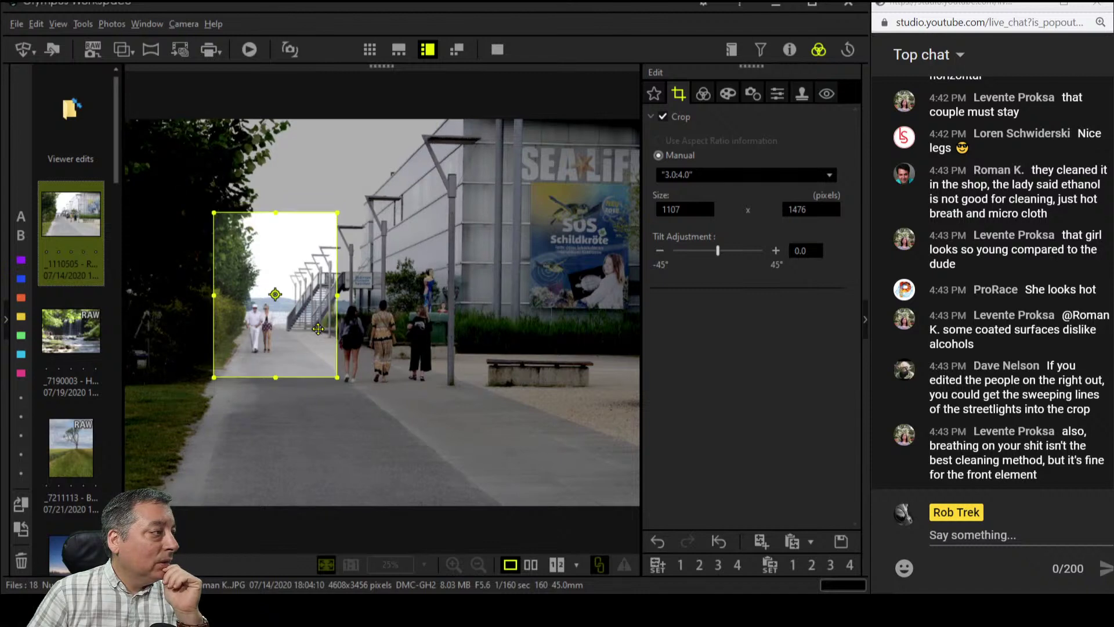
Set the photo's sharpness to 5, judging the effect on the walking couple at 1:1 magnification
click(703, 94)
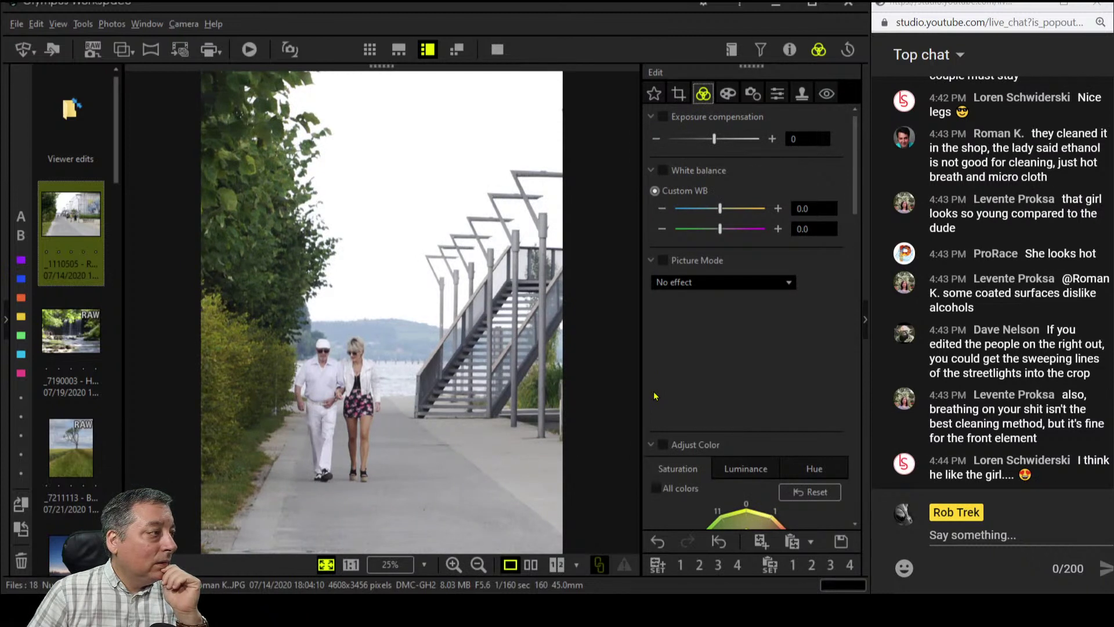
click(367, 374)
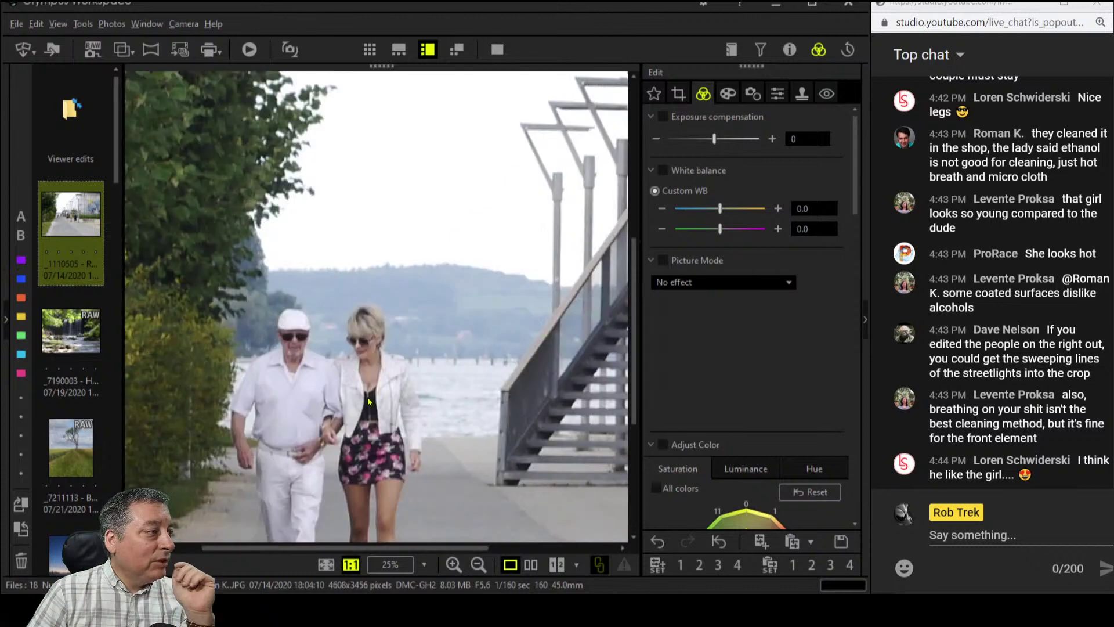
click(776, 94)
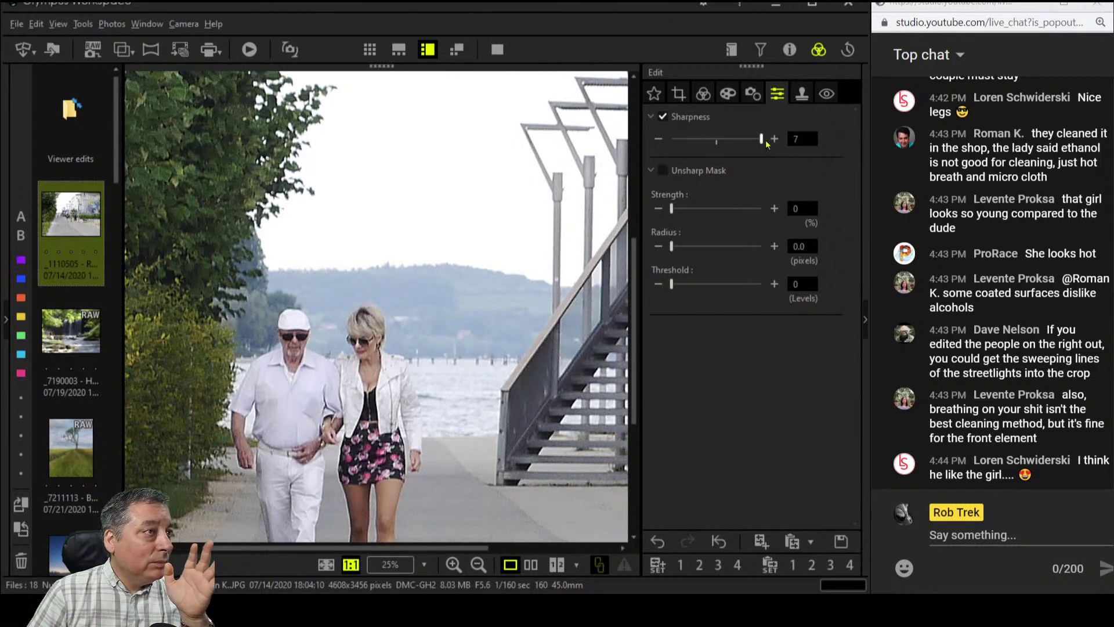
drag(761, 140, 747, 144)
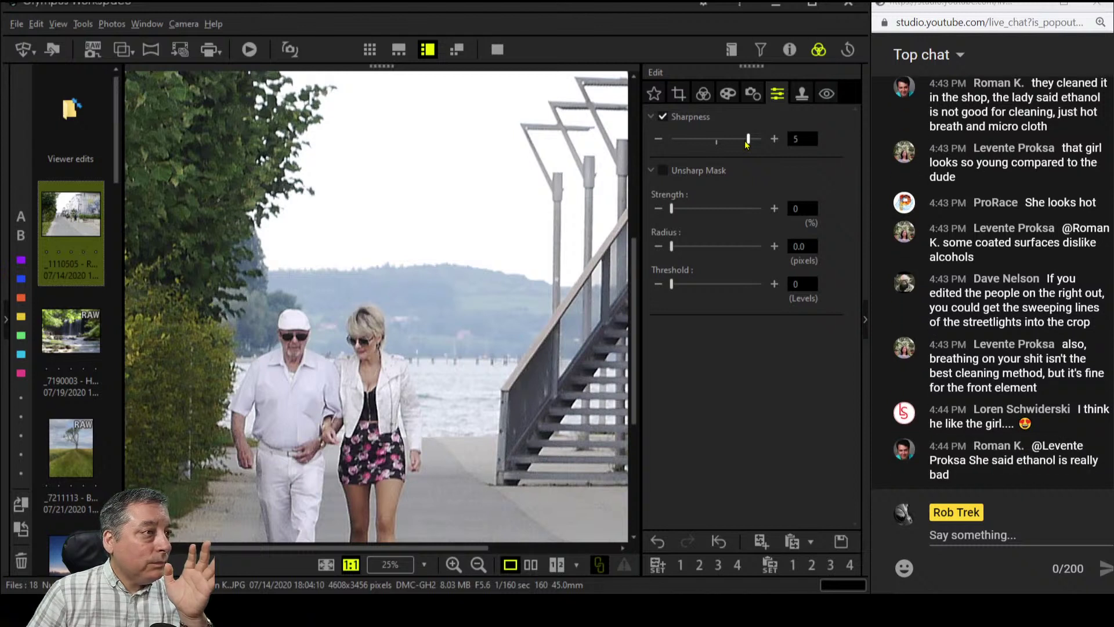
click(729, 94)
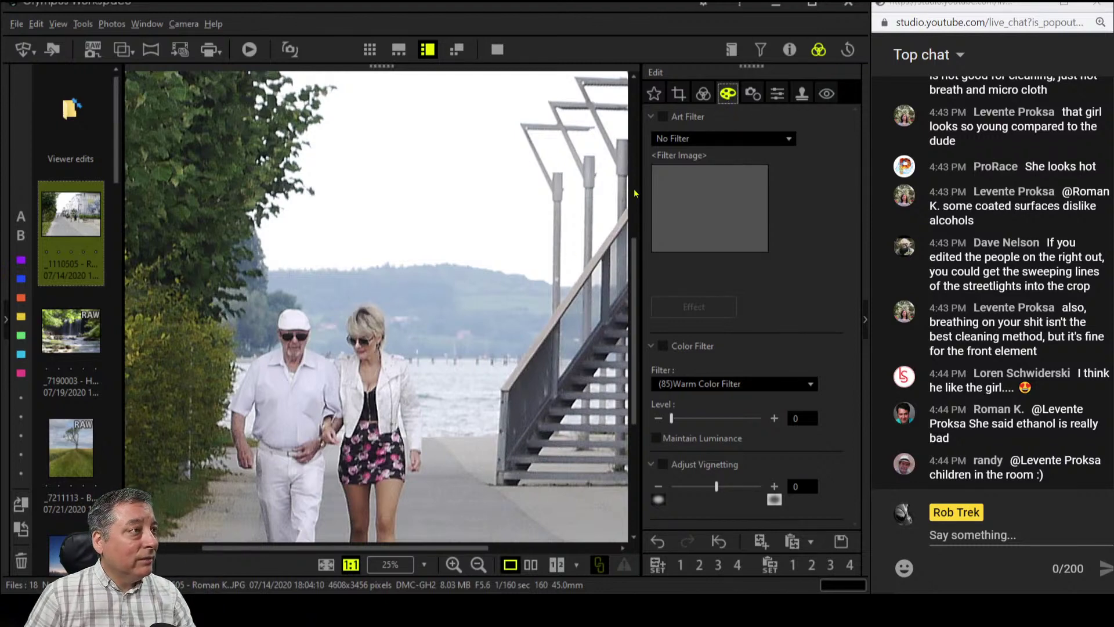
click(507, 293)
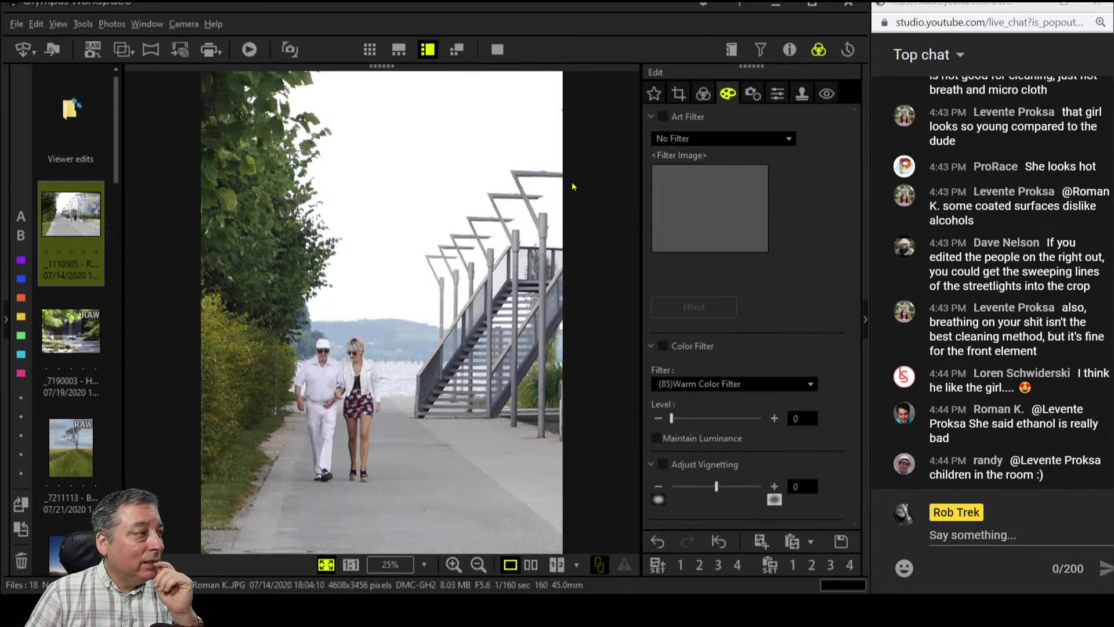
Shrink the 3:4 crop around the walking couple to 900 x 1202 pixels and shift it slightly to the right
click(678, 94)
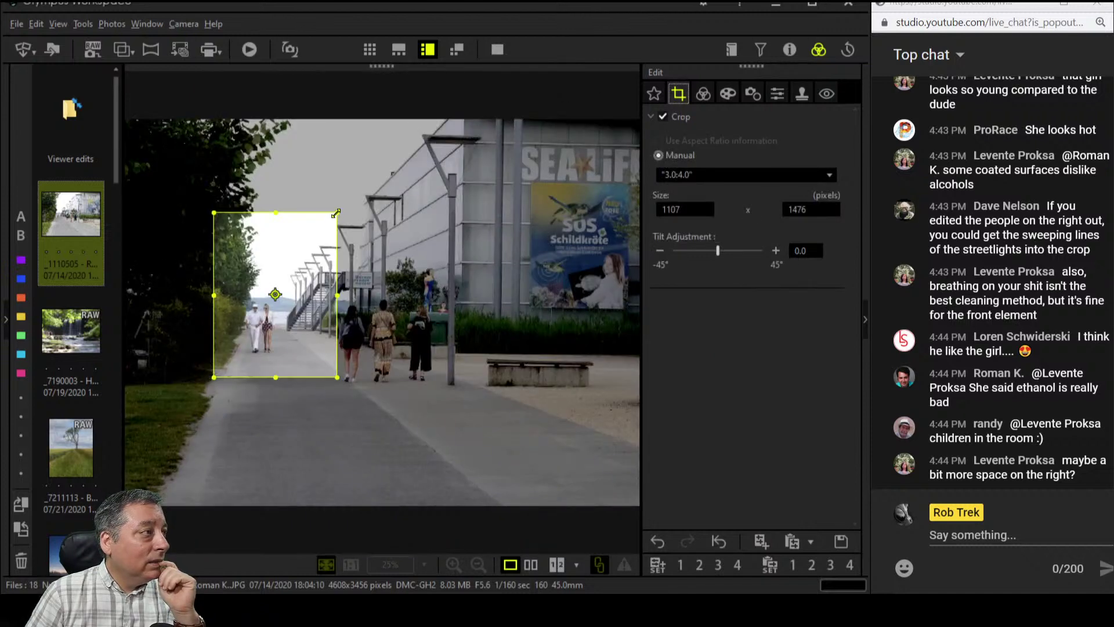
drag(337, 213, 314, 244)
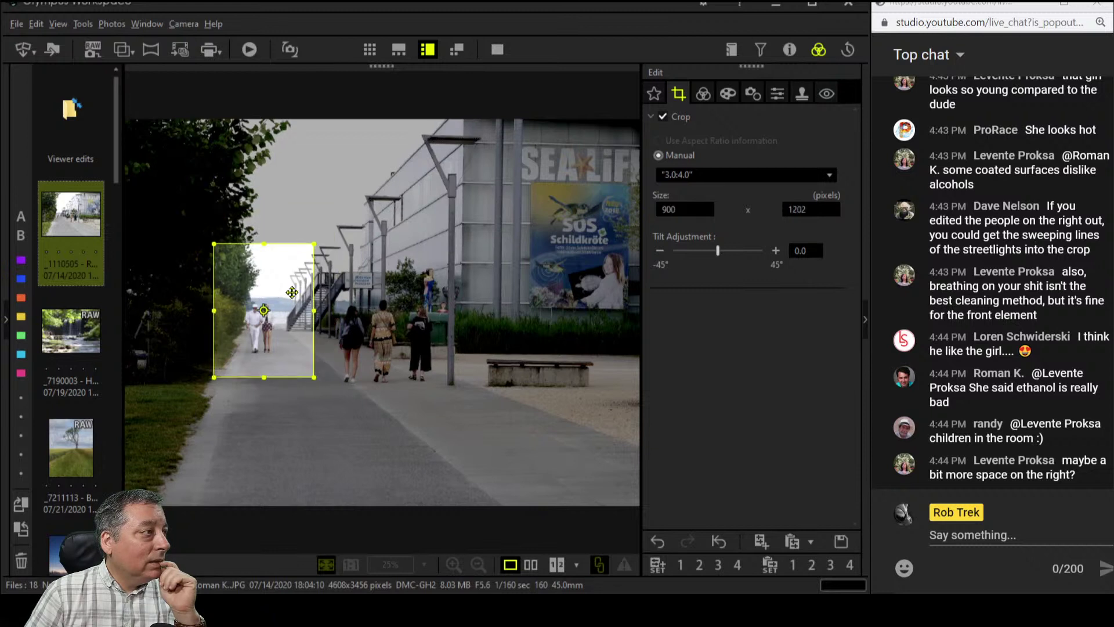
drag(292, 292, 297, 291)
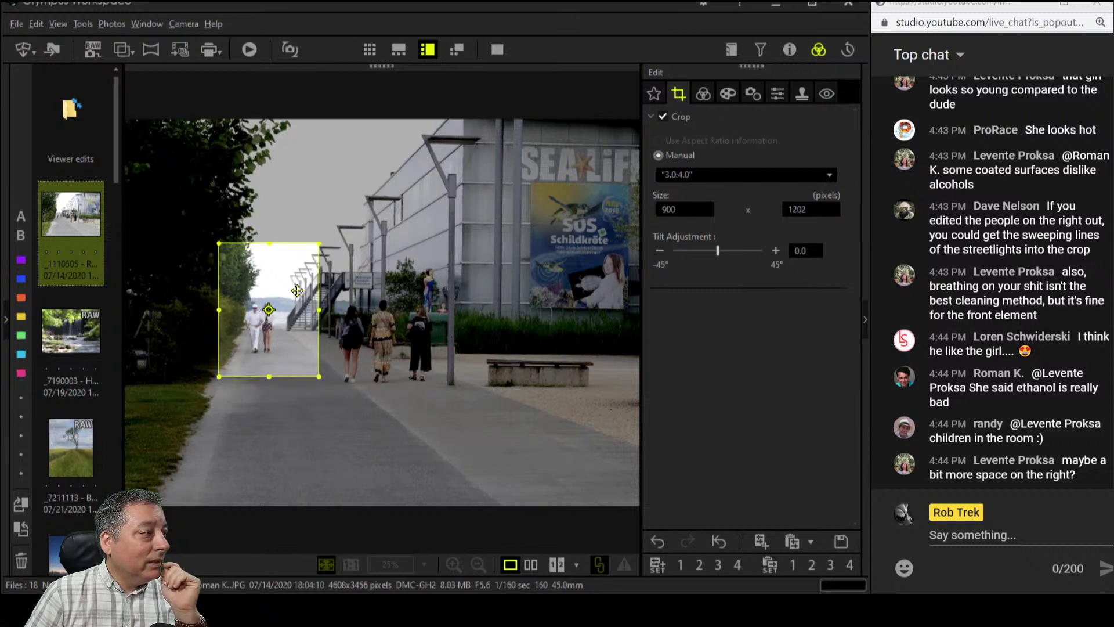
click(695, 102)
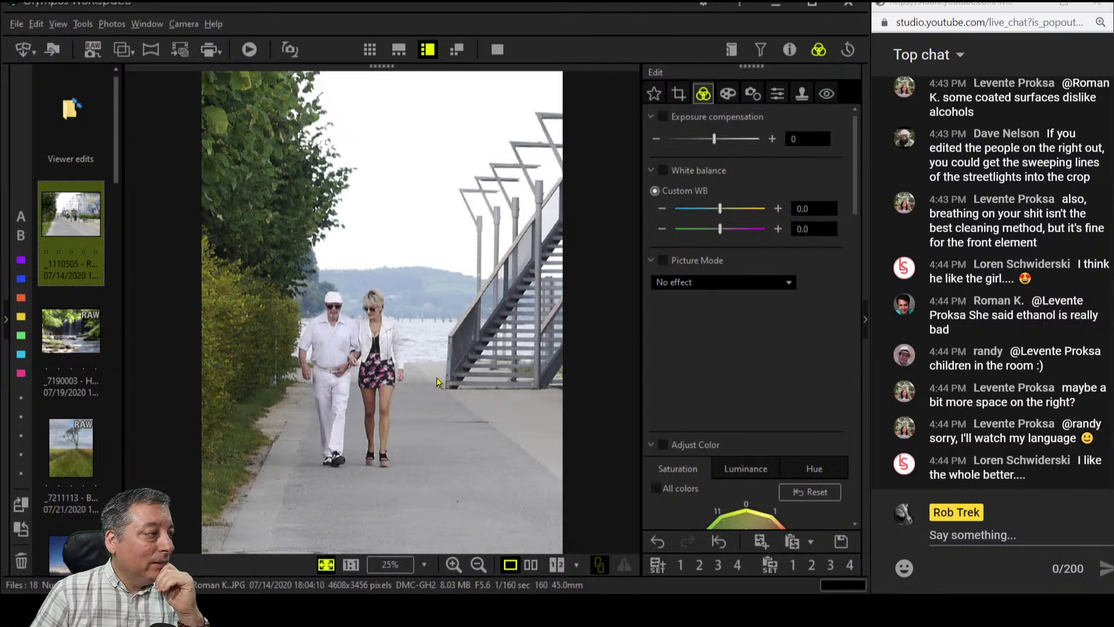
Move the crop frame slightly up and to the right to leave less pavement below the couple, and preview the crop
click(679, 95)
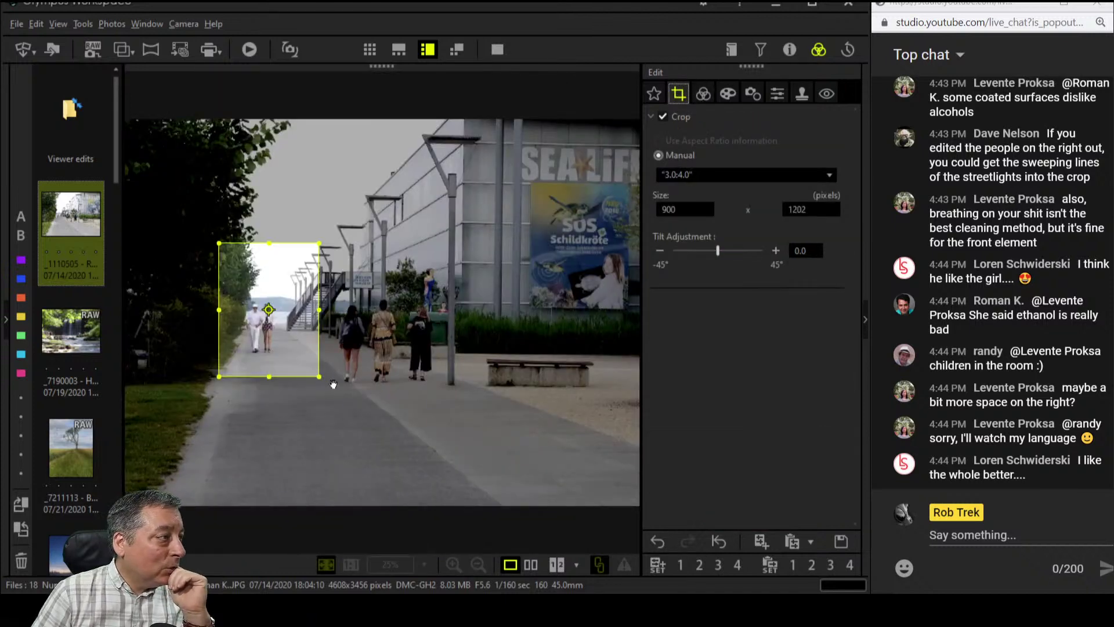
mouse_move(308, 366)
mouse_down()
mouse_move(296, 358)
mouse_move(303, 346)
mouse_up()
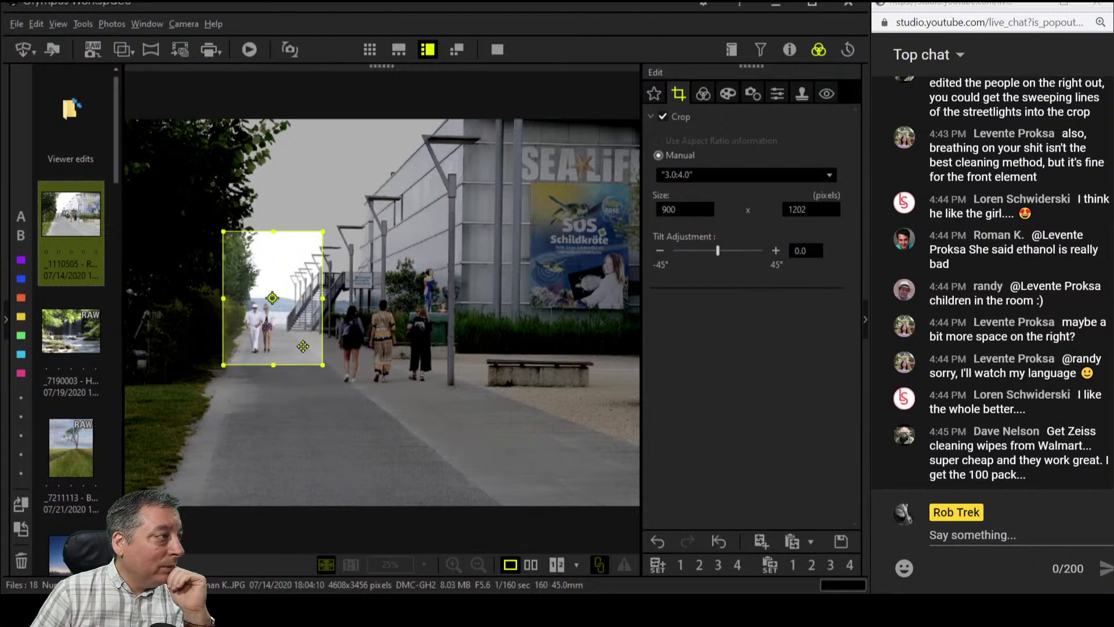
click(704, 95)
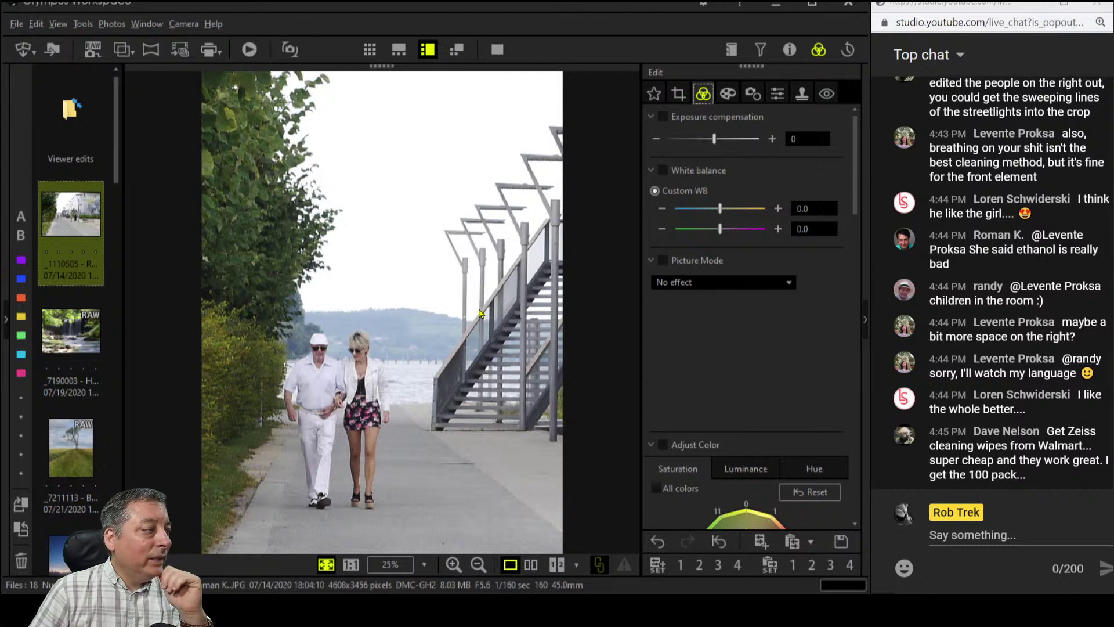
Darken the cropped photo by setting the exposure compensation to -24
click(728, 94)
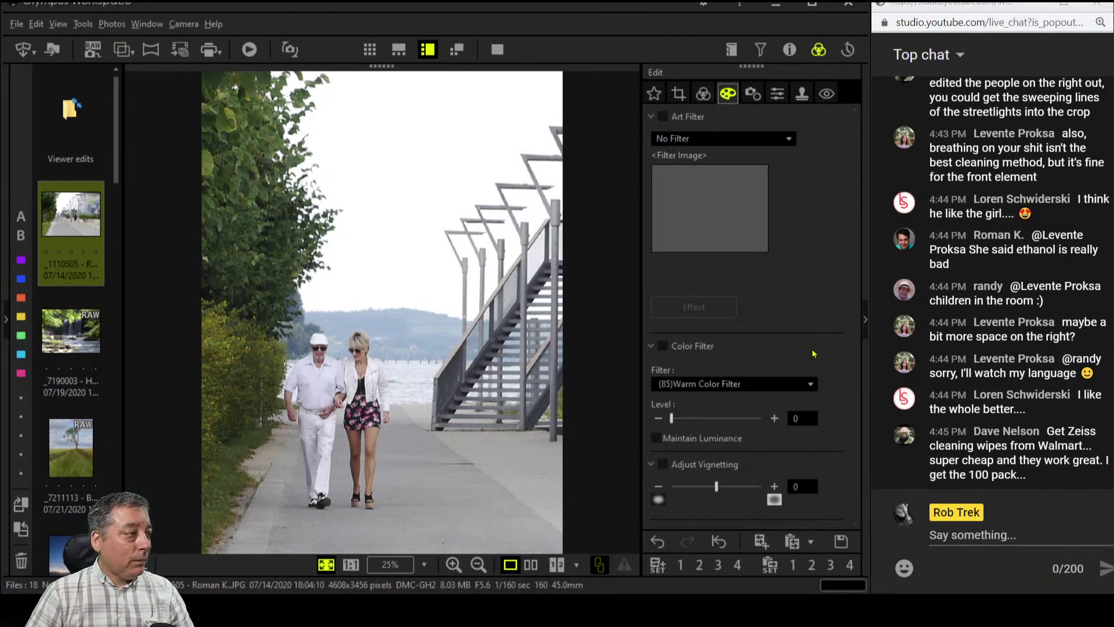
click(704, 93)
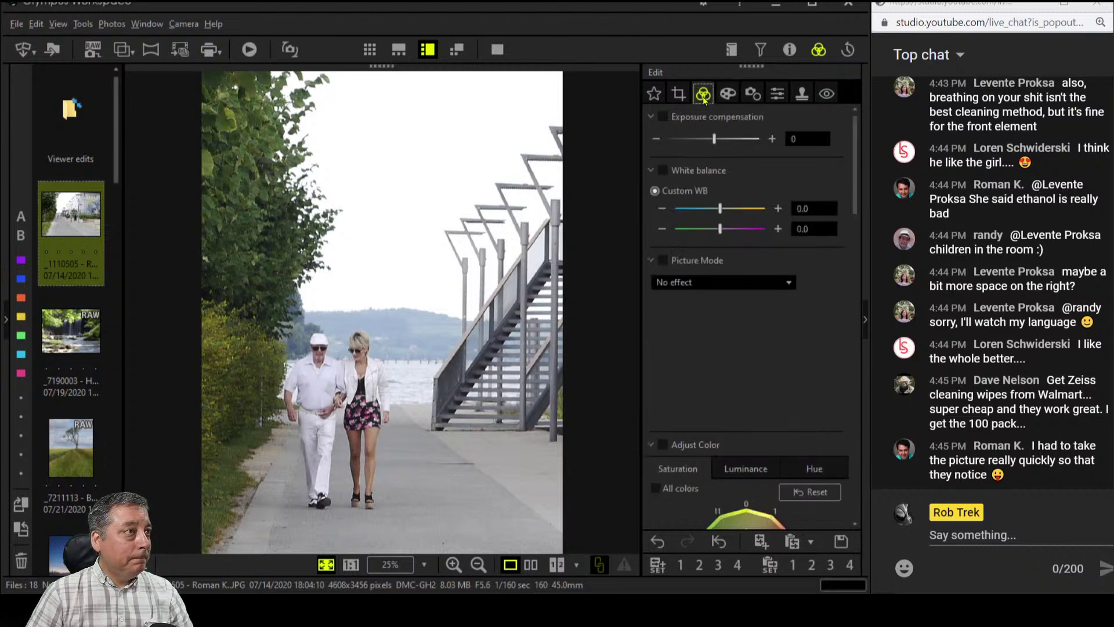
click(657, 140)
click(657, 140)
click(657, 140)
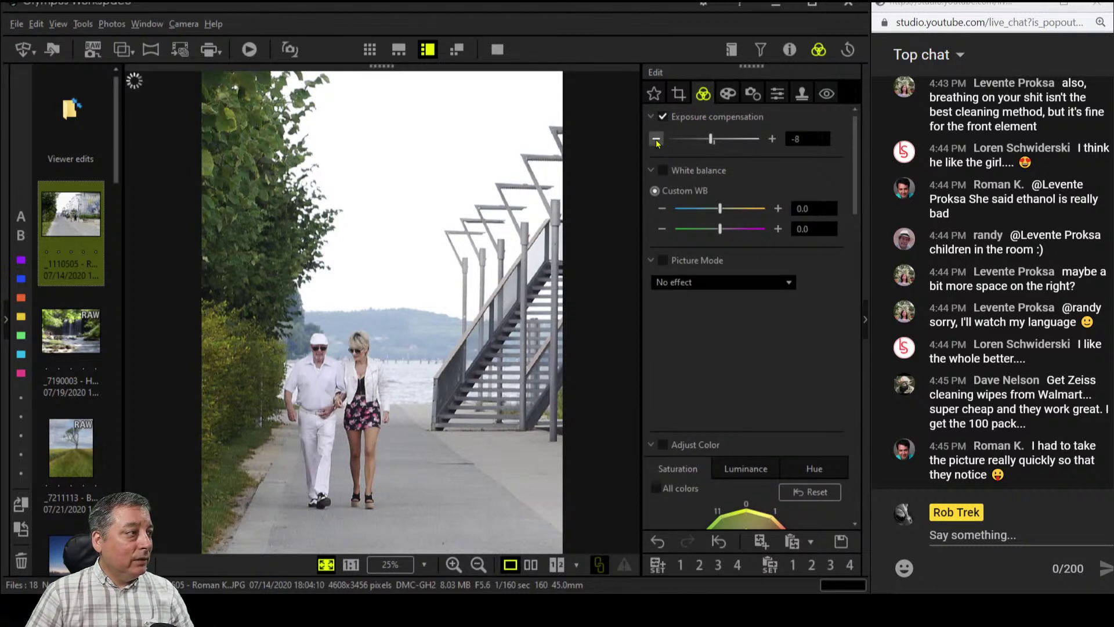
click(657, 142)
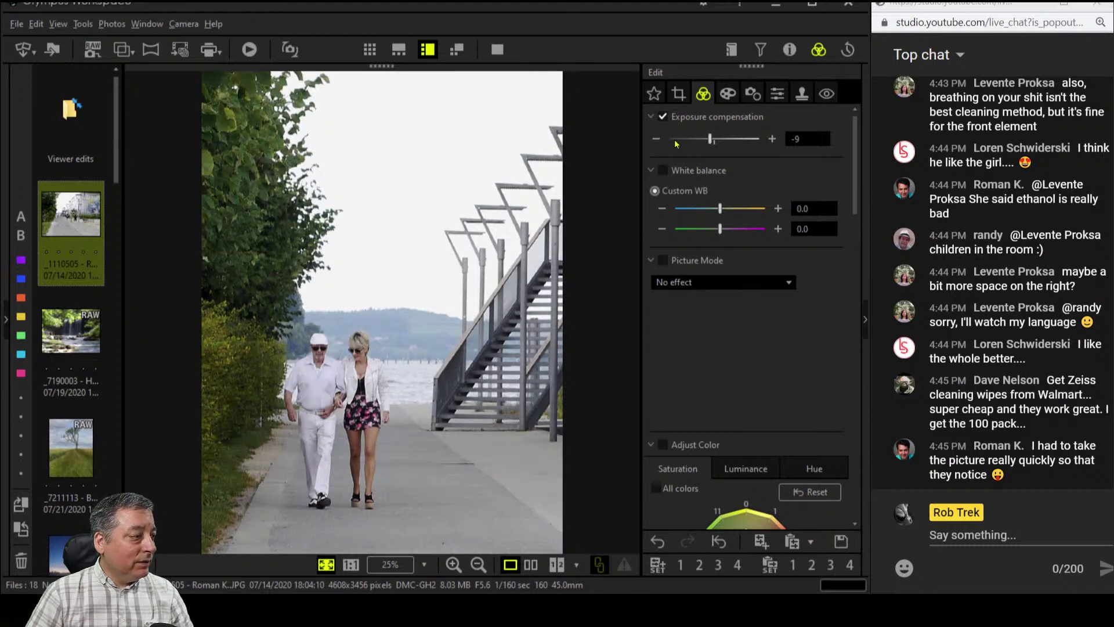
drag(713, 144, 706, 145)
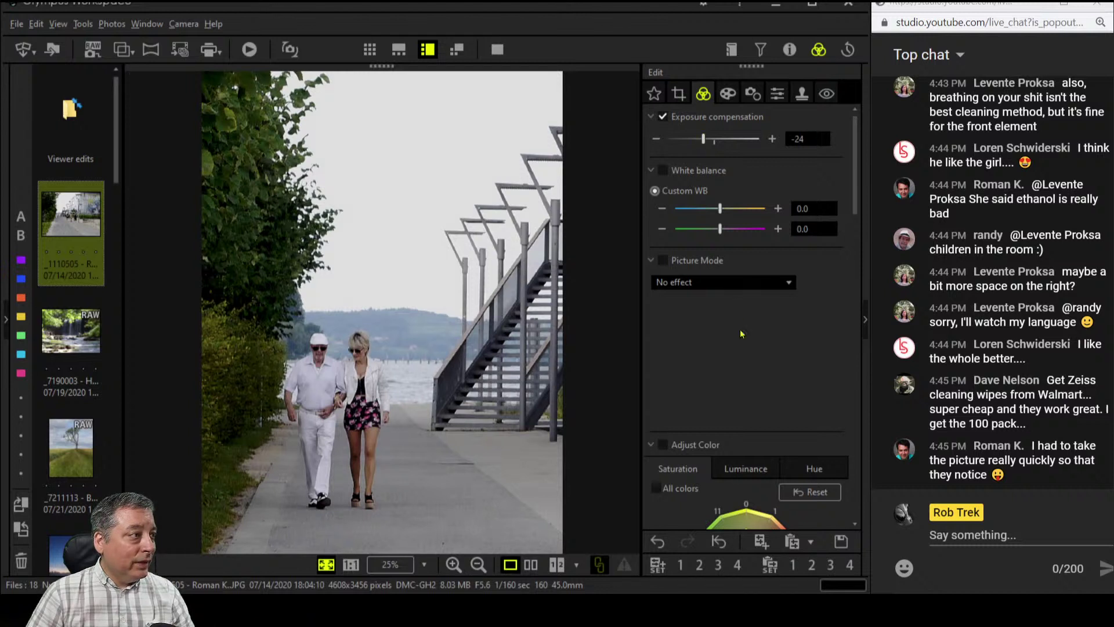
Set both Dehaze and Clarity to 9 for the cropped photo
scroll(748, 350, down, 6)
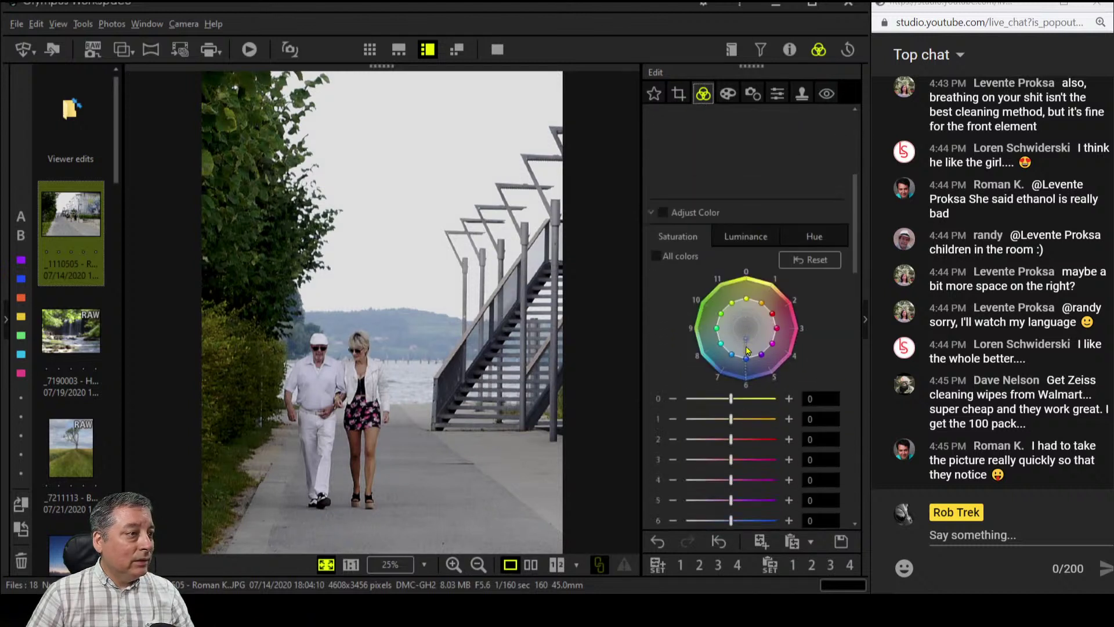
scroll(747, 351, down, 4)
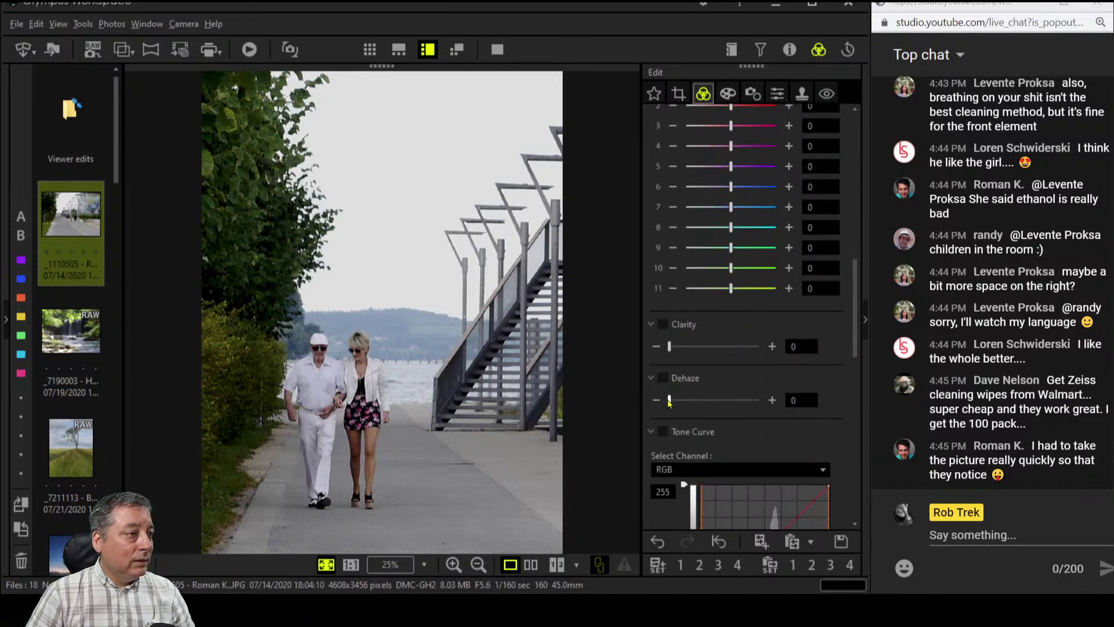
drag(669, 402, 677, 402)
drag(669, 347, 678, 348)
Raise the upper part of the RGB tone curve slightly with a highlight point and add an anchor point in the lower midtones
scroll(752, 380, down, 4)
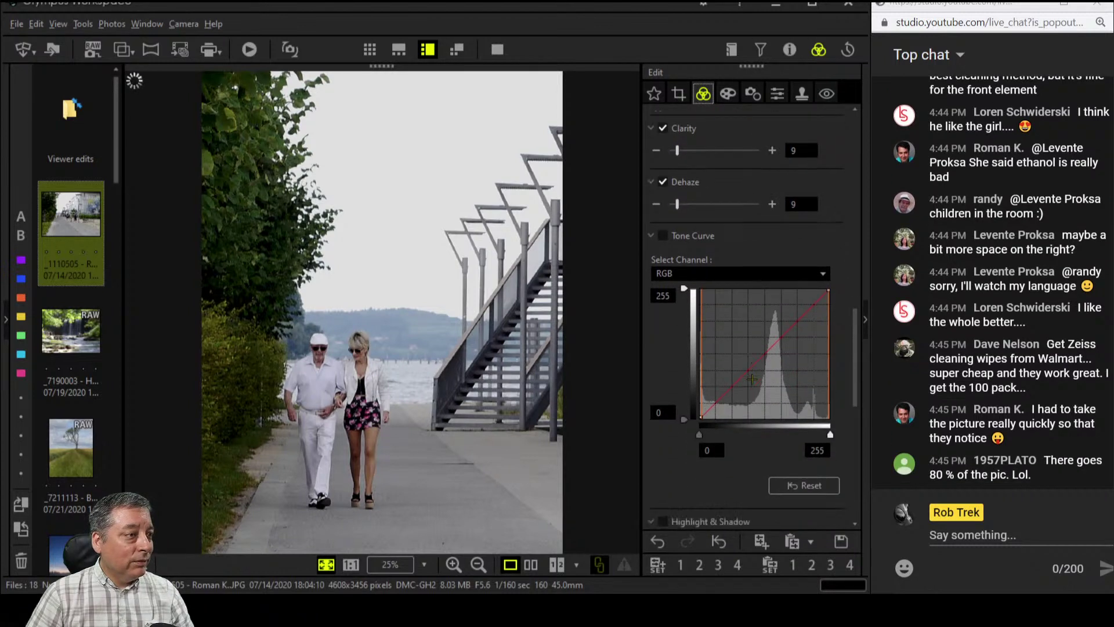
click(780, 339)
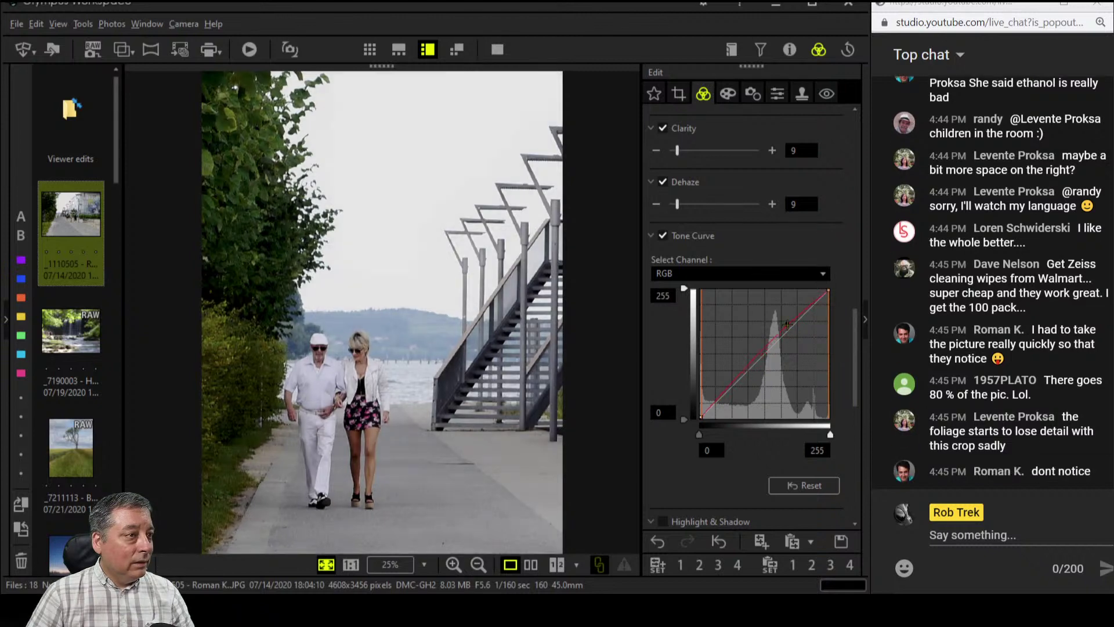
drag(787, 326, 789, 321)
click(748, 369)
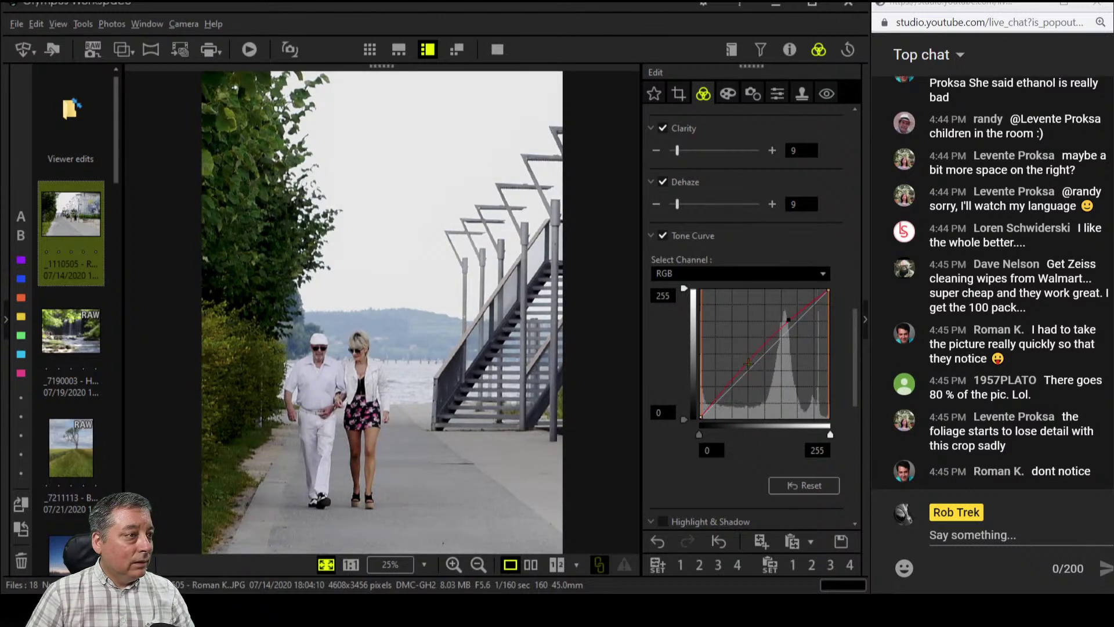
drag(788, 321, 793, 317)
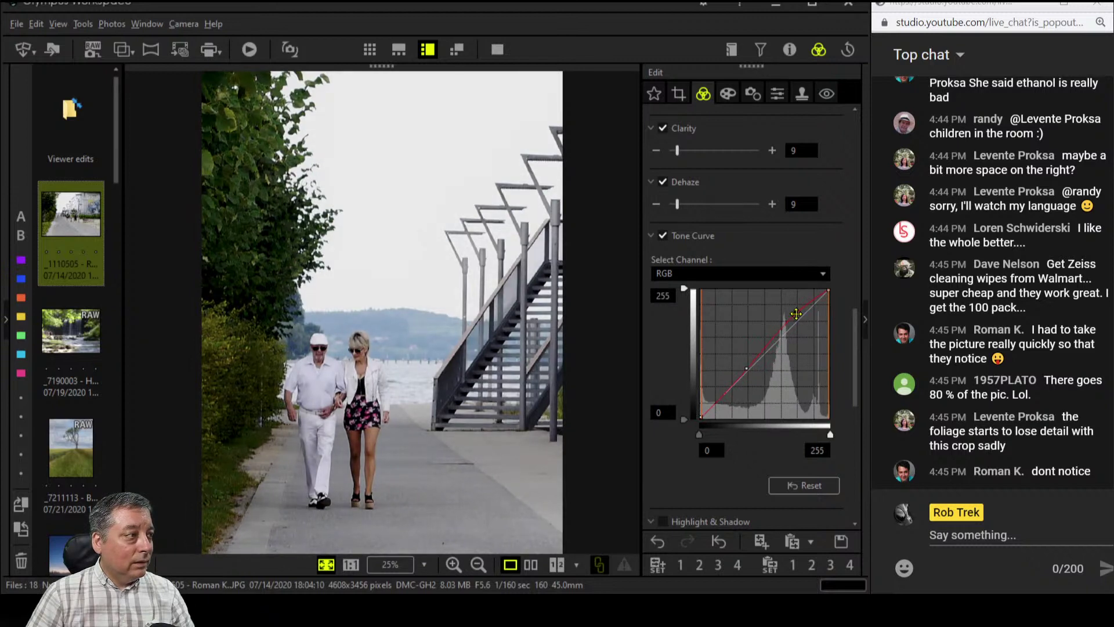
Reposition the lower point of the RGB tone curve down into the deep shadows, close to the diagonal
click(747, 370)
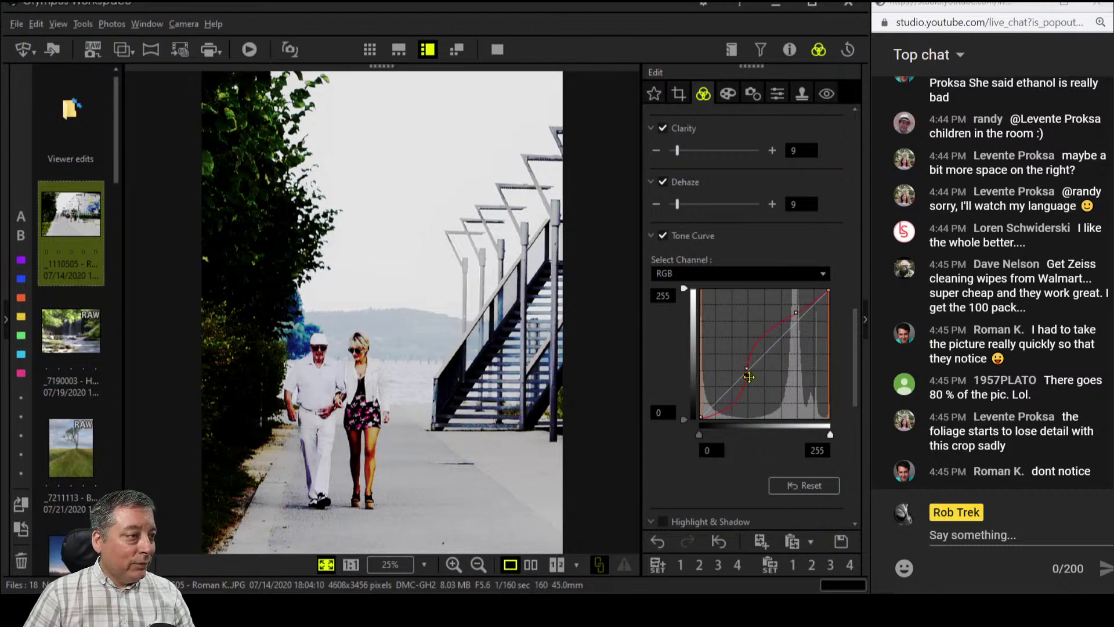
click(747, 376)
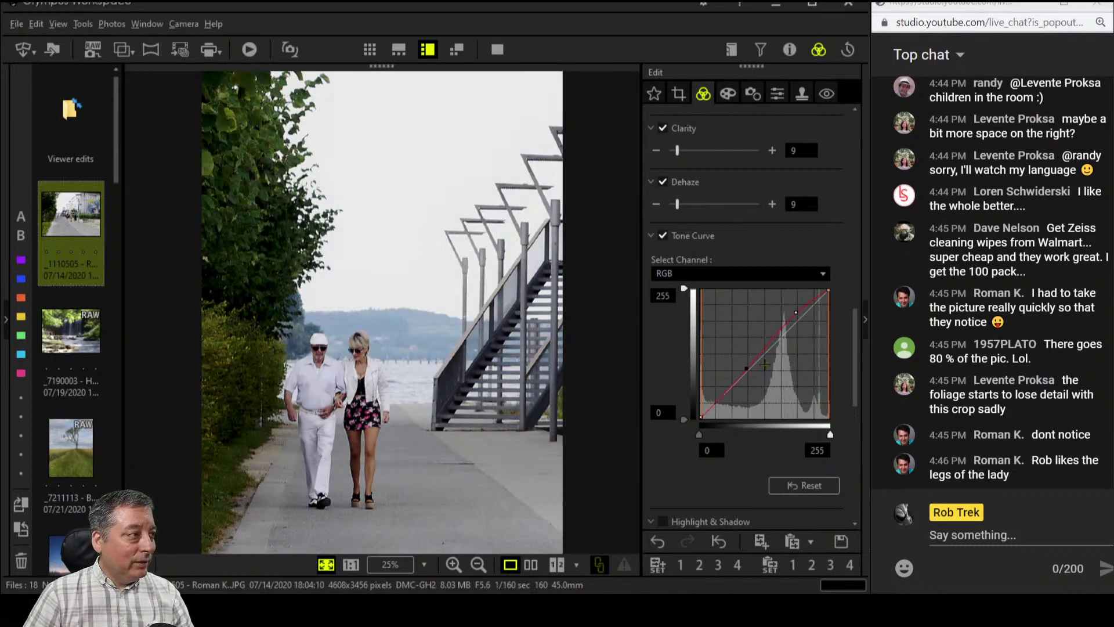
drag(746, 368, 737, 369)
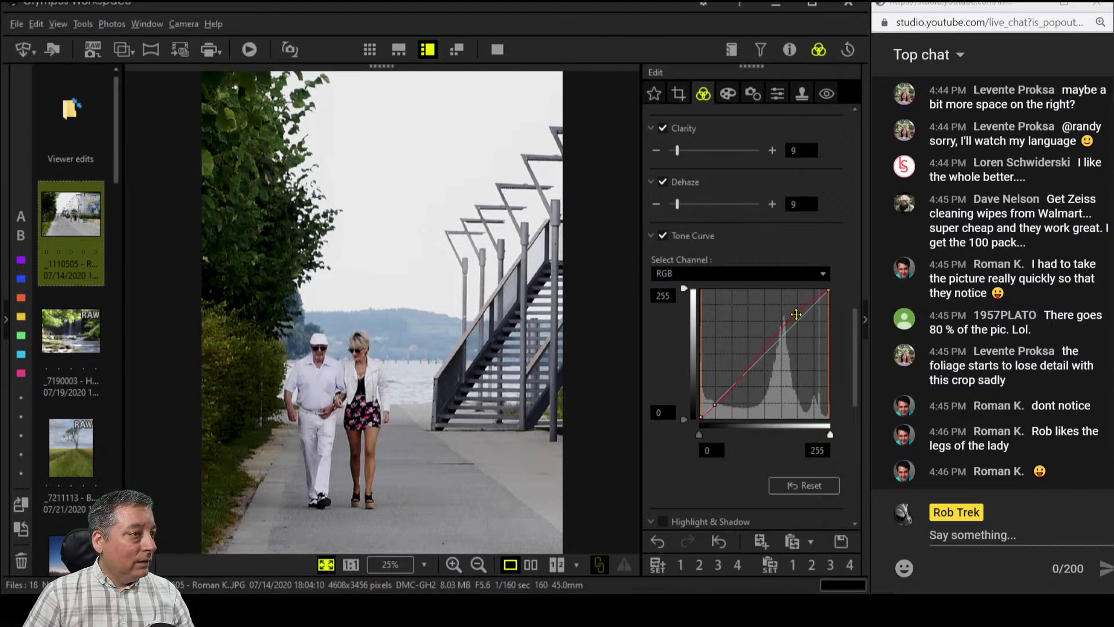
Brighten the RGB tone curve by raising its highlight point and adding a midtone point, keeping the shadow point near the diagonal
drag(796, 313, 801, 301)
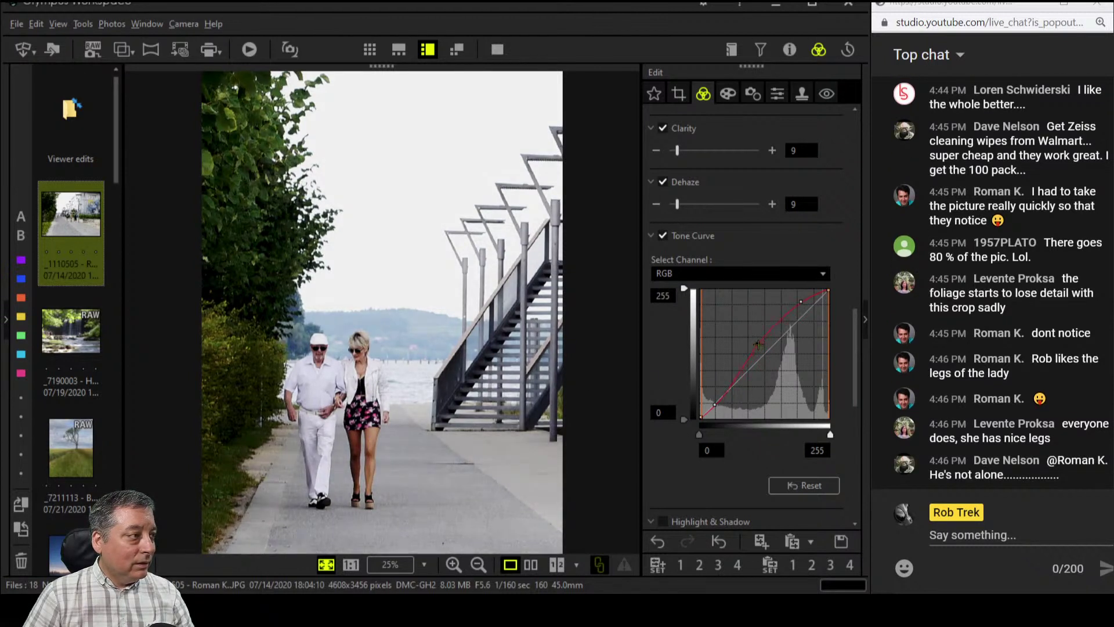
click(758, 344)
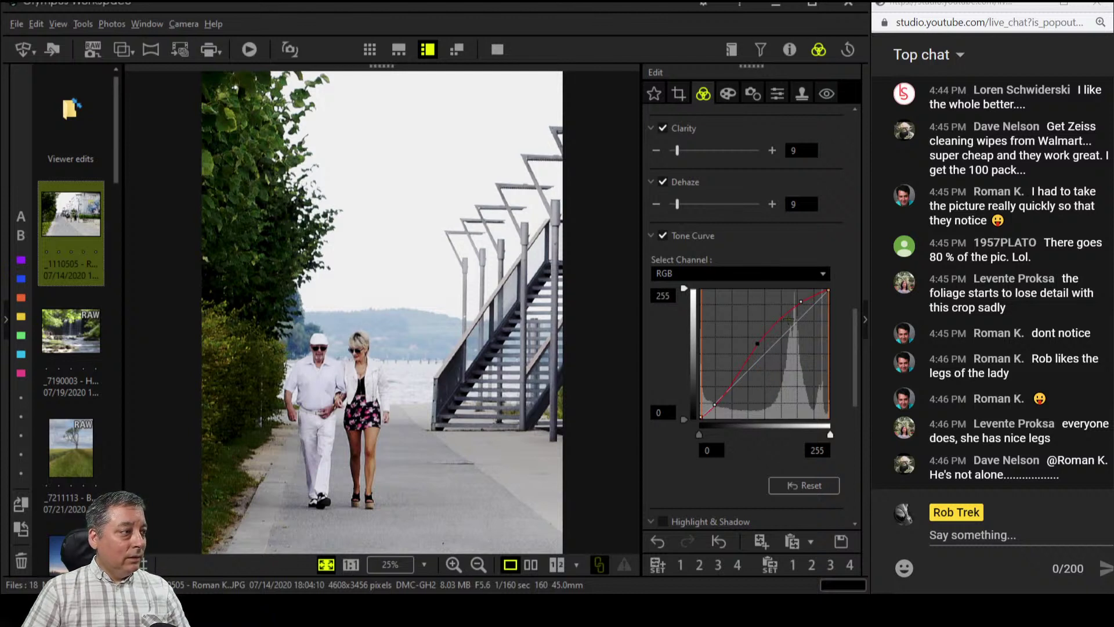
click(714, 403)
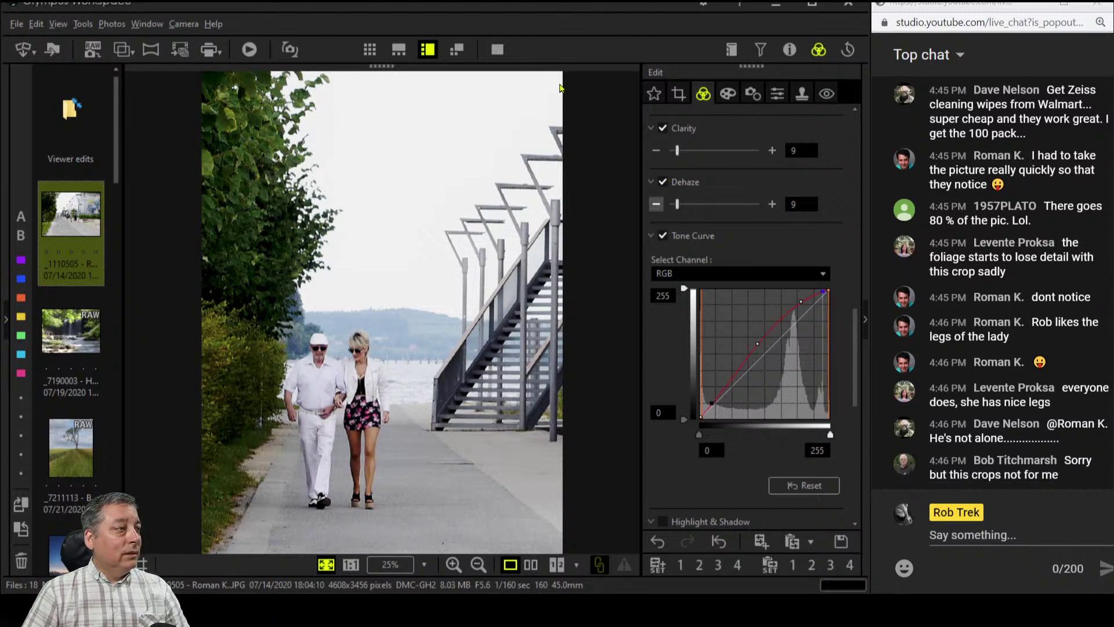
Tighten the crop around the couple by lowering its upper edge slightly, and preview the result
click(679, 94)
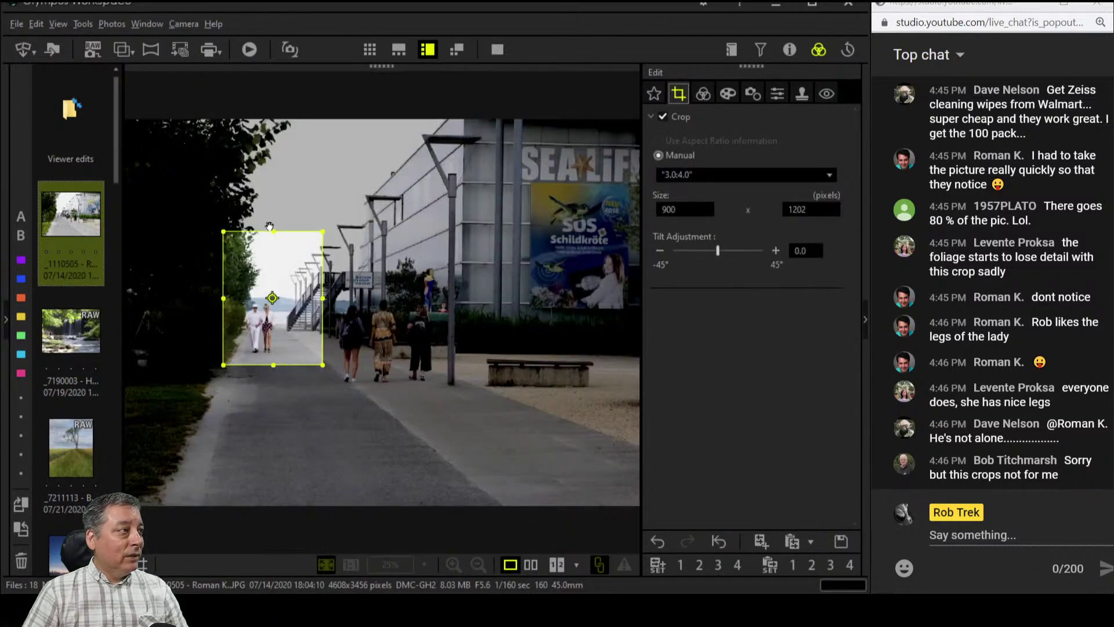
drag(270, 232, 269, 240)
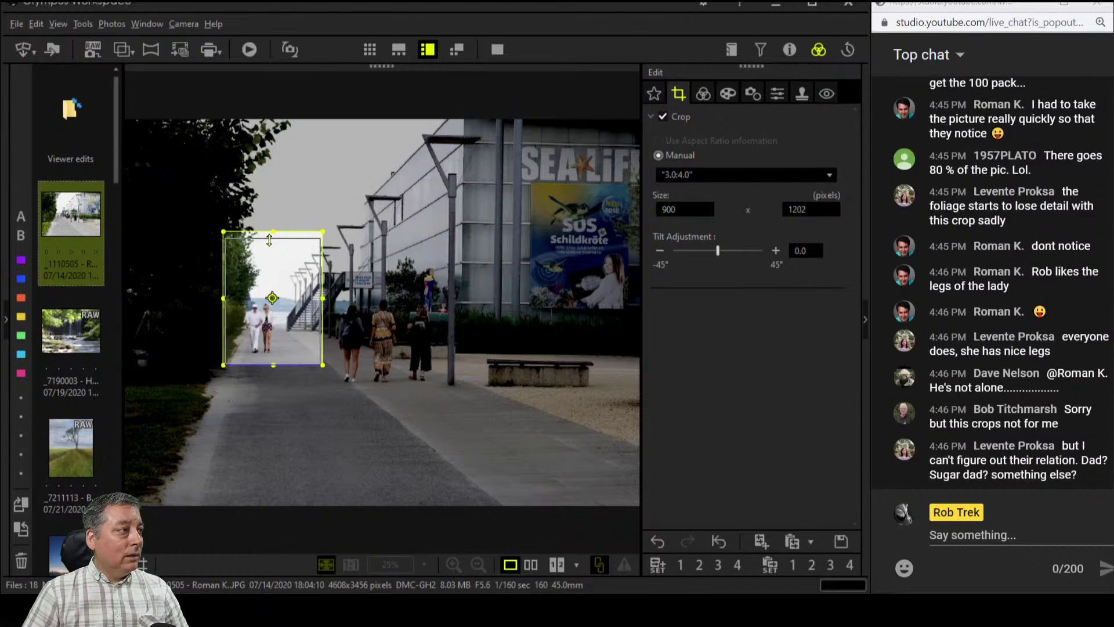
drag(269, 239, 269, 242)
click(700, 93)
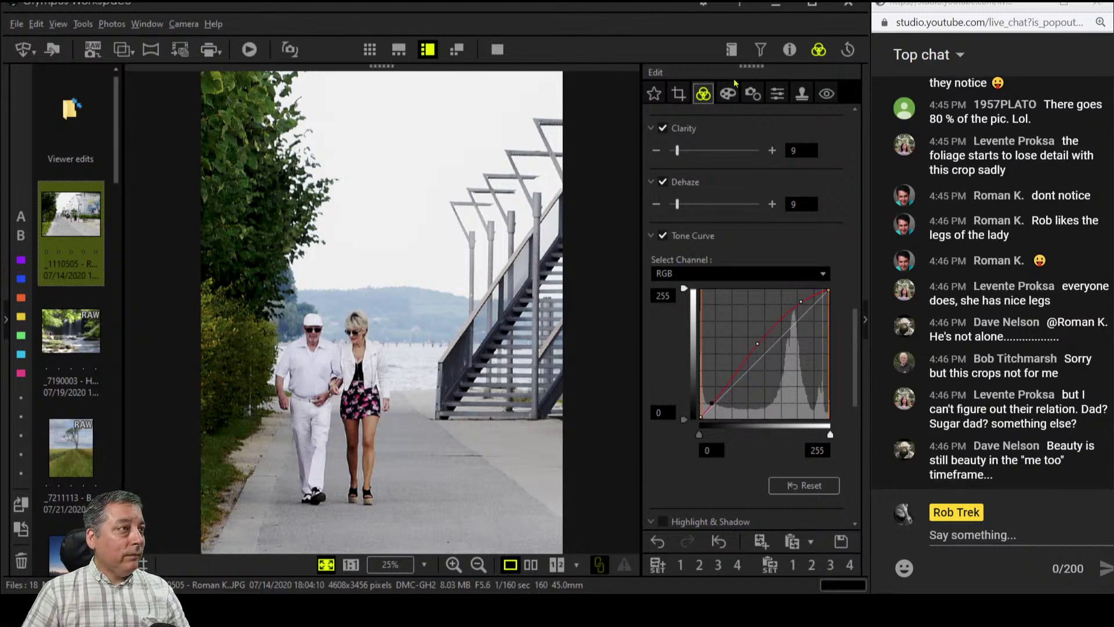
click(729, 93)
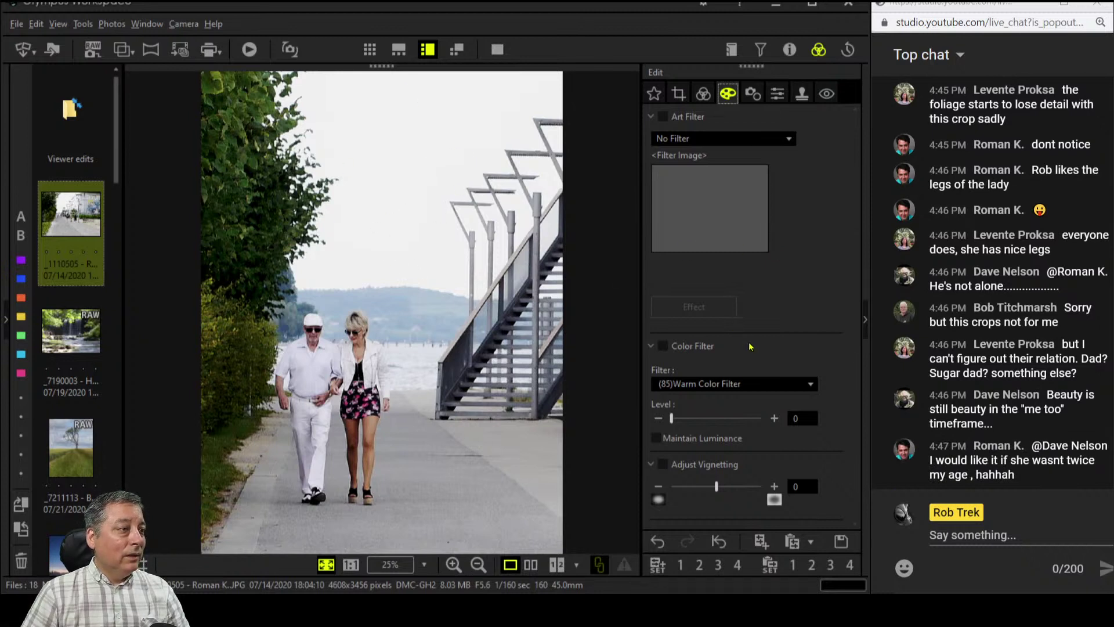
click(700, 95)
scroll(728, 223, up, 4)
scroll(728, 223, up, 8)
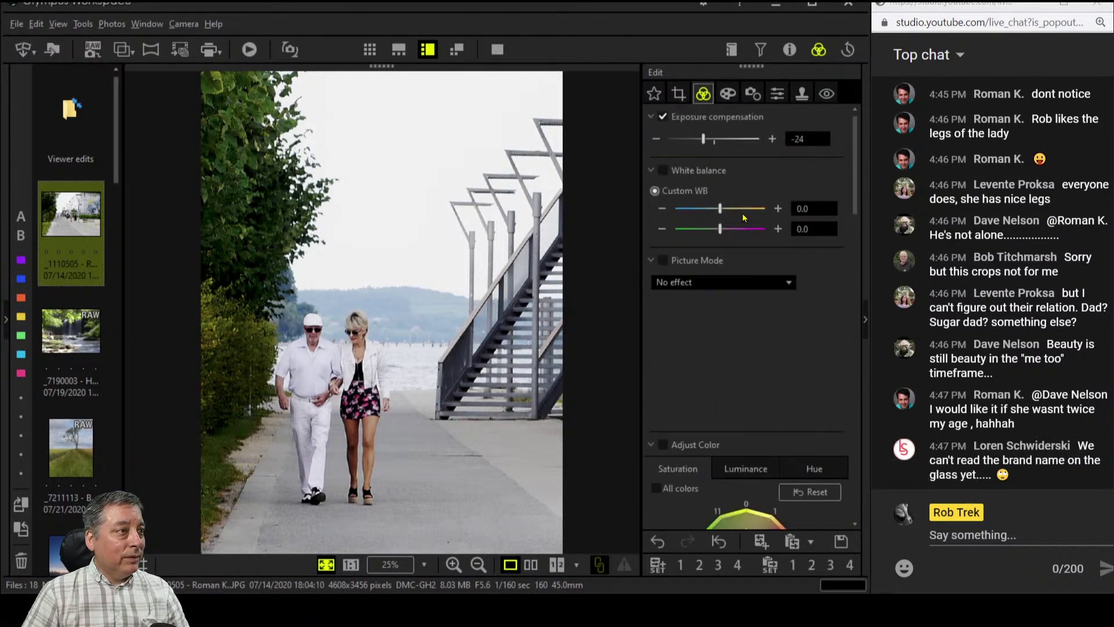
Warm the photo's custom white balance to 0.3 and set the picture mode to Monochrome
click(779, 208)
click(778, 208)
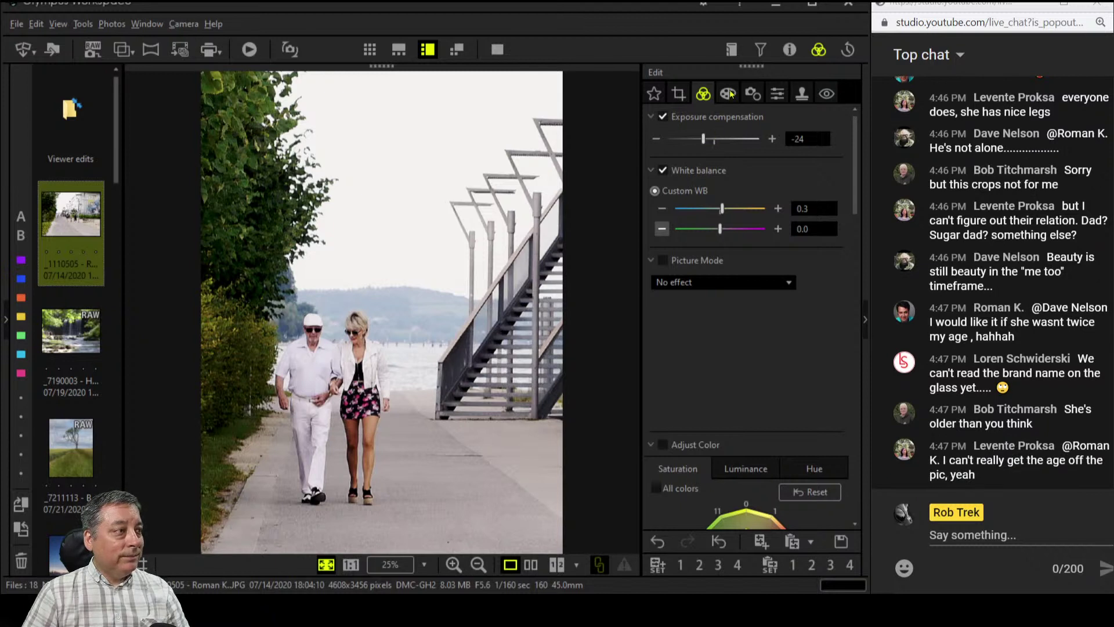
click(720, 283)
click(718, 311)
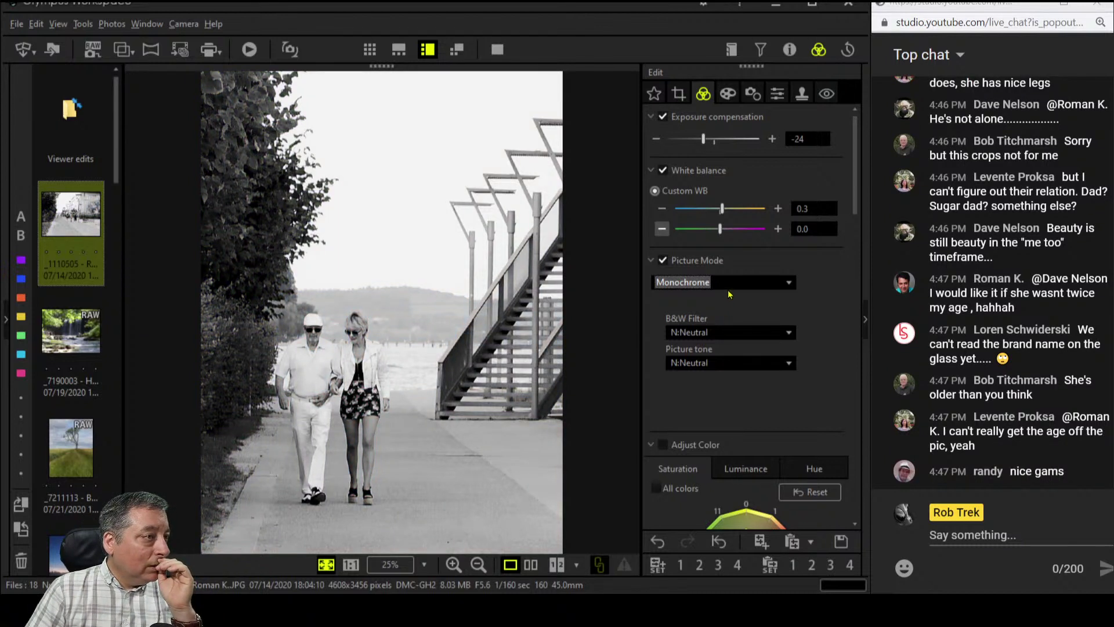
Try the Red B&W filter on the monochrome photo and change it to Yellow
click(730, 332)
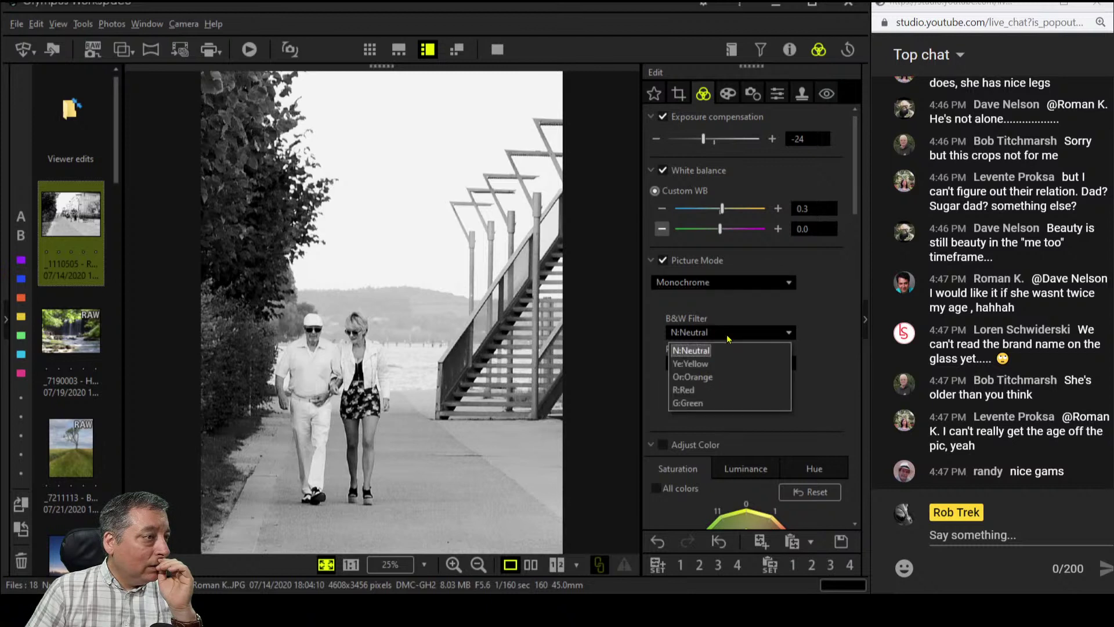
click(723, 384)
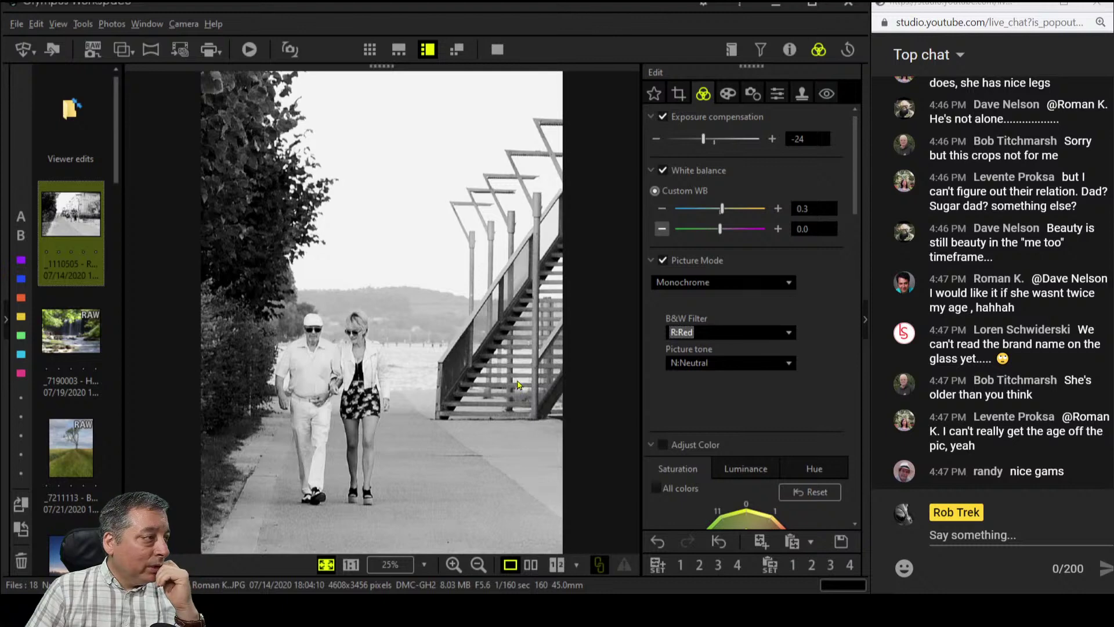
click(710, 329)
click(704, 364)
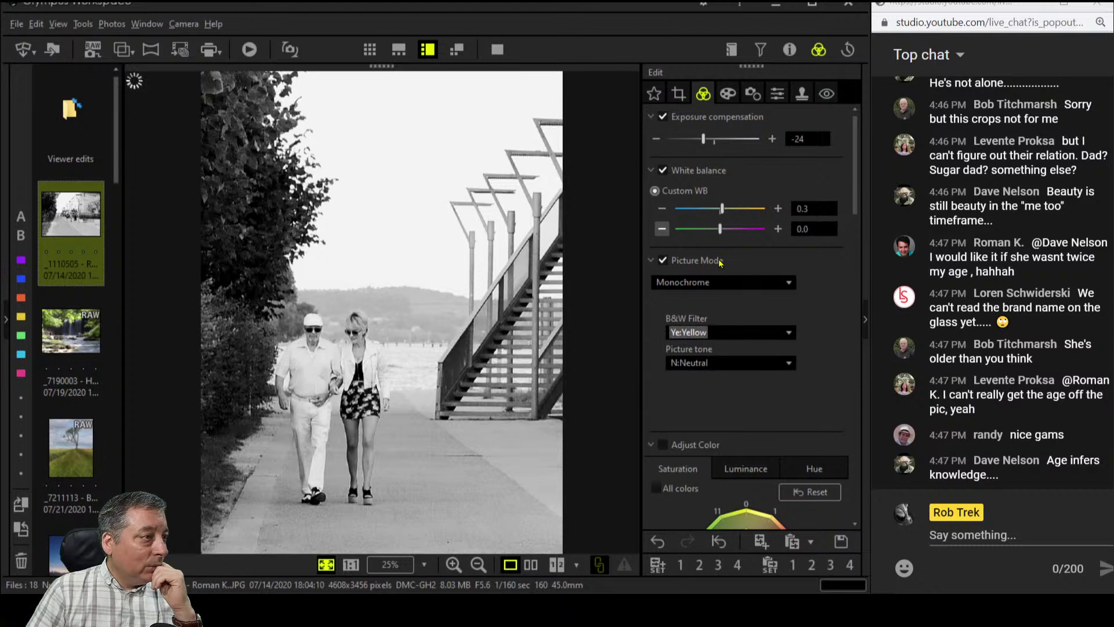
Raise the photo's Dehaze amount to 80, trying 60 on the way
scroll(786, 388, down, 10)
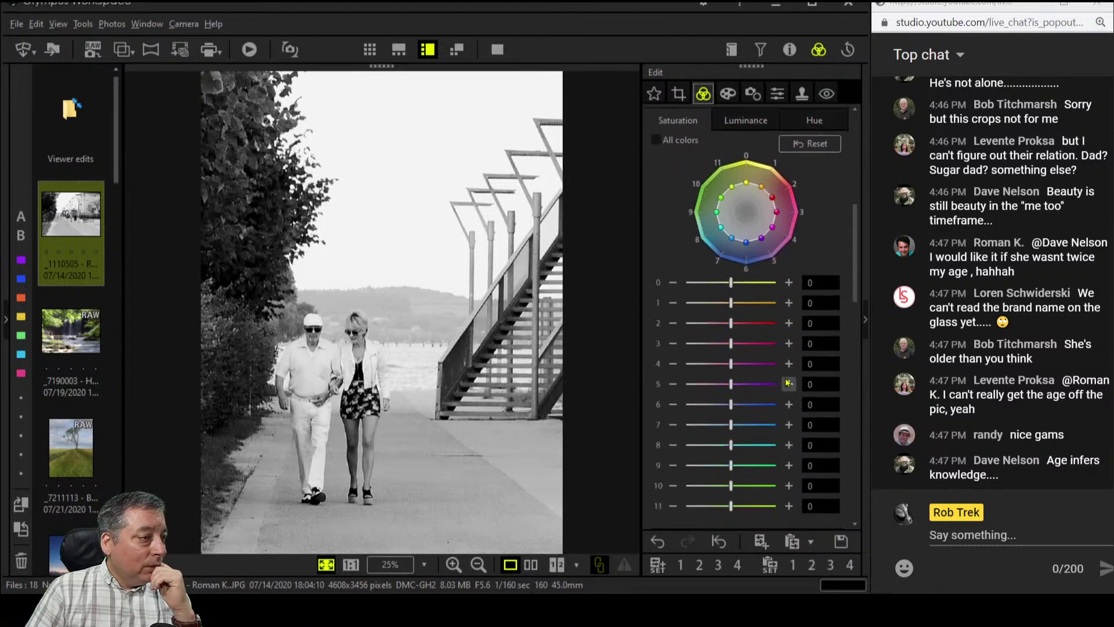
scroll(786, 378, down, 1)
drag(677, 422, 723, 427)
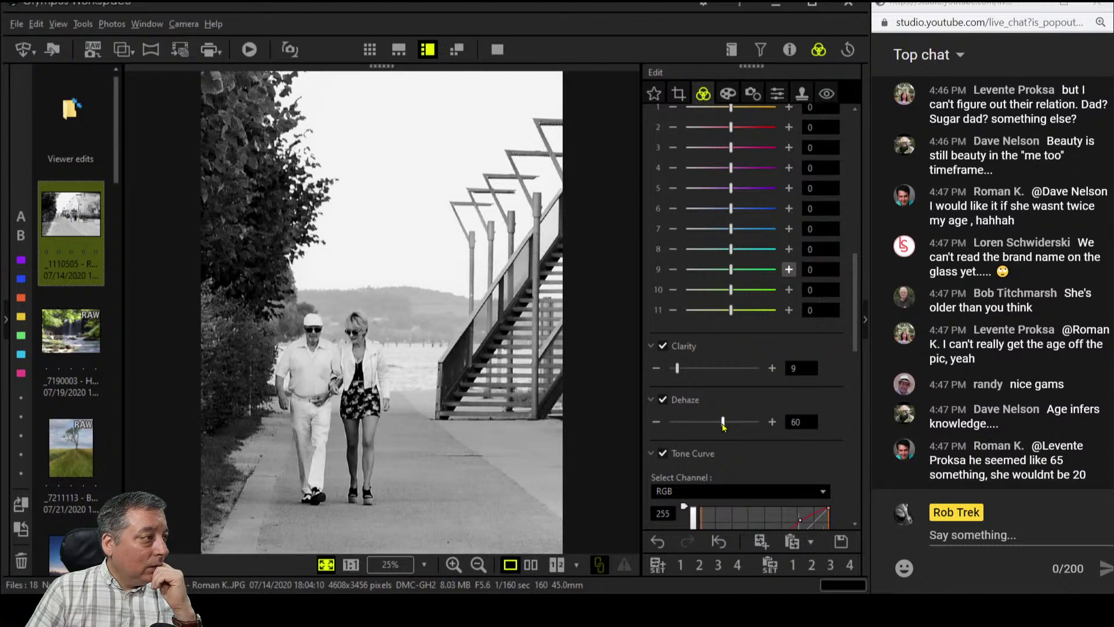
drag(723, 427, 741, 426)
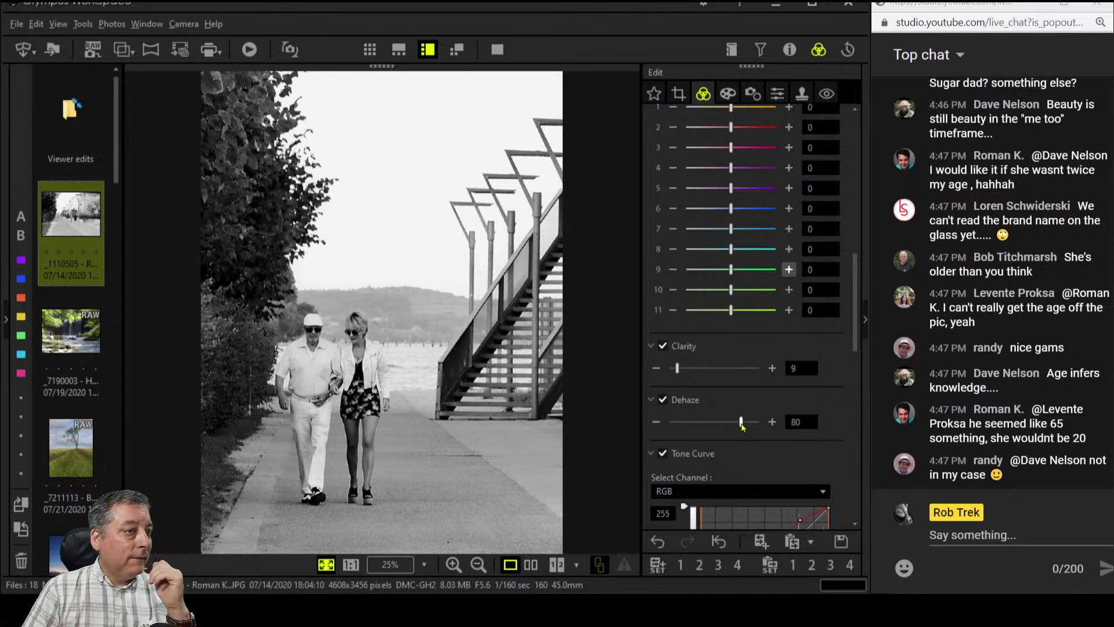
Darken the photo's corners by setting the vignetting adjustment to -7
click(728, 93)
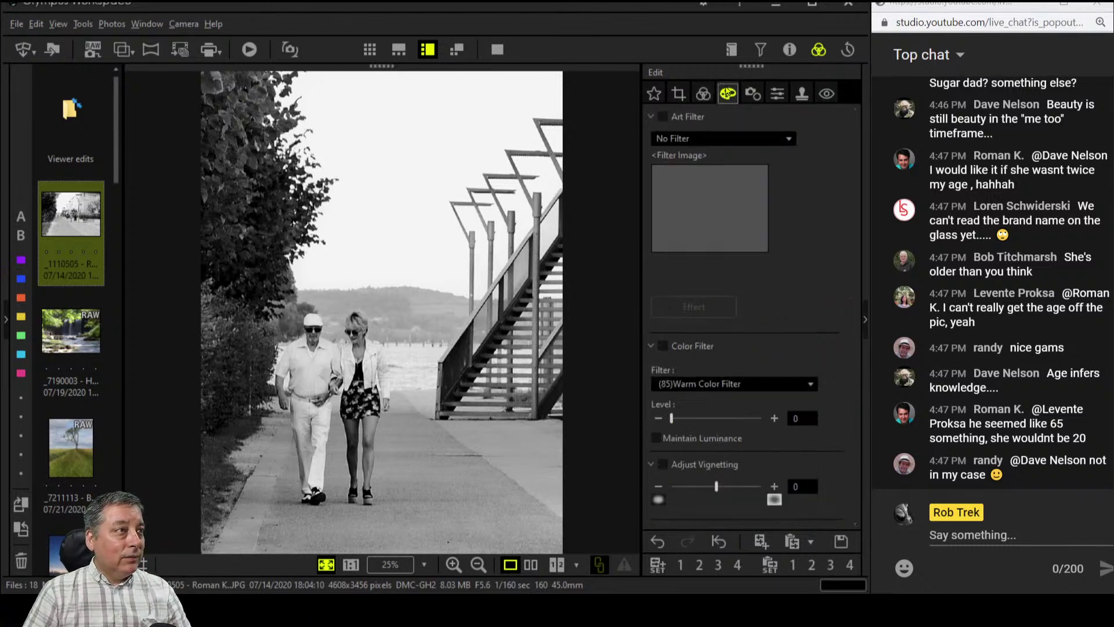
drag(718, 486, 707, 486)
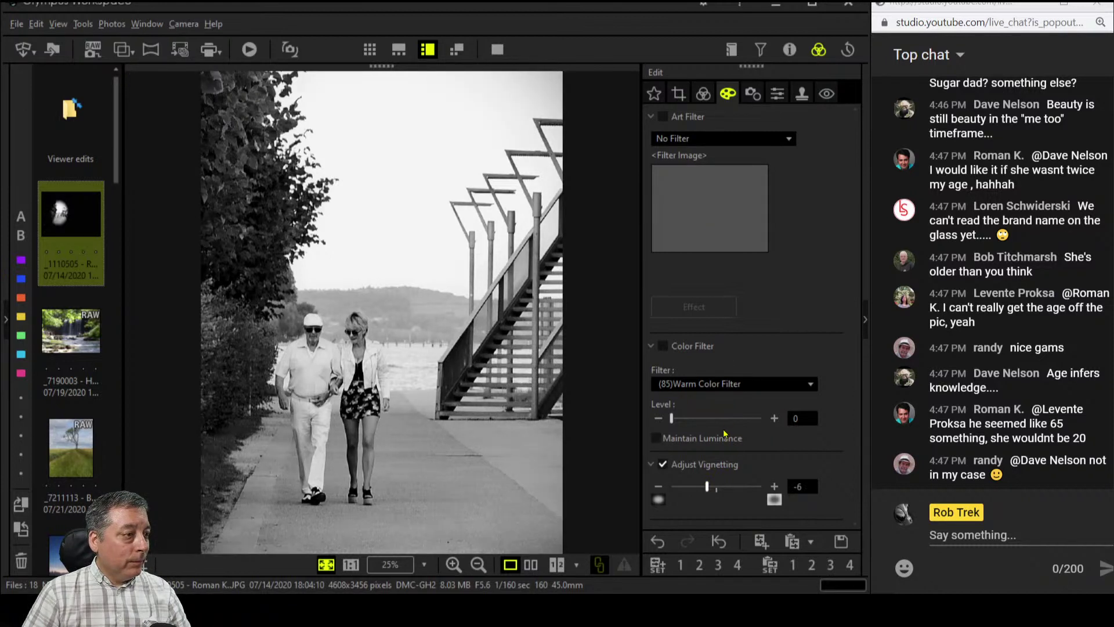
click(662, 486)
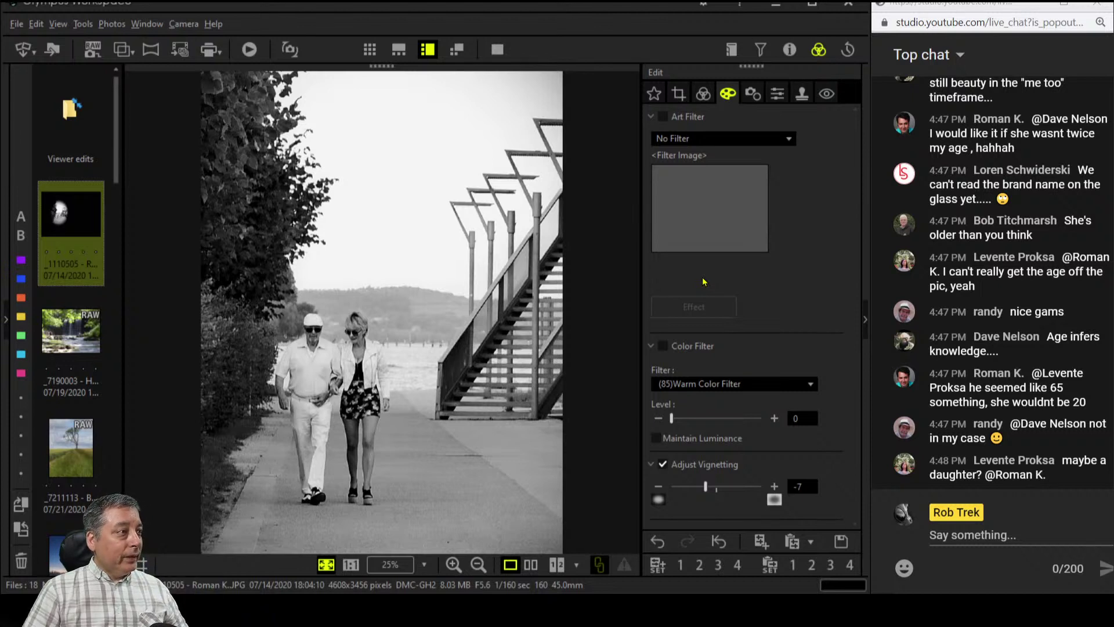
Increase the photo's Clarity to 22
click(703, 93)
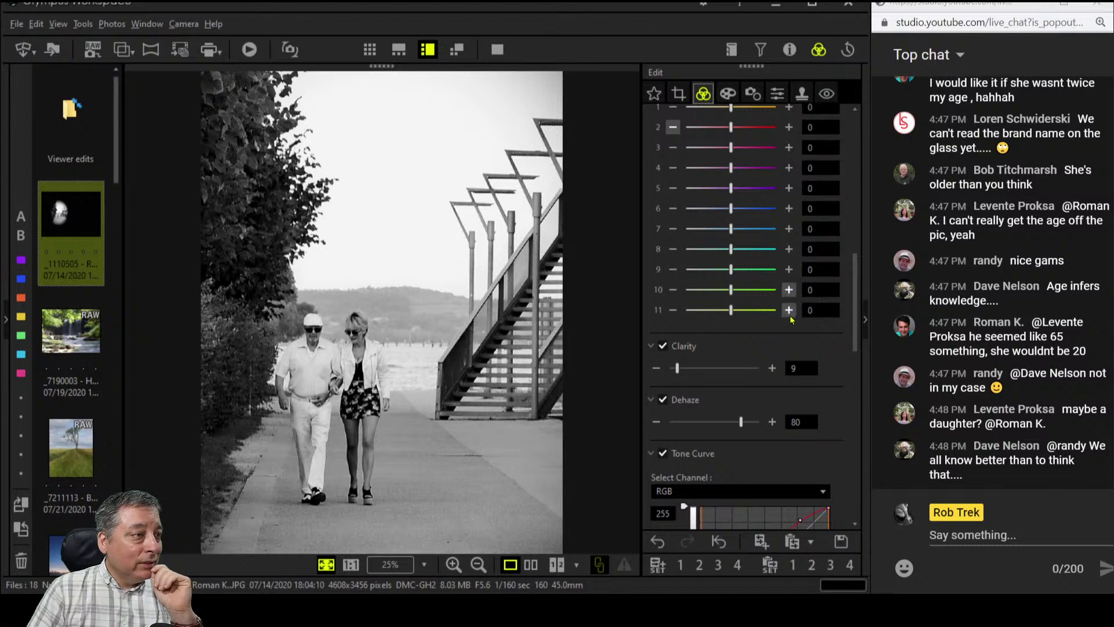
drag(678, 369, 686, 372)
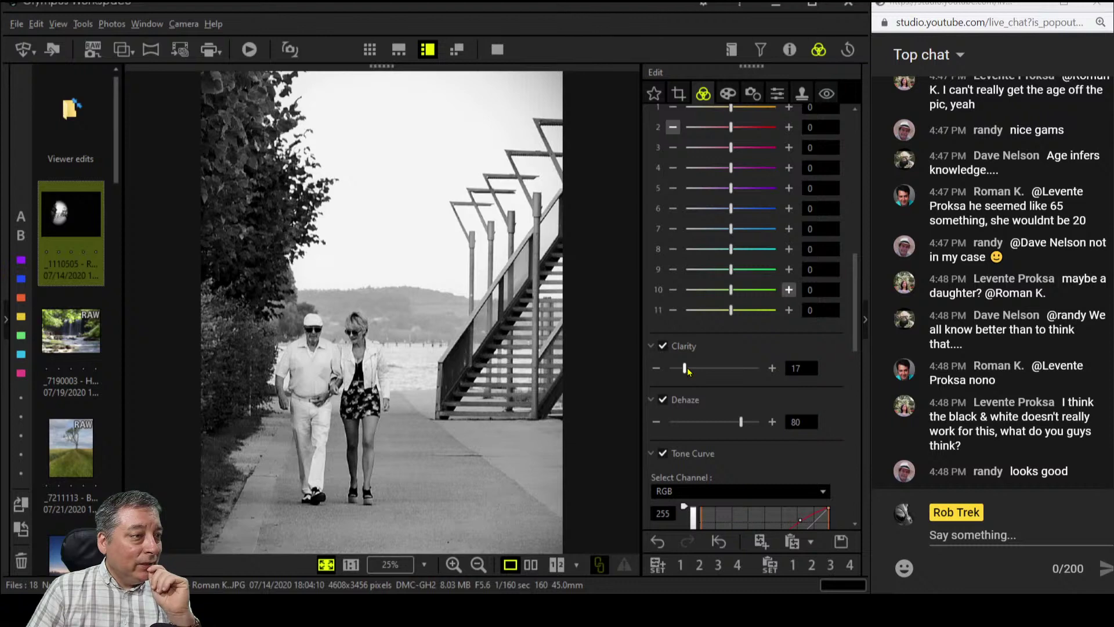
drag(689, 372, 692, 372)
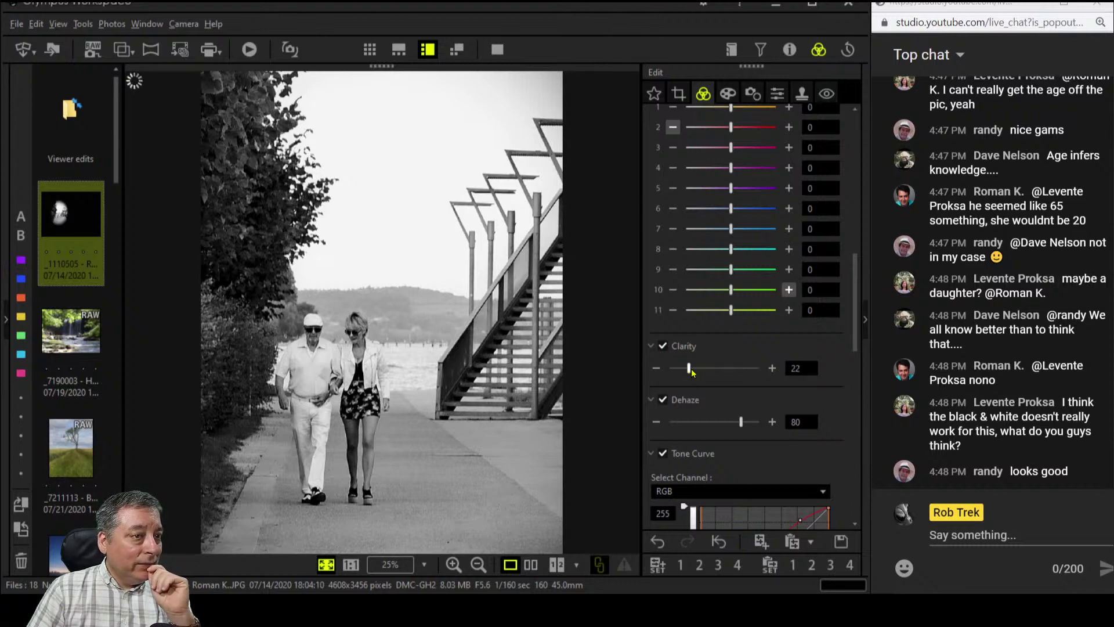
Compare with the color version by setting the picture mode to No effect, and return it to Monochrome
scroll(676, 313, up, 5)
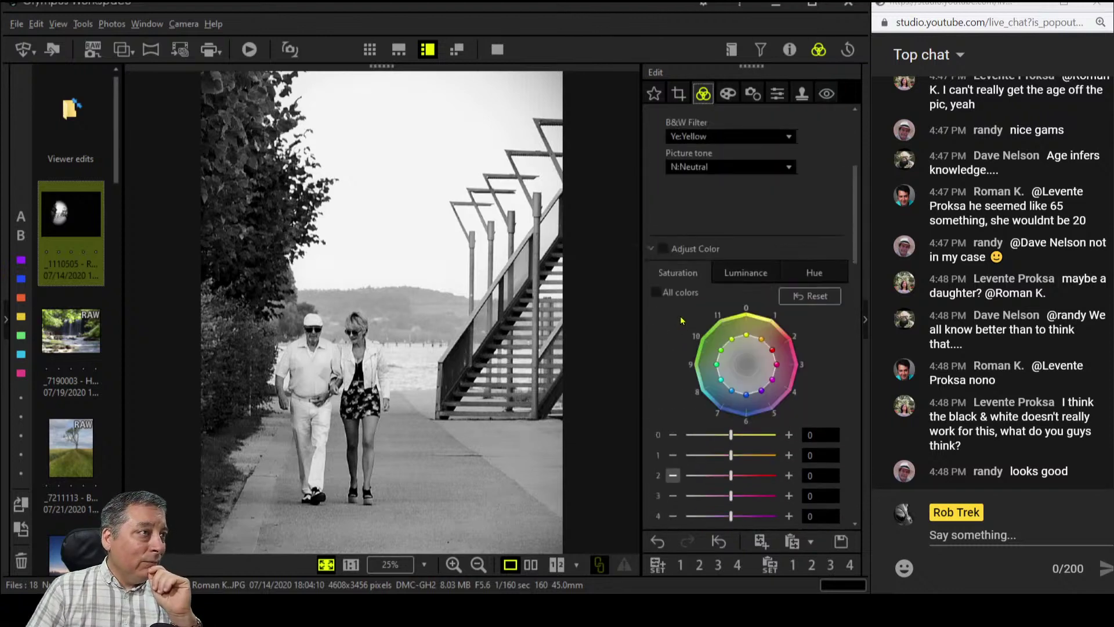
scroll(682, 320, up, 3)
click(685, 284)
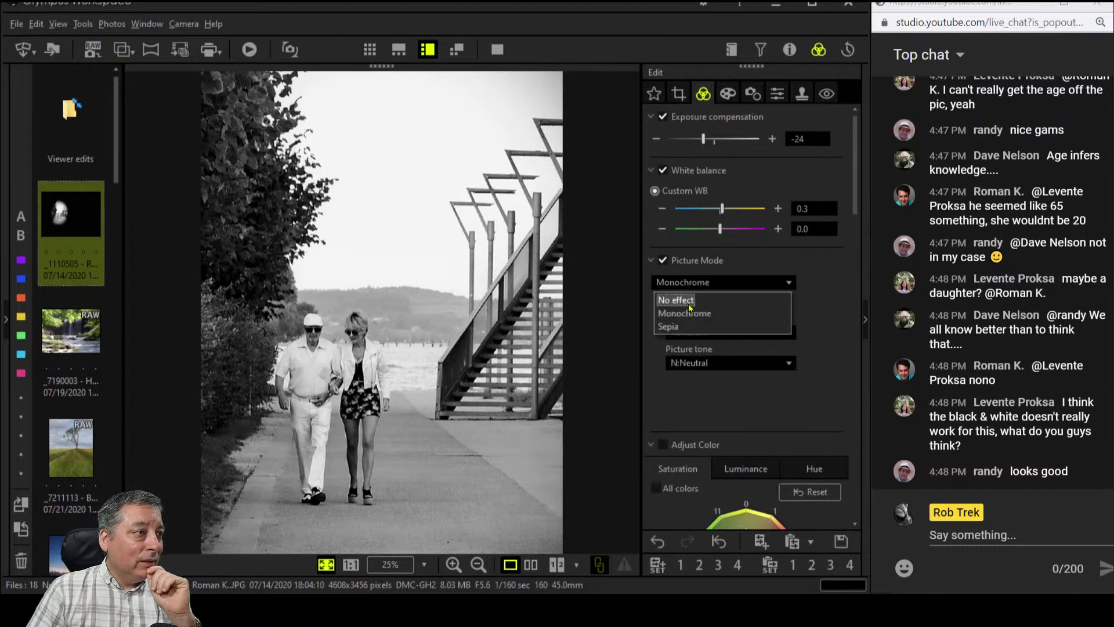
click(689, 303)
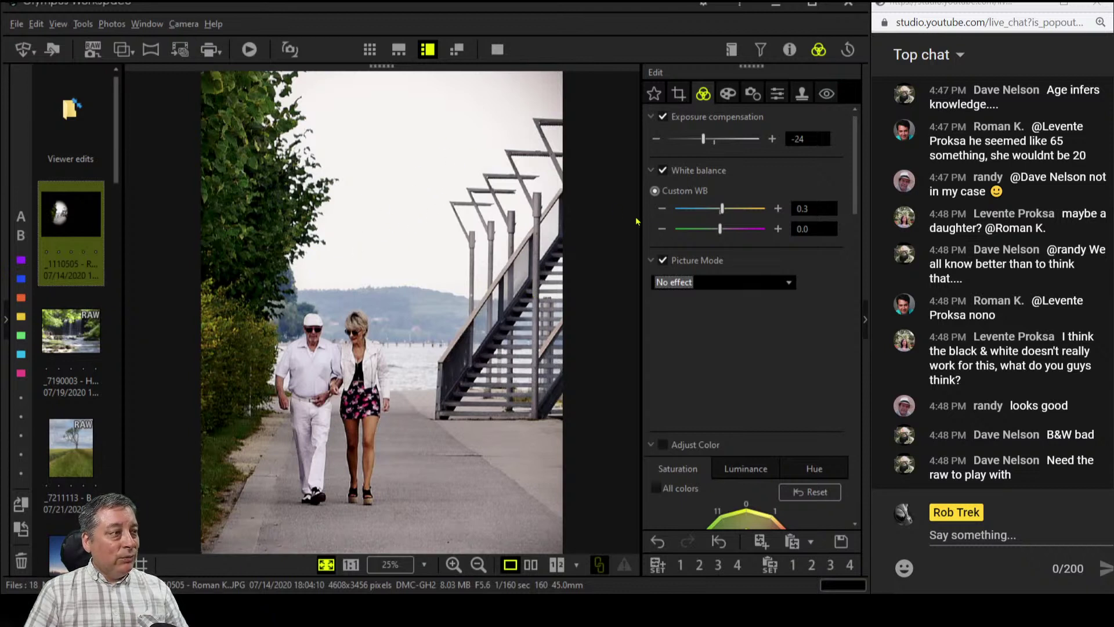
click(697, 285)
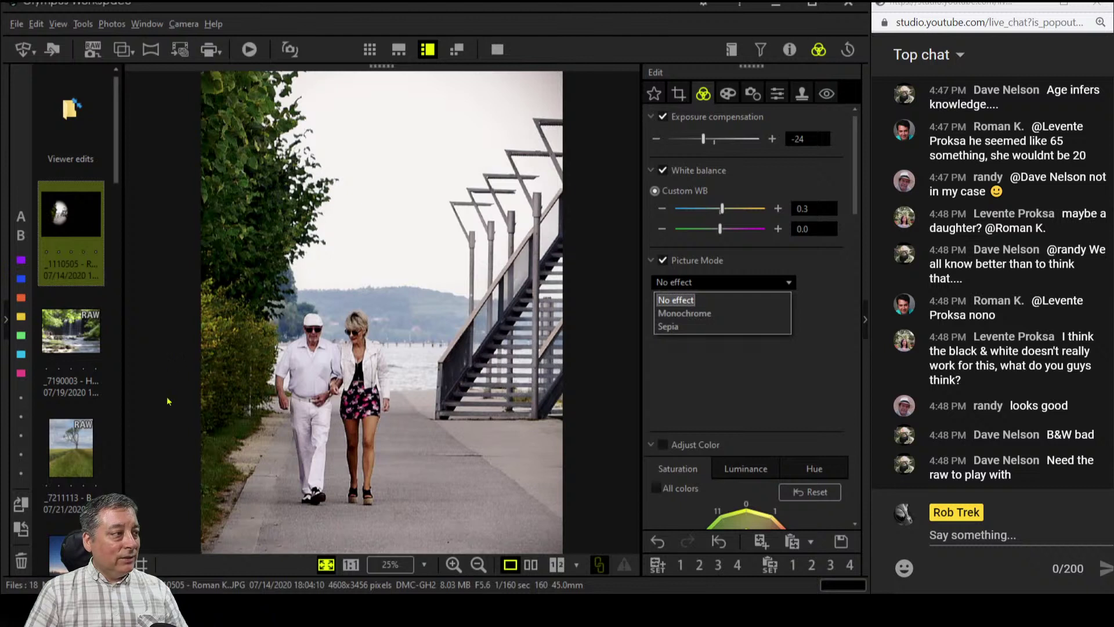
click(693, 314)
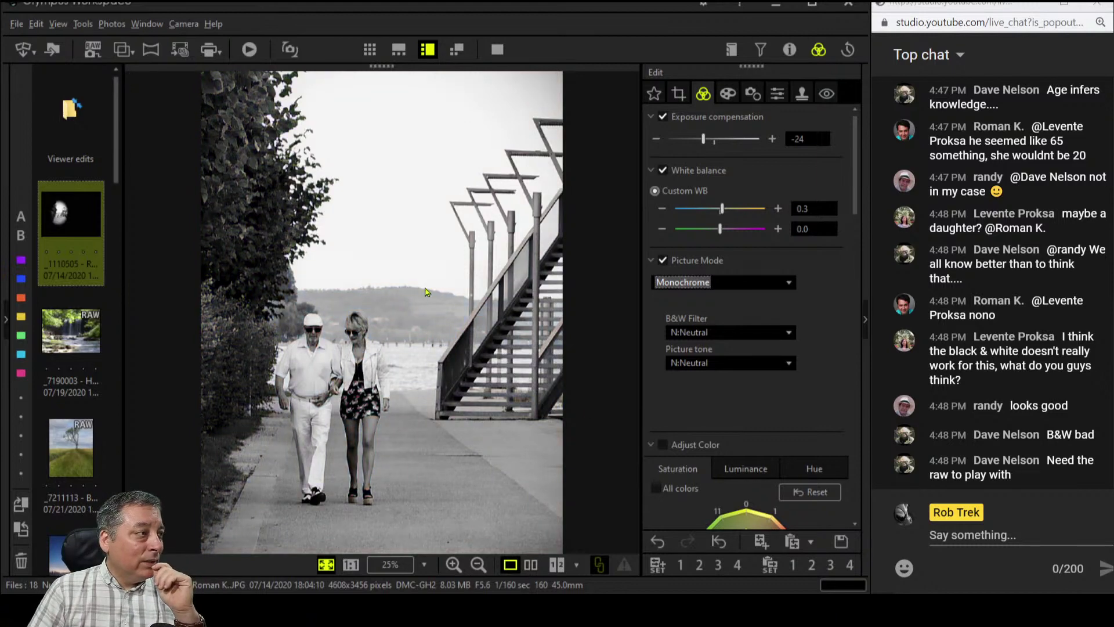
Try a Contrast of 22 on the monochrome photo and reduce it to 5
scroll(775, 390, down, 3)
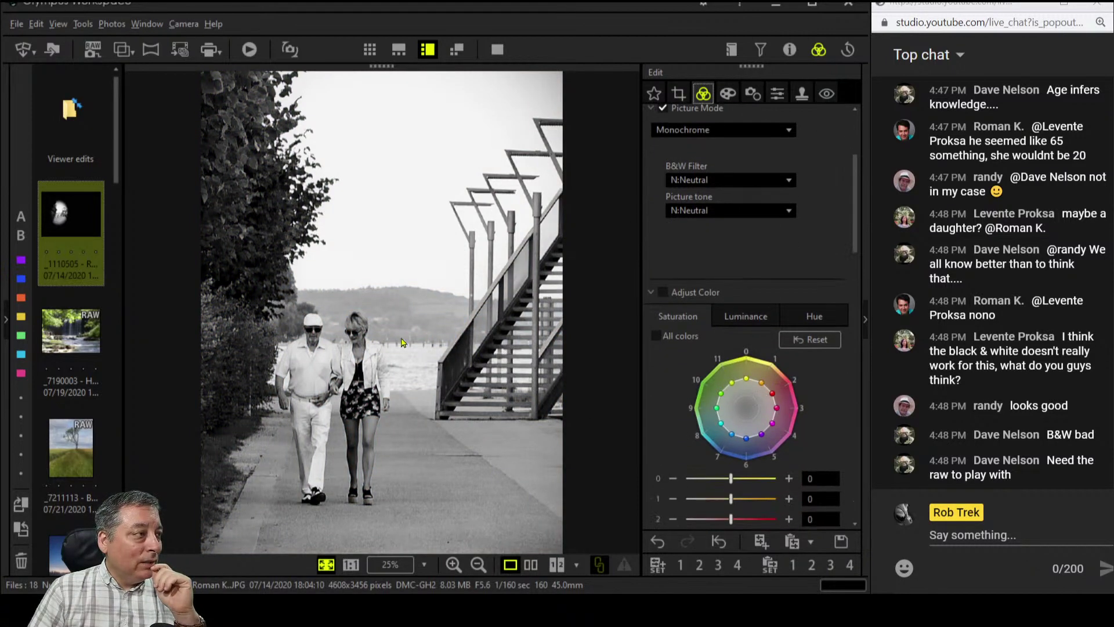
scroll(736, 392, down, 10)
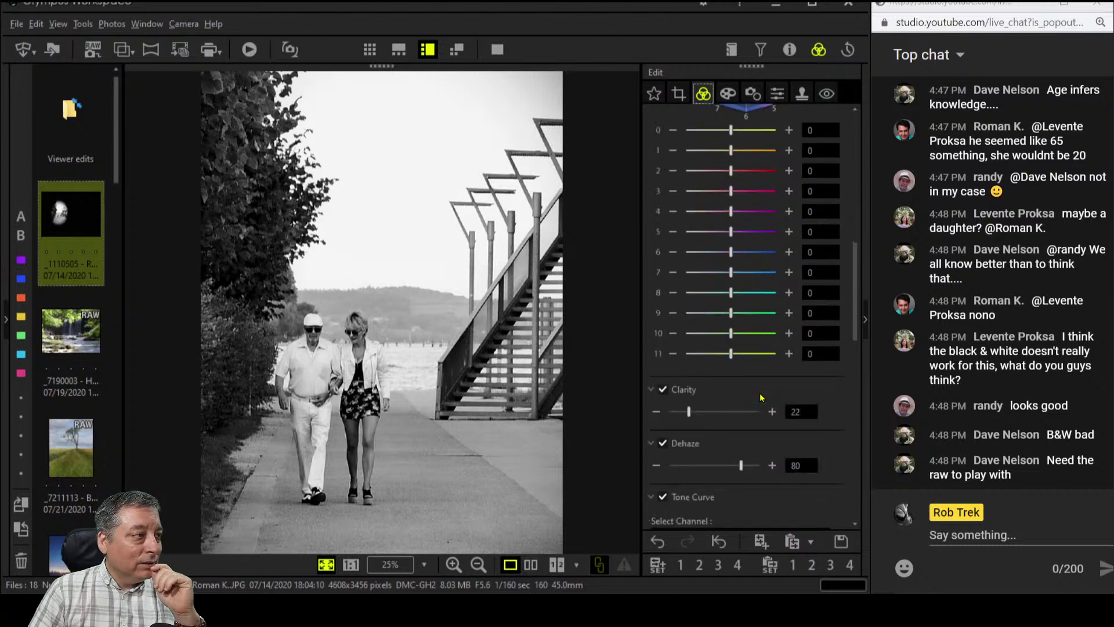
scroll(762, 397, down, 7)
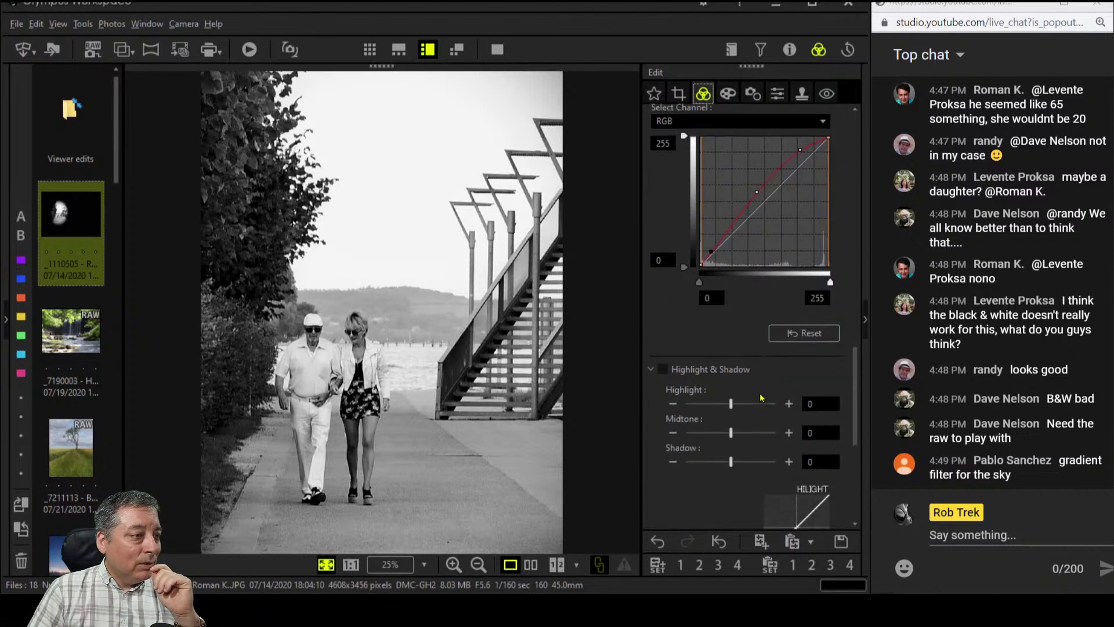
scroll(762, 398, down, 2)
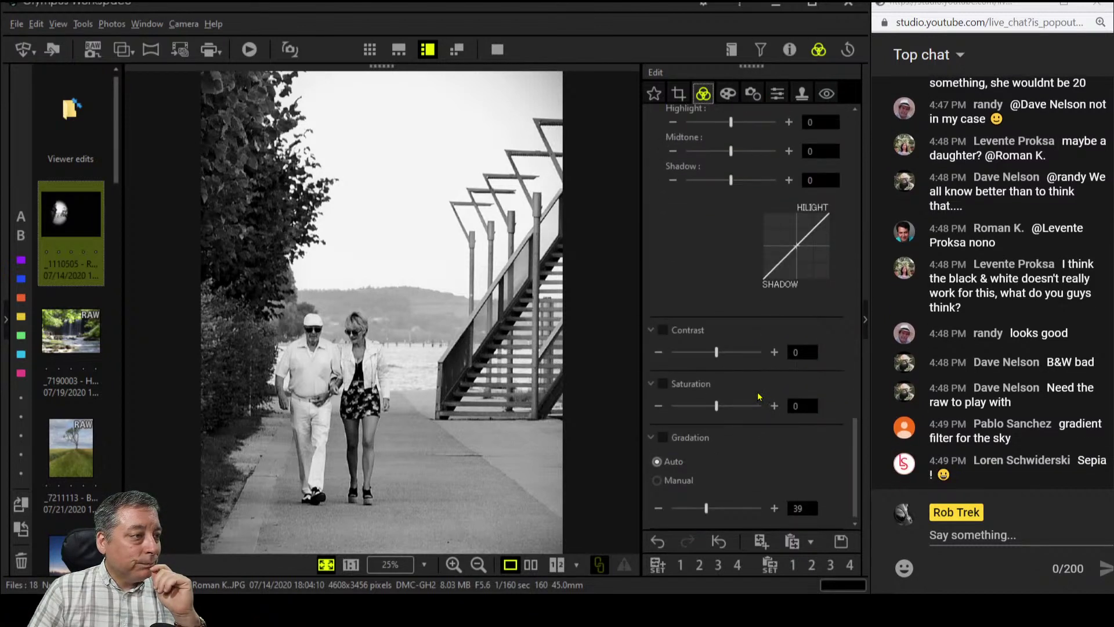
drag(719, 359, 730, 360)
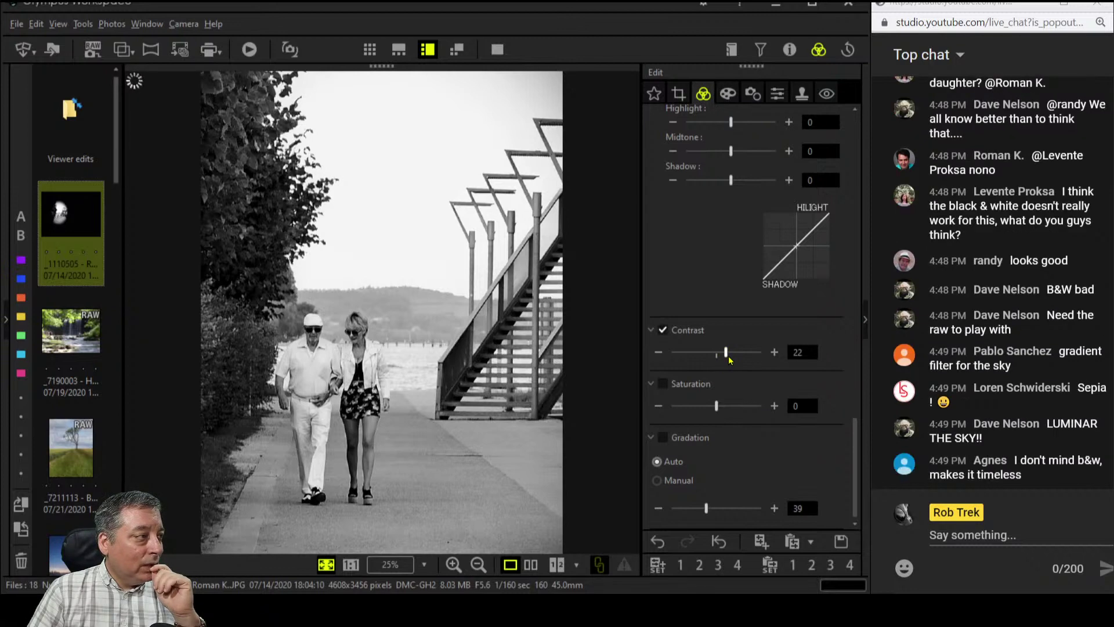
drag(729, 356, 720, 358)
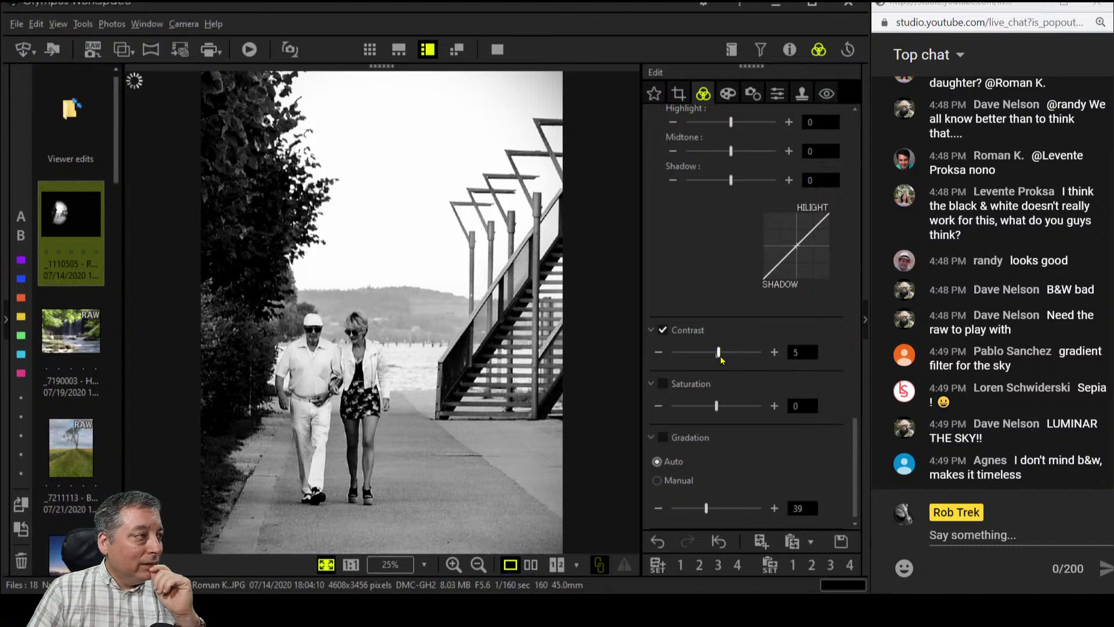
Set Dehaze to 94 after trying 100, and reduce Clarity to 18
scroll(719, 274, up, 10)
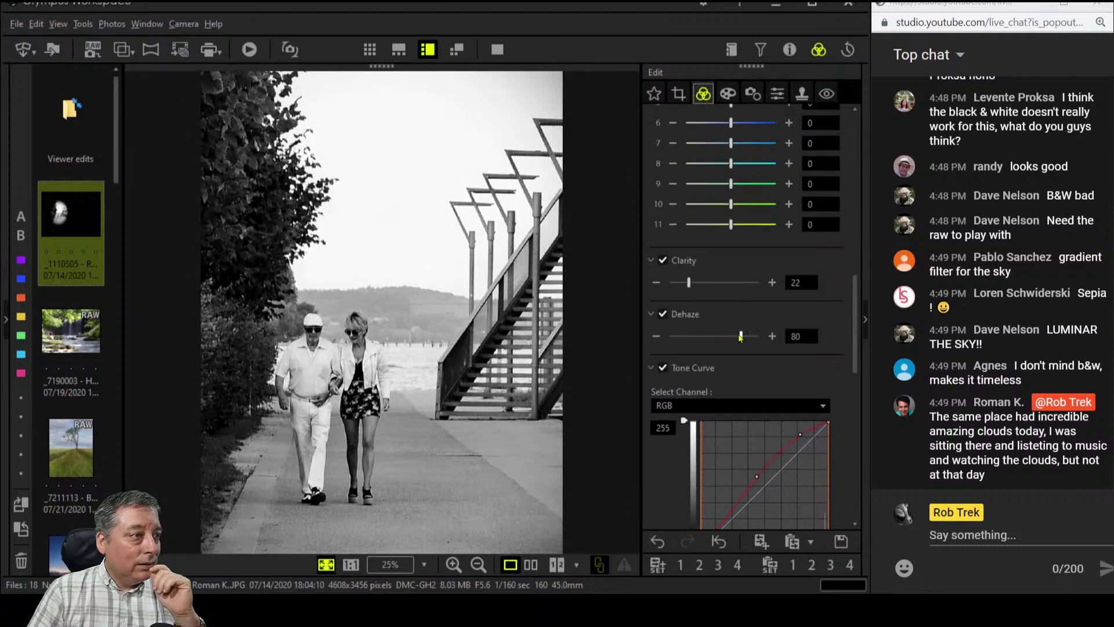
drag(741, 337, 759, 337)
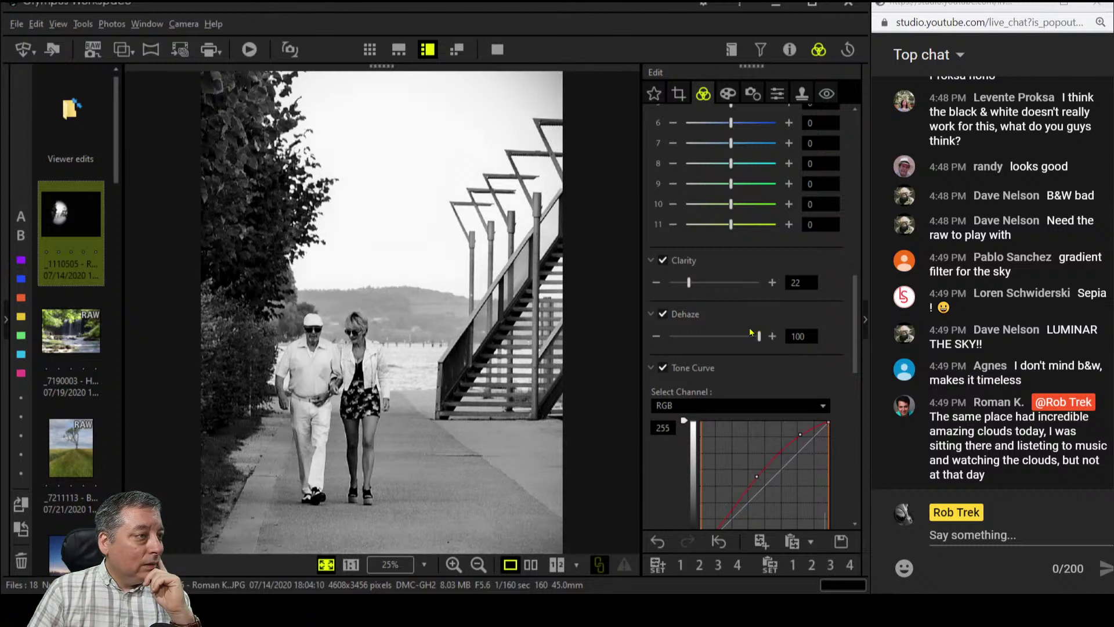
drag(758, 338, 754, 337)
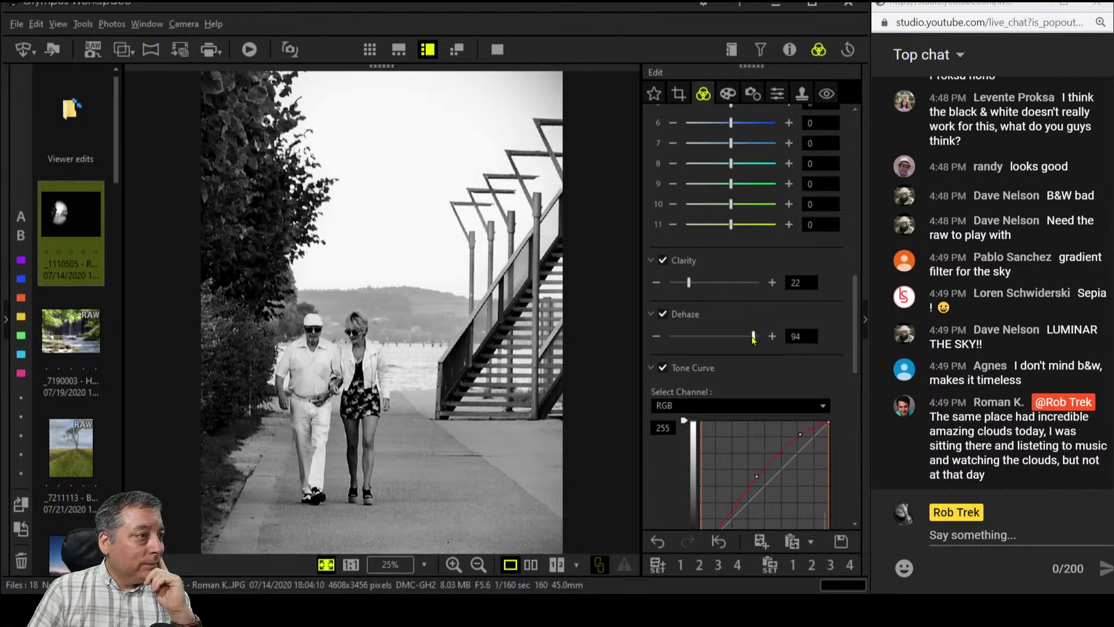
drag(689, 289, 685, 288)
Refine the RGB tone curve by nudging the shadow point, adding an upper-midtone point and lowering the existing midtone point slightly
scroll(717, 343, down, 3)
scroll(716, 343, down, 4)
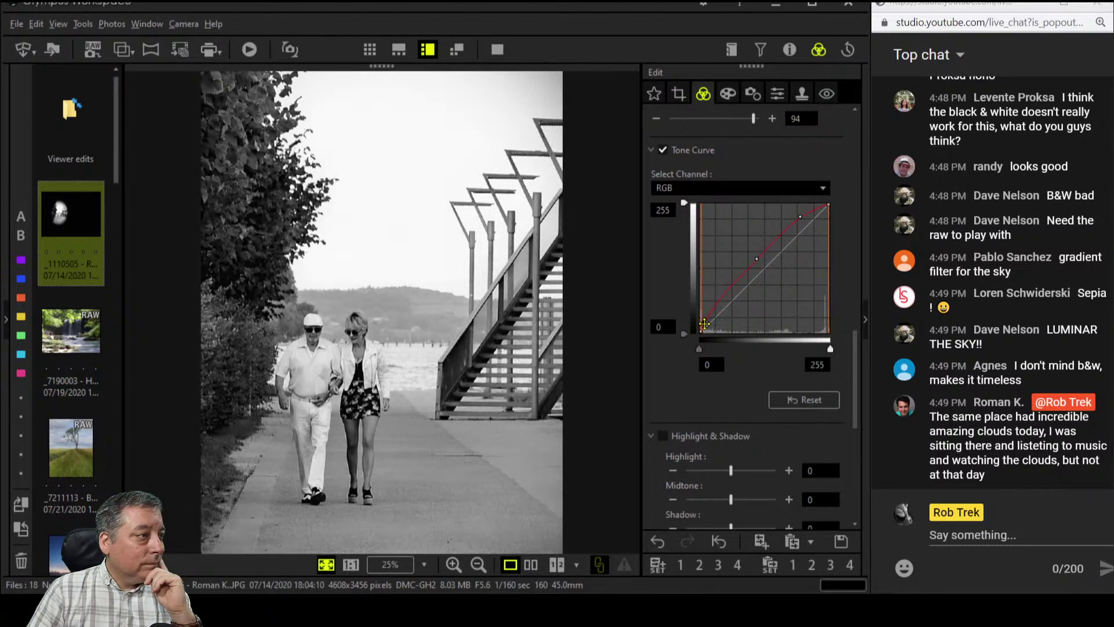
drag(704, 324, 704, 329)
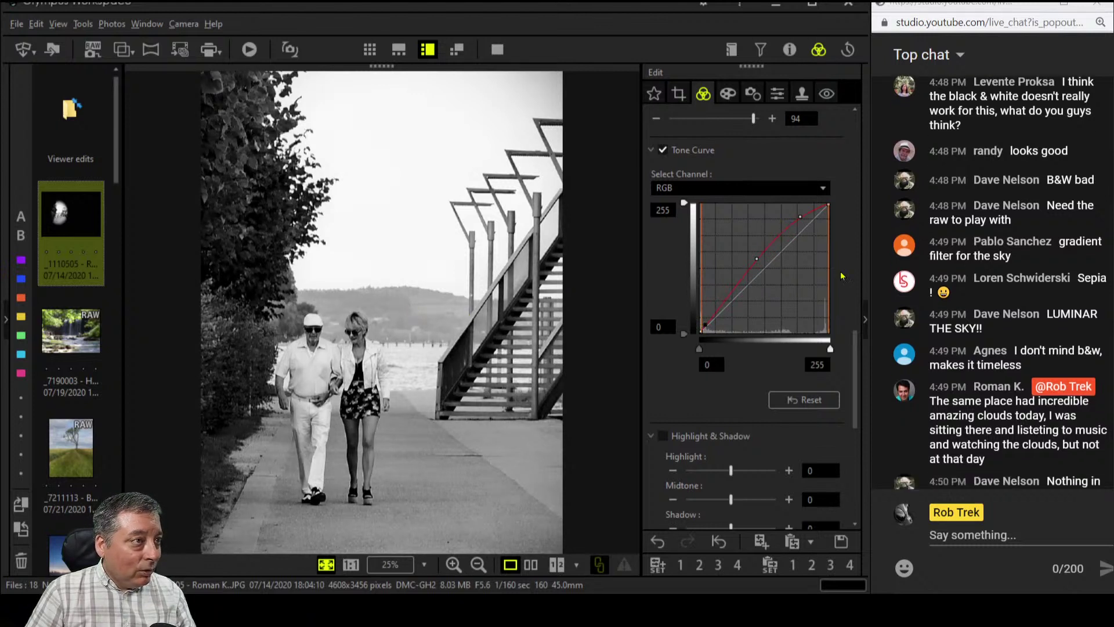
click(787, 231)
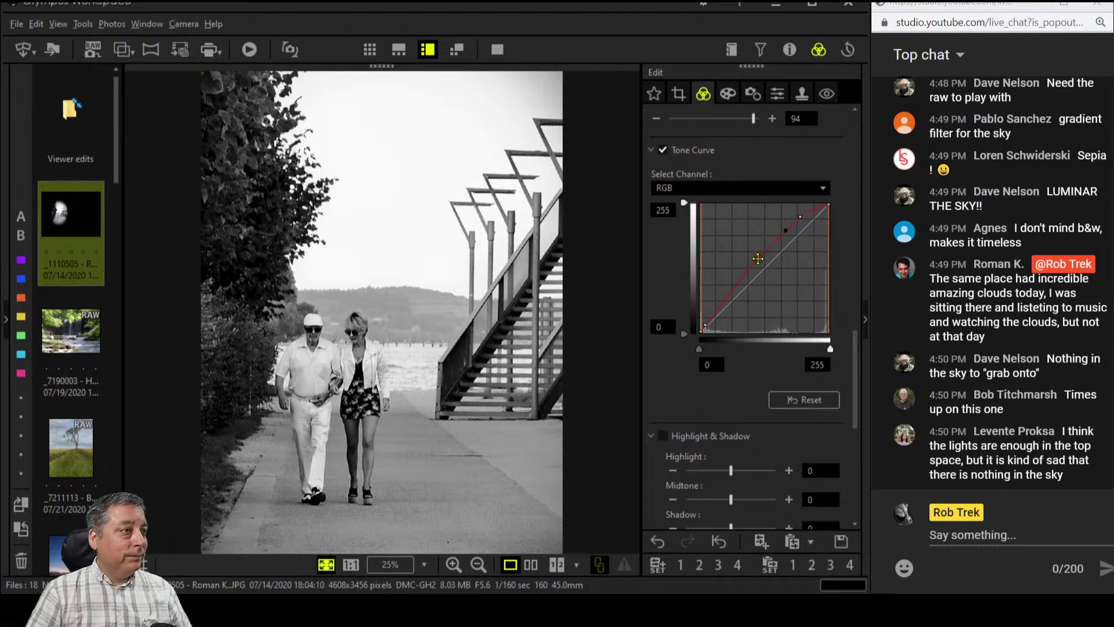
drag(758, 259, 758, 263)
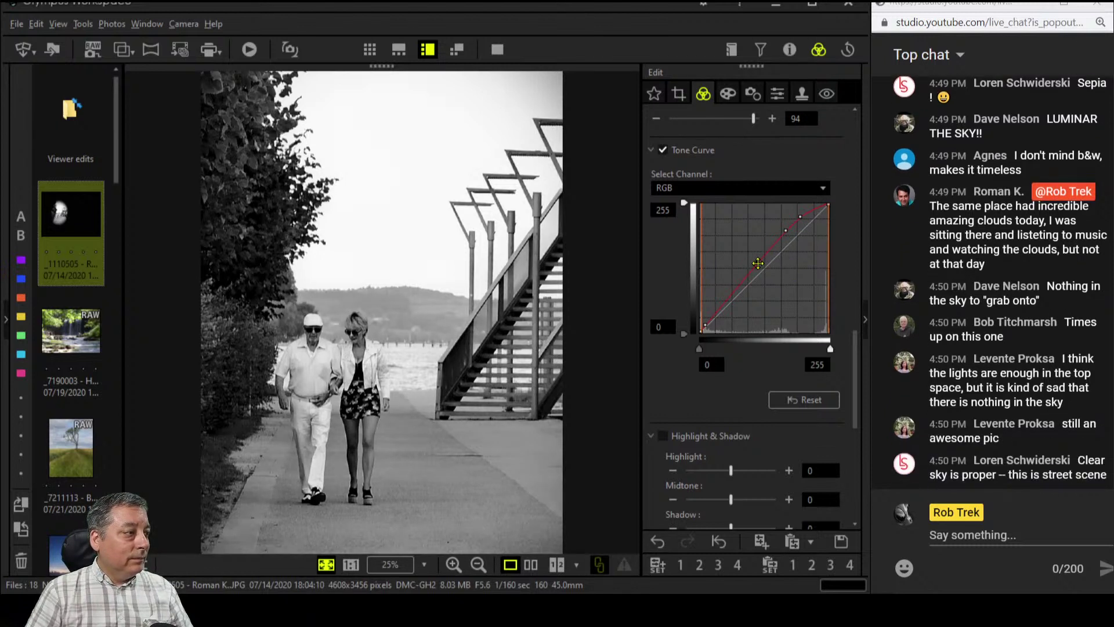
Apply the Ye:Yellow B&W filter to the monochrome photo of the walking couple
scroll(691, 281, up, 7)
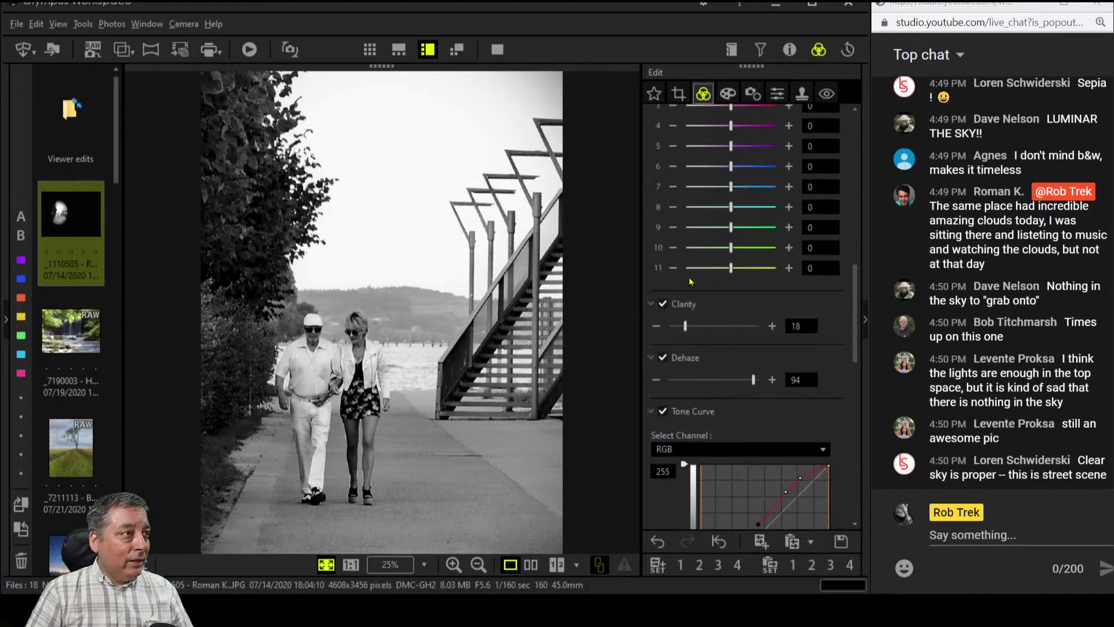
scroll(690, 281, up, 8)
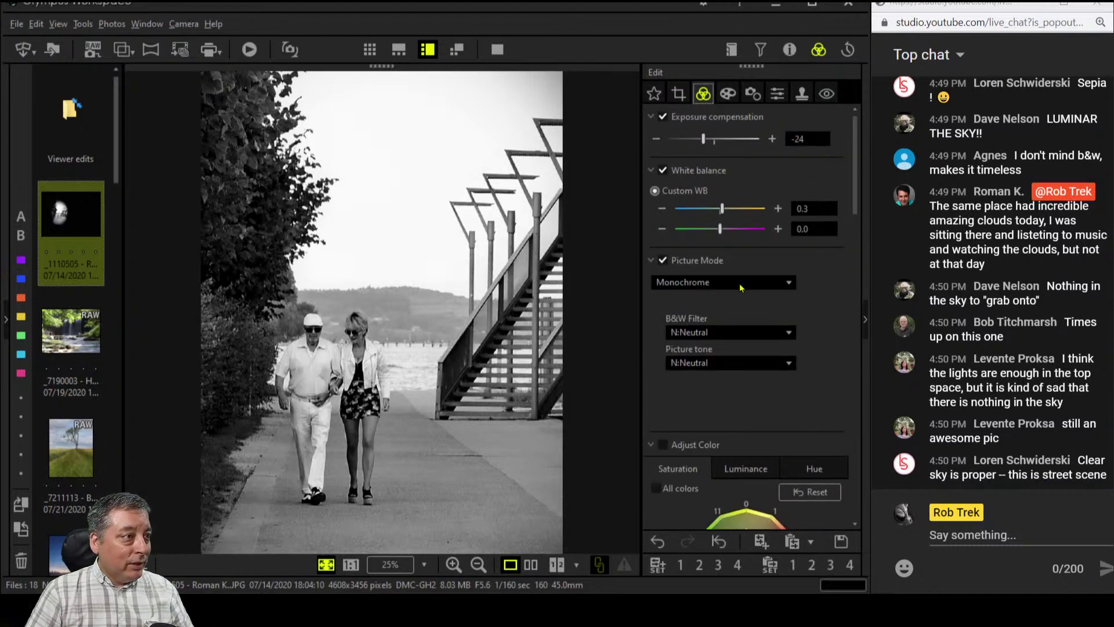
click(741, 287)
click(743, 284)
click(733, 333)
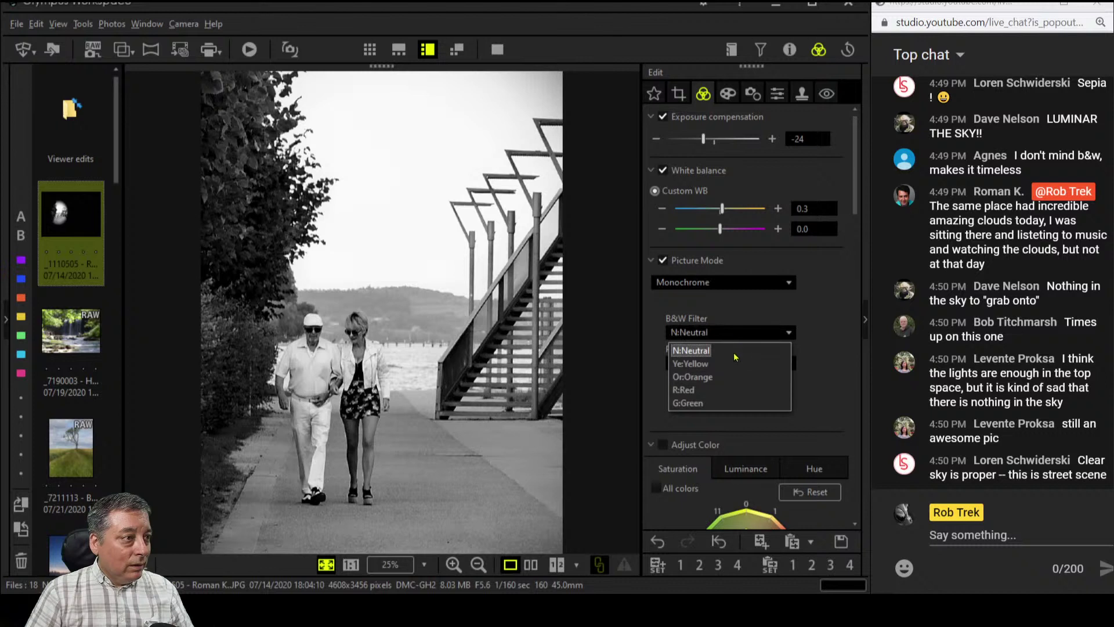
click(733, 363)
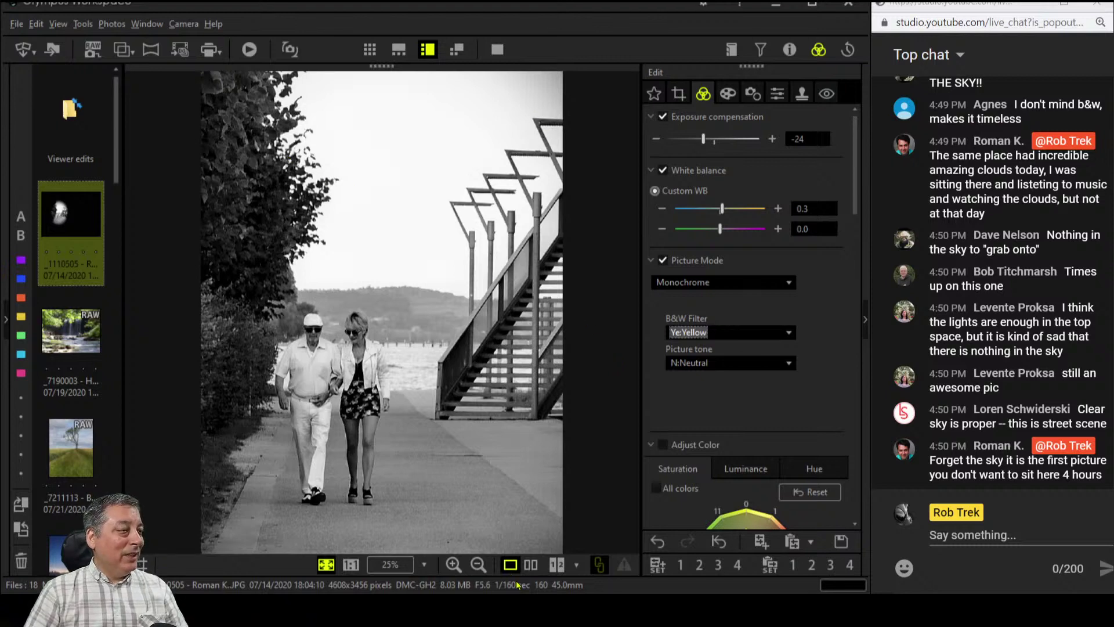
Compare the original and the edited street photo side by side in full screen, and leave full screen
click(531, 565)
click(498, 51)
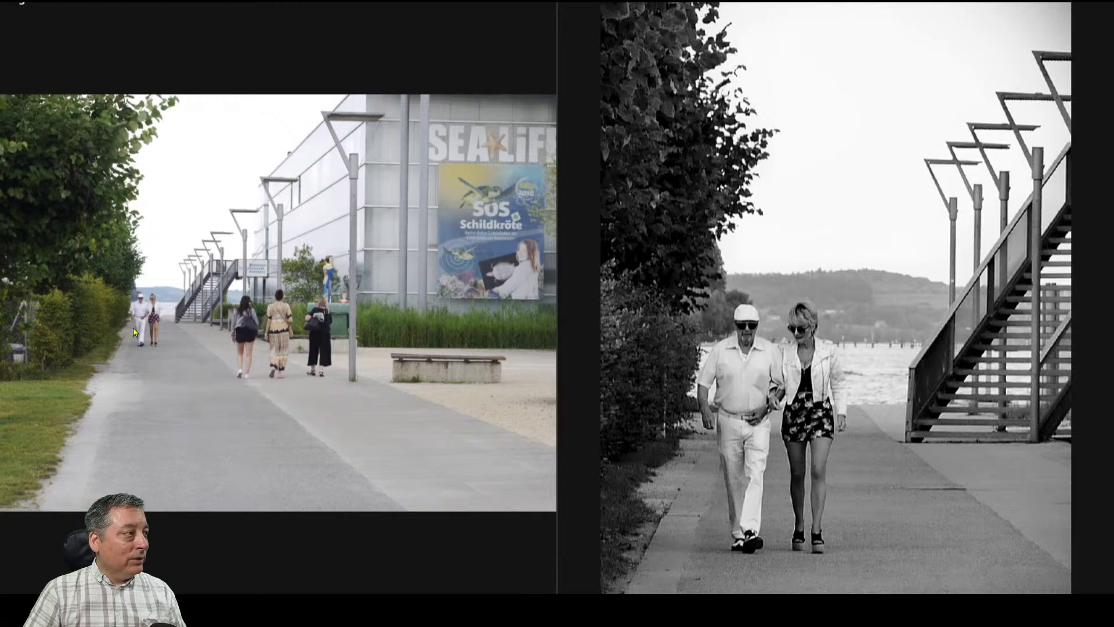
key(Escape)
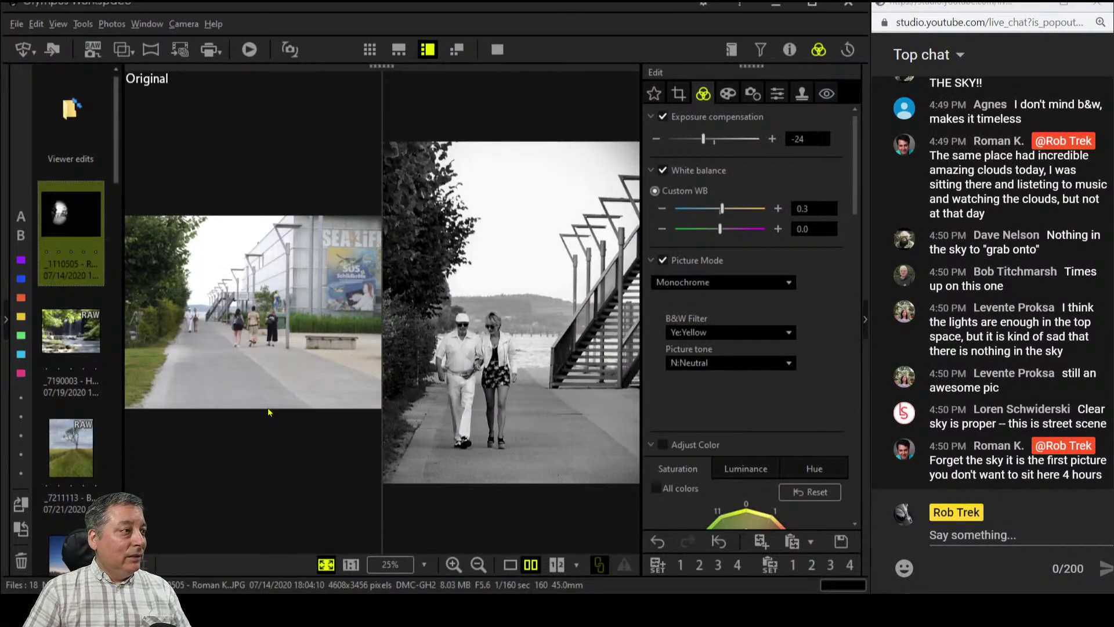
Open the waterfall RAW photo in single view and review its histogram and shooting details
key(Down)
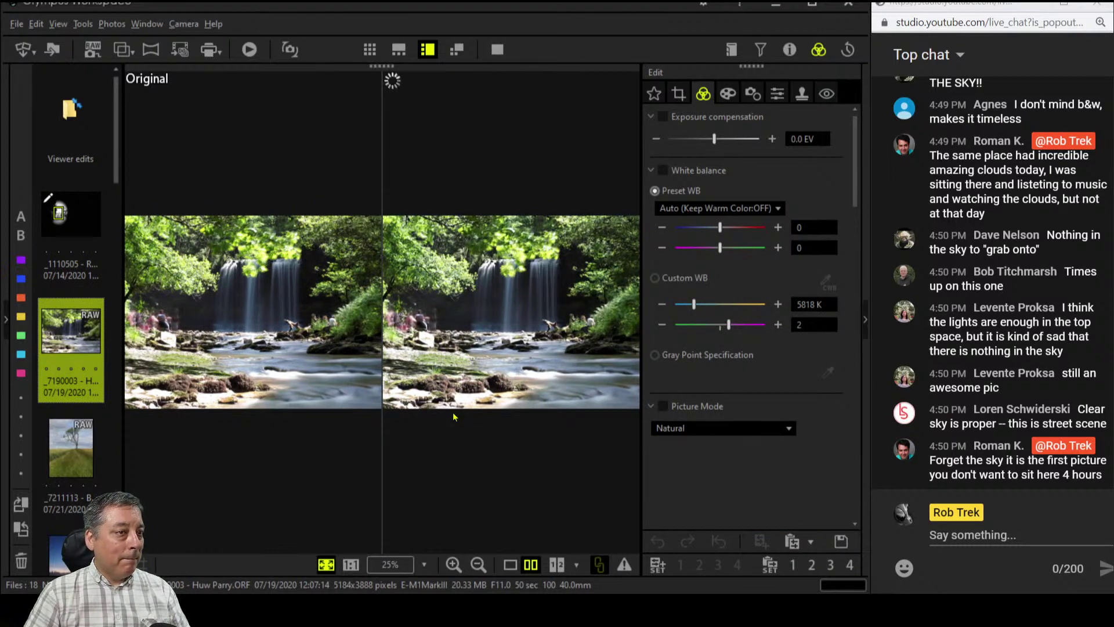
click(510, 565)
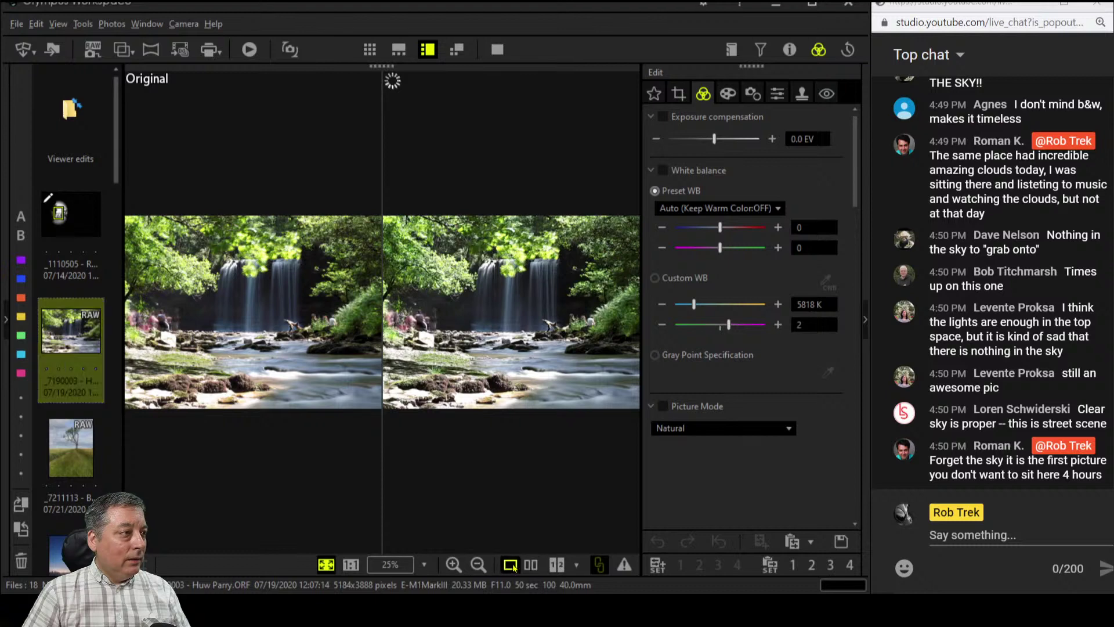
click(790, 50)
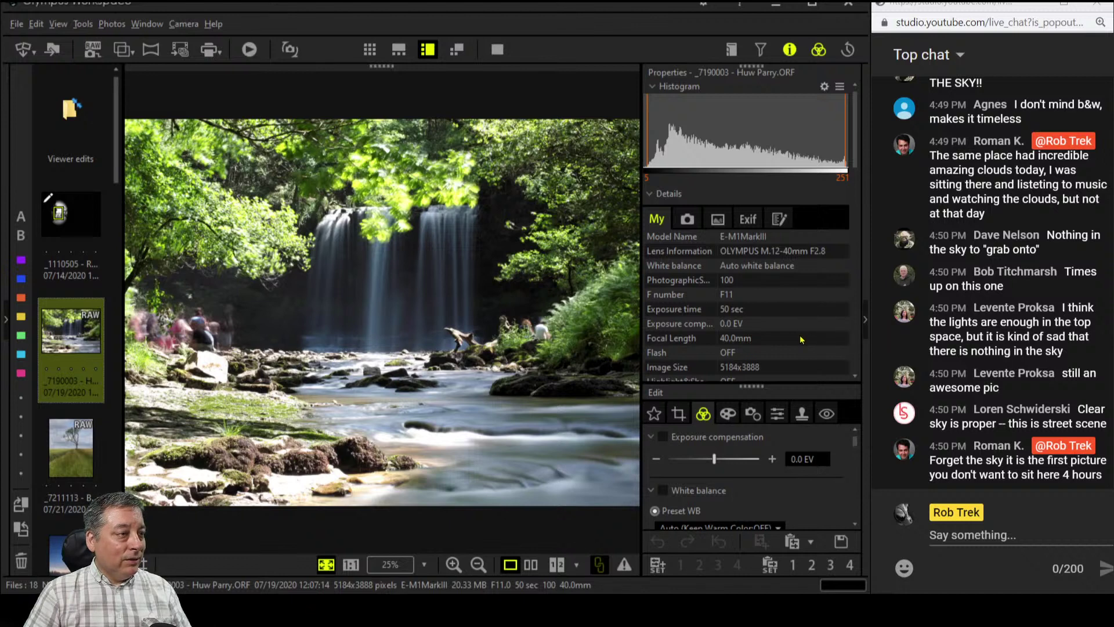
scroll(802, 339, down, 3)
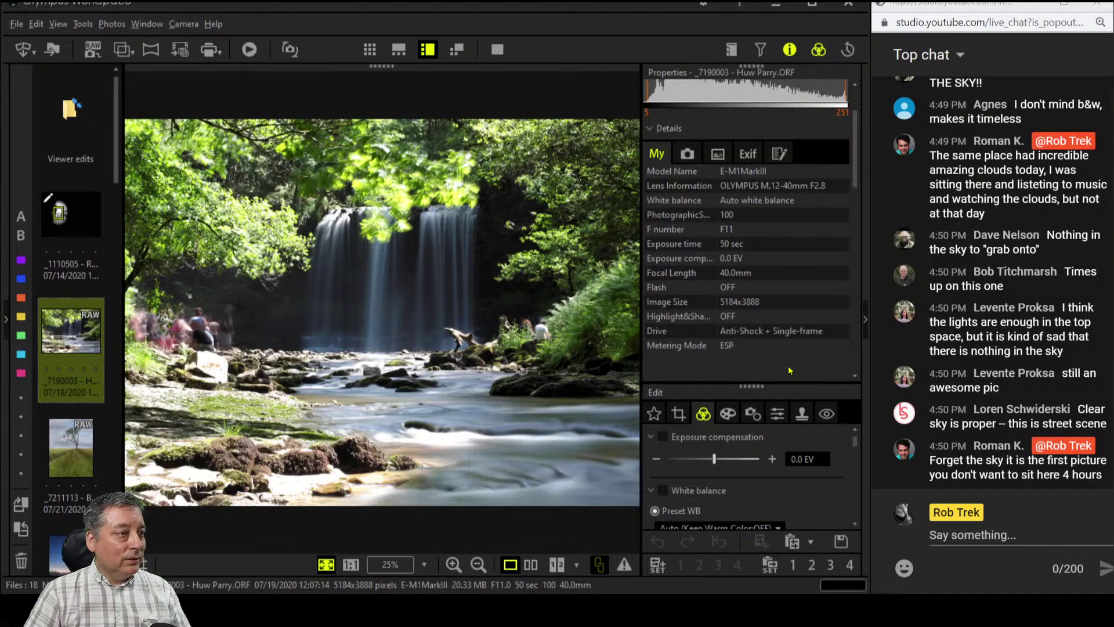
scroll(790, 370, up, 3)
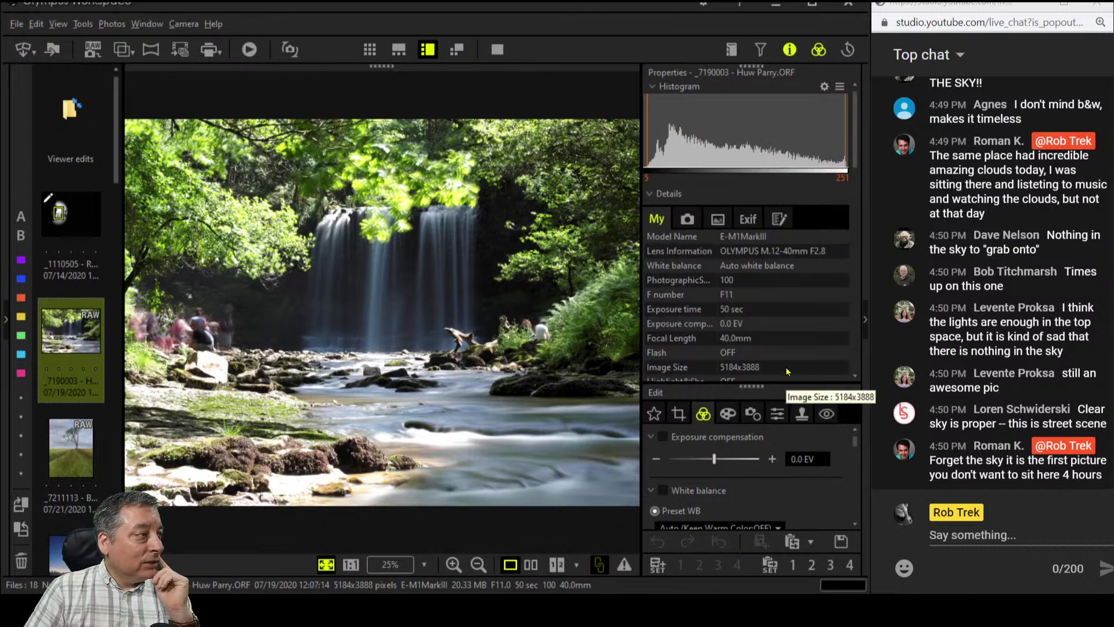
Inspect the blurred people beside the waterfall at 1:1, return to the fitted view and hide the photo's properties
click(173, 325)
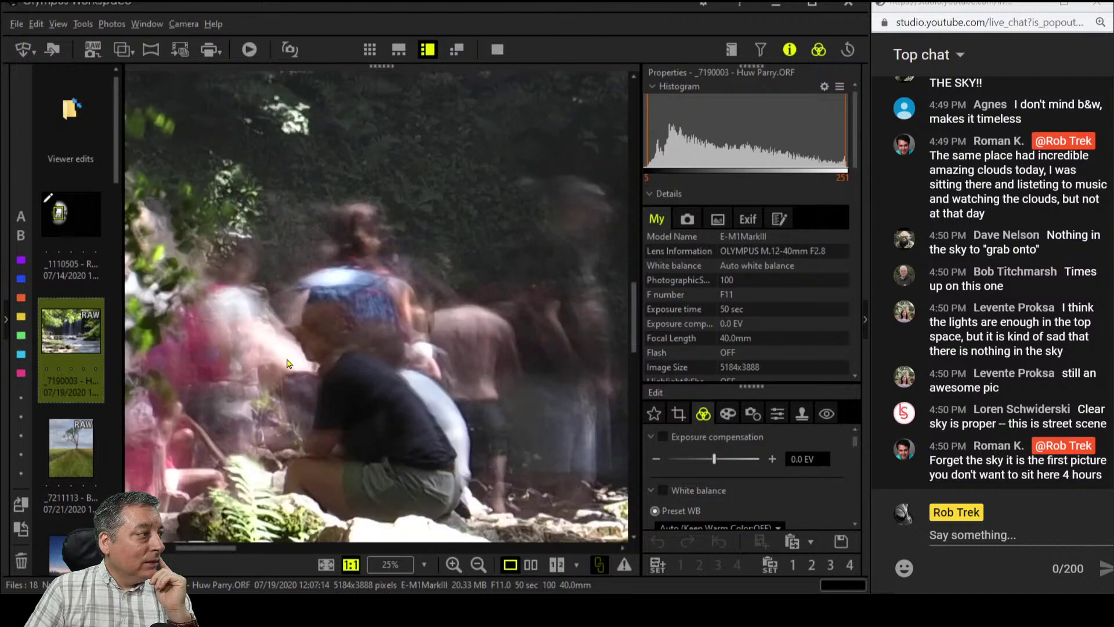
click(476, 361)
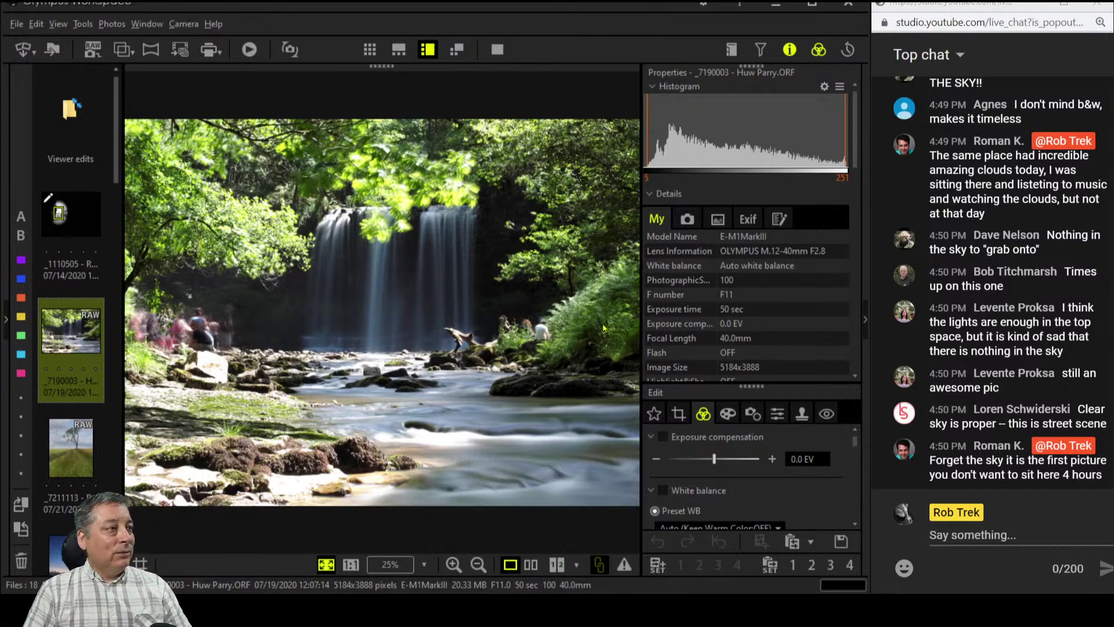
click(789, 49)
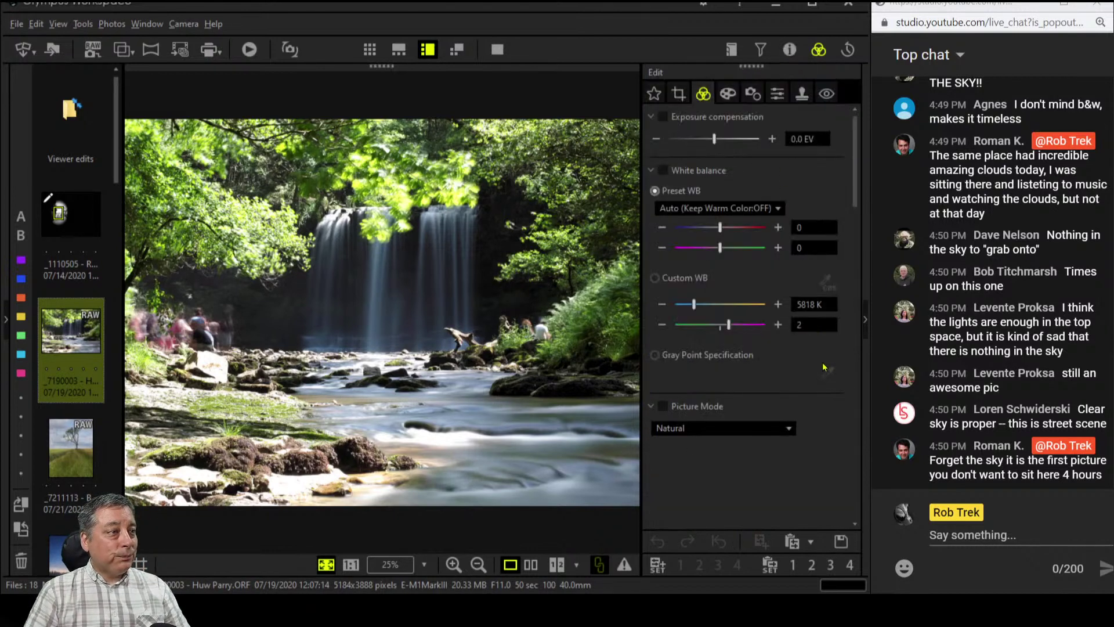
Set the waterfall photo's Dehaze to 84 and its exposure compensation to -0.6 EV
scroll(771, 407, down, 15)
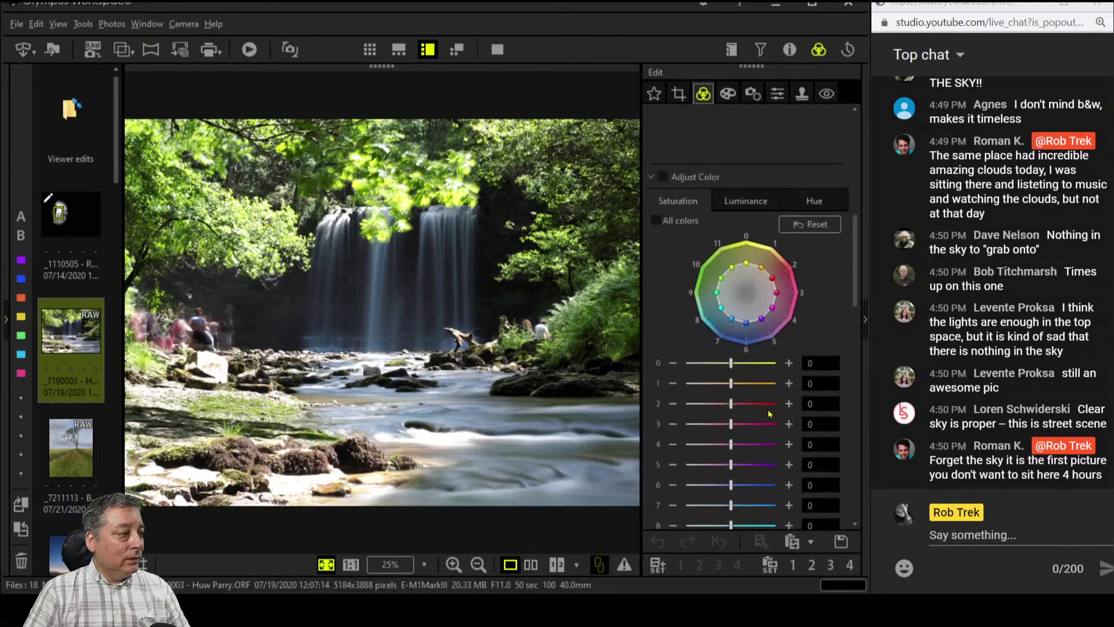
scroll(767, 412, down, 1)
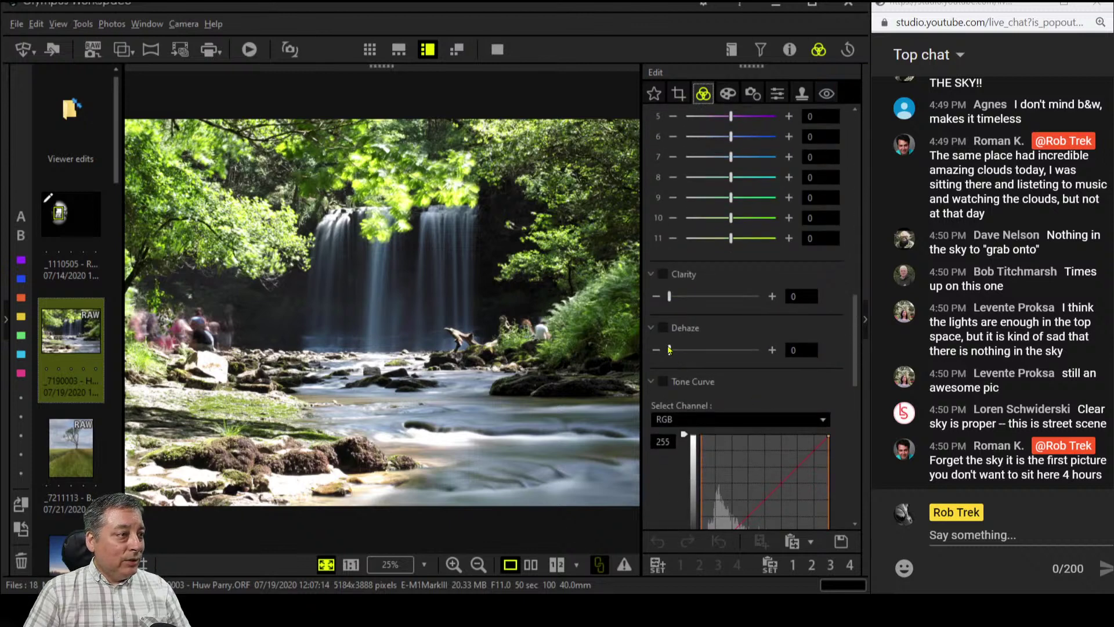
drag(670, 350, 734, 355)
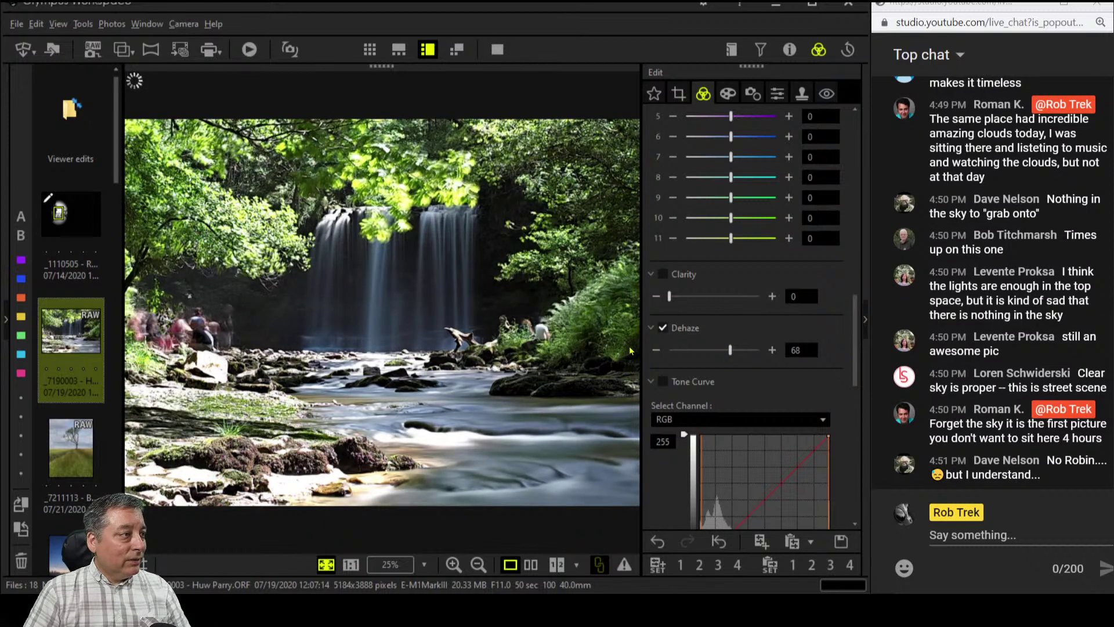
drag(730, 350, 743, 353)
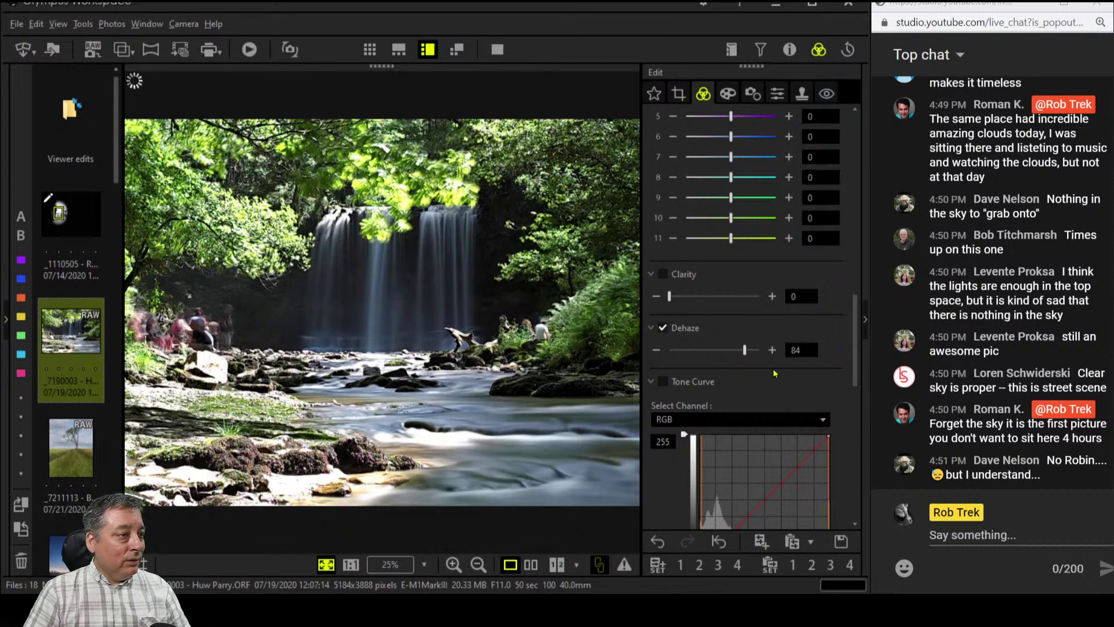
scroll(804, 272, up, 15)
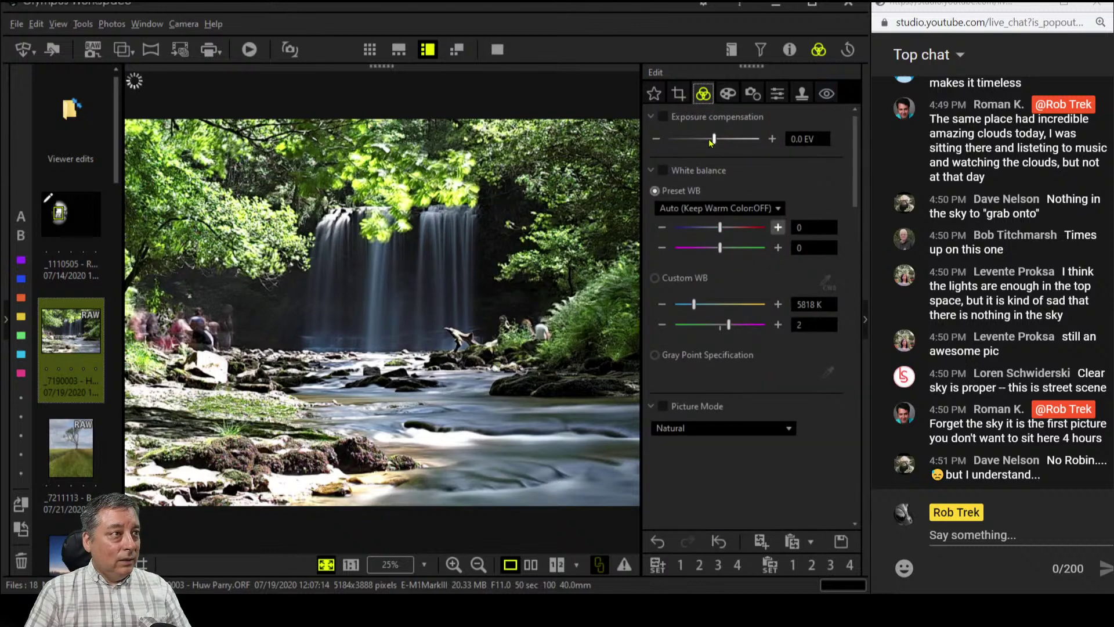
drag(712, 144, 697, 145)
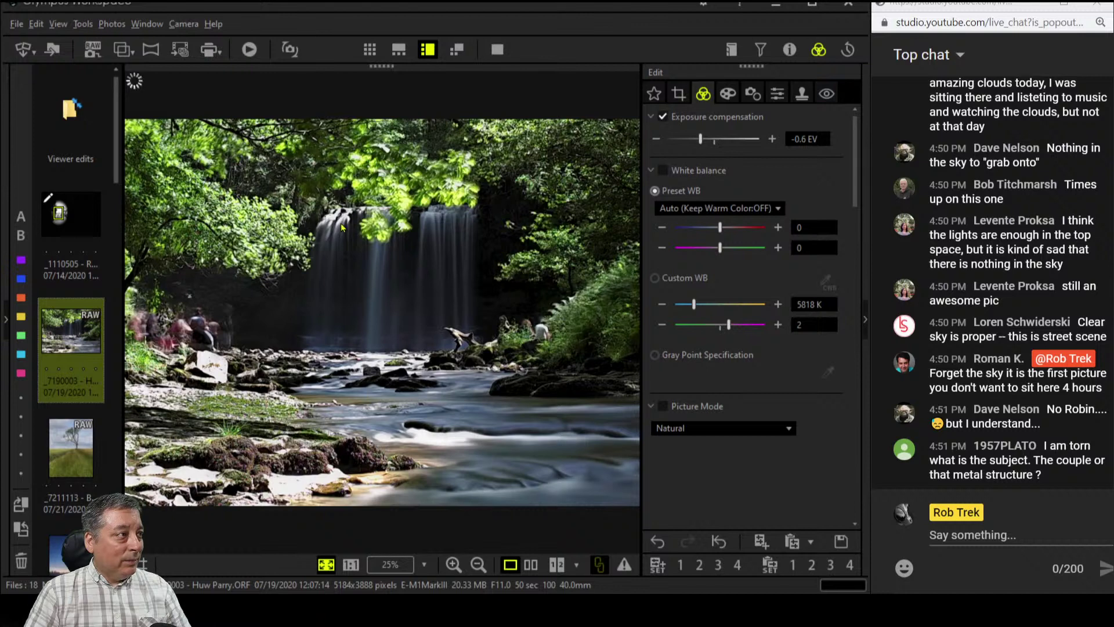
Try lifting the shadows with added midtone and shadow points on the RGB tone curve, and reset the curve
scroll(650, 341, down, 10)
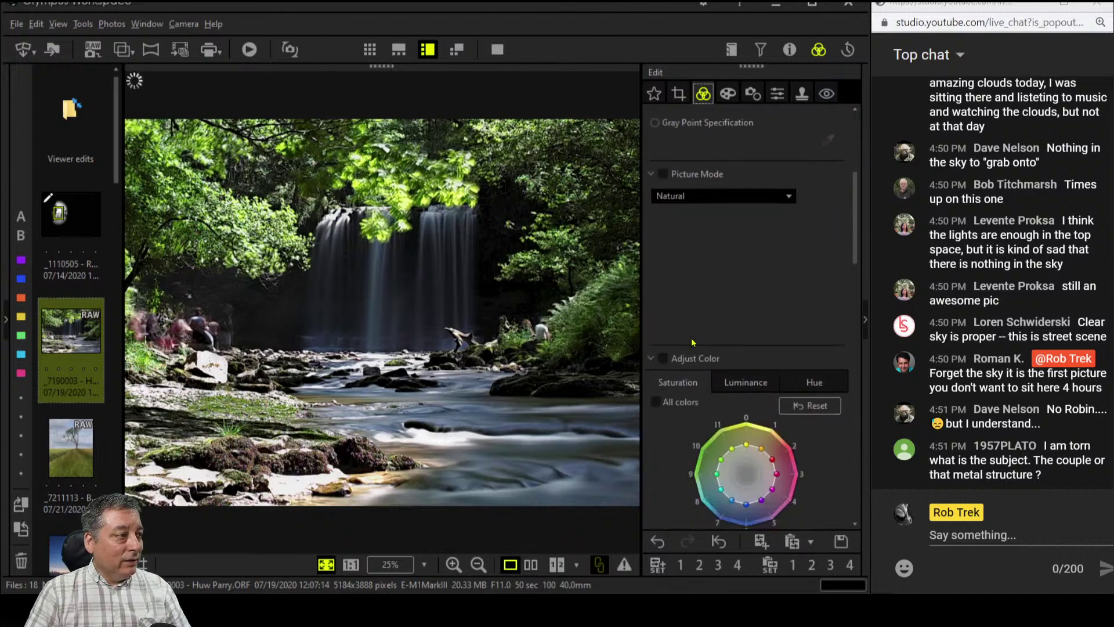
scroll(691, 338, down, 5)
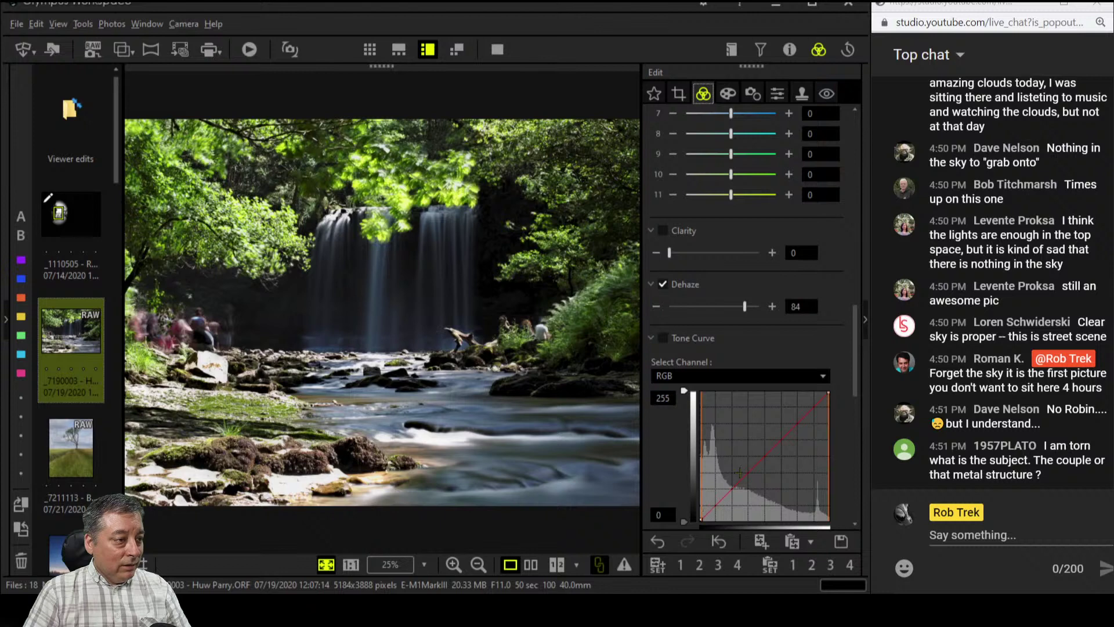
click(760, 456)
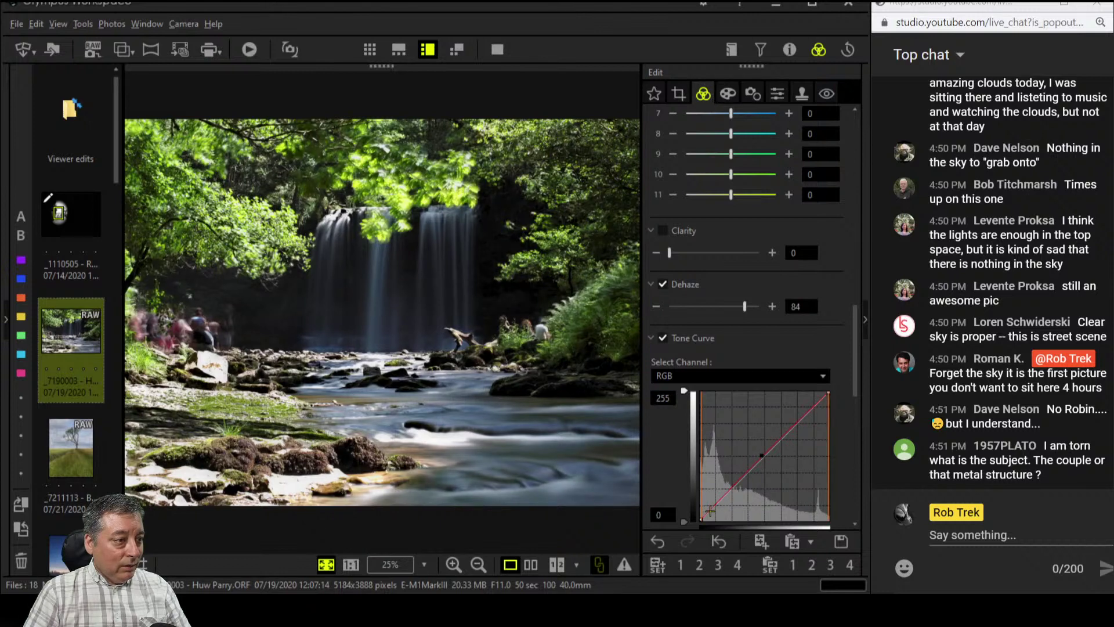
drag(711, 510, 711, 508)
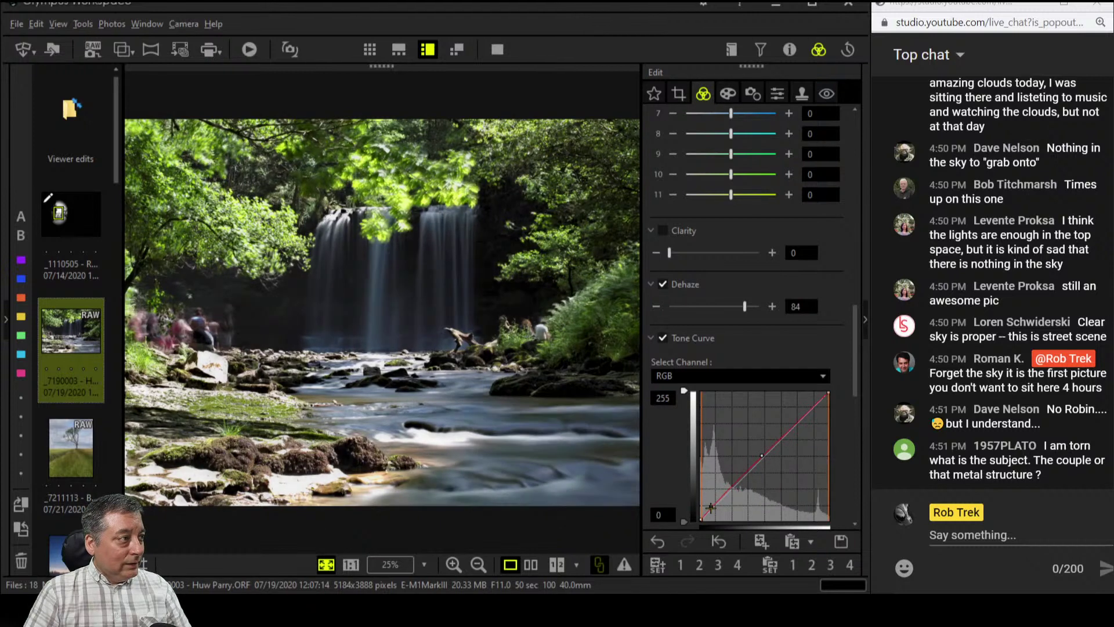
drag(762, 455, 766, 459)
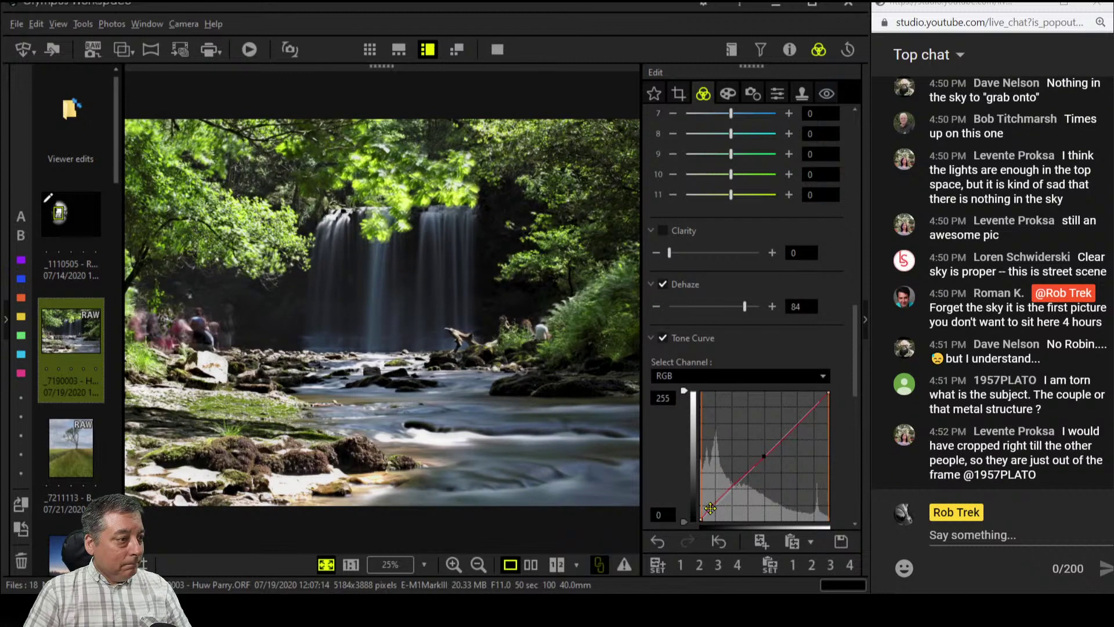
mouse_move(710, 507)
mouse_down()
mouse_move(715, 495)
mouse_move(698, 523)
mouse_move(707, 506)
mouse_up()
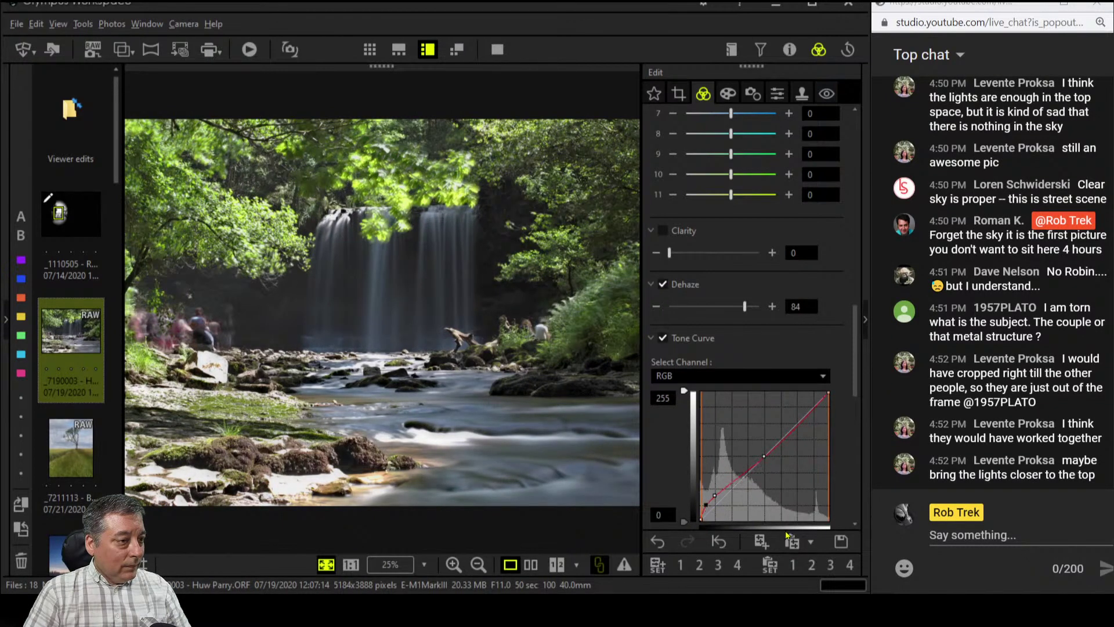
scroll(836, 456, down, 3)
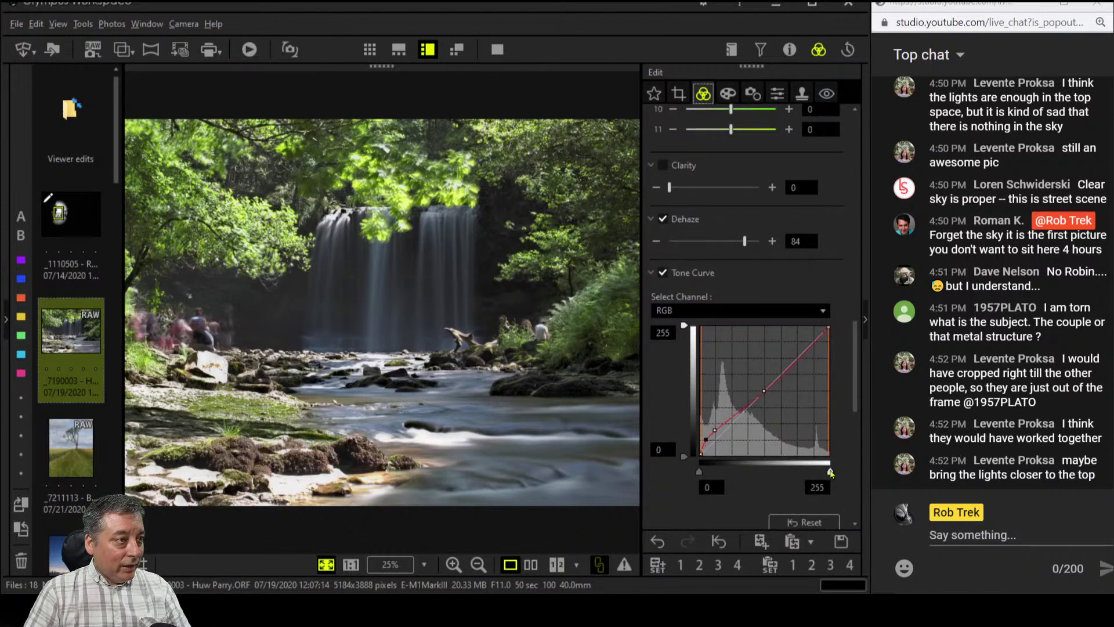
click(806, 522)
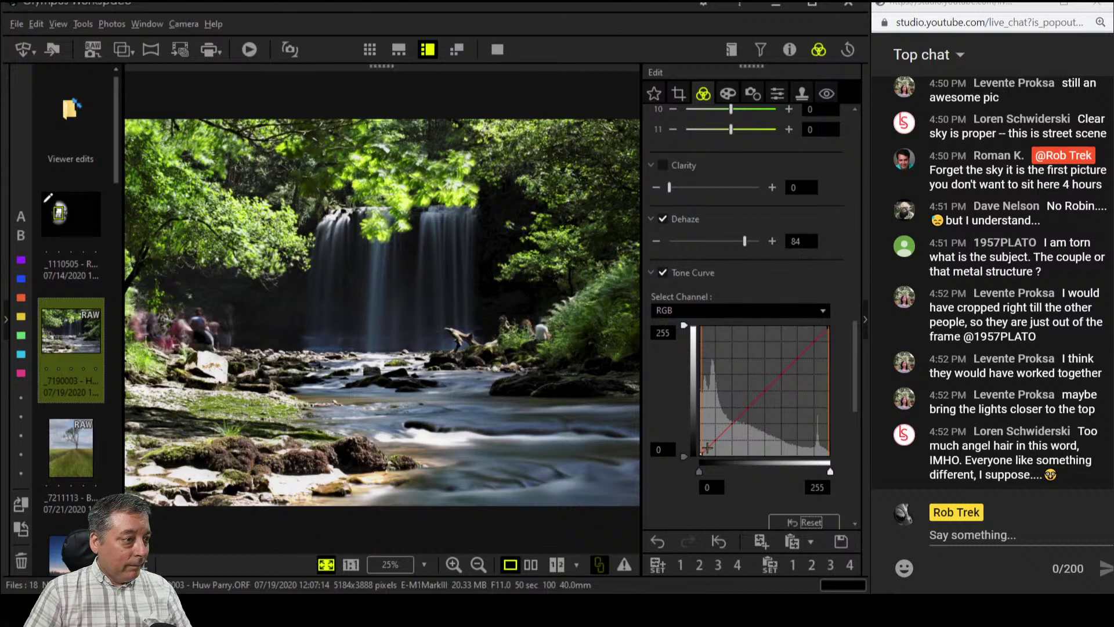
Shape the RGB tone curve into an S with a lowered shadow point, a raised midtone point and a highlight point
drag(707, 447, 709, 450)
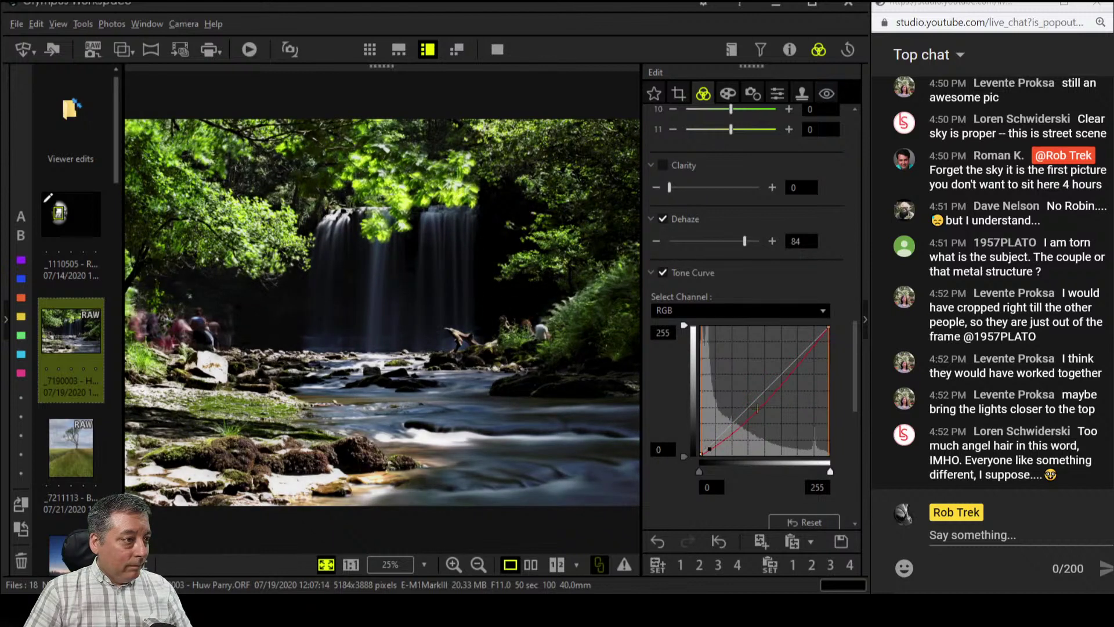
drag(784, 378, 788, 353)
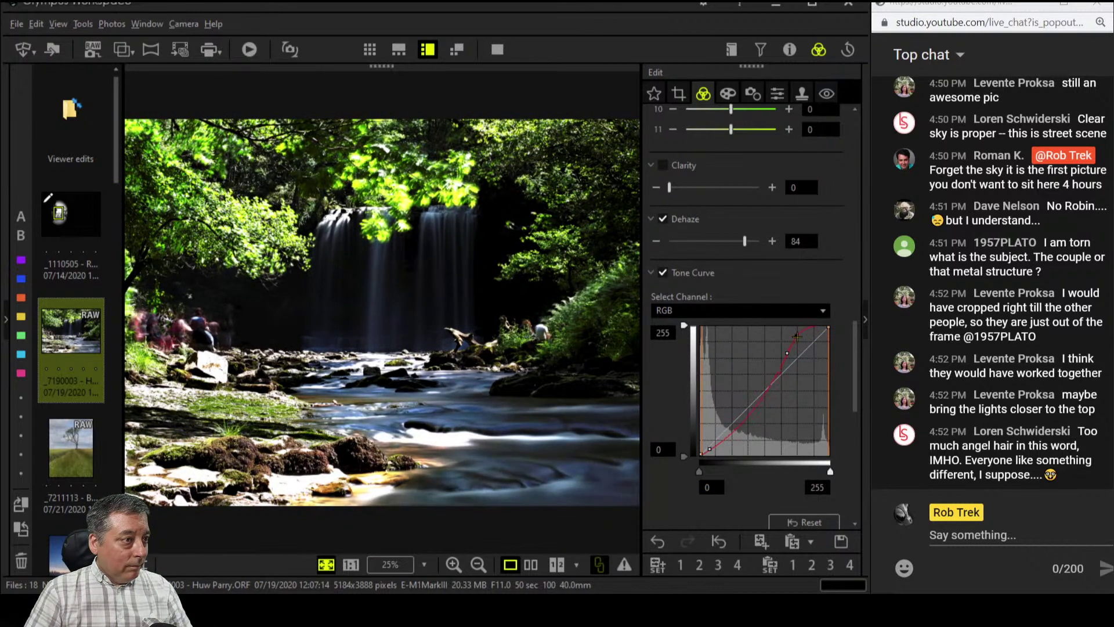
drag(787, 353, 764, 370)
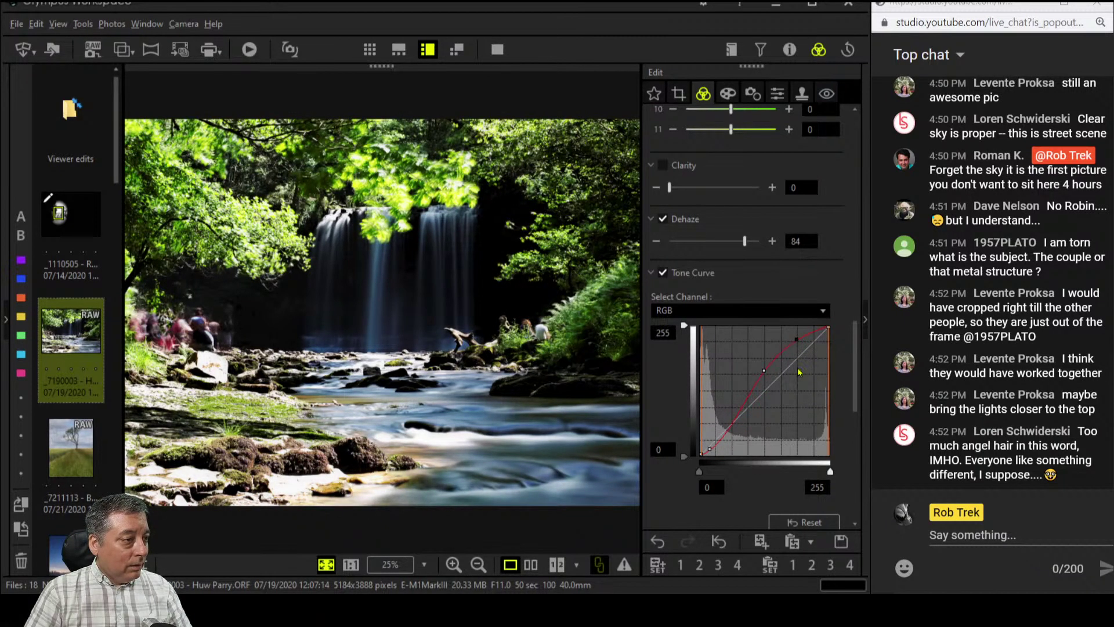
Raise the waterfall photo's exposure compensation to -0.3 EV
scroll(779, 266, up, 7)
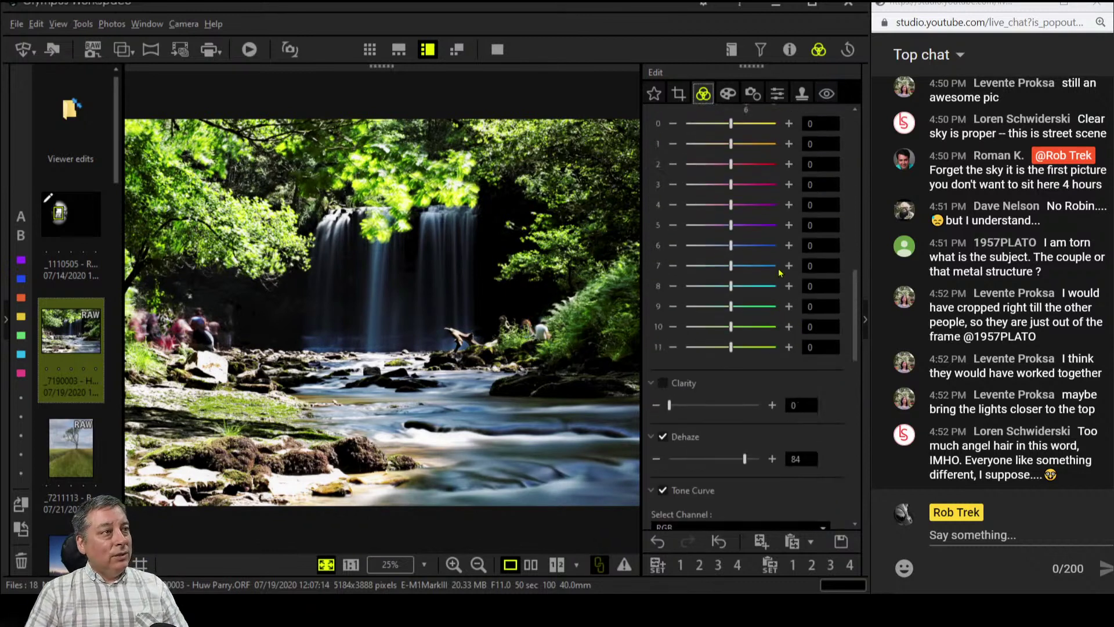
scroll(779, 264, up, 6)
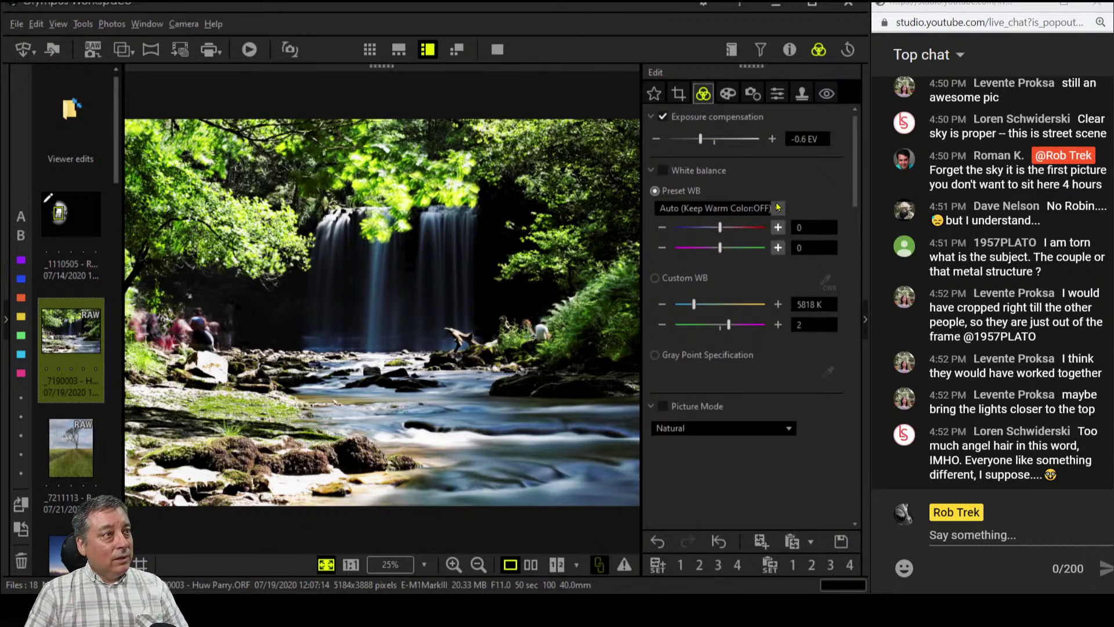
click(772, 139)
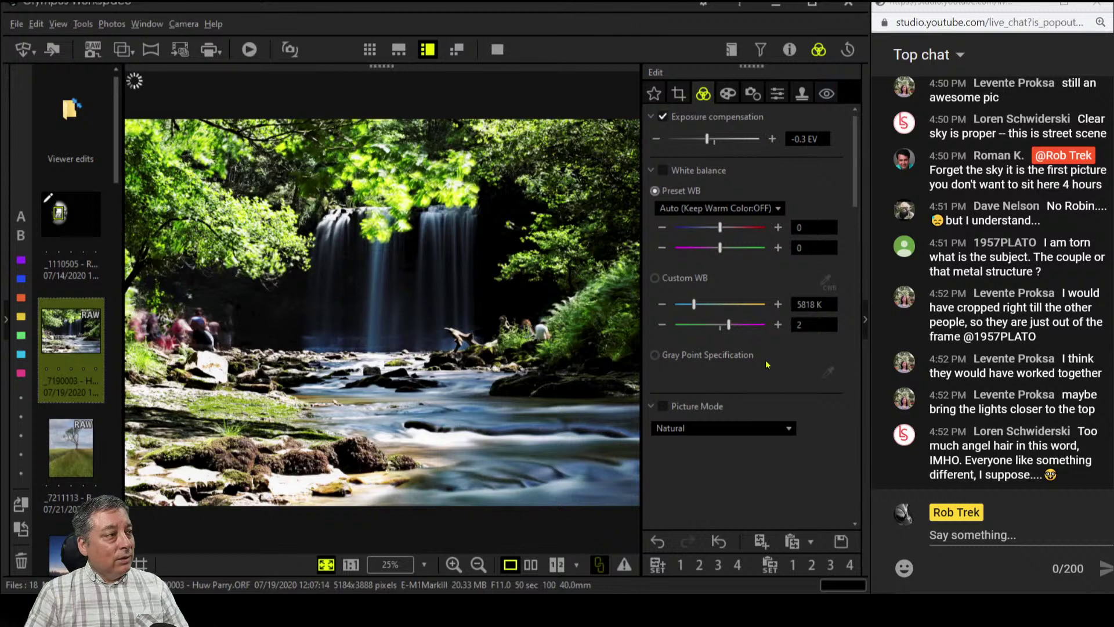
scroll(782, 400, down, 5)
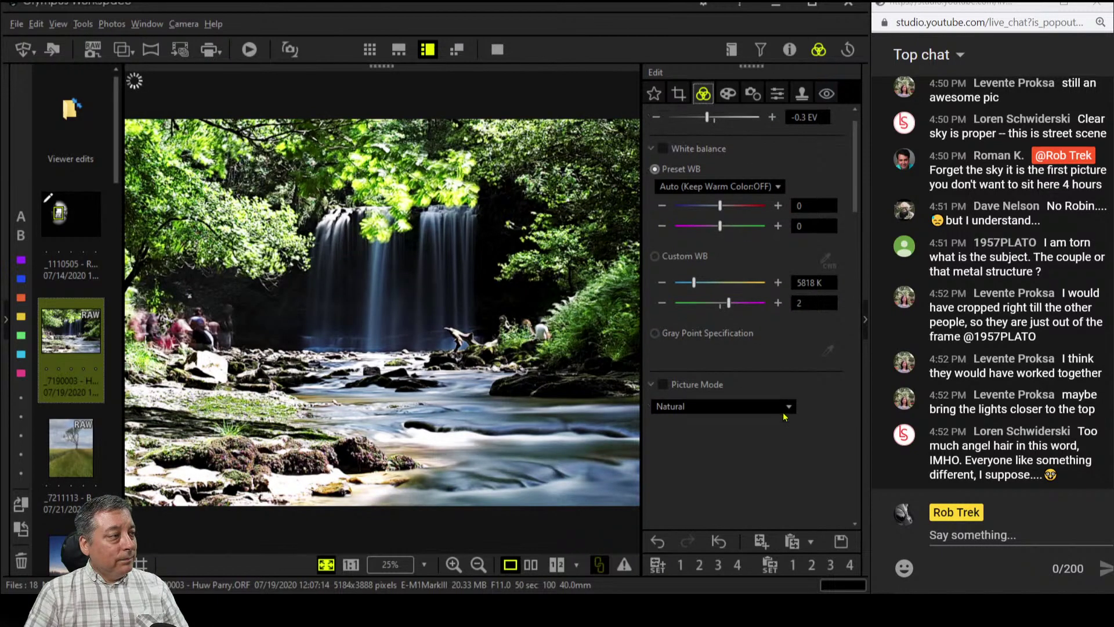
Reset the RGB tone curve and rebuild it close to the diagonal with a slightly lowered shadow point plus quarter-tone, midtone and highlight points
scroll(785, 417, down, 3)
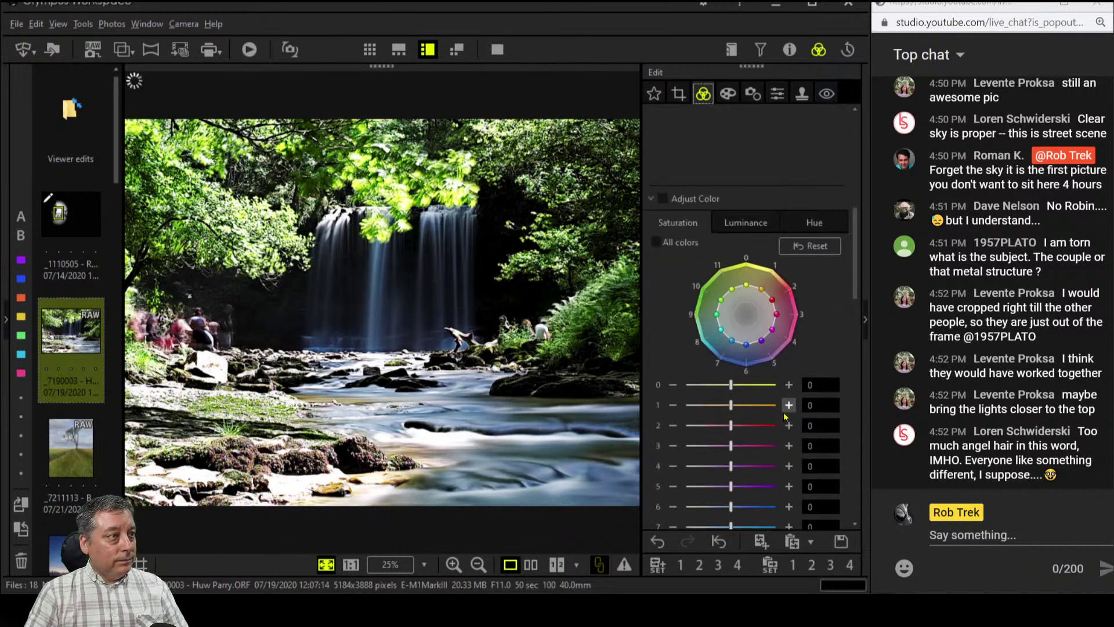
click(649, 198)
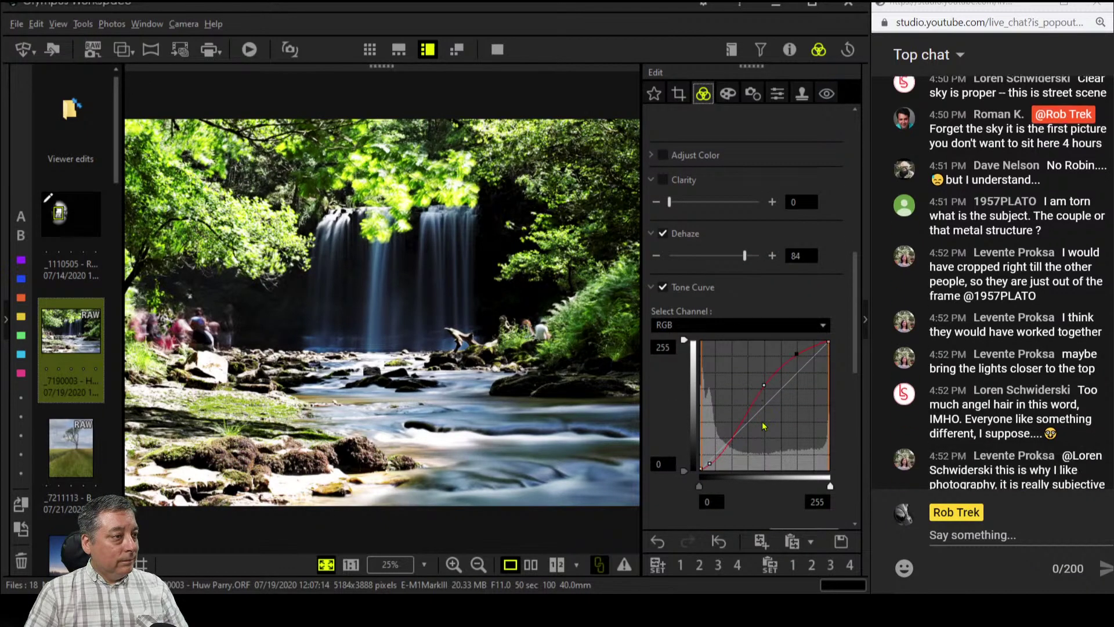
scroll(802, 509, down, 2)
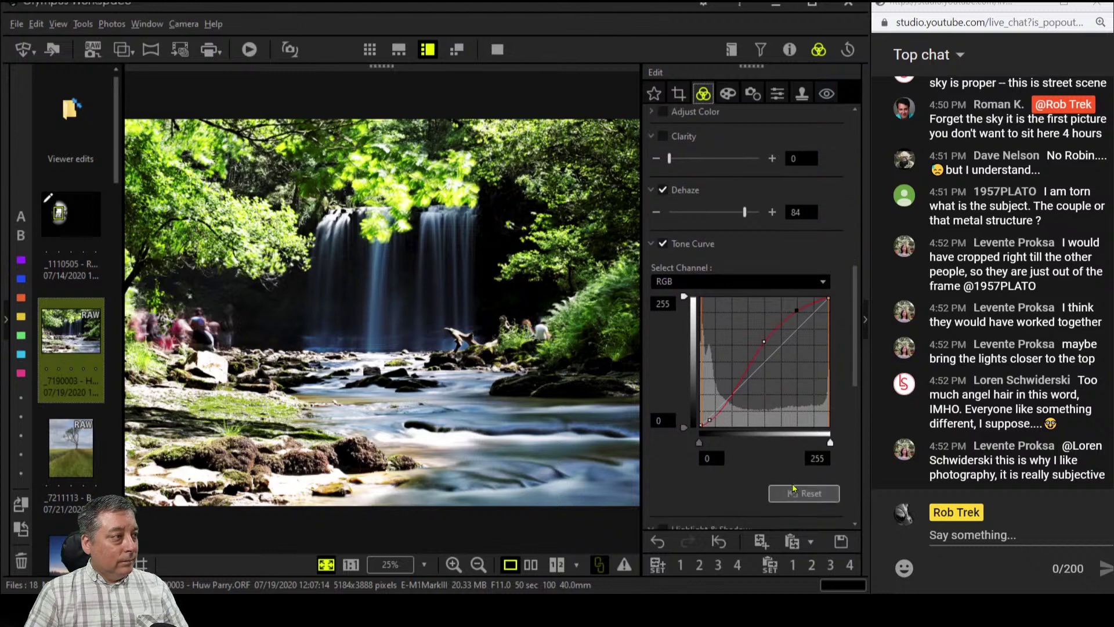
click(799, 494)
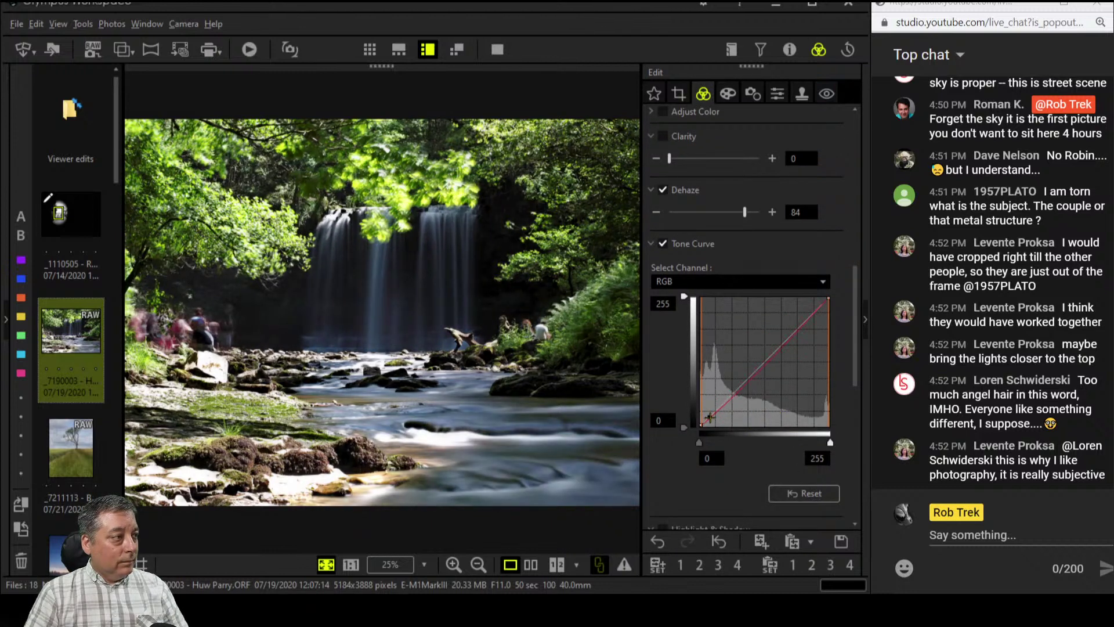
drag(709, 416, 710, 417)
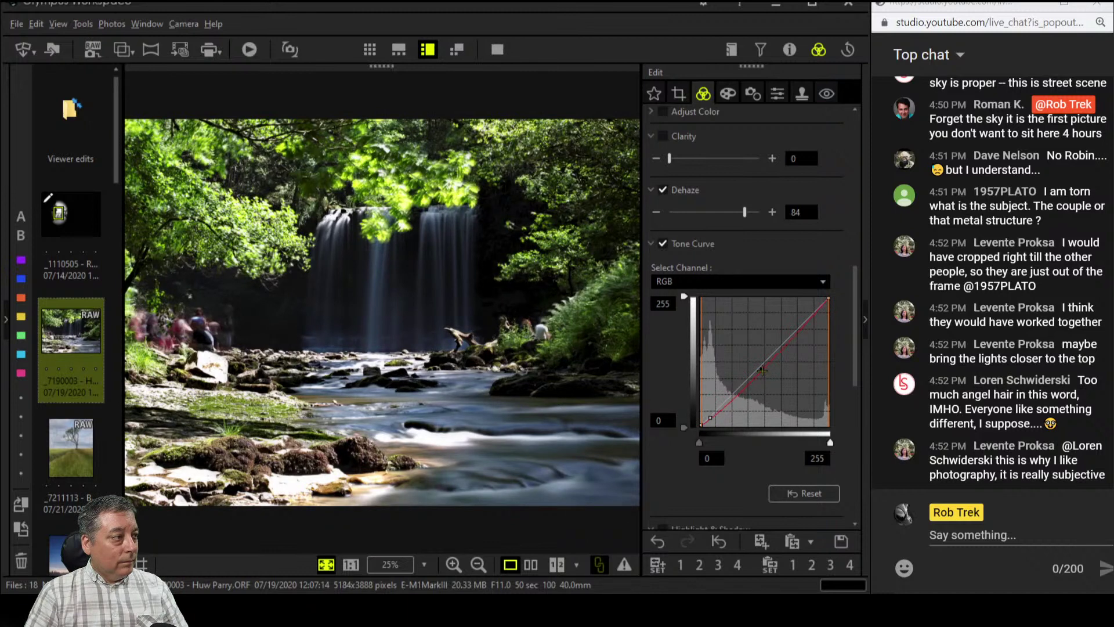
drag(762, 370, 761, 367)
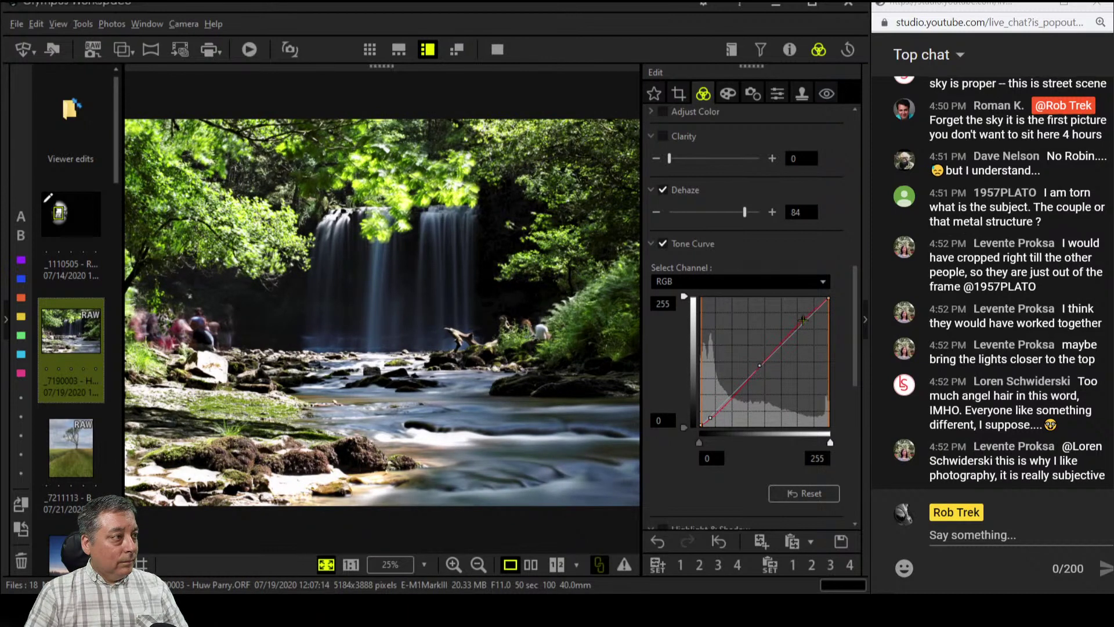
click(803, 319)
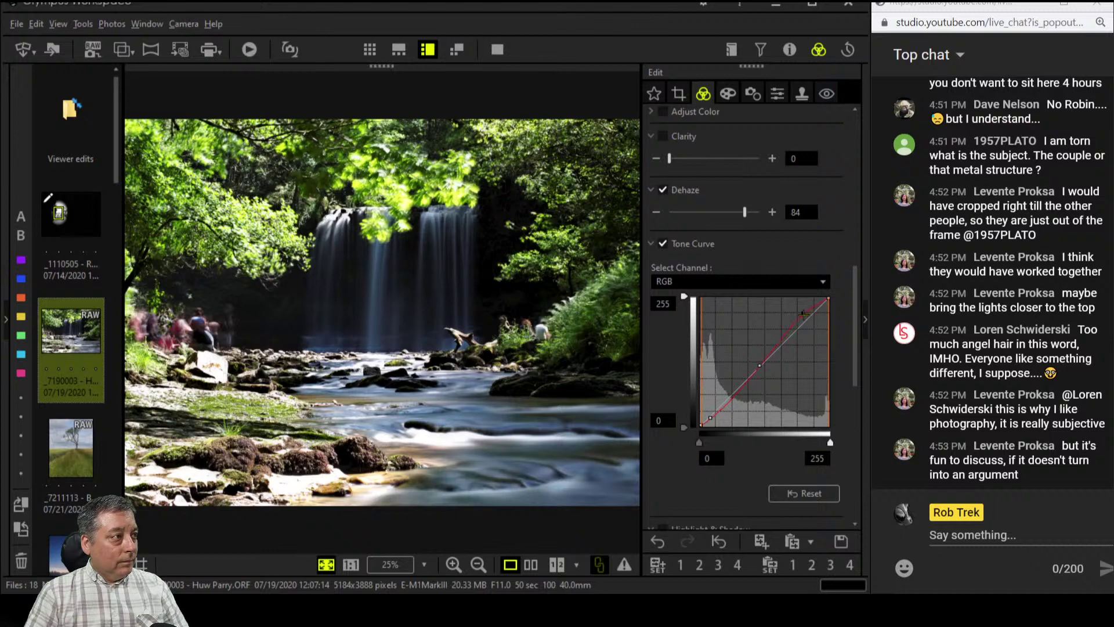
click(735, 396)
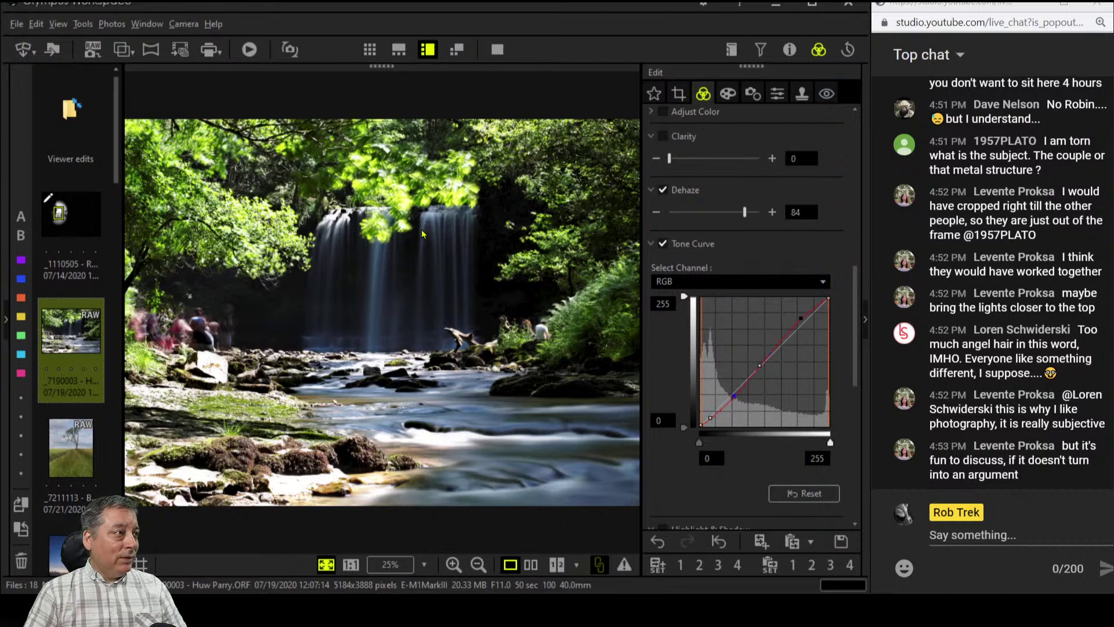
Set the waterfall photo's Clarity to 28 and its Dehaze to 100
scroll(735, 283, up, 4)
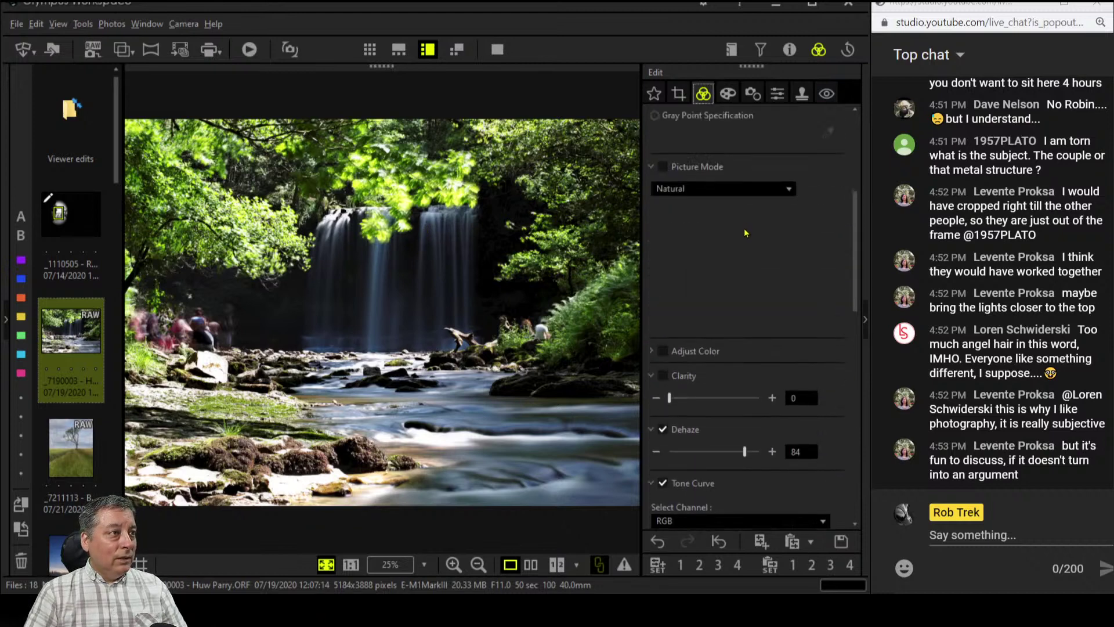
scroll(732, 302, up, 2)
scroll(731, 303, down, 2)
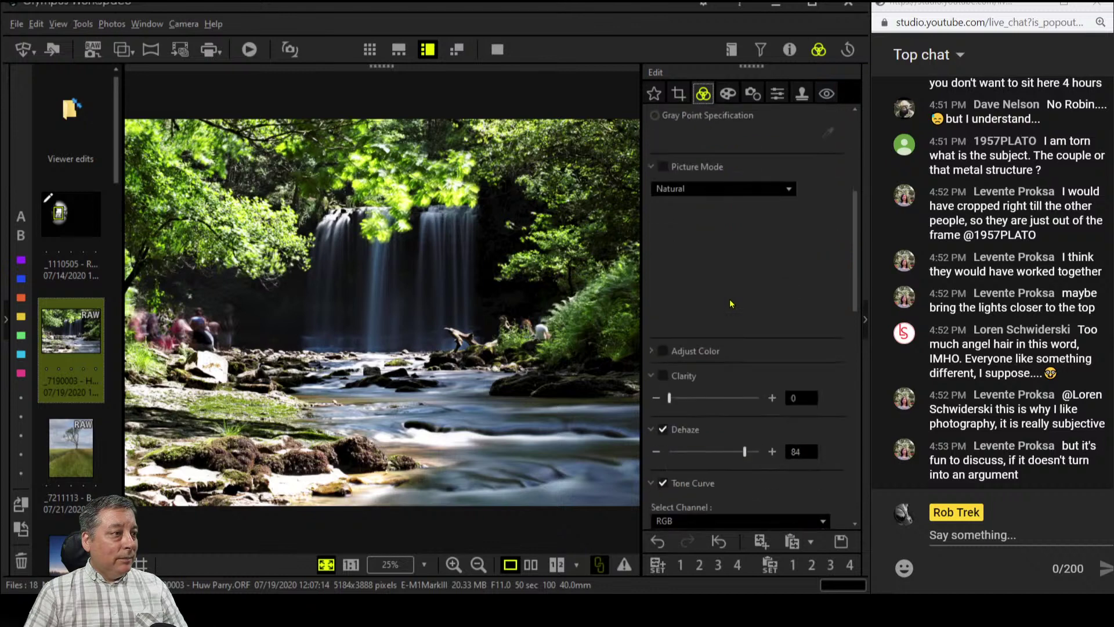
drag(670, 398, 696, 401)
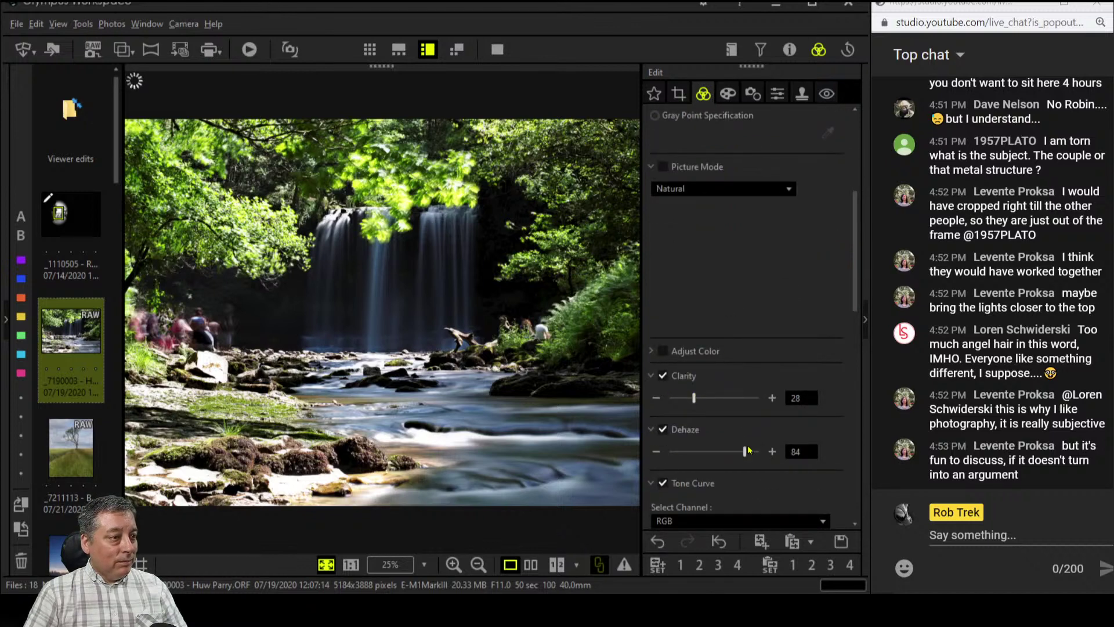
drag(746, 451, 762, 451)
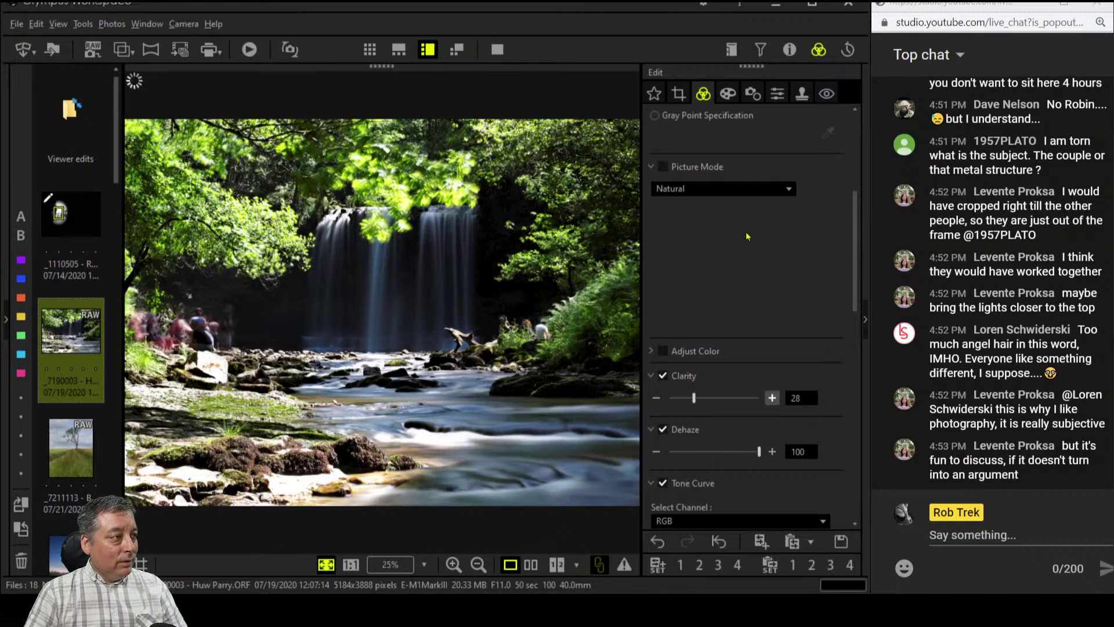
In the color adjustment, set the luminance of cyan (color 8) to 7 and of blue (color 7) to 1
scroll(770, 276, up, 2)
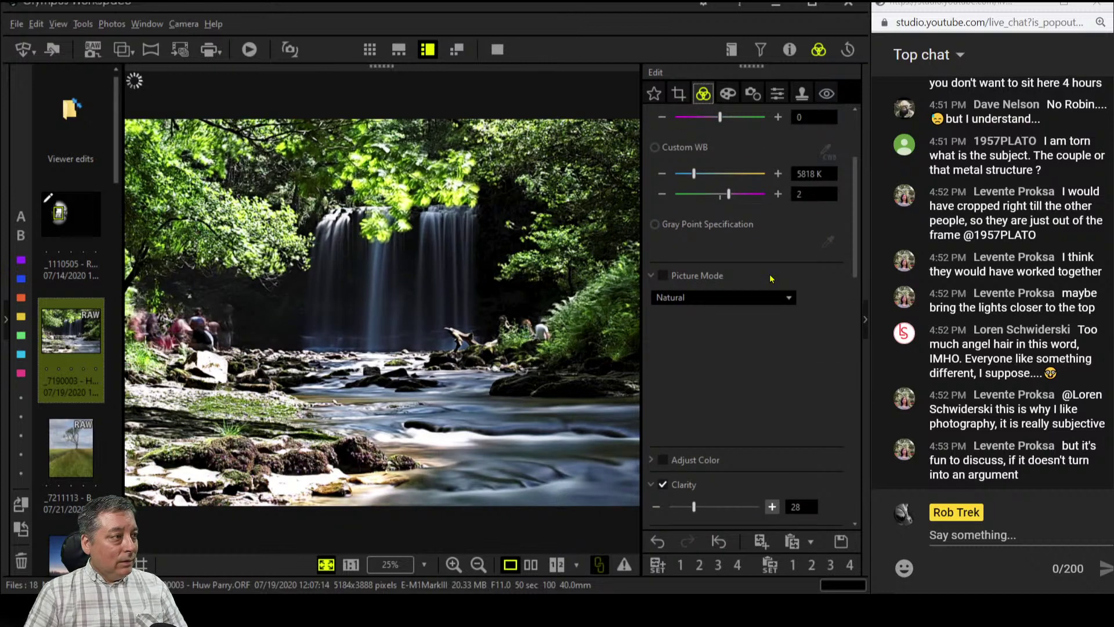
scroll(758, 281, up, 3)
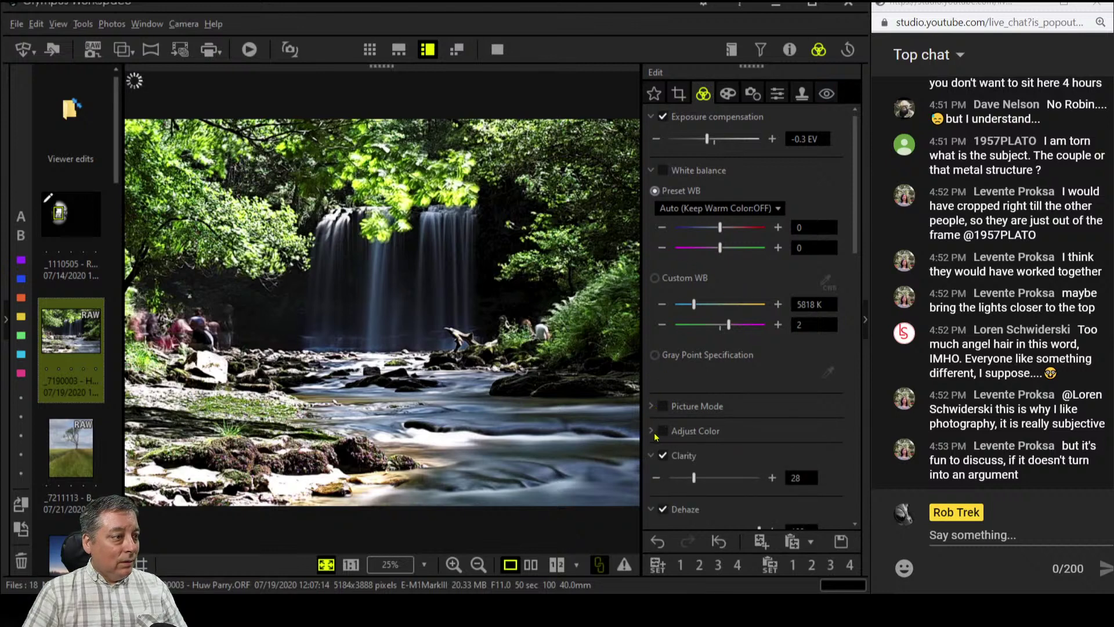
scroll(721, 404, down, 5)
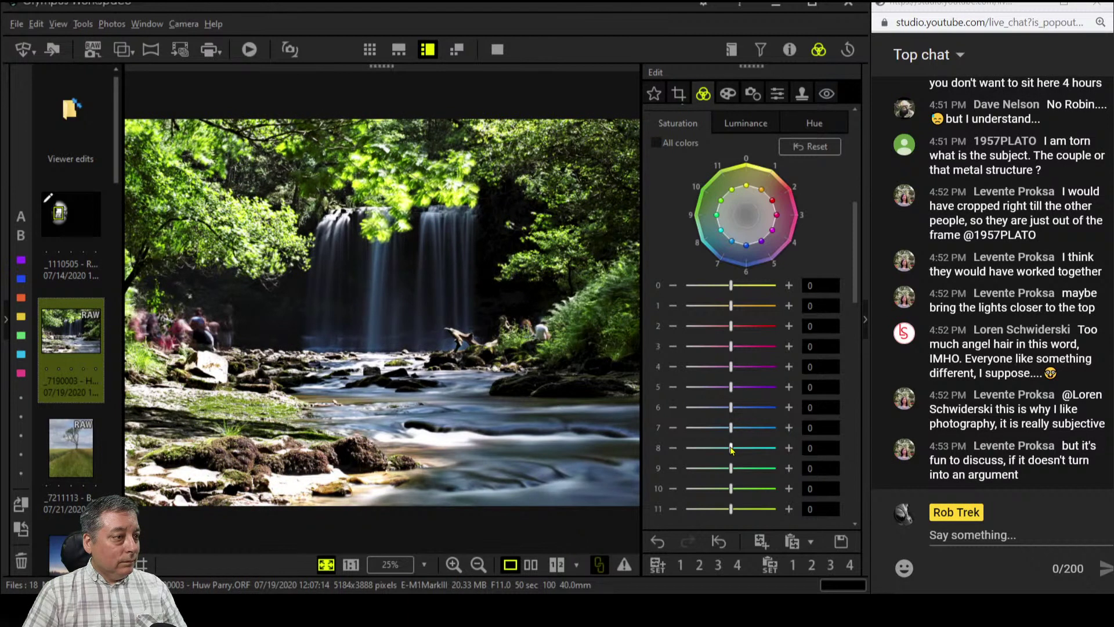
mouse_move(730, 448)
mouse_down()
mouse_move(755, 450)
mouse_move(707, 449)
mouse_move(744, 450)
mouse_up()
click(746, 123)
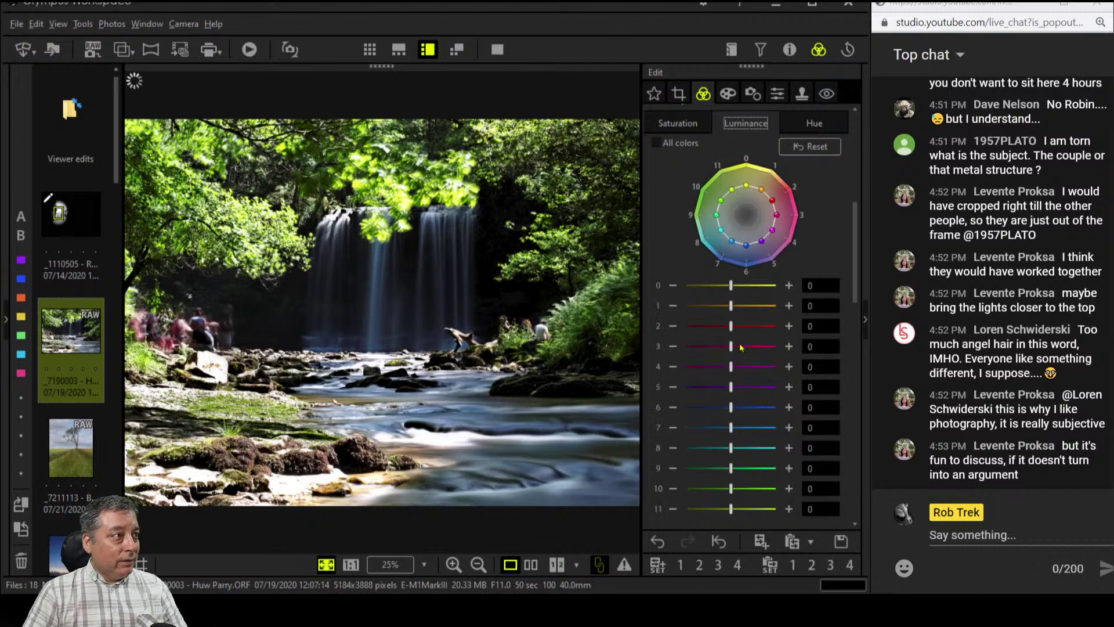
click(731, 448)
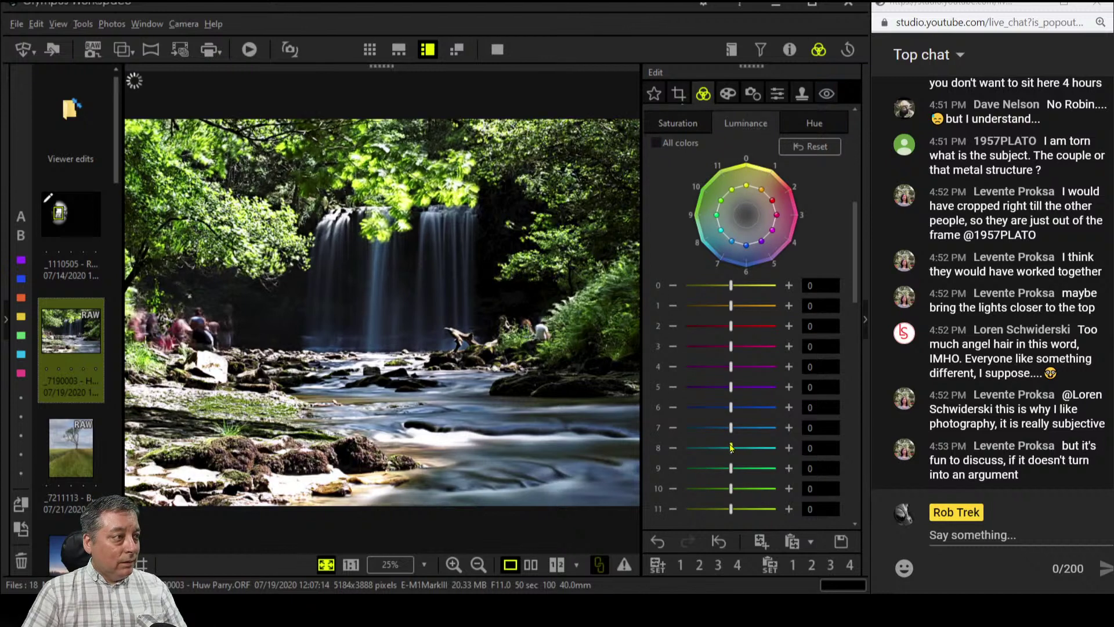
drag(732, 448, 768, 451)
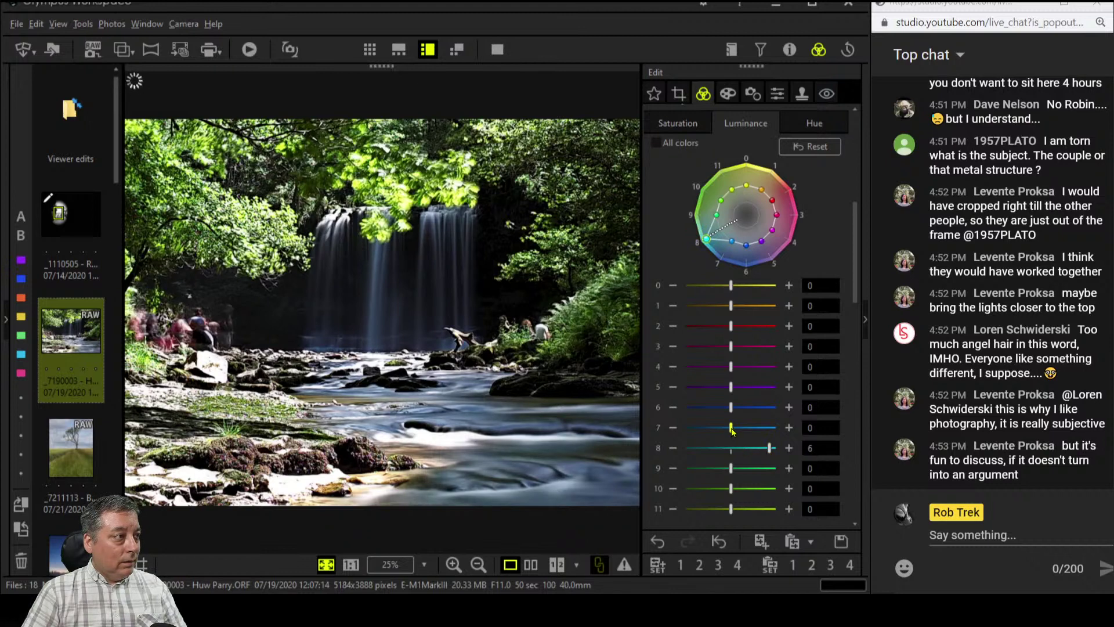
drag(732, 430, 777, 450)
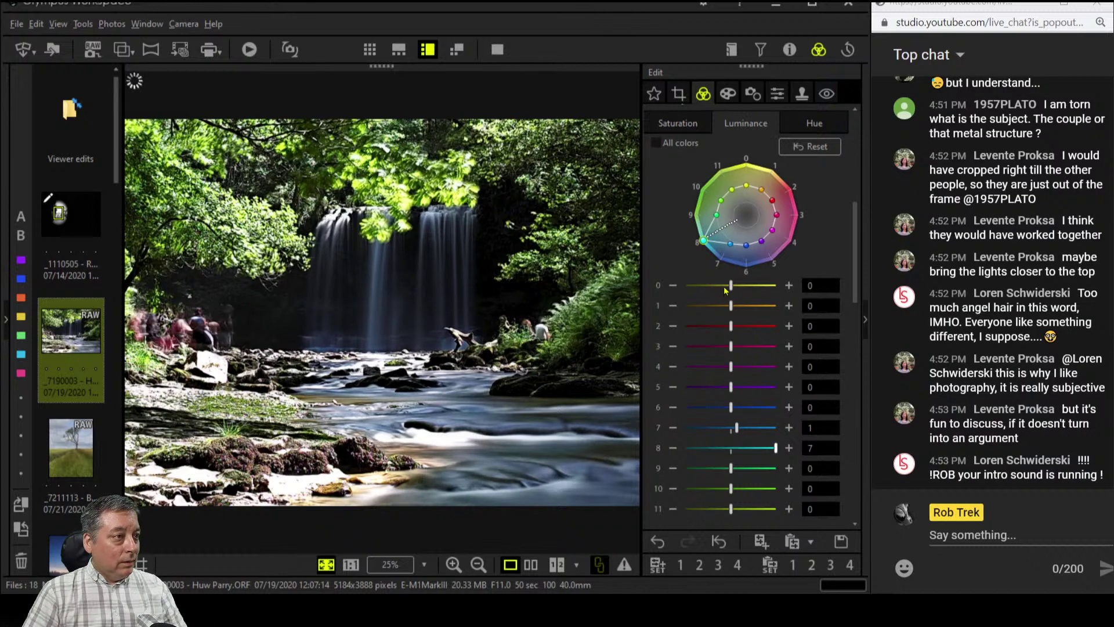
Darken the foliage by setting luminance to -4 for color 0, -2 for color 10 and -4 for color 11
drag(730, 286, 715, 289)
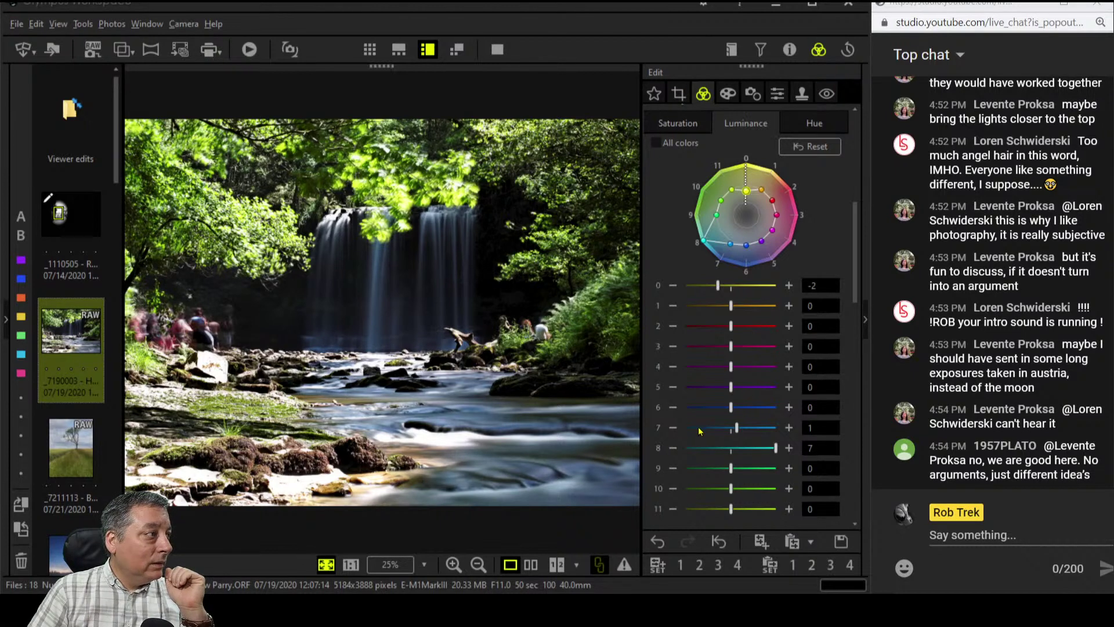
drag(719, 286, 706, 286)
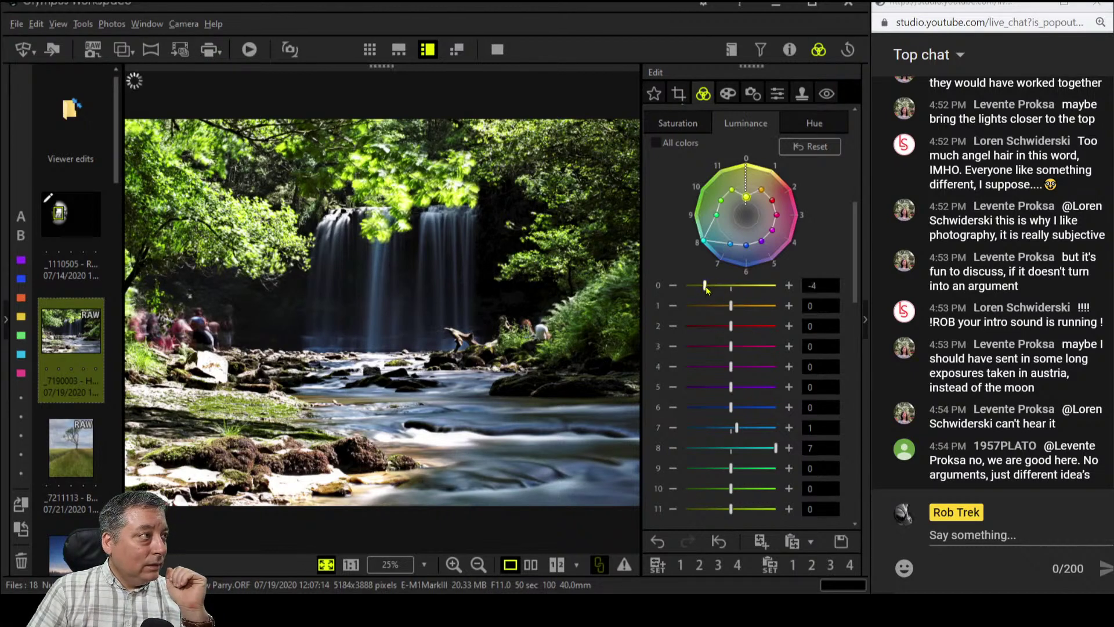
mouse_move(731, 509)
mouse_down()
mouse_move(712, 510)
mouse_move(719, 494)
mouse_up()
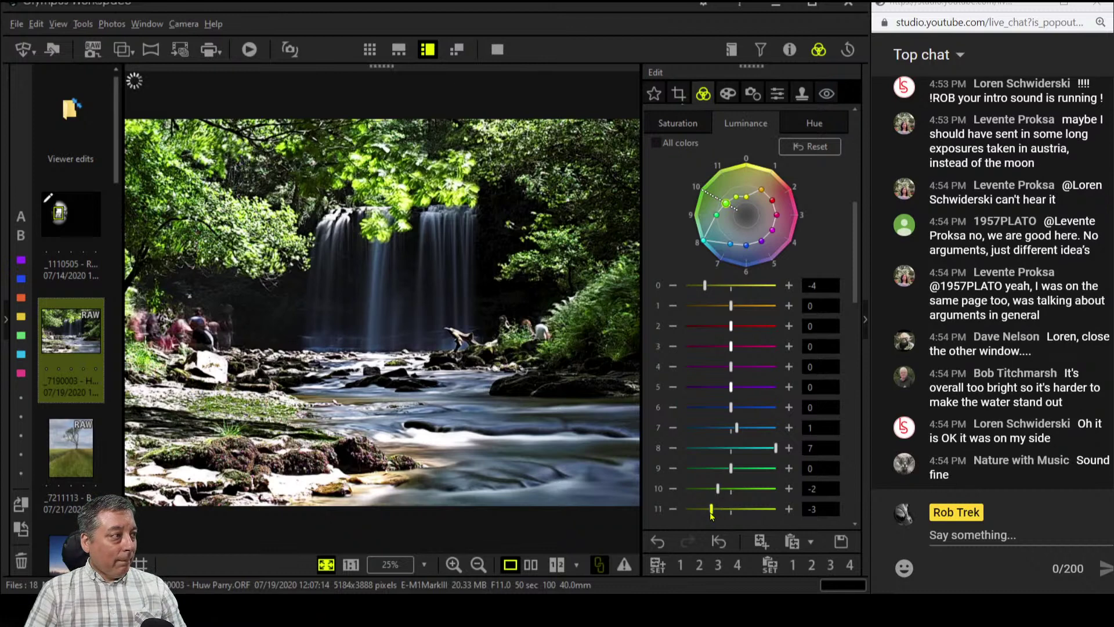
drag(712, 512, 705, 512)
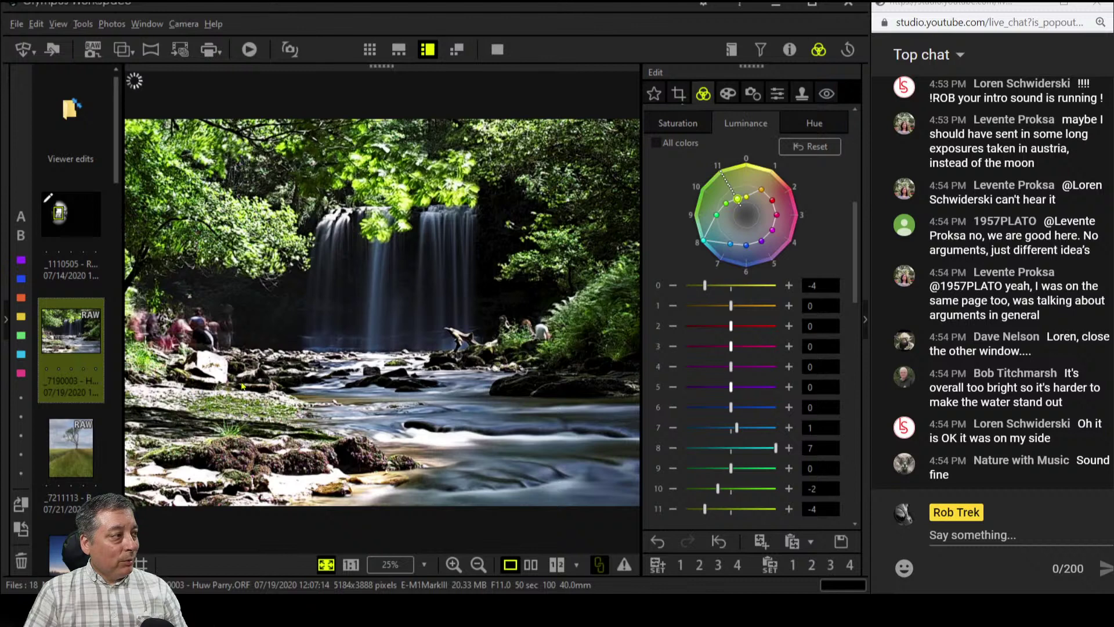
Try a 4:3 crop that cuts away the people beside the waterfall, enlarging its frame to 4166 x 3124 pixels
click(679, 93)
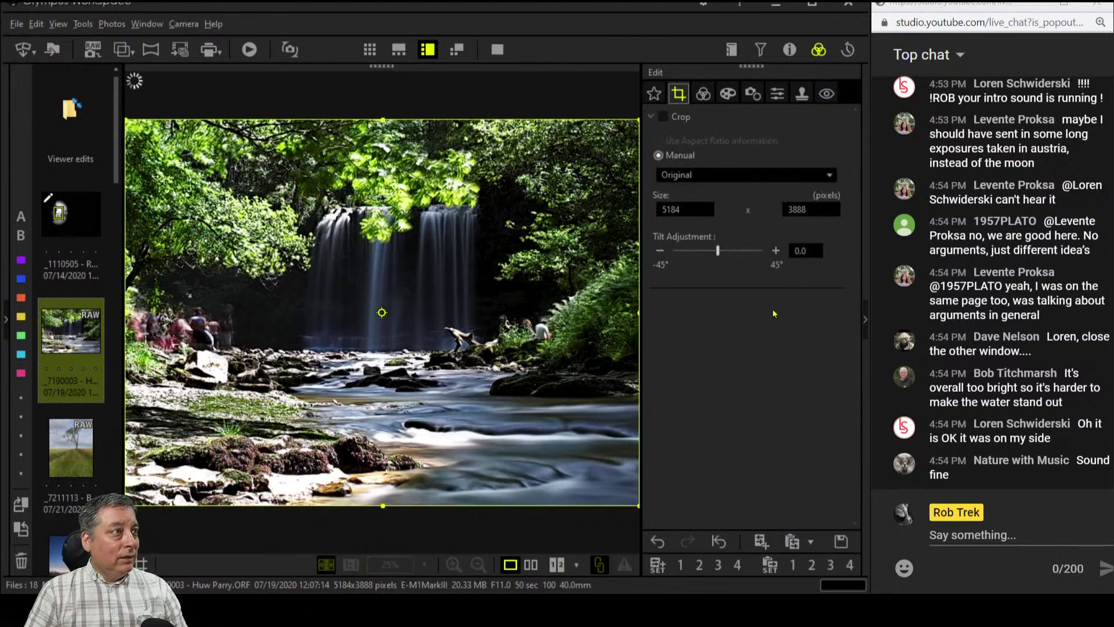
click(716, 174)
click(706, 206)
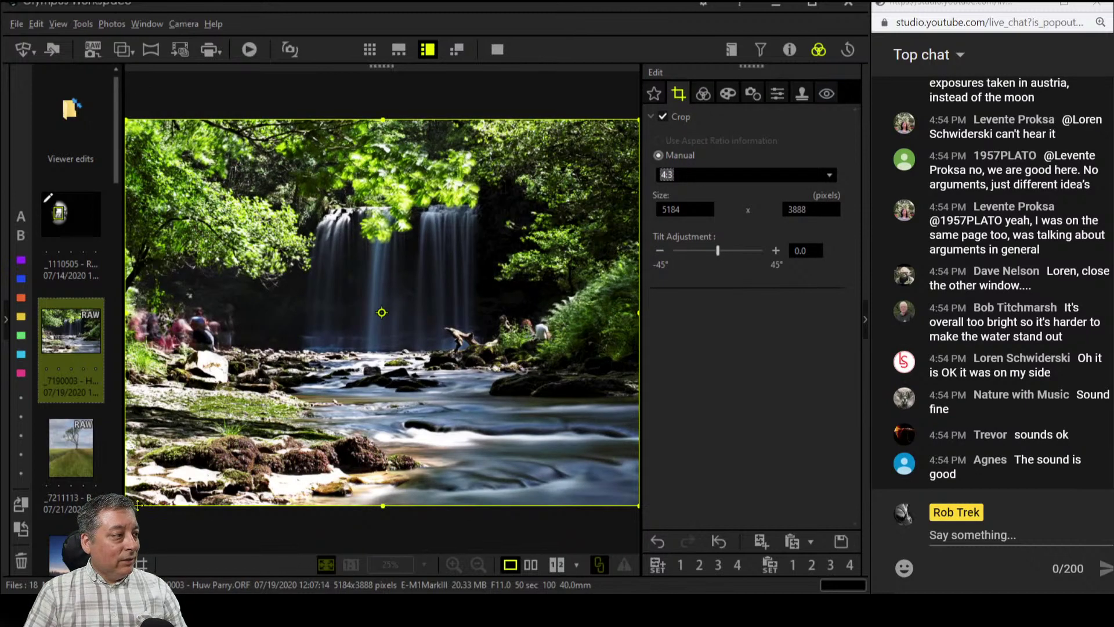
drag(125, 505, 327, 410)
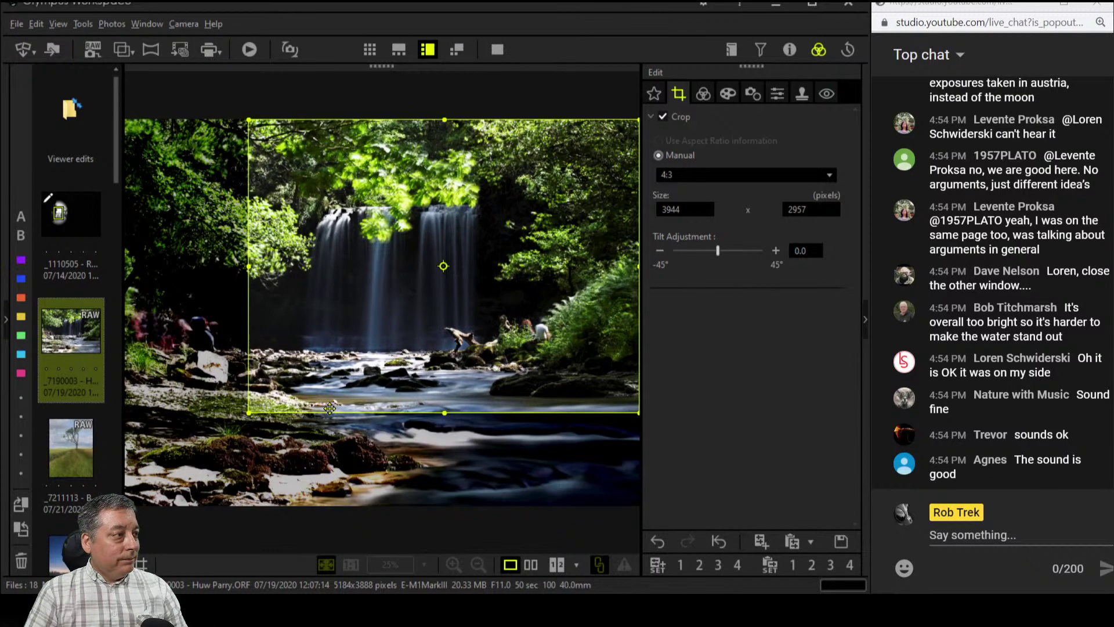
click(703, 94)
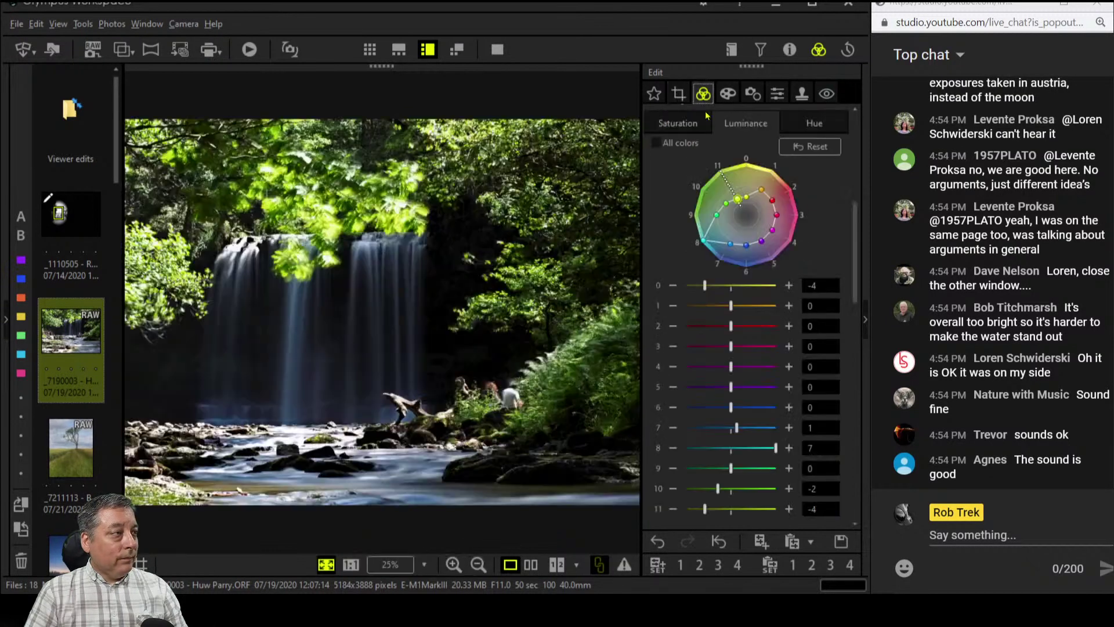
click(677, 99)
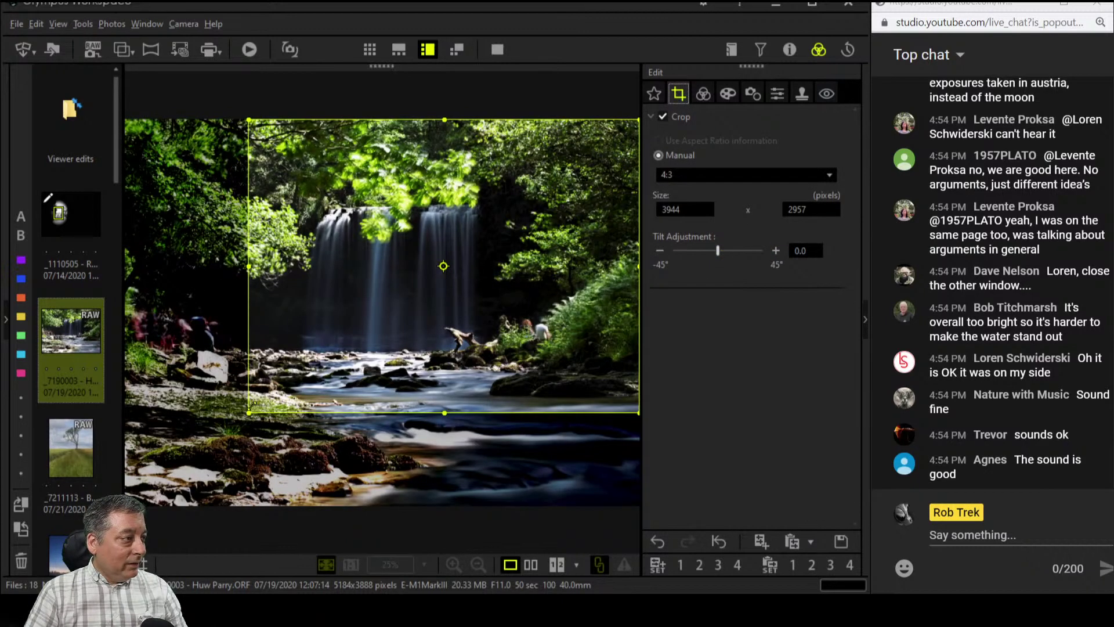
drag(252, 404, 227, 427)
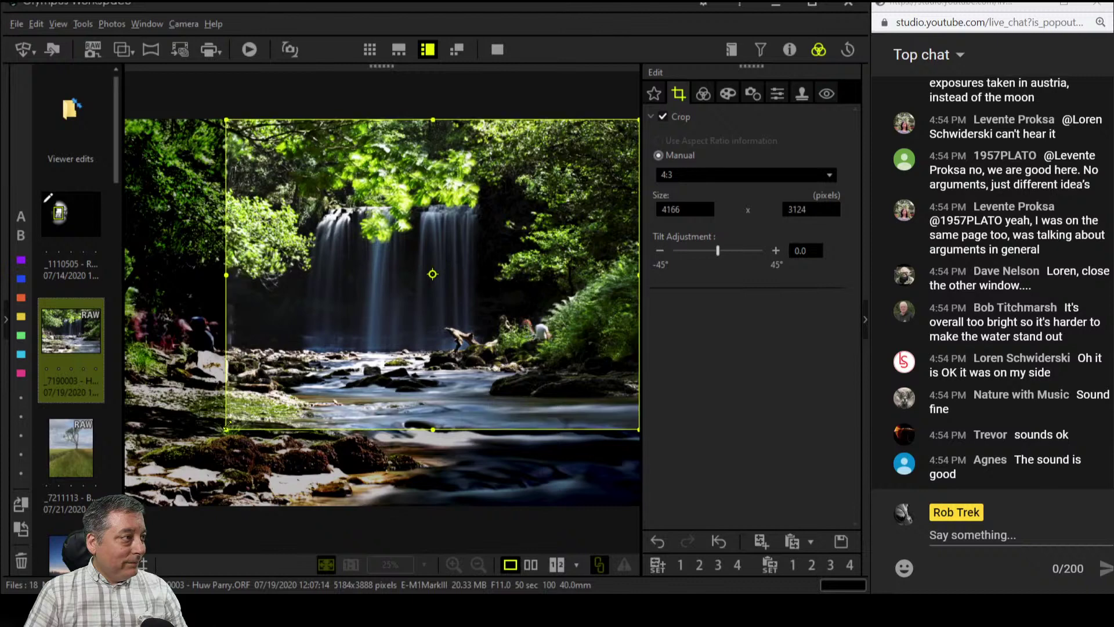
click(703, 93)
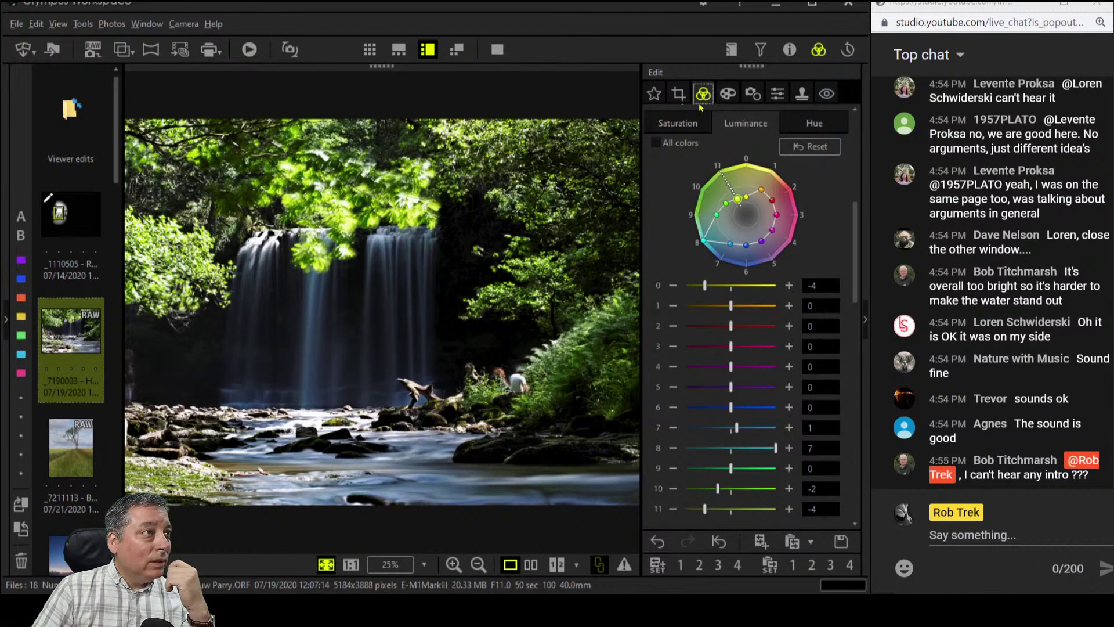
Crop the photo to a 1:1 square of 2957 x 2957 pixels around the waterfall and apply it
click(683, 97)
click(691, 181)
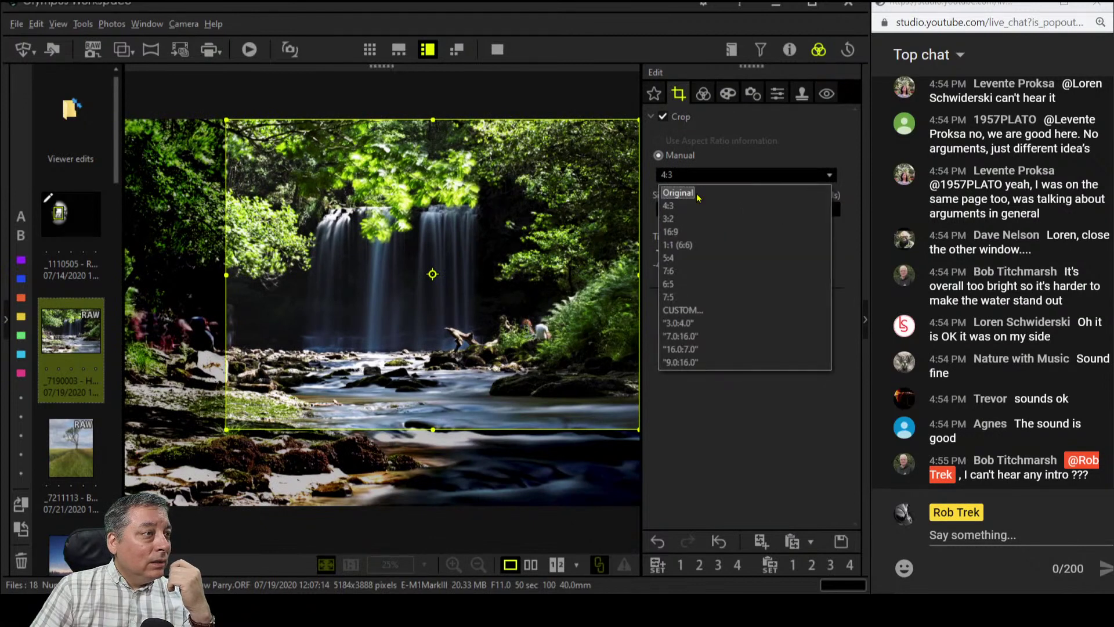
click(676, 244)
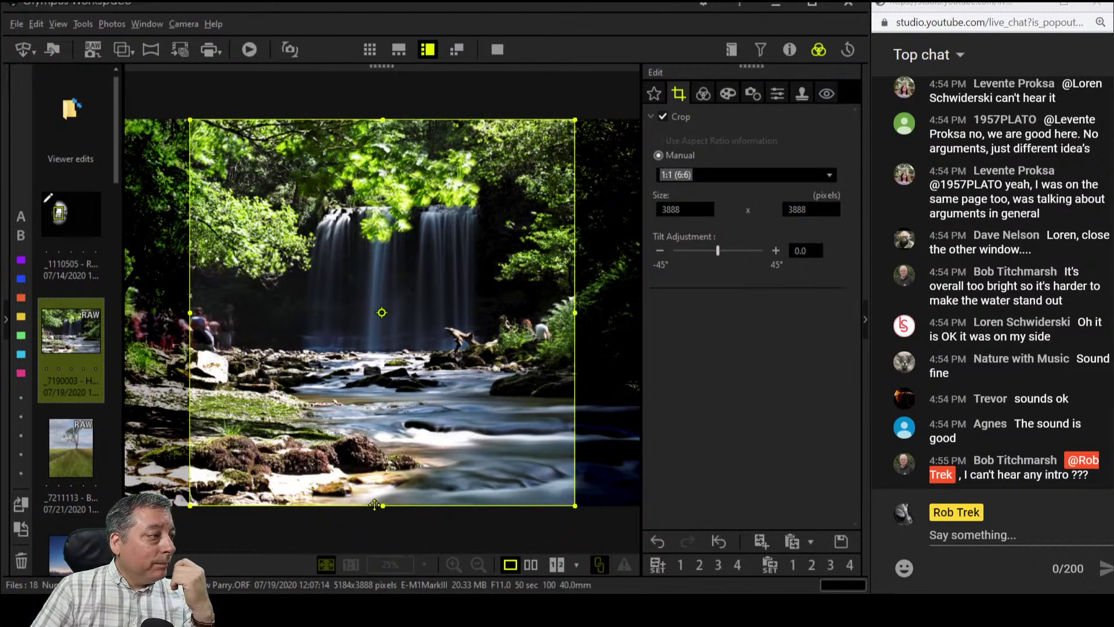
drag(375, 505, 397, 409)
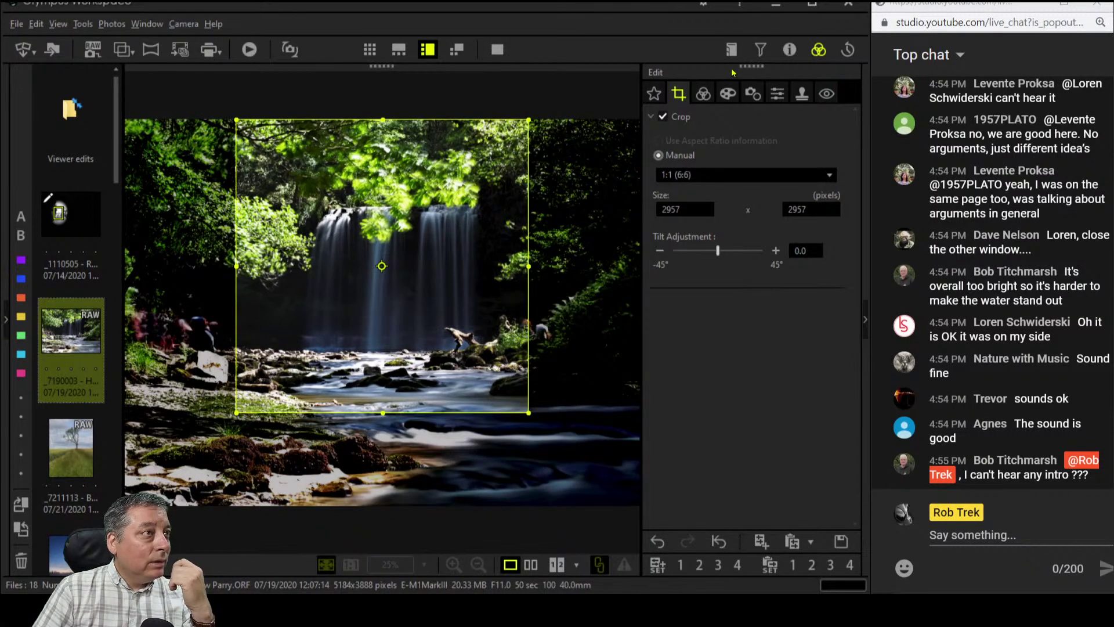
click(703, 93)
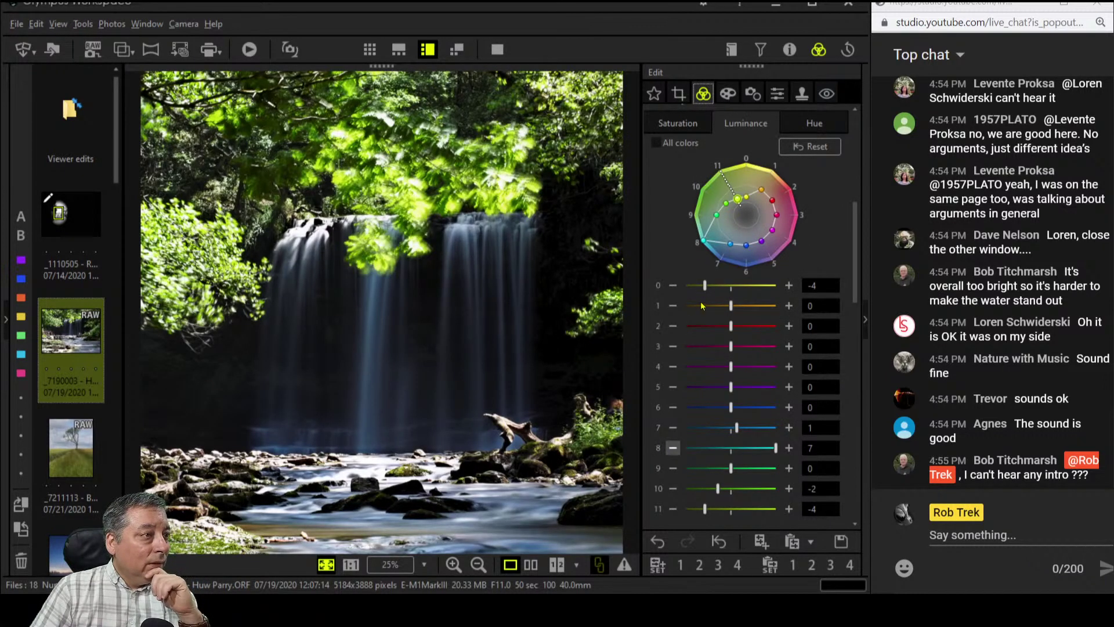
Darken the yellows and greens by setting luminance to -7 for colors 0 and 11, -2 for color 1 and -3 for color 10
drag(705, 285, 721, 308)
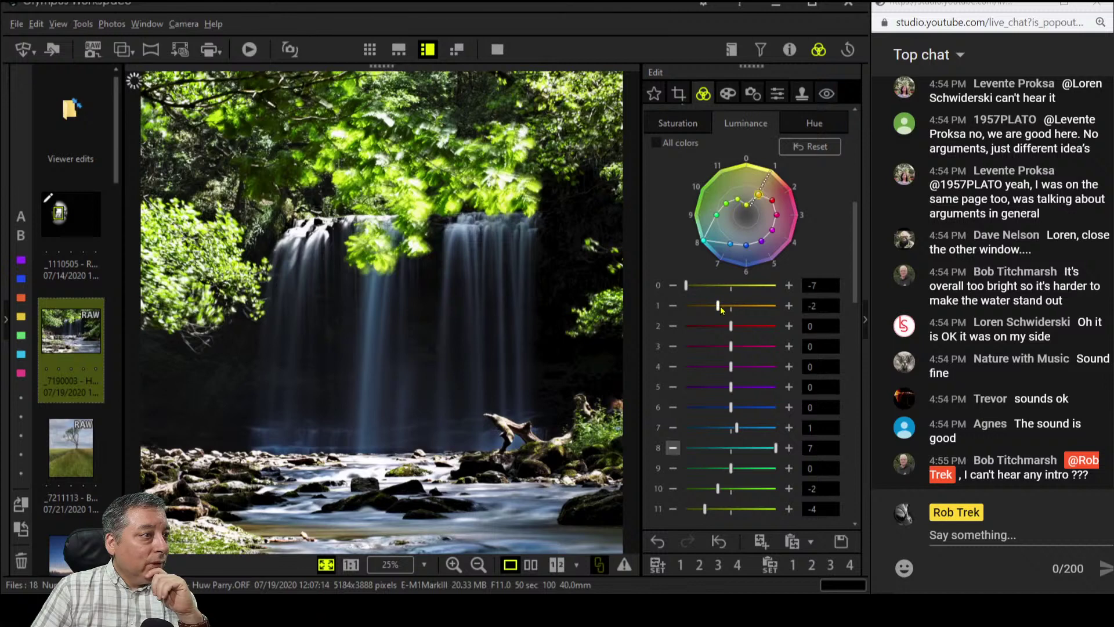
drag(716, 509, 696, 509)
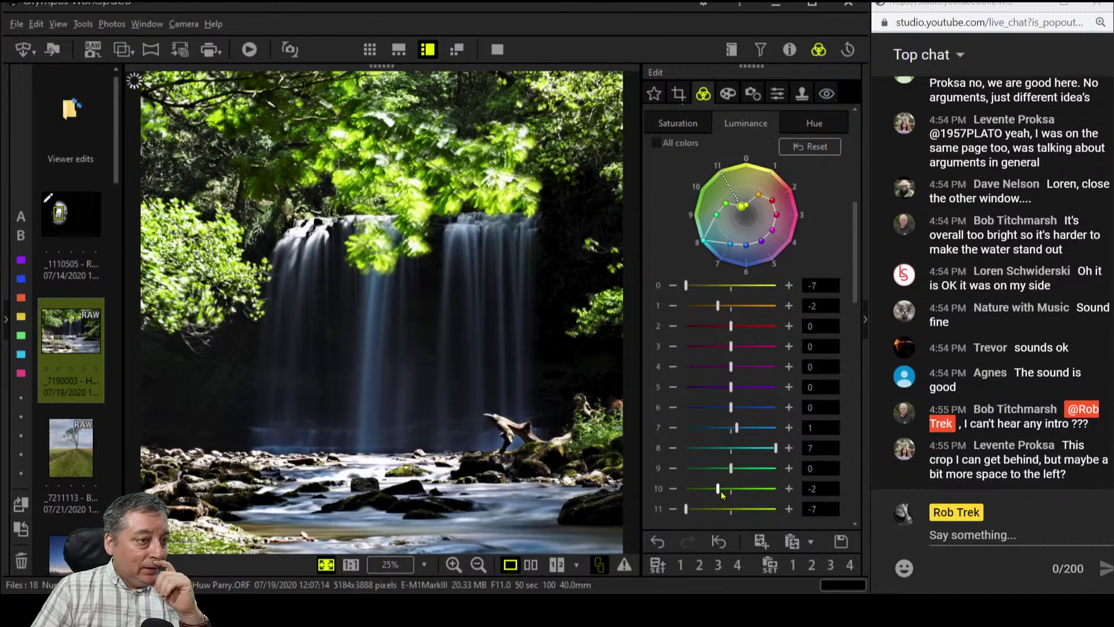
drag(718, 488, 711, 488)
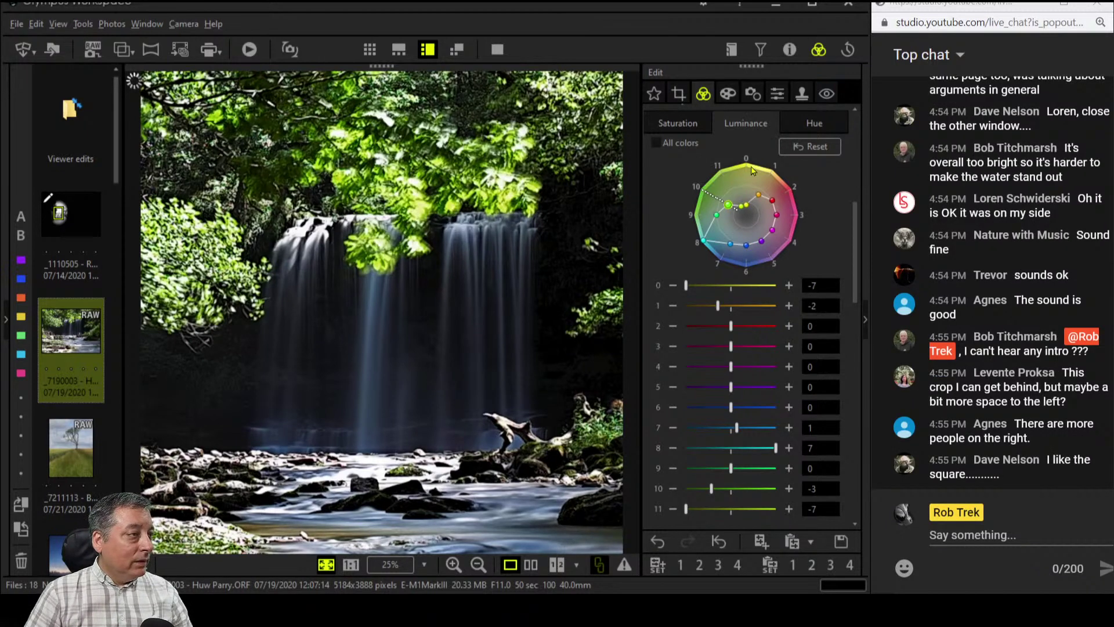
Sharpen the waterfall photo by setting Sharpness to 1.8
click(777, 93)
drag(721, 141, 761, 139)
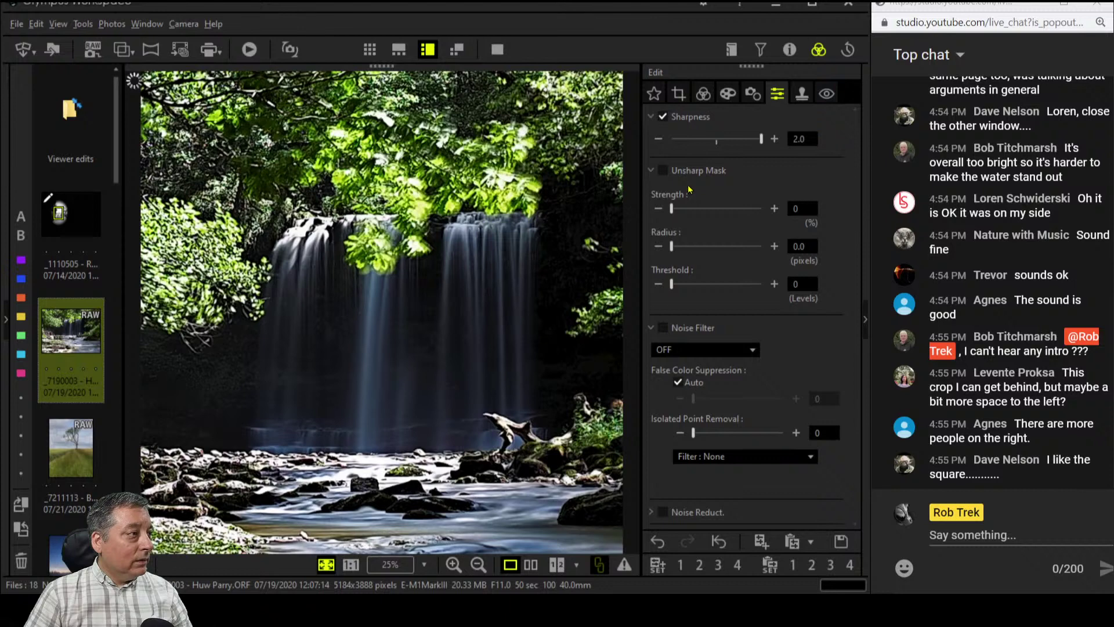
drag(762, 139, 755, 142)
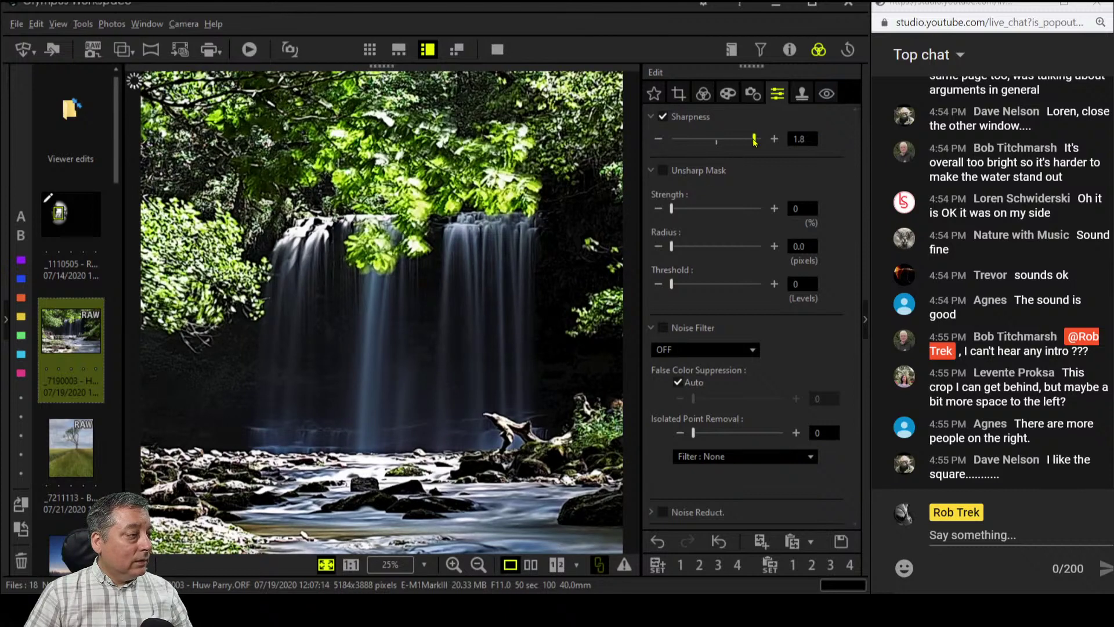
Switch the white balance to Custom WB and set its color temperature to 6200 K
click(703, 94)
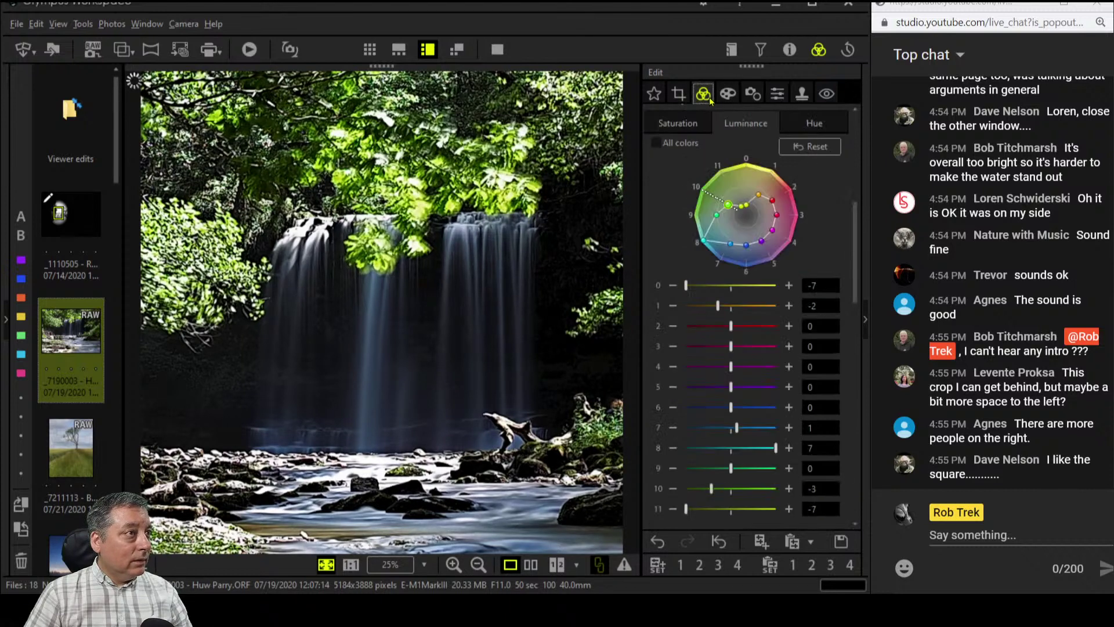
scroll(720, 164, up, 3)
scroll(719, 164, up, 4)
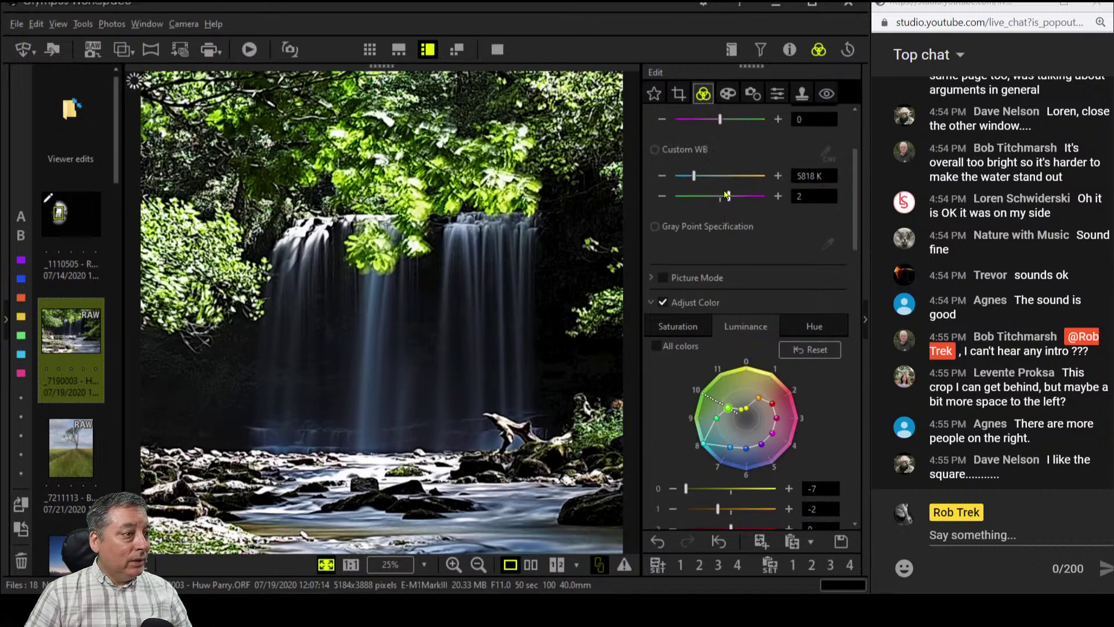
click(779, 304)
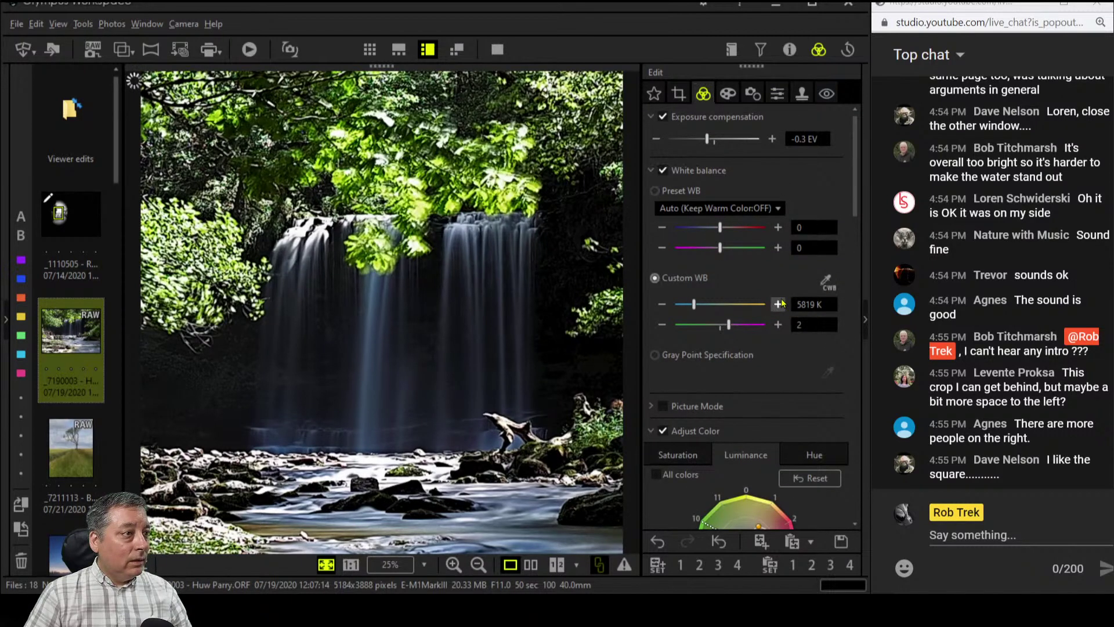
double_click(807, 304)
text(6200)
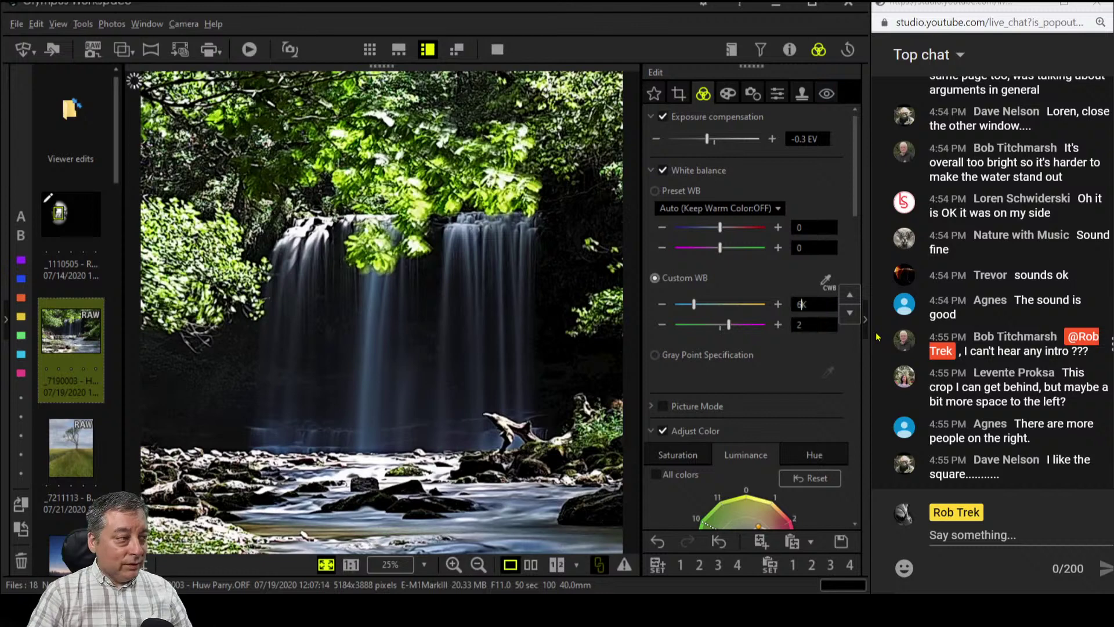
key(Return)
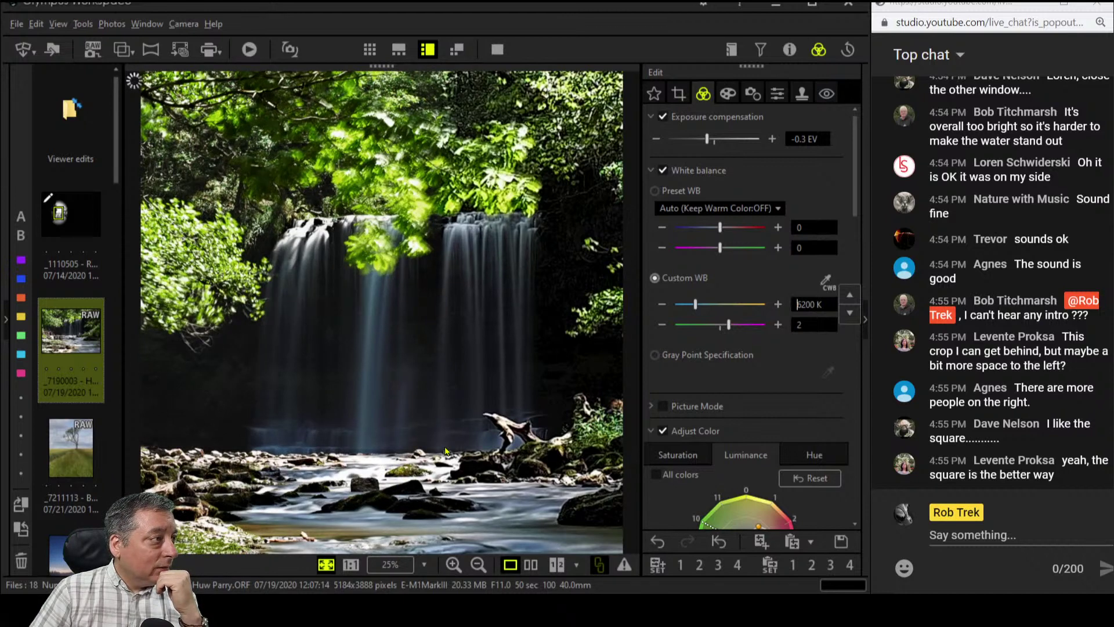
Set luminance to 6 for color 6, 7 for color 7, -3 for color 9 and -4 for color 10
scroll(738, 365, down, 5)
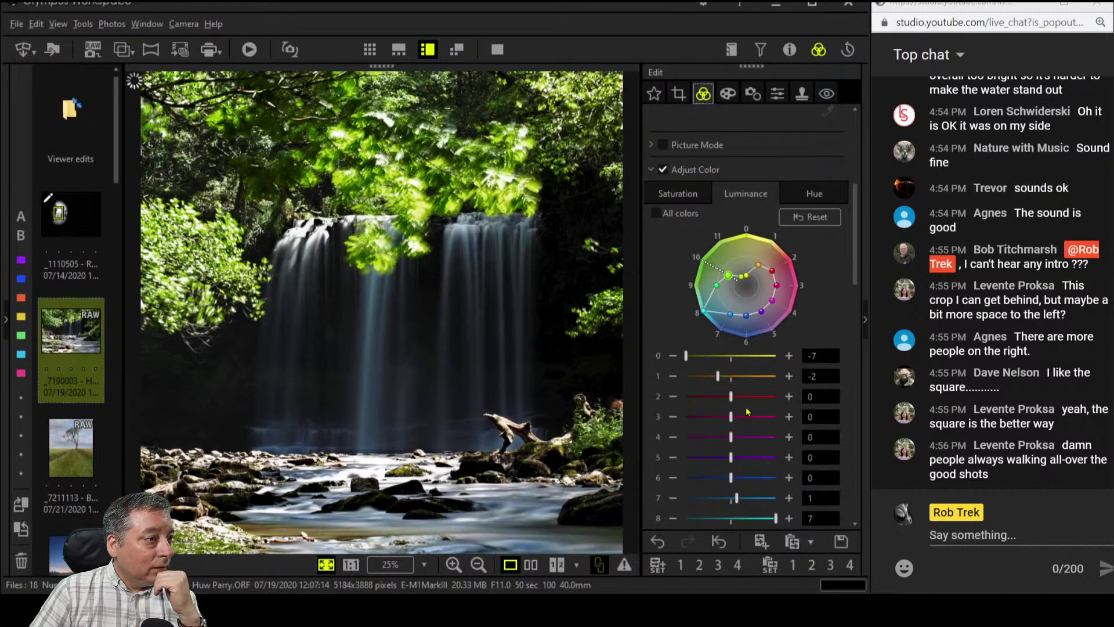
scroll(749, 418, down, 1)
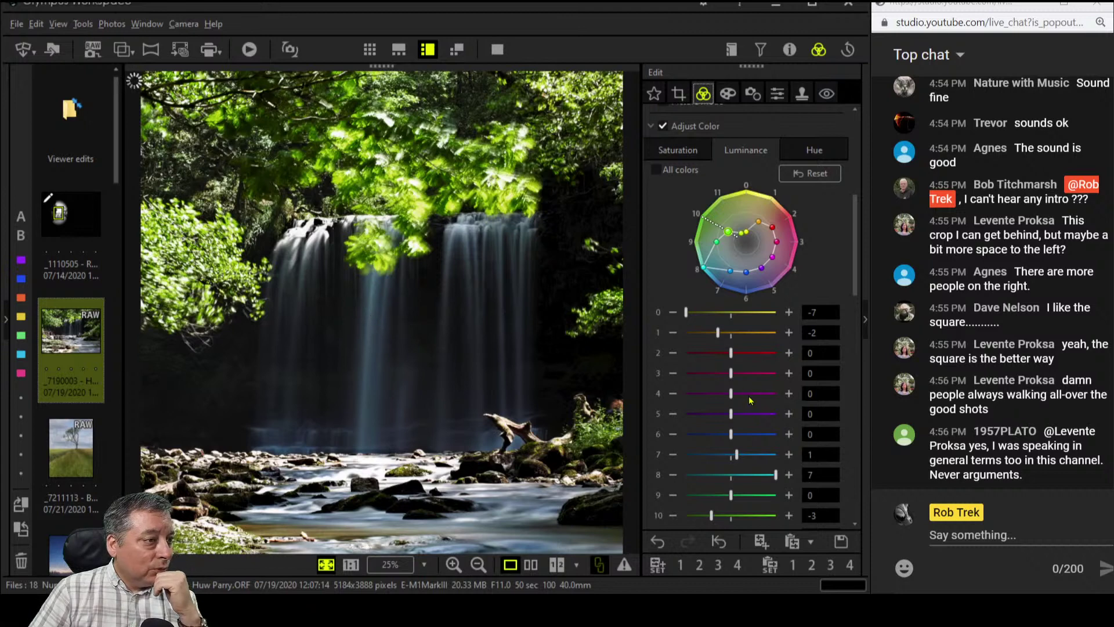
drag(730, 433, 779, 455)
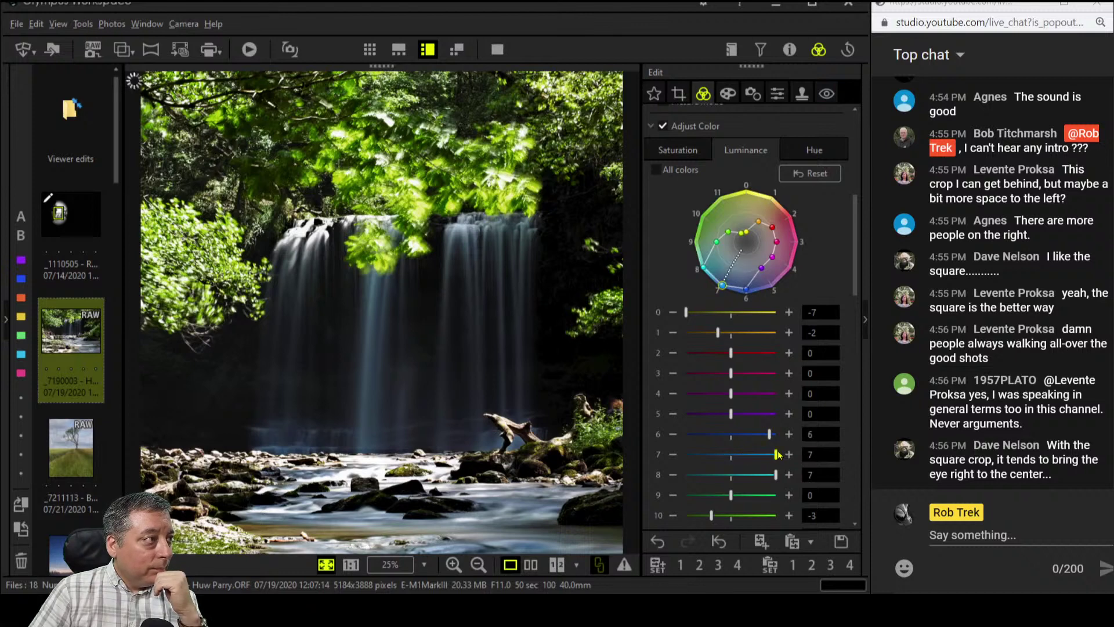
scroll(752, 492, down, 2)
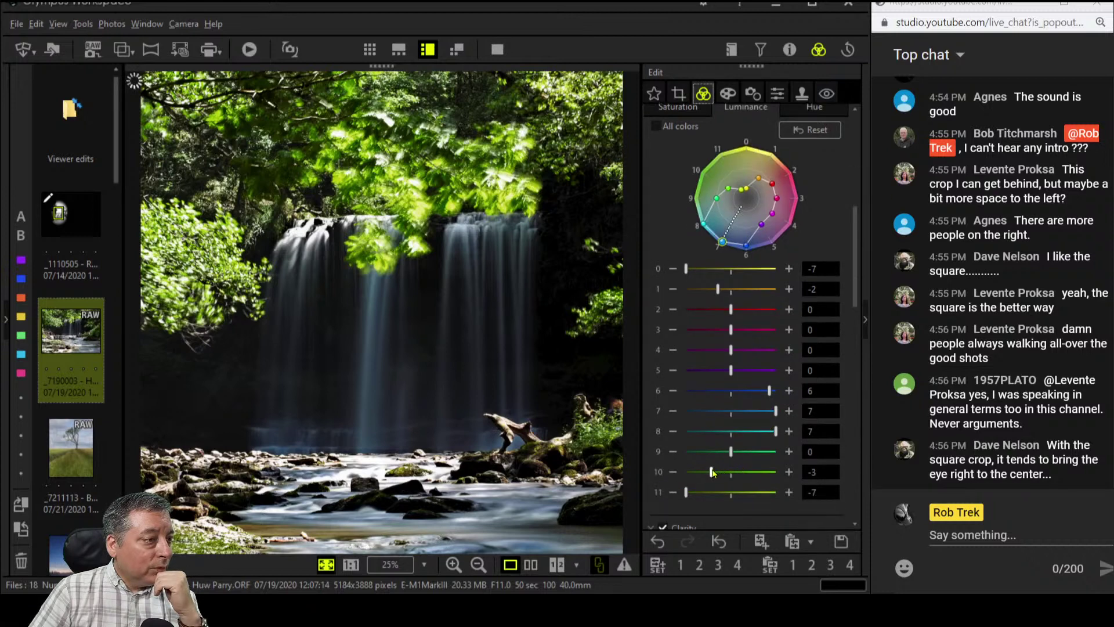
drag(711, 472, 713, 455)
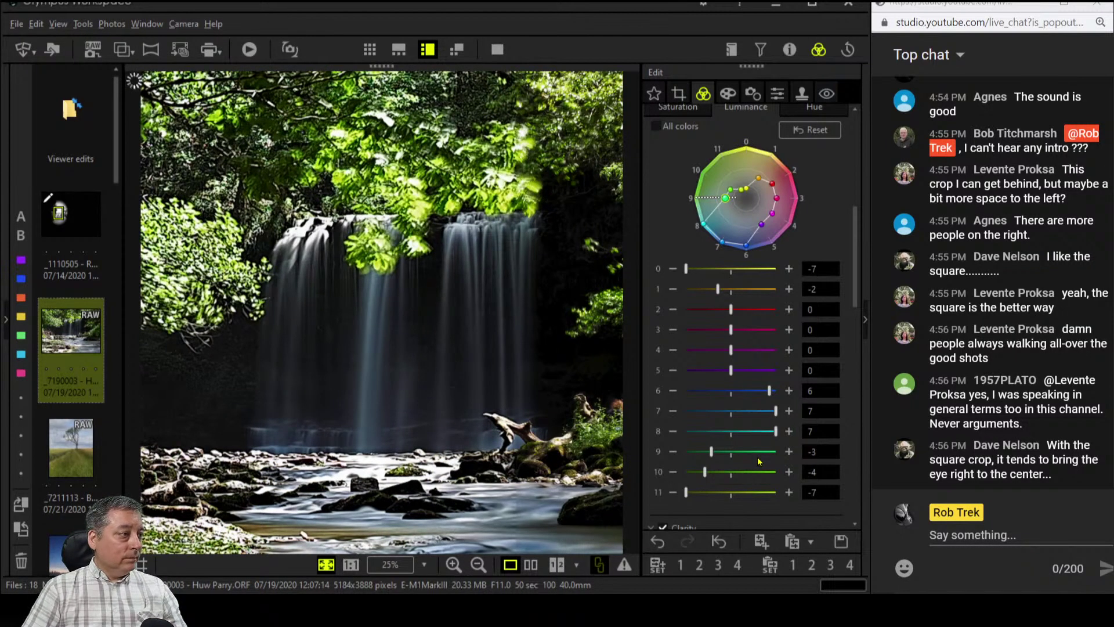
Apply the Soft Focus art filter to the waterfall photo at strength -2
click(729, 95)
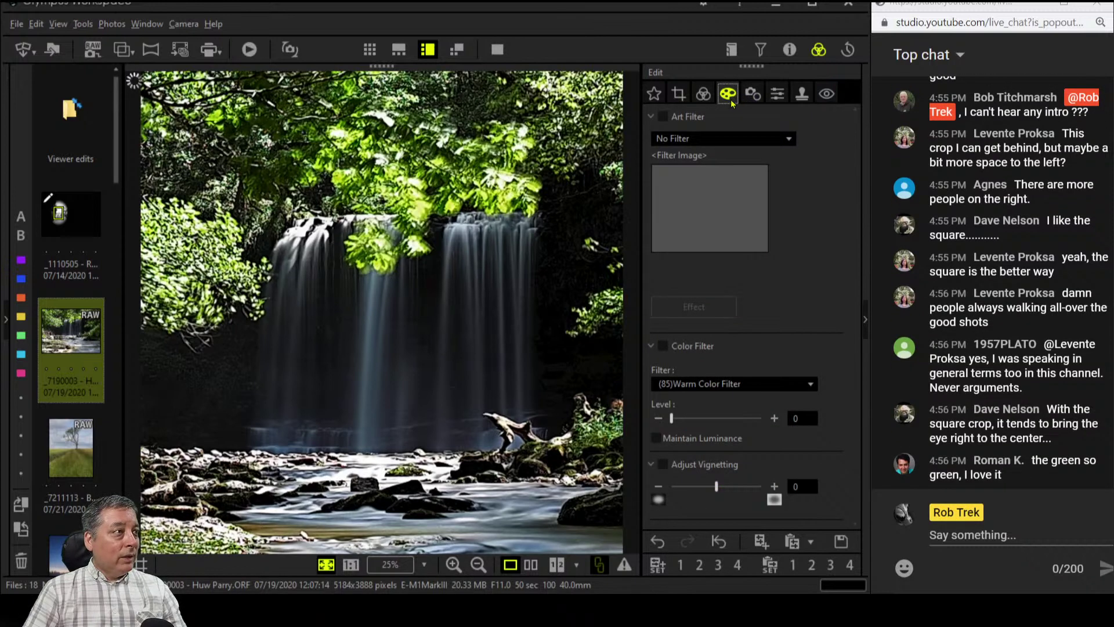
click(748, 138)
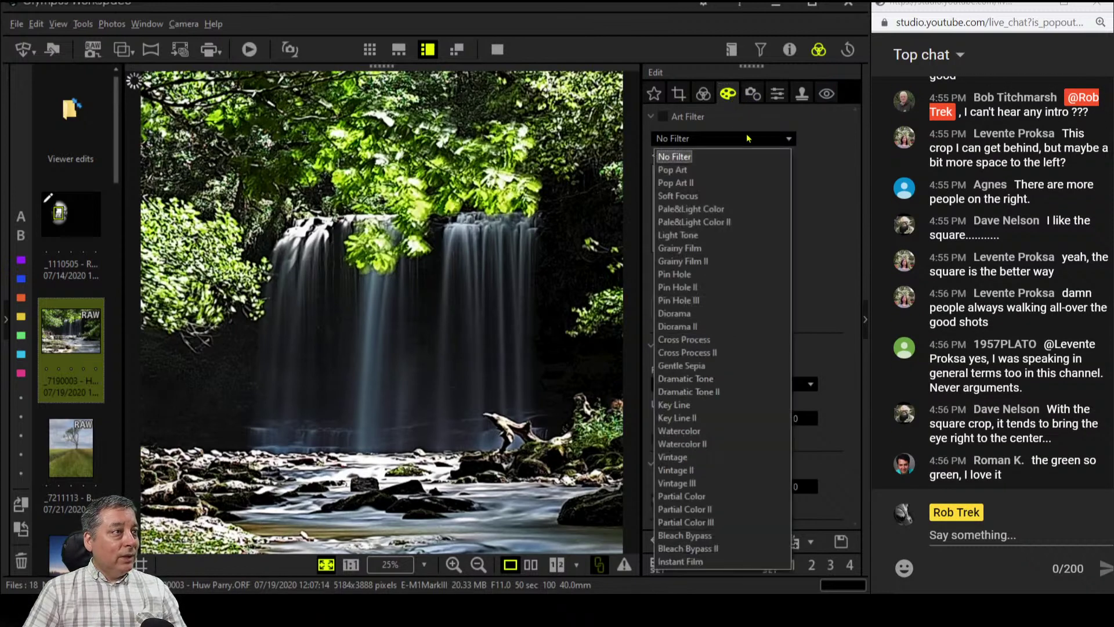
click(722, 197)
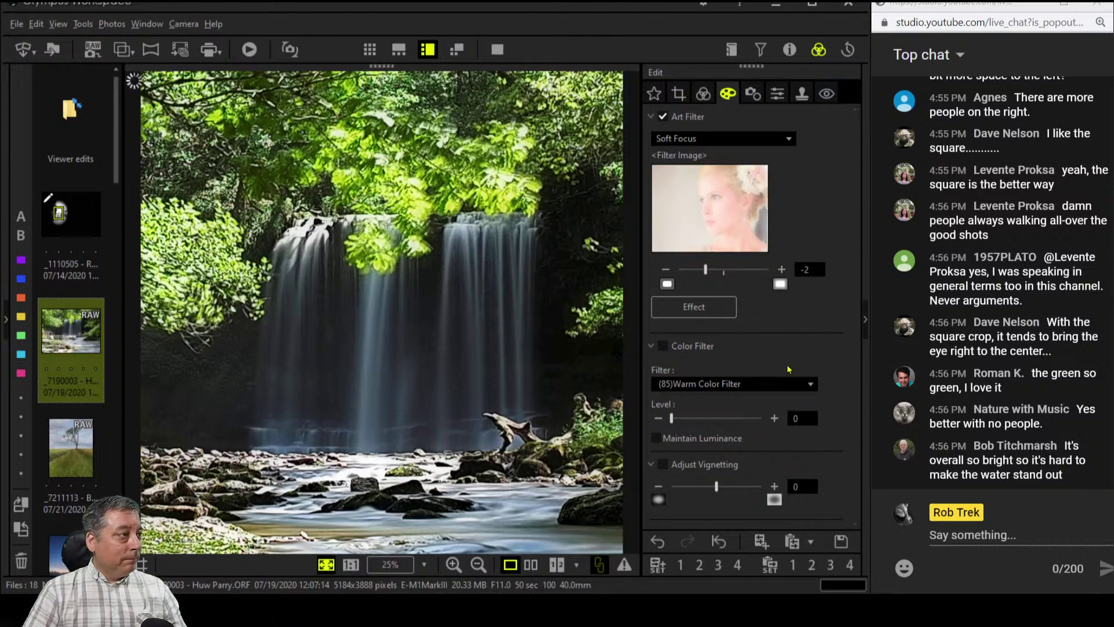
Set the photo's Contrast to 1.2 and its Saturation to 0.6
click(703, 94)
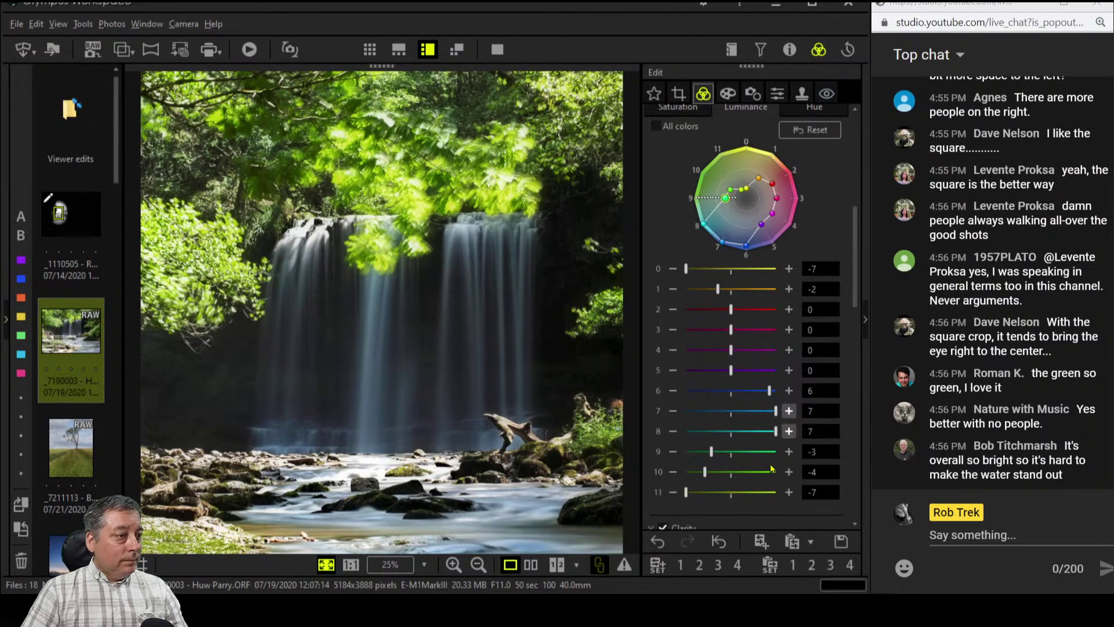
scroll(772, 469, down, 2)
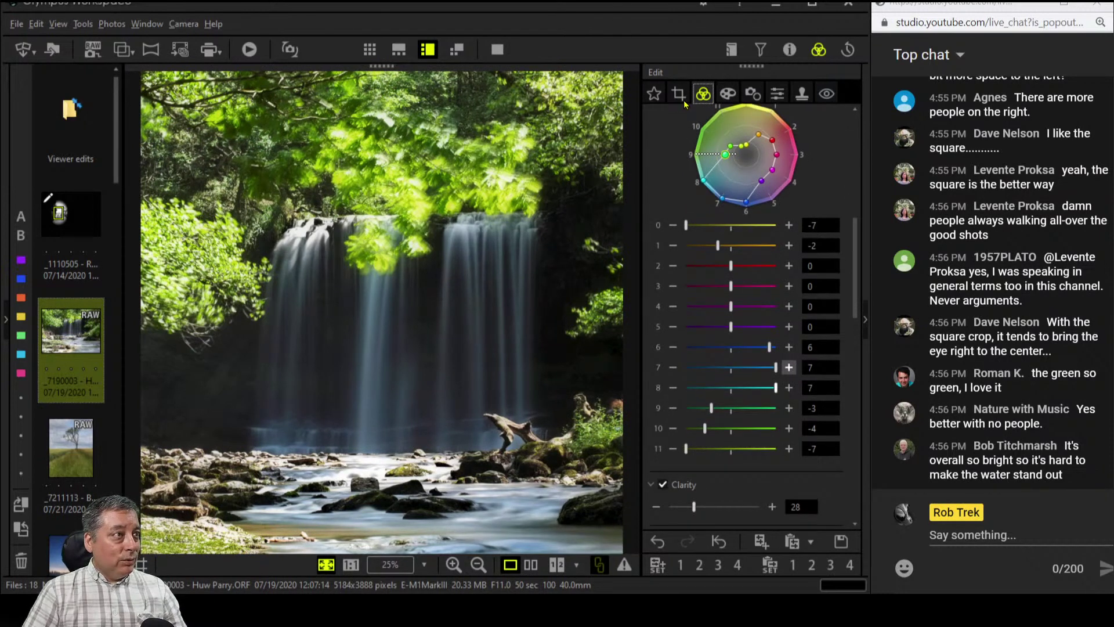
scroll(754, 390, down, 8)
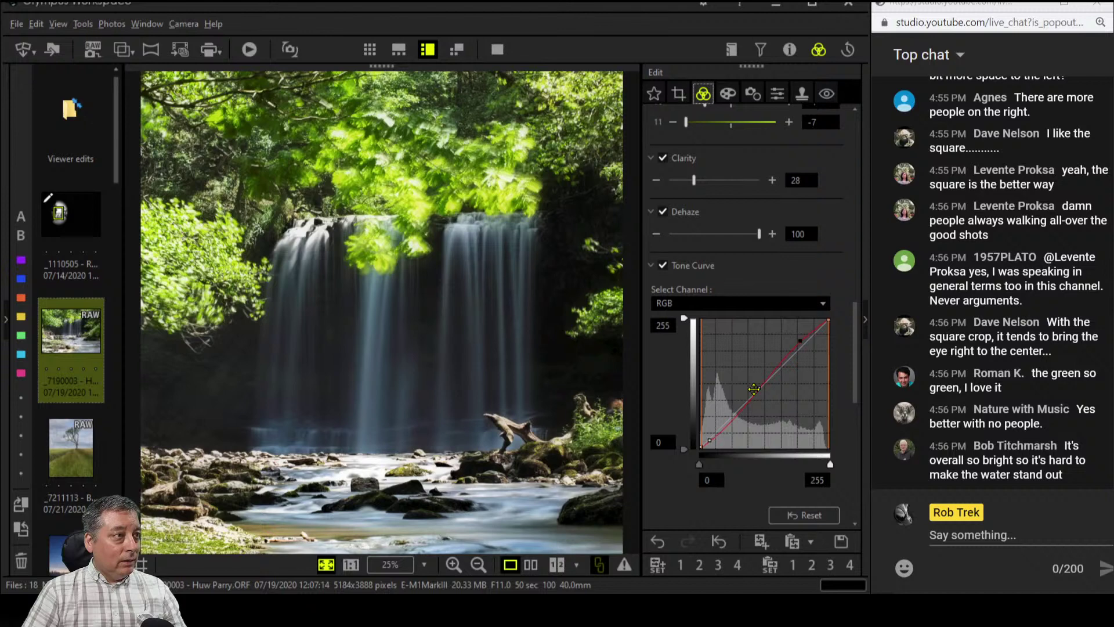
scroll(754, 389, down, 10)
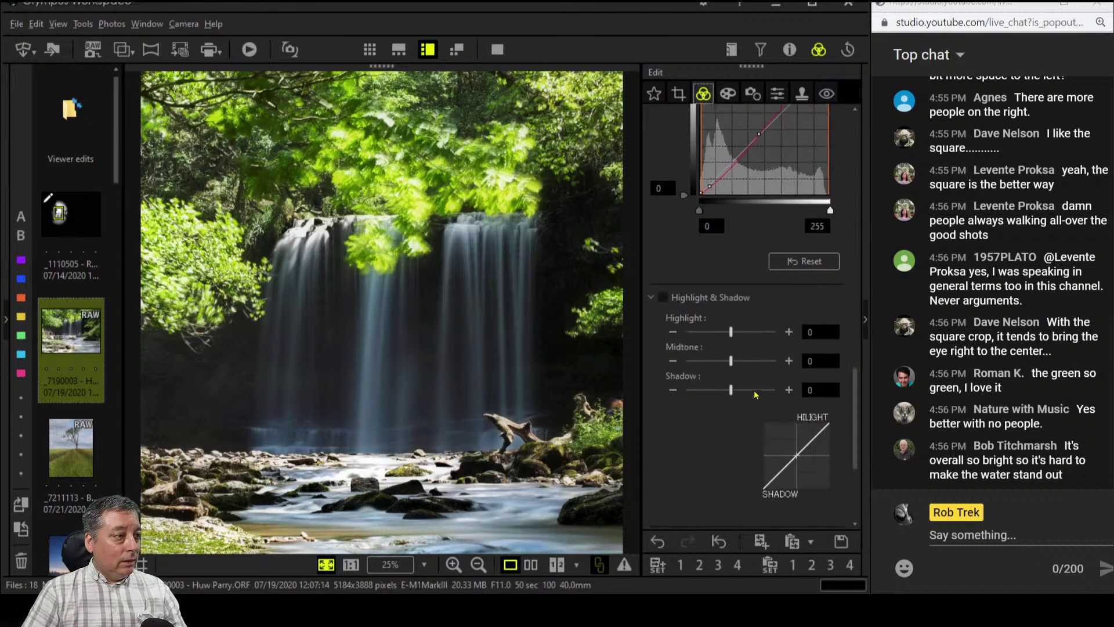
drag(717, 380, 743, 380)
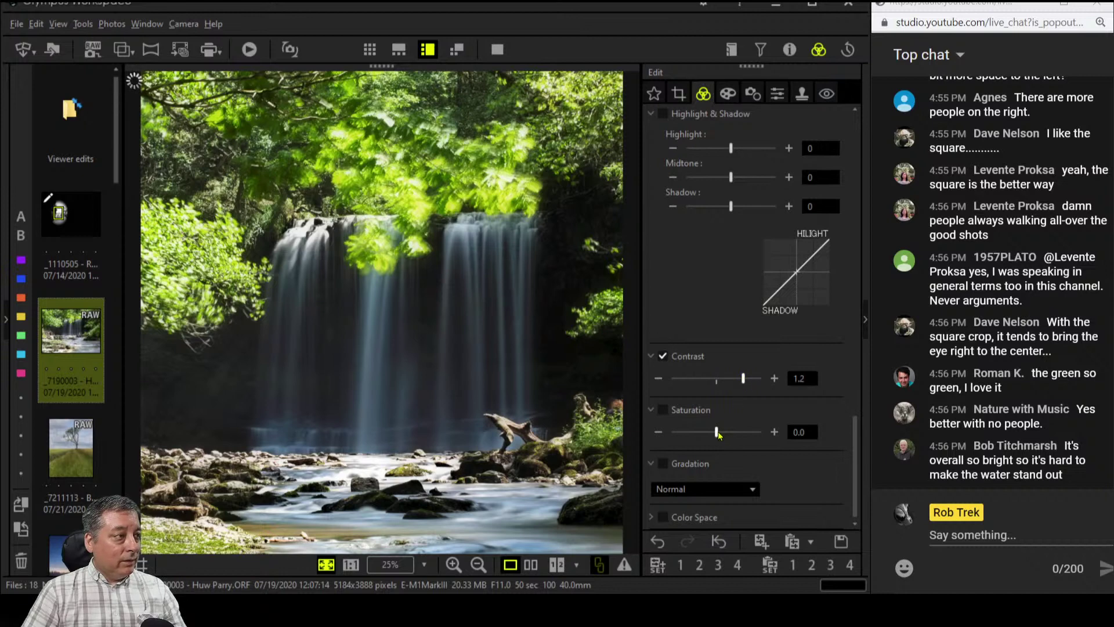
drag(717, 435, 732, 436)
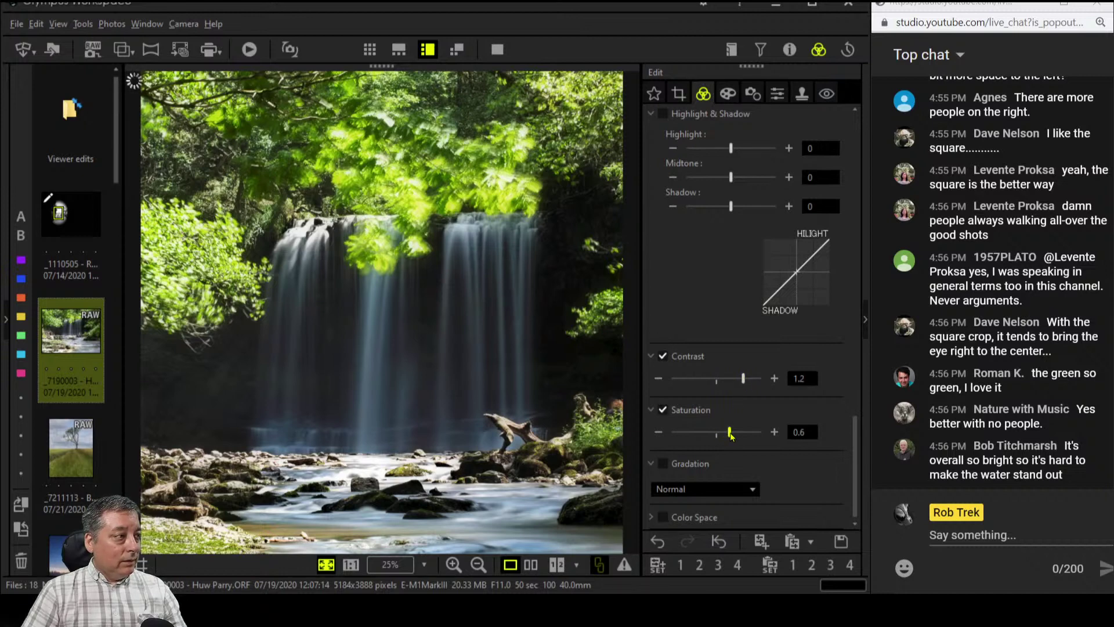
Reduce the strength of the Soft Focus art filter to -3
click(729, 94)
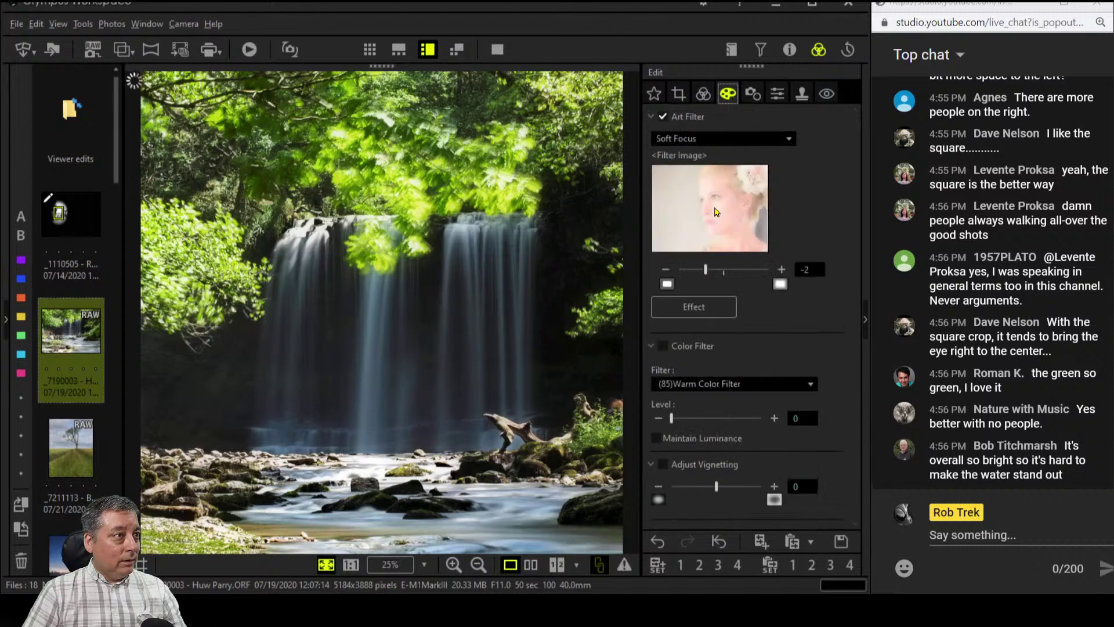
click(672, 270)
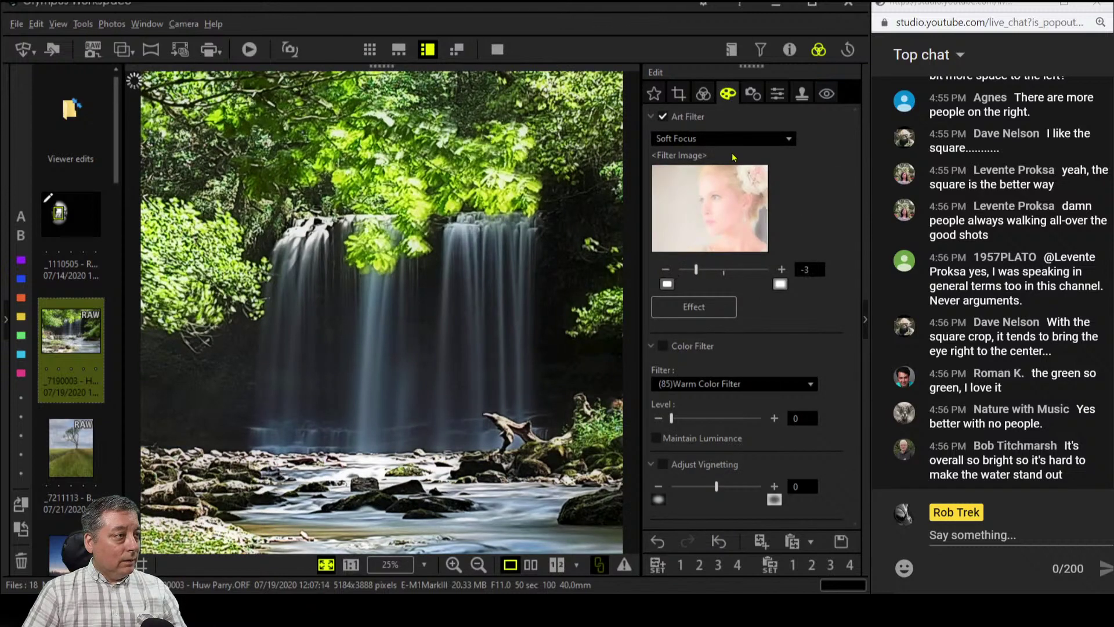
click(703, 94)
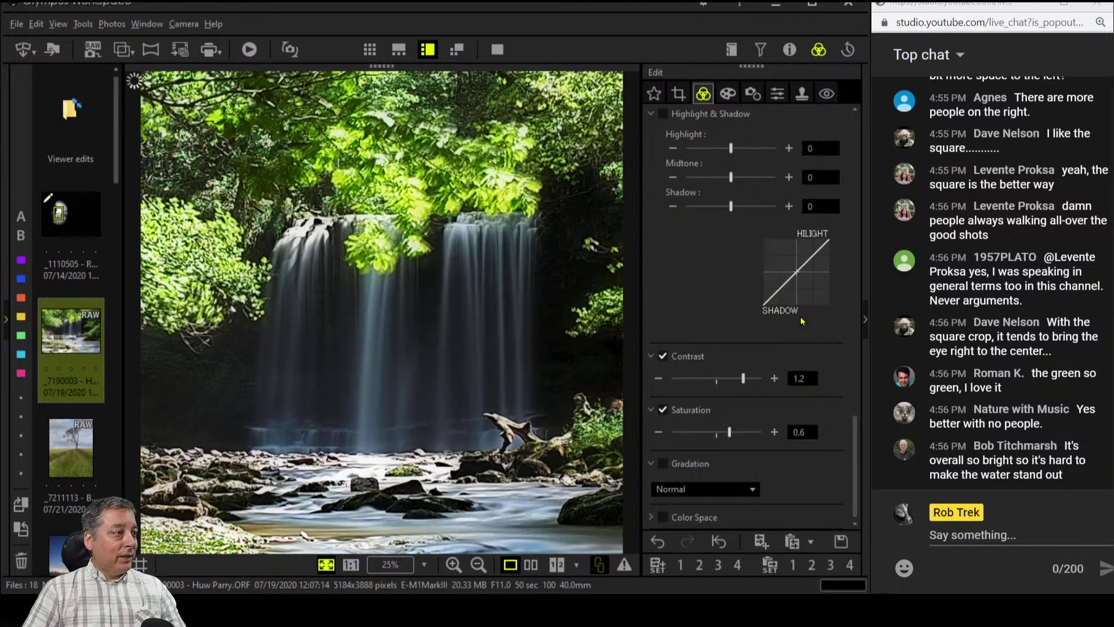
Check the Soft Focus filter's extra effects without applying any, and set Adjust Vignetting to -11
click(728, 94)
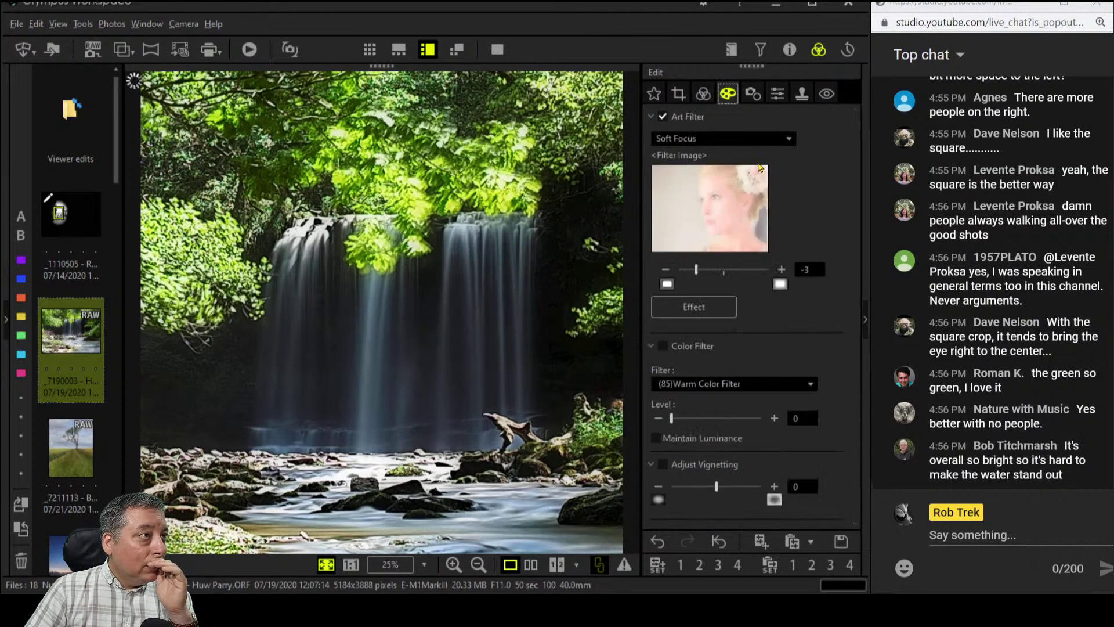
click(708, 311)
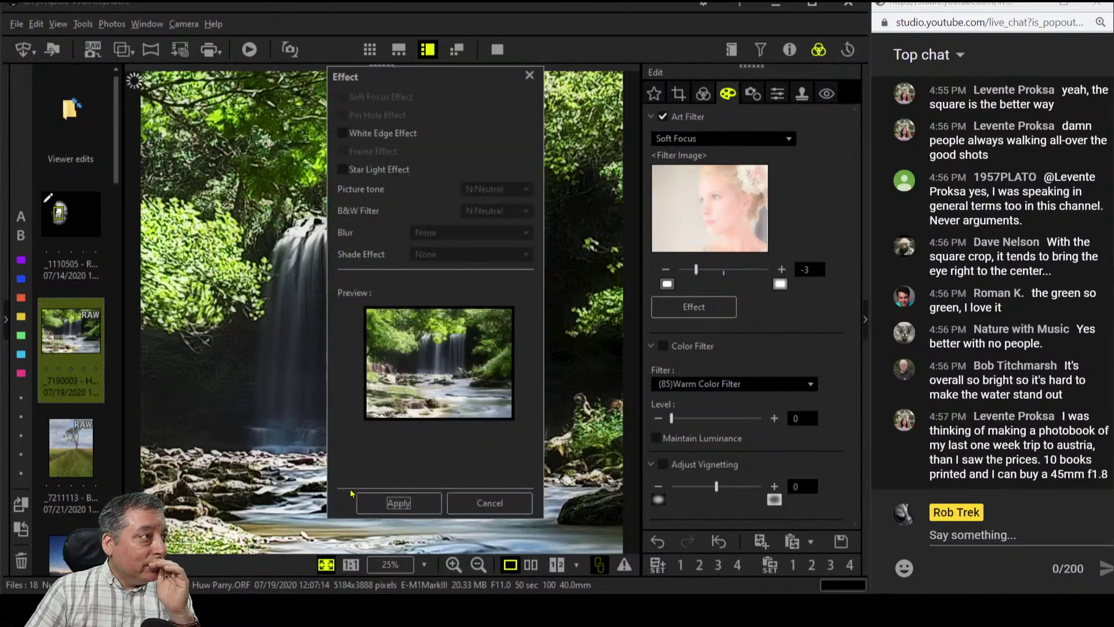
click(529, 76)
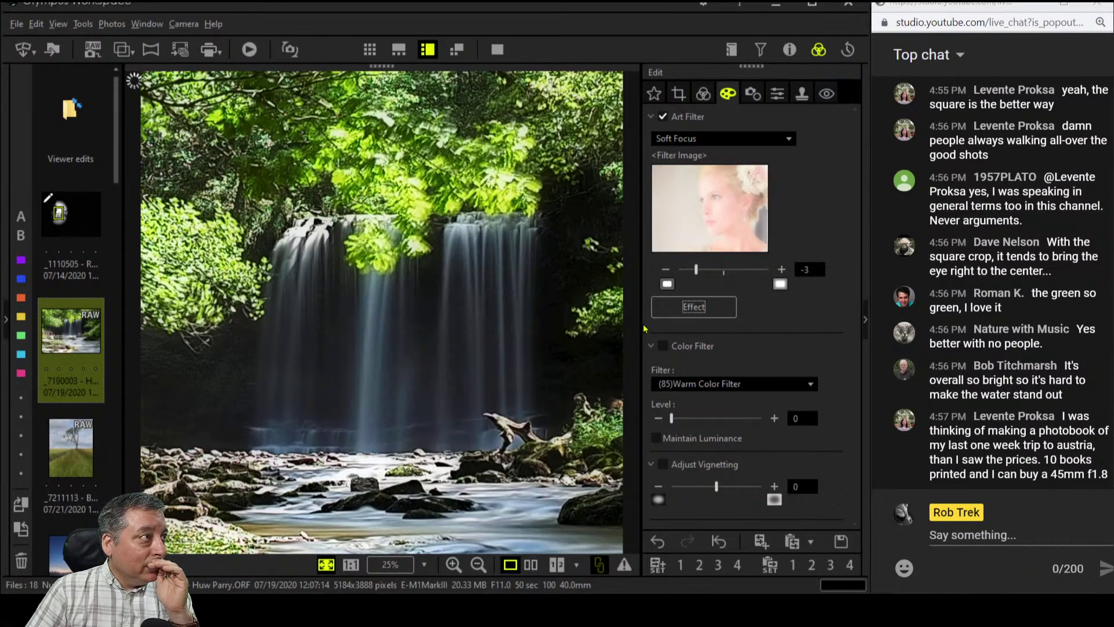
click(702, 486)
drag(703, 487, 700, 489)
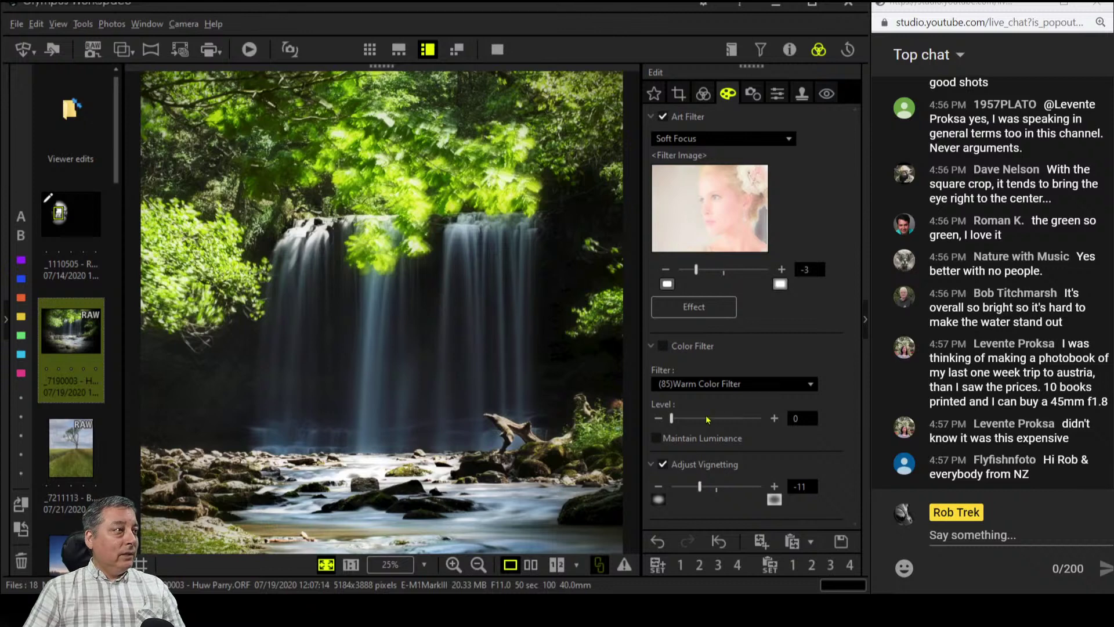
Set the waterfall photo's Custom WB color temperature to 7000 K
click(697, 88)
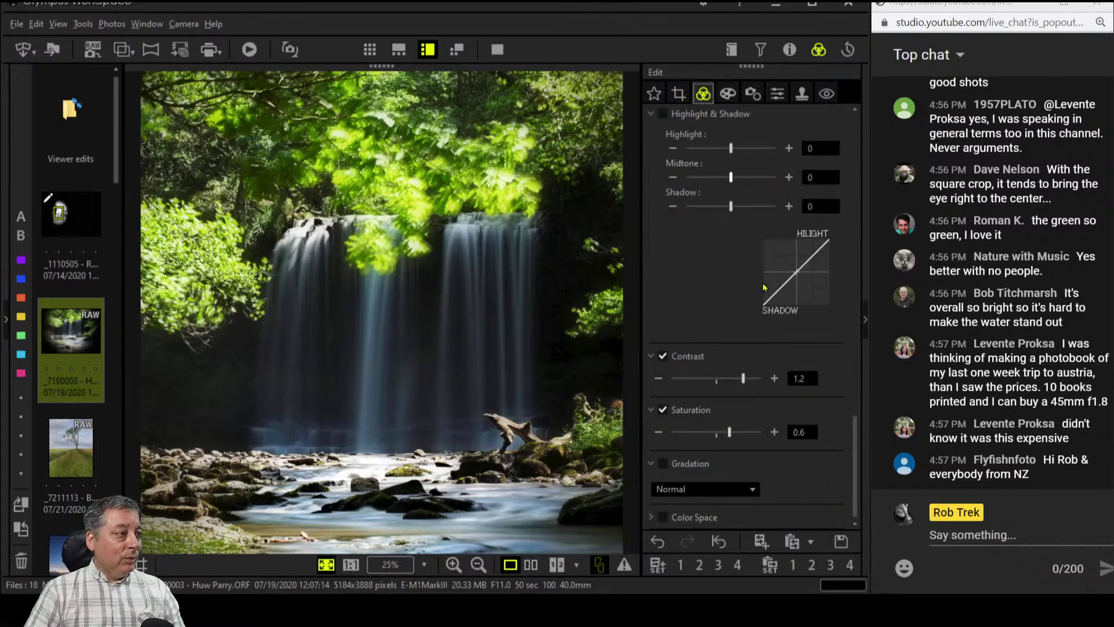
scroll(700, 331, up, 15)
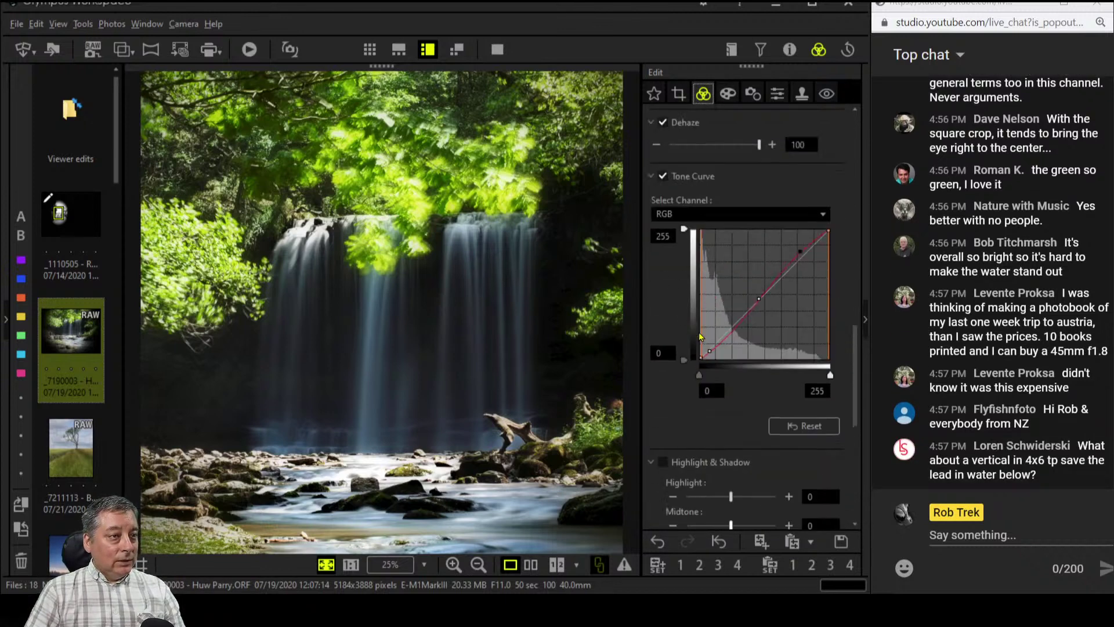
scroll(702, 334, up, 6)
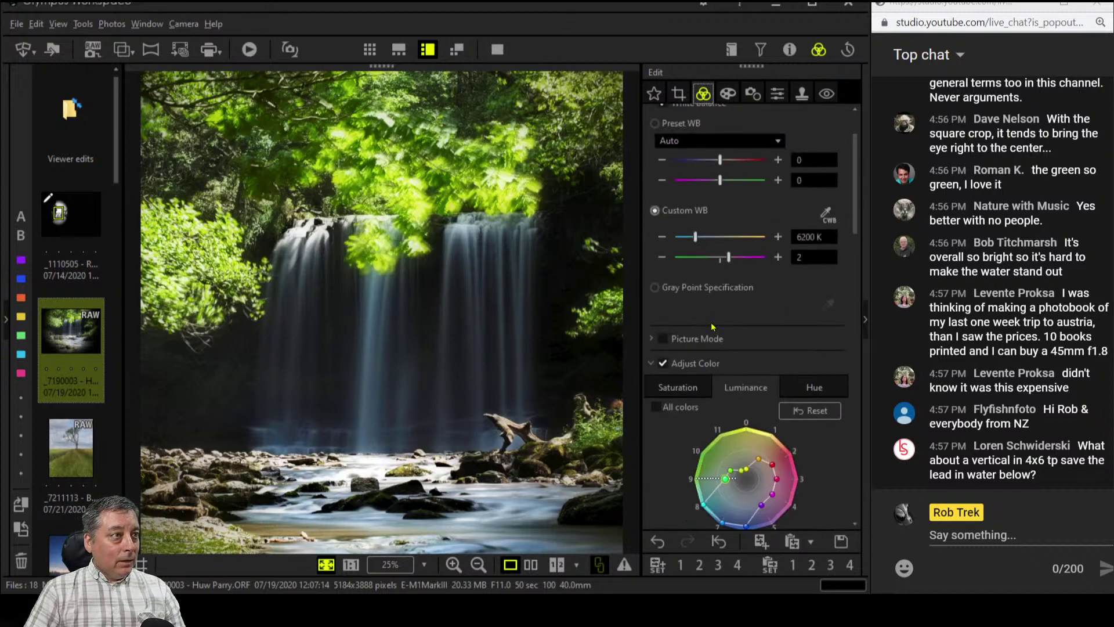
double_click(806, 237)
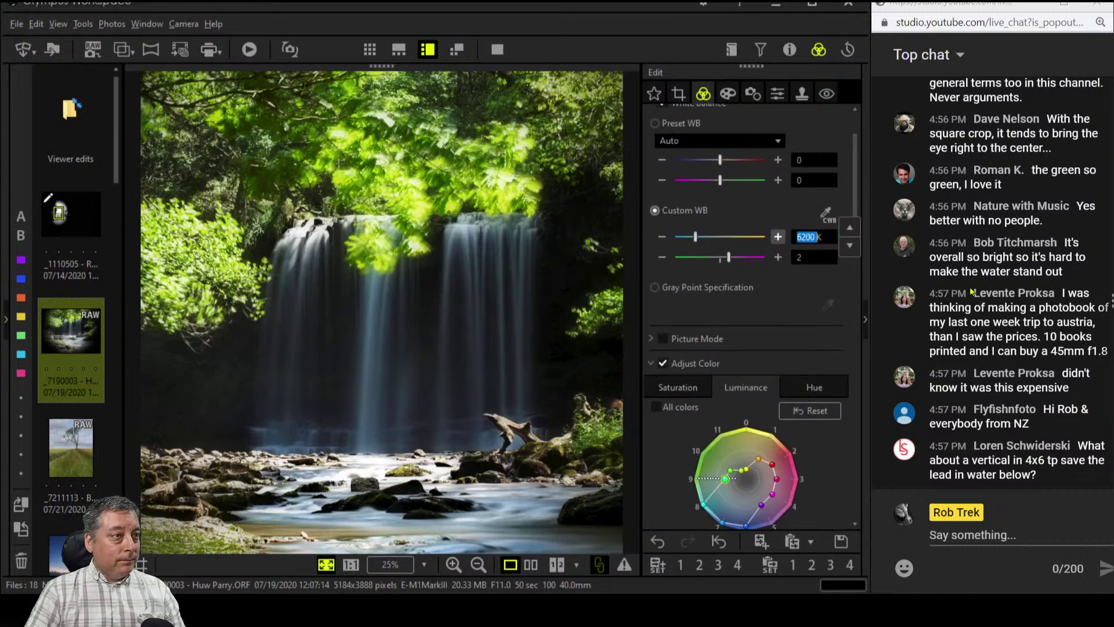
text(7000)
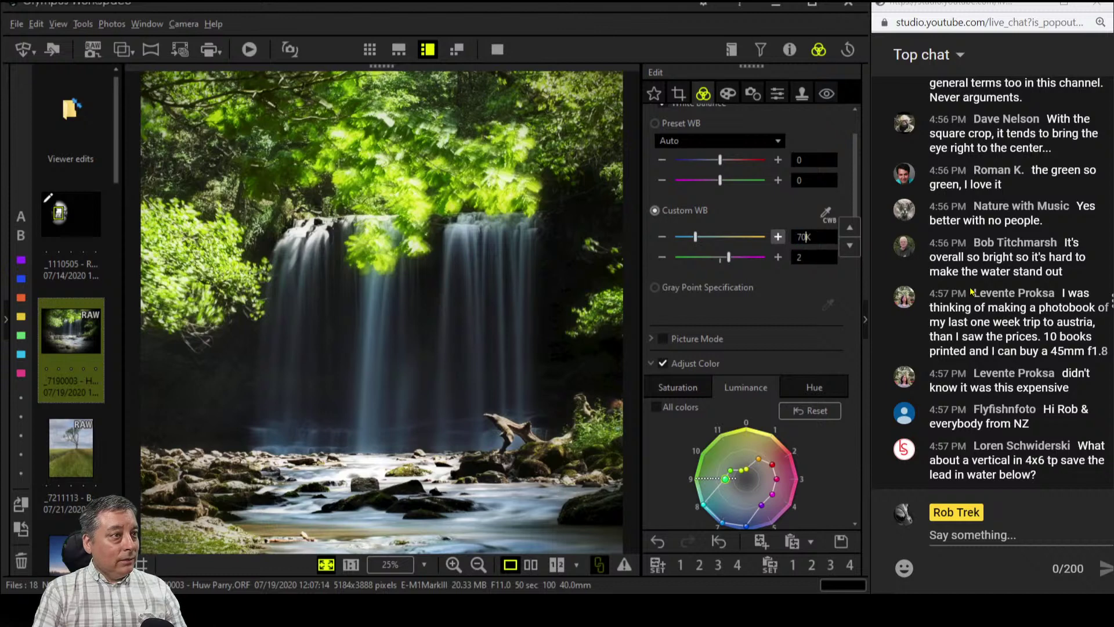
key(Return)
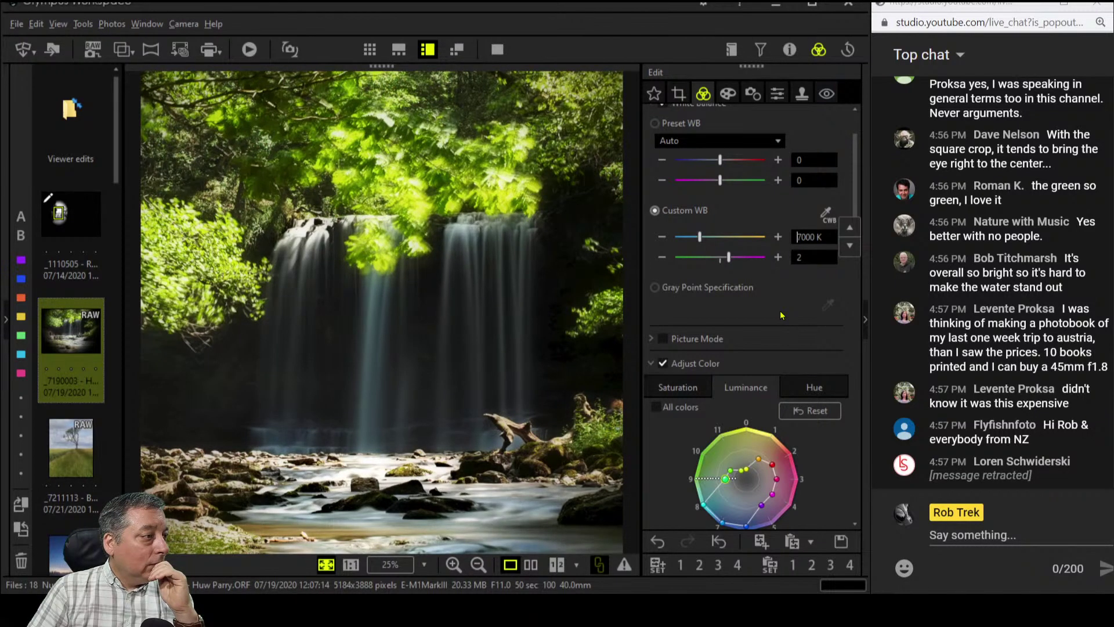
In Adjust Color, set the luminance of colors 1, 2 and 3 to 6, 5 and 2, and the saturation of color 2 to 5
scroll(780, 314, down, 6)
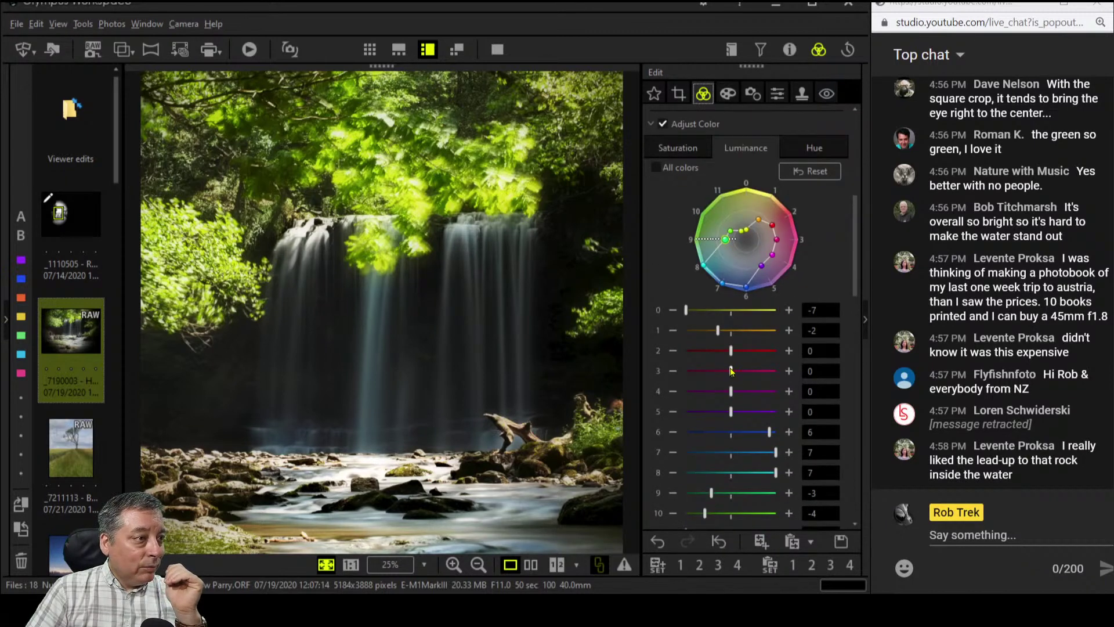
drag(731, 351, 743, 371)
drag(718, 331, 765, 332)
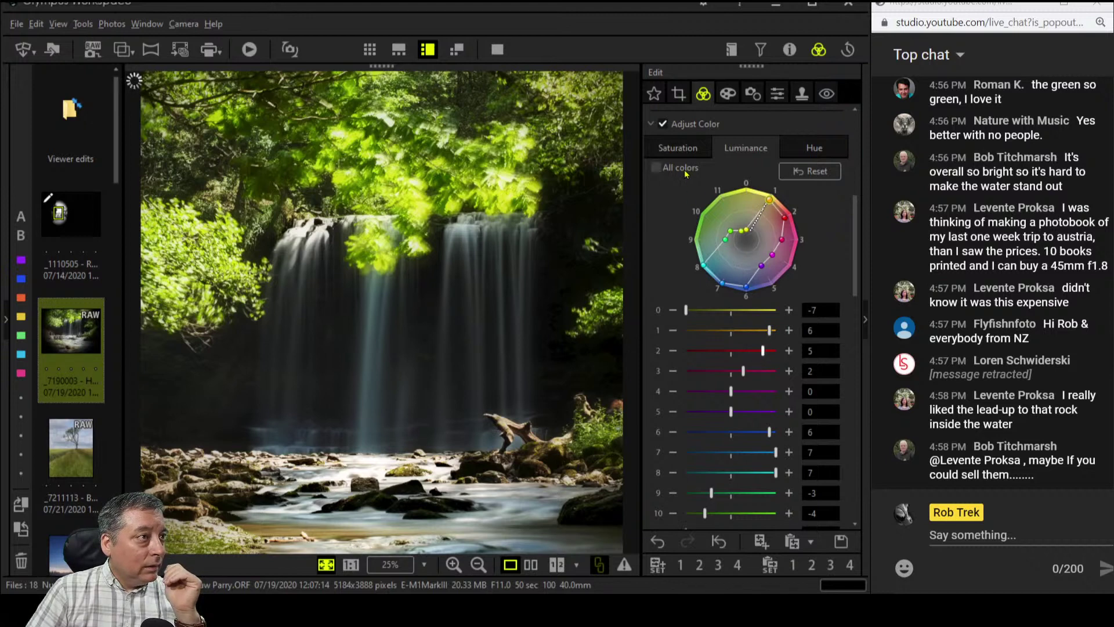
click(678, 148)
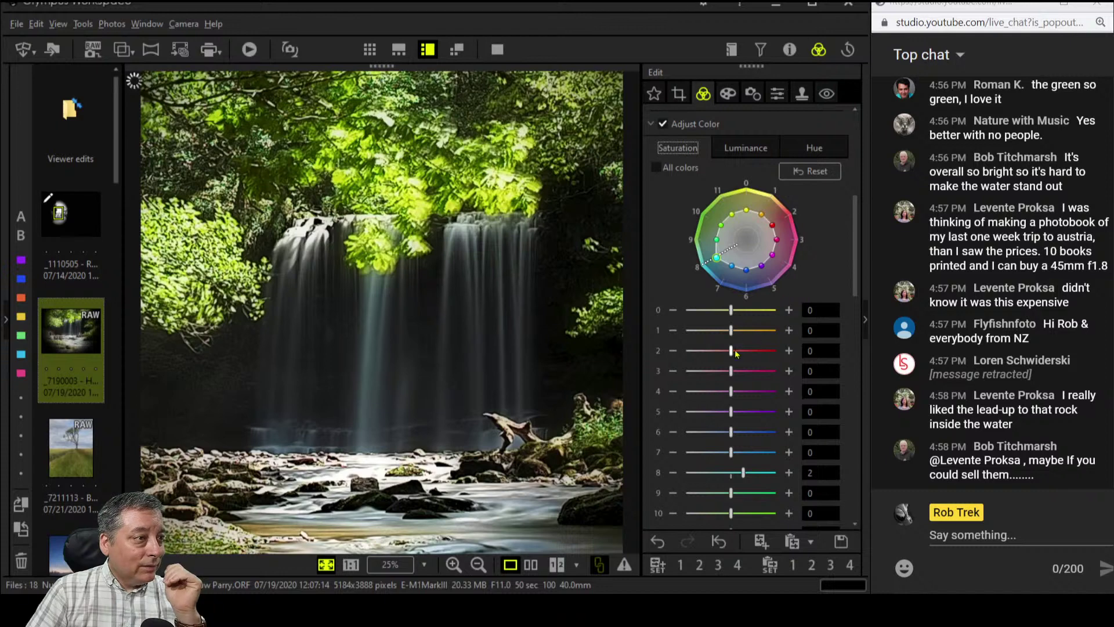
drag(732, 351, 763, 352)
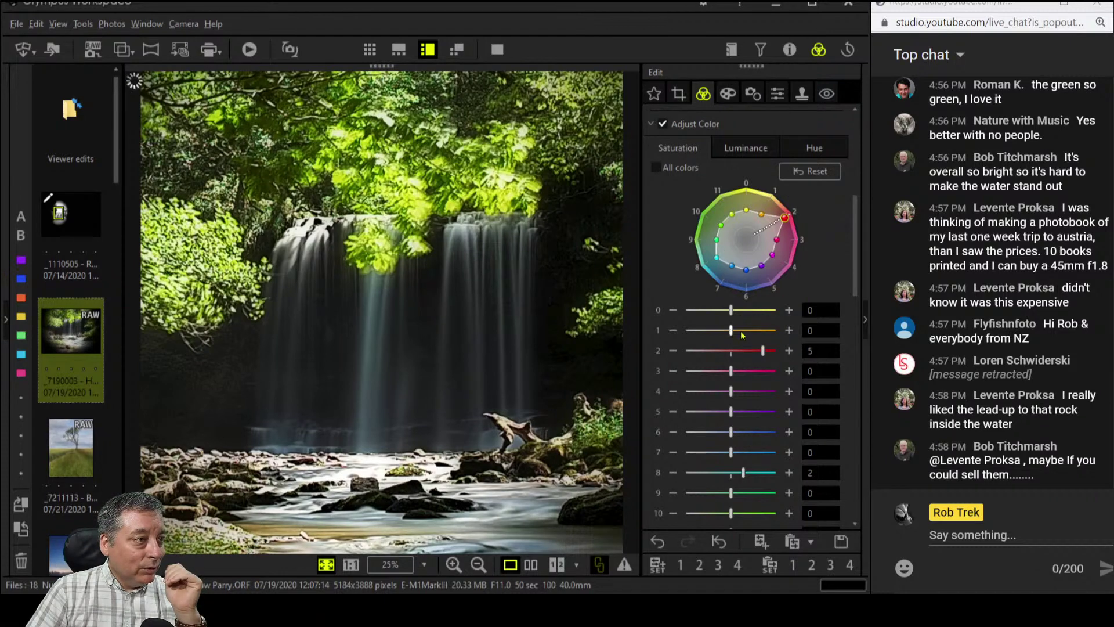
Lower the Adjust Color luminance of color 1 to -1 and color 2 to 0, and collapse the Clarity settings
click(728, 148)
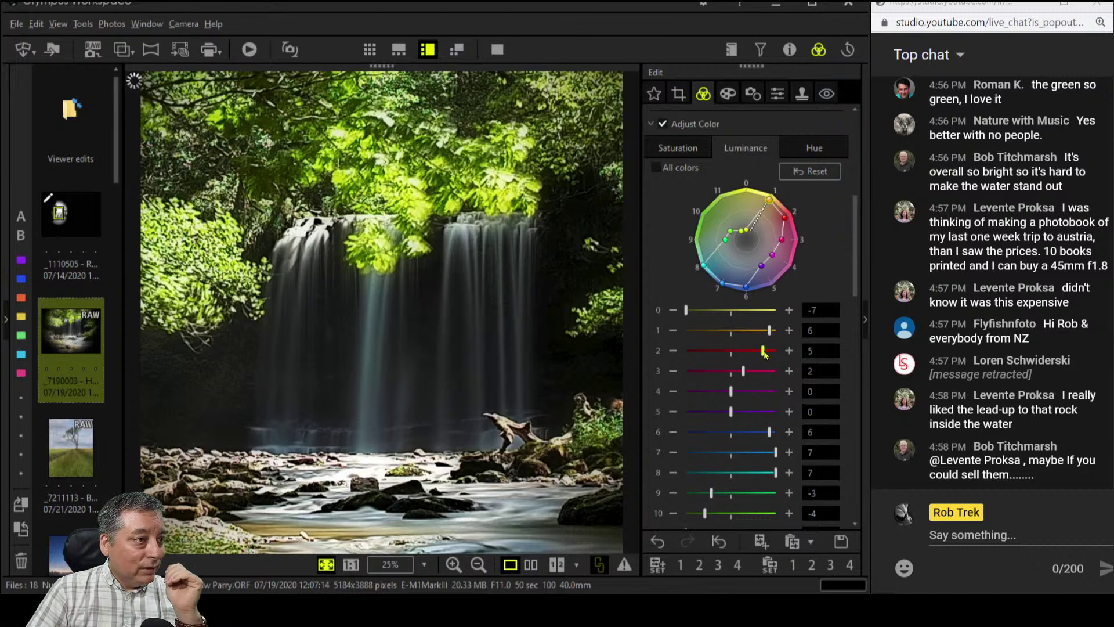
drag(764, 351, 729, 332)
click(700, 138)
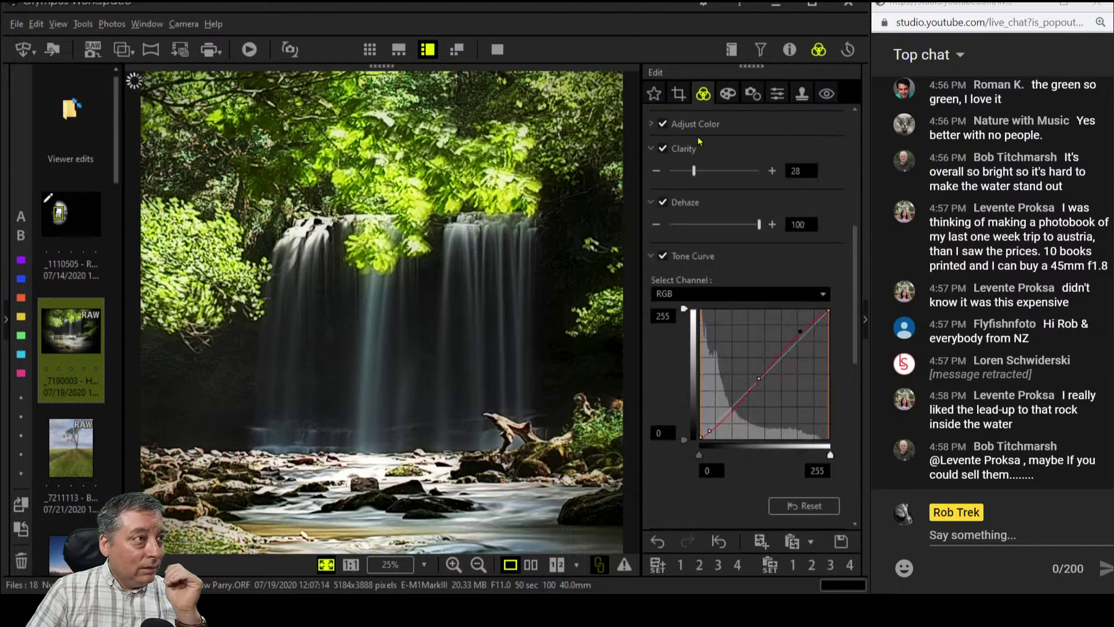
click(699, 149)
click(653, 124)
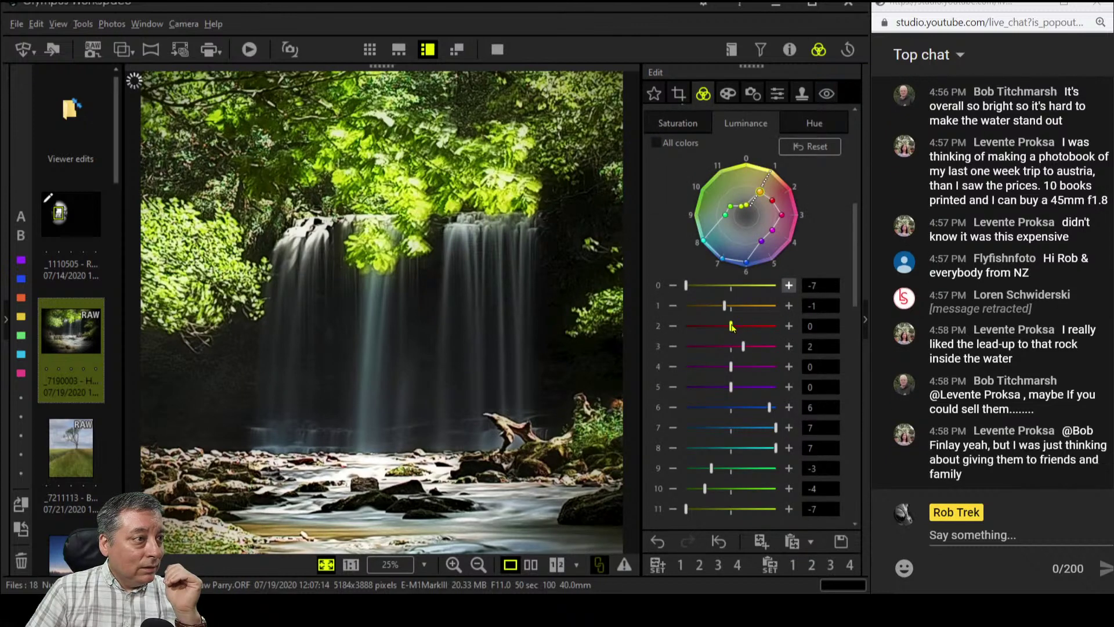
mouse_move(735, 324)
mouse_down()
mouse_move(760, 324)
mouse_move(732, 329)
mouse_up()
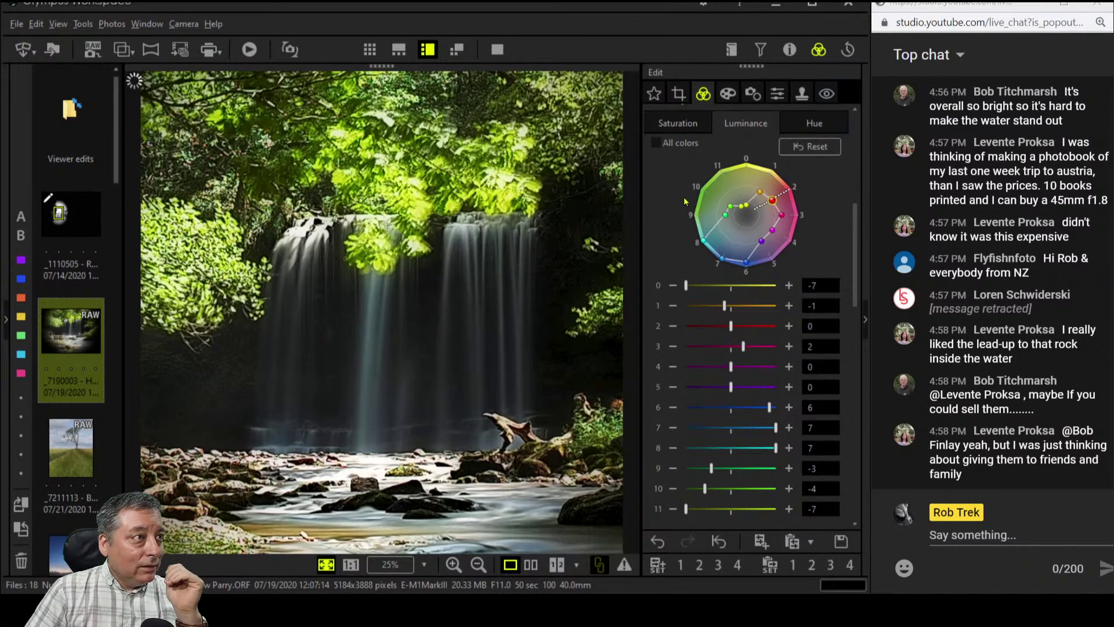
Raise the Adjust Color saturation of the orange and red colors 1 and 2 to 7 each
click(677, 124)
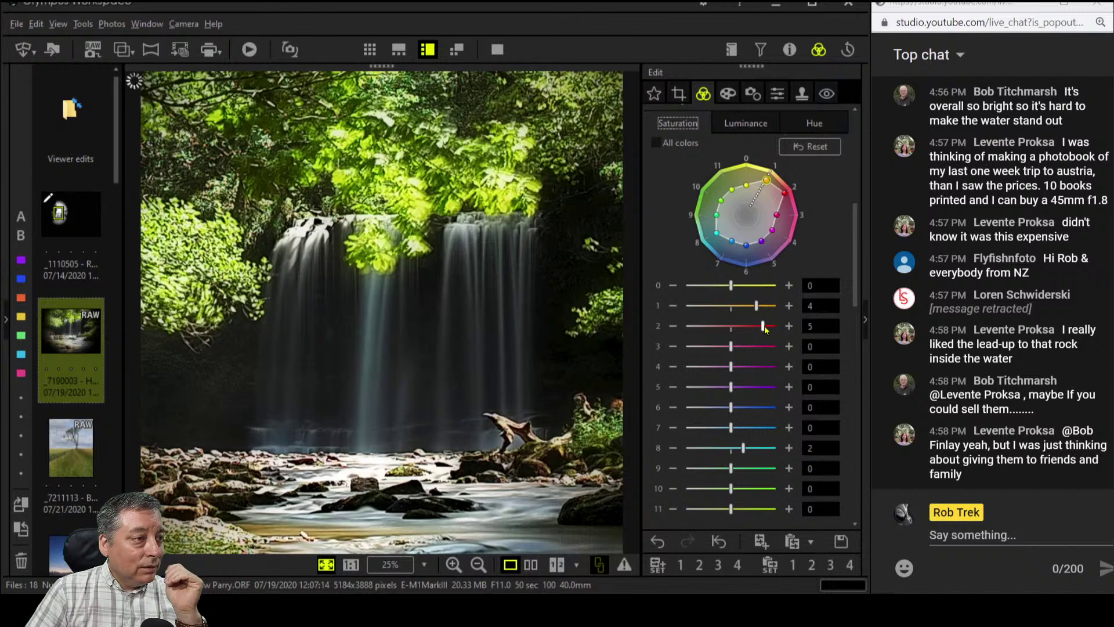
drag(764, 327, 770, 327)
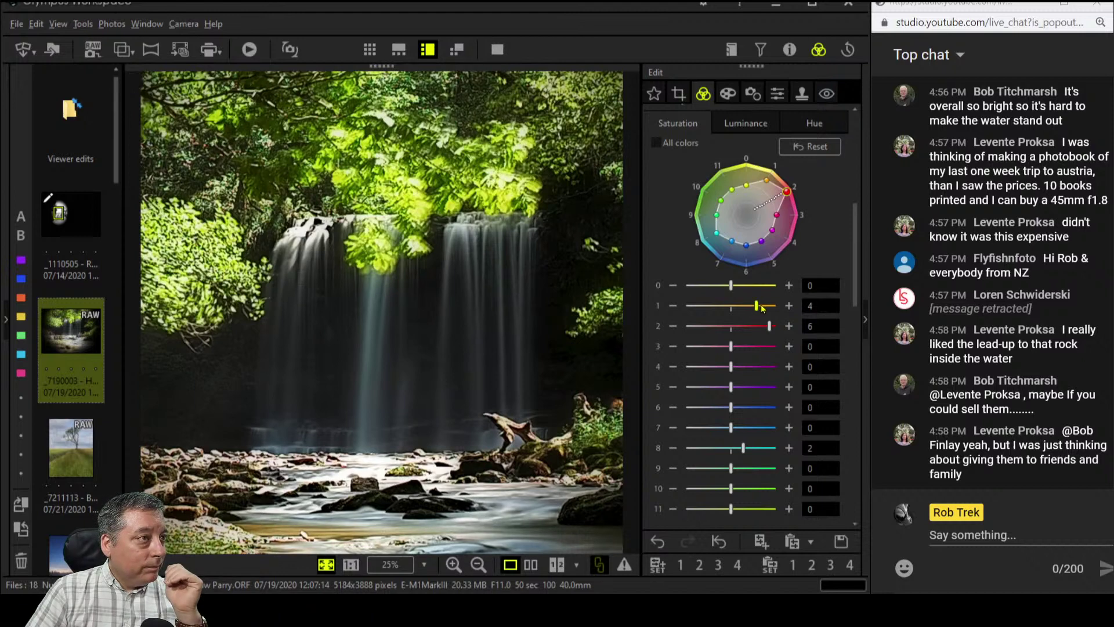
drag(760, 307, 764, 307)
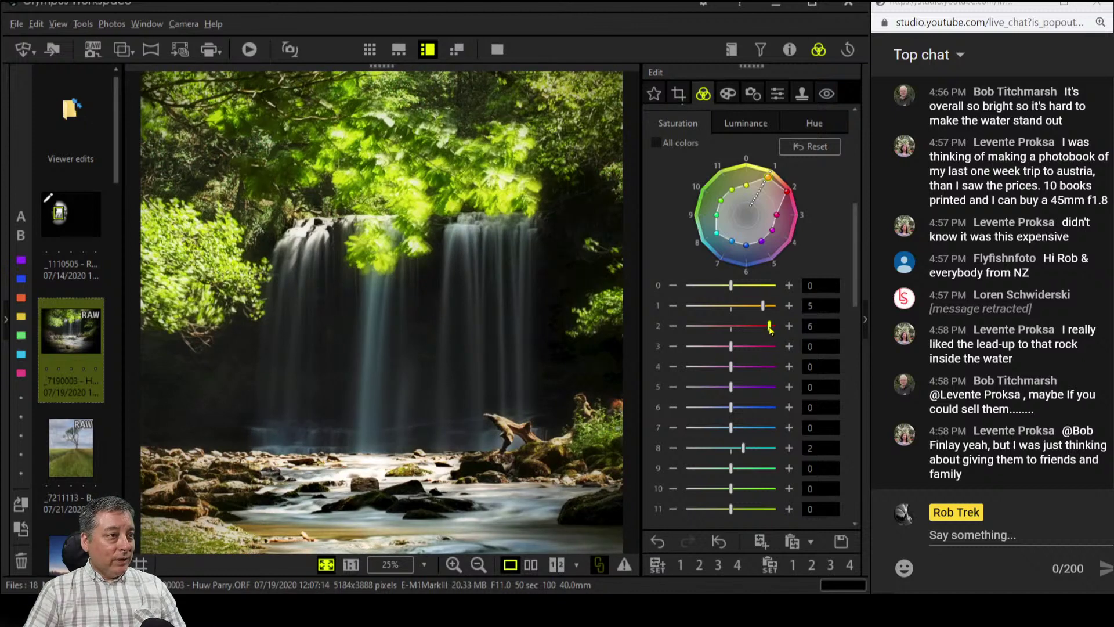
drag(769, 327, 778, 307)
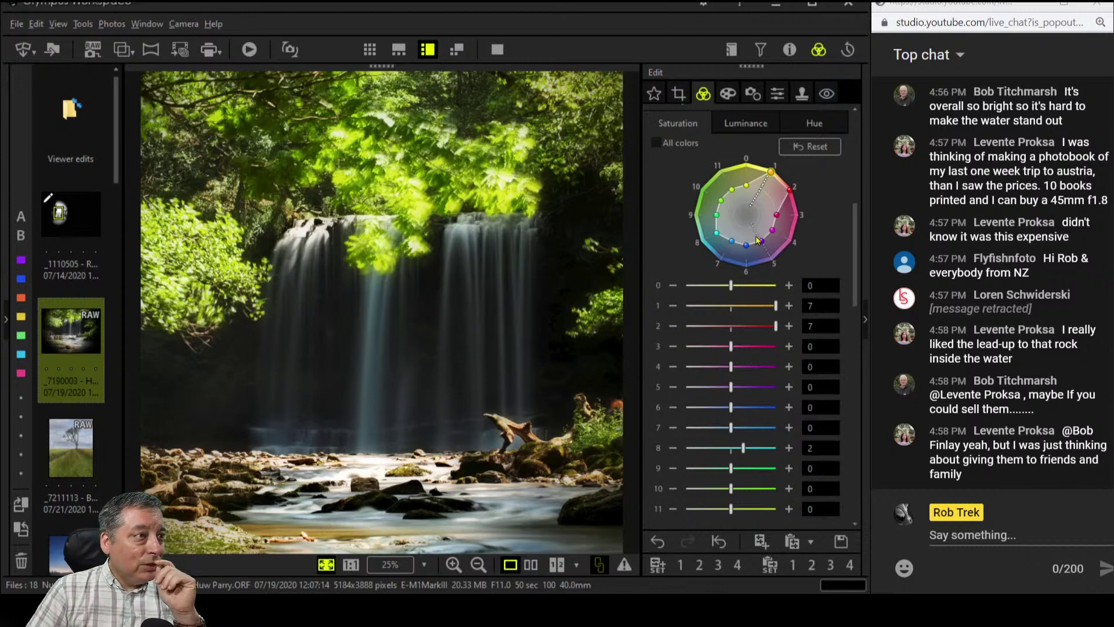
Set the Adjust Color hue of the blue color 7 to 5
click(814, 123)
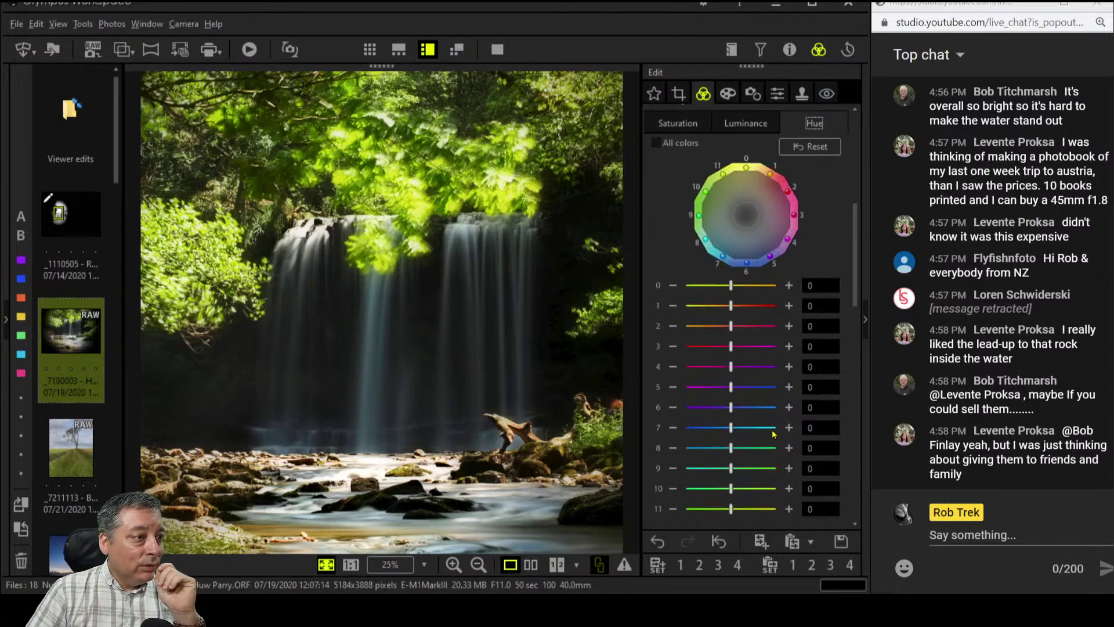
click(731, 429)
drag(731, 430, 753, 434)
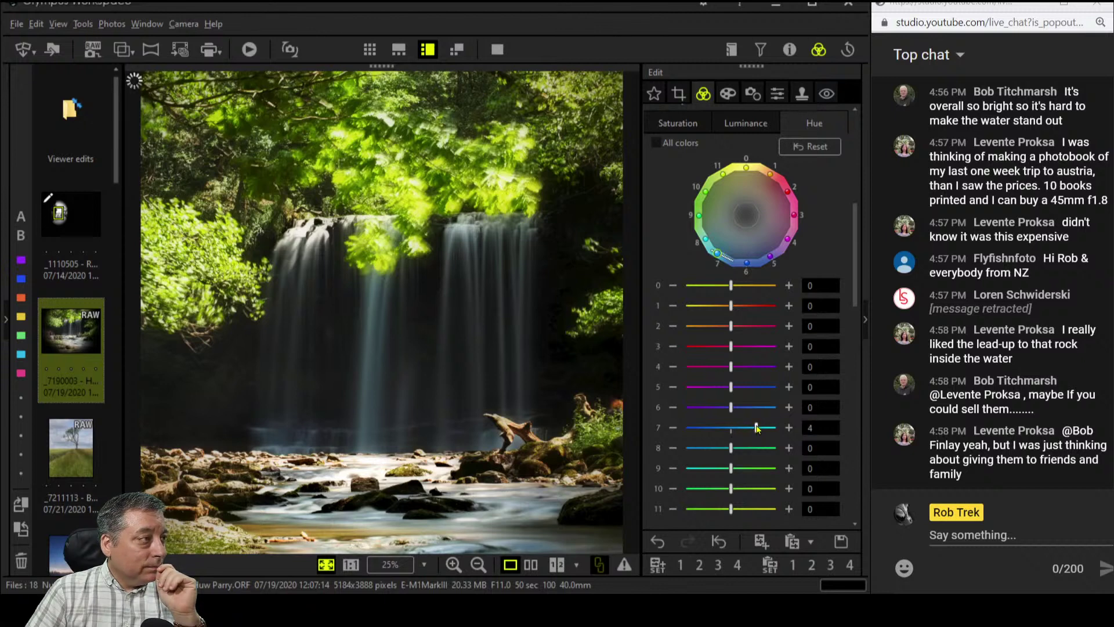
drag(757, 429, 764, 428)
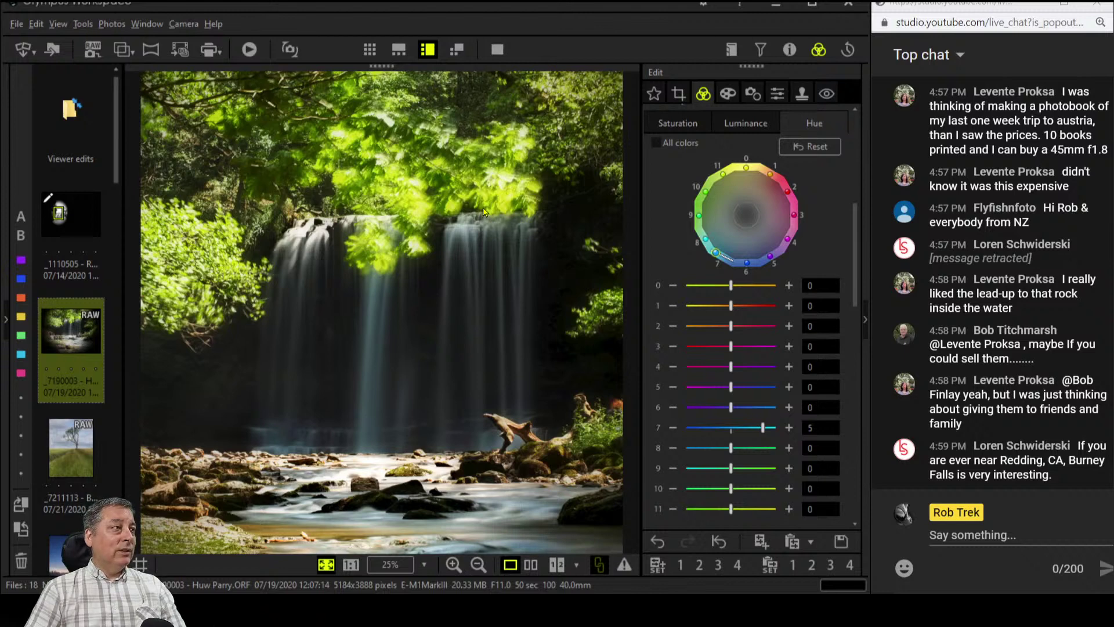
Compare the edited waterfall photo side by side with the original at full screen, and return to the editing view
click(531, 565)
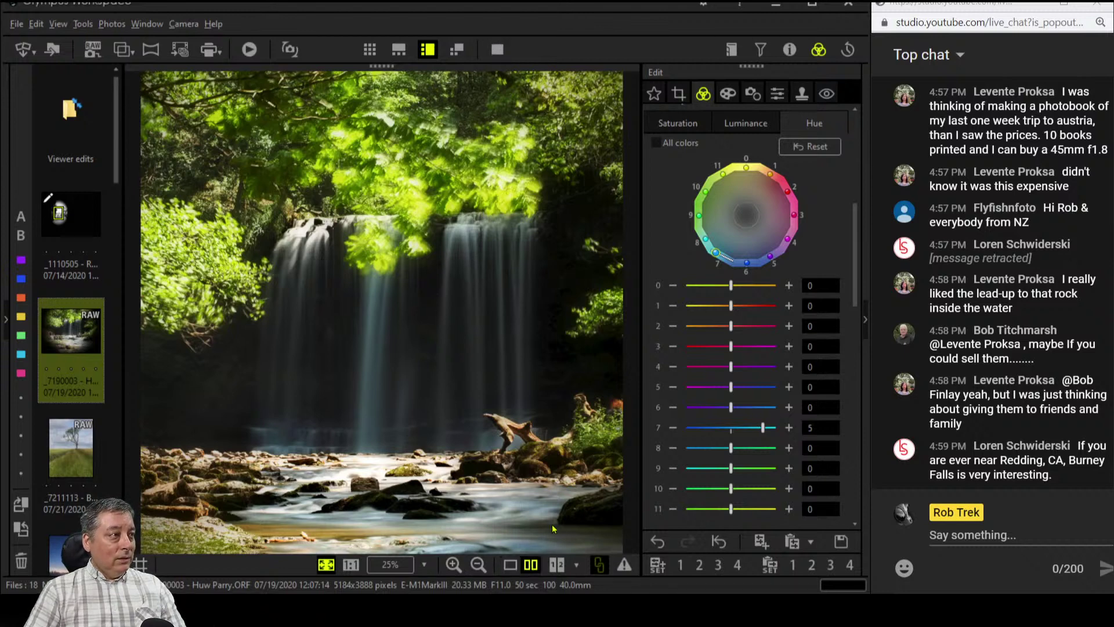
click(497, 51)
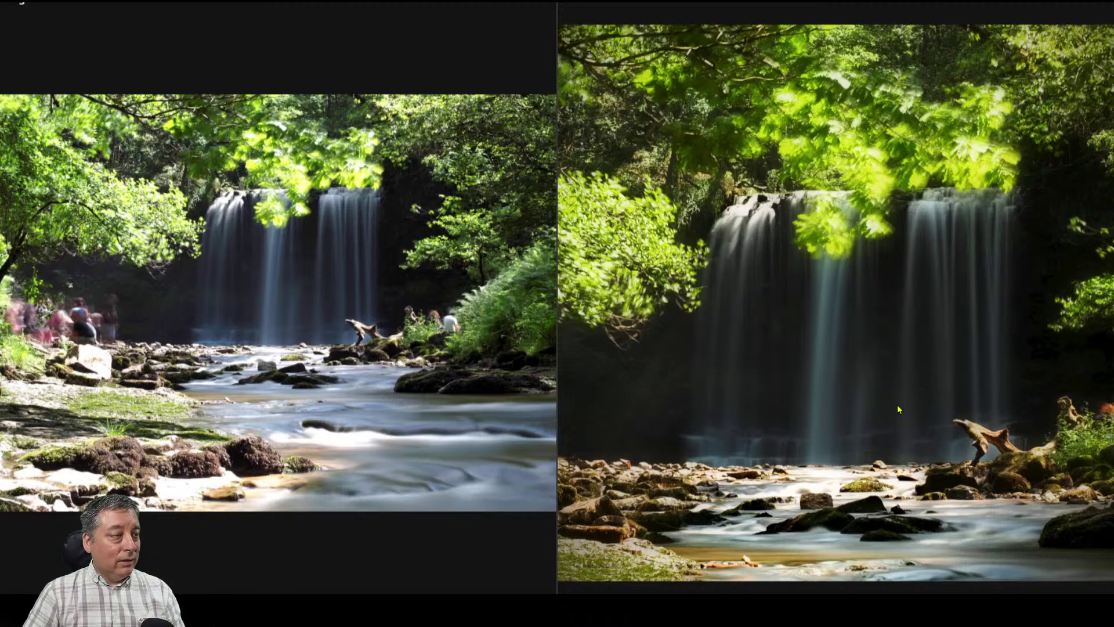
key(Escape)
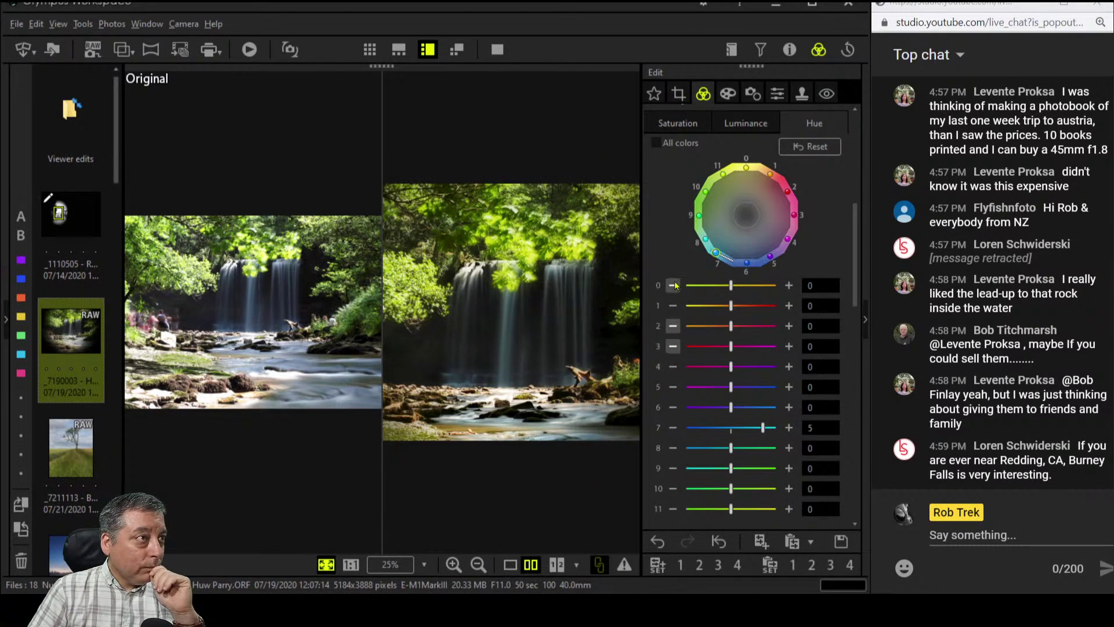
Increase the photo's Contrast to 2.0 and its Saturation to 1.0
scroll(673, 407, down, 10)
scroll(677, 427, down, 4)
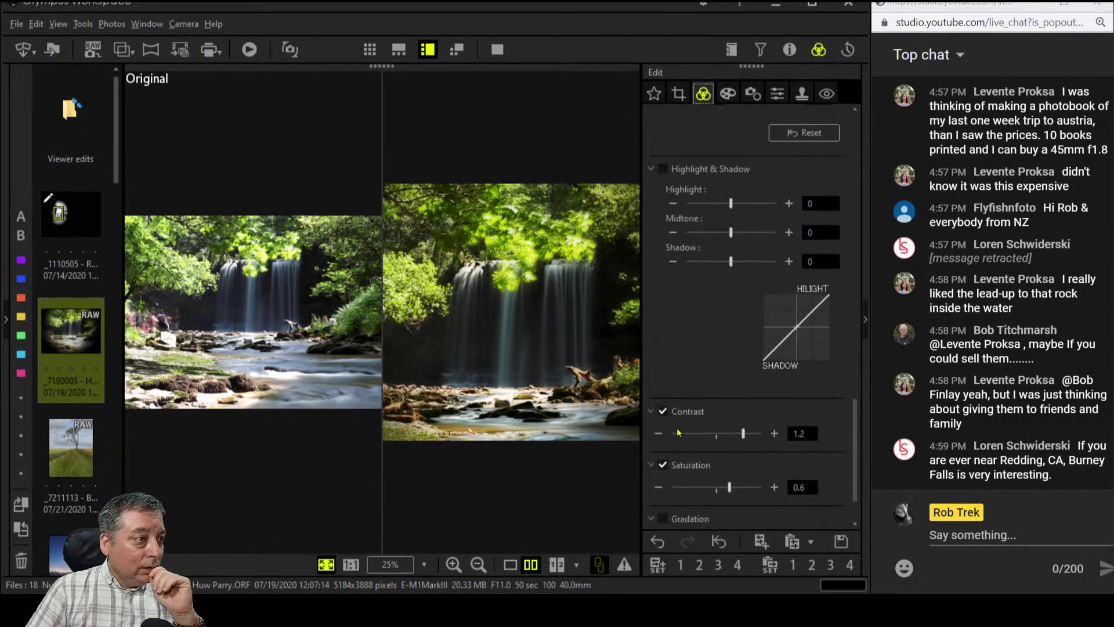
drag(746, 383, 762, 380)
drag(731, 437, 739, 435)
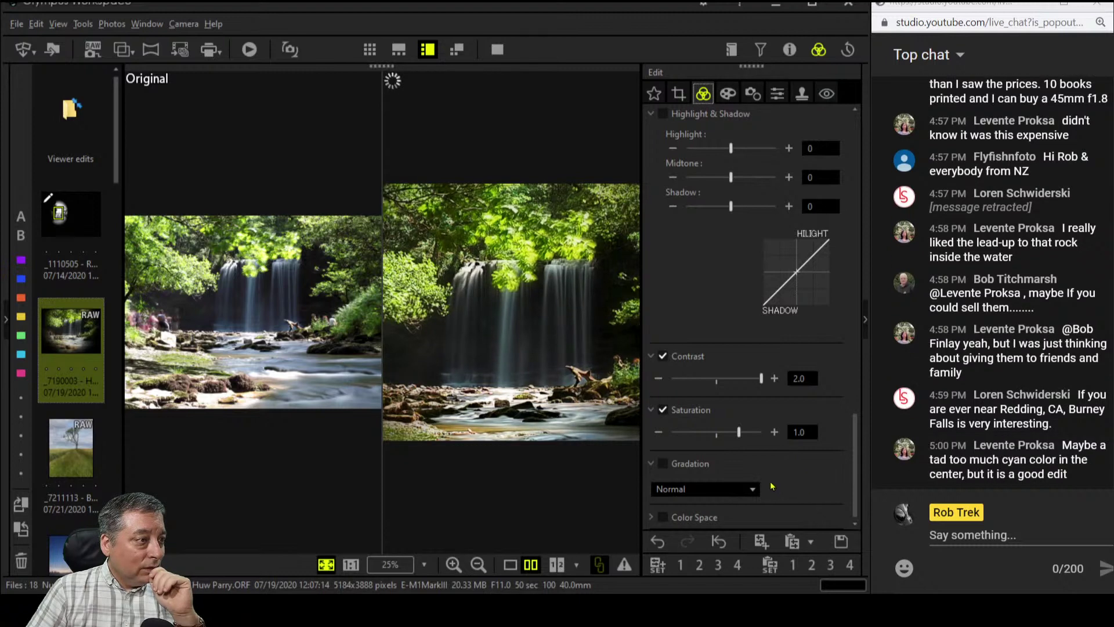
Darken the shadows by pulling the lower point of the RGB tone curve below the diagonal
scroll(733, 344, up, 3)
scroll(731, 344, up, 4)
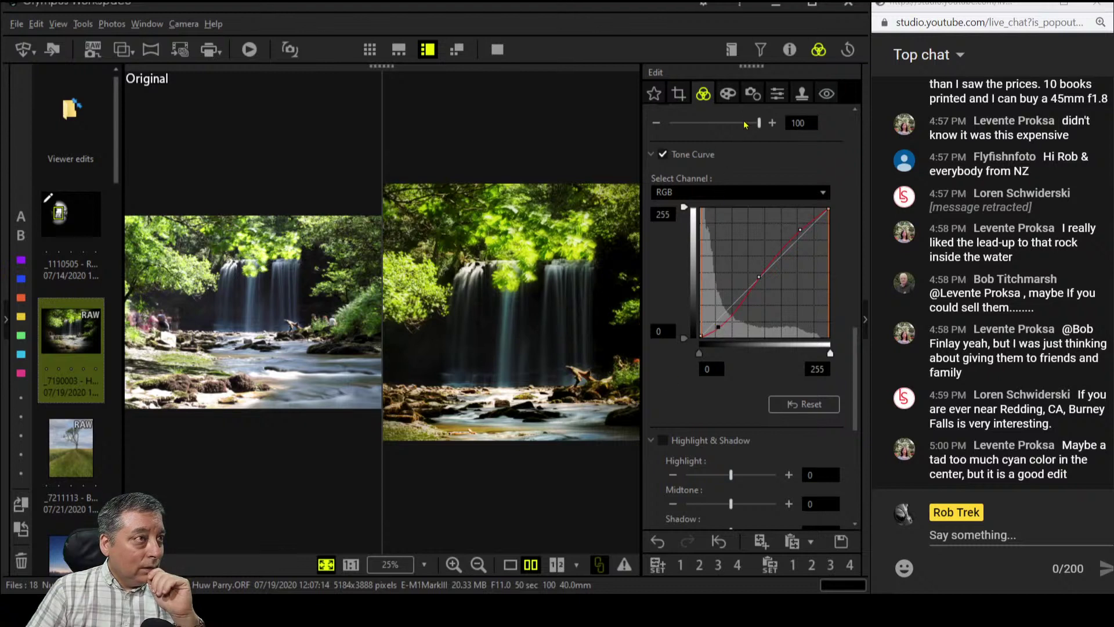
click(728, 93)
click(704, 93)
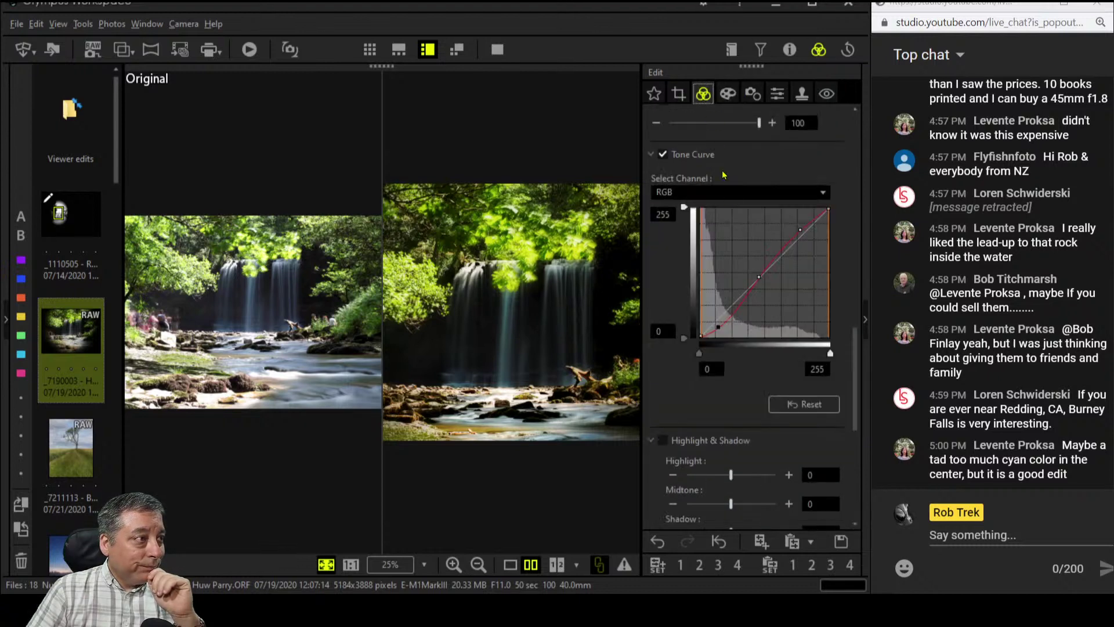
Reduce the Adjust Color saturation of the cyan color 8 to -5
scroll(744, 242, up, 3)
scroll(749, 255, up, 5)
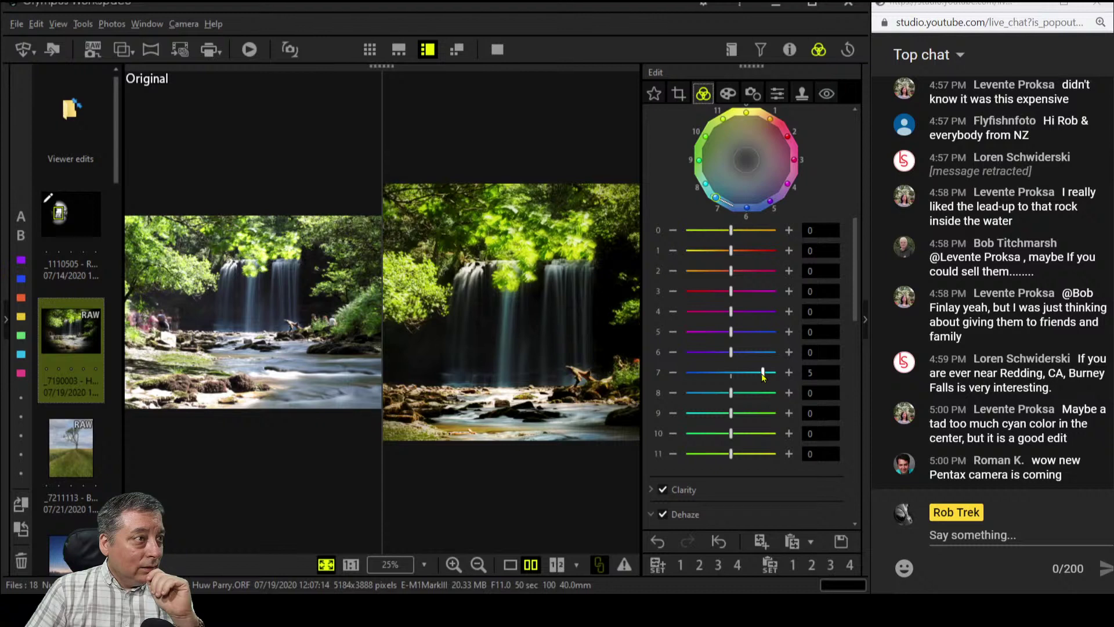
scroll(764, 376, up, 3)
click(698, 156)
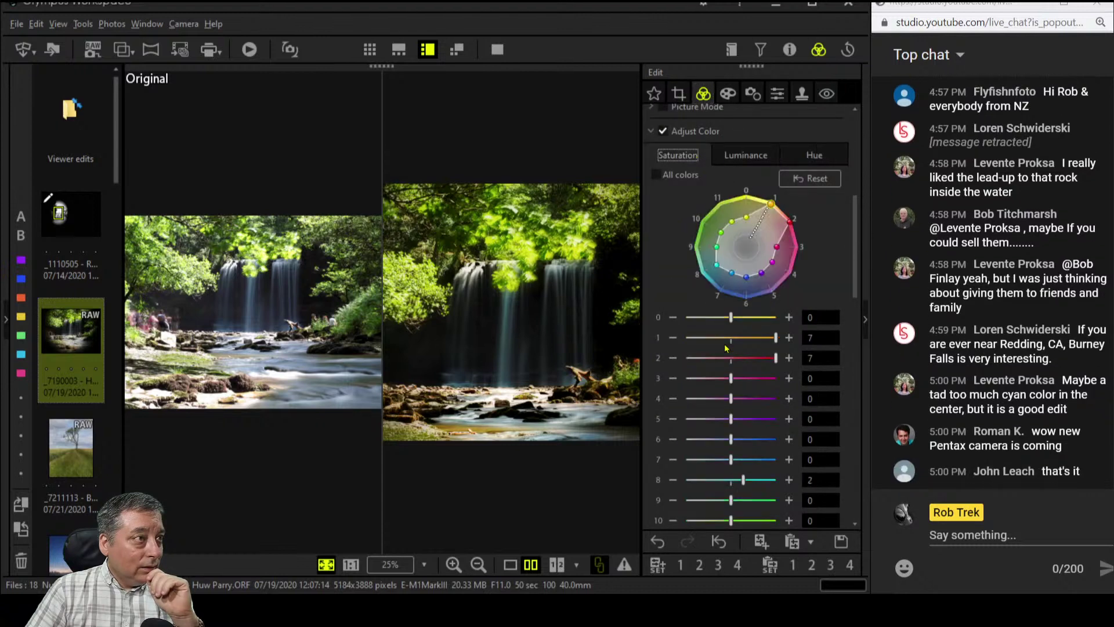
scroll(738, 380, down, 2)
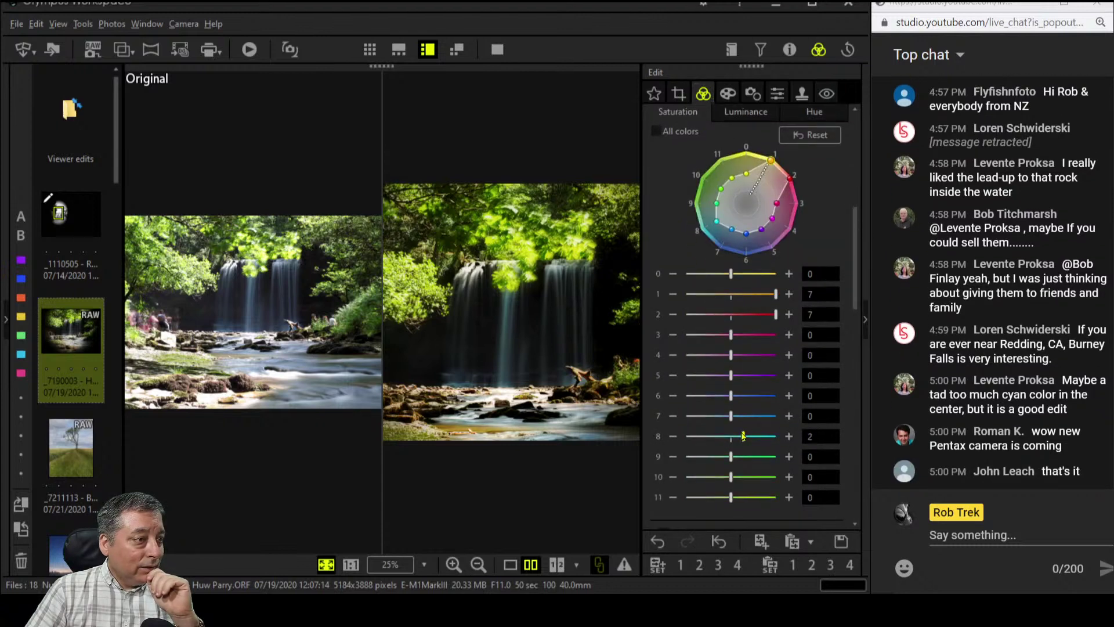
drag(743, 436, 691, 436)
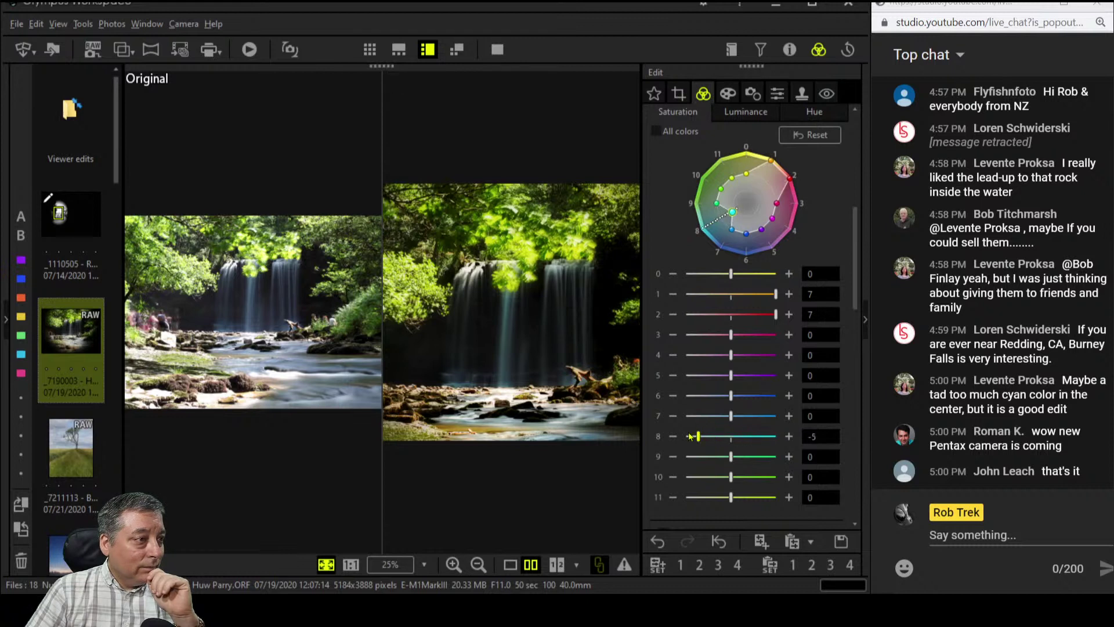
Check the color luminance settings, and view only the edited waterfall photo at full screen
click(734, 112)
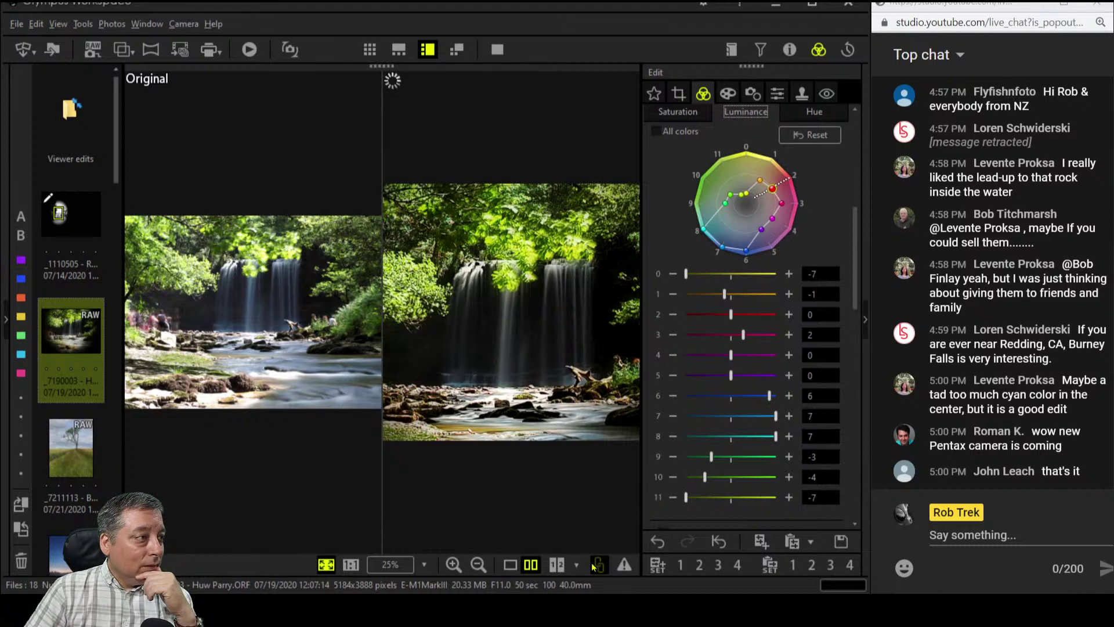
click(518, 569)
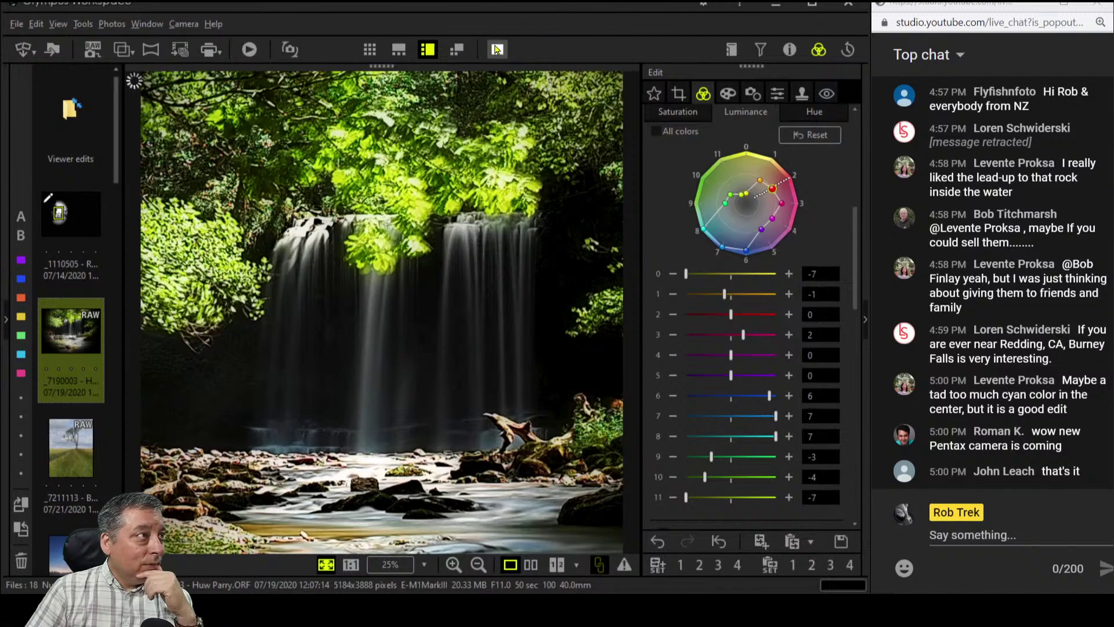
click(497, 49)
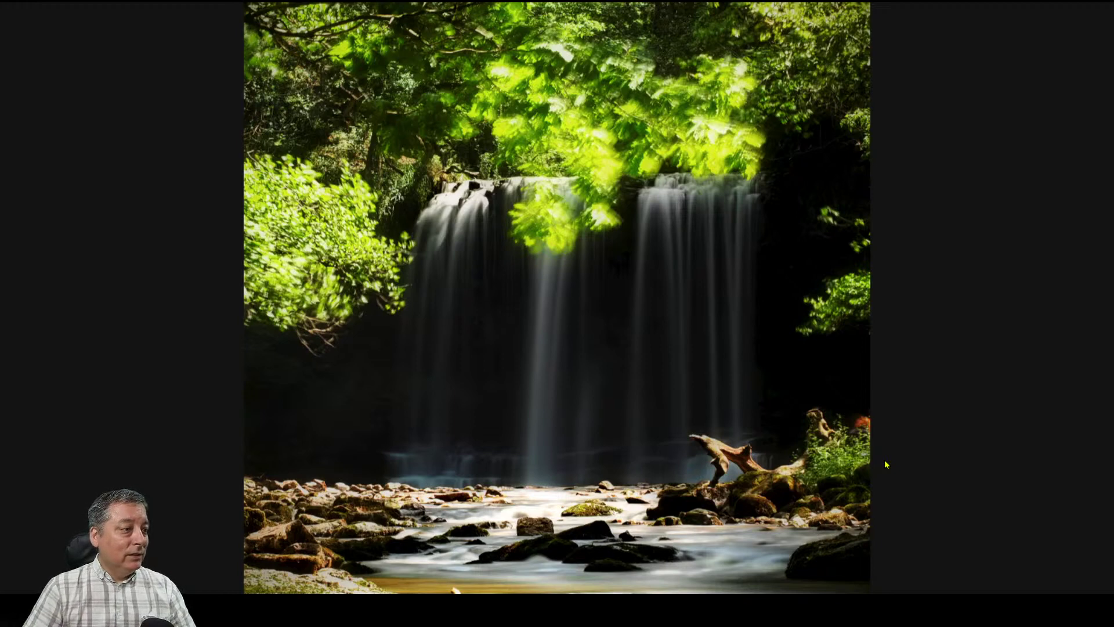
Leave the full-screen view, open the RAW photo of the lone tree, and check its histogram and shooting details
key(Escape)
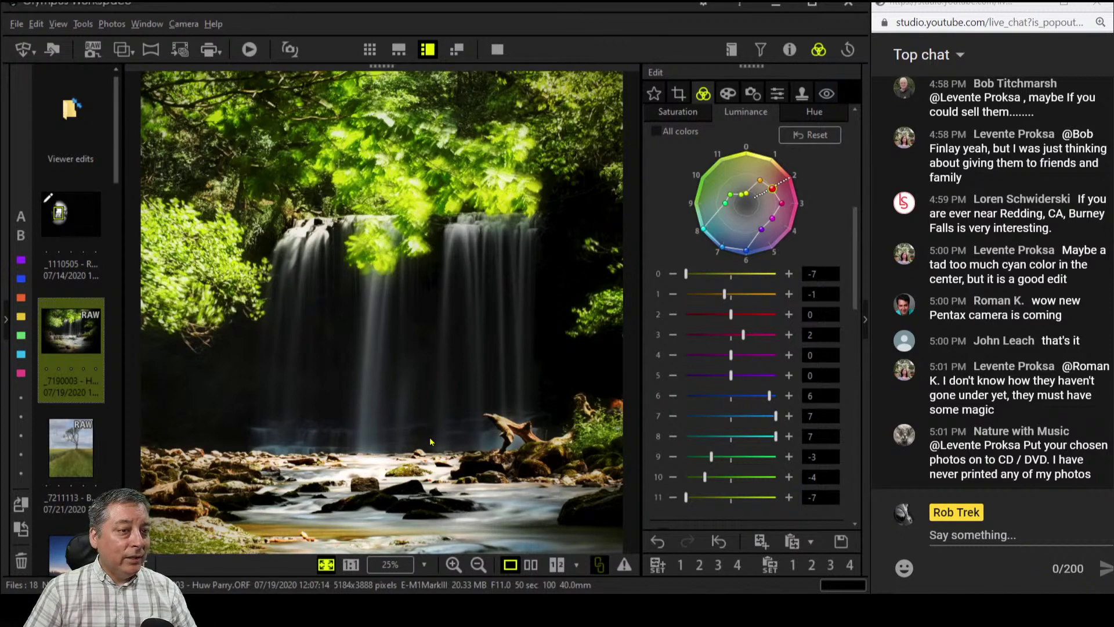
click(74, 444)
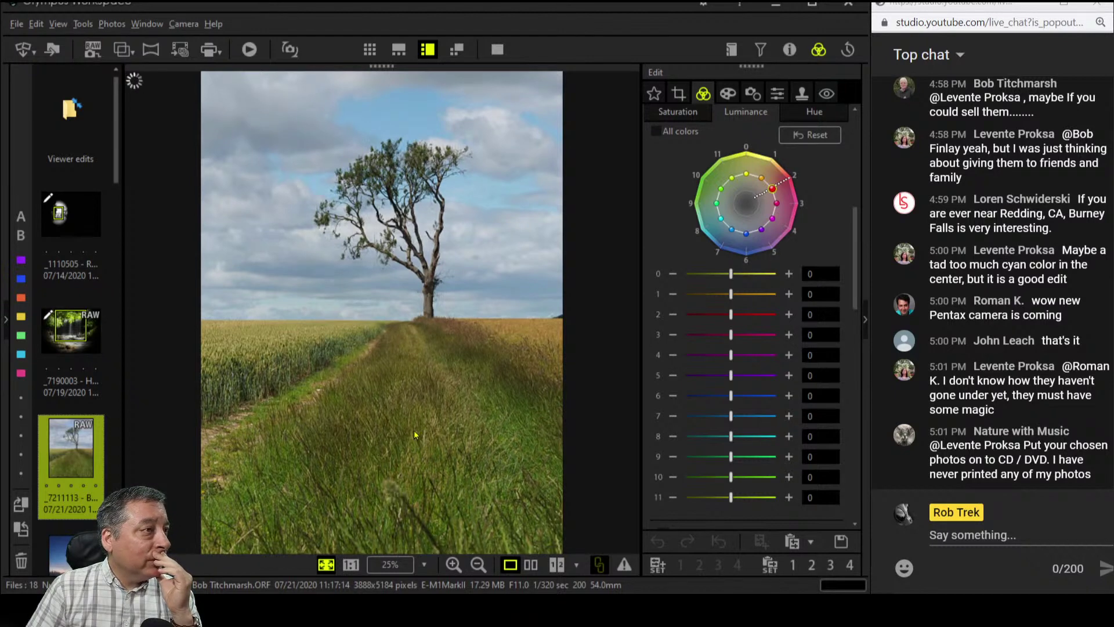
click(790, 50)
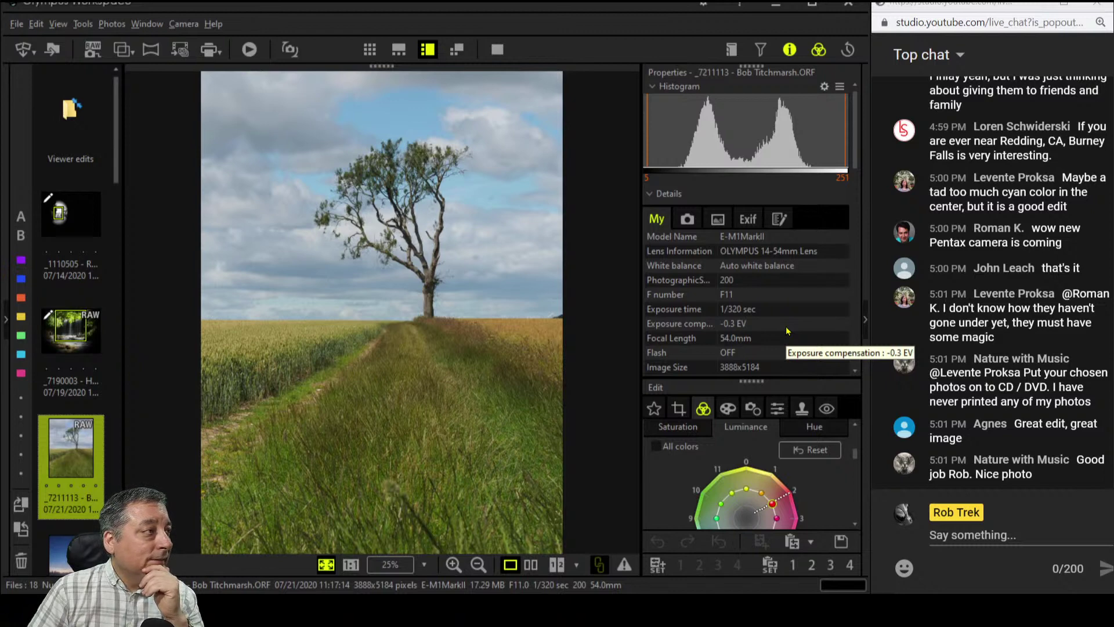
scroll(786, 328, down, 2)
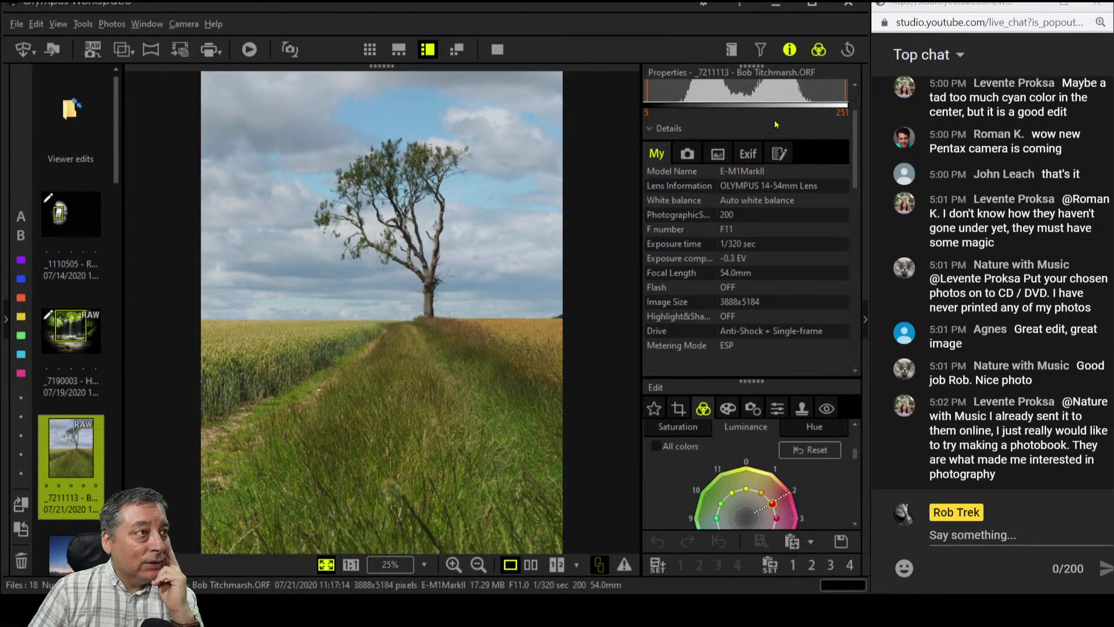
click(789, 49)
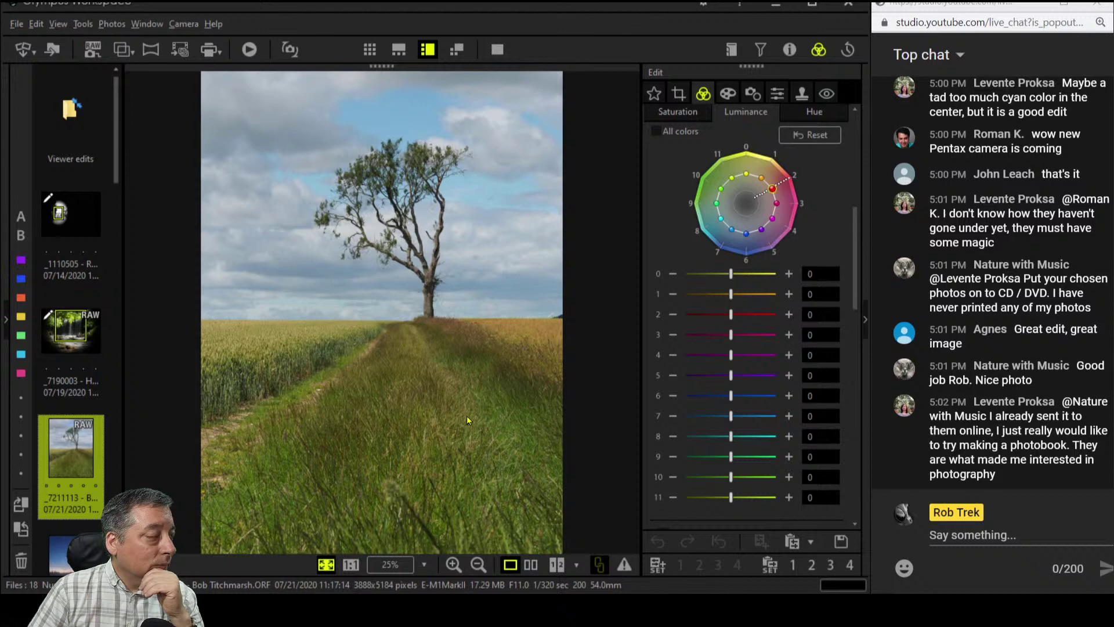
Inspect the tree's branches and trunk at actual size, and view the whole photo at full screen
click(436, 331)
drag(399, 222, 496, 493)
drag(493, 313, 491, 418)
drag(490, 313, 495, 377)
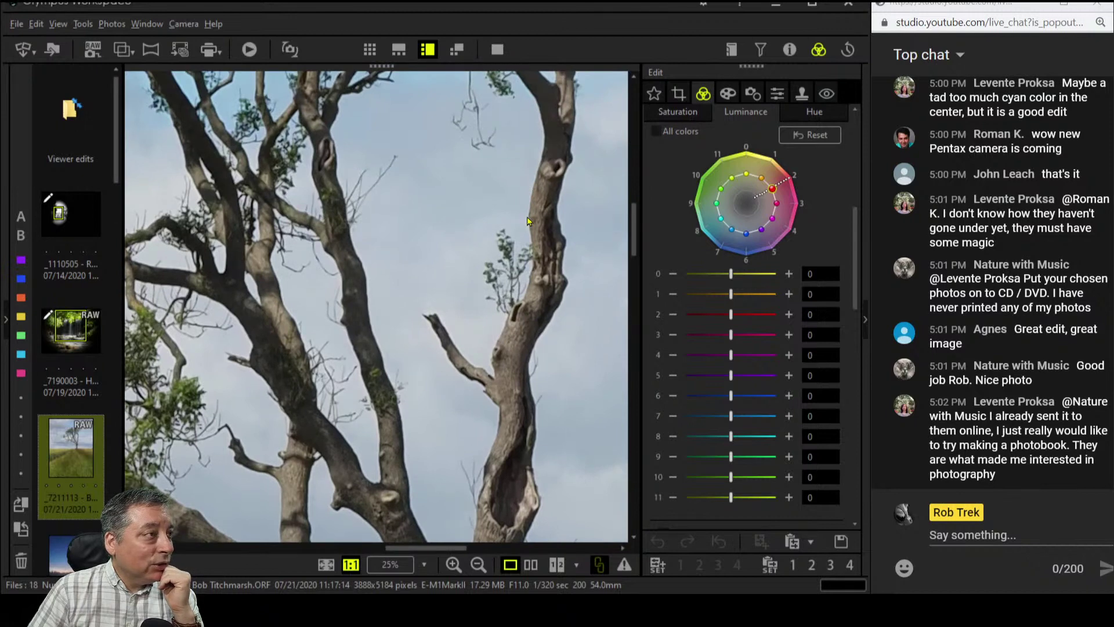
click(502, 60)
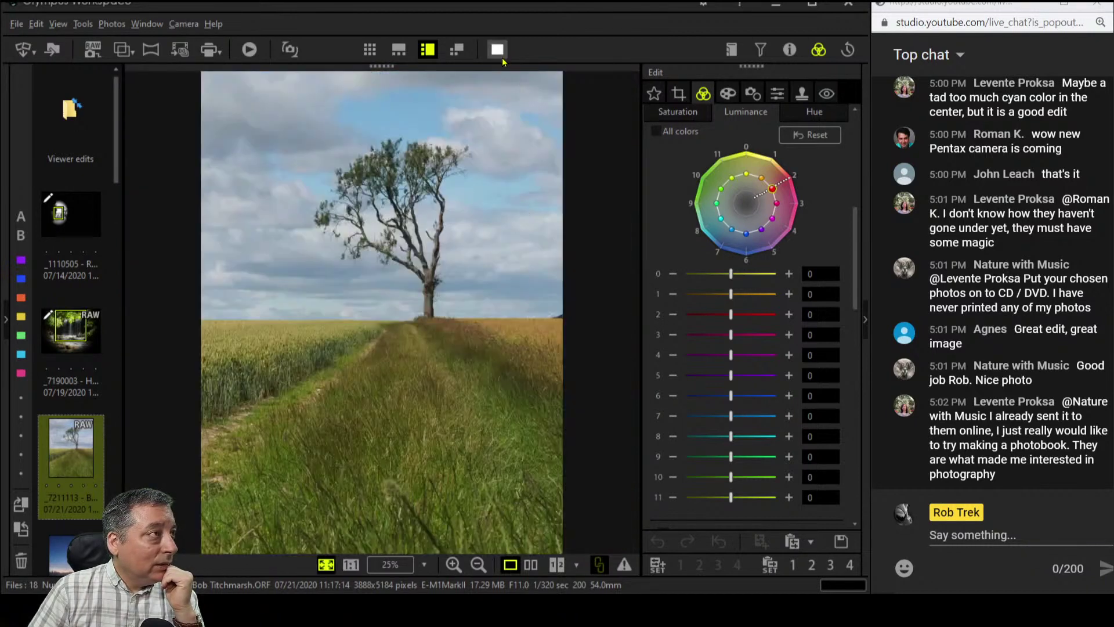
click(502, 57)
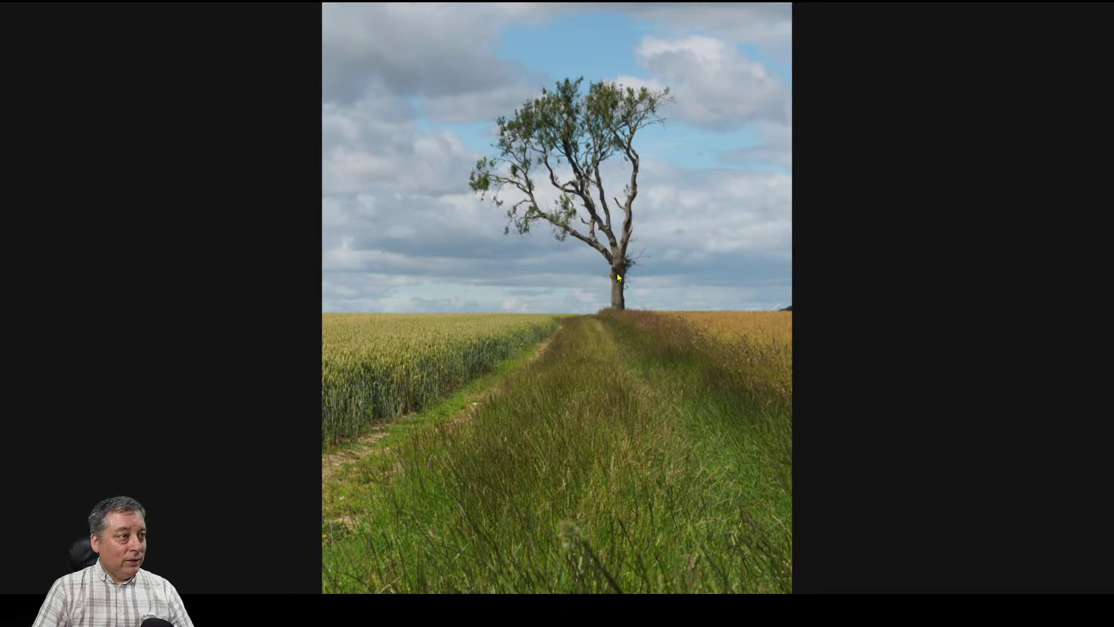
key(Escape)
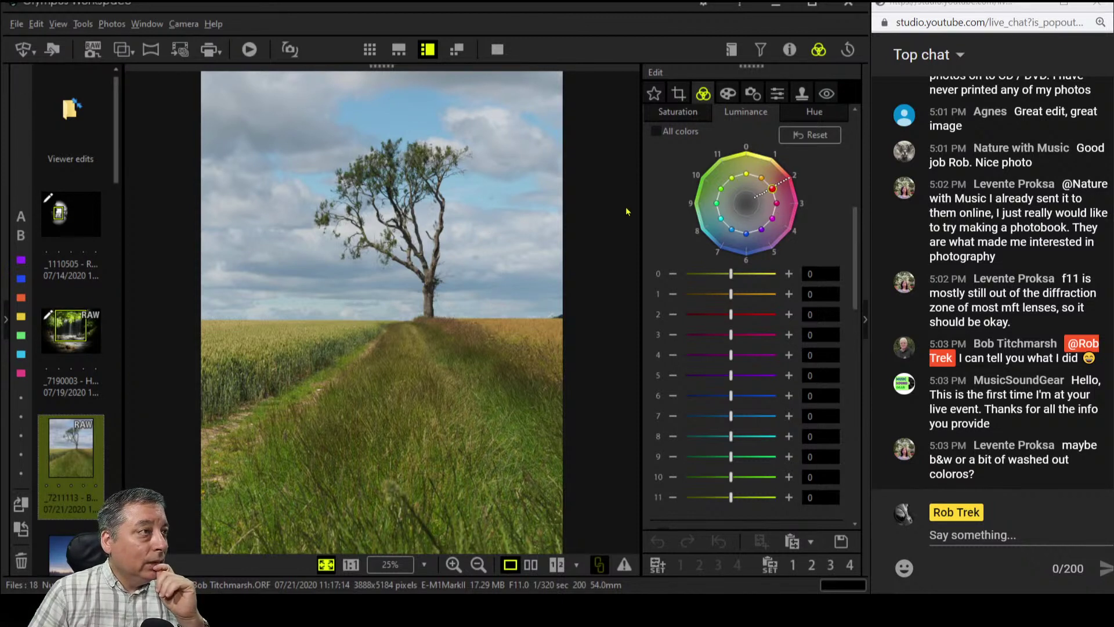
Collapse the Adjust Color and Tone Curve settings, and convert the tree photo to black and white with the Monotone picture mode
scroll(660, 217, up, 2)
scroll(660, 216, up, 1)
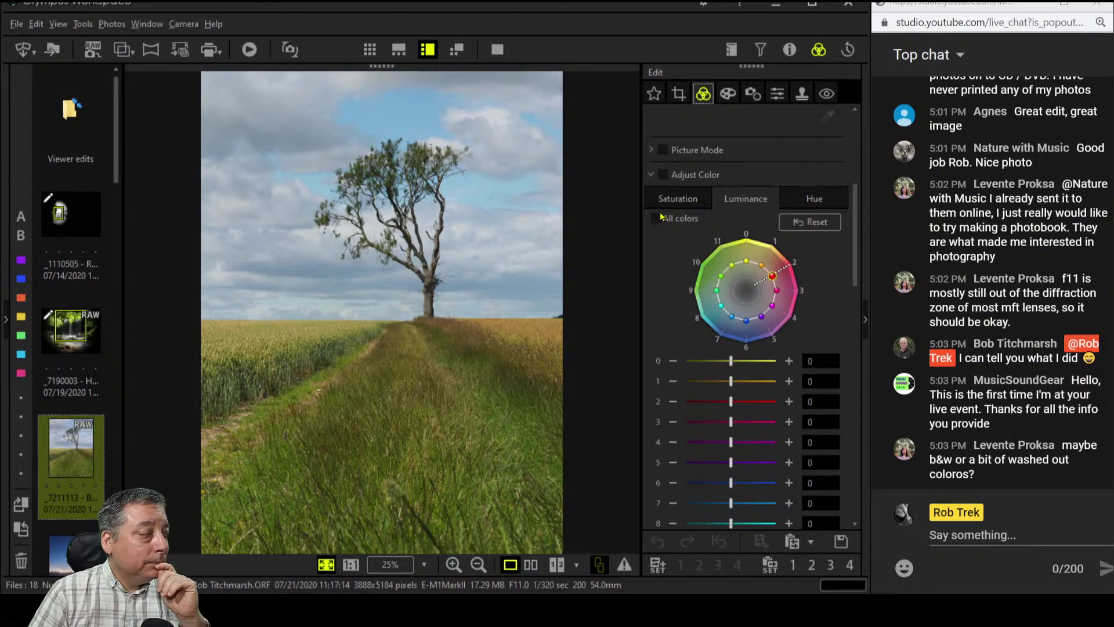
click(651, 174)
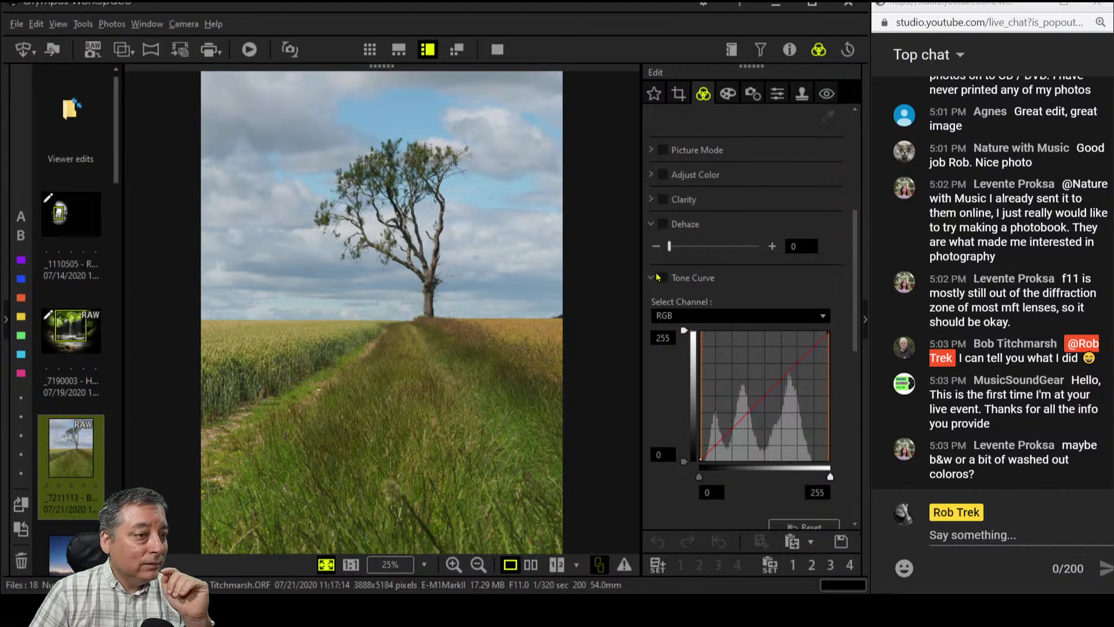
click(656, 277)
scroll(653, 255, up, 3)
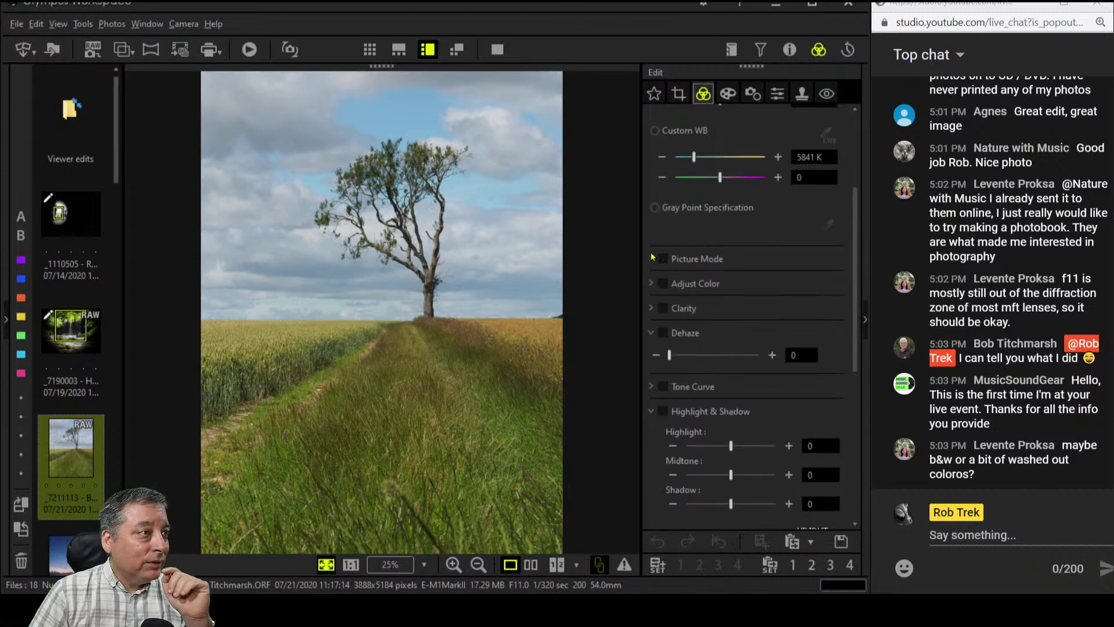
click(653, 260)
click(697, 281)
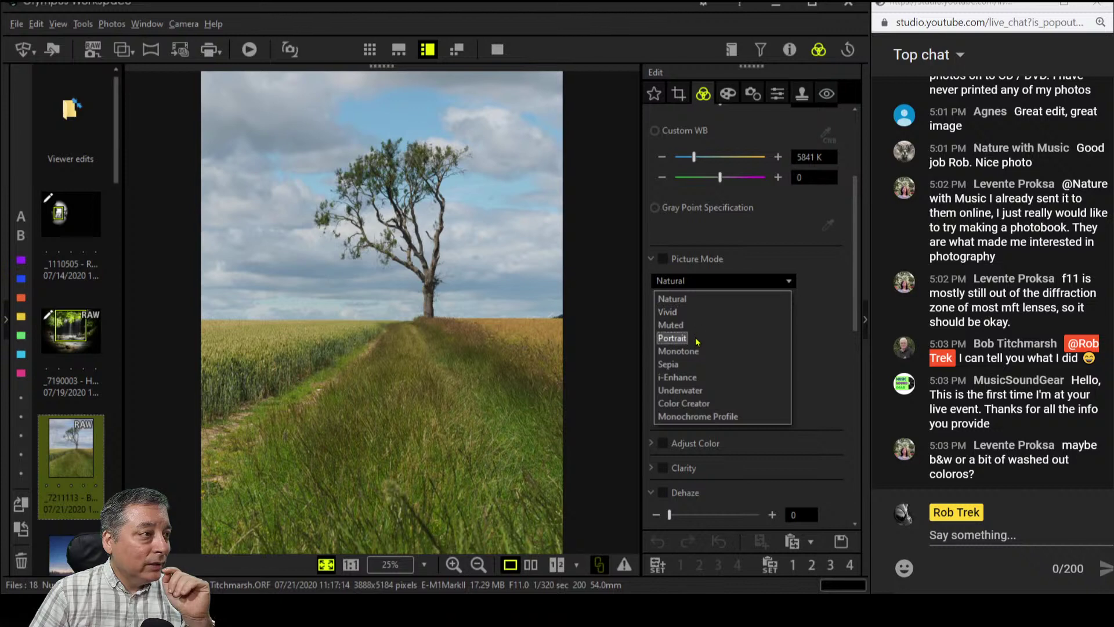
click(678, 351)
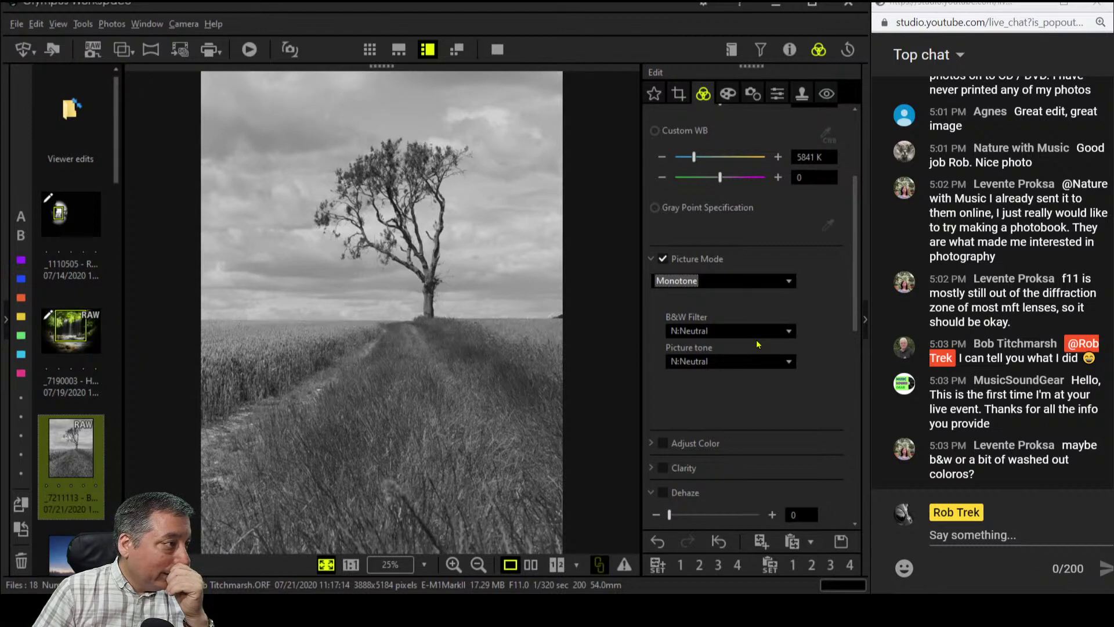
Compare the Natural picture mode with Monotone, keep Monotone, and apply the R:Red B&W filter
click(734, 284)
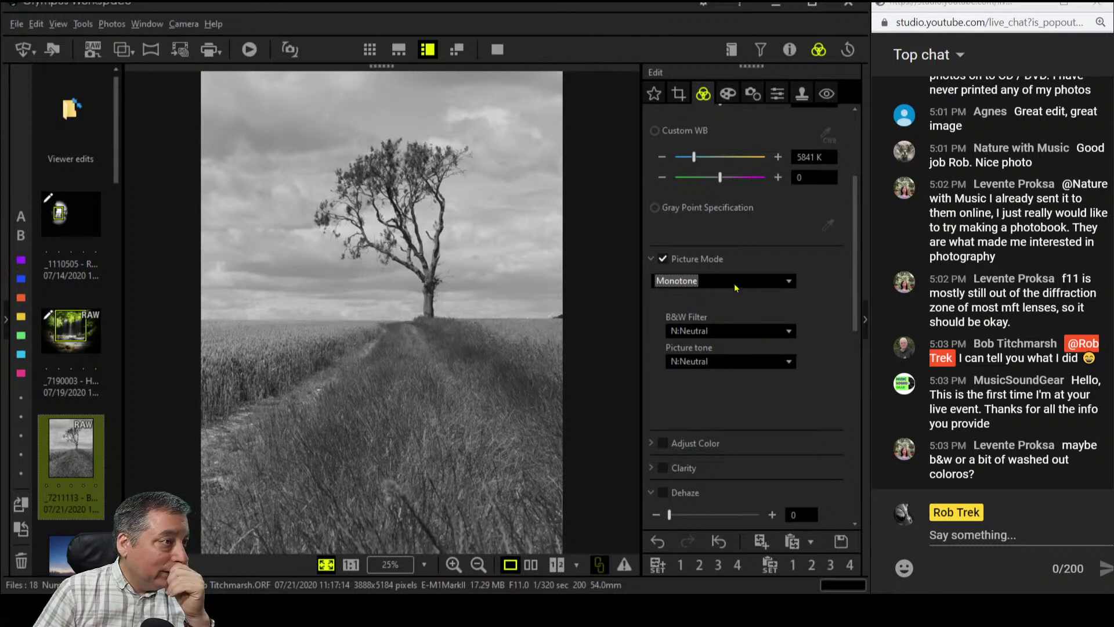
click(729, 299)
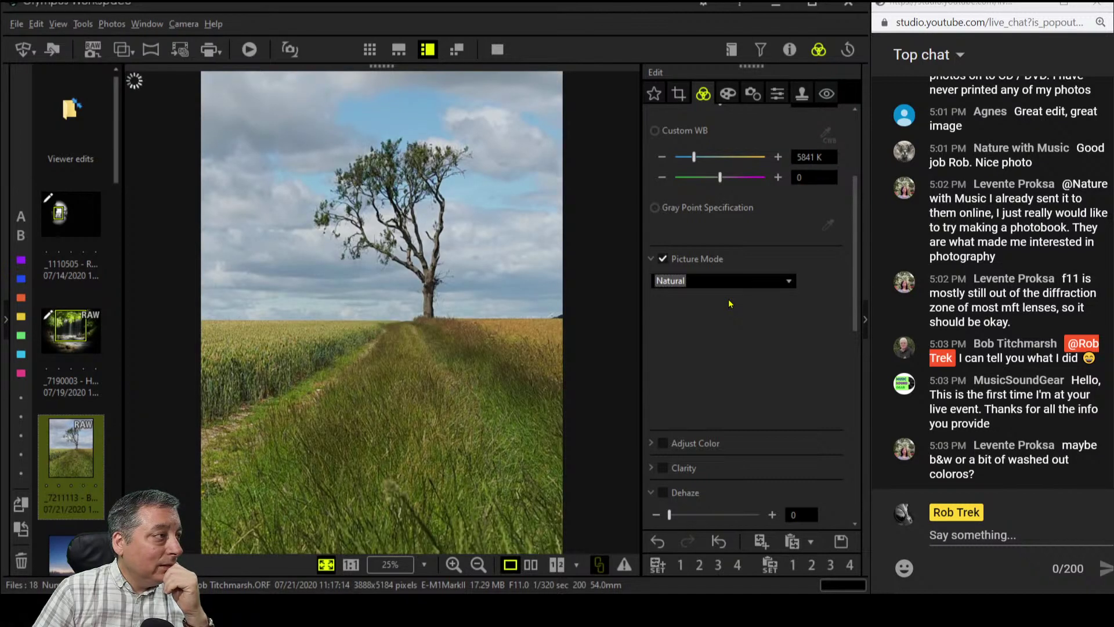
click(730, 283)
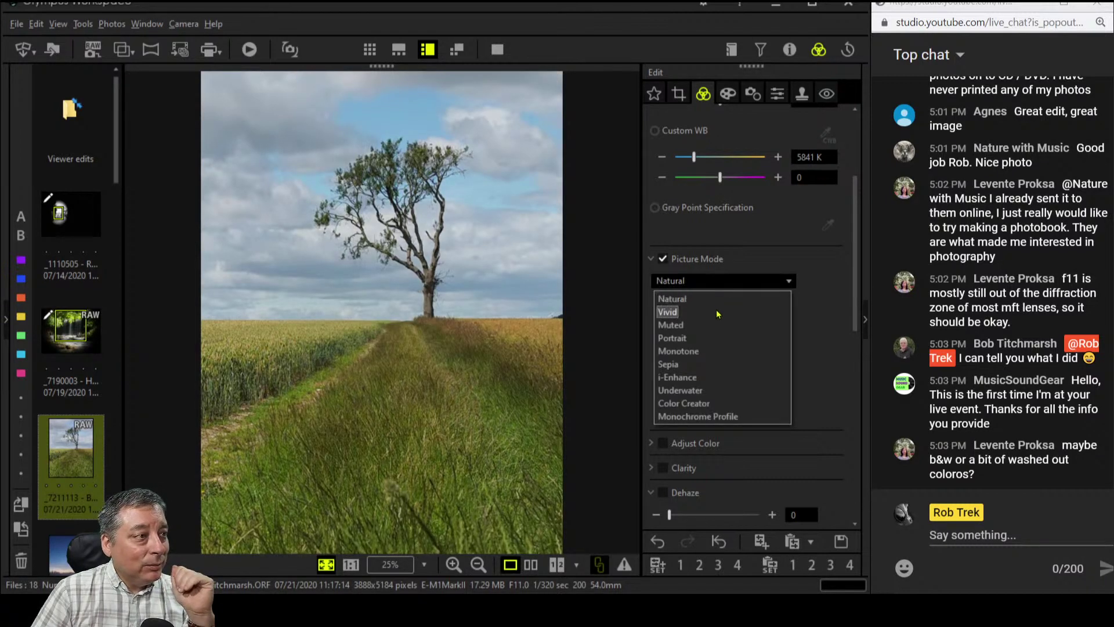
click(718, 351)
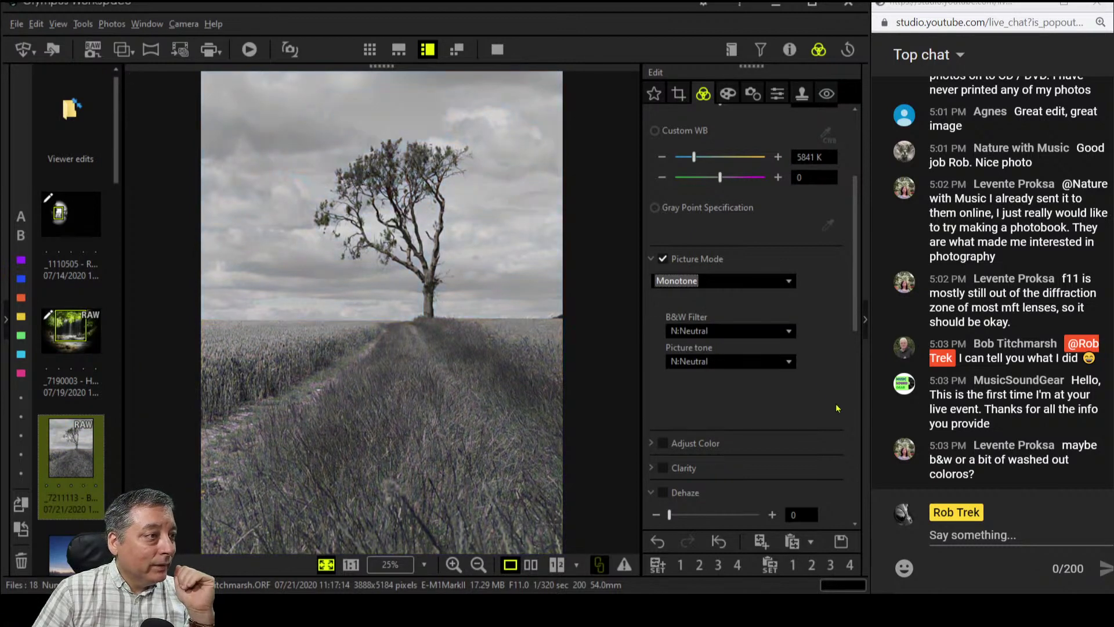
click(737, 335)
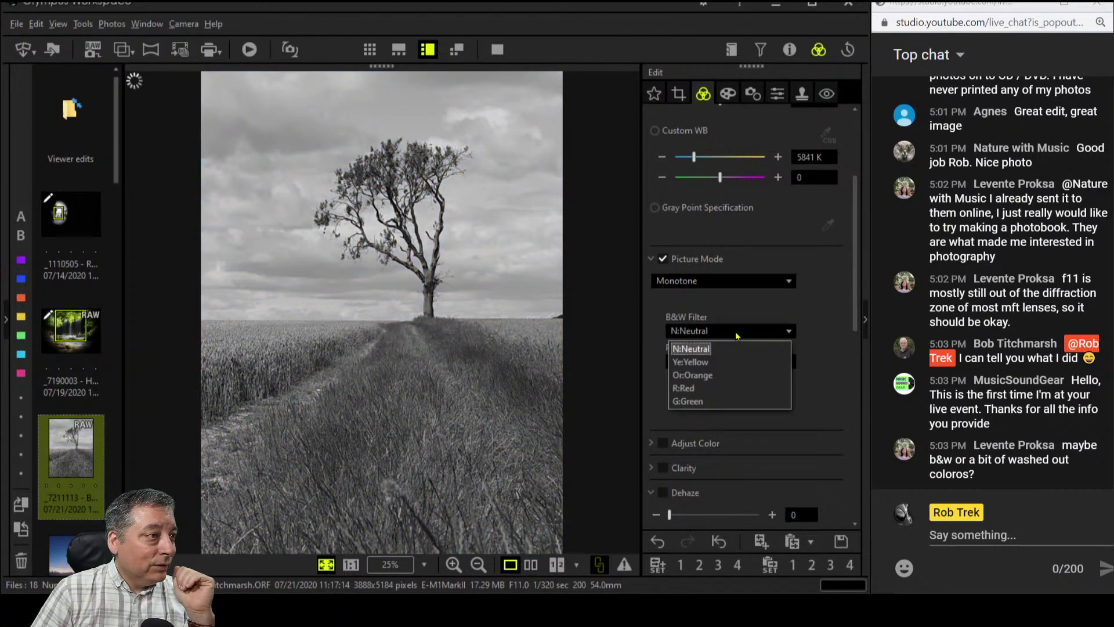
click(720, 398)
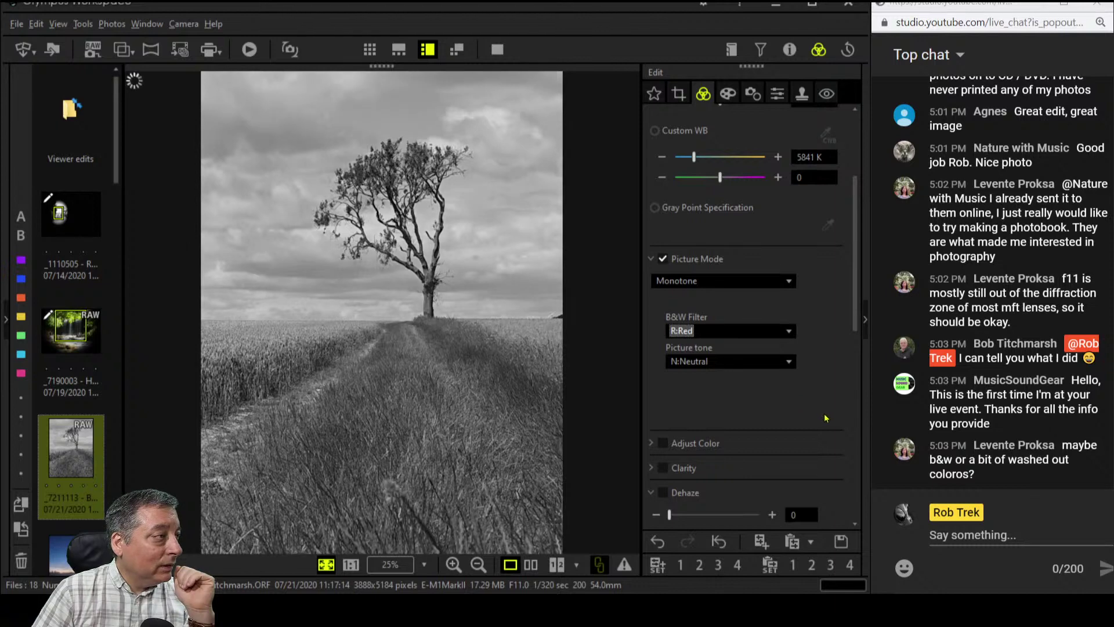
Bring out the clouds and texture by setting Dehaze to 76 and Clarity to 17
scroll(823, 408, down, 4)
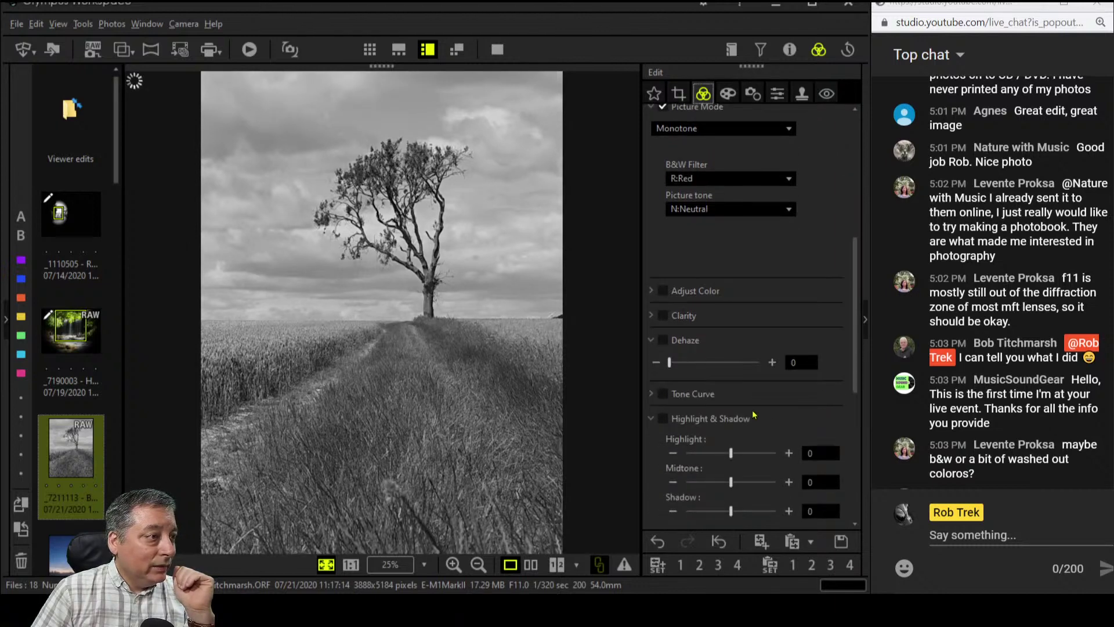
drag(673, 364, 757, 368)
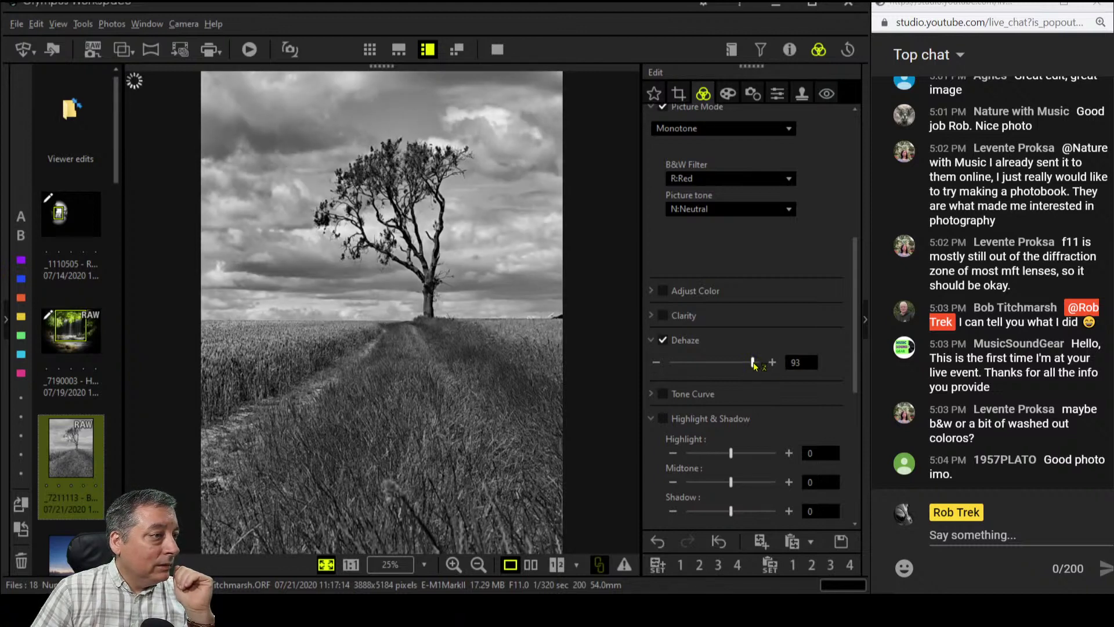
drag(755, 371, 739, 365)
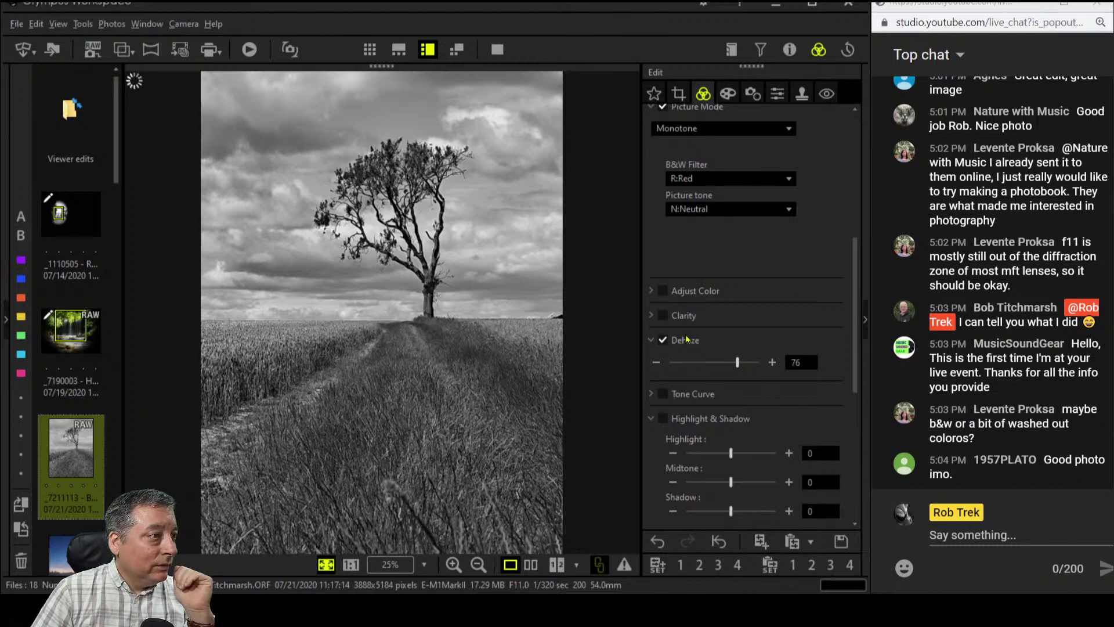
click(652, 318)
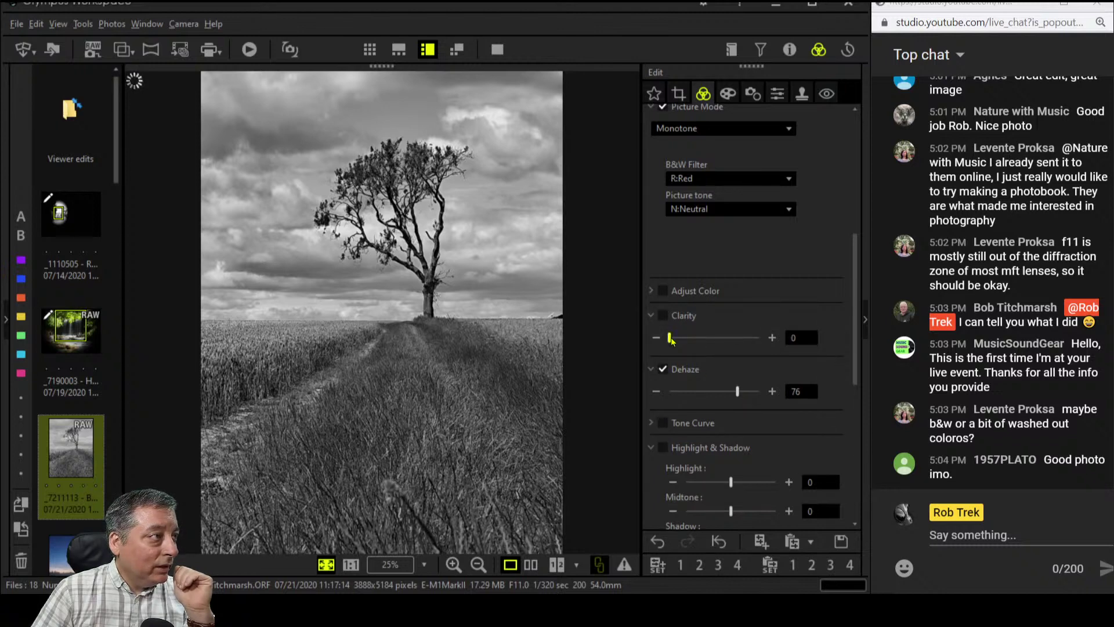
drag(671, 338, 685, 338)
Set the photo's Sharpness to 2.0 and turn its Noise Filter OFF
click(776, 93)
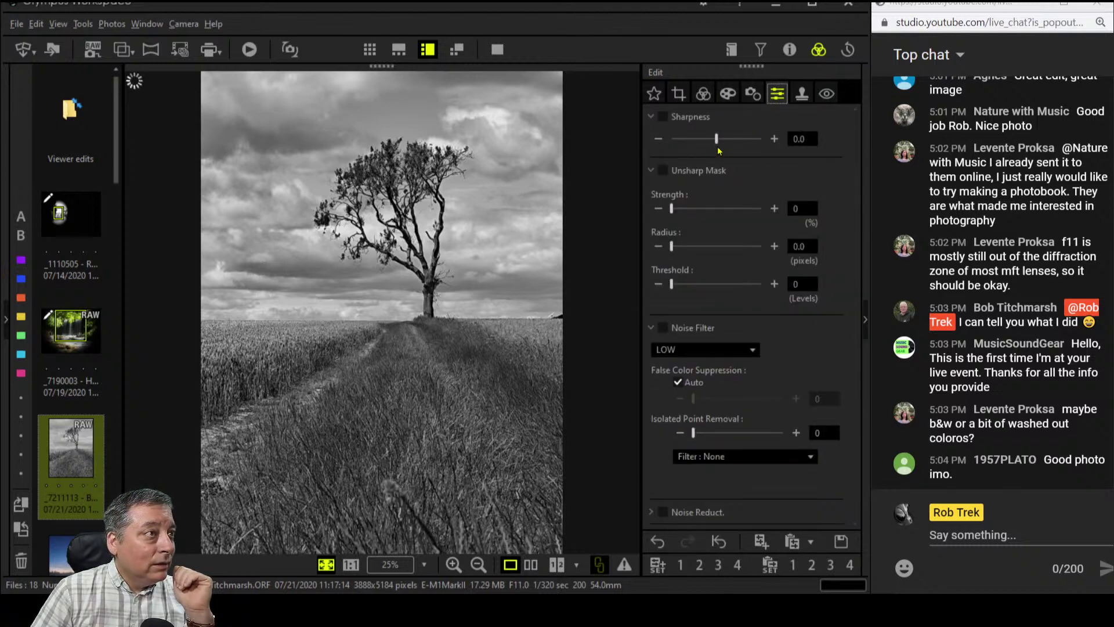
drag(717, 139, 778, 142)
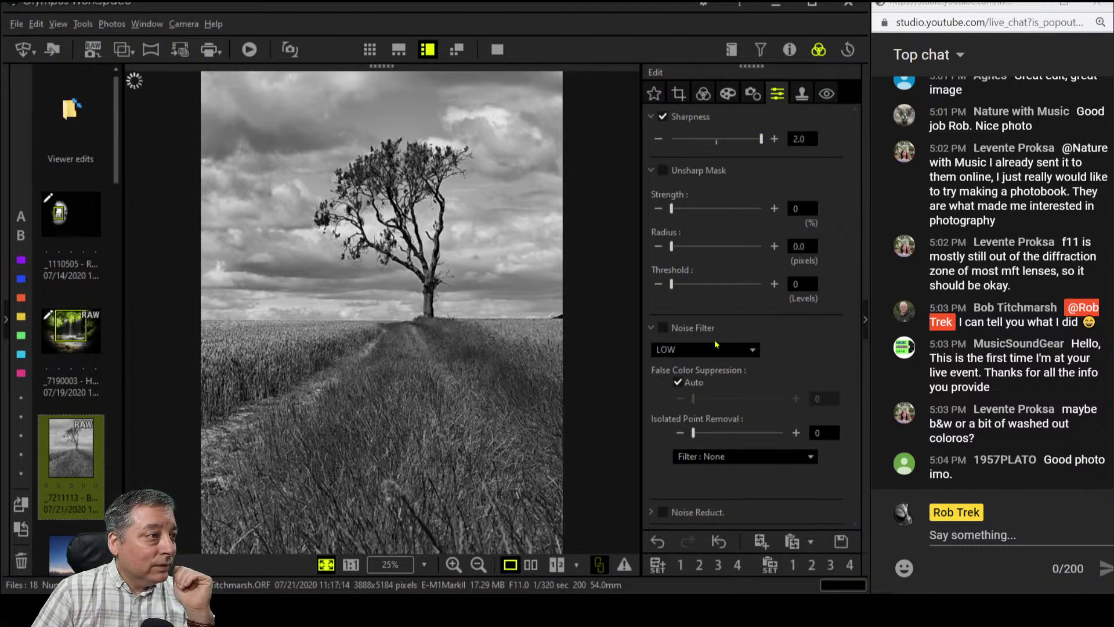
click(731, 351)
click(720, 366)
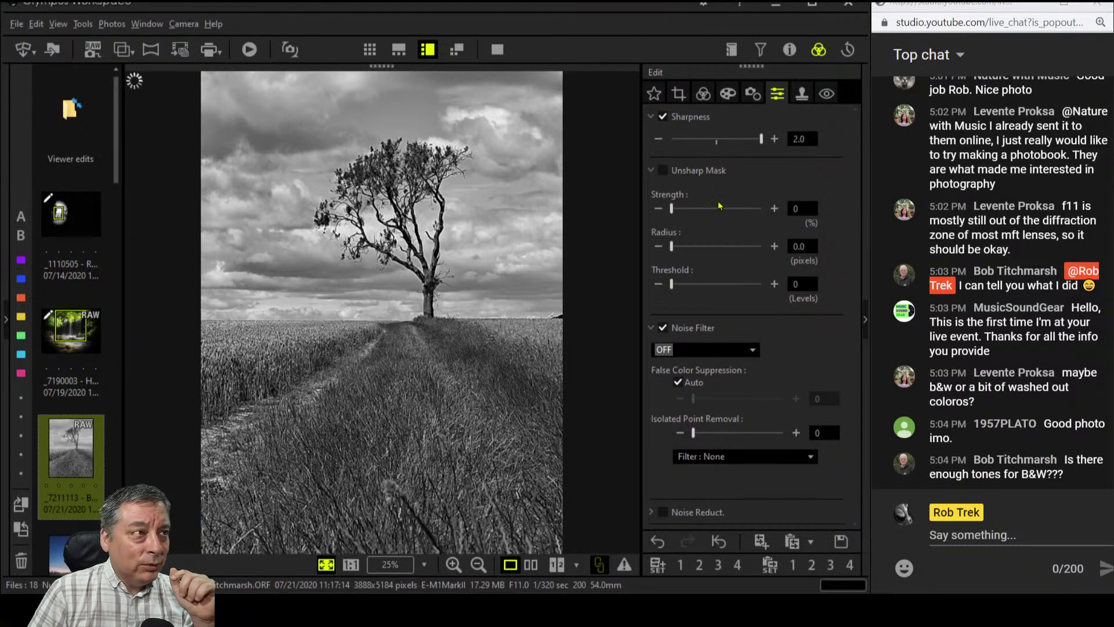
Return to the tone and color adjustments, and inspect the tree trunk and grass at actual size
click(701, 95)
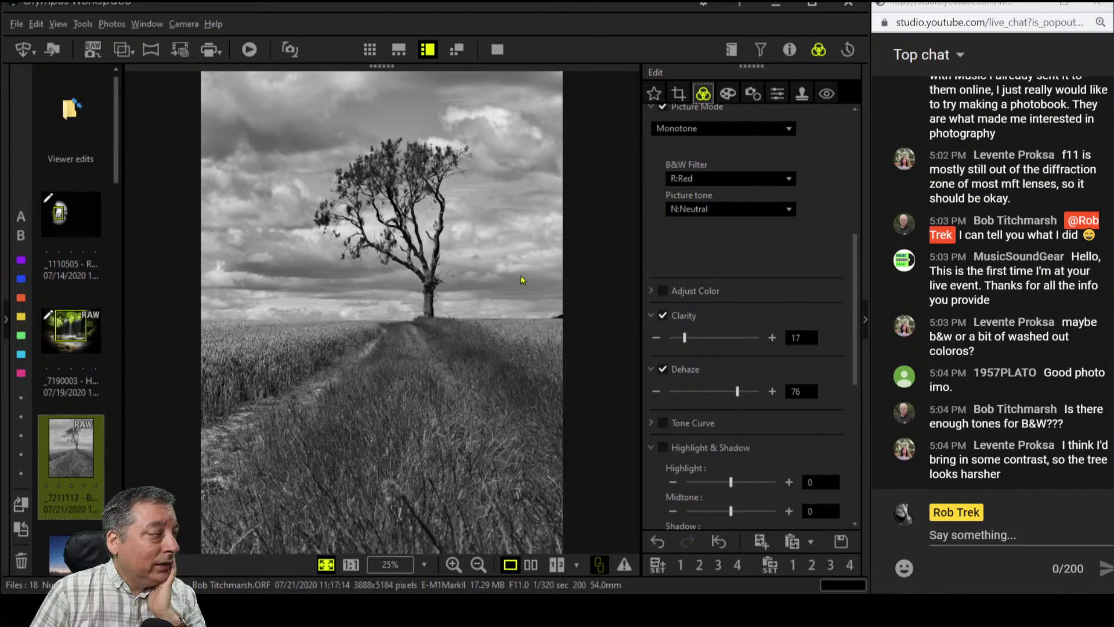
click(431, 296)
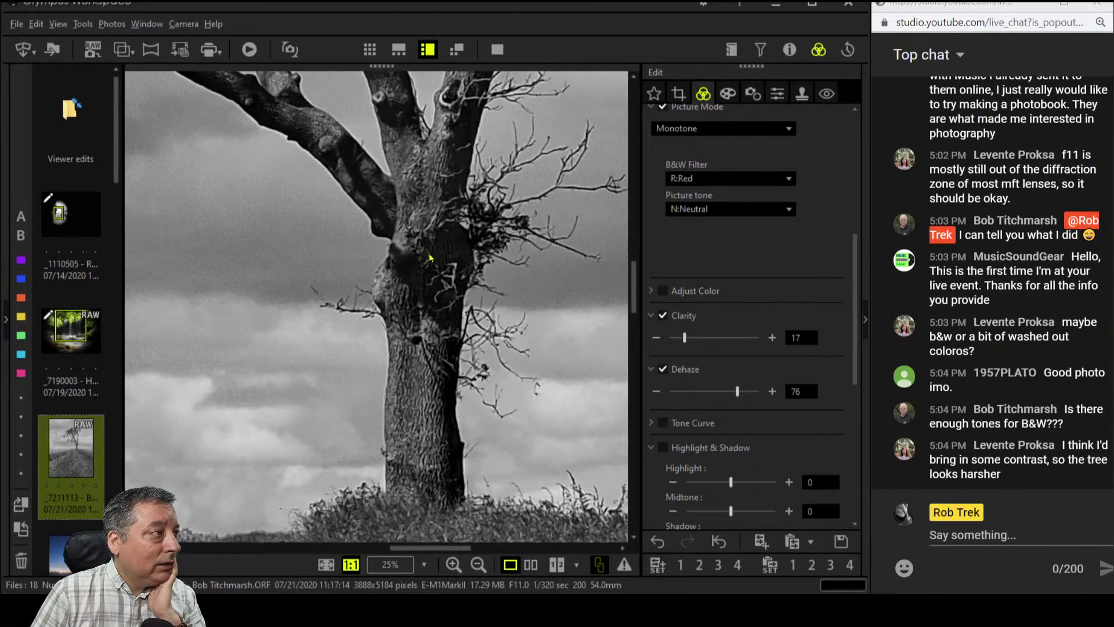
scroll(440, 365, down, 8)
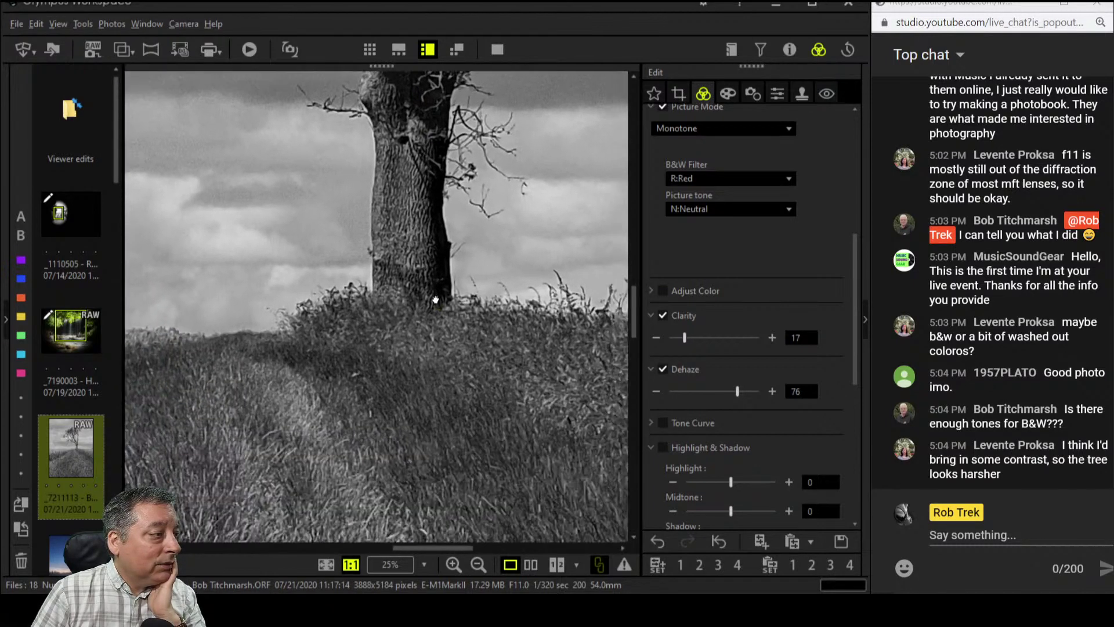
click(541, 326)
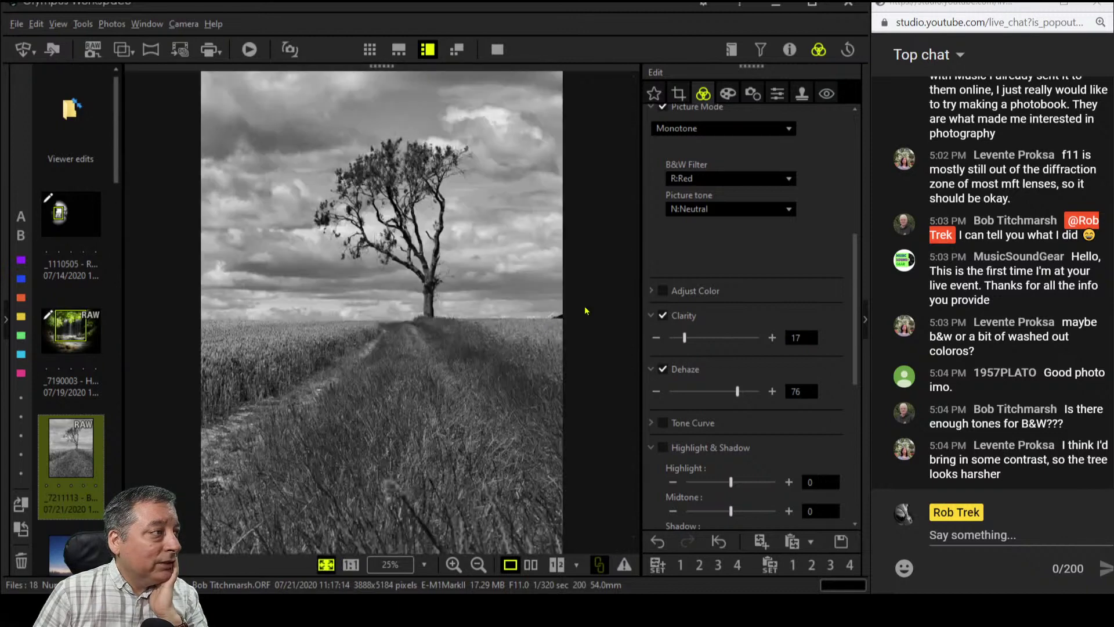
Shape an S-curve on the RGB tone curve, pulling the shadows down and raising the upper midtones for stronger contrast
scroll(724, 265, down, 5)
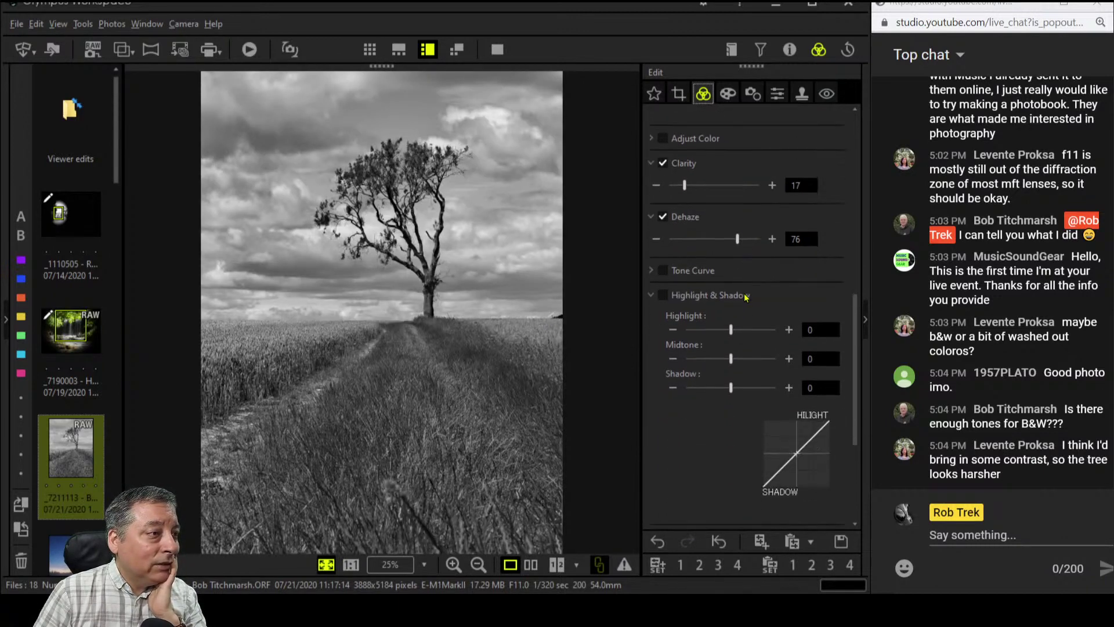
click(650, 165)
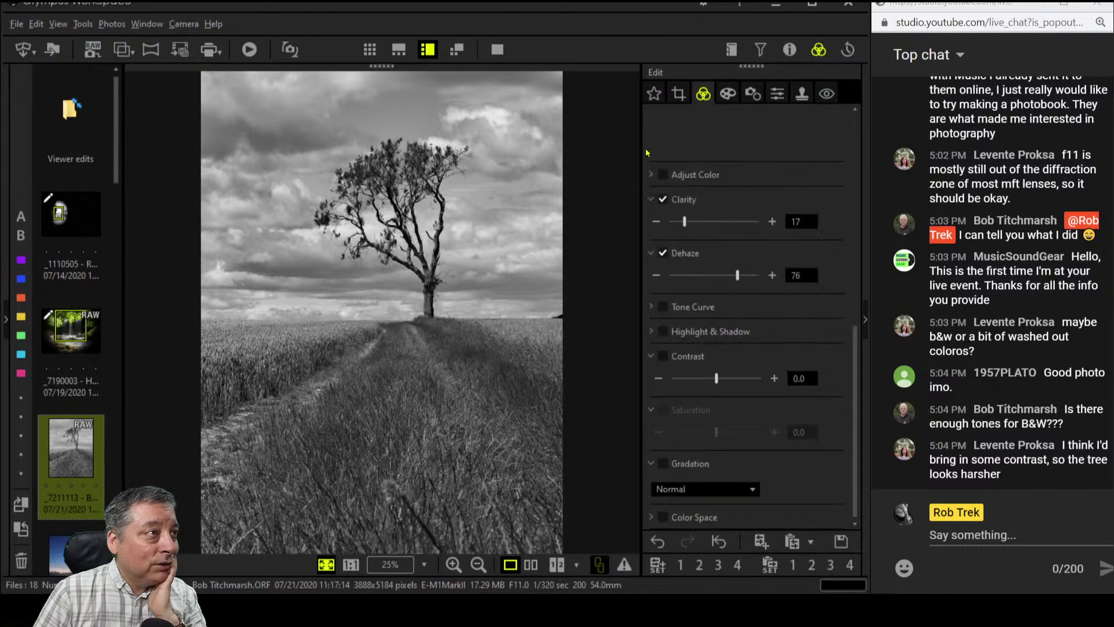
scroll(650, 232, up, 1)
scroll(651, 241, up, 2)
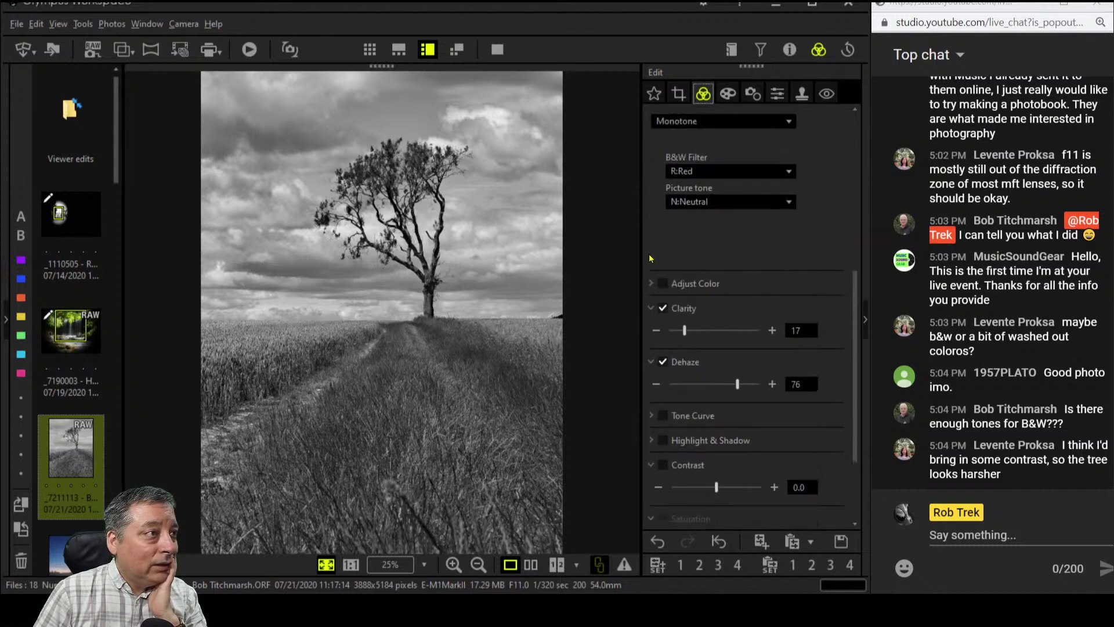
scroll(653, 262, down, 3)
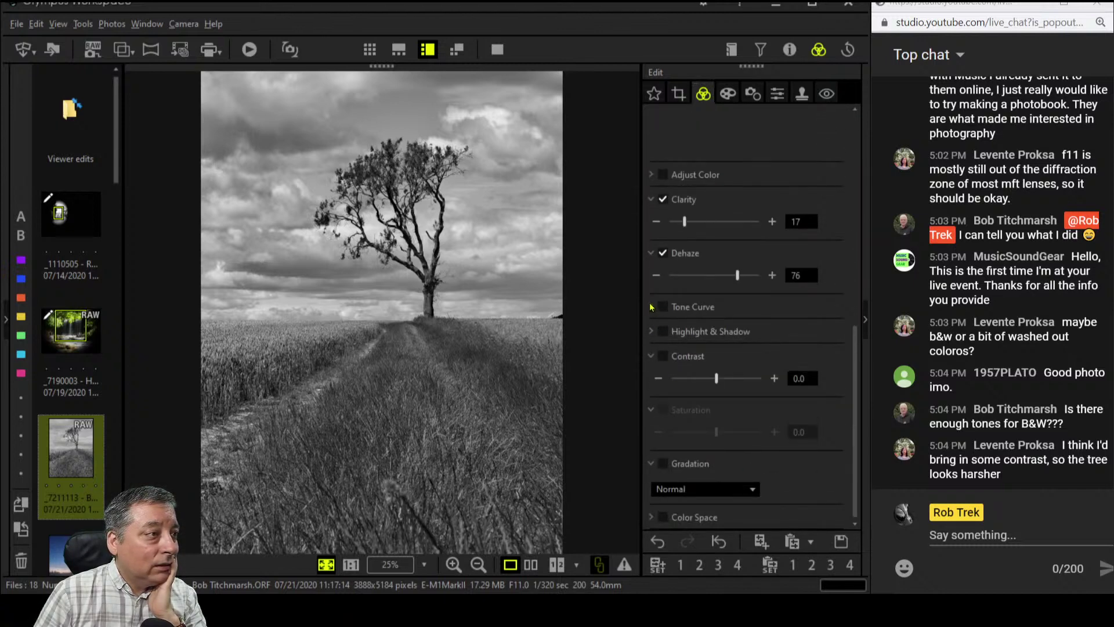
click(653, 307)
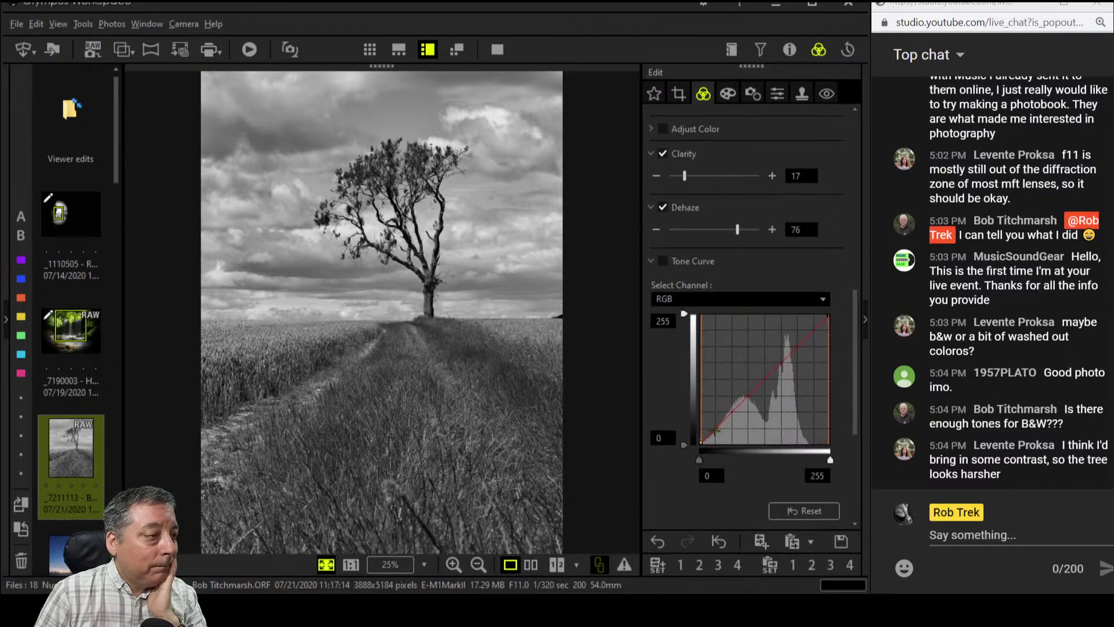
drag(723, 423, 718, 433)
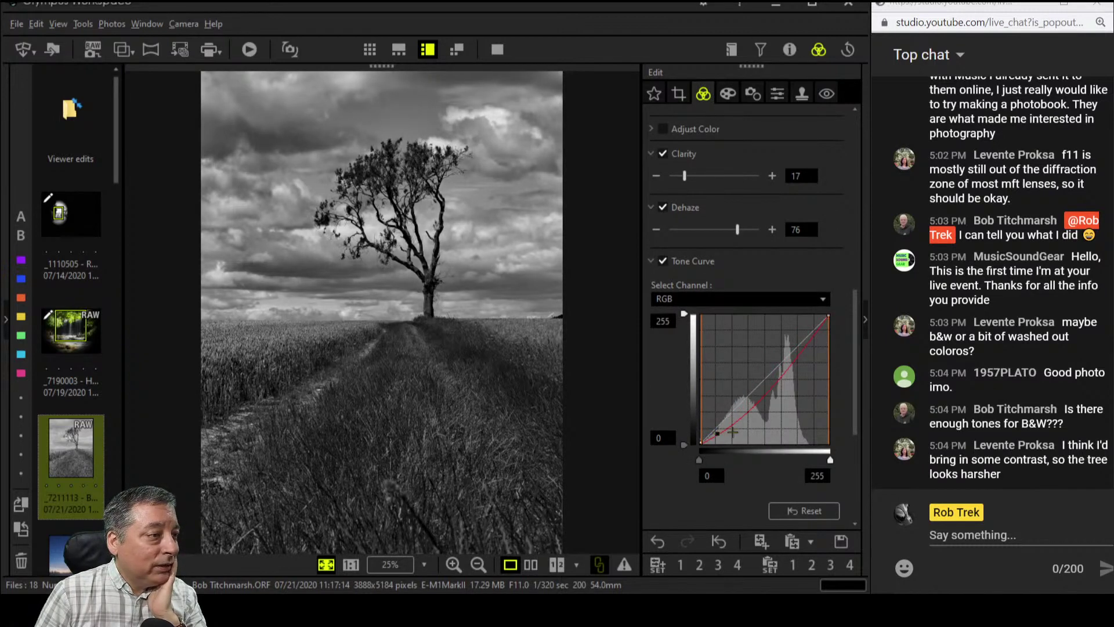
mouse_move(771, 385)
mouse_down()
mouse_move(770, 397)
mouse_move(775, 366)
mouse_up()
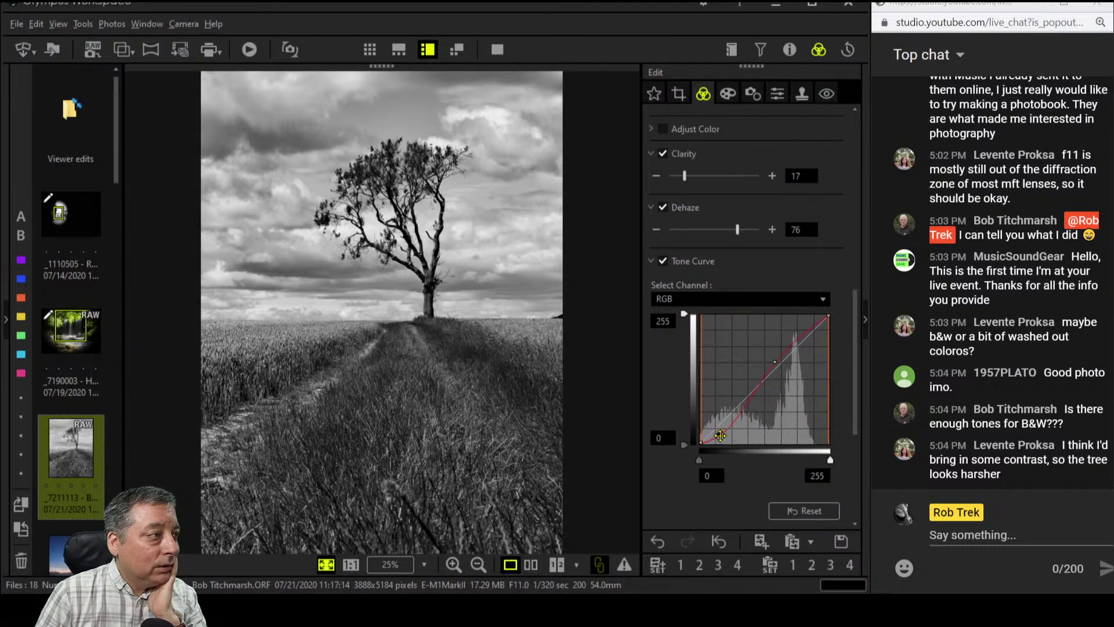
drag(720, 435, 722, 437)
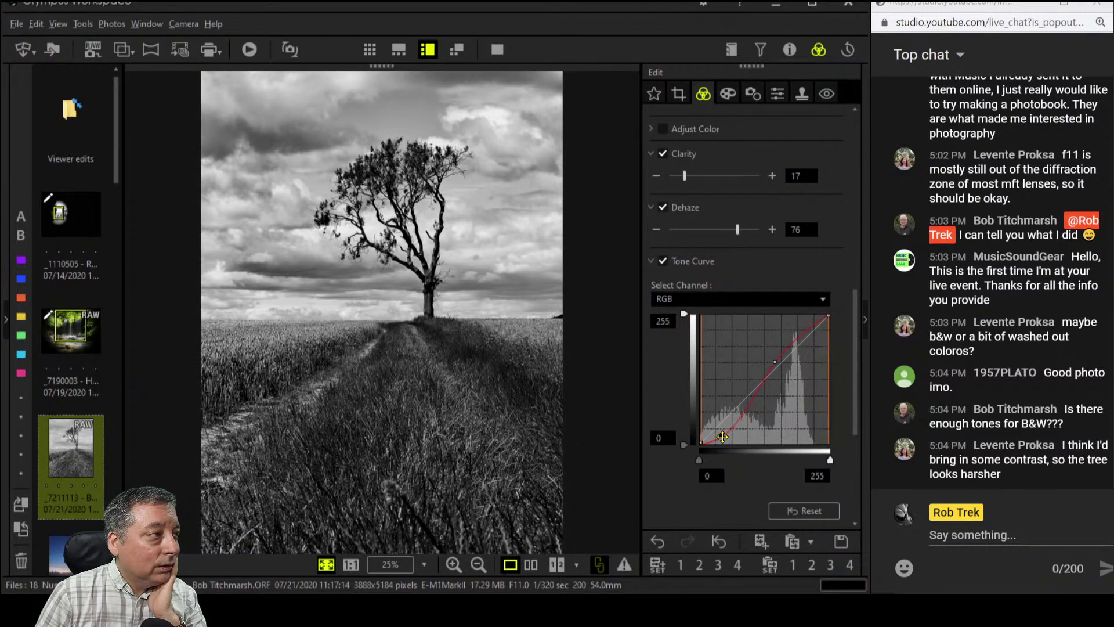
drag(775, 362, 776, 358)
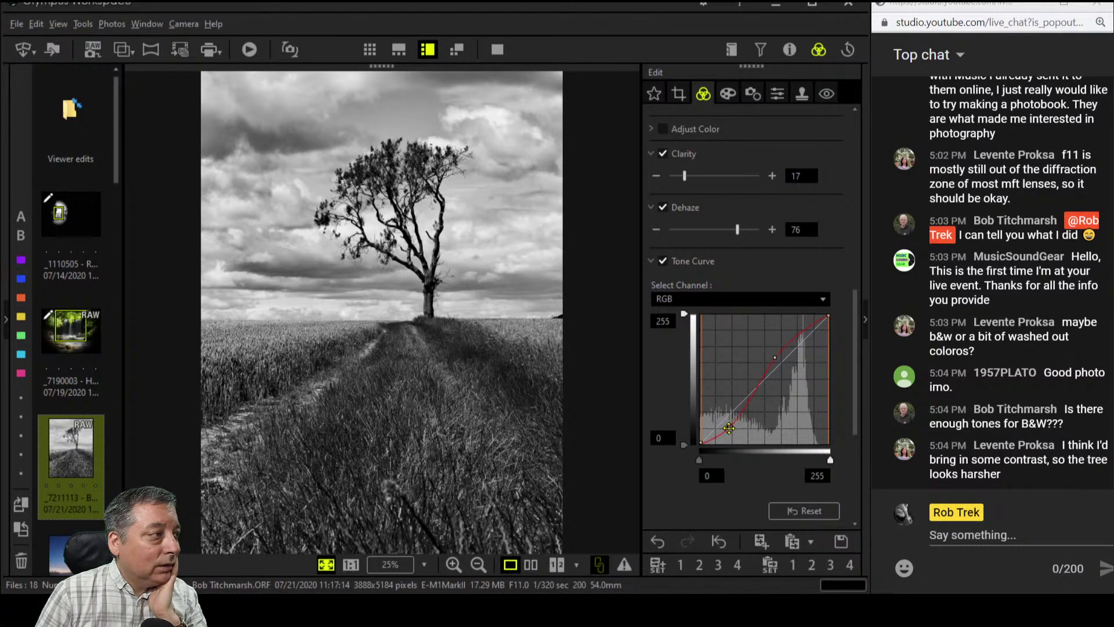
click(726, 430)
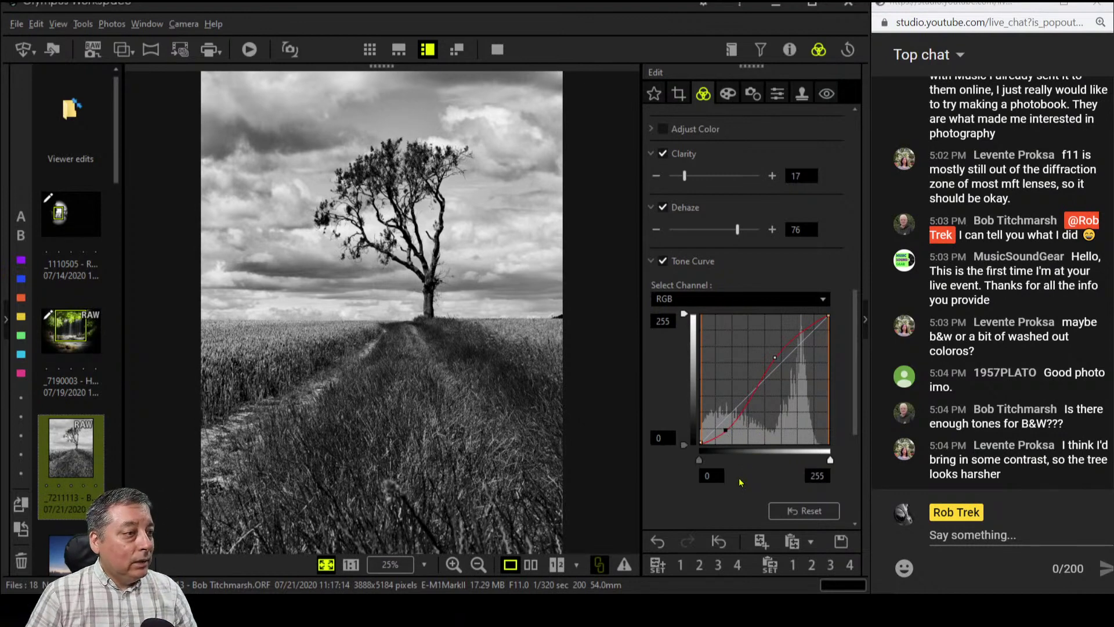
Raise the photo's exposure compensation to 0.3 EV
scroll(740, 480, down, 4)
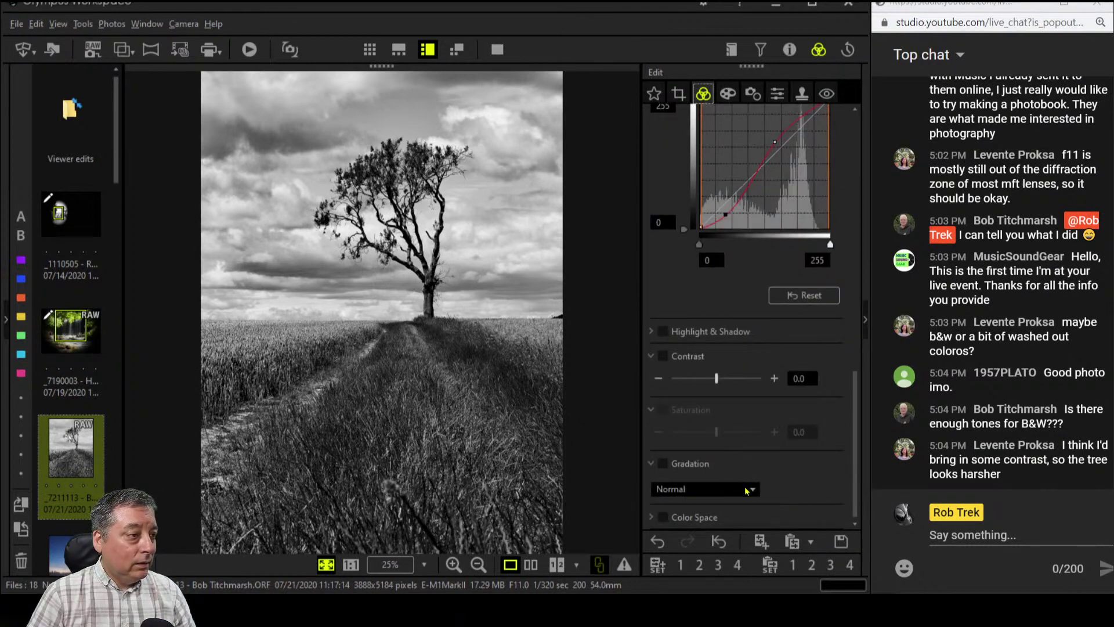
scroll(816, 473, up, 4)
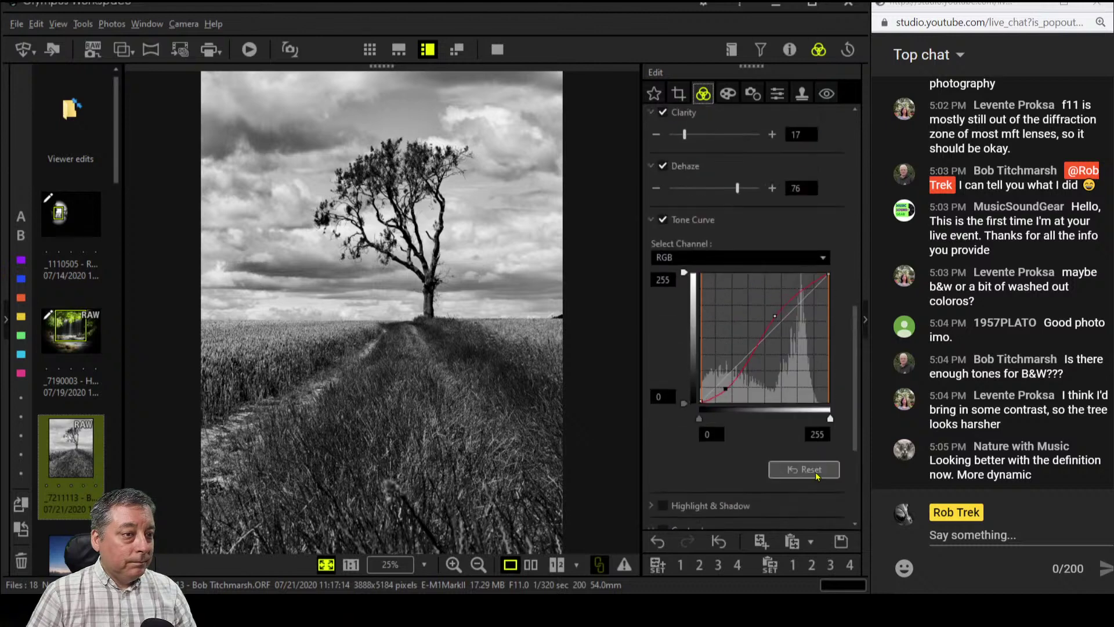
scroll(816, 474, up, 8)
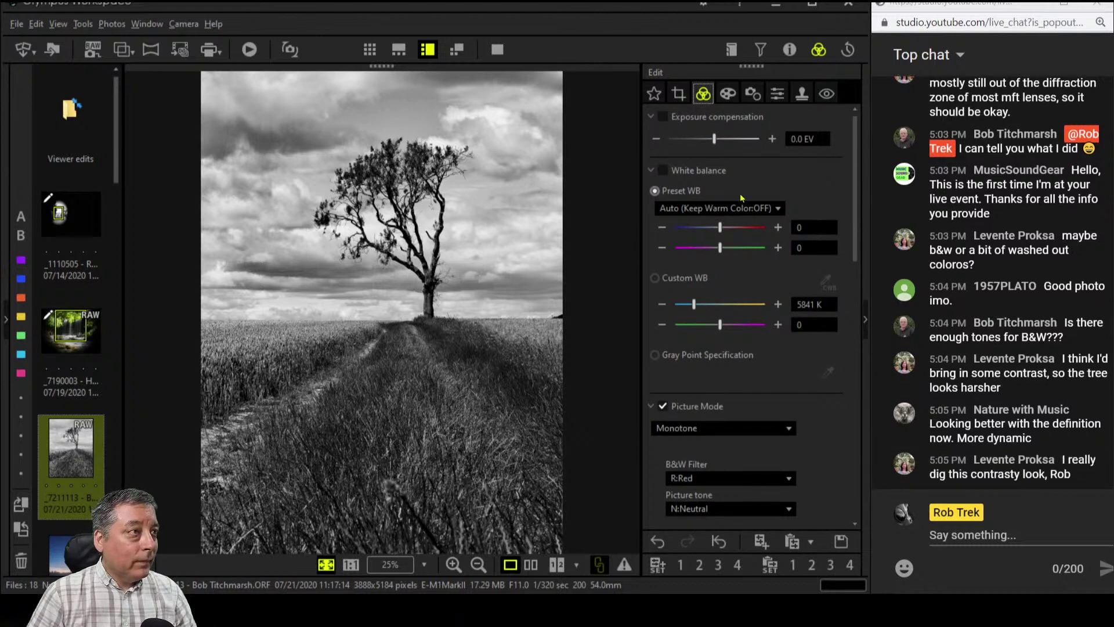
click(772, 139)
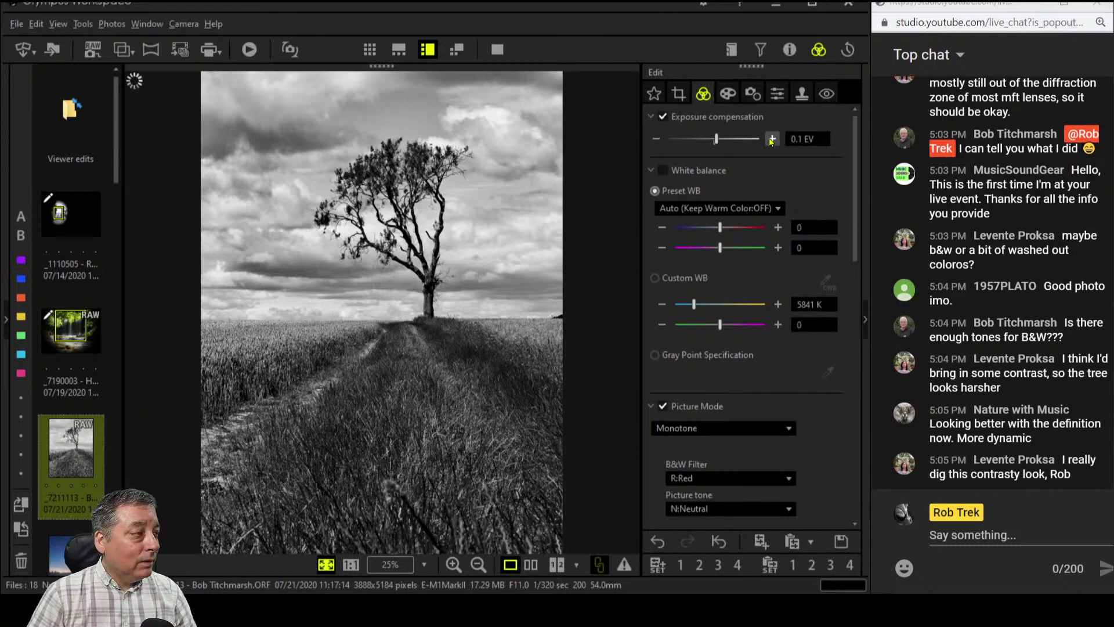
click(772, 139)
click(772, 139)
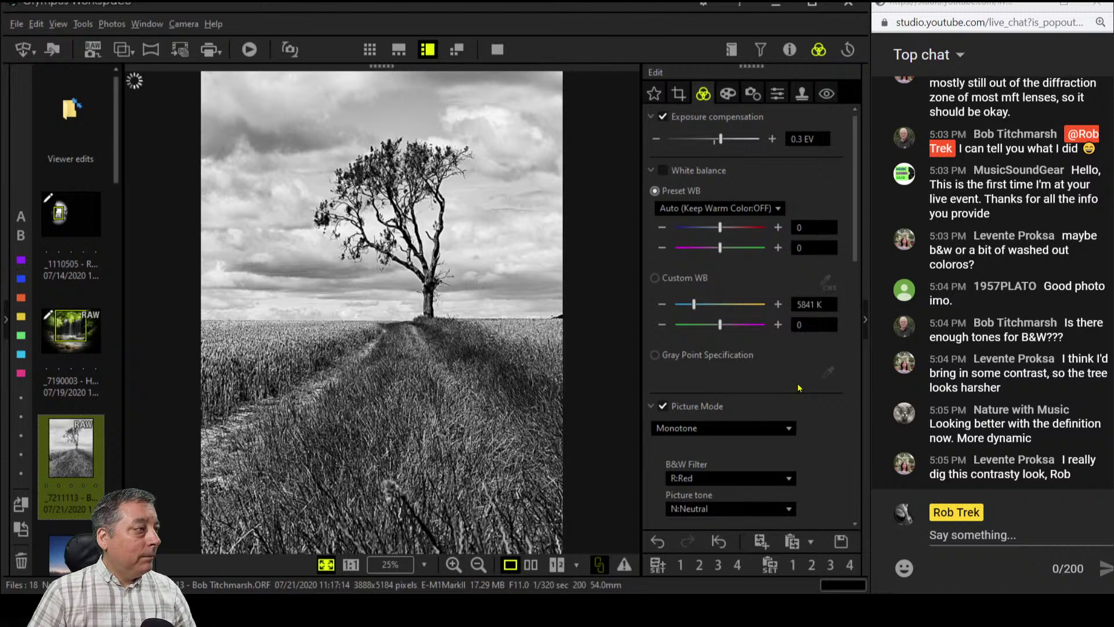
Crop the photo to a 1:1 (6:6) square of 3888 x 3888 pixels, cutting off the foreground grass
click(682, 99)
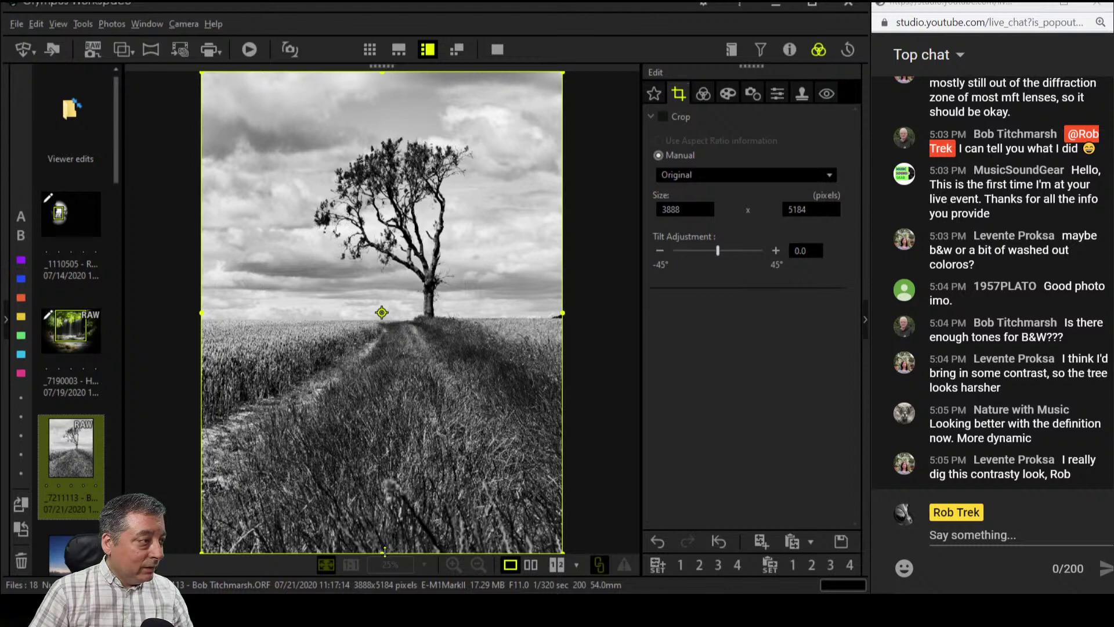
drag(385, 552, 393, 402)
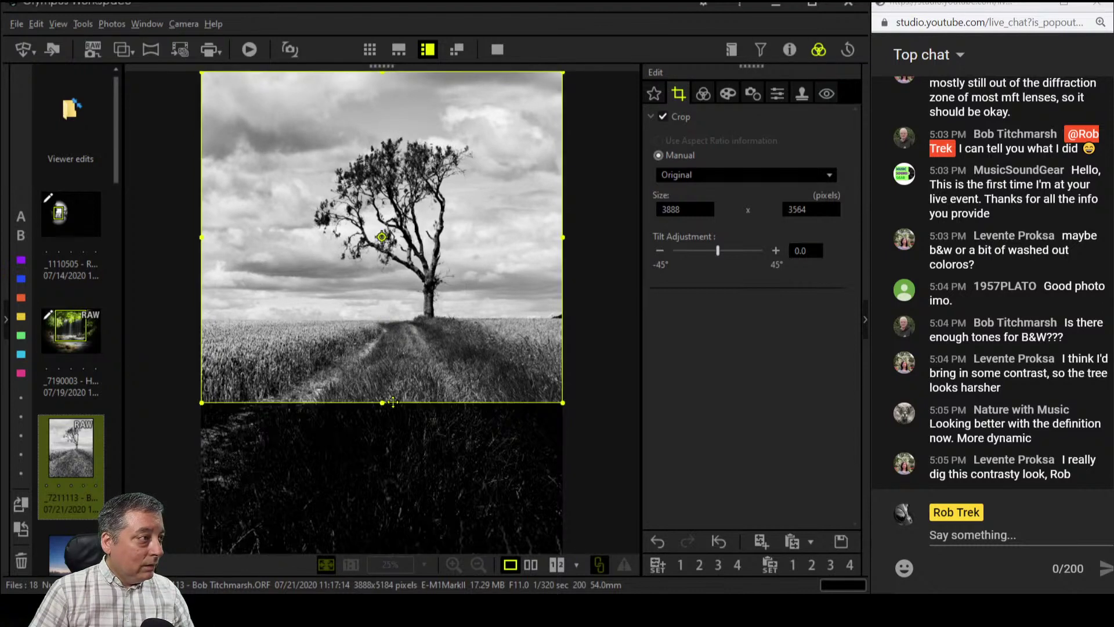
click(719, 176)
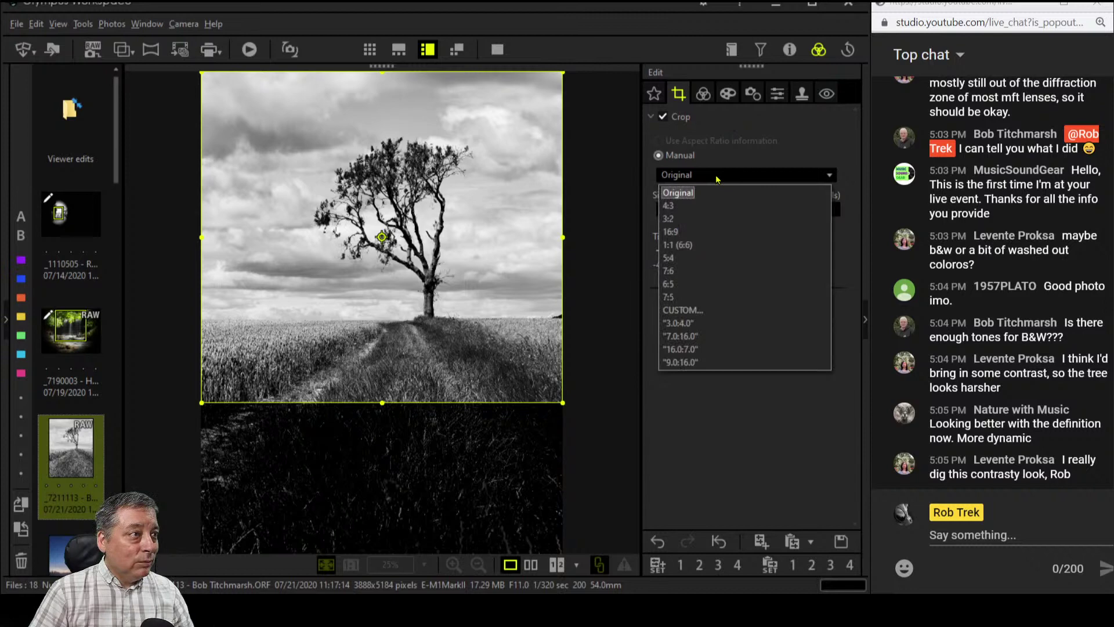
click(696, 251)
drag(509, 374, 492, 317)
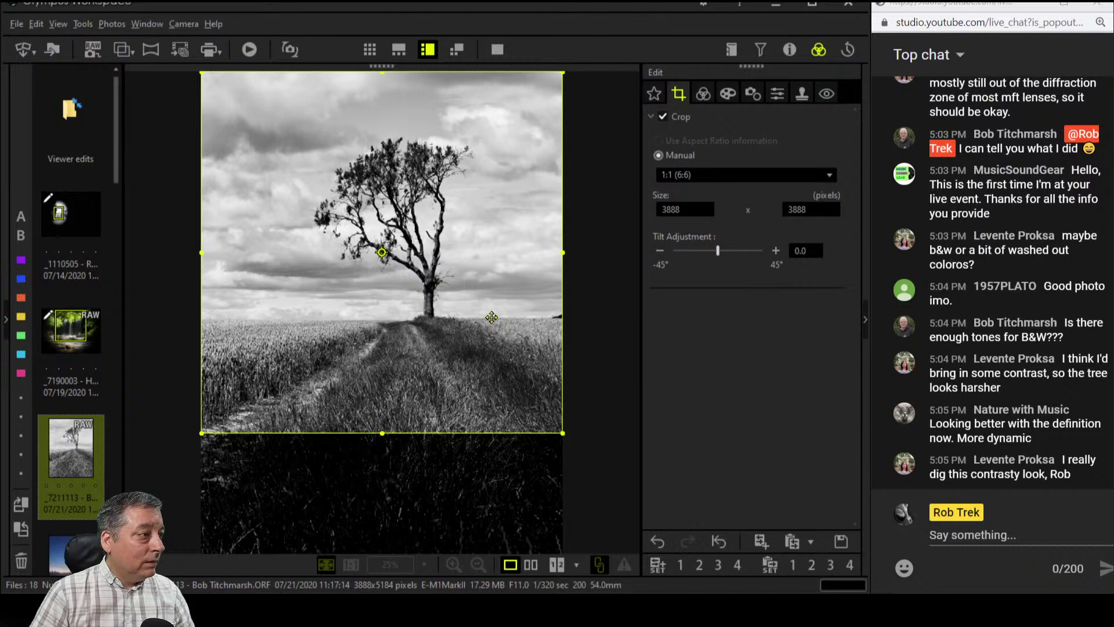
Check the horizon's right end, tighten the square crop to 3767 x 3767 pixels to exclude that edge, and align it with the photo's top
click(698, 99)
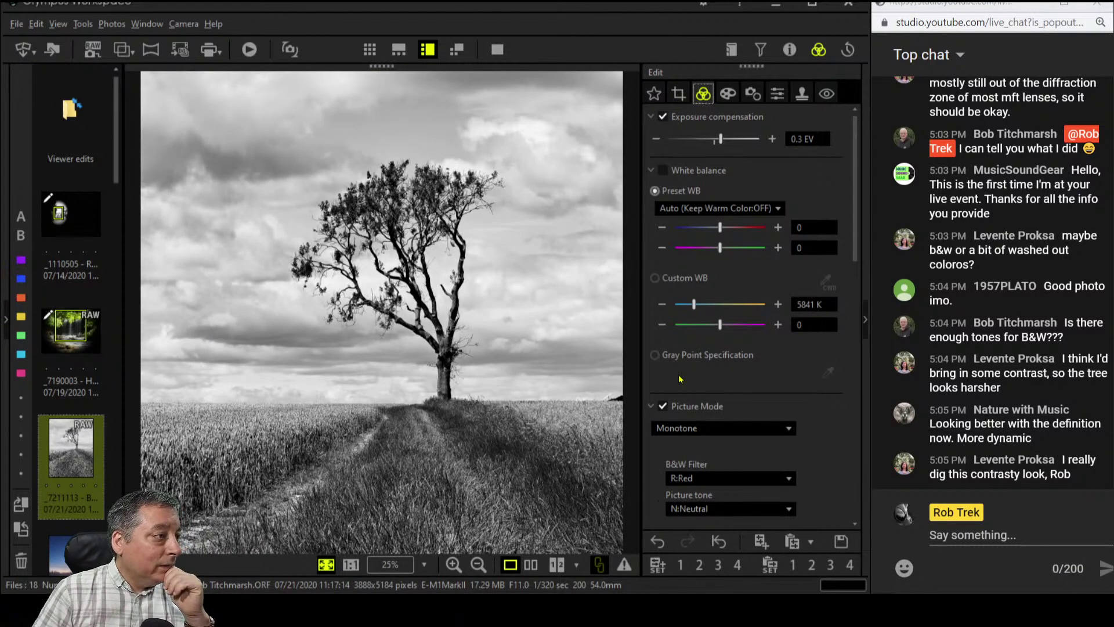
click(614, 403)
click(611, 409)
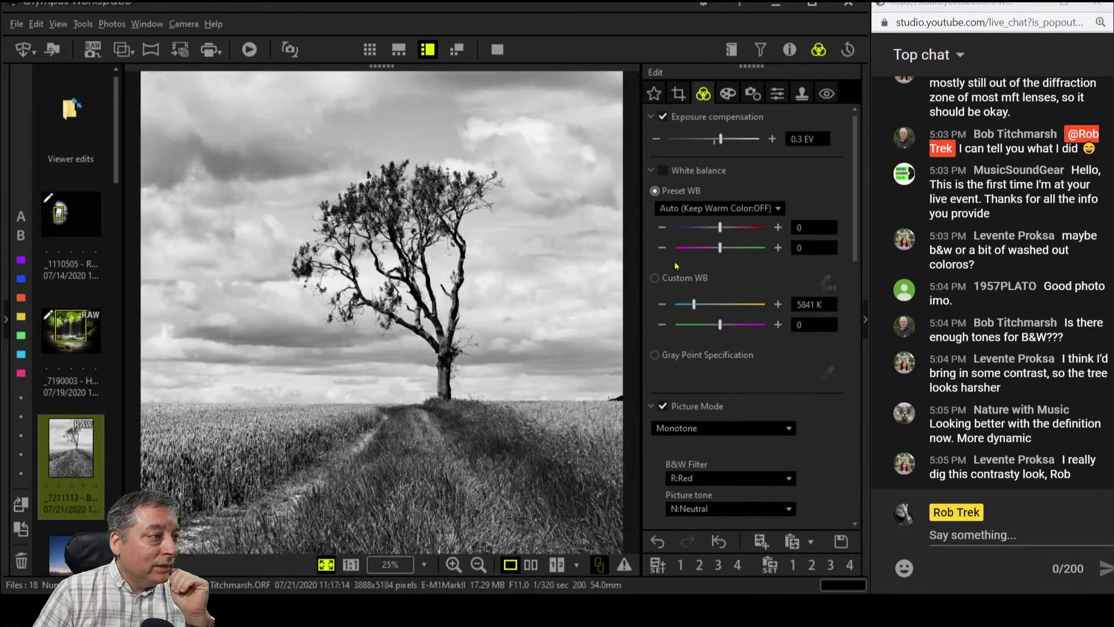
click(680, 94)
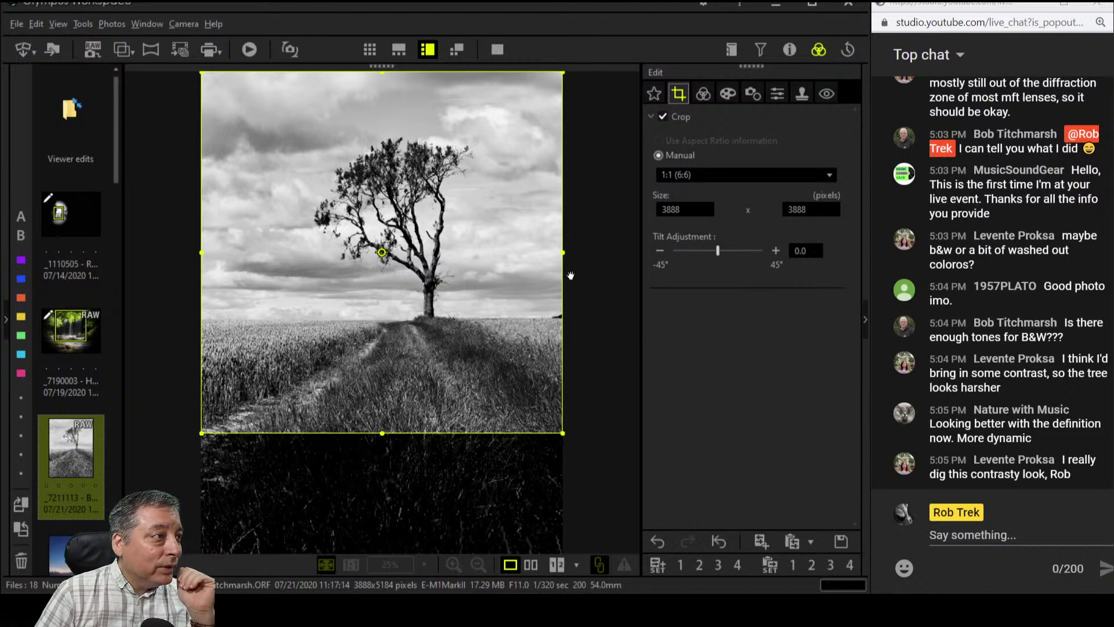
drag(566, 252, 552, 249)
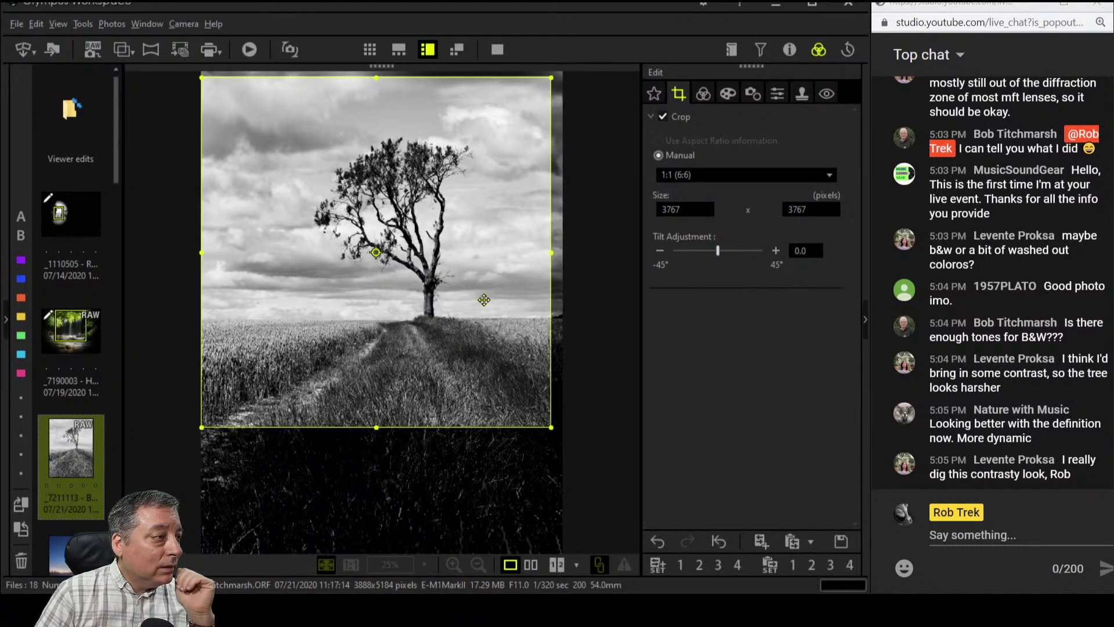
drag(473, 312, 469, 298)
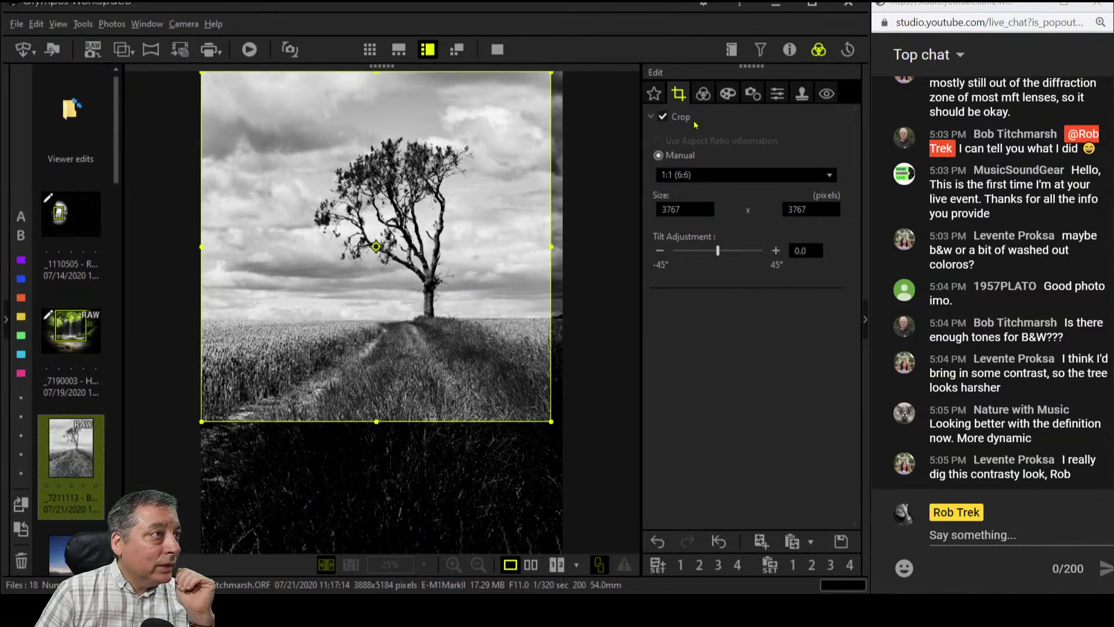
click(702, 94)
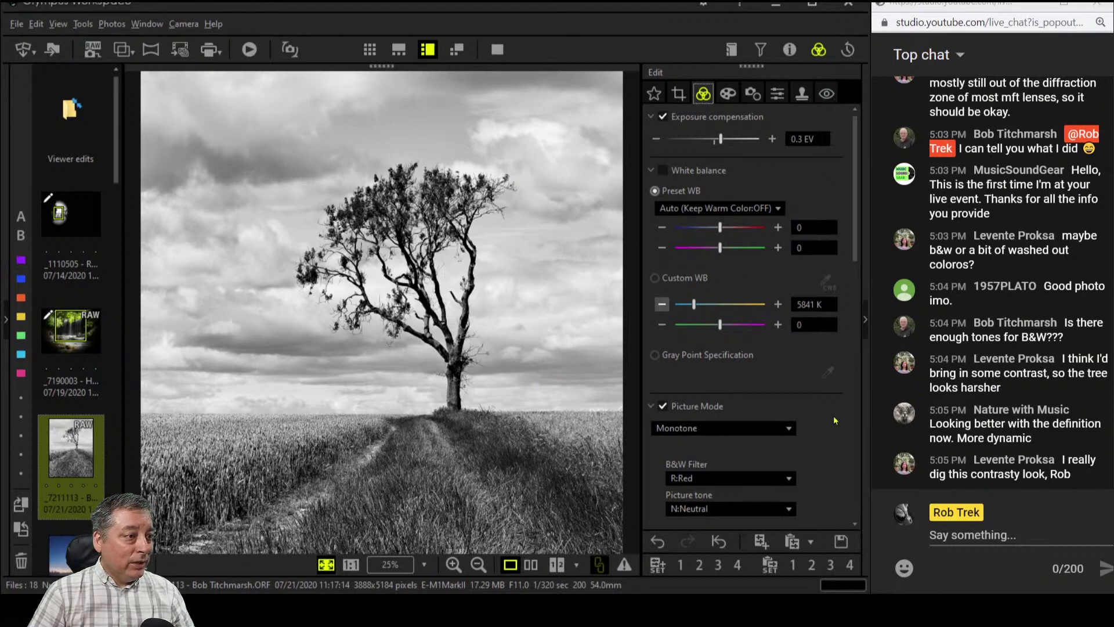
Try lowering the tone curve's input white point to 228, and restore it to 255
scroll(835, 420, down, 10)
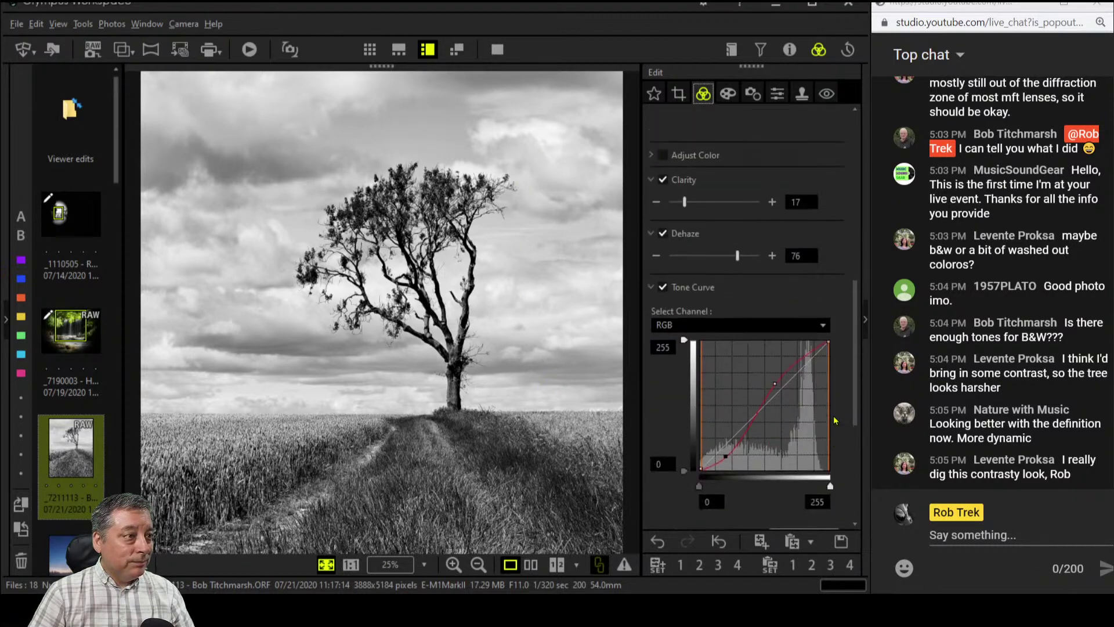
scroll(835, 420, down, 2)
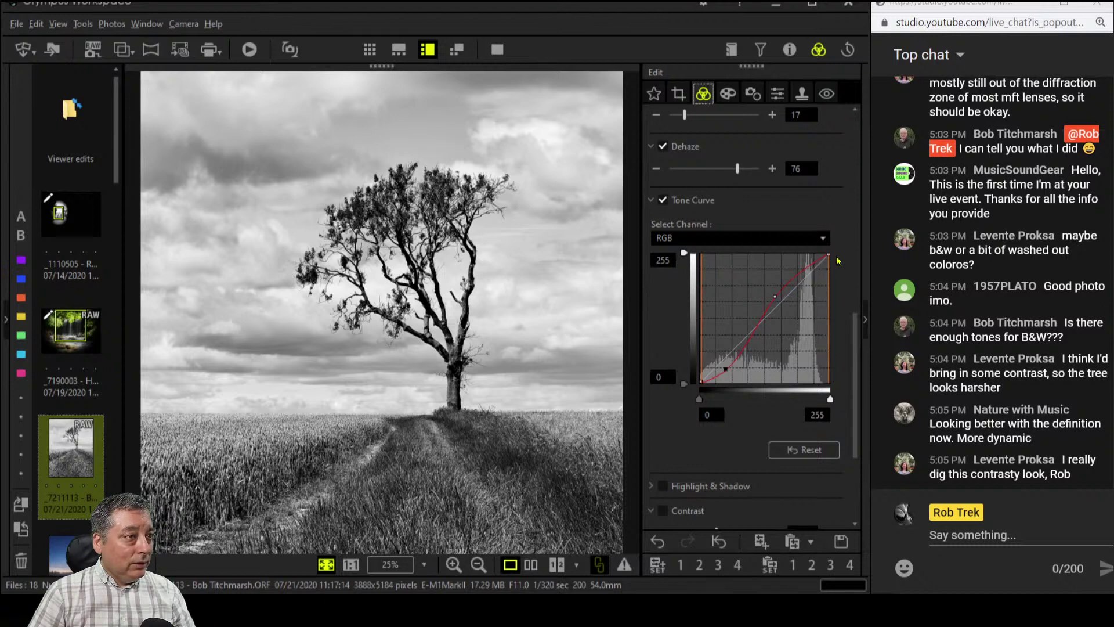
drag(829, 256, 831, 243)
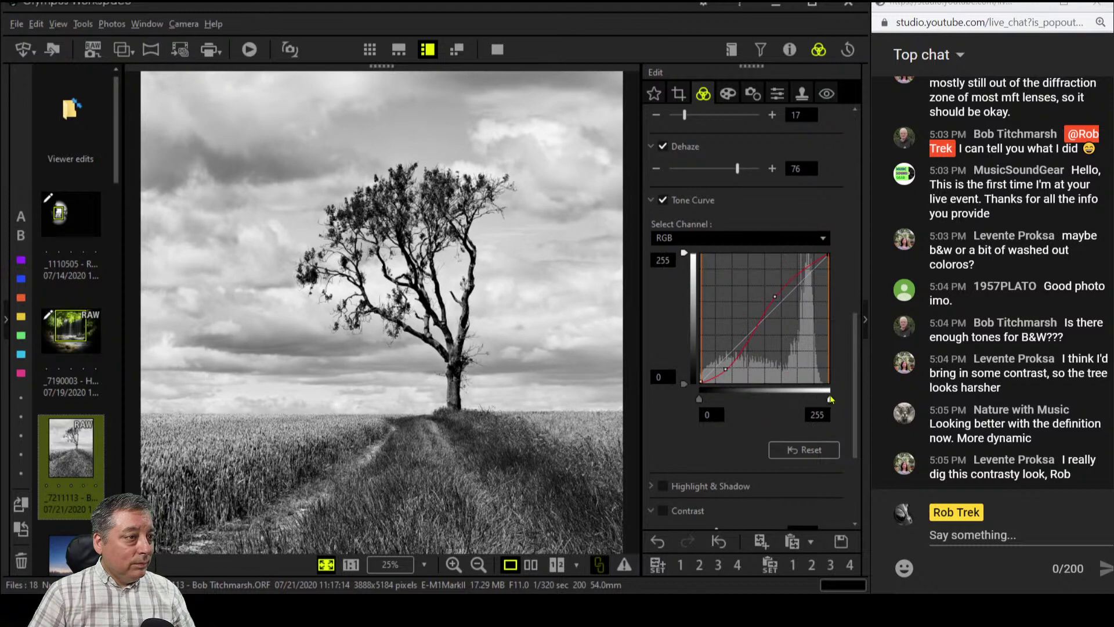
drag(831, 399, 819, 400)
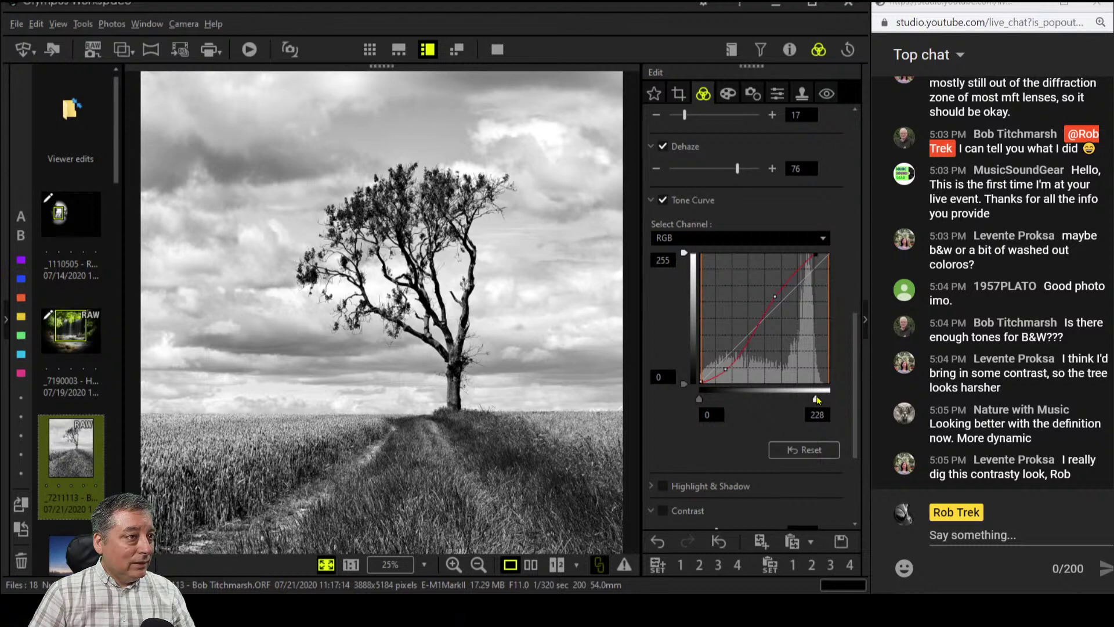
drag(825, 399, 835, 395)
Try a Contrast value of 1.0, and reduce it to 0.4
scroll(835, 395, down, 3)
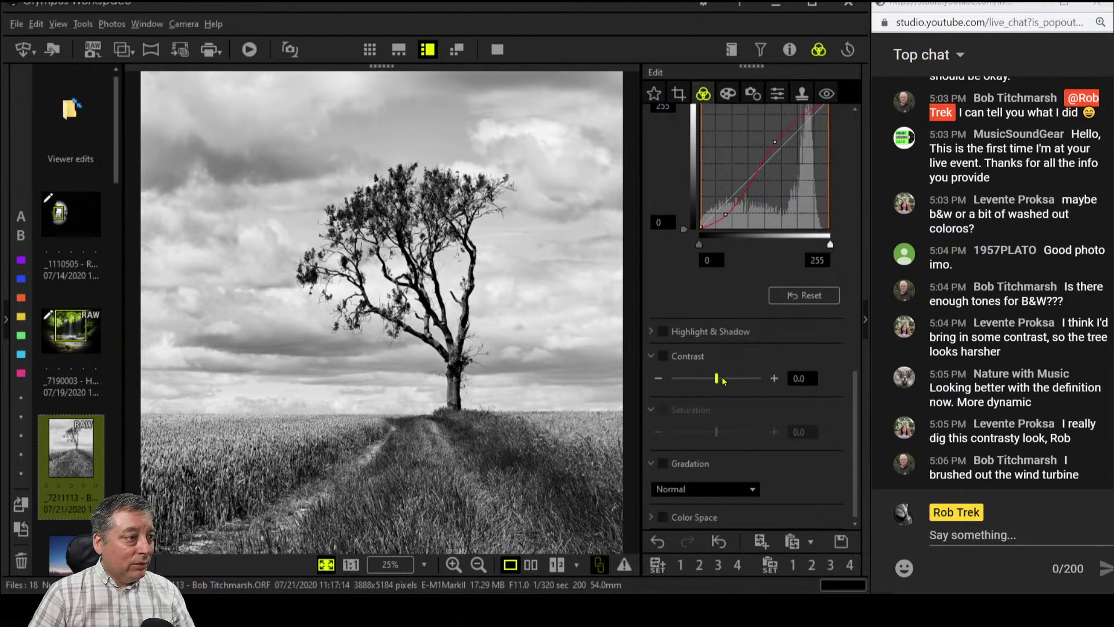
drag(717, 378, 737, 378)
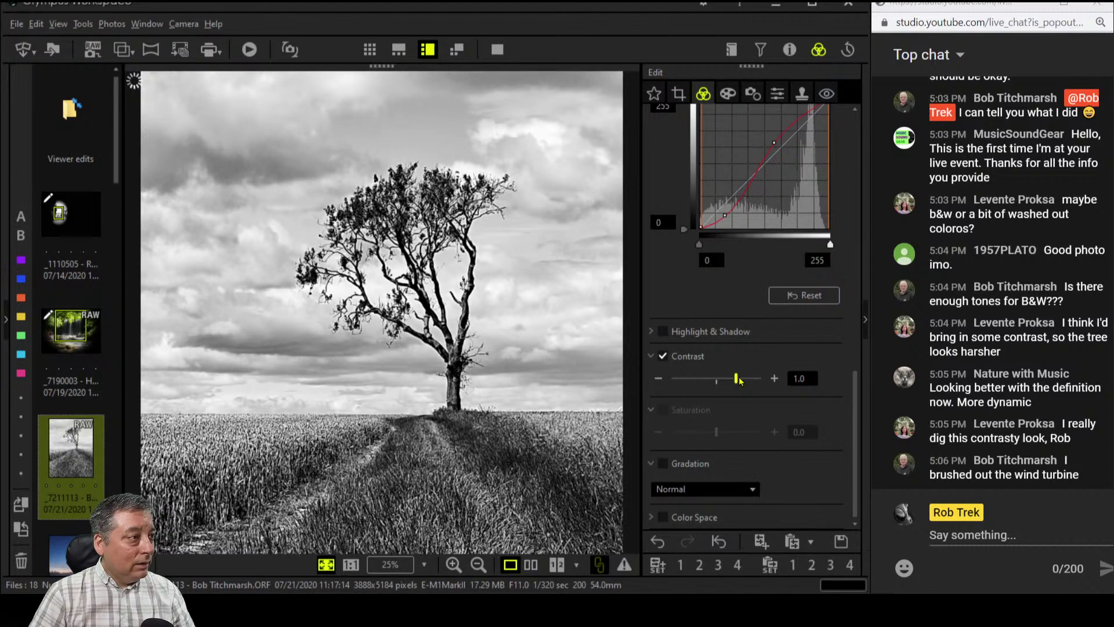
drag(739, 378, 725, 379)
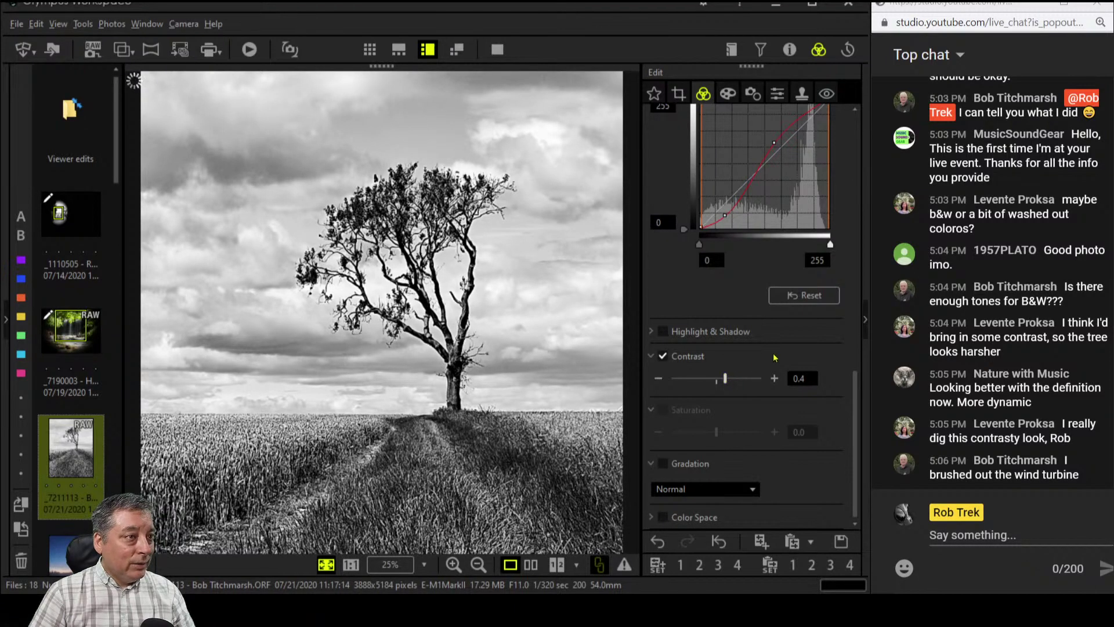
Add a midtone point to the RGB tone curve and pull it slightly down to steepen the S-shape
scroll(774, 358, up, 3)
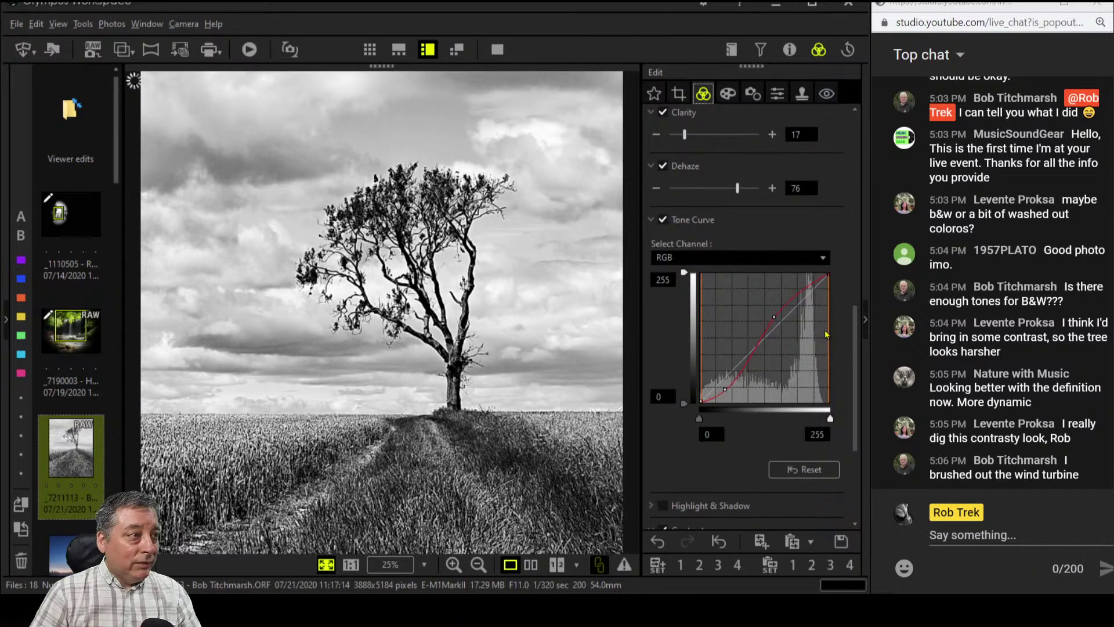
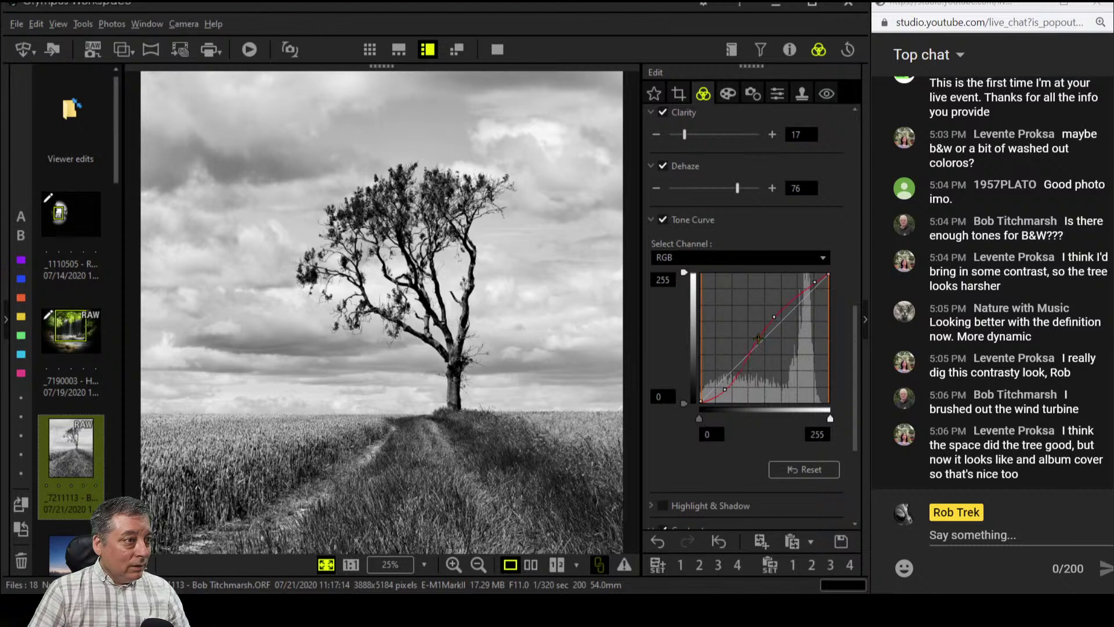
mouse_move(758, 339)
mouse_down()
mouse_move(769, 336)
mouse_move(762, 350)
mouse_up()
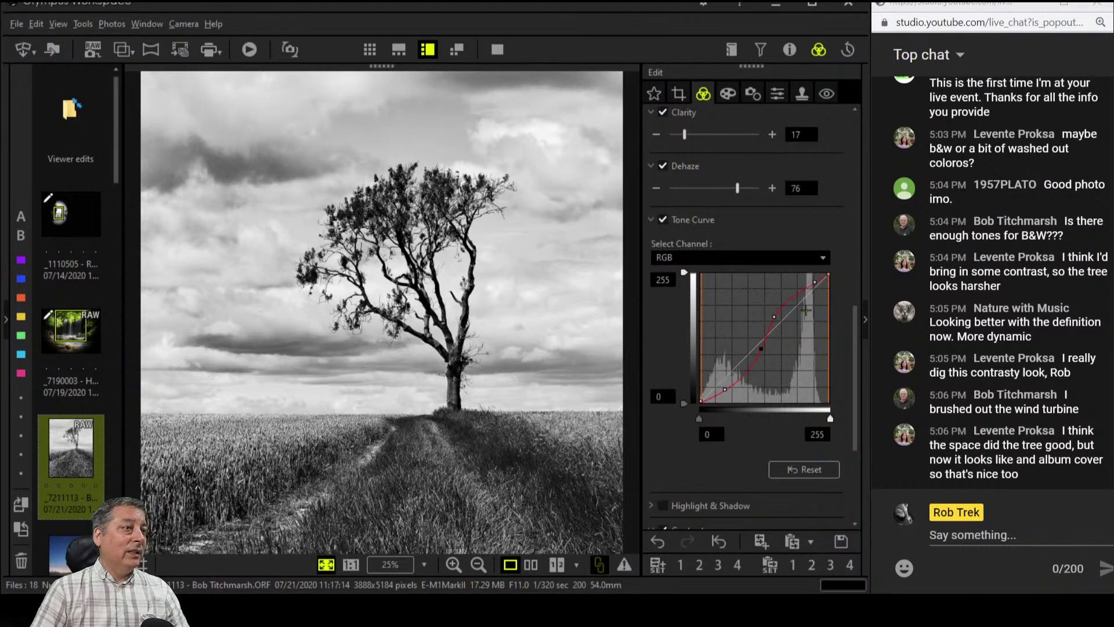
Shift the RGB tone curve's highlight point to brighten the highlights, and add shadow and highlight points to the blue channel's curve
drag(815, 283, 799, 285)
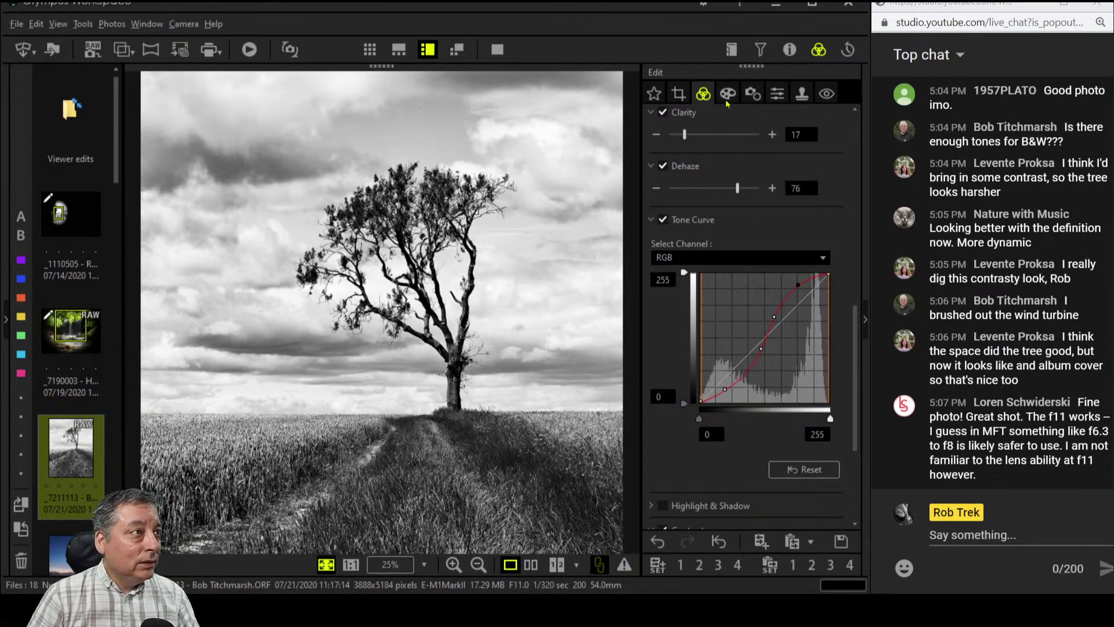
click(736, 259)
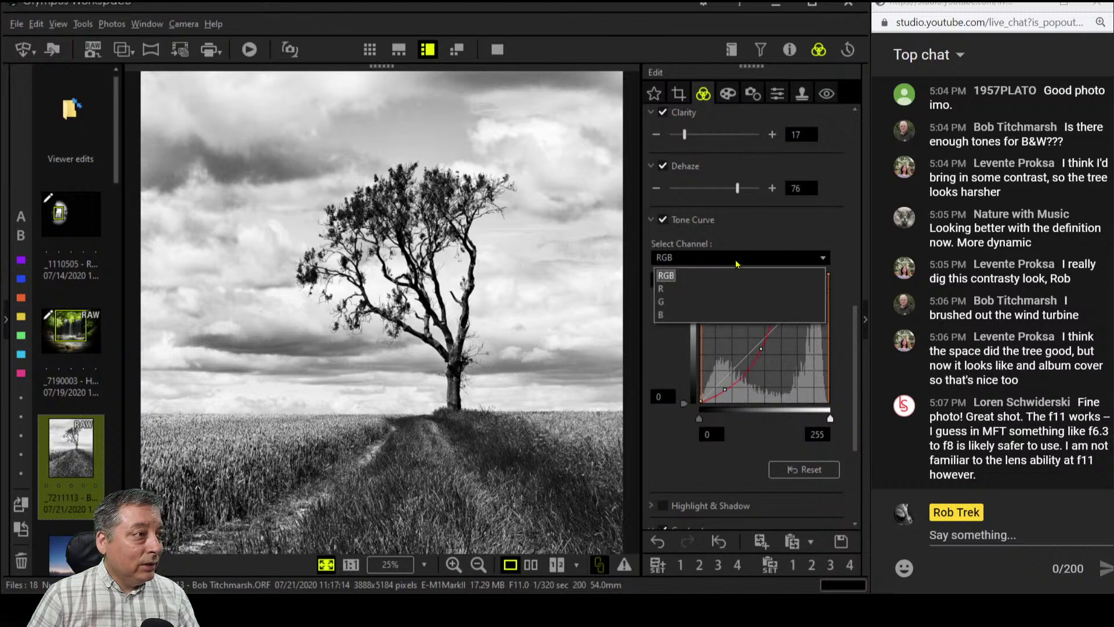
click(733, 313)
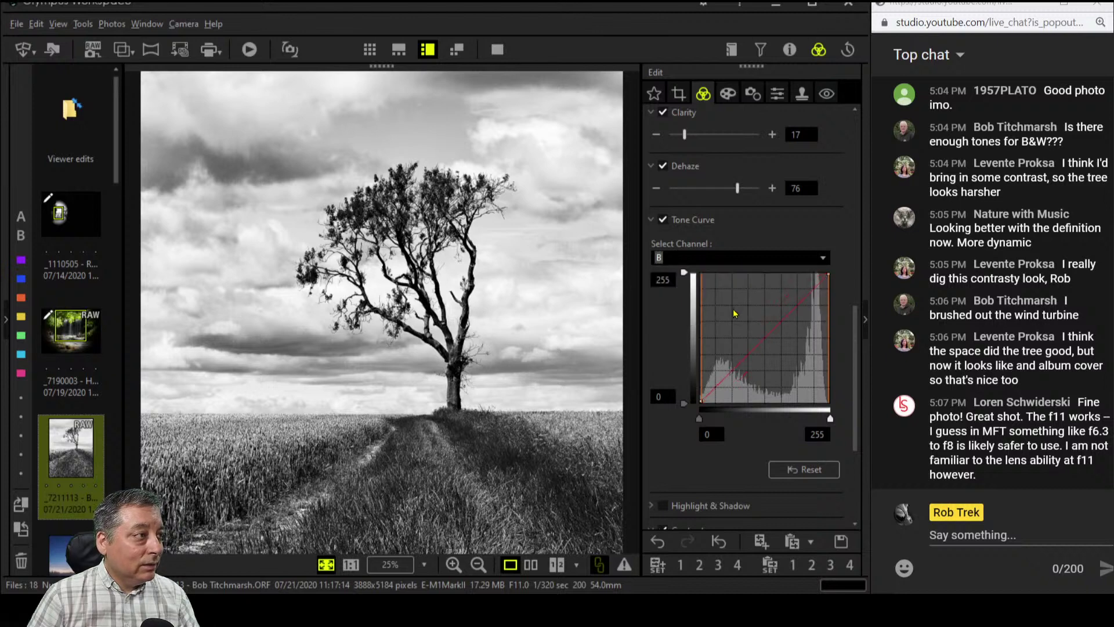
click(719, 383)
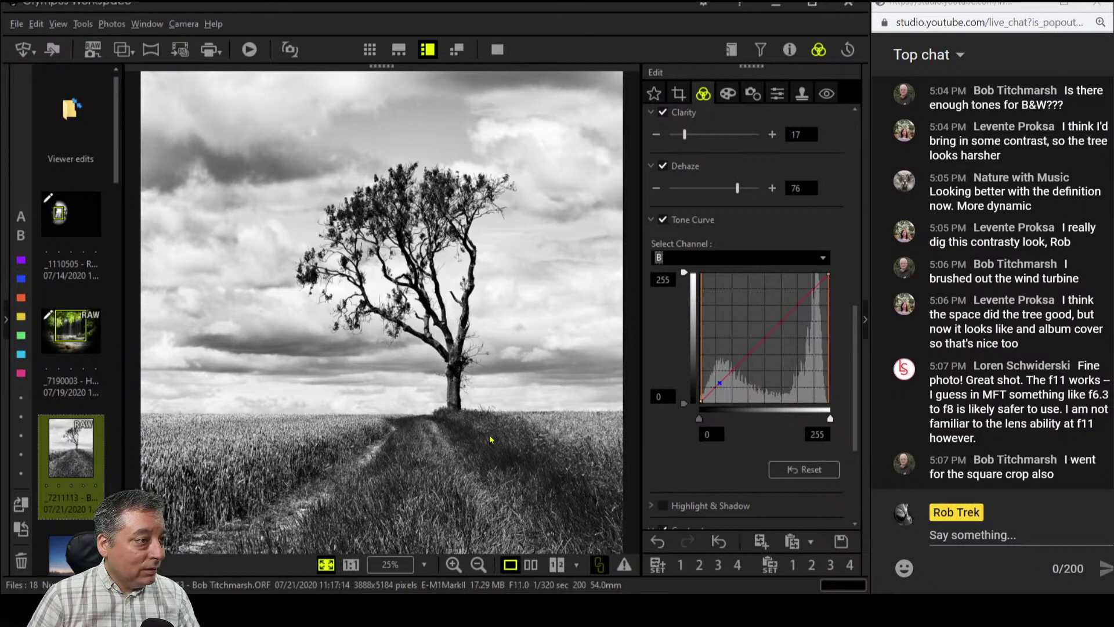
click(722, 379)
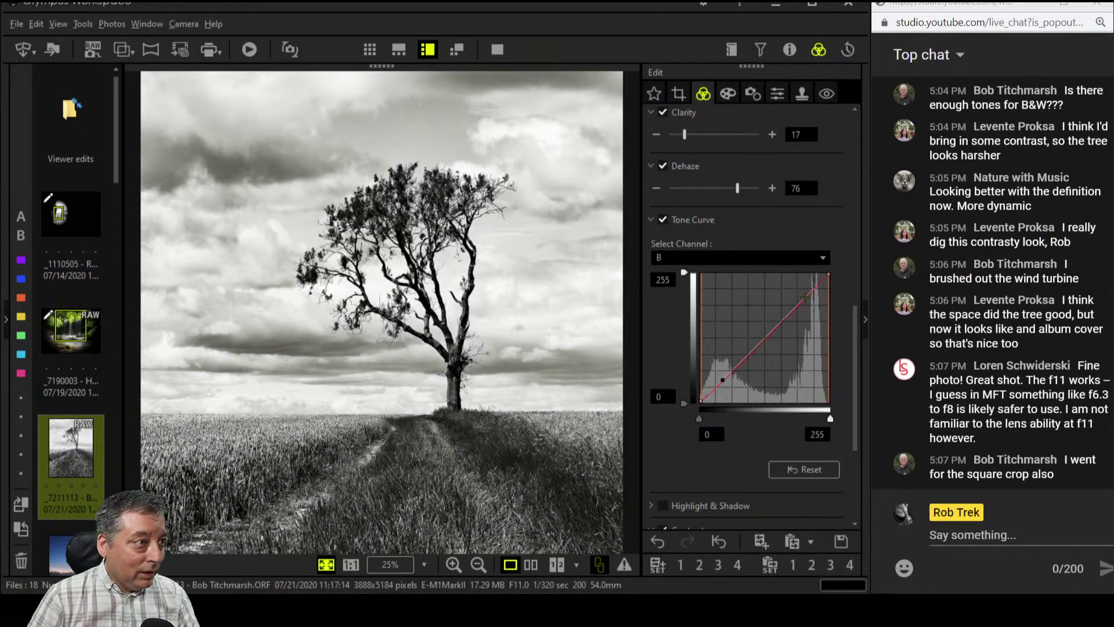
drag(806, 298, 803, 296)
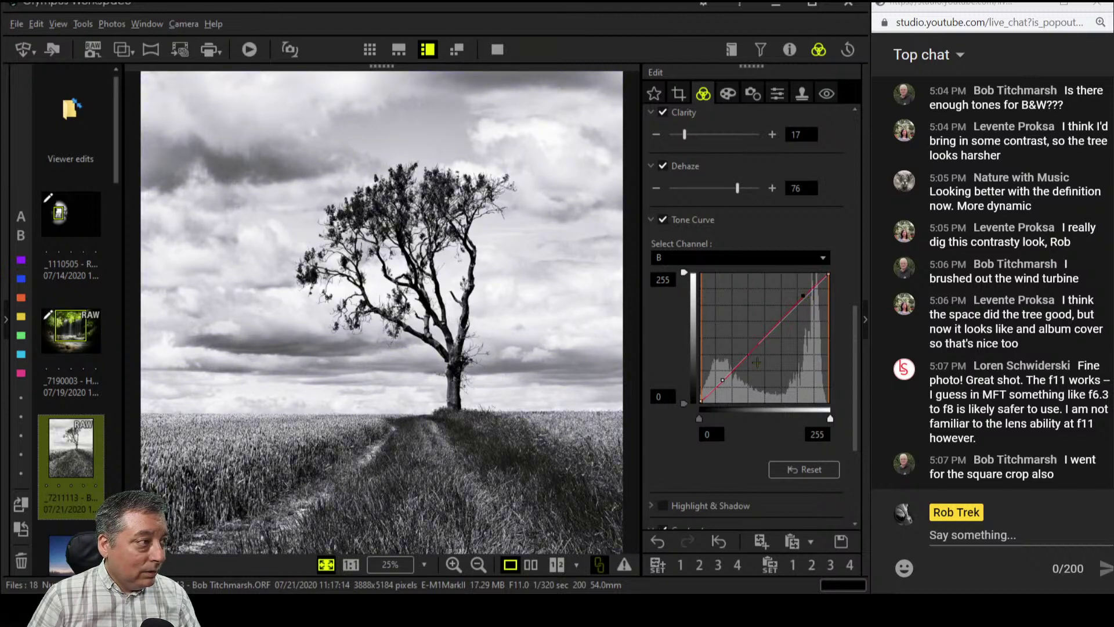
Pull the blue curve's shadow point down toward the black end and anchor its midtones with an extra point
drag(722, 380, 723, 386)
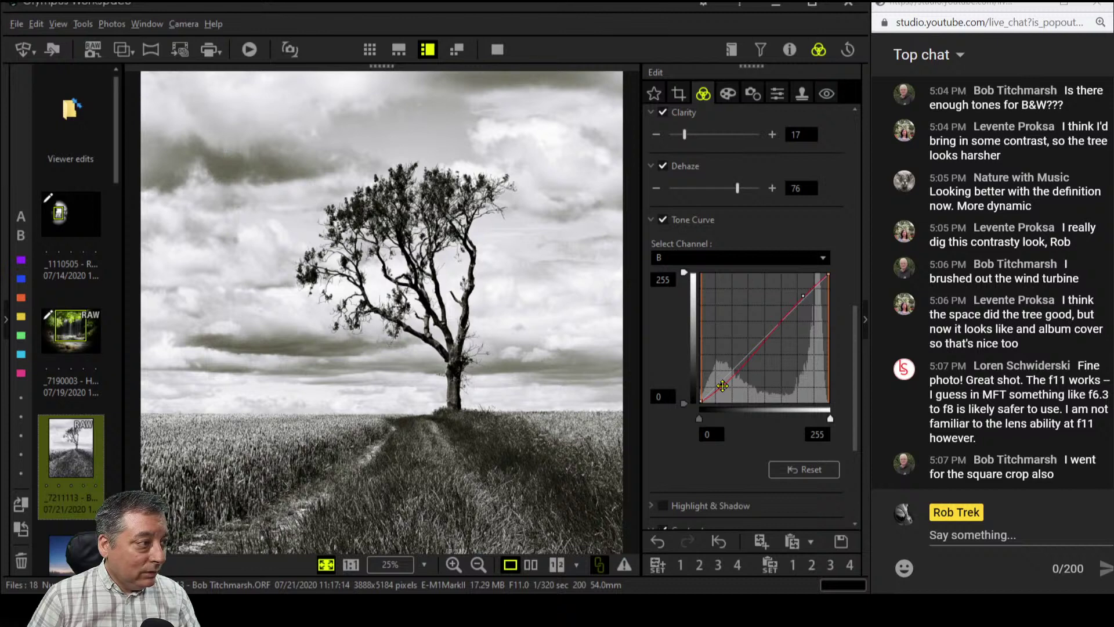
click(760, 343)
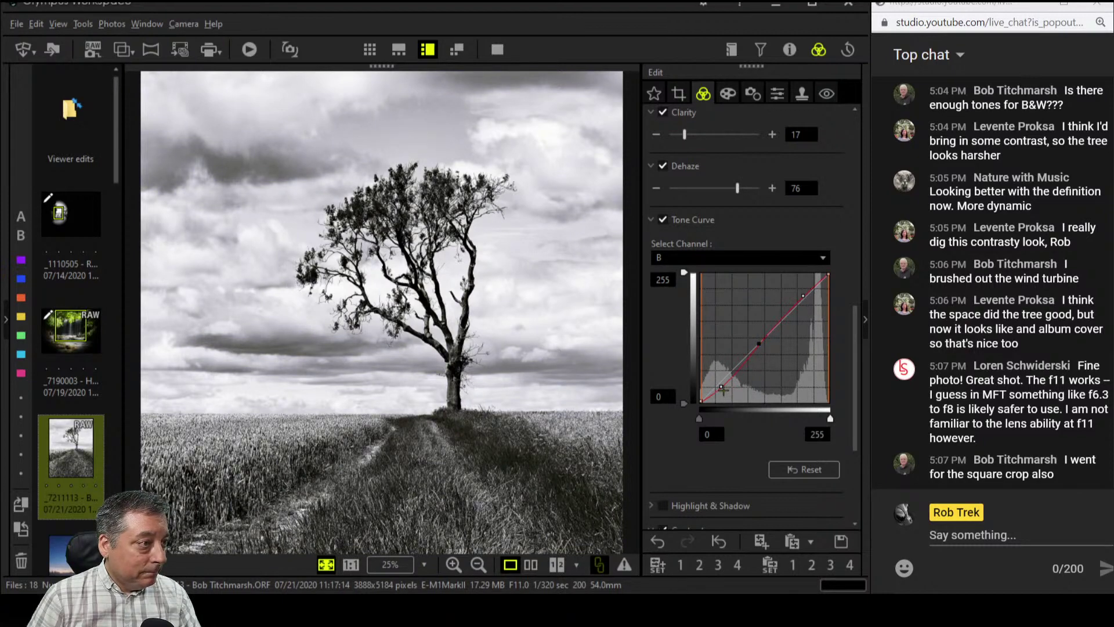
drag(721, 387, 713, 396)
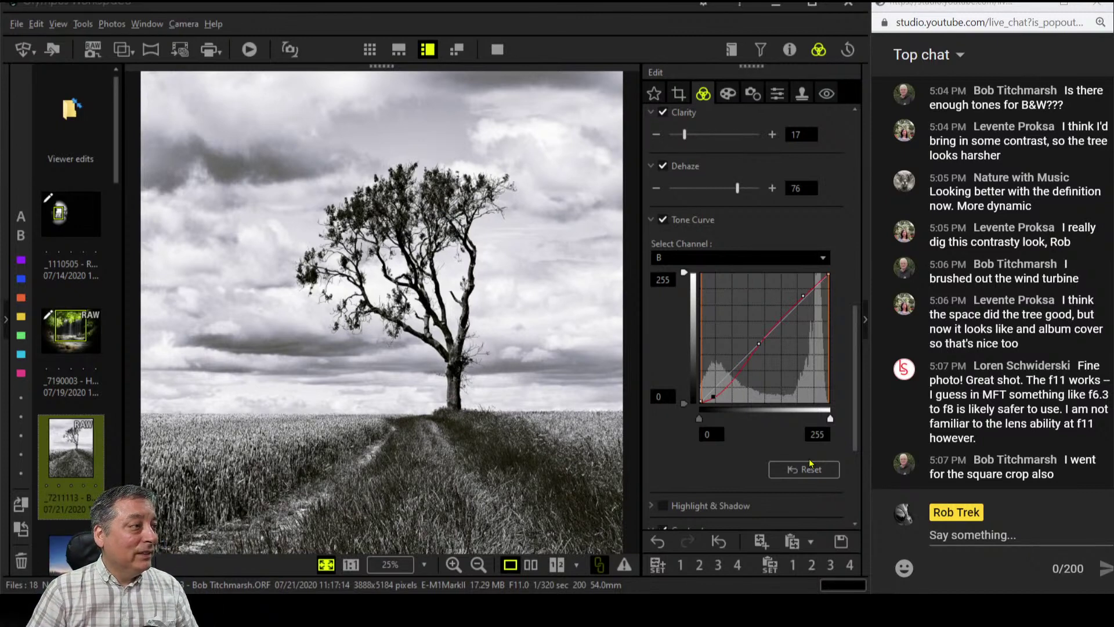
Compare the edited tree photo side by side with the original at full screen, and view the edit alone at full screen
click(530, 564)
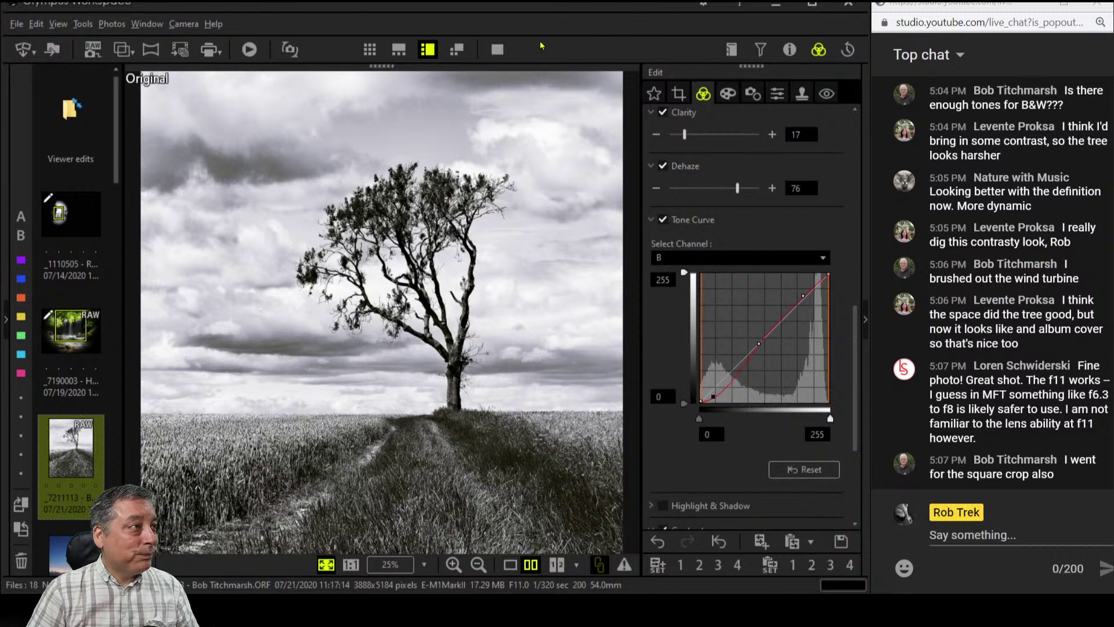
click(498, 49)
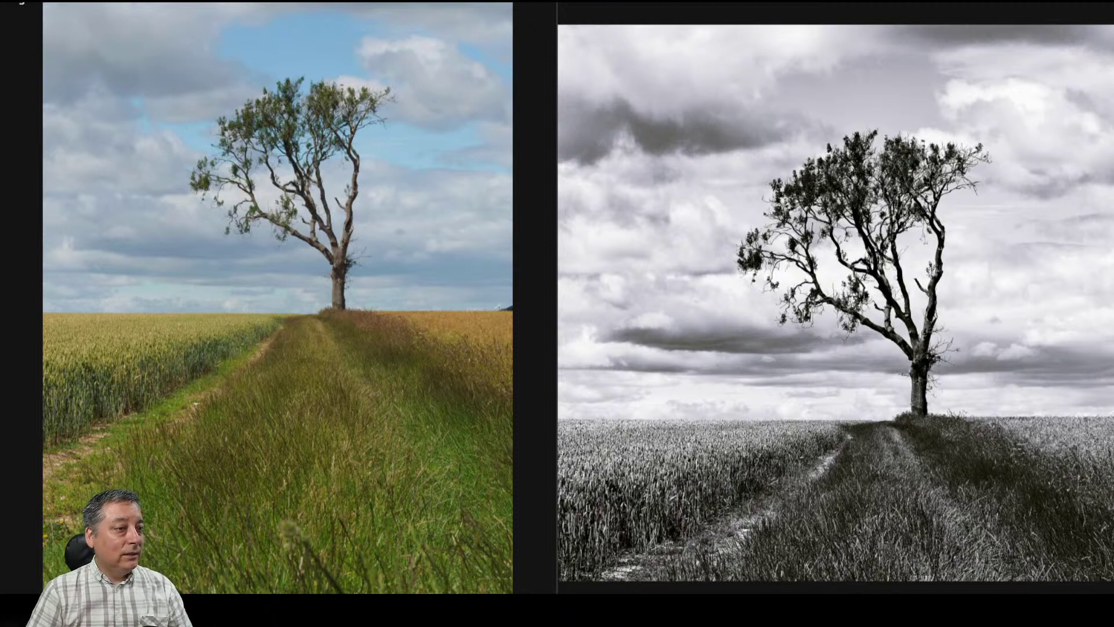
key(Escape)
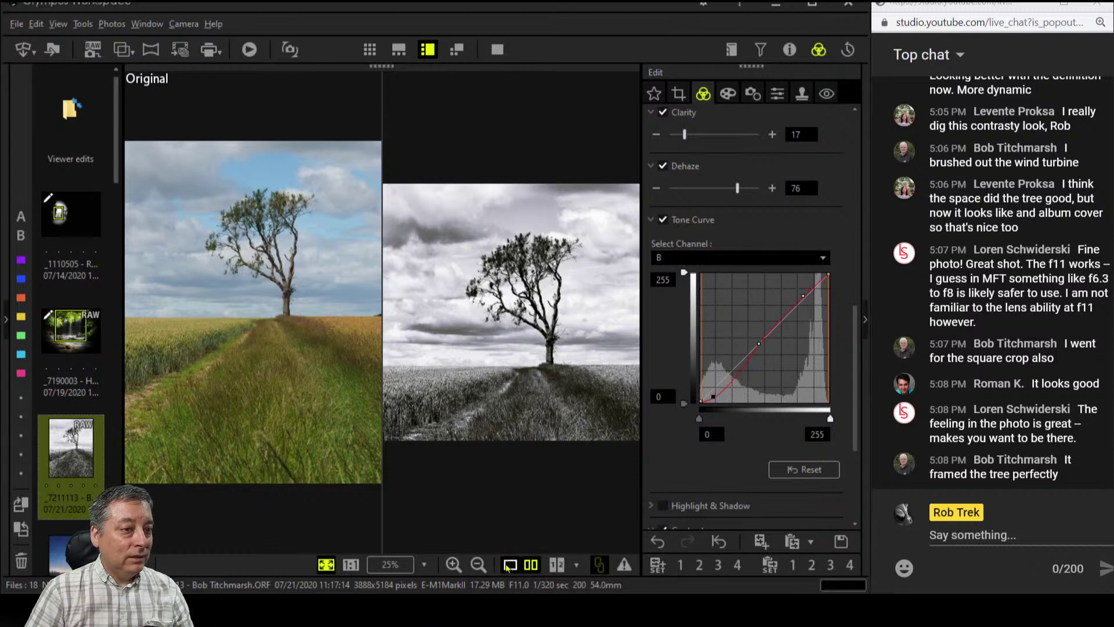
click(508, 565)
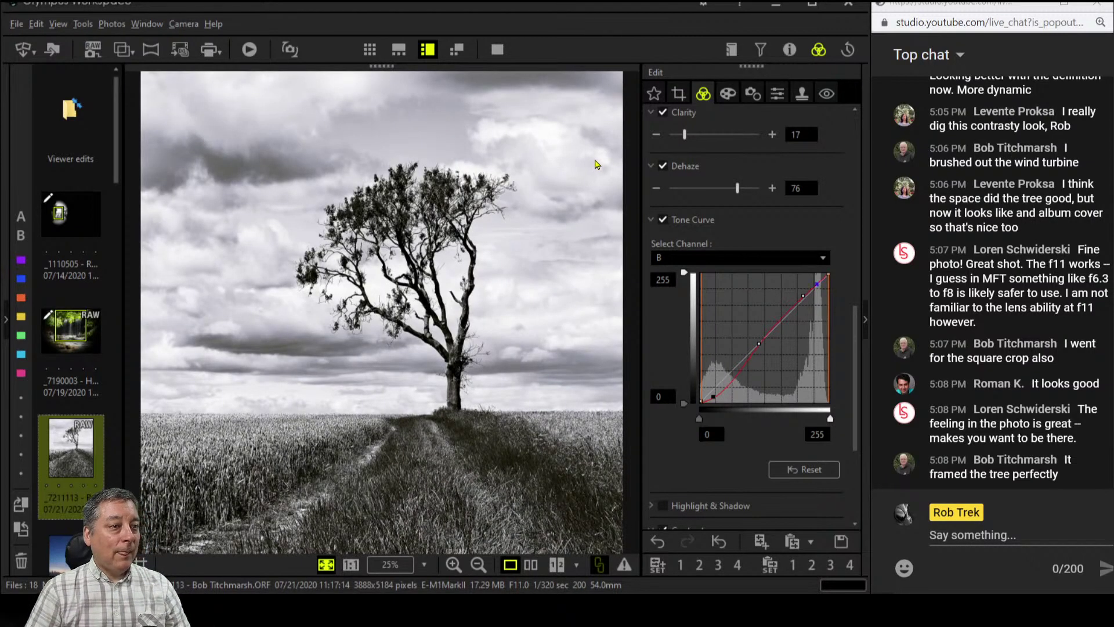
click(499, 52)
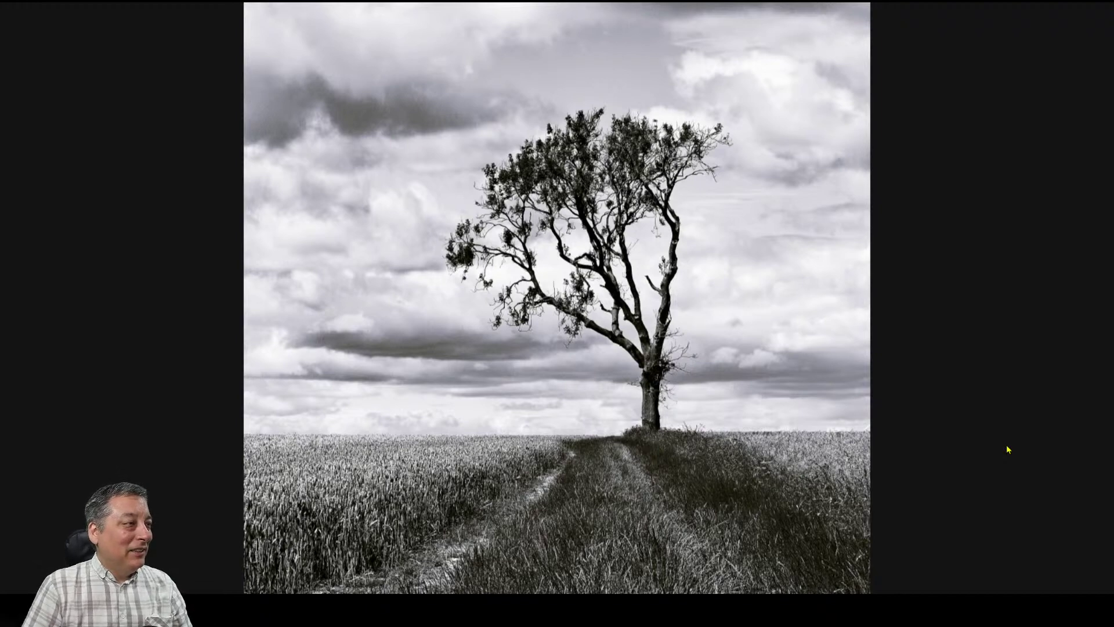
key(Escape)
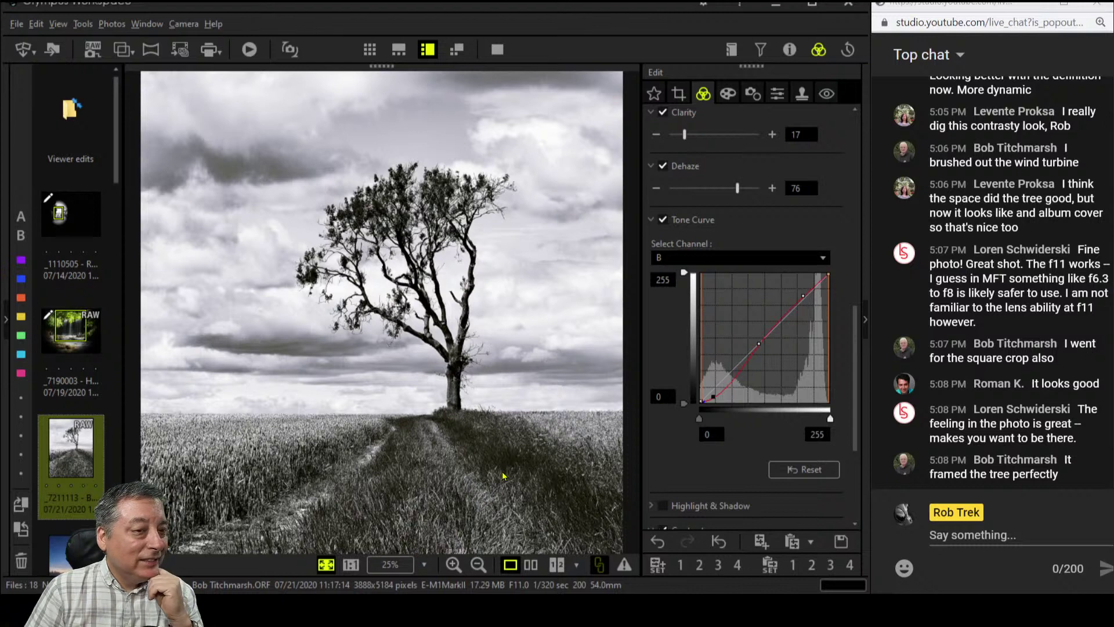
Open the Comet_NEOWISE RAW photo and inspect the comet at full screen and the stars at 1:1
scroll(91, 449, down, 3)
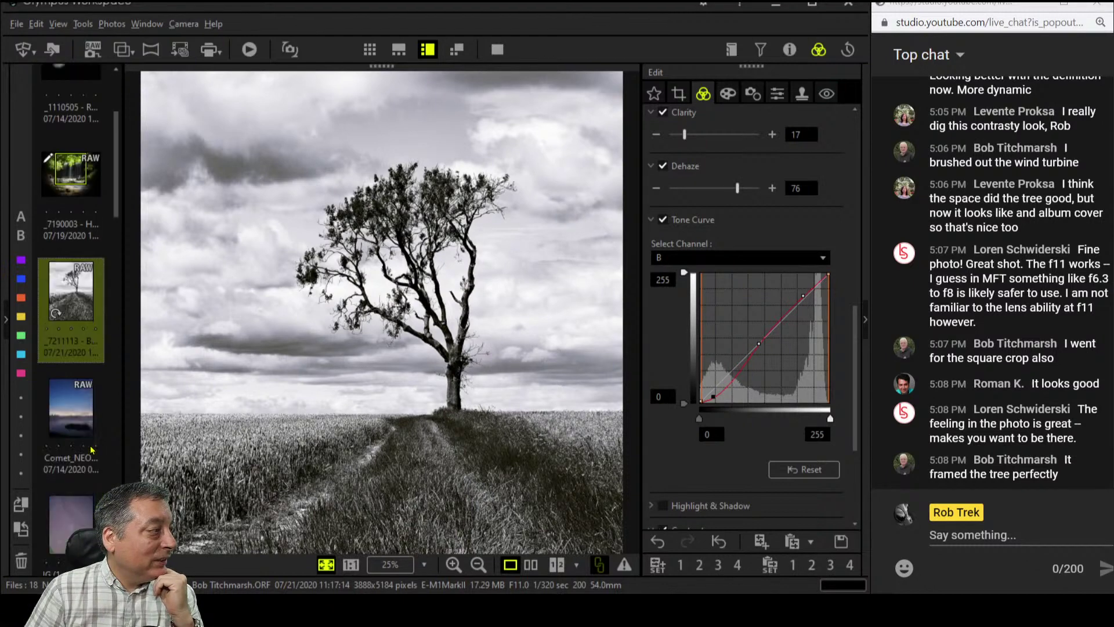
click(91, 449)
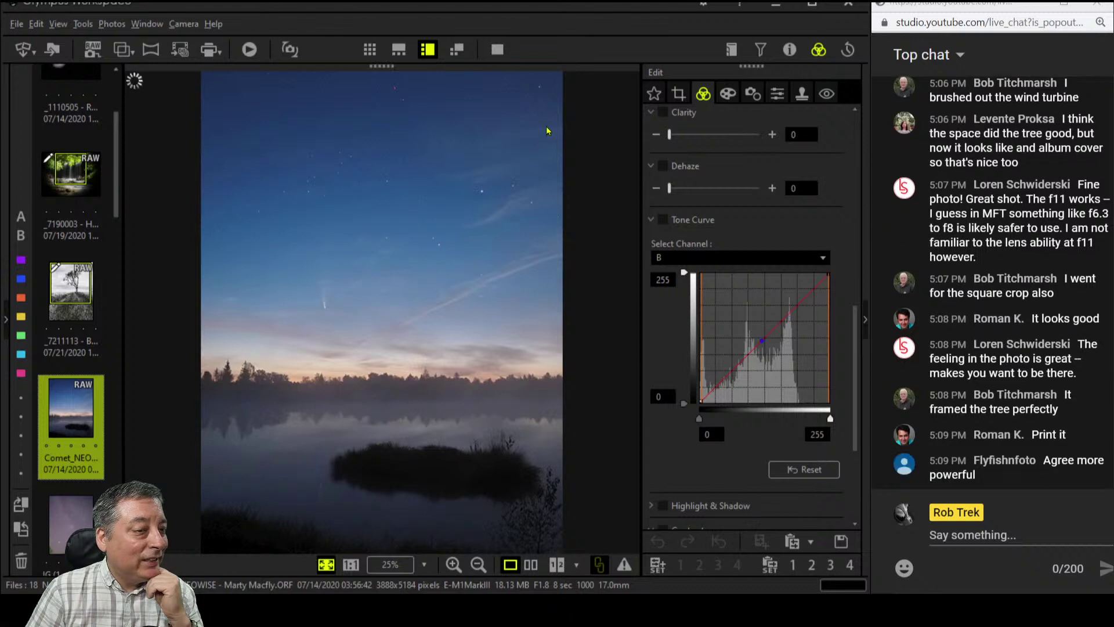
click(498, 50)
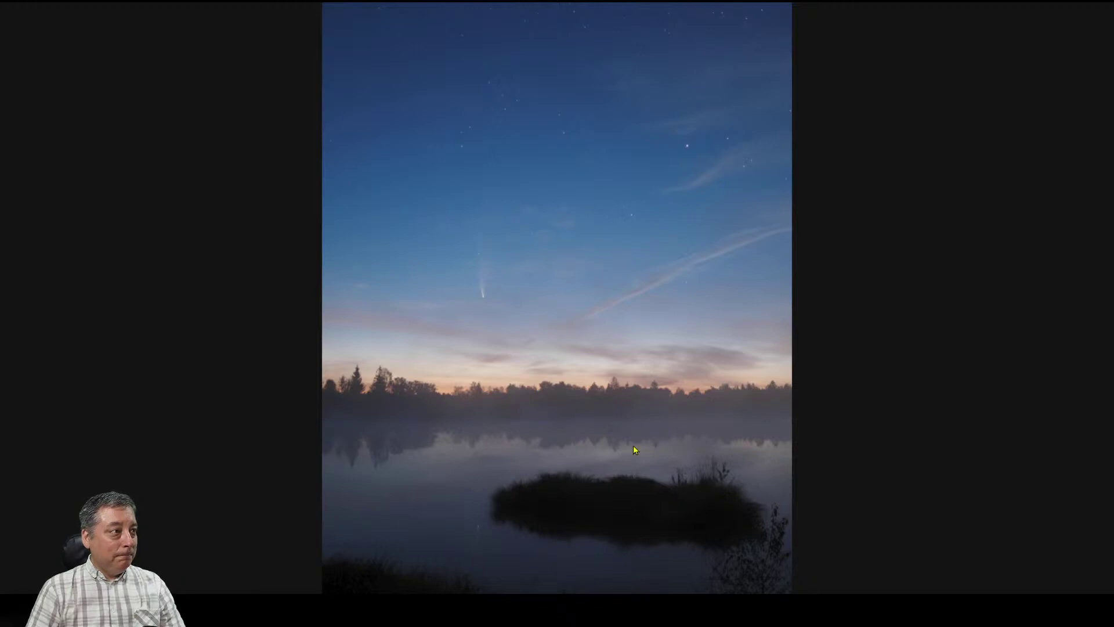
click(487, 296)
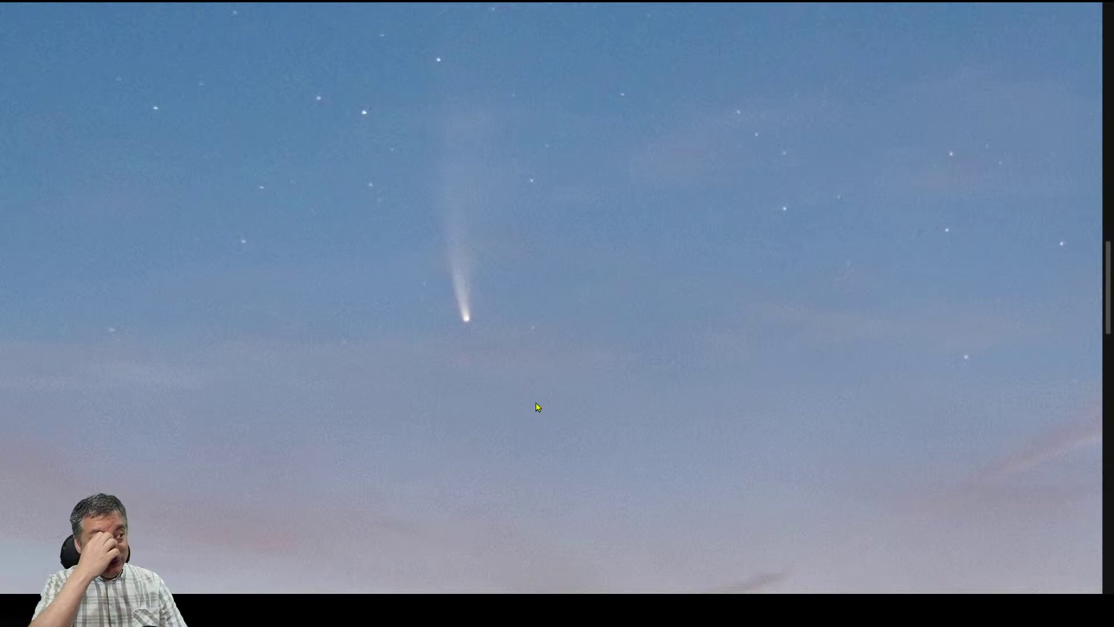
key(Escape)
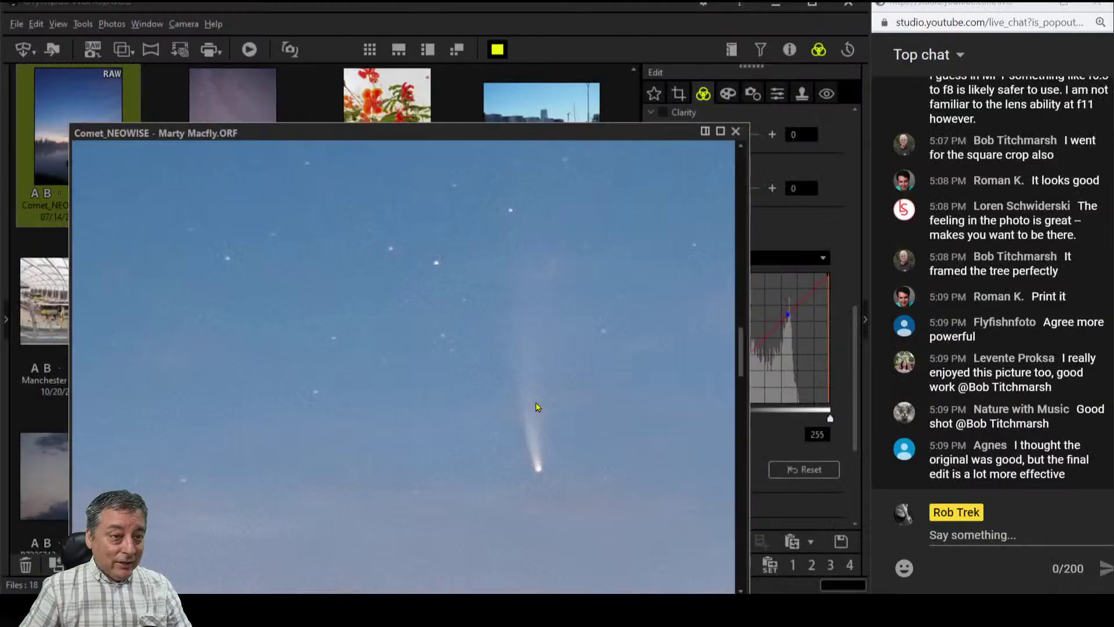
click(536, 402)
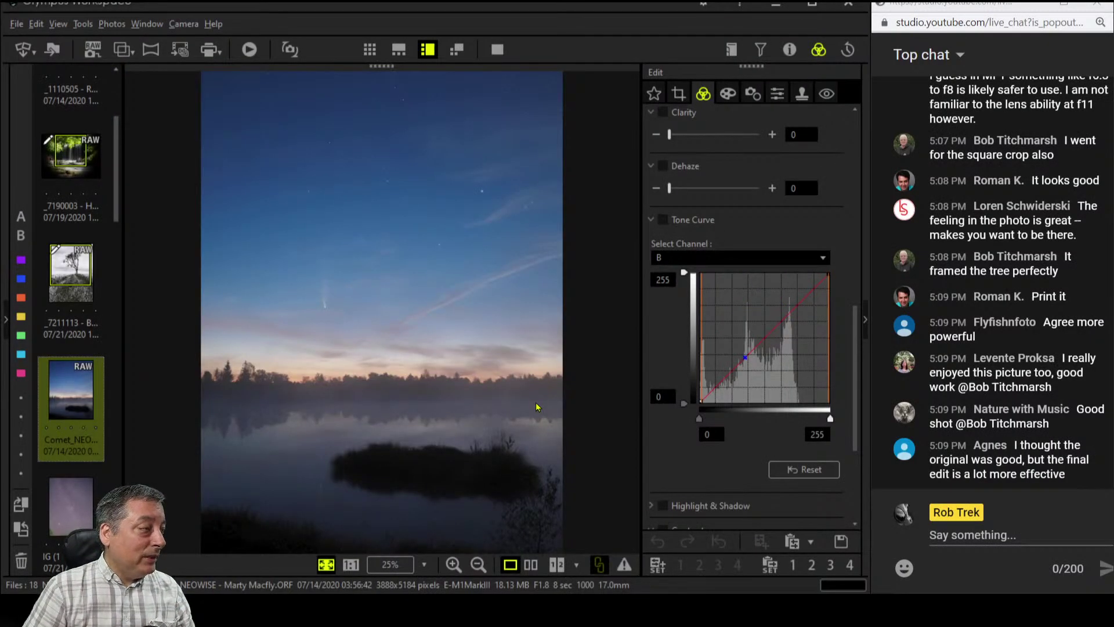
click(417, 189)
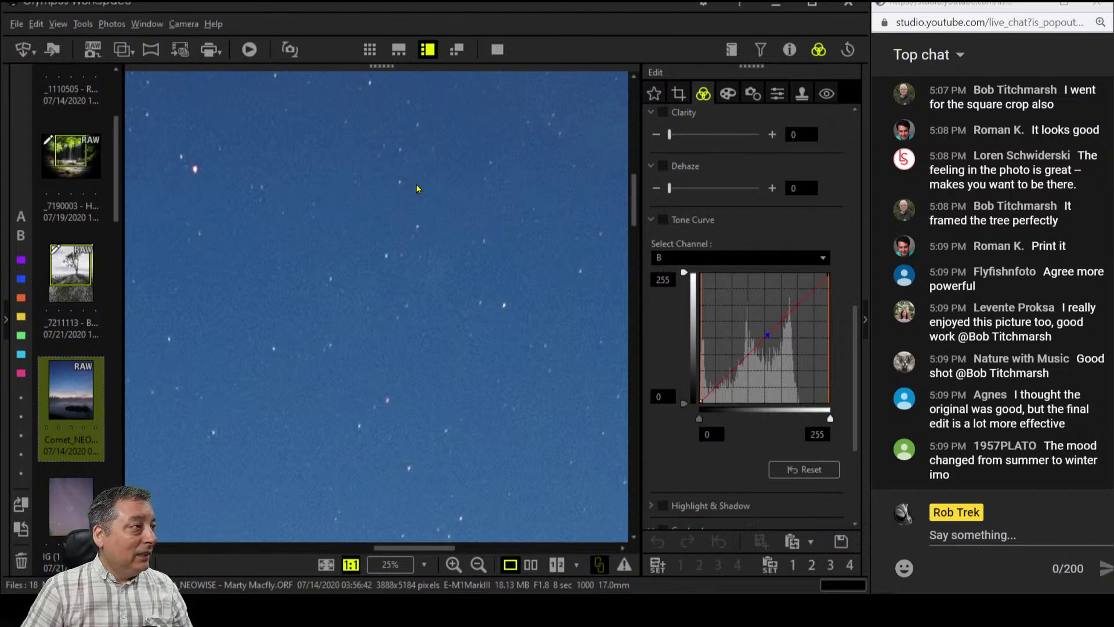
click(456, 285)
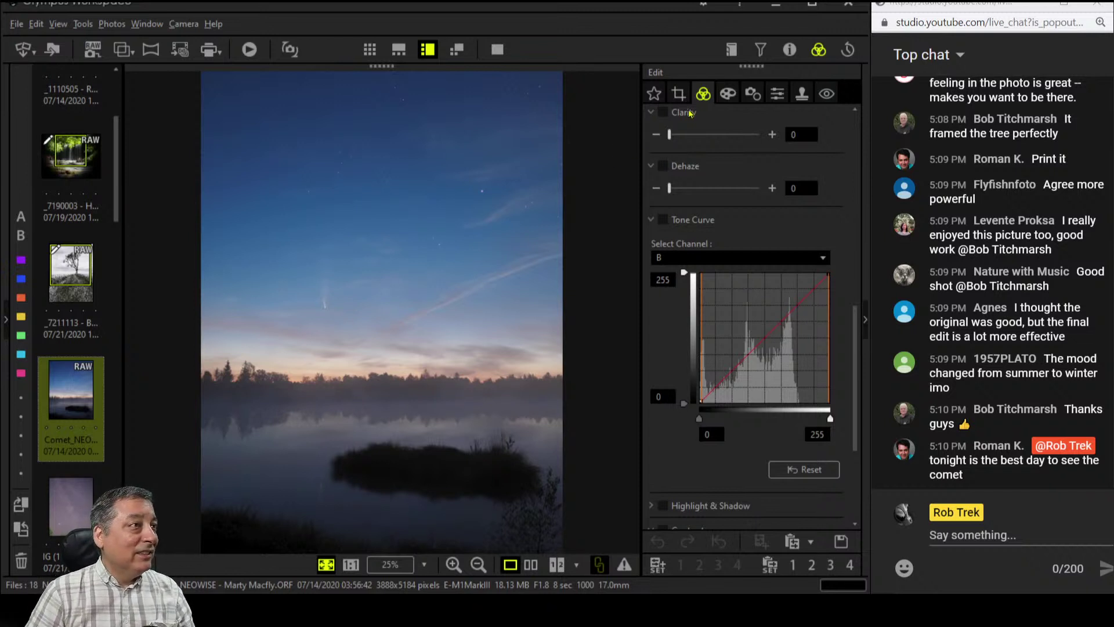
Crop the comet photo at a 4:3 ratio to 2273 x 3032 pixels, keeping the comet, the treeline and part of the dark island
click(679, 94)
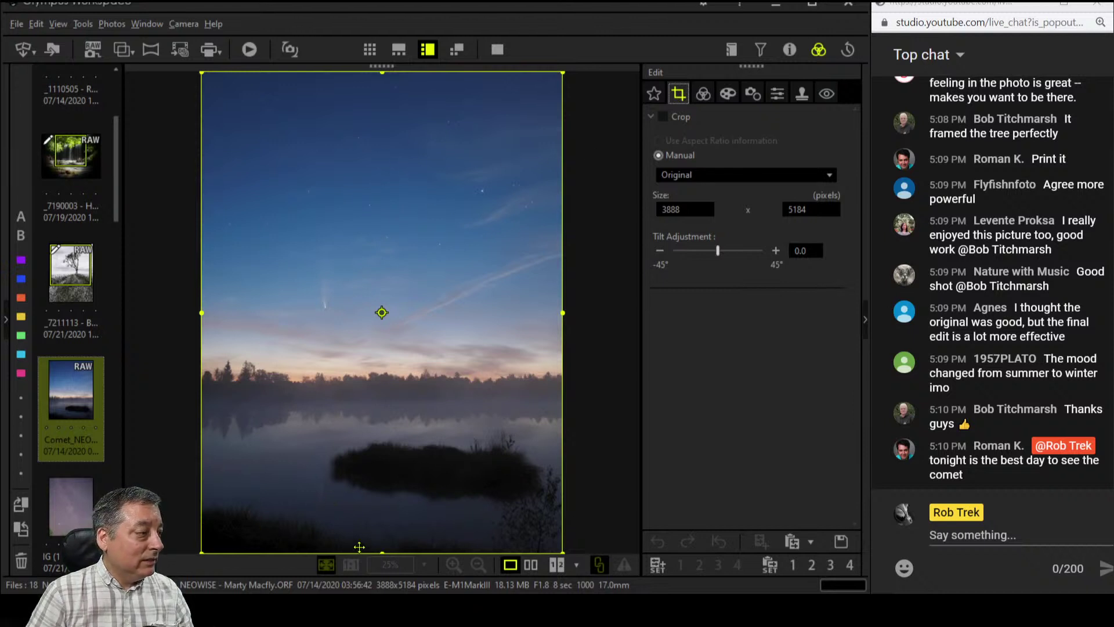
click(774, 174)
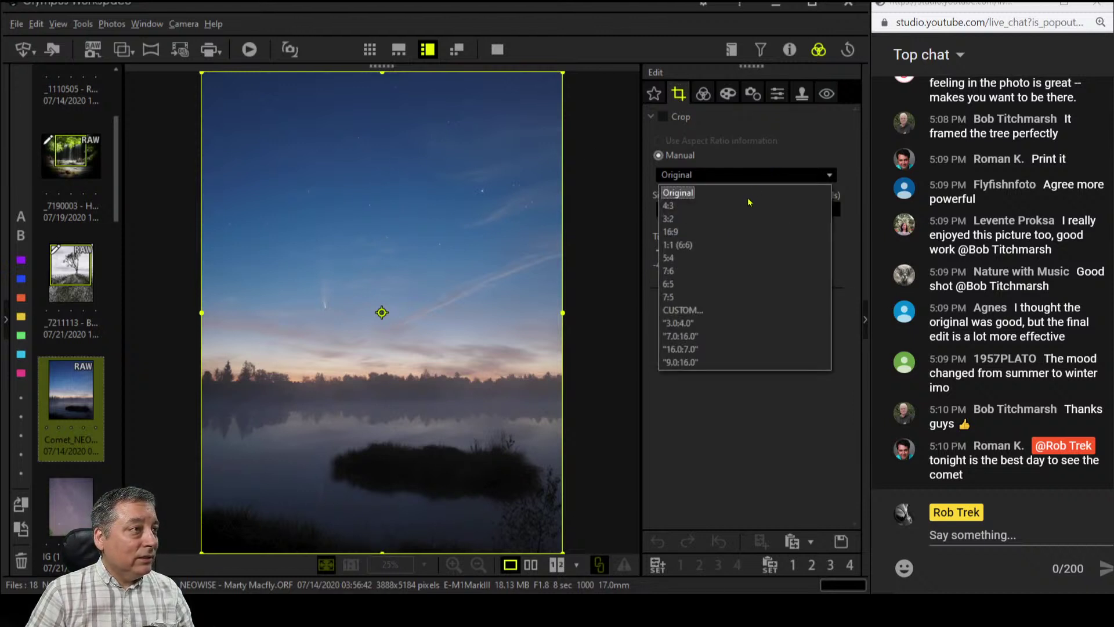
click(748, 205)
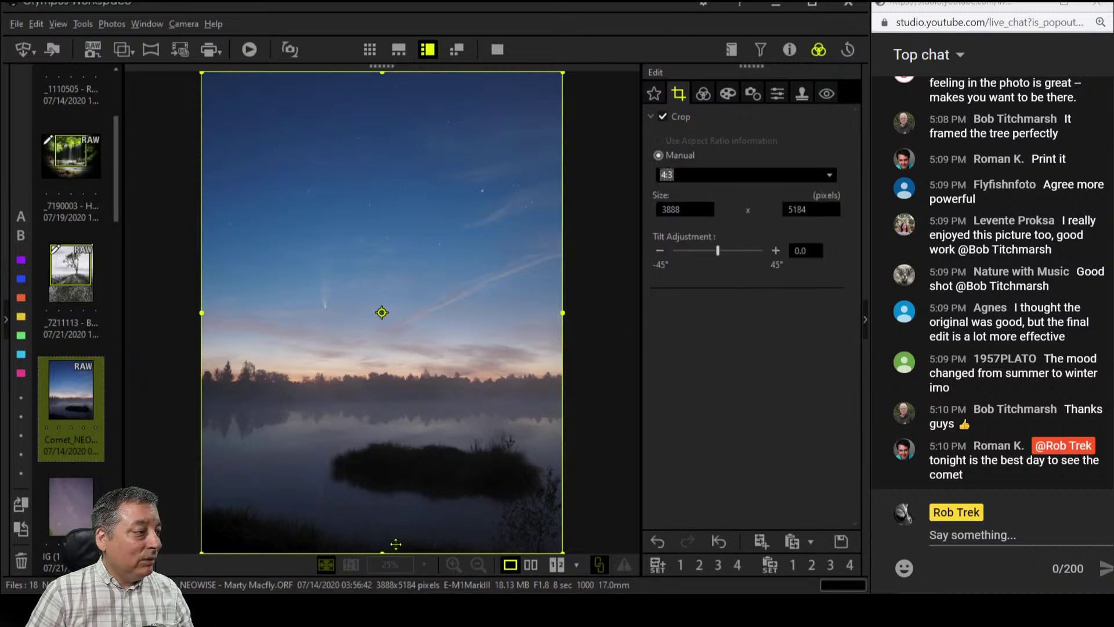
mouse_move(383, 549)
mouse_down()
mouse_move(408, 443)
mouse_move(410, 455)
mouse_up()
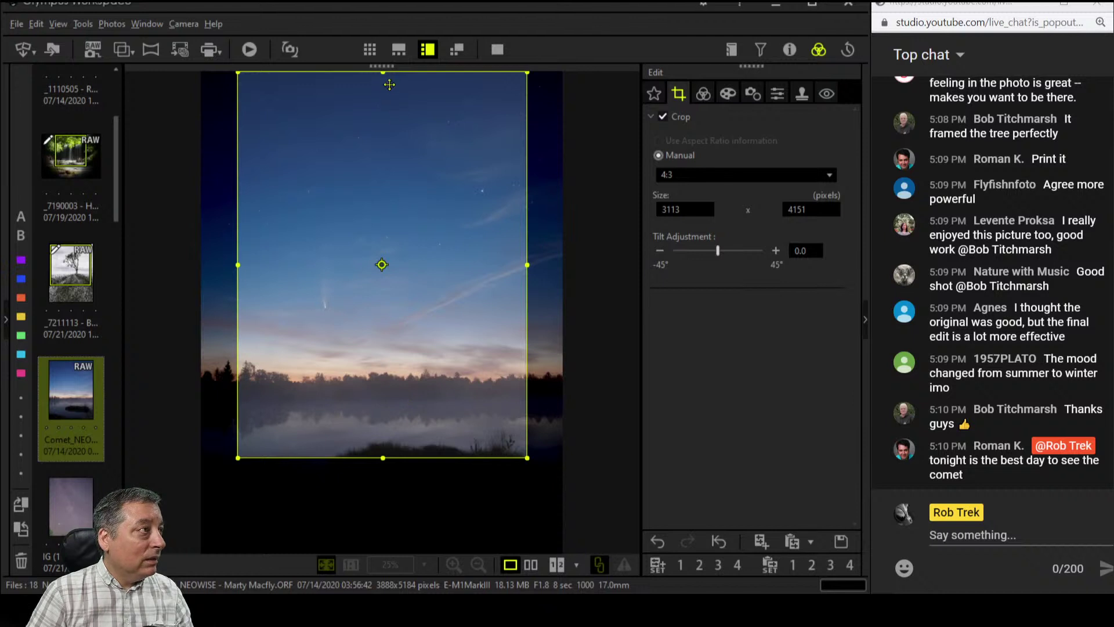
drag(389, 74, 398, 181)
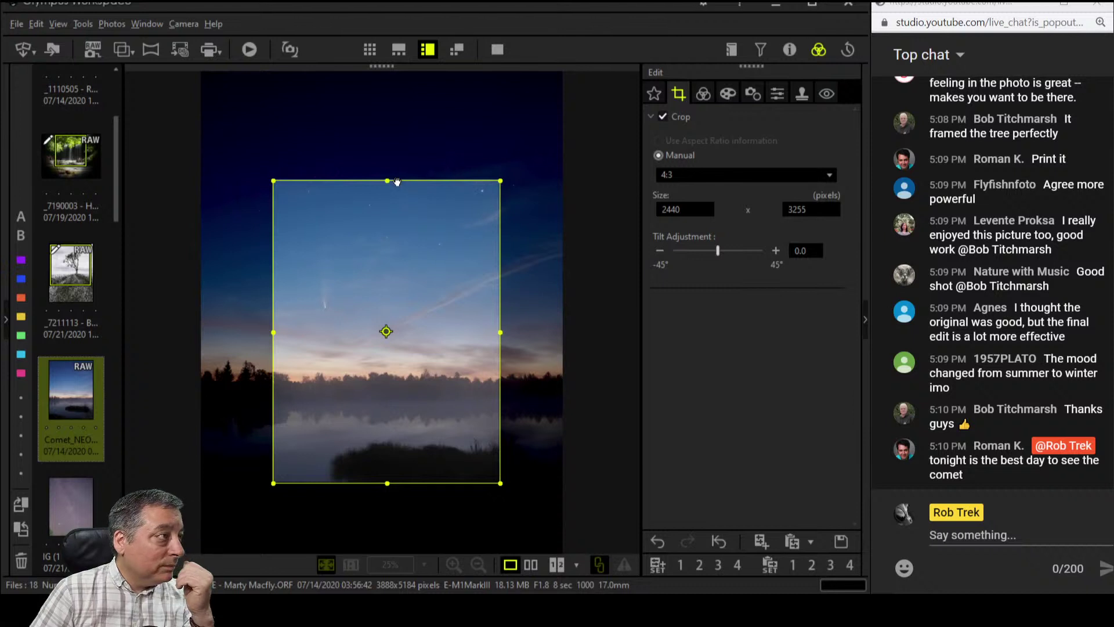
drag(387, 182, 388, 205)
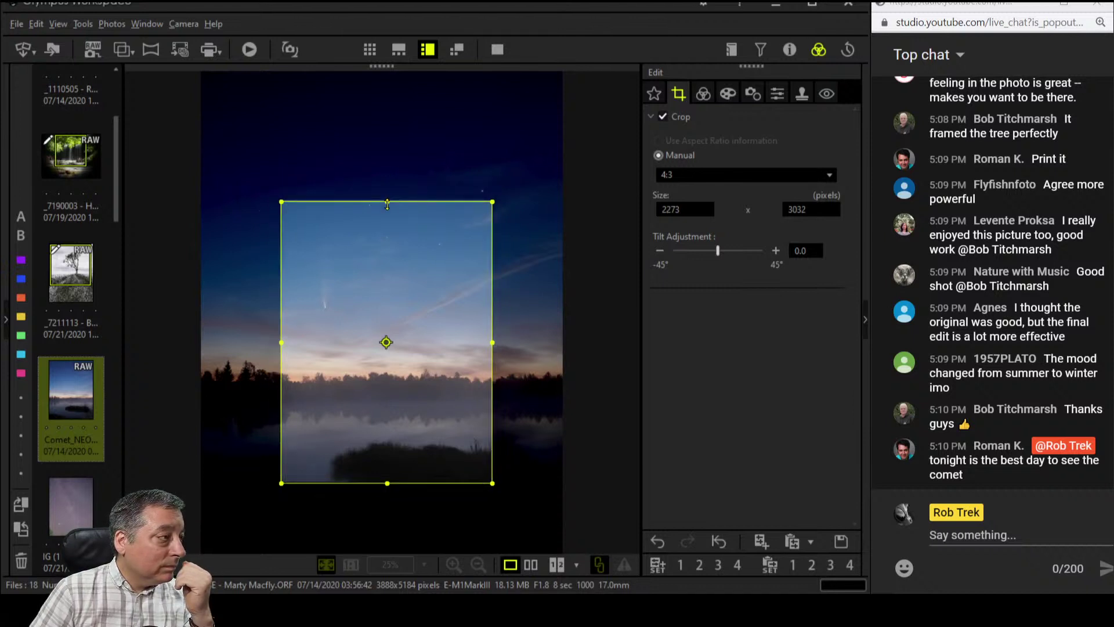
click(707, 96)
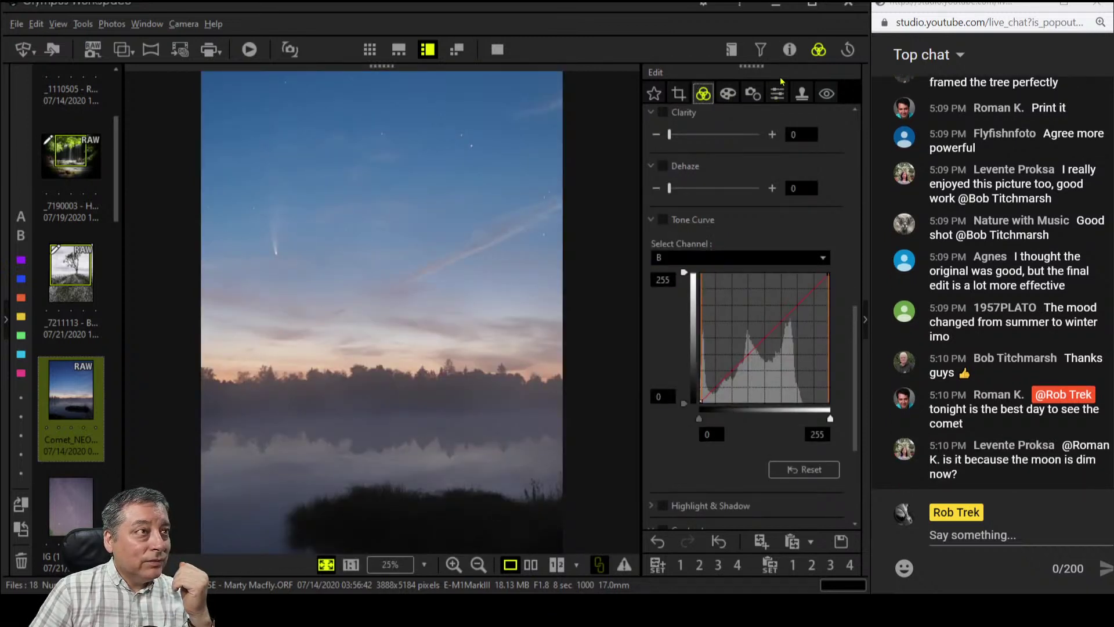
Check the comet photo's shooting details in its properties, and hide them again
click(789, 51)
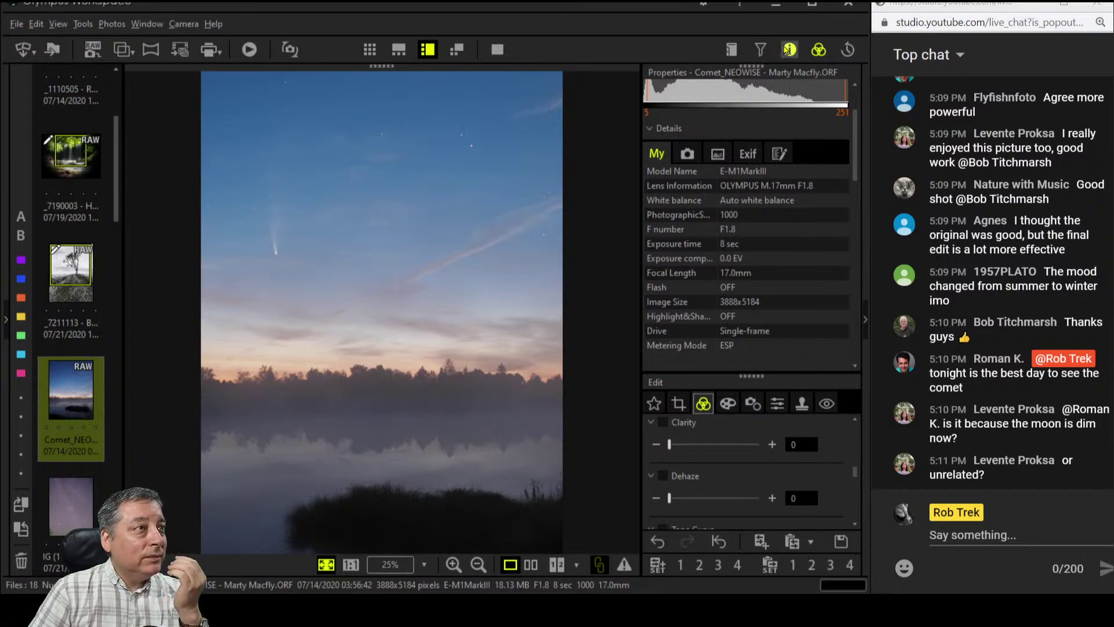
click(788, 50)
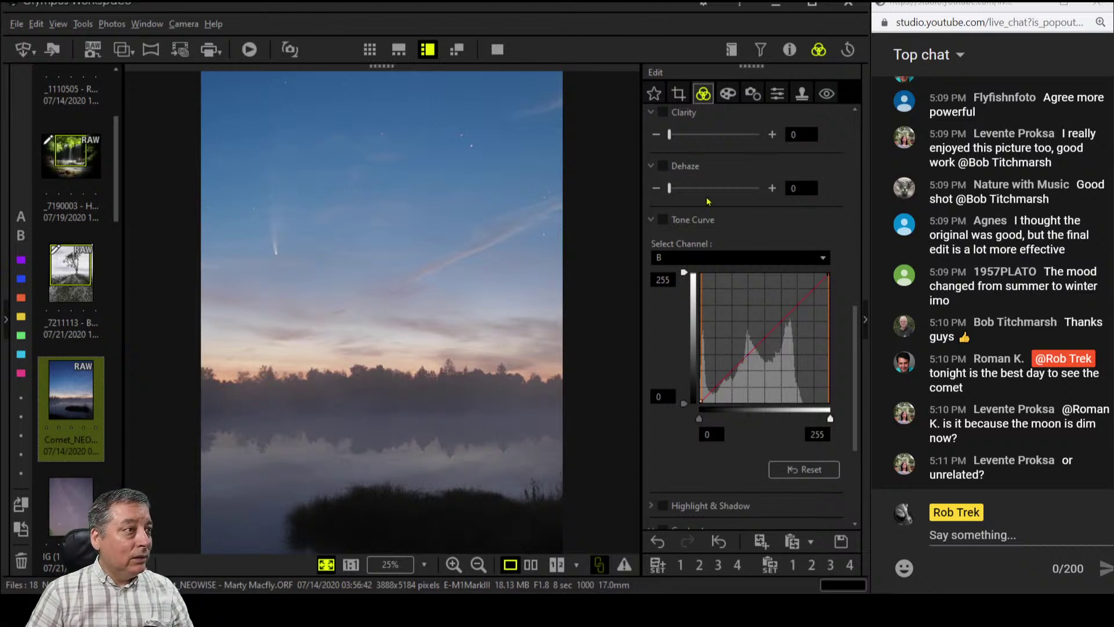
Switch the comet photo's tone curve to the RGB channel and set its input white point to 231
scroll(746, 263, up, 5)
scroll(753, 433, up, 3)
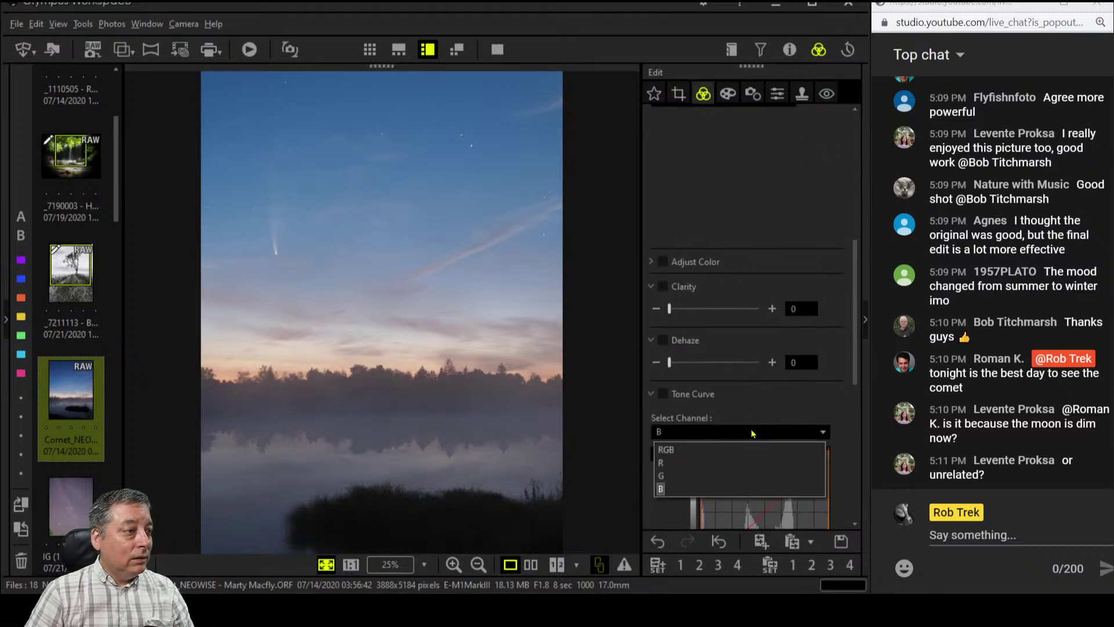
scroll(841, 356, down, 5)
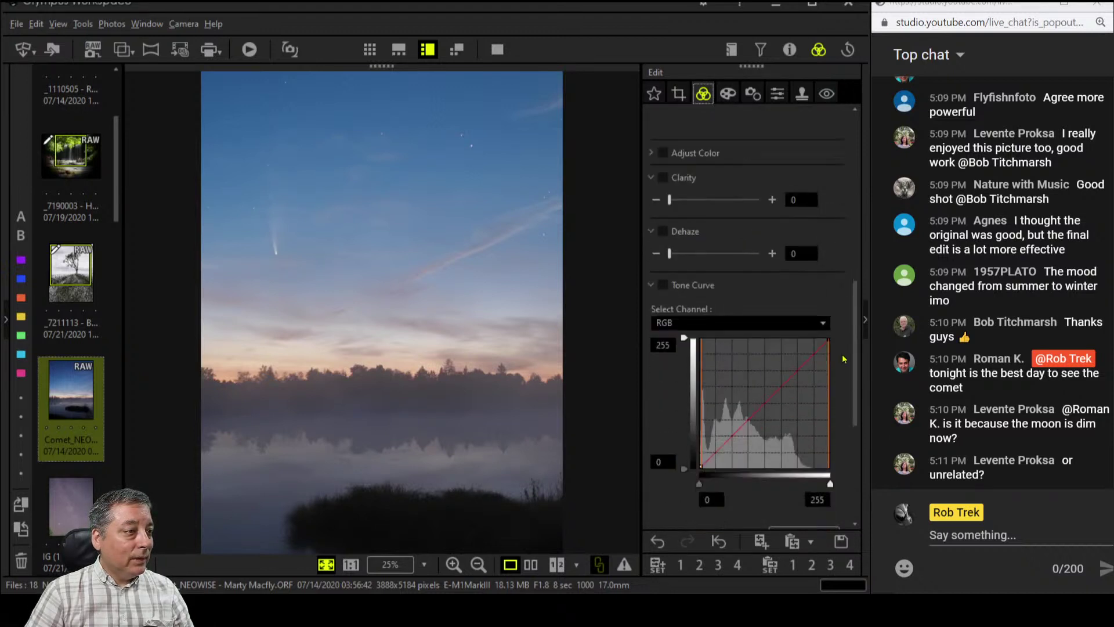
drag(831, 419, 820, 420)
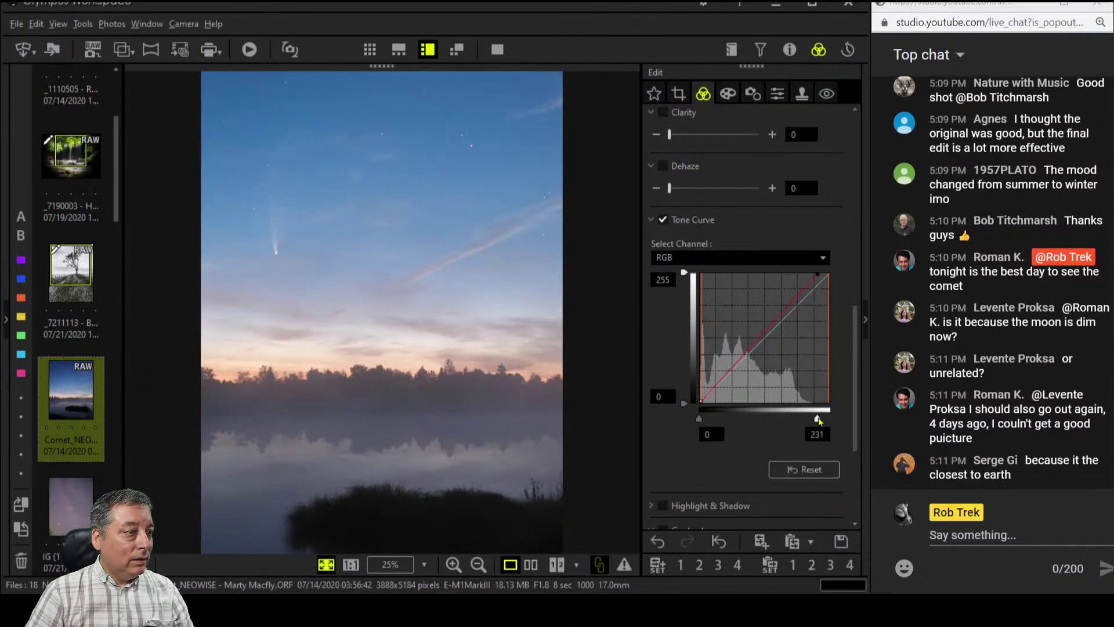
Shape the comet photo's RGB tone curve by pulling the shadows down and anchoring the midtones and highlights near the original line
drag(720, 383, 720, 394)
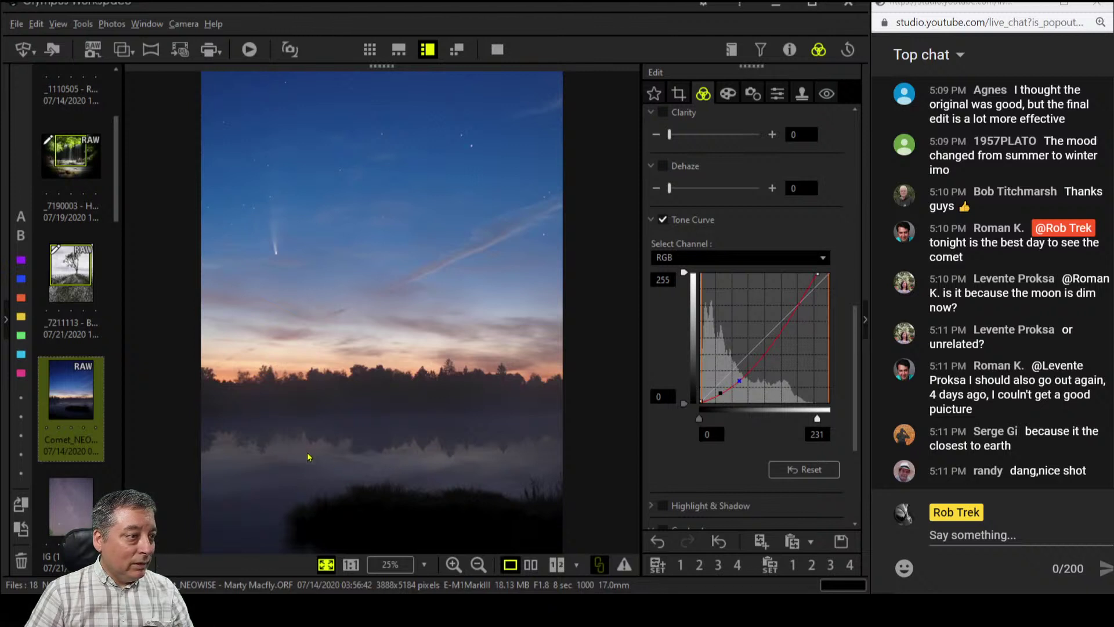
drag(740, 382, 736, 375)
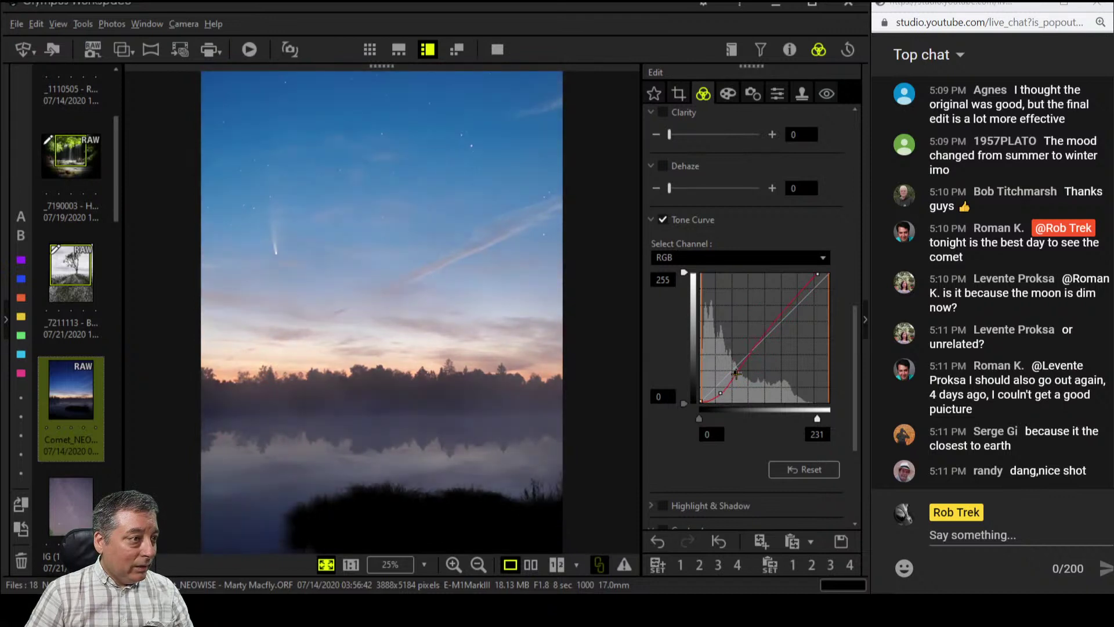
drag(766, 335, 768, 337)
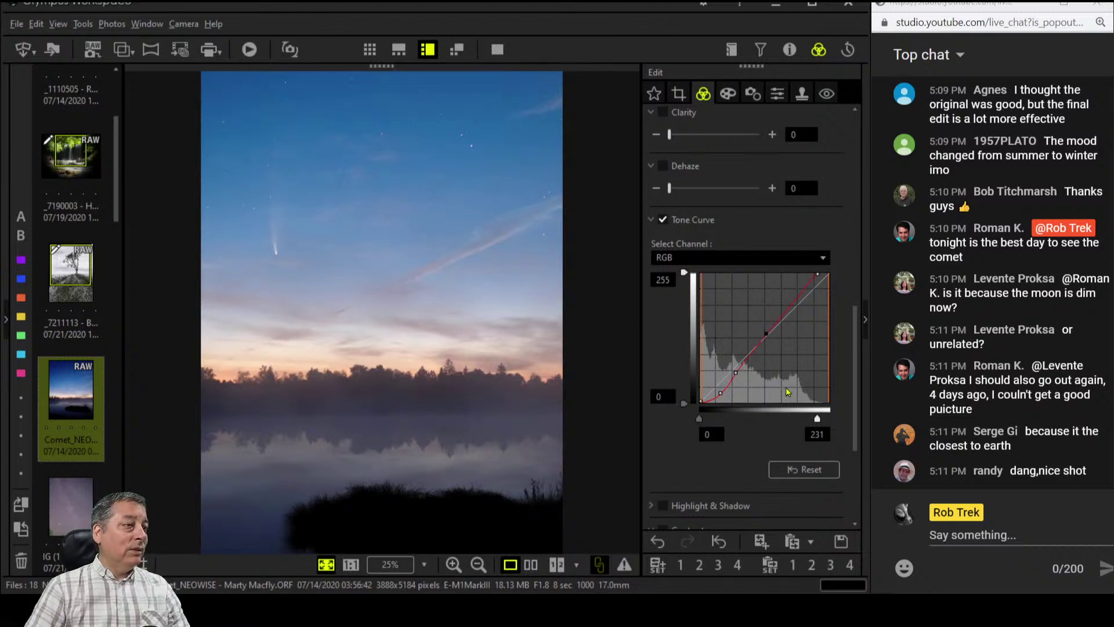
Apply Dehaze to the comet photo with a value of 60
scroll(836, 262, up, 3)
scroll(836, 263, up, 3)
scroll(836, 264, down, 2)
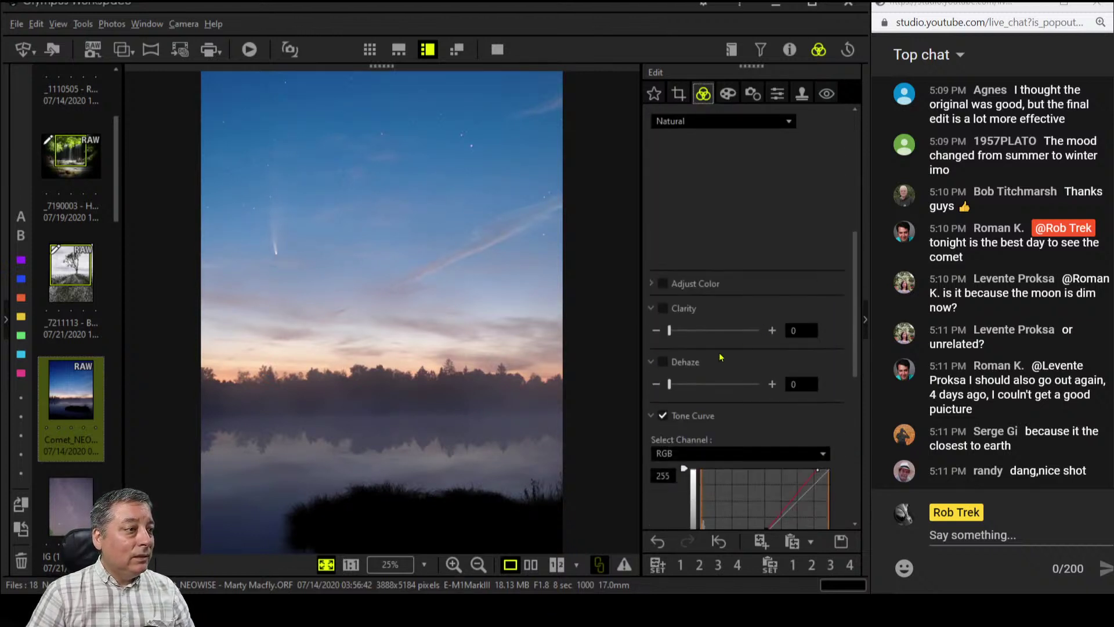
drag(671, 384, 728, 385)
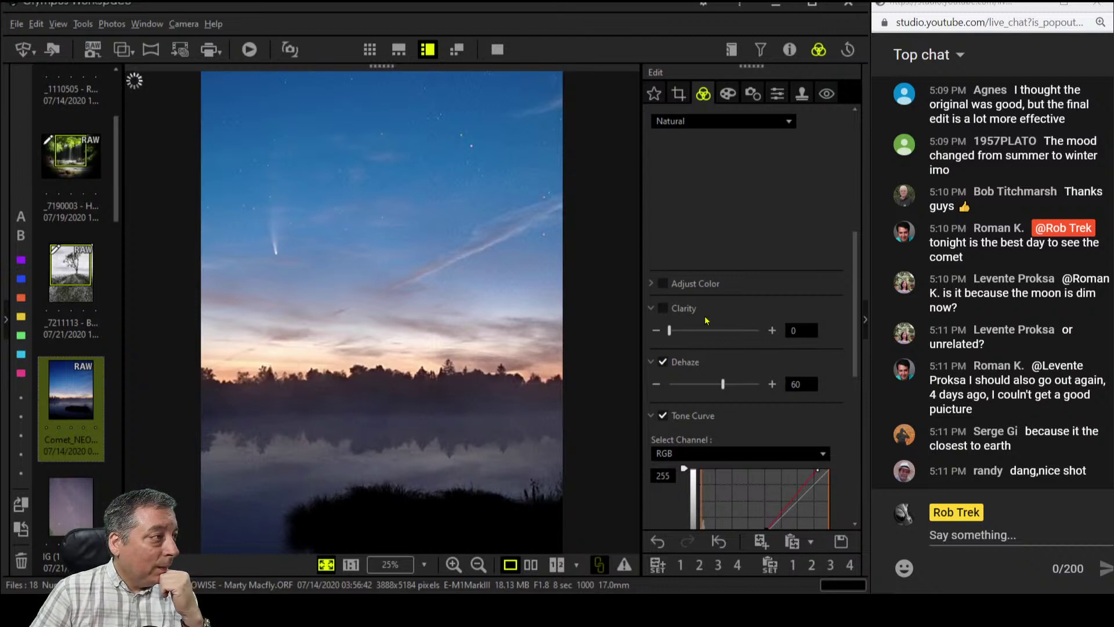
View the stars at 1:1 and enable Unsharp Mask with a strength of 270% and a radius of 1.2 pixels
scroll(759, 248, up, 2)
scroll(759, 247, up, 3)
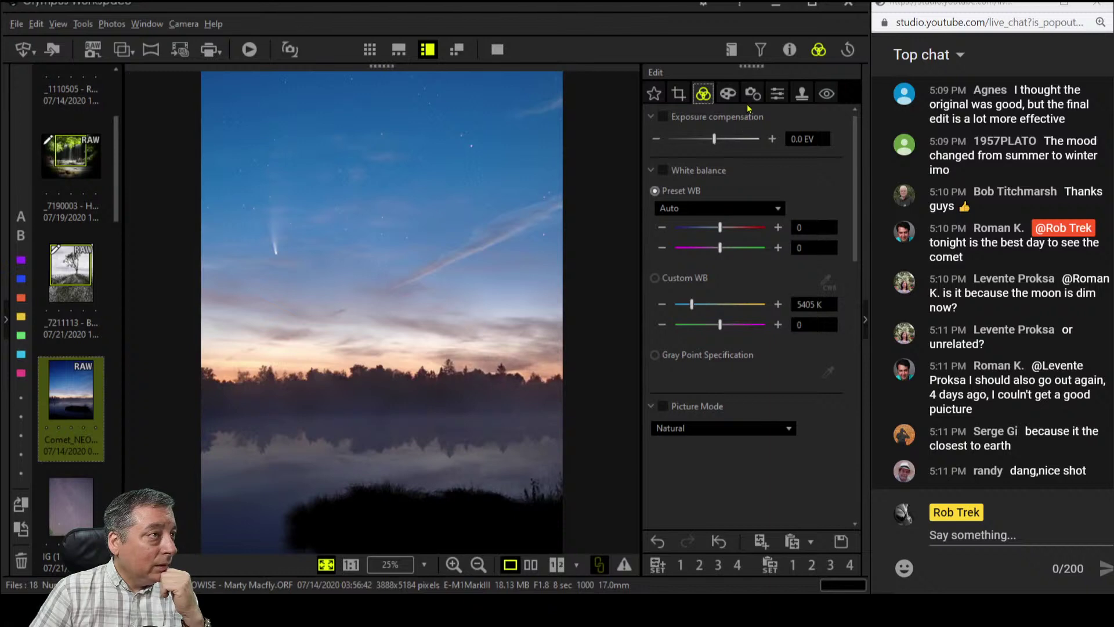
click(777, 94)
click(415, 140)
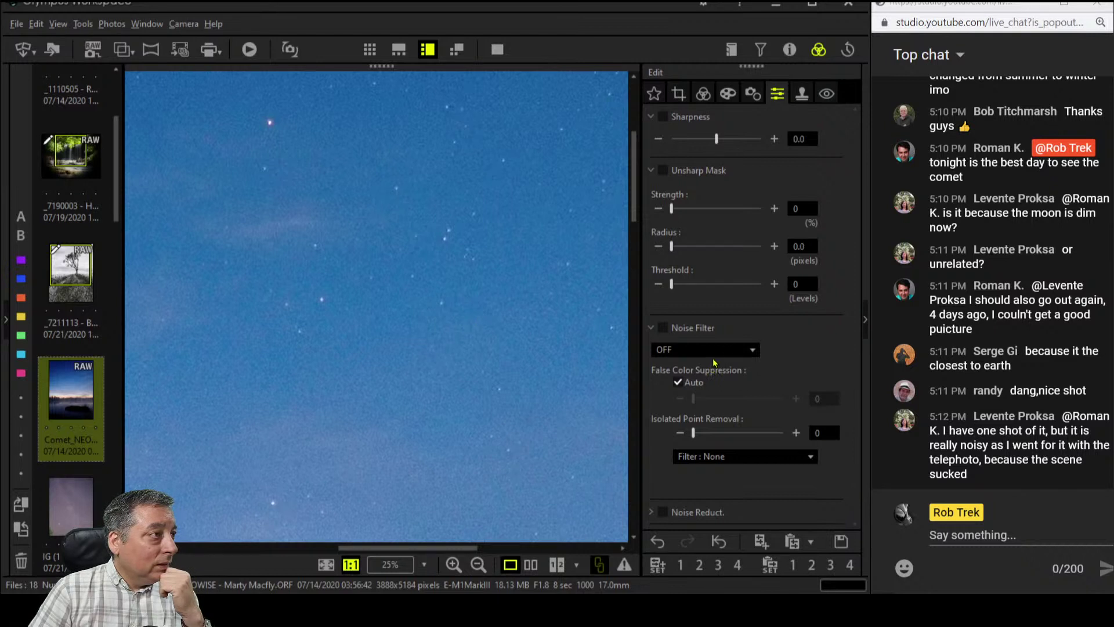
click(662, 170)
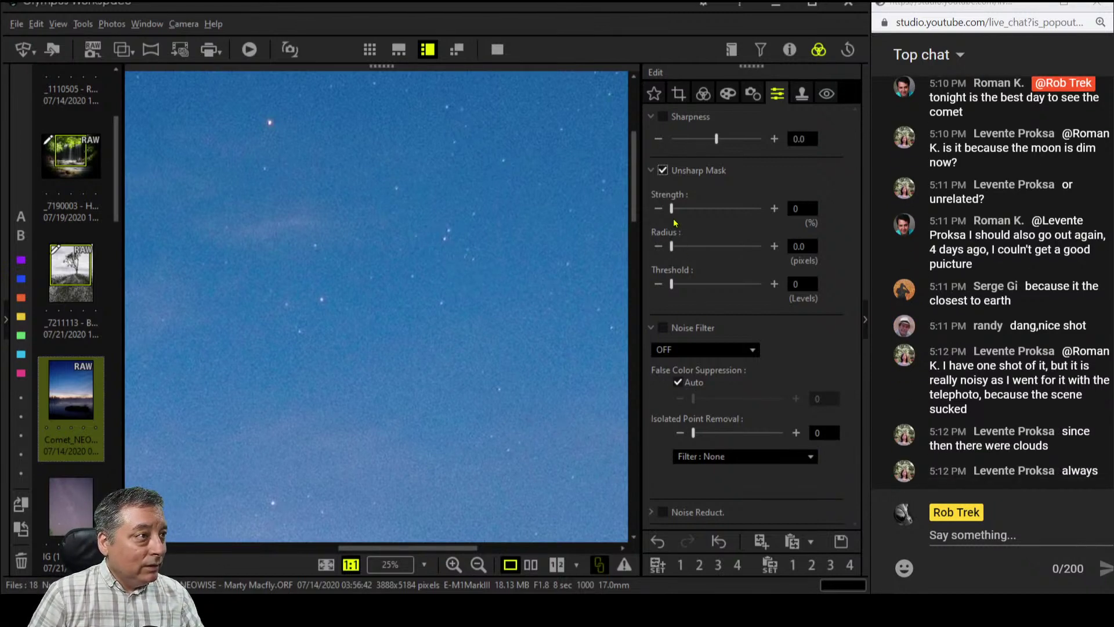
drag(671, 212, 719, 212)
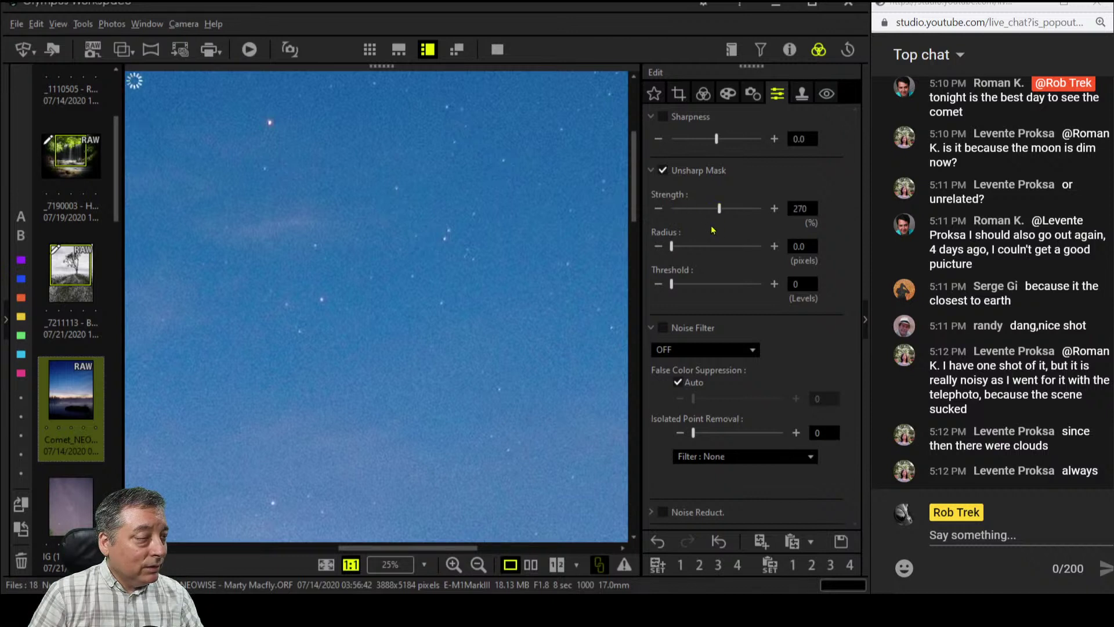
click(774, 246)
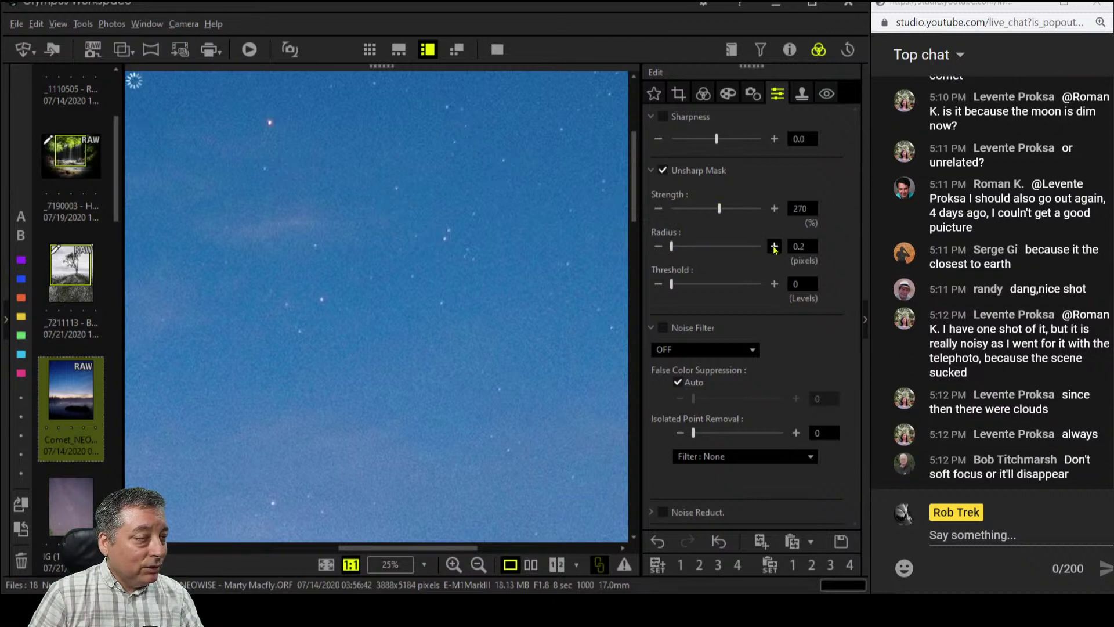
click(774, 246)
click(774, 246)
click(774, 247)
Raise the Unsharp Mask threshold to 15 levels to keep the sky noise from being sharpened
click(775, 283)
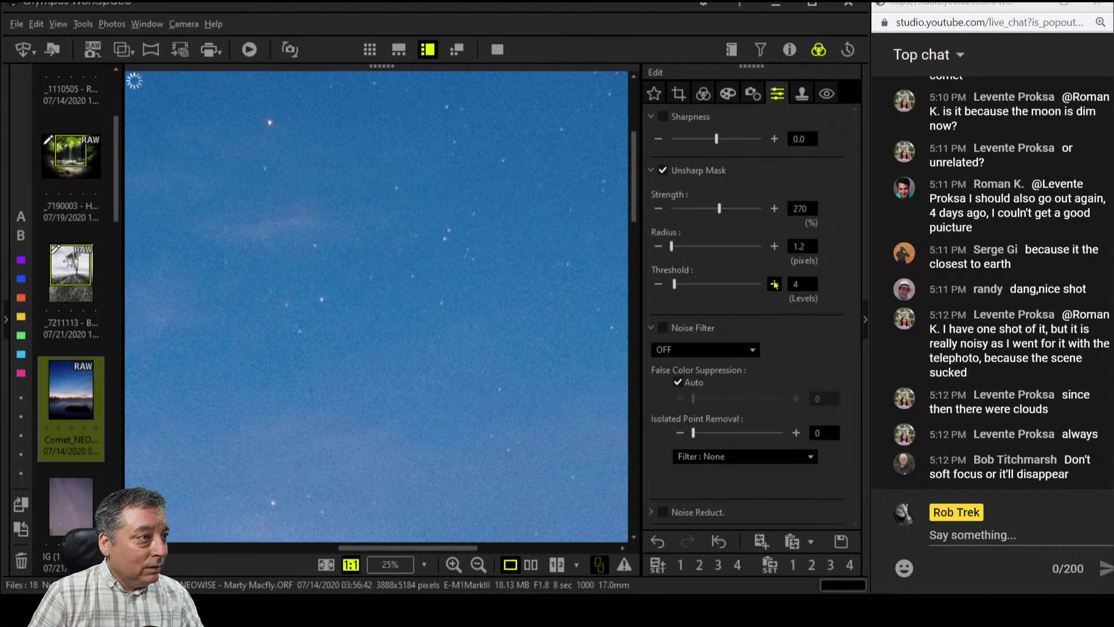
click(775, 284)
click(774, 283)
click(775, 284)
click(775, 283)
click(775, 284)
click(775, 284)
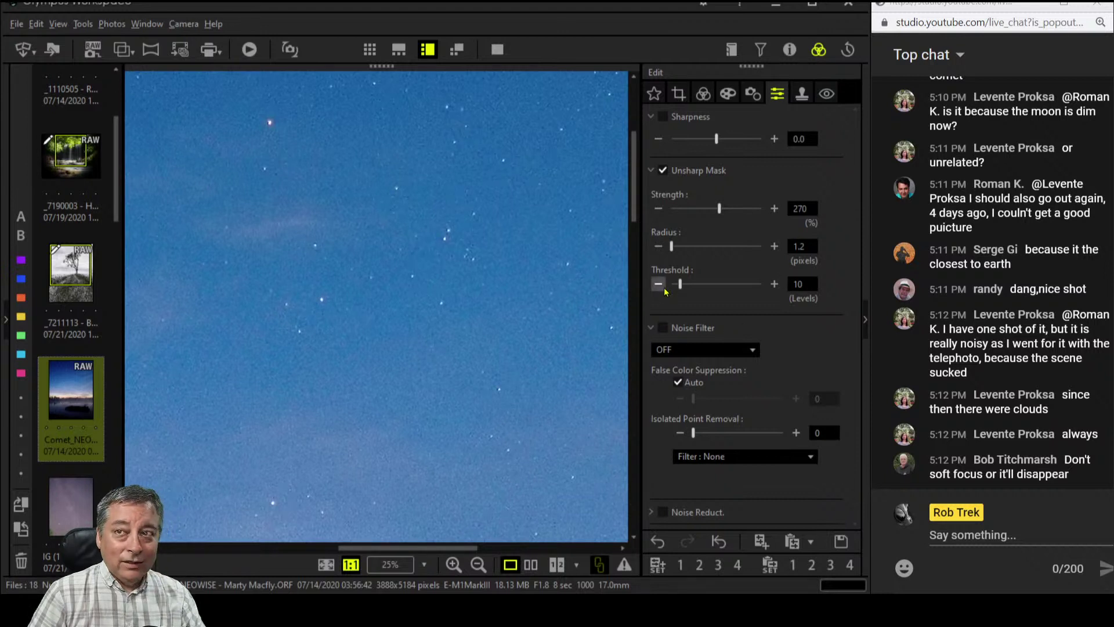
click(774, 284)
click(774, 283)
click(773, 284)
click(774, 283)
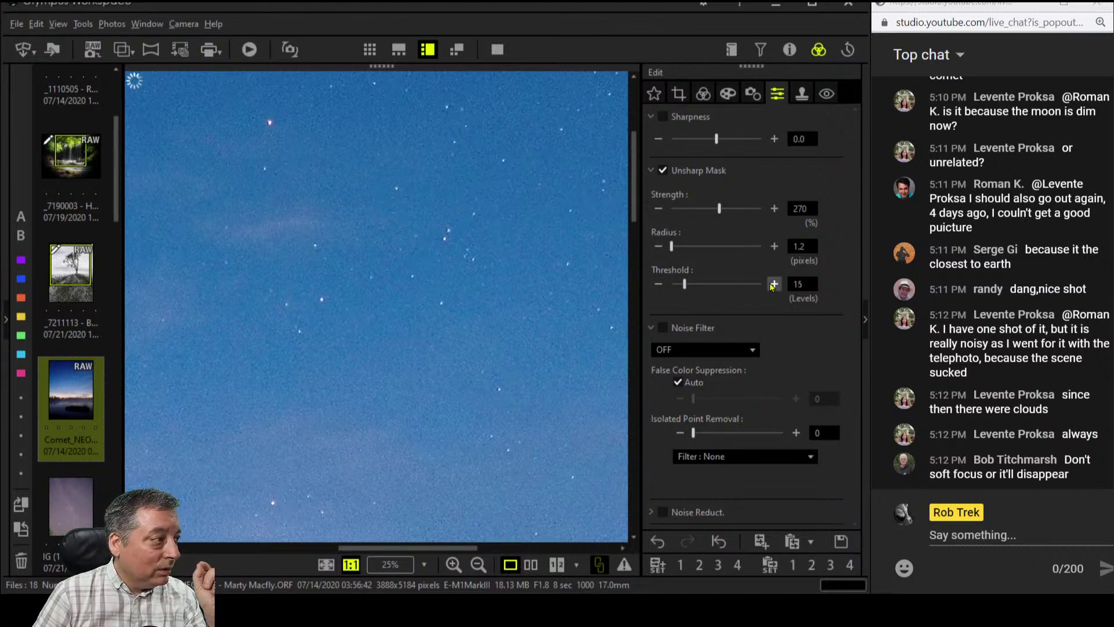
click(774, 284)
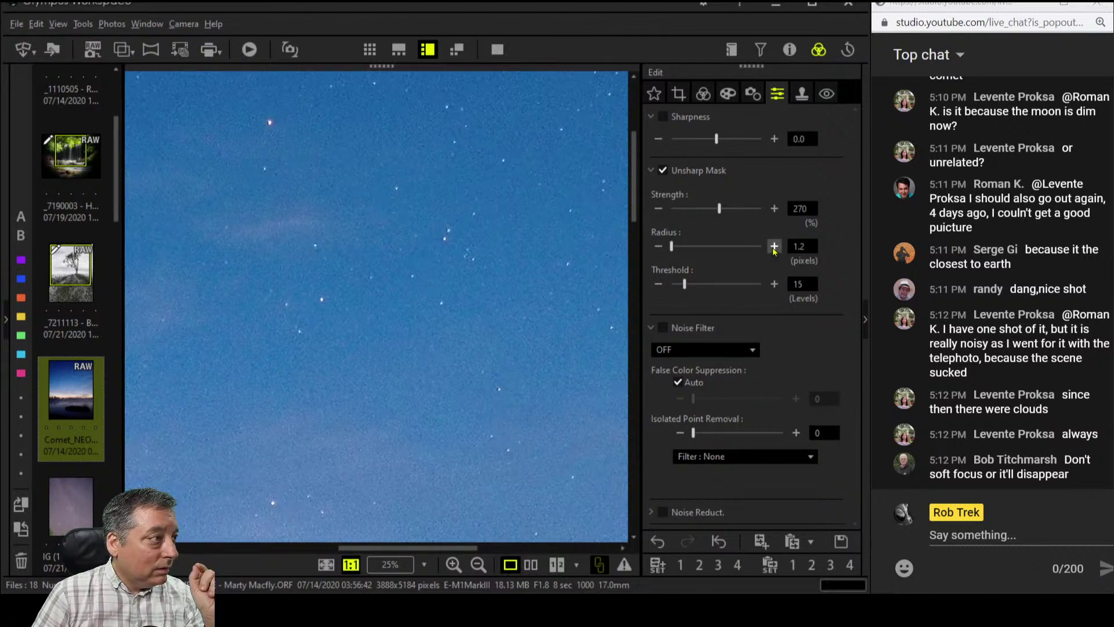
Increase the Unsharp Mask radius to 1.3 pixels and its strength to 398%
click(774, 247)
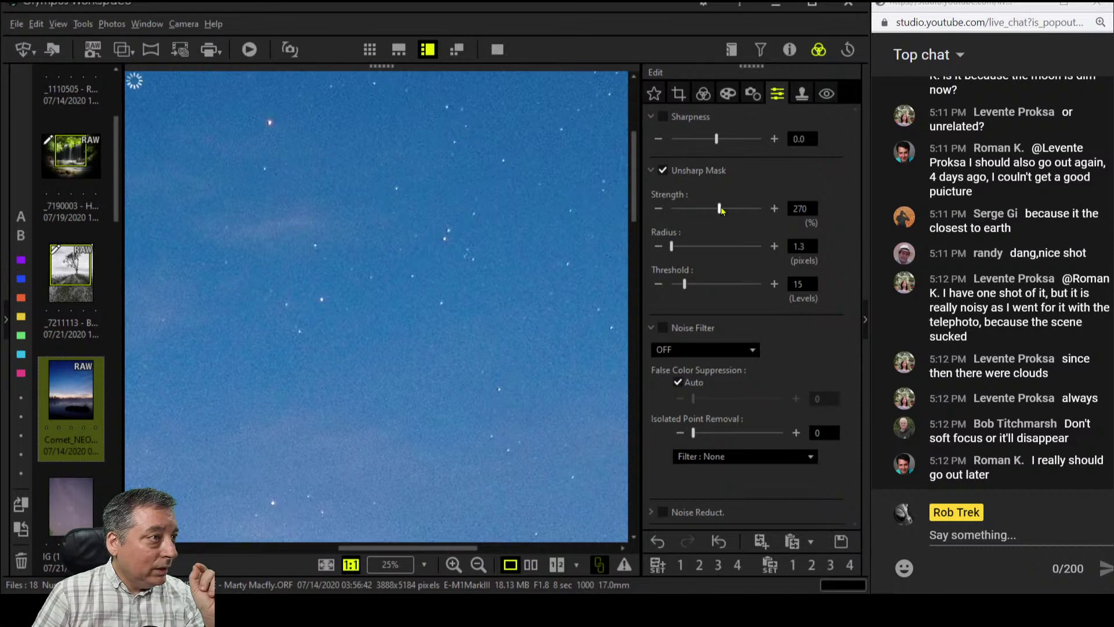
drag(721, 210, 737, 211)
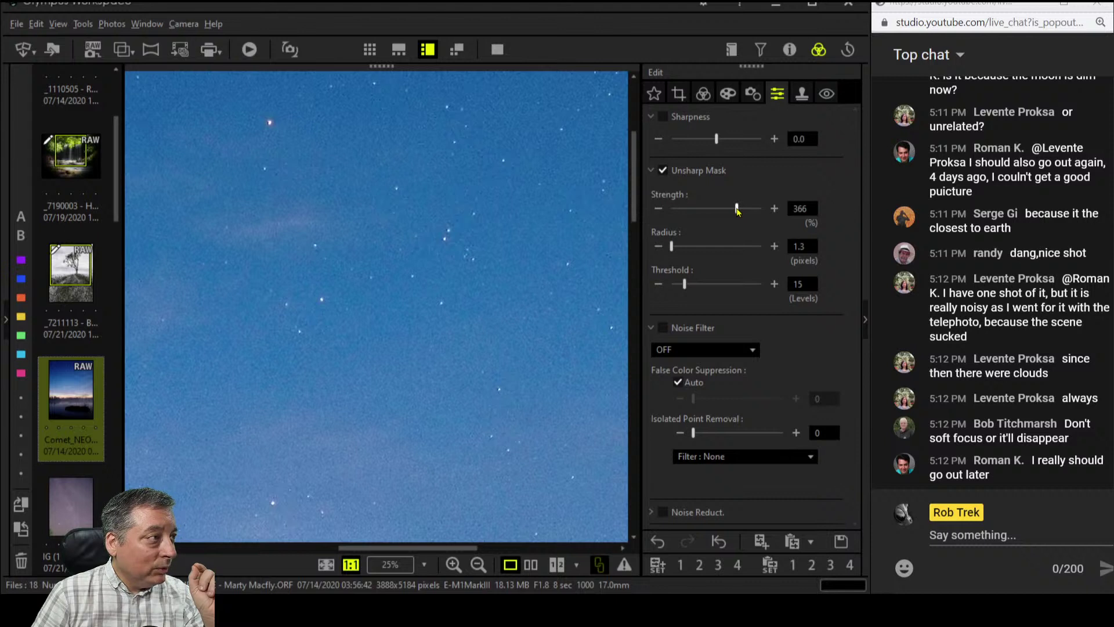
drag(737, 210, 744, 211)
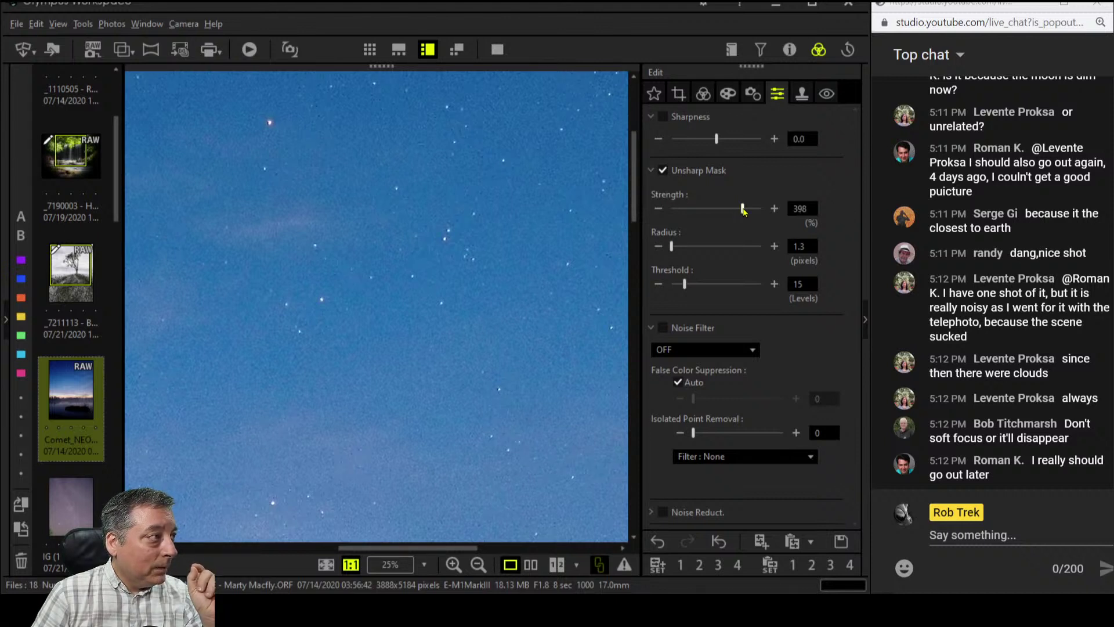
Fine-tune the Unsharp Mask threshold to 17 levels and return to the full view of the comet photo
click(775, 284)
click(775, 284)
click(778, 287)
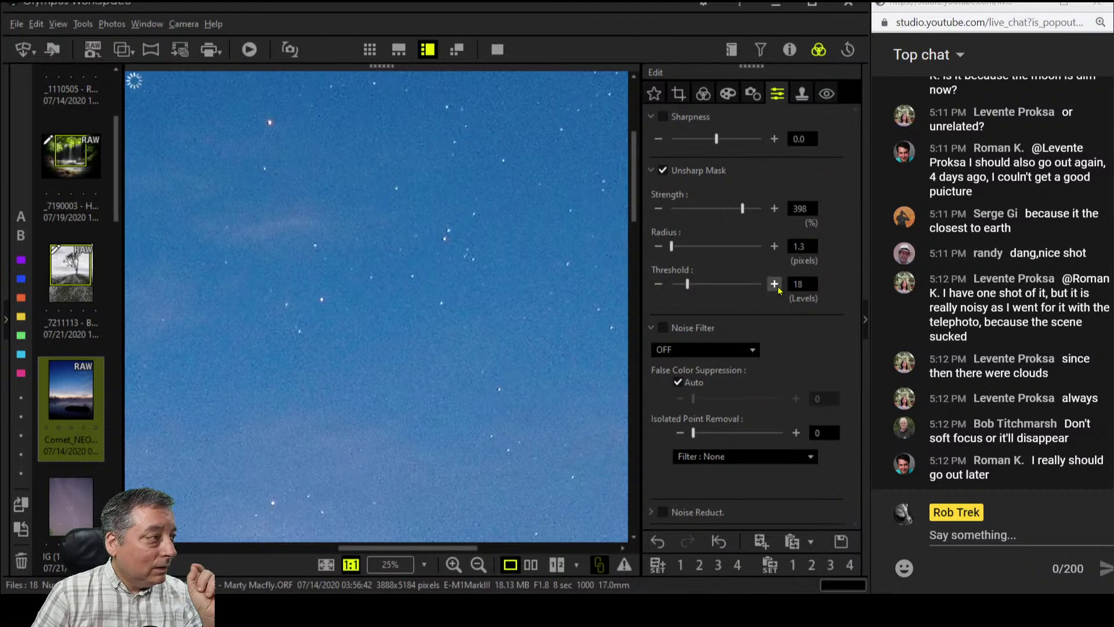
click(778, 287)
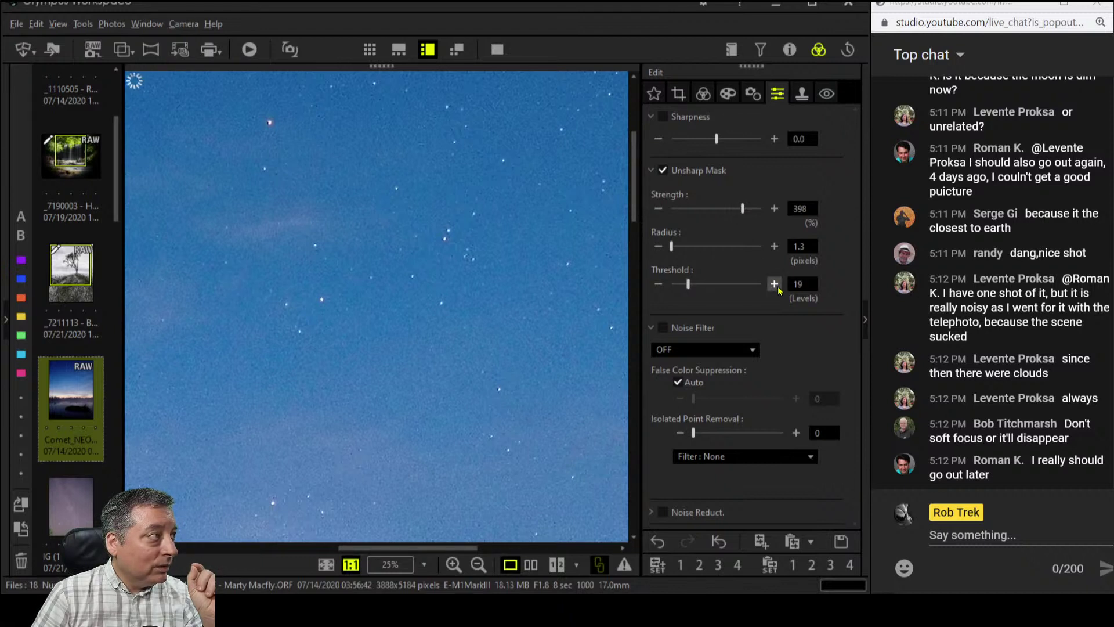
click(659, 284)
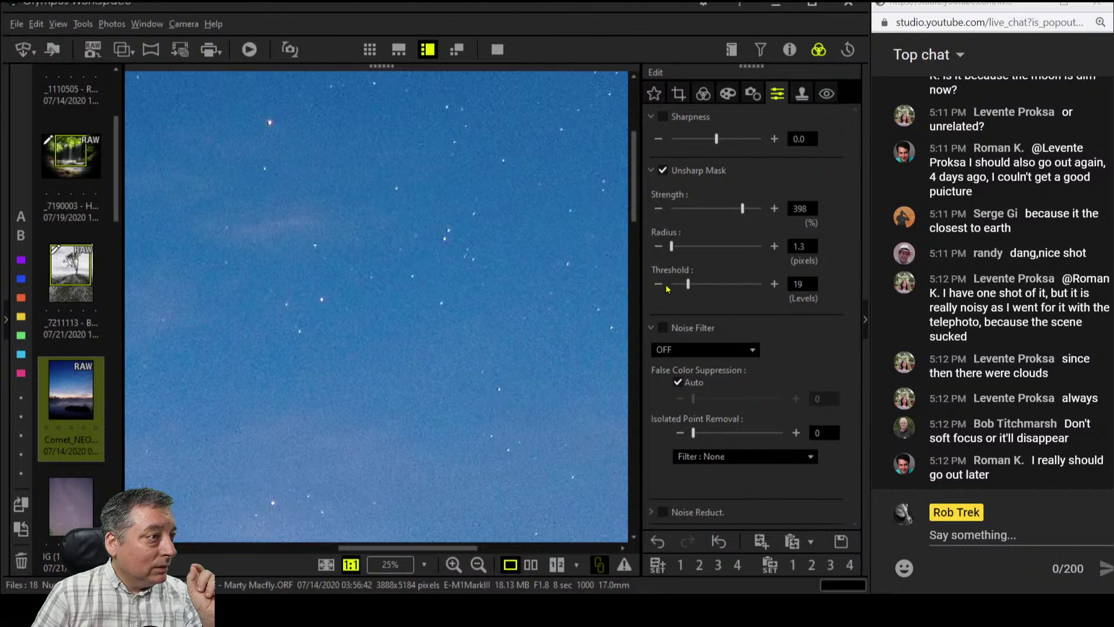
click(659, 284)
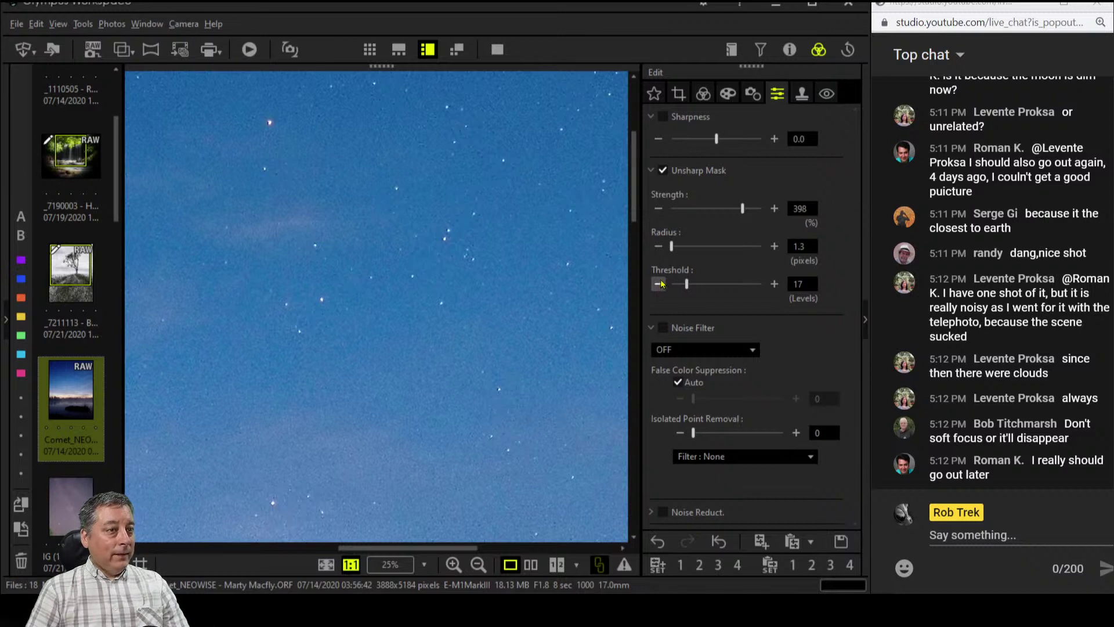
click(512, 251)
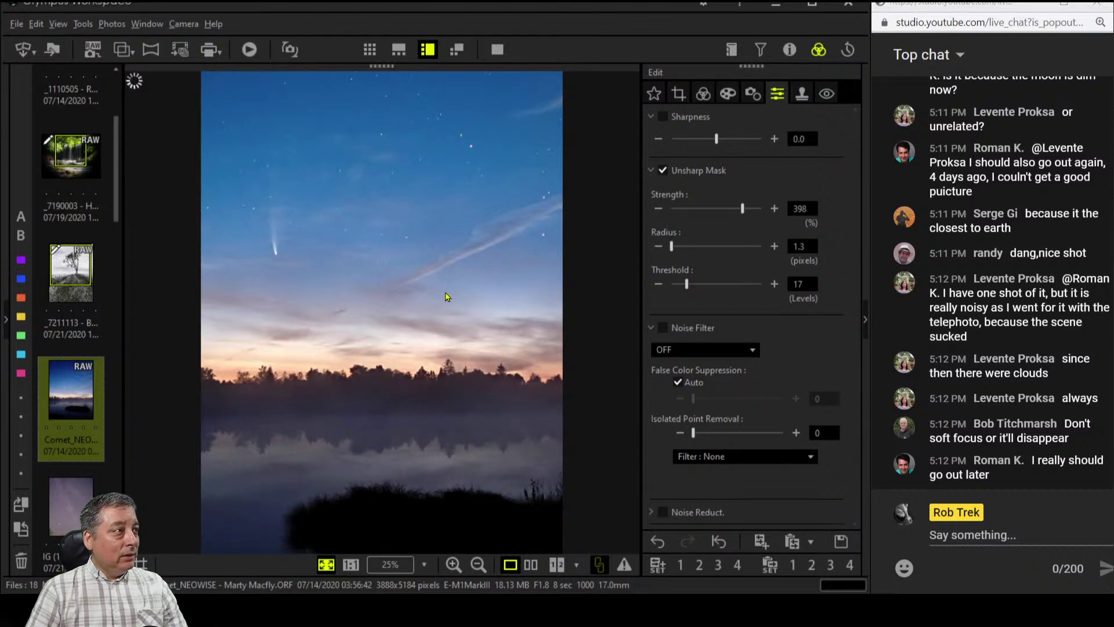
Set the comet photo's Clarity to 8
click(701, 97)
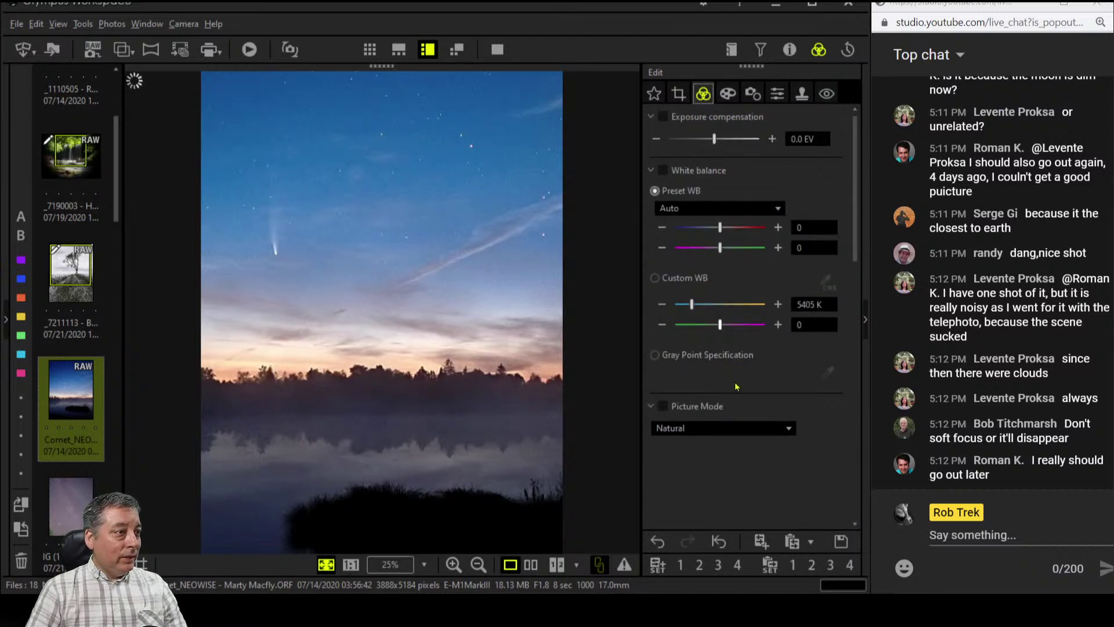
scroll(736, 386, down, 6)
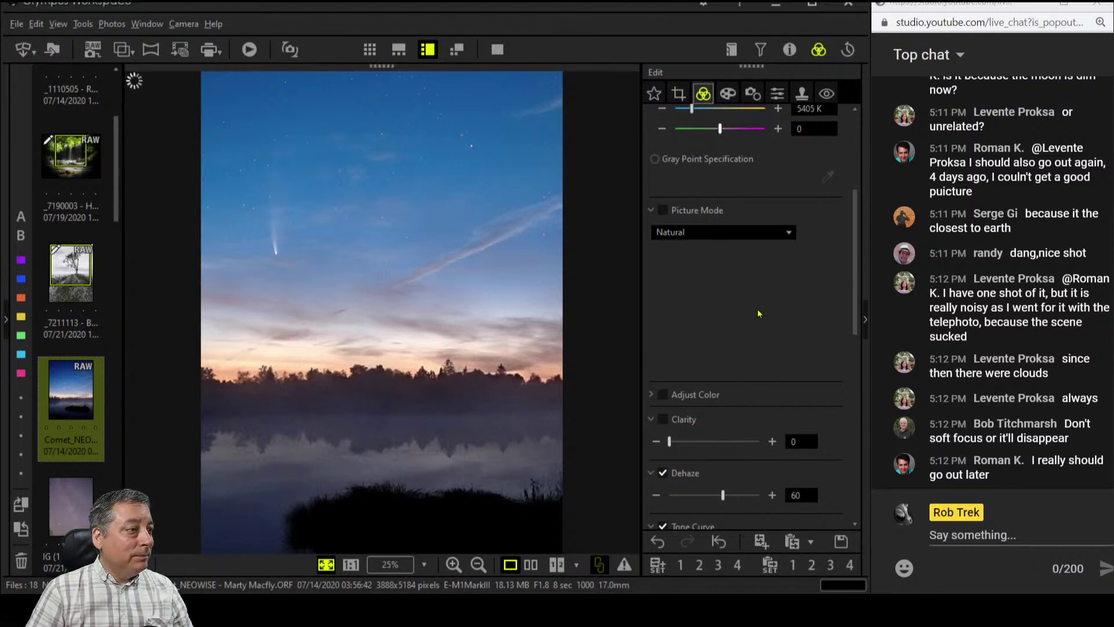
scroll(758, 313, down, 3)
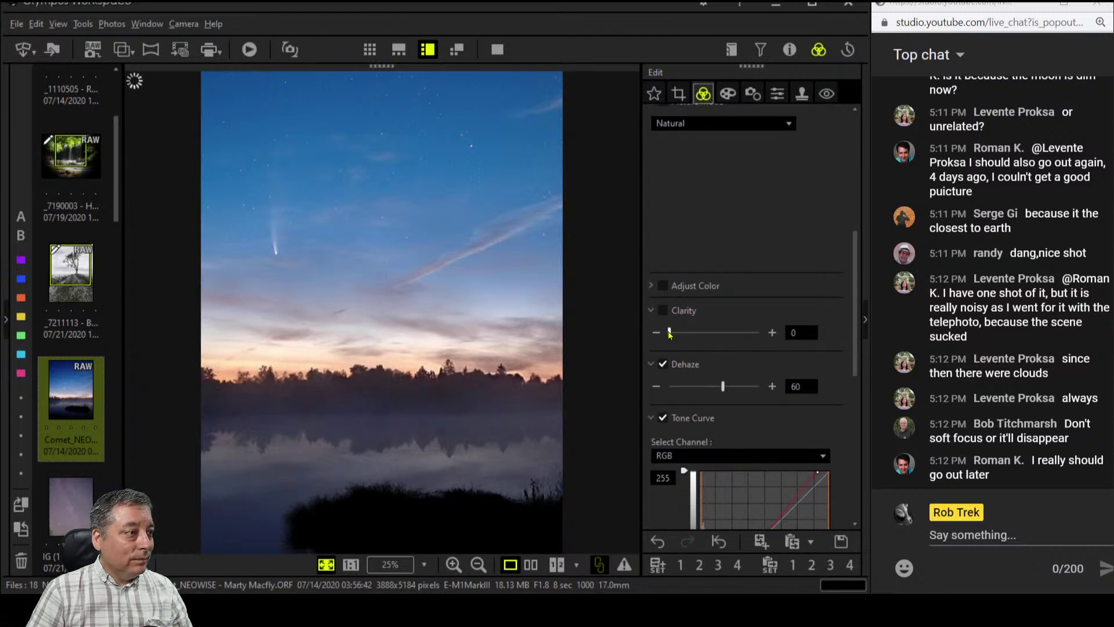
drag(669, 332, 676, 332)
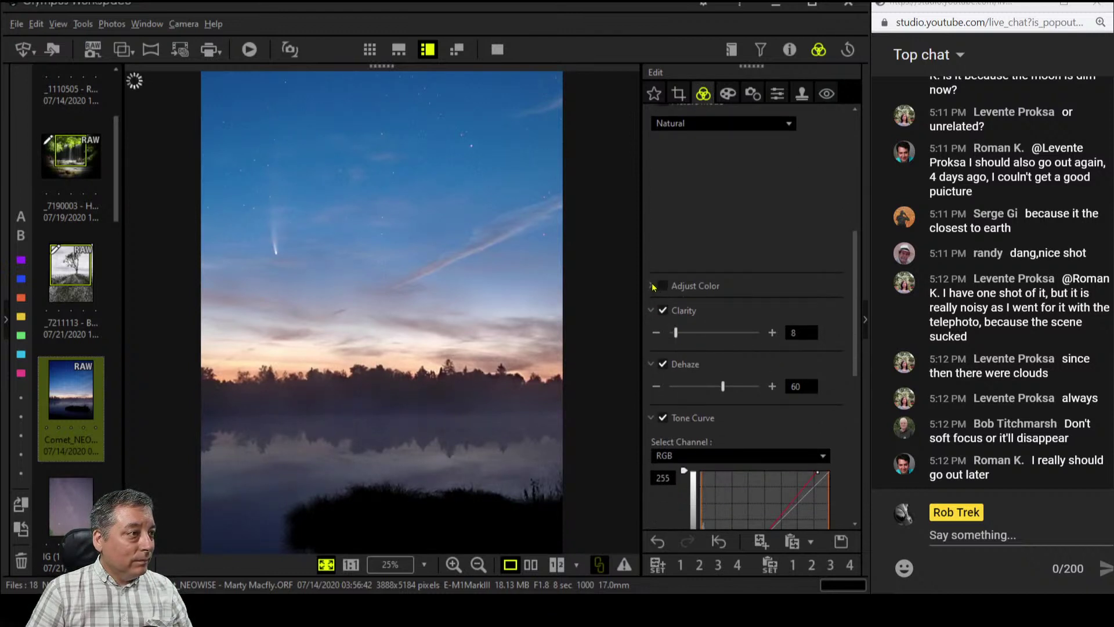
Darken the blue sky by setting the Adjust Color luminance of color ranges 6, 7 and 8 to -4
click(653, 287)
scroll(792, 297, up, 2)
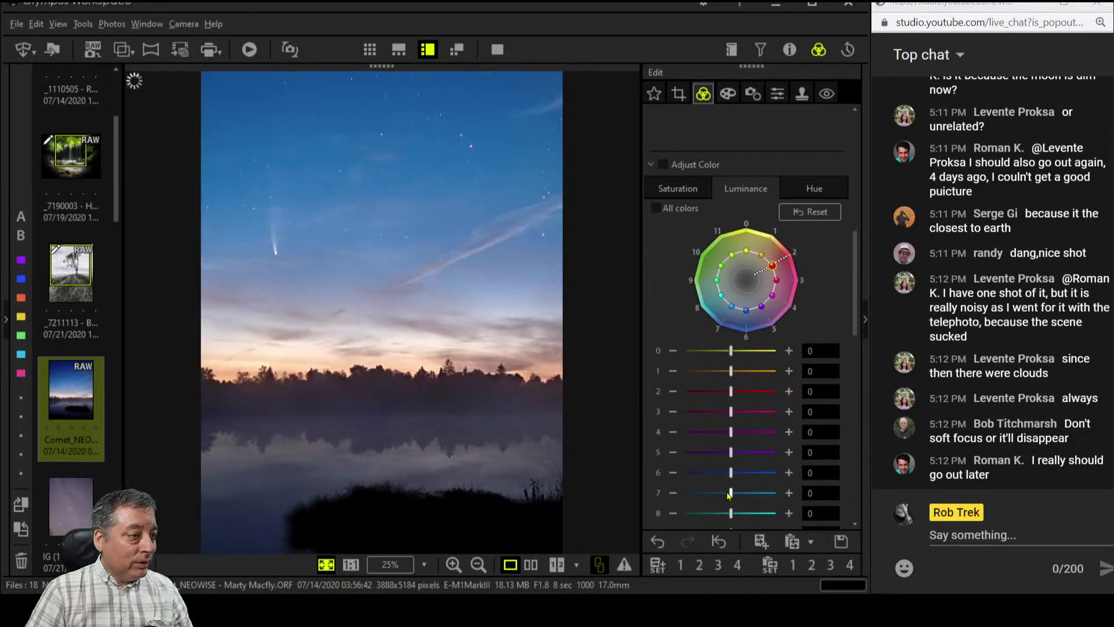
mouse_move(729, 493)
mouse_down()
mouse_move(718, 494)
mouse_move(718, 472)
mouse_up()
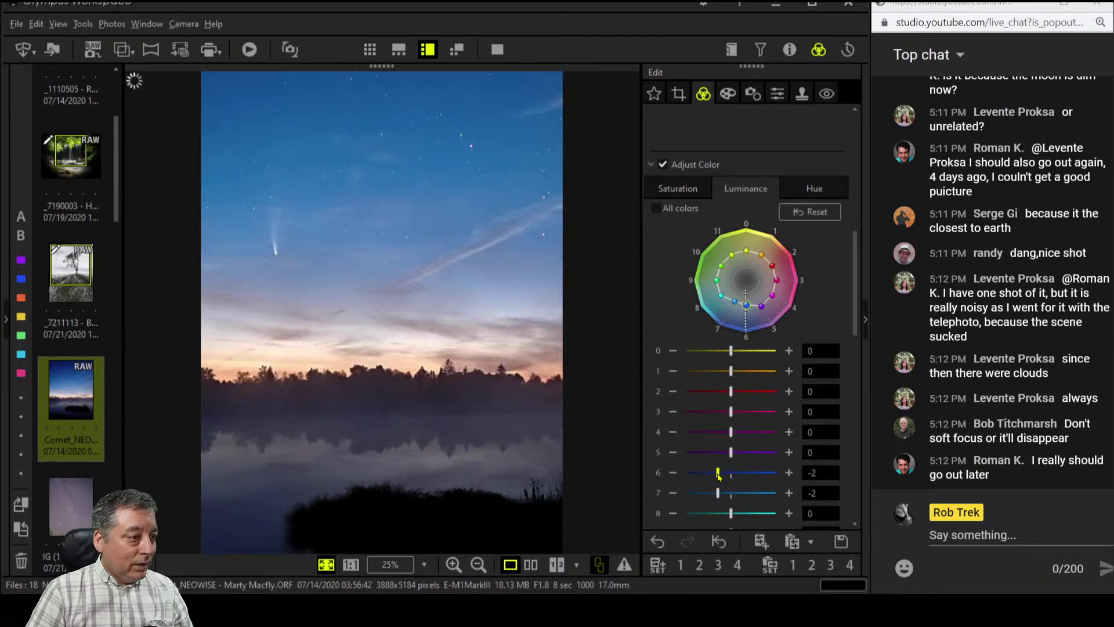
drag(727, 512, 718, 513)
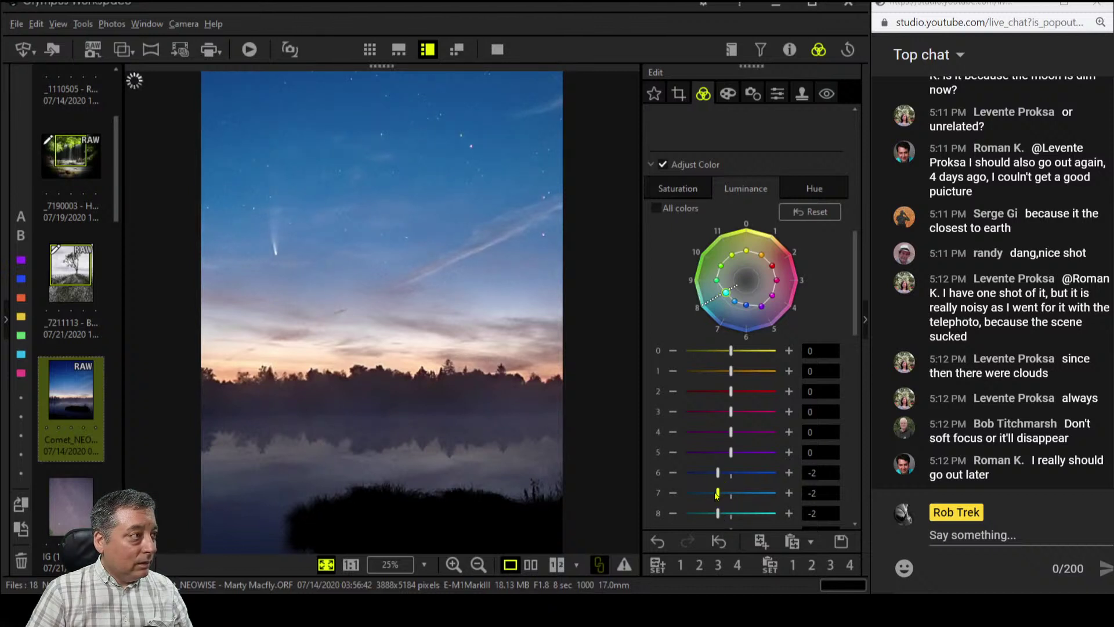
drag(717, 494, 711, 472)
drag(718, 513, 712, 515)
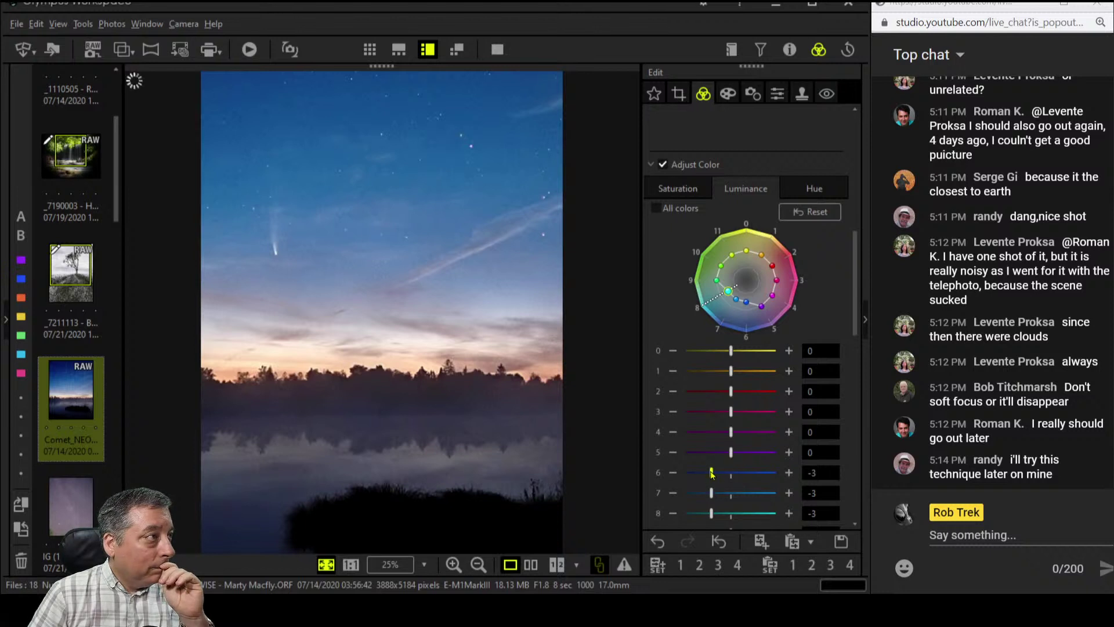
drag(712, 473, 705, 513)
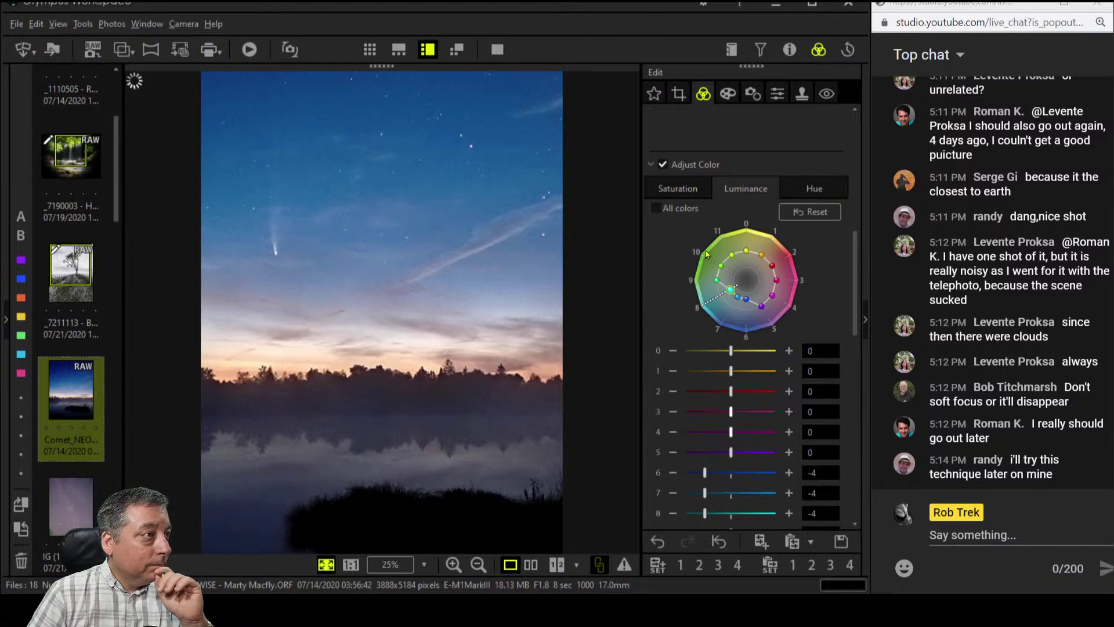
Boost the sunset glow by setting the Adjust Color saturation of ranges 0 and 1 to 7 and range 2 to 2
click(685, 188)
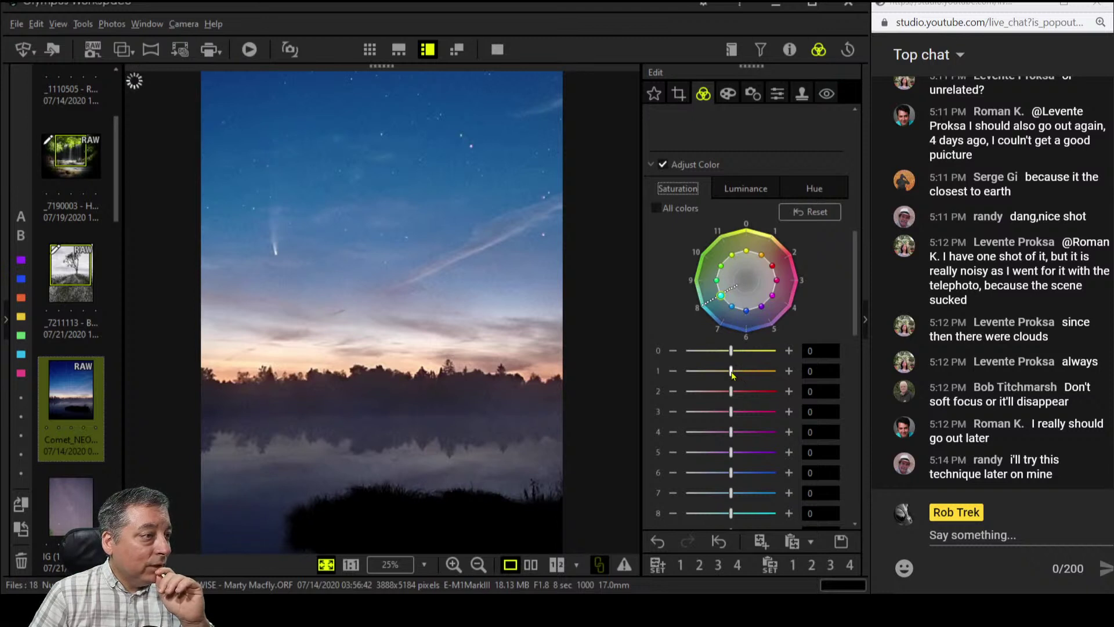
drag(732, 372, 763, 350)
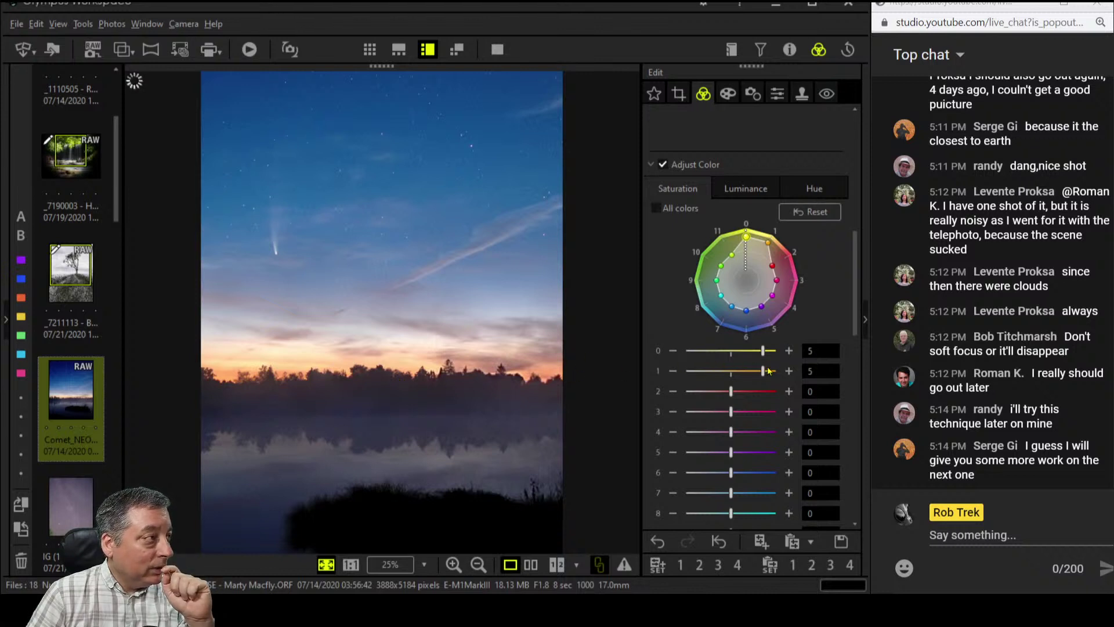
click(744, 391)
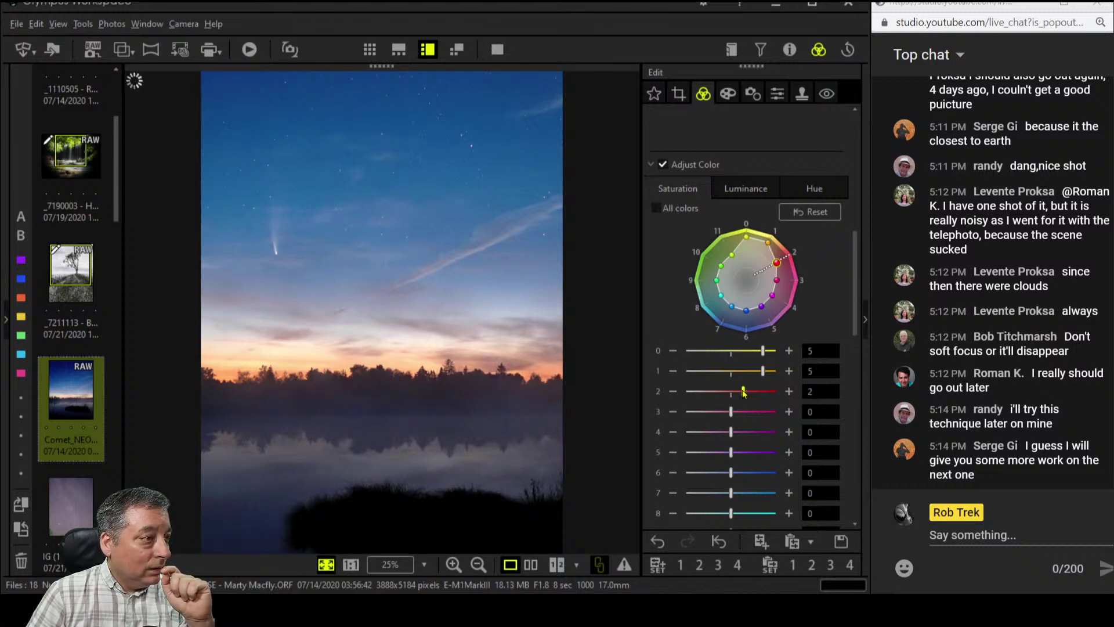
drag(763, 371, 776, 351)
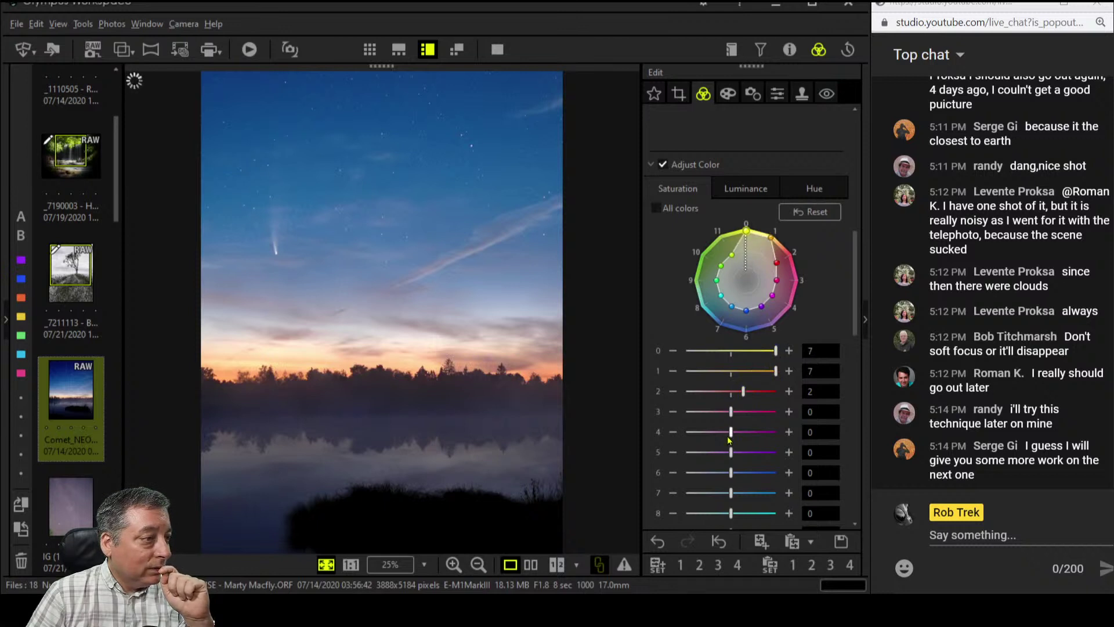
Lower the comet photo's exposure compensation to -0.3 EV
scroll(752, 439, down, 1)
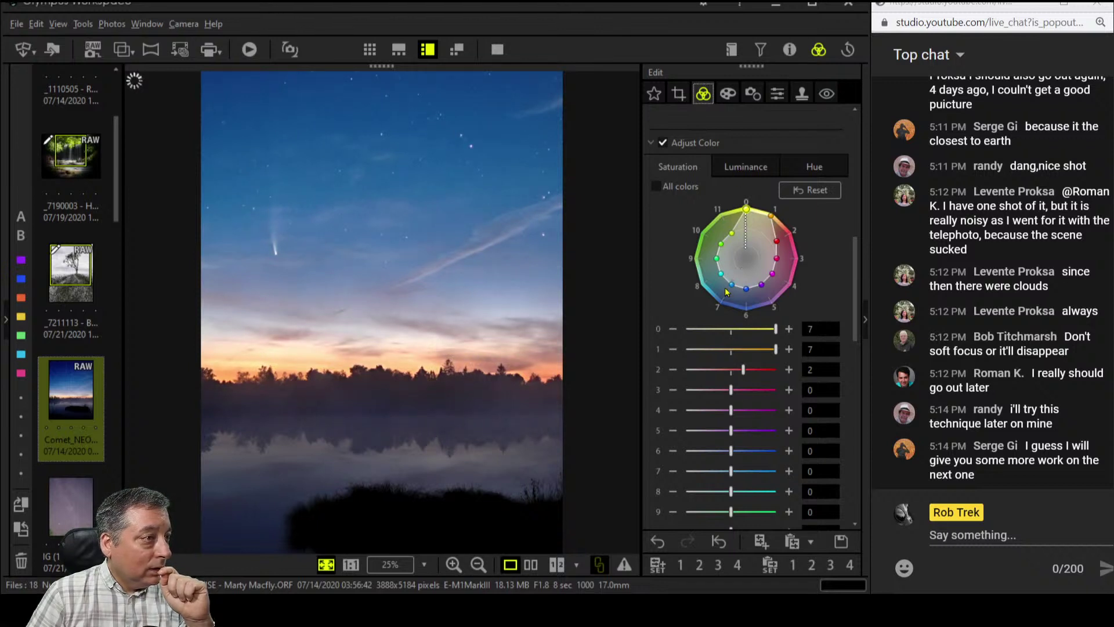
click(733, 165)
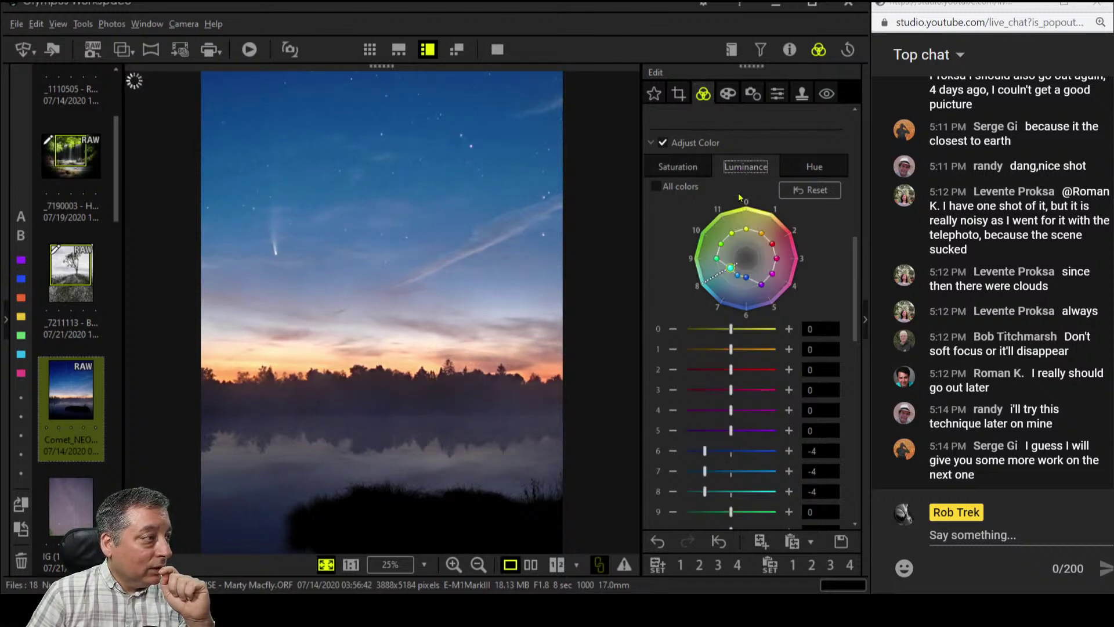
click(692, 166)
scroll(766, 244, up, 3)
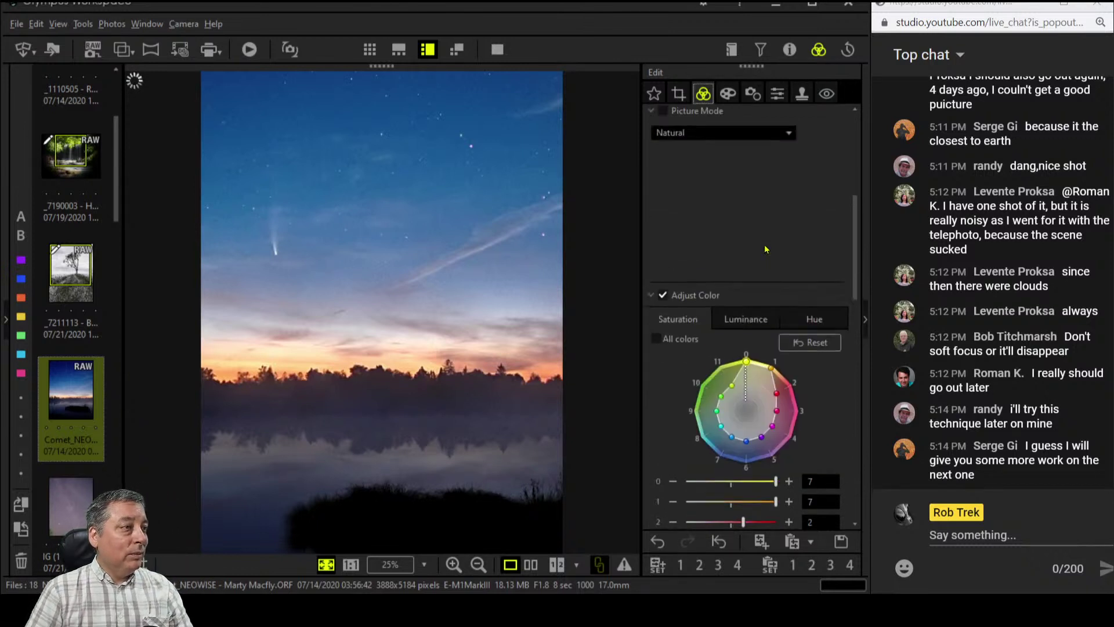
scroll(772, 290, down, 5)
scroll(810, 472, down, 5)
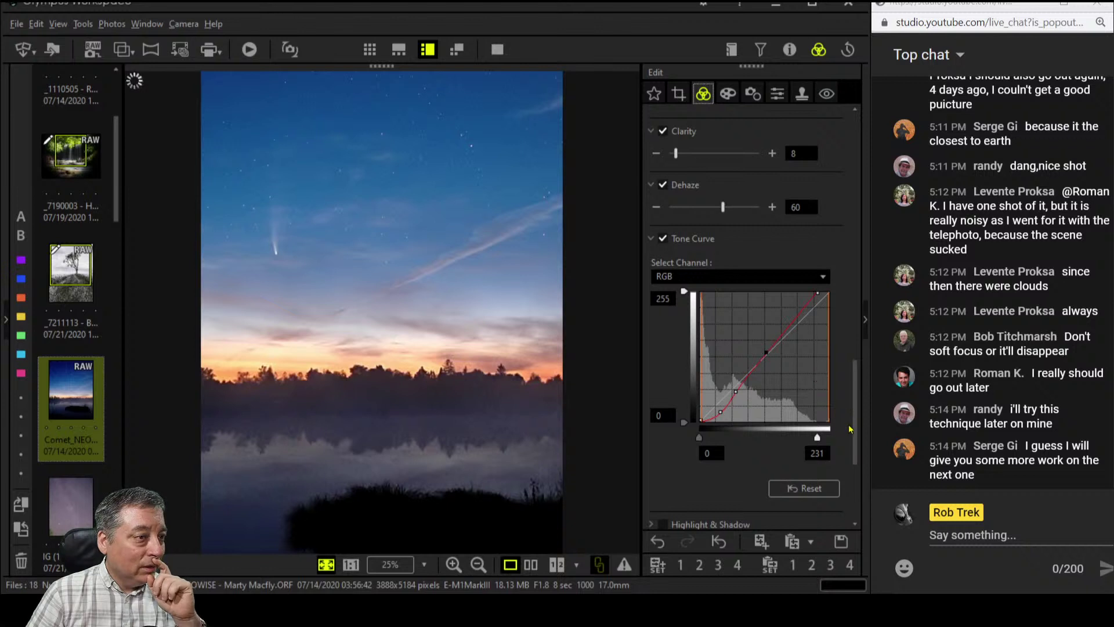
drag(856, 429, 856, 152)
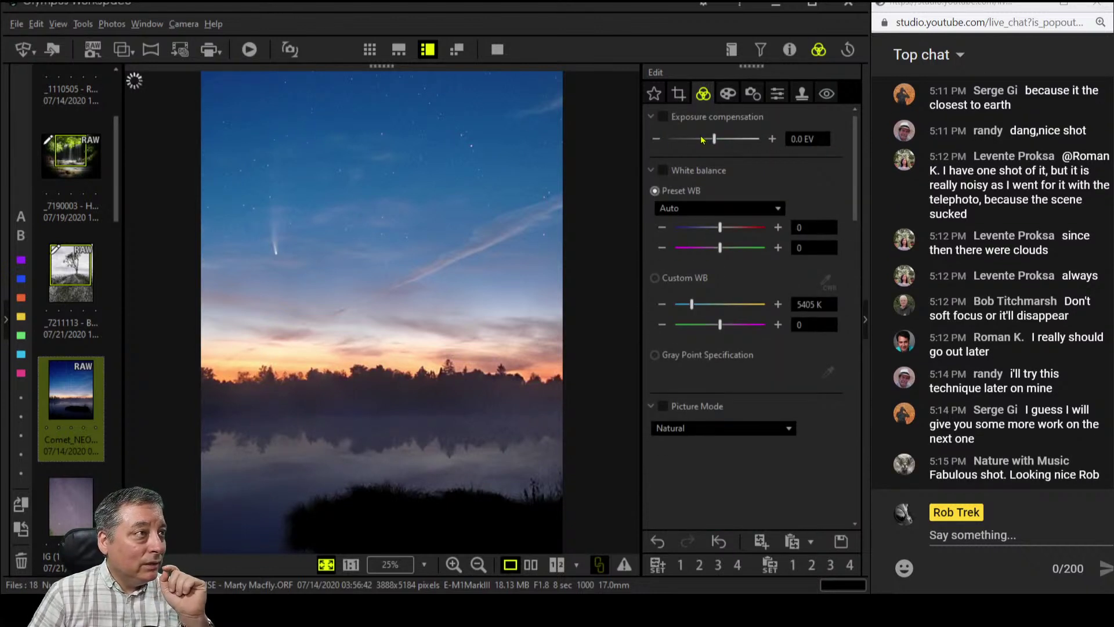
drag(713, 139, 706, 143)
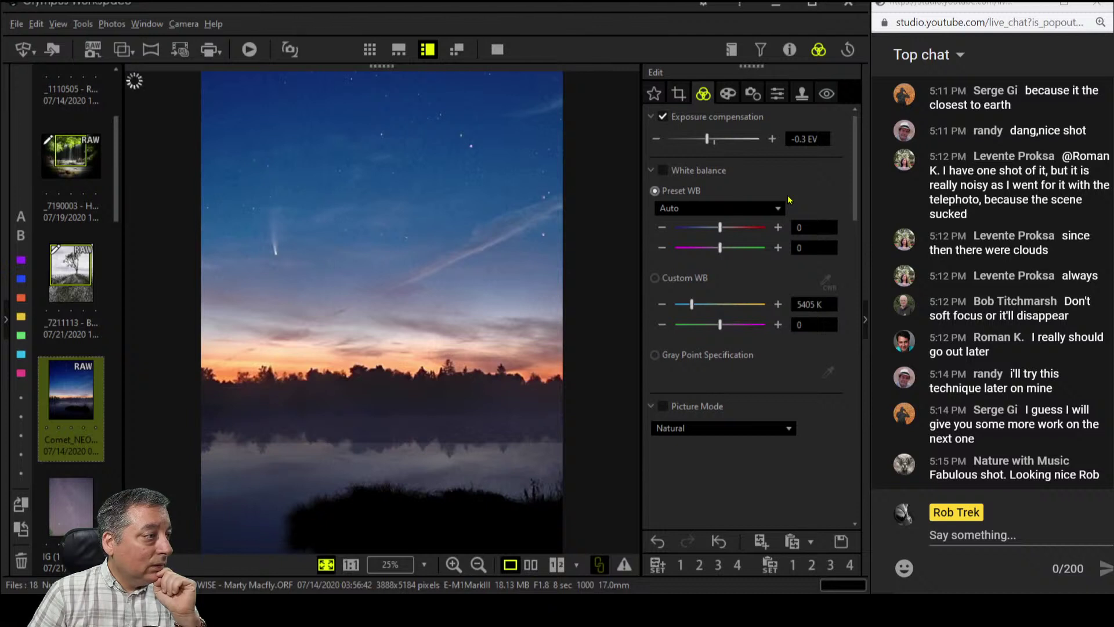
Deepen the shadows by pulling the lowest intermediate point of the RGB tone curve down close to the baseline
scroll(834, 423, down, 10)
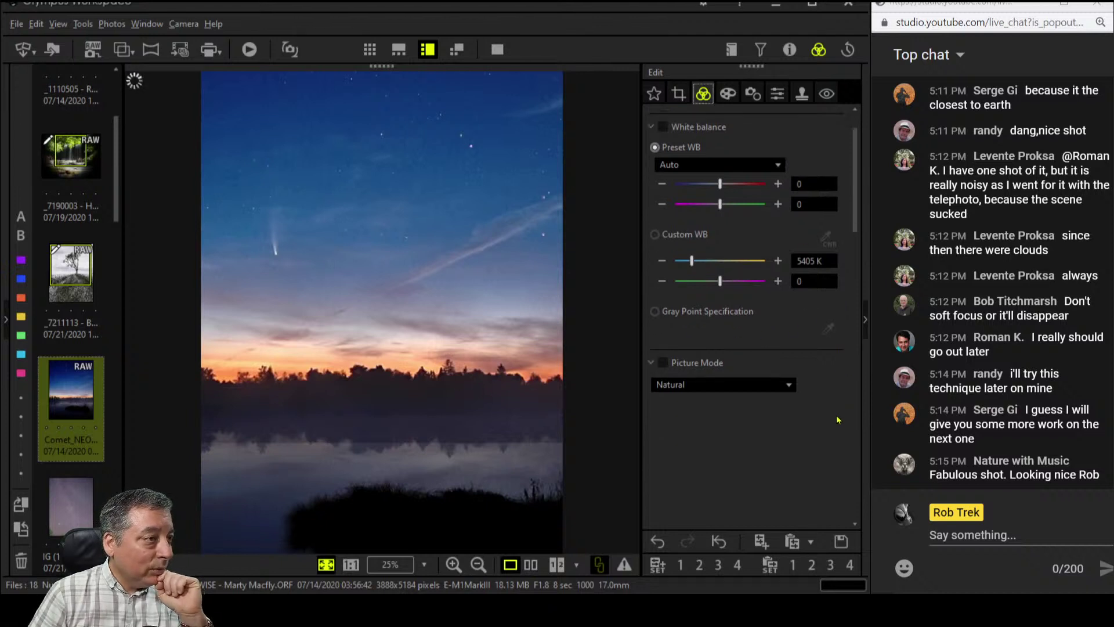
scroll(833, 425, down, 10)
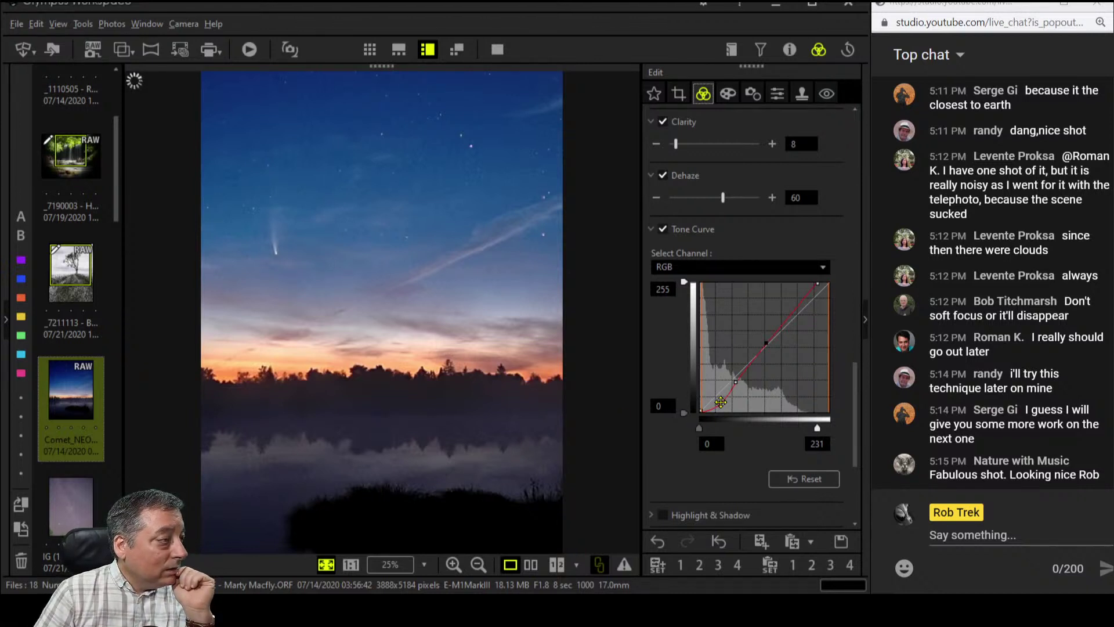
click(720, 402)
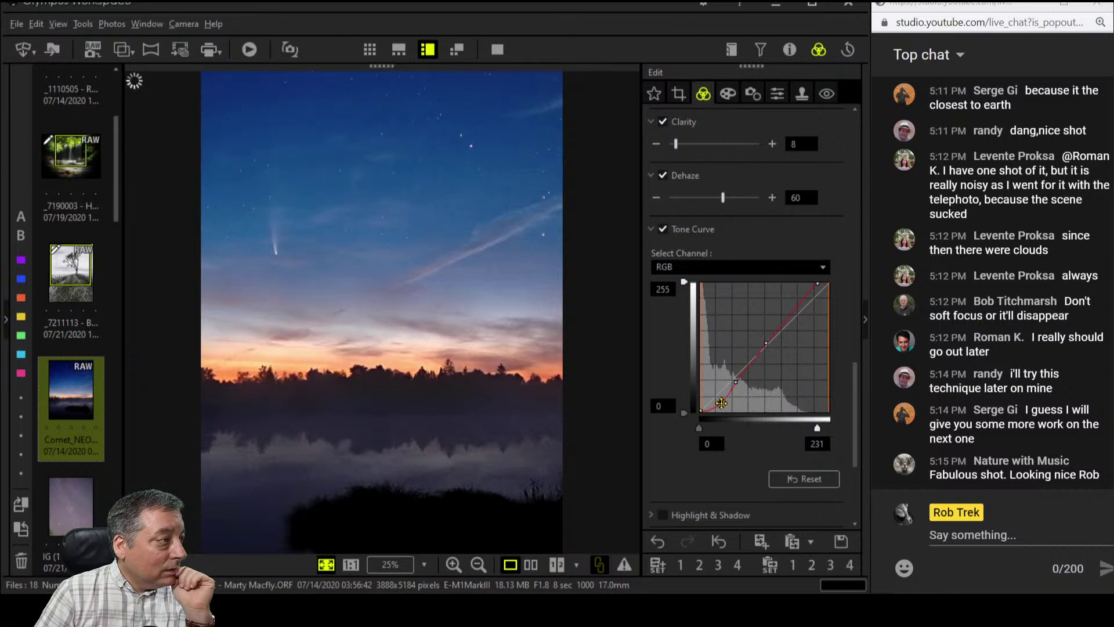
drag(720, 402, 719, 410)
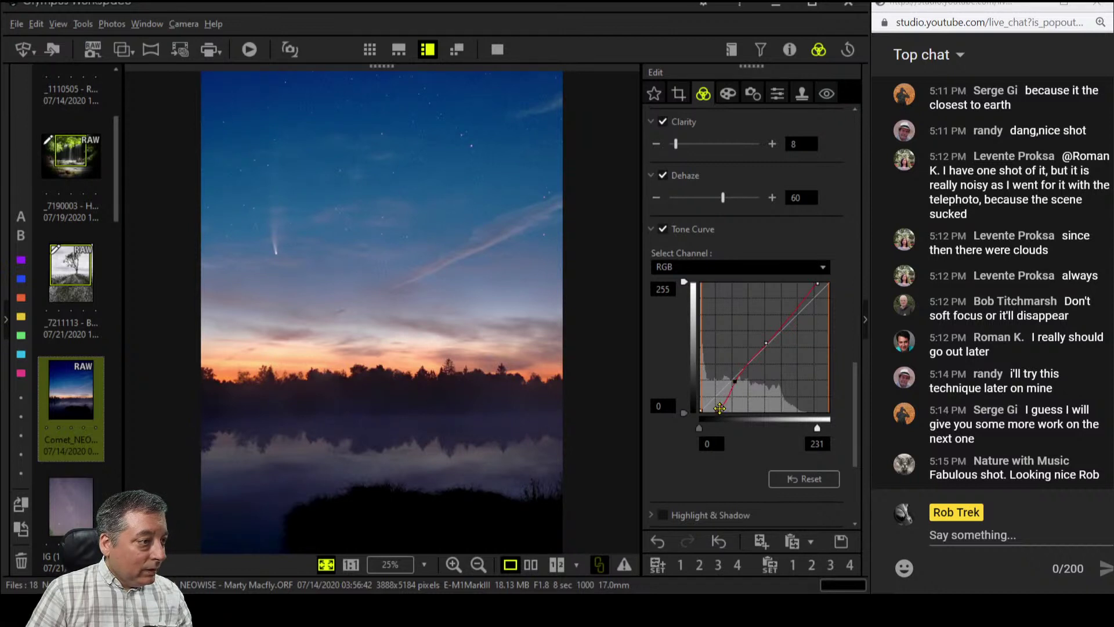
drag(719, 409, 721, 407)
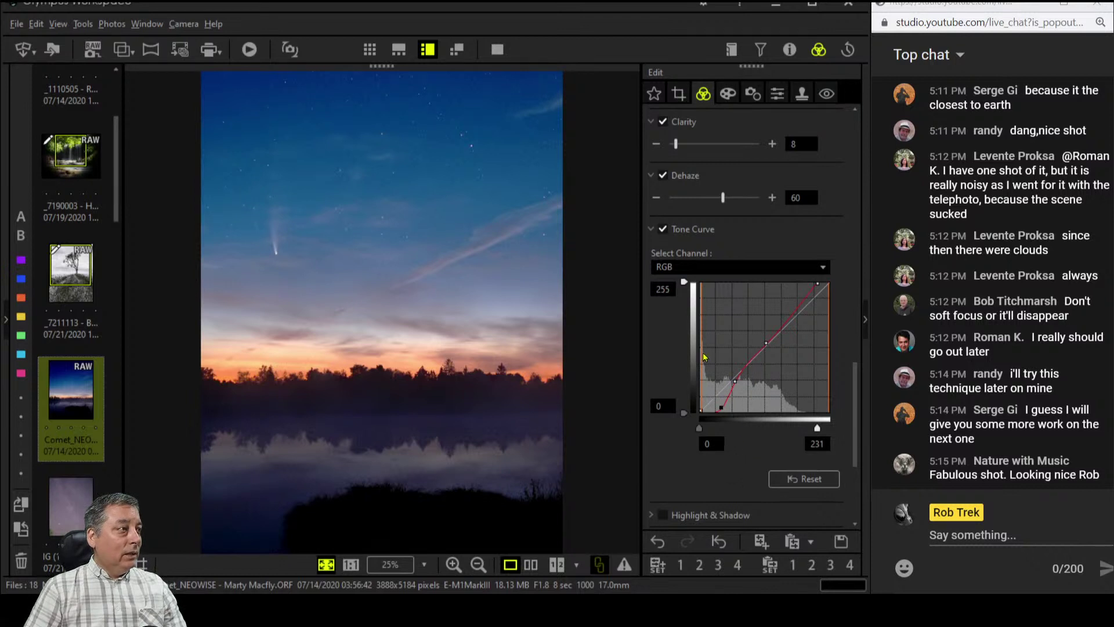
Switch the white balance to Custom WB and raise the color temperature to 5408 K
scroll(710, 253, up, 6)
scroll(707, 254, up, 10)
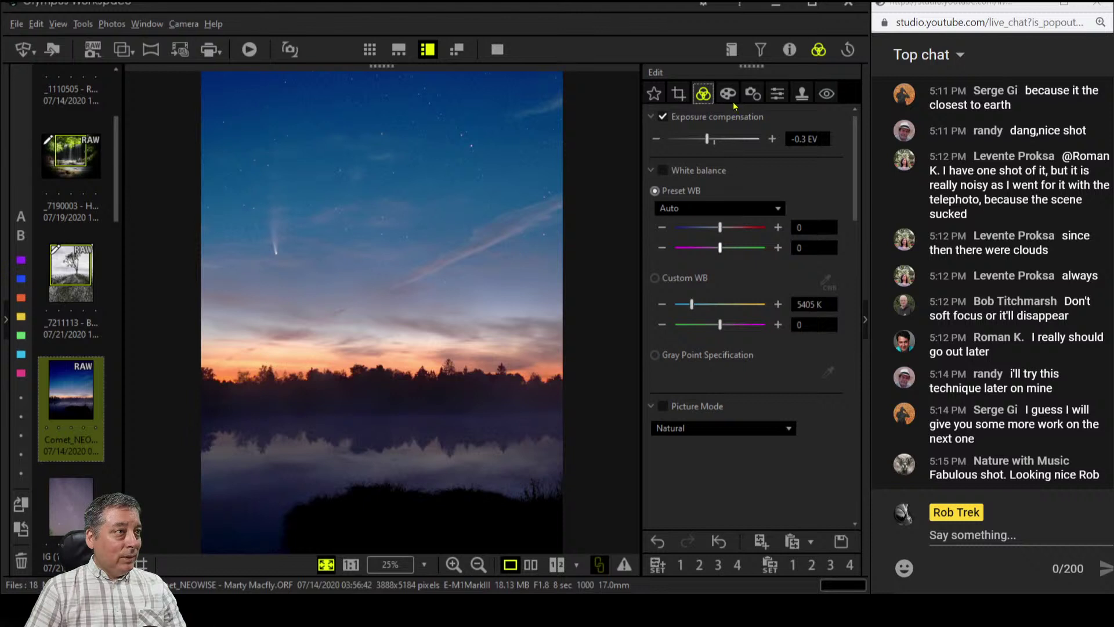
click(779, 305)
click(779, 305)
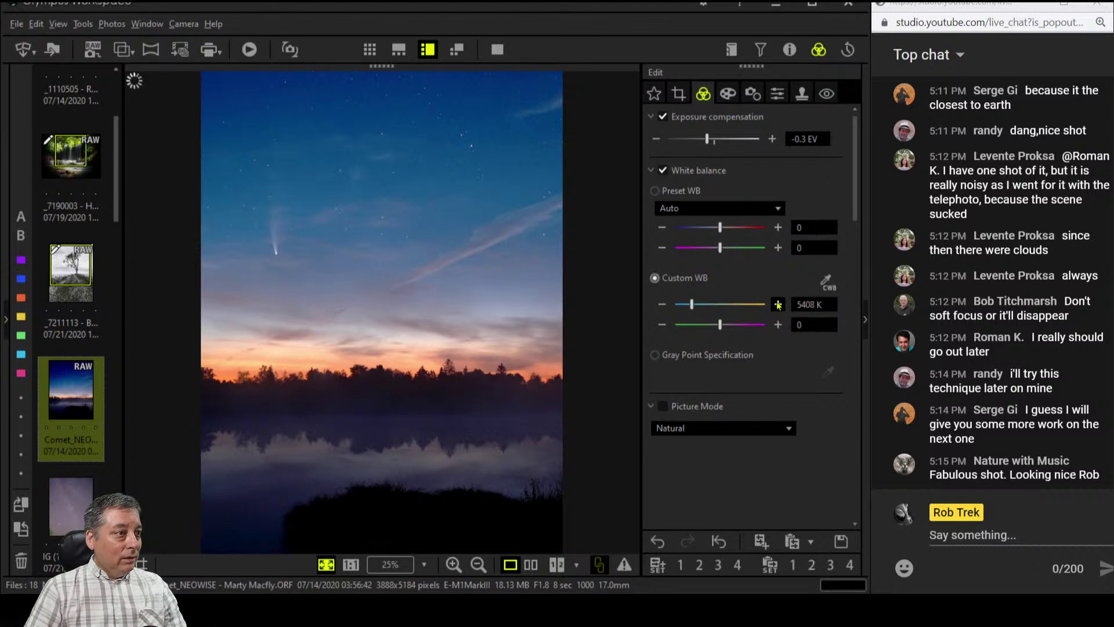
Warm the comet photo by setting its custom white balance to 5827 K
drag(692, 305, 695, 307)
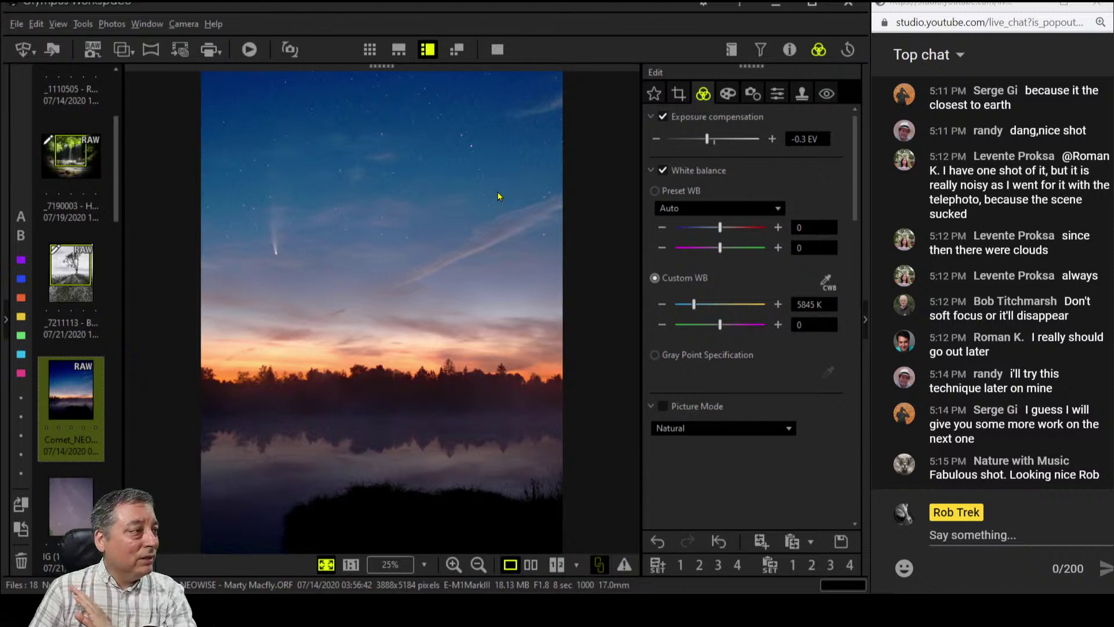
scroll(716, 307, down, 1)
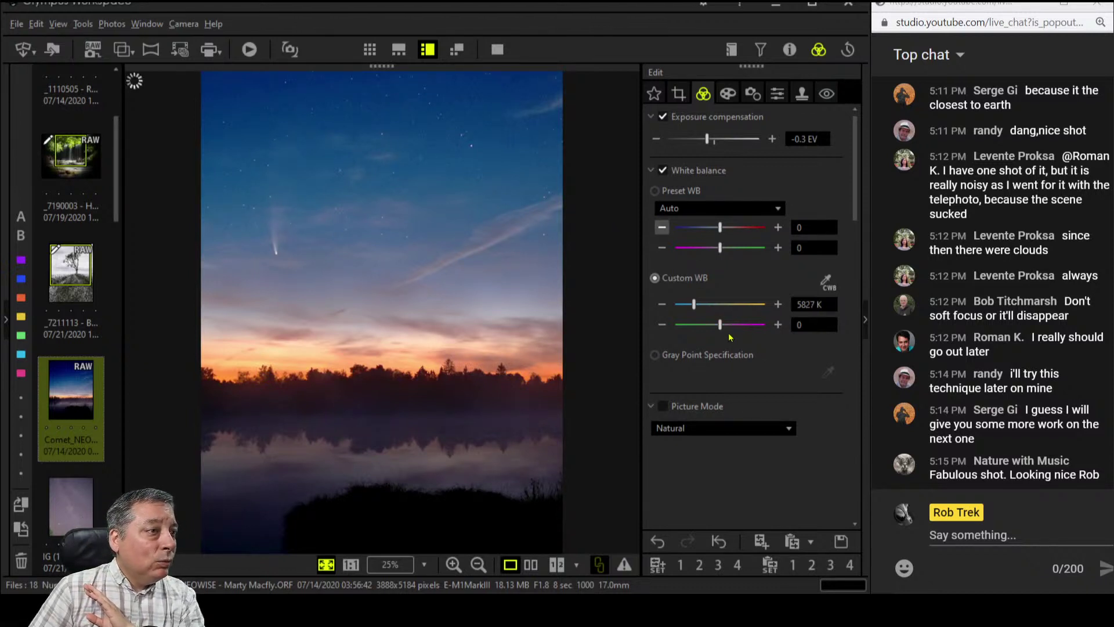
In the colour adjustment, shift the hue of colour 0 to 3 and colour 1 to 2
scroll(729, 336, down, 5)
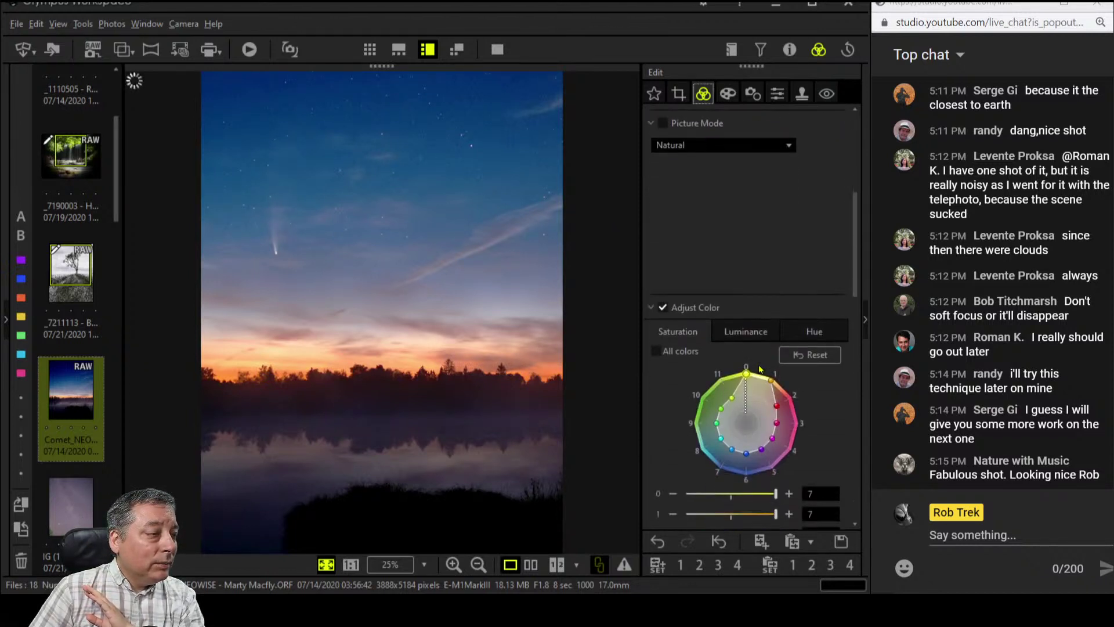
scroll(760, 369, down, 4)
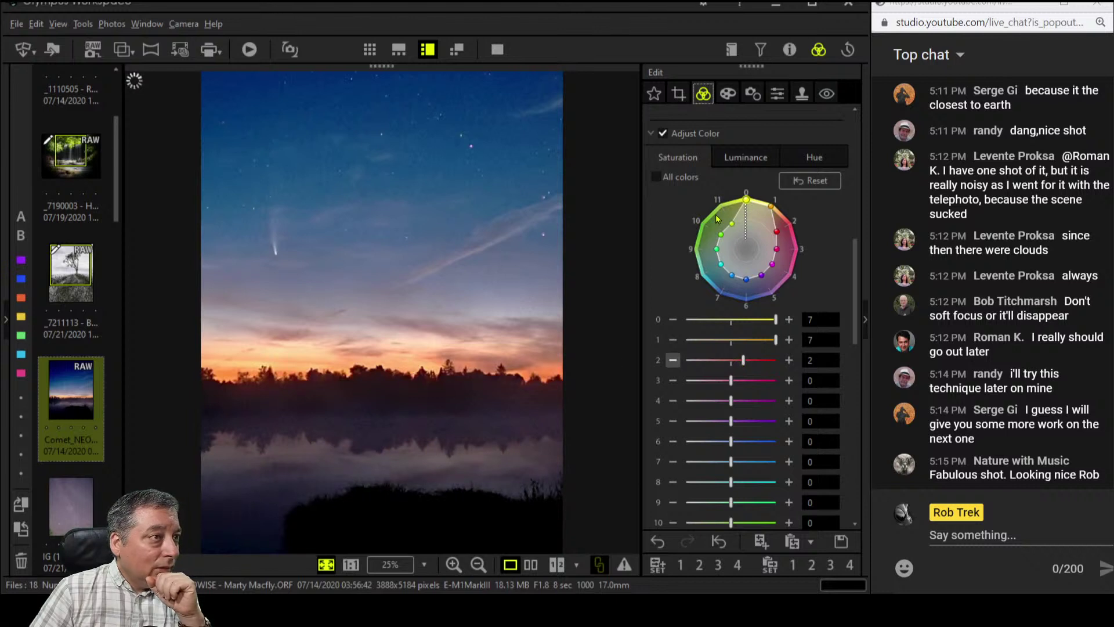
click(796, 159)
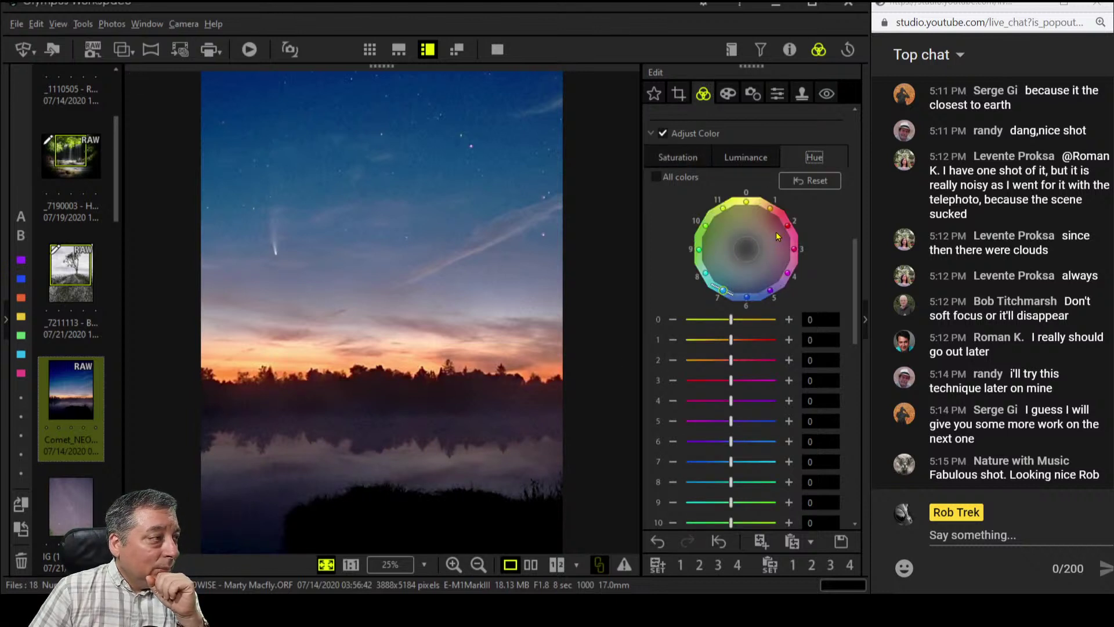
click(746, 202)
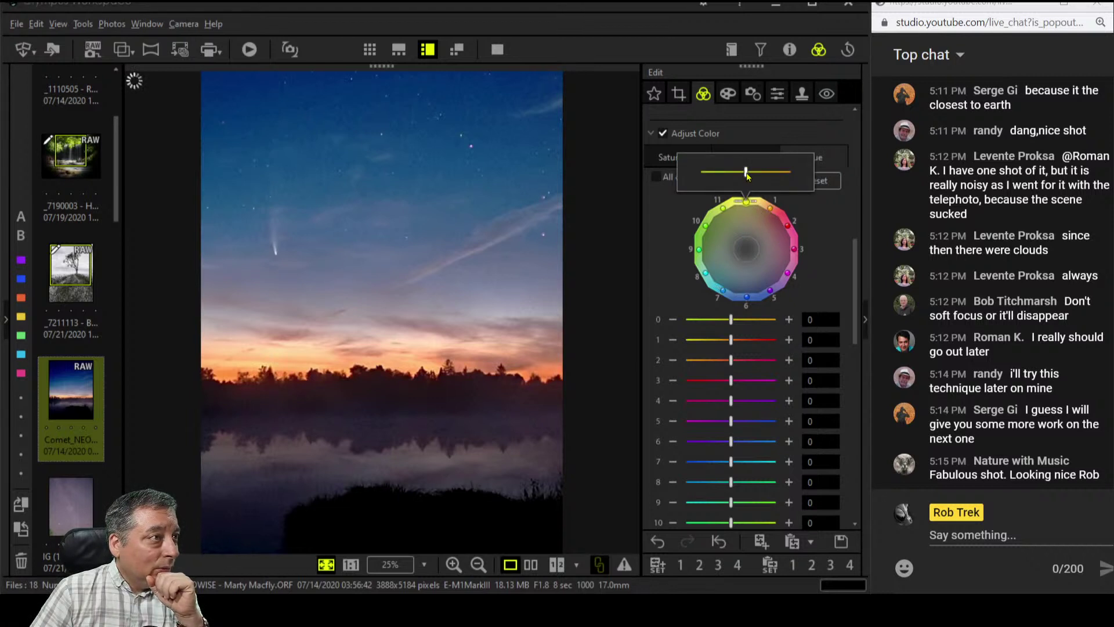
drag(747, 177, 782, 184)
click(773, 210)
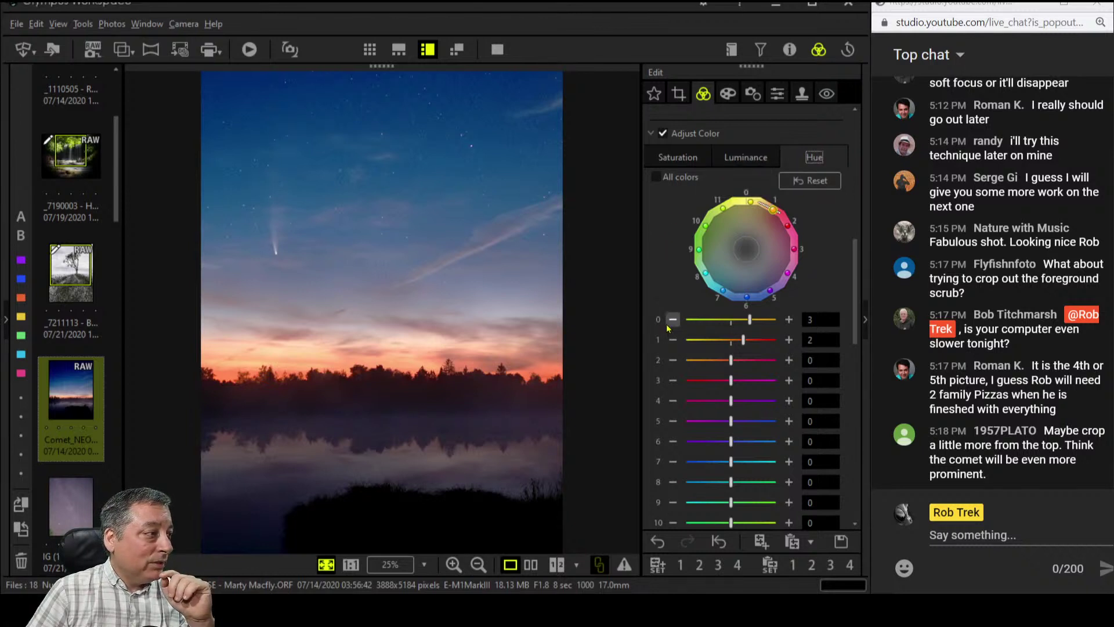
Move the 4:3 crop frame slightly upward to trim the dark foreground scrub, and apply it
scroll(667, 348, down, 5)
scroll(675, 403, down, 3)
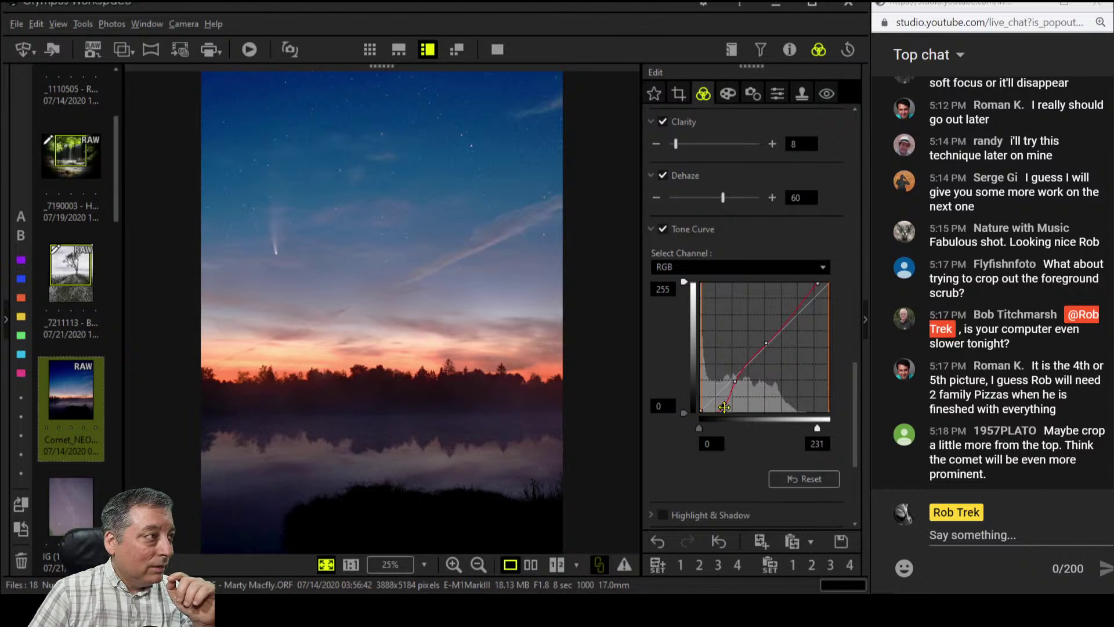
click(679, 97)
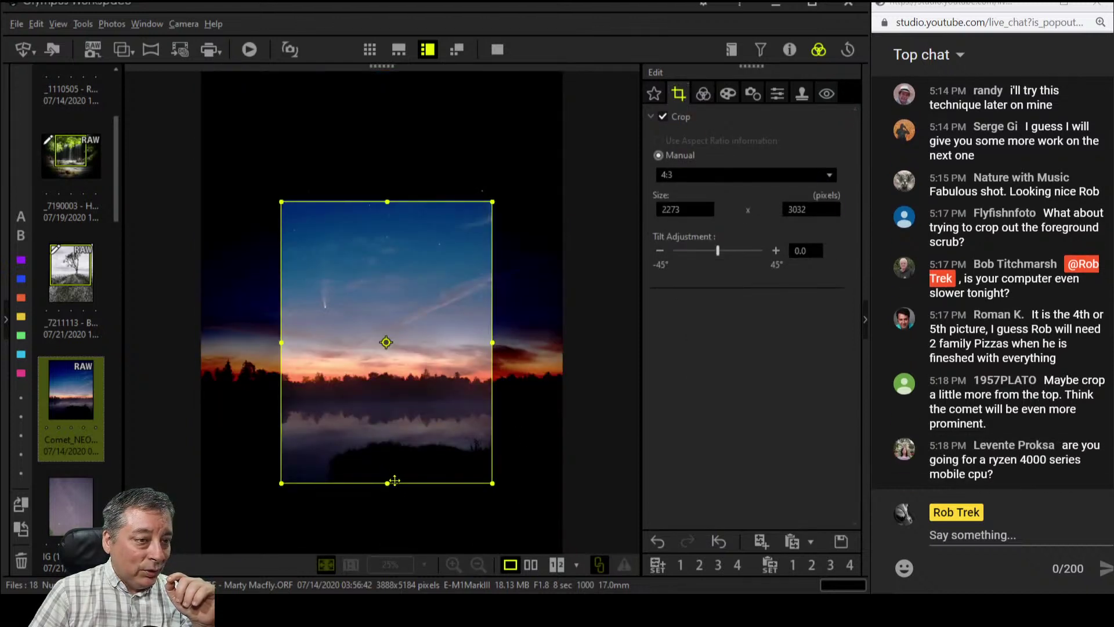
drag(395, 480, 408, 441)
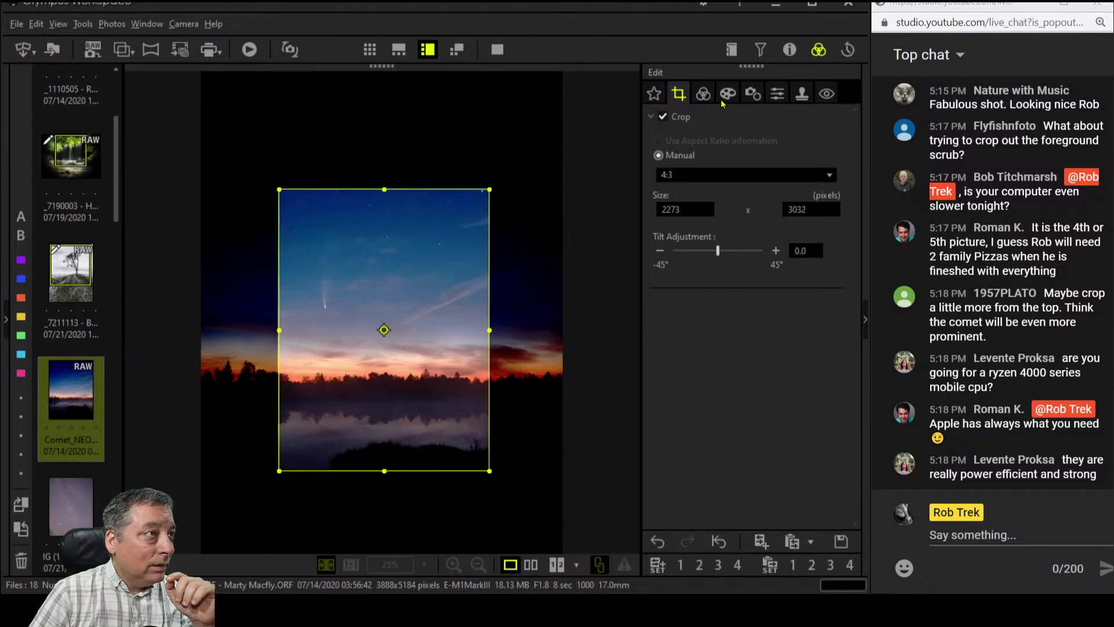
click(704, 95)
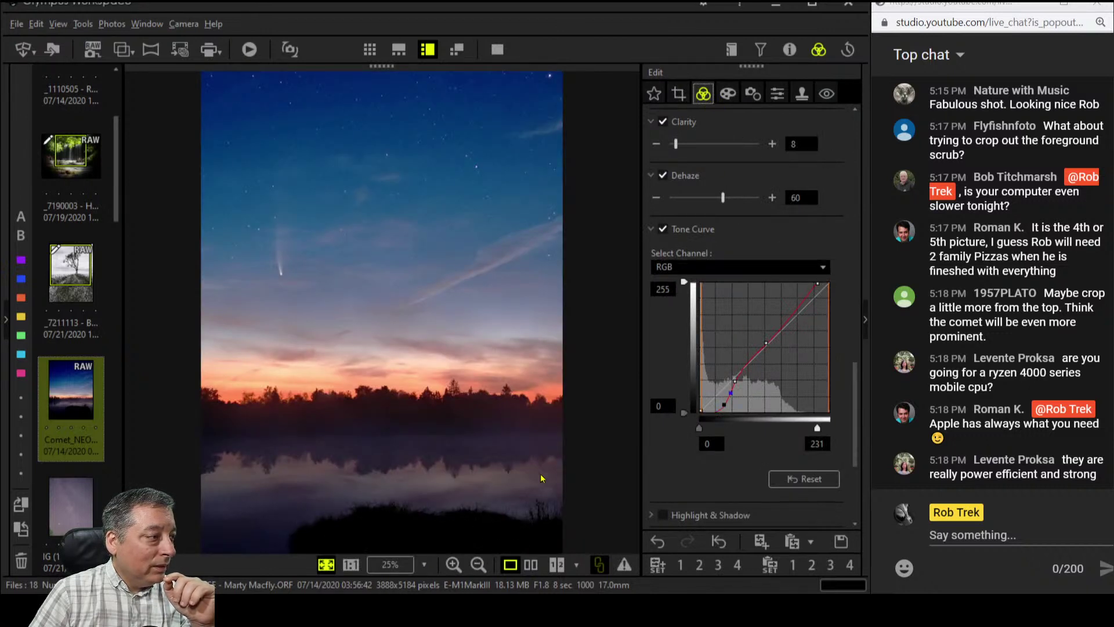
Shrink the crop from its lower edge to 2086 x 2779 pixels, removing more of the foreground scrub
click(679, 95)
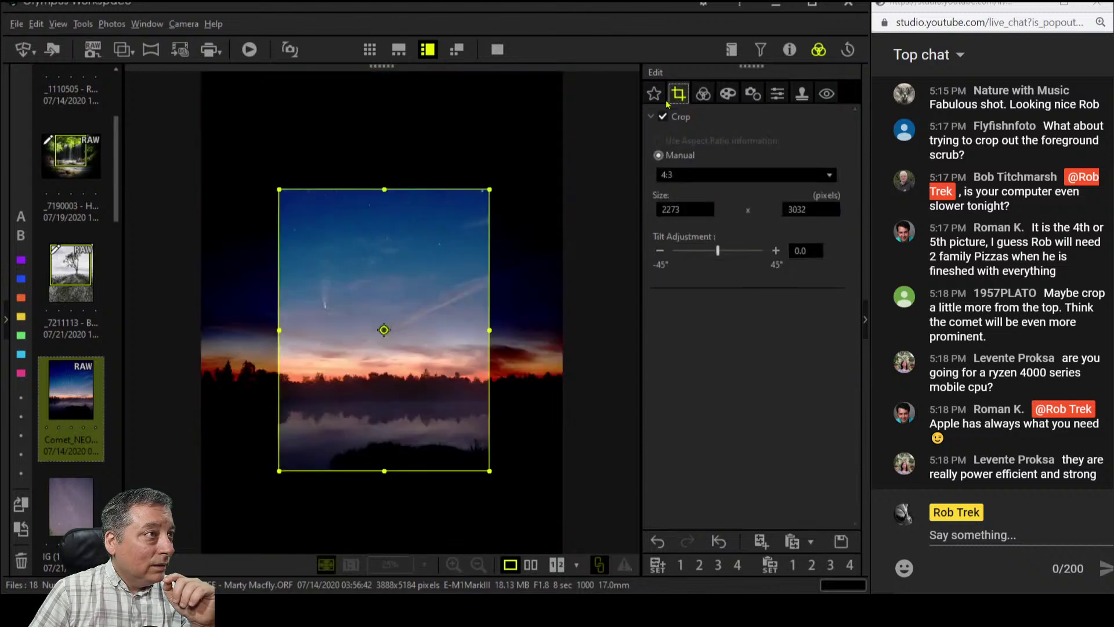
drag(385, 471, 403, 403)
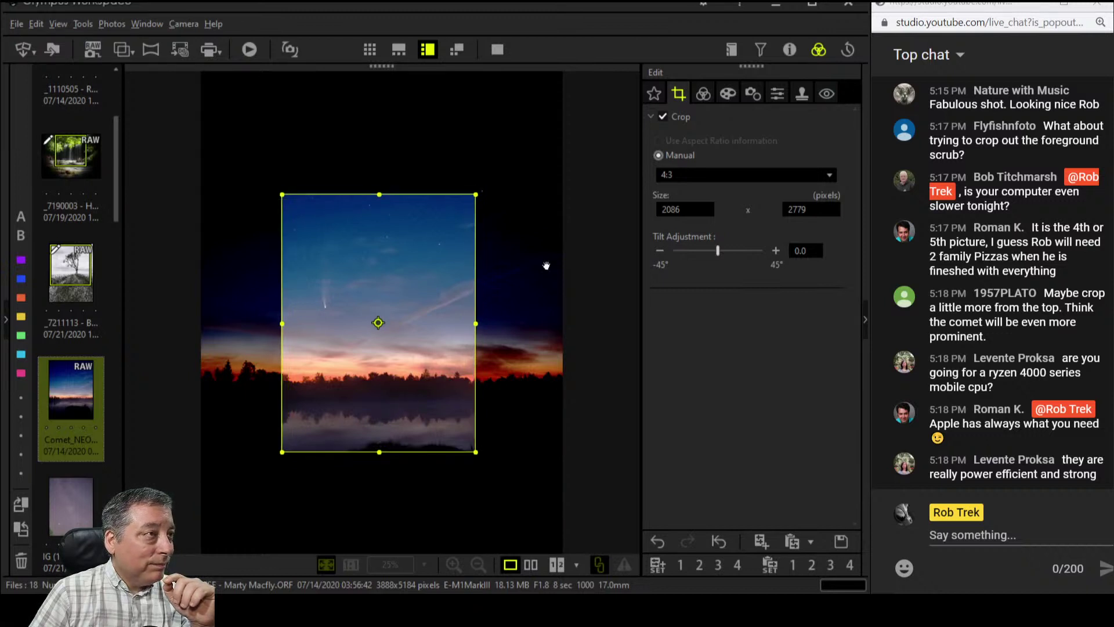
click(703, 95)
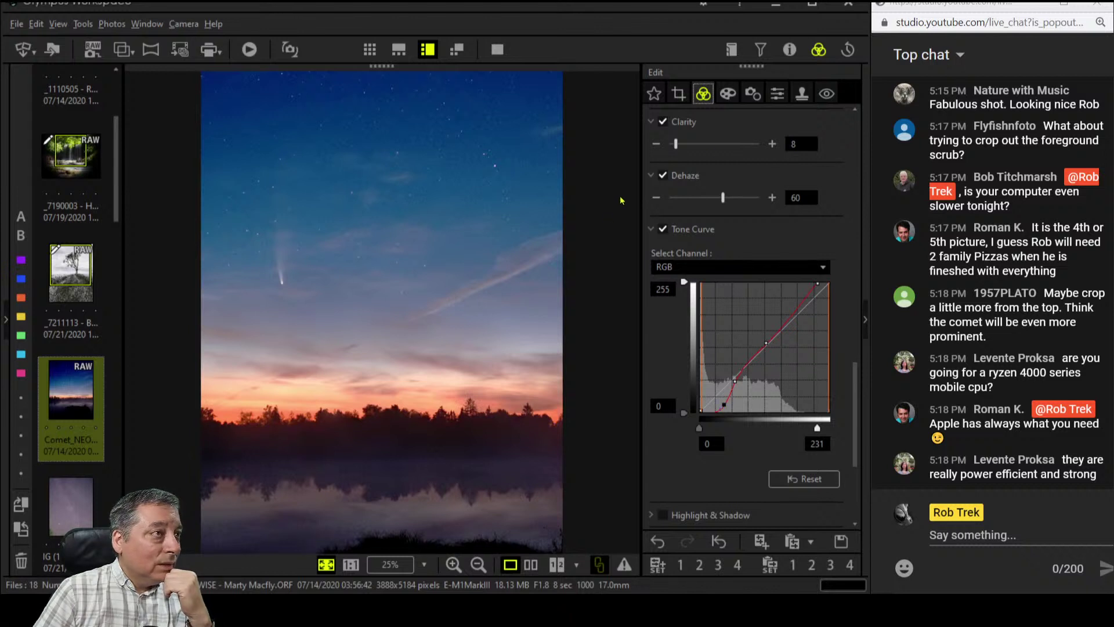
Set the noise filter to LOW and raise the Unsharp Mask strength to 466%
click(730, 97)
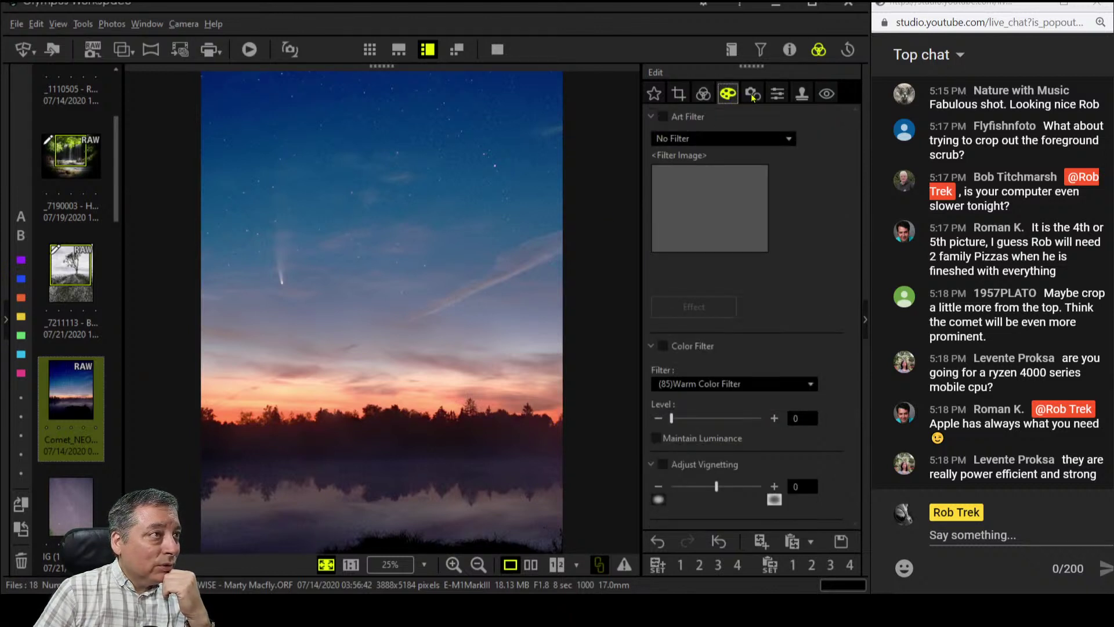
click(753, 96)
click(777, 96)
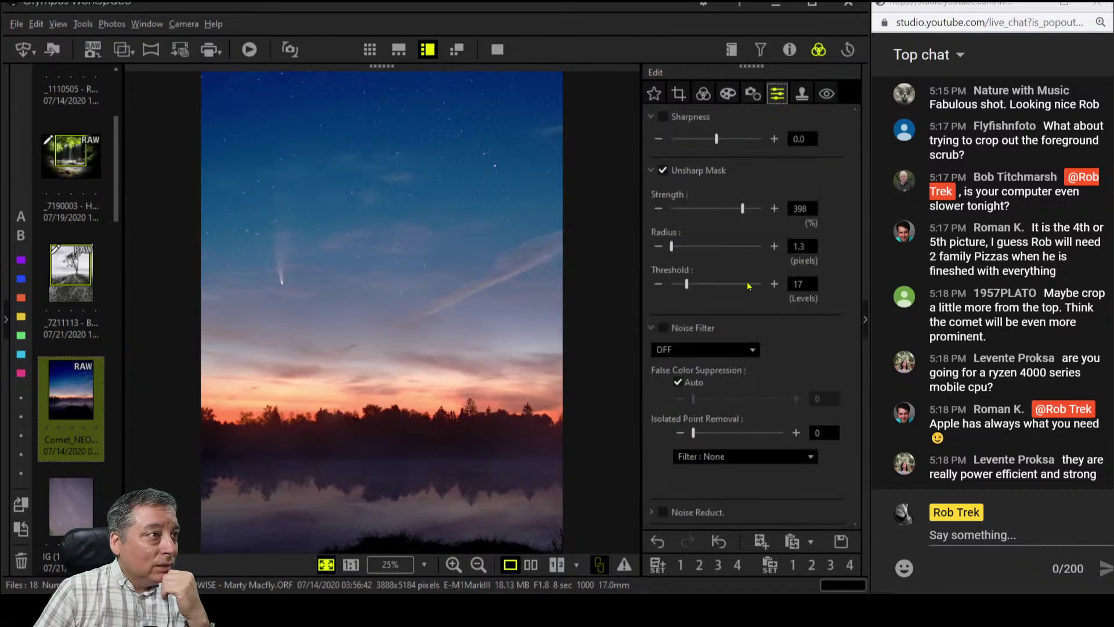
click(743, 350)
click(745, 377)
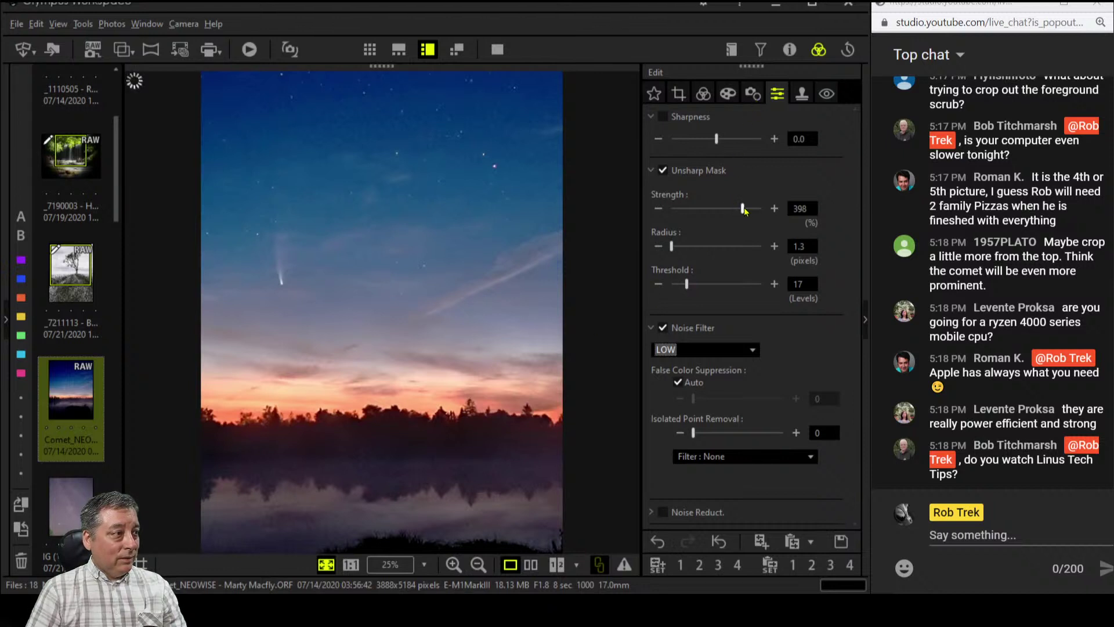
drag(744, 211, 757, 211)
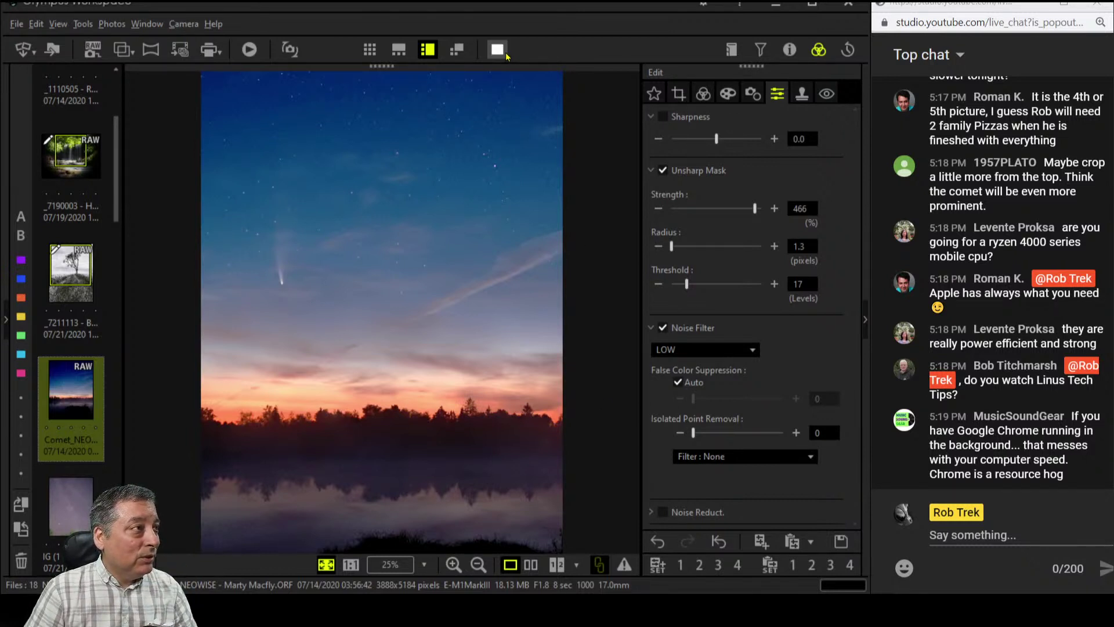
Compare the edited comet photo with the original side by side in full screen
click(530, 565)
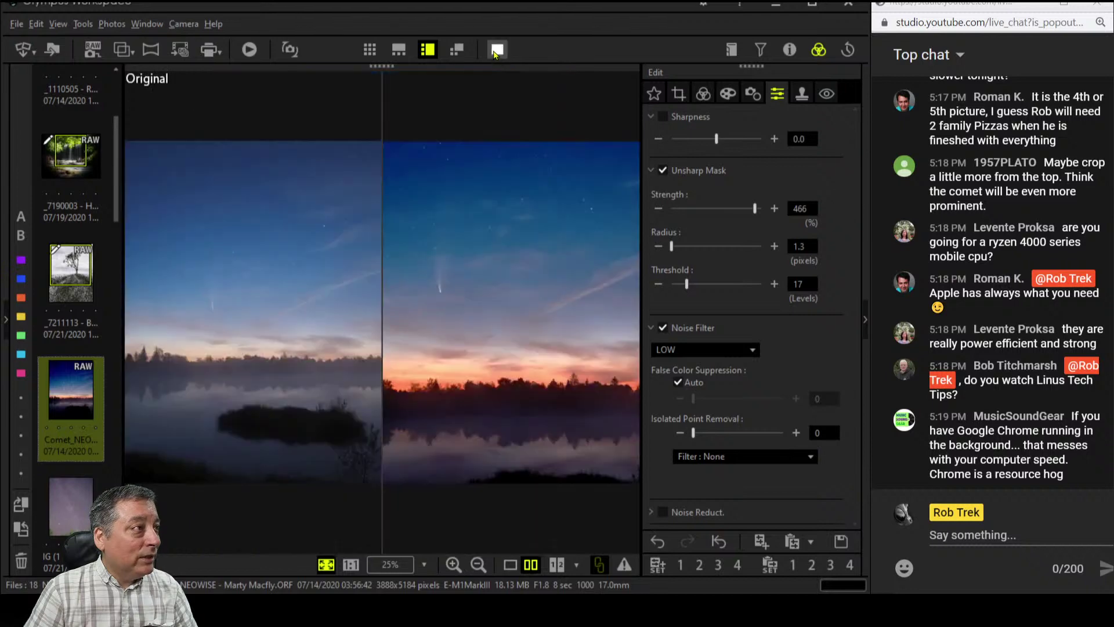
click(497, 50)
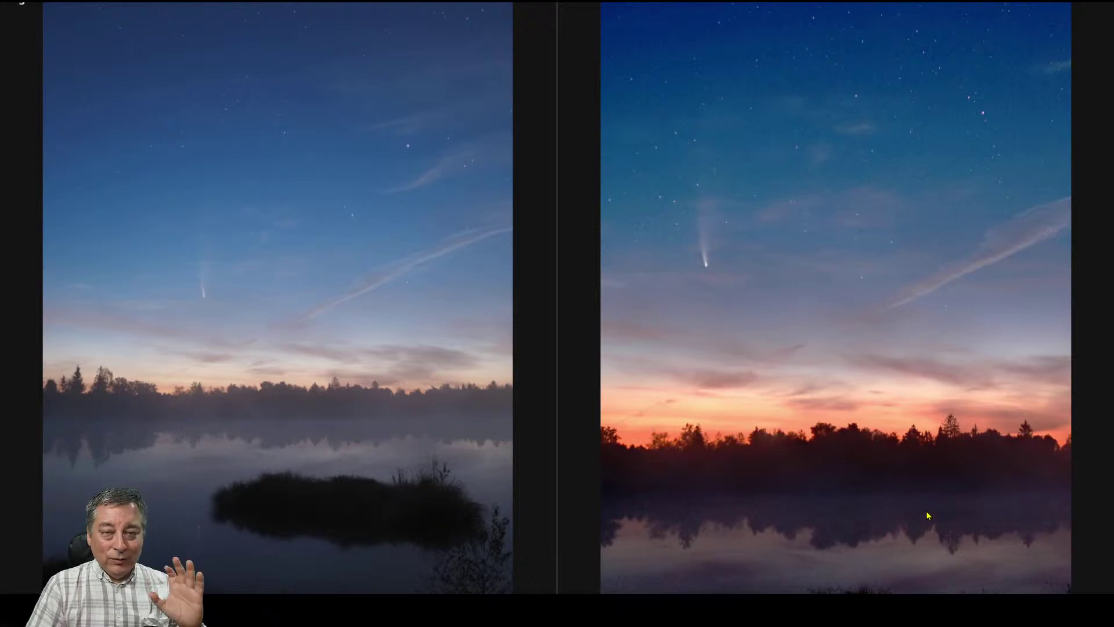
key(Escape)
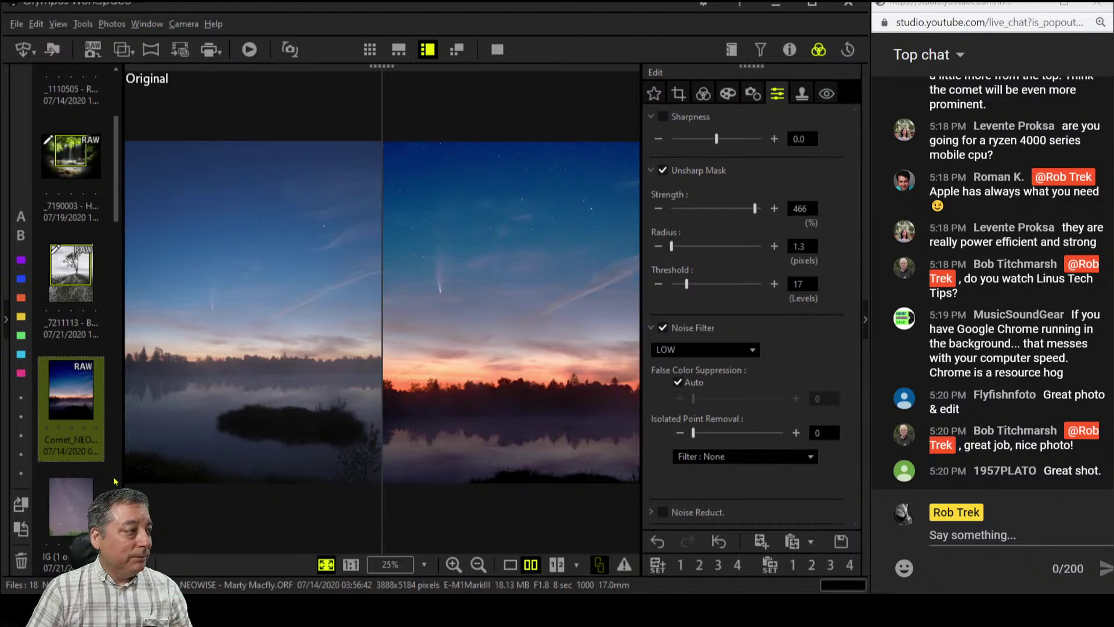
Open the Milky Way JPG in single-image view and check its histogram and properties
click(70, 502)
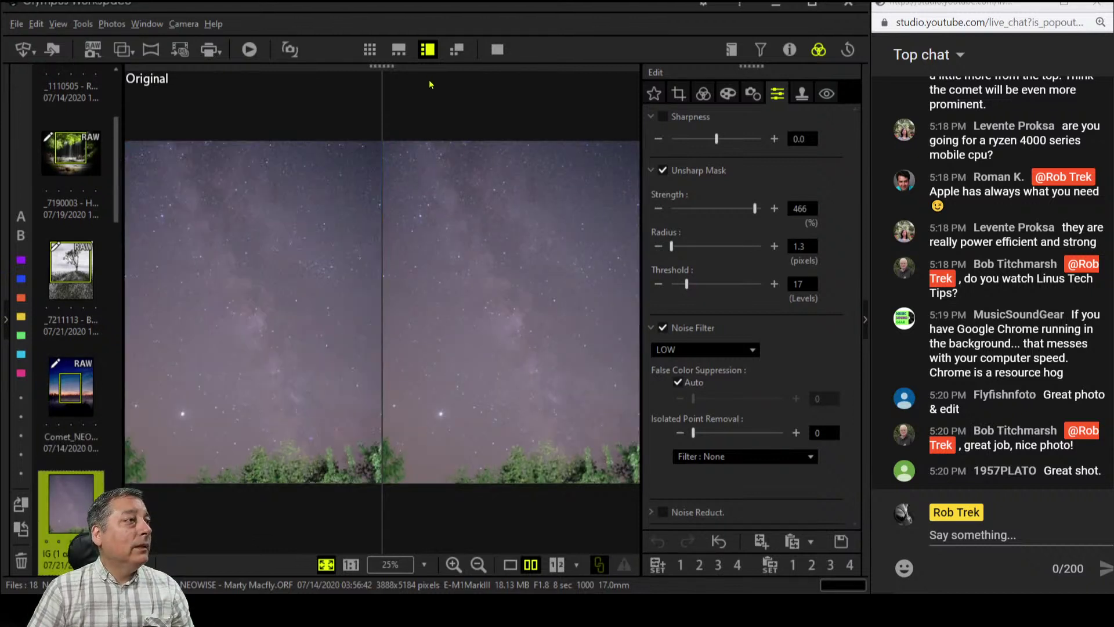
click(511, 564)
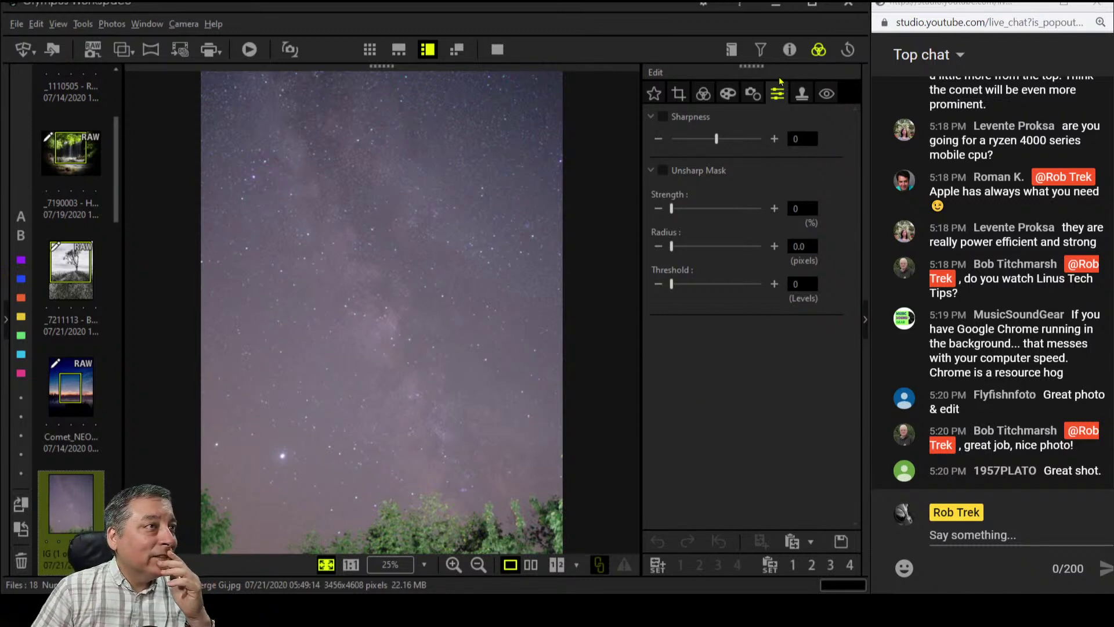
click(784, 51)
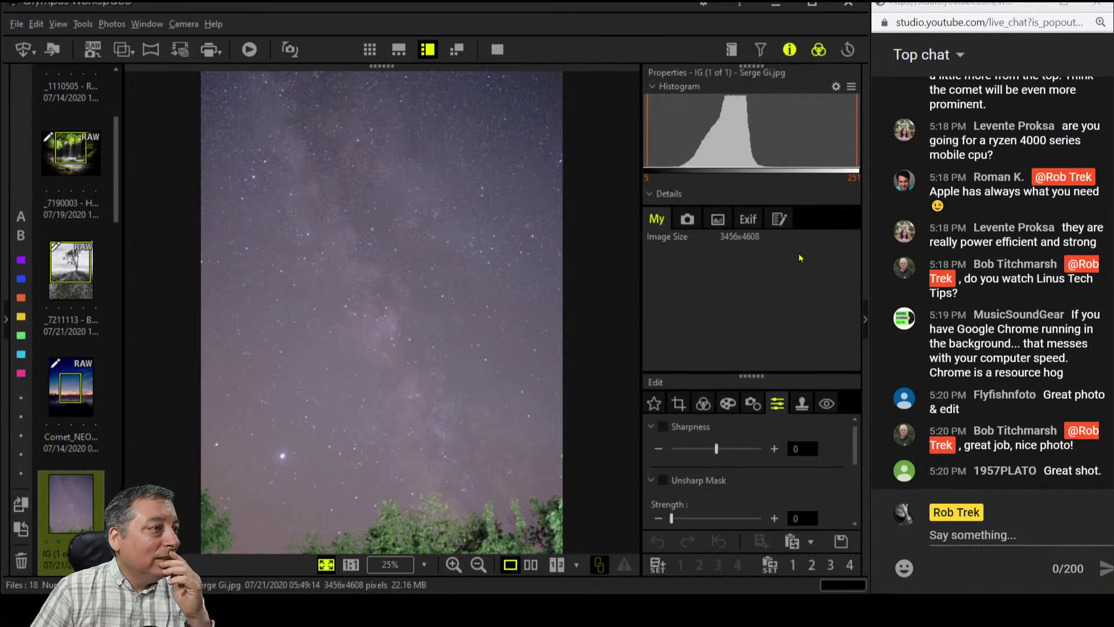
click(790, 50)
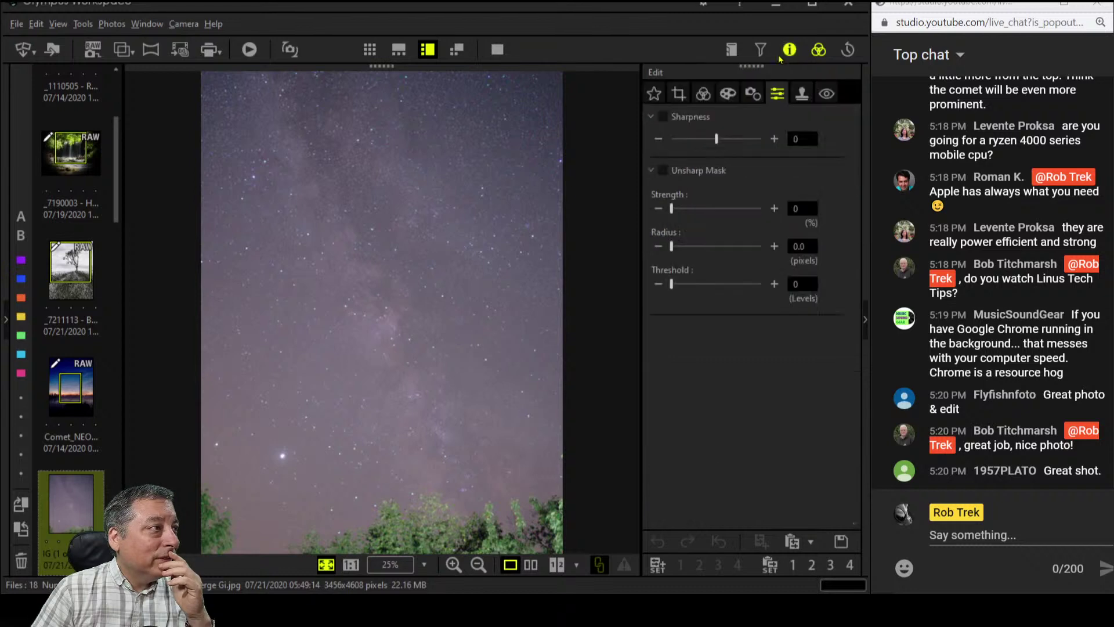
Examine the stars, noise and treetops of the Milky Way photo at 1:1 magnification in several areas
click(505, 232)
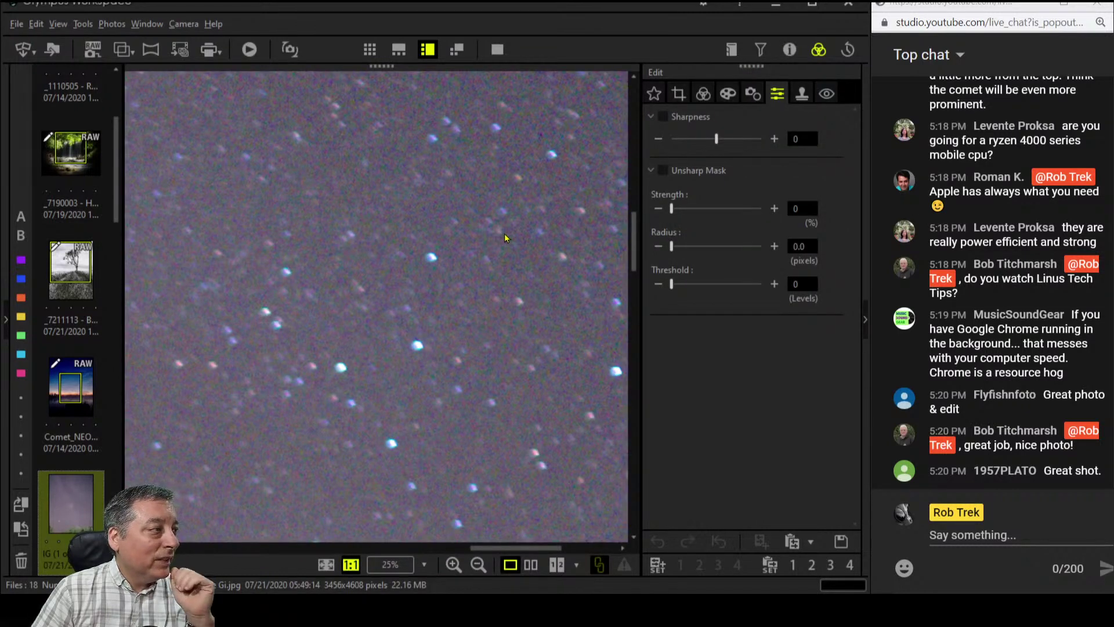
drag(505, 237, 409, 364)
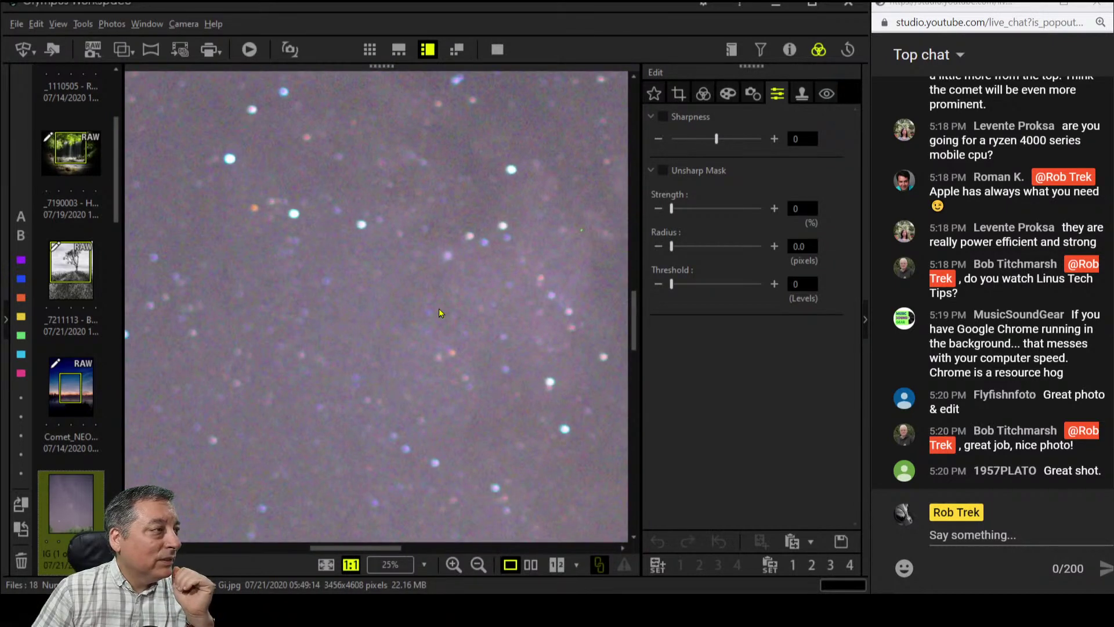
drag(440, 311, 460, 323)
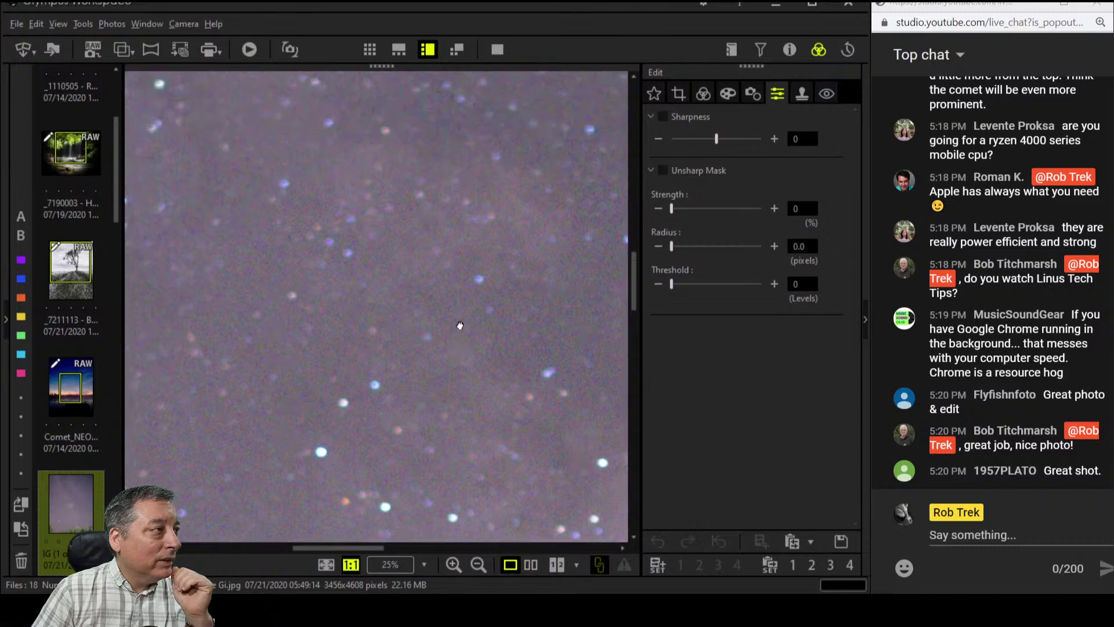
double_click(459, 323)
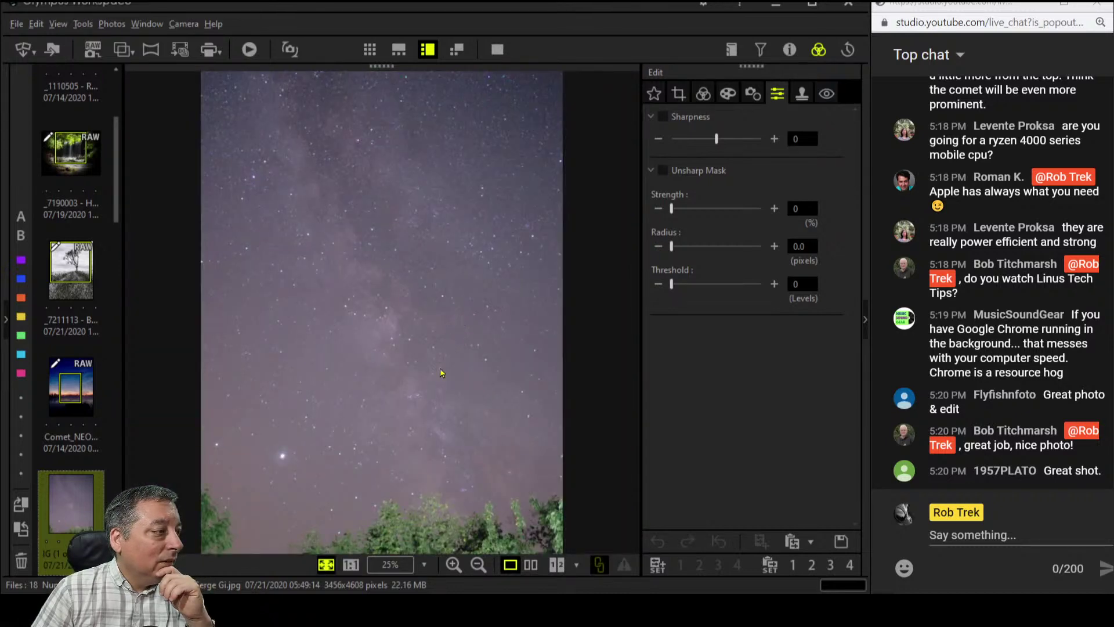
double_click(407, 514)
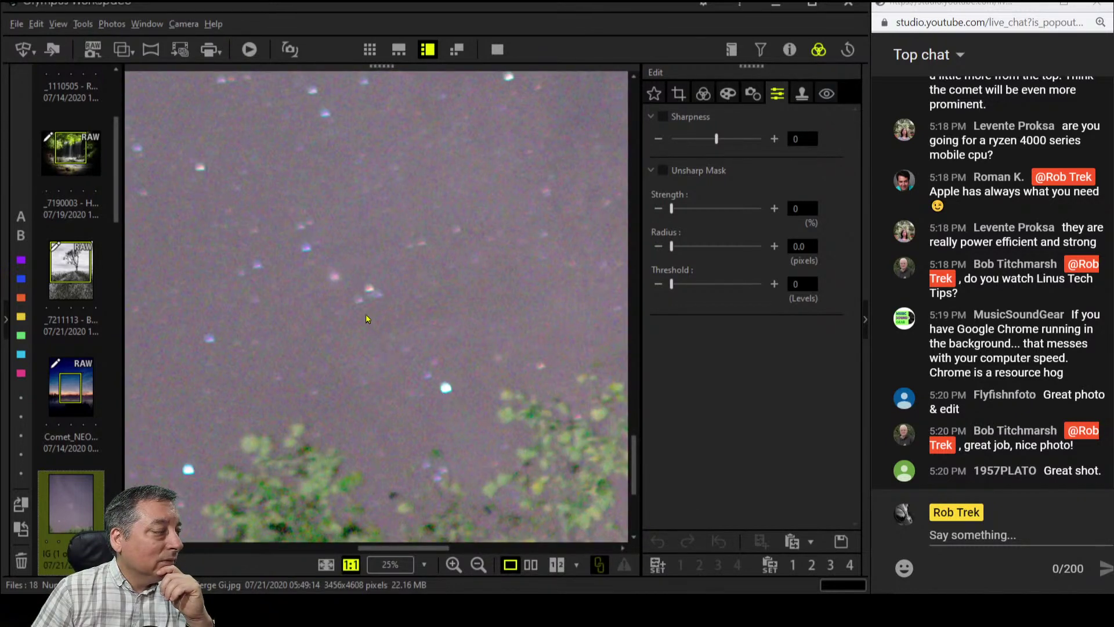
drag(366, 318, 448, 382)
double_click(396, 313)
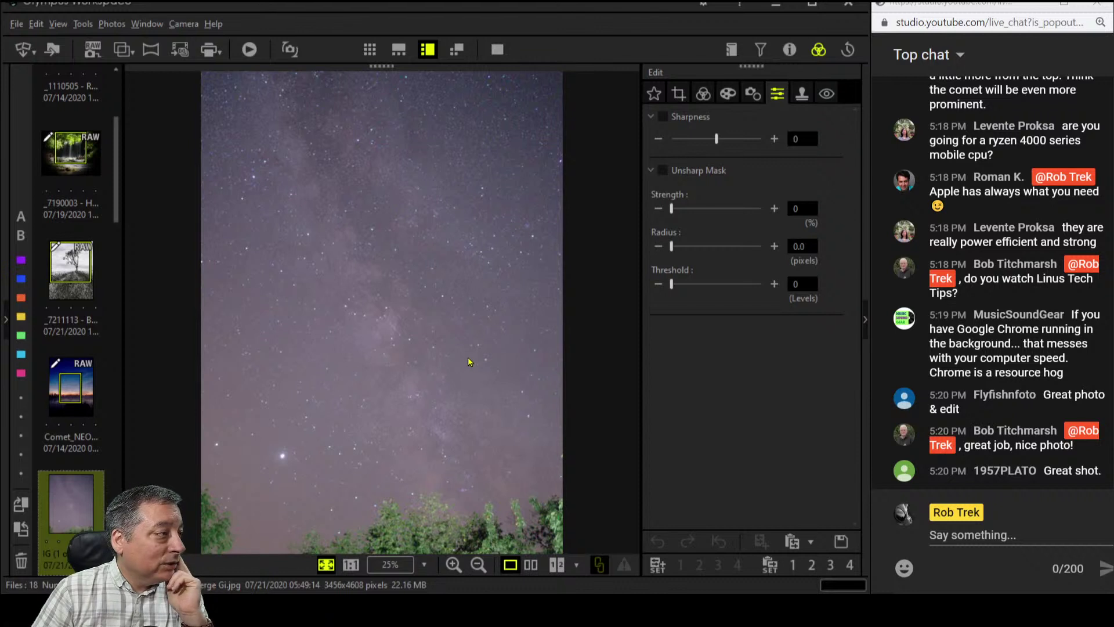
click(450, 399)
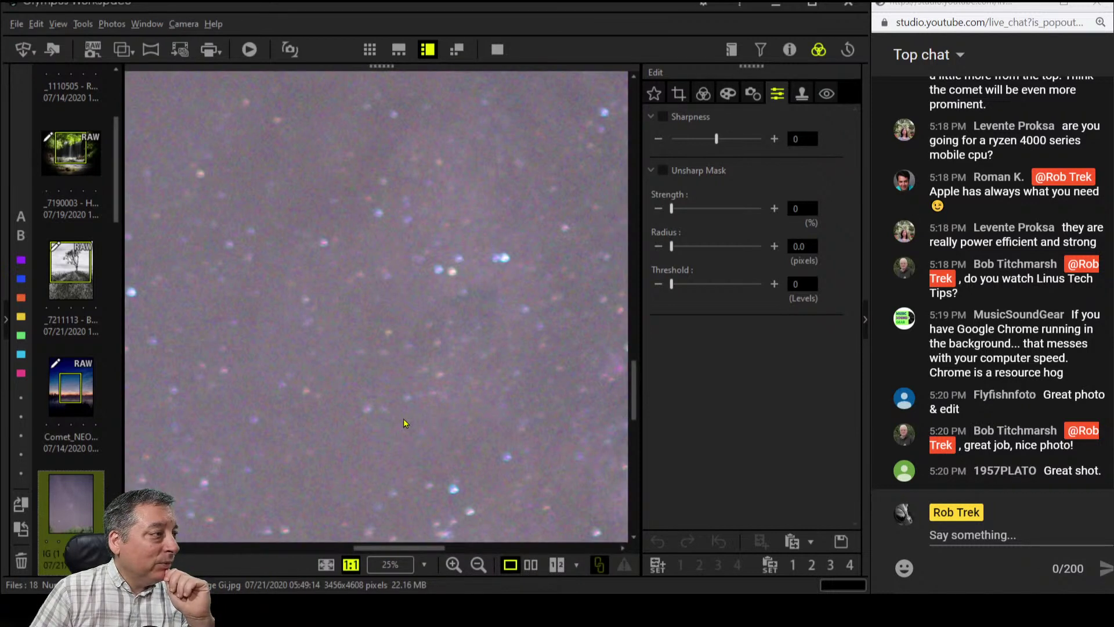
drag(285, 380, 389, 270)
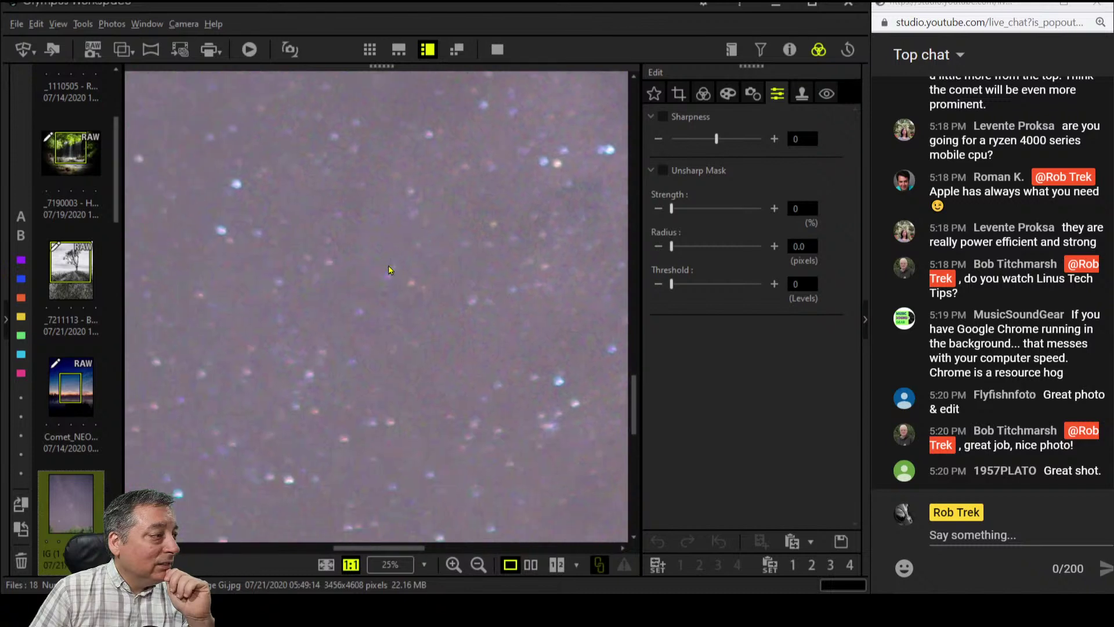
drag(346, 366, 495, 237)
click(456, 284)
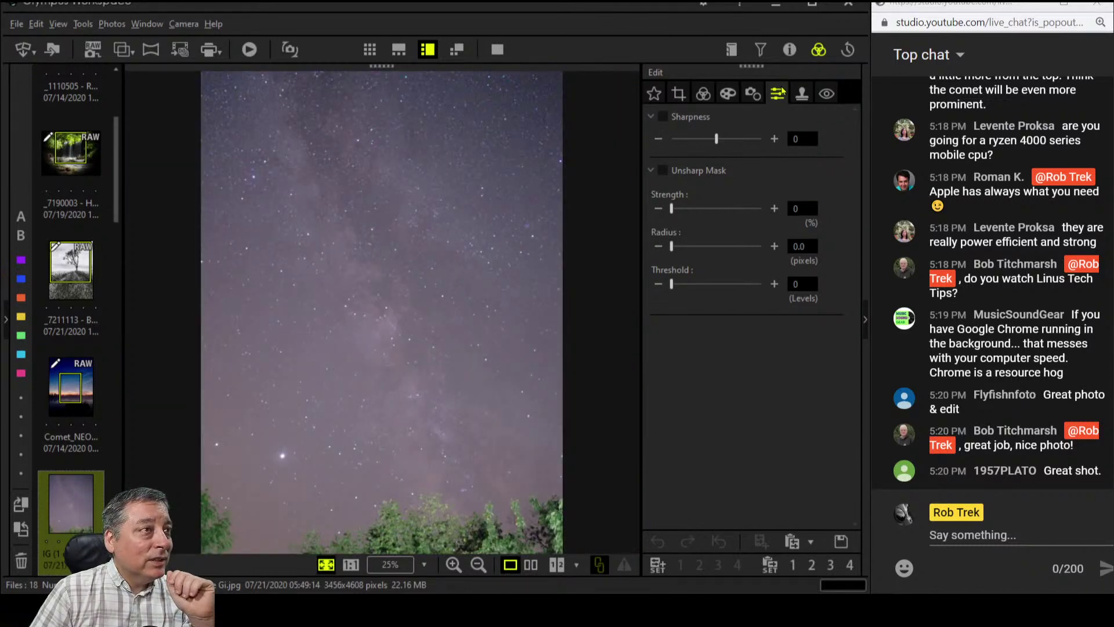
Apply an Unsharp Mask to the Milky Way photo with strength 500%, radius 4.0 pixels and threshold 43 levels
click(665, 171)
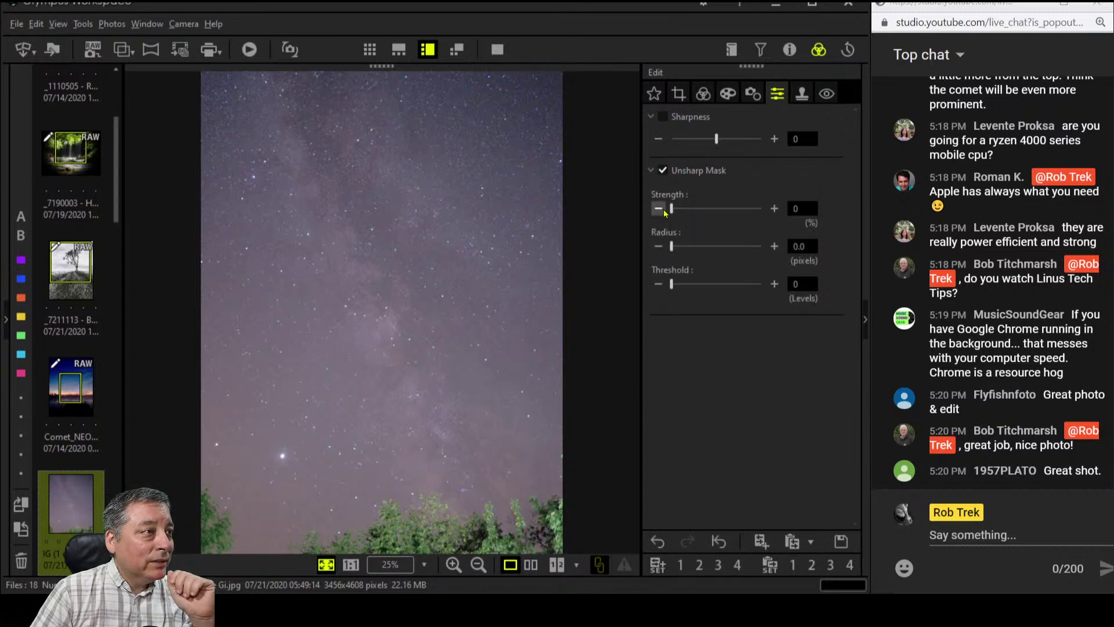
drag(671, 209, 747, 209)
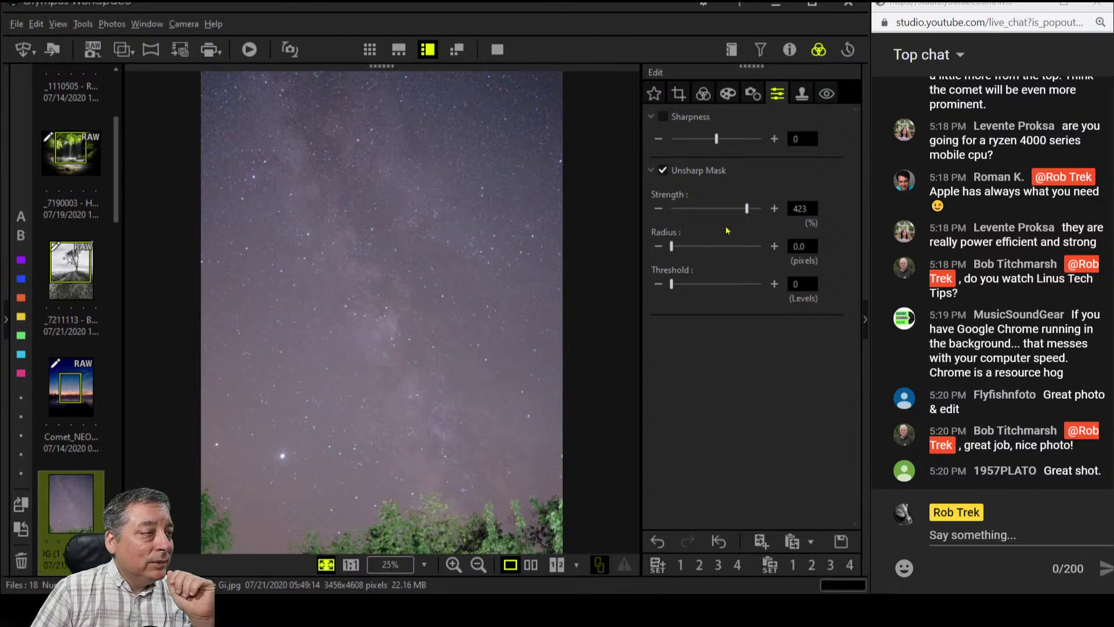
drag(672, 247, 672, 248)
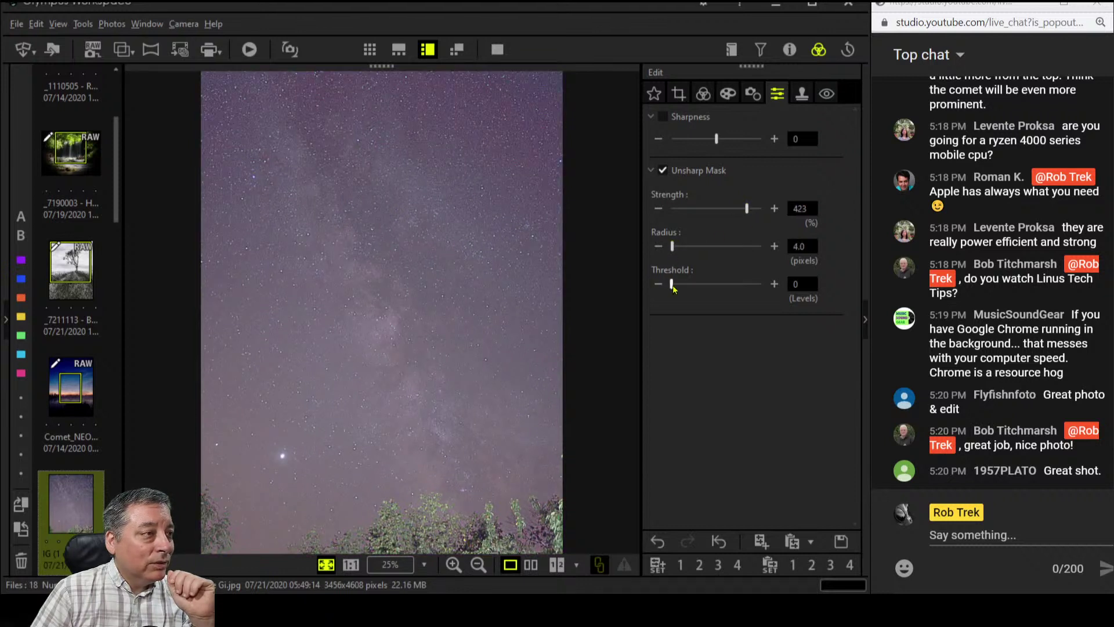
drag(674, 288, 709, 289)
click(520, 261)
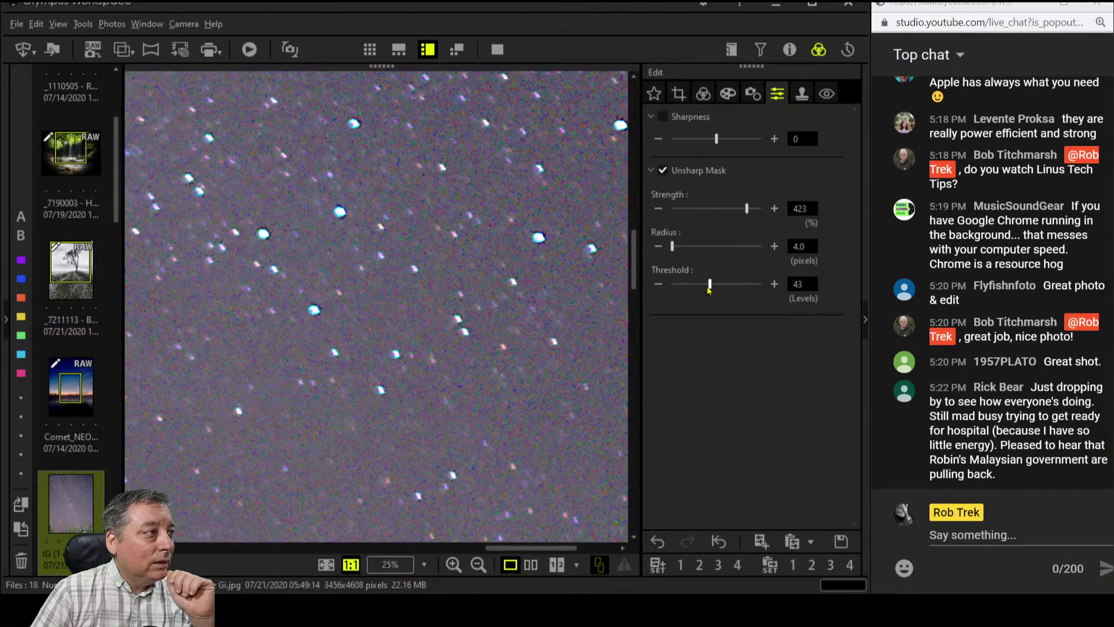
click(663, 173)
drag(745, 216, 763, 215)
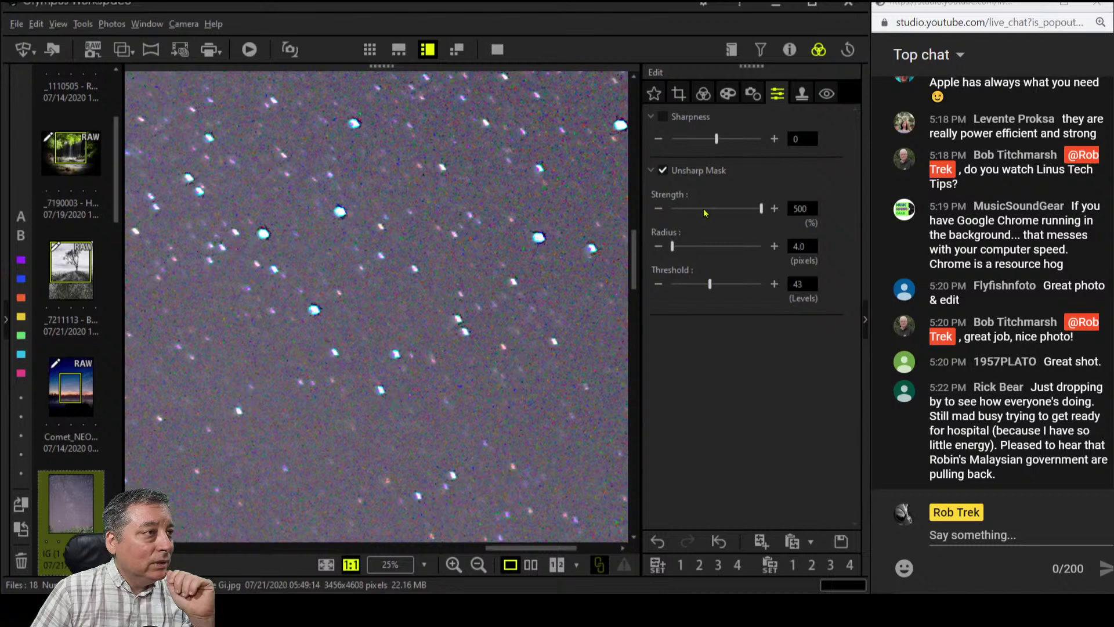
Try an S-shaped RGB tone curve on the Milky Way photo and reset the curve
click(679, 94)
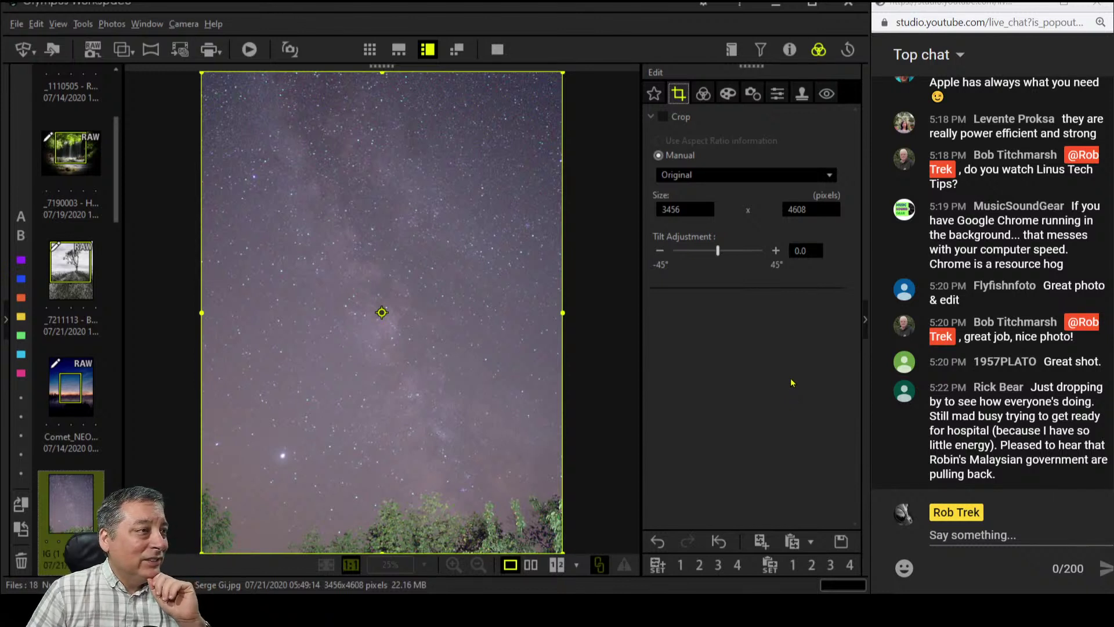
click(708, 99)
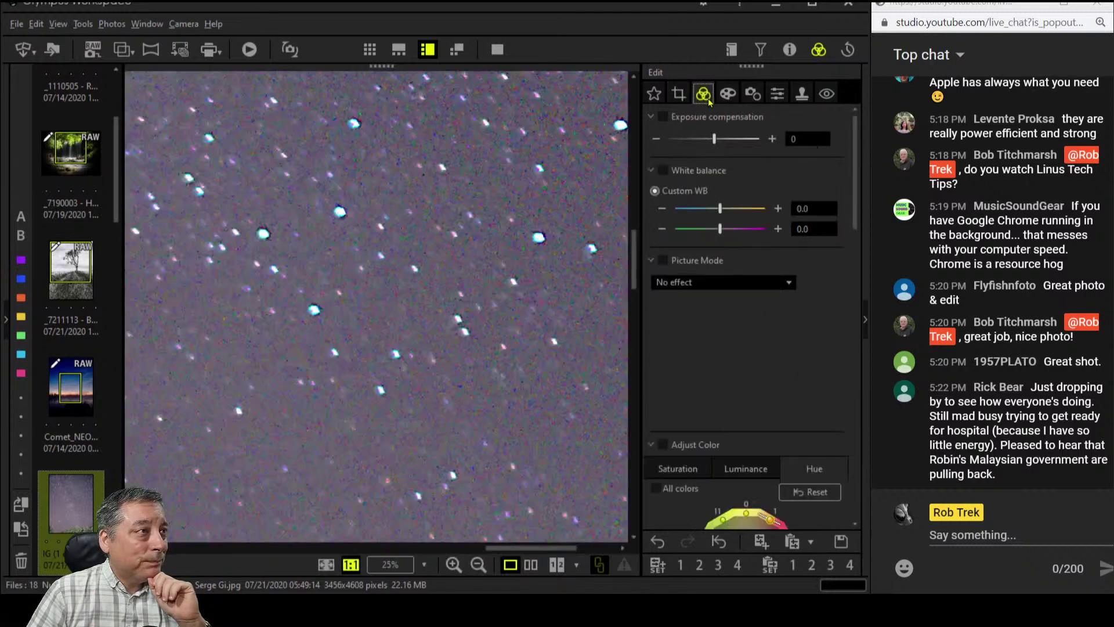
click(466, 295)
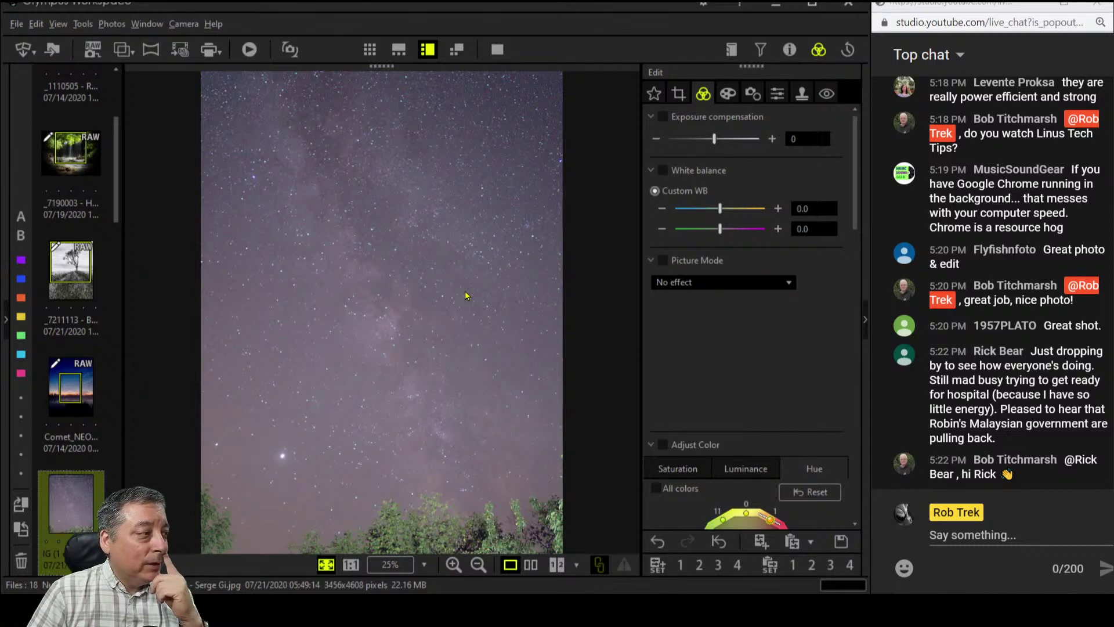
scroll(760, 368, down, 5)
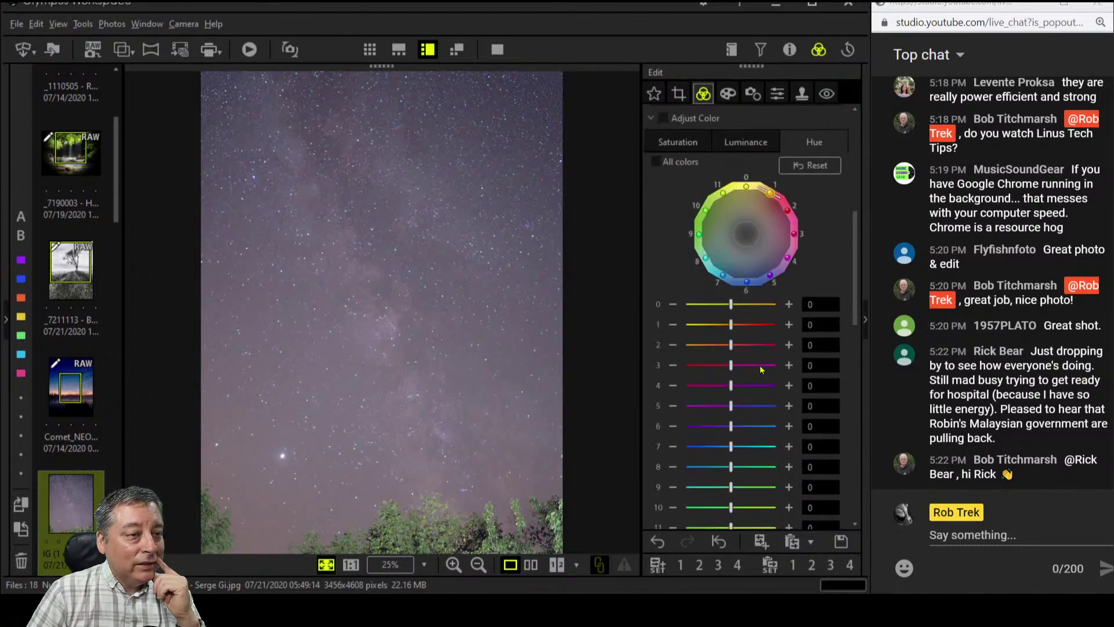
scroll(760, 365, down, 5)
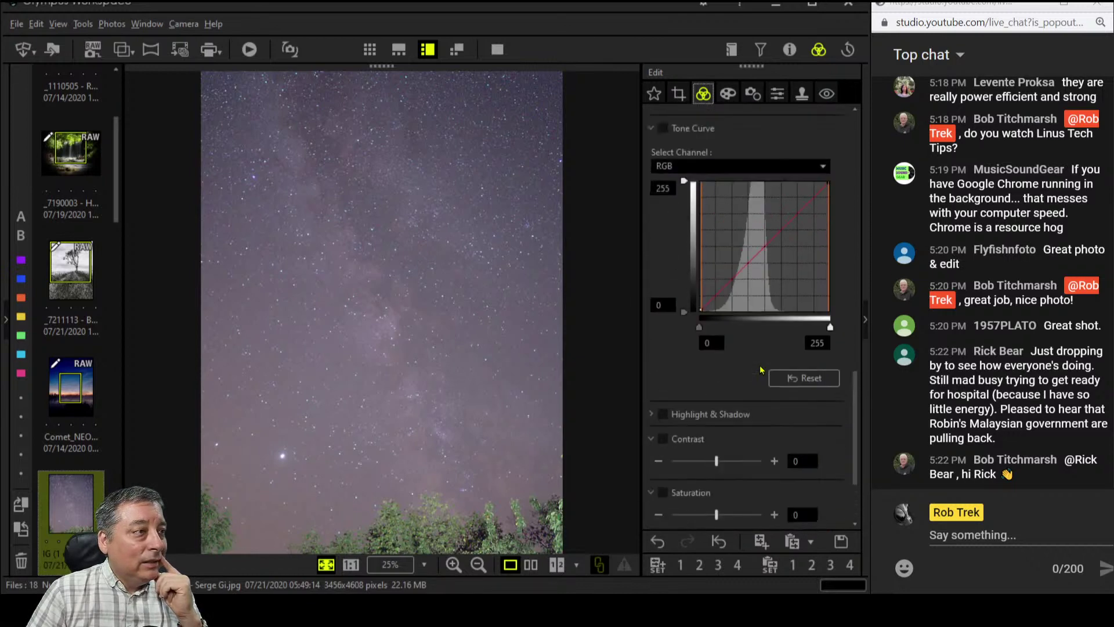
drag(696, 328, 712, 305)
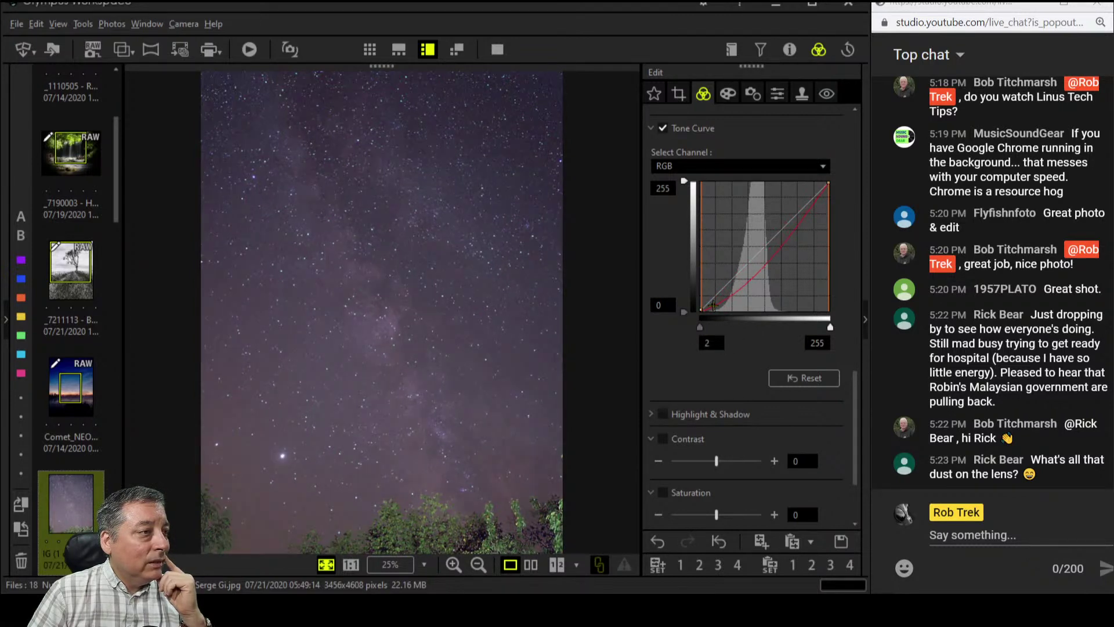
drag(752, 274, 741, 288)
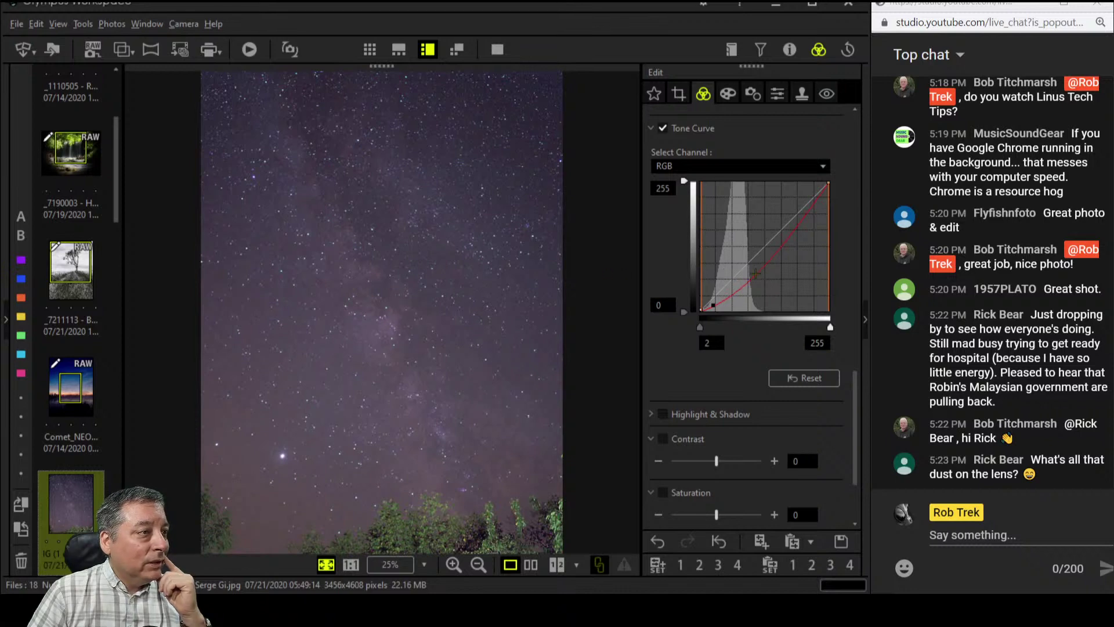
drag(756, 275, 751, 264)
drag(714, 305, 746, 287)
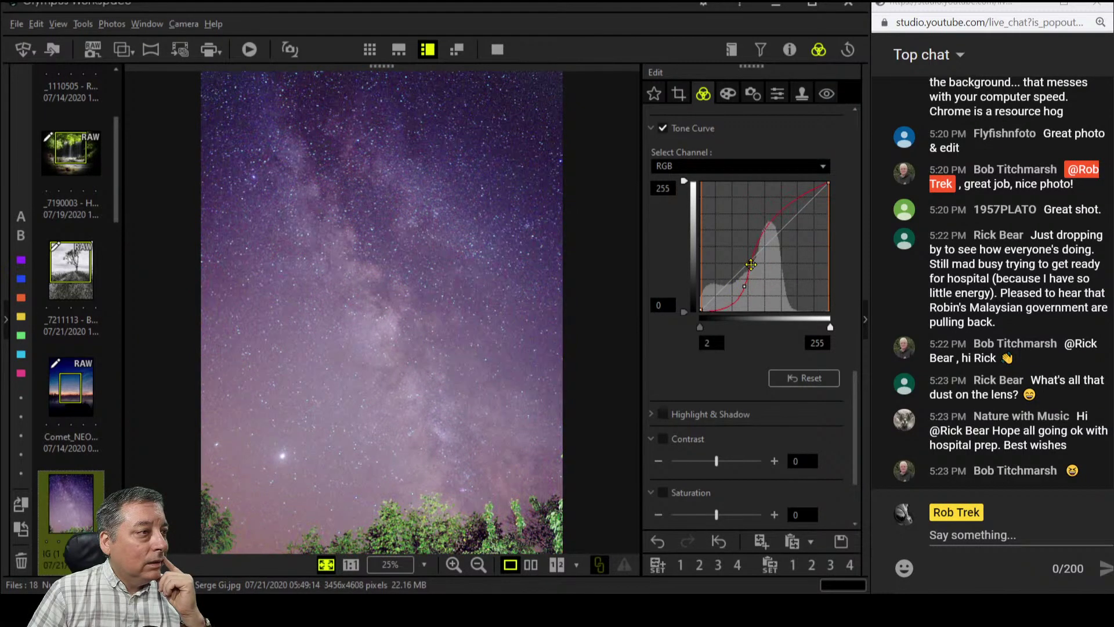
drag(751, 264, 743, 296)
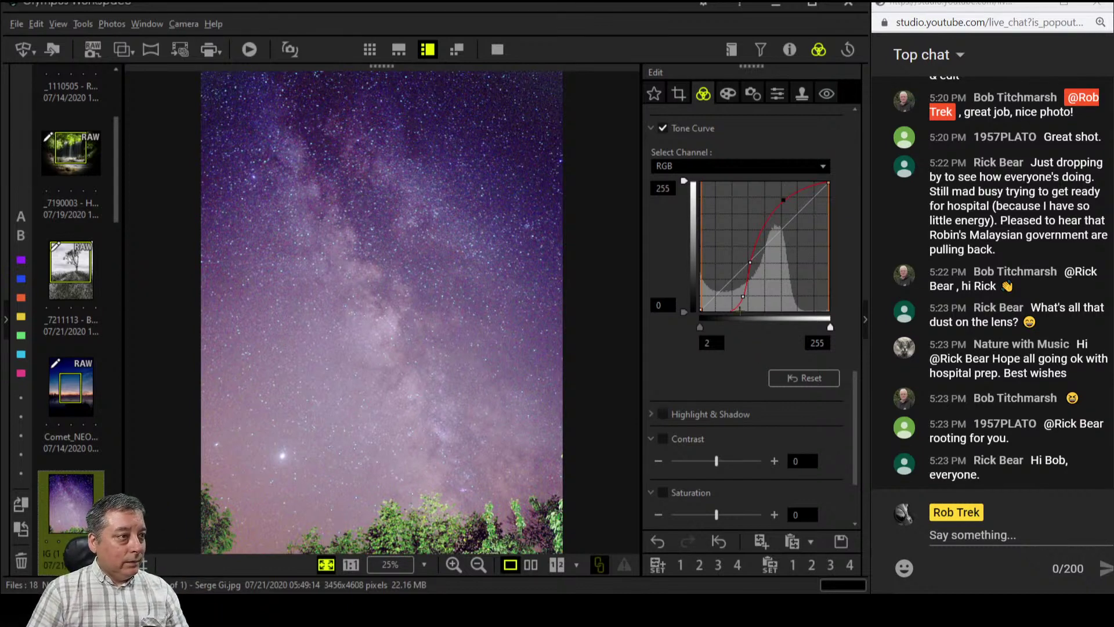
click(796, 374)
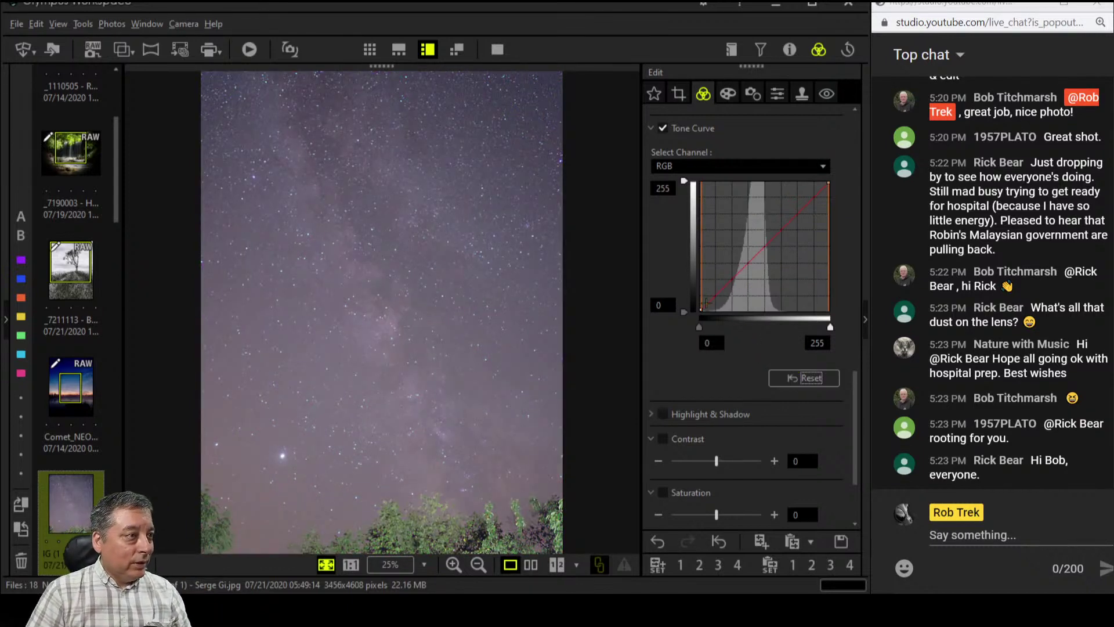
Shape the RGB tone curve to darken the shadows to near black and lift the upper tones slightly above the diagonal
drag(709, 300, 714, 310)
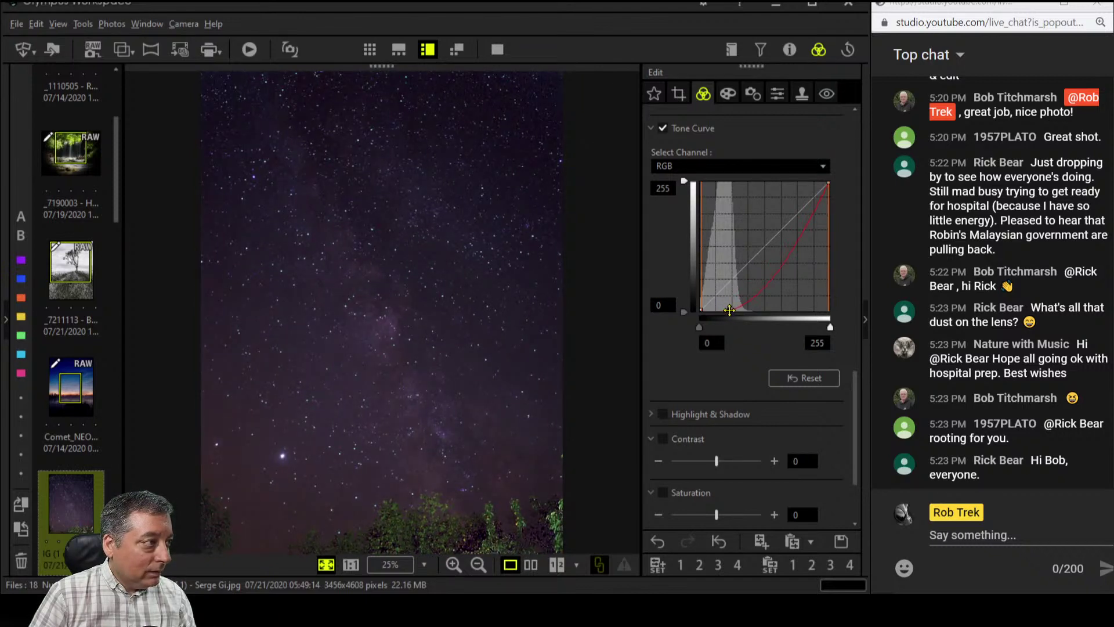
drag(764, 288, 788, 226)
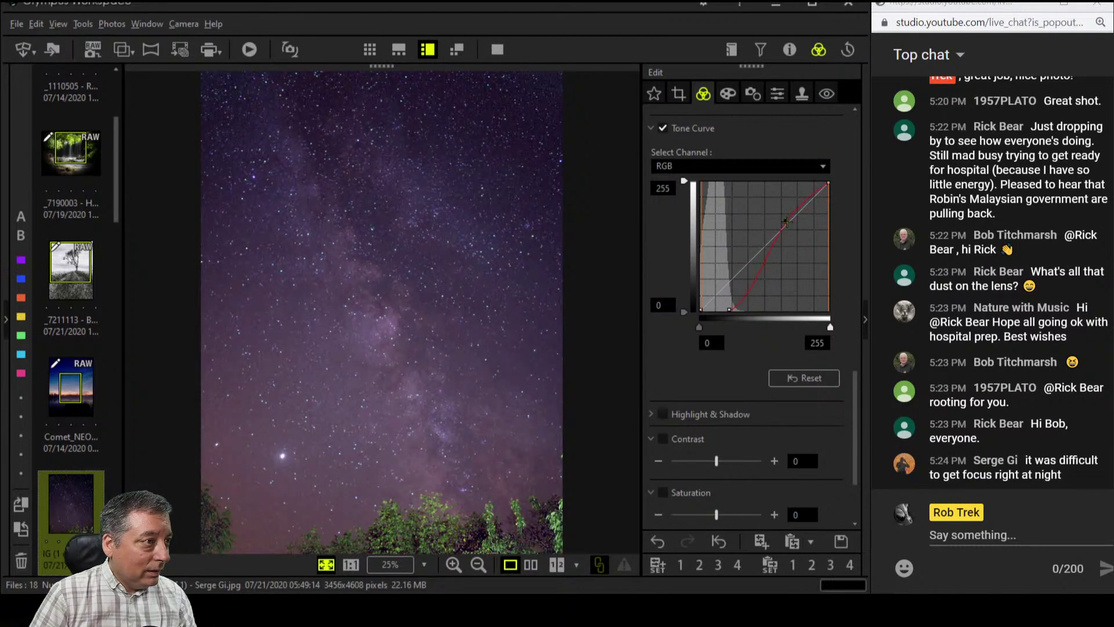
drag(734, 303, 746, 309)
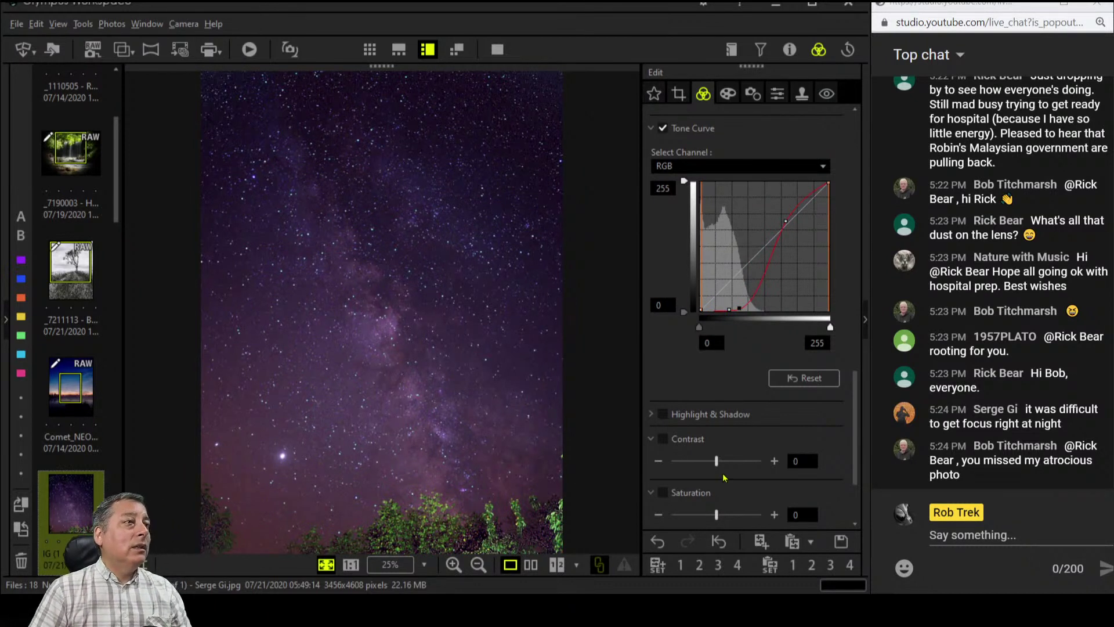
Raise the photo's contrast to 54 and its saturation to 27
scroll(724, 477, down, 2)
drag(716, 352, 728, 355)
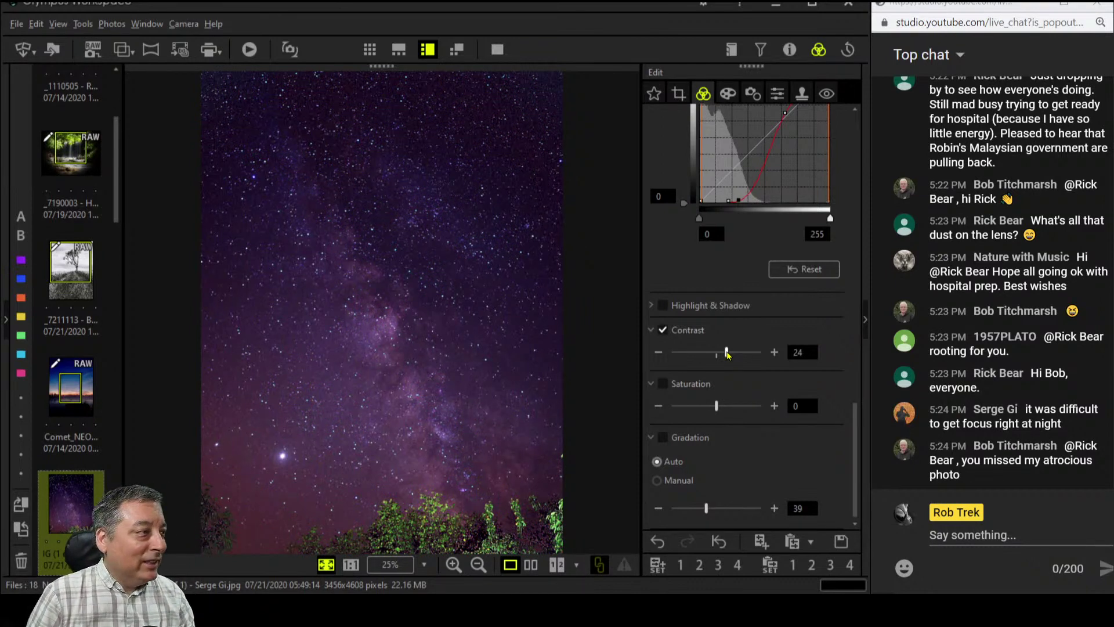
drag(717, 406, 725, 407)
drag(727, 358, 739, 357)
drag(725, 407, 729, 406)
drag(744, 360, 745, 360)
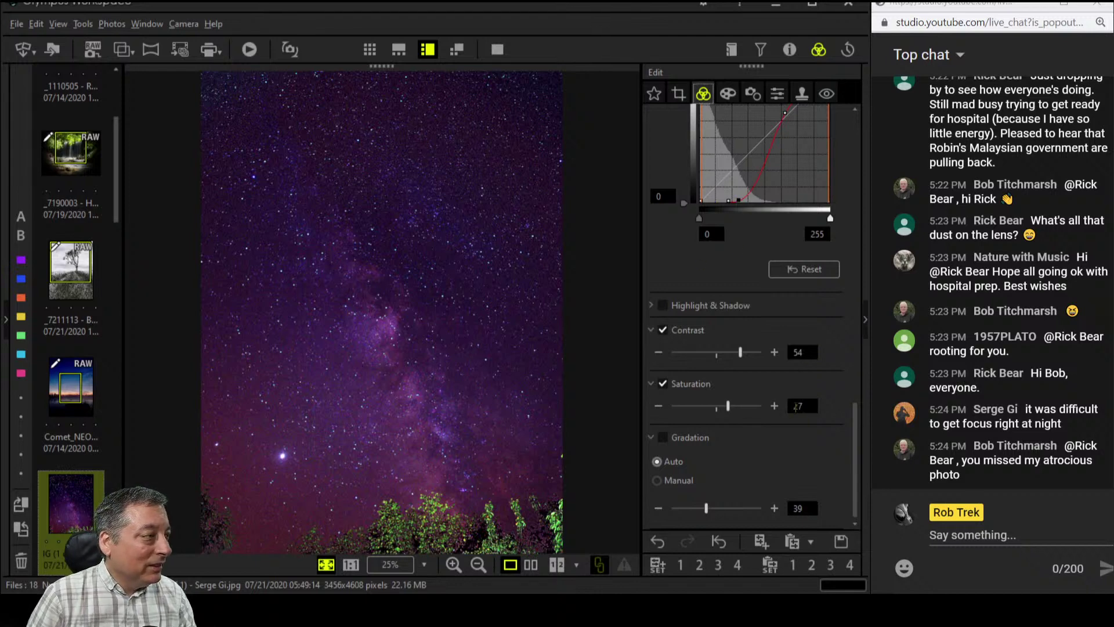
scroll(796, 408, up, 2)
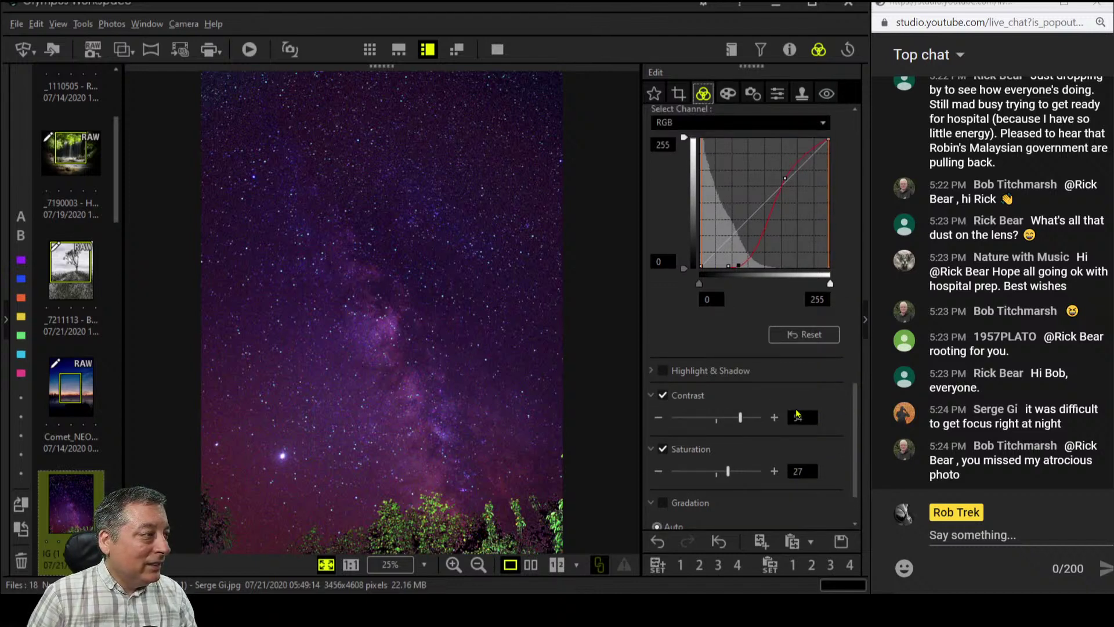
scroll(797, 414, down, 2)
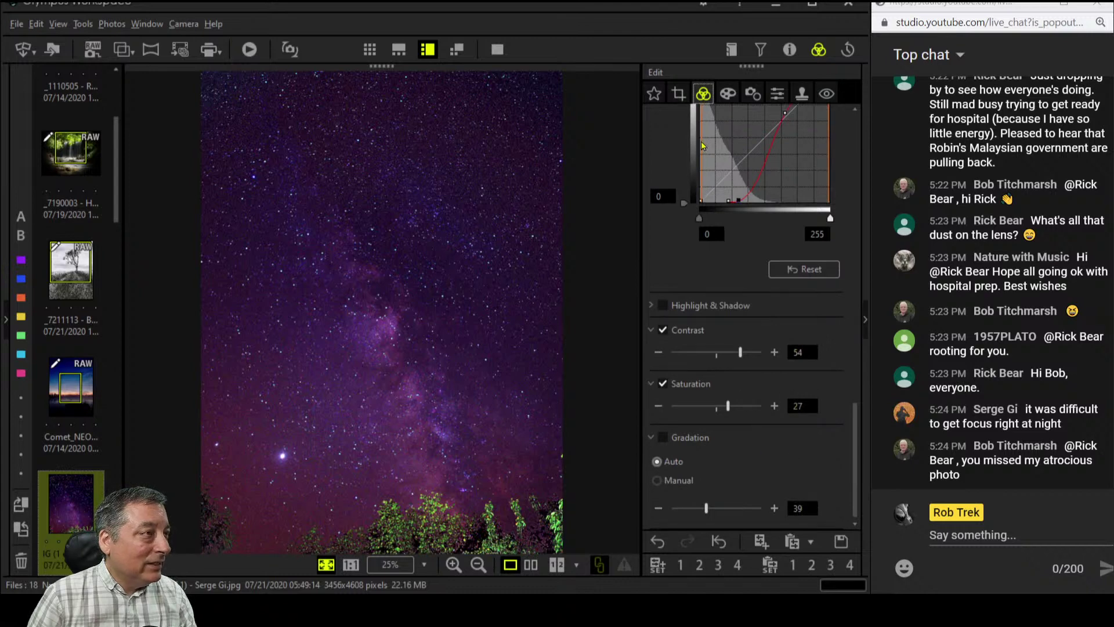
Examine the sky's noise at 1:1 and look through the lens correction and sharpening options available for the photo
click(429, 374)
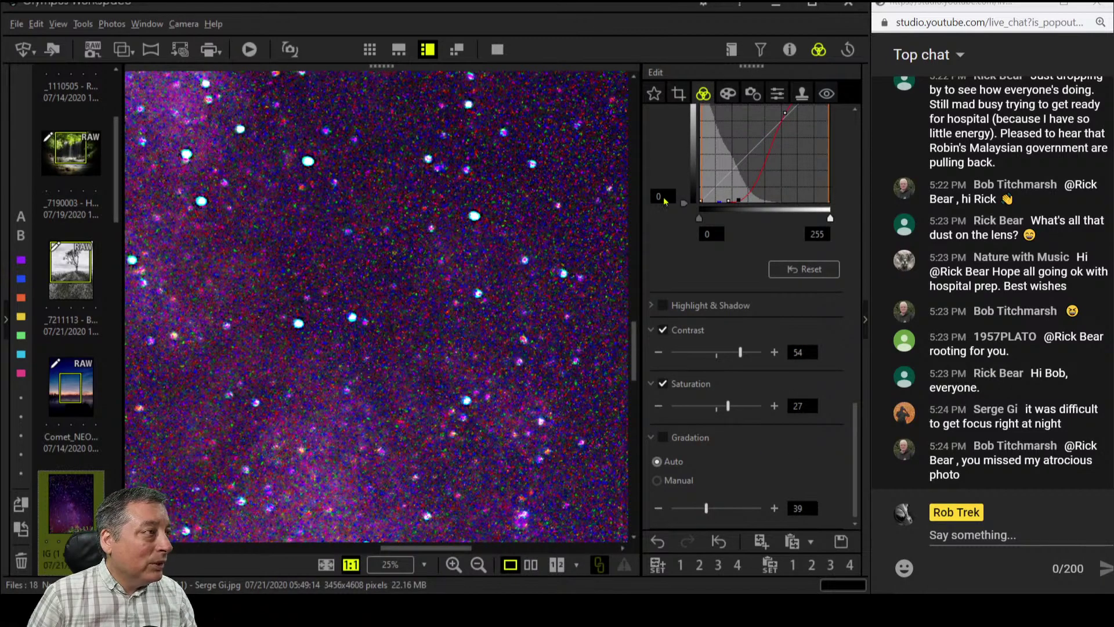
click(753, 94)
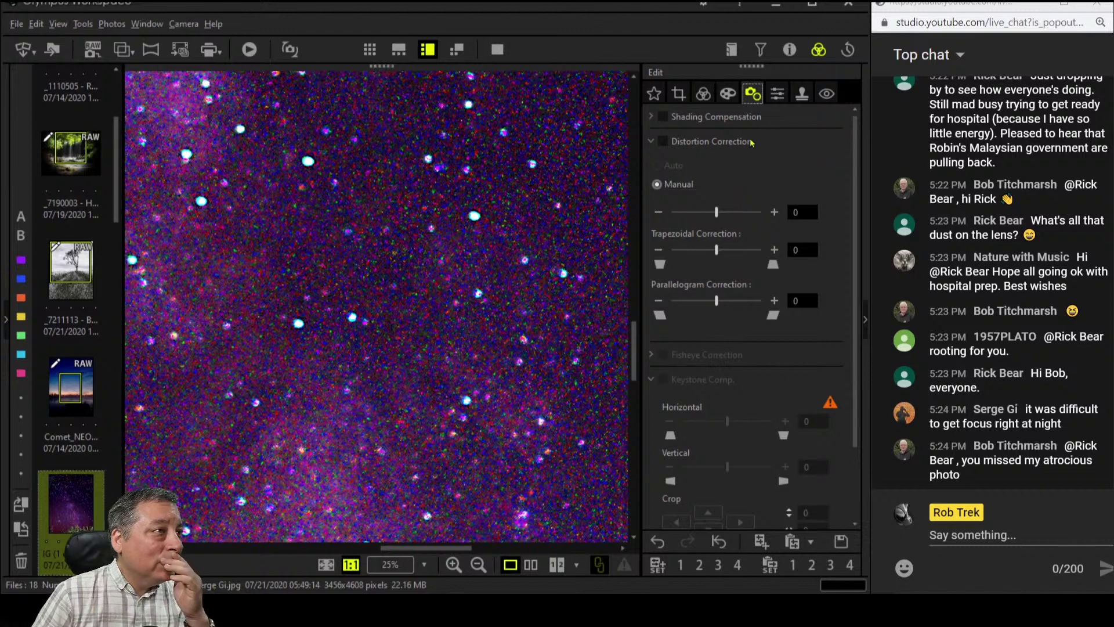
click(777, 94)
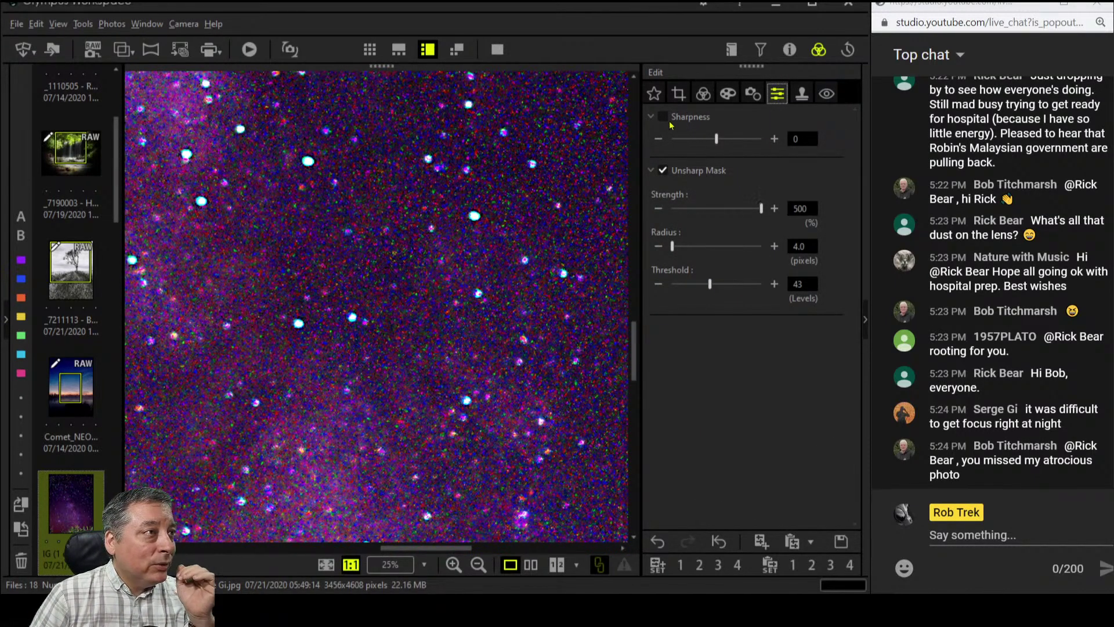
click(652, 119)
click(650, 152)
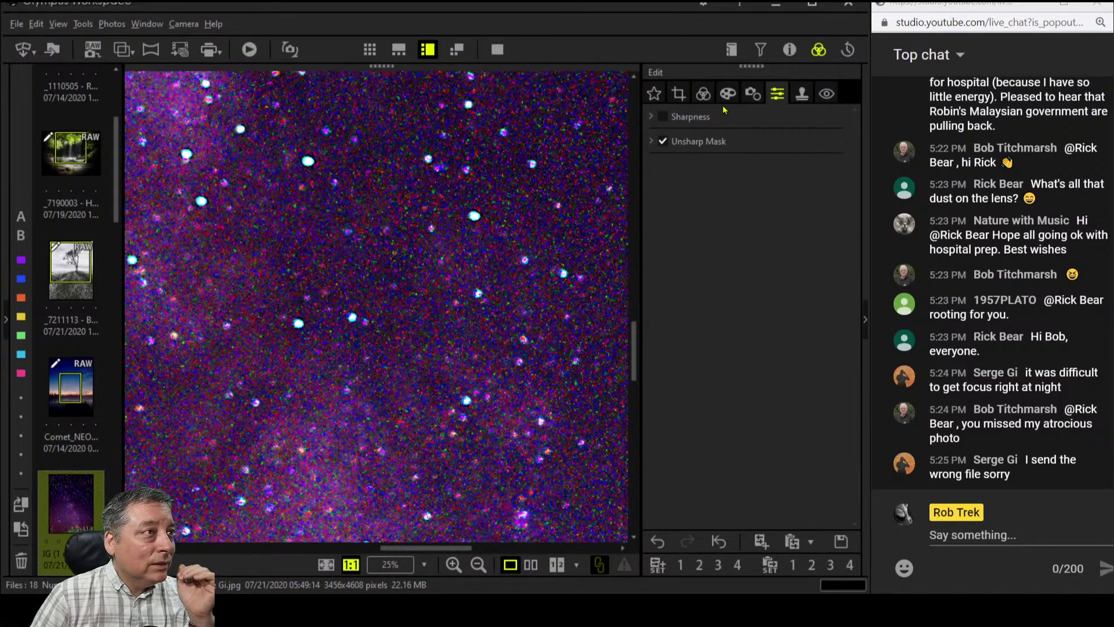
click(753, 93)
scroll(684, 232, down, 2)
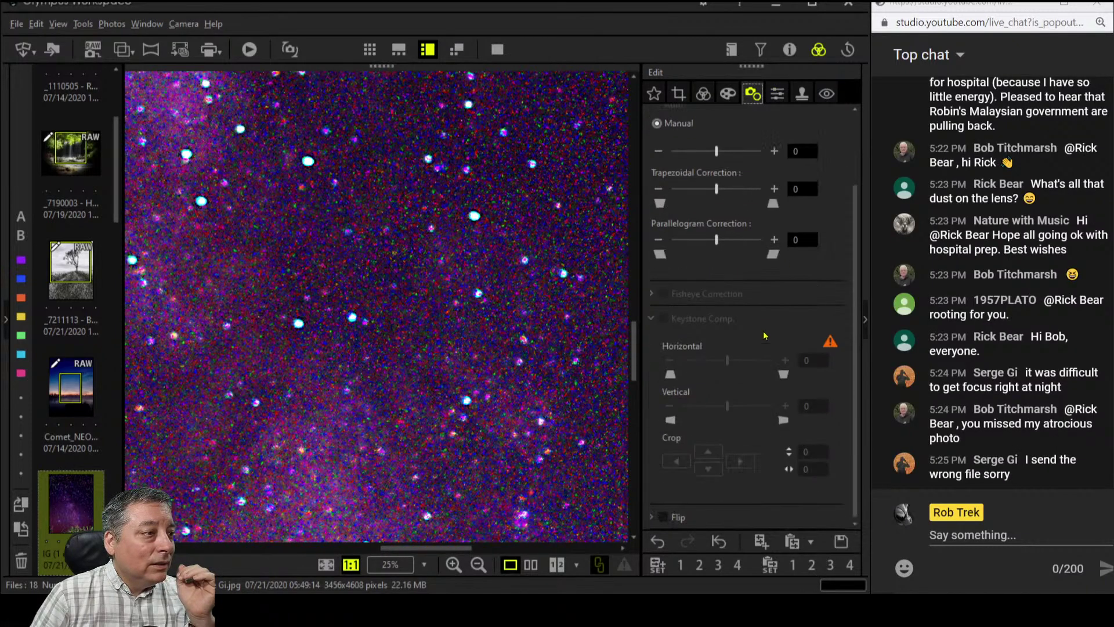
scroll(683, 243, up, 2)
click(650, 141)
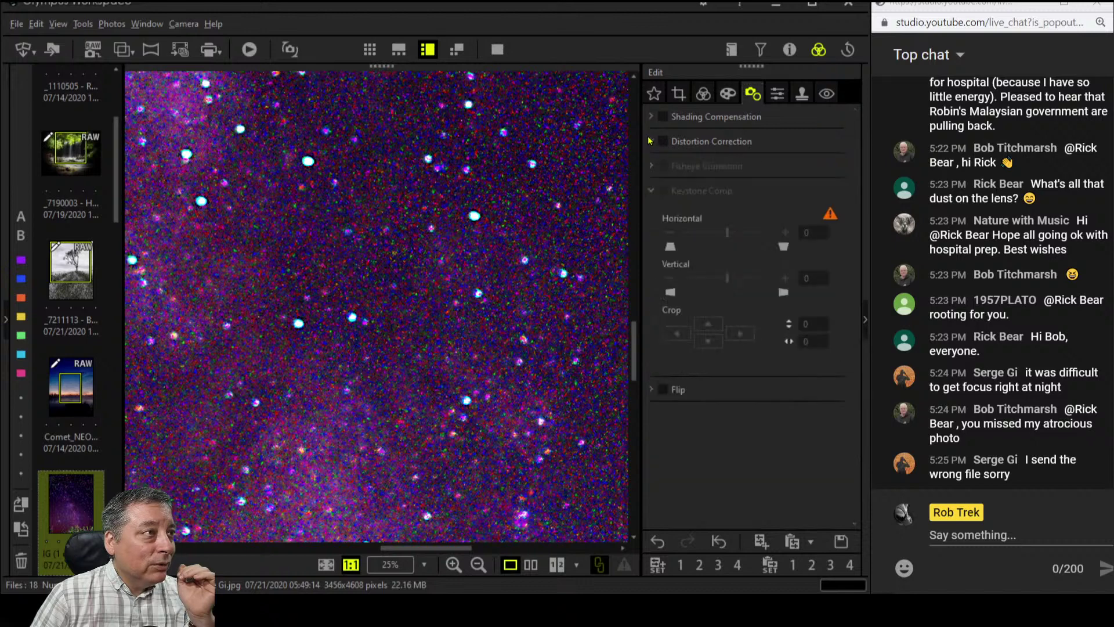
click(651, 191)
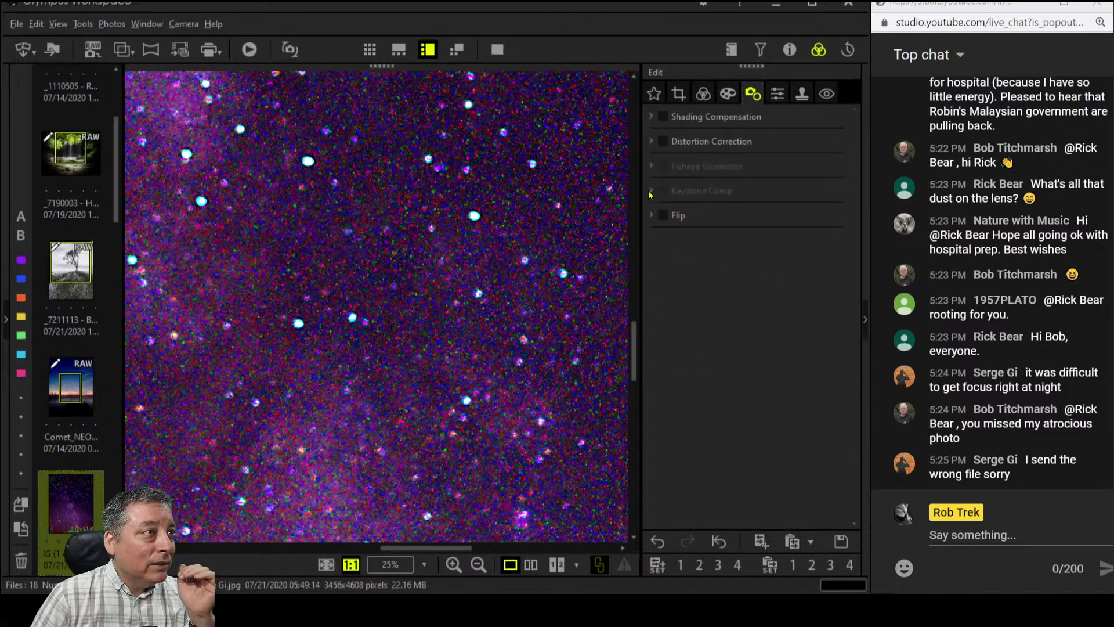
click(776, 94)
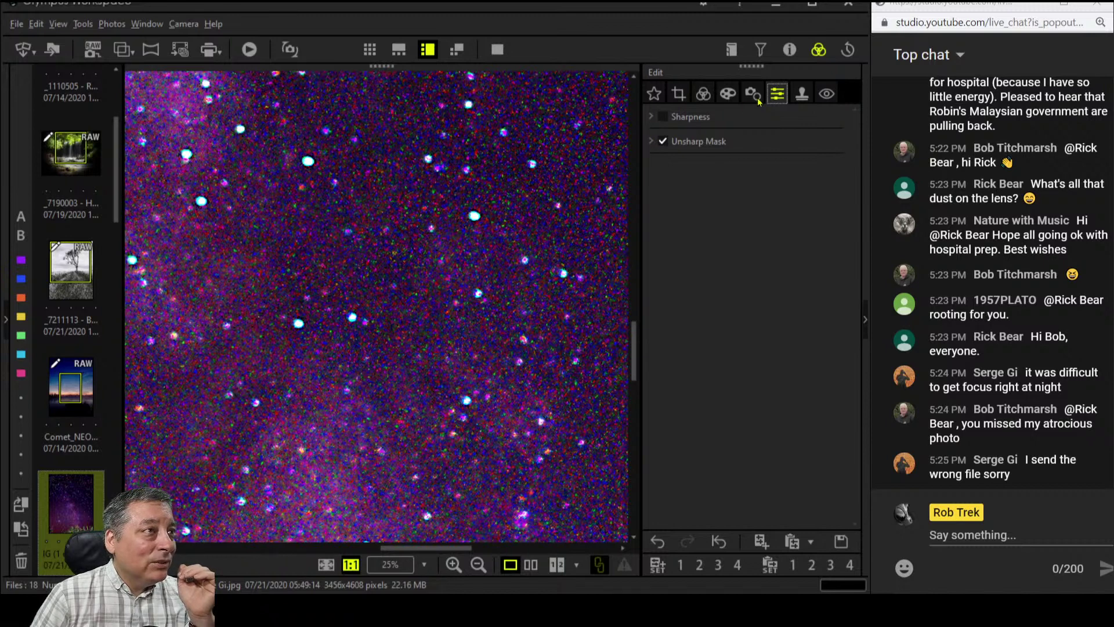
Check the Art Filter, Color Filter and vignetting options, and show the Unsharp Mask settings again
click(729, 95)
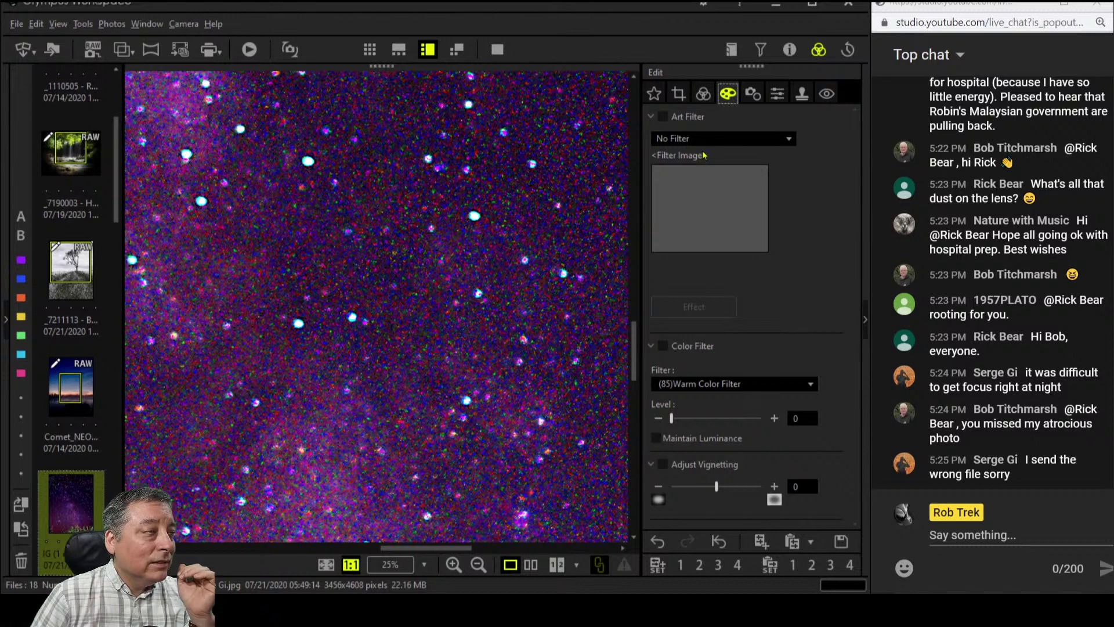
click(650, 118)
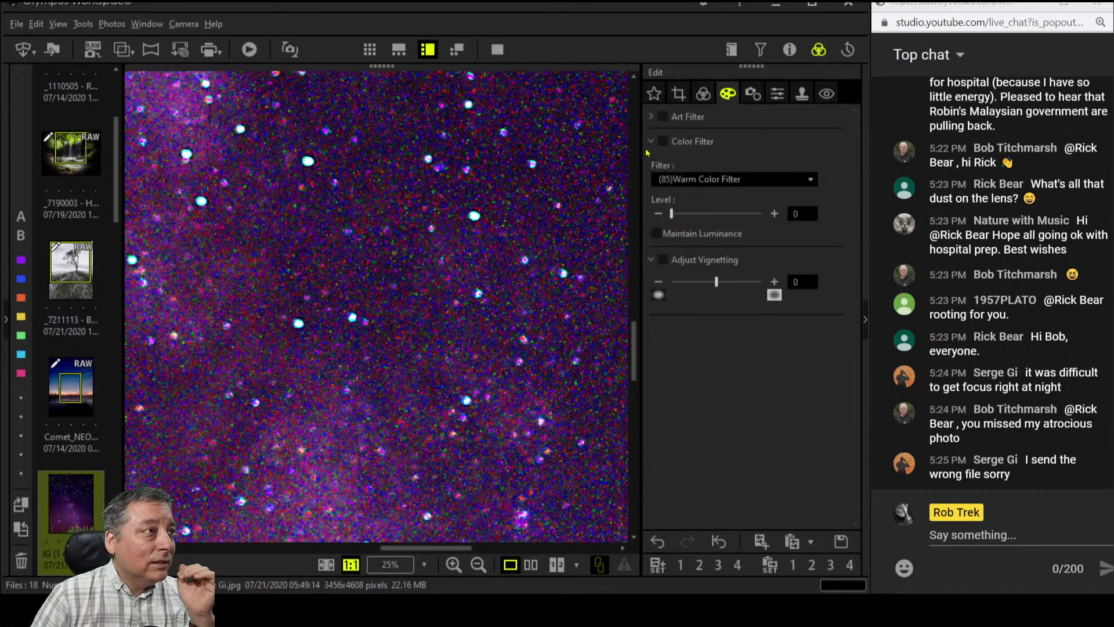
click(648, 144)
click(650, 167)
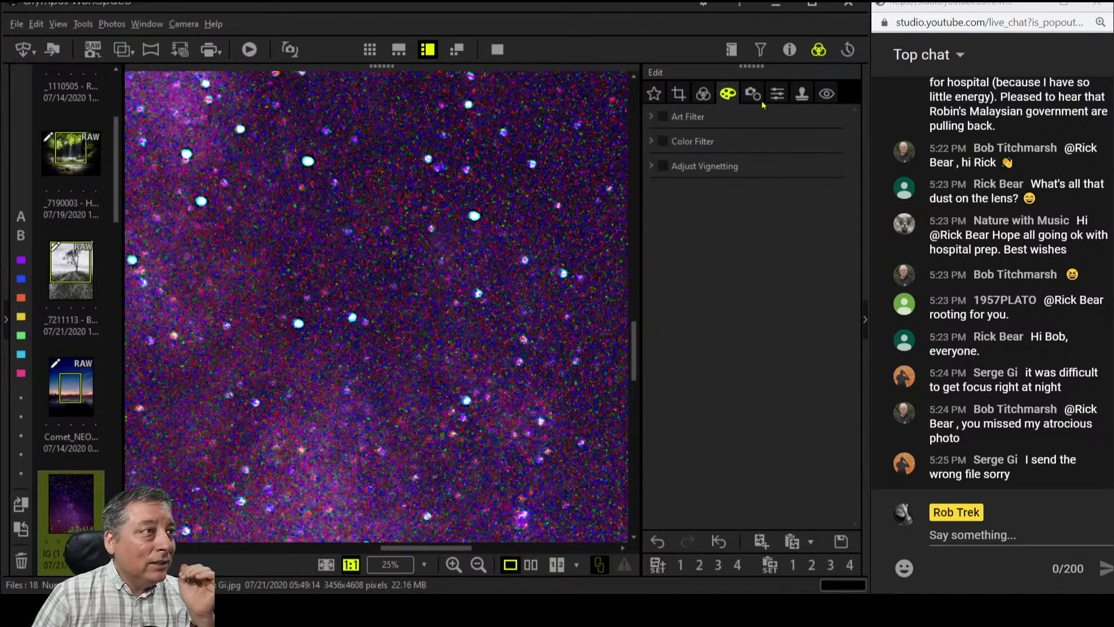
click(772, 100)
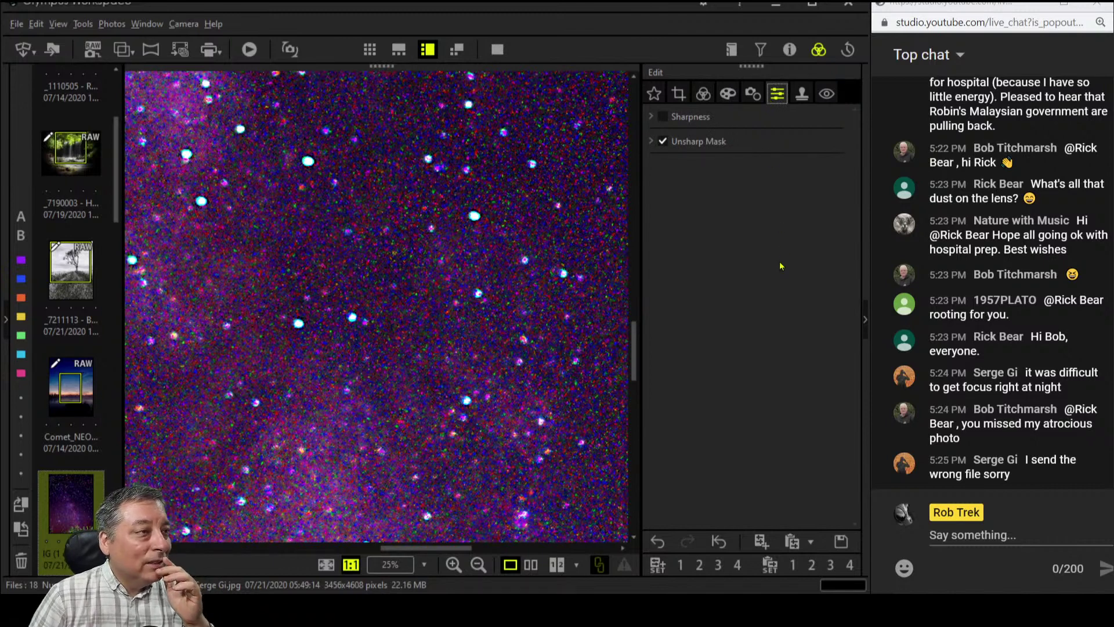
click(649, 142)
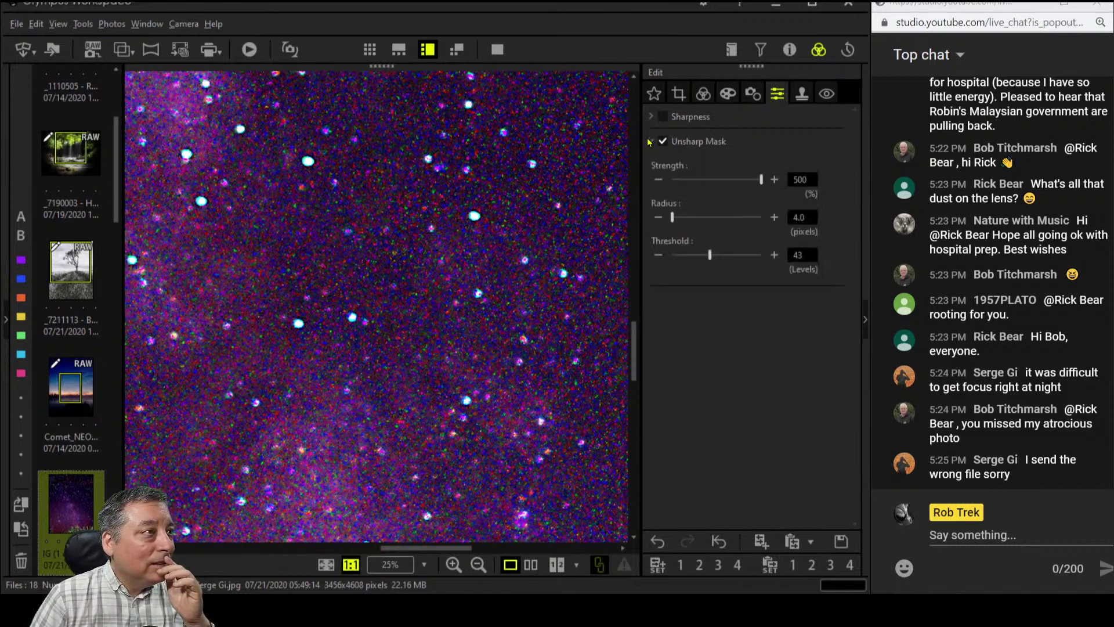
Show the whole photo again and set its clarity to 10
click(649, 143)
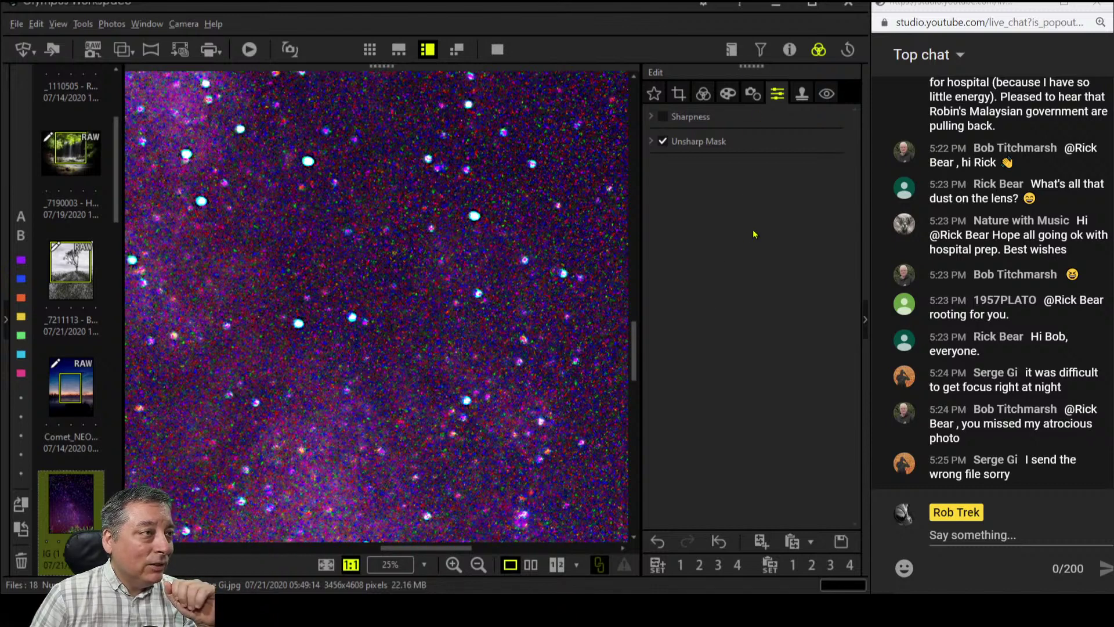
click(754, 94)
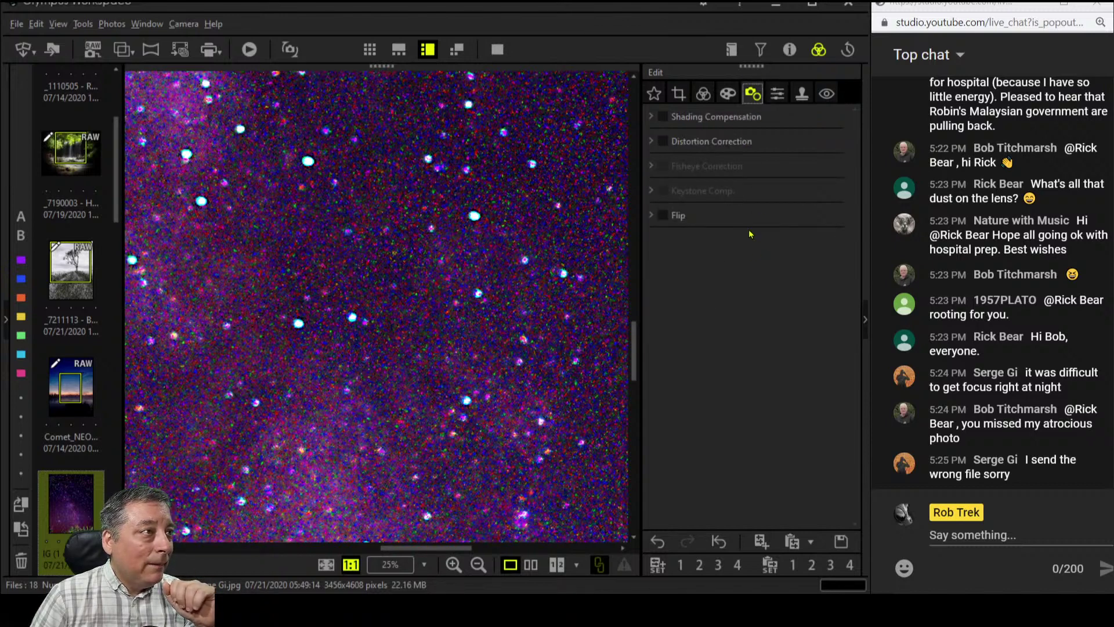
click(702, 93)
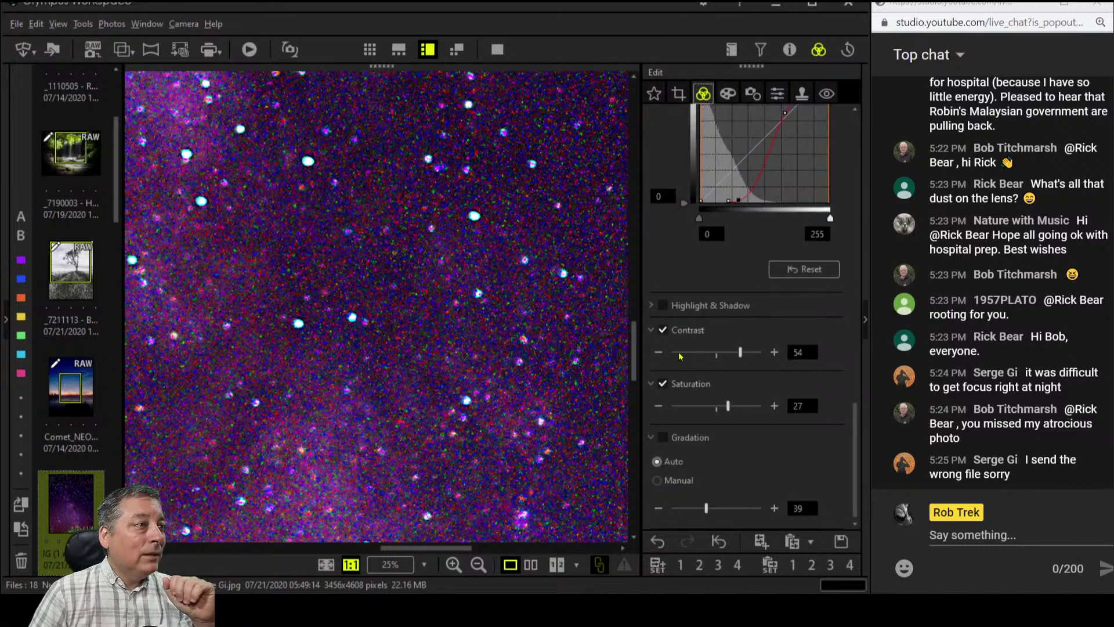
click(568, 365)
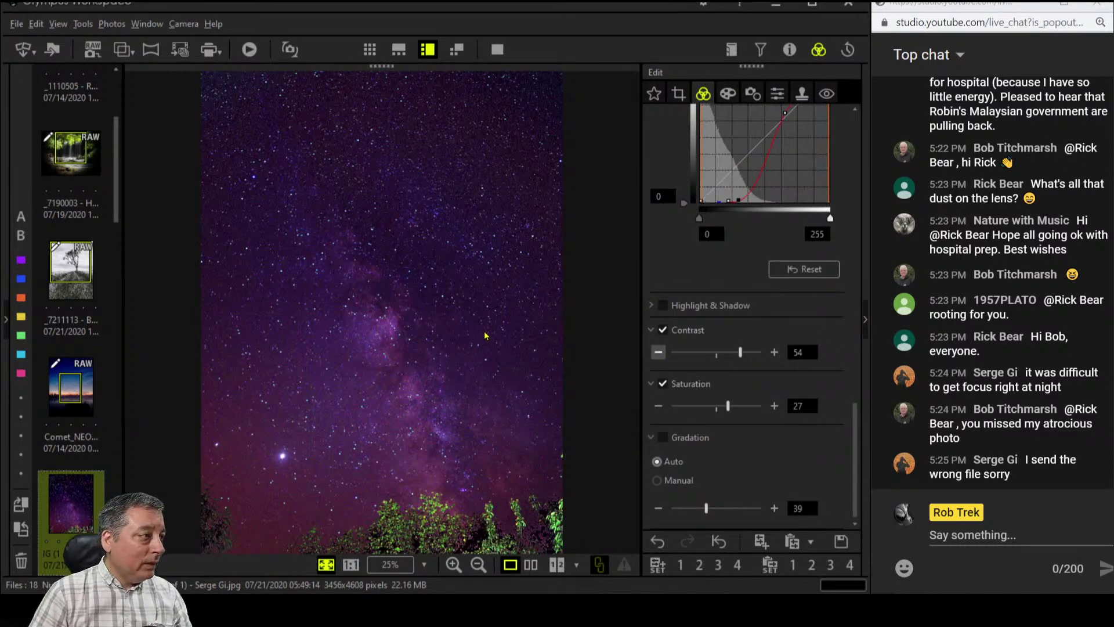
scroll(694, 314, up, 8)
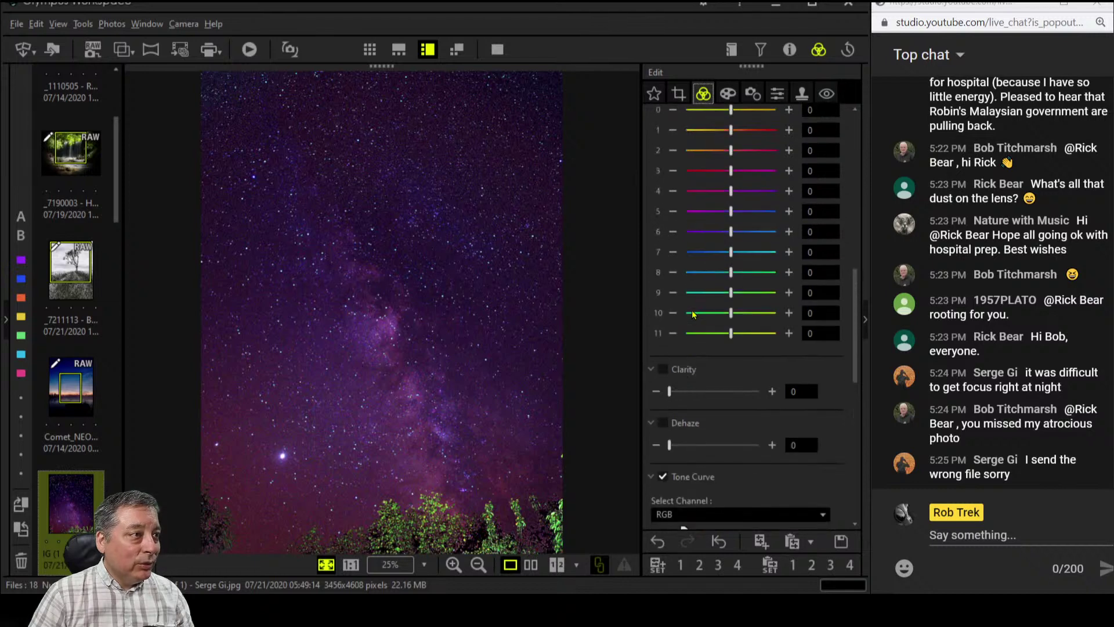
scroll(750, 360, up, 3)
scroll(767, 387, down, 4)
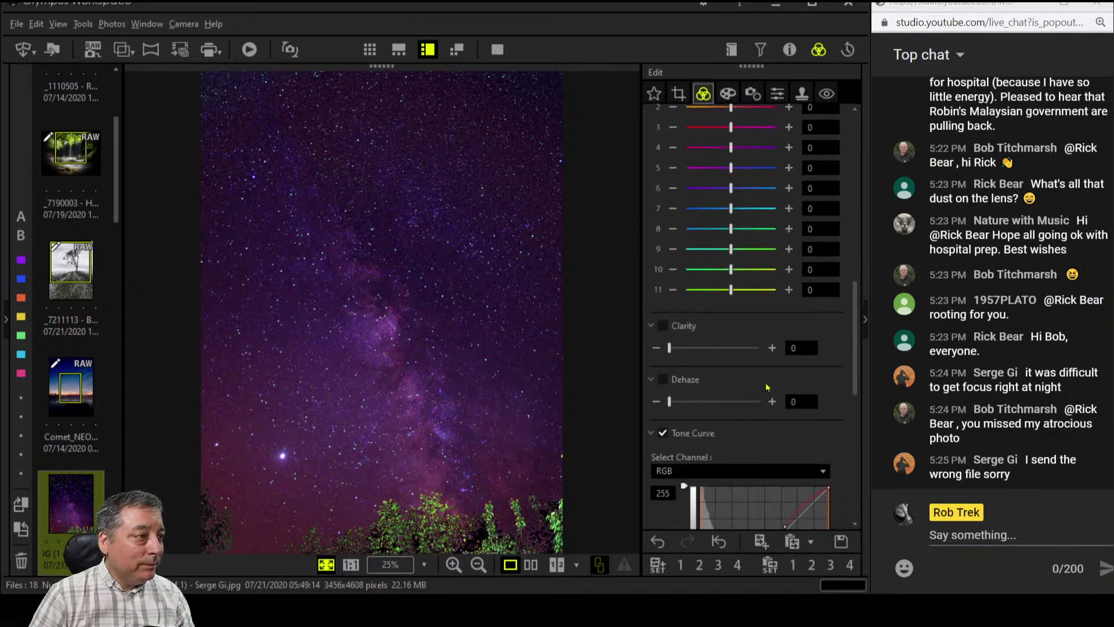
drag(670, 349, 679, 350)
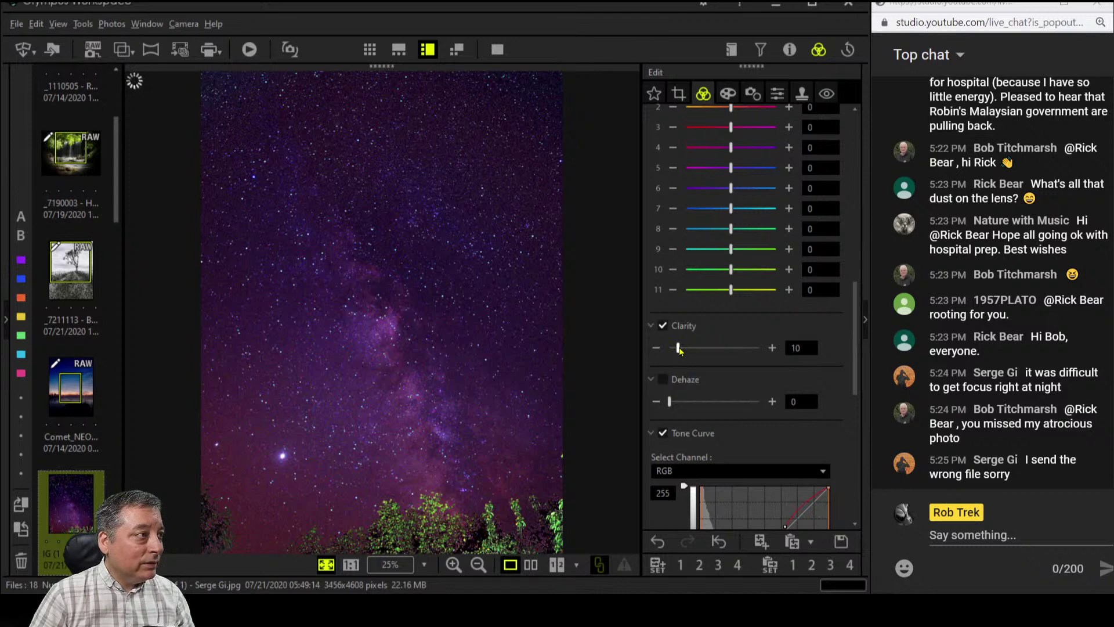
Turn on custom white balance with the blue–amber value at 0.0 and the green–magenta value at -0.4
scroll(704, 282, up, 5)
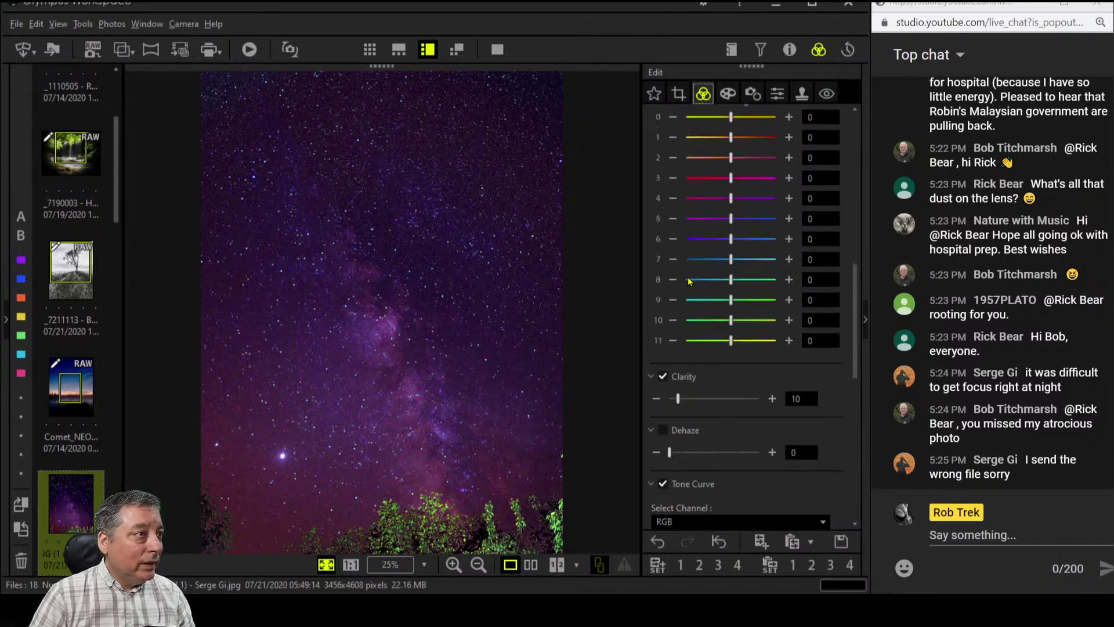
scroll(689, 282, up, 2)
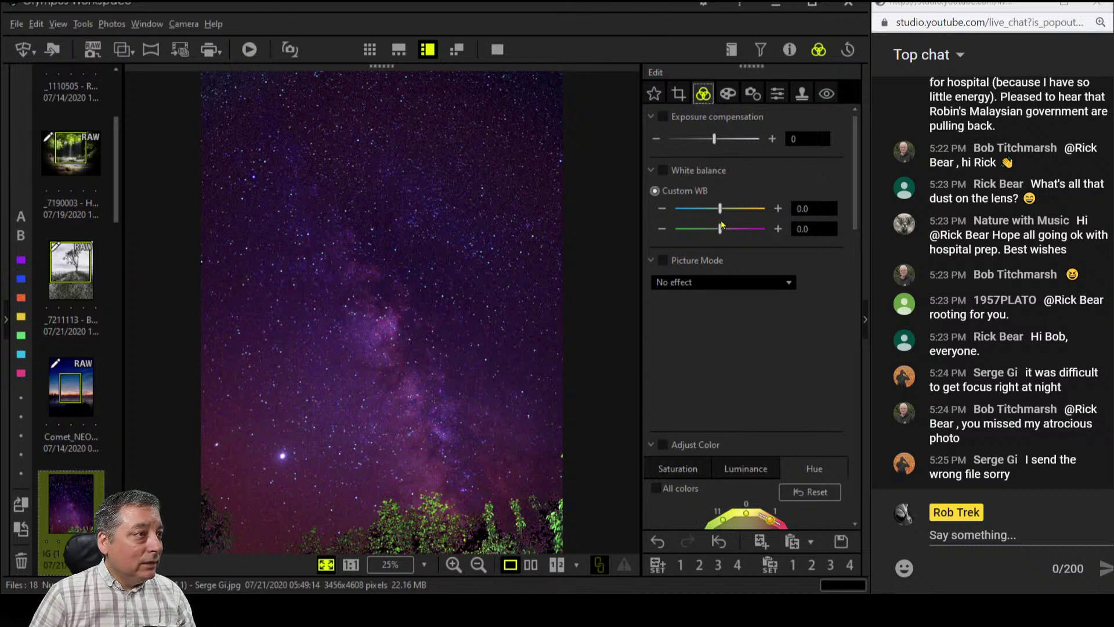
drag(720, 229, 723, 210)
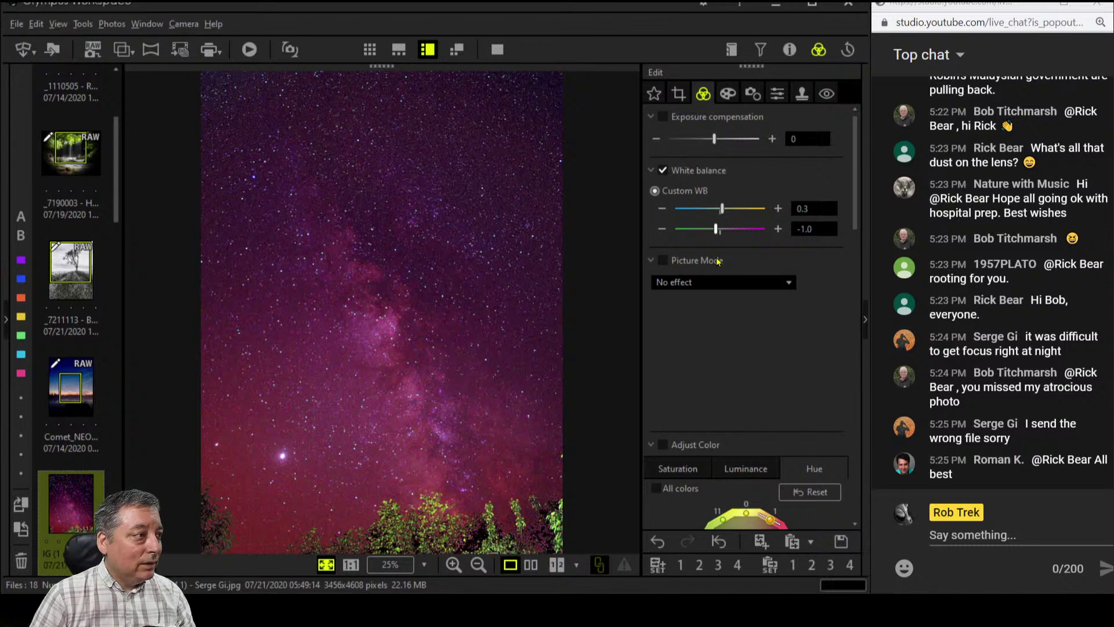
drag(717, 233, 719, 232)
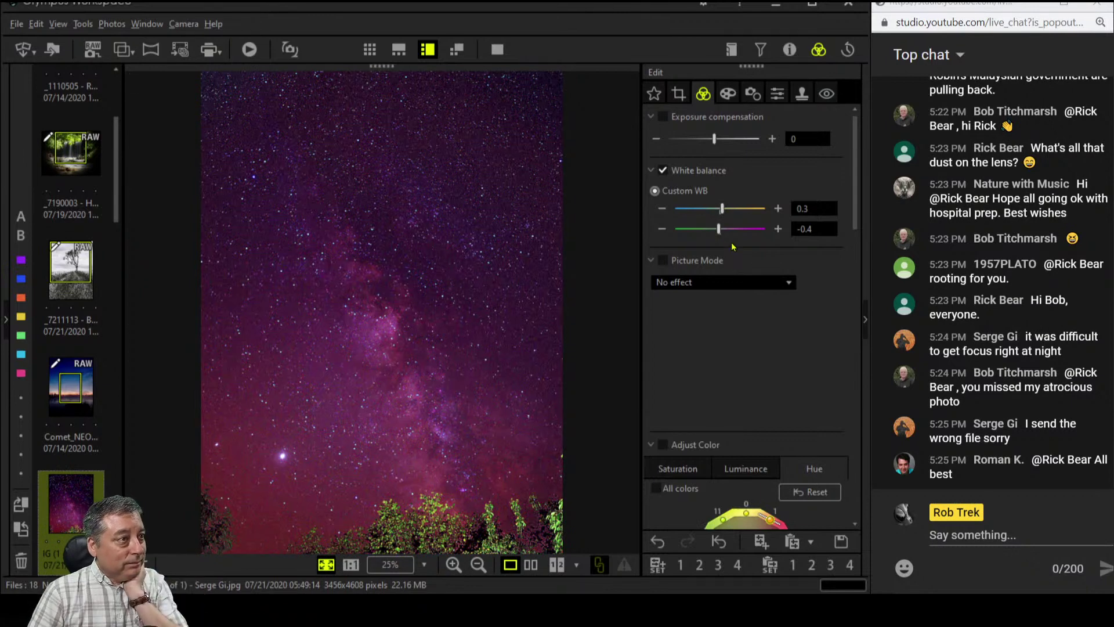
click(662, 209)
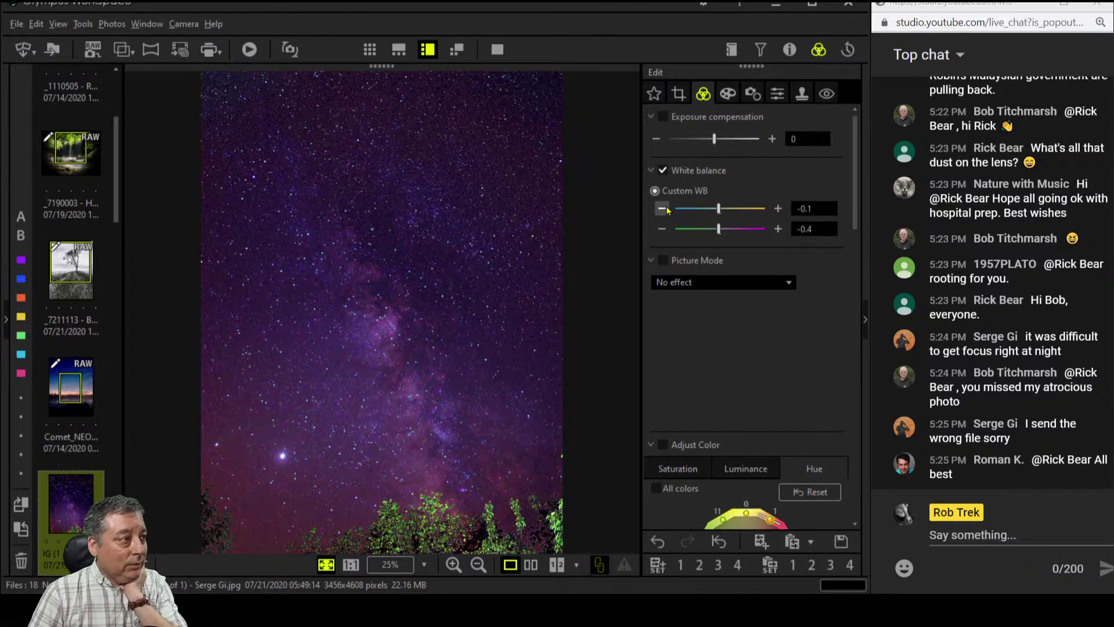
click(779, 209)
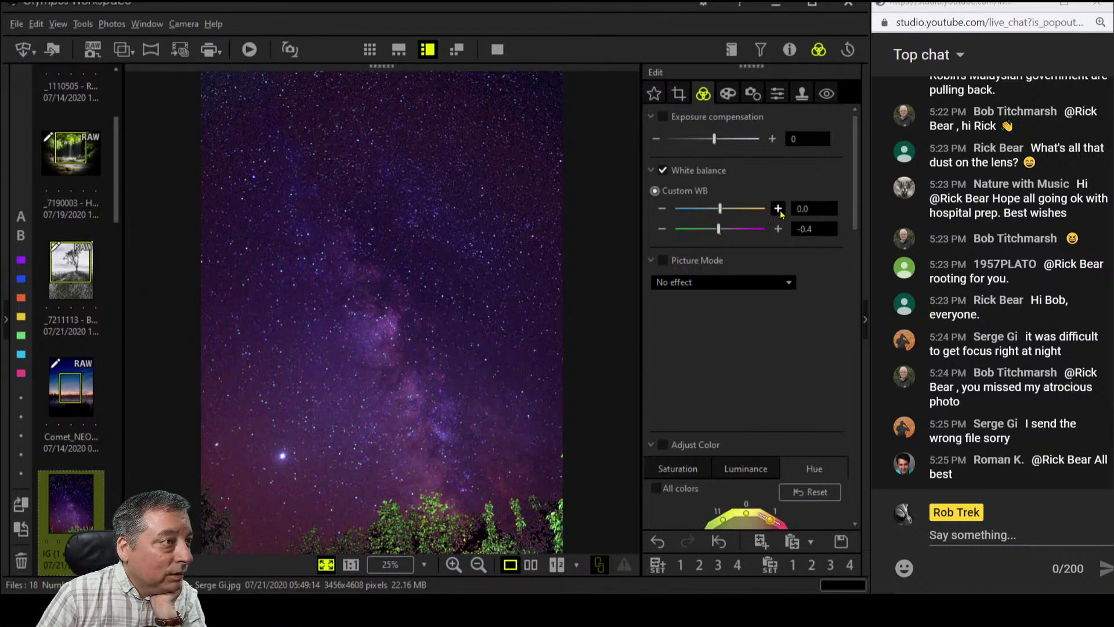
Fine-tune the white balance's green–magenta value to -0.2
click(661, 230)
click(661, 230)
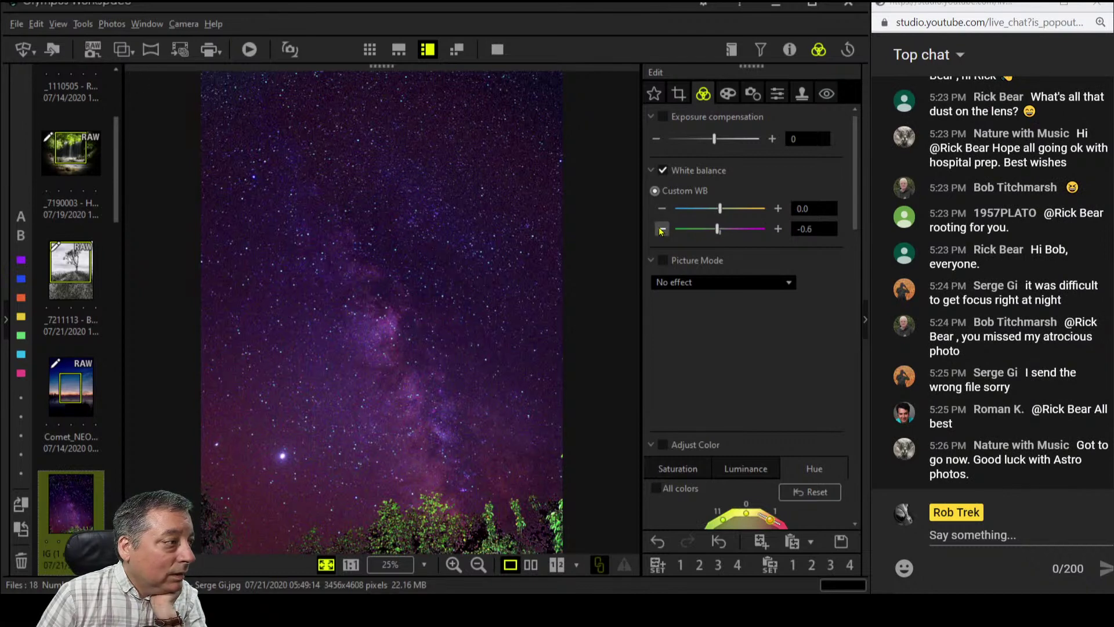
click(778, 230)
click(778, 229)
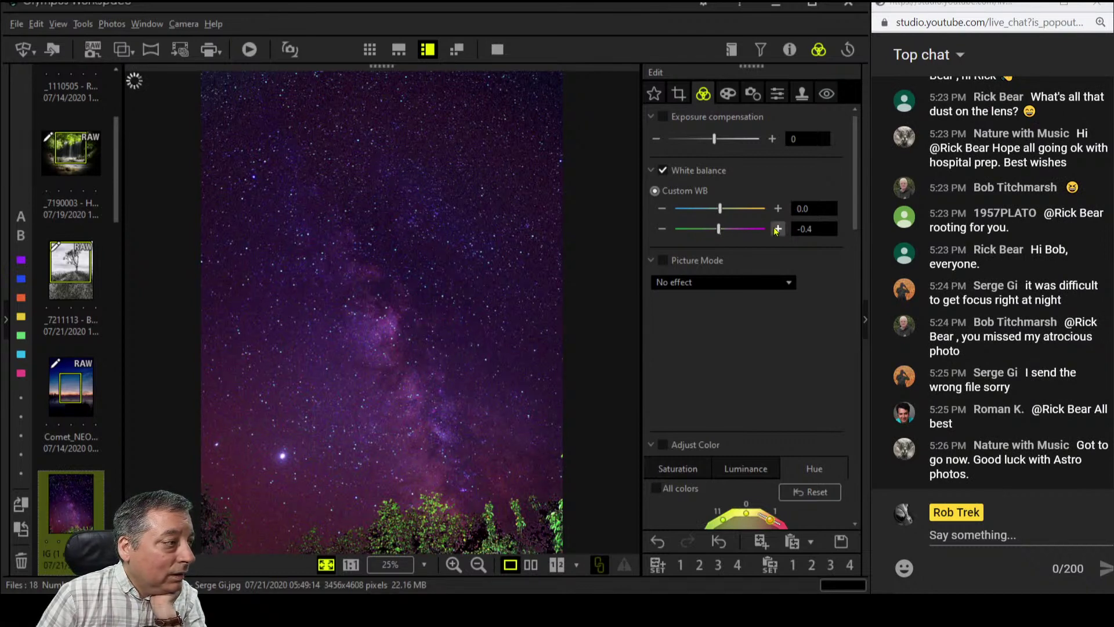
click(662, 230)
click(661, 230)
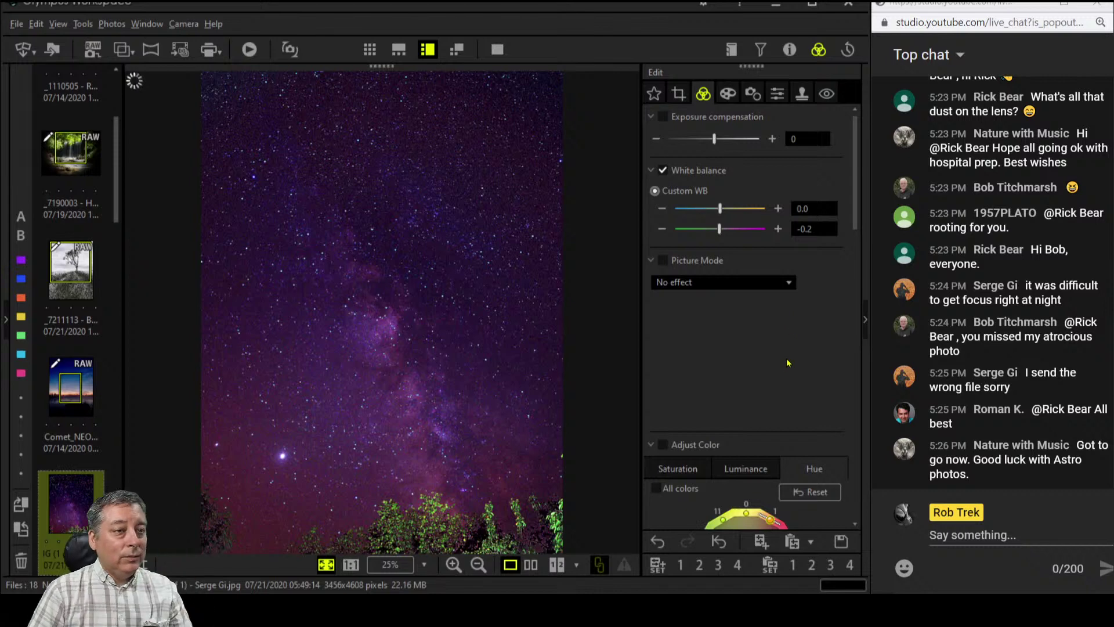
Reduce the saturation of individual colors in Adjust Color, setting magenta (4) to -3 and purple (5) to -2
scroll(783, 379, down, 1)
scroll(783, 379, down, 4)
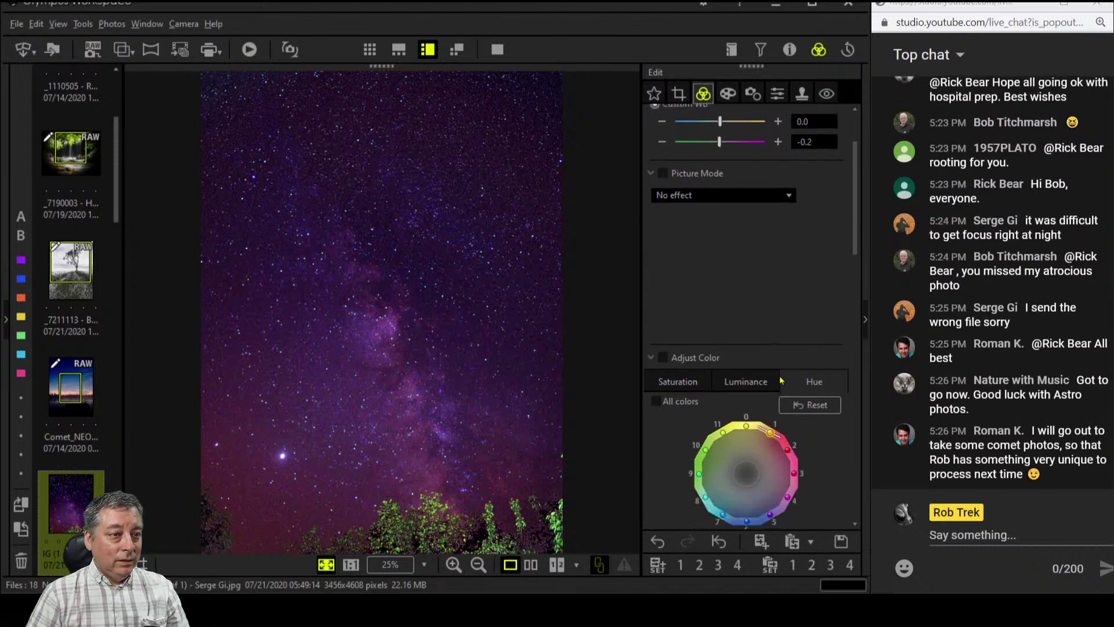
scroll(781, 380, down, 1)
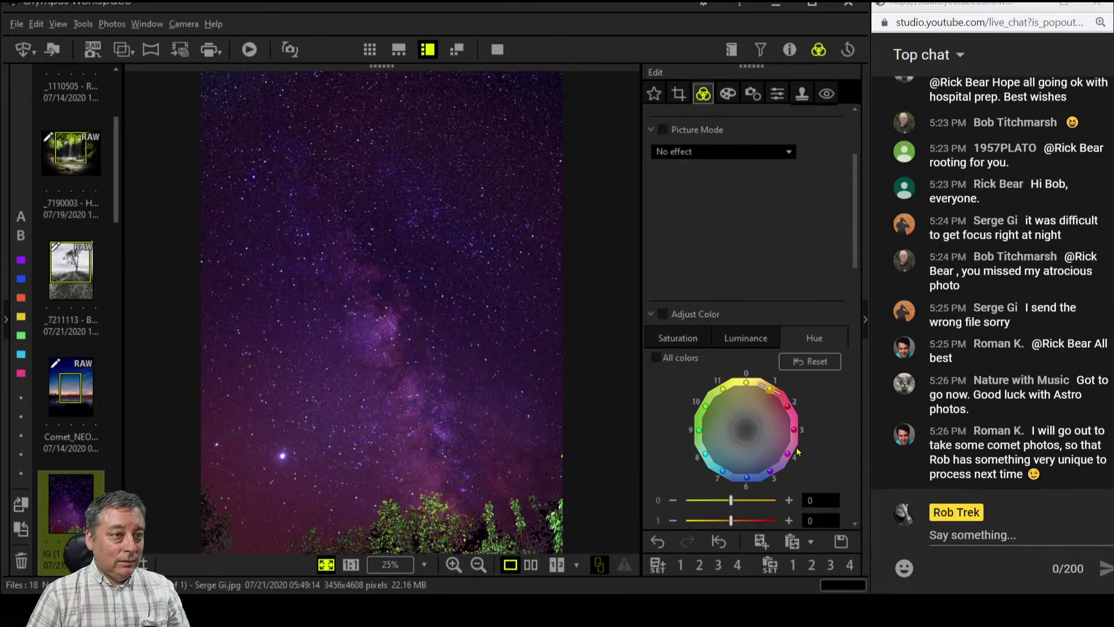
scroll(811, 476, down, 14)
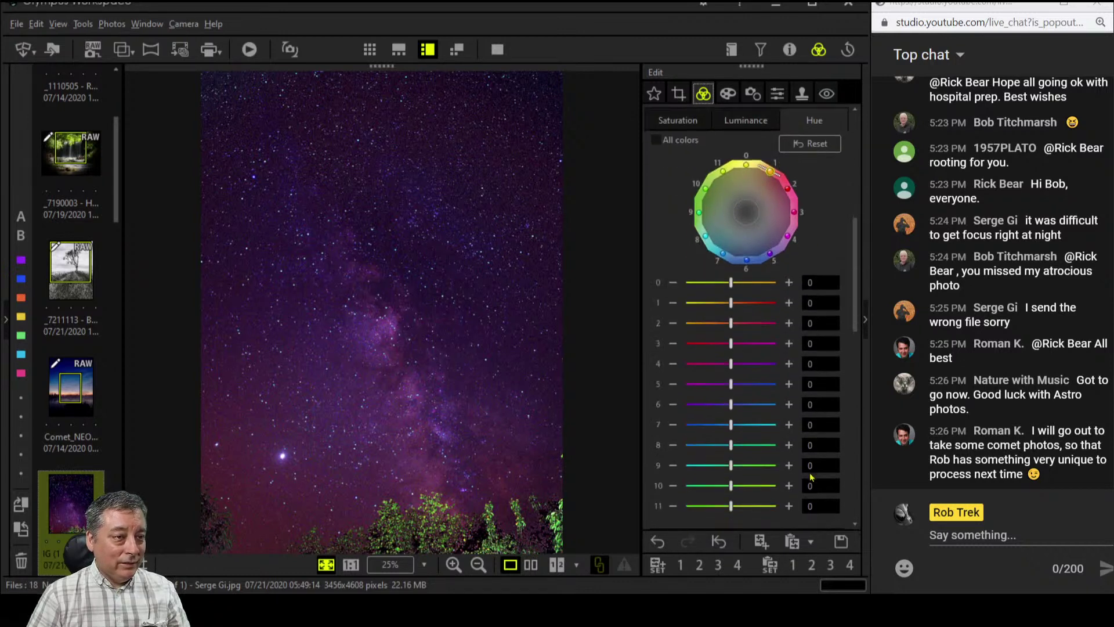
scroll(810, 476, up, 3)
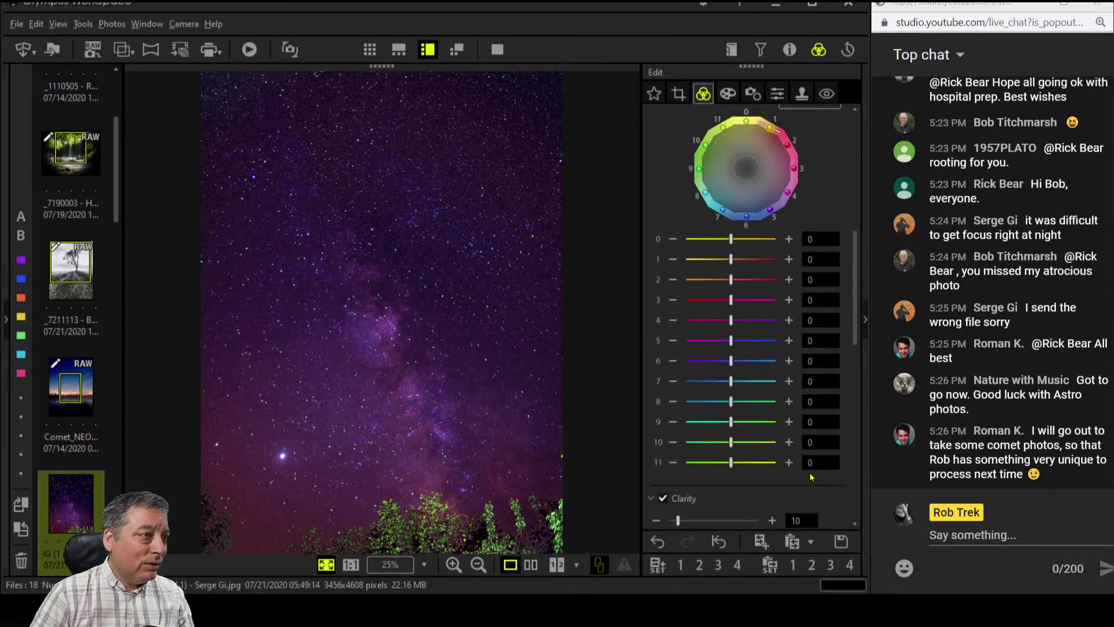
scroll(736, 248, up, 7)
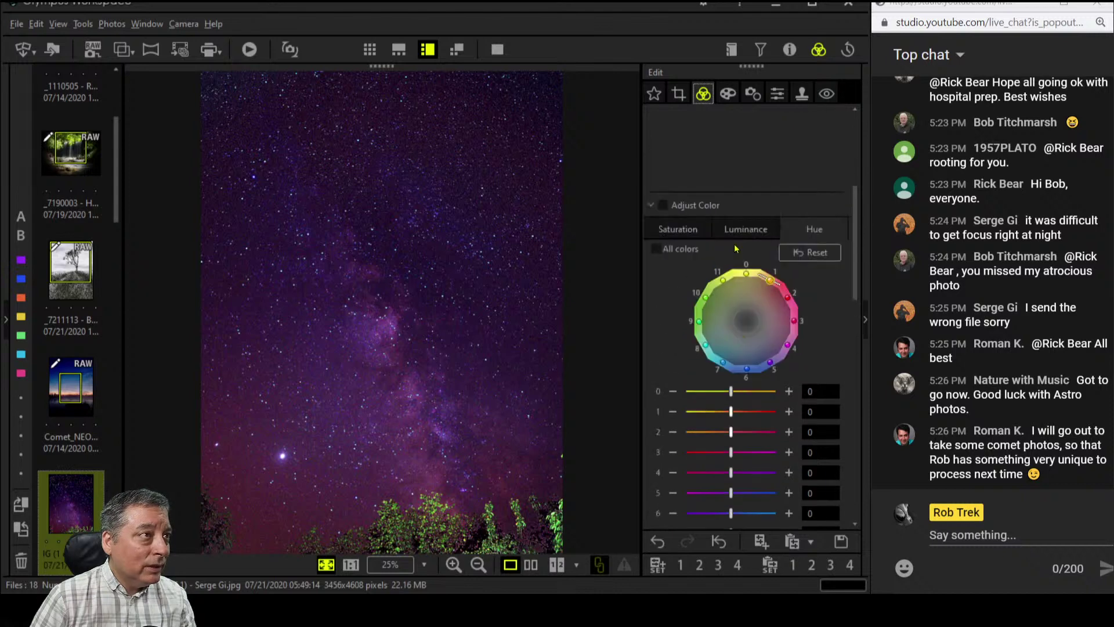
click(687, 228)
scroll(735, 314, down, 8)
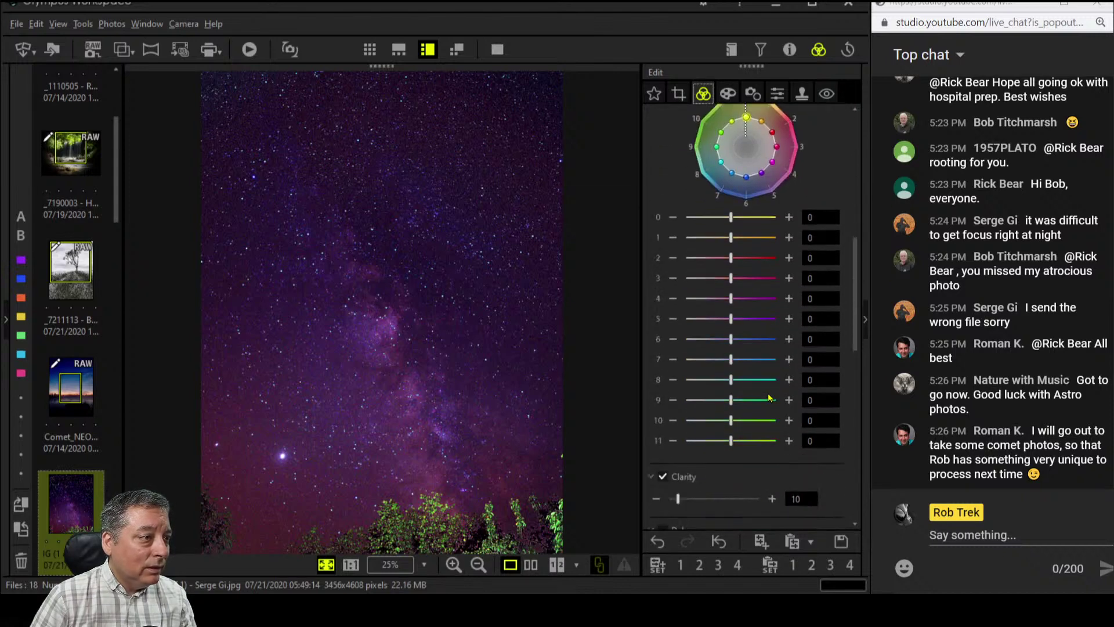
mouse_move(730, 298)
mouse_down()
mouse_move(711, 306)
mouse_move(725, 298)
mouse_up()
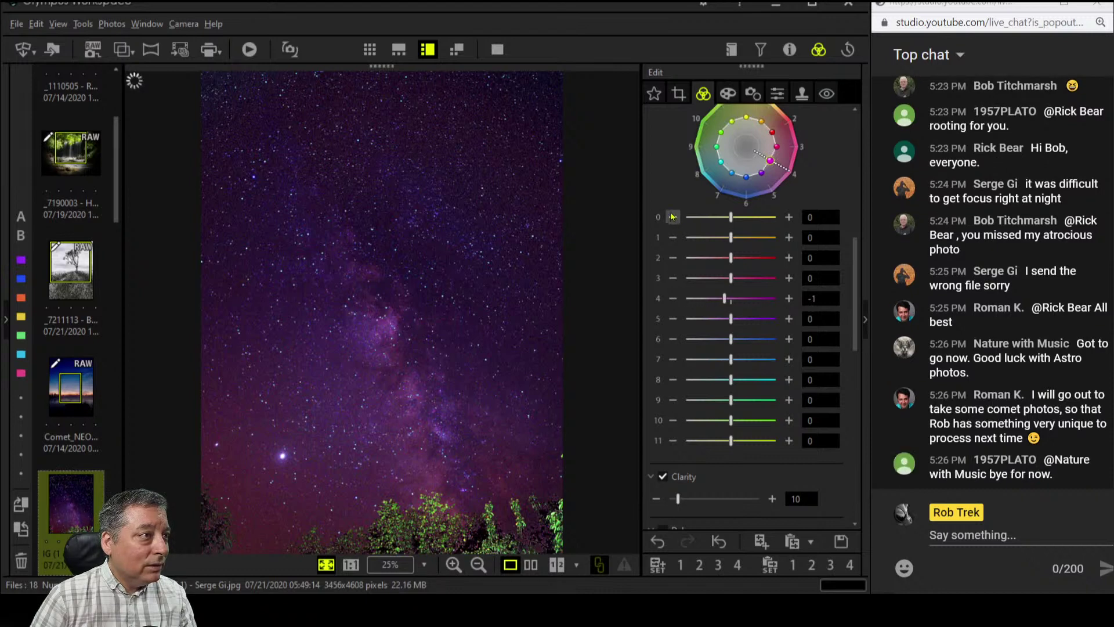
scroll(667, 209, up, 3)
scroll(669, 212, down, 1)
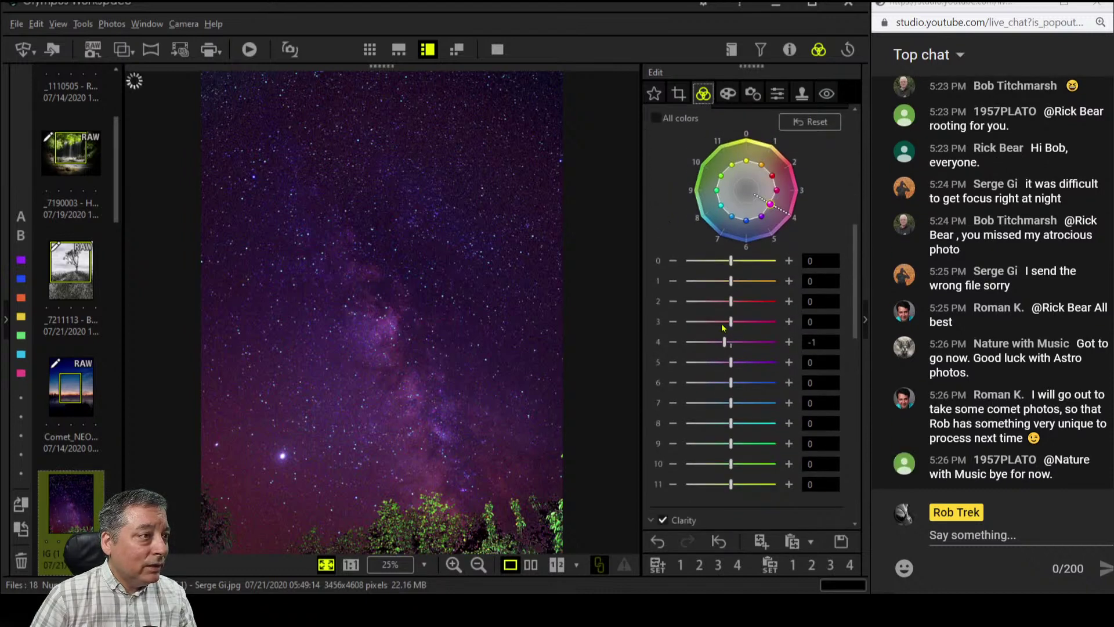
drag(731, 364, 712, 343)
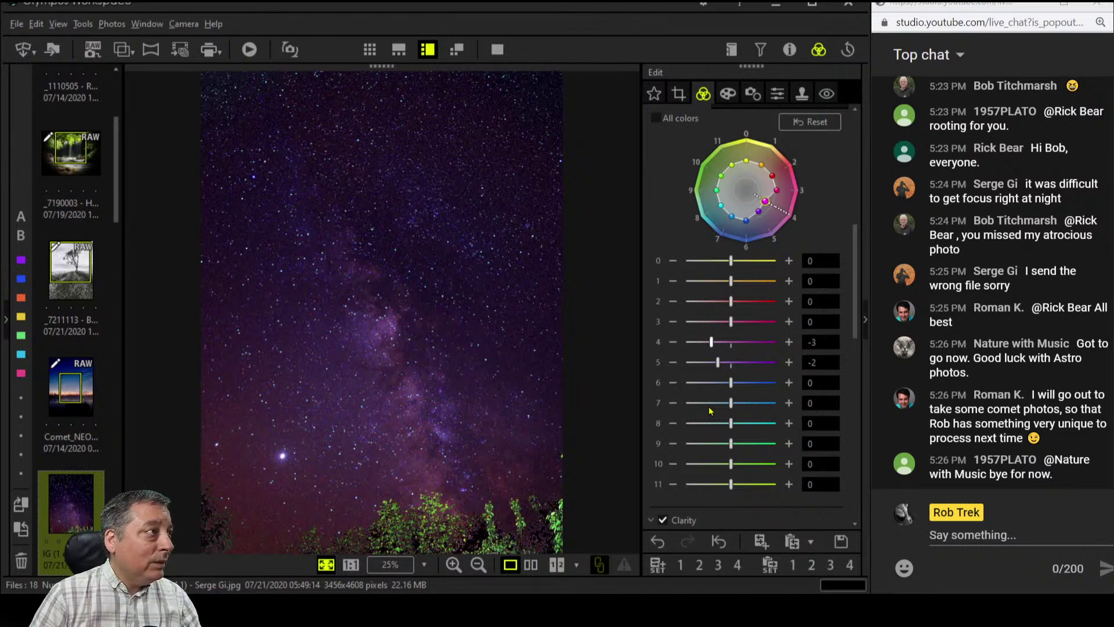
Compare the original and edited photo side by side in full screen, examining the stars and sky noise at 1:1
scroll(668, 426, down, 10)
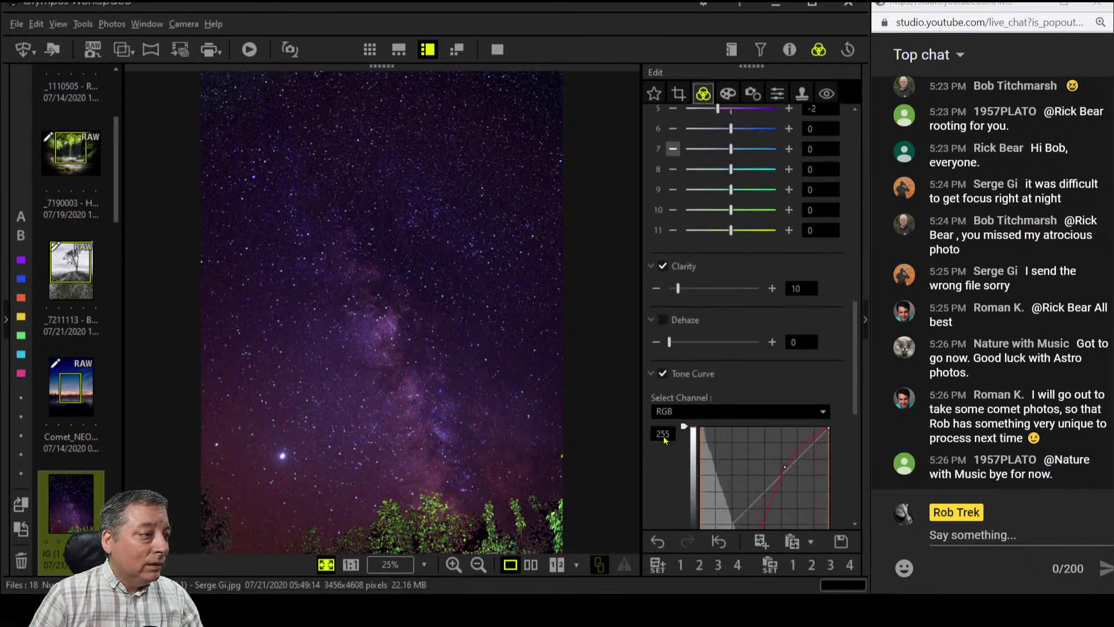
scroll(664, 442, down, 4)
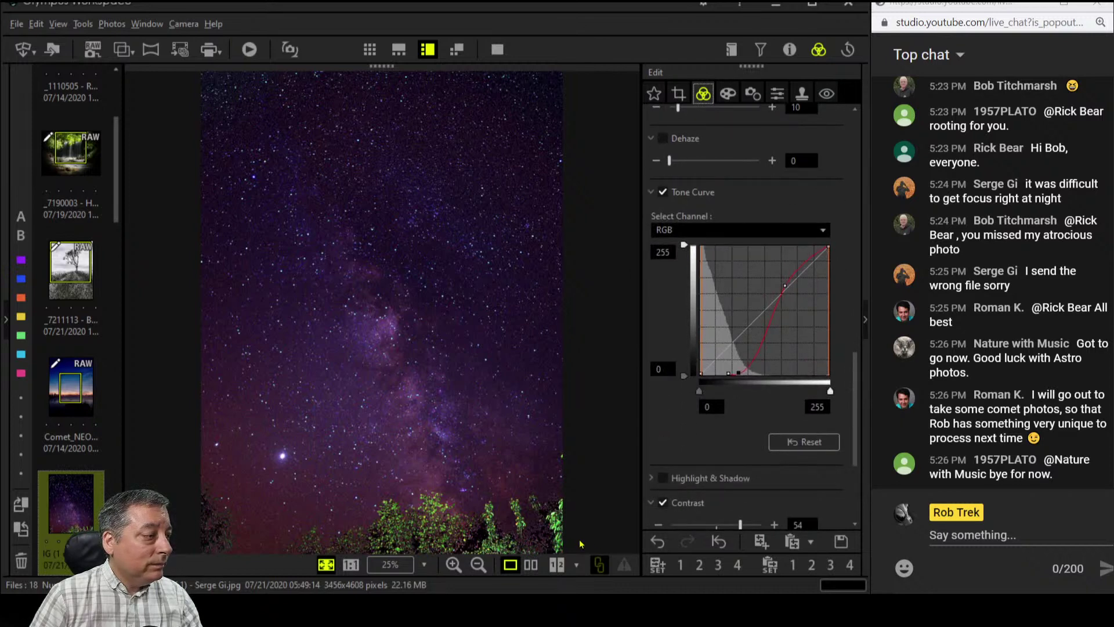
click(498, 51)
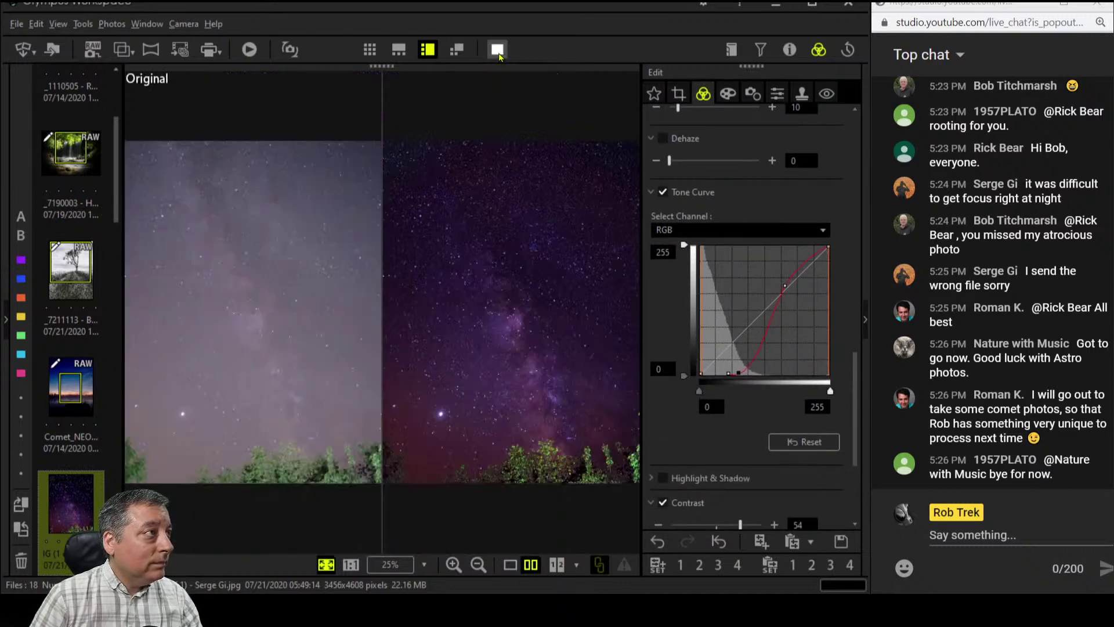
click(498, 50)
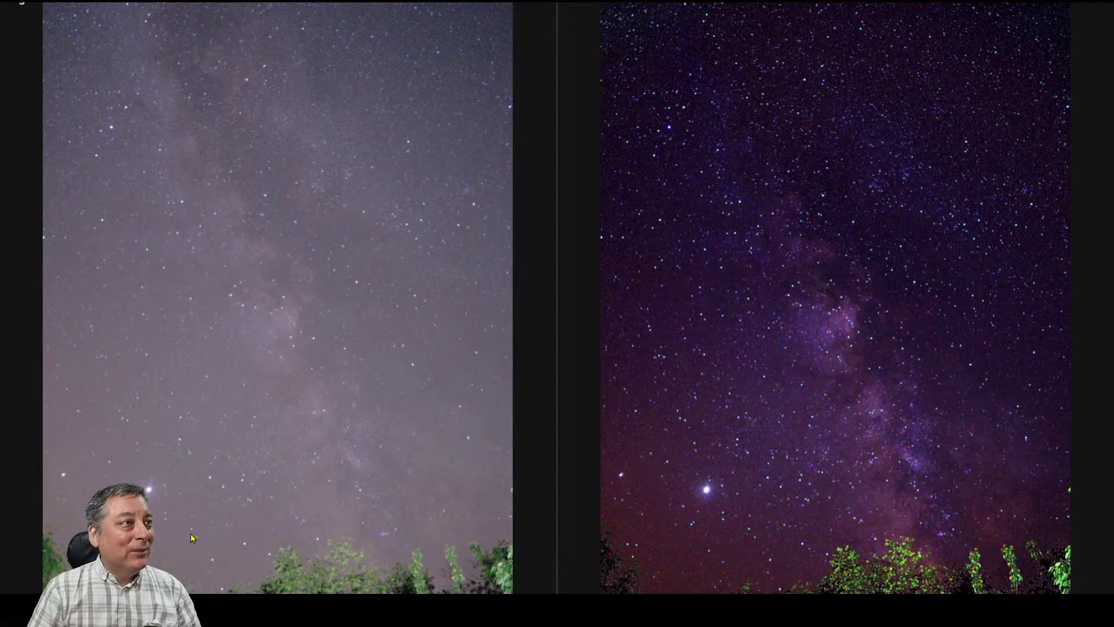
click(327, 375)
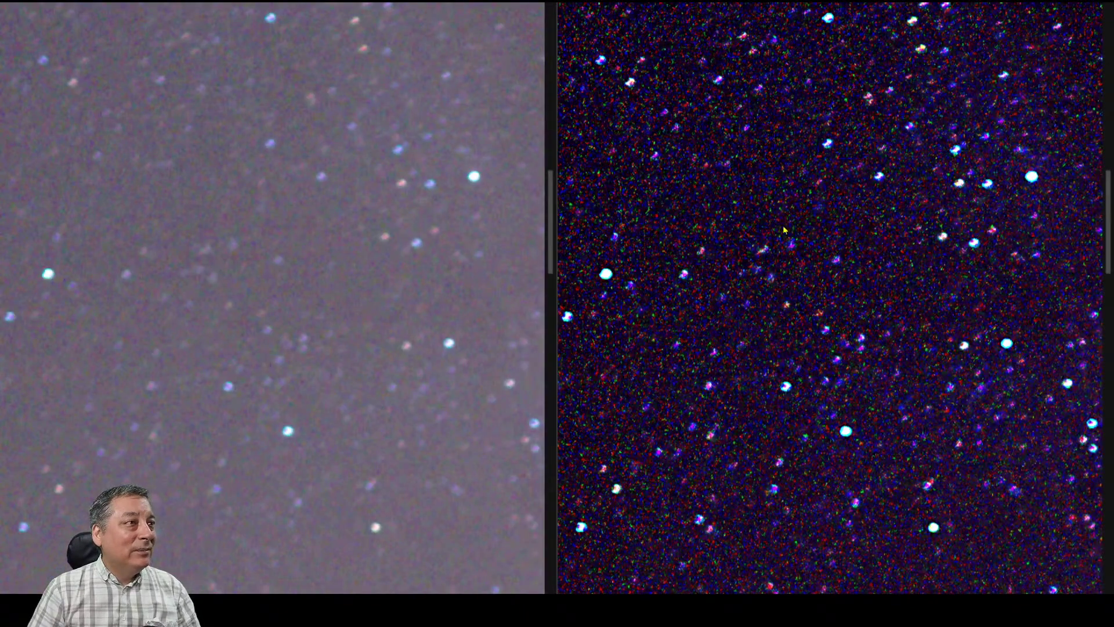
click(865, 286)
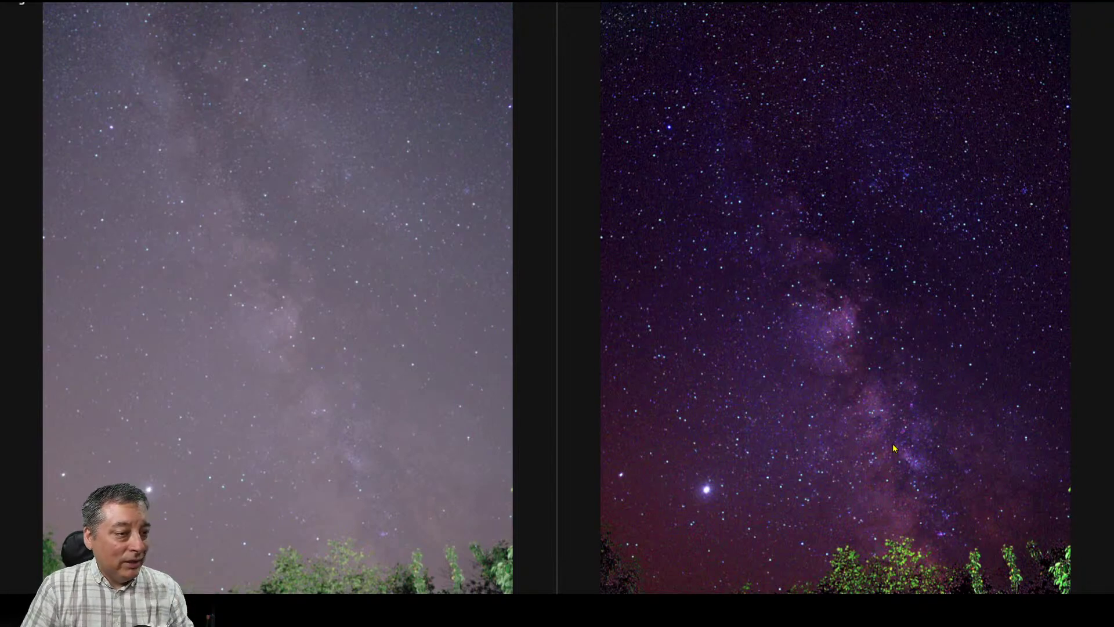
Examine the treetops and the sky above them at 1:1 in both versions, and leave the full-screen comparison
click(893, 547)
drag(899, 570, 869, 302)
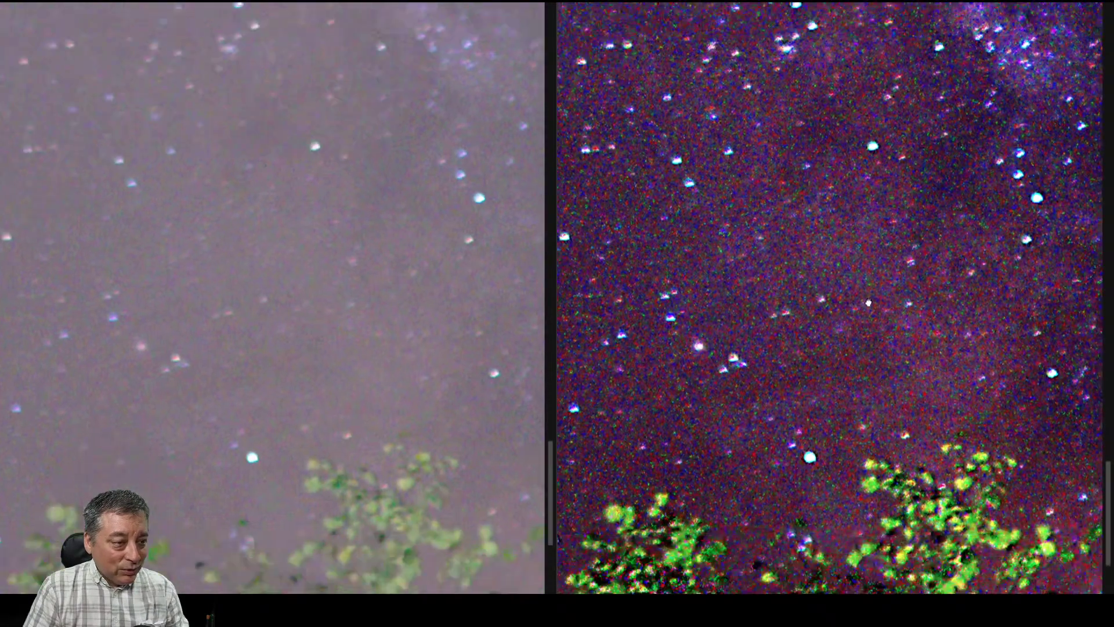
click(879, 410)
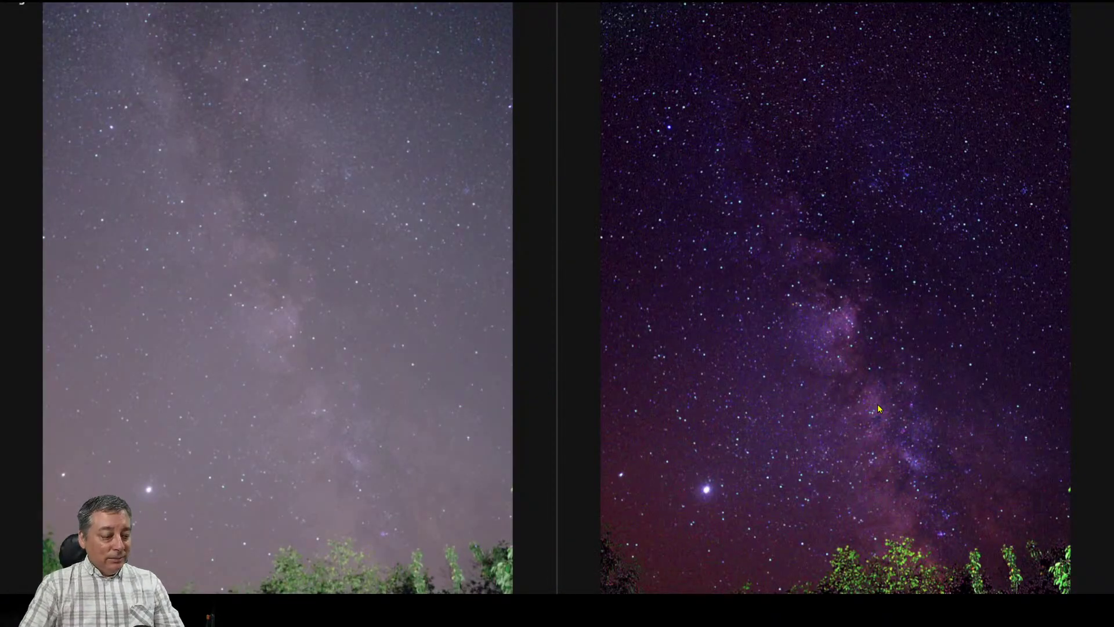
key(Escape)
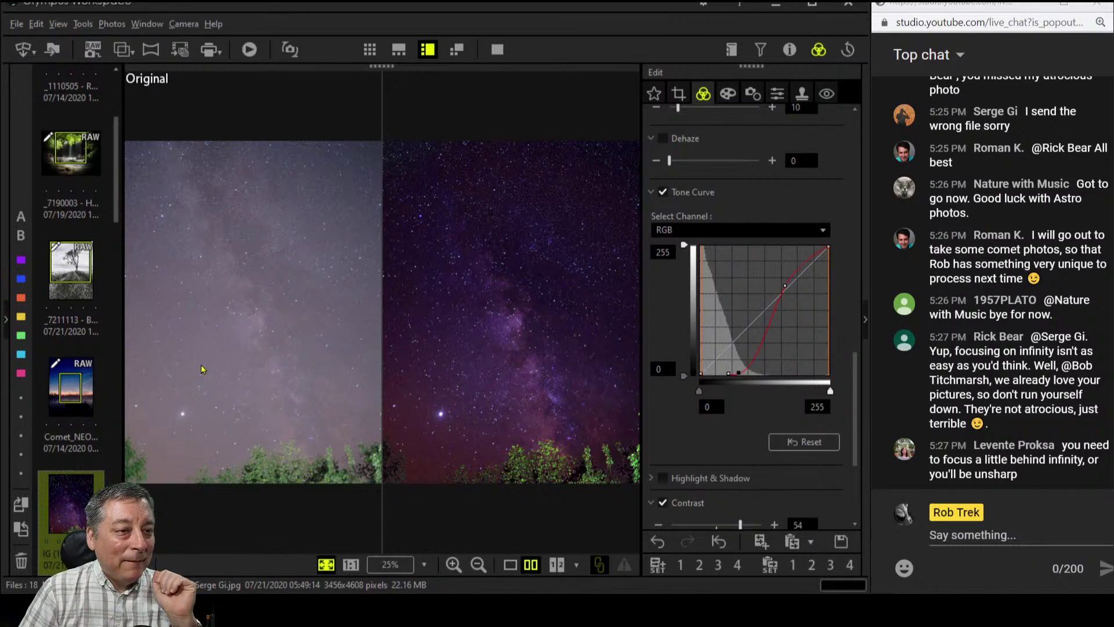
scroll(82, 491, down, 2)
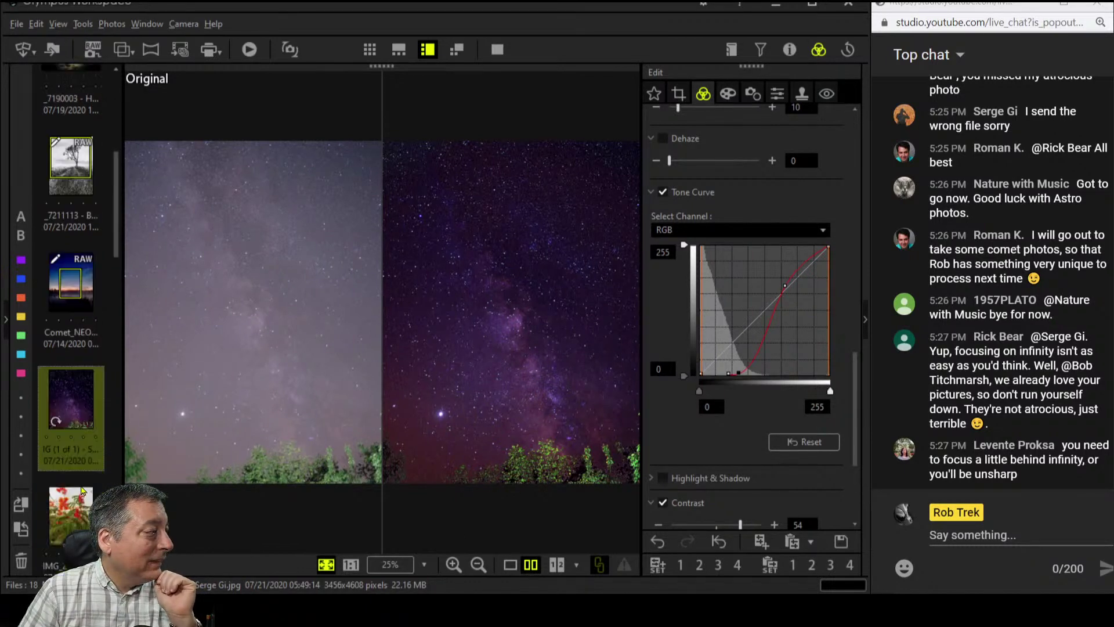
Open the red and orange flower photo from the thumbnails and show only the edited version in a single view
scroll(82, 491, down, 3)
mouse_move(81, 325)
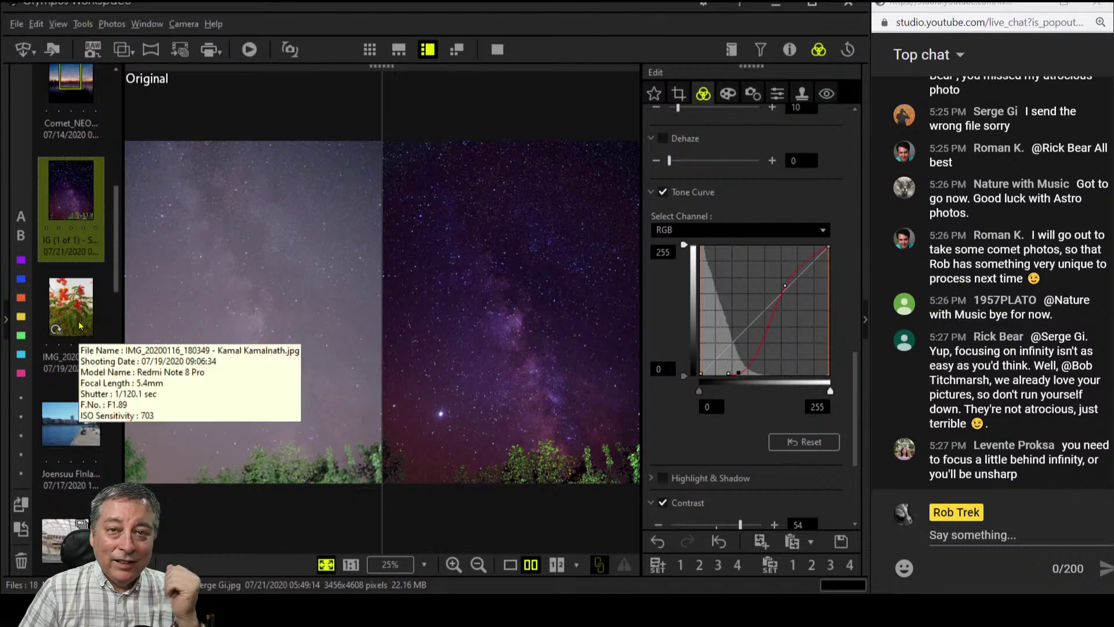
click(80, 325)
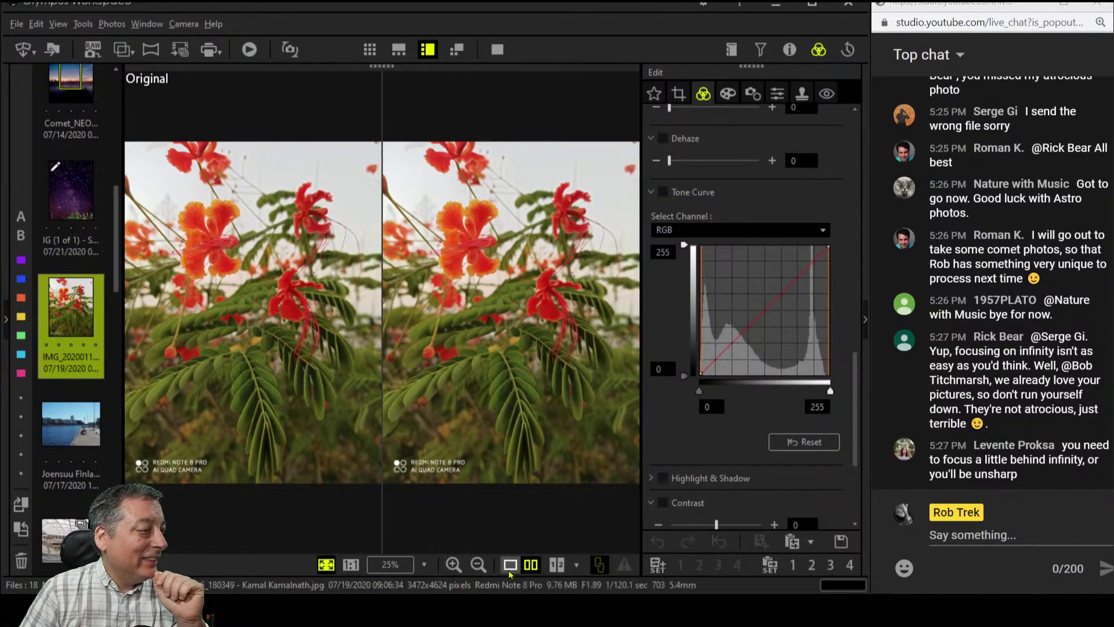
click(509, 570)
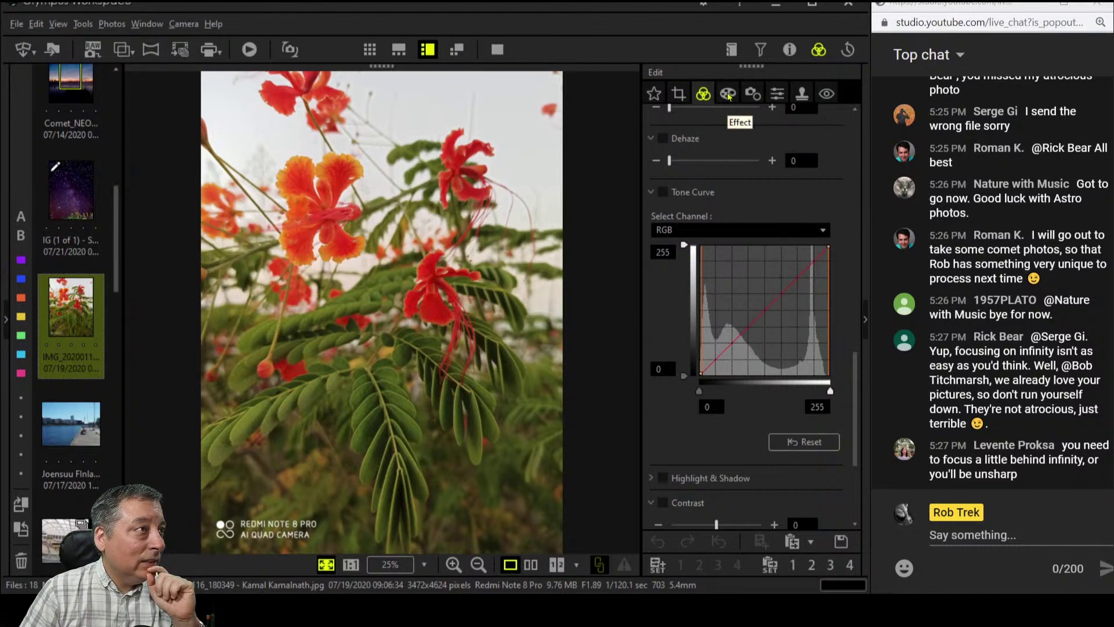
Check the flower photo's histogram and shooting details, and look over the blossoms and leaves
click(791, 50)
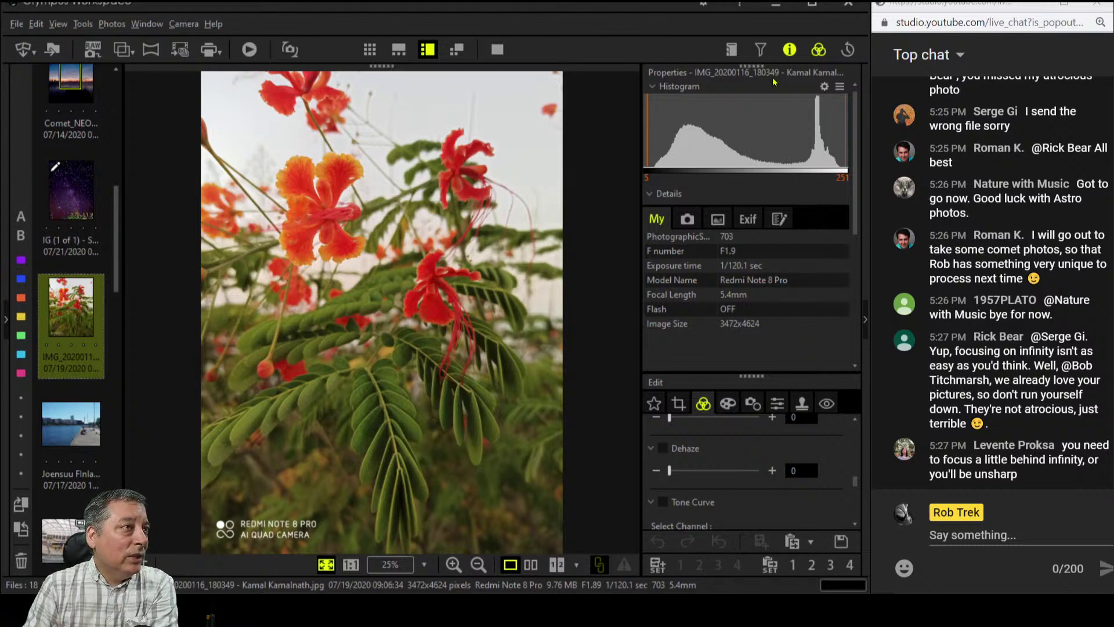
click(790, 49)
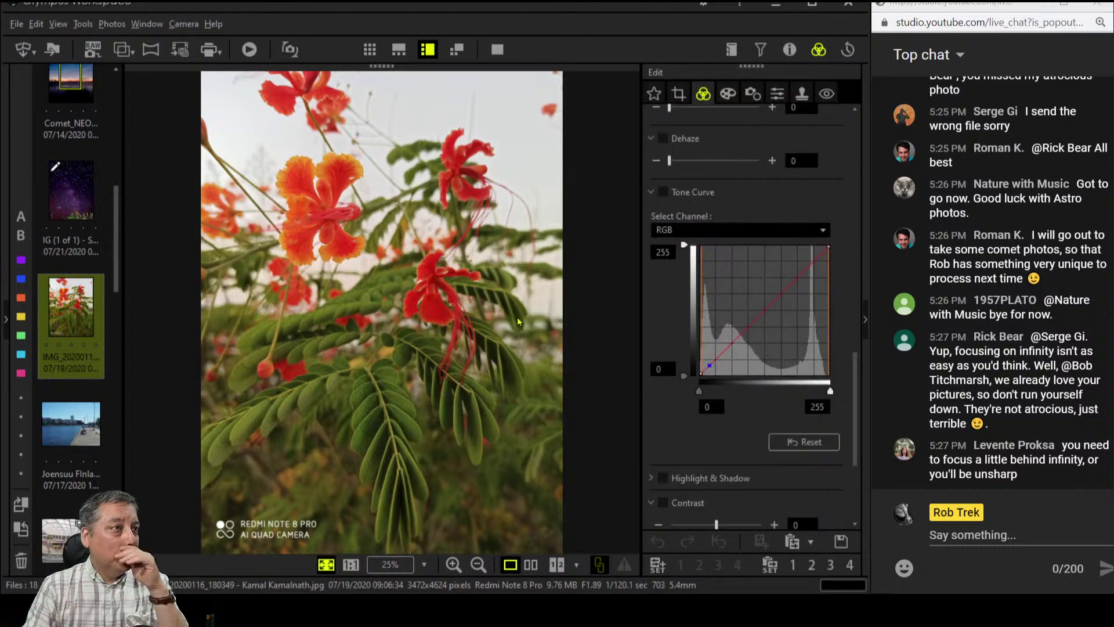
click(525, 357)
drag(458, 263, 416, 380)
click(415, 378)
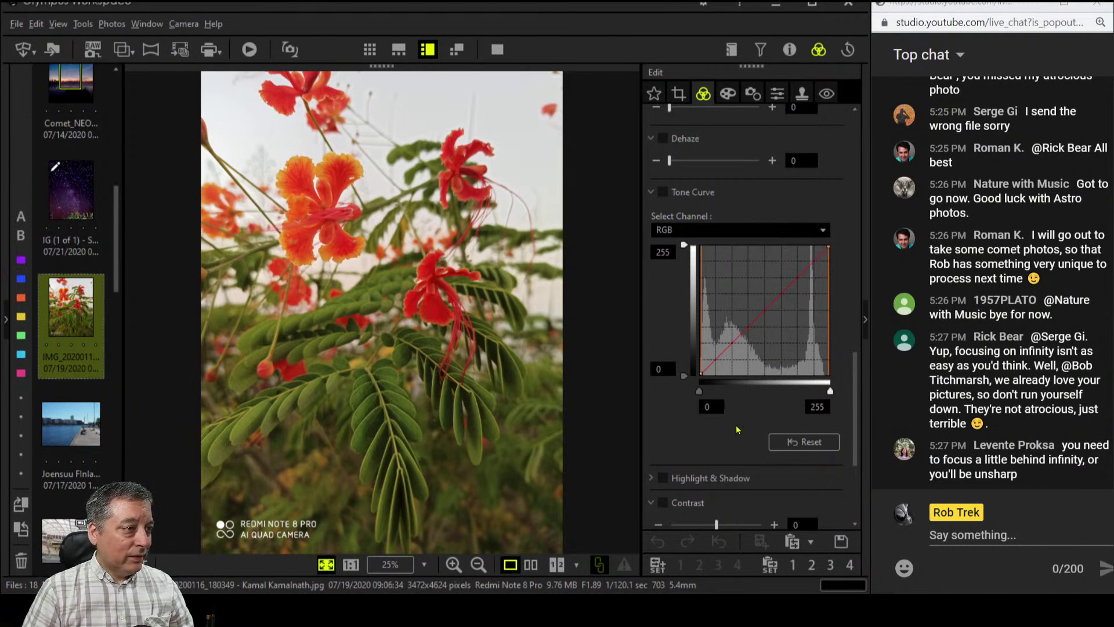
Set the flower photo's contrast to 20
scroll(737, 430, down, 3)
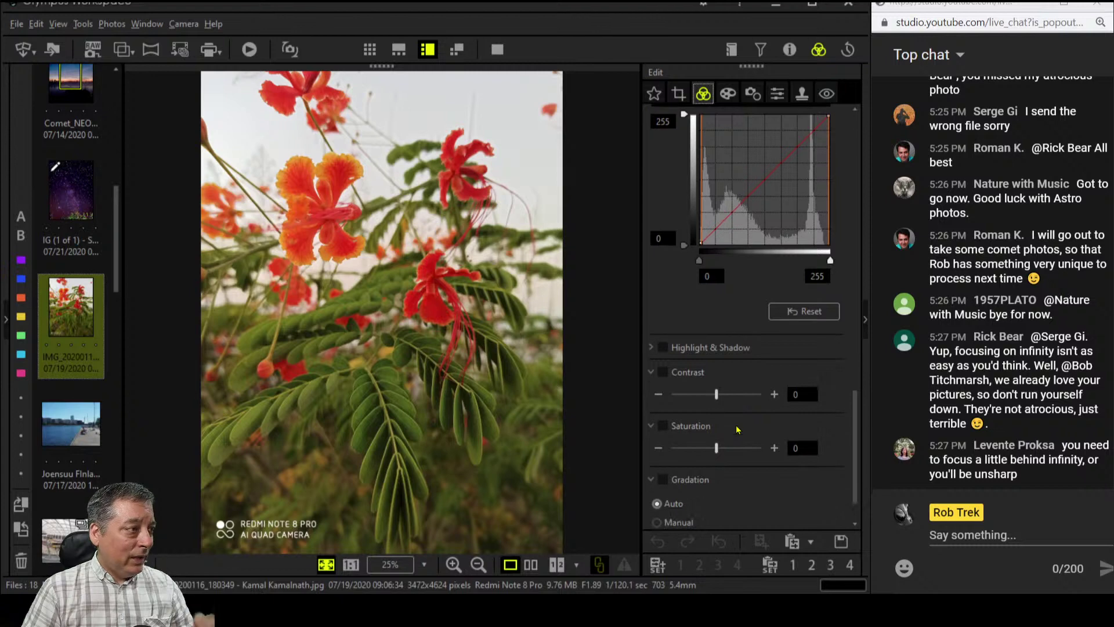
scroll(737, 429, down, 1)
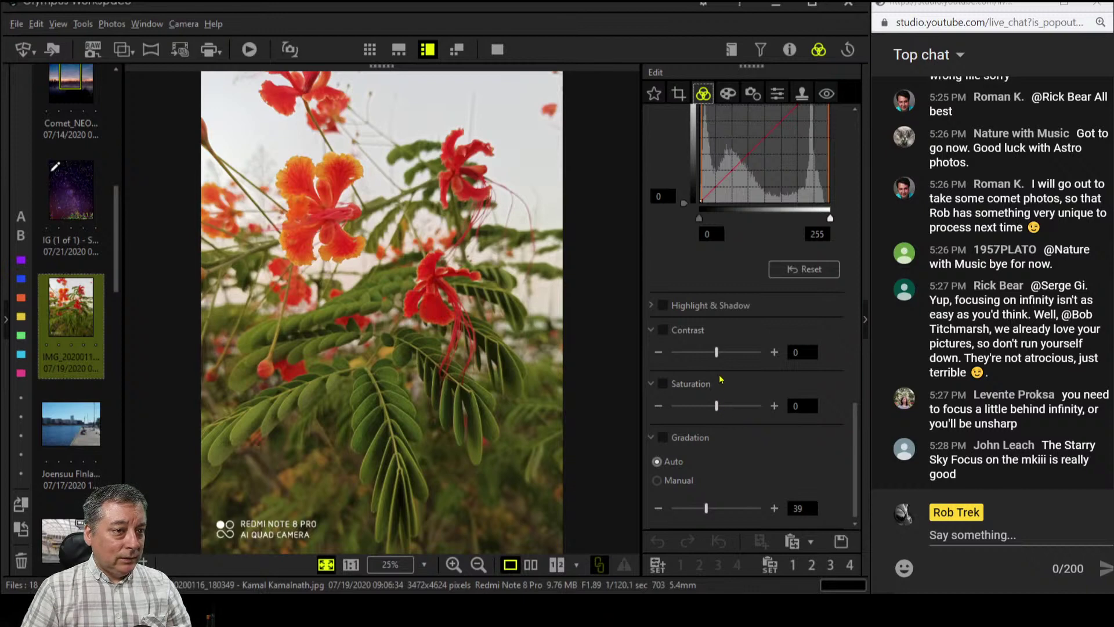
drag(716, 353, 725, 360)
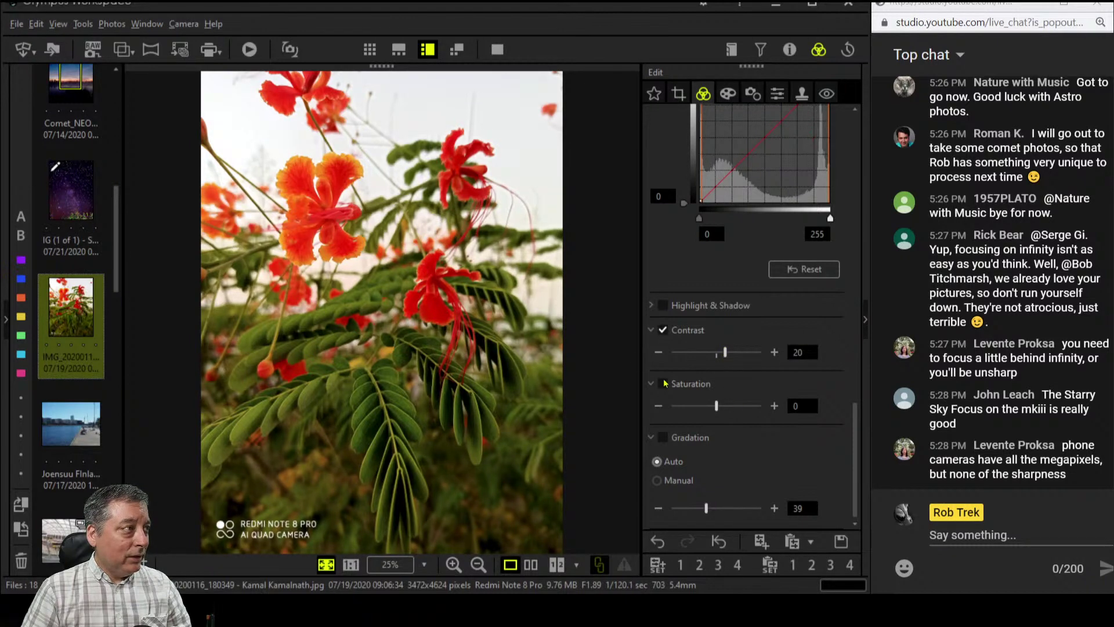
Darken the flower photo's corners by setting Adjust Vignetting to -6
scroll(665, 371, up, 5)
scroll(662, 337, up, 3)
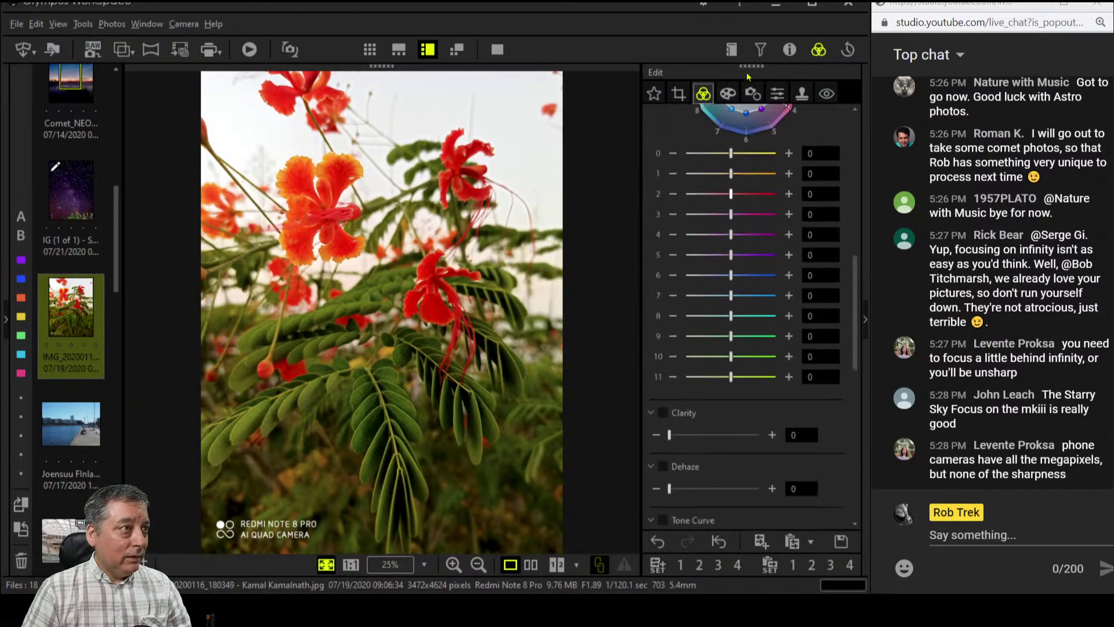
click(752, 94)
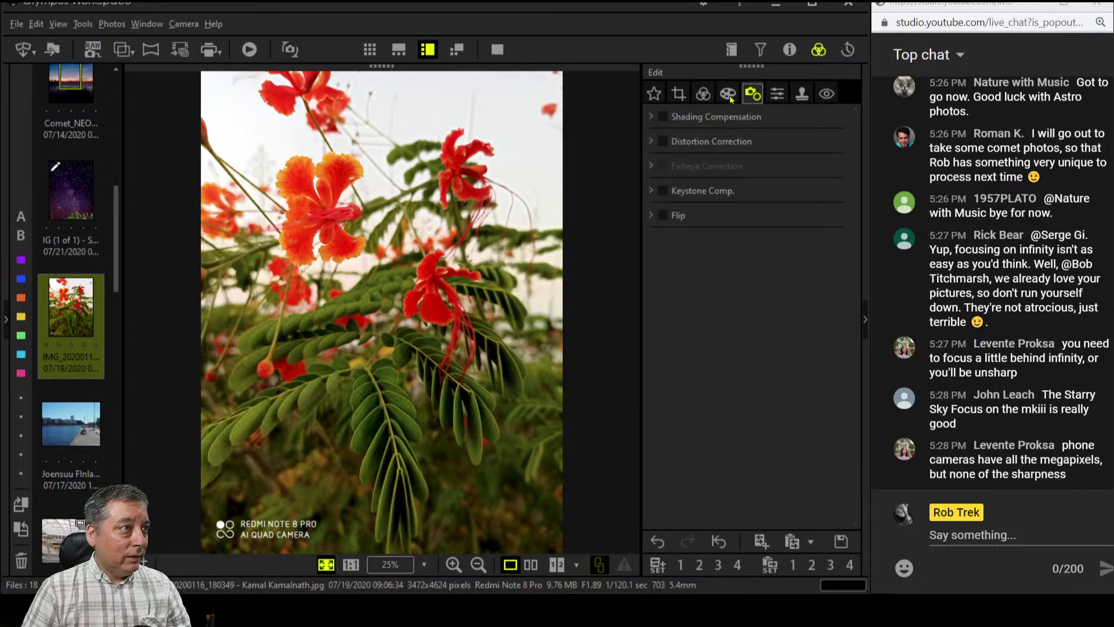
click(729, 94)
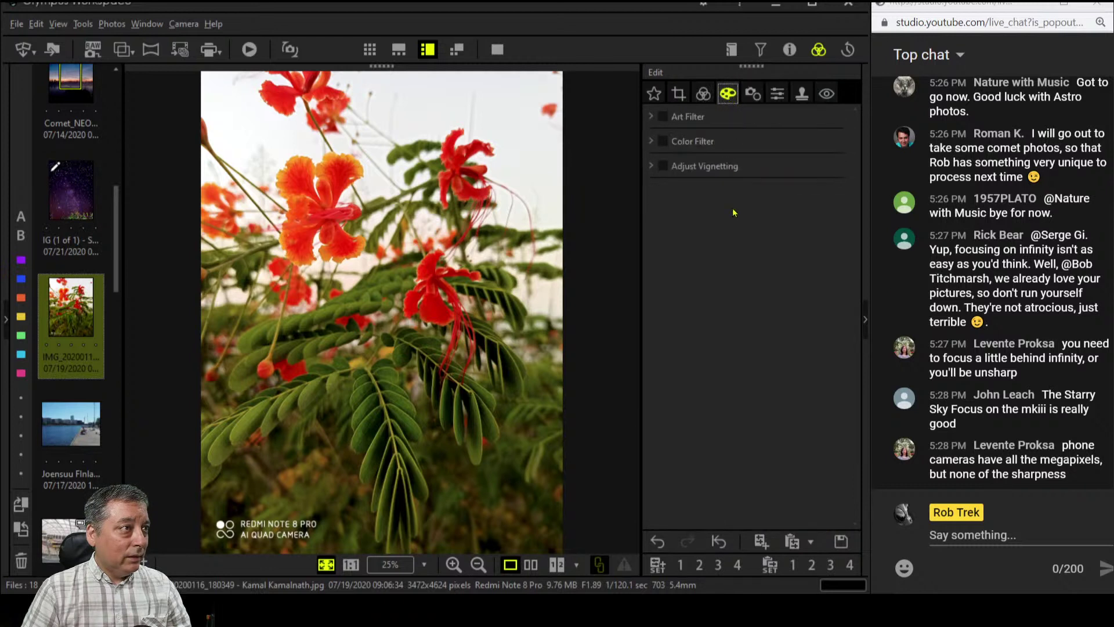
click(650, 115)
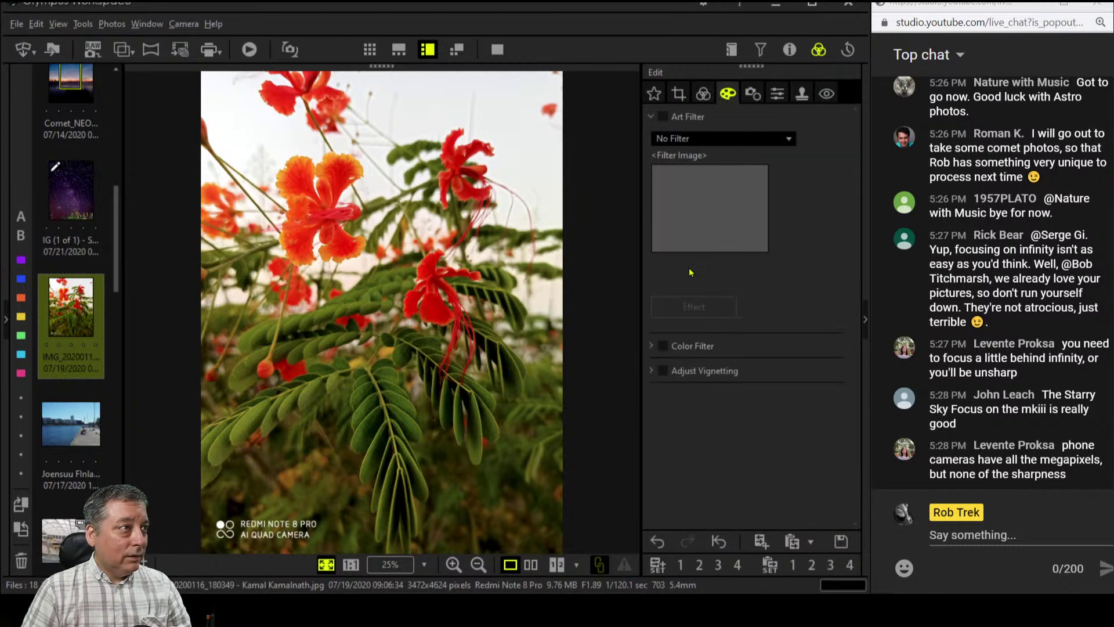
click(651, 371)
drag(716, 393, 708, 393)
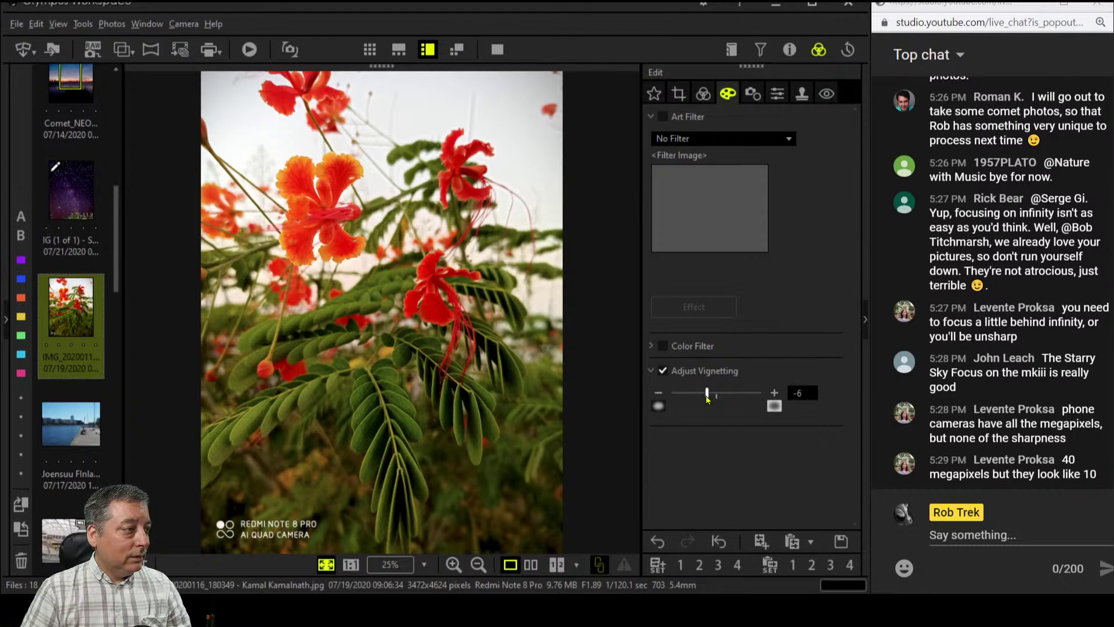
Apply the Pop Art II art filter to the flower photo
click(704, 94)
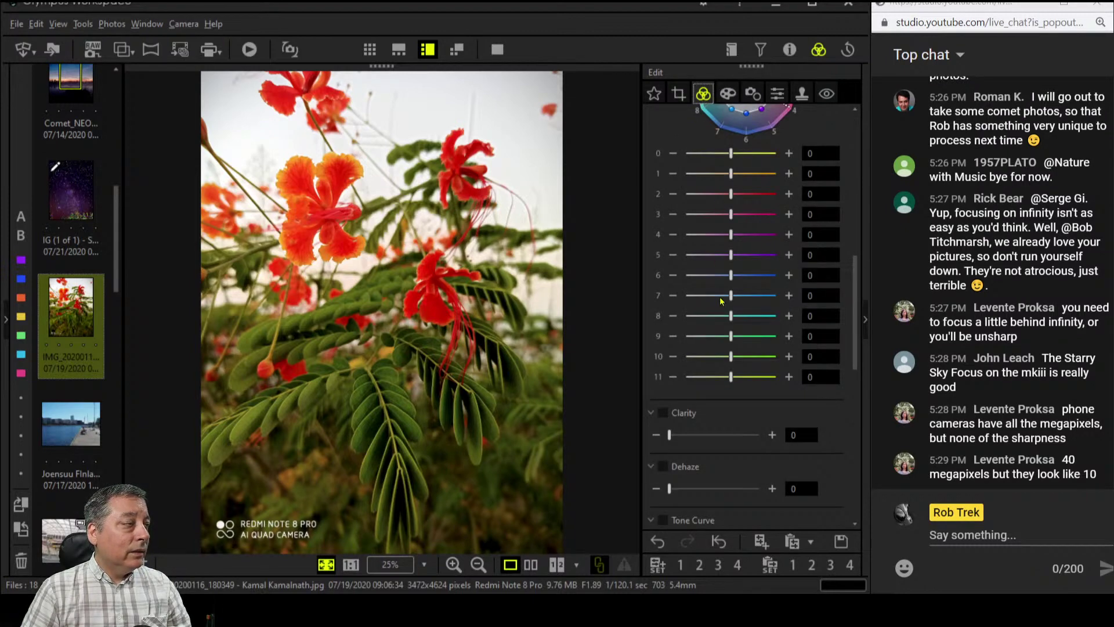
click(726, 97)
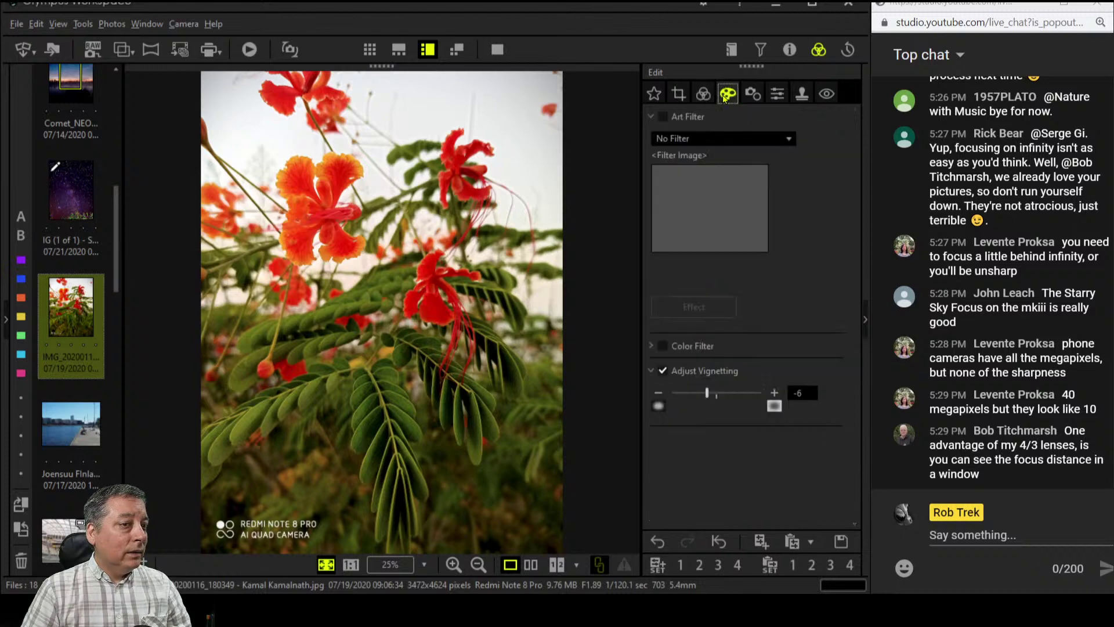
click(731, 139)
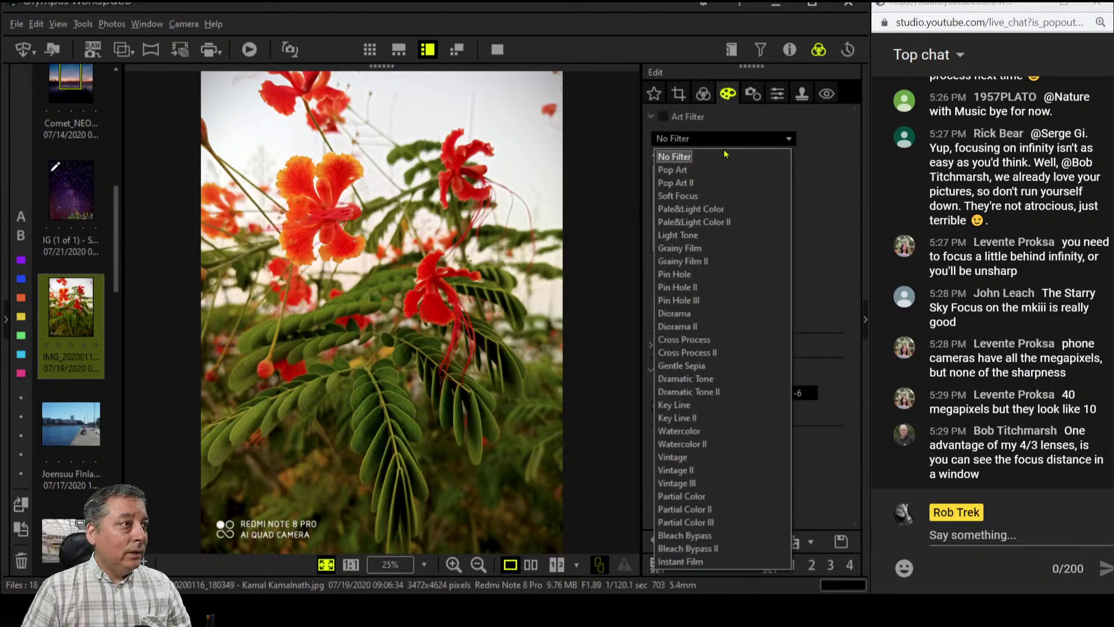
click(719, 183)
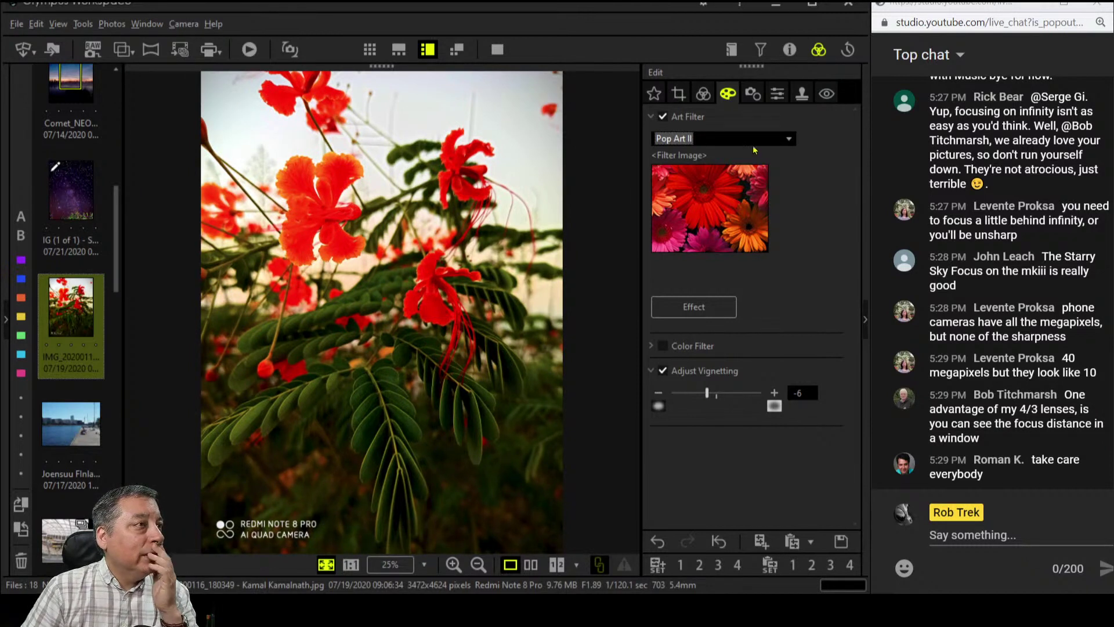
Reduce the flower photo's overall saturation to -29
click(704, 95)
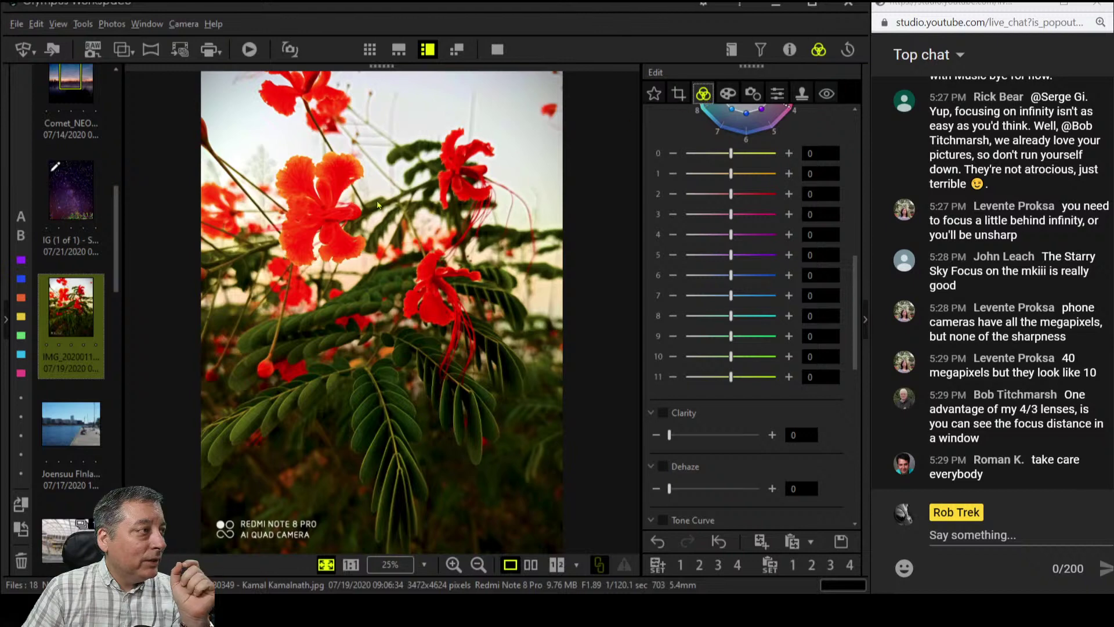
scroll(748, 433, down, 5)
scroll(747, 433, down, 5)
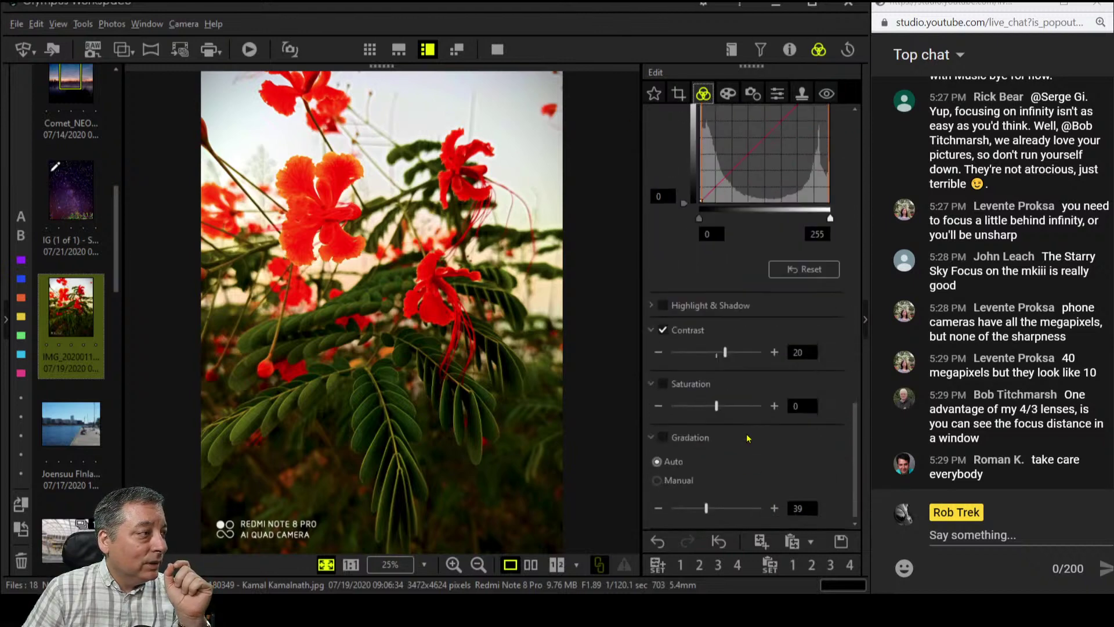
drag(720, 408, 699, 408)
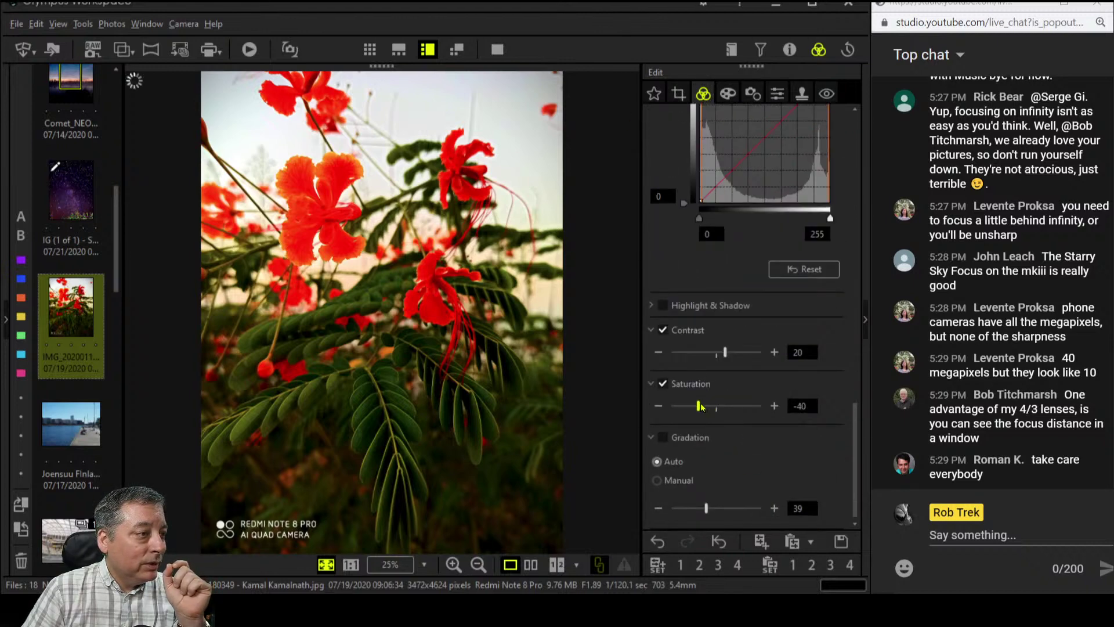
scroll(797, 352, up, 3)
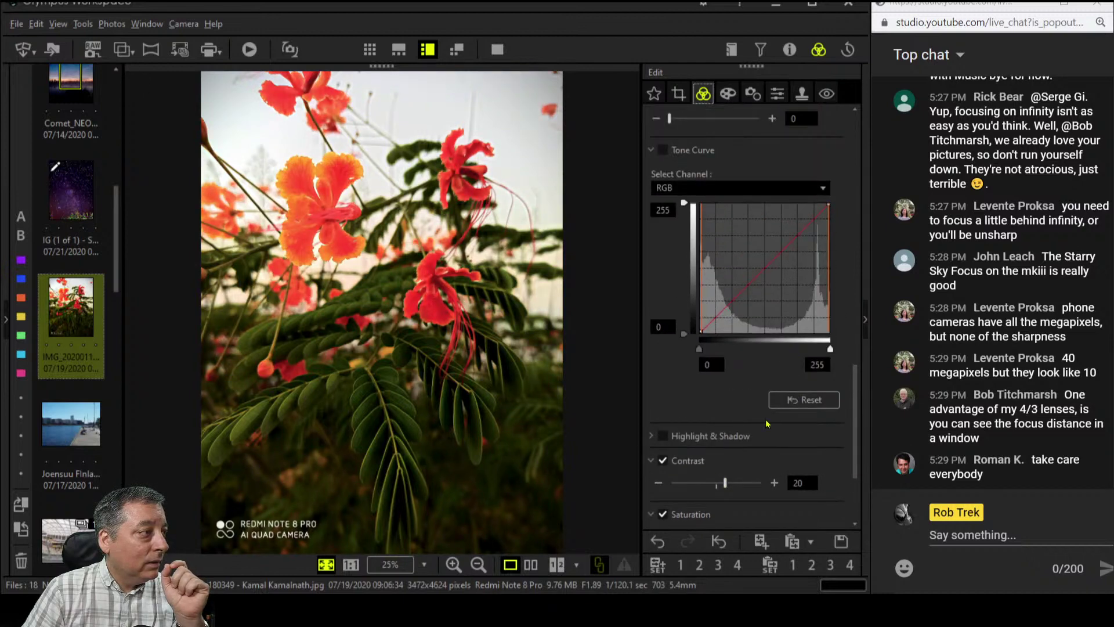
scroll(767, 424, down, 3)
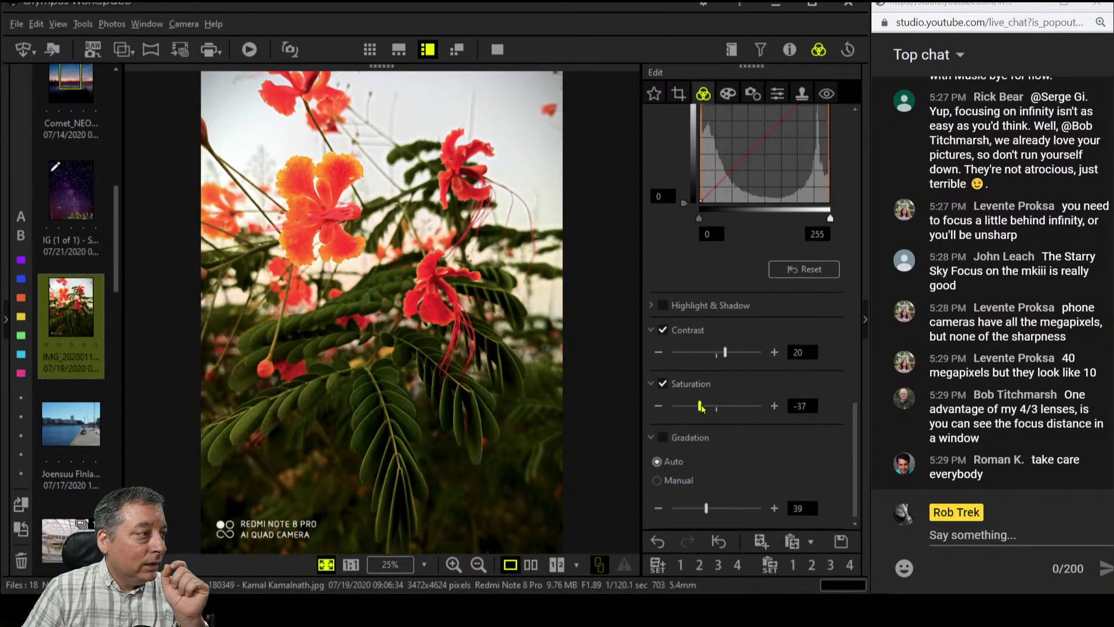
drag(701, 406, 705, 408)
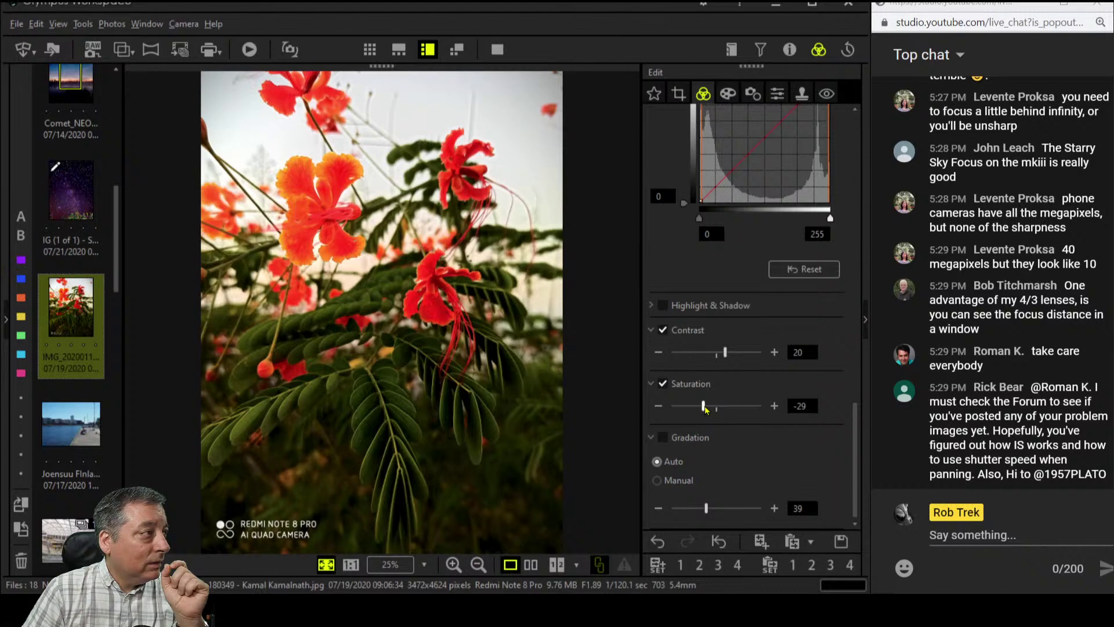
Raise the saturation of yellow (0) to 7 in Adjust Color
scroll(785, 270, up, 10)
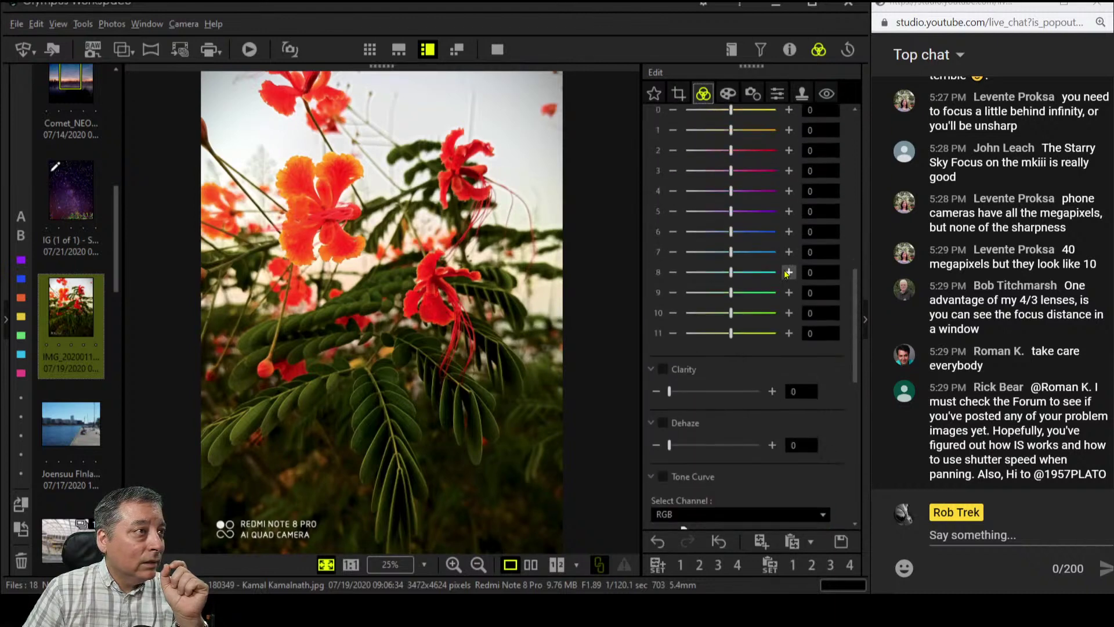
scroll(785, 271, up, 4)
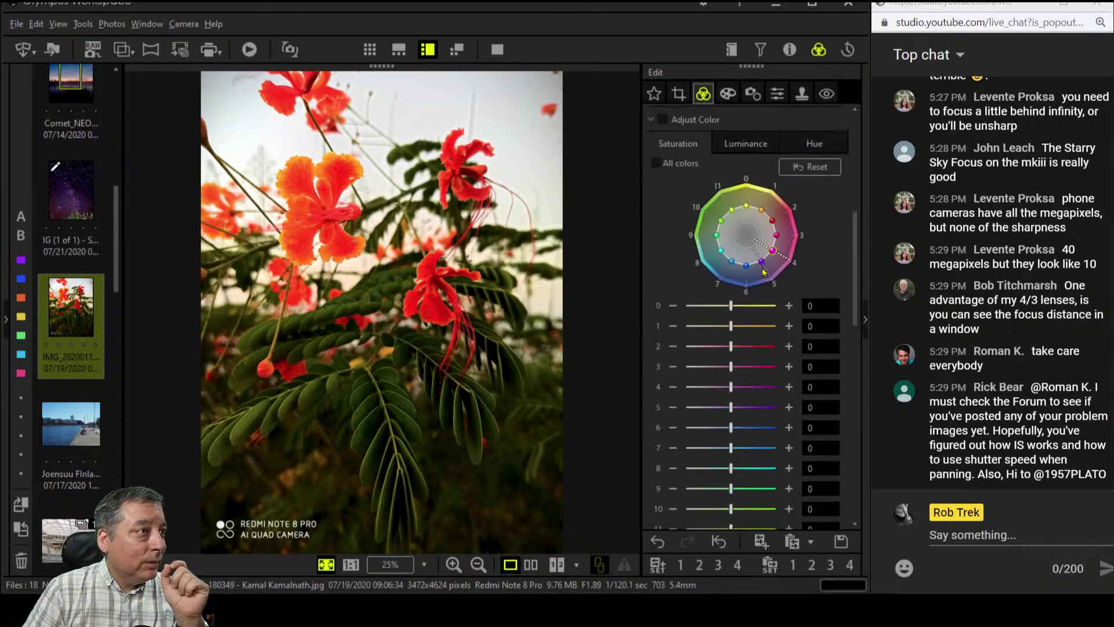
drag(732, 306, 758, 310)
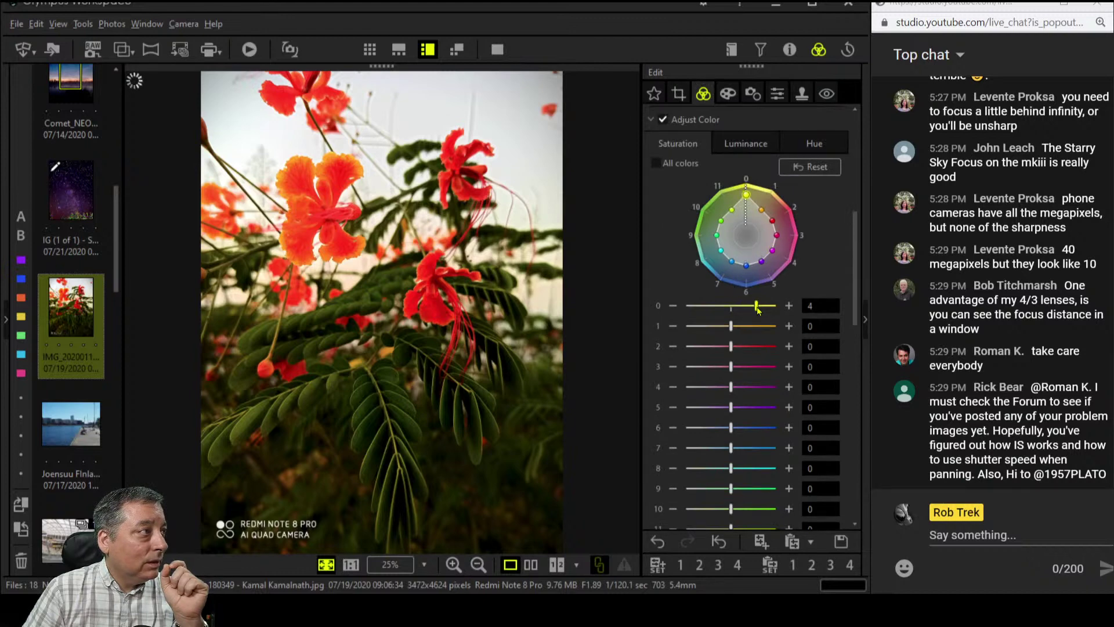
drag(758, 310, 776, 312)
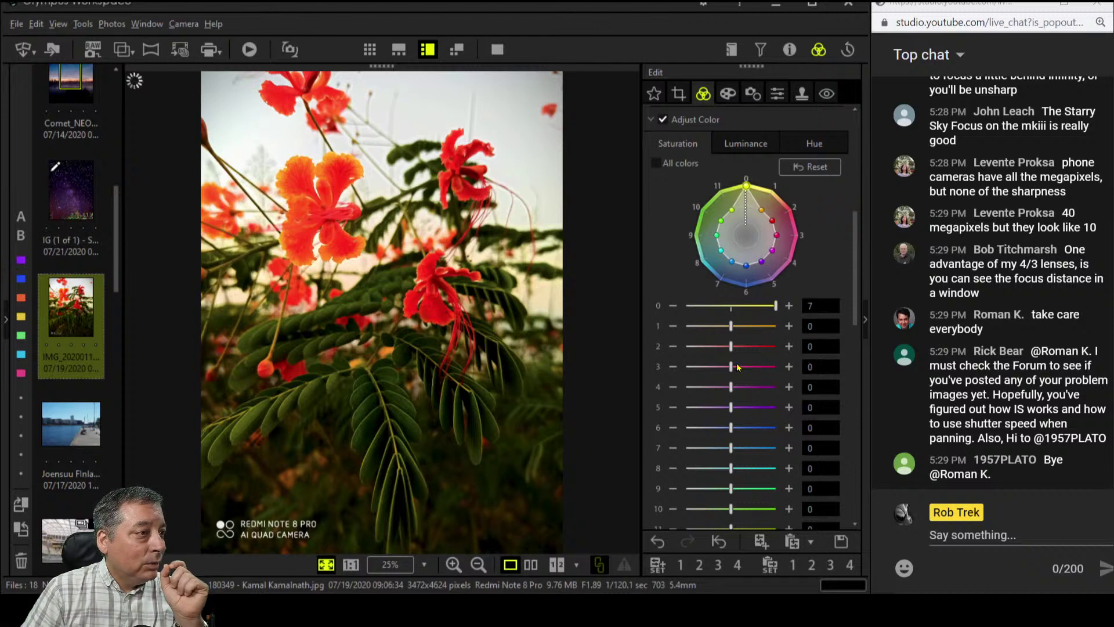
Lower the saturation of red (2) to -2 and of orange (1) to -1 in Adjust Color
drag(731, 346, 726, 350)
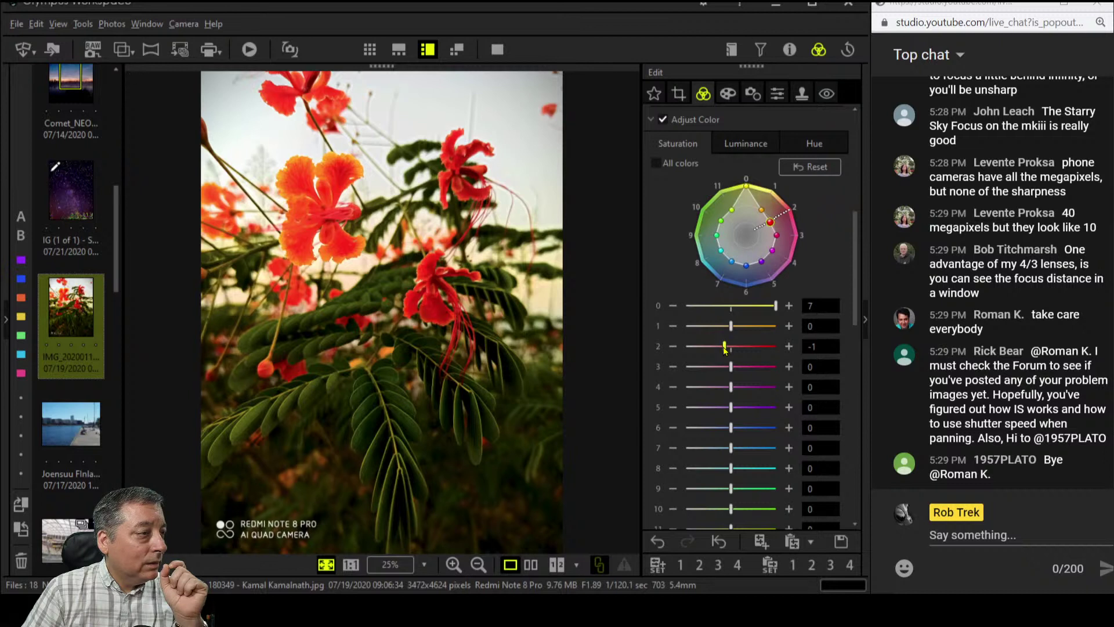
drag(725, 348, 711, 350)
drag(708, 351, 717, 351)
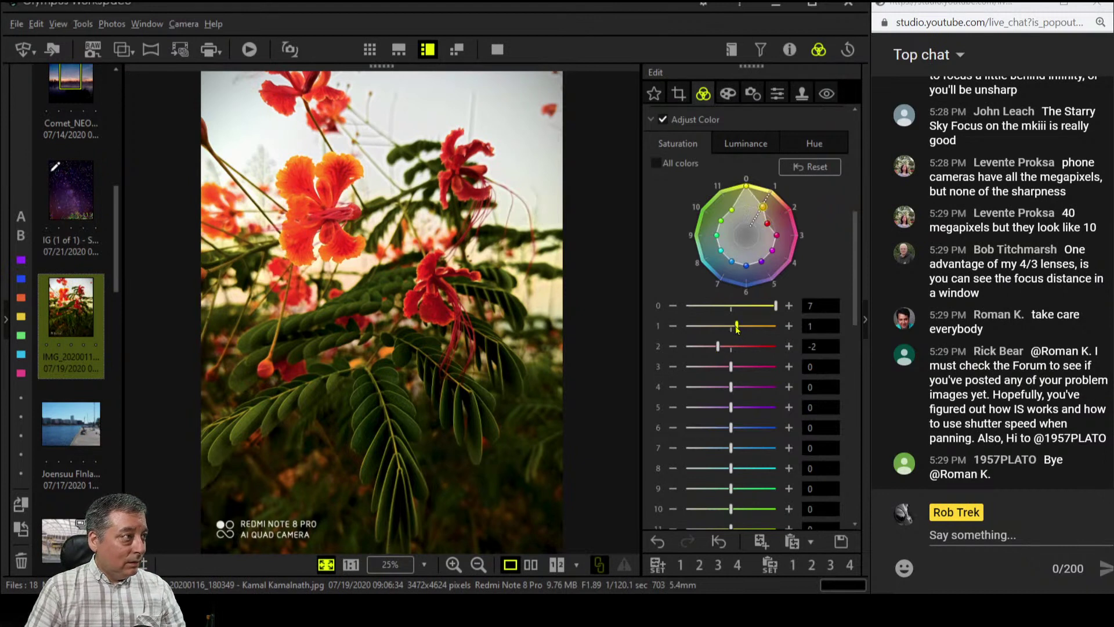
drag(731, 325, 749, 327)
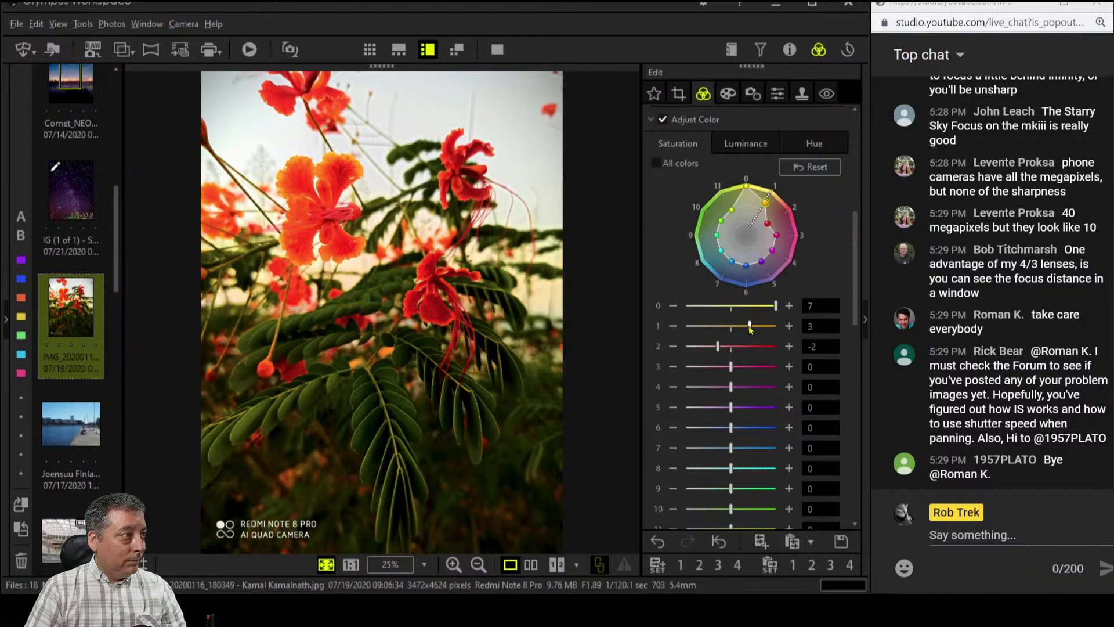
drag(750, 326, 724, 328)
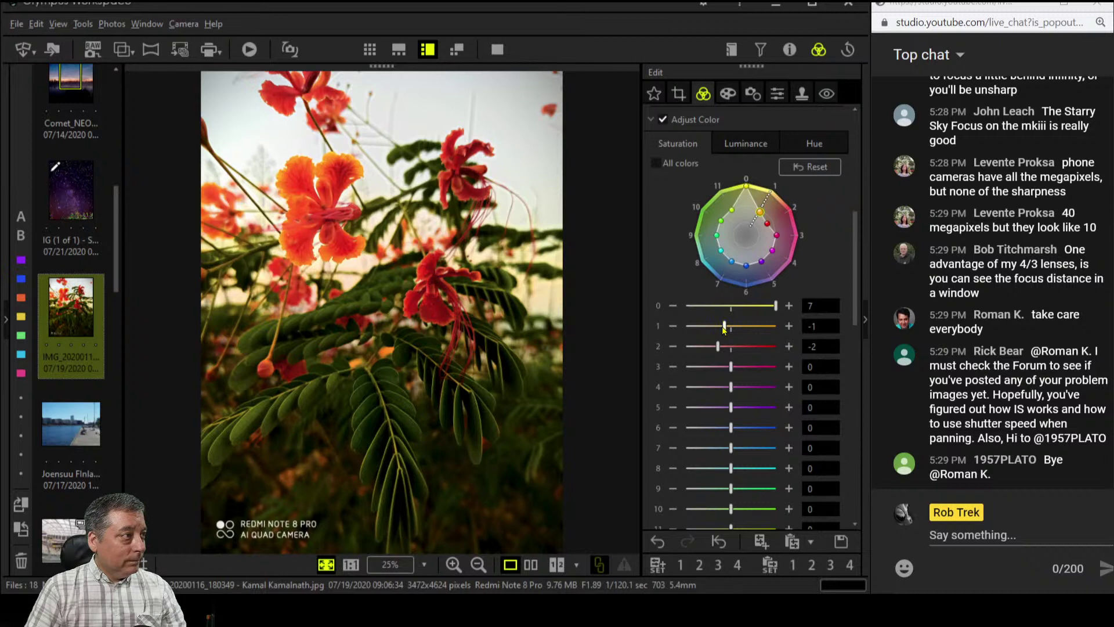
Set the luminance of yellow (0) to 6 in Adjust Color and bring up the art filter and vignetting settings again
click(742, 138)
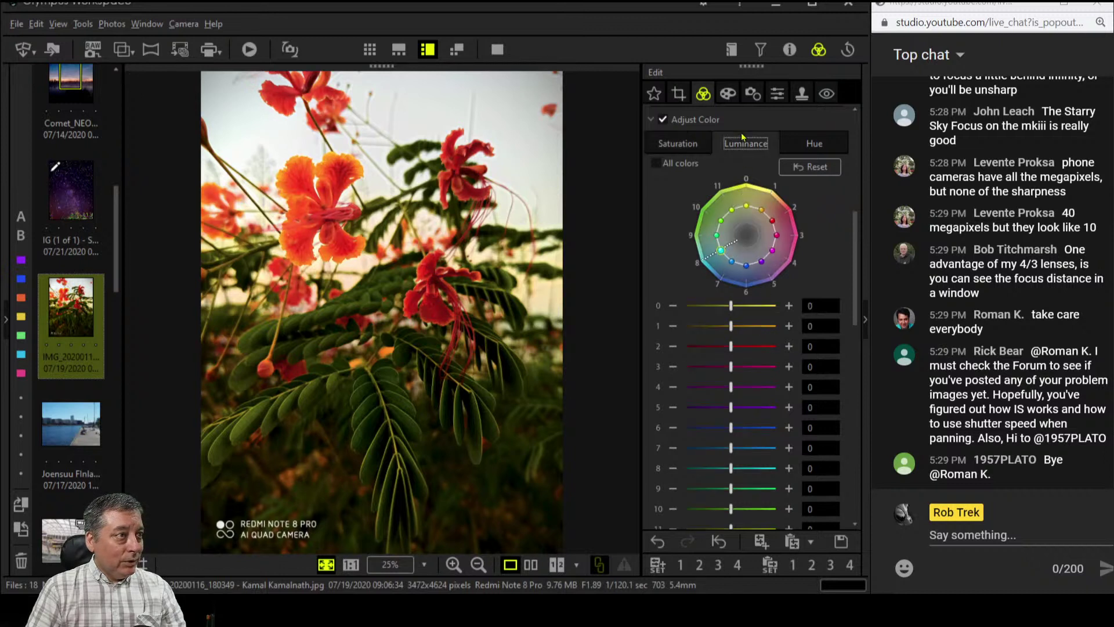
drag(731, 306, 770, 311)
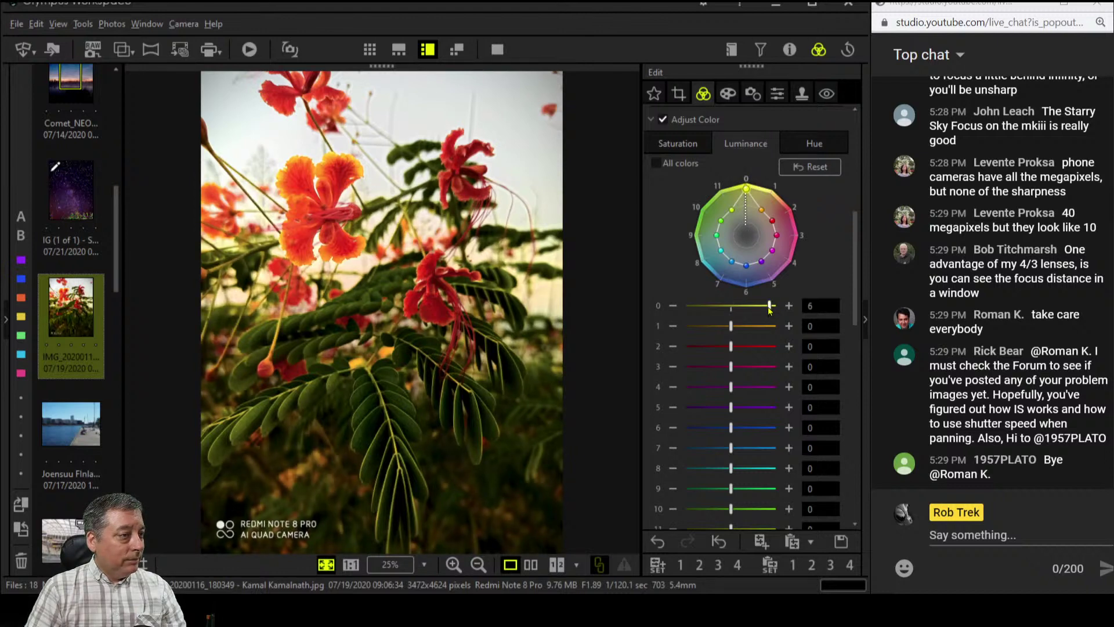
click(770, 310)
click(728, 93)
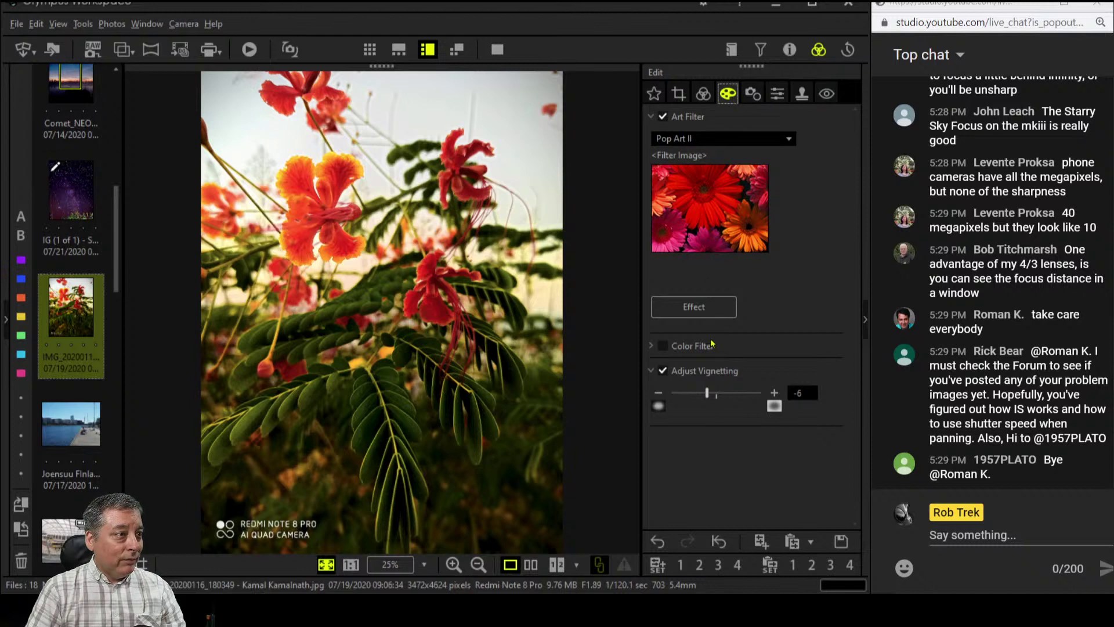
Turn off the vignetting adjustment on the flower photo and return to the color adjustments
click(663, 370)
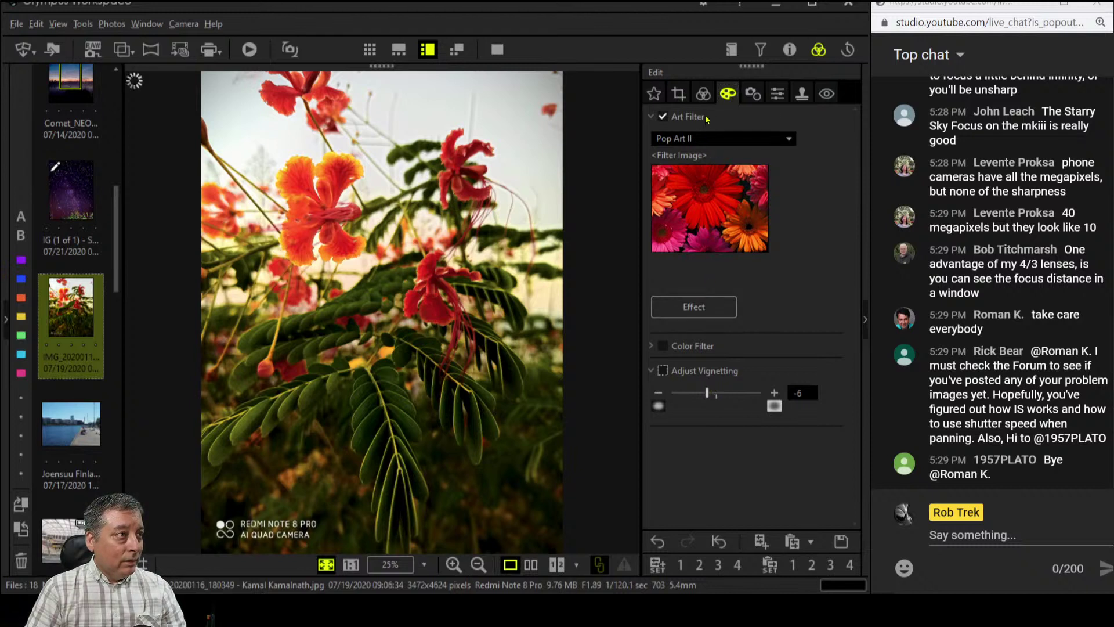
click(703, 94)
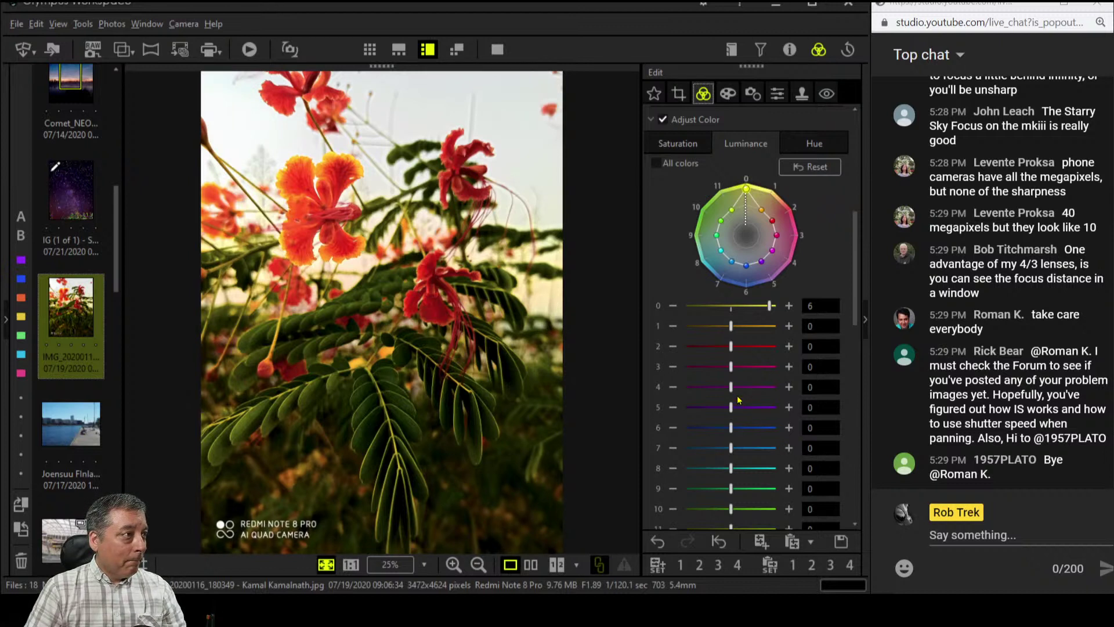
Crop the flower photo at a 4:3 ratio to 3178 x 4236 pixels, trimming its top and right edges
click(679, 93)
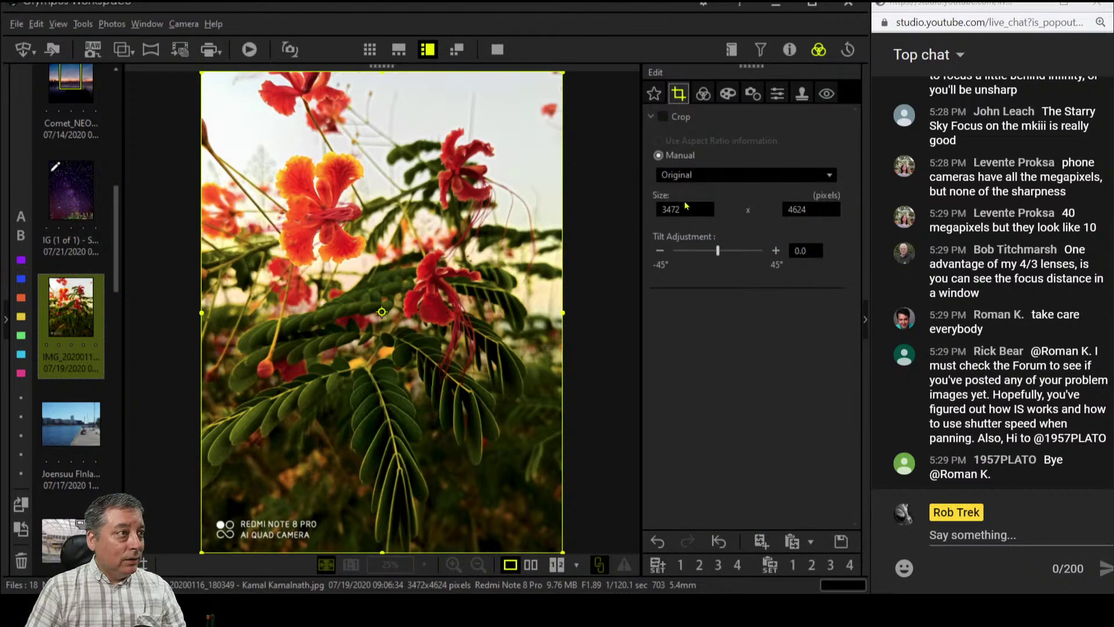
click(707, 178)
click(702, 207)
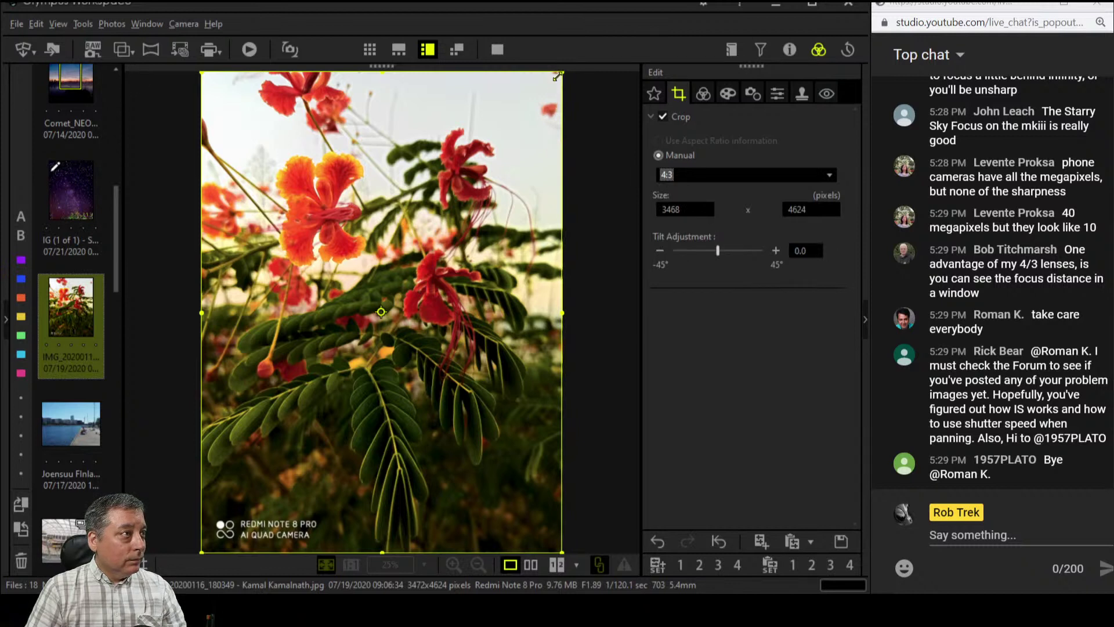
drag(556, 79, 528, 140)
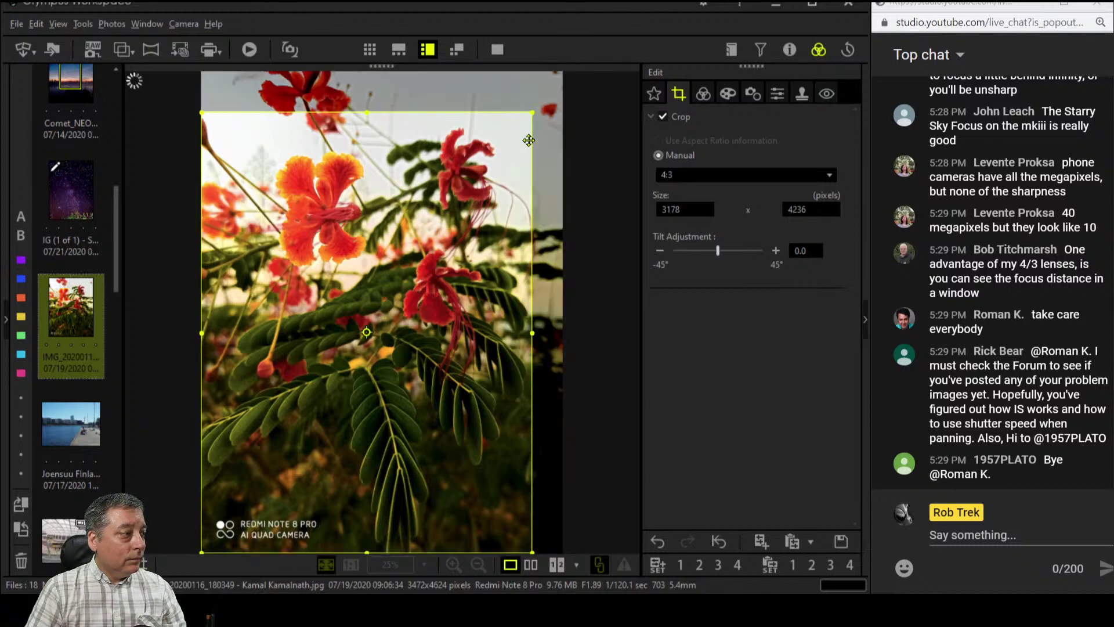
click(700, 91)
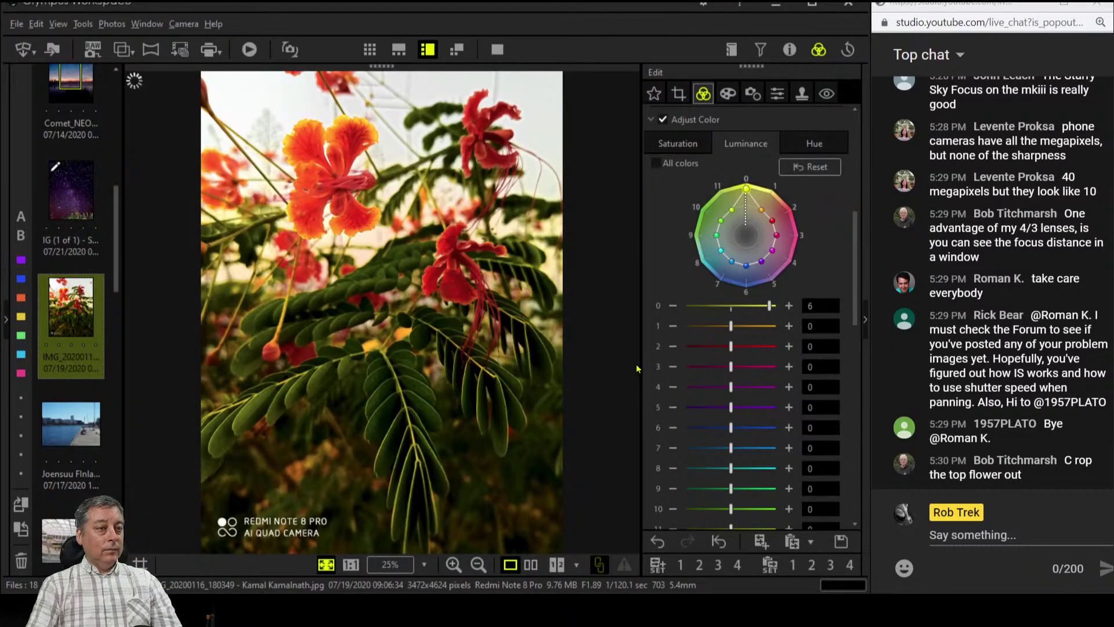
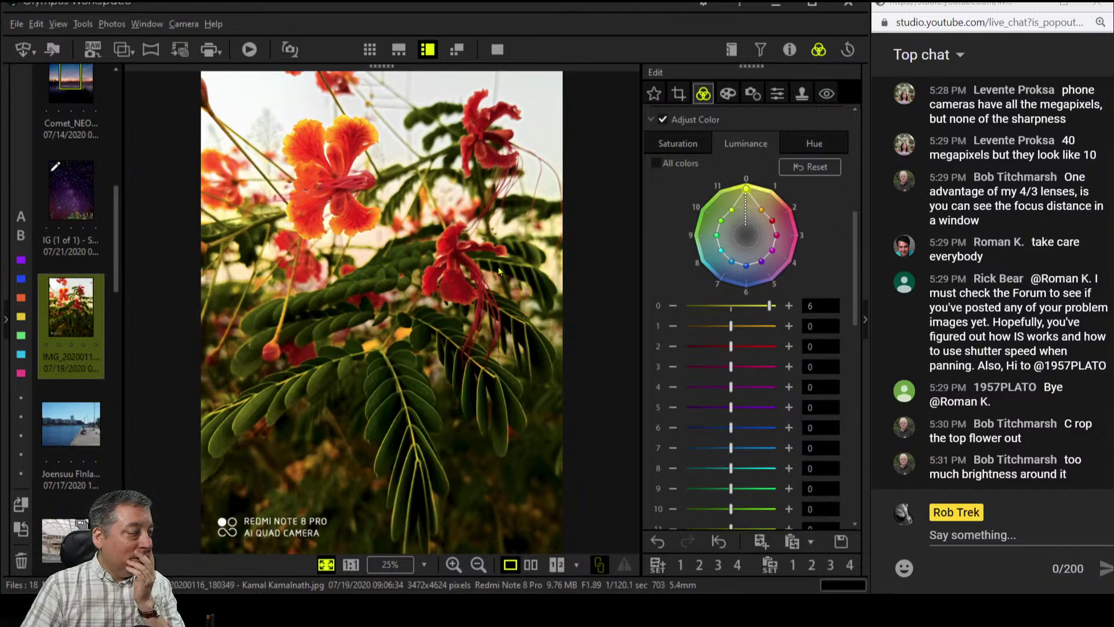
Set the saturation of orange (1) to 0 and the luminance of red (2) to 1 in Adjust Color
click(678, 143)
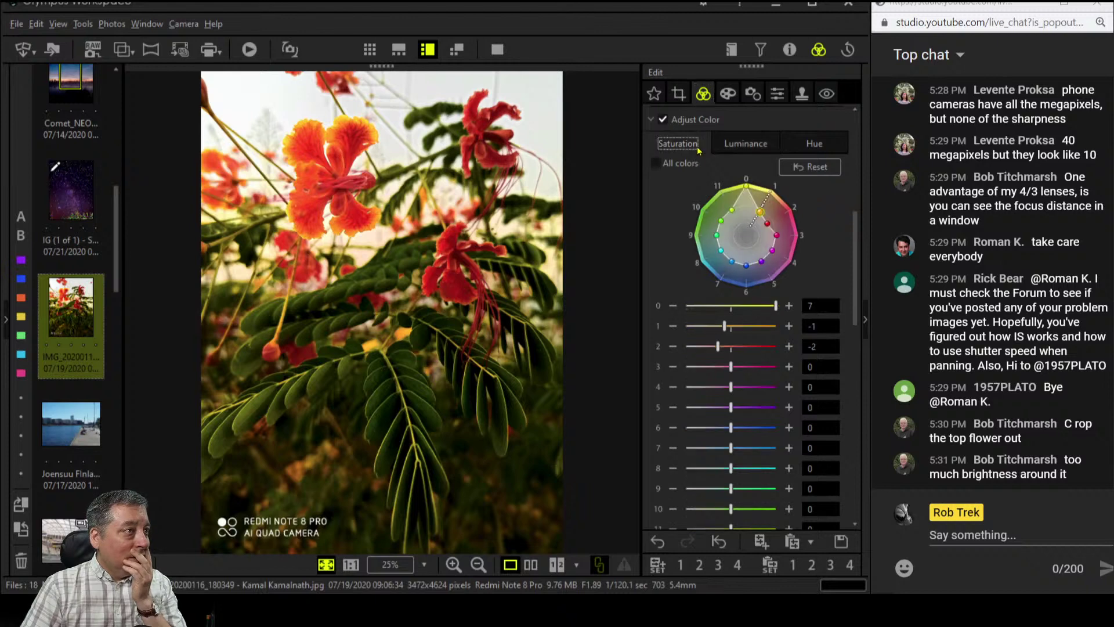
drag(726, 328, 732, 328)
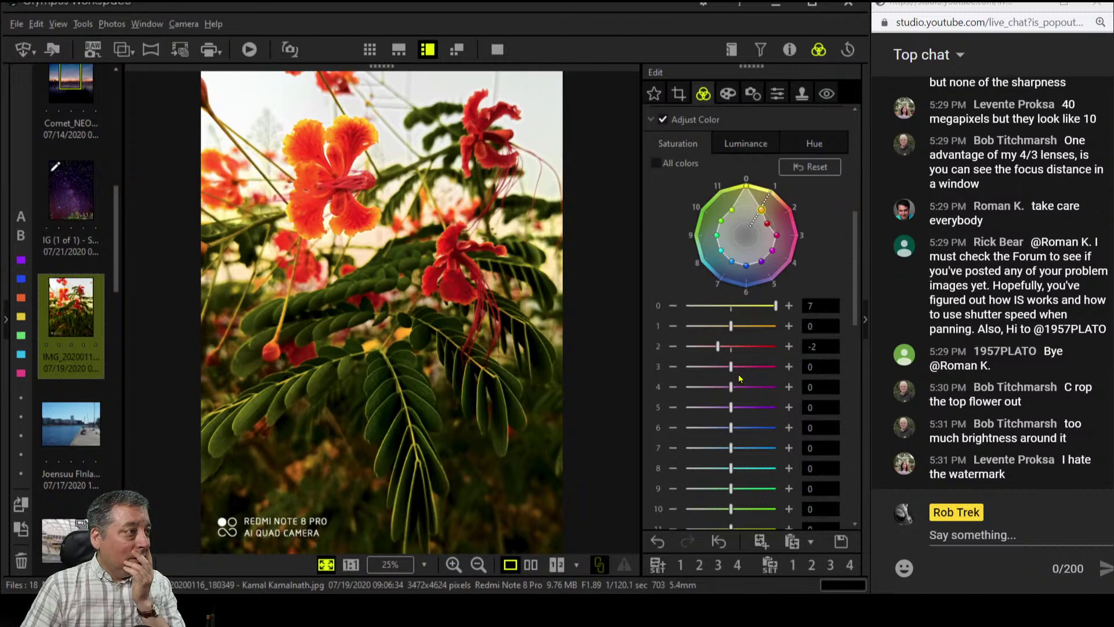
click(745, 147)
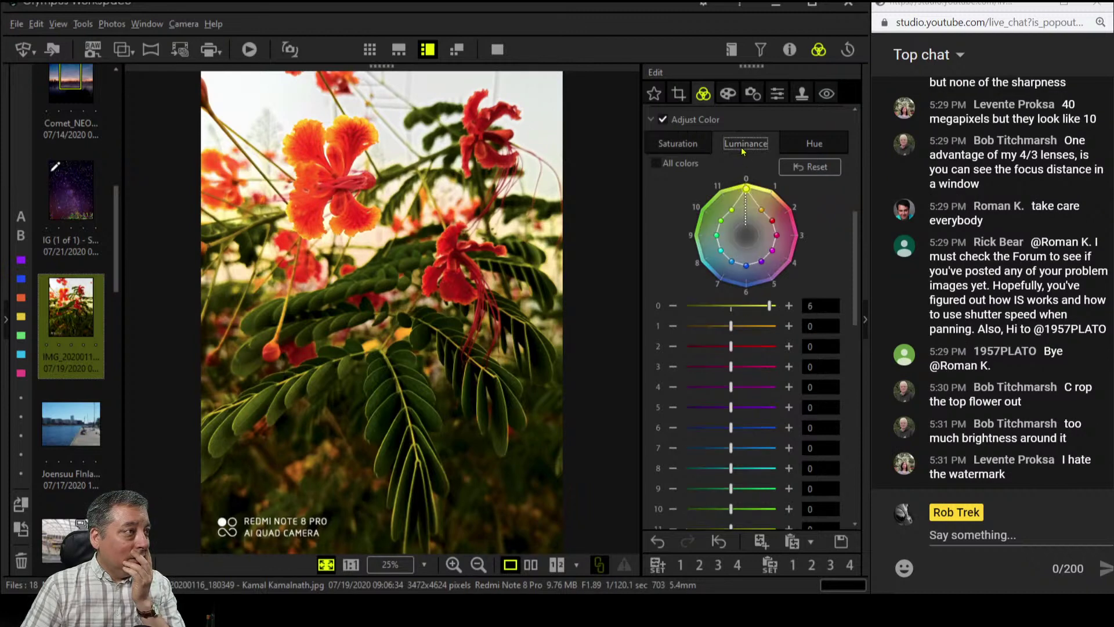
drag(733, 347, 745, 346)
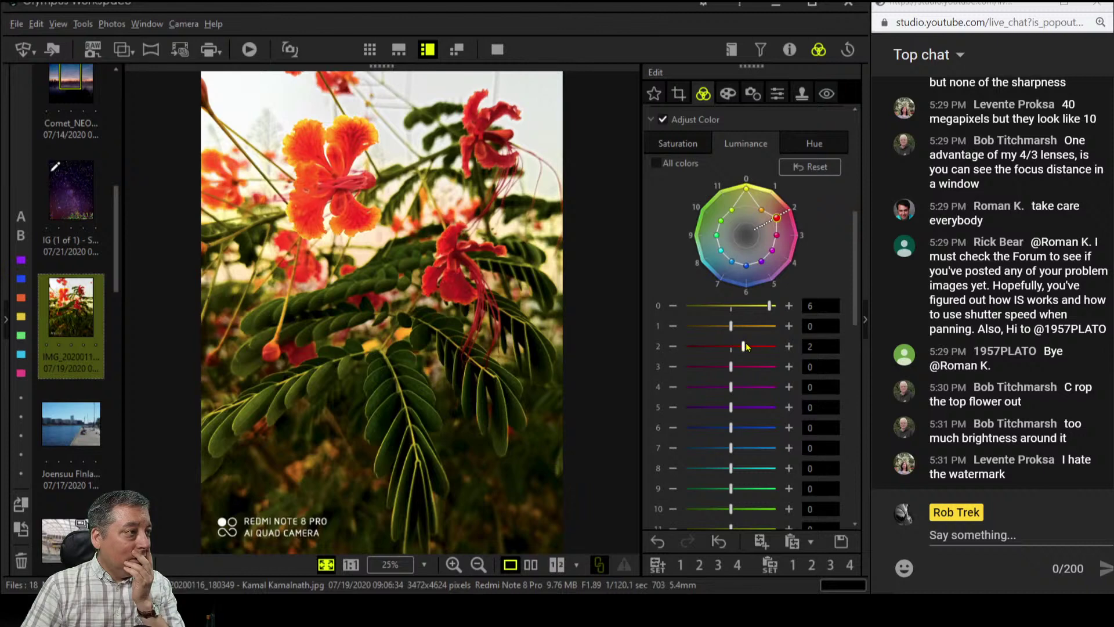
drag(745, 346, 736, 346)
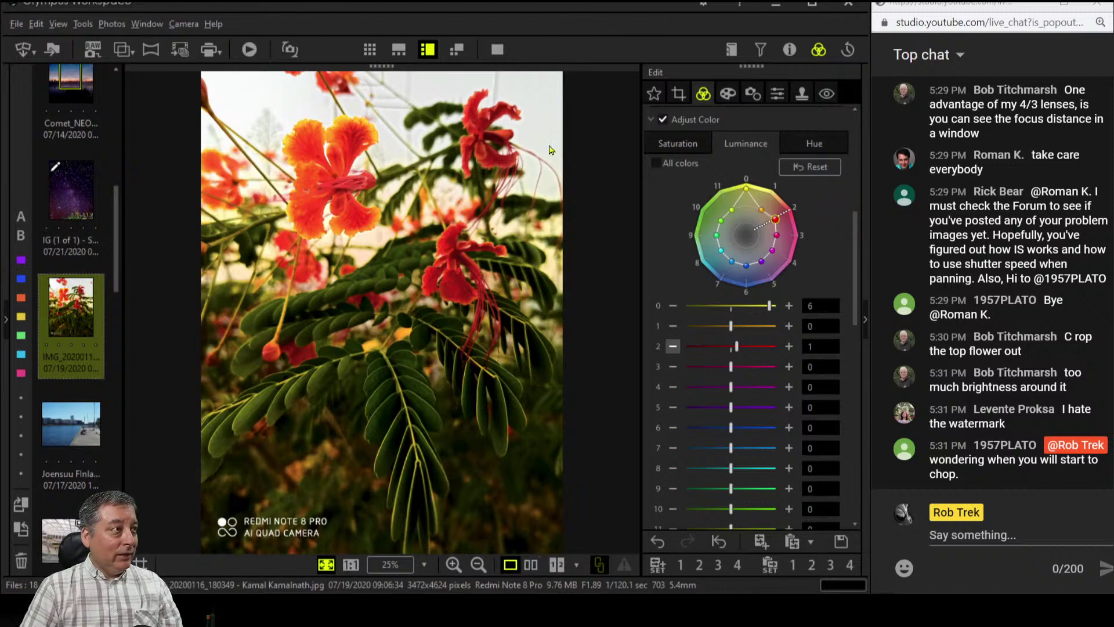
Compare the original and edited flower photos side by side in full screen, zooming in on the main blossom
click(537, 567)
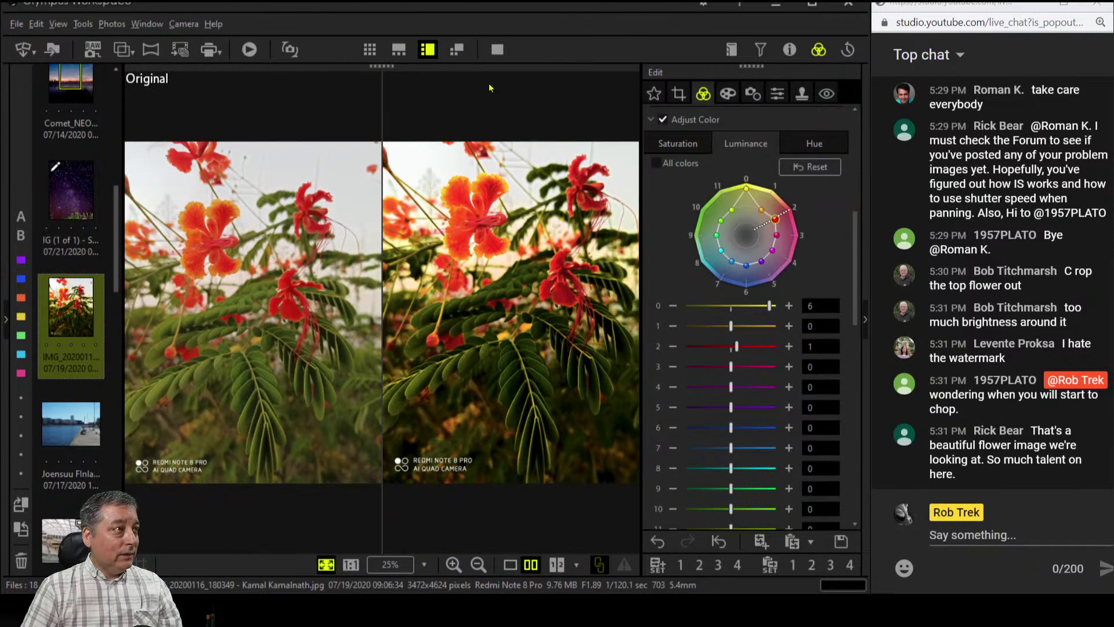
click(497, 49)
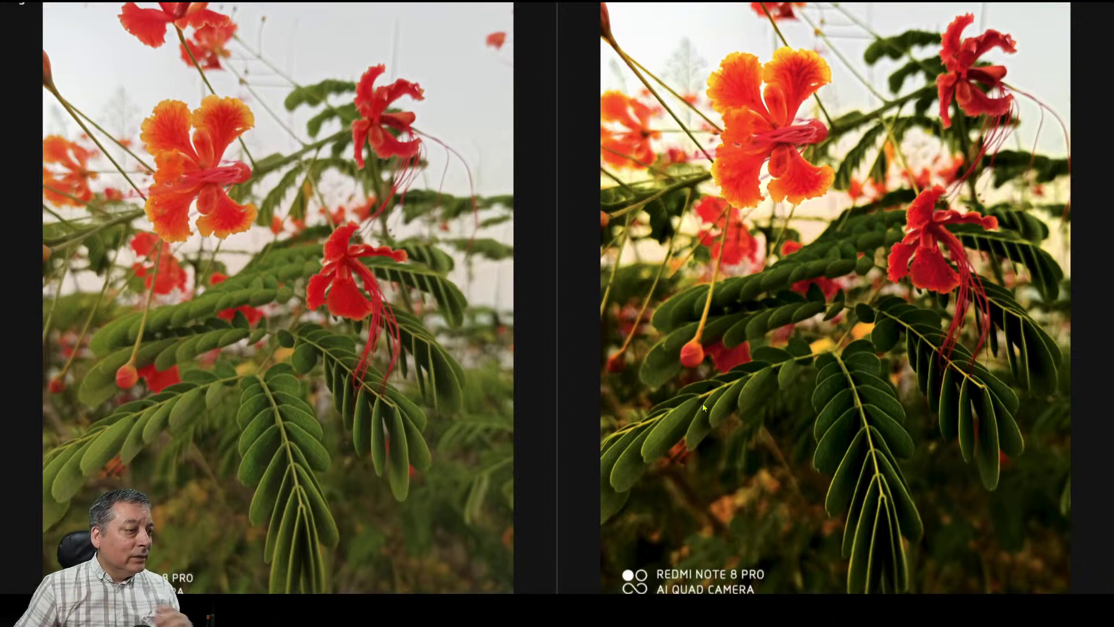
click(792, 162)
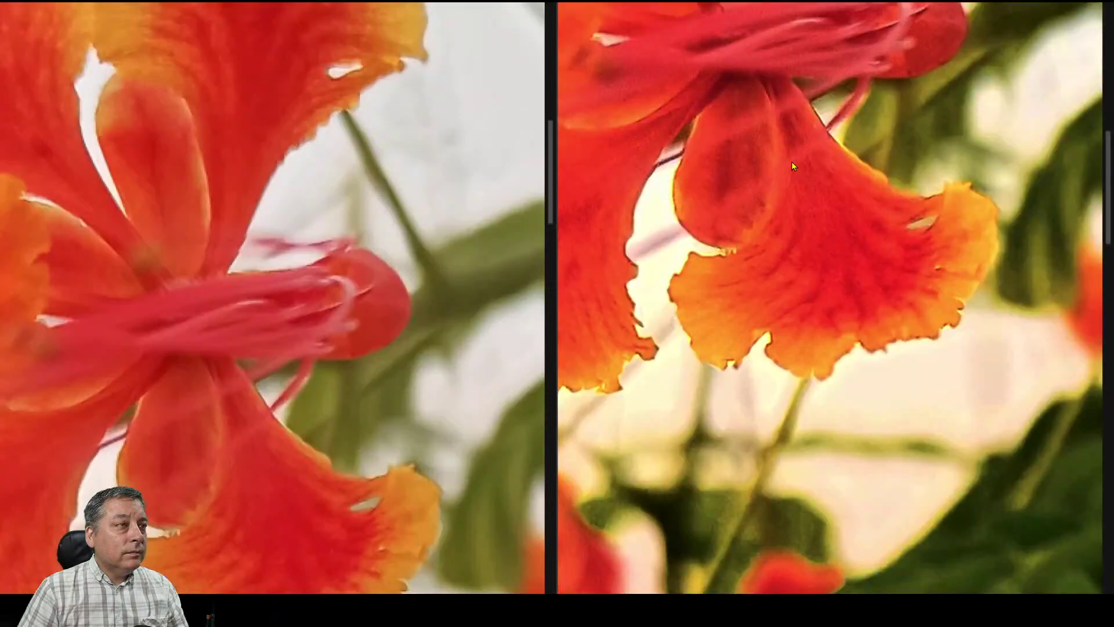
drag(787, 152, 848, 435)
click(836, 409)
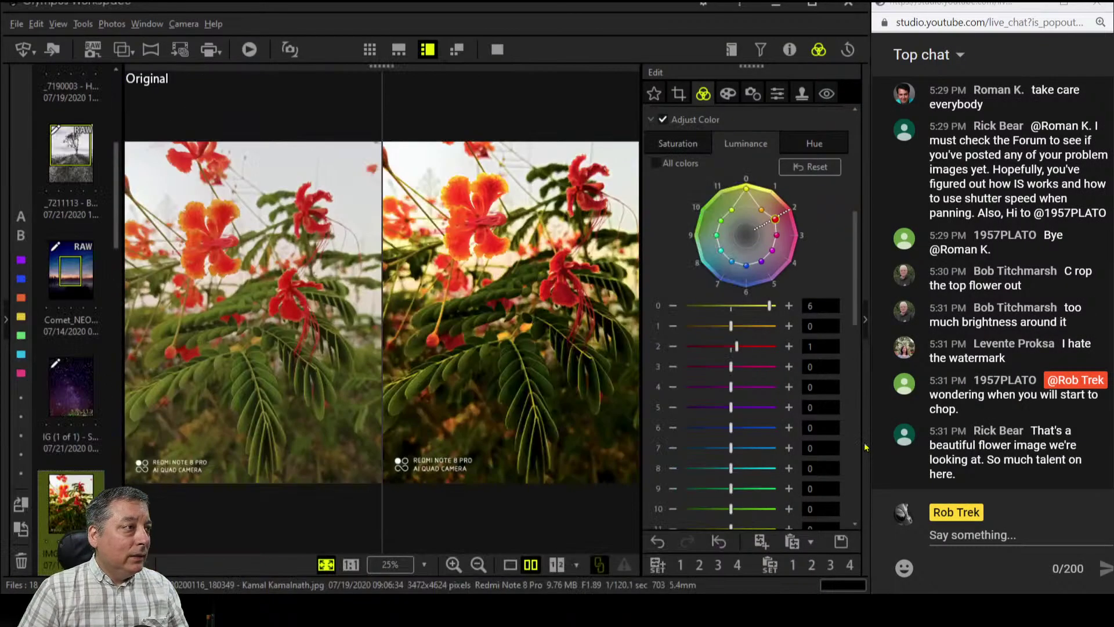
Set the custom white balance to -0.5 on the blue-amber axis and inspect the edited photo alone in full screen
scroll(701, 134, up, 5)
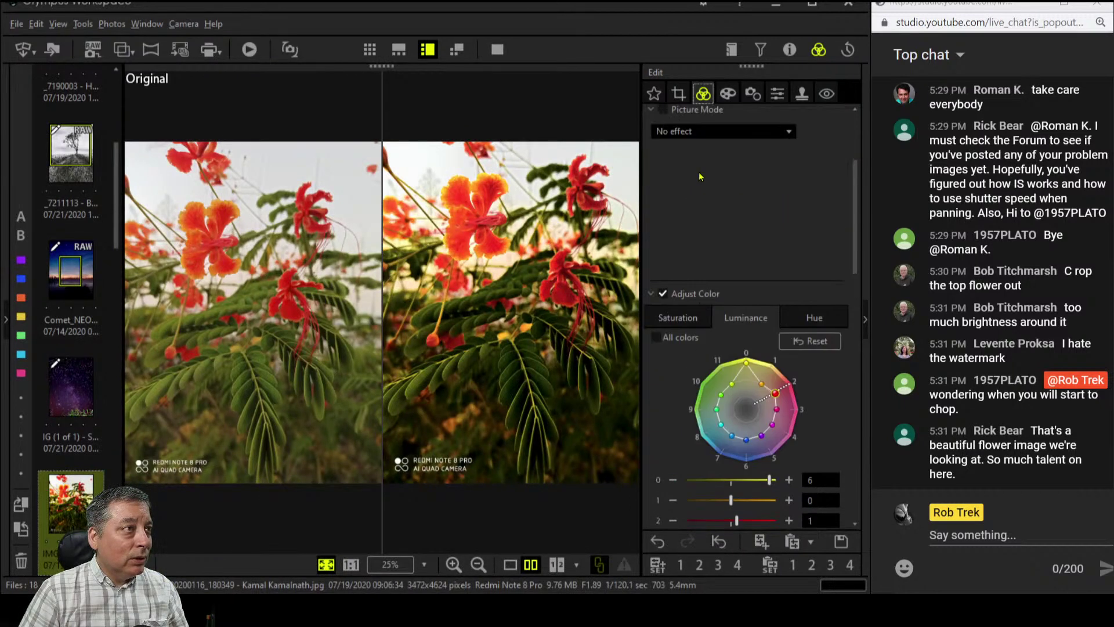
click(663, 209)
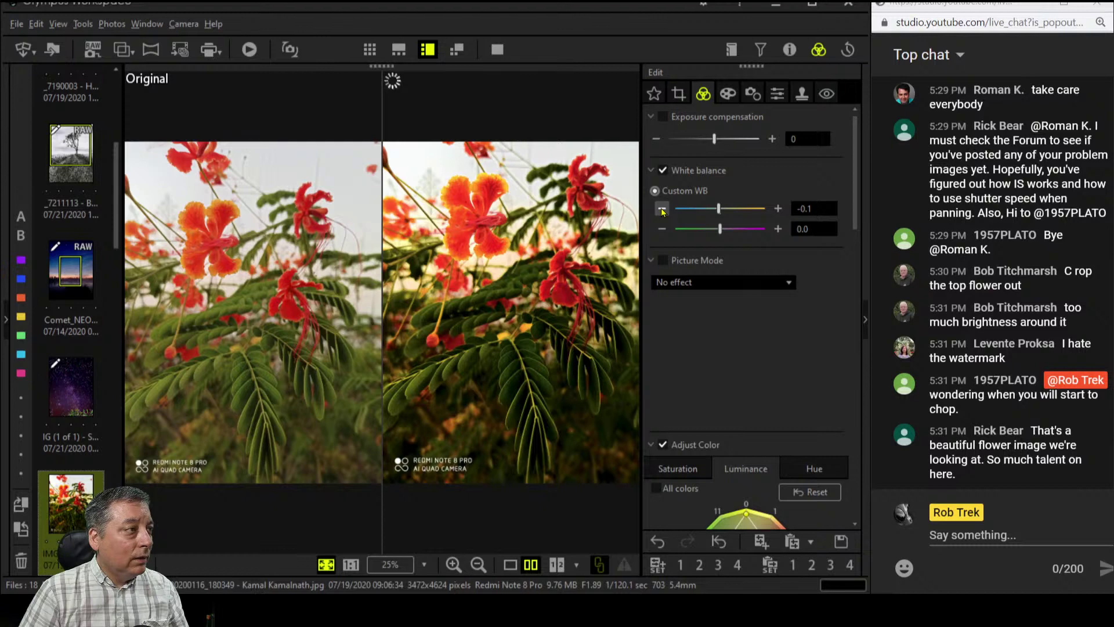
click(663, 209)
click(663, 209)
click(663, 209)
click(663, 209)
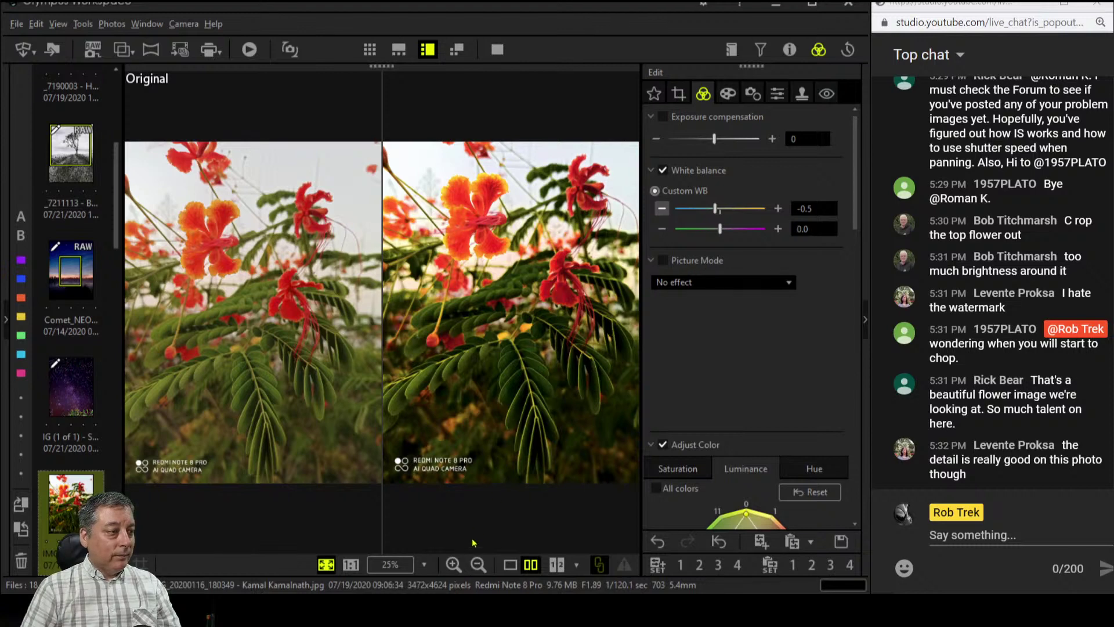
click(511, 565)
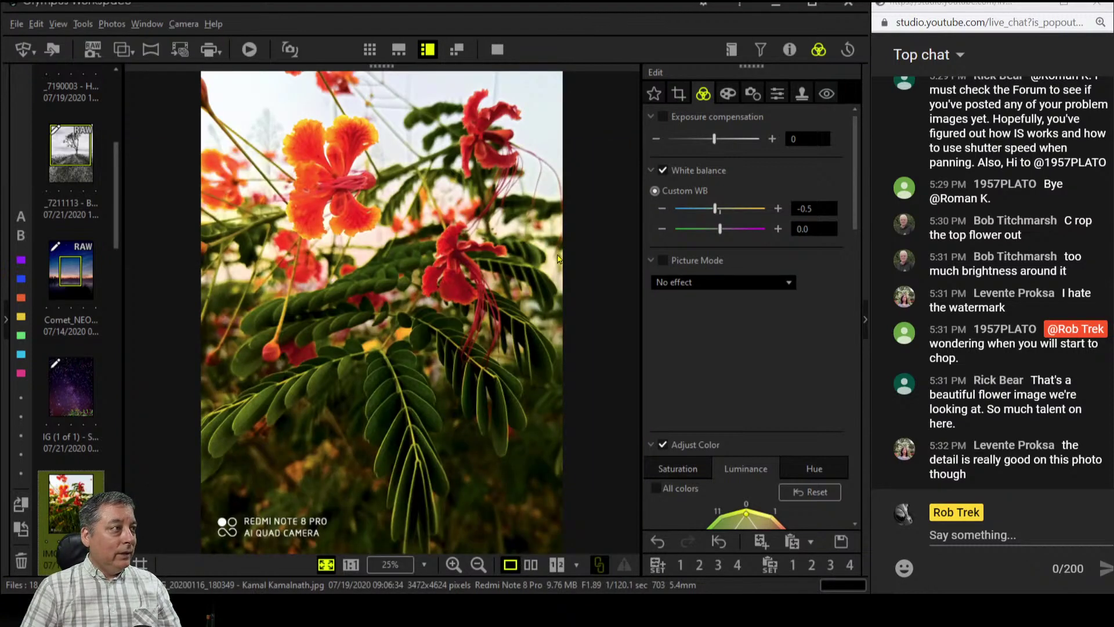
click(498, 49)
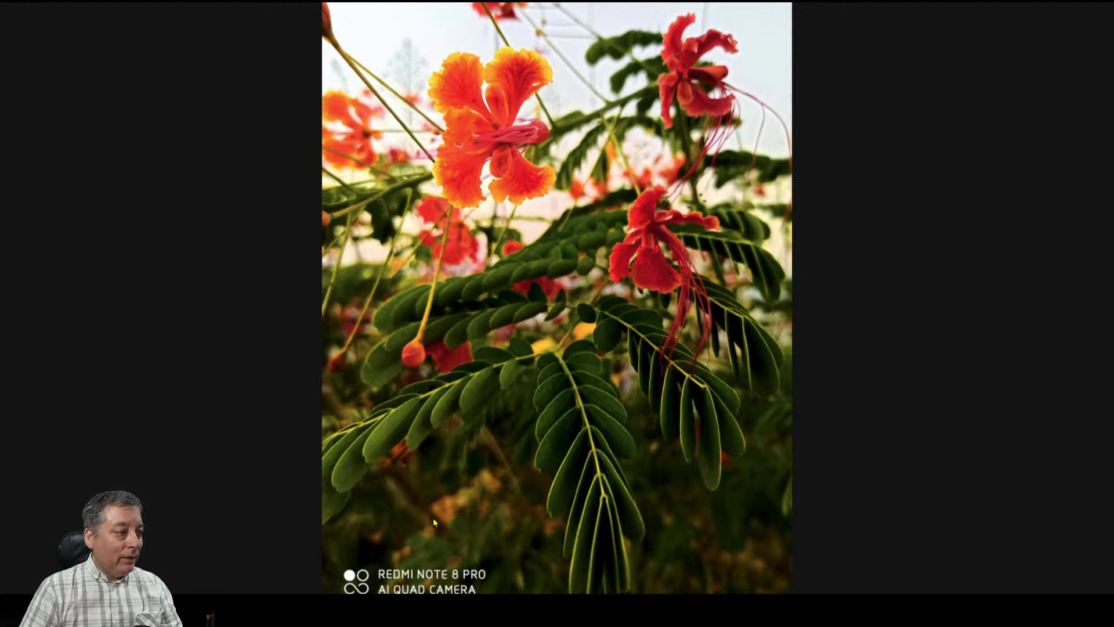
click(681, 515)
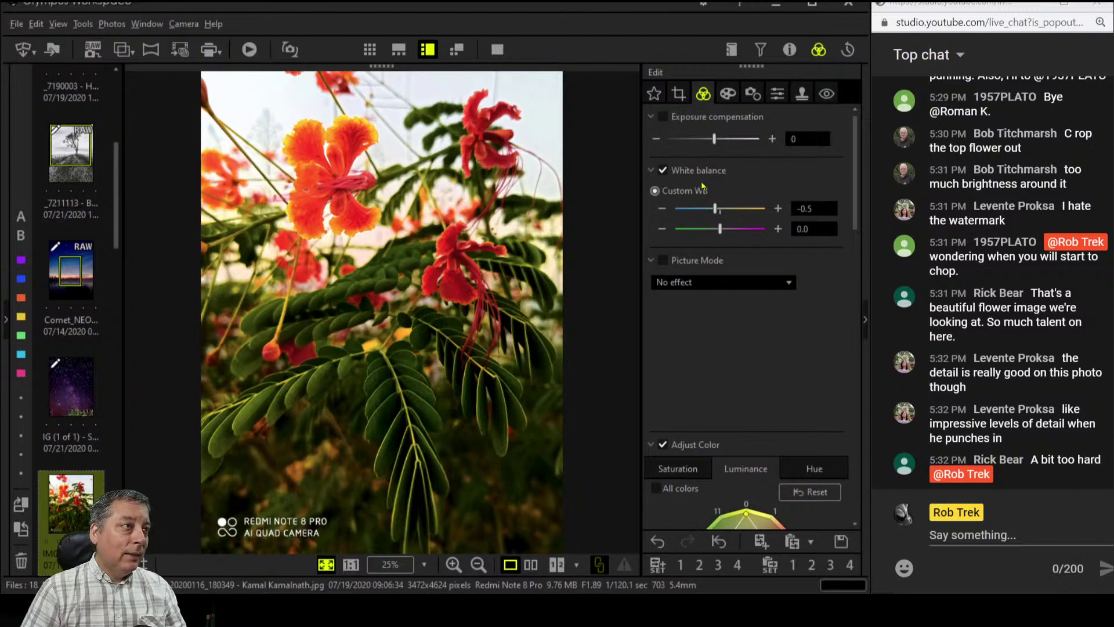
Tighten the 4:3 crop to 2618 x 3490 pixels, cutting out the camera watermark, and shift the frame slightly to the right
click(679, 95)
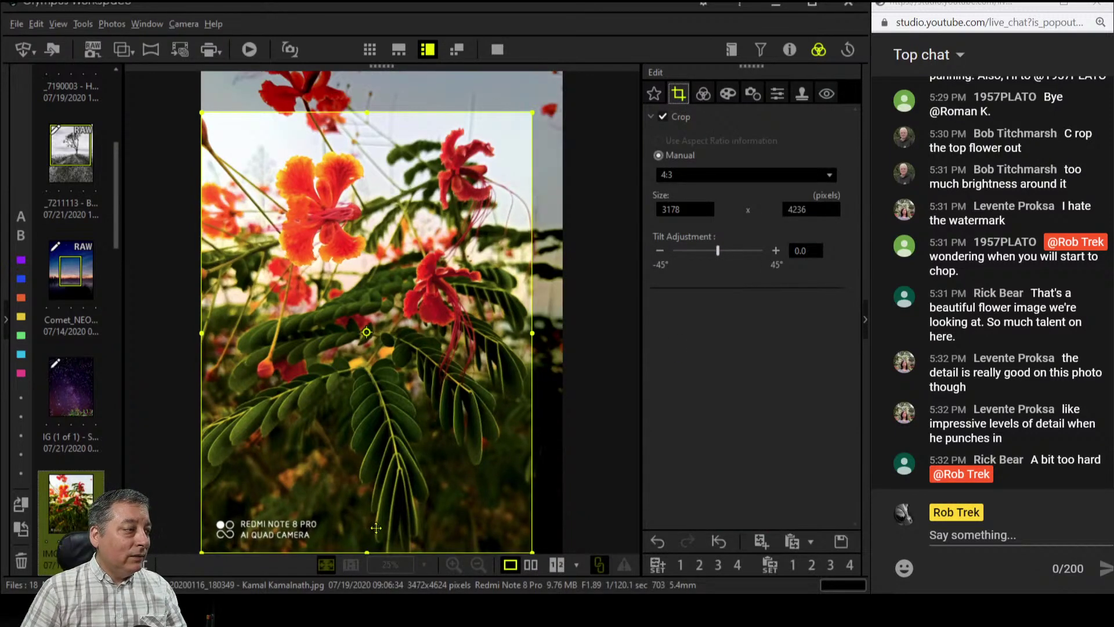
drag(367, 552, 368, 491)
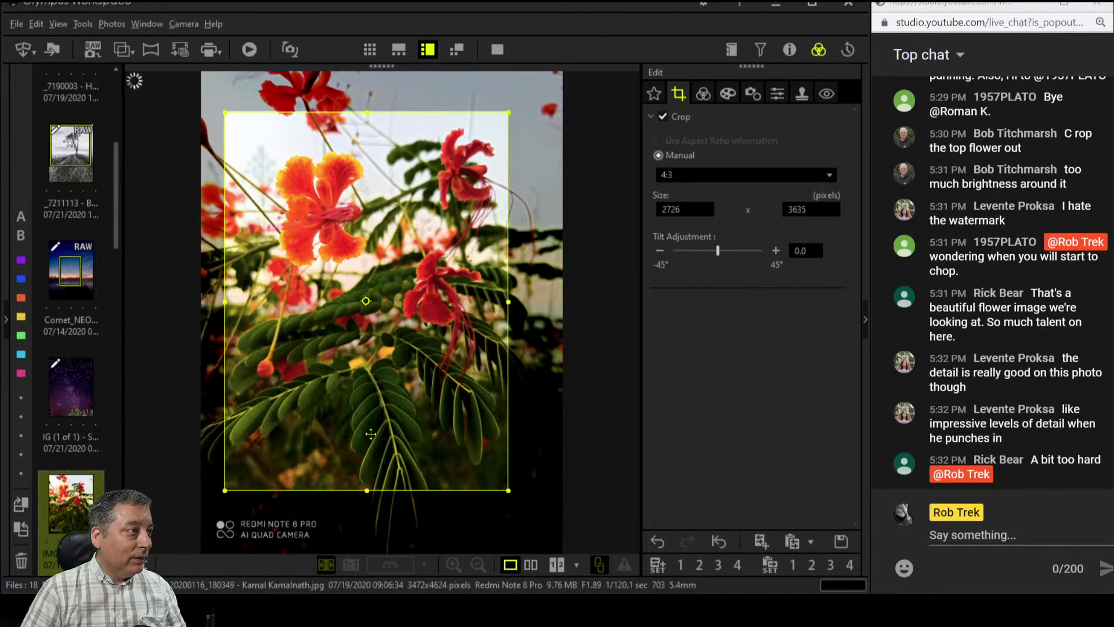
click(703, 94)
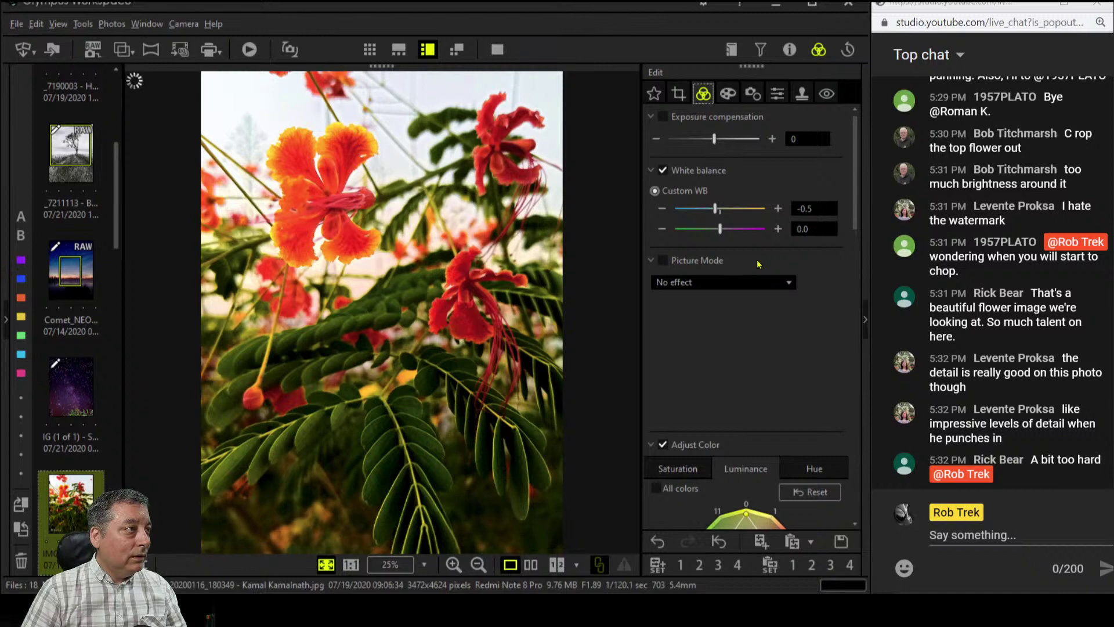
click(681, 93)
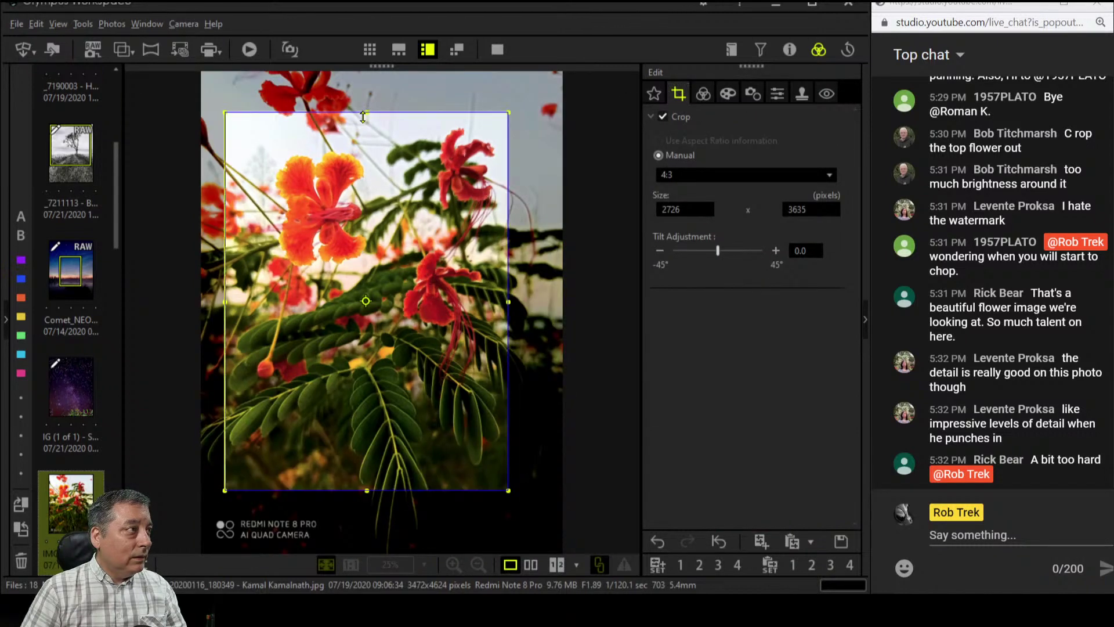
drag(367, 112, 361, 127)
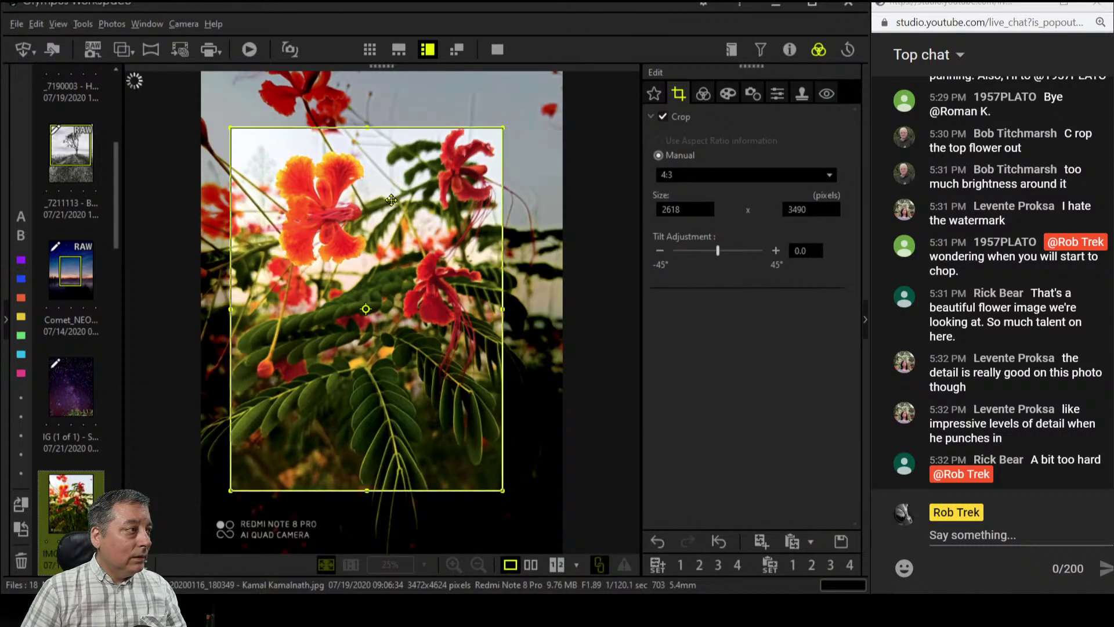
drag(383, 197, 403, 192)
click(704, 93)
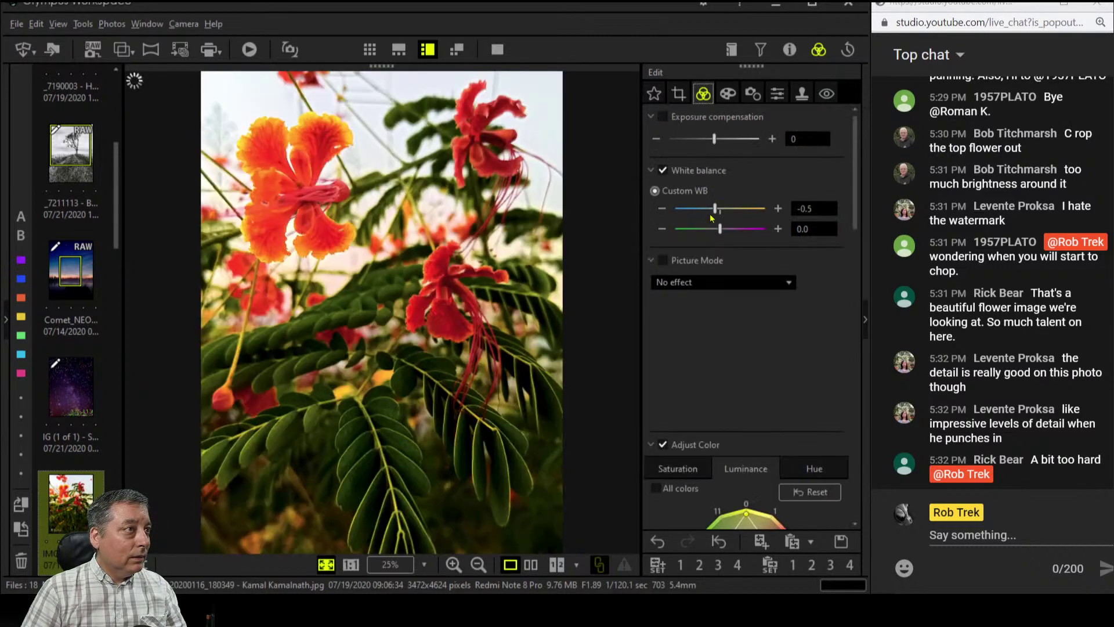
Compare the newly cropped photo with the original side by side in full screen
click(531, 564)
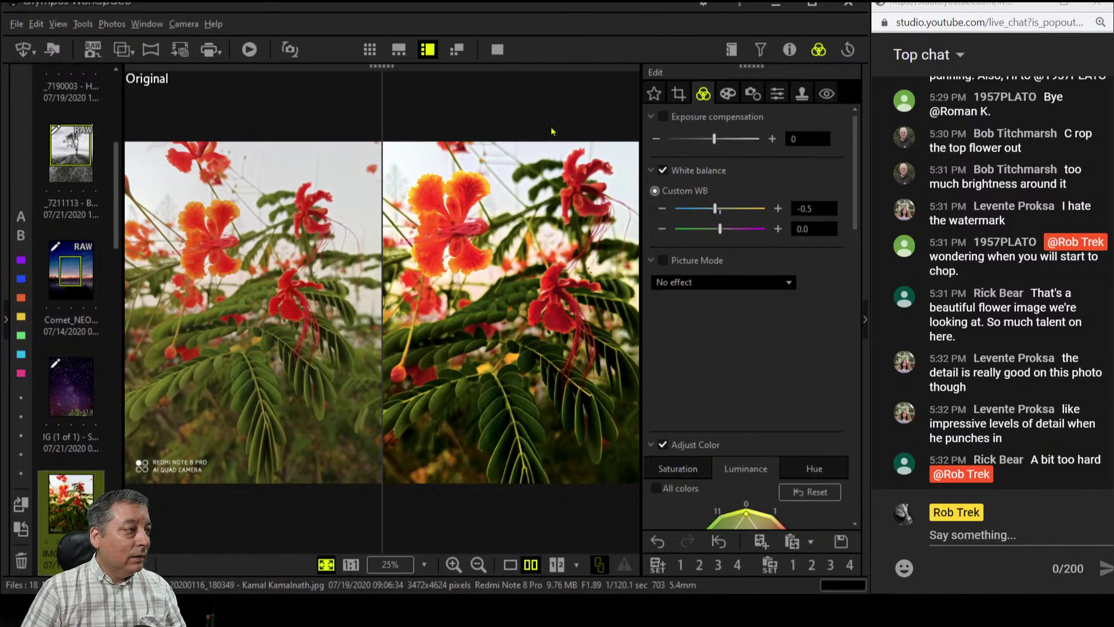
click(509, 53)
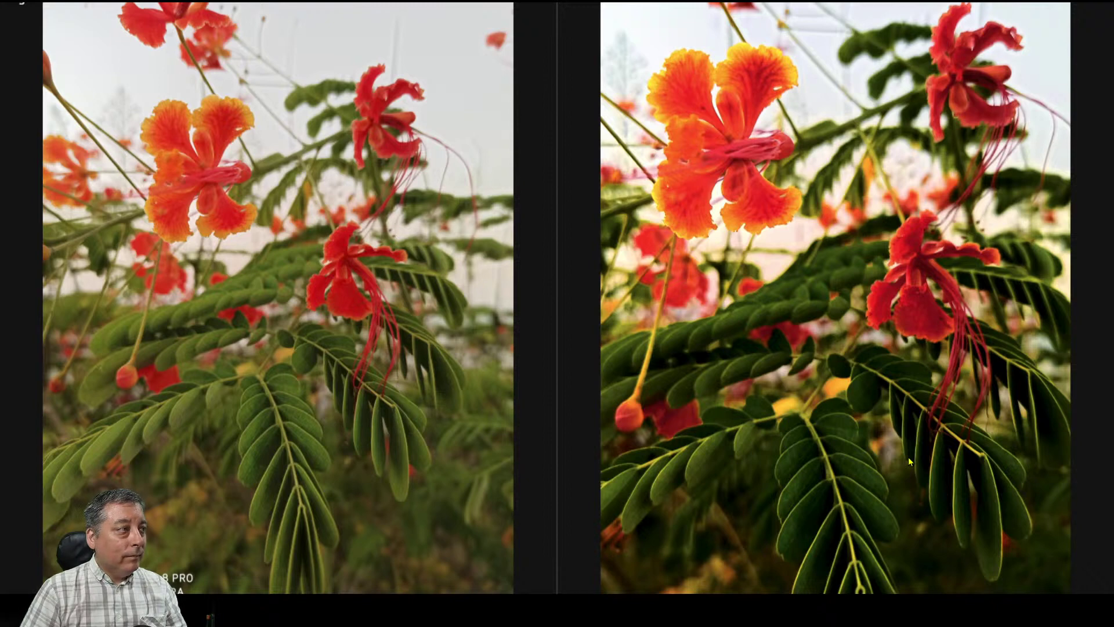
key(Escape)
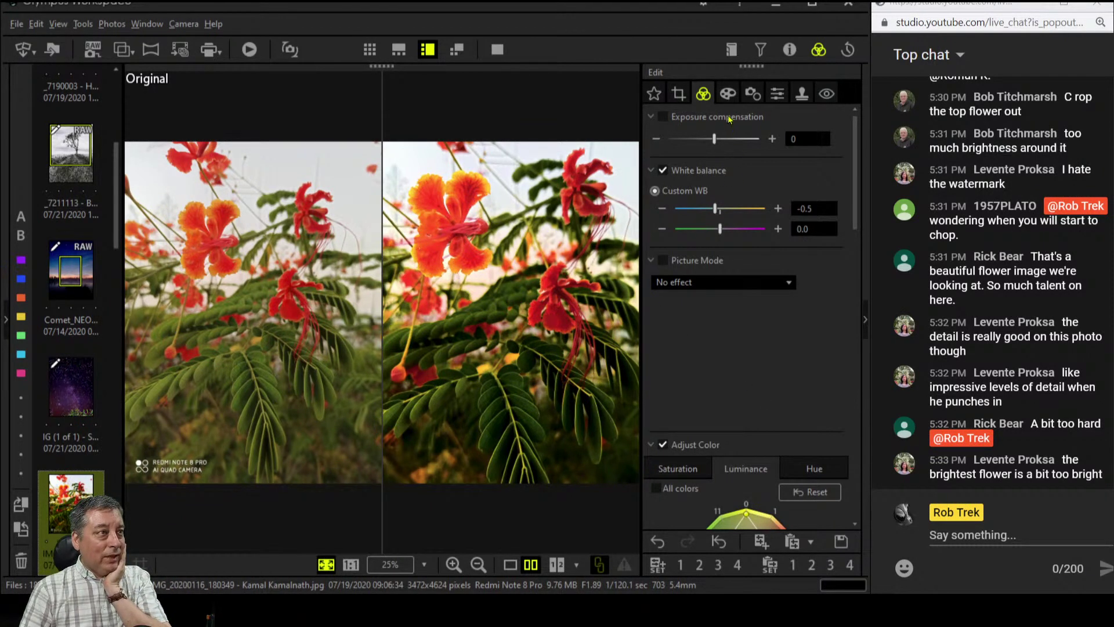
Set the luminance of yellow (0) to 2 and of red (2) to 0 in Adjust Color
click(728, 93)
click(704, 94)
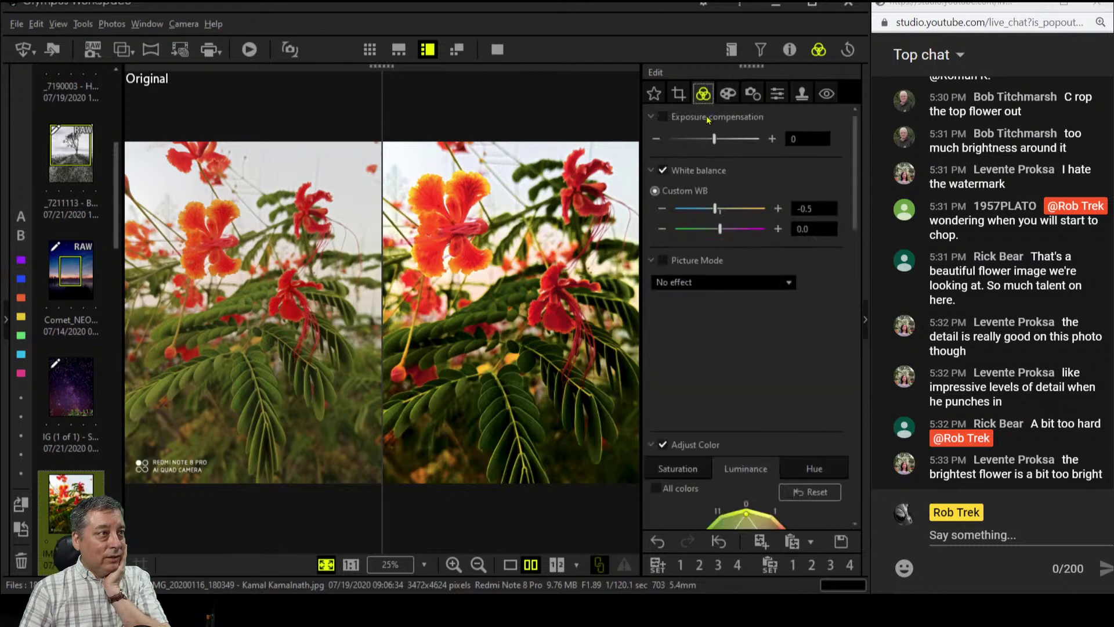
scroll(764, 294, down, 5)
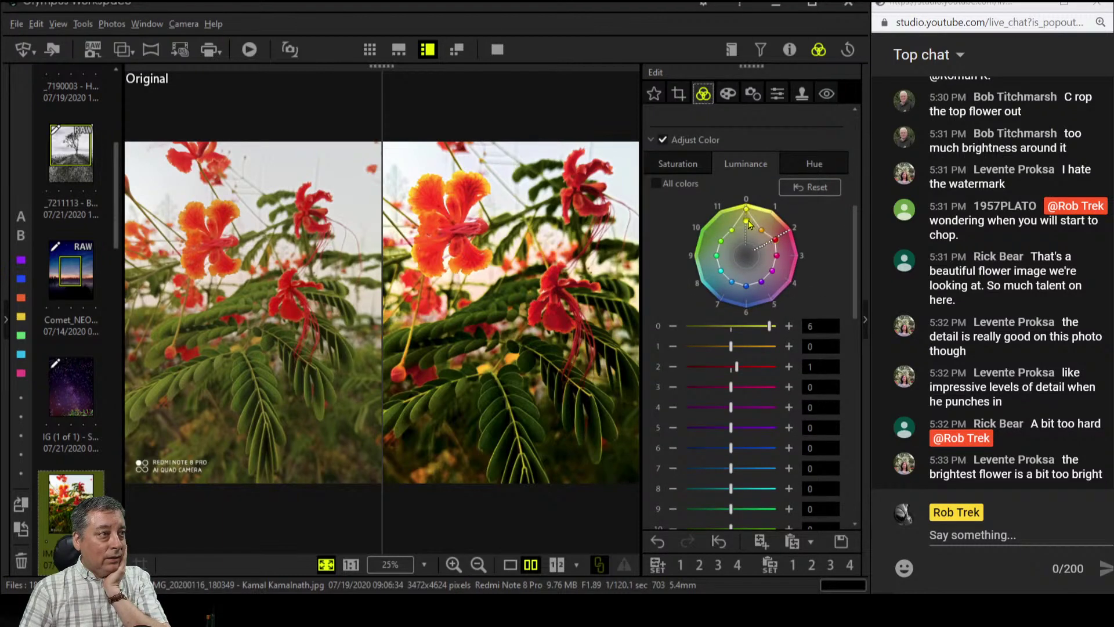
drag(747, 209, 748, 228)
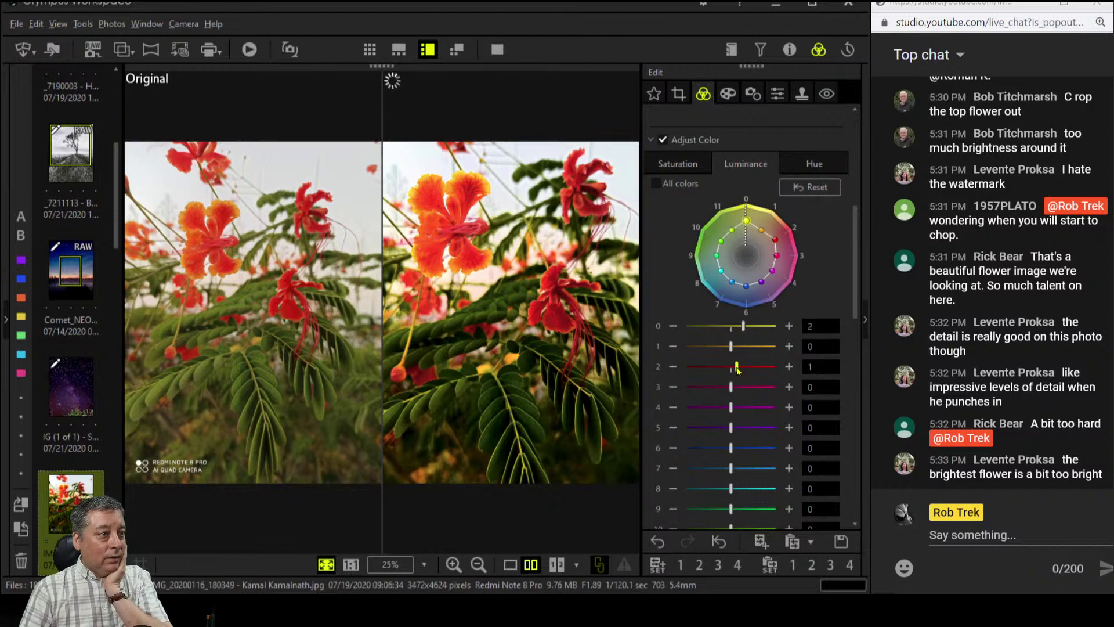
drag(741, 367, 735, 372)
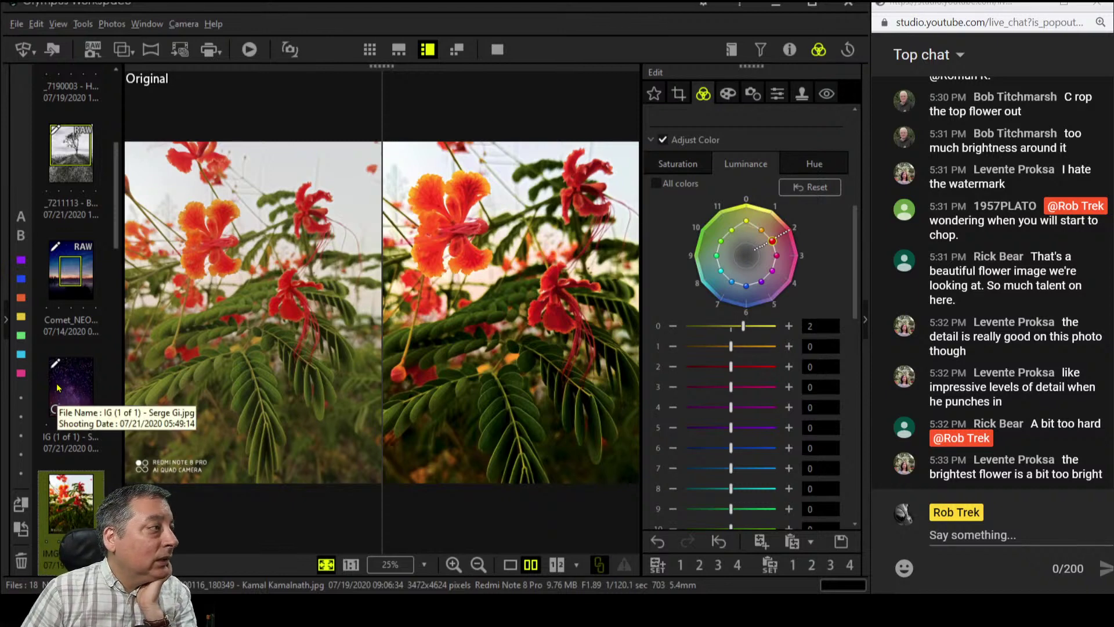
Open the Joensuu Finland river pier photo from the filmstrip and show it alone in the single-image view
scroll(58, 387, down, 3)
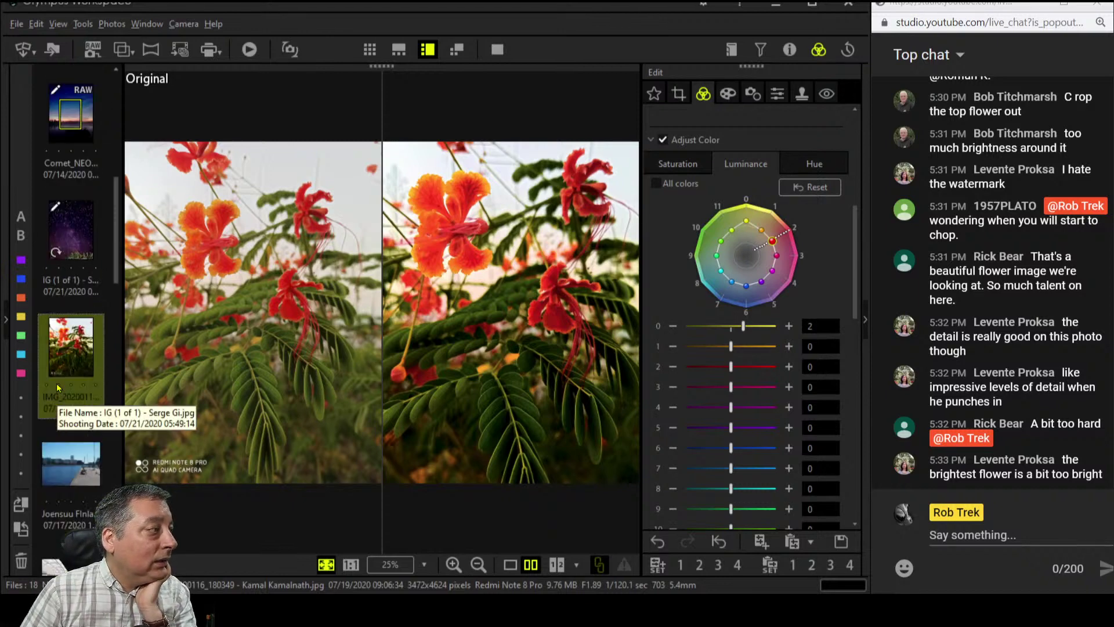
click(79, 470)
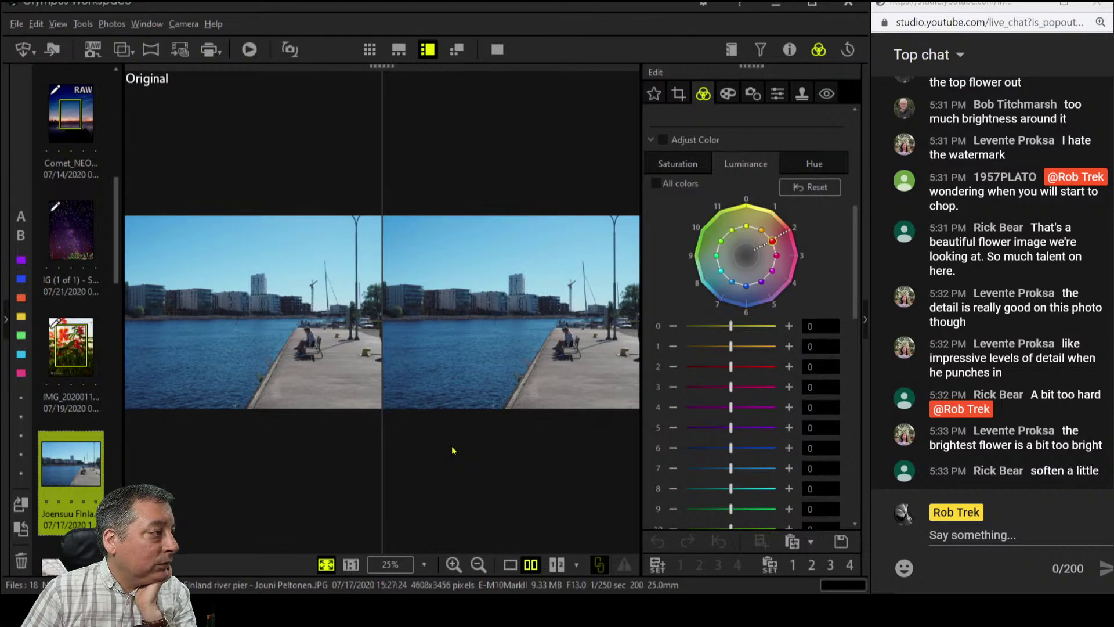
click(510, 564)
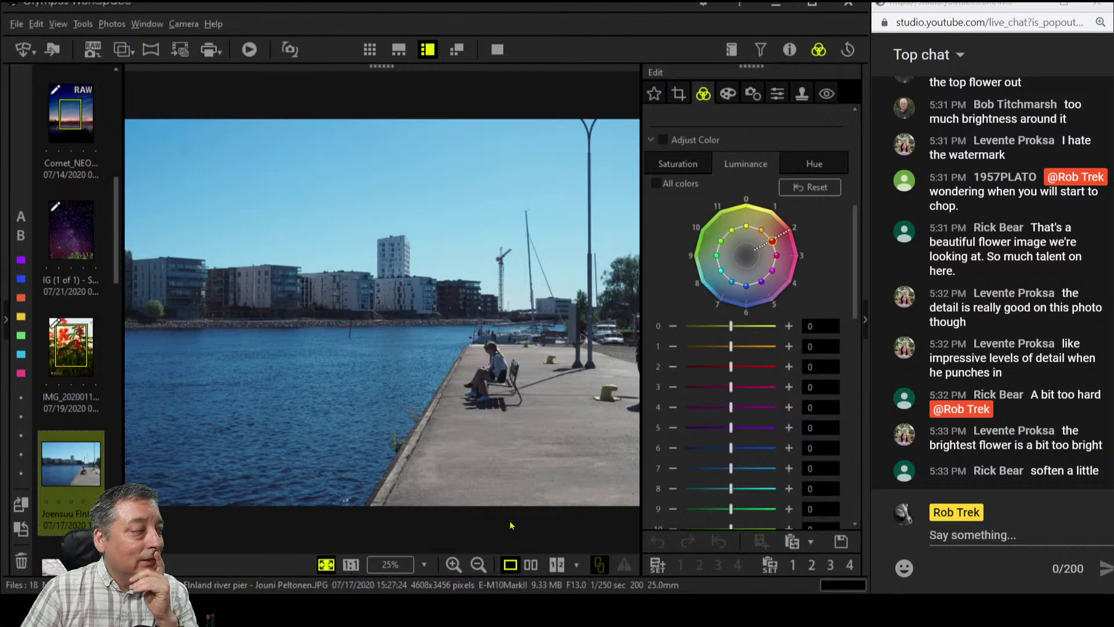
mouse_move(99, 350)
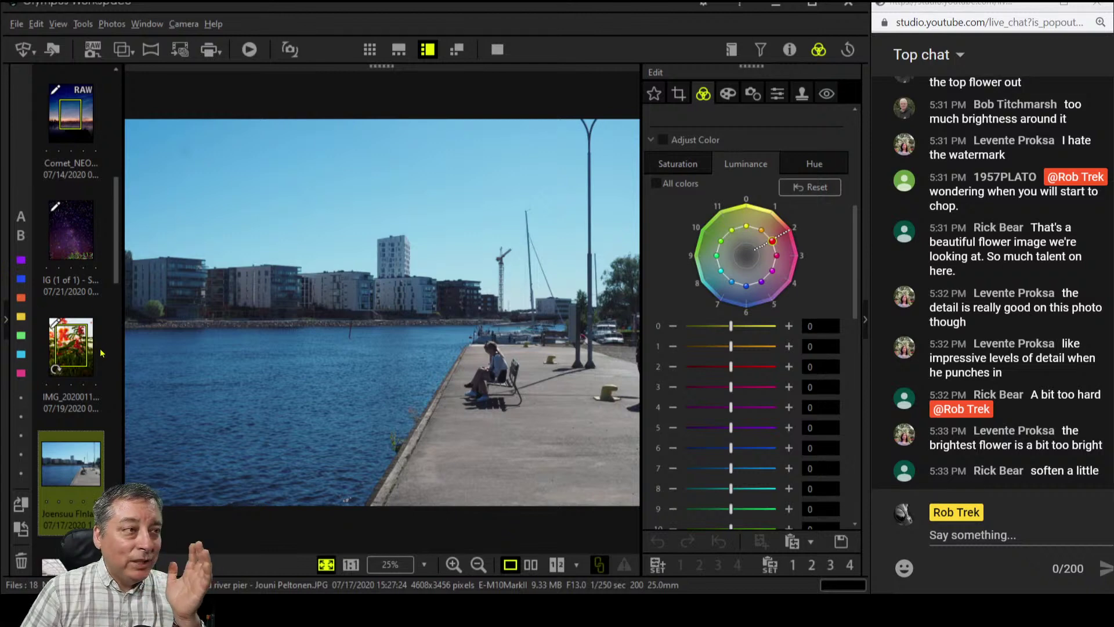
scroll(105, 352, down, 3)
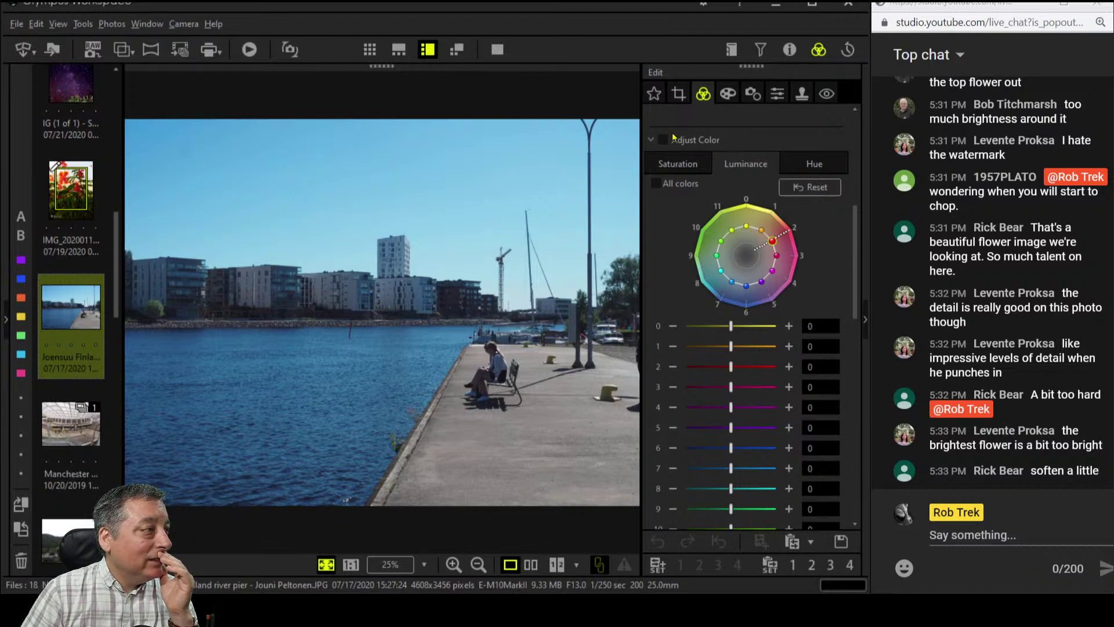
Examine the people on the bench and the buildings across the river at 1:1 magnification, returning to the fitted view
click(505, 351)
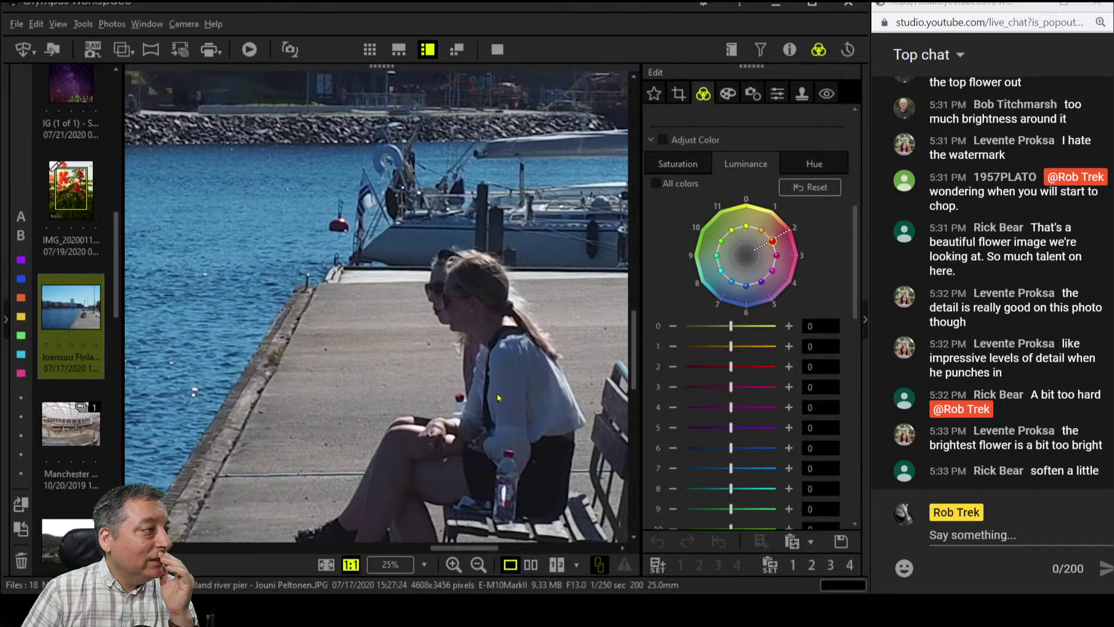
drag(498, 398, 543, 284)
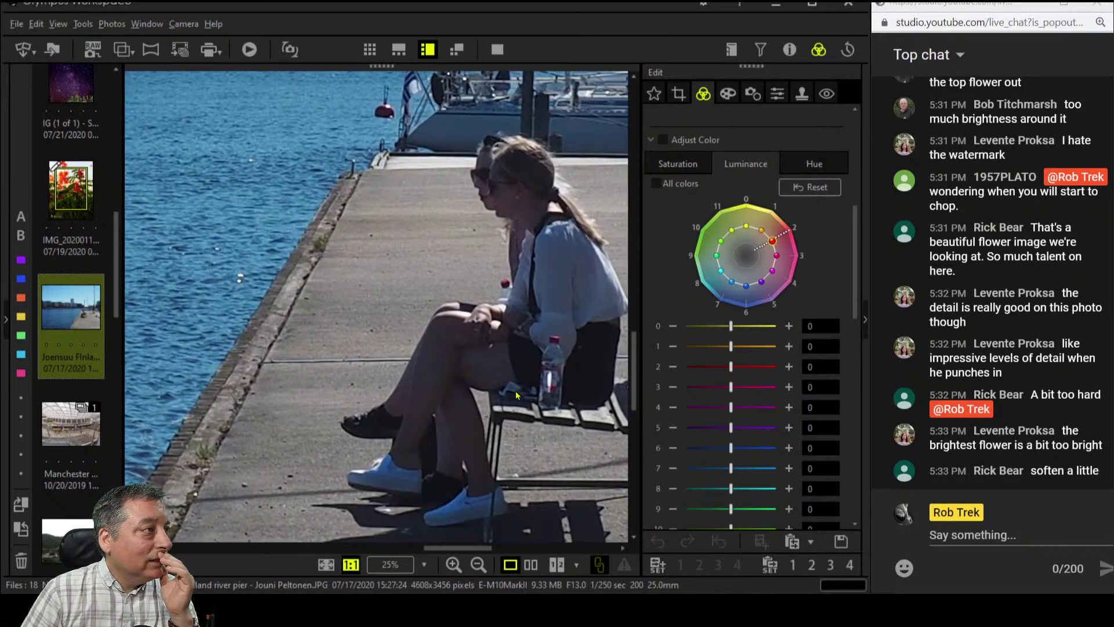
click(450, 272)
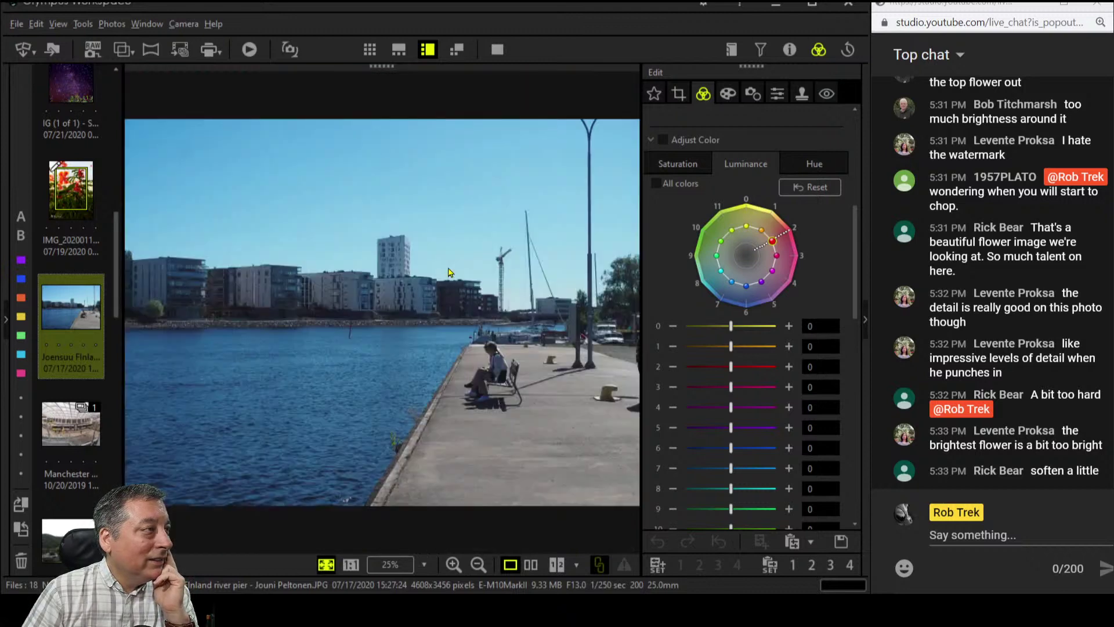
click(314, 282)
scroll(313, 283, down, 3)
drag(404, 388, 509, 325)
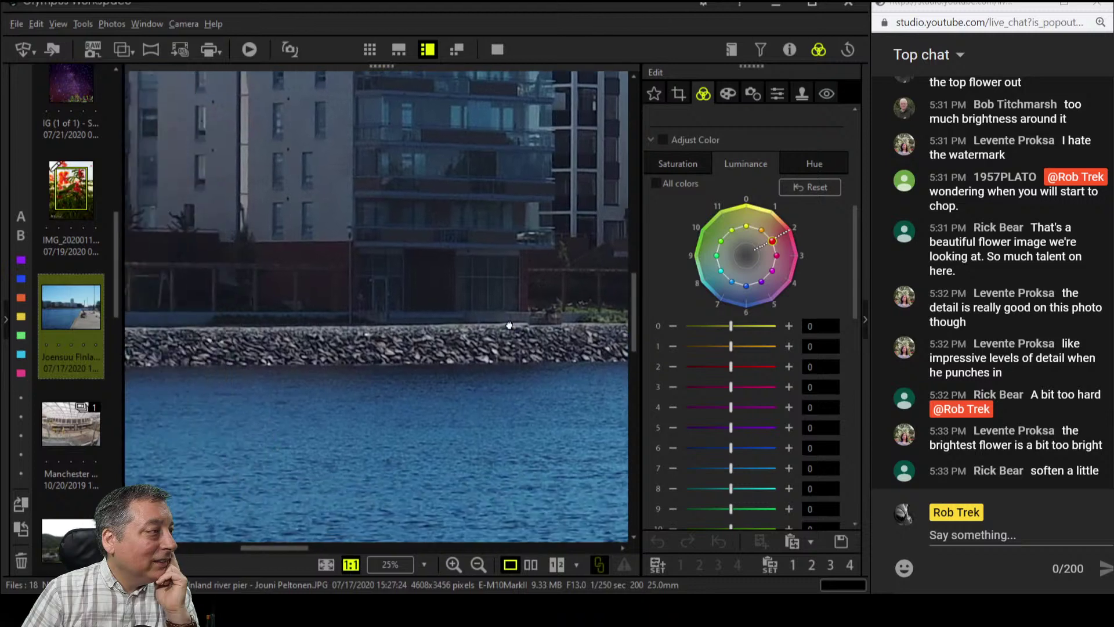
click(481, 215)
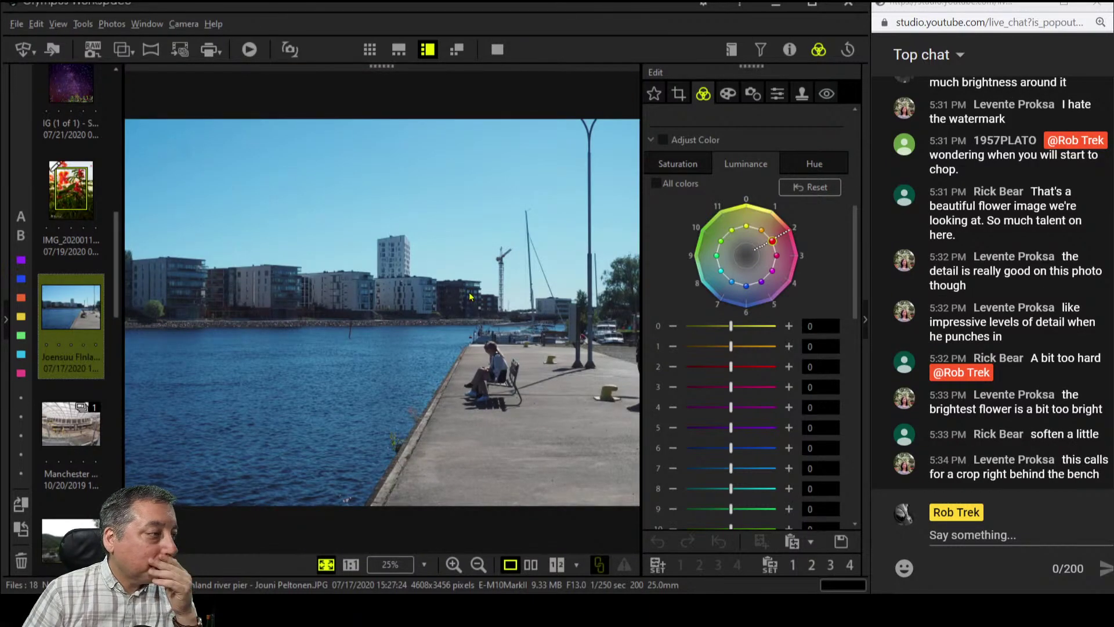
click(497, 360)
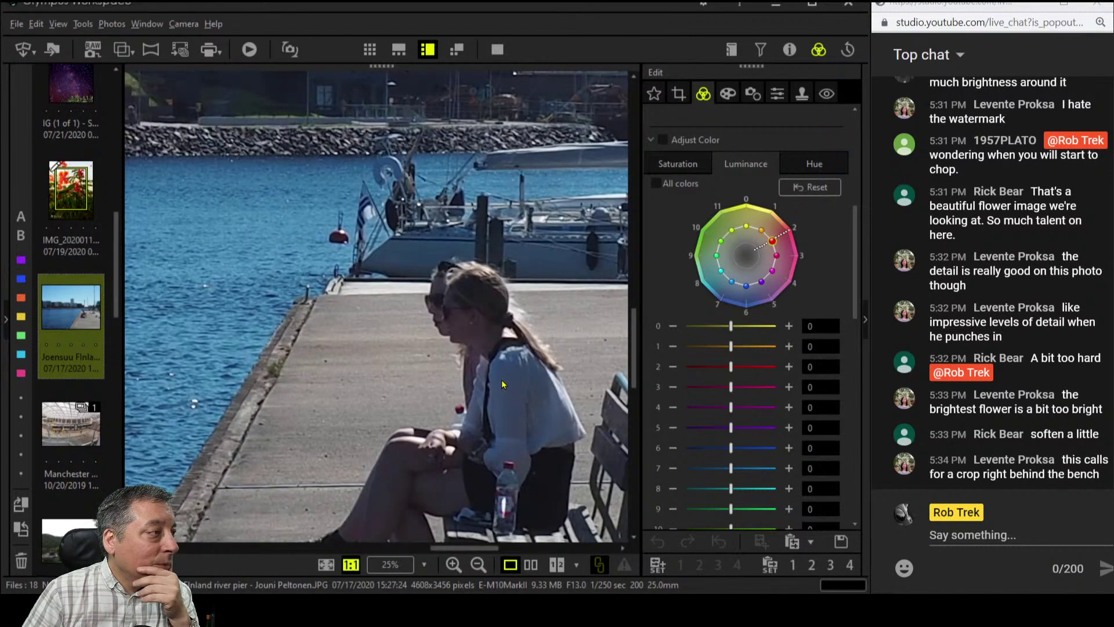
drag(501, 379, 510, 291)
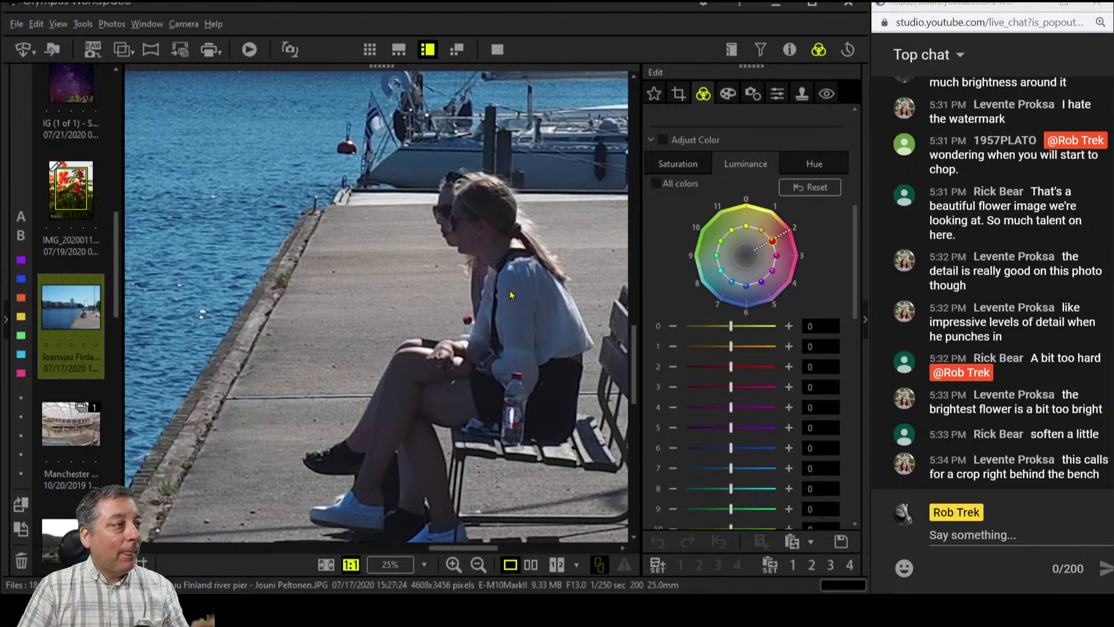
click(510, 290)
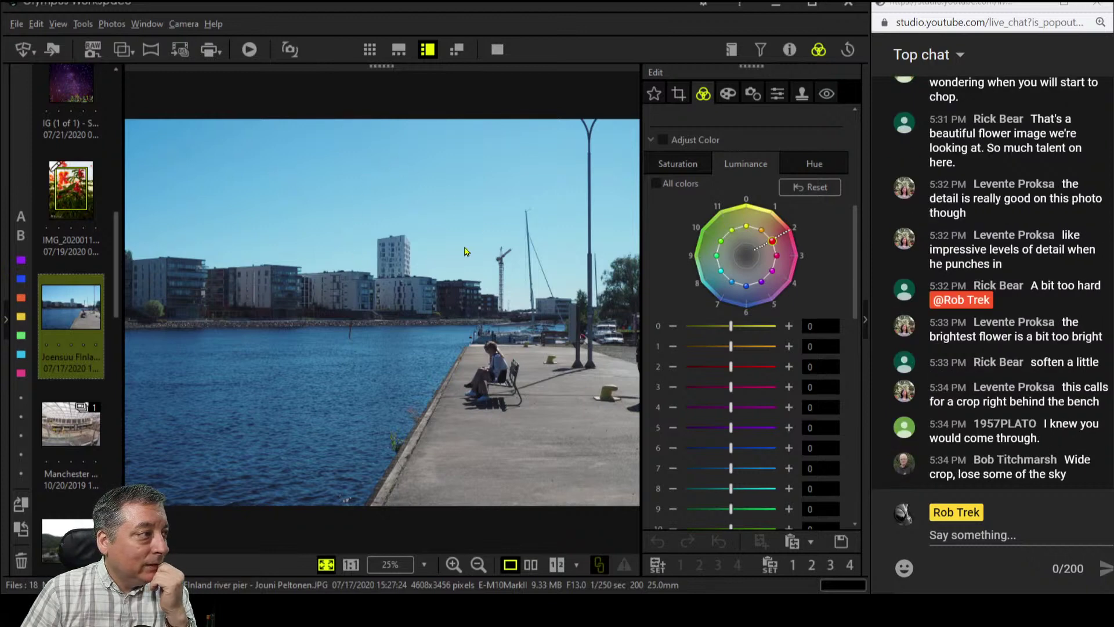
Crop the pier photo at the custom 16:7 ratio to 3735 x 1634 pixels, ending the frame just behind the bench
click(679, 94)
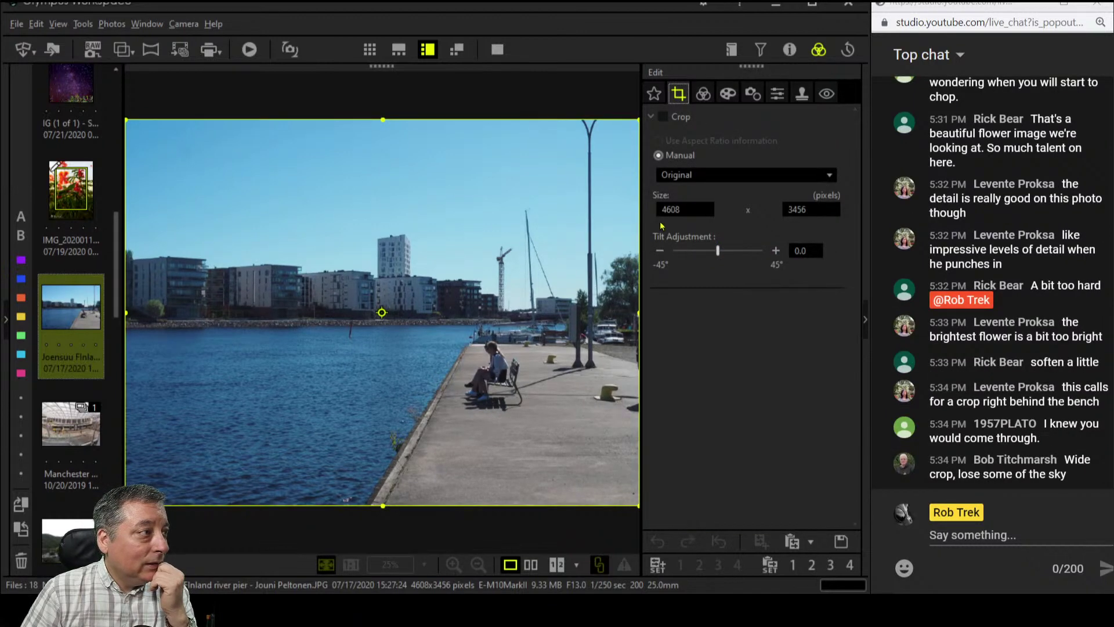
click(714, 174)
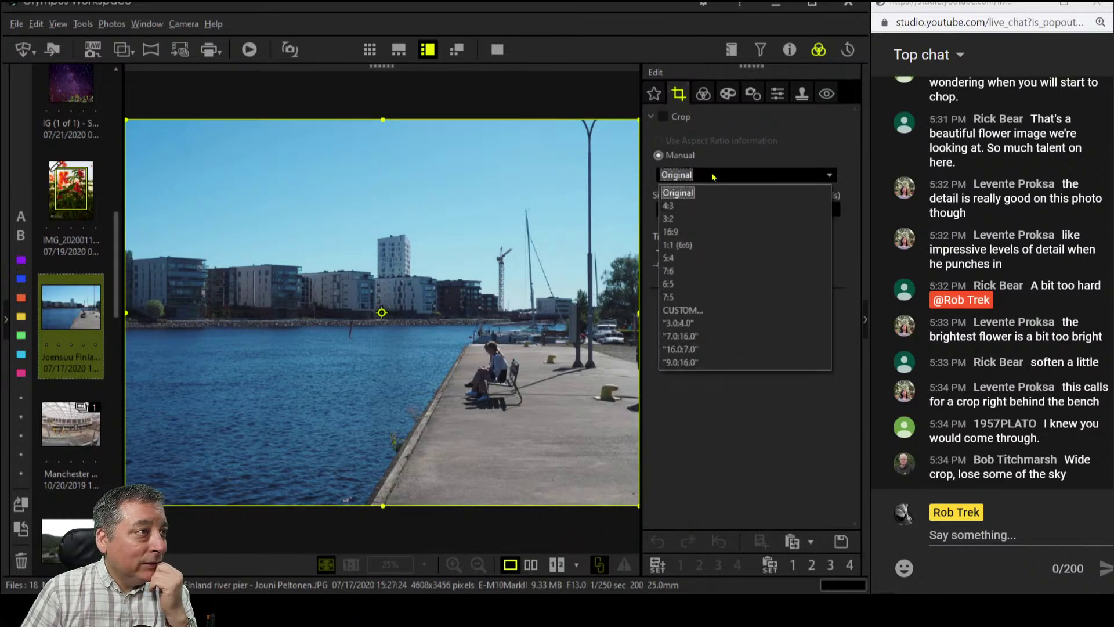
click(680, 349)
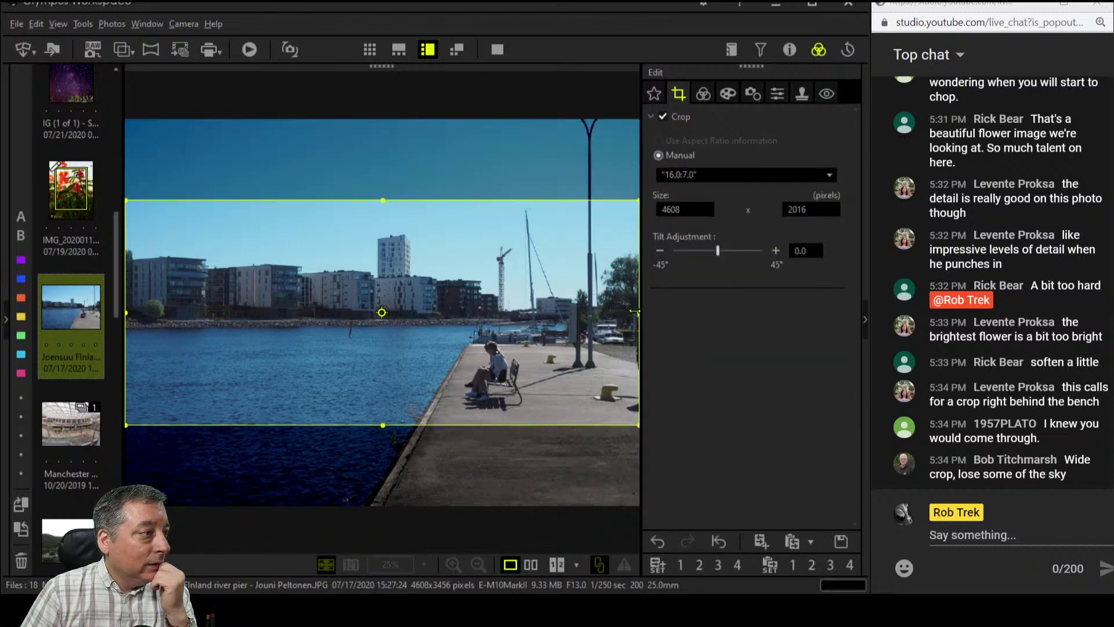
drag(635, 309, 506, 334)
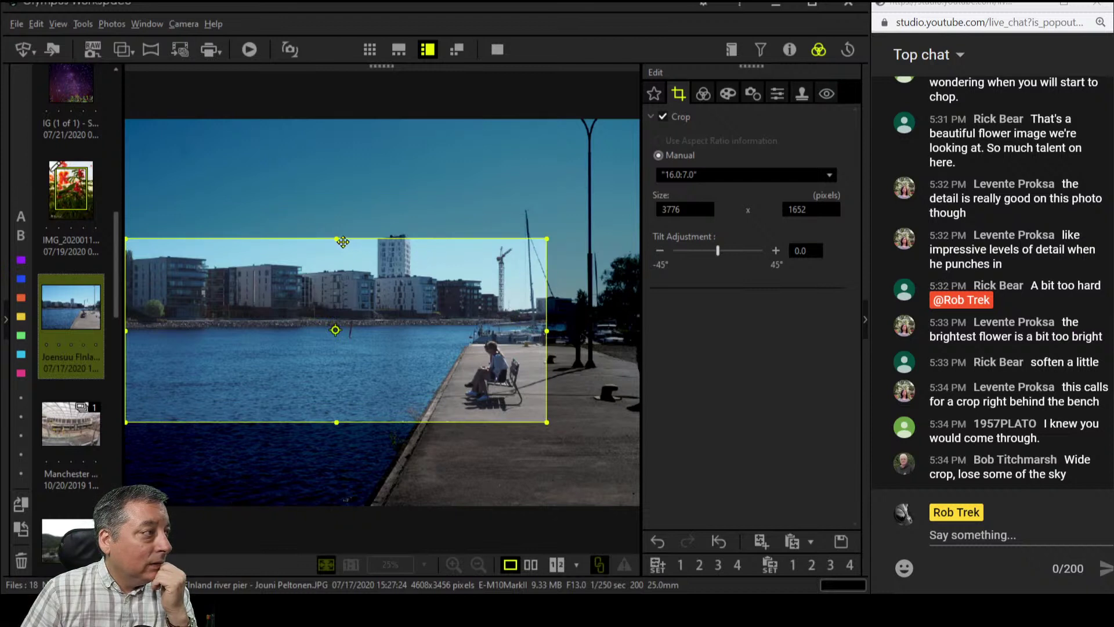
drag(349, 287, 348, 277)
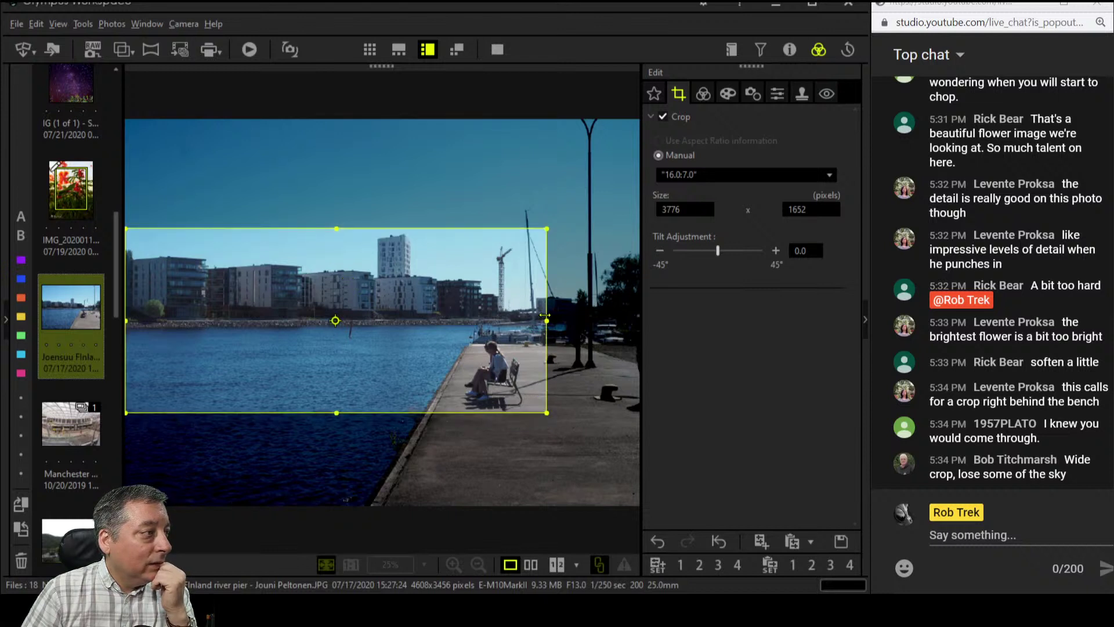
drag(545, 315, 539, 314)
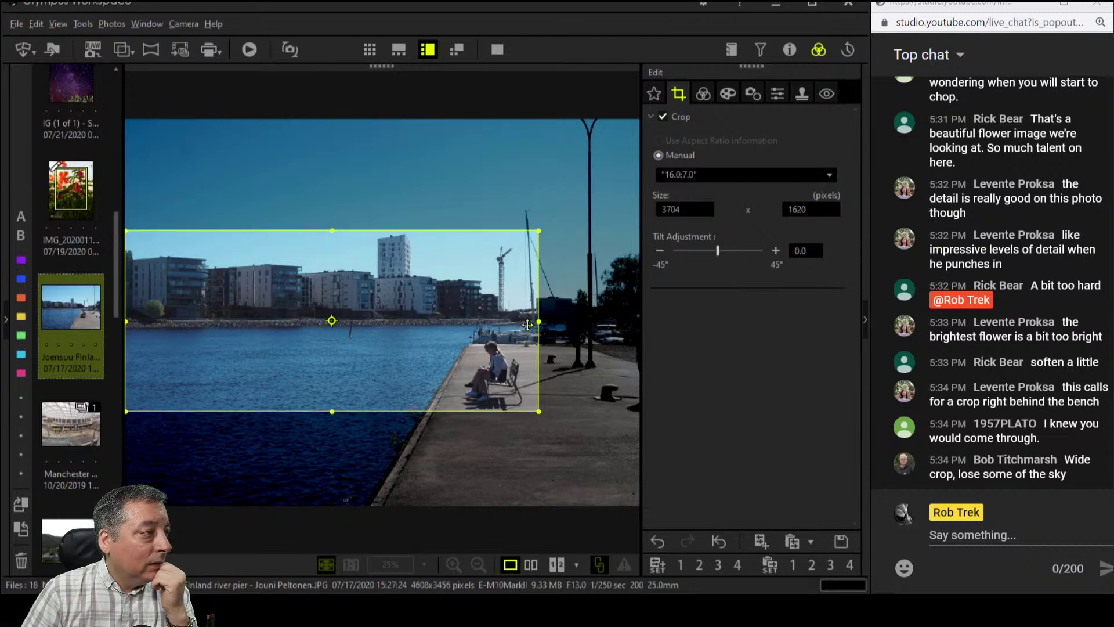
drag(535, 323, 543, 322)
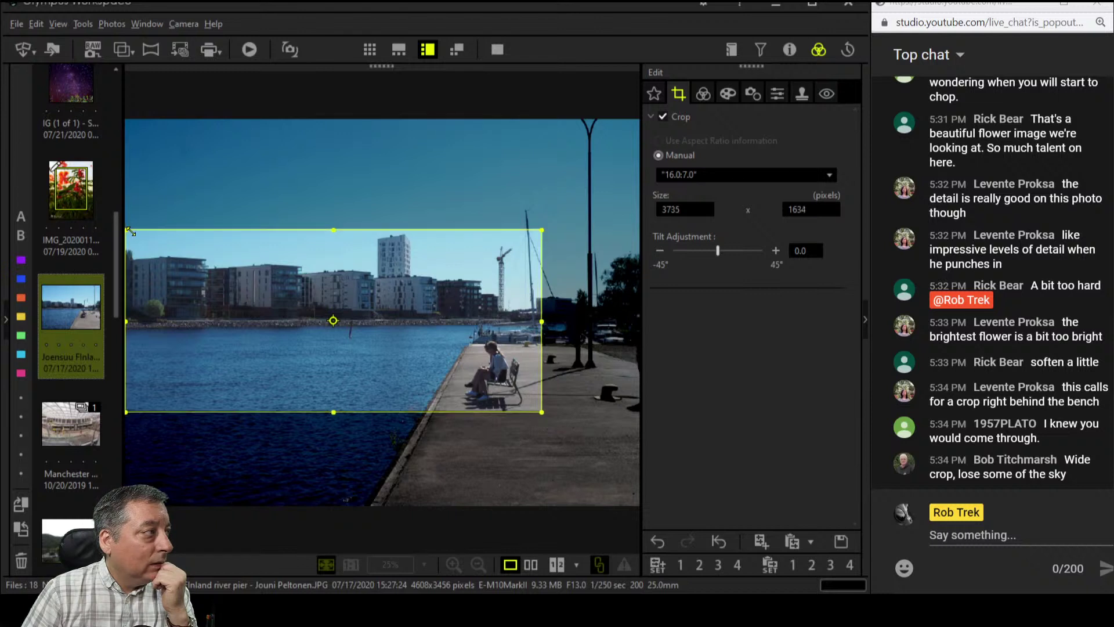
Tighten the 16:7 crop to 2799 x 1224 pixels, shift it slightly downward around the bench, and preview the cropped photo
drag(130, 231, 215, 274)
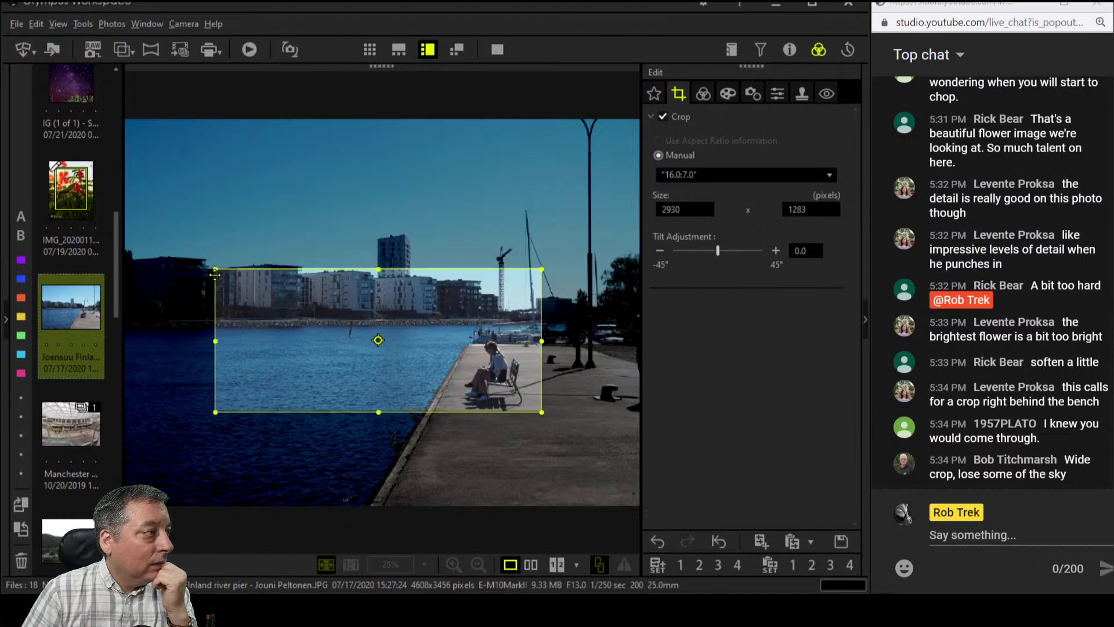
drag(277, 315, 275, 322)
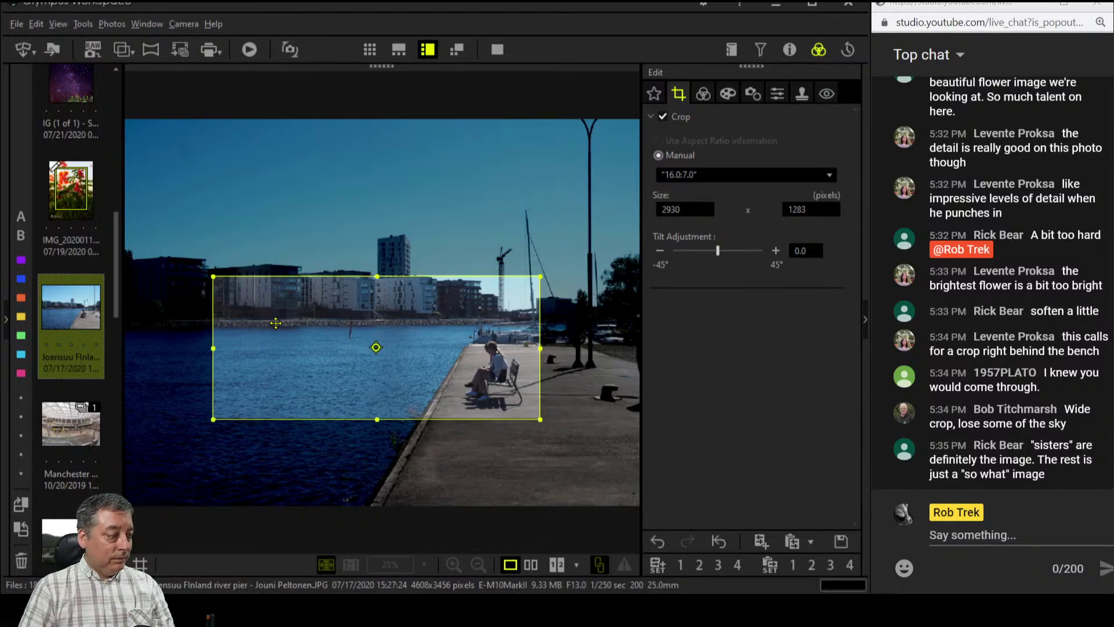
drag(276, 322, 281, 326)
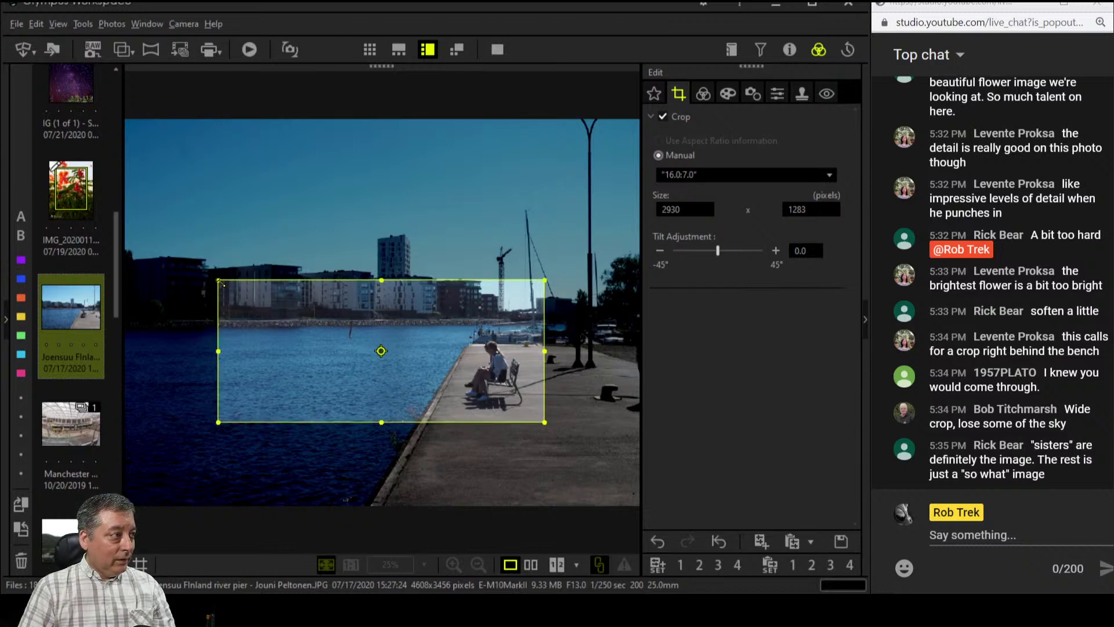
drag(221, 283, 234, 295)
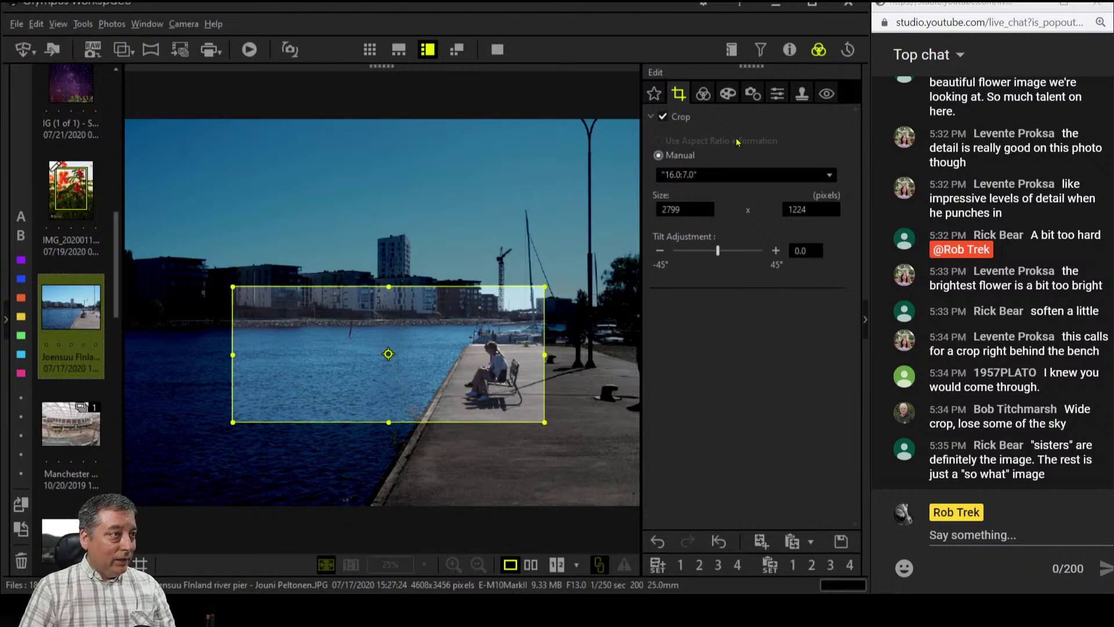
click(703, 95)
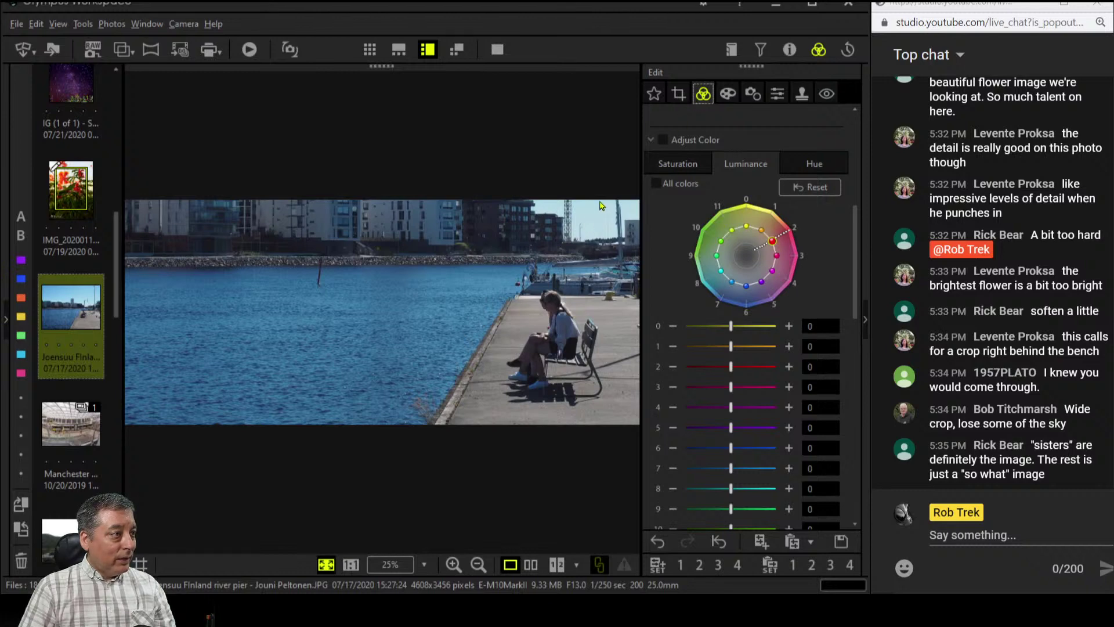
Tighten the 16:7 crop further to 2313 x 1013 pixels, cutting out the sky and most of the buildings, and preview it
click(676, 100)
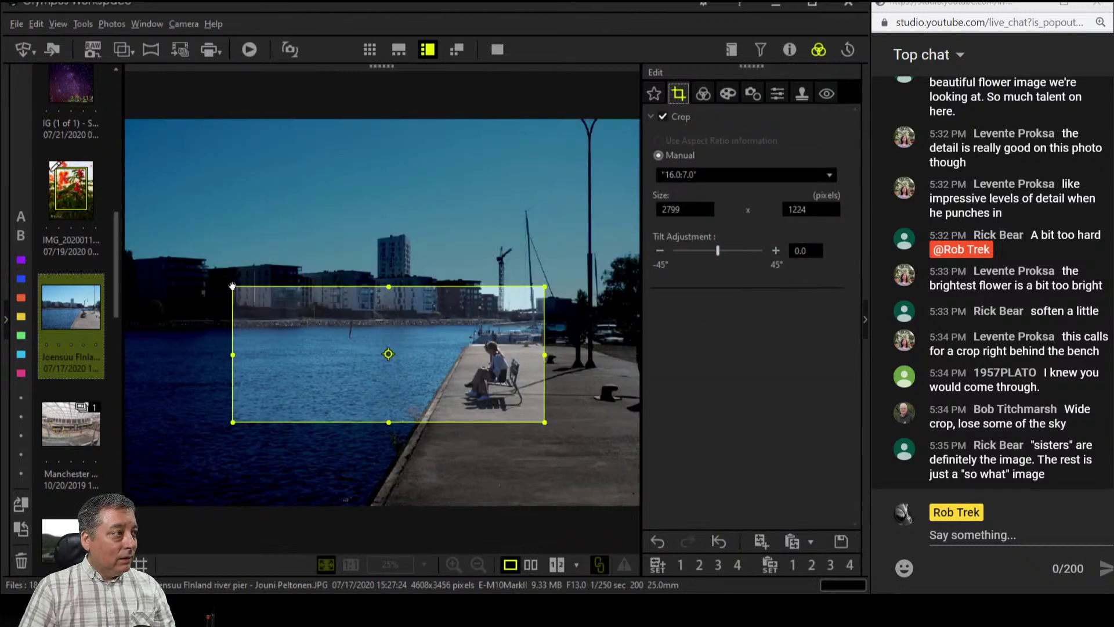
drag(234, 285, 288, 360)
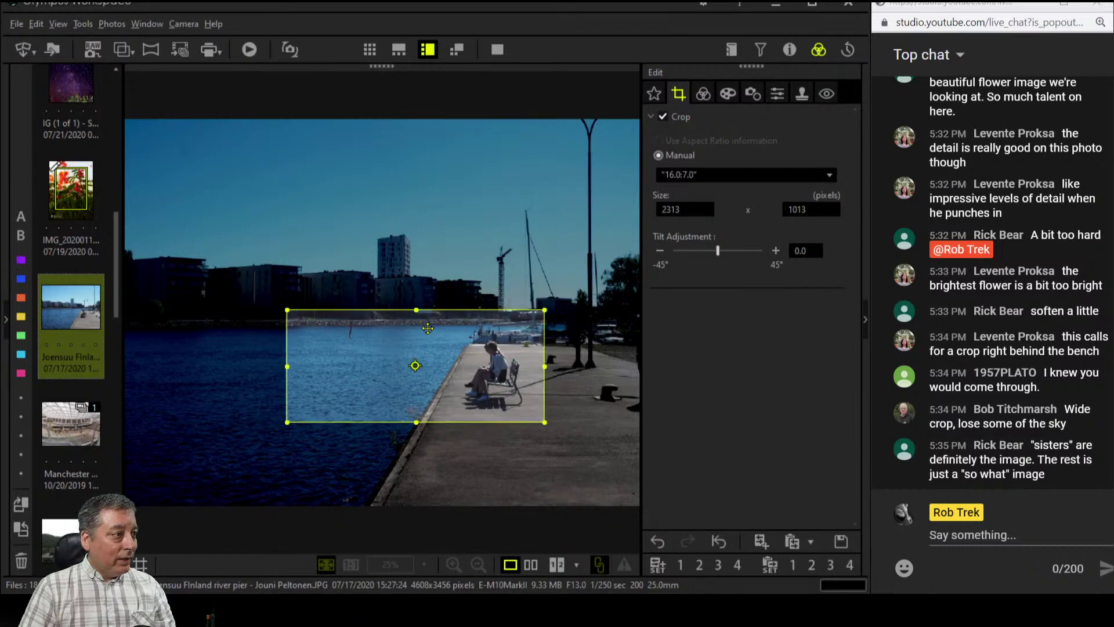
click(703, 93)
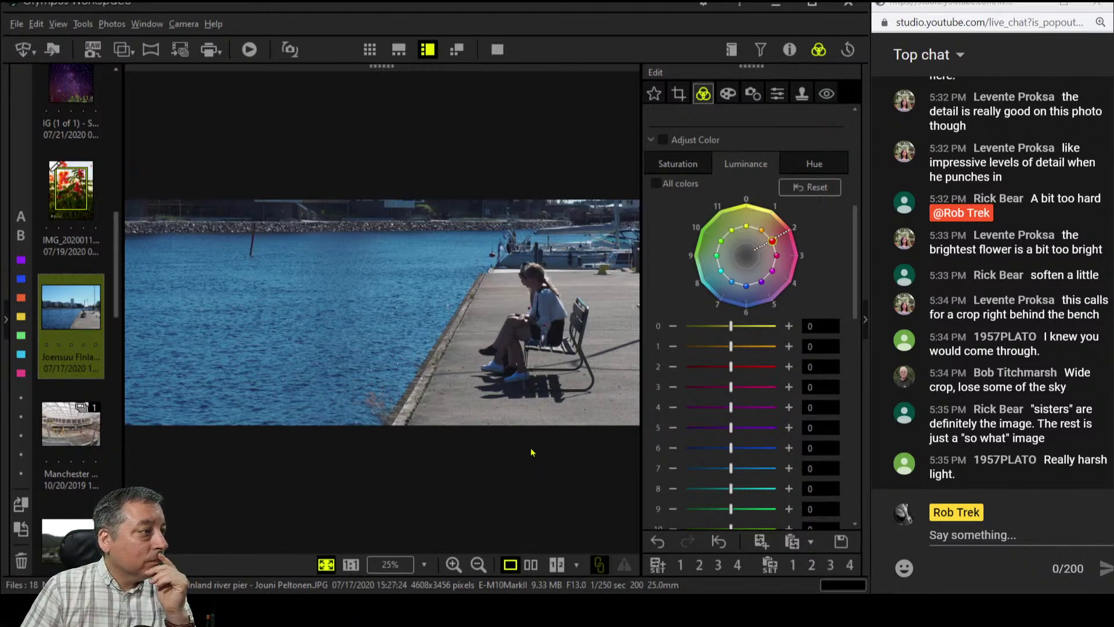
Convert the cropped pier photo to black and white with the Monochrome picture mode
scroll(704, 224, up, 5)
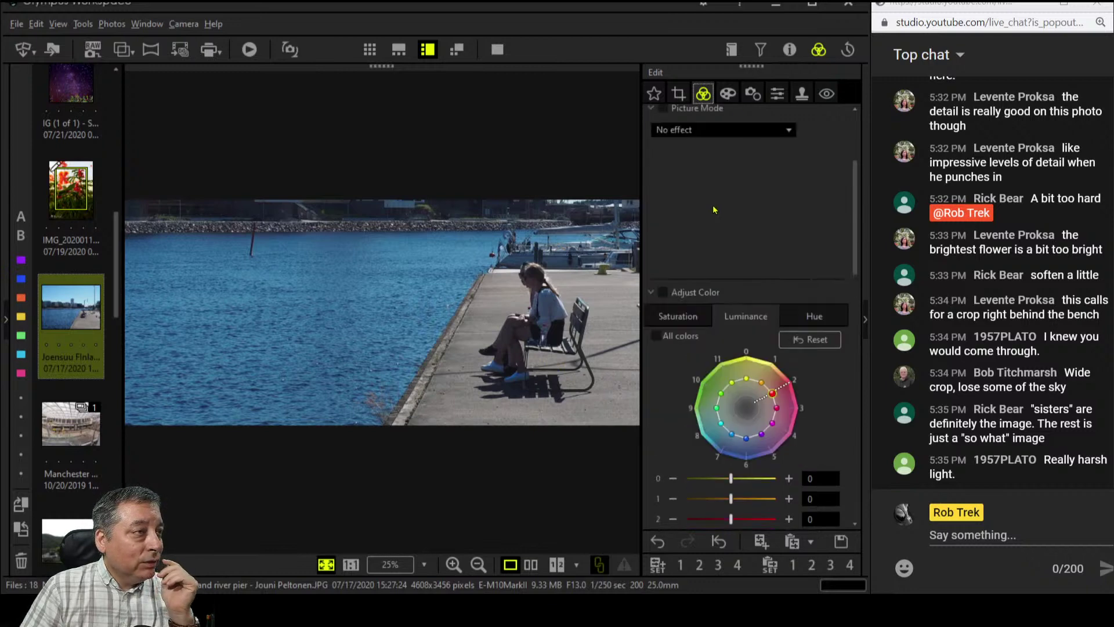
click(722, 283)
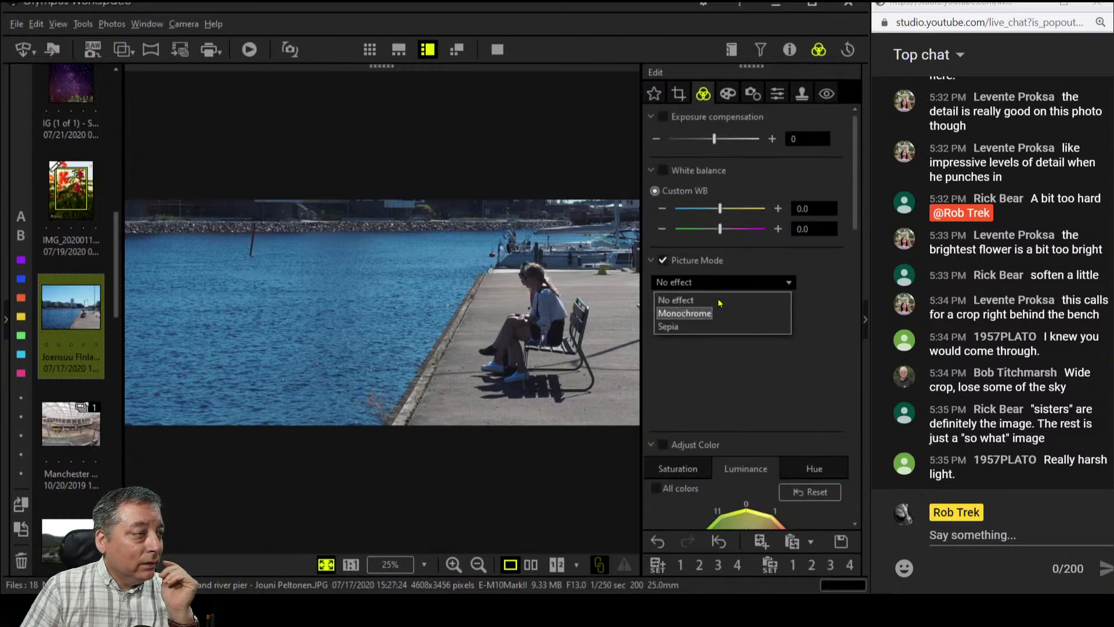
click(721, 306)
scroll(760, 228, down, 9)
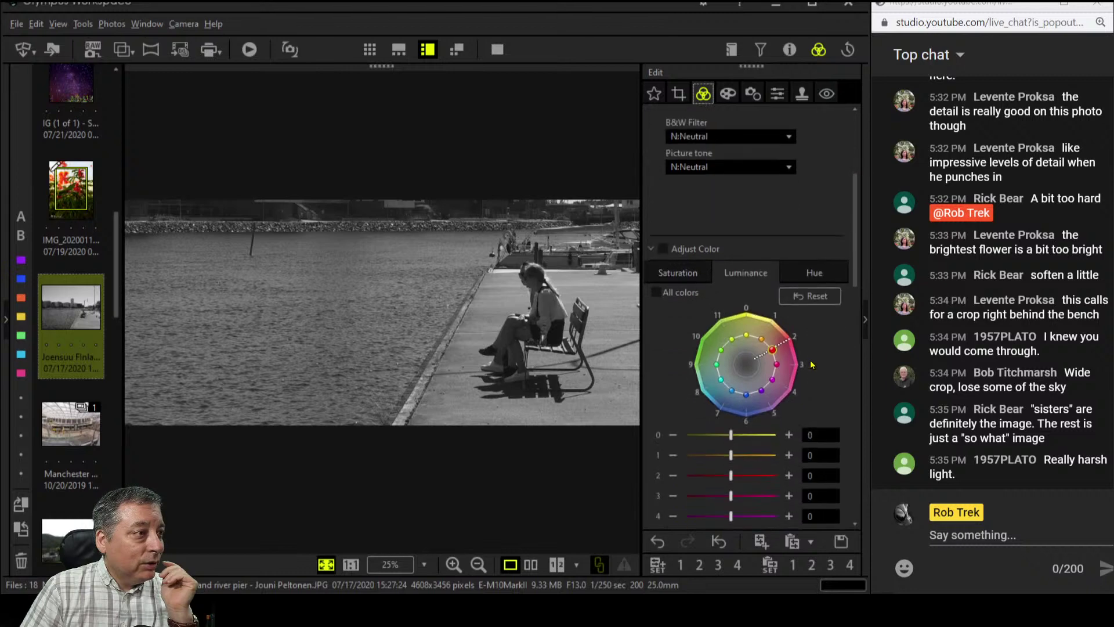
scroll(811, 363, down, 4)
scroll(806, 359, up, 6)
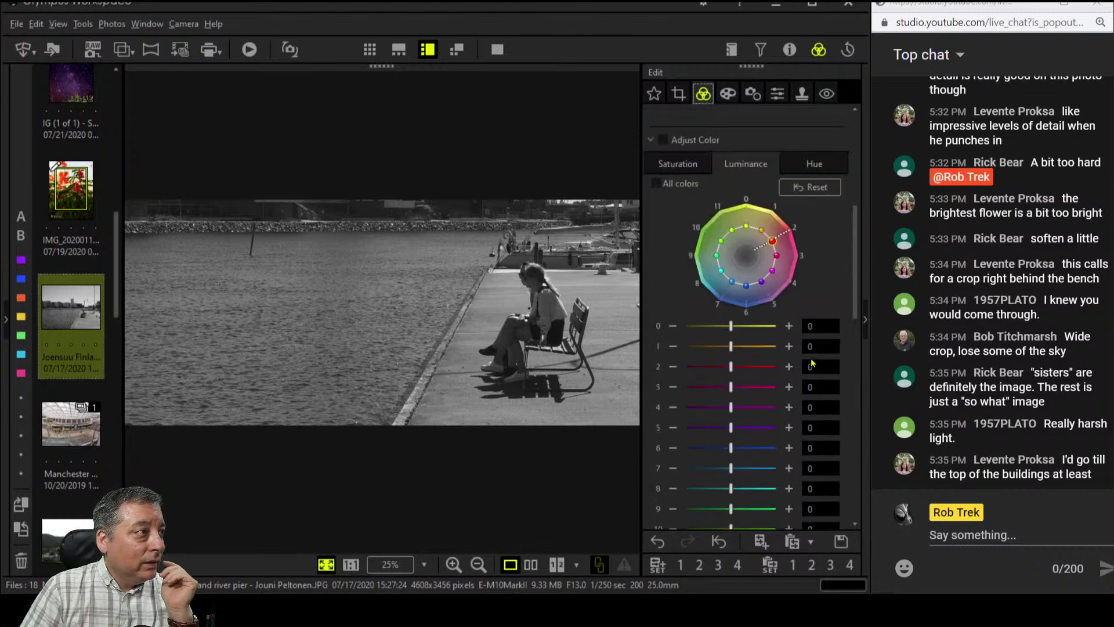
Set the monochrome B&W Filter to Red and check the people on the bench at 1:1 magnification
click(735, 228)
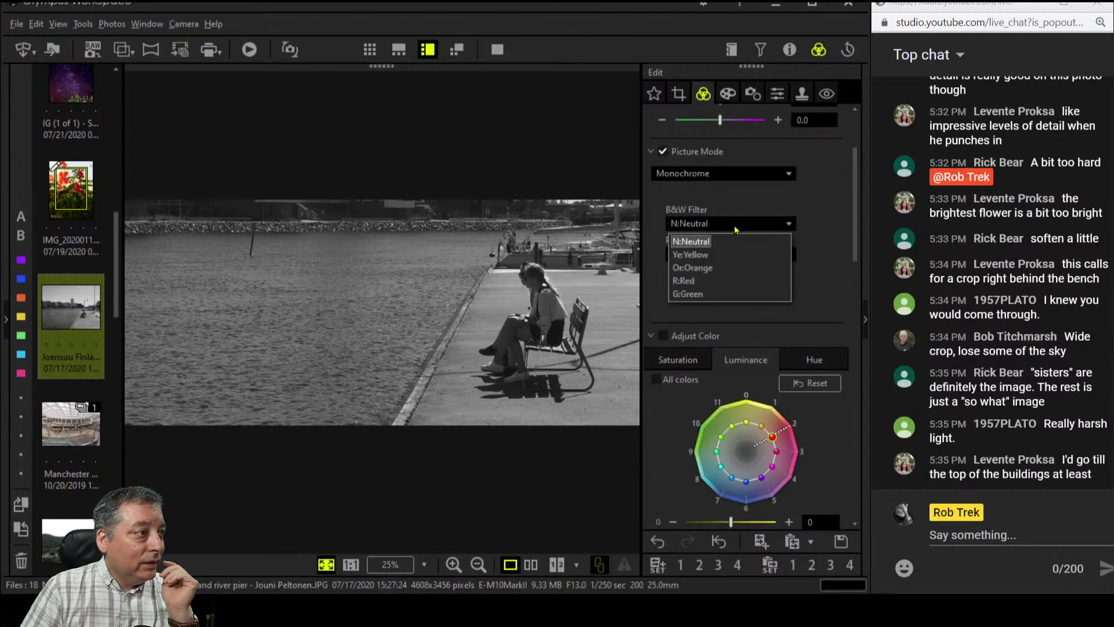
click(691, 281)
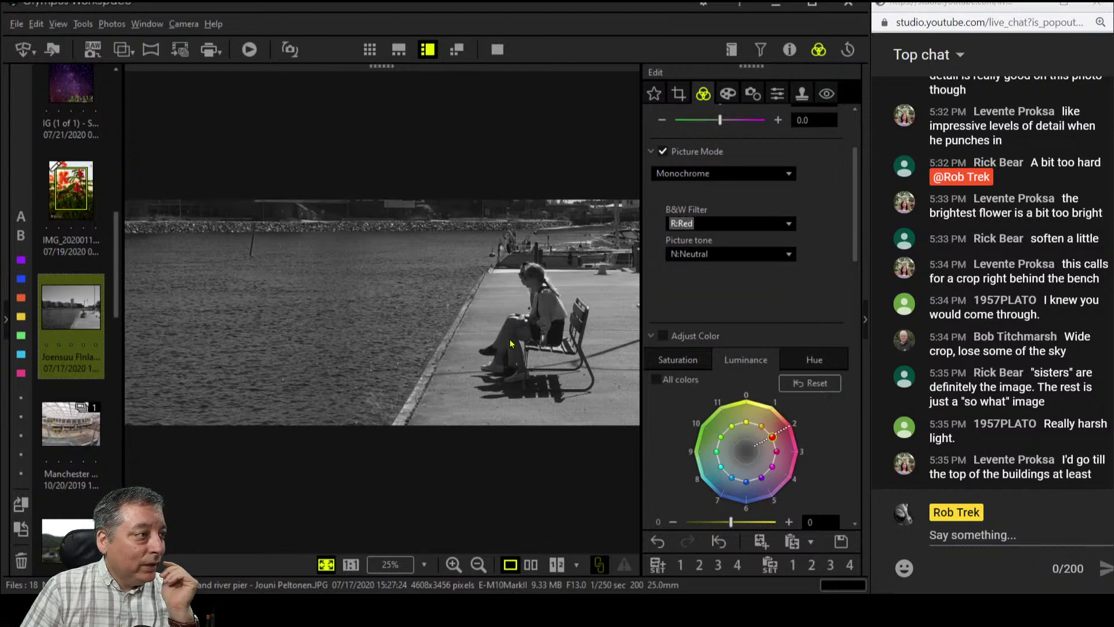
click(515, 339)
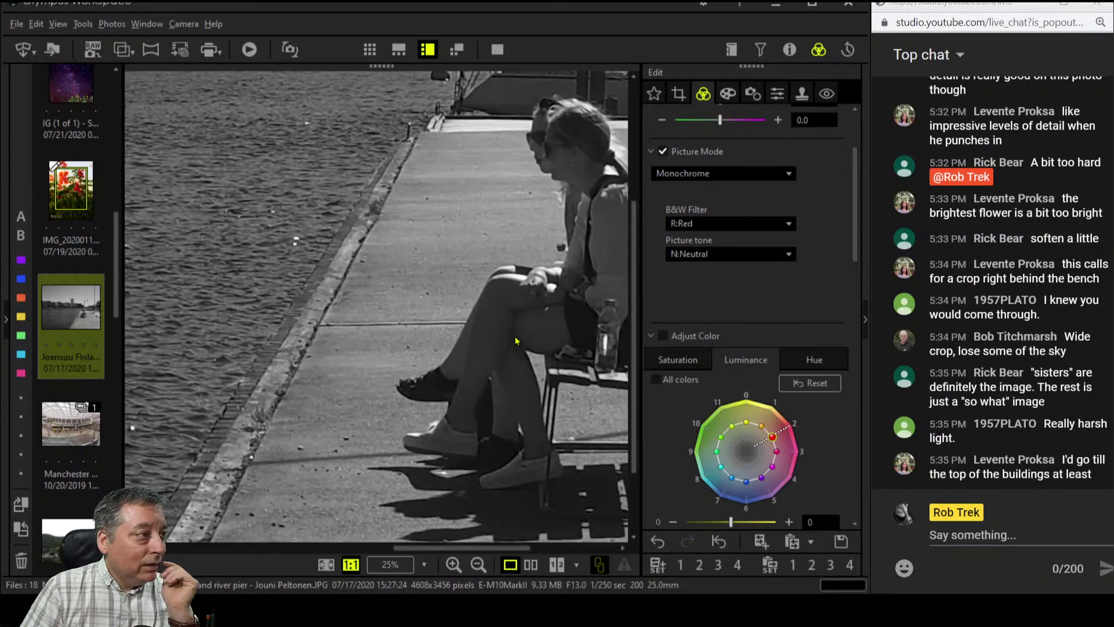
Compare the Orange and Neutral B&W filters on the bench close-up, restore Red, and return to the full cropped photo
click(756, 226)
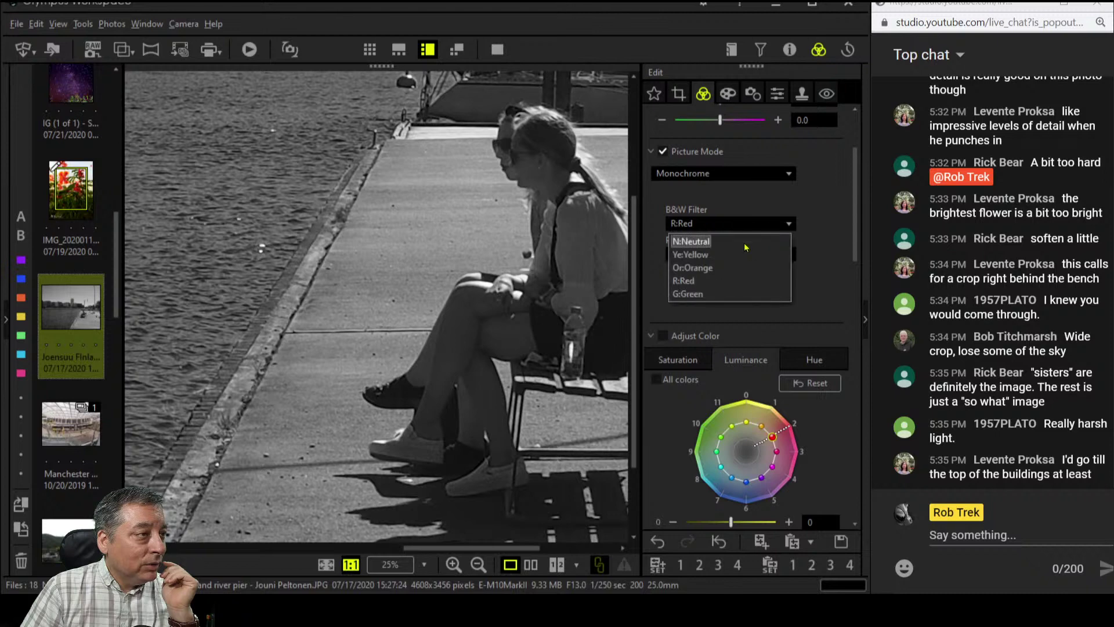
click(745, 265)
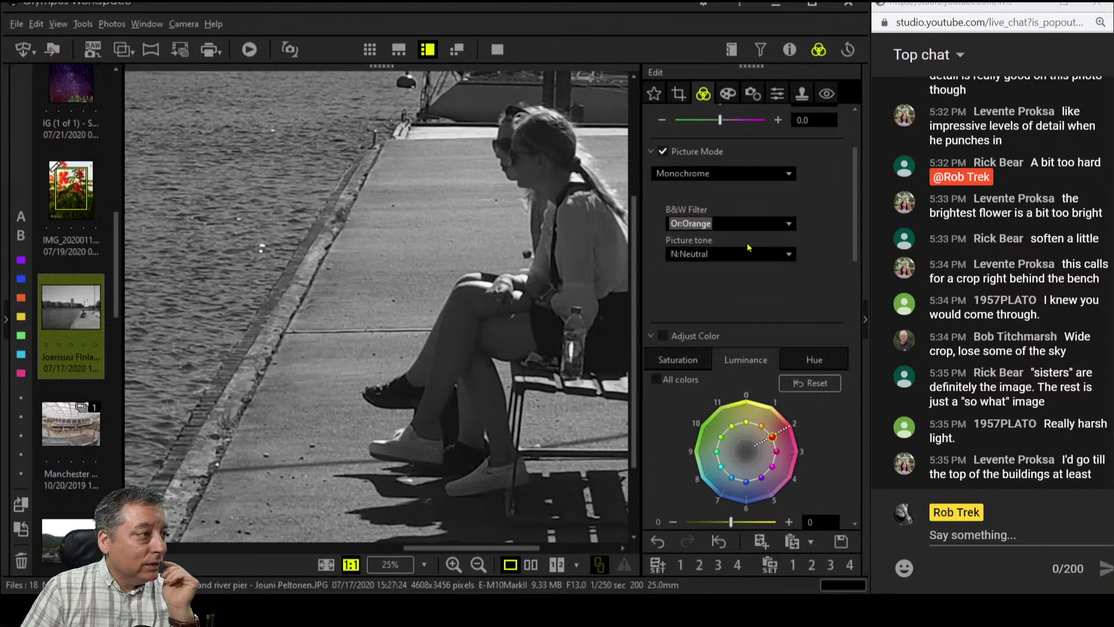
click(749, 224)
click(745, 240)
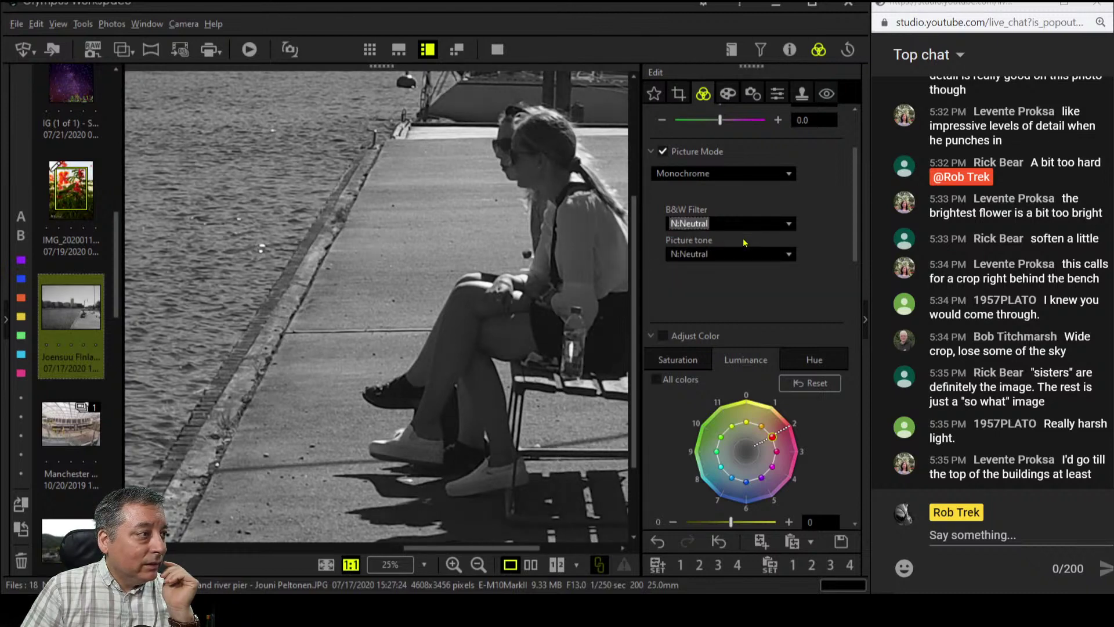
click(746, 225)
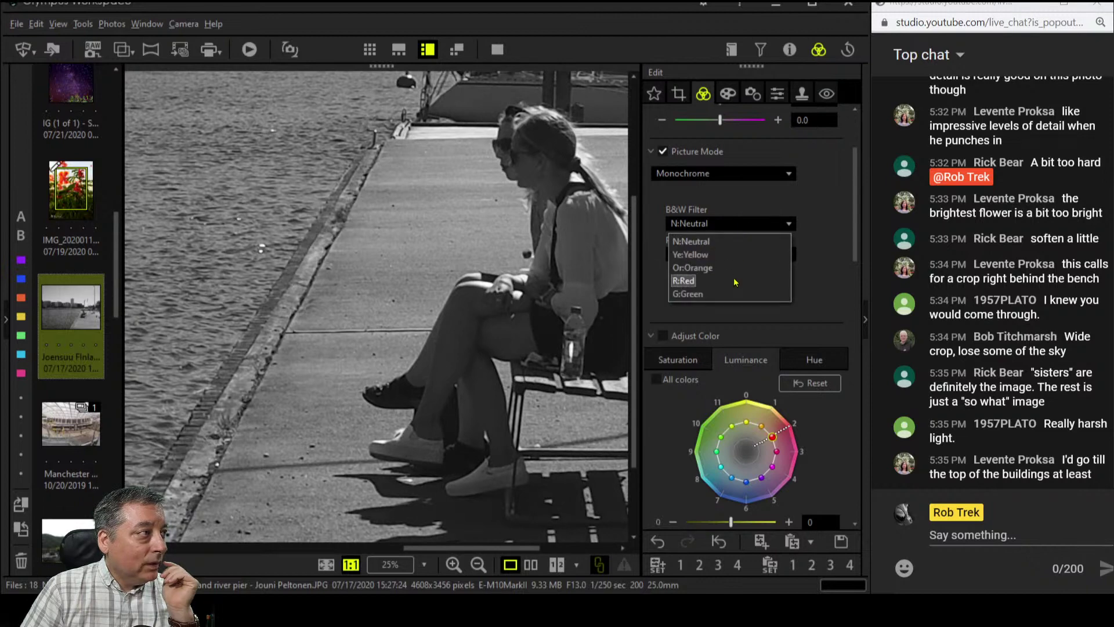
click(736, 278)
click(456, 308)
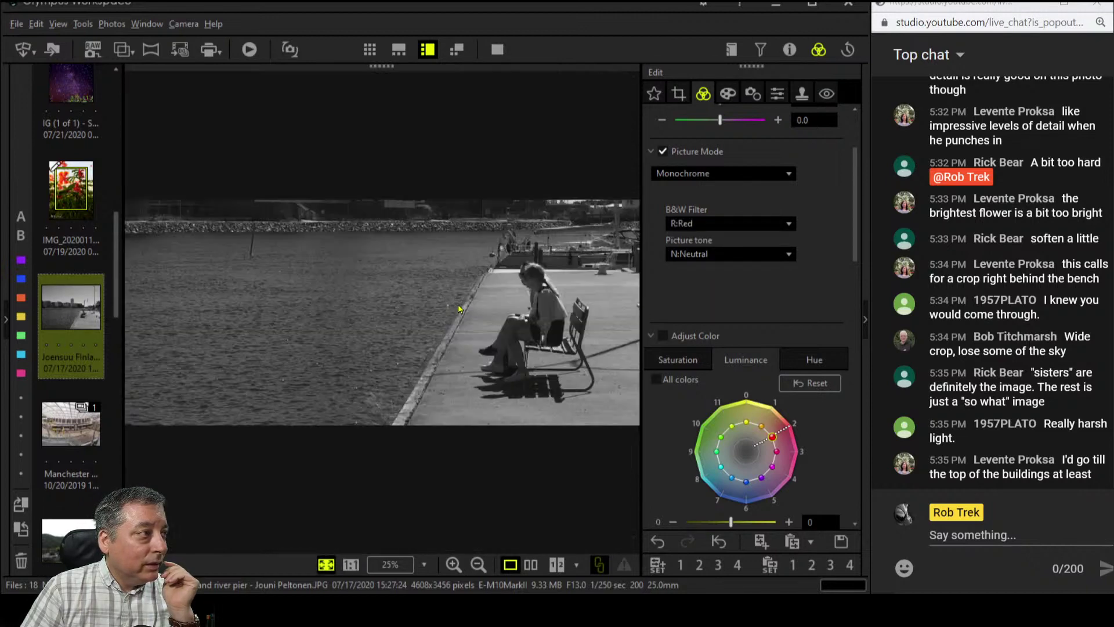
Apply Dehaze to the monochrome pier photo with a value of 72
scroll(707, 344, down, 5)
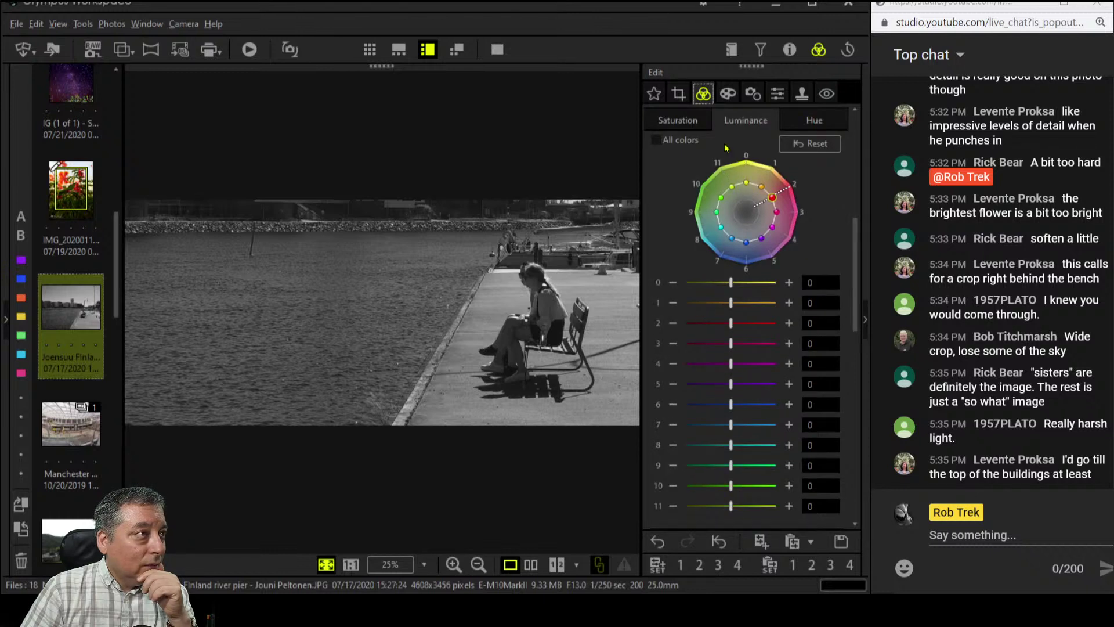
scroll(695, 369, down, 4)
scroll(696, 372, down, 8)
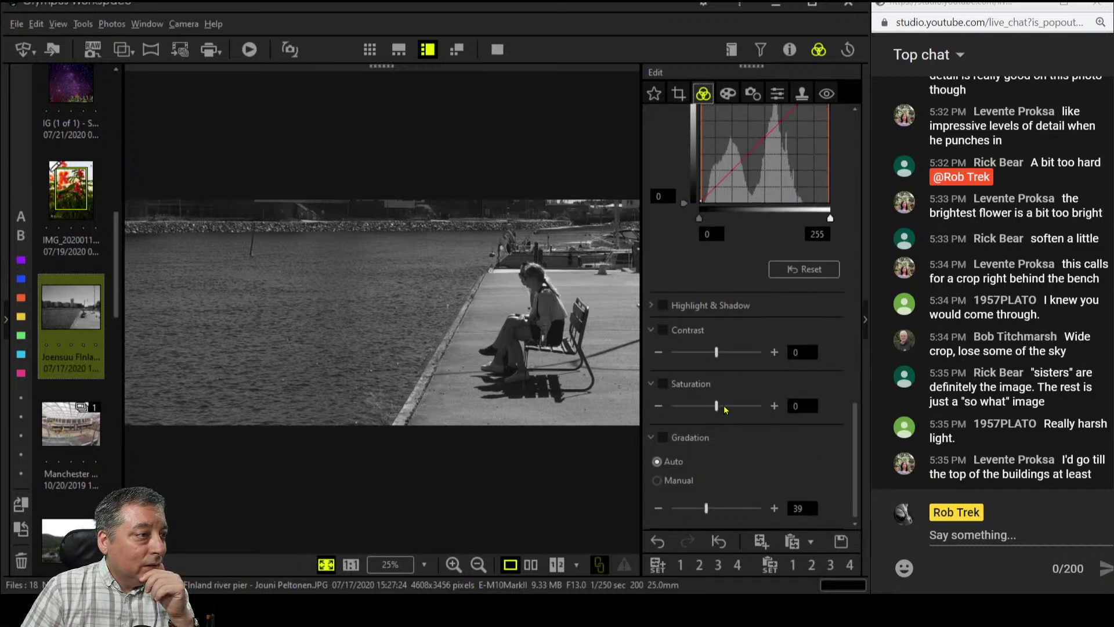
scroll(727, 408, up, 3)
scroll(727, 409, down, 3)
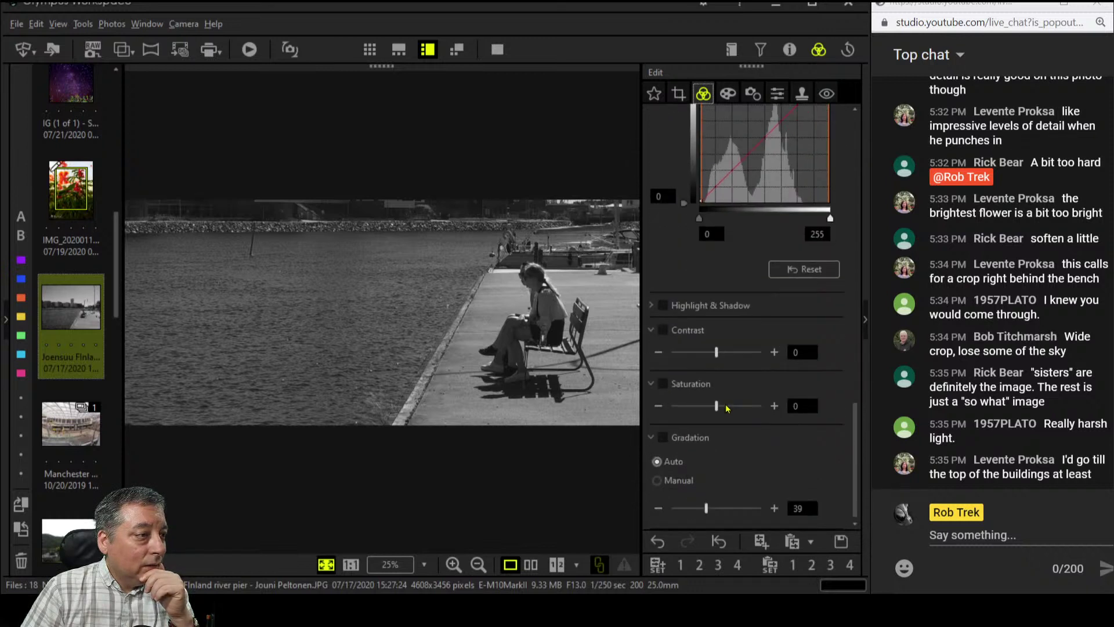
click(652, 385)
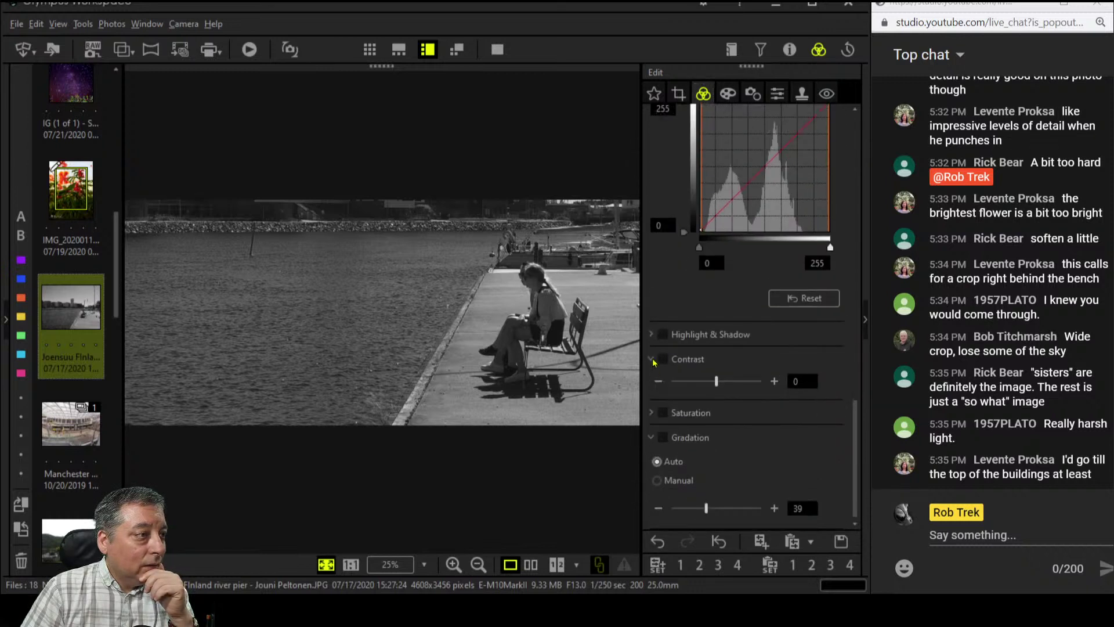
click(652, 413)
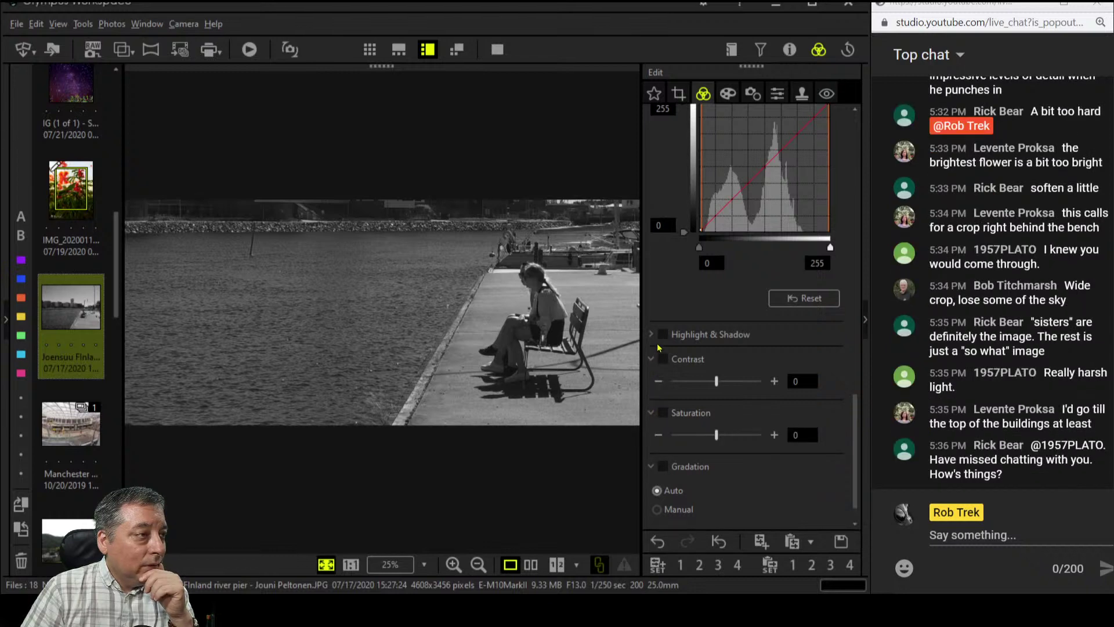
scroll(661, 386, up, 5)
scroll(671, 389, up, 1)
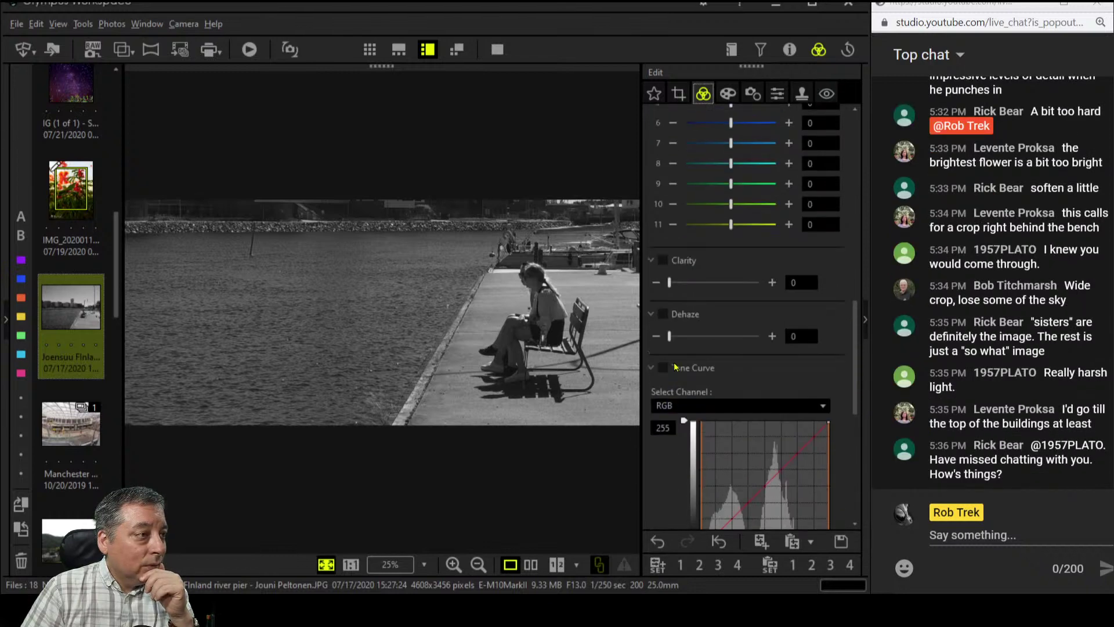
drag(672, 339, 727, 339)
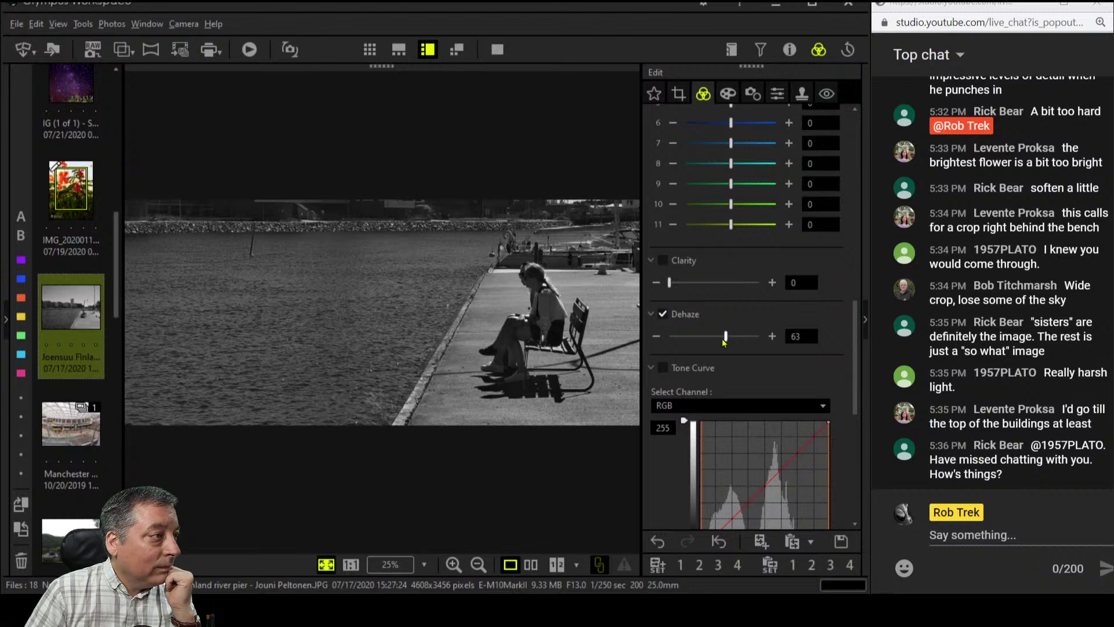
drag(726, 339, 735, 339)
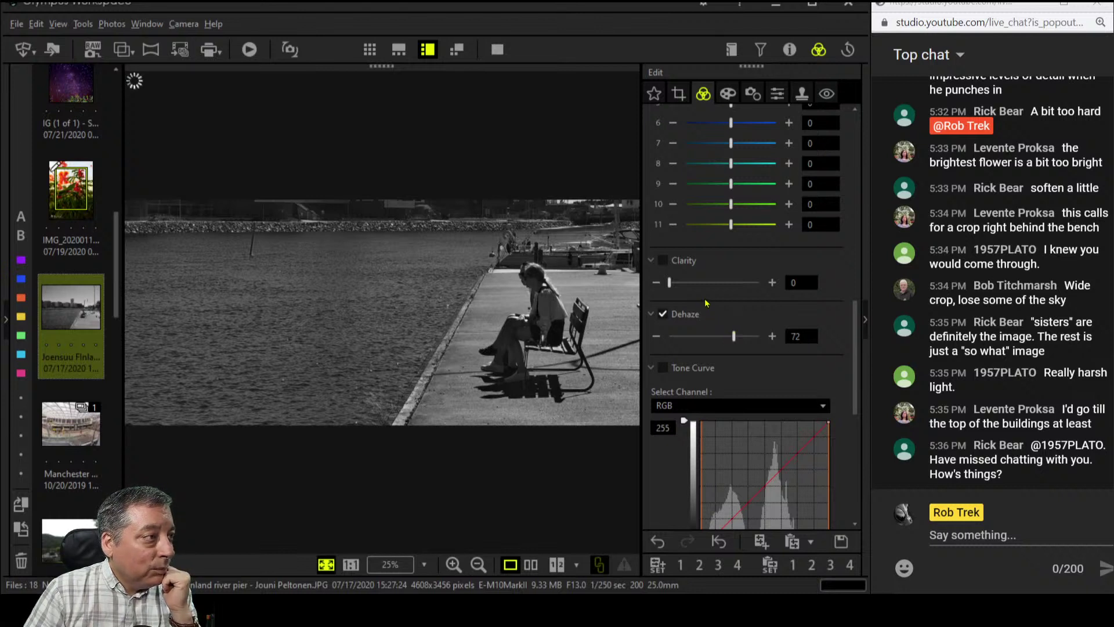
Raise the Clarity of the pier photo to 42
drag(680, 287, 692, 288)
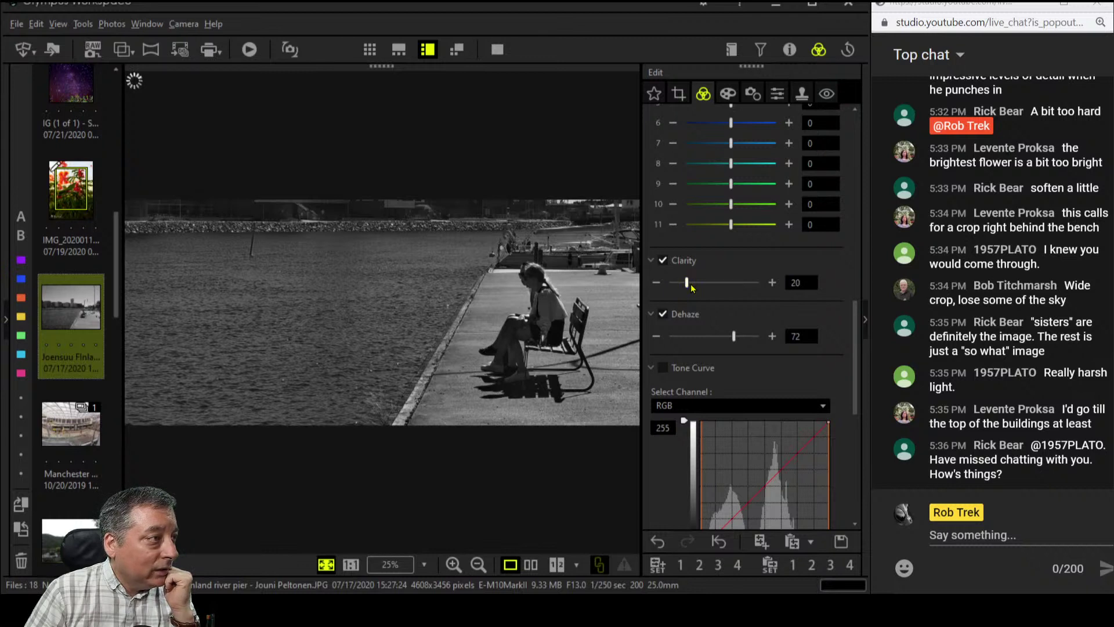
drag(692, 289, 713, 289)
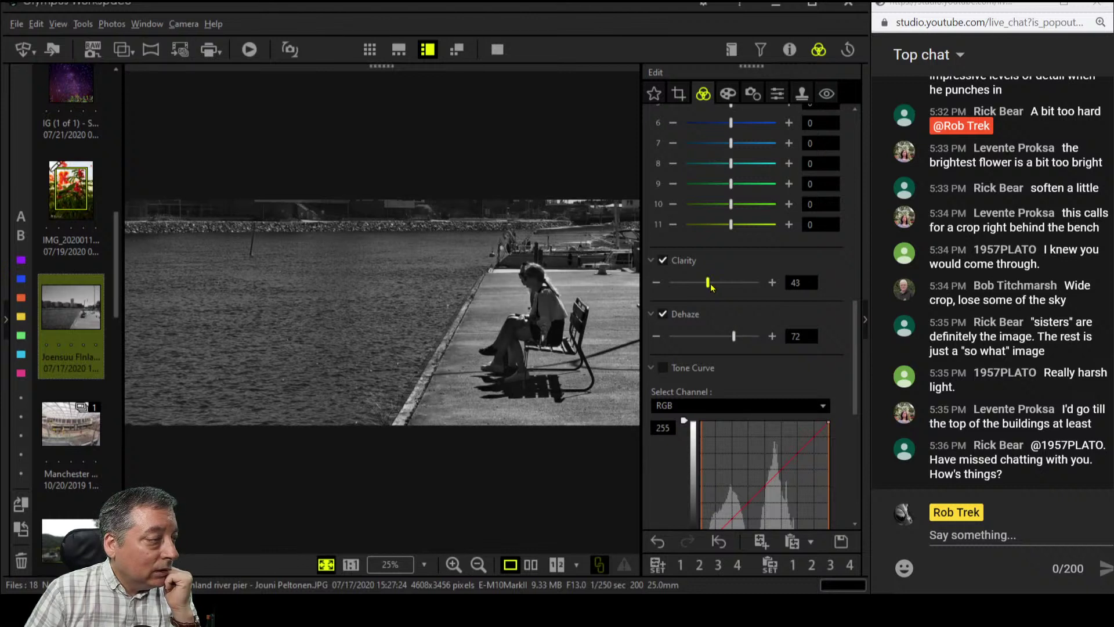
drag(711, 287, 710, 287)
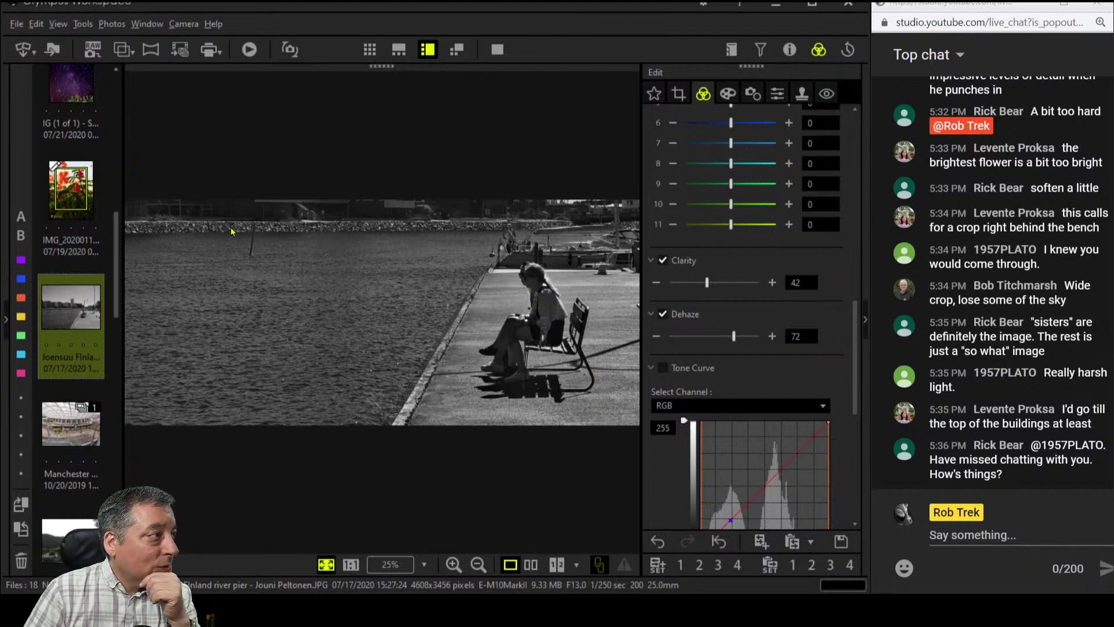
Tighten the 16:7 crop to 1953 x 855 pixels, cutting out the far shoreline, and preview the cropped photo
click(674, 96)
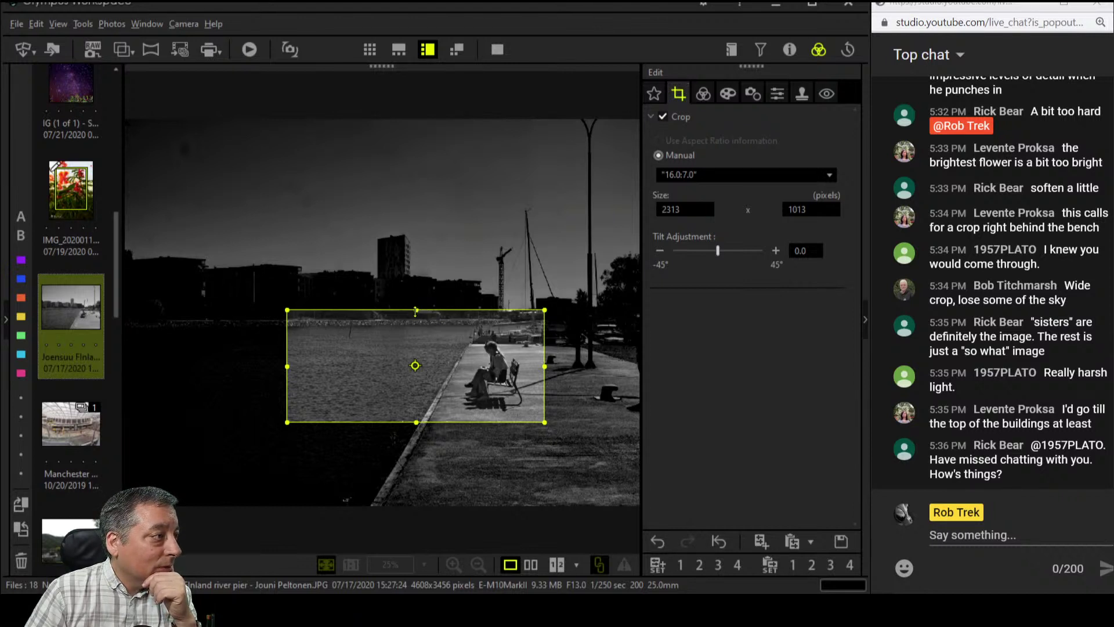
drag(415, 307, 442, 353)
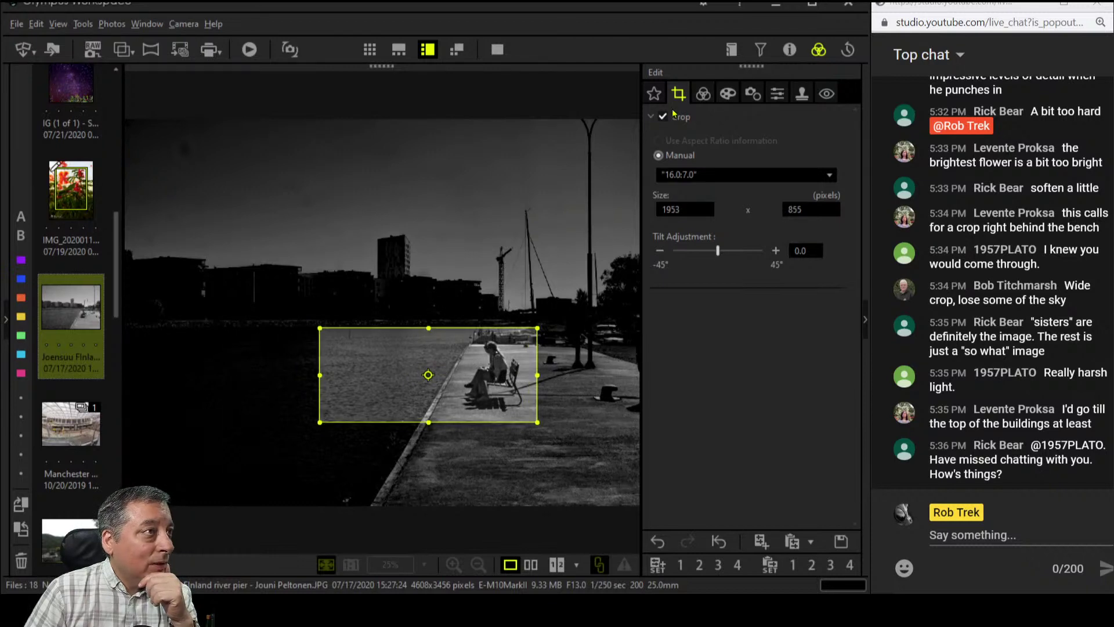
click(703, 93)
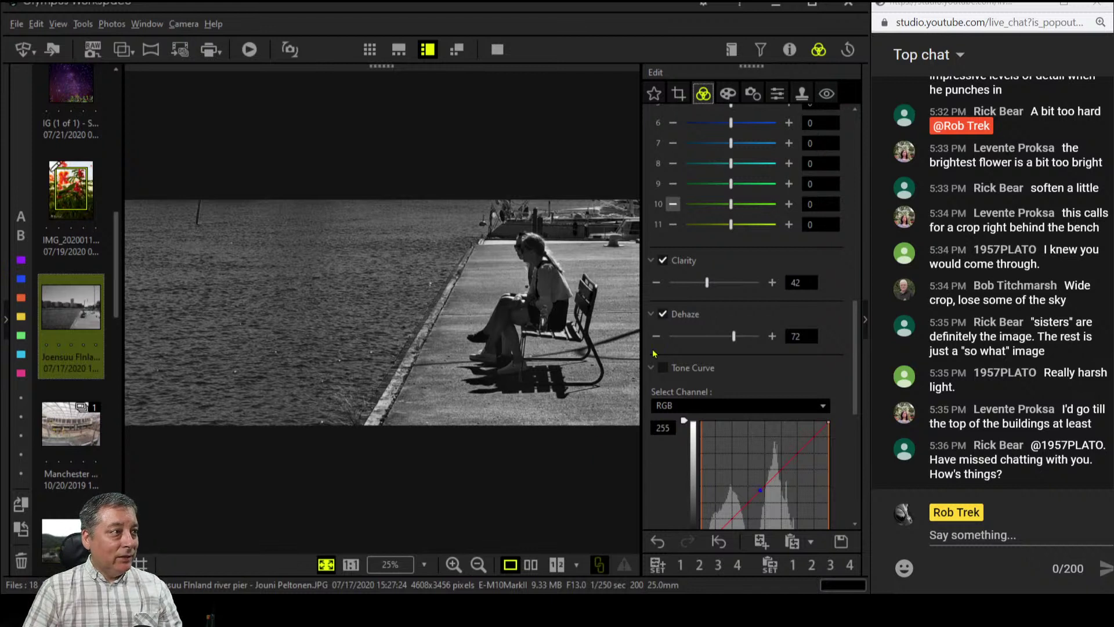
Lift the shadows on the RGB tone curve, hold the highlights near the diagonal, and set Contrast to 33
scroll(797, 400, down, 4)
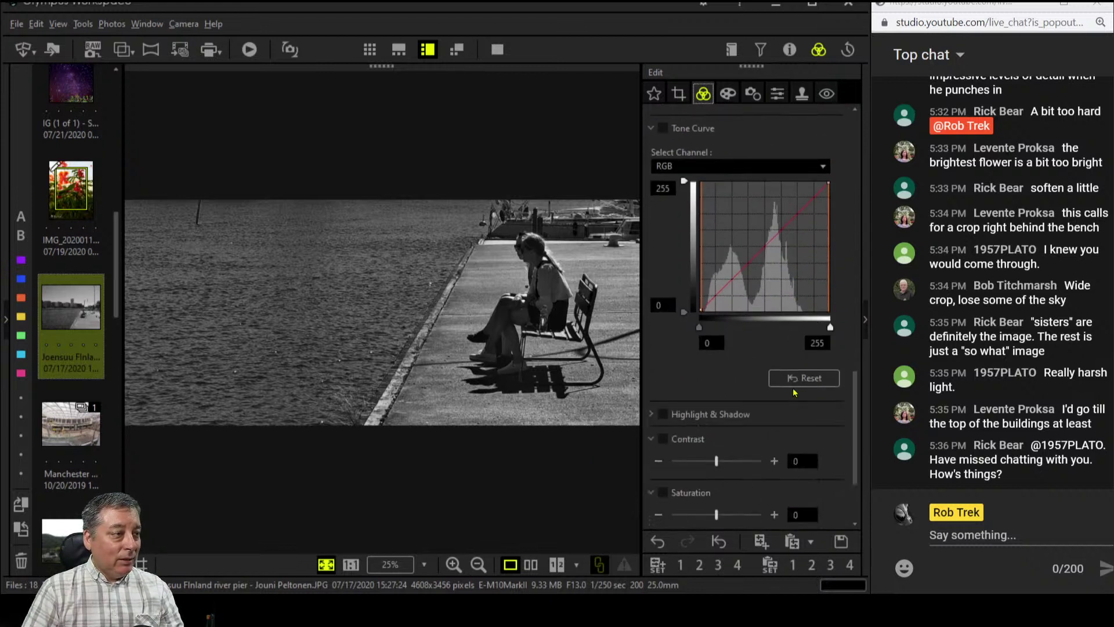
click(755, 256)
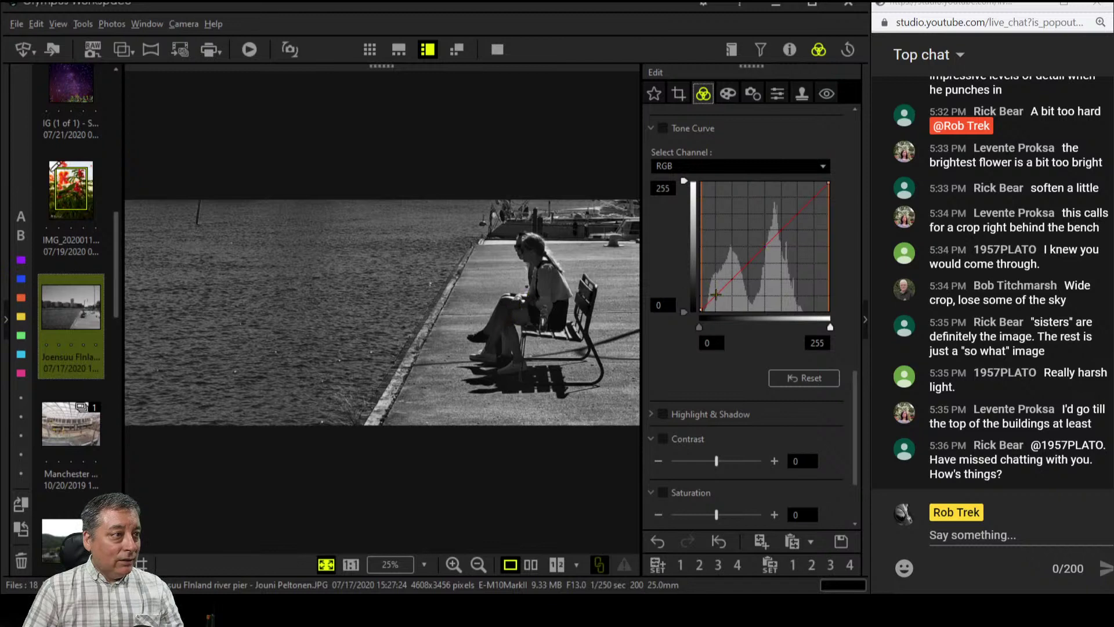
drag(714, 295, 710, 288)
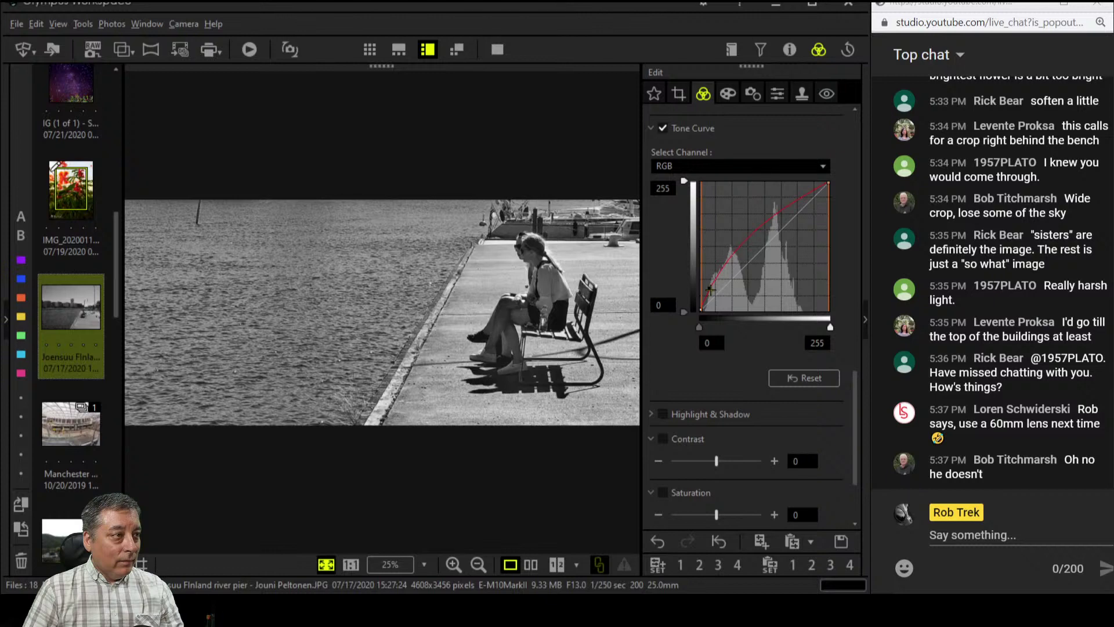
drag(761, 230, 765, 238)
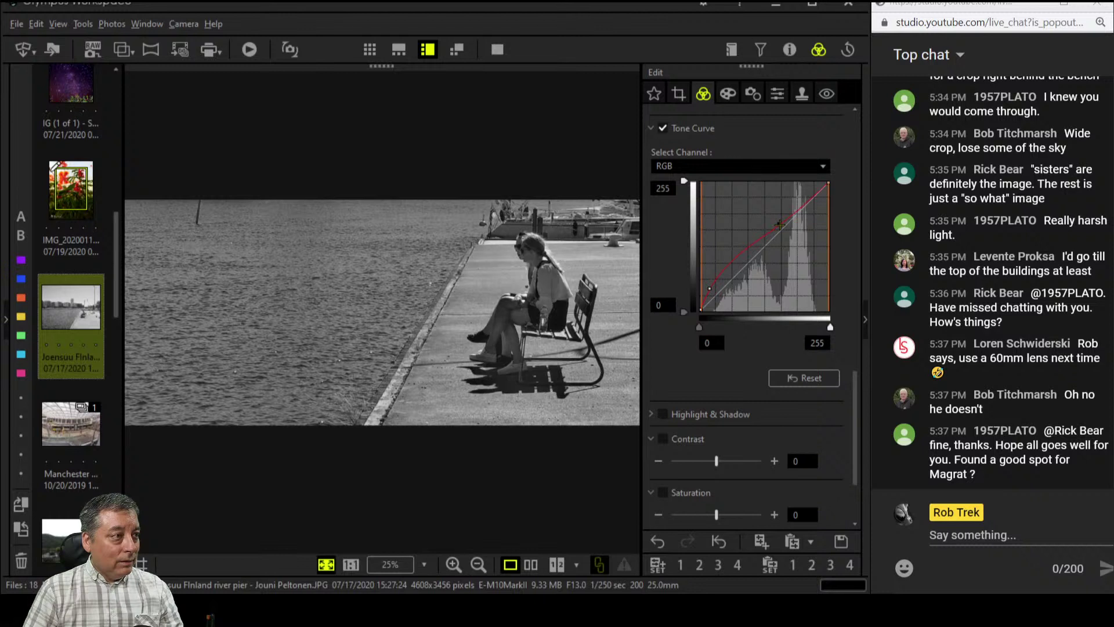
click(779, 224)
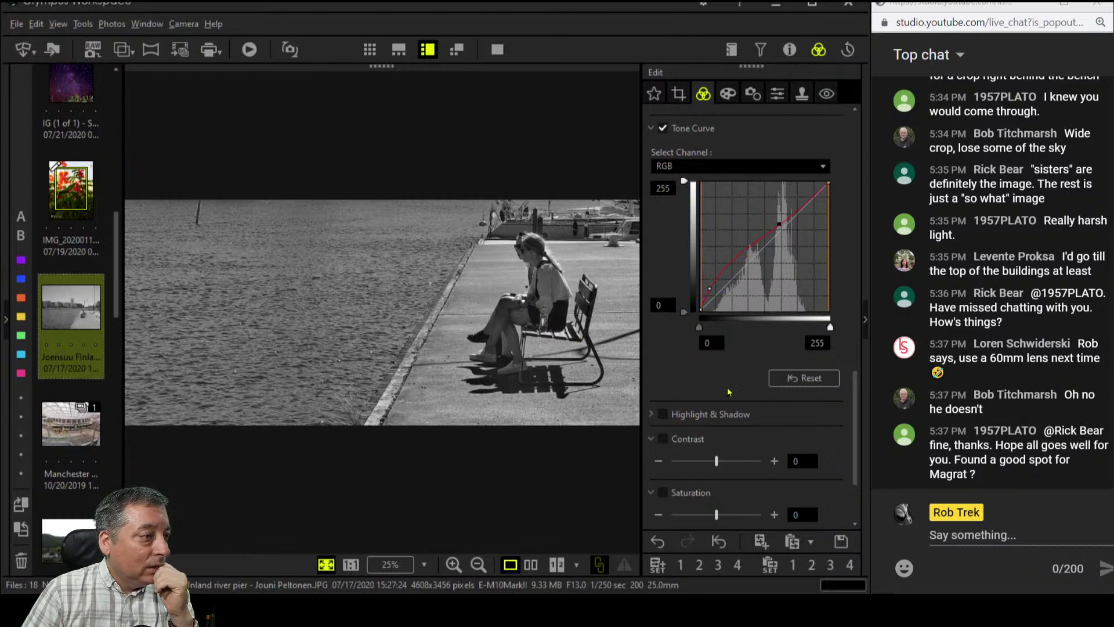
drag(716, 461, 731, 461)
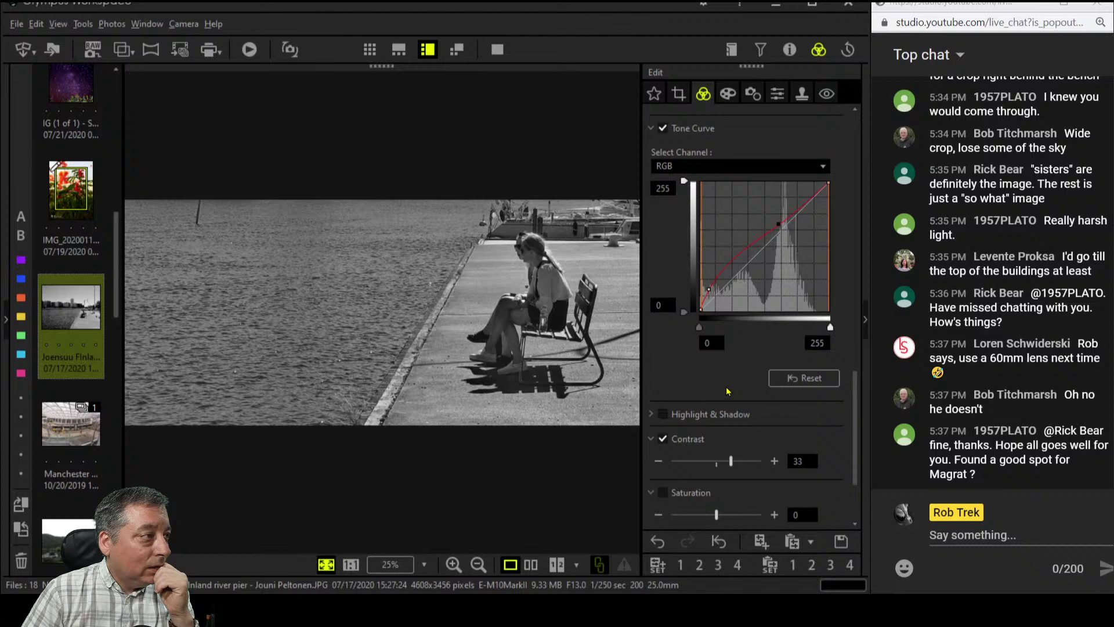
Sharpen the pier photo with a Sharpness value of 5
click(778, 95)
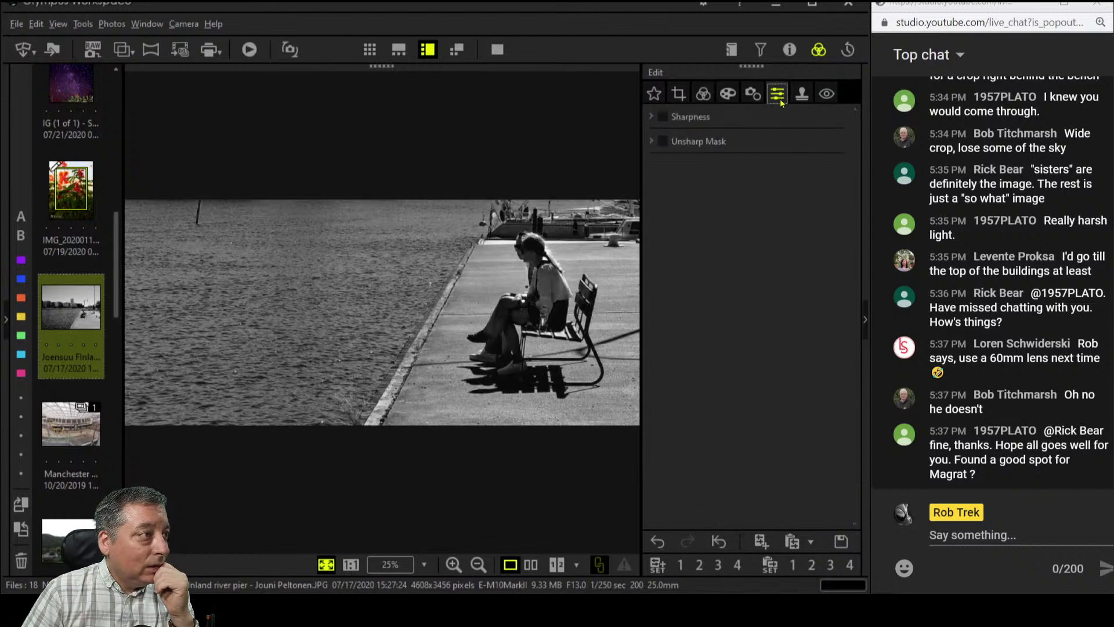
click(650, 116)
drag(716, 139, 748, 139)
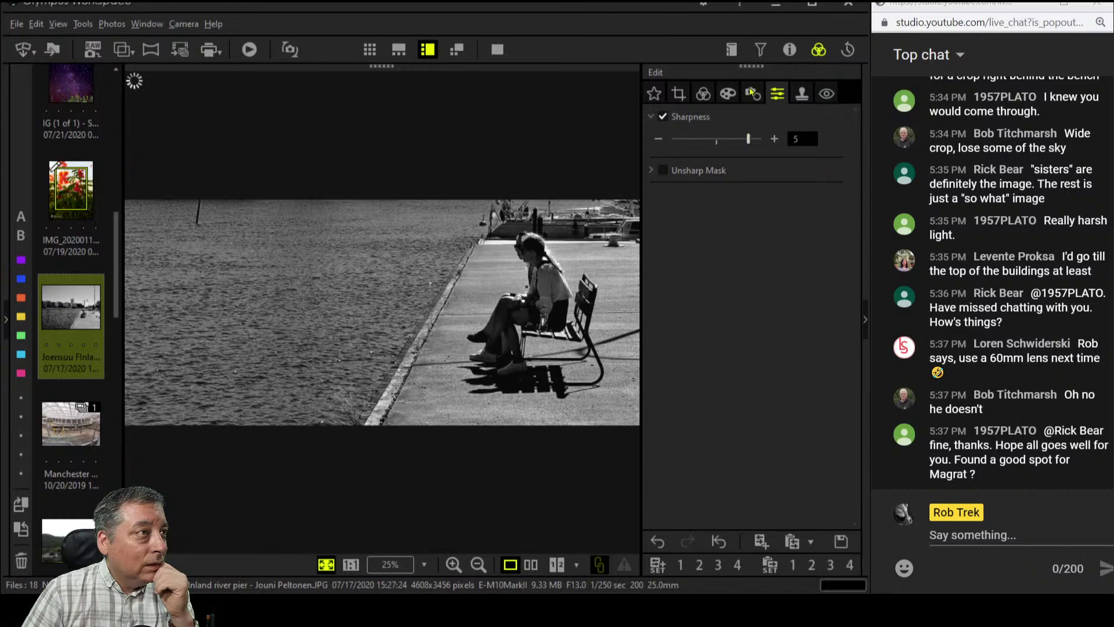
Reduce the Contrast of the sharpened pier photo to 2
click(704, 94)
drag(730, 461, 720, 462)
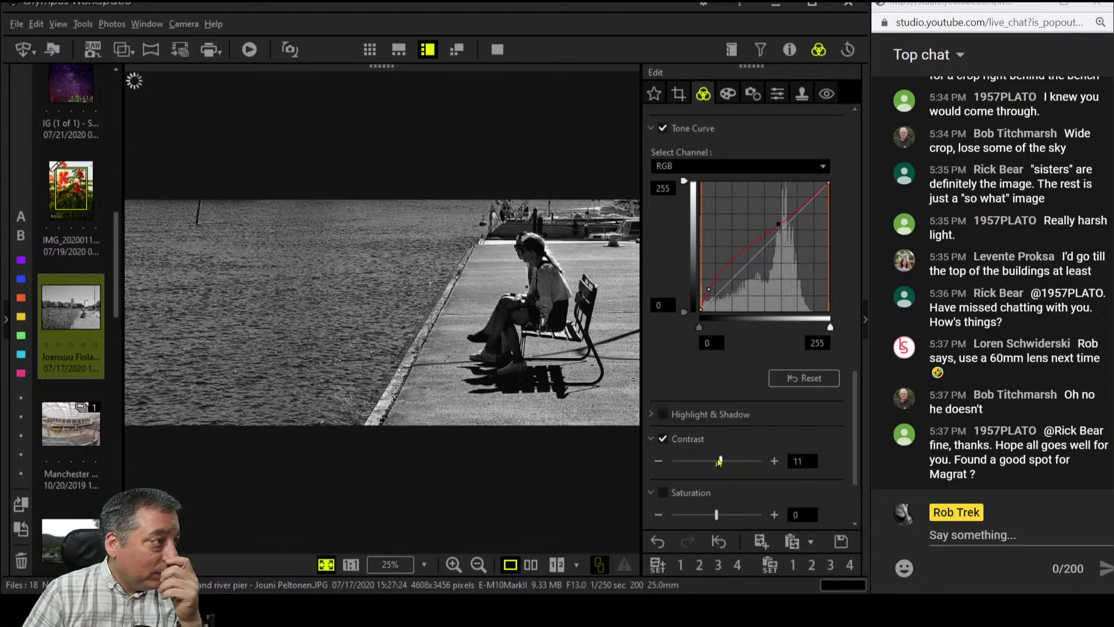
scroll(719, 466, down, 4)
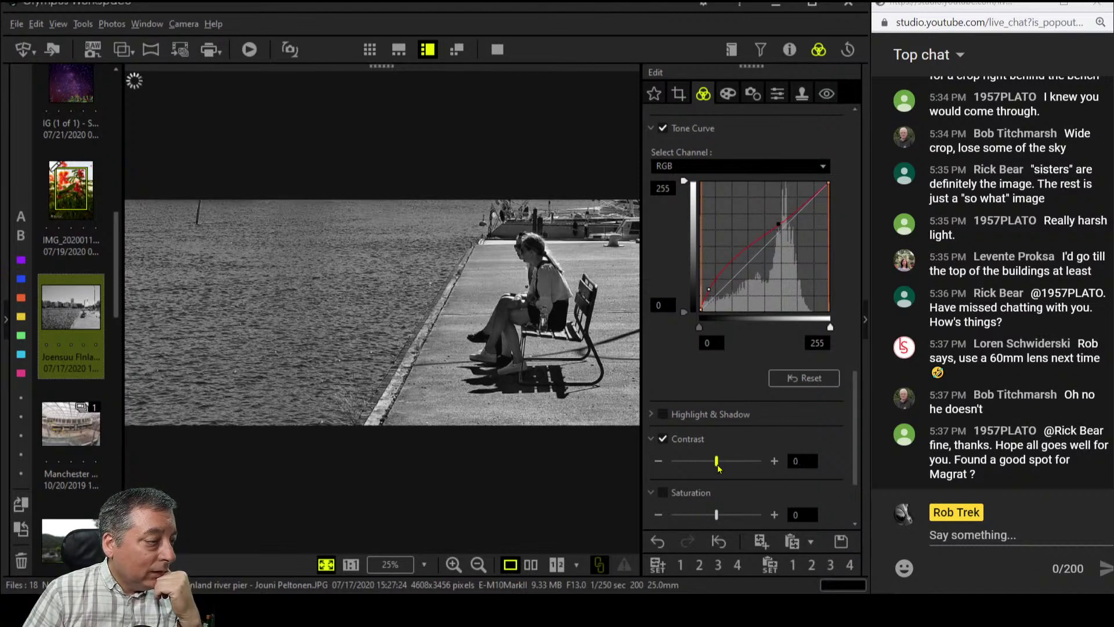
drag(718, 467, 720, 468)
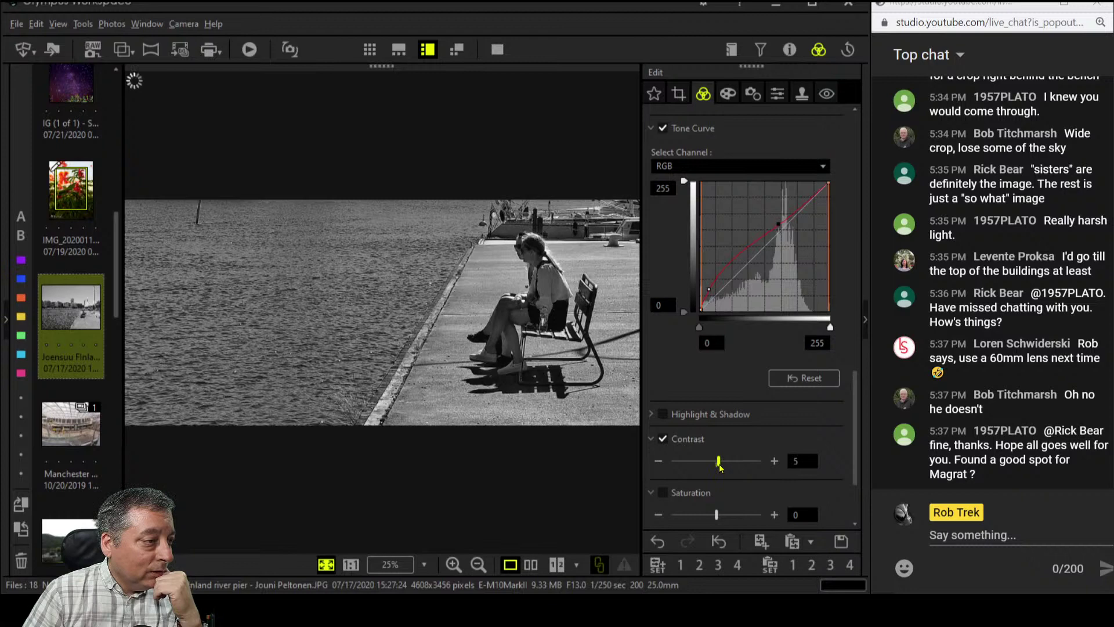
click(659, 462)
click(659, 462)
click(659, 462)
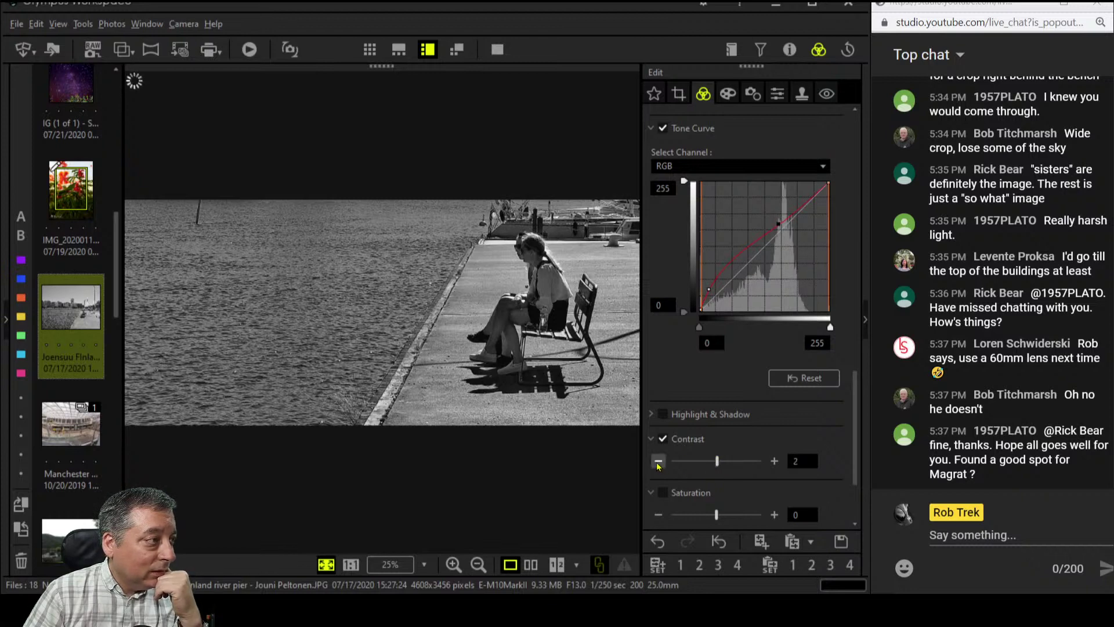
Darken the photo's edges with a vignetting adjustment of -10
click(730, 95)
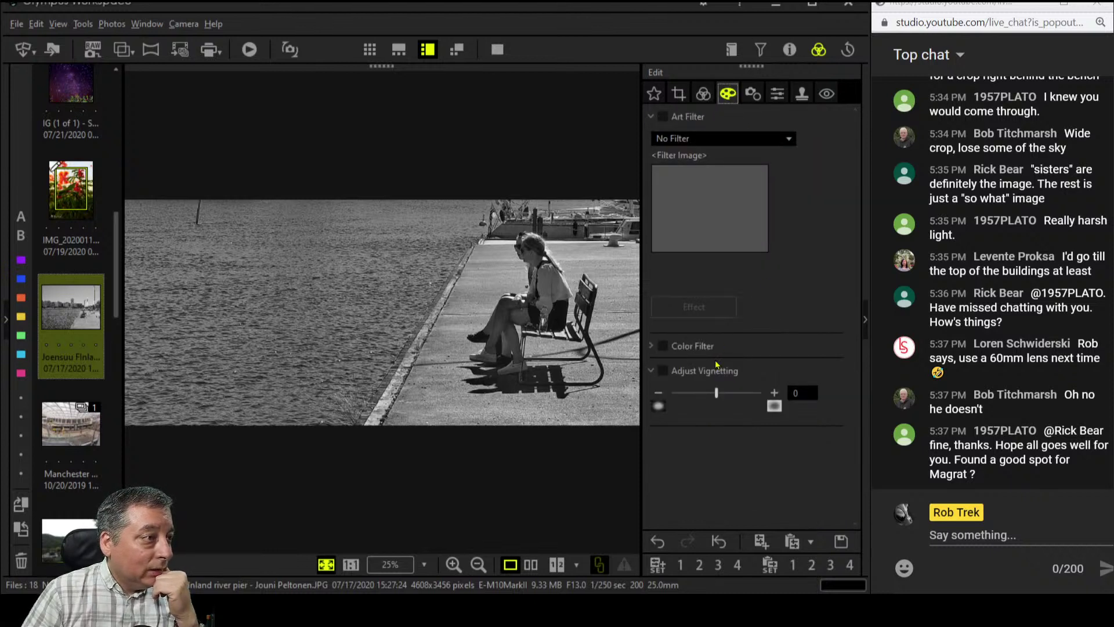
drag(717, 397, 698, 396)
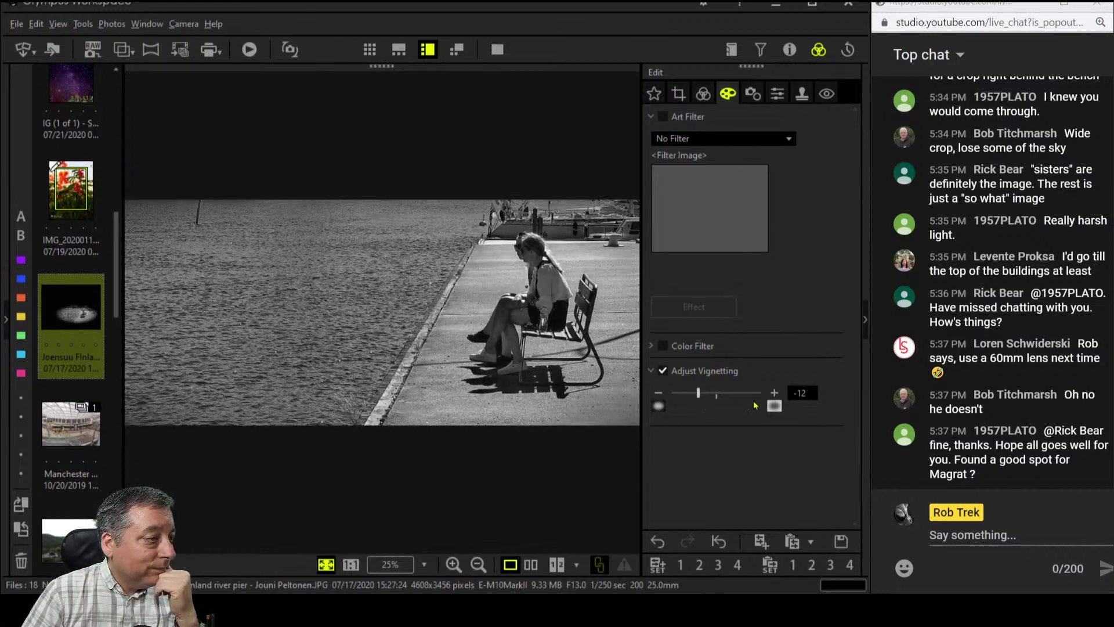
click(773, 393)
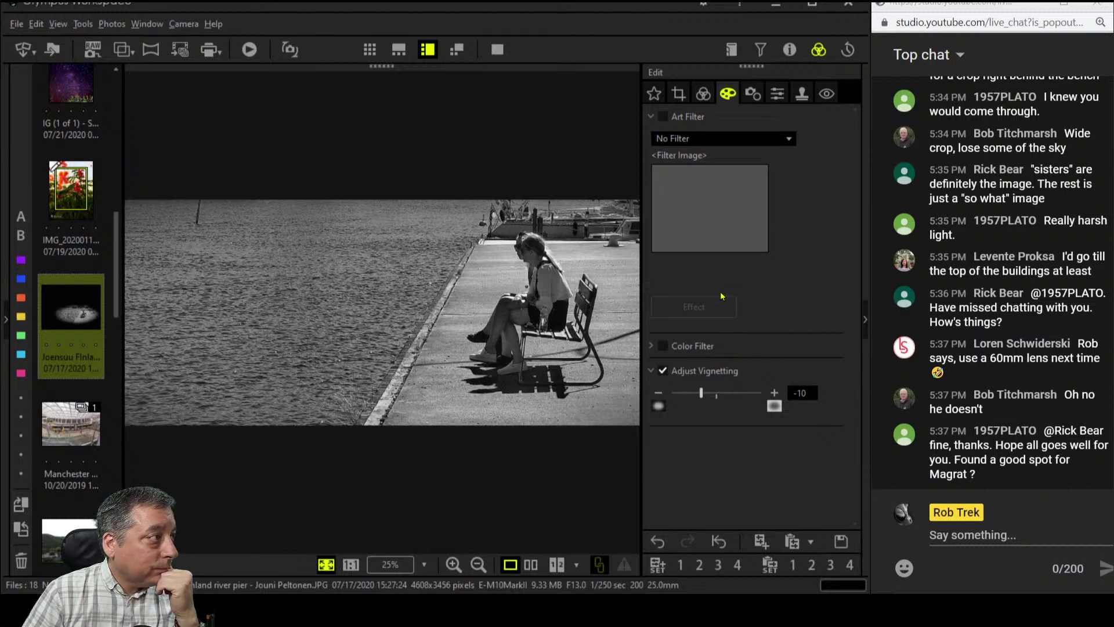
Try to clone water over the pole in the river using the Clone Stamp Tool at Size 37 and Blur 55
click(802, 93)
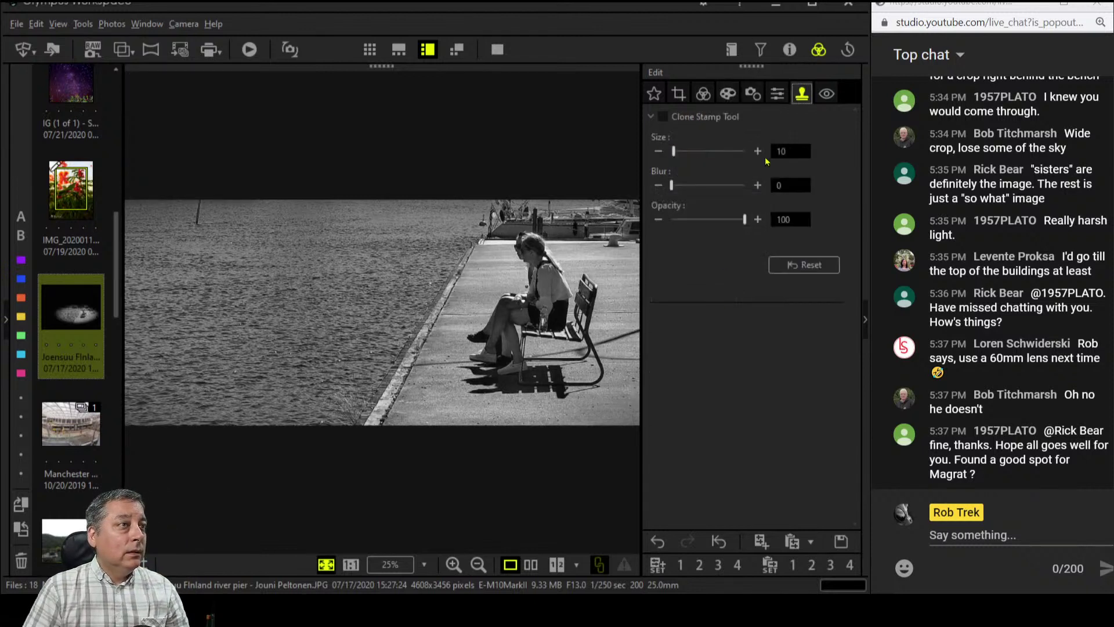
click(663, 116)
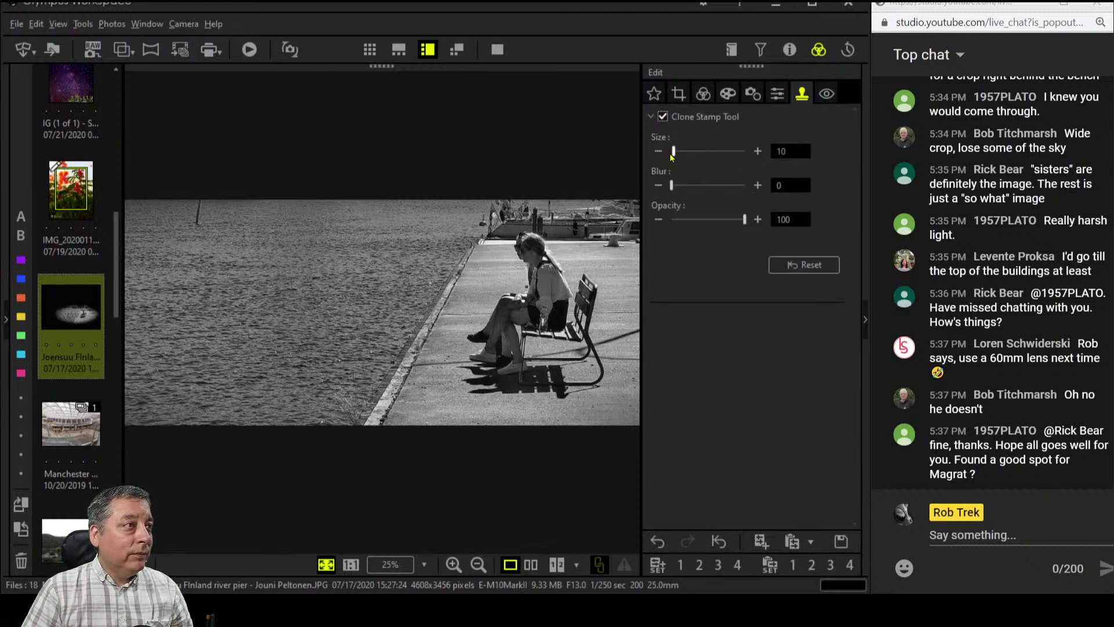
mouse_move(671, 156)
mouse_down()
mouse_move(681, 155)
mouse_move(687, 192)
mouse_move(714, 188)
mouse_up()
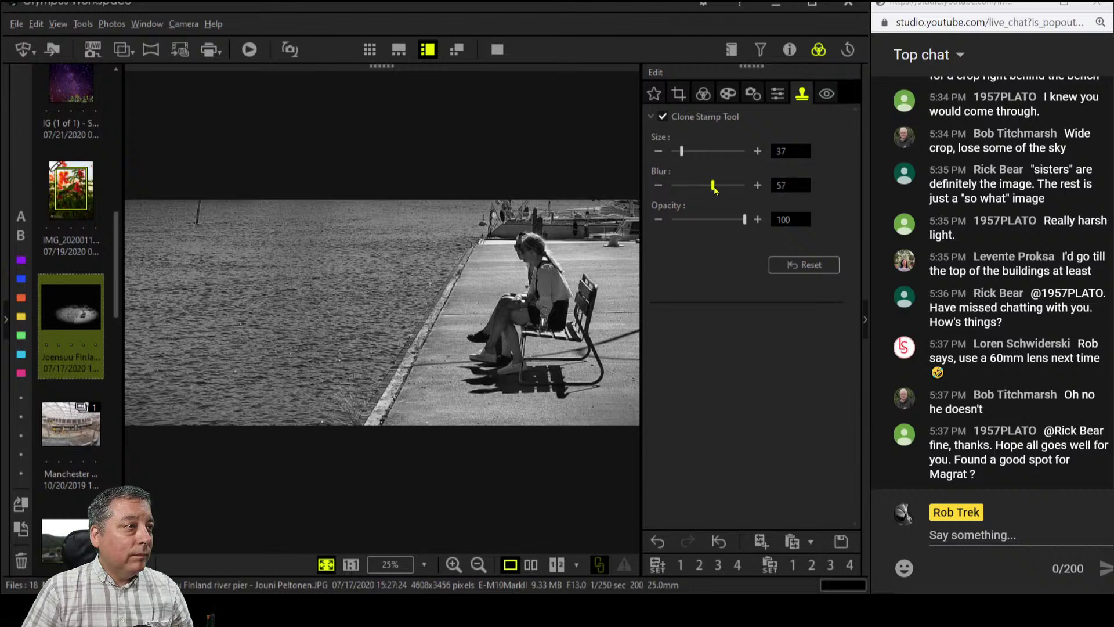
click(166, 213)
key(super)
key(super)
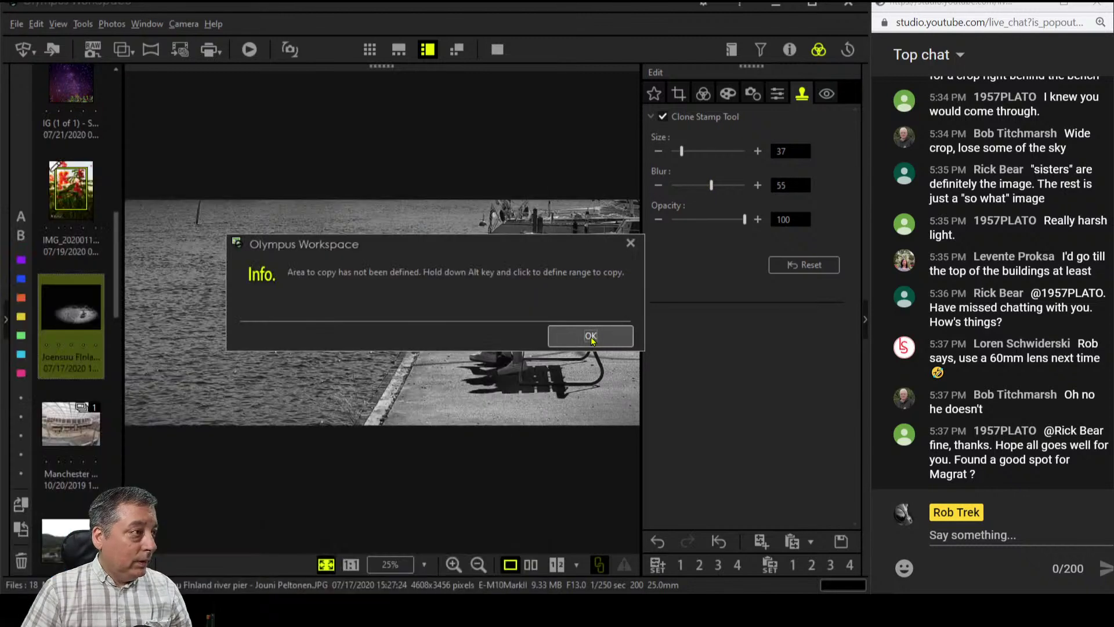
click(591, 336)
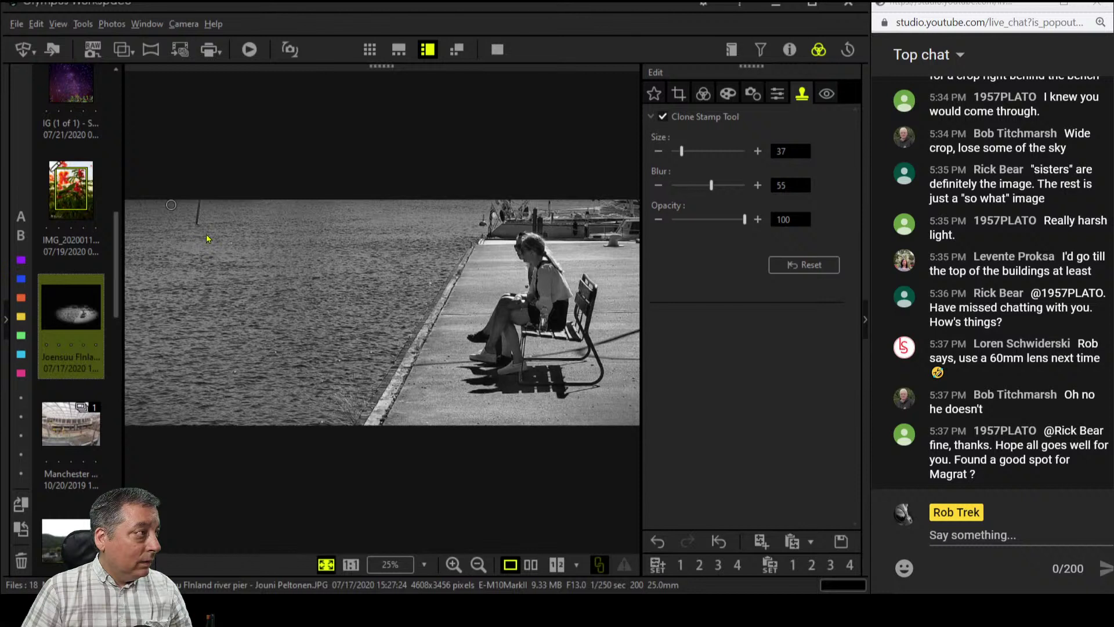
ctrl+click(168, 224)
drag(194, 226, 197, 216)
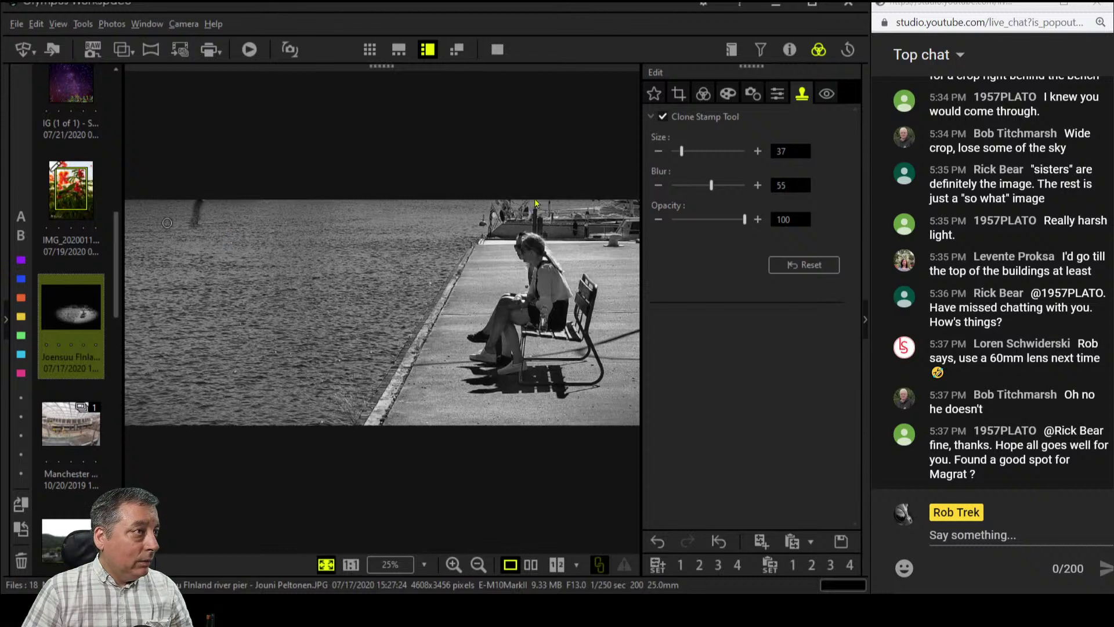
click(656, 541)
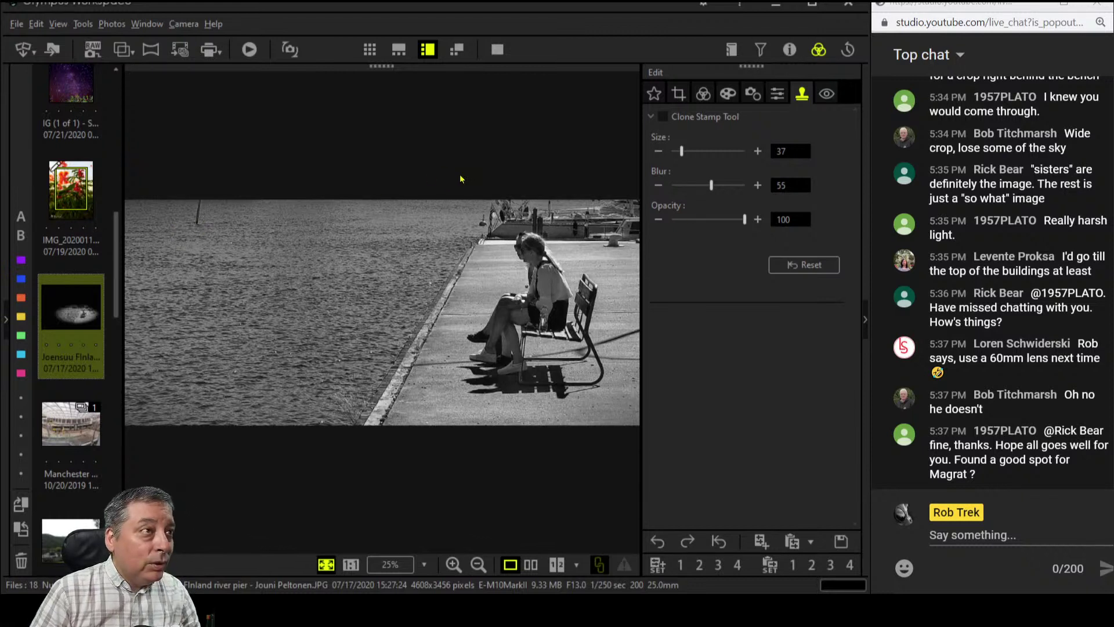
Try cloning out the pole again with the stamp at Size 49 and Blur 63
drag(711, 186, 719, 188)
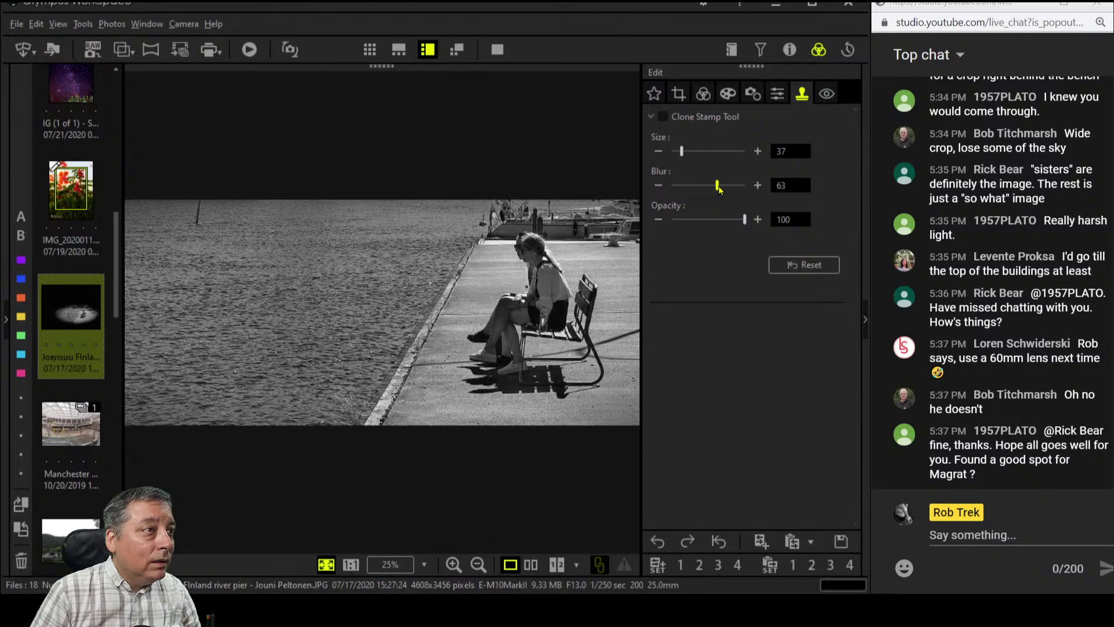
drag(682, 152, 686, 163)
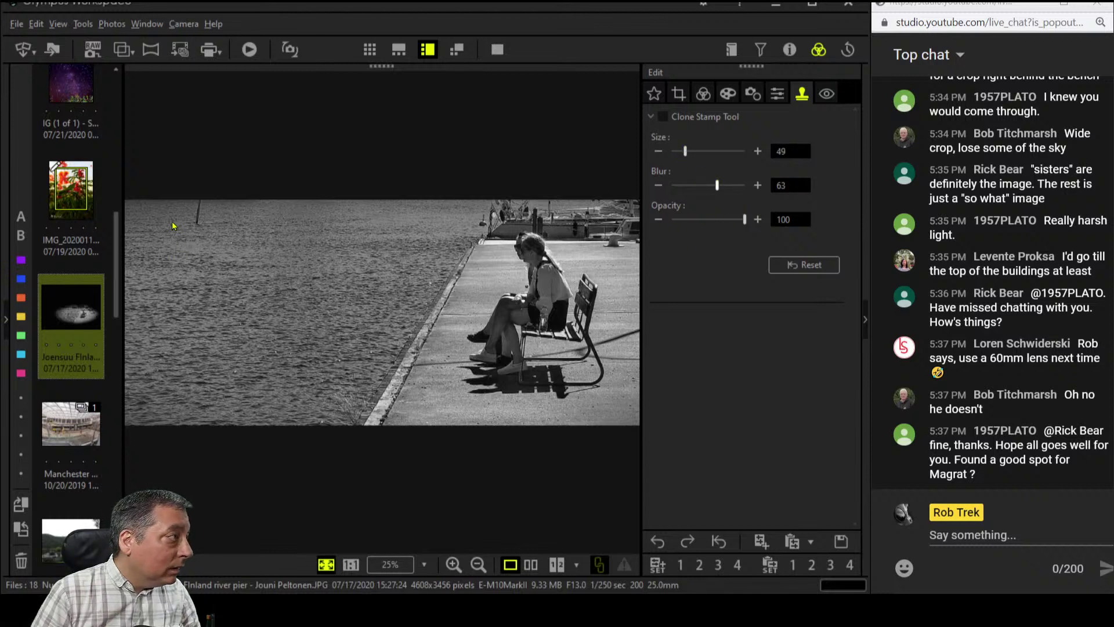
drag(198, 227, 200, 204)
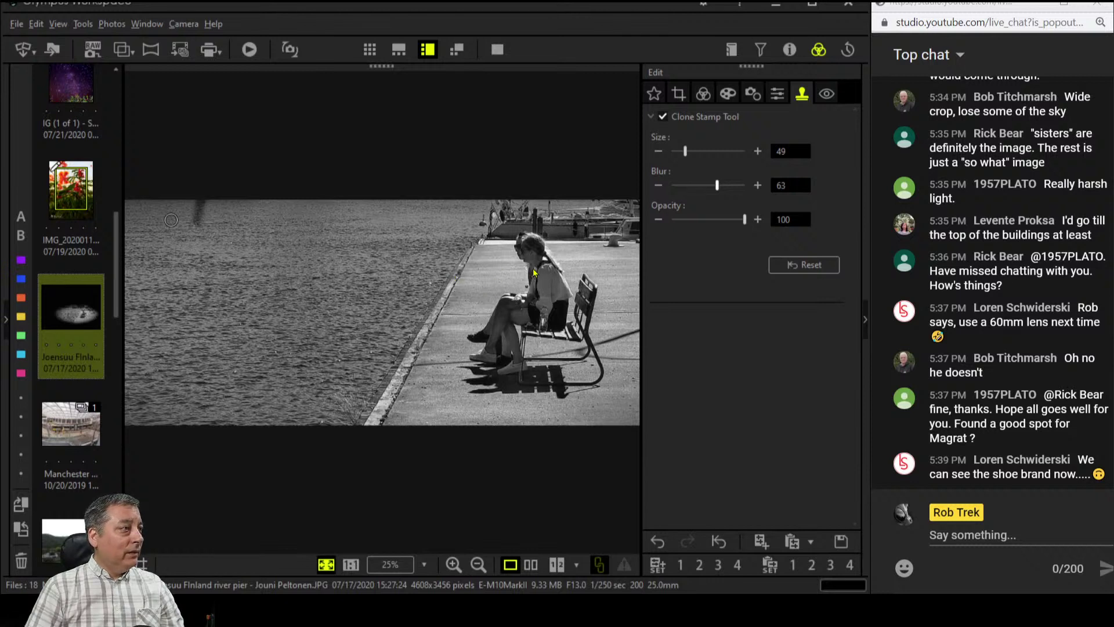
click(658, 541)
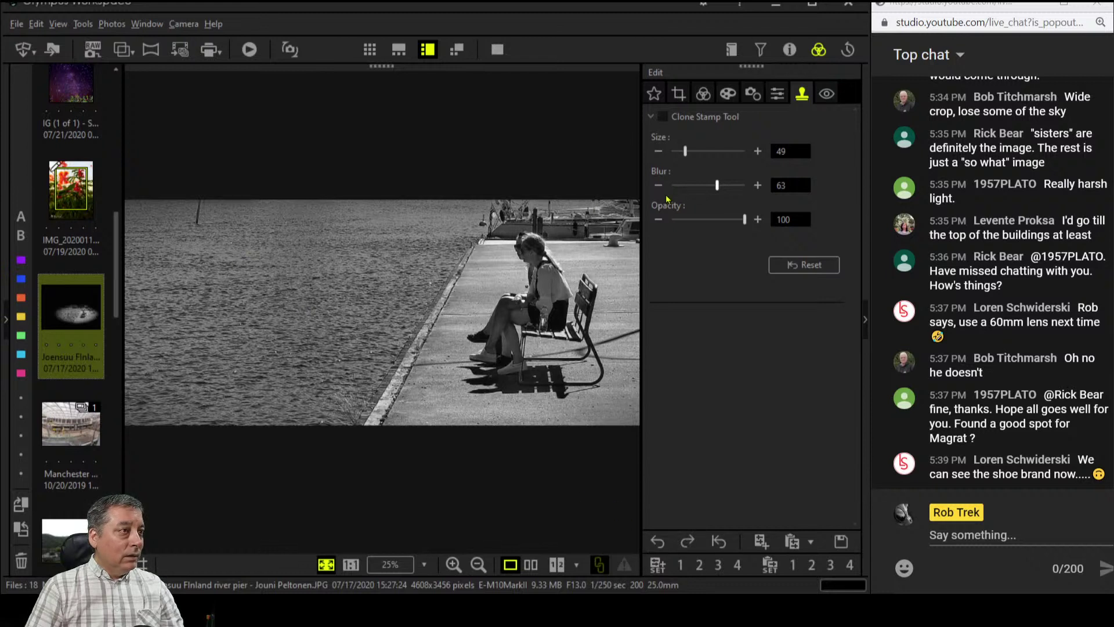
Try a harder clone stamp over the pole with Blur 15, and switch the Clone Stamp Tool off
drag(718, 185, 680, 186)
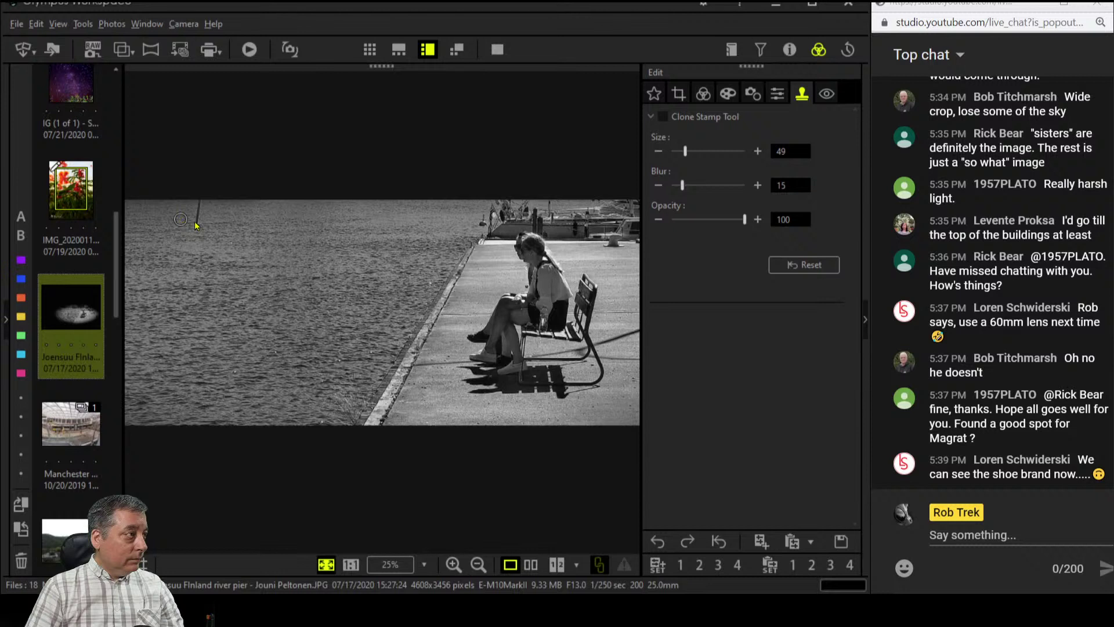
drag(196, 226, 203, 200)
click(664, 117)
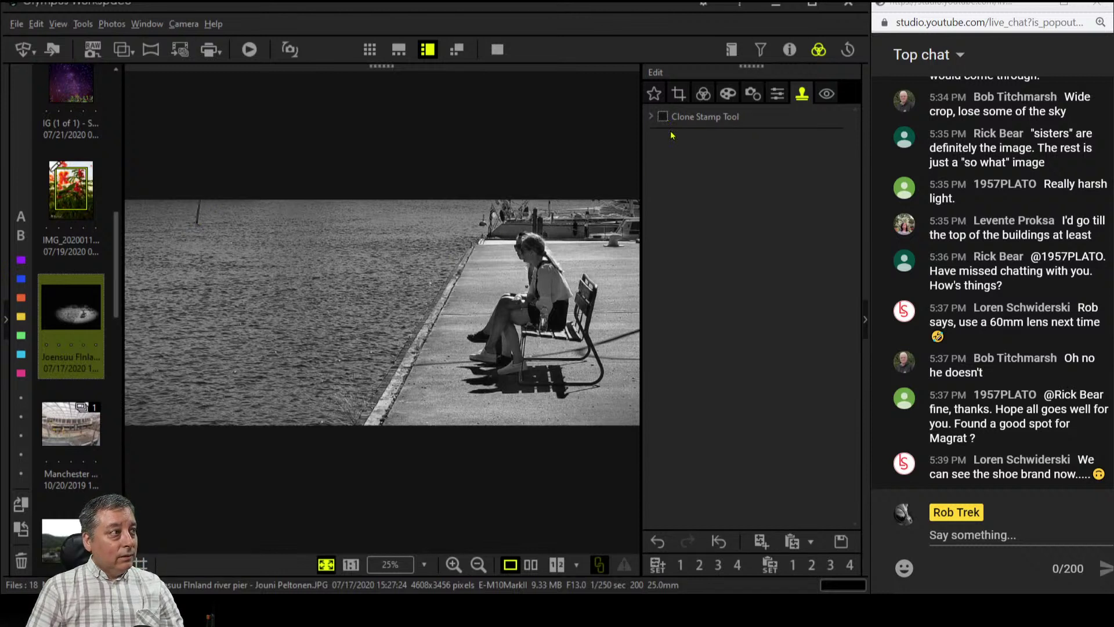
Warm-tone the monochrome photo by lowering the shadows on the B tone curve, keeping the highlight point near the diagonal
click(728, 93)
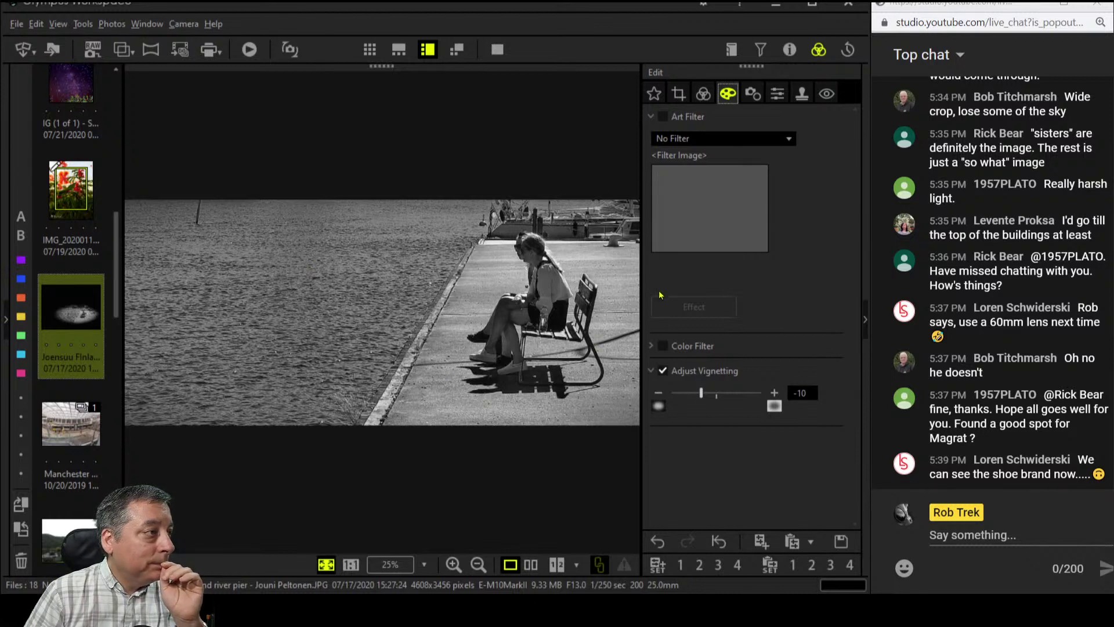
click(704, 95)
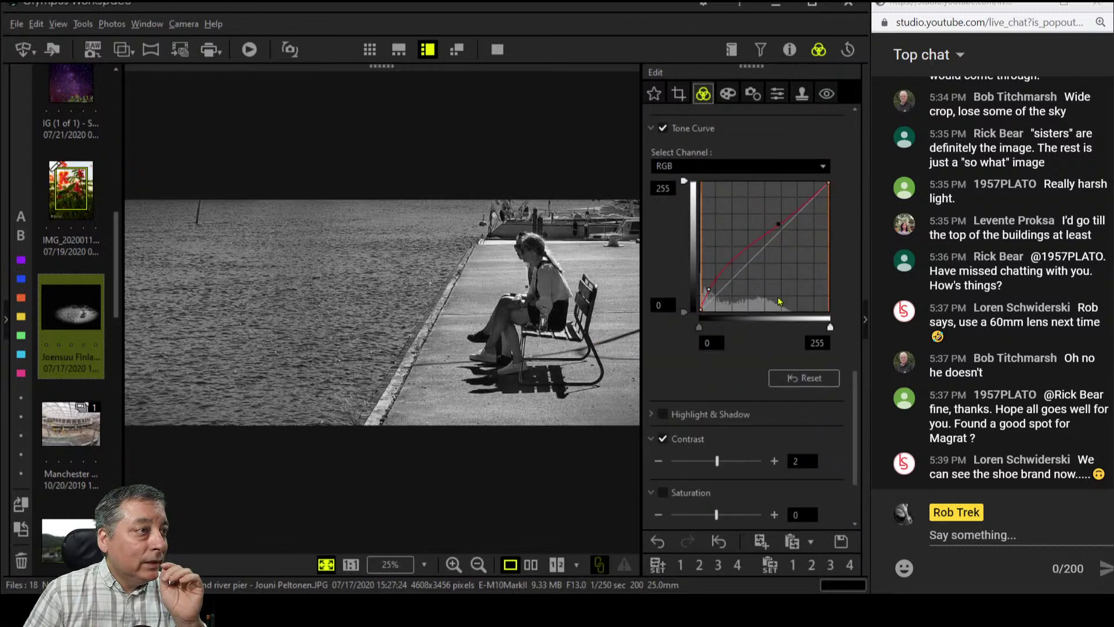
click(754, 167)
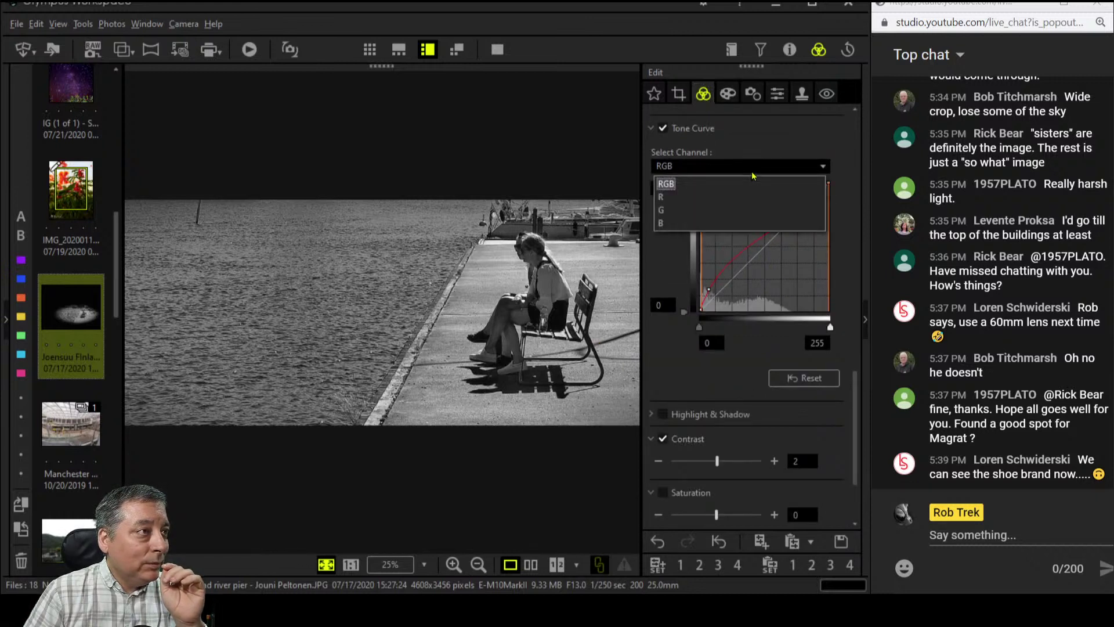
click(716, 228)
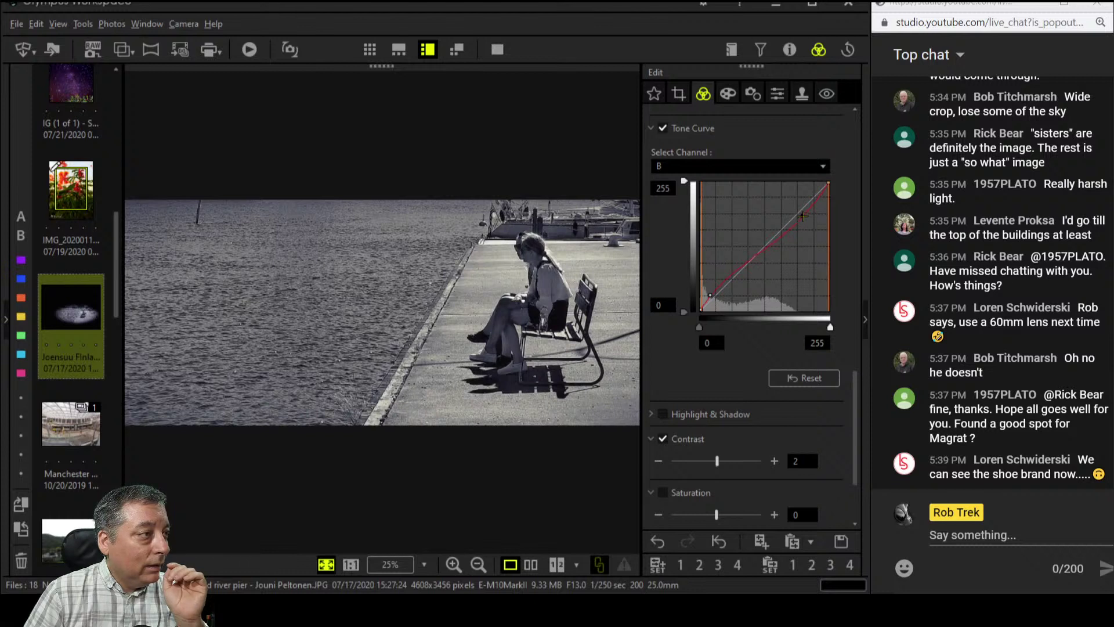
click(803, 215)
drag(710, 296, 715, 299)
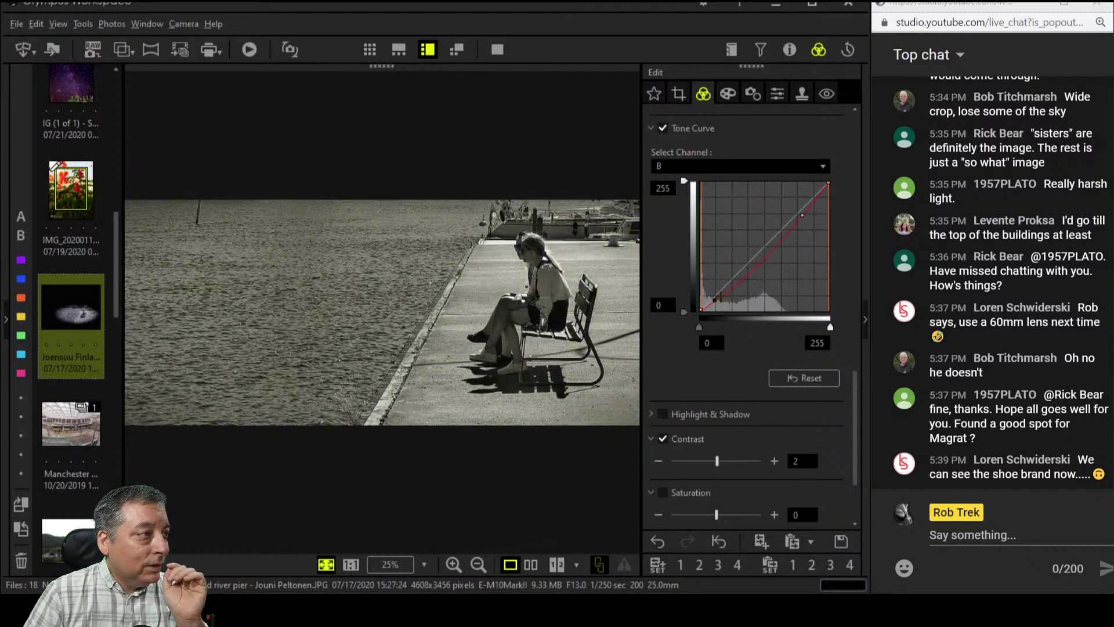
drag(802, 216, 800, 212)
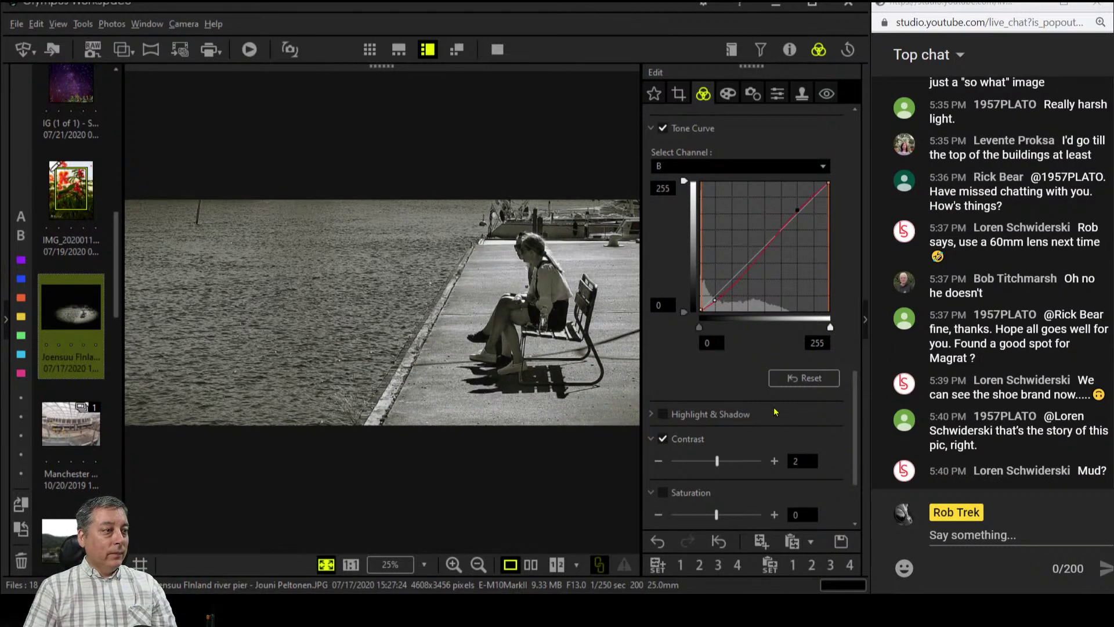
Lift the shadows slightly more on the RGB tone curve and move the highlight point further up near the diagonal
click(736, 167)
click(730, 183)
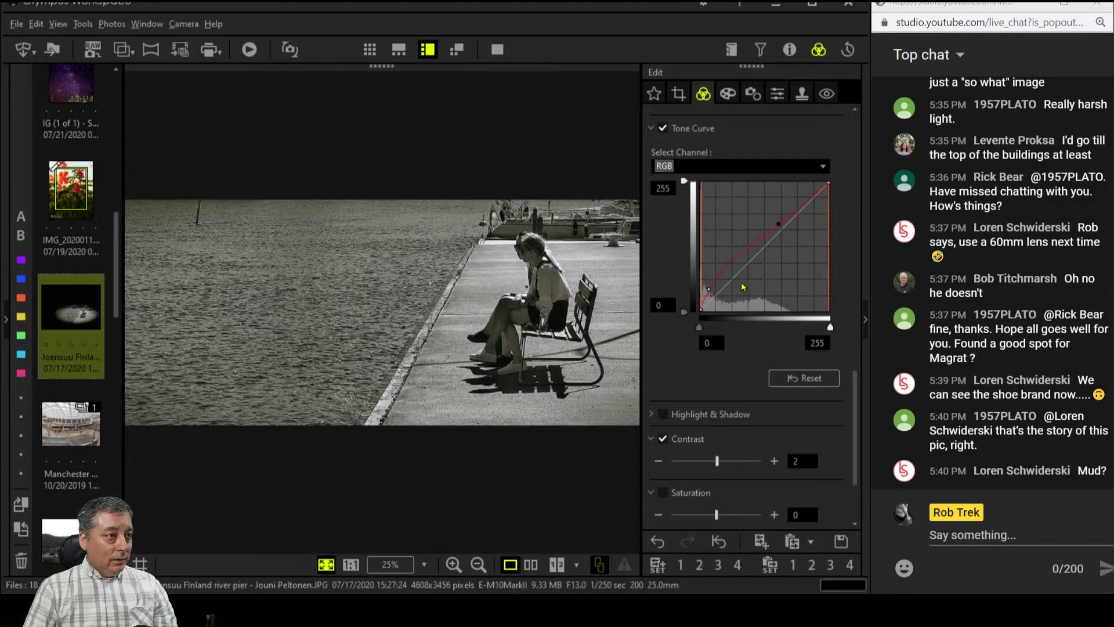
drag(708, 289, 707, 286)
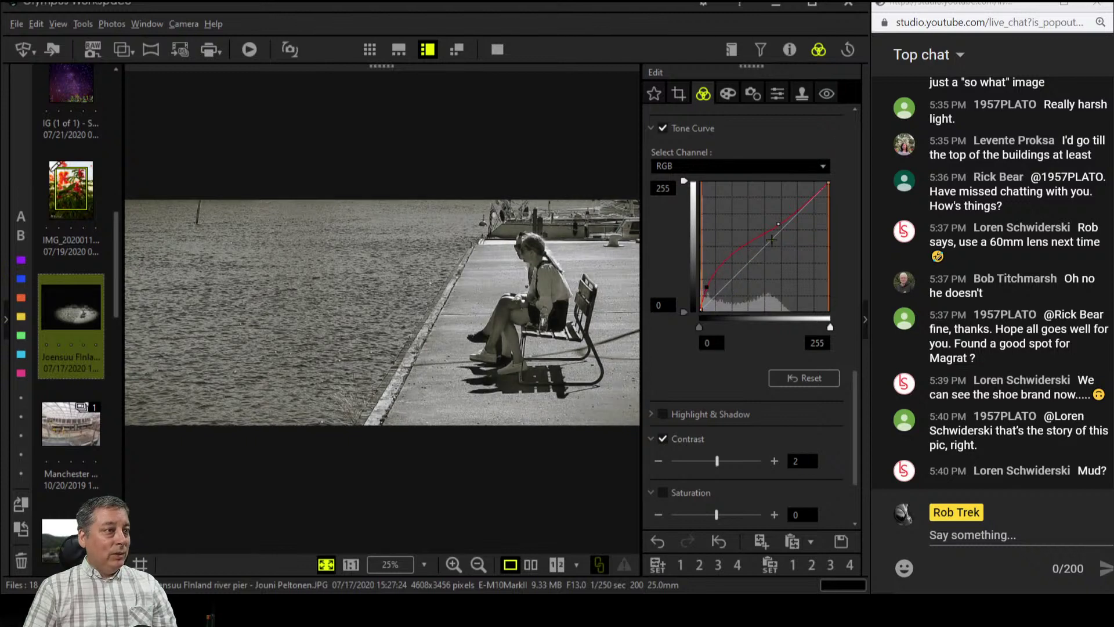
drag(781, 226, 802, 209)
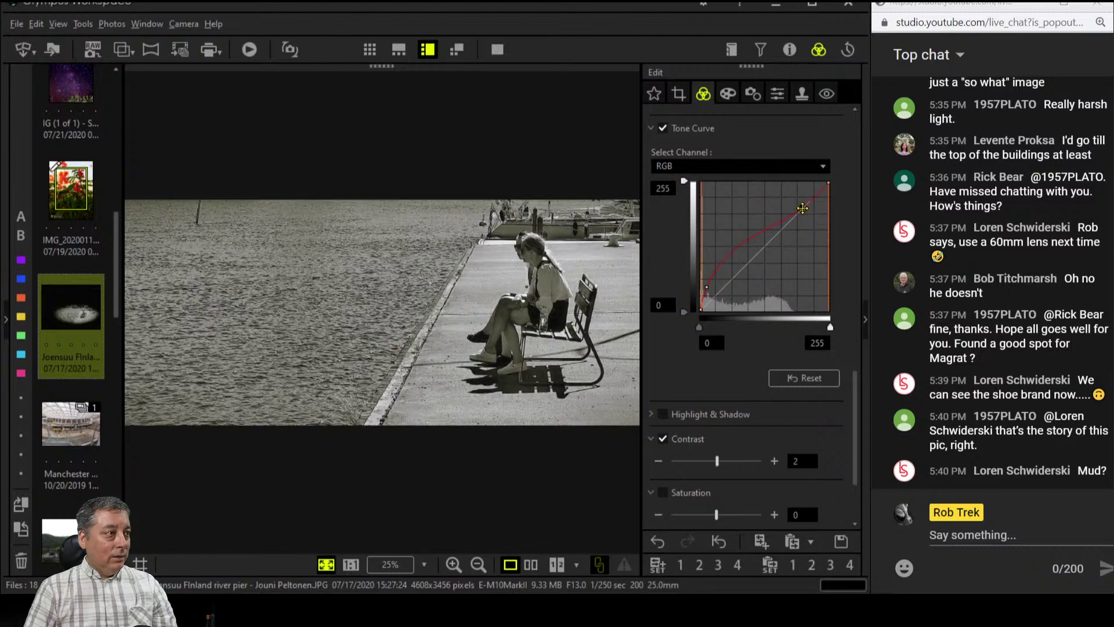
Darken the blue water by setting the Luminance of color ranges 6, 7 and 8 to -7
scroll(701, 225, up, 5)
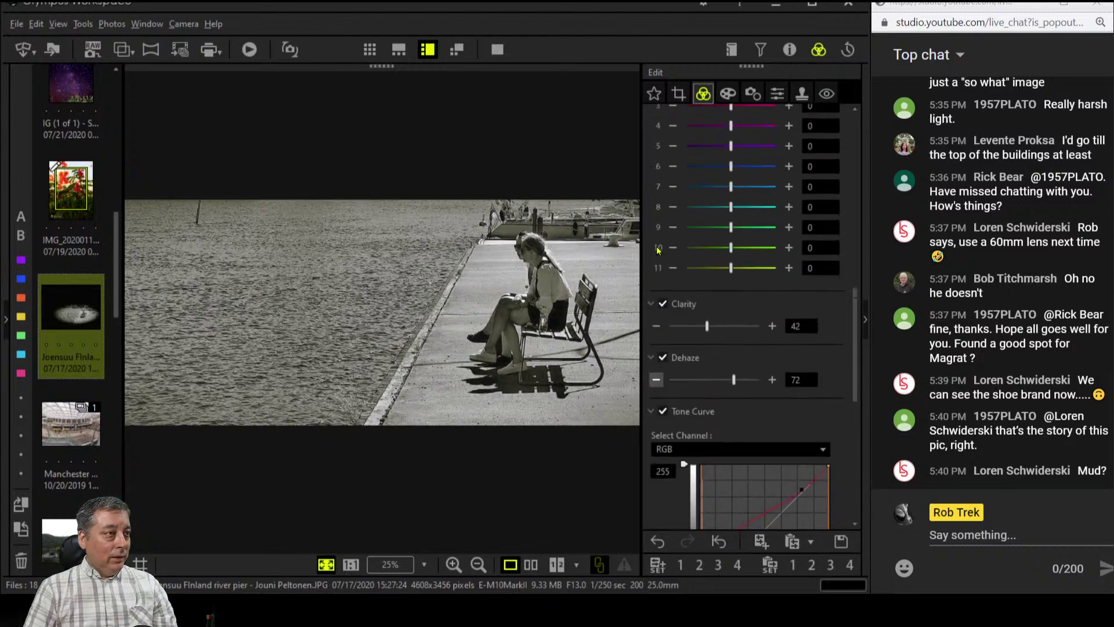
scroll(740, 242, up, 5)
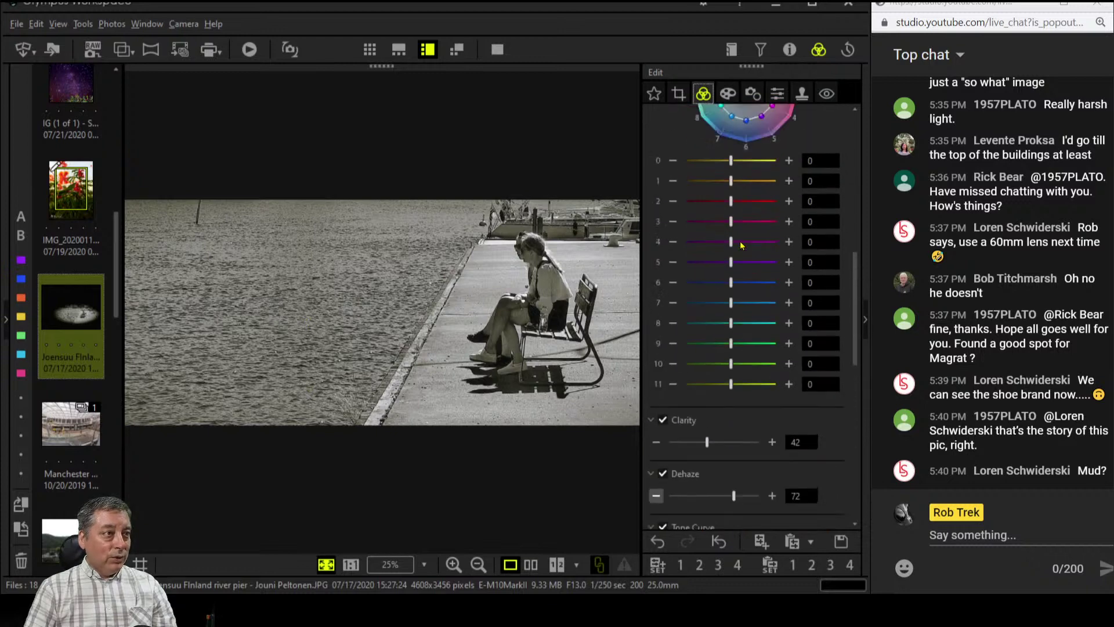
scroll(732, 261, up, 3)
scroll(720, 274, down, 2)
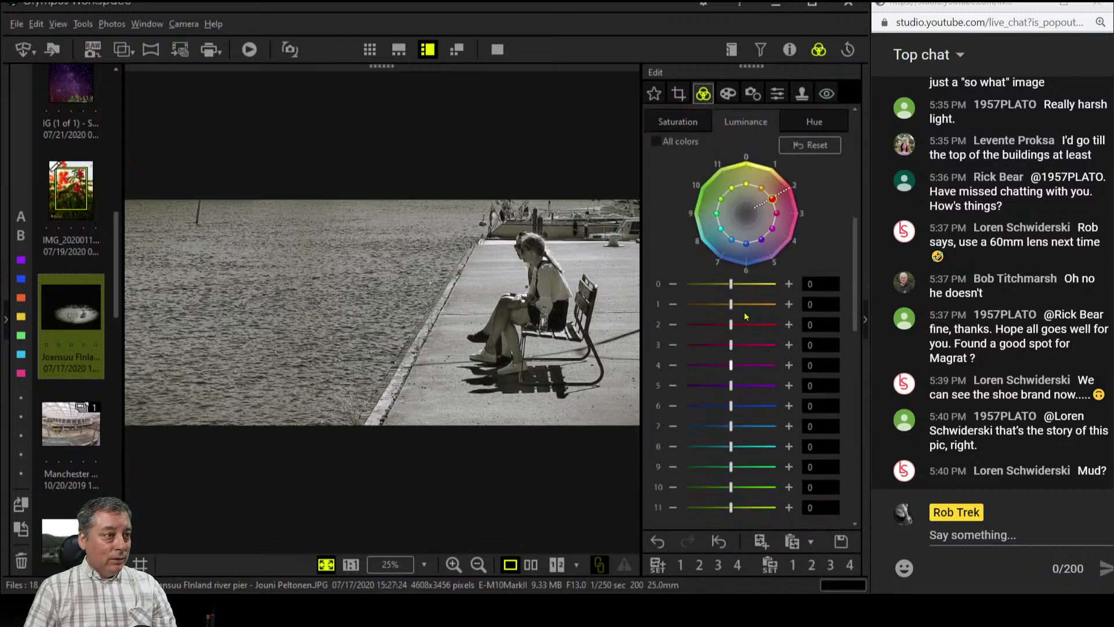
drag(731, 405, 718, 447)
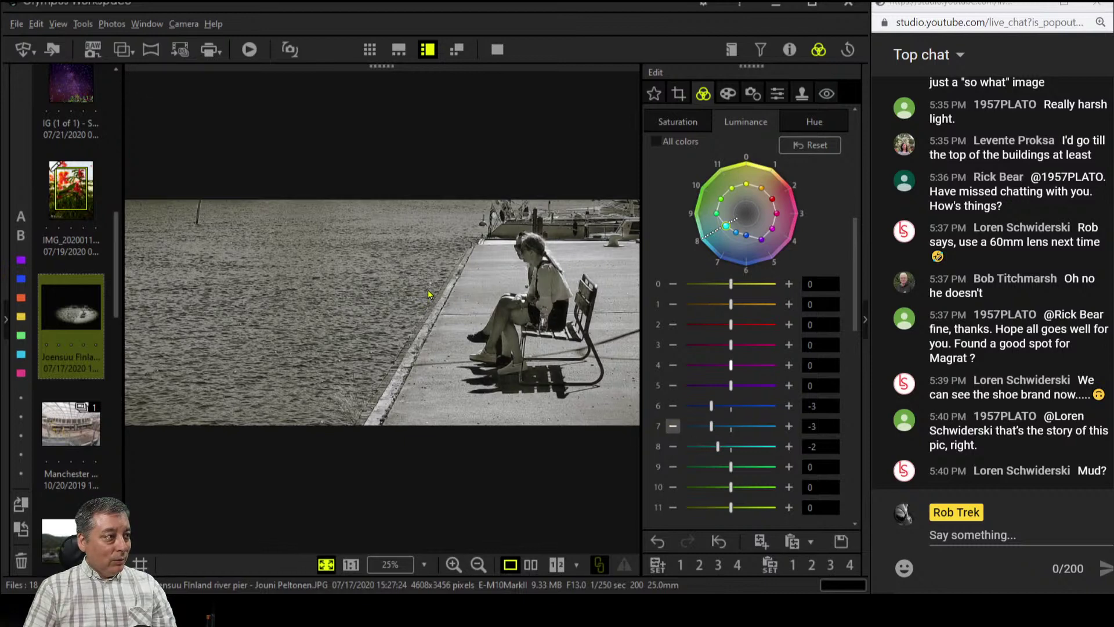
drag(713, 408, 699, 447)
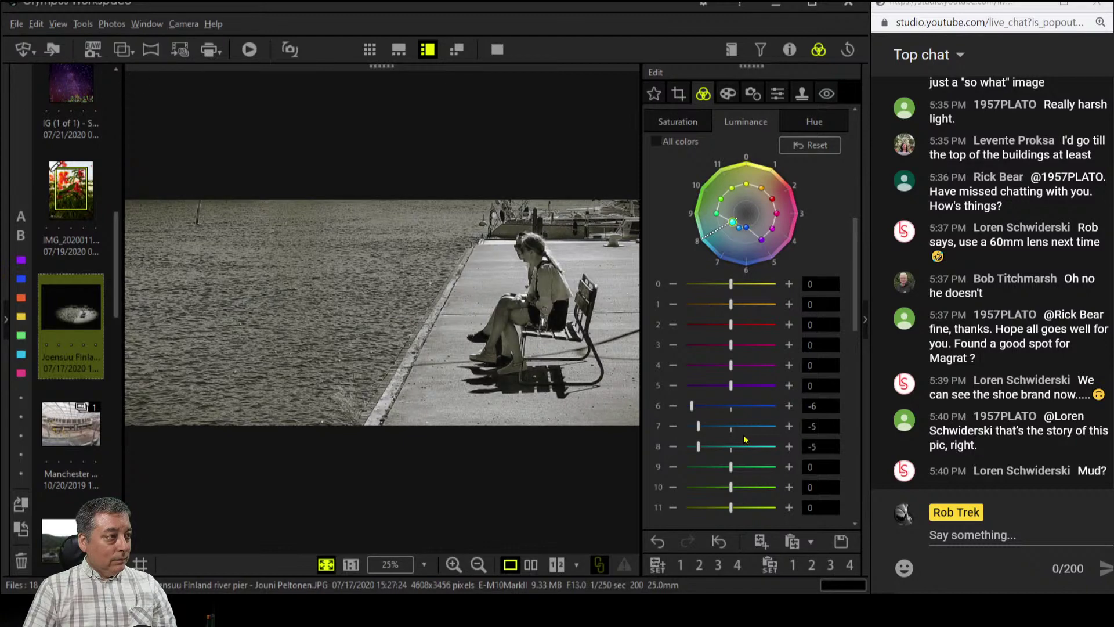
mouse_move(699, 447)
mouse_down()
mouse_move(686, 447)
mouse_move(685, 406)
mouse_up()
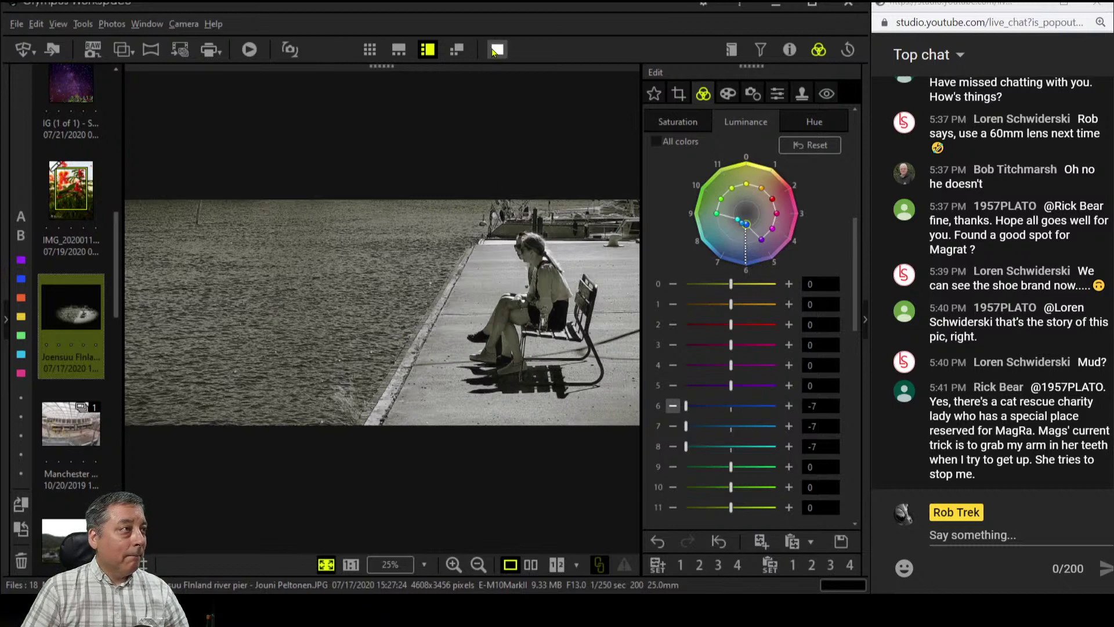
Compare the edited pier photo side by side with the original in full screen, and examine the edit alone
click(531, 564)
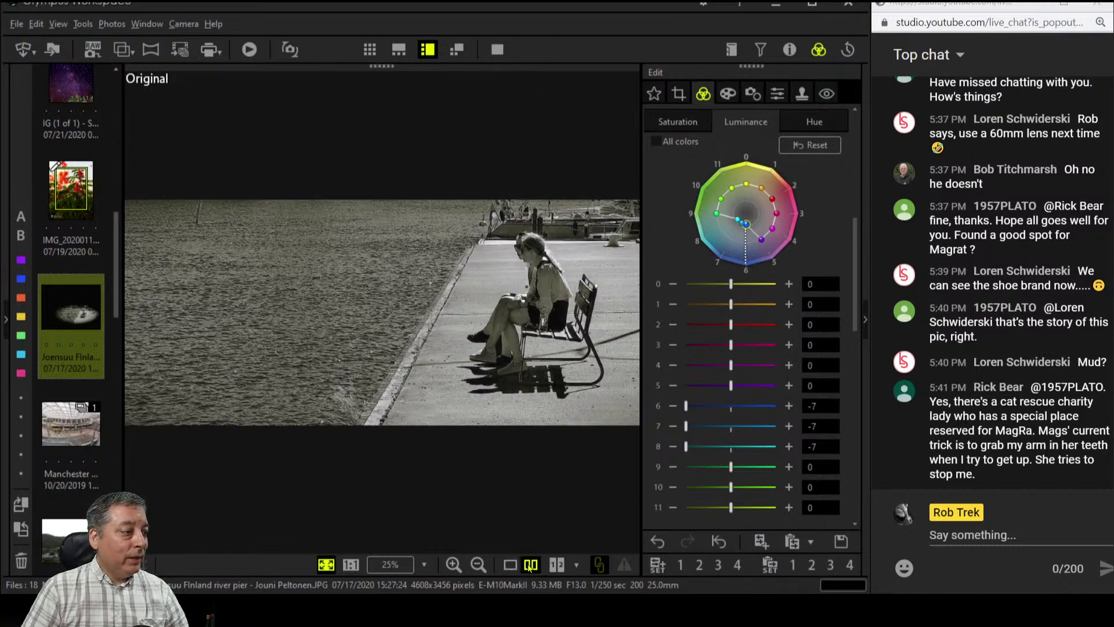
click(497, 50)
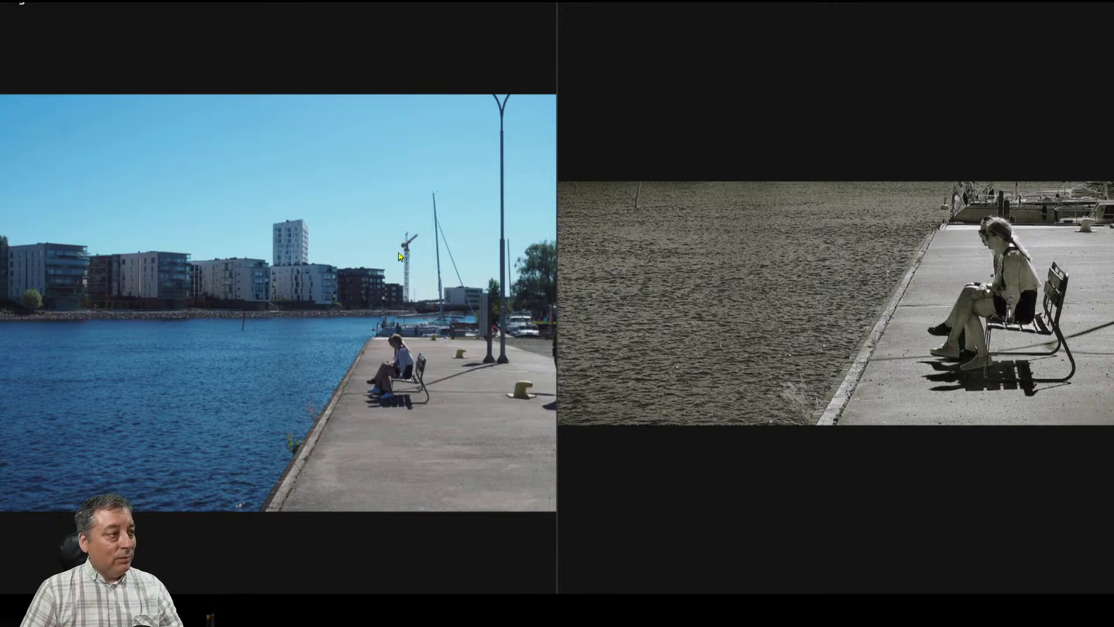
key(Escape)
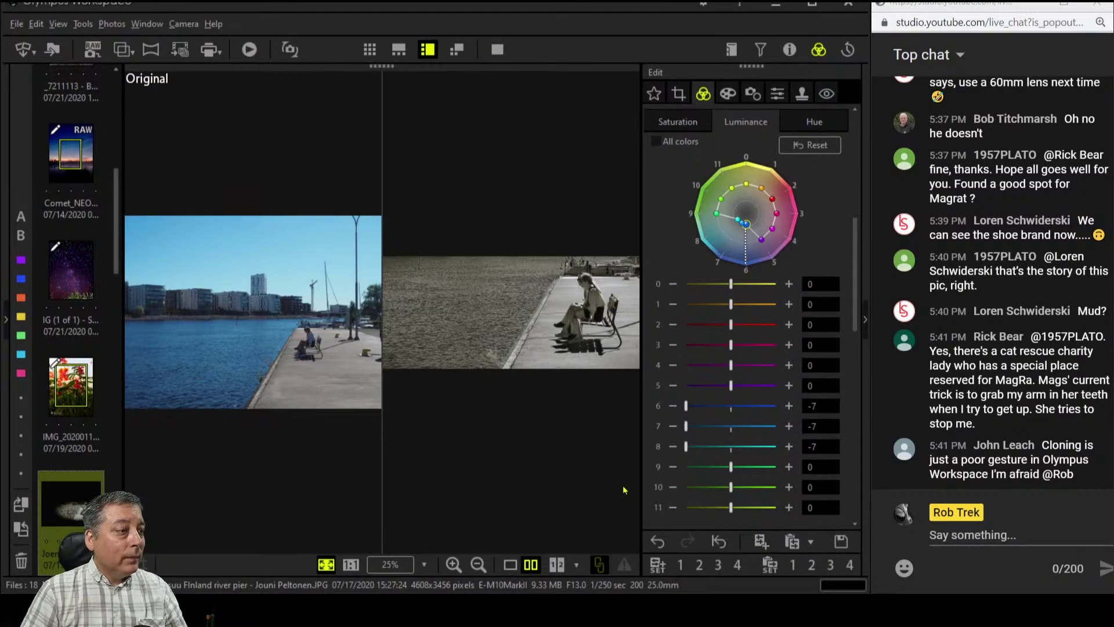
click(510, 564)
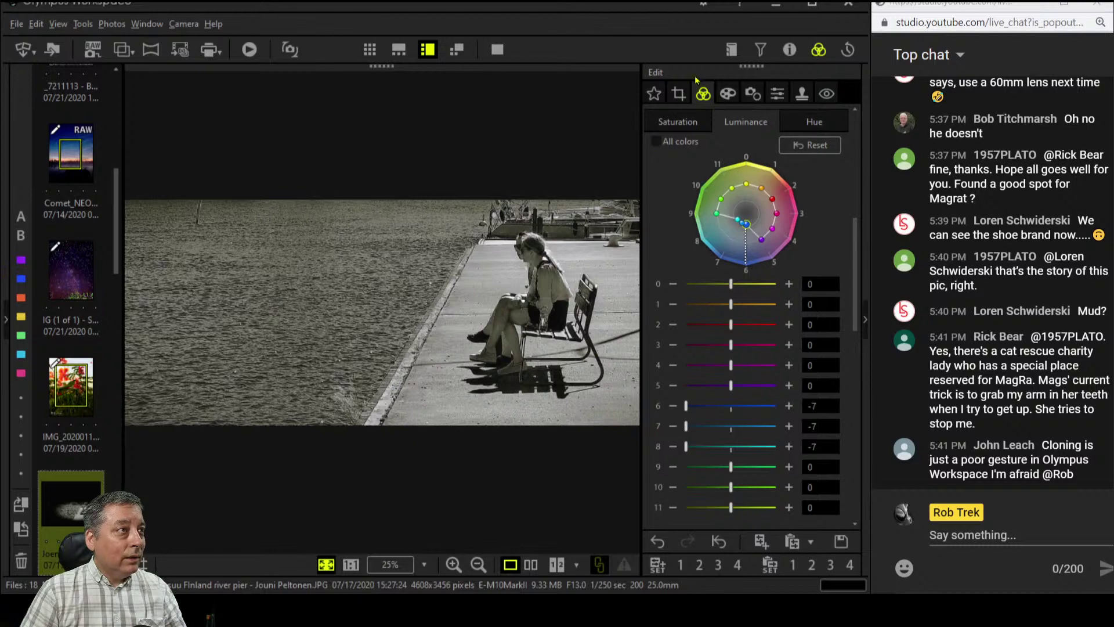
click(497, 50)
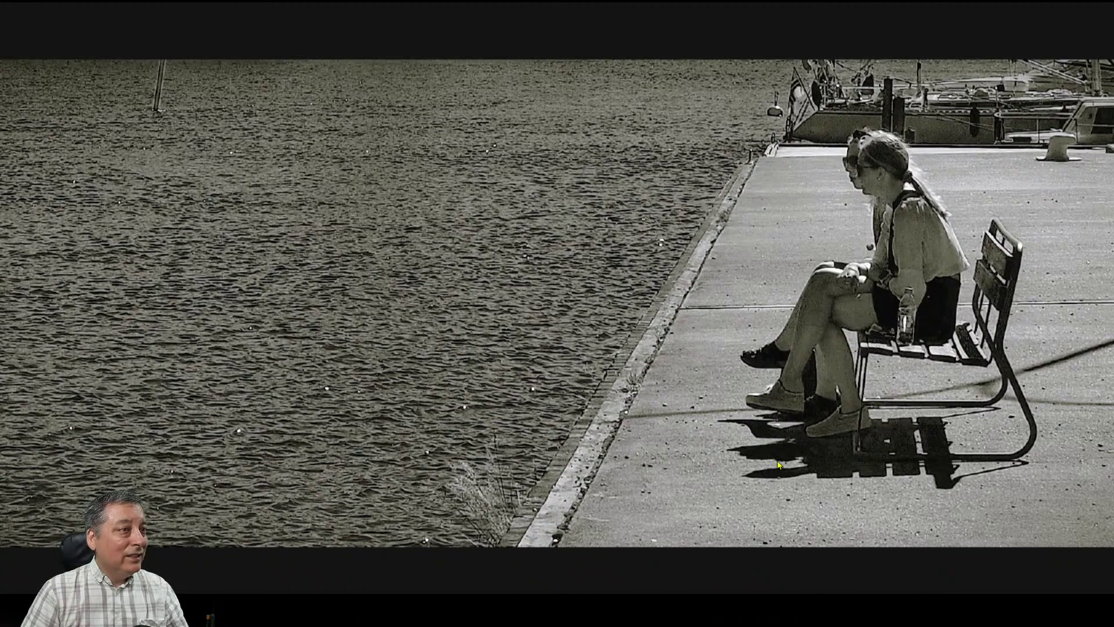
key(Escape)
Reduce the pier photo's Sharpness to 2
click(777, 93)
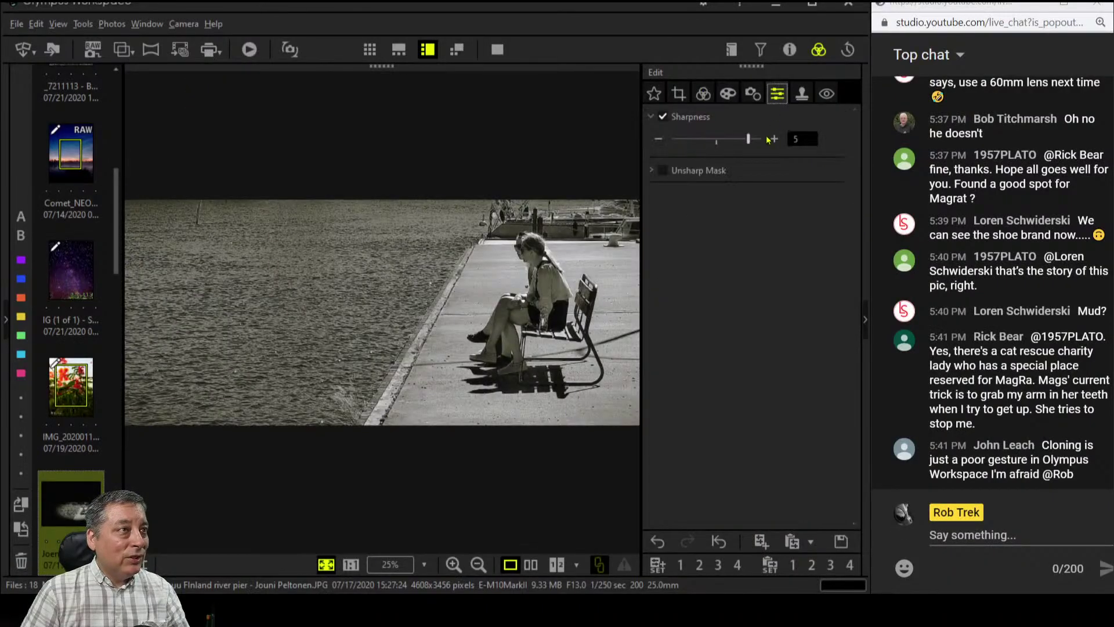
drag(748, 139, 727, 139)
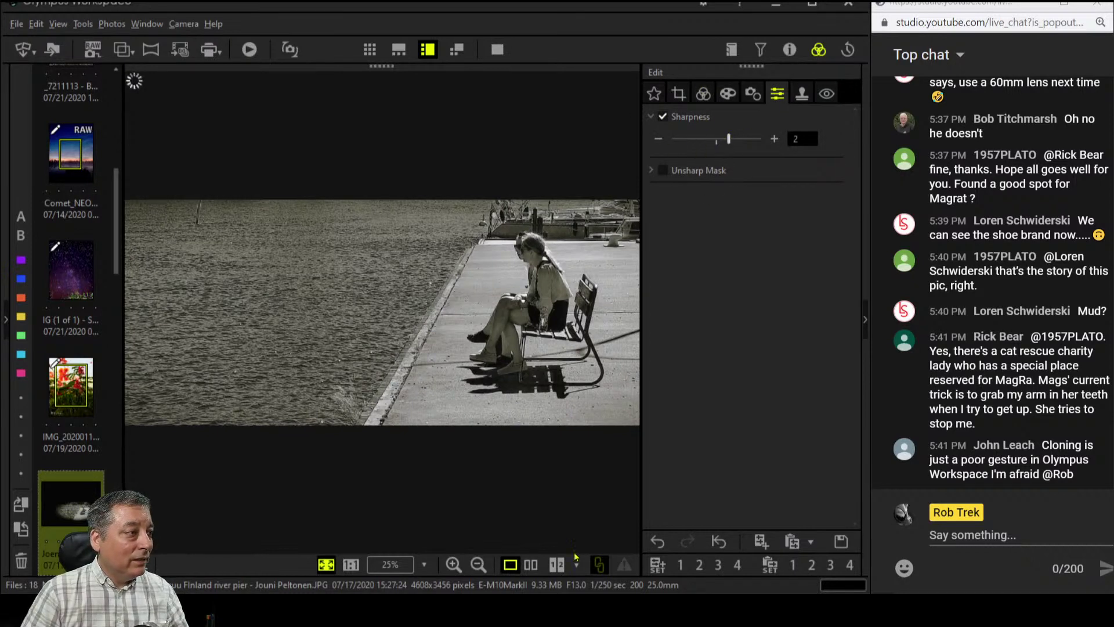
Review the sharpened monochrome pier photo in full screen and return to the editing view
click(497, 50)
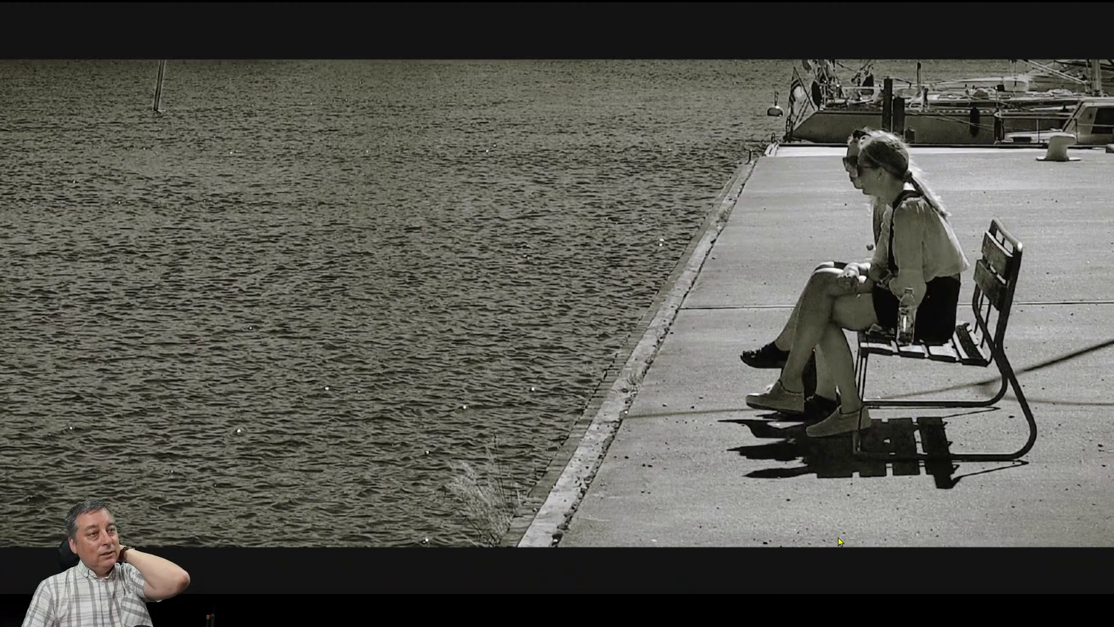
key(Escape)
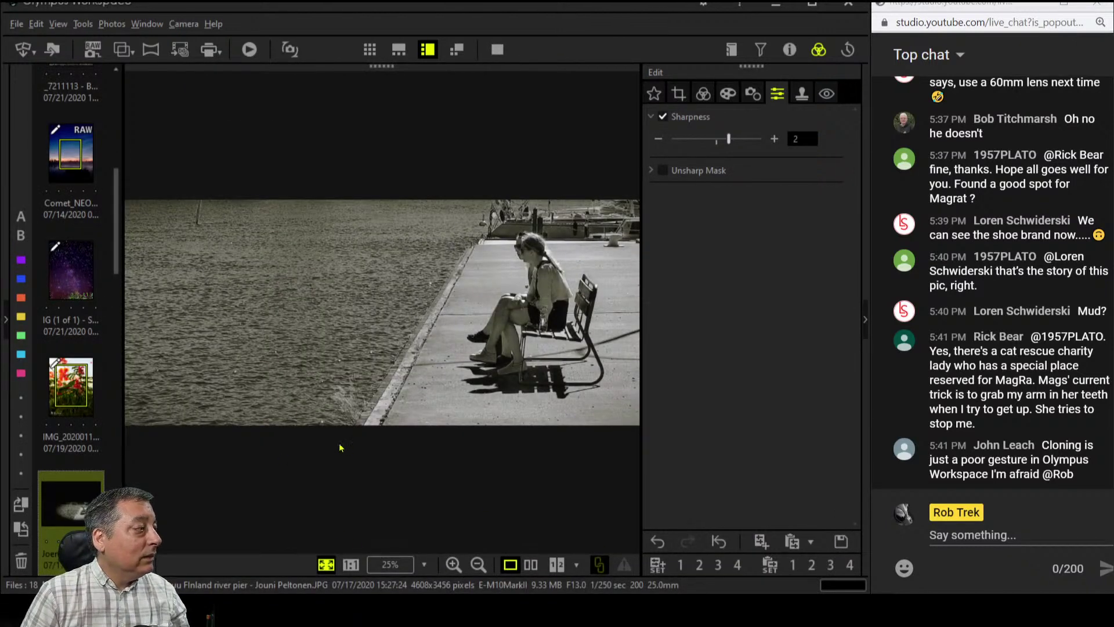
Open the Manchester Victoria Tram Stop photo and review its histogram and shooting details
scroll(66, 424, down, 3)
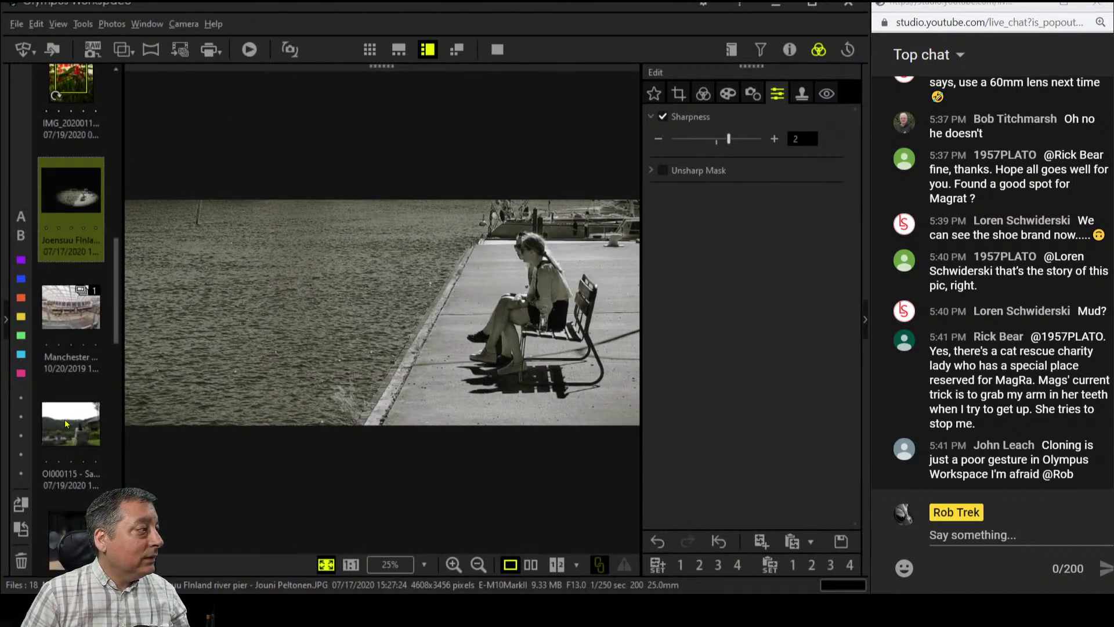
click(71, 315)
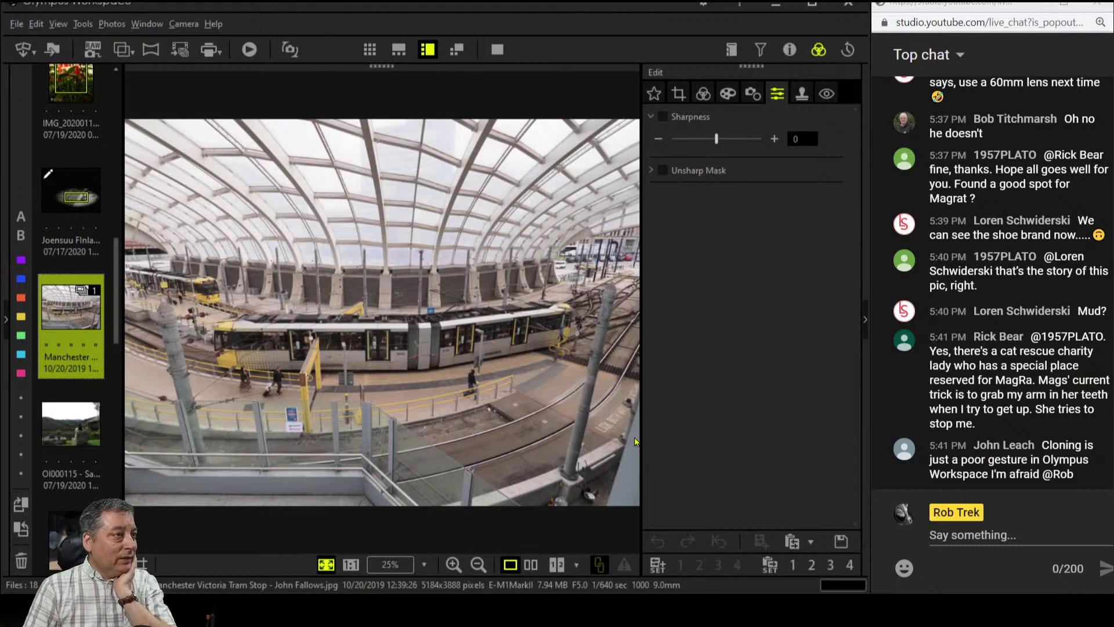
click(788, 51)
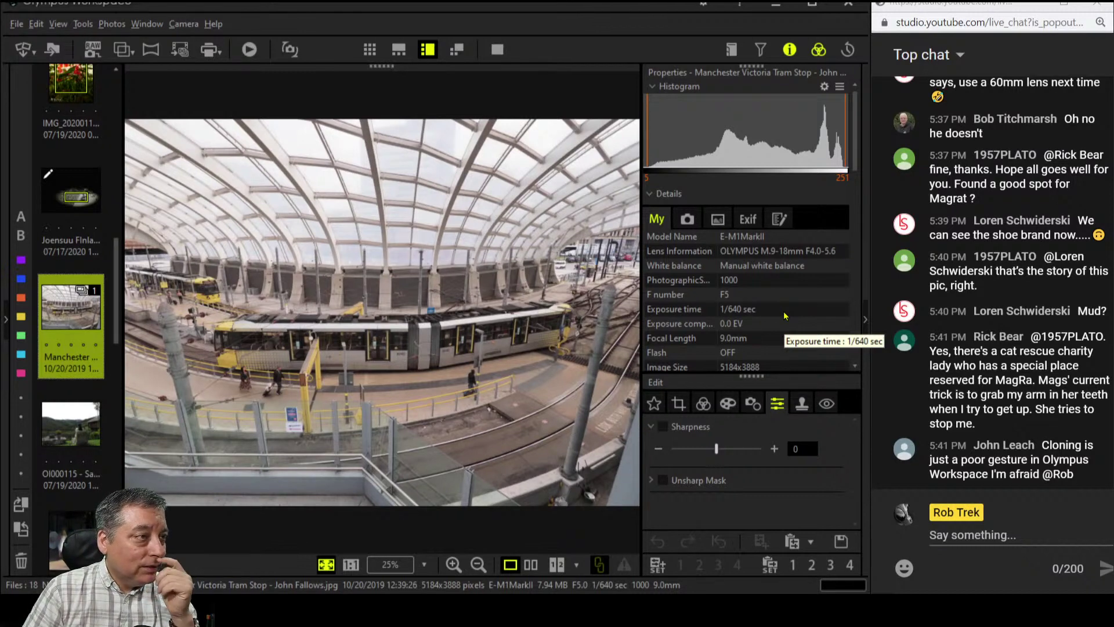
scroll(784, 311, down, 2)
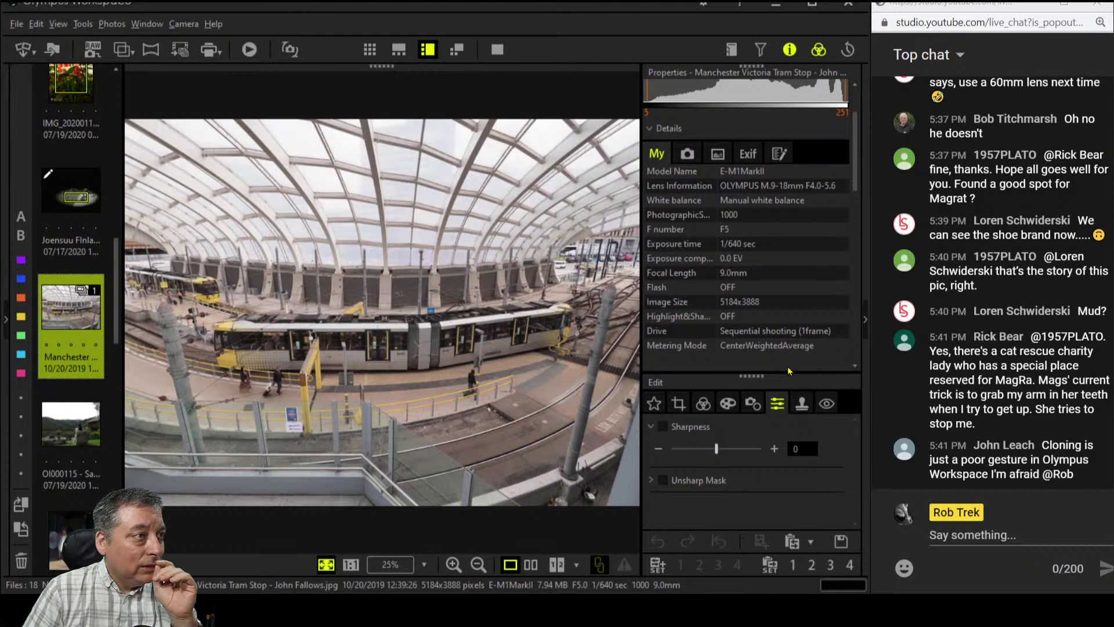
Examine the middle of the tram and its right end at 1:1 magnification
click(408, 329)
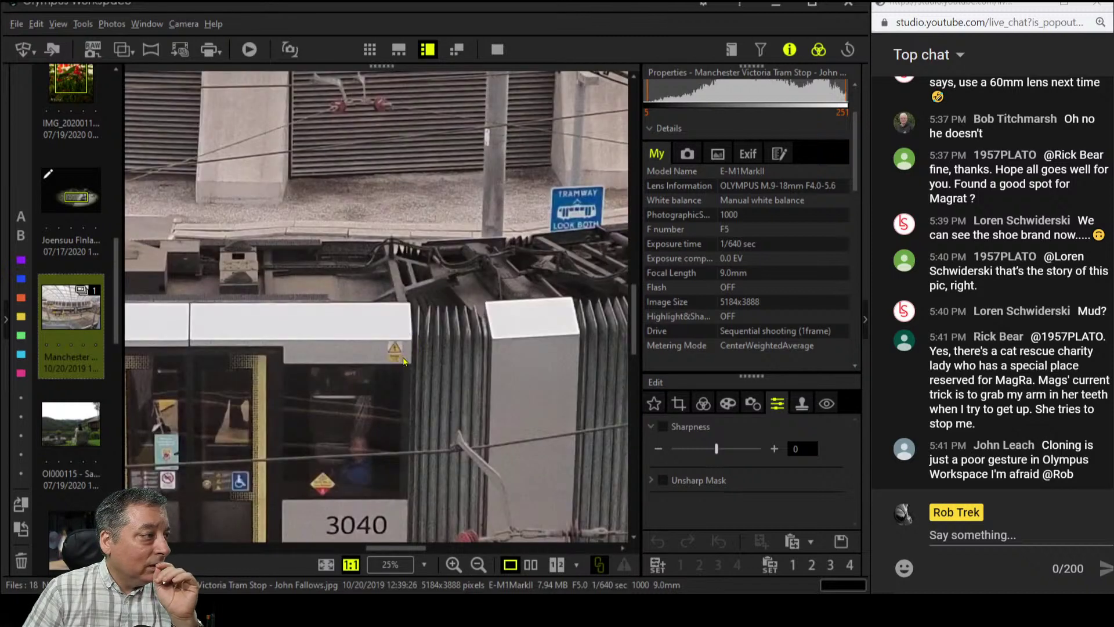
scroll(469, 390, down, 2)
scroll(469, 390, up, 1)
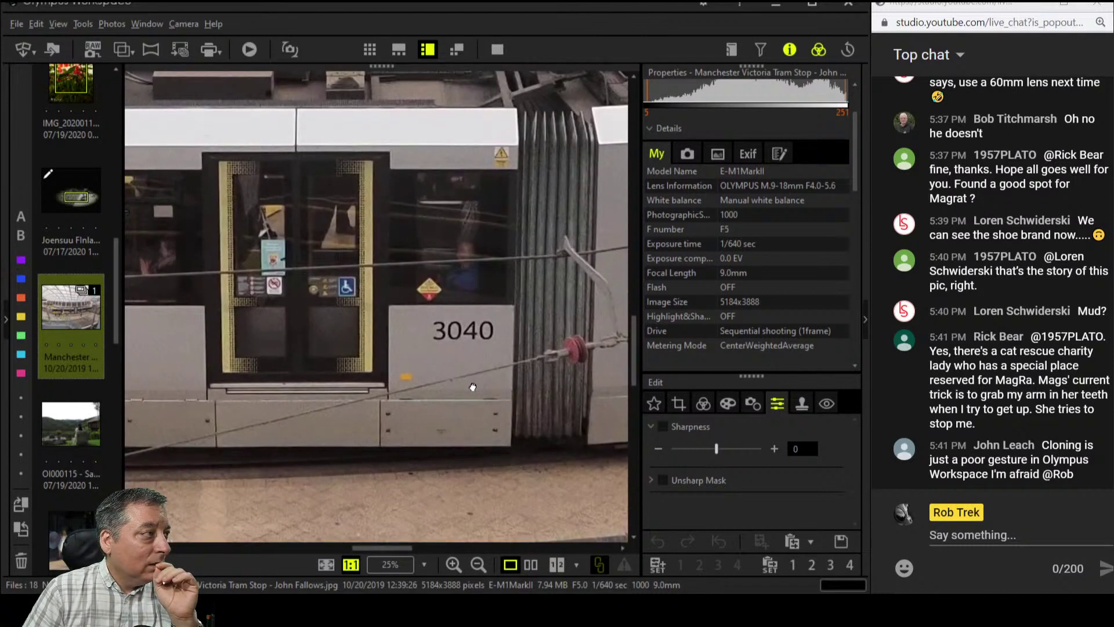
click(473, 382)
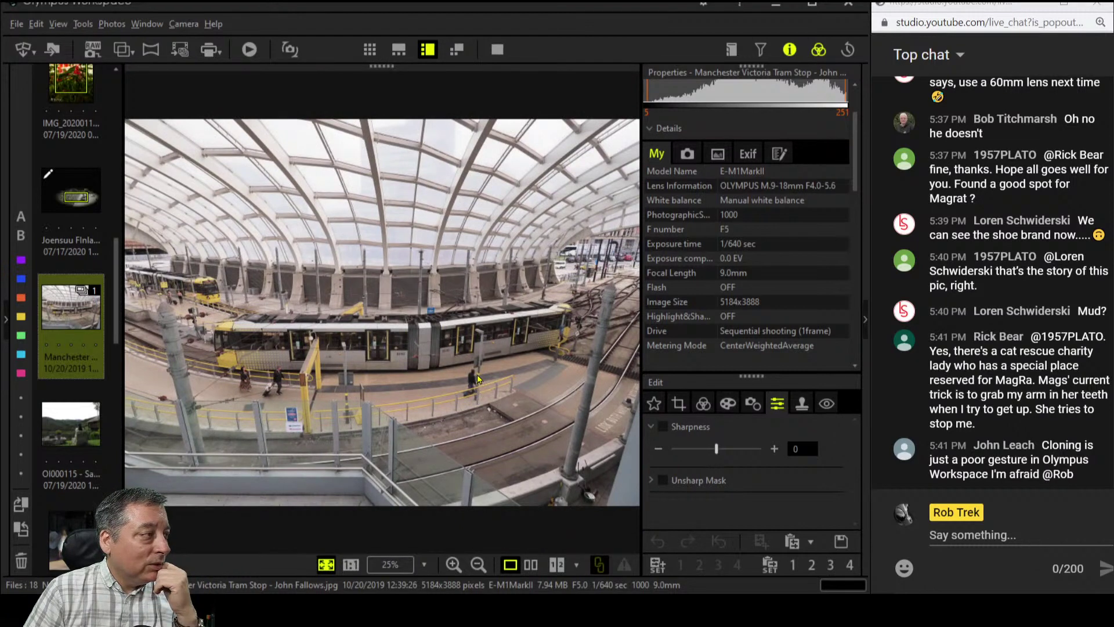
click(562, 340)
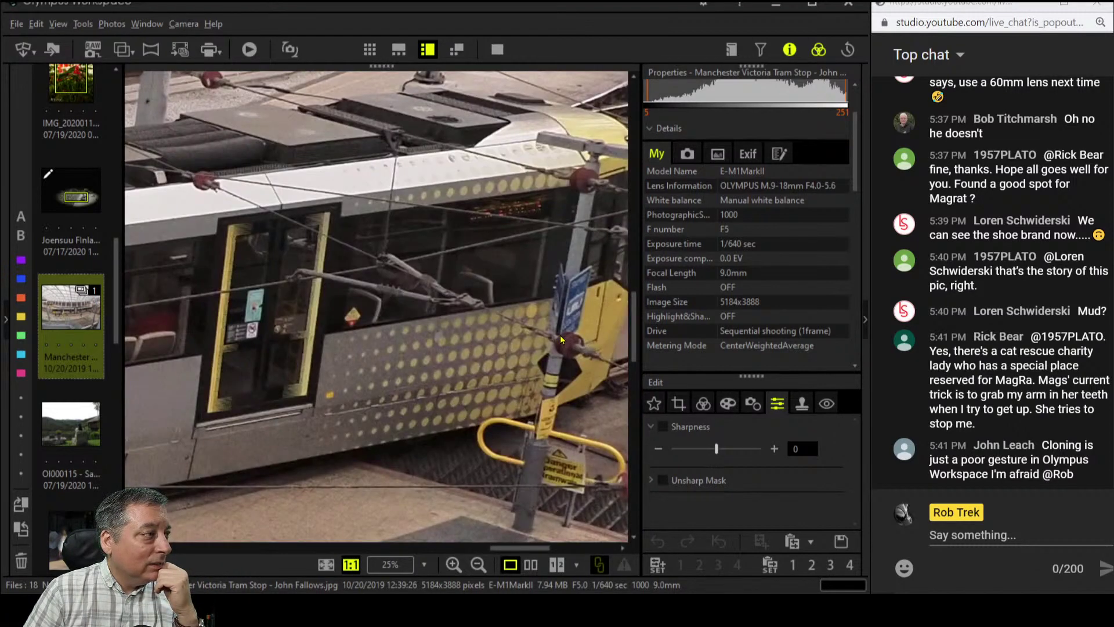
drag(560, 336, 434, 425)
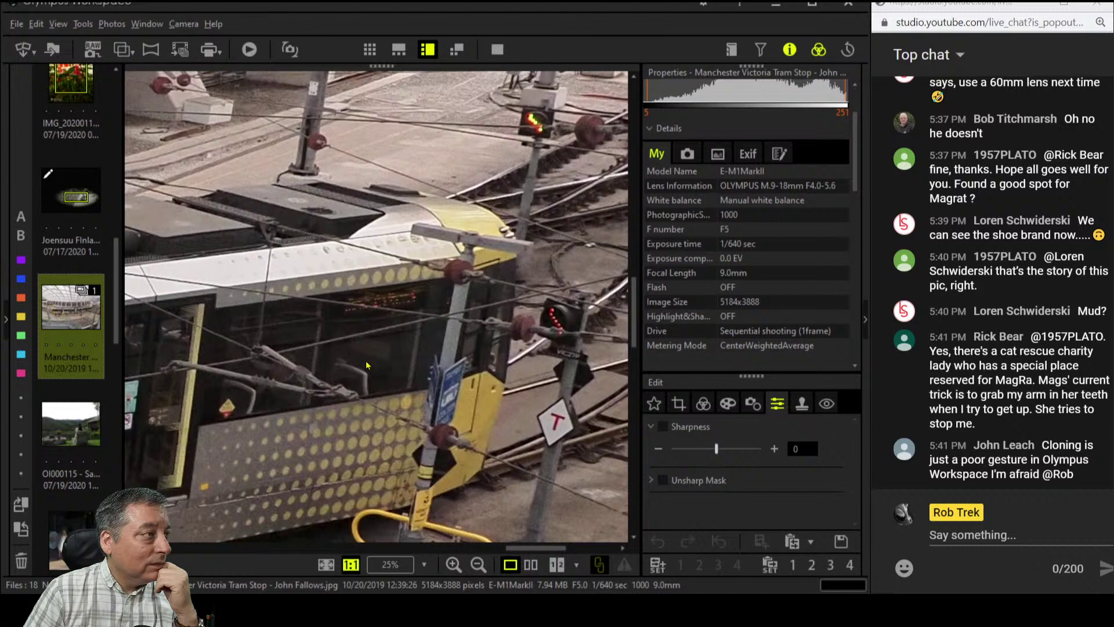
click(366, 365)
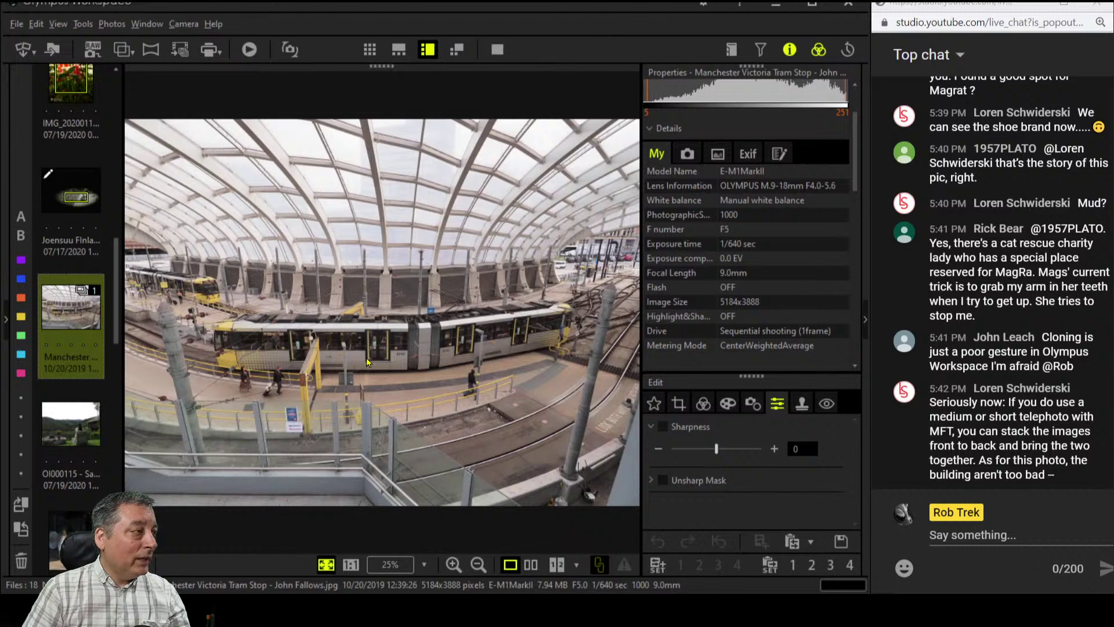
Examine the tram's left half and the people beside it at 1:1, and check the whole composition
click(367, 357)
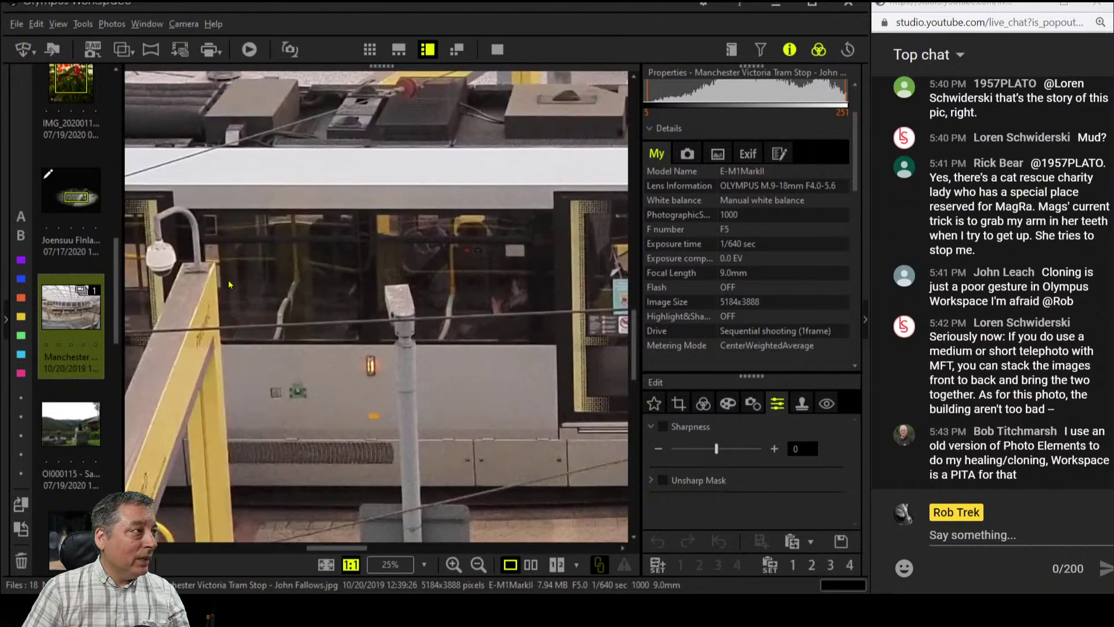
drag(248, 269, 370, 284)
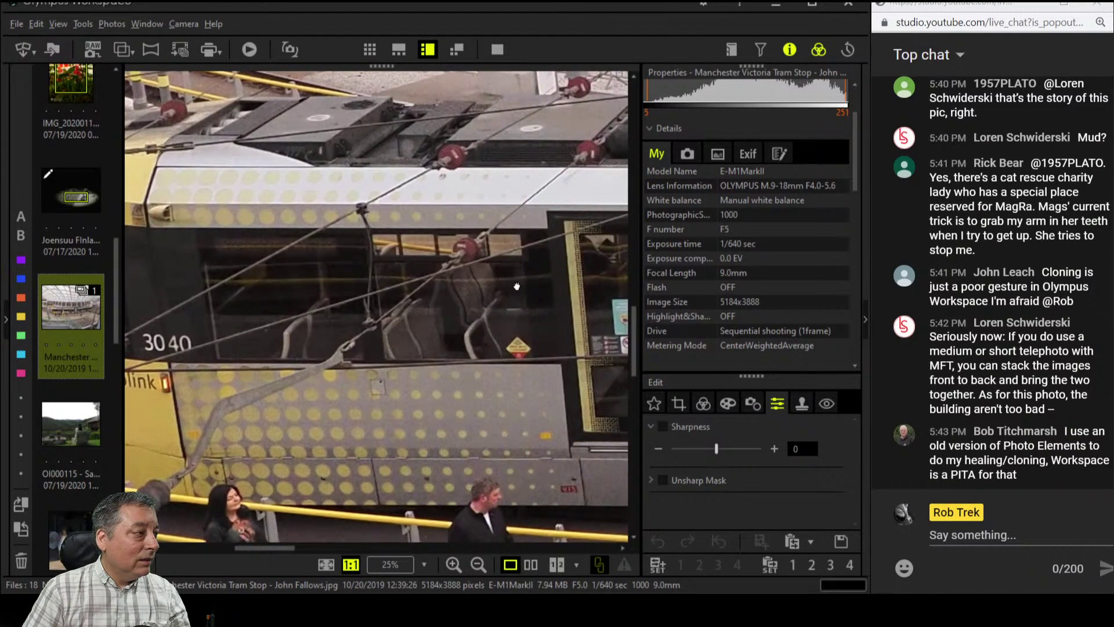
drag(516, 287, 354, 130)
click(300, 280)
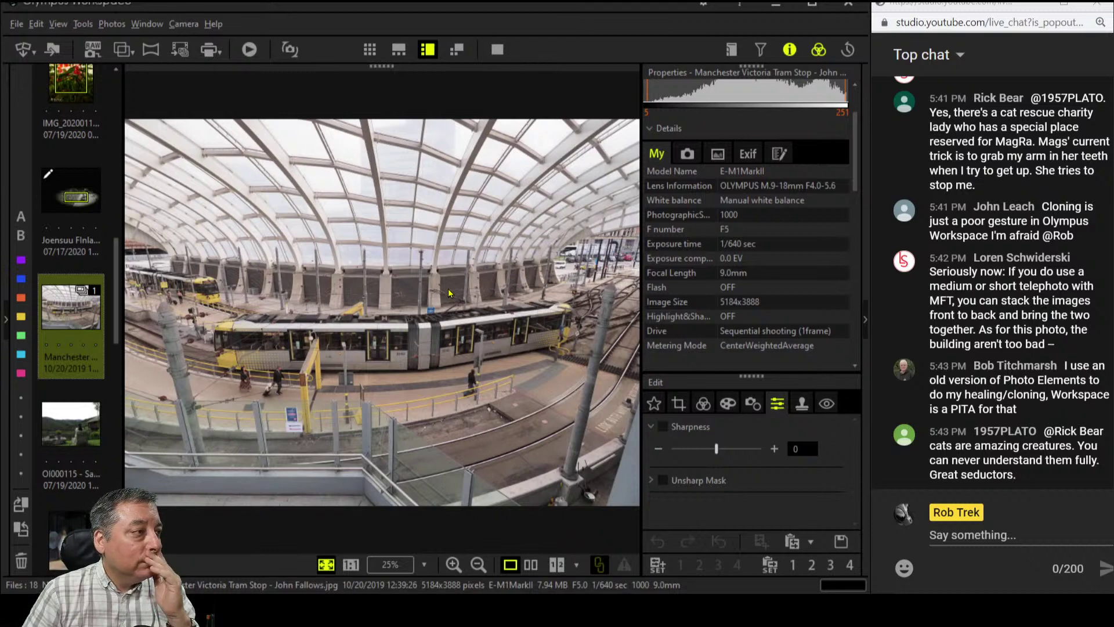
double_click(363, 246)
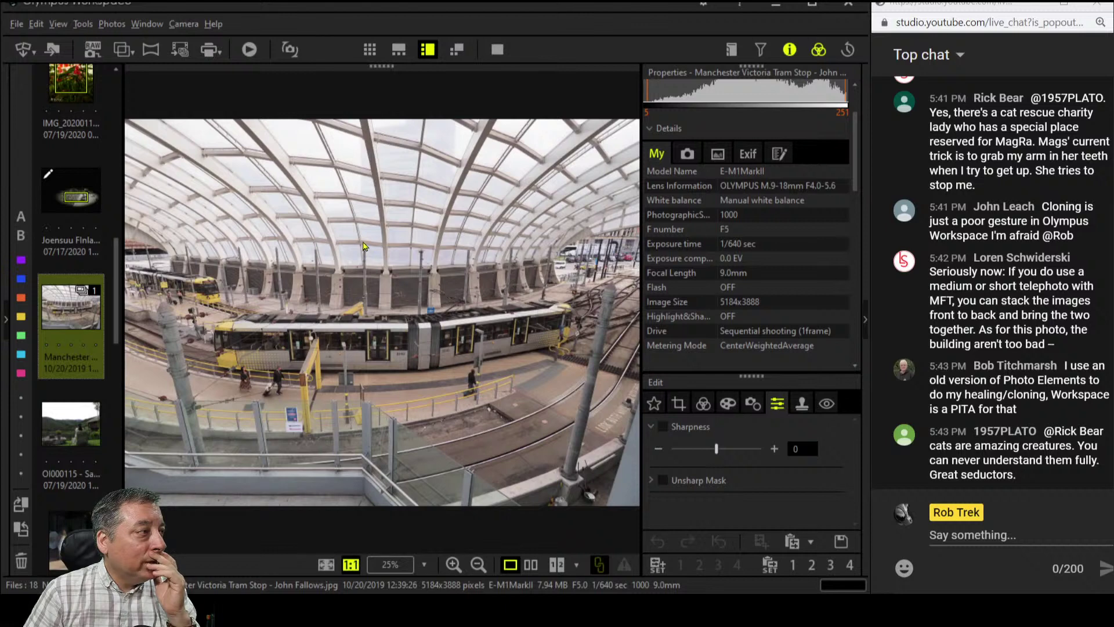
double_click(364, 246)
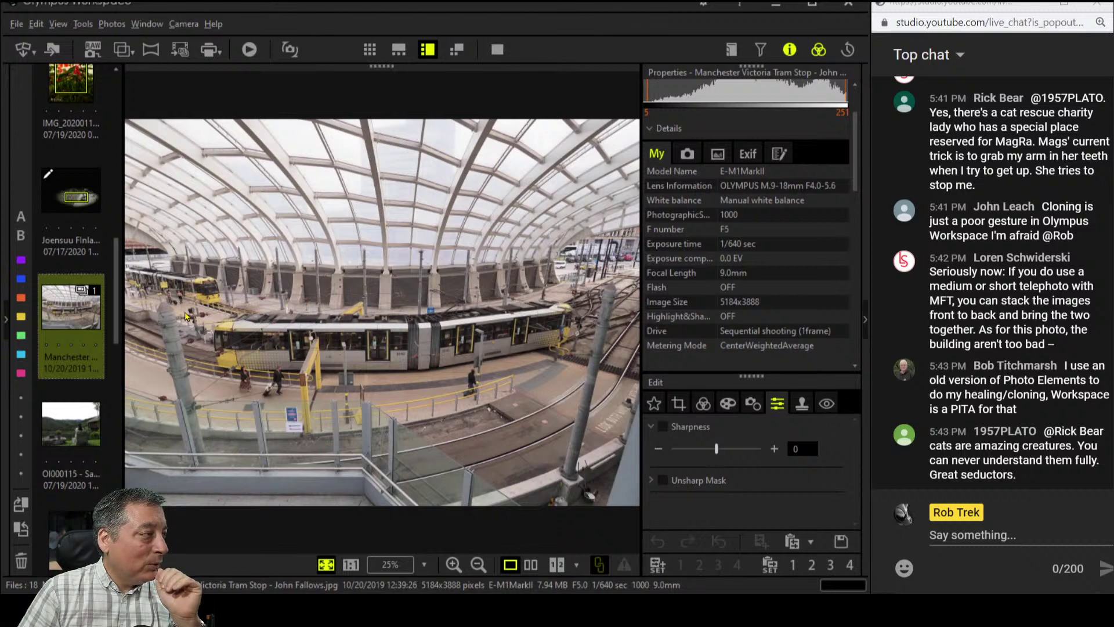
click(169, 360)
click(209, 373)
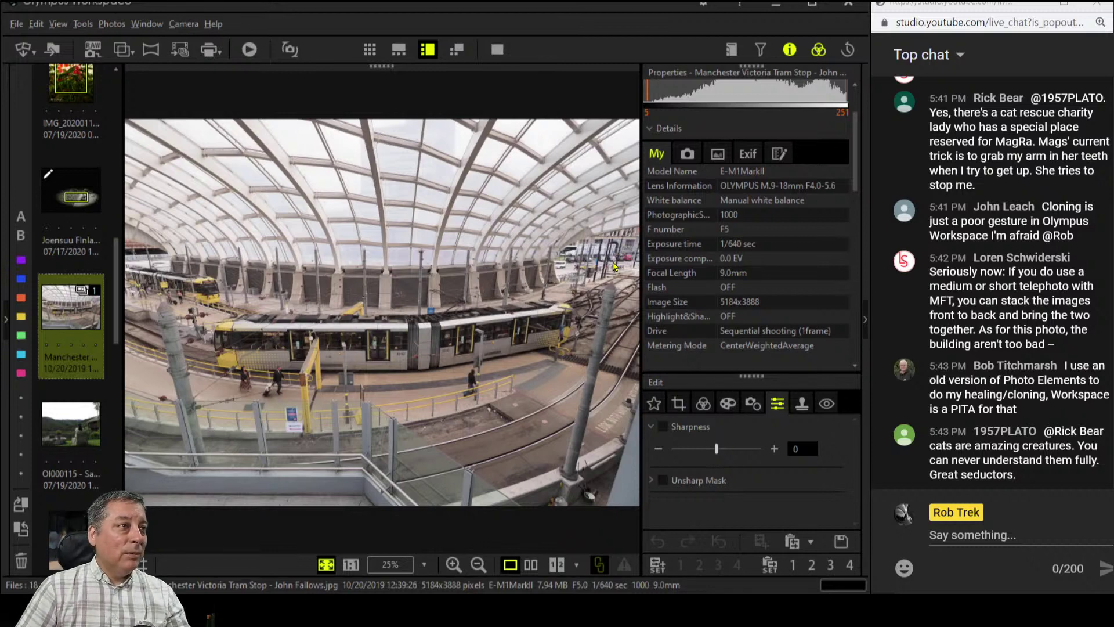
Hide the photo properties and set the manual Trapezoidal Correction under Distortion Correction to 50
click(789, 49)
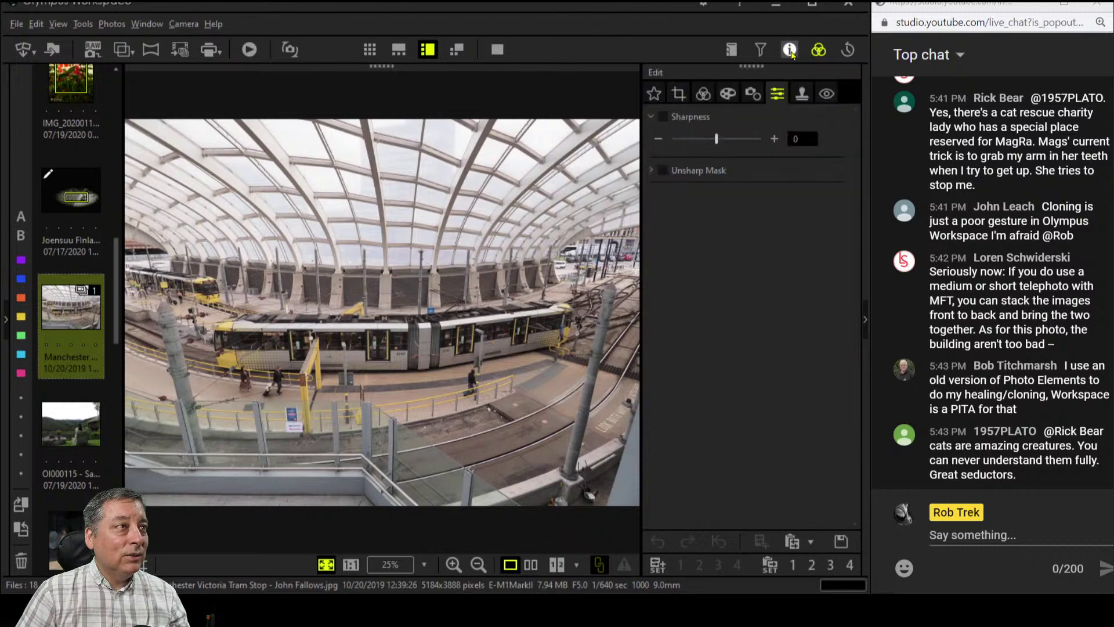
click(757, 98)
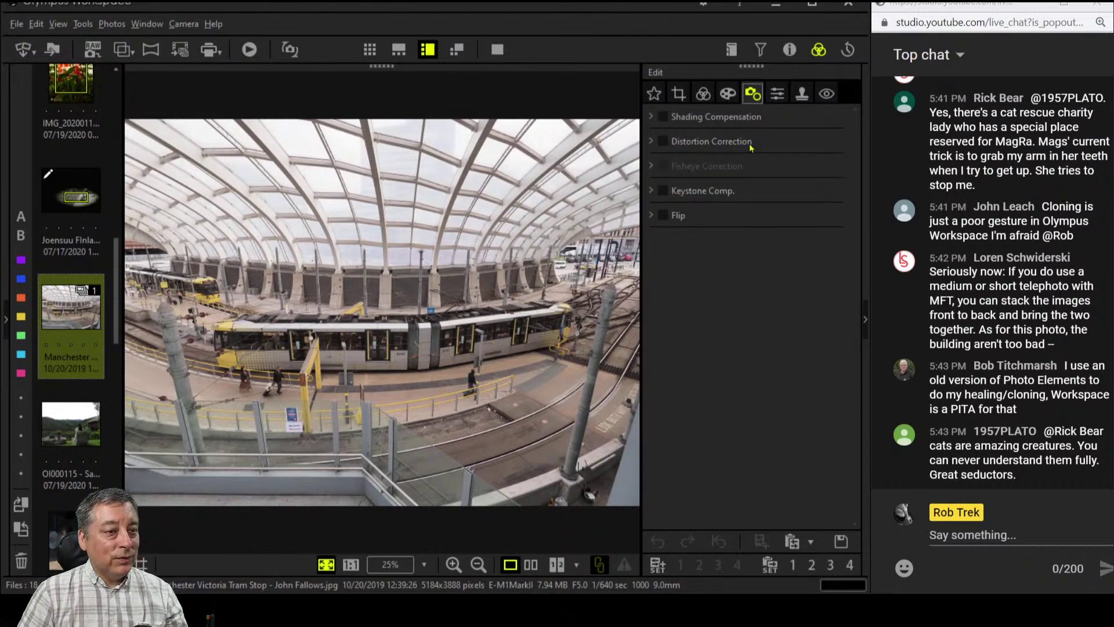
click(652, 142)
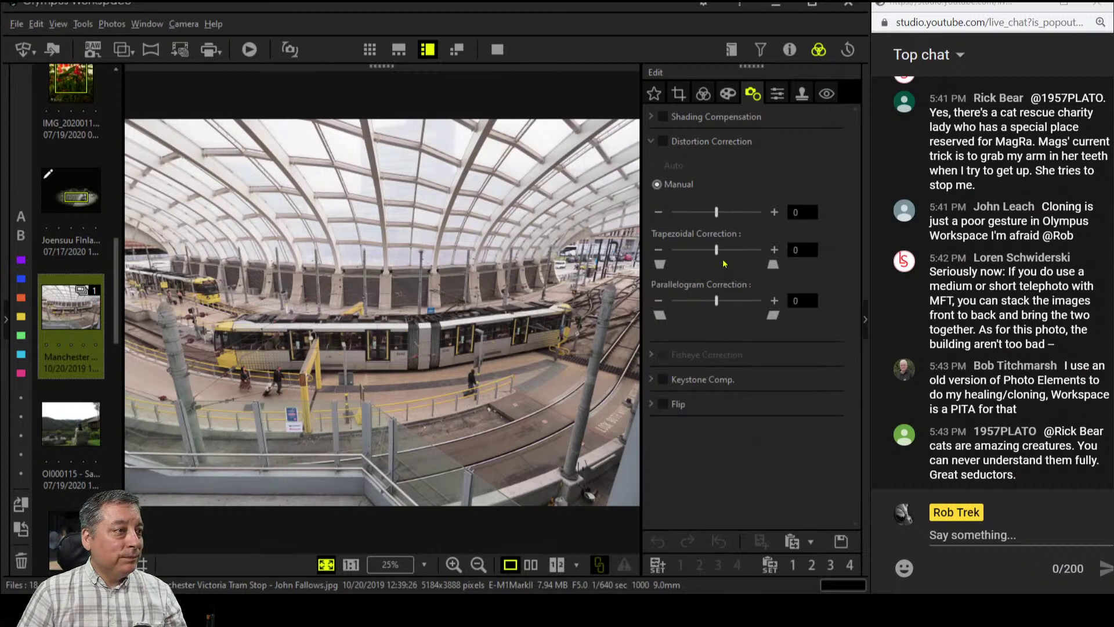
drag(716, 250, 748, 250)
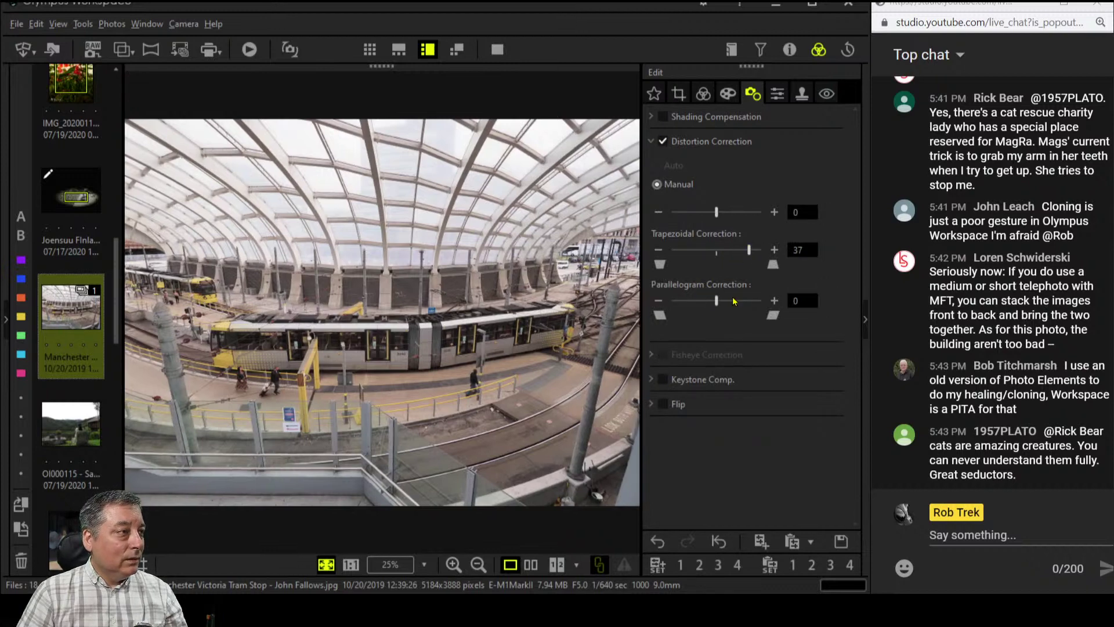
drag(748, 250, 773, 258)
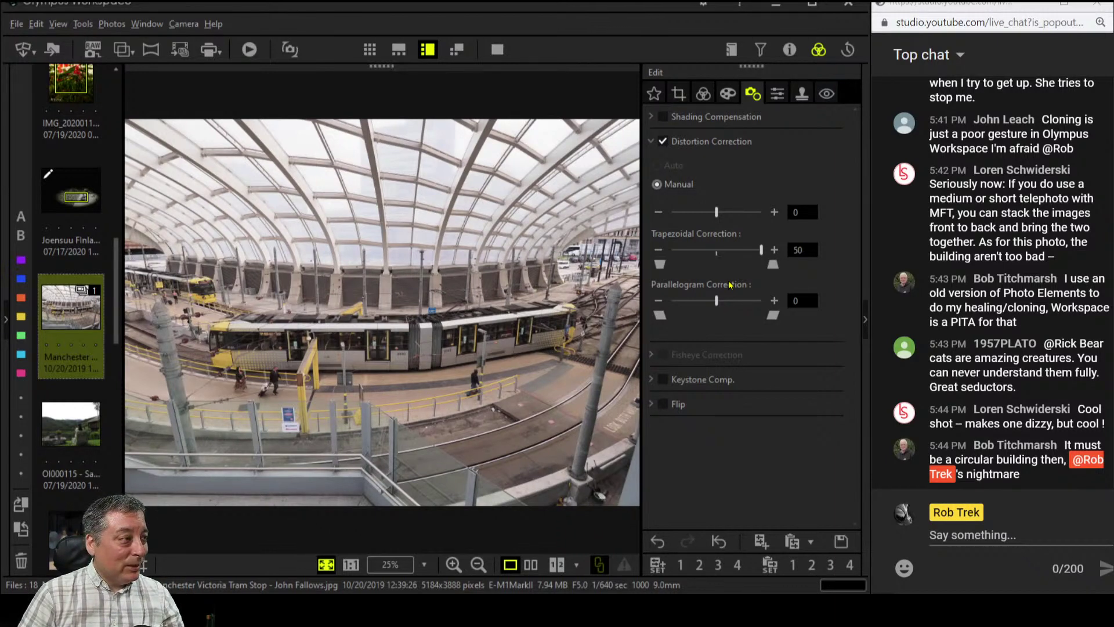
Convert the tram photo to black and white with the Monochrome picture mode
click(729, 94)
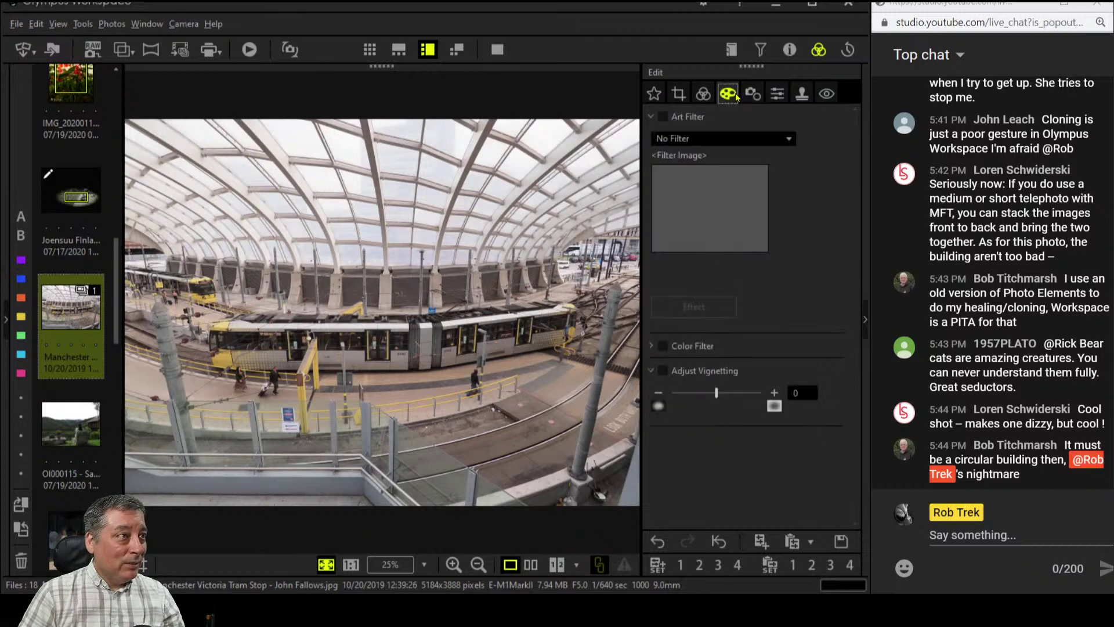
click(714, 138)
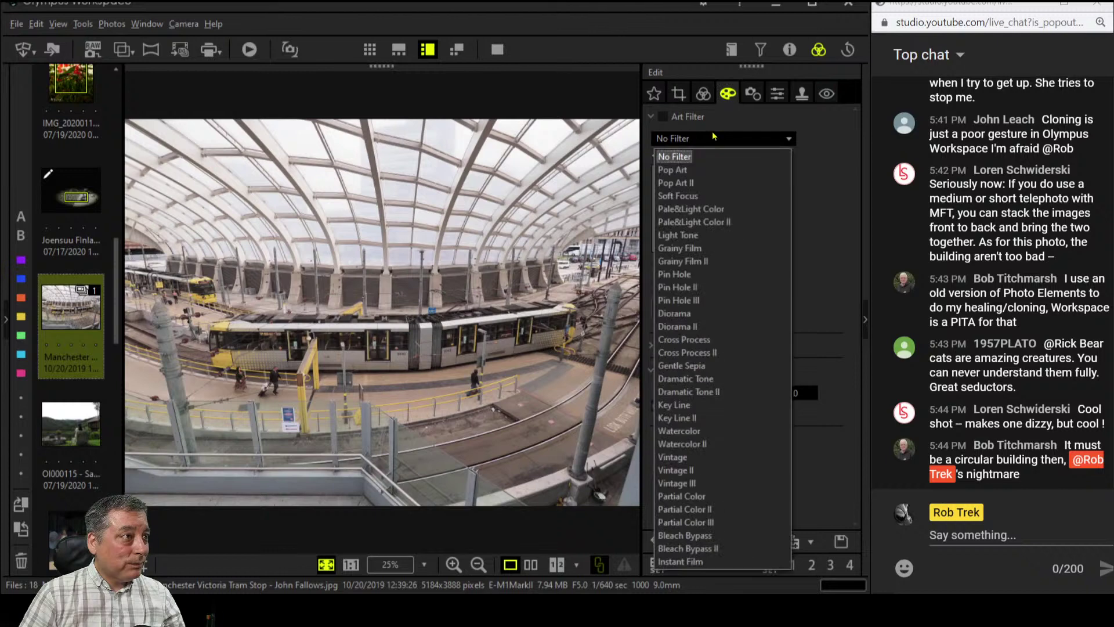
click(703, 96)
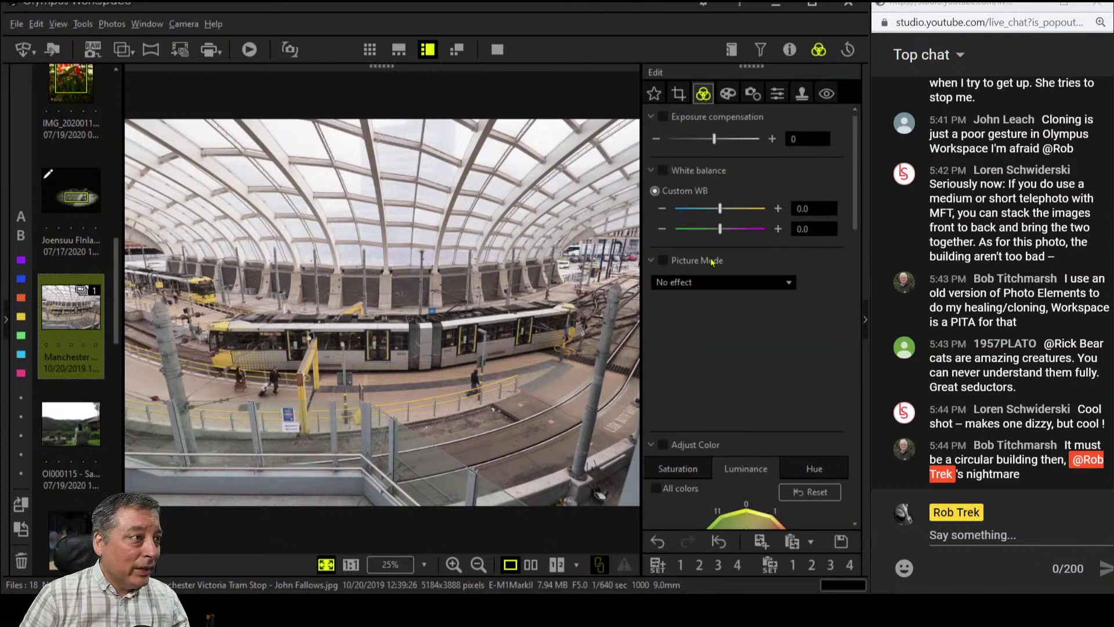
click(712, 282)
click(709, 314)
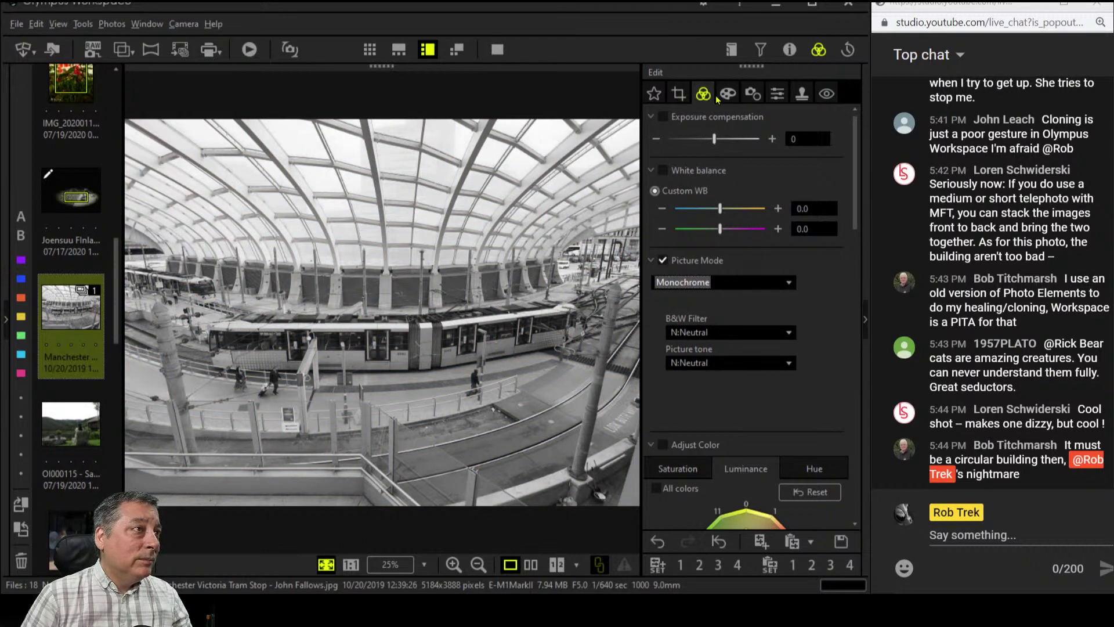
Try a square 1:1 crop of about 2724 x 2724 pixels over the left part of the tram and the roof above
click(673, 95)
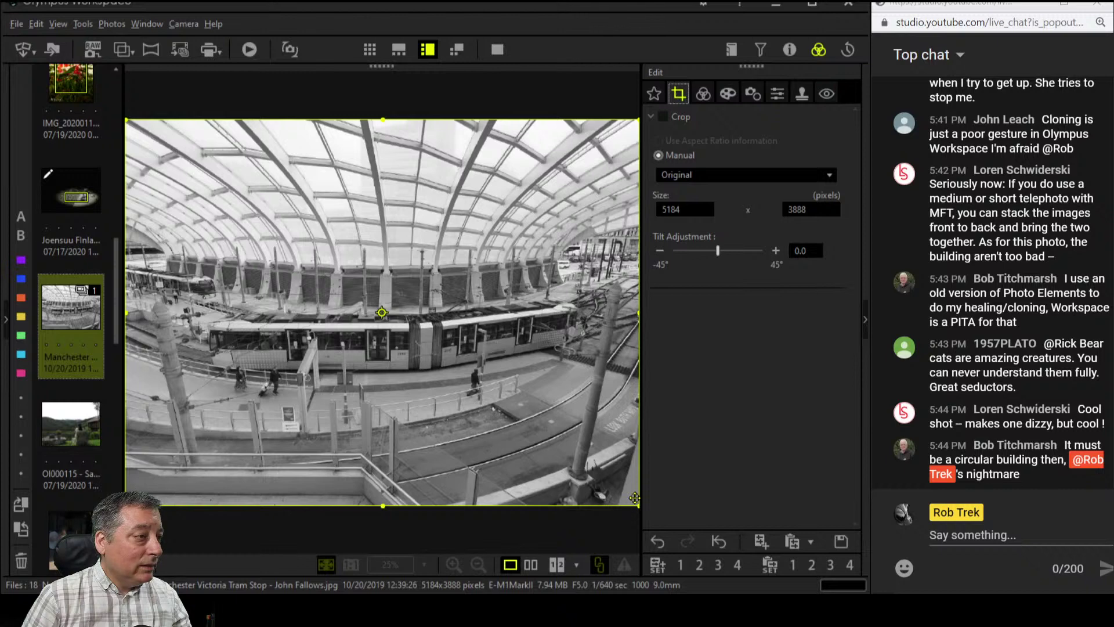
click(729, 175)
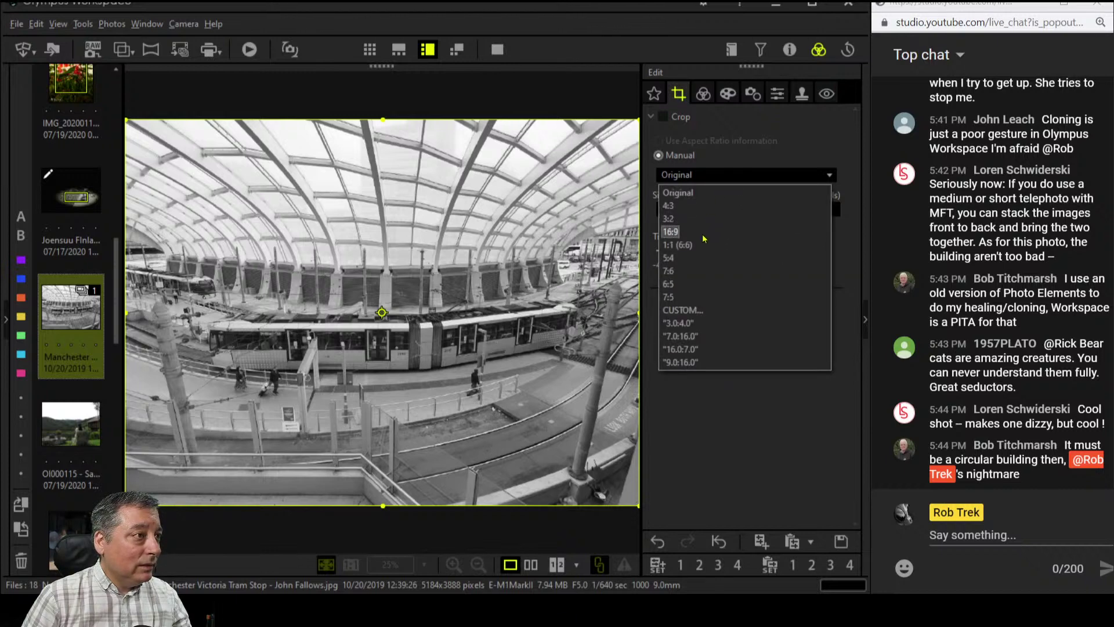
click(703, 244)
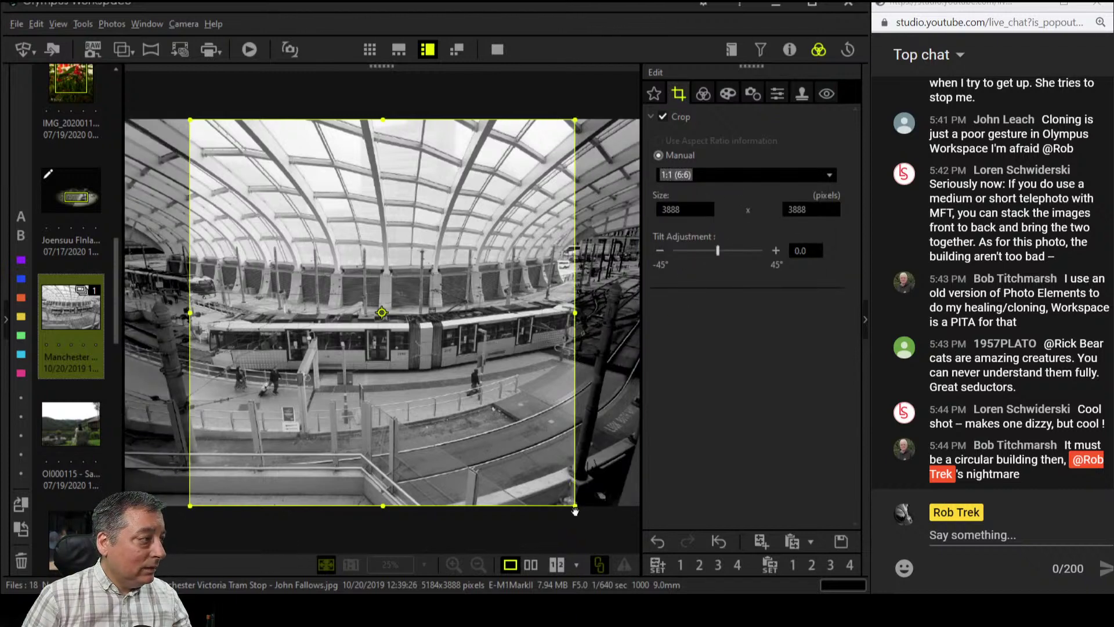
drag(574, 503, 441, 388)
drag(384, 278, 398, 289)
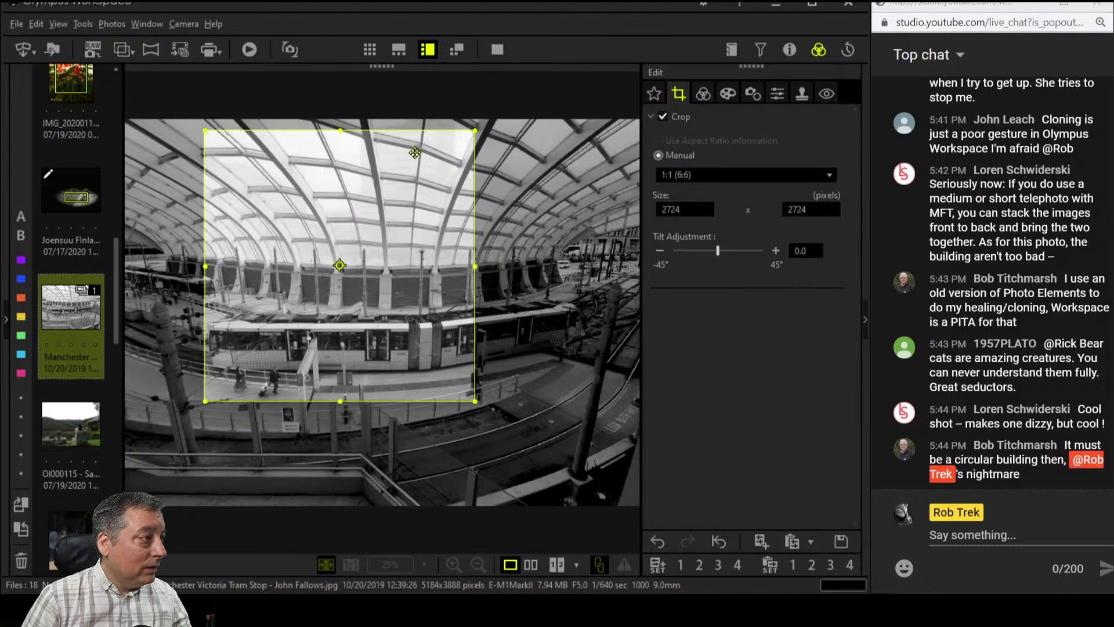
Crop the tram photo at 16:9 to about 3908 x 2197 pixels, framing the whole tram and the lower roof arches
click(720, 174)
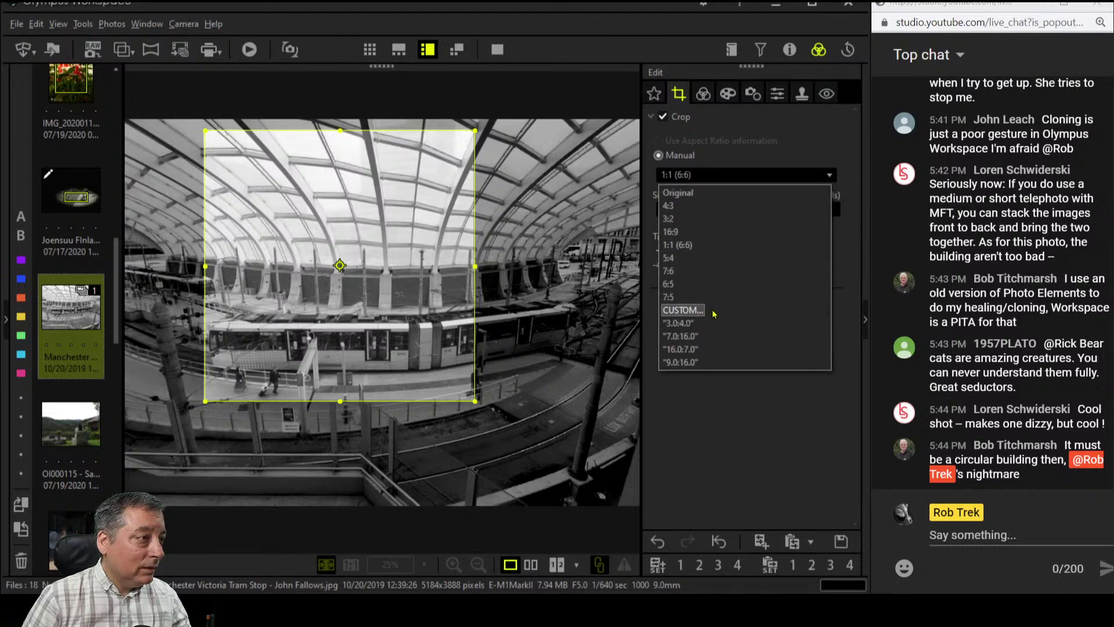
click(715, 232)
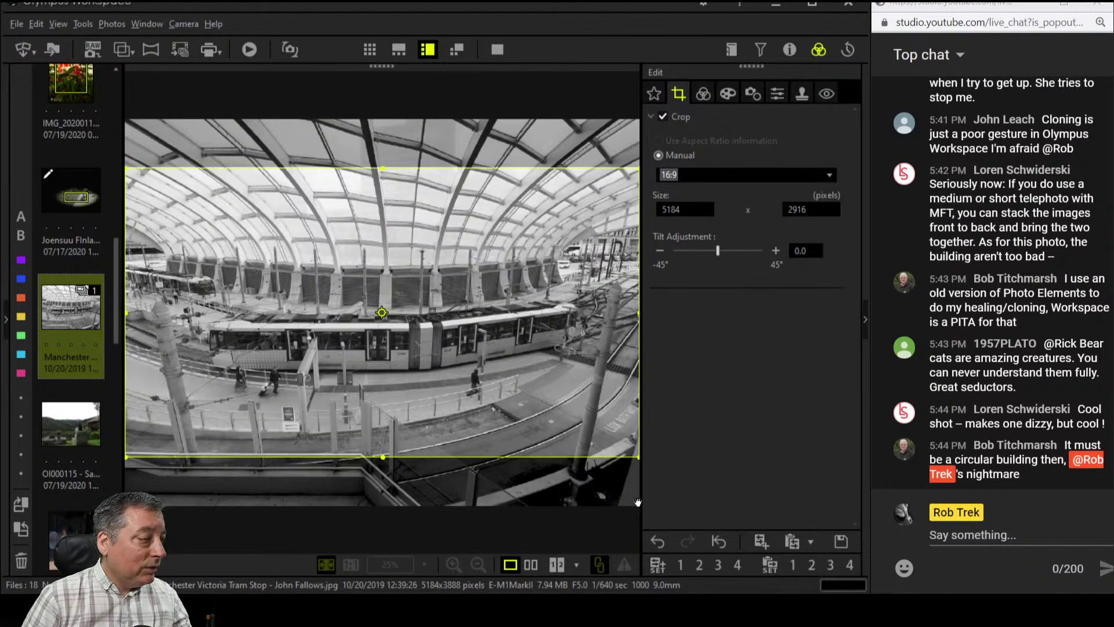
drag(638, 456, 488, 372)
drag(371, 290, 451, 327)
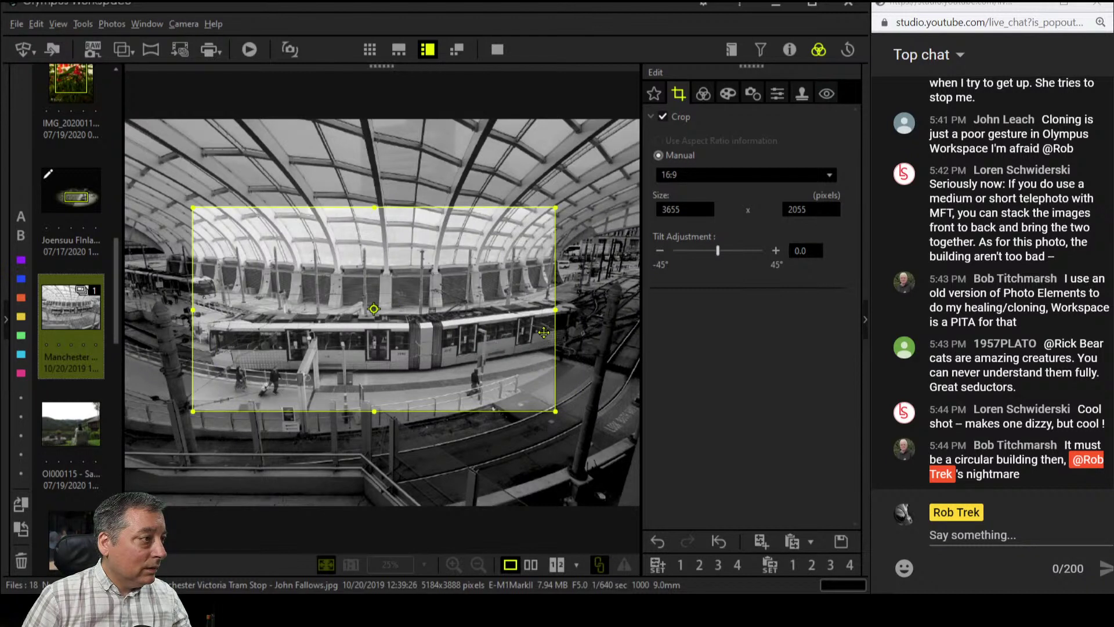
drag(555, 312, 578, 311)
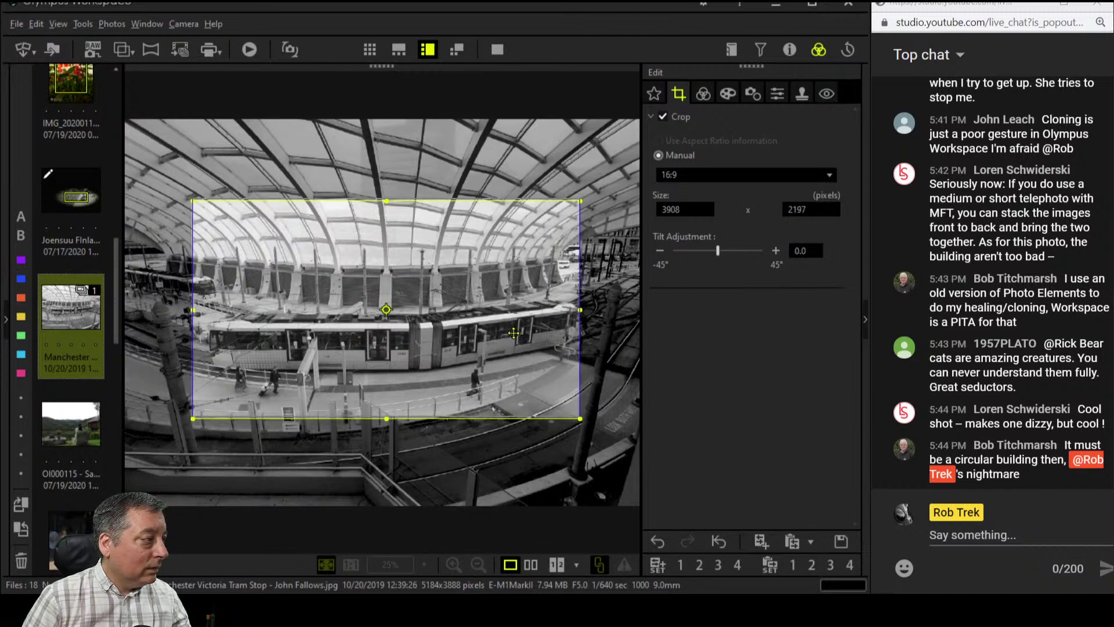
Reposition and resize the 16:9 crop to about 3949 x 2222 pixels around the whole tram, the platform and the lower roof arches
drag(514, 326, 516, 352)
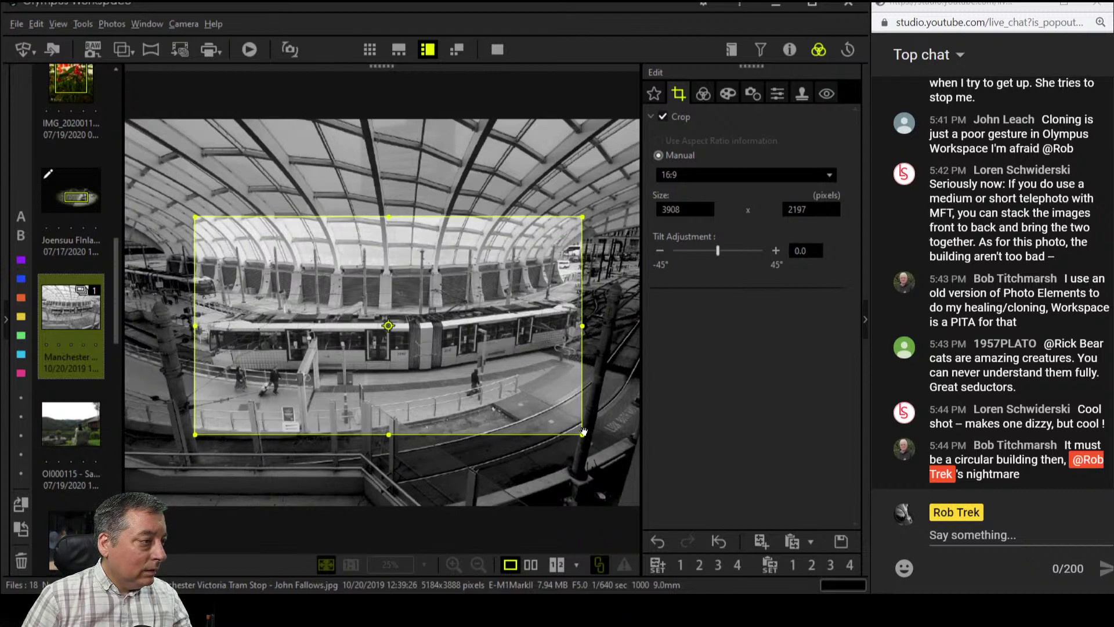
drag(581, 427, 572, 429)
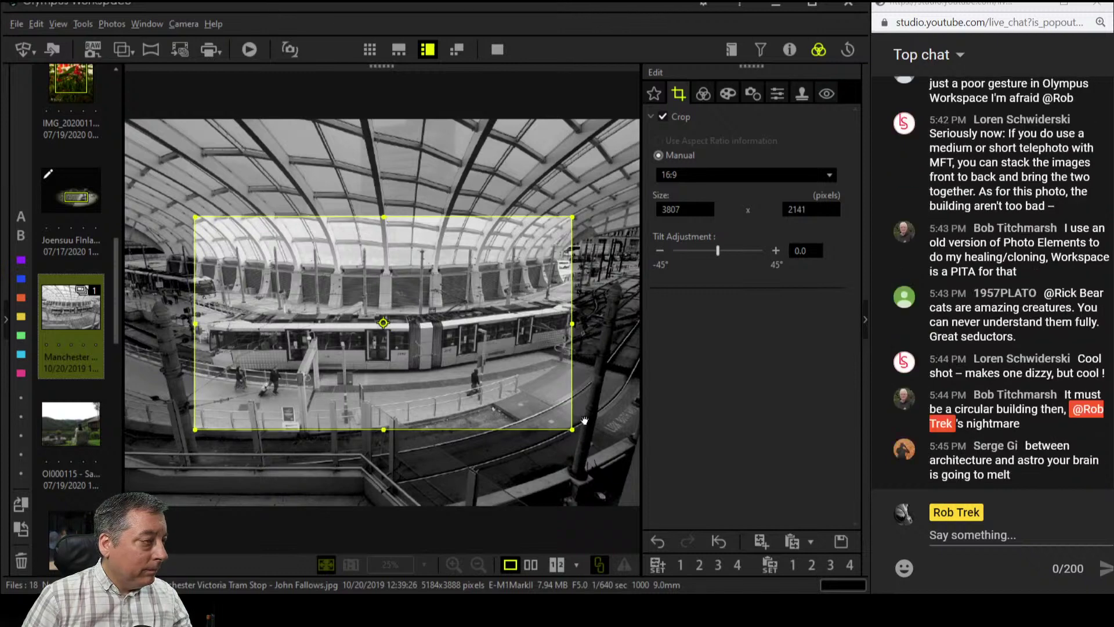
click(701, 95)
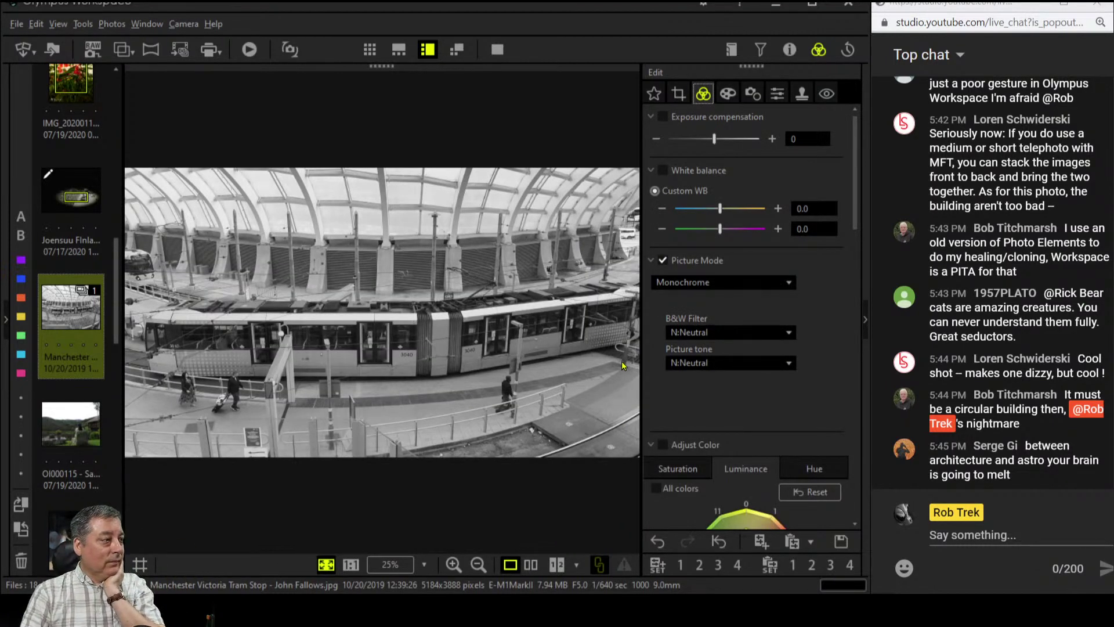
click(678, 93)
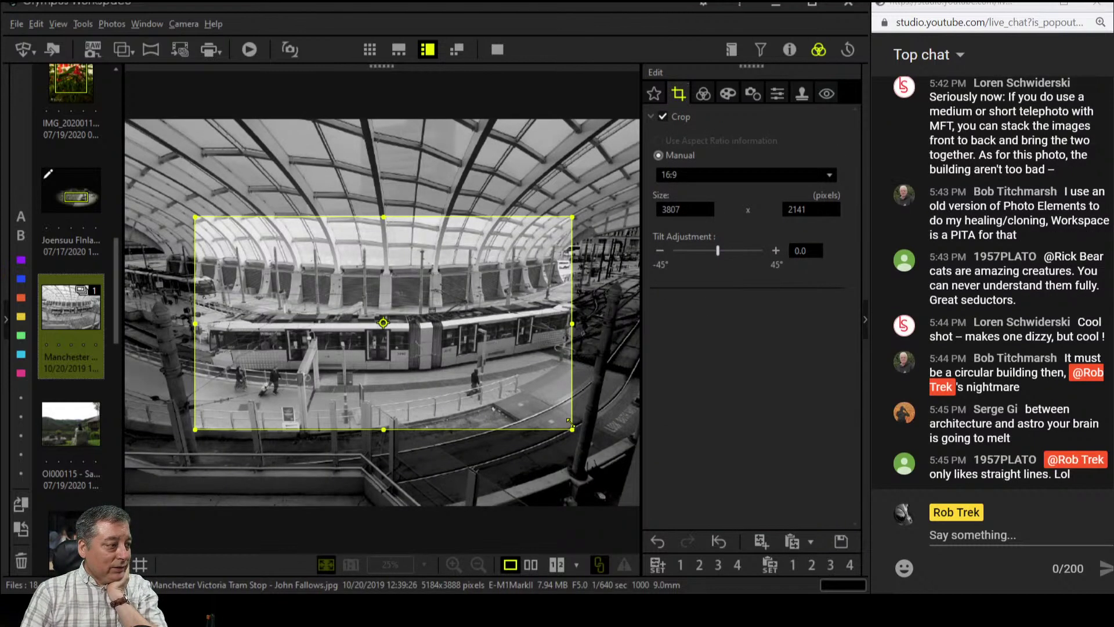
drag(569, 423, 566, 421)
drag(567, 323, 587, 323)
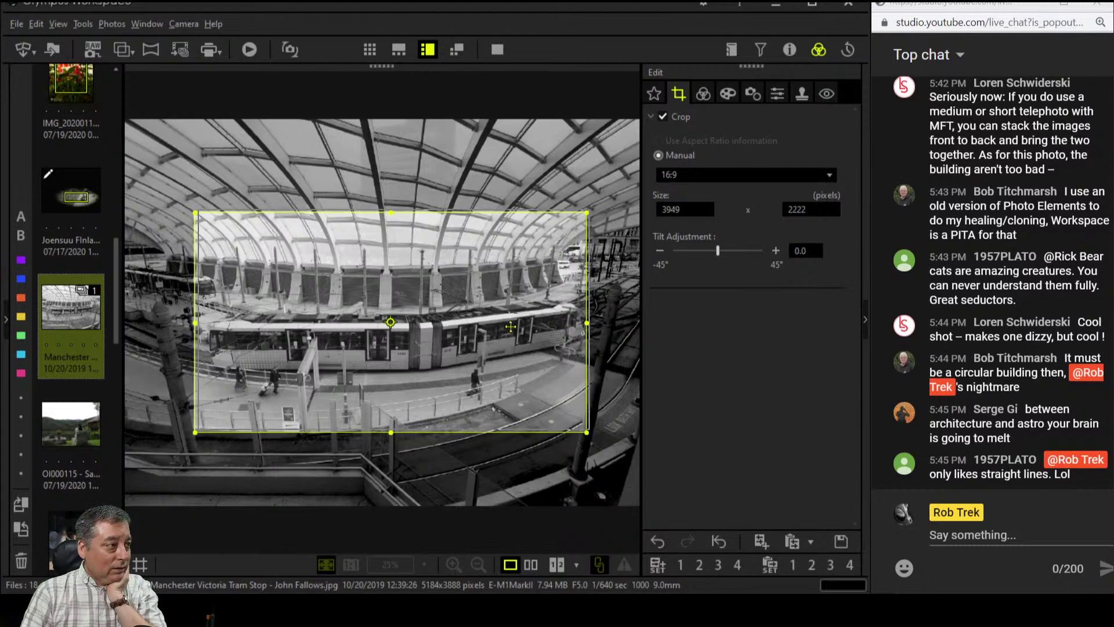
drag(507, 312, 506, 321)
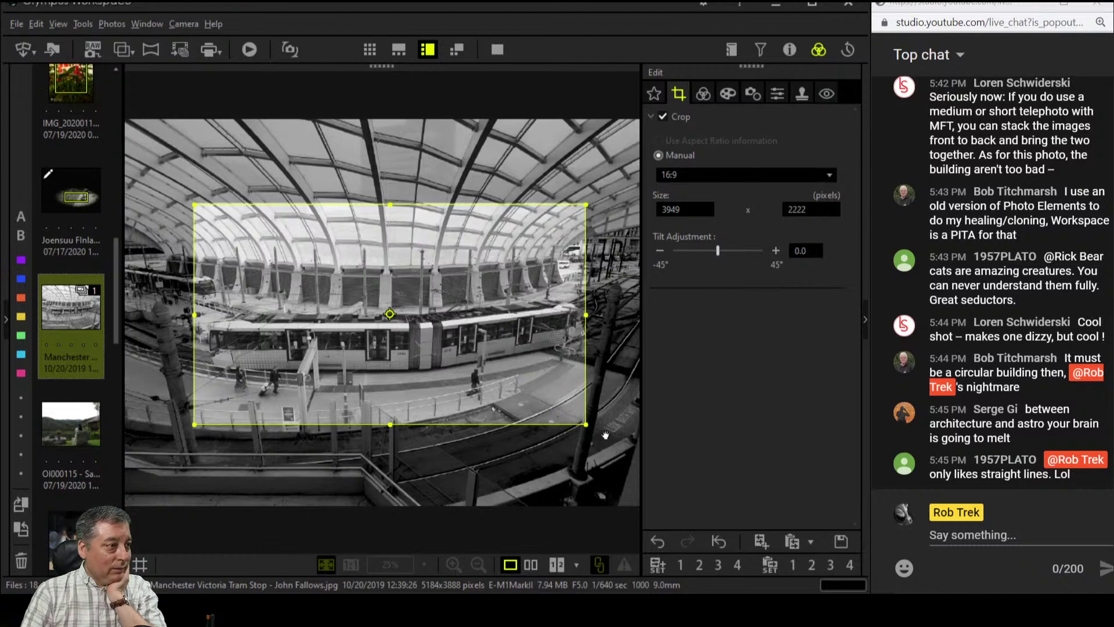
Try the Green and Red B&W filters on the monochrome tram photo
click(702, 94)
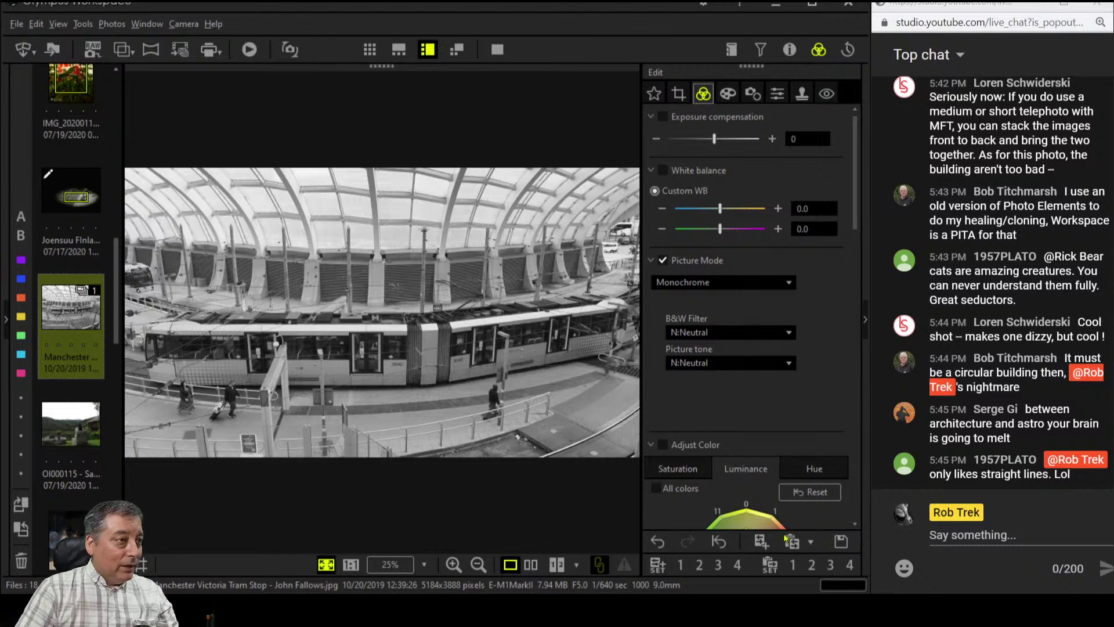
click(760, 335)
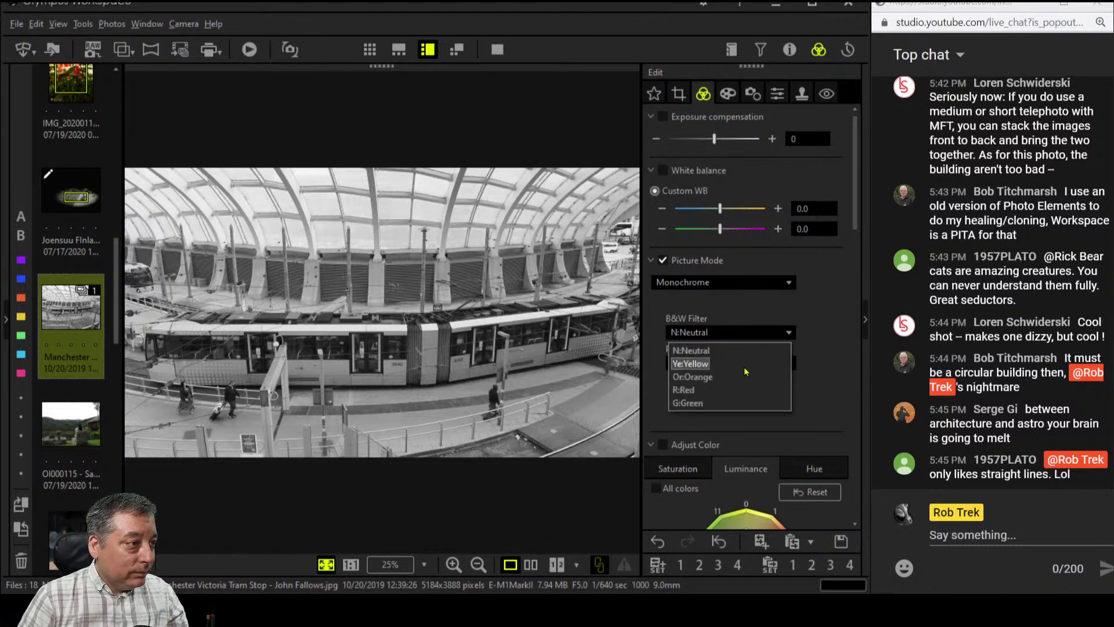
click(735, 404)
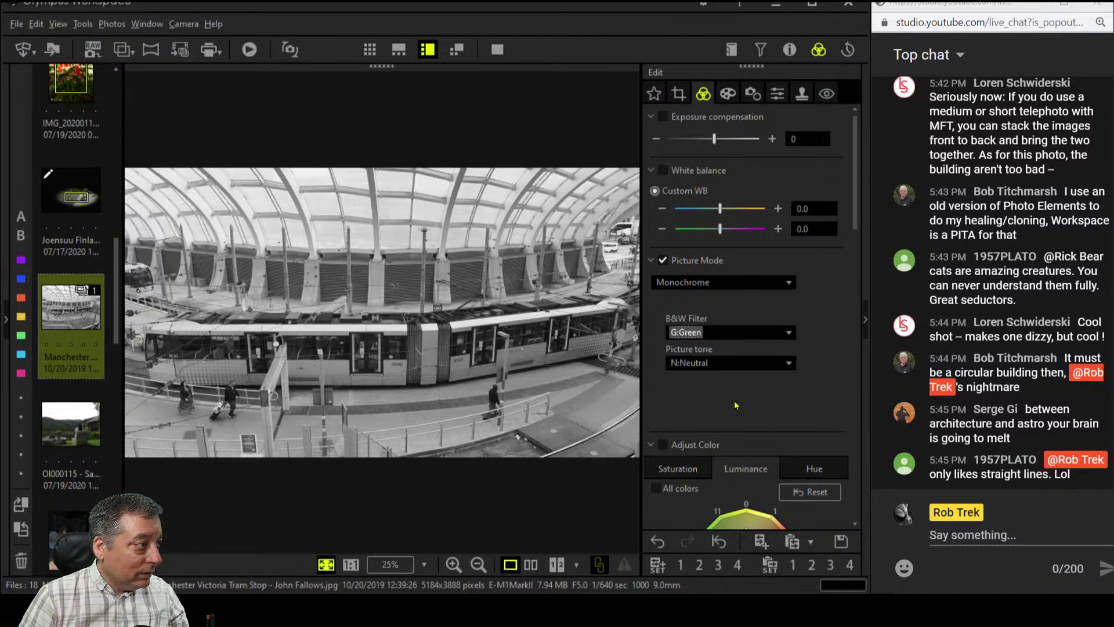
click(735, 342)
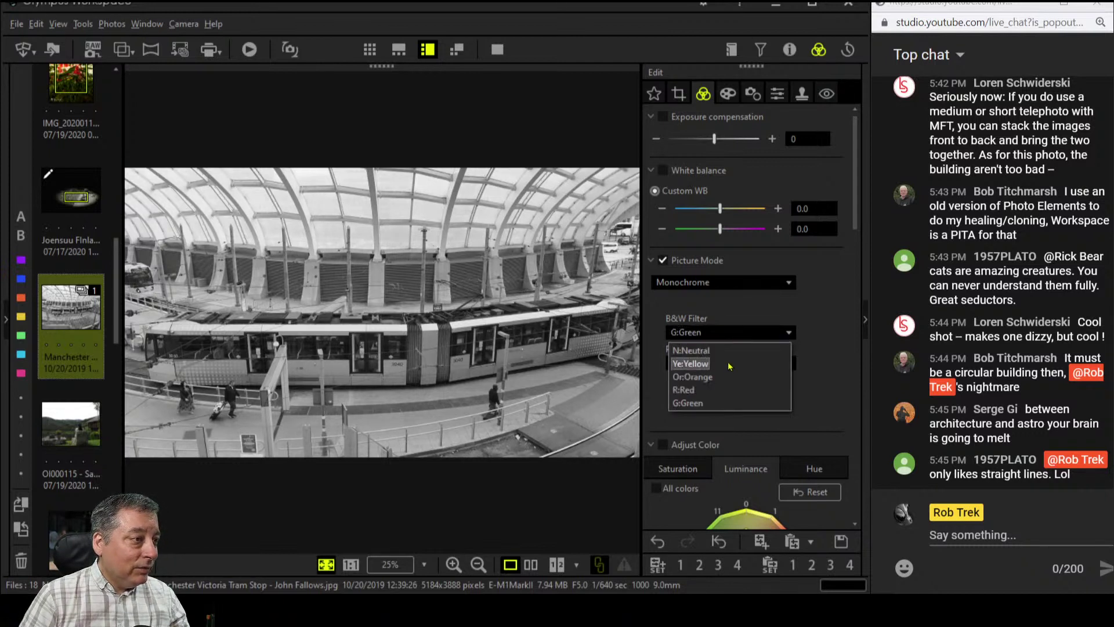
click(722, 390)
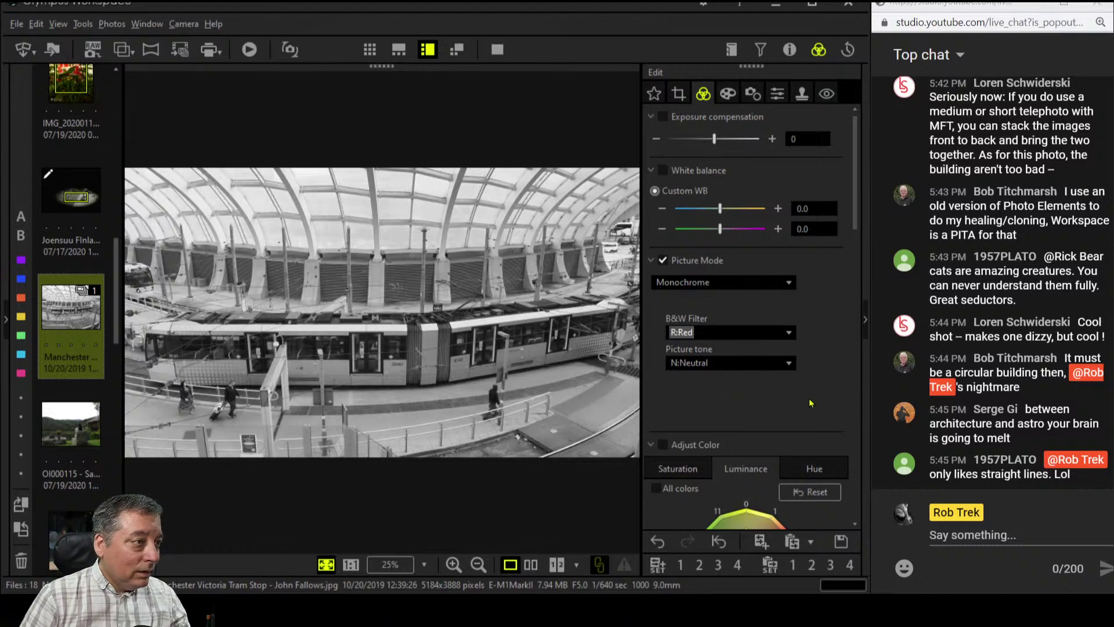
Raise Dehaze to 100 and Clarity to 13 on the tram photo
scroll(811, 402, down, 1)
scroll(811, 403, down, 6)
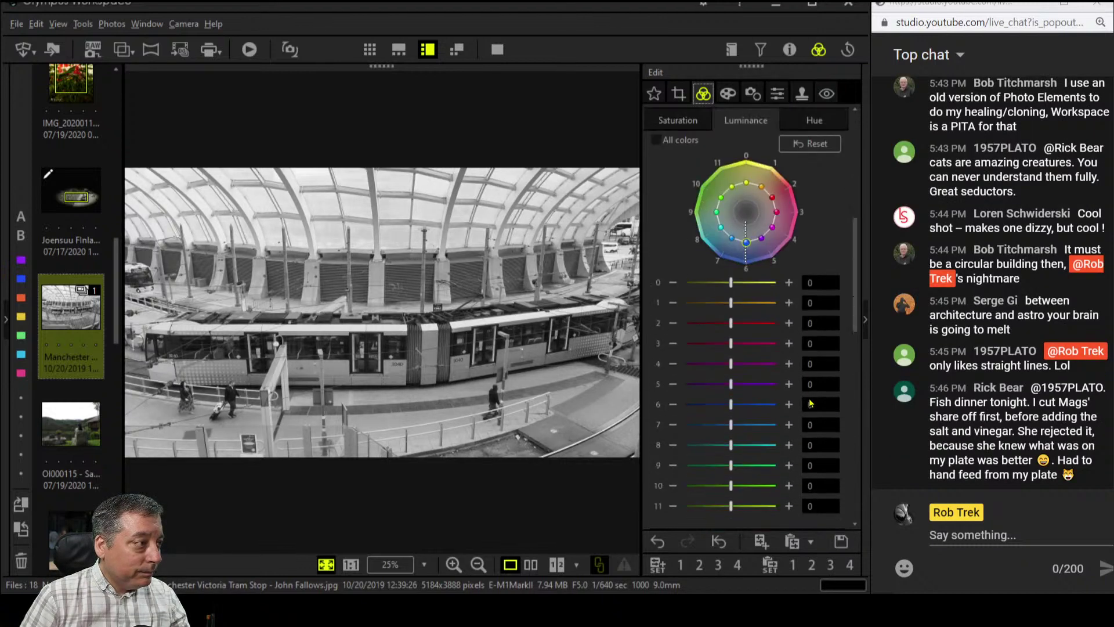
drag(677, 383, 762, 380)
drag(675, 327, 686, 326)
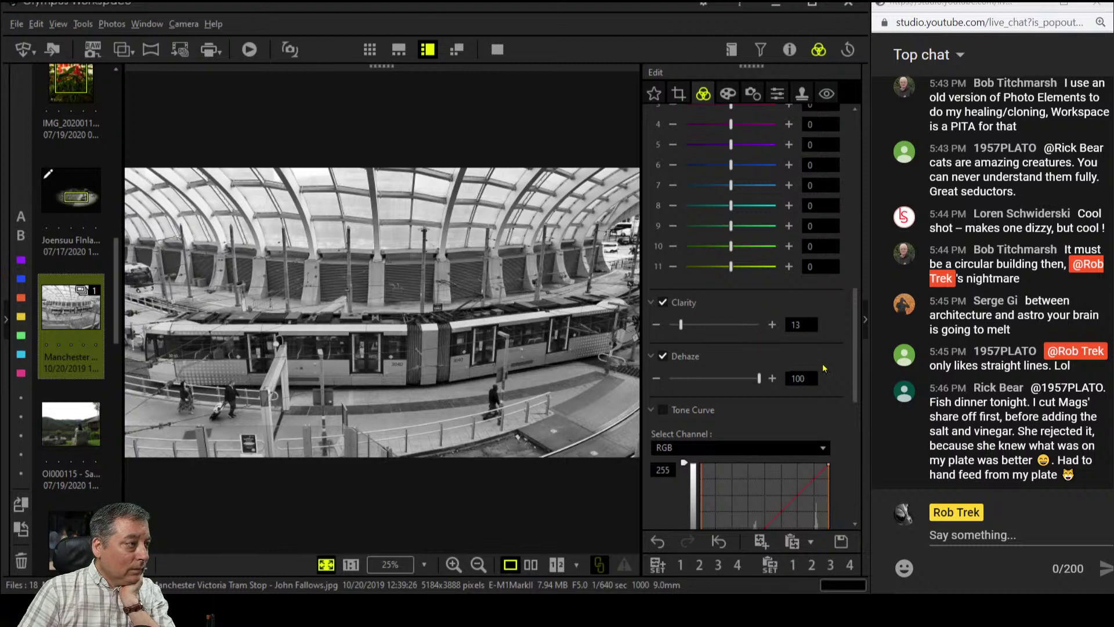
Shape the RGB tone curve into a contrast S-curve, darkening the shadows and lifting the midtones and highlights
scroll(823, 363, down, 3)
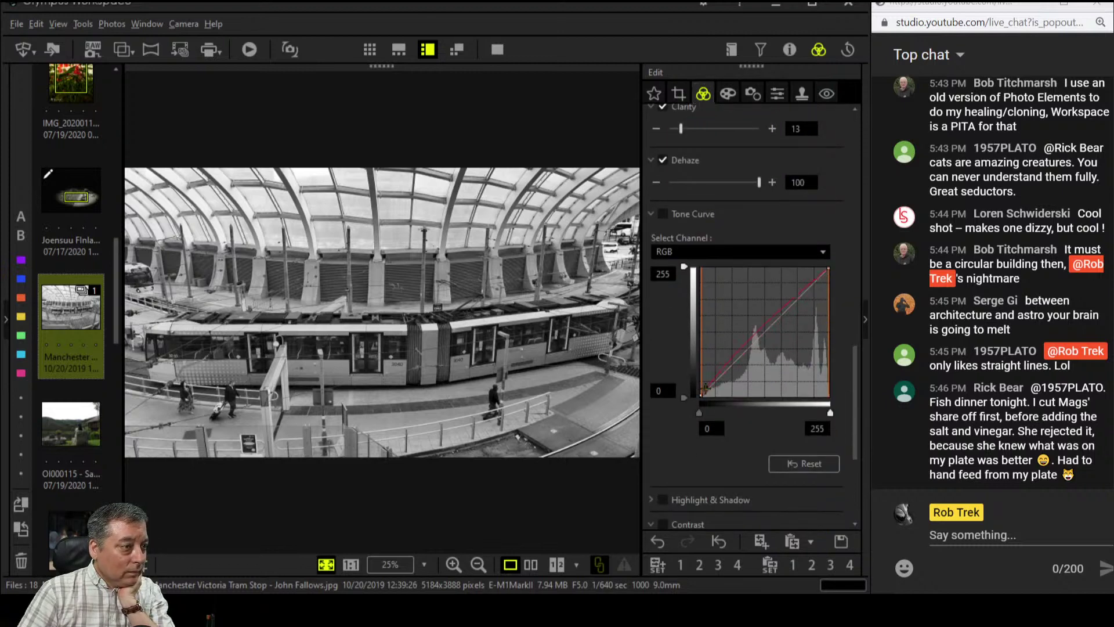
drag(706, 388, 718, 393)
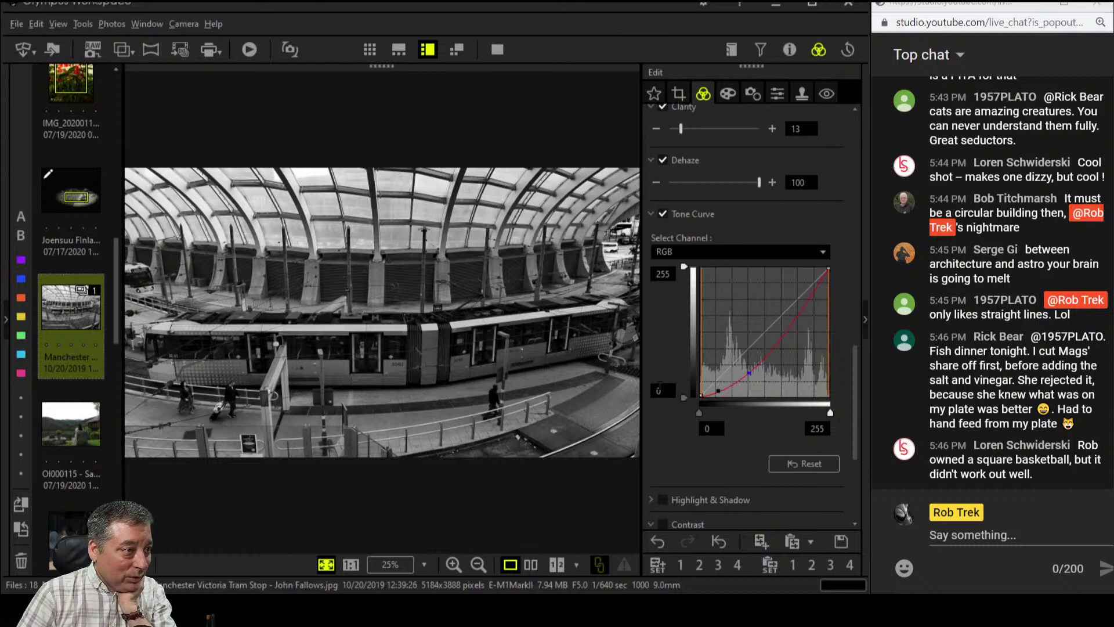
drag(749, 373, 747, 360)
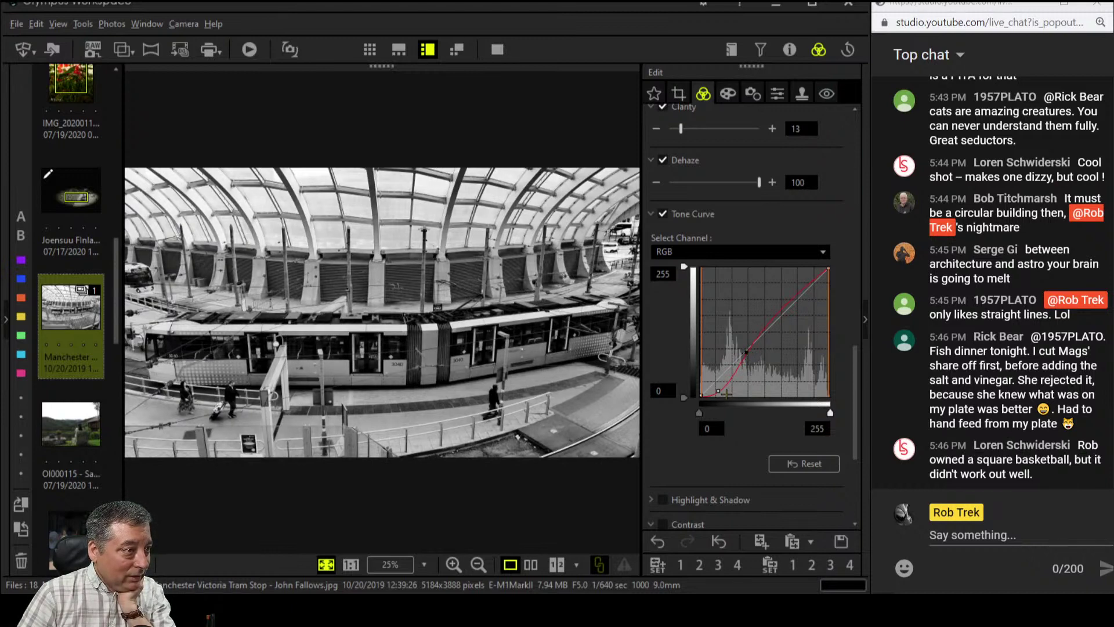
drag(729, 389, 764, 329)
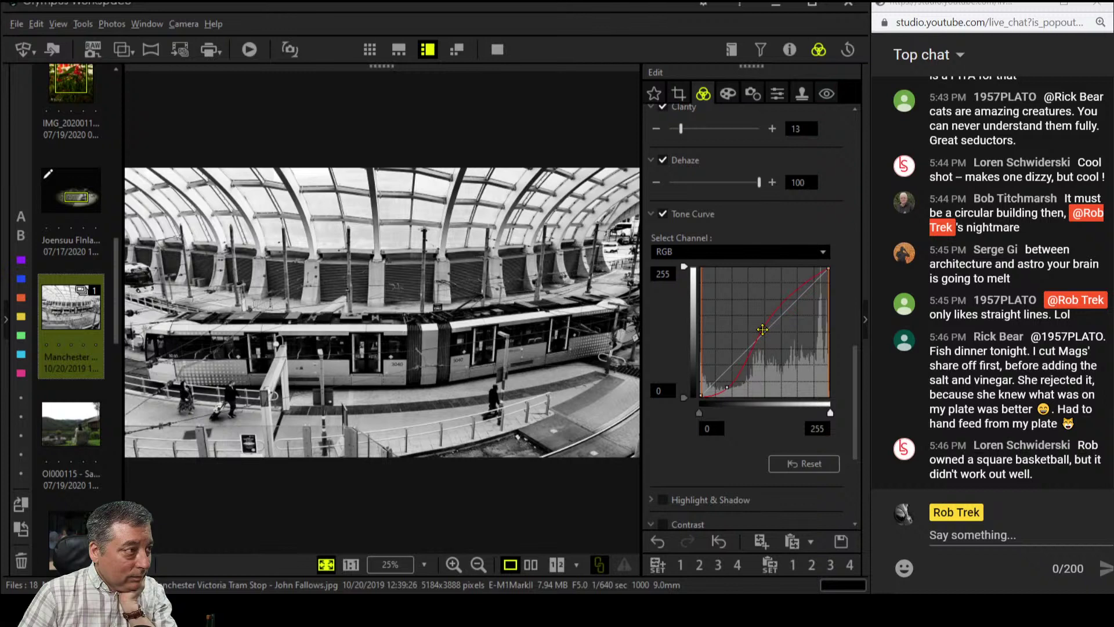
click(763, 329)
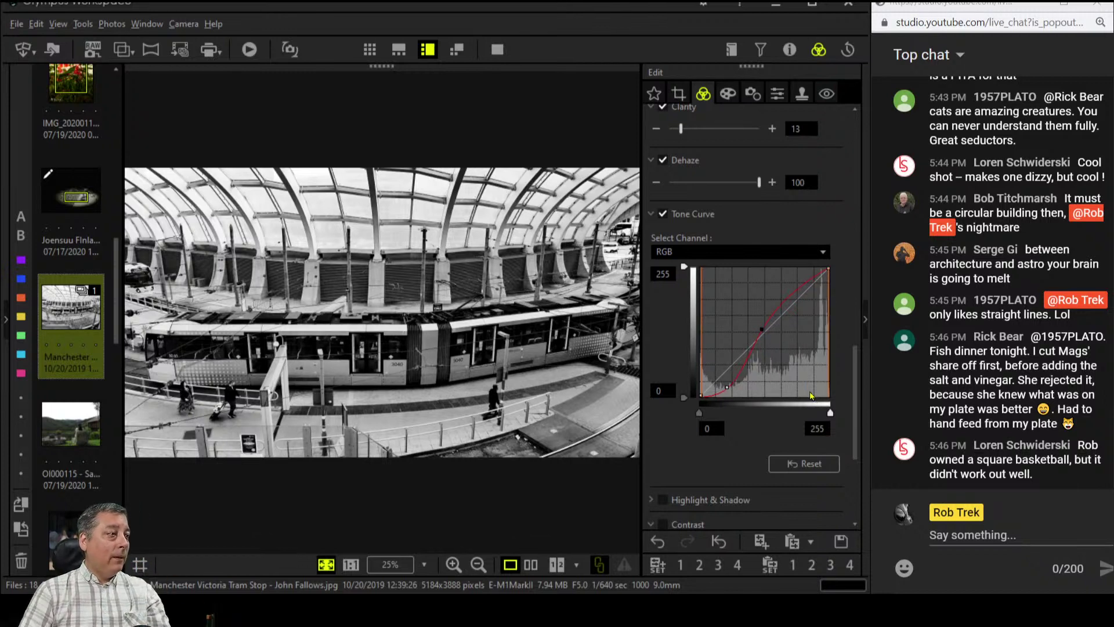
click(720, 386)
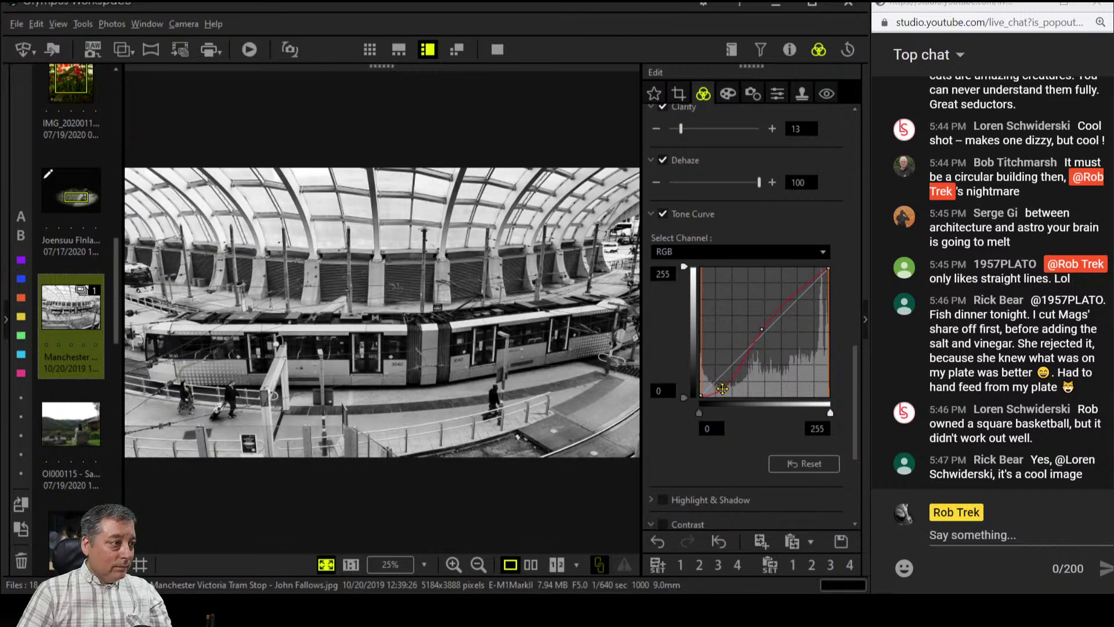
drag(723, 388, 733, 390)
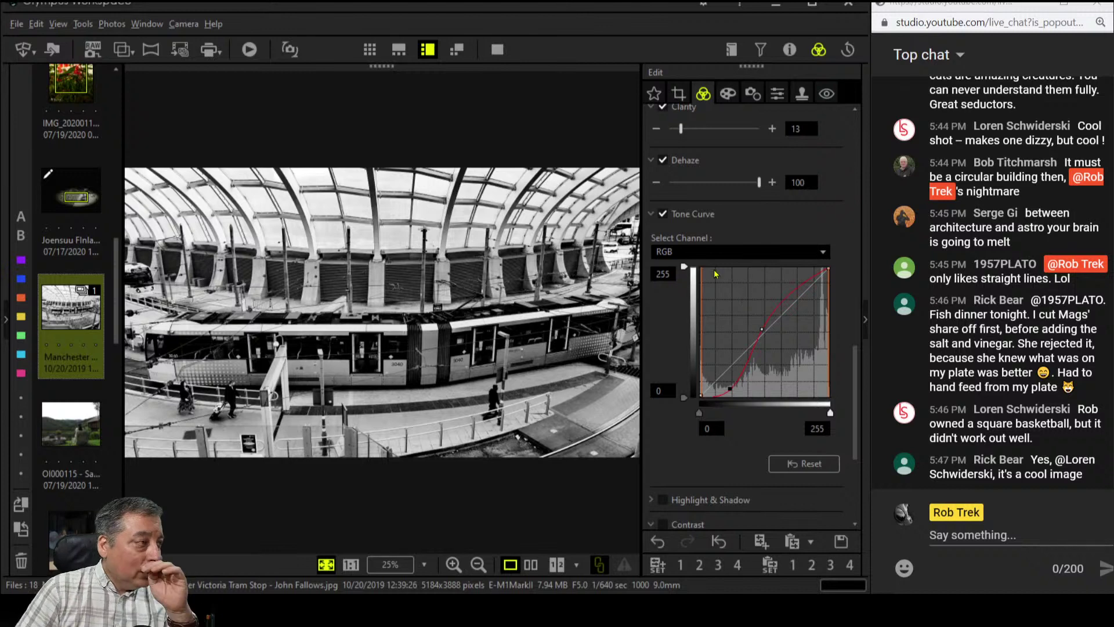
Bring back the tram photo's colours by changing the Picture Mode to No effect
scroll(726, 258, up, 10)
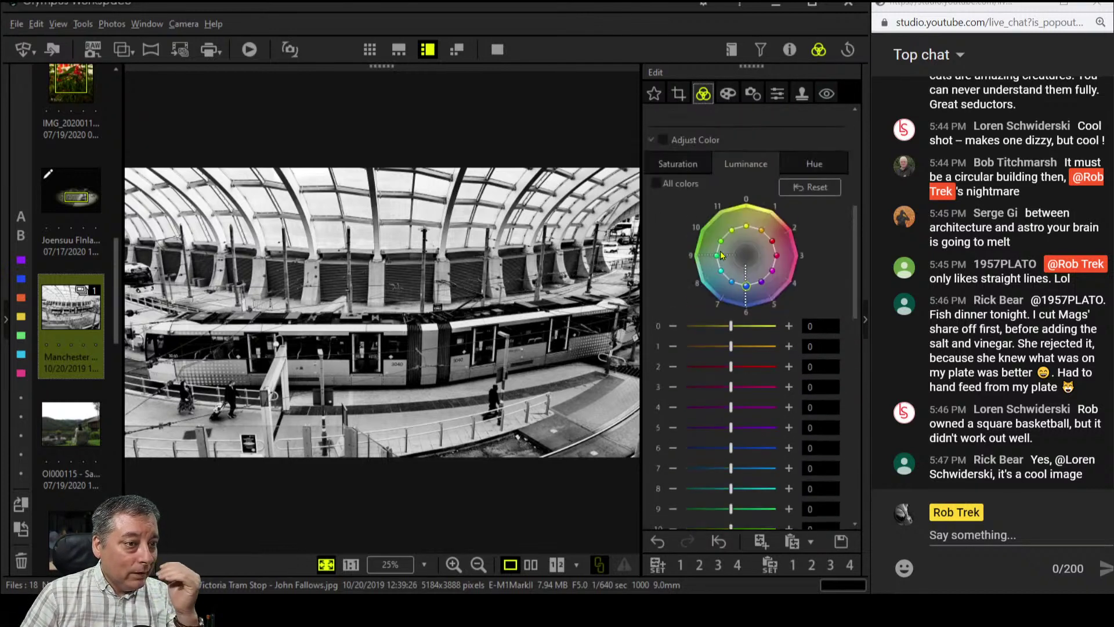
scroll(721, 255, up, 2)
click(714, 261)
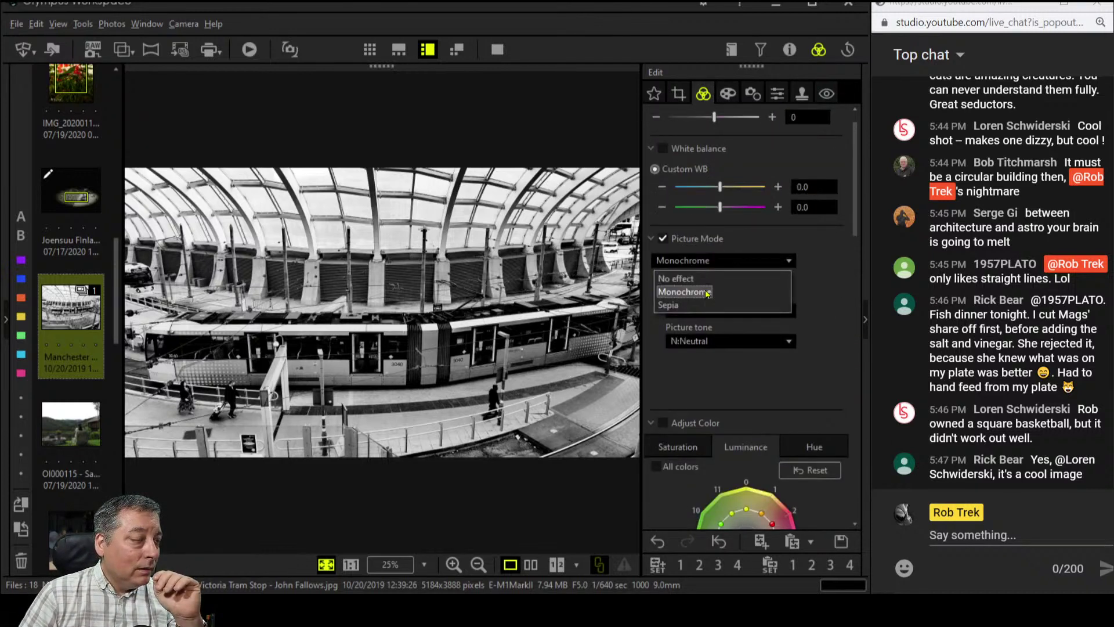
click(707, 279)
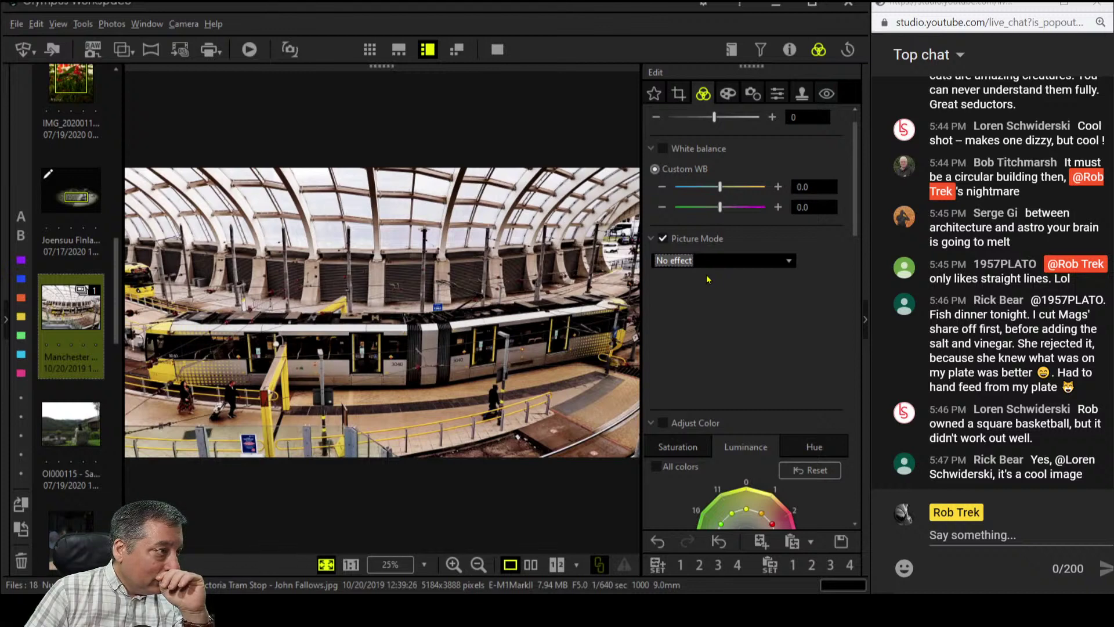
Try the Partial Color II art filter, then apply Partial Color with the yellow hue setting 1
click(729, 94)
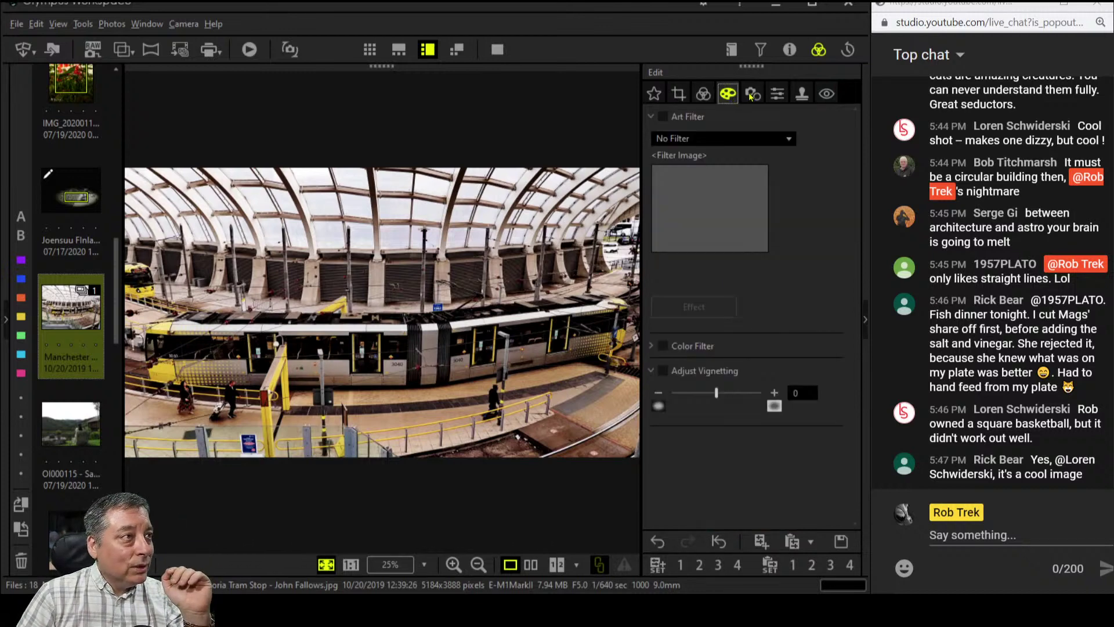
click(748, 140)
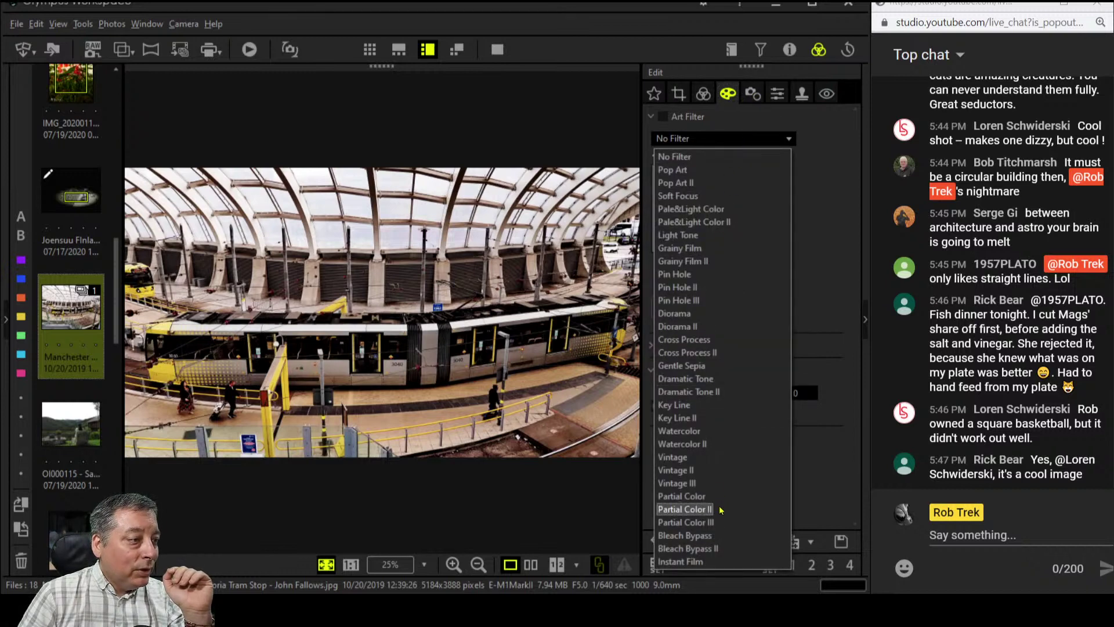
click(697, 509)
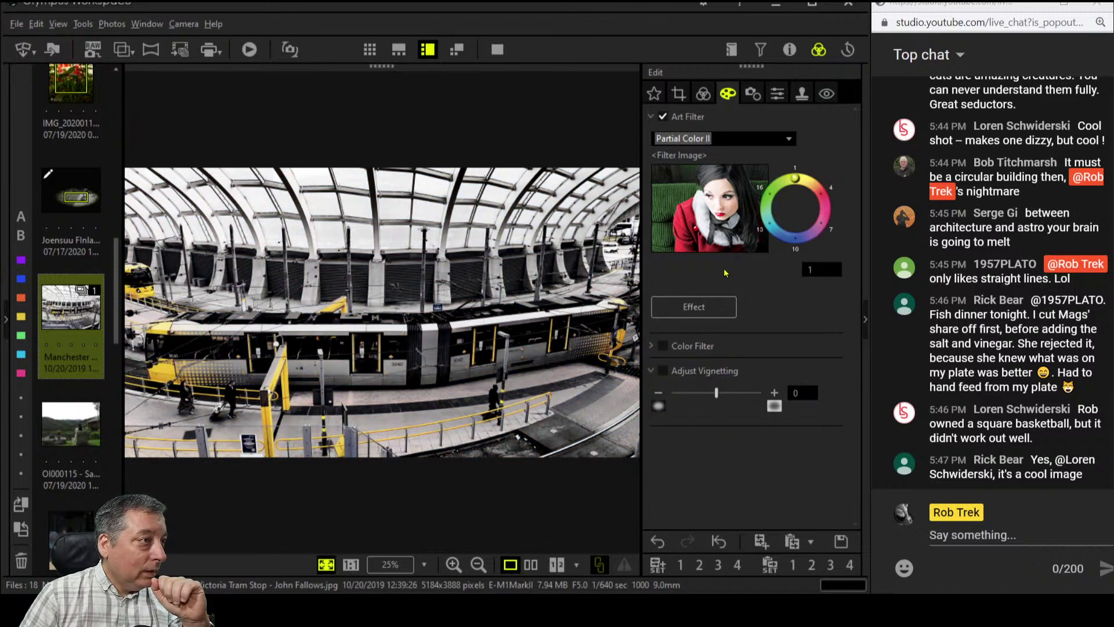
click(730, 142)
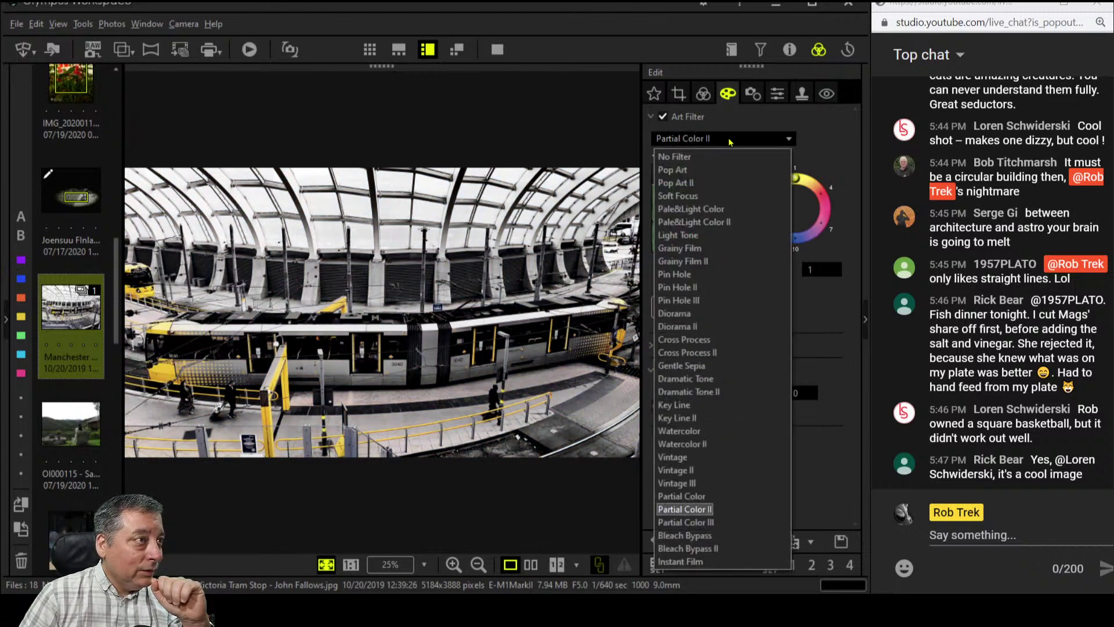
click(697, 496)
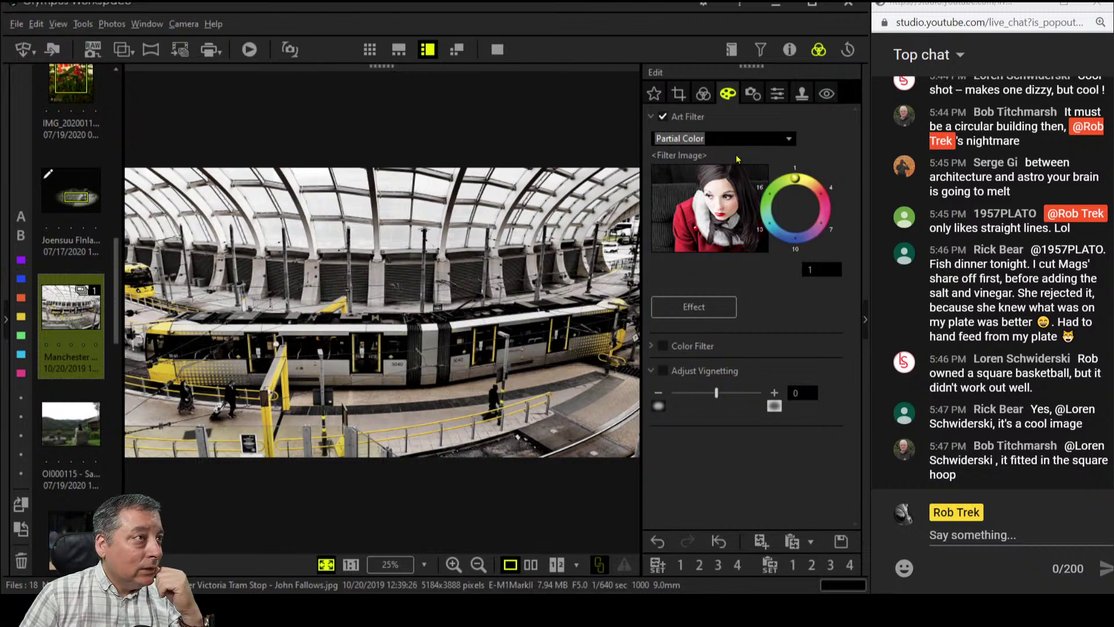
Compare Partial Color II with Partial Color once more and return to the Partial Color art filter
click(704, 95)
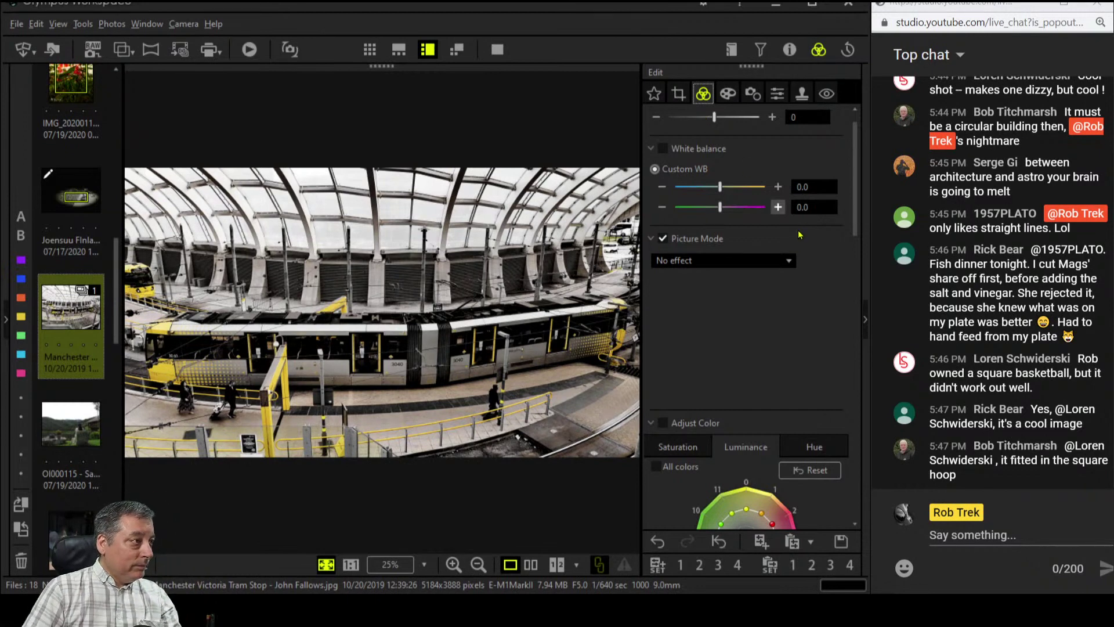
click(728, 95)
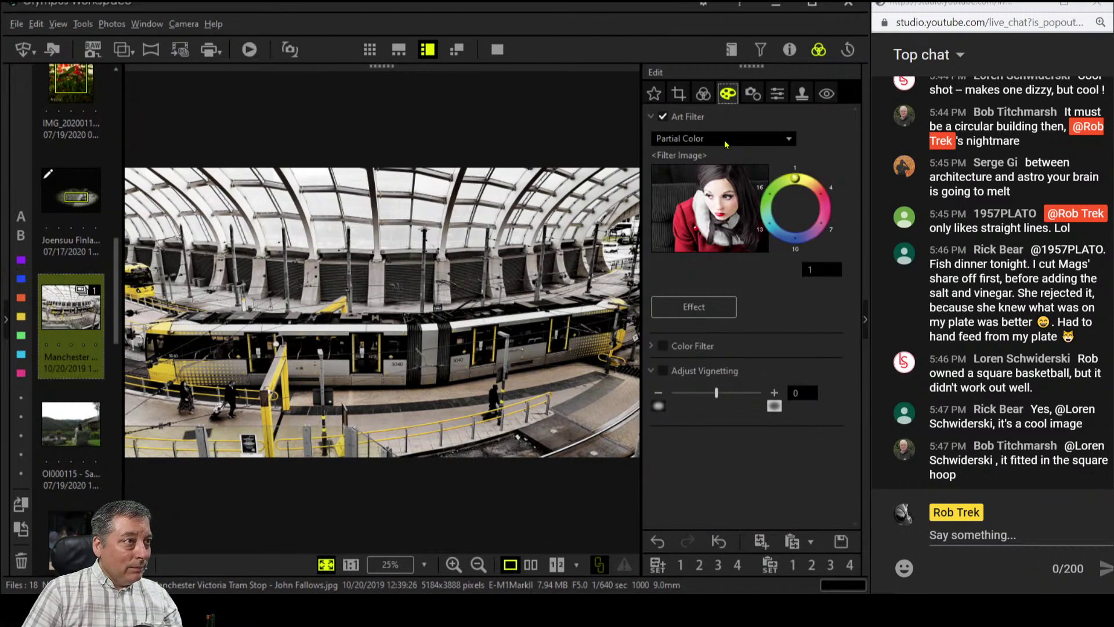
click(725, 139)
click(727, 510)
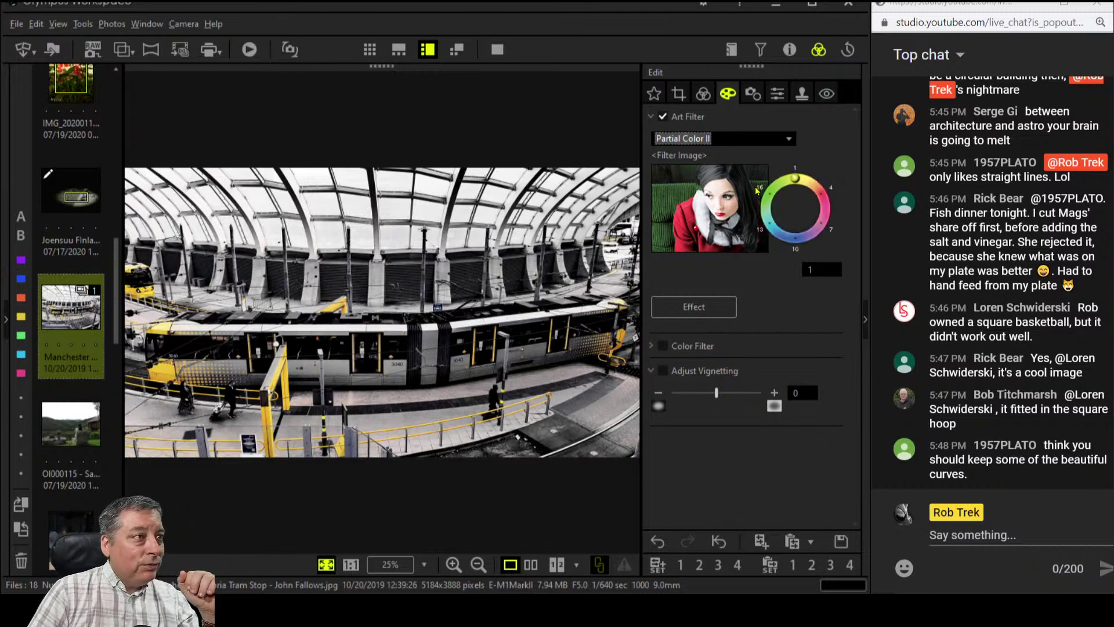
click(743, 142)
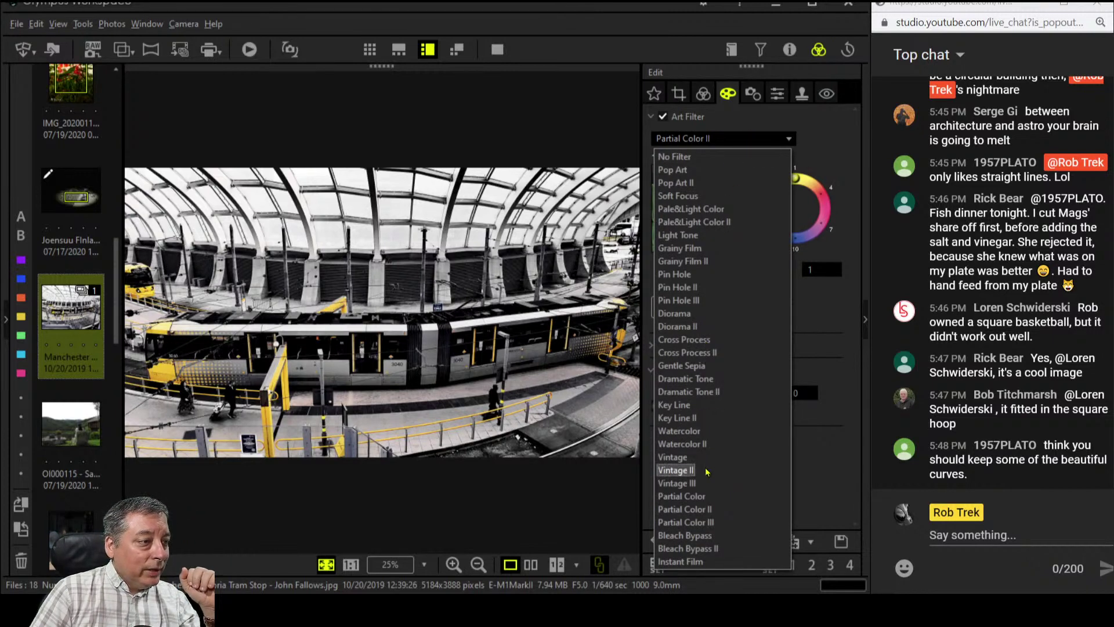
click(706, 496)
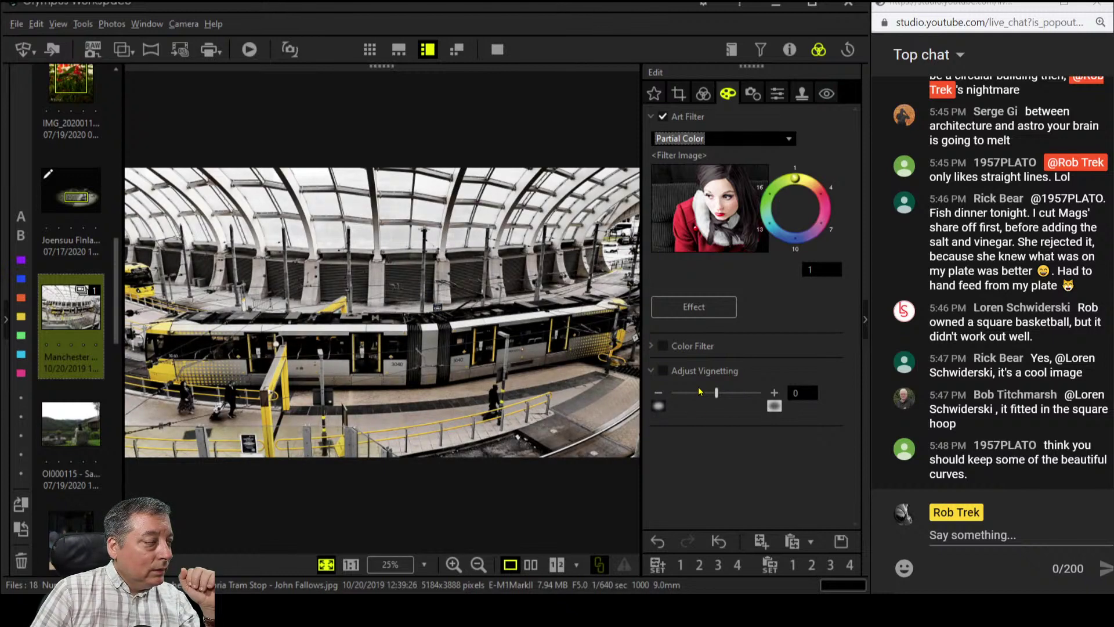
Lower the Saturation to -20 and shift the RGB tone curve's middle point to brighten the midtones slightly
click(703, 93)
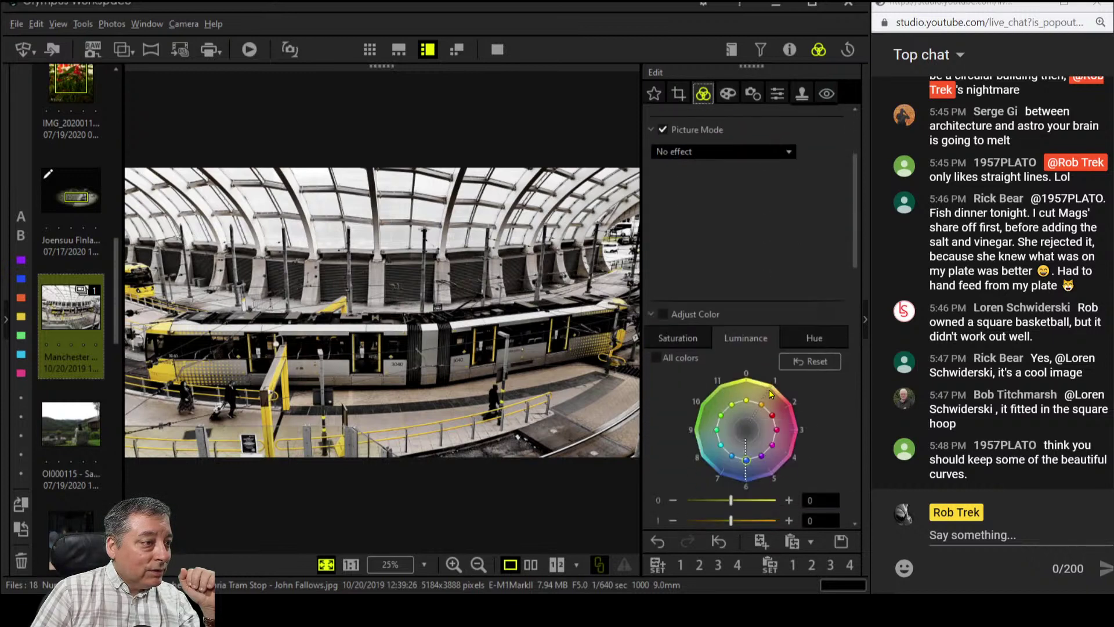
scroll(771, 395, down, 10)
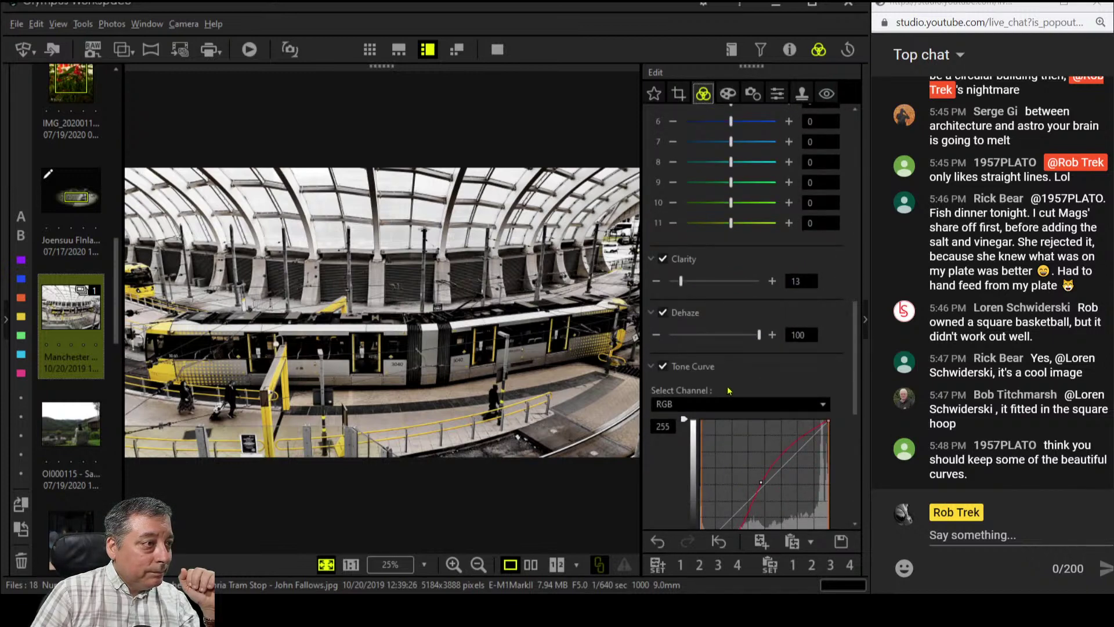
scroll(729, 391, down, 5)
drag(717, 450, 708, 452)
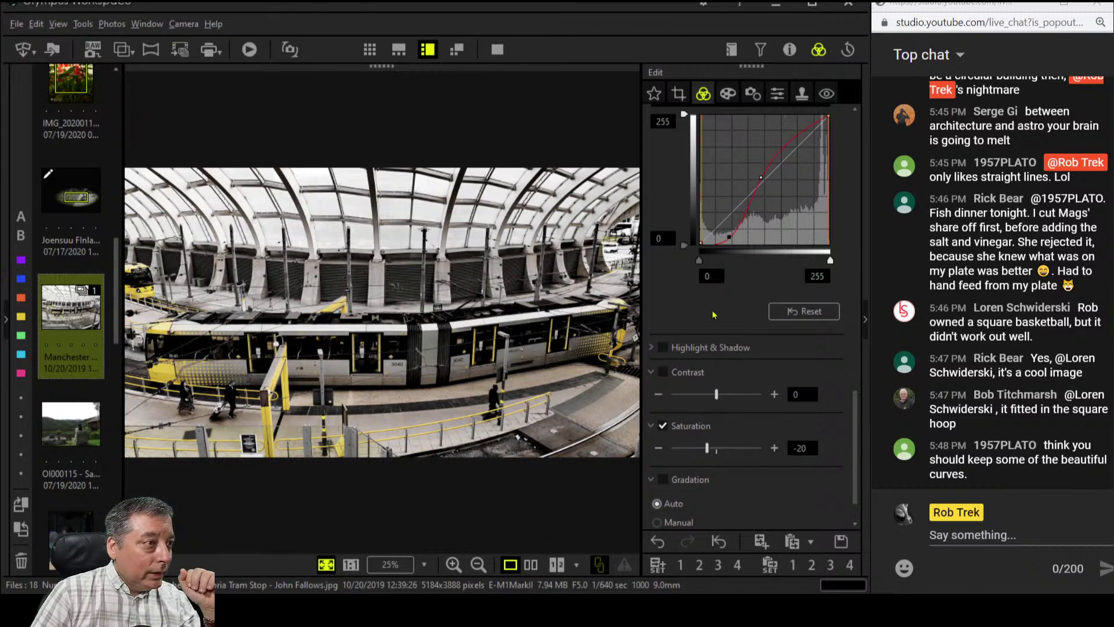
scroll(718, 314, up, 1)
drag(764, 200, 753, 209)
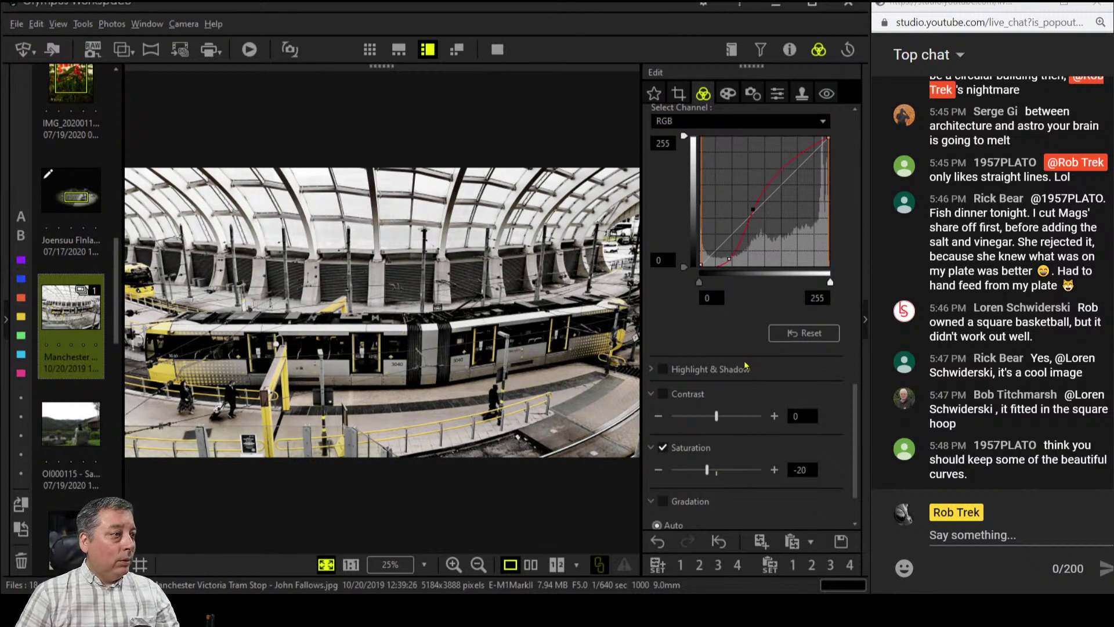
Reopen the 16:9 crop of the tram photo for adjustment
click(678, 93)
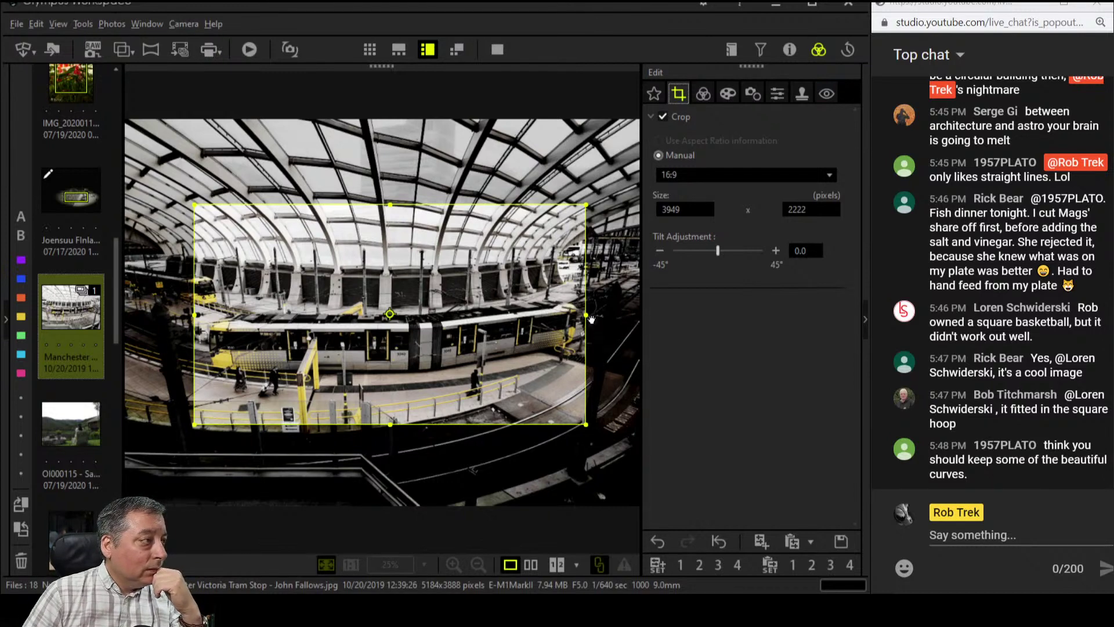
Narrow the 16:9 crop to about 3863 x 2172 pixels and set the tilt to 0.3 using the alignment guides
drag(197, 315, 204, 315)
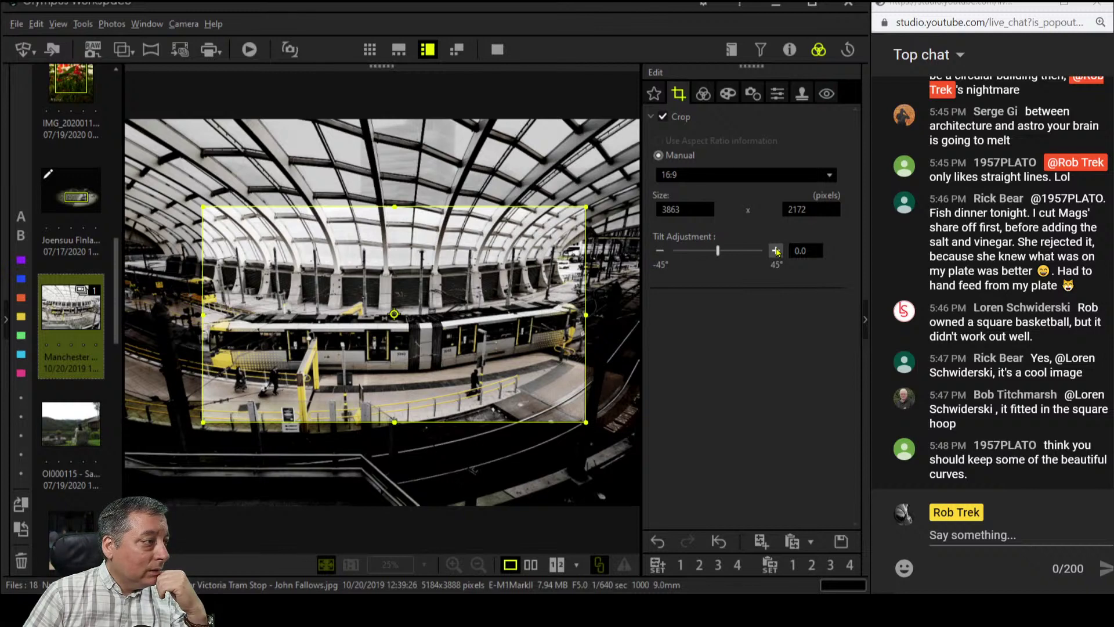
click(408, 447)
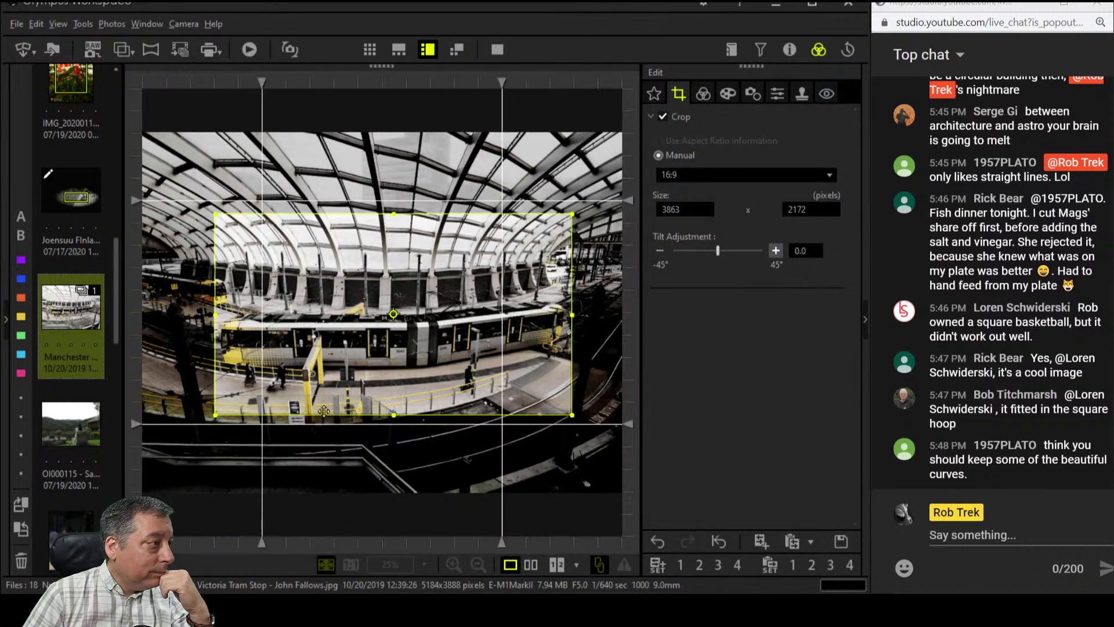
mouse_move(502, 82)
mouse_down()
mouse_move(390, 87)
mouse_move(423, 87)
mouse_up()
click(776, 250)
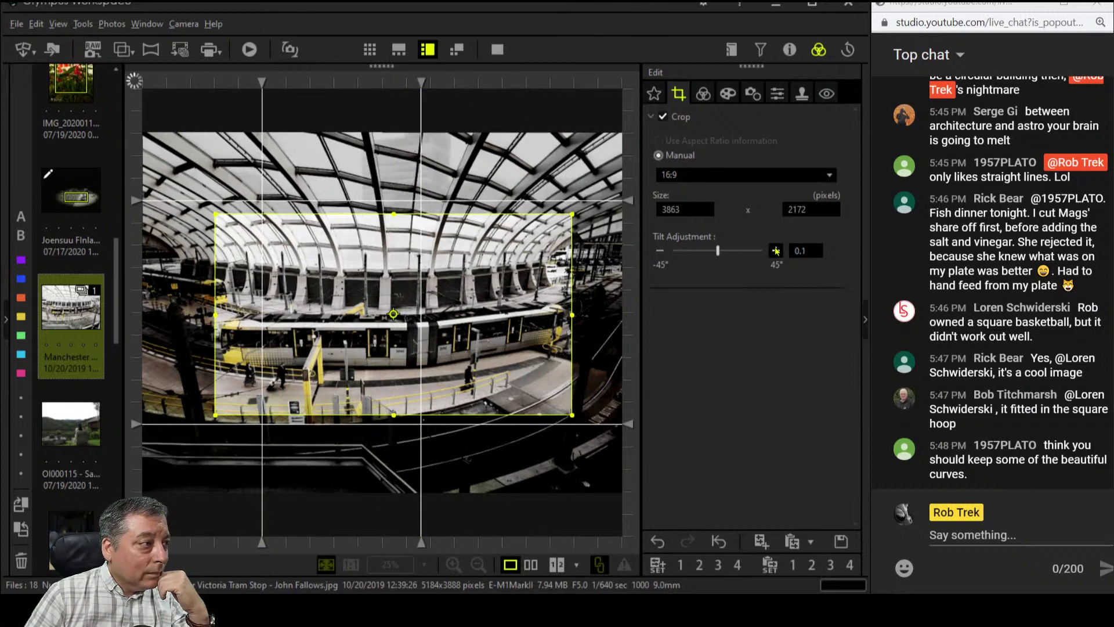
click(775, 250)
click(775, 249)
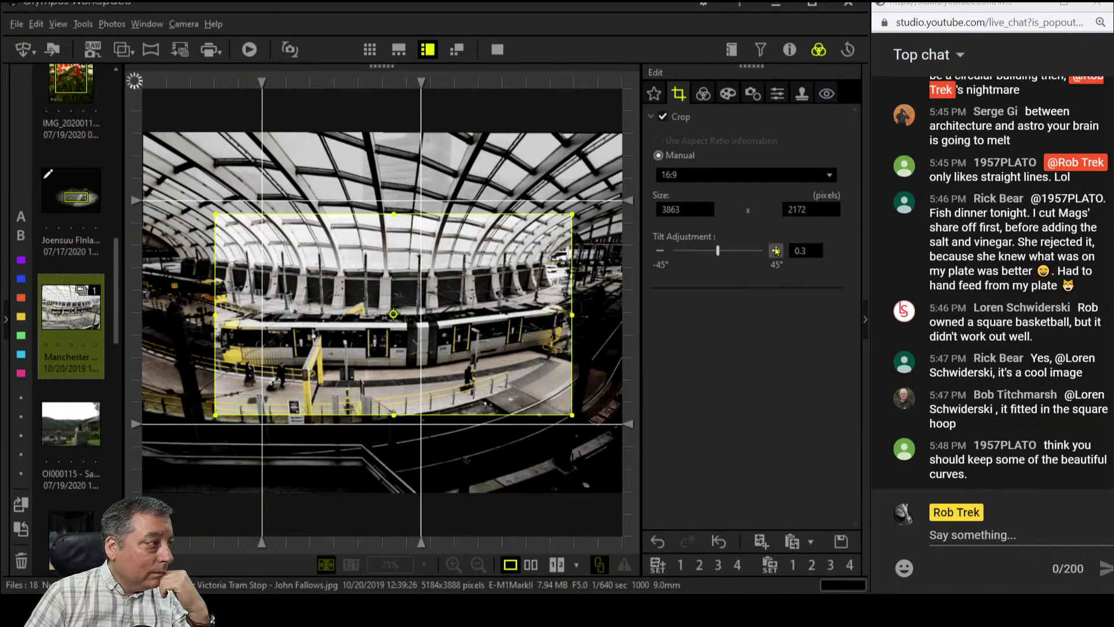
click(704, 93)
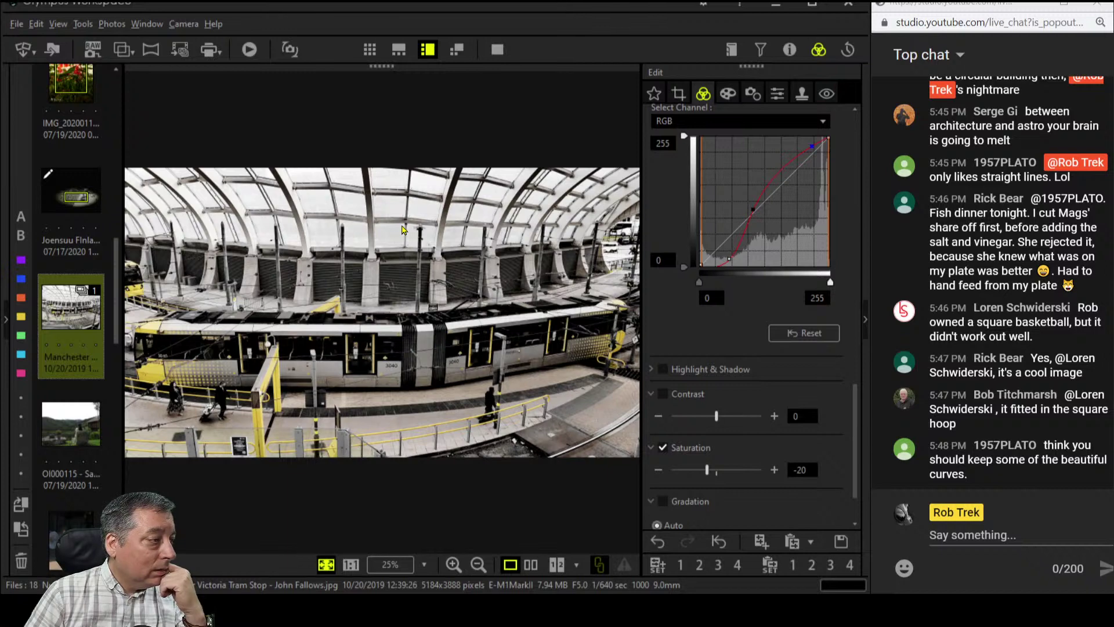
Inspect the cropped tram photo at actual size around the pedestrian and yellow frame, and review its tone settings
click(208, 402)
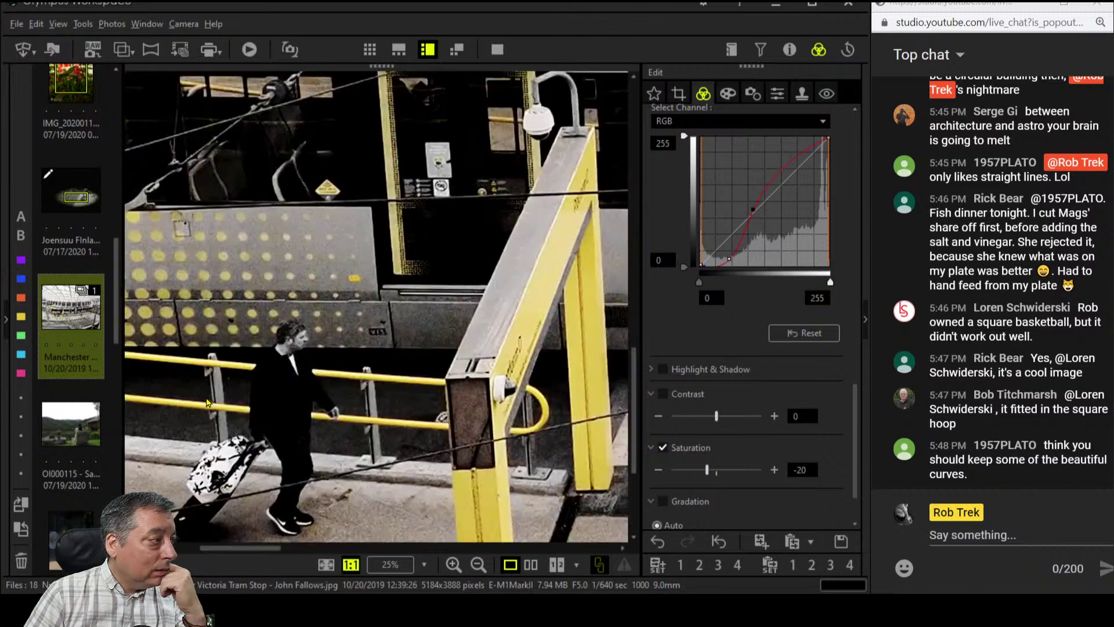
click(314, 378)
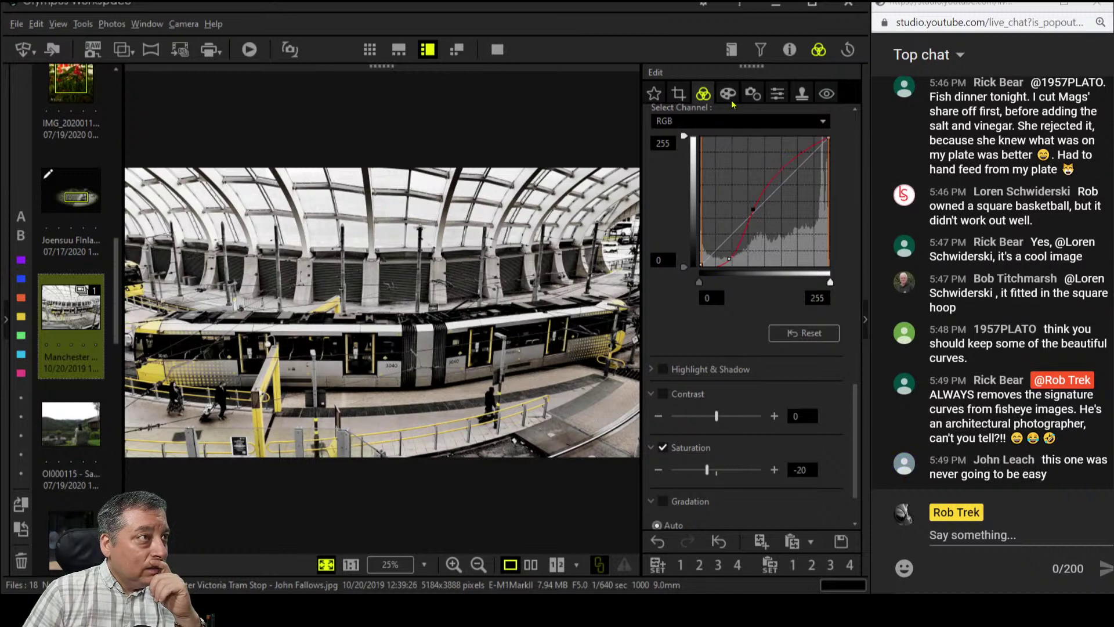
scroll(719, 331, up, 8)
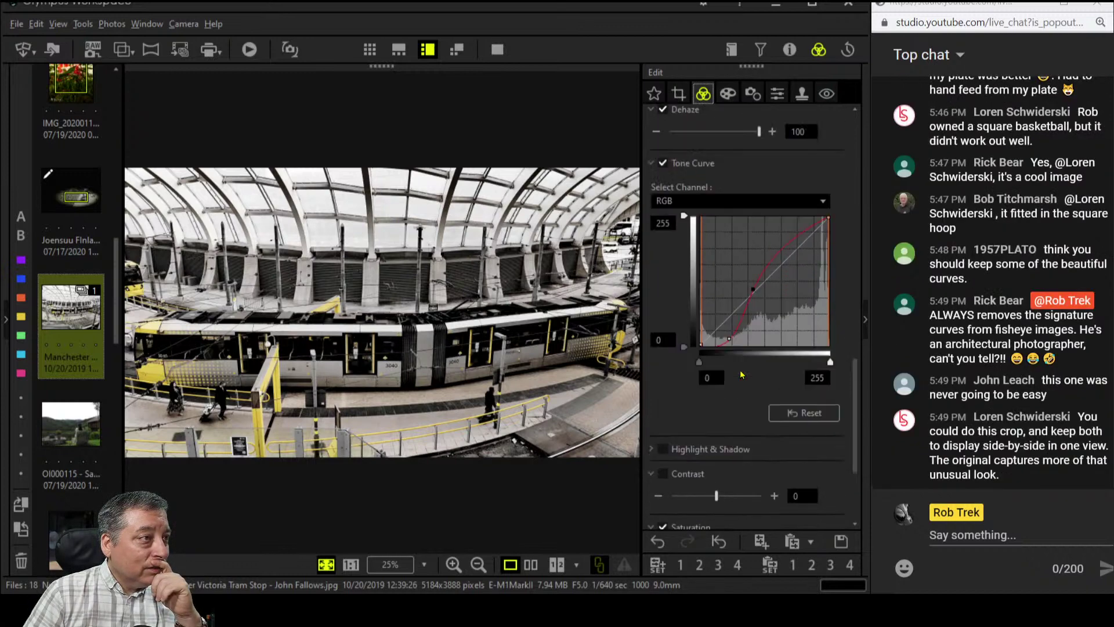
Tilt the photo to 5.5, shift the crop up over the tram, enlarge it to about 4050 x 2278 pixels, and preview it
click(678, 94)
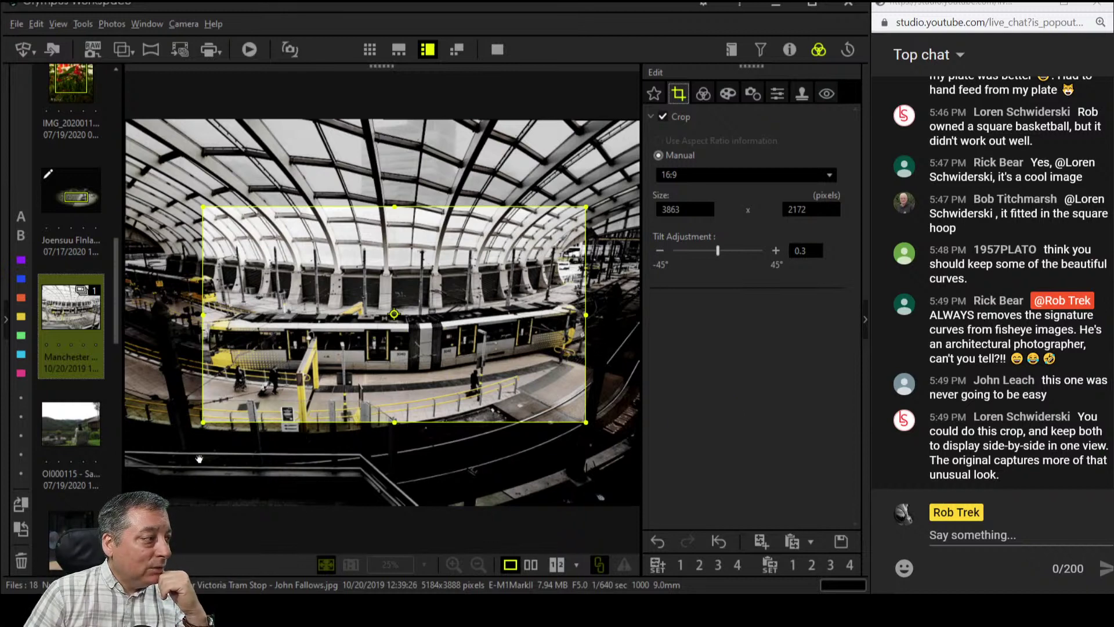
drag(210, 487, 383, 446)
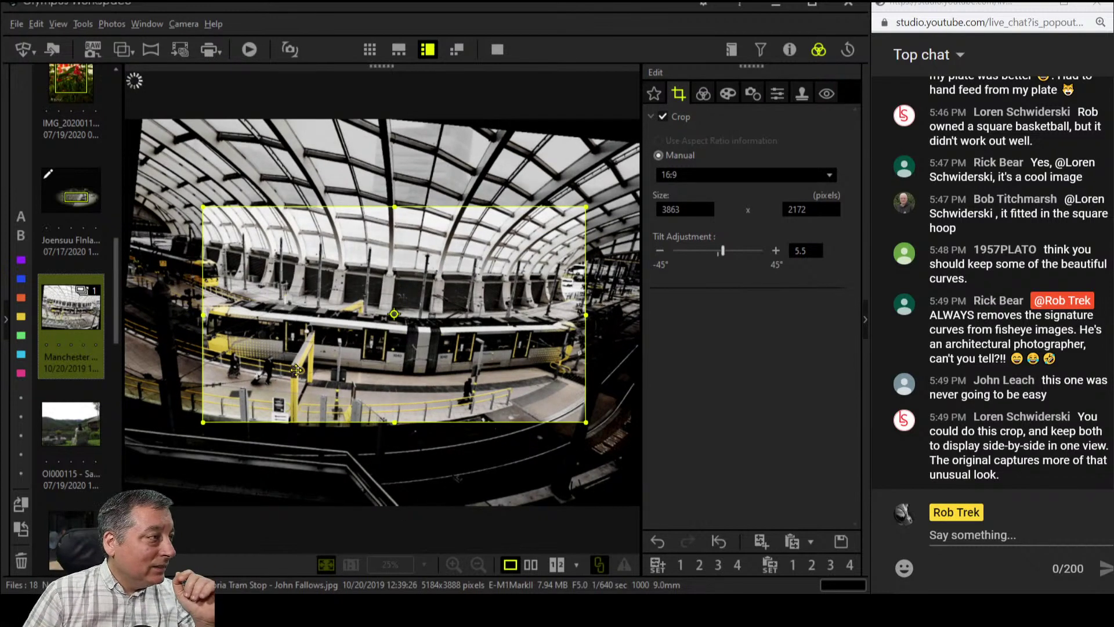
drag(296, 370, 275, 350)
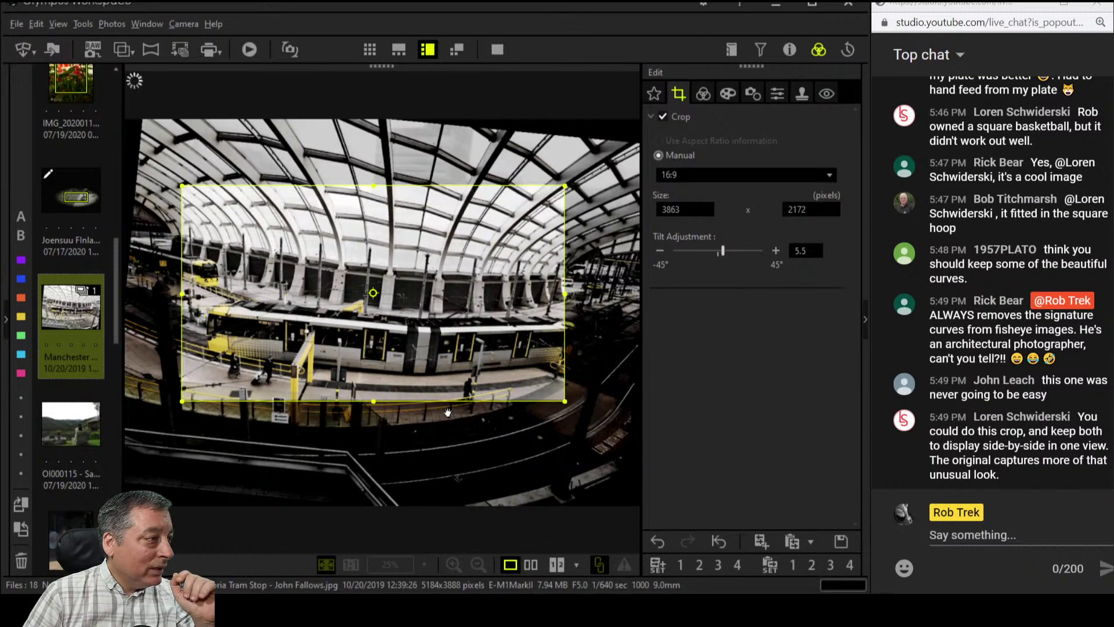
drag(565, 401, 574, 407)
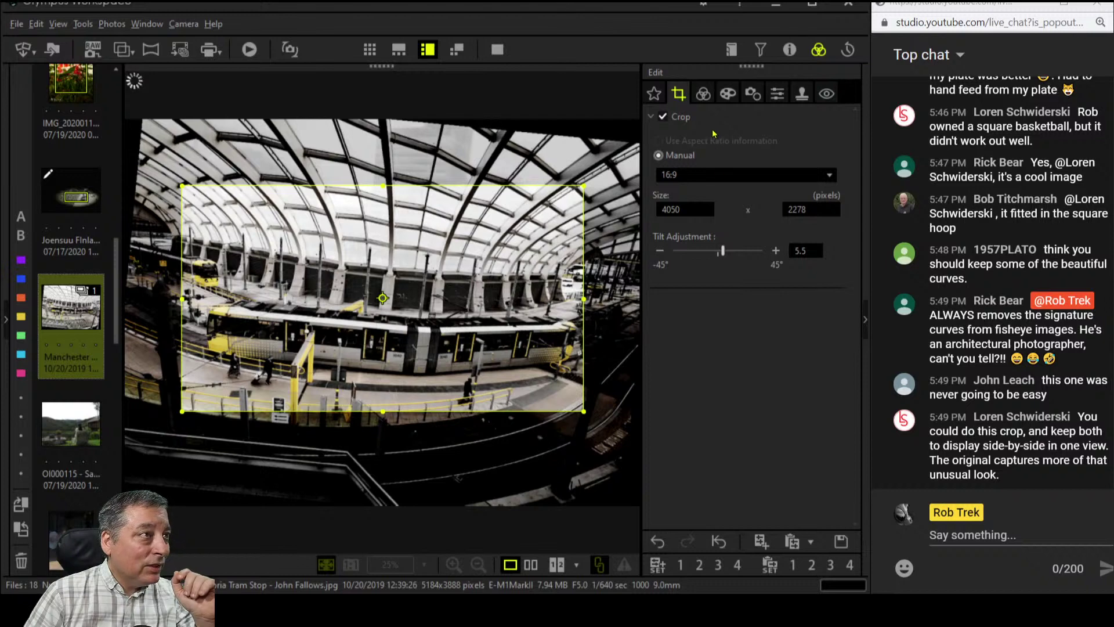
click(707, 97)
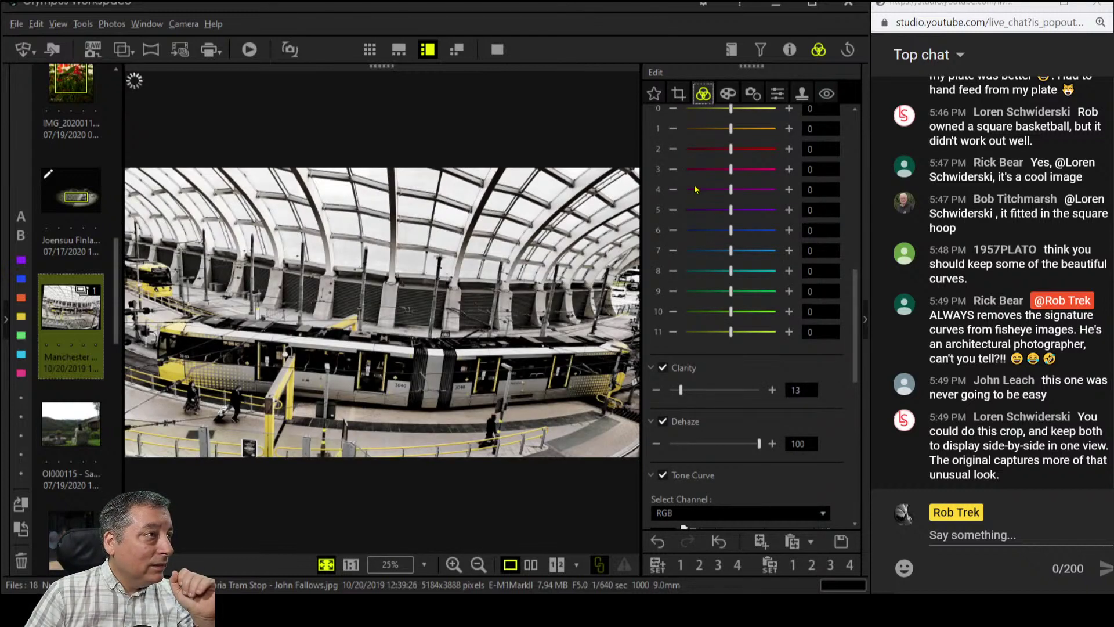
Increase the tilt to 14.1, reduce the crop to about 3934 x 2212 pixels, and preview the result
click(681, 97)
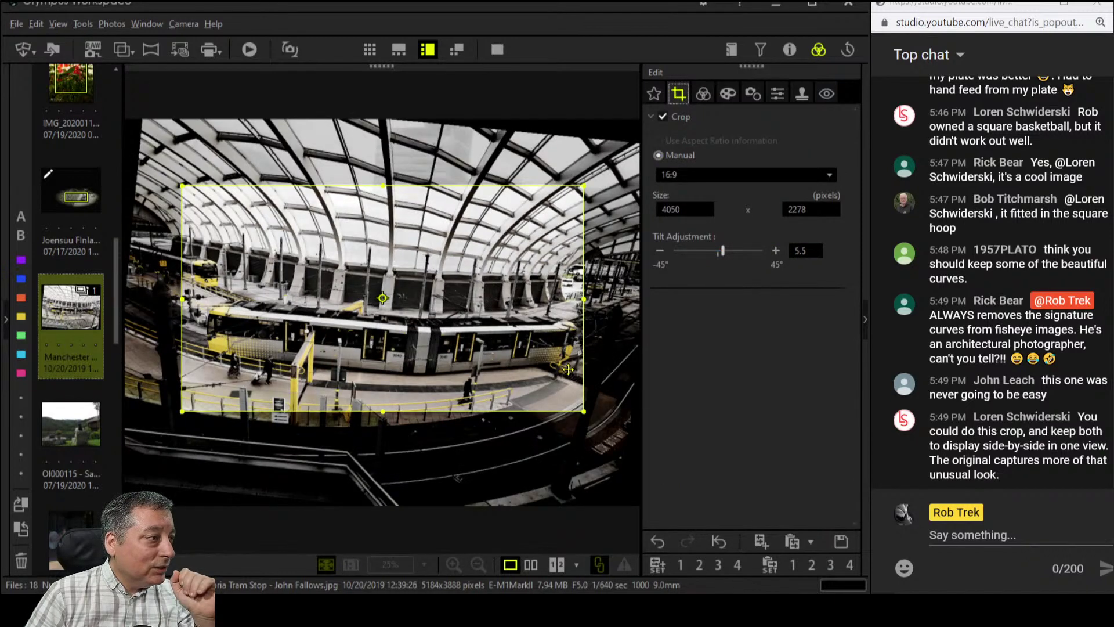
click(727, 251)
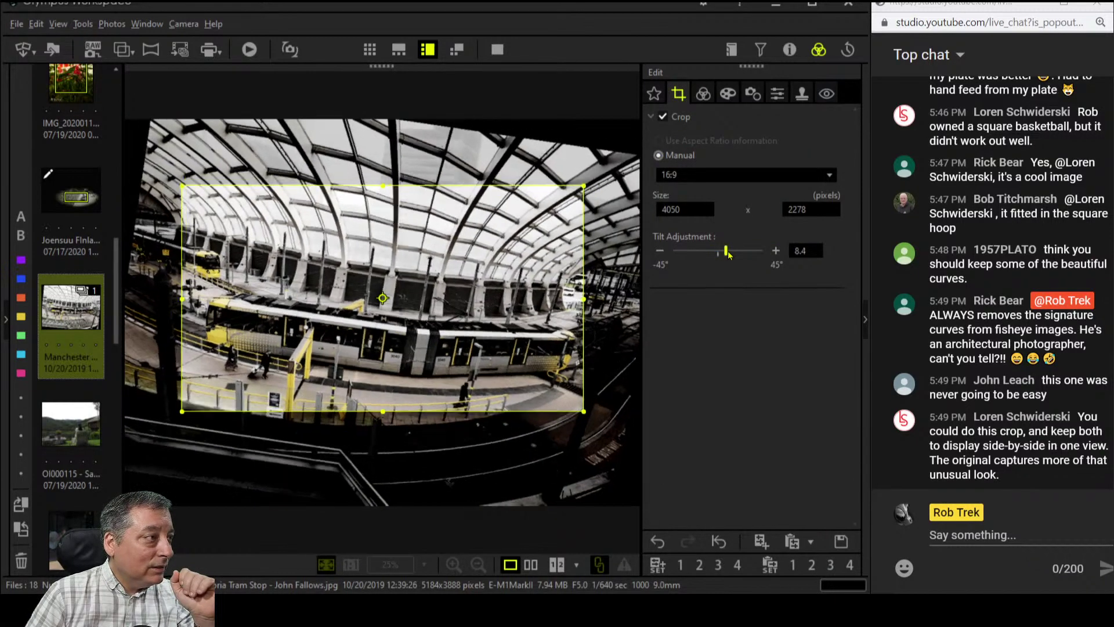
drag(728, 252, 733, 254)
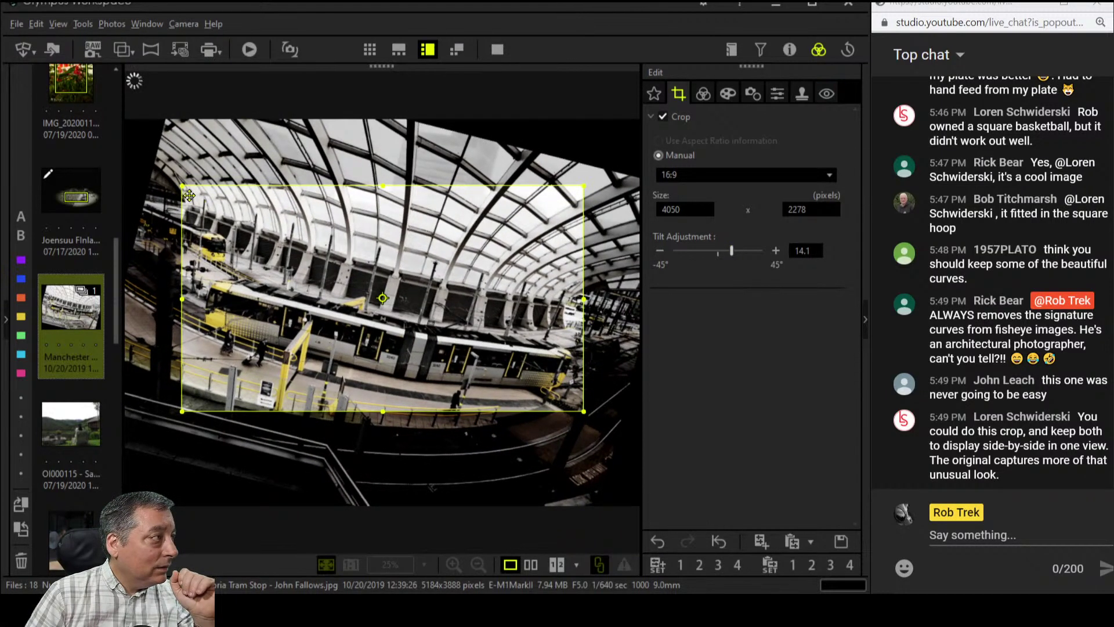
drag(185, 198, 193, 201)
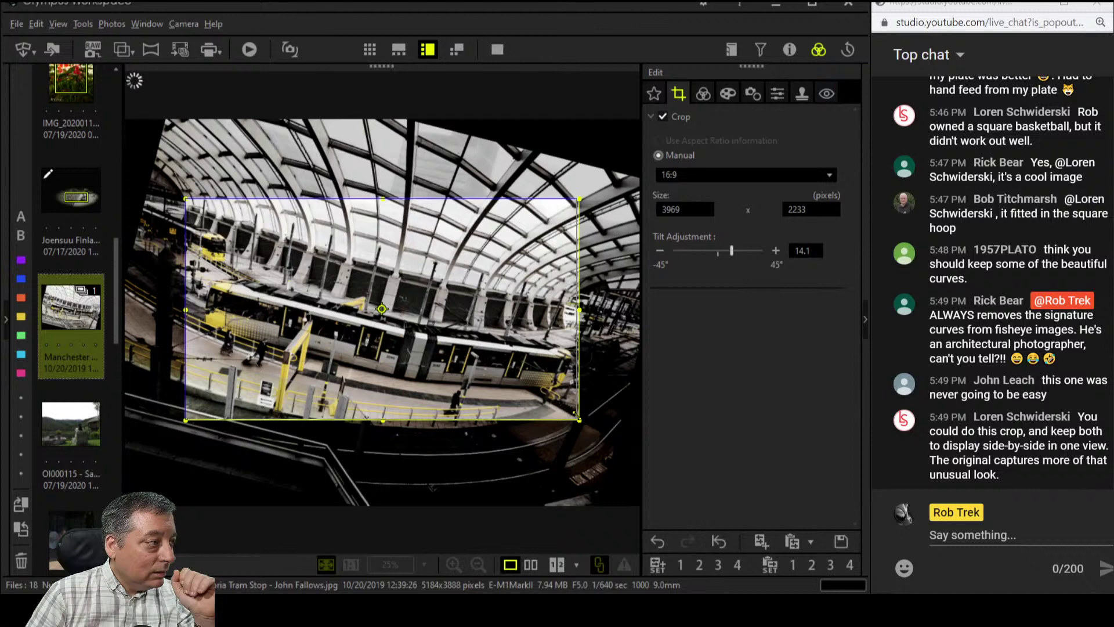
drag(576, 415, 574, 412)
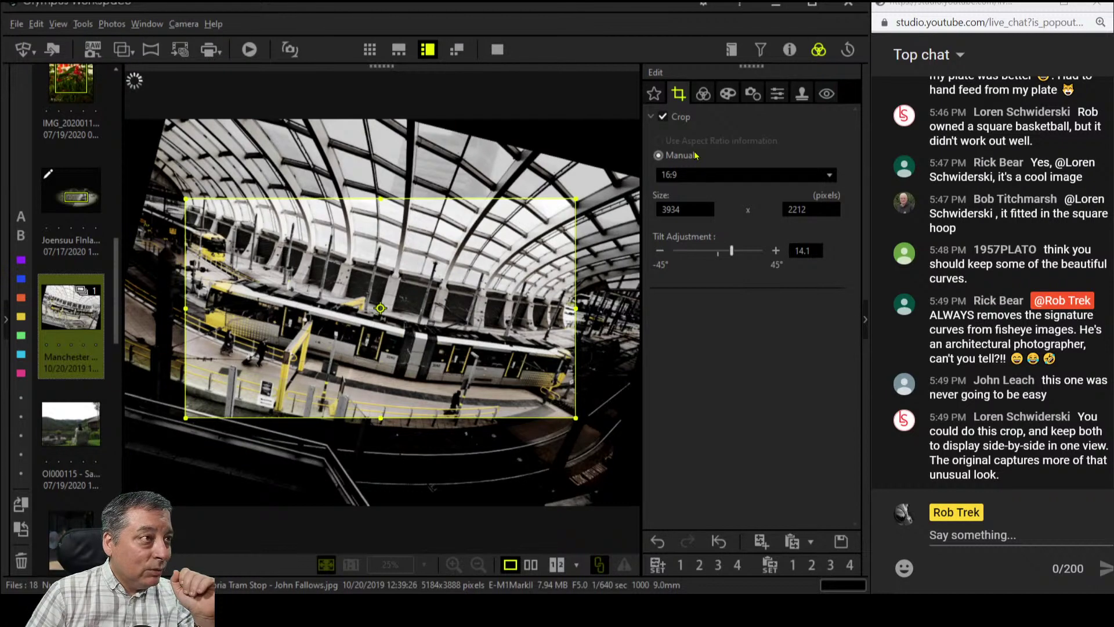
click(703, 96)
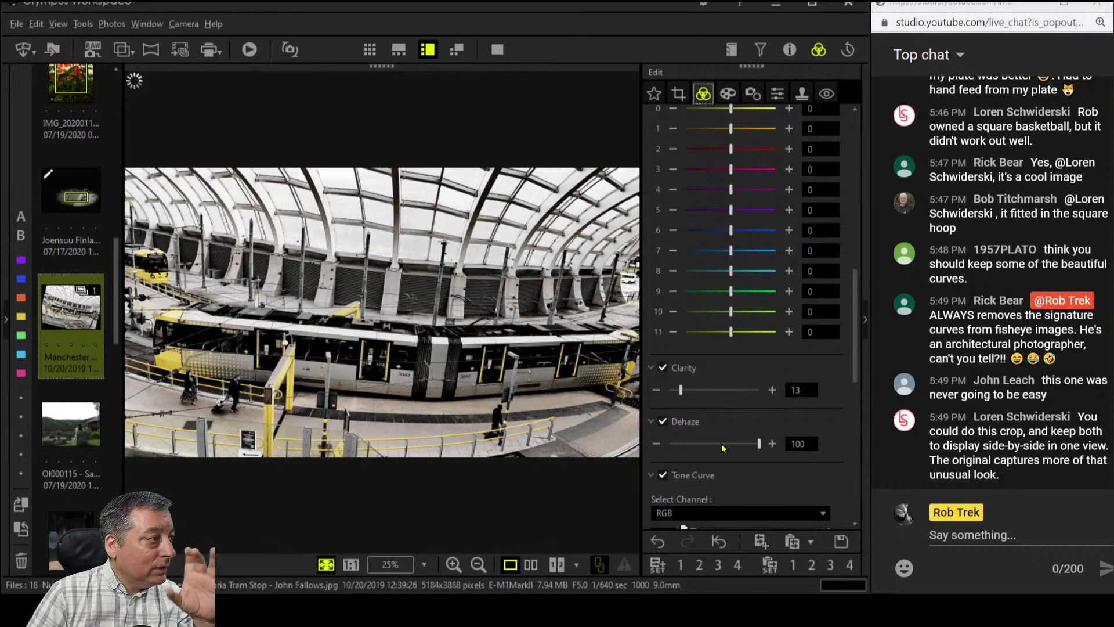
Adjust both sides of the crop to about 3949 x 2222 pixels and preview the tilted composition
click(686, 92)
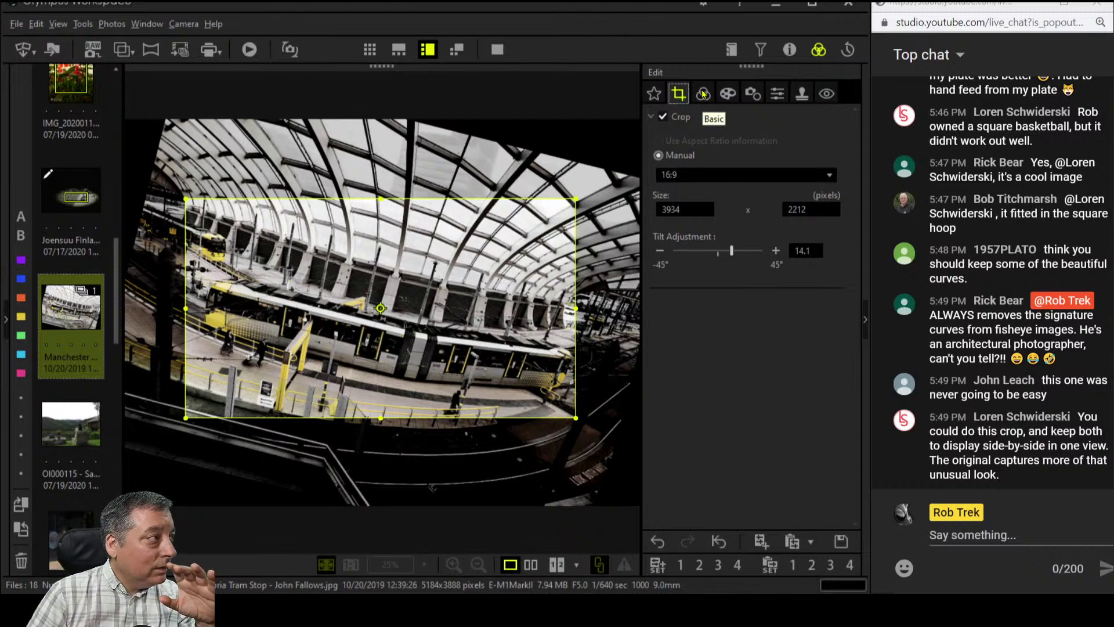
click(703, 94)
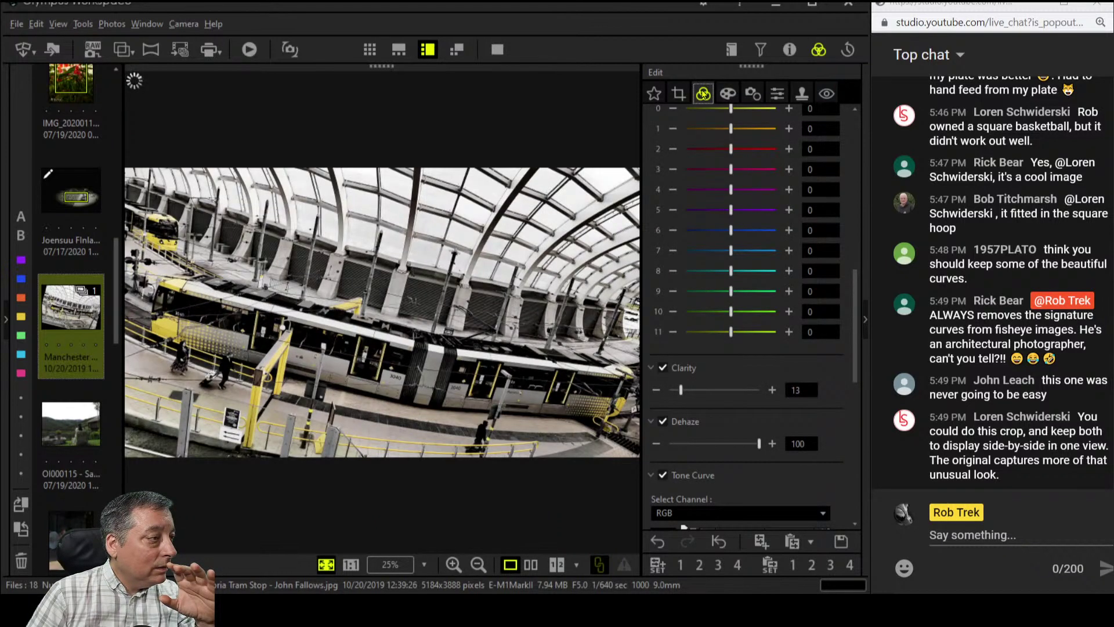
click(678, 93)
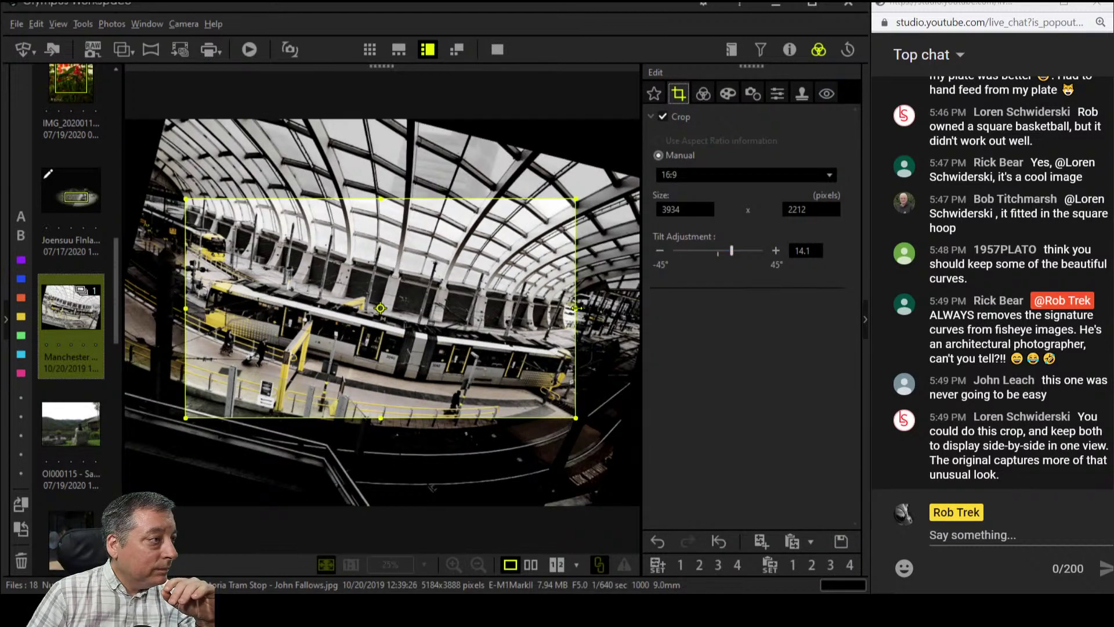
drag(577, 307, 581, 308)
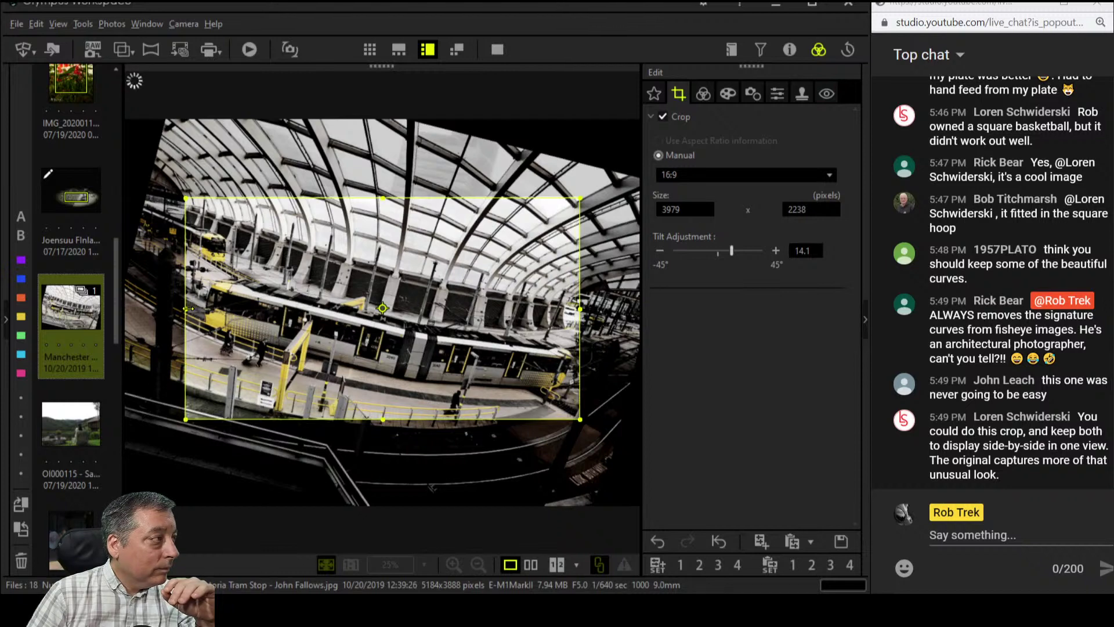
drag(185, 307, 189, 307)
click(703, 94)
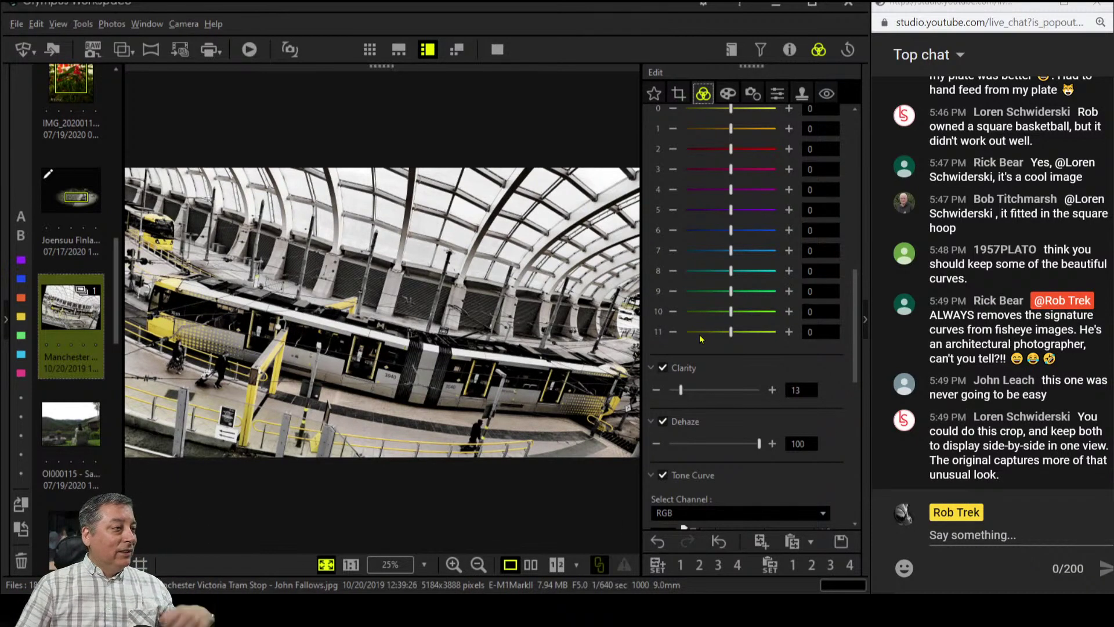
Compare the original and edited photos side by side in full screen, including the tram details at actual size
click(497, 49)
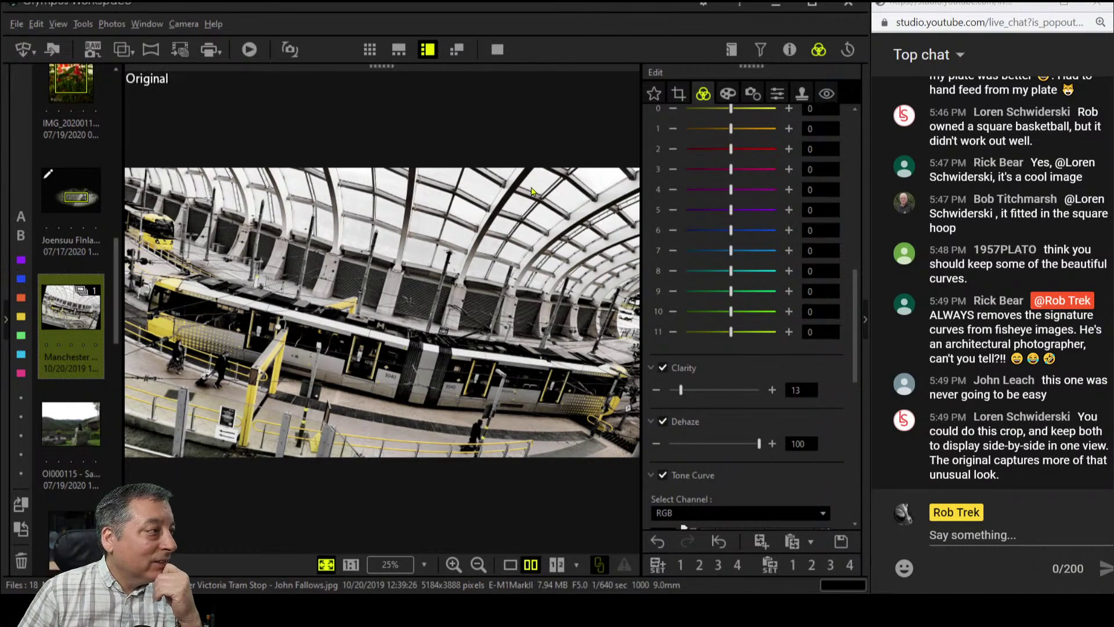
click(506, 48)
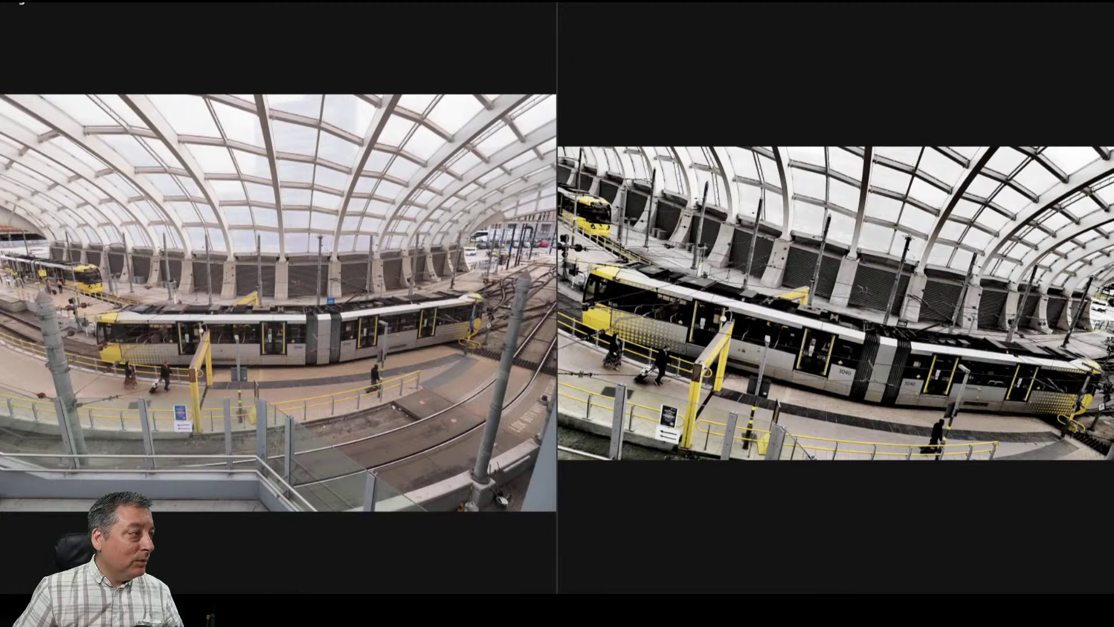
click(809, 352)
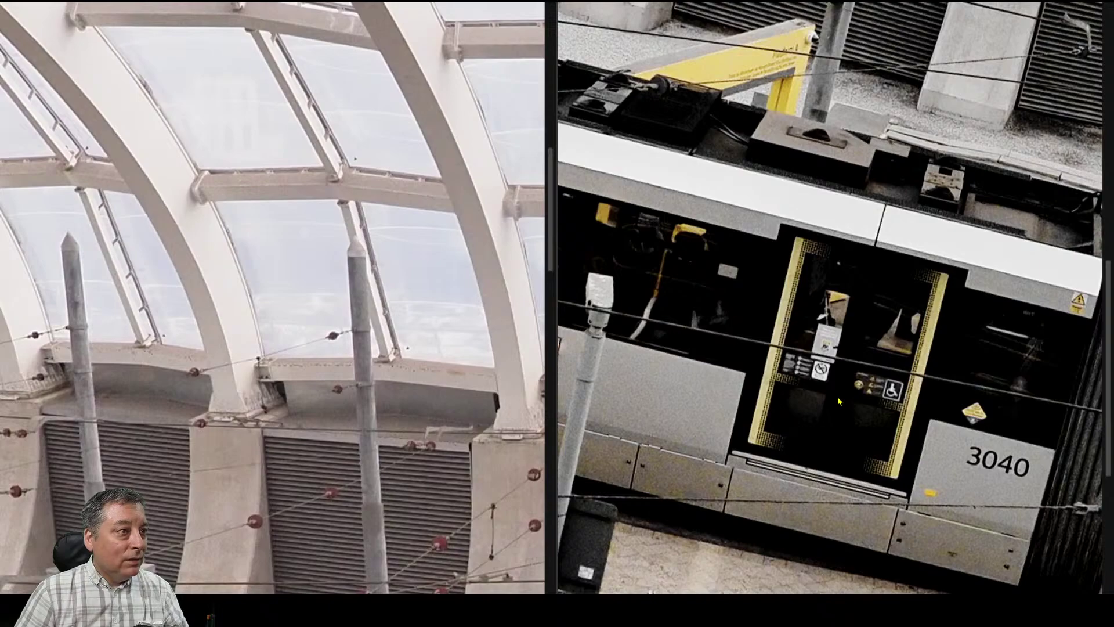
key(Escape)
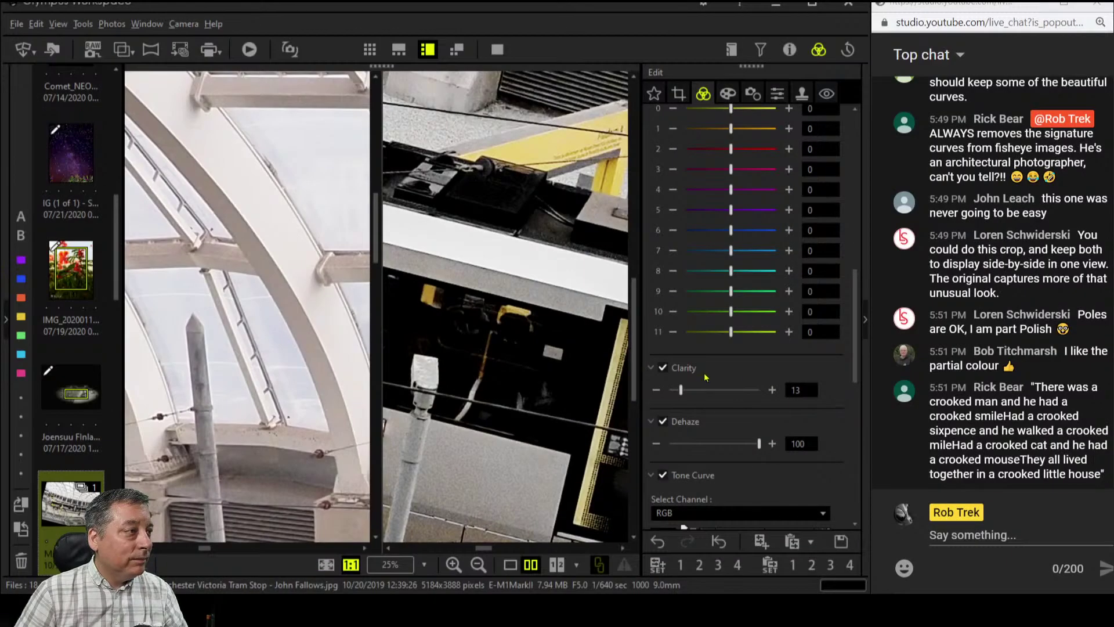
click(584, 389)
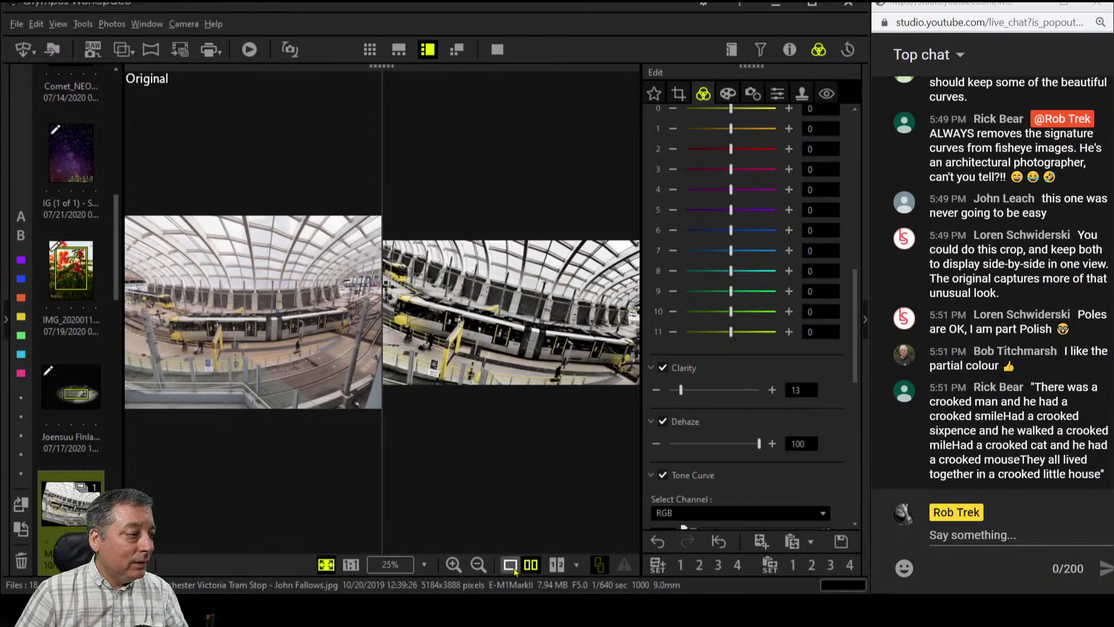
Examine the edited photo alone in full screen
click(511, 565)
click(498, 50)
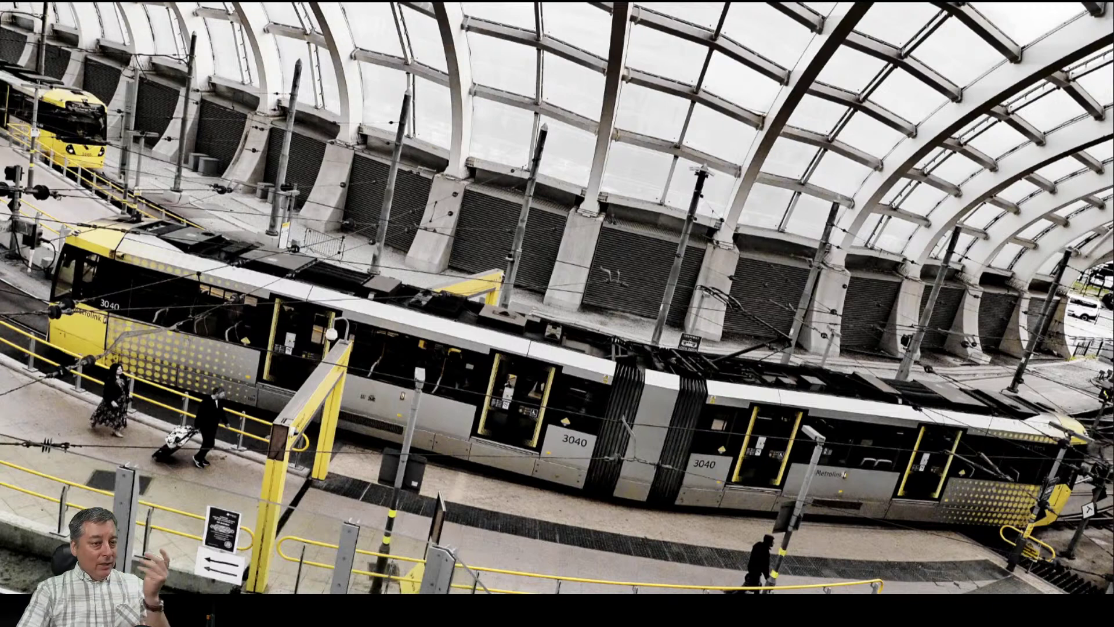
key(Escape)
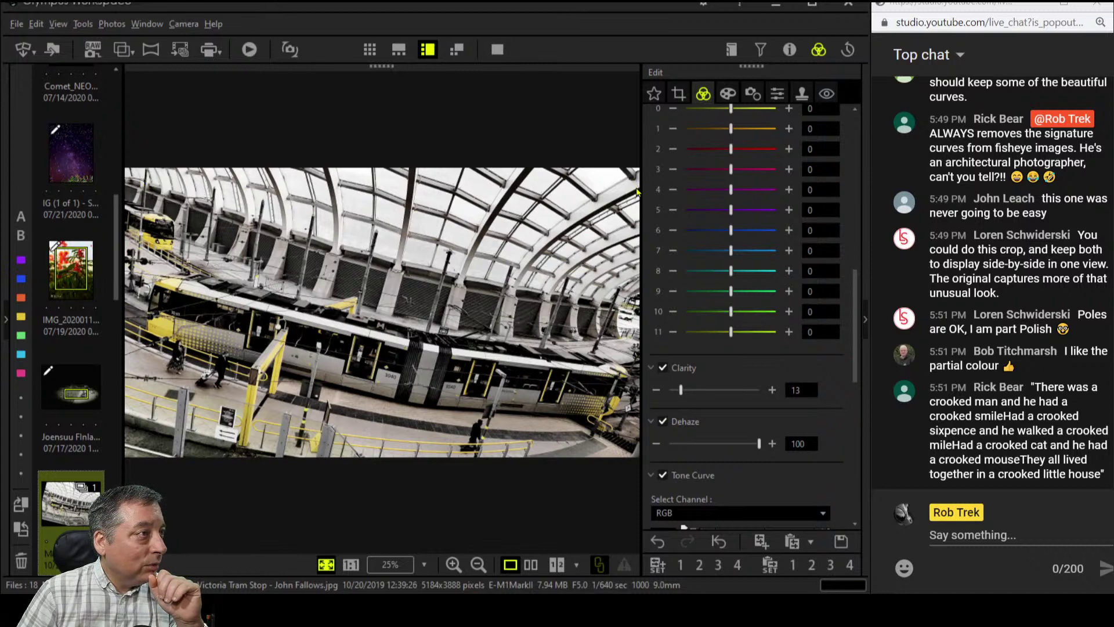
Tighten the crop to about 3878 x 2182 pixels, shift it slightly sideways, and preview the tilted image
click(679, 96)
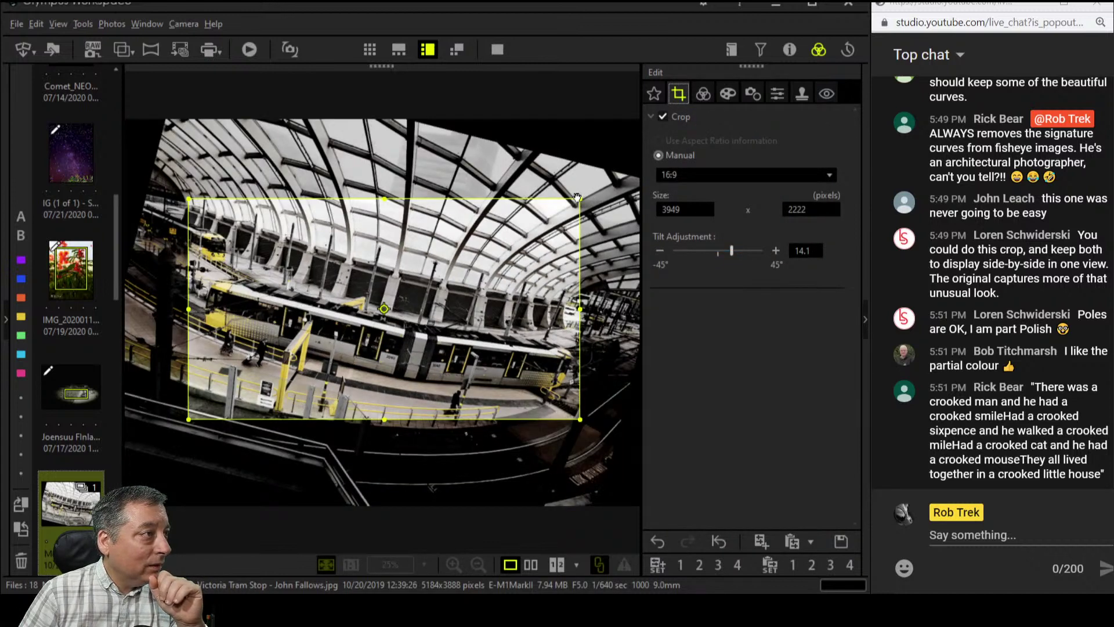
drag(574, 198, 573, 204)
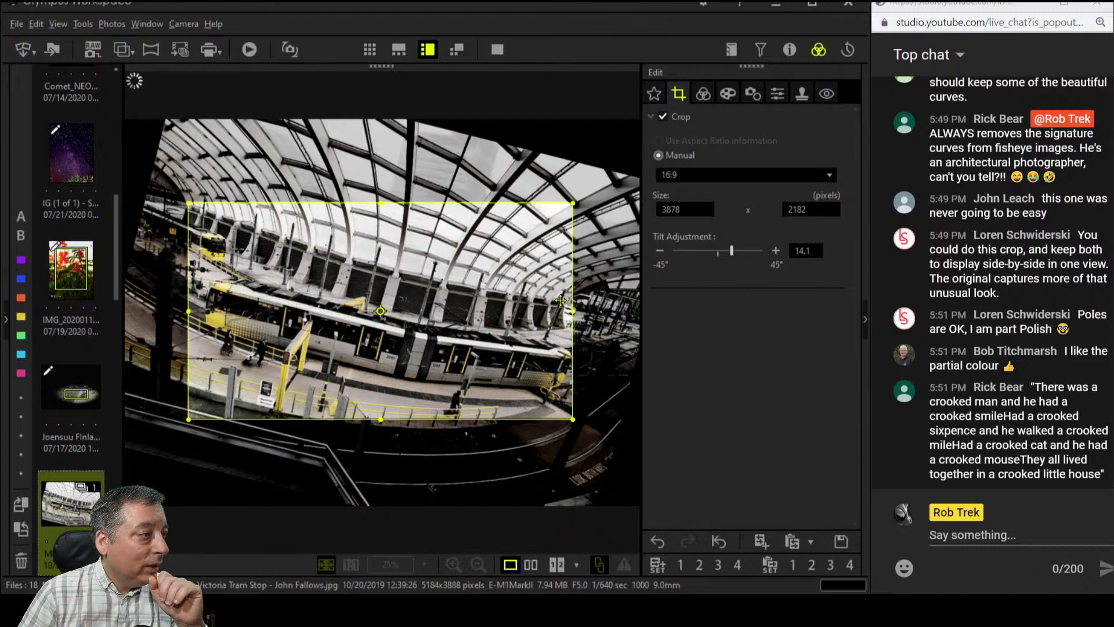
drag(482, 376, 486, 376)
click(703, 93)
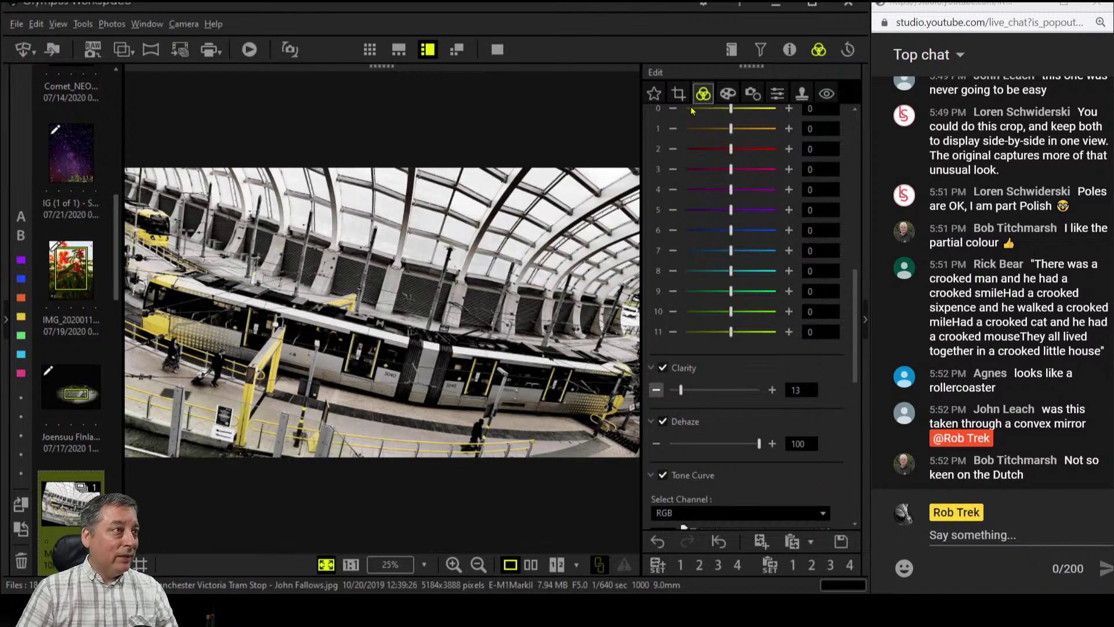
Set the tram photo's crop tilt to 1.1 degrees after comparing it with a tilt of about 14.8 degrees
click(678, 93)
drag(731, 251, 718, 259)
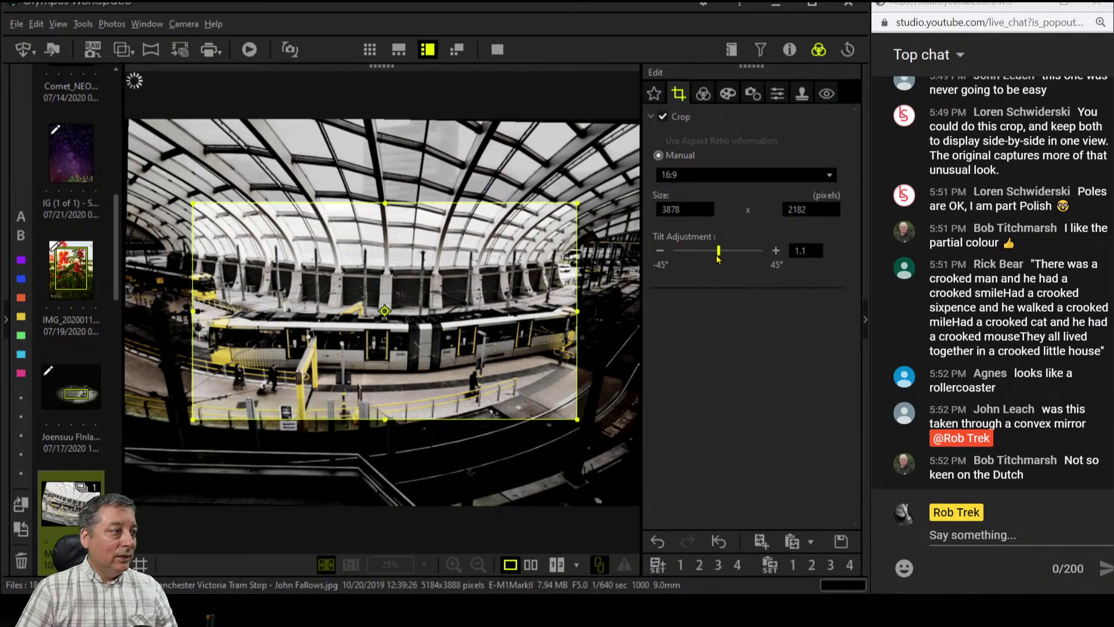
drag(718, 260, 734, 261)
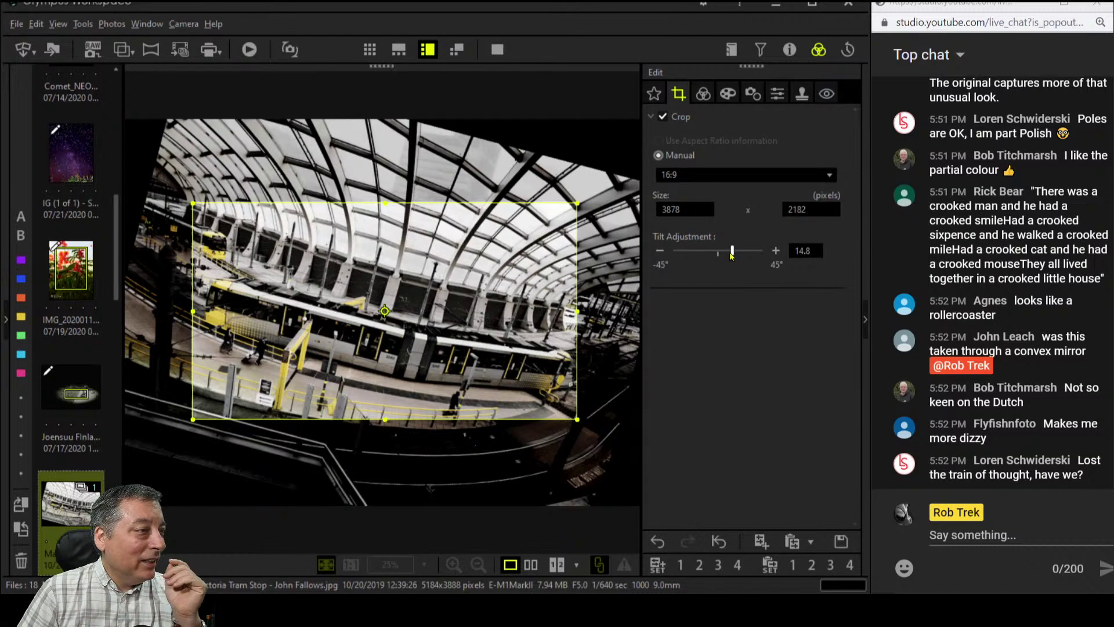
drag(731, 259, 719, 258)
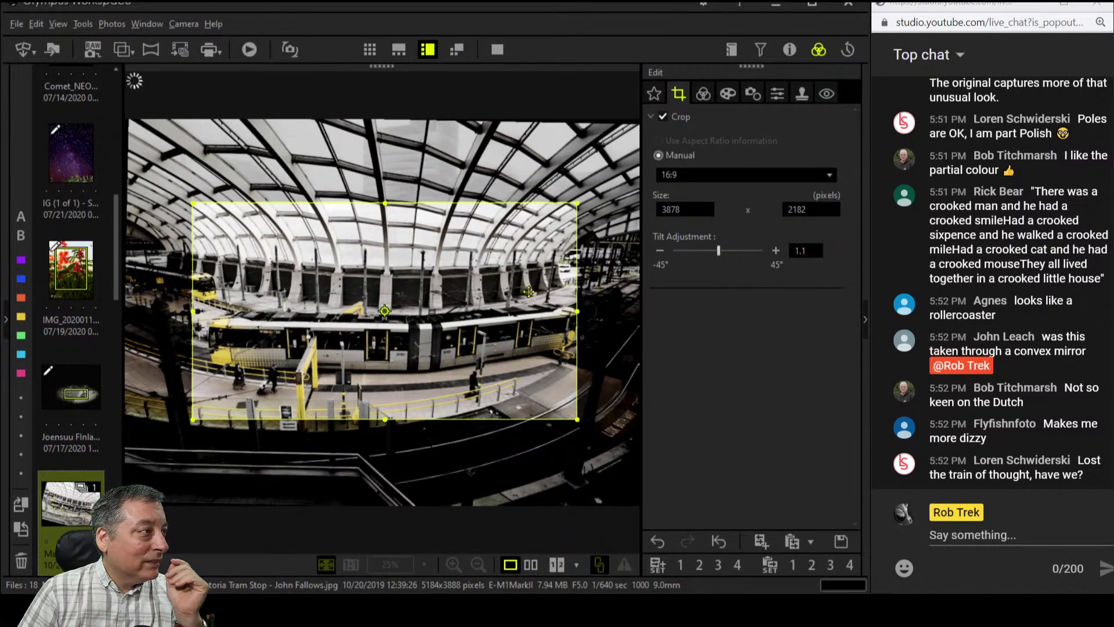
Try a tighter 16:9 crop of about 2810 x 1580 pixels around the glass roof arches and preview it
drag(460, 369, 455, 241)
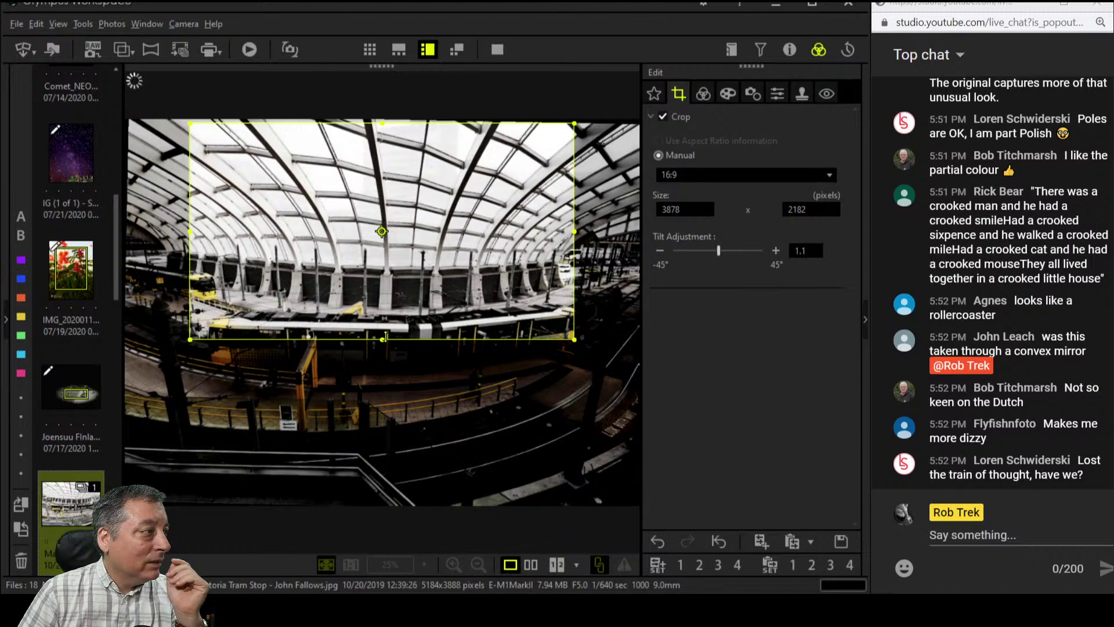
drag(383, 339, 383, 279)
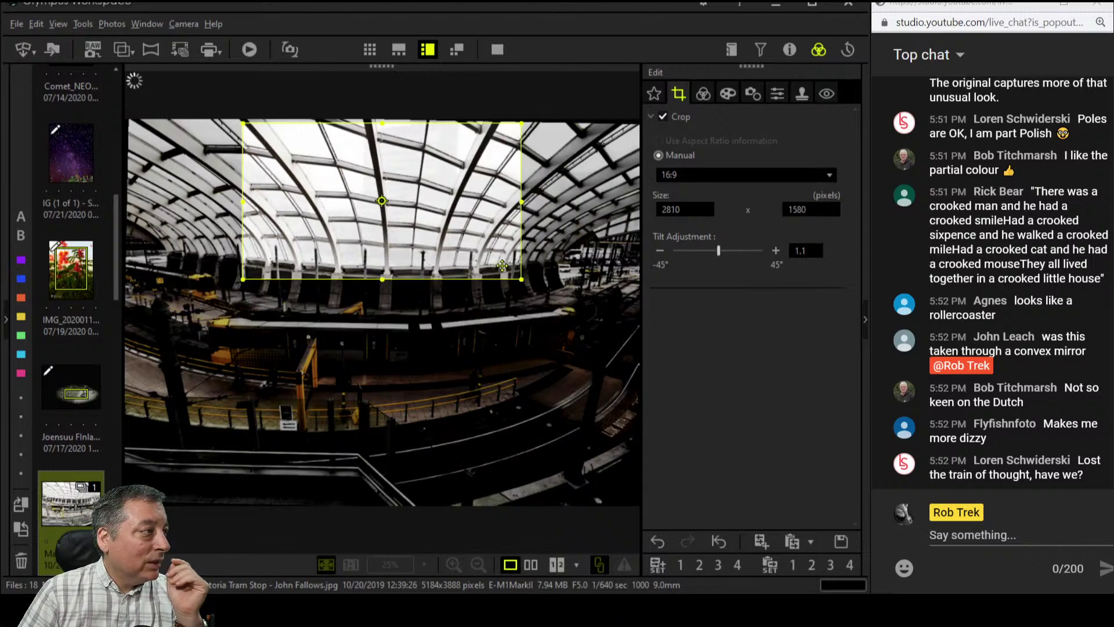
drag(450, 220, 455, 237)
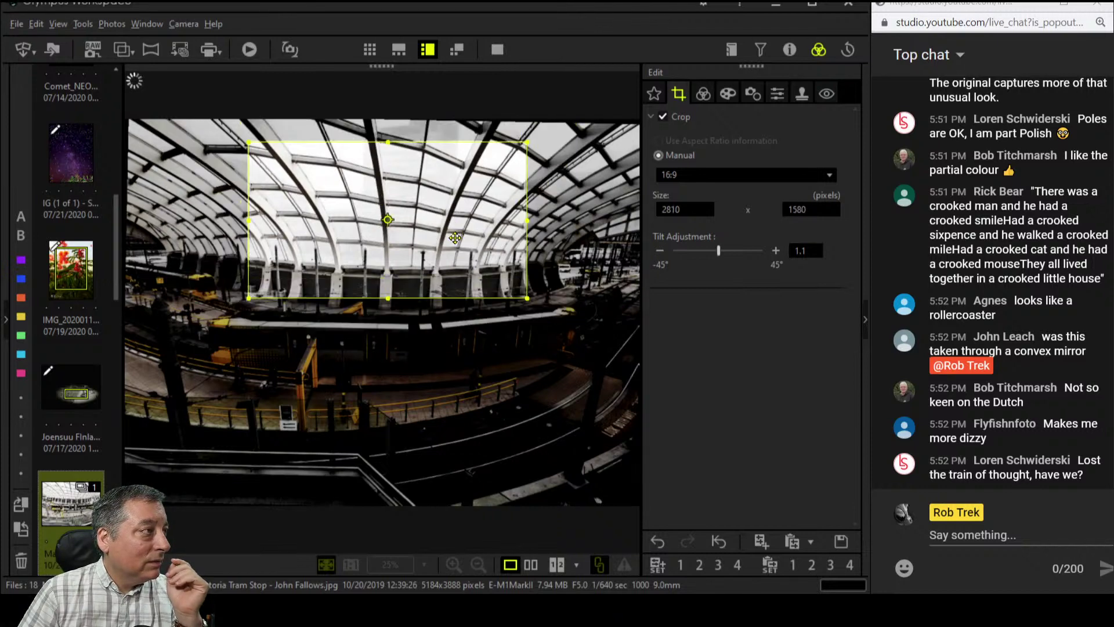
click(704, 93)
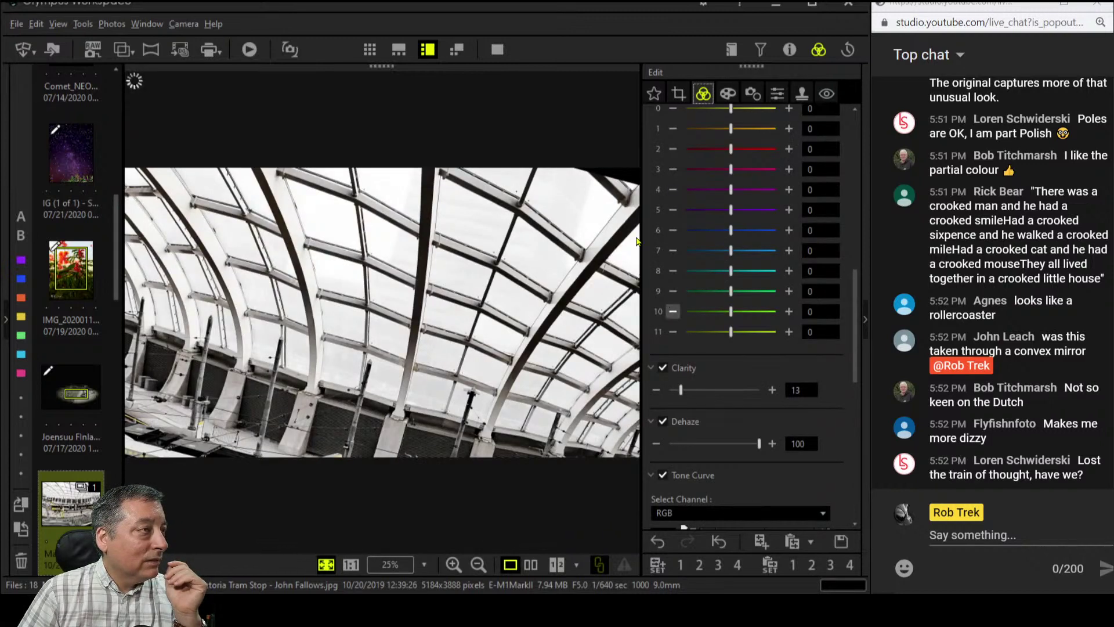
Reduce the roof crop's tilt to 0.1 degrees and preview the levelled image
click(679, 95)
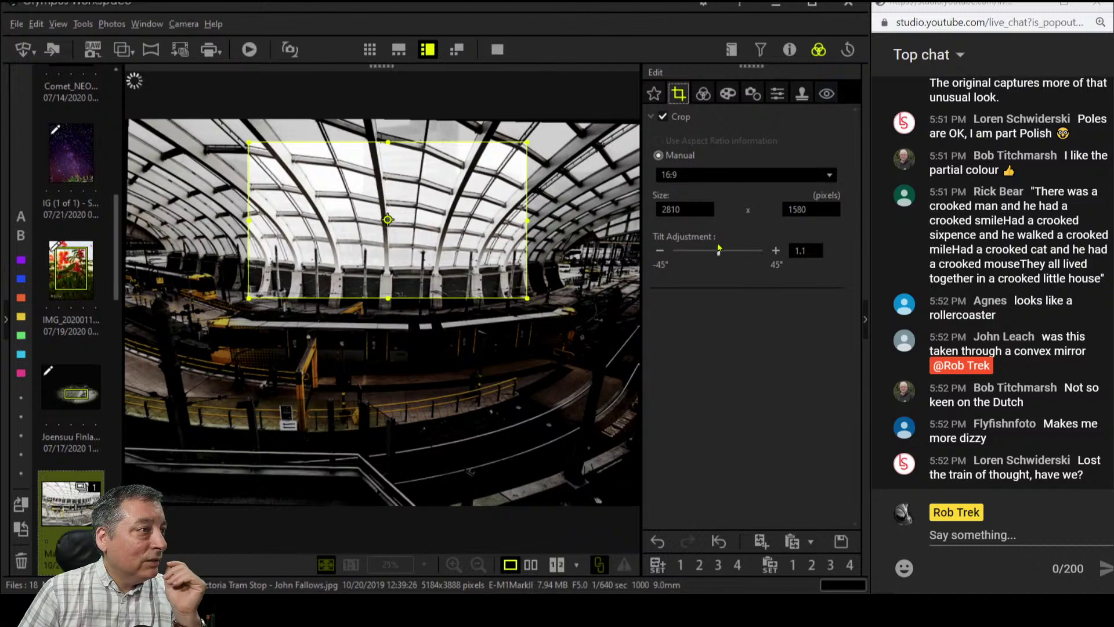
click(659, 250)
click(659, 250)
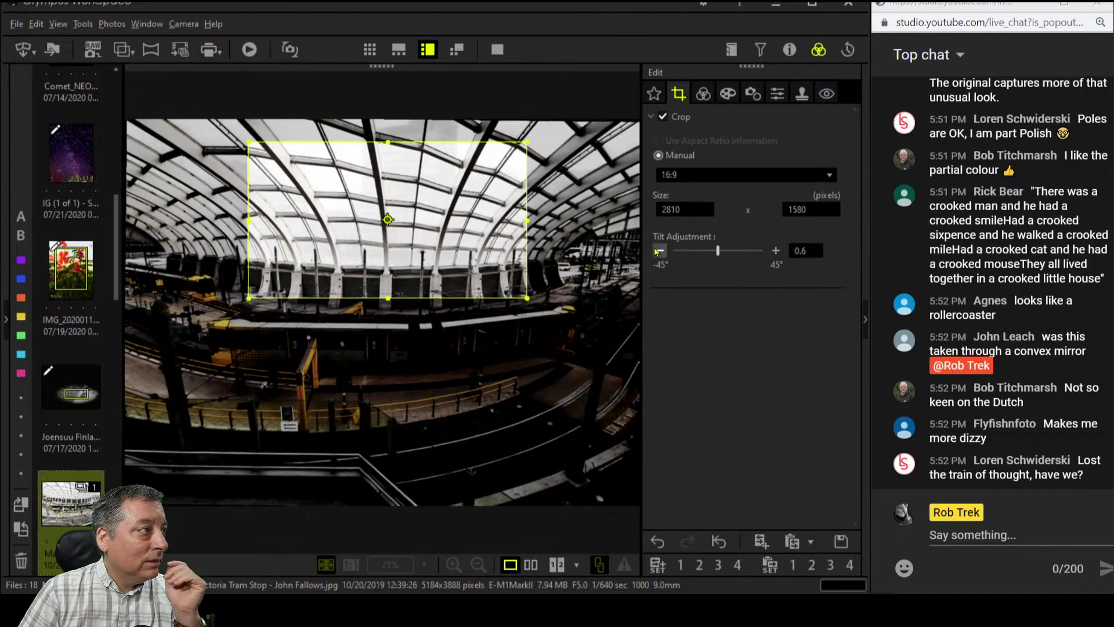
click(660, 251)
click(659, 250)
click(659, 250)
click(659, 250)
click(660, 250)
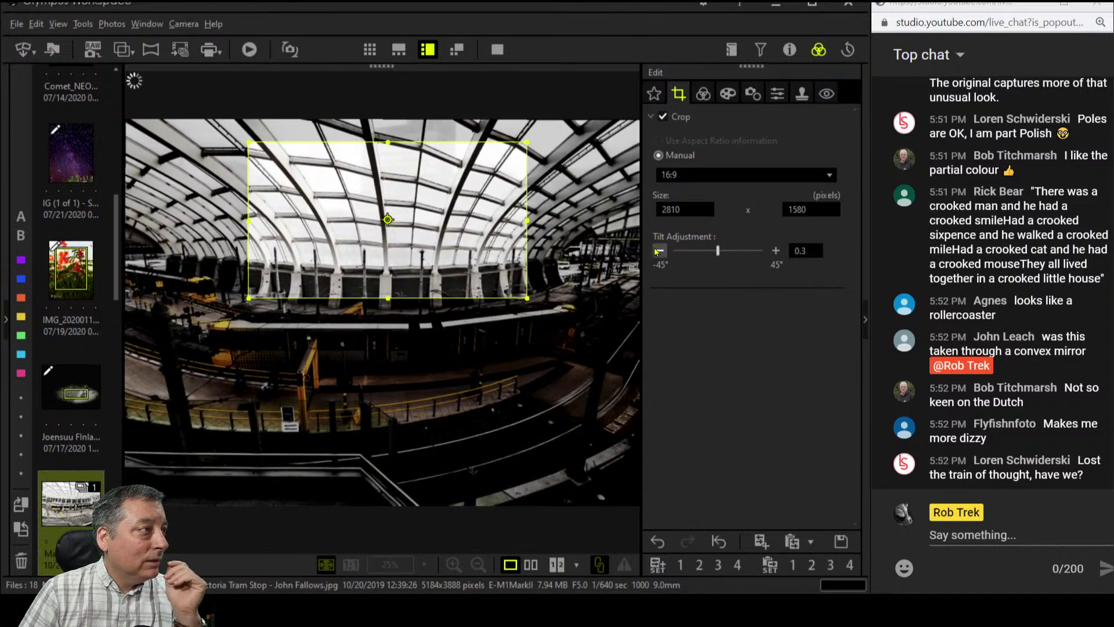
click(702, 95)
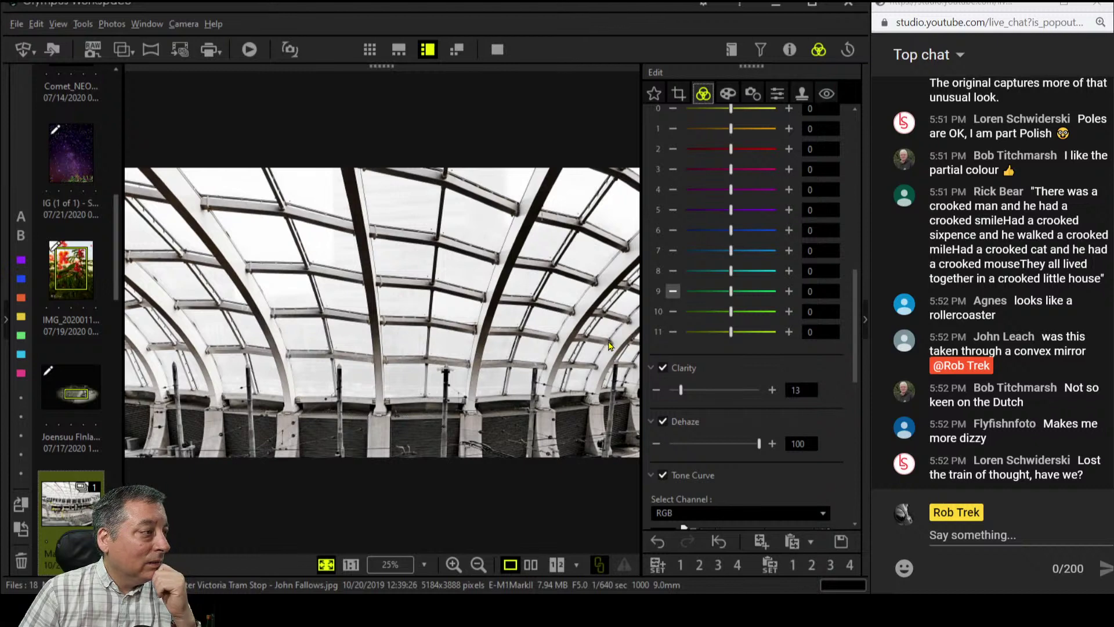
Undo the tilt changes and the roof crop, and put the 3878 x 2182 crop frame back over the tram
click(679, 93)
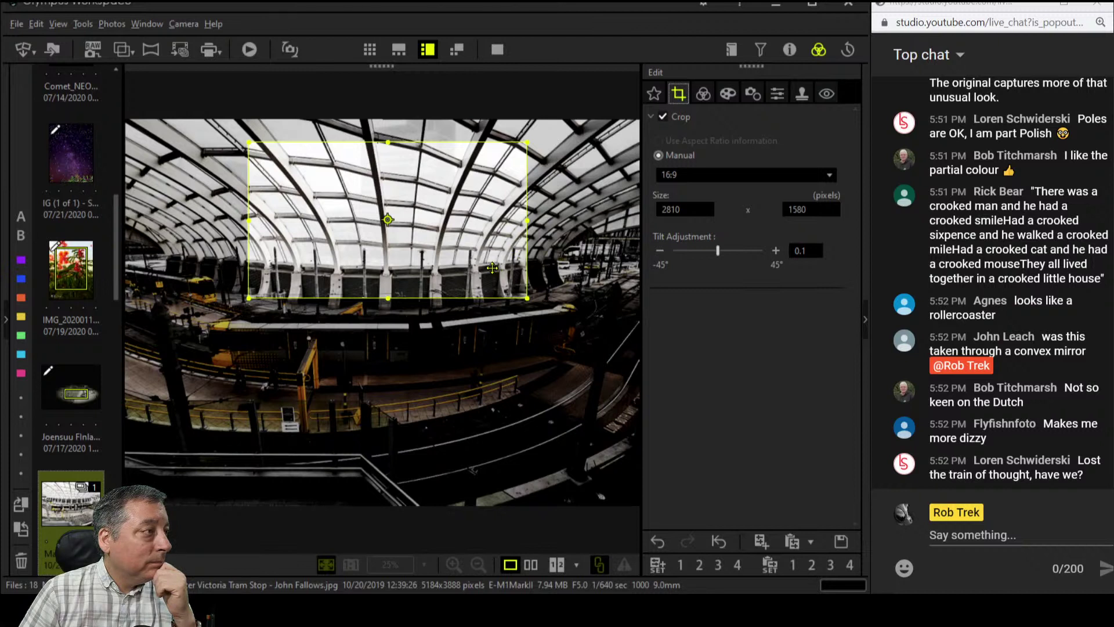
drag(492, 268, 584, 465)
click(658, 542)
click(658, 542)
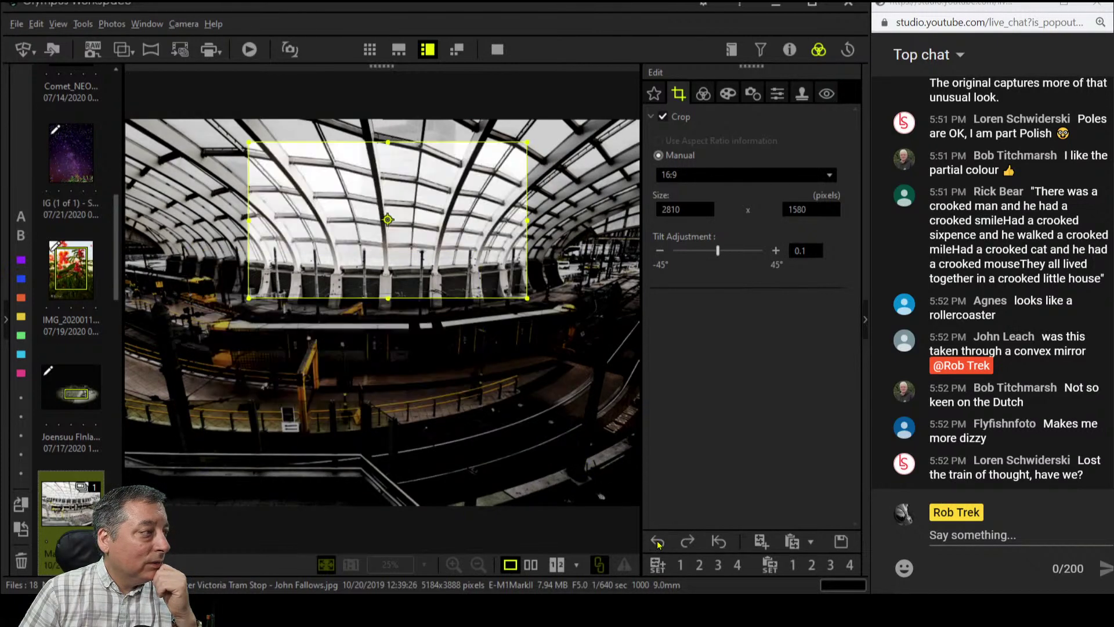
click(658, 542)
click(658, 541)
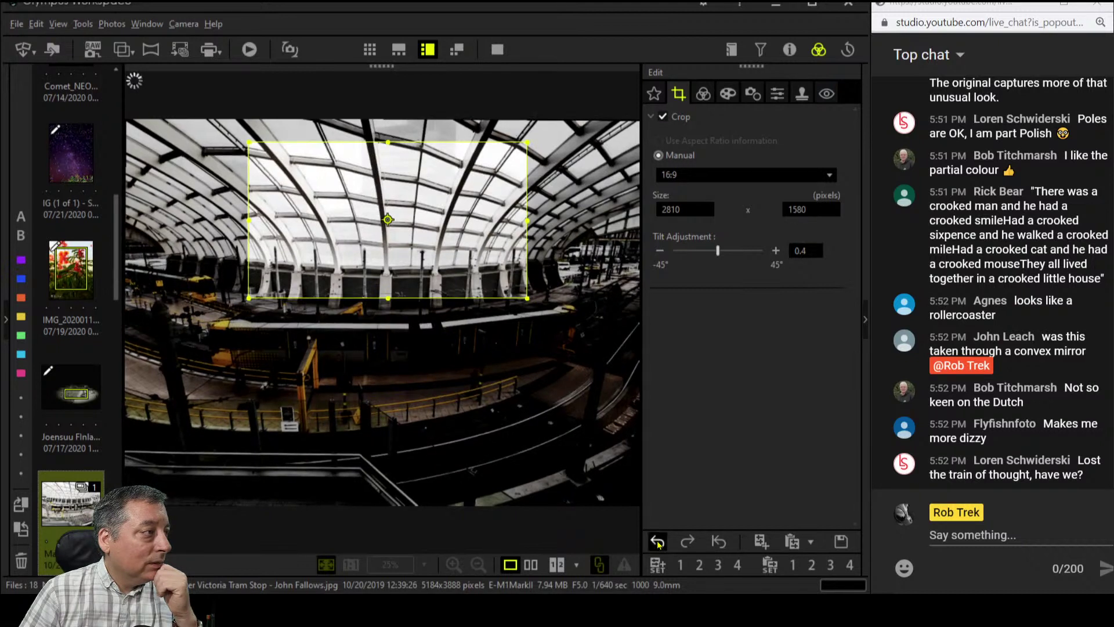
click(658, 542)
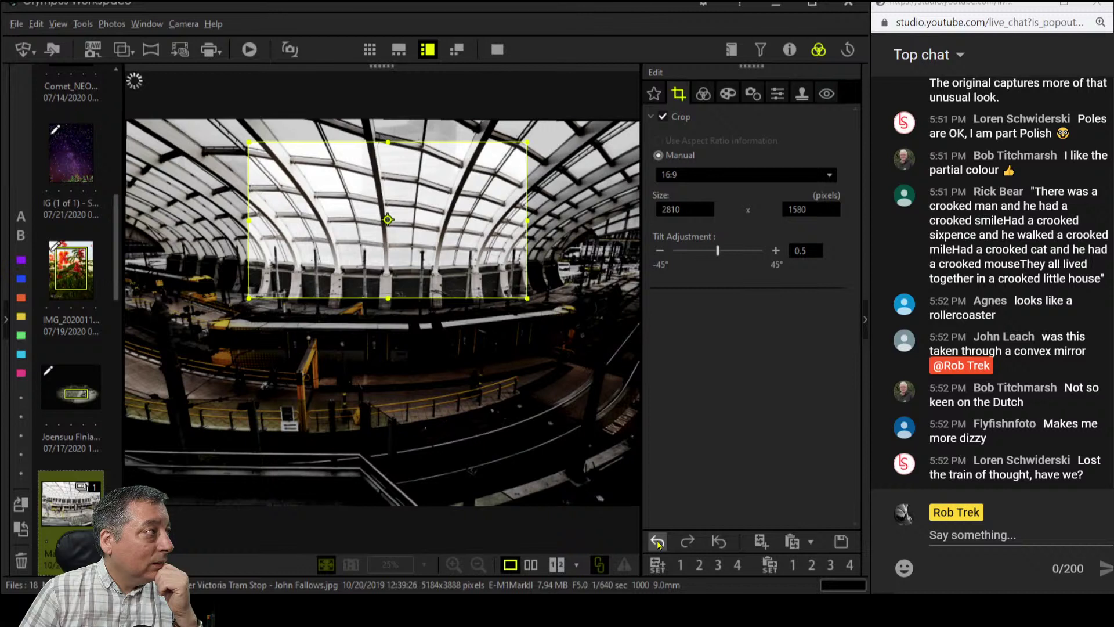
click(658, 541)
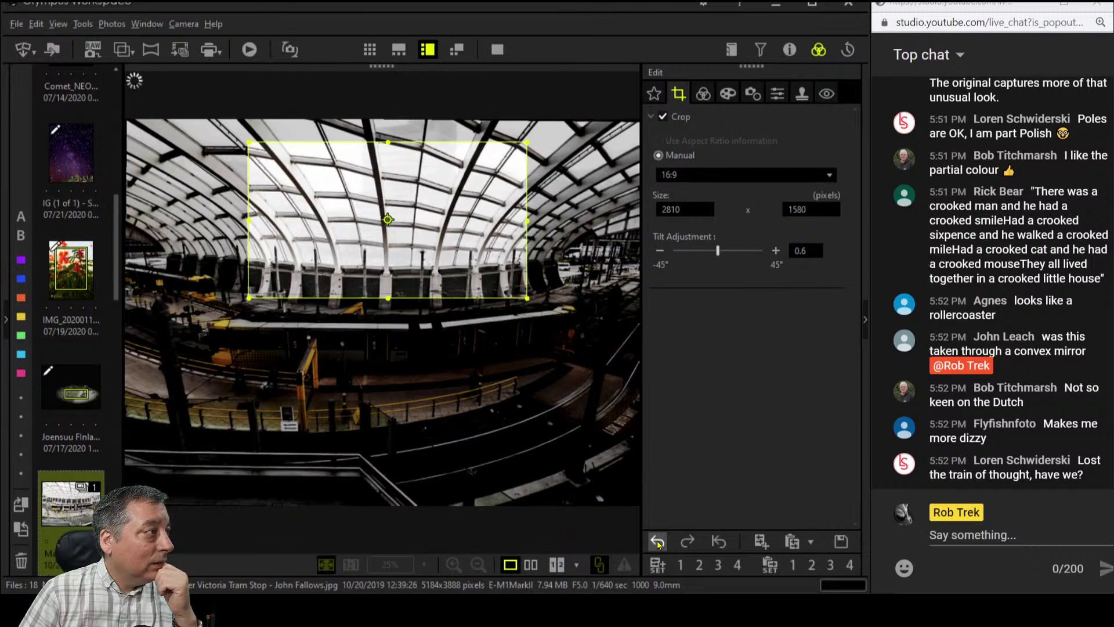
click(658, 541)
click(658, 542)
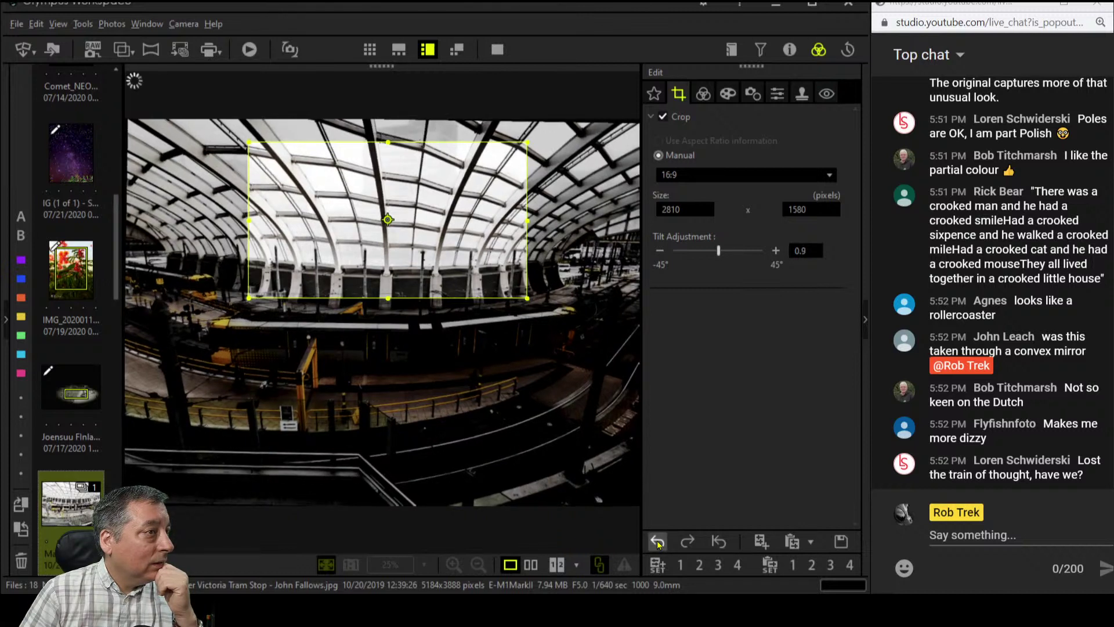
click(658, 542)
click(658, 542)
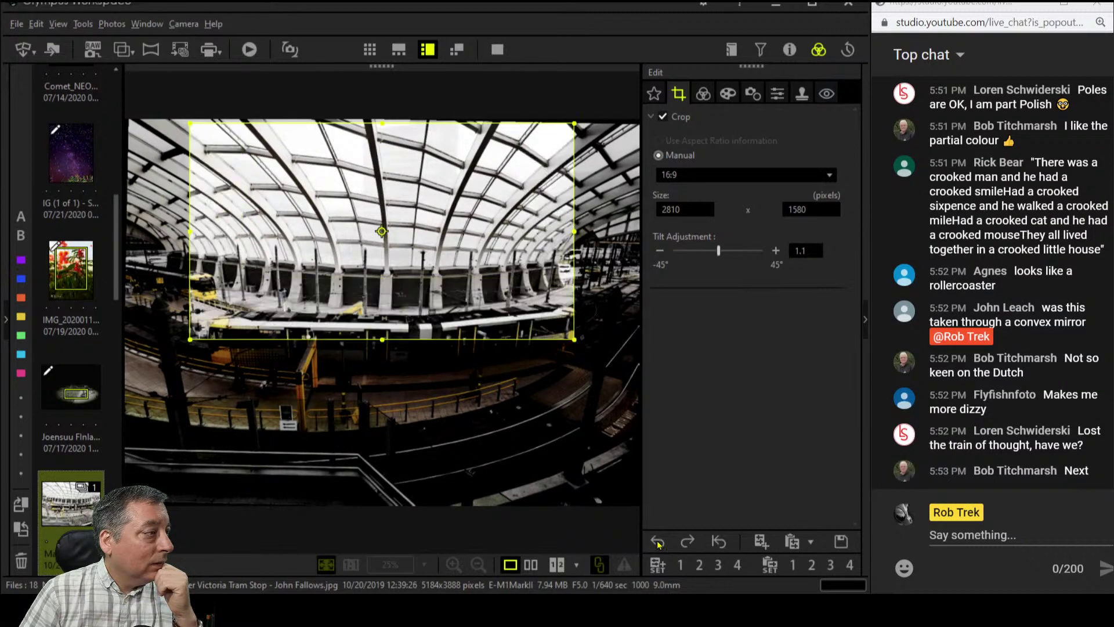
click(658, 541)
drag(214, 273, 217, 353)
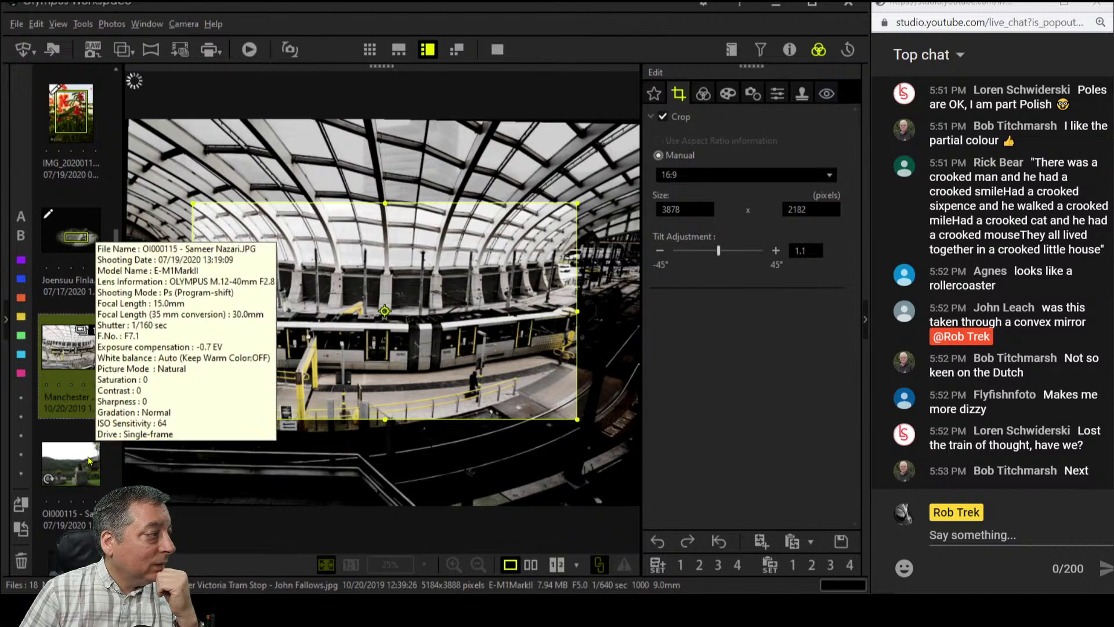
Open the next photo, showing a woman on a stone seat facing the mountains, and examine its uncropped composition
click(88, 466)
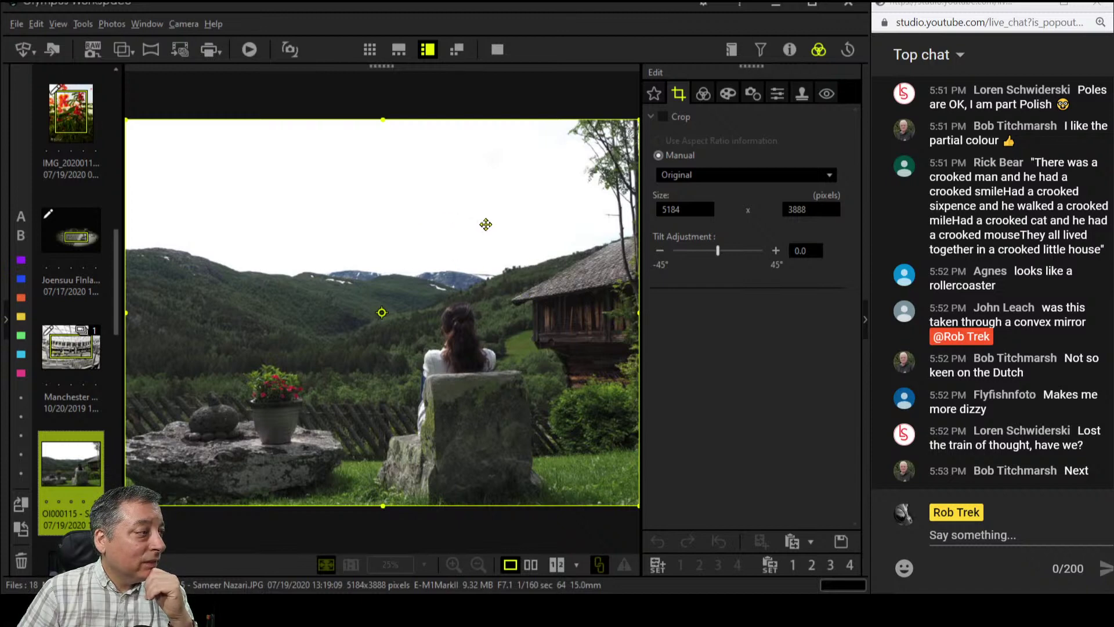
click(709, 95)
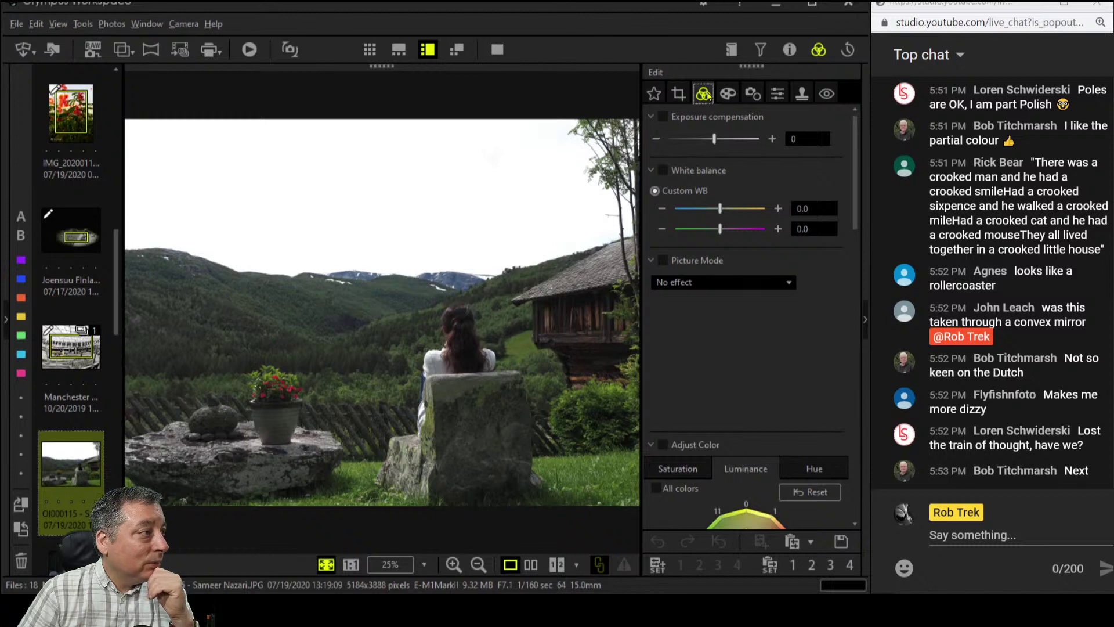
click(432, 222)
click(433, 223)
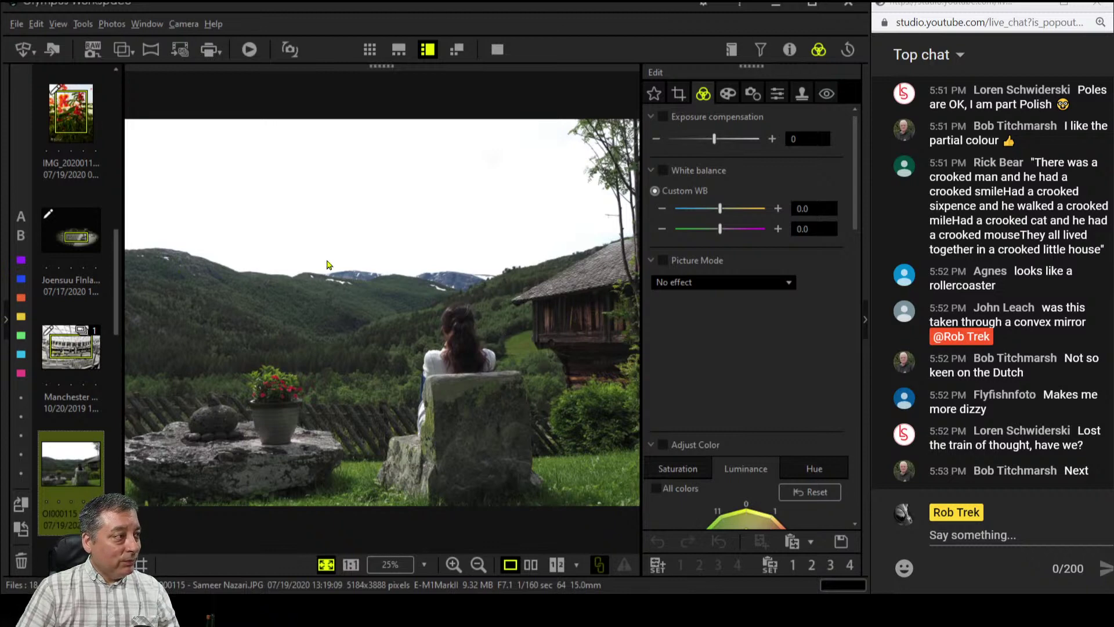
click(504, 277)
click(452, 455)
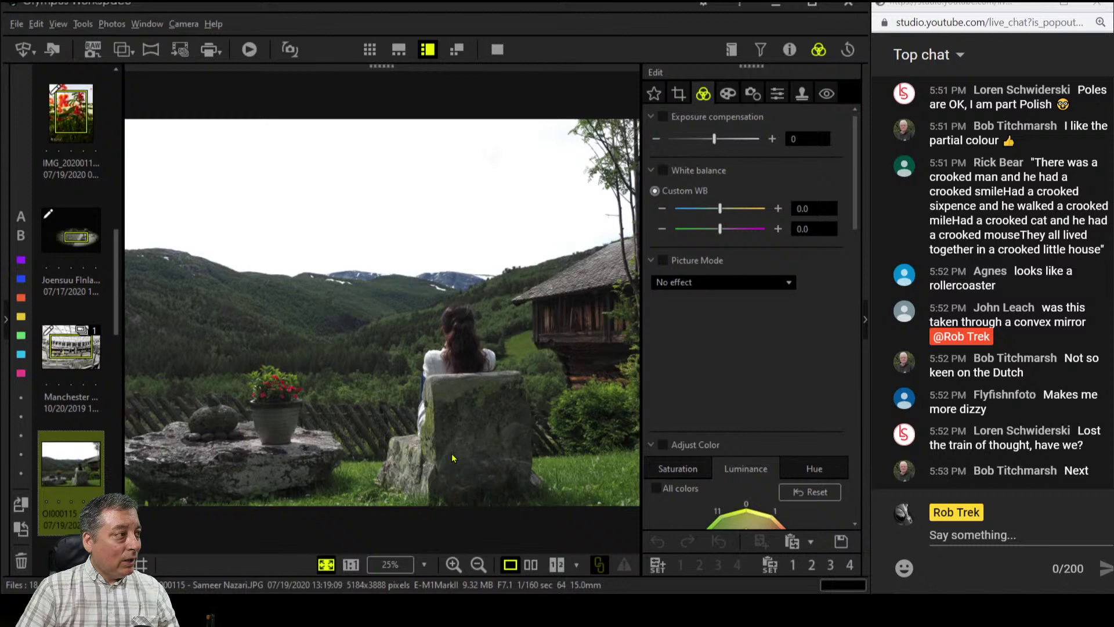
click(300, 440)
click(300, 440)
Try a 1:1 crop of about 2825 x 2825 pixels around the flower pot and the seated woman
click(679, 93)
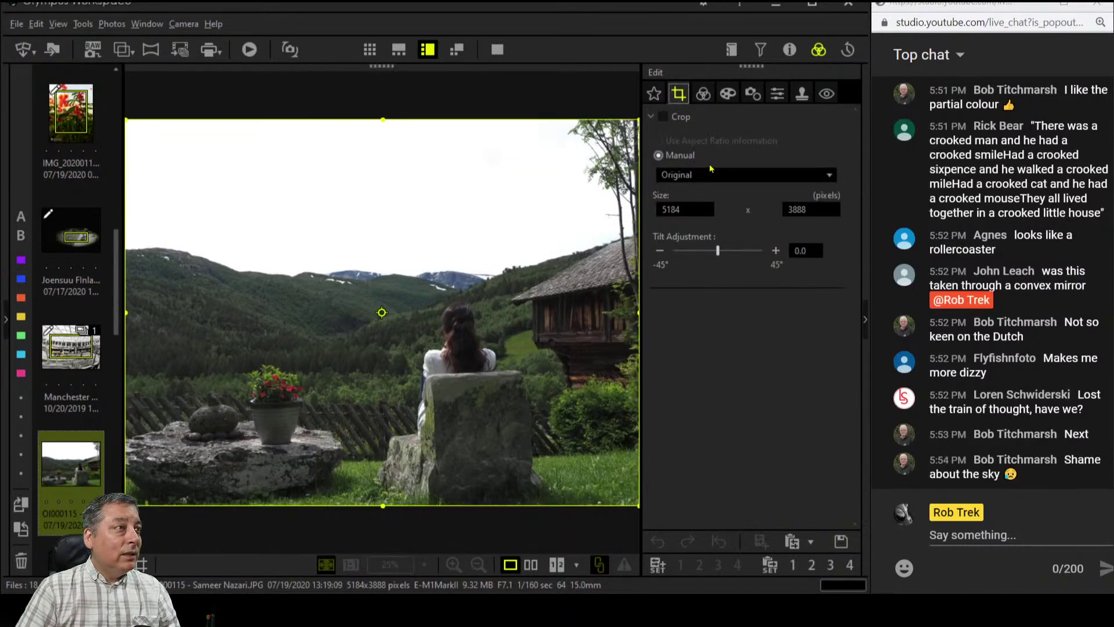
click(691, 176)
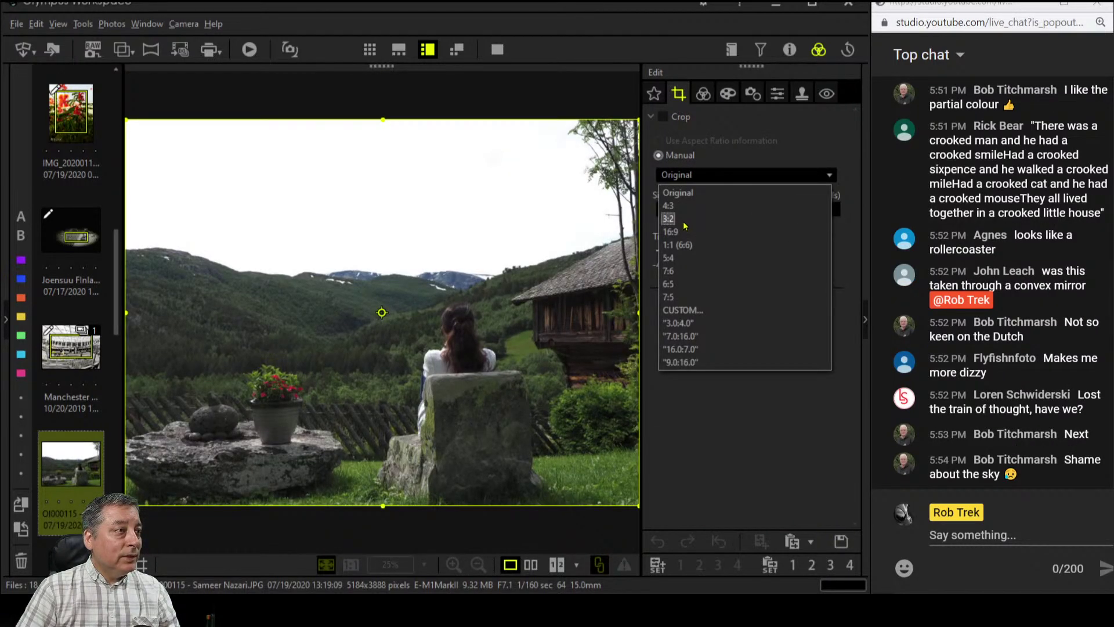
click(678, 245)
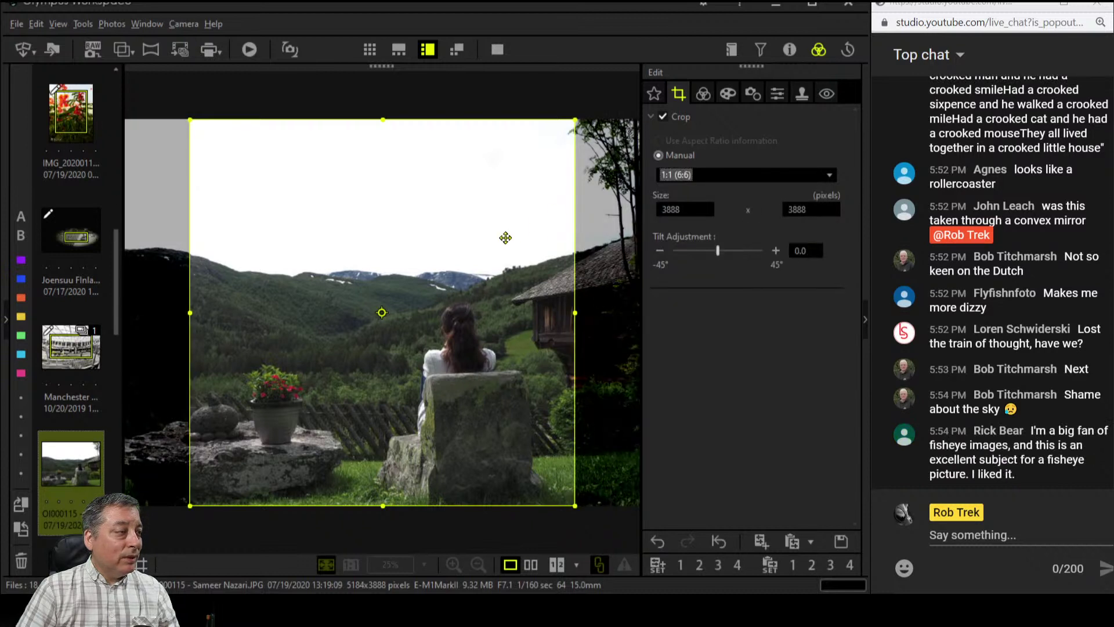
drag(506, 238, 504, 237)
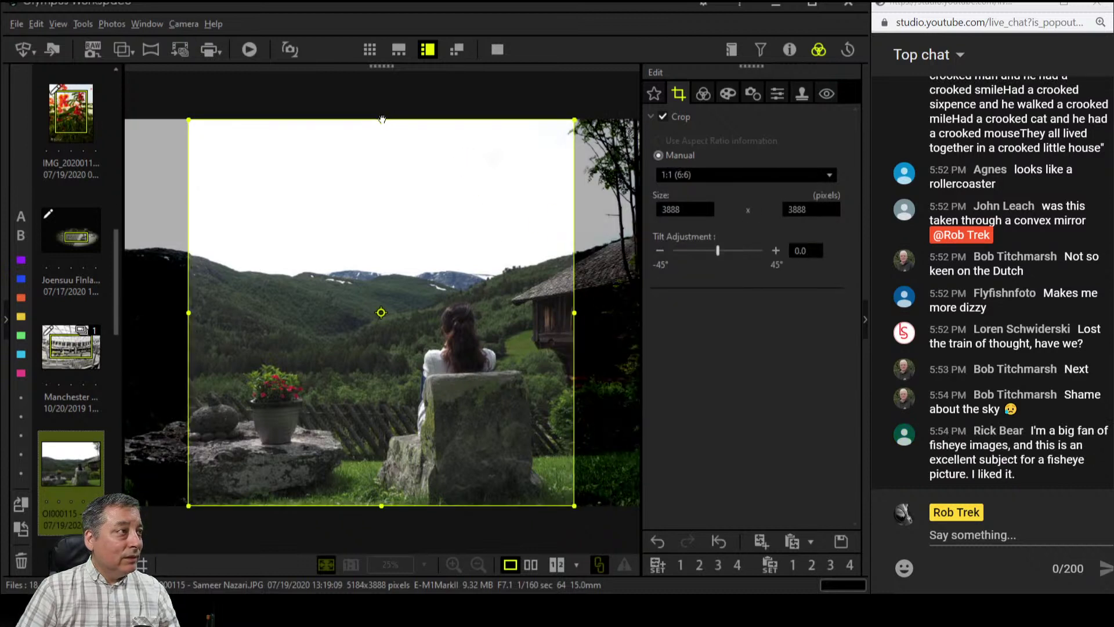
drag(383, 119, 381, 225)
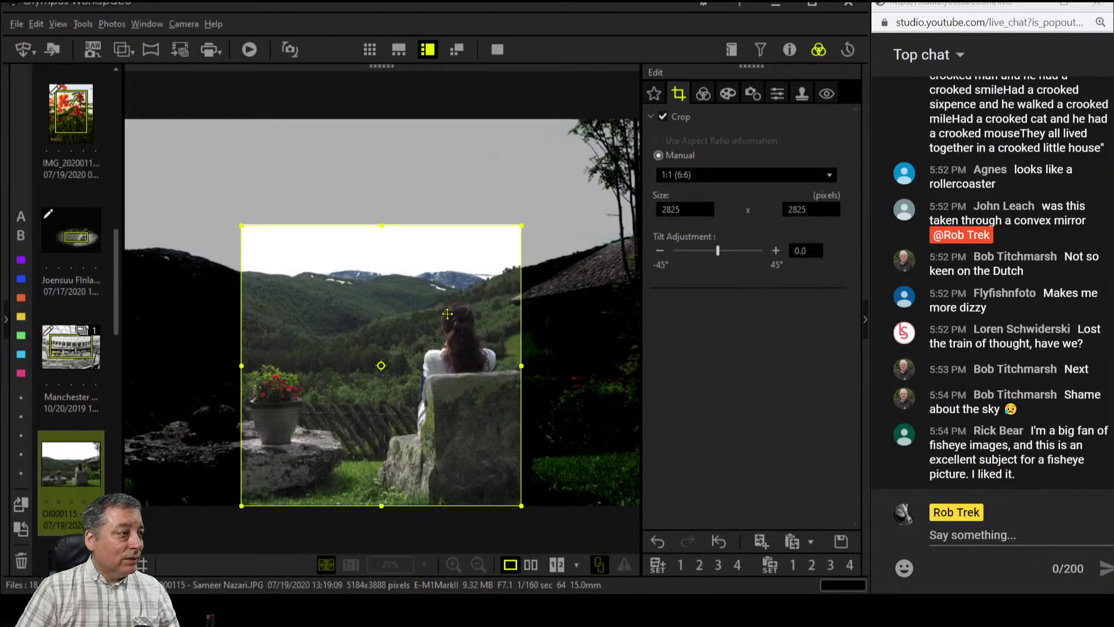
Crop the mountain photo to 16:9 at about 4258 x 2395 pixels, excluding most of the sky, and preview it
click(685, 177)
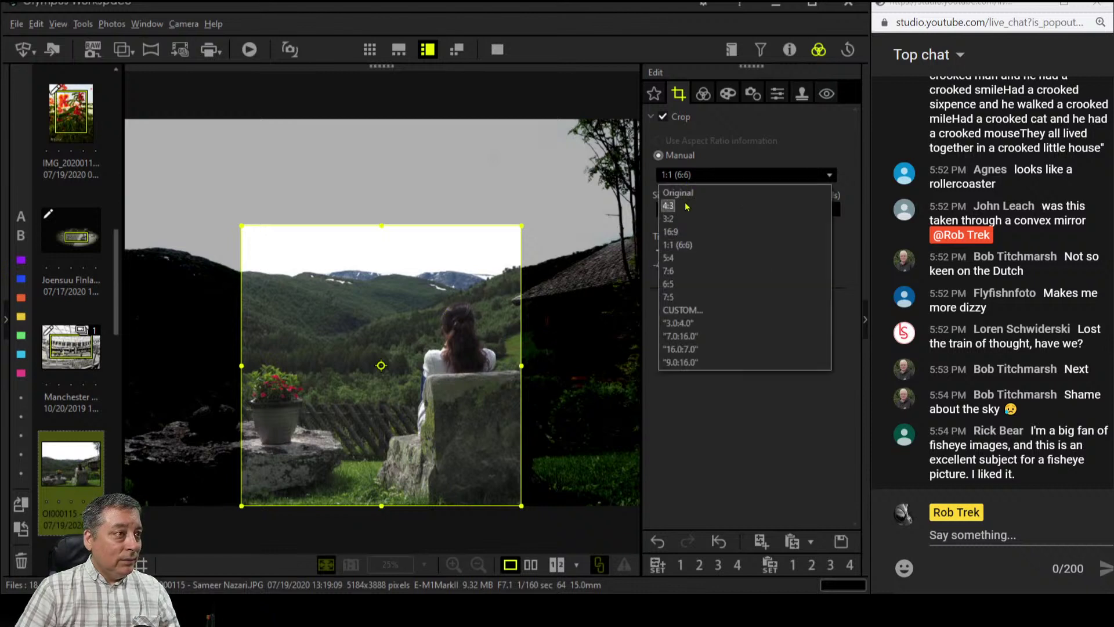
click(688, 232)
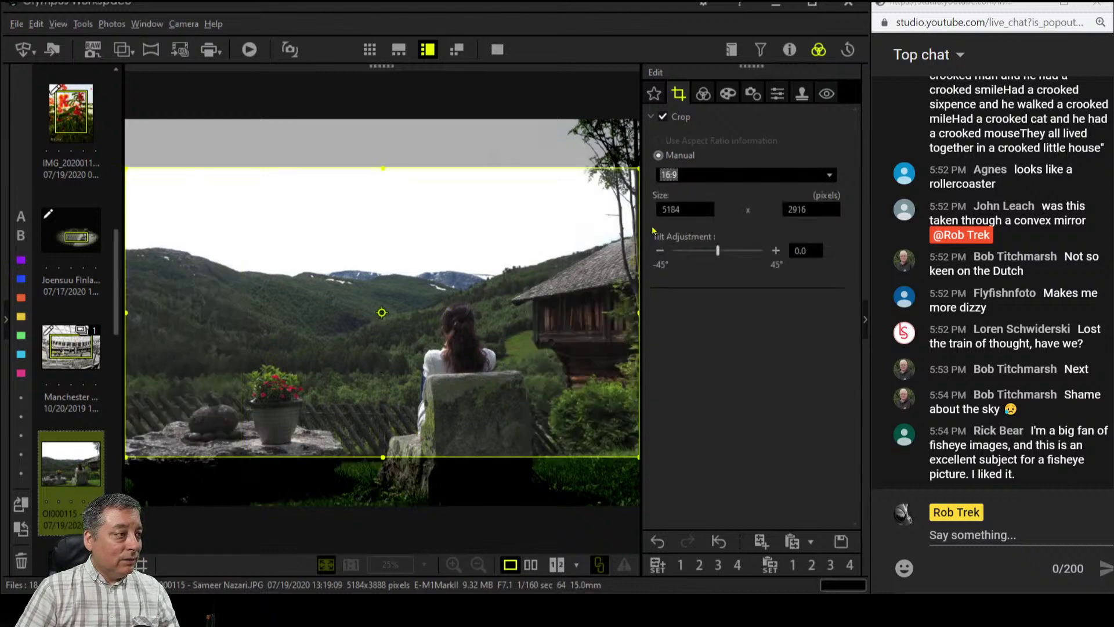
drag(635, 170, 461, 268)
drag(423, 346, 423, 389)
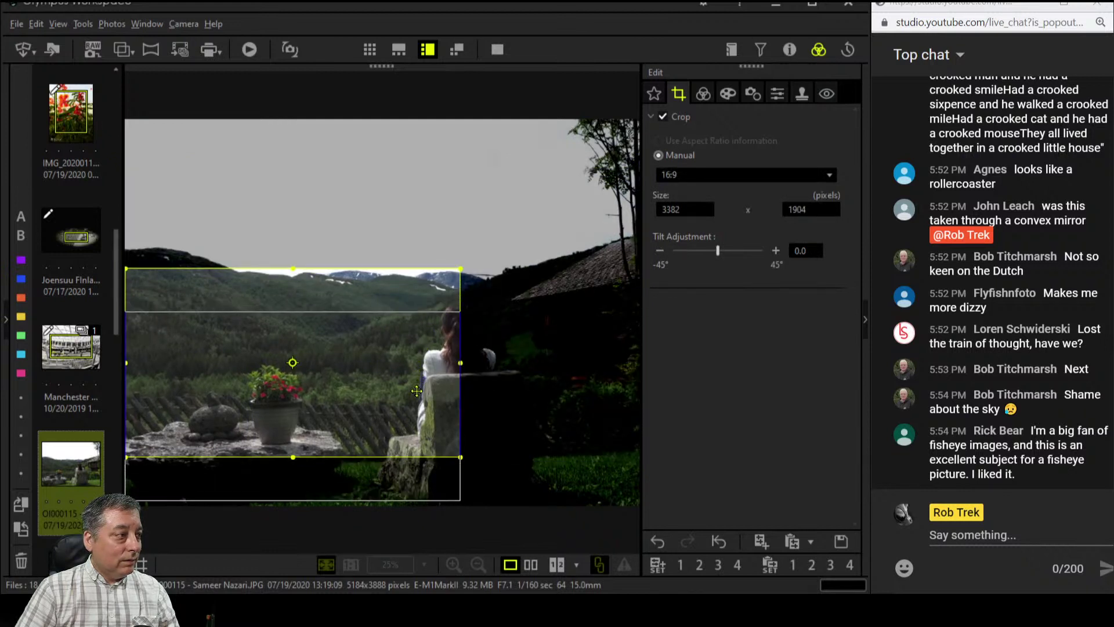
drag(460, 312, 523, 271)
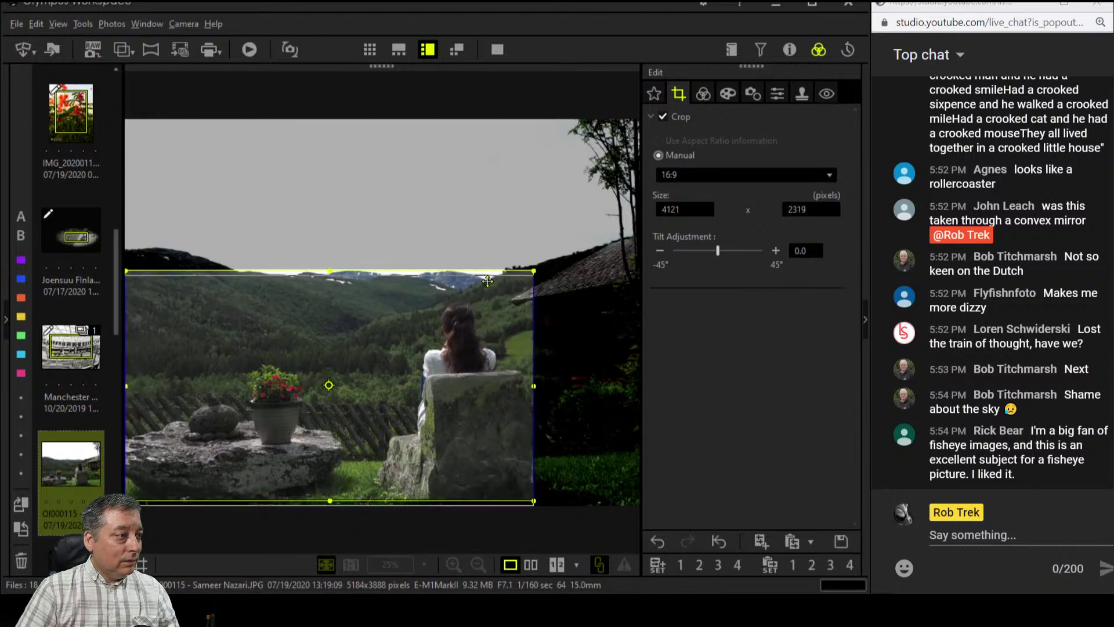
drag(493, 277, 493, 283)
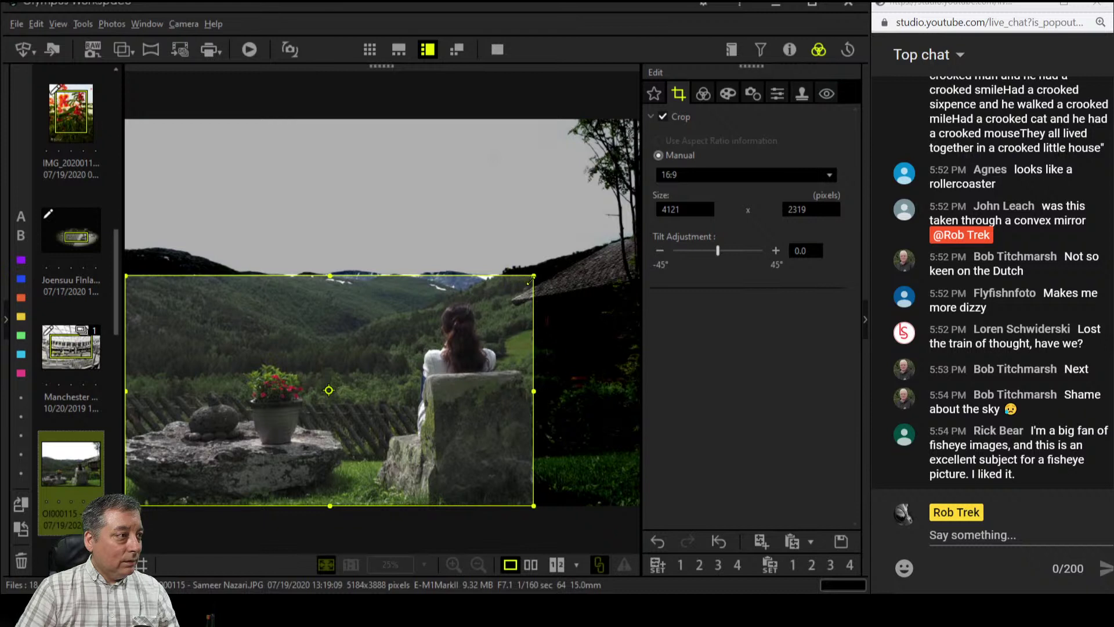
drag(529, 281, 536, 273)
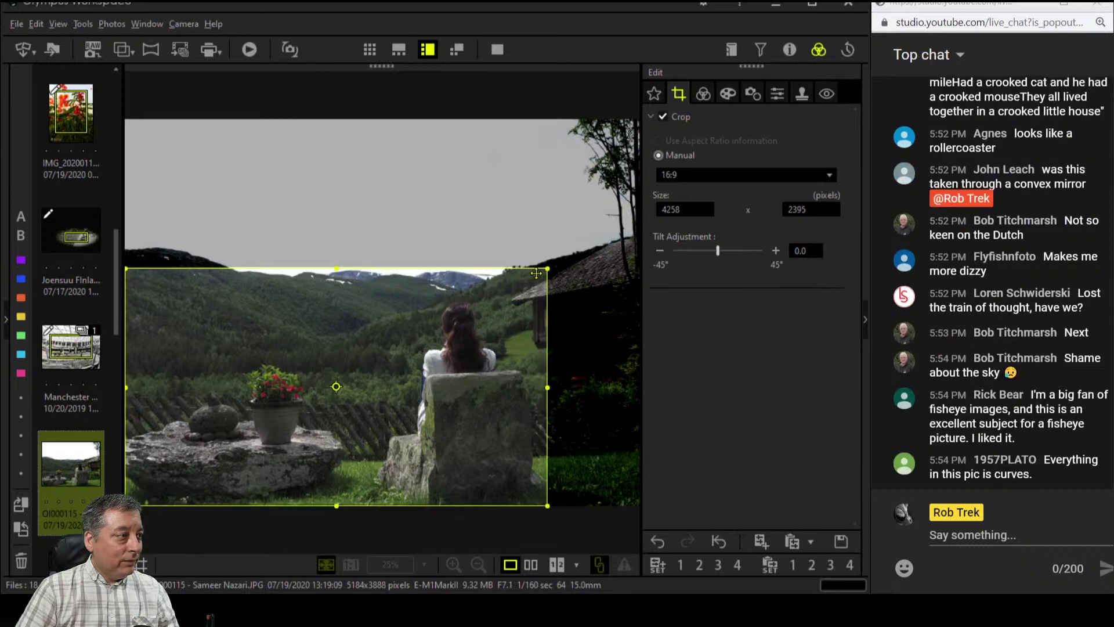
click(704, 95)
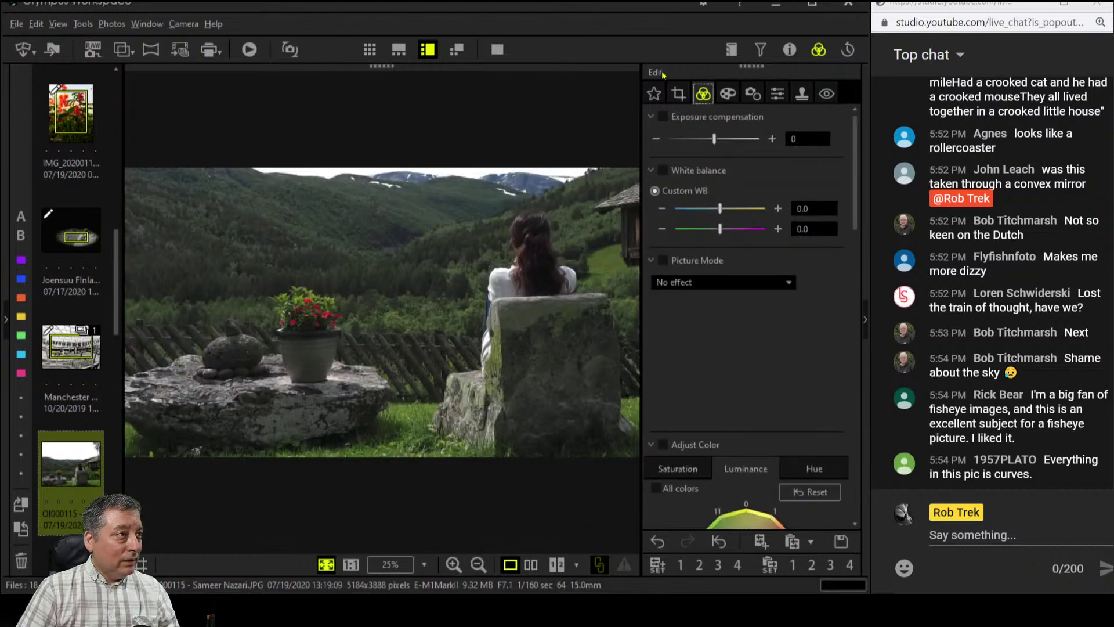
Tighten the mountain photo's 16:9 crop to about 4030 x 2268 pixels, cutting off the remaining sky, and preview it
click(680, 93)
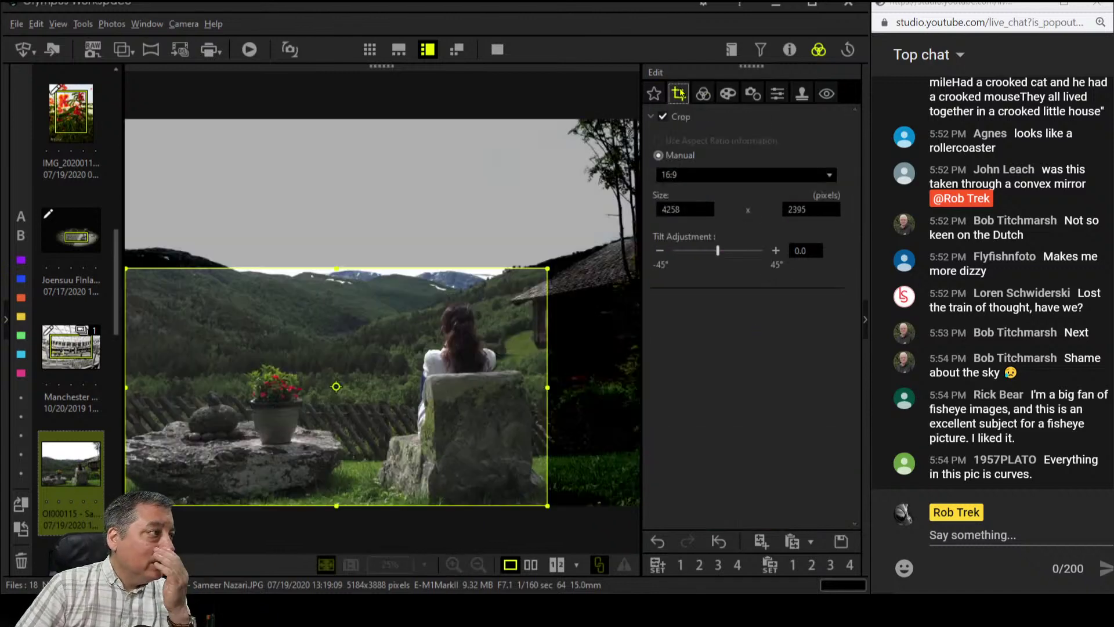
drag(553, 266, 527, 300)
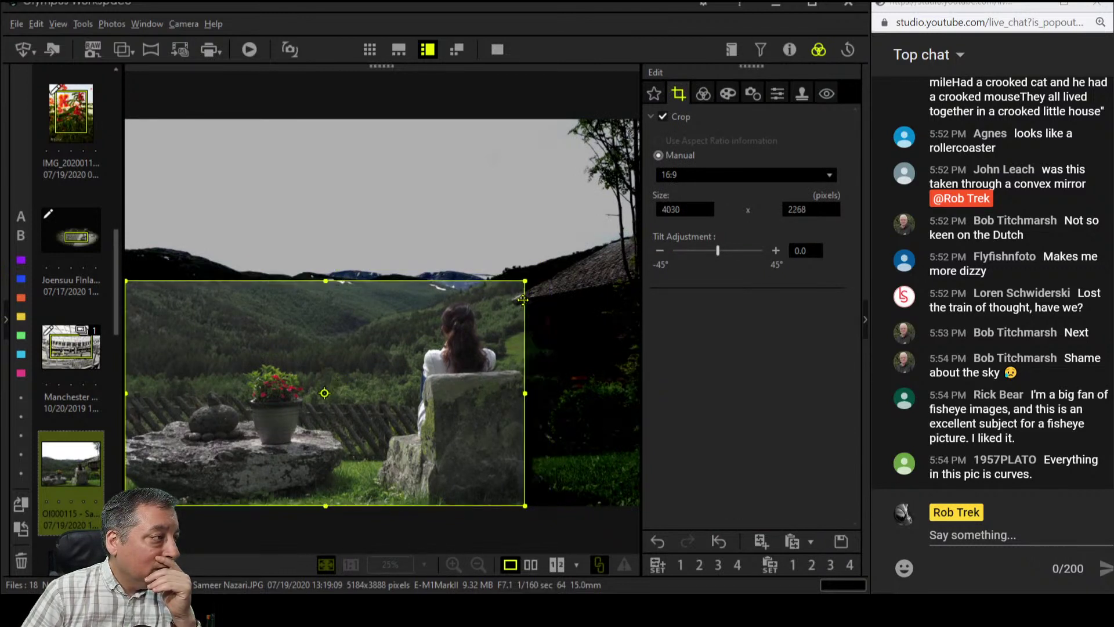
click(705, 94)
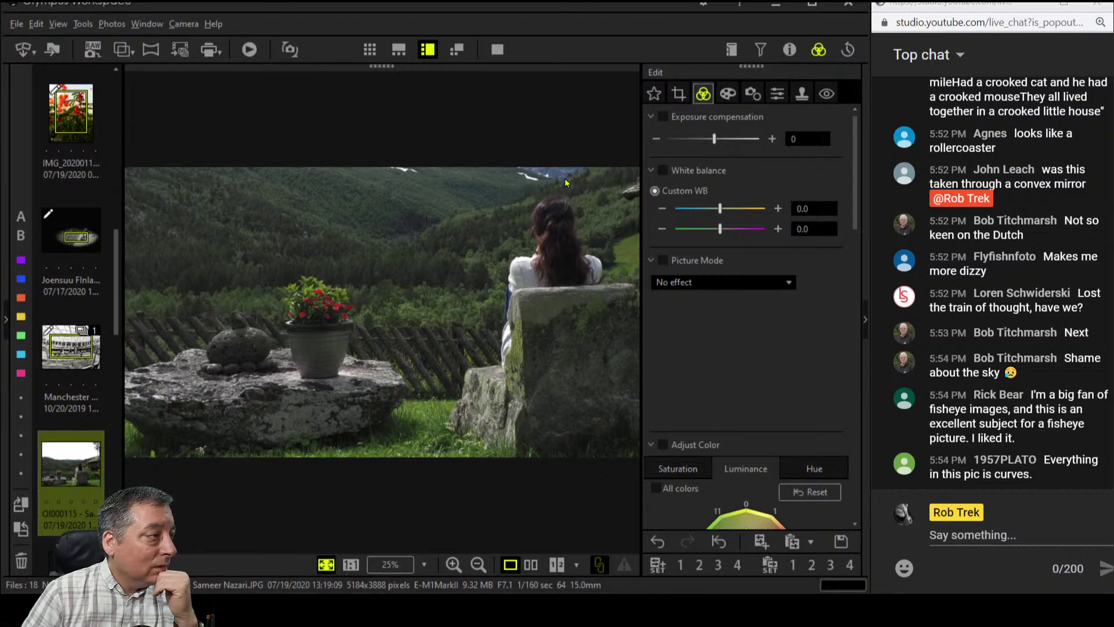
Try a 1:1 crop of about 2648 x 2648 pixels framing the flower pot, the seated woman and a strip of sky
key(c)
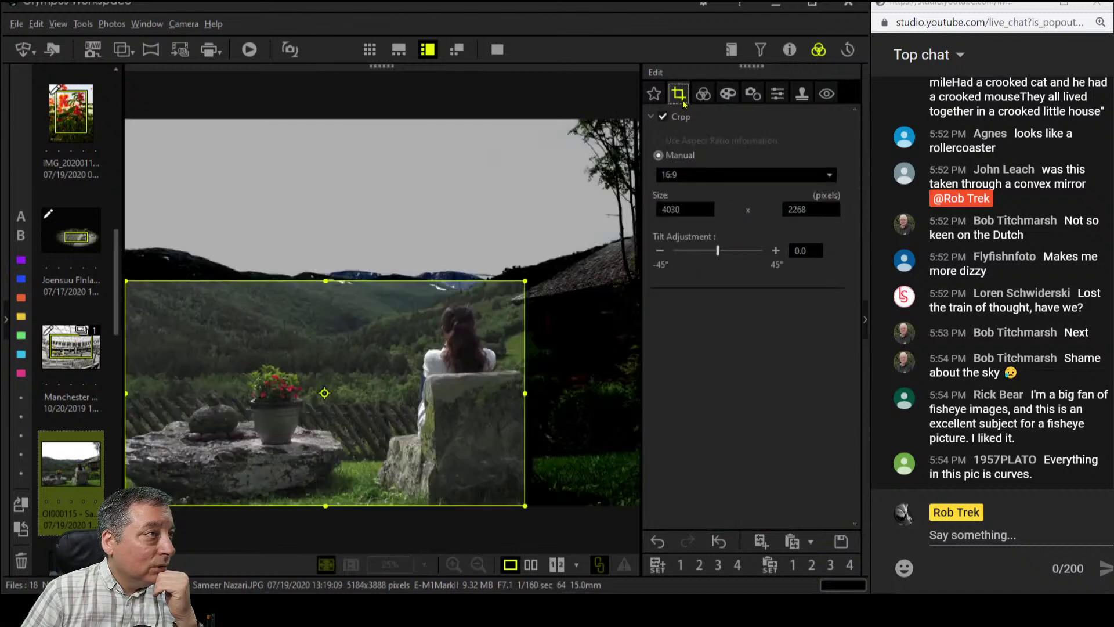
click(682, 175)
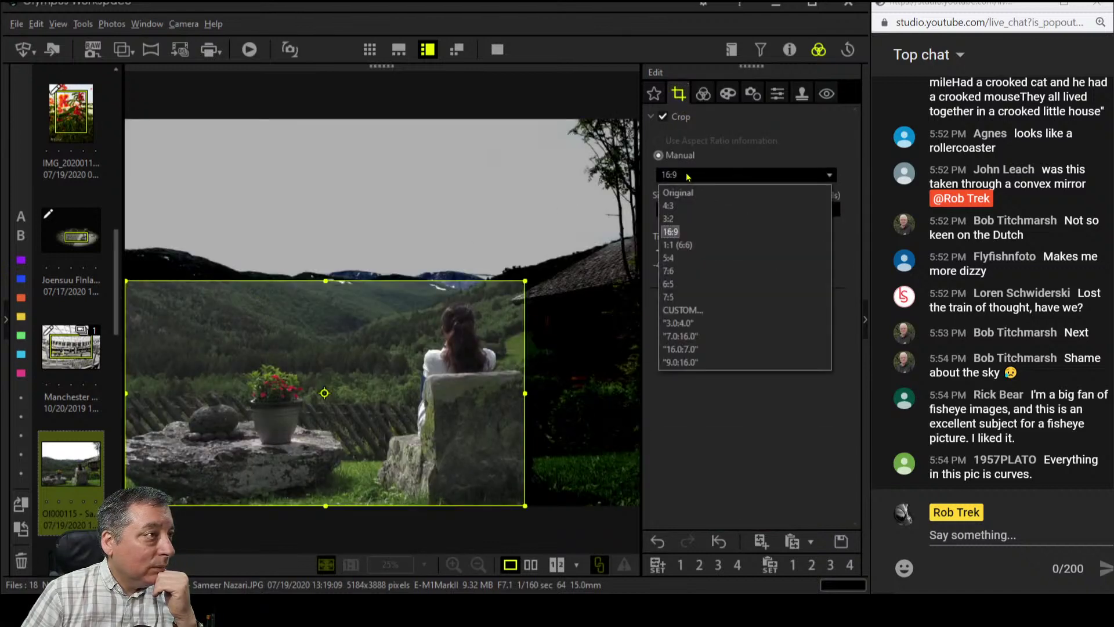
click(675, 245)
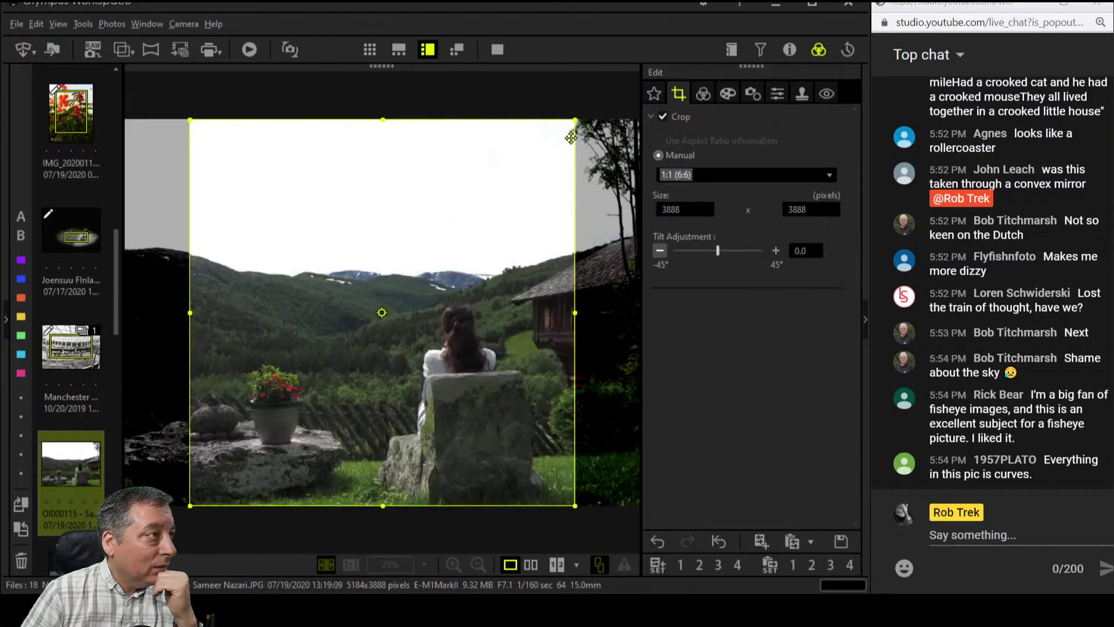
drag(576, 120, 452, 243)
drag(342, 351, 400, 356)
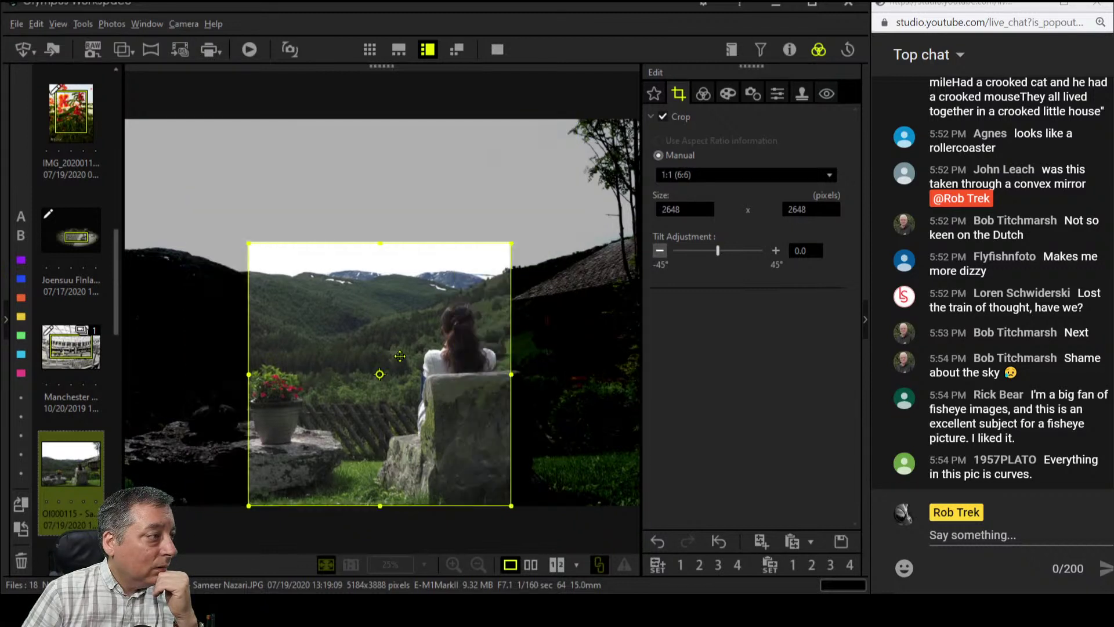
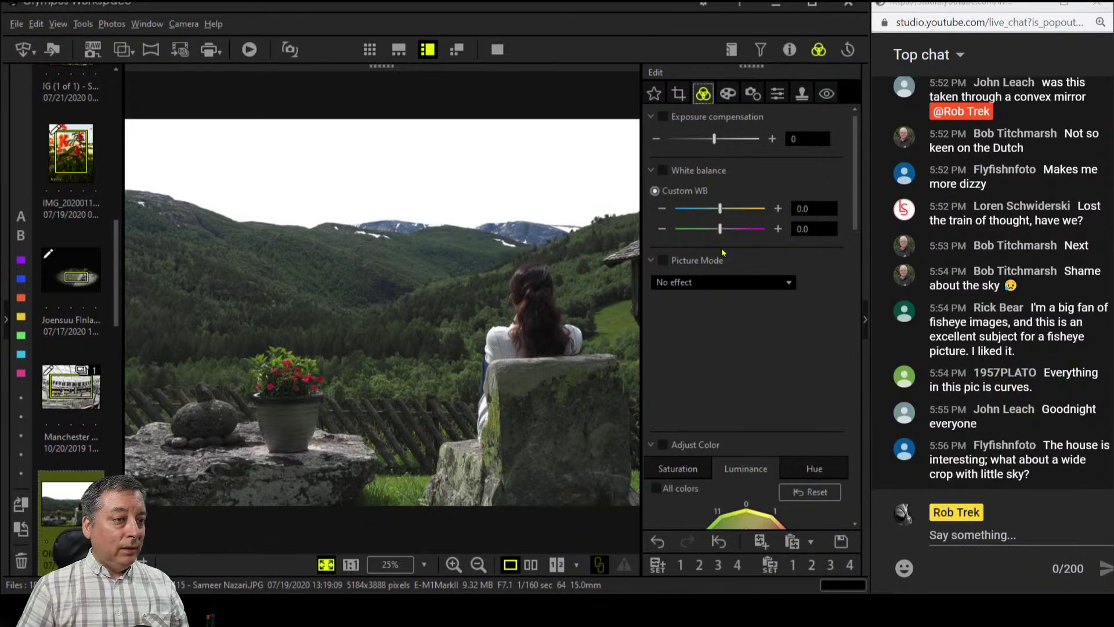
Shift the 3873 x 2906 pixel 4:3 crop frame to the photo's right edge to include the wooden house, and preview it
click(729, 96)
click(704, 98)
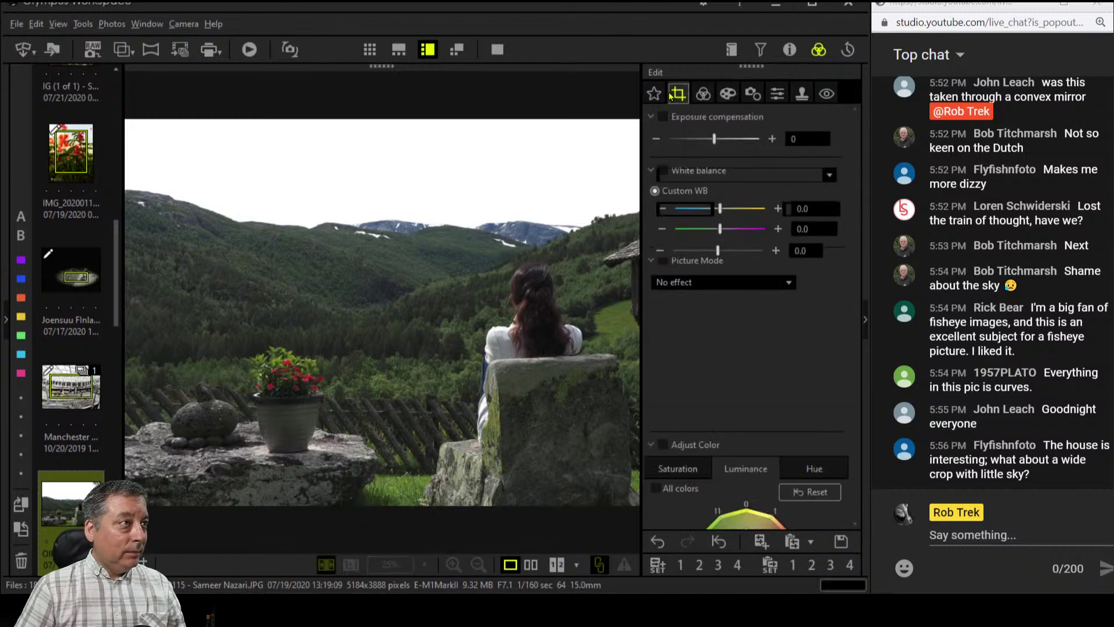
click(673, 94)
drag(531, 317, 639, 328)
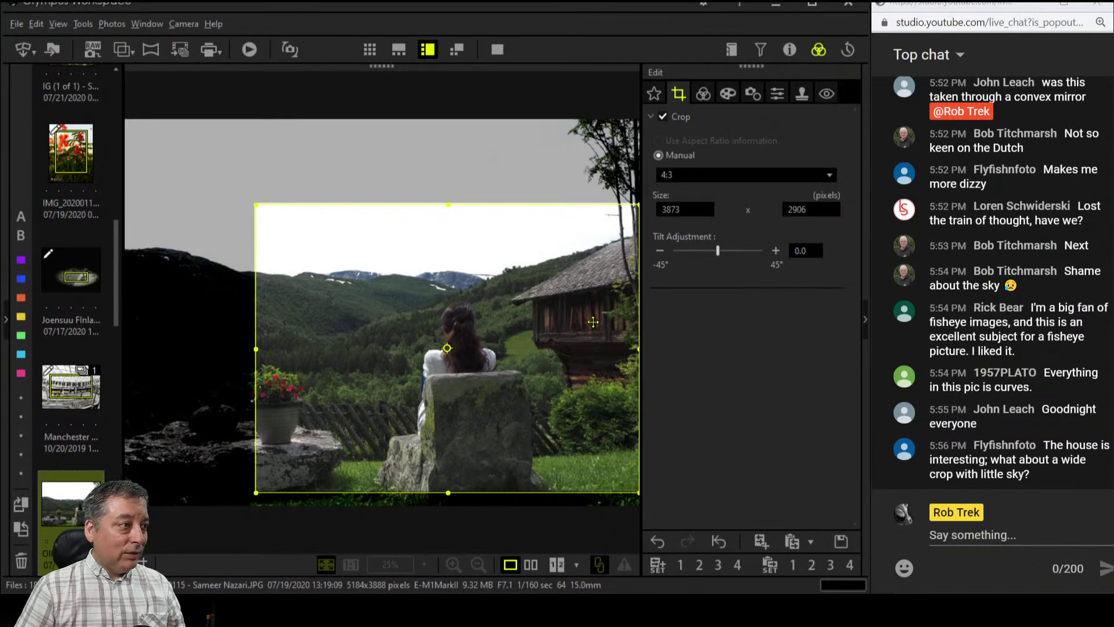
click(704, 94)
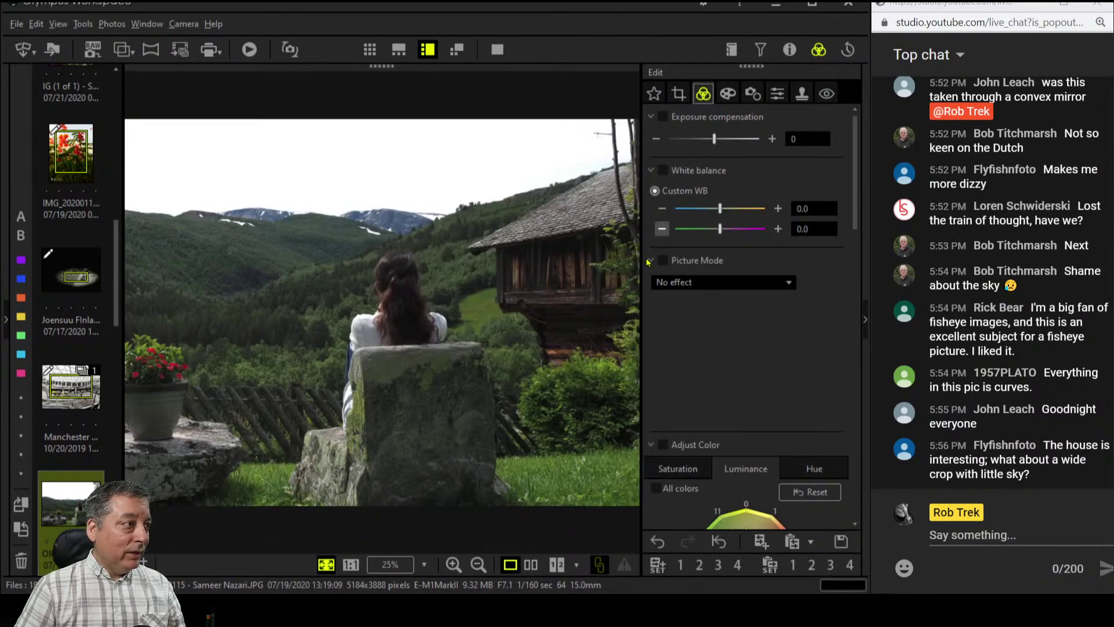
click(584, 269)
click(584, 269)
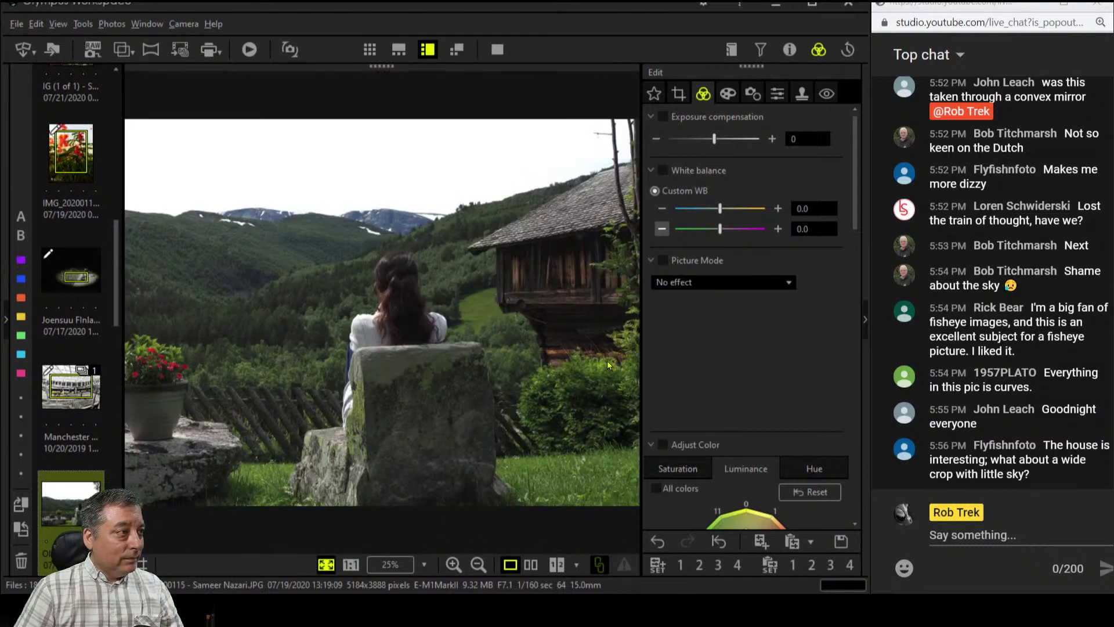
Move the 4:3 crop frame to the photo's left edge, leaving out the house, and preview the composition
click(678, 94)
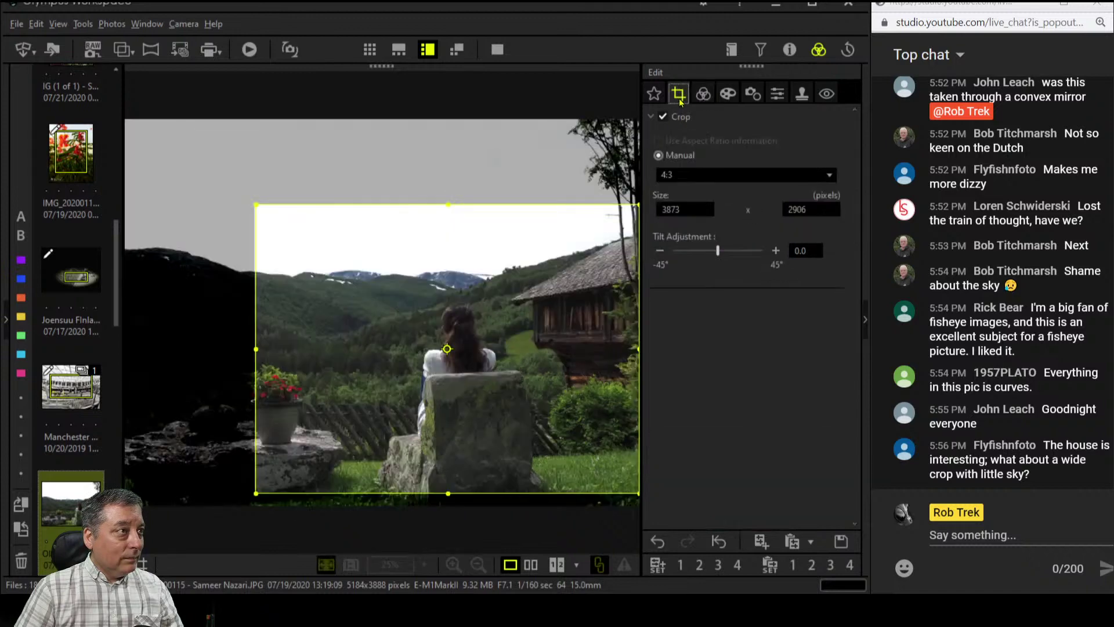
mouse_move(318, 337)
mouse_down()
mouse_move(311, 348)
mouse_move(311, 335)
mouse_up()
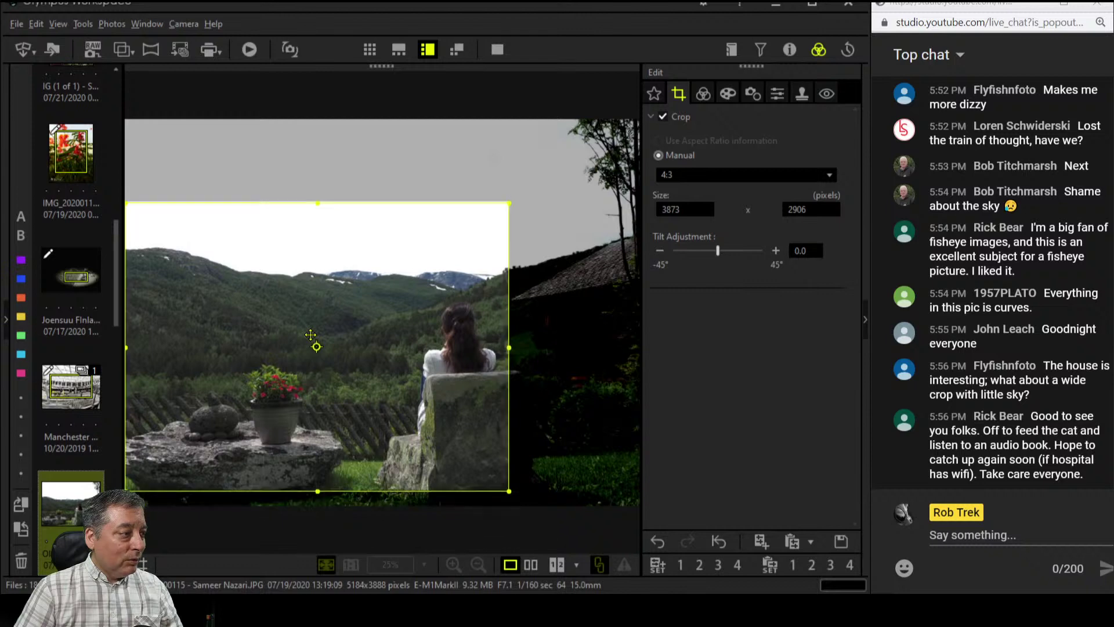
click(703, 93)
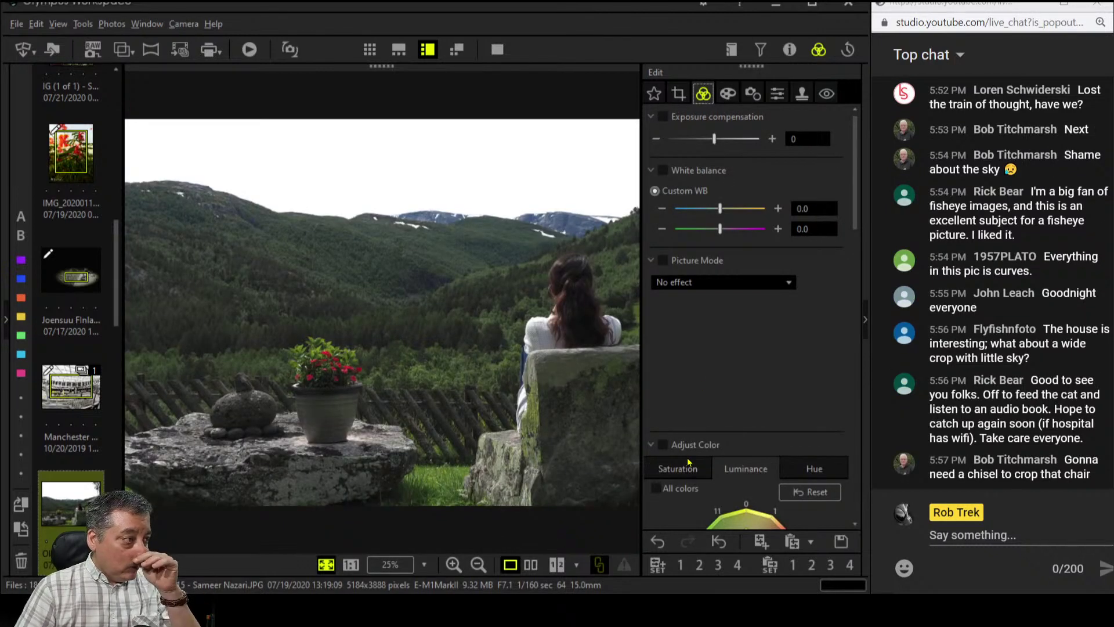
Reposition the 4:3 crop along the photo's bottom edge to include the whole stone seat and the house corner, and preview it
click(678, 93)
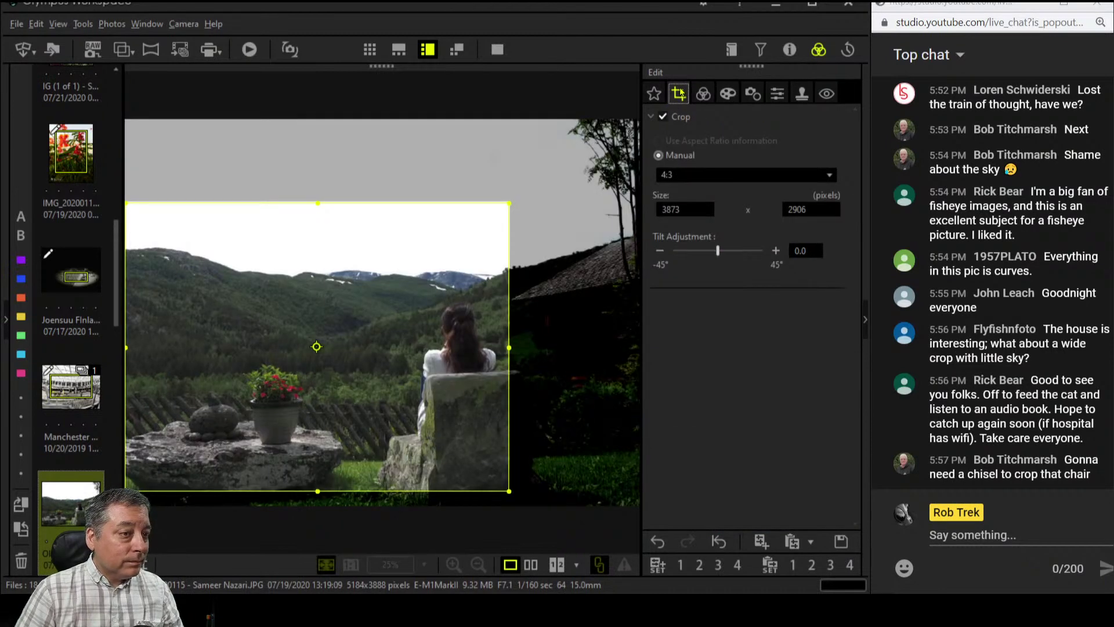
drag(450, 344, 512, 381)
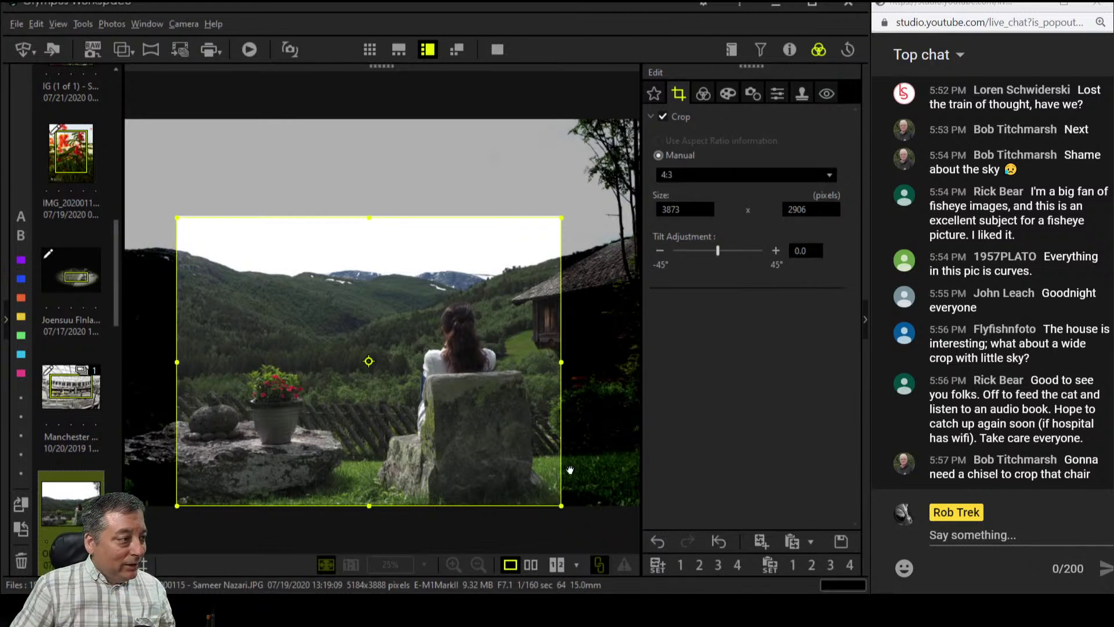
click(703, 93)
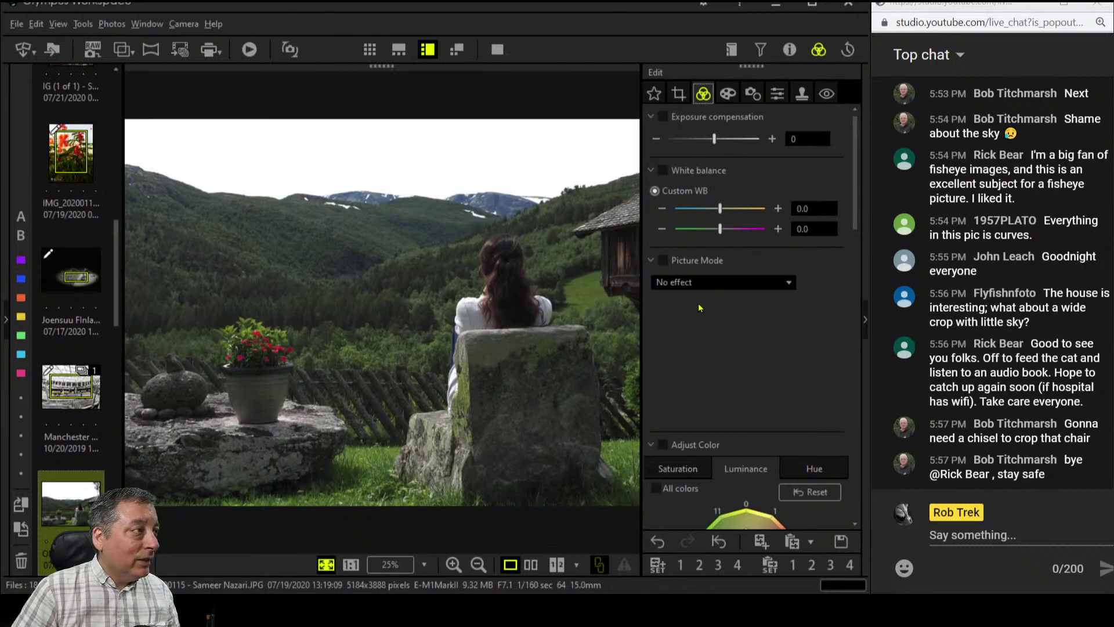
Try a contrast of 25 on the mountain photo, and settle on 9
scroll(726, 326, down, 15)
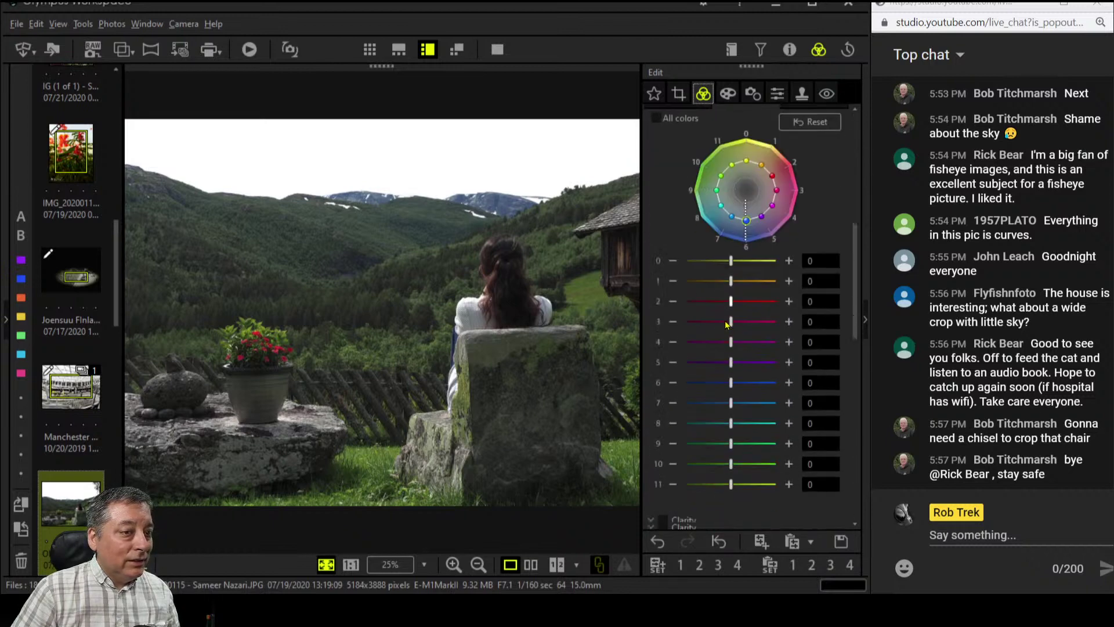
scroll(726, 325, down, 10)
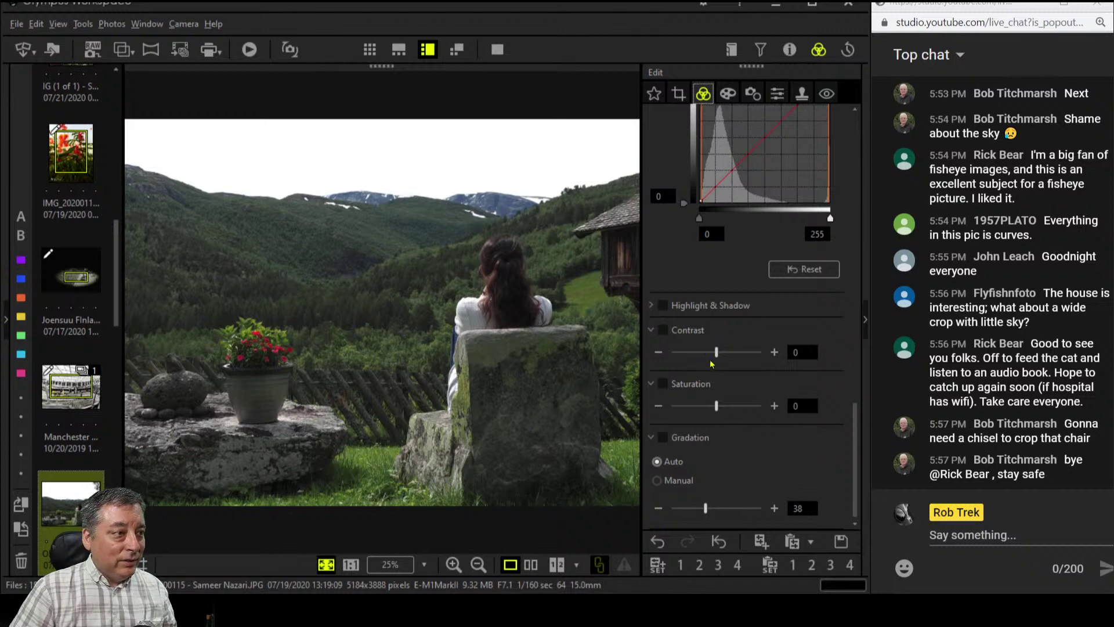
drag(718, 353, 727, 352)
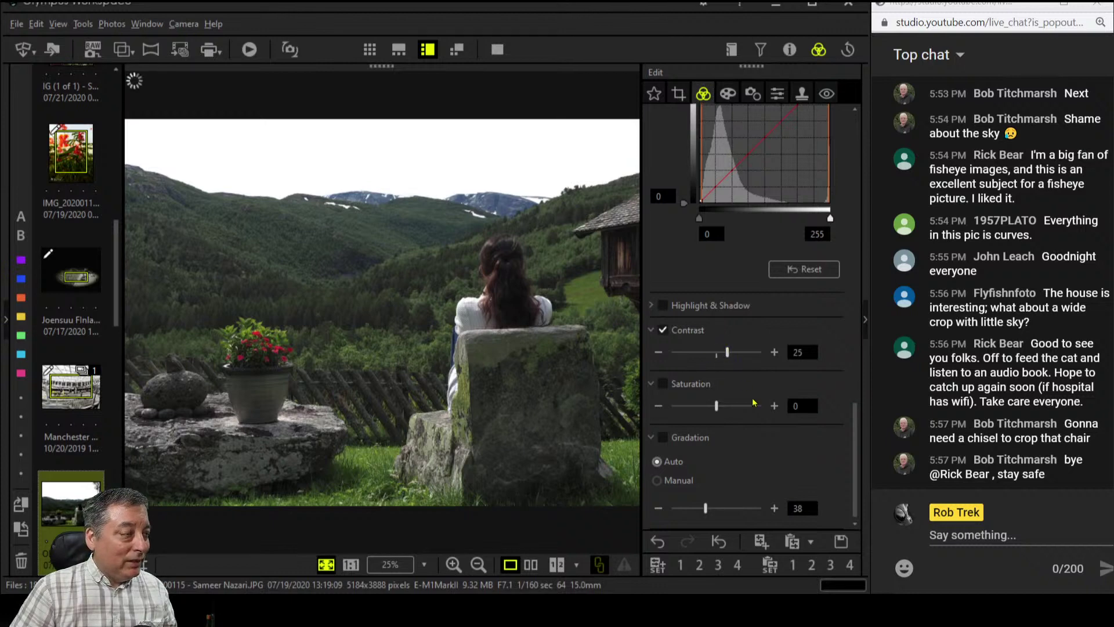
scroll(760, 418, up, 3)
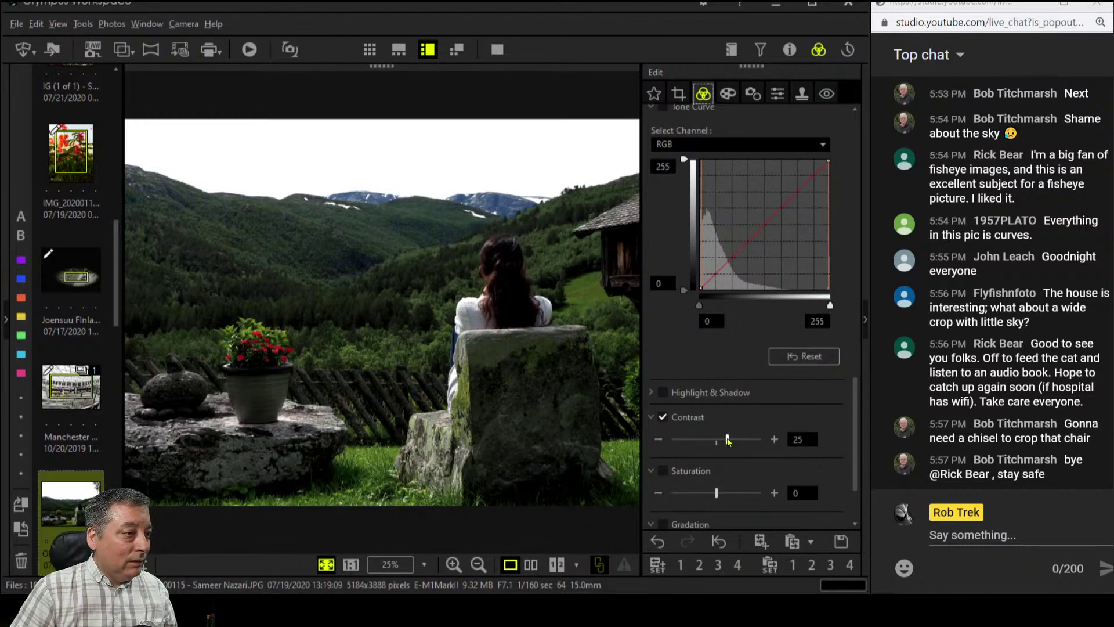
drag(729, 442, 719, 441)
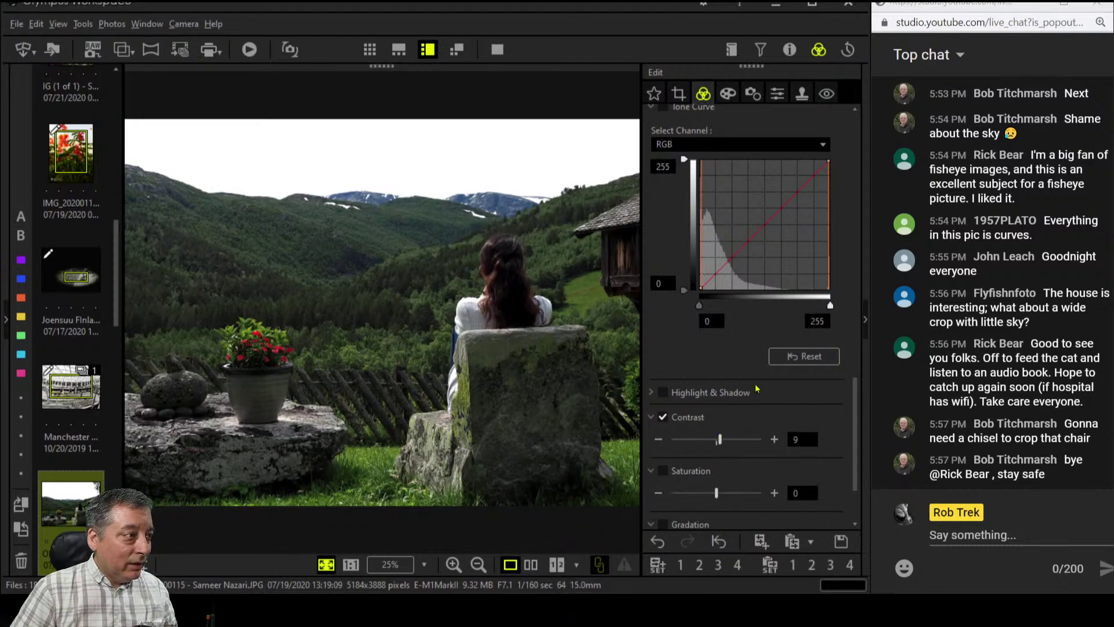
Set the photo's dehaze to 84 and its saturation to 8
scroll(756, 388, up, 10)
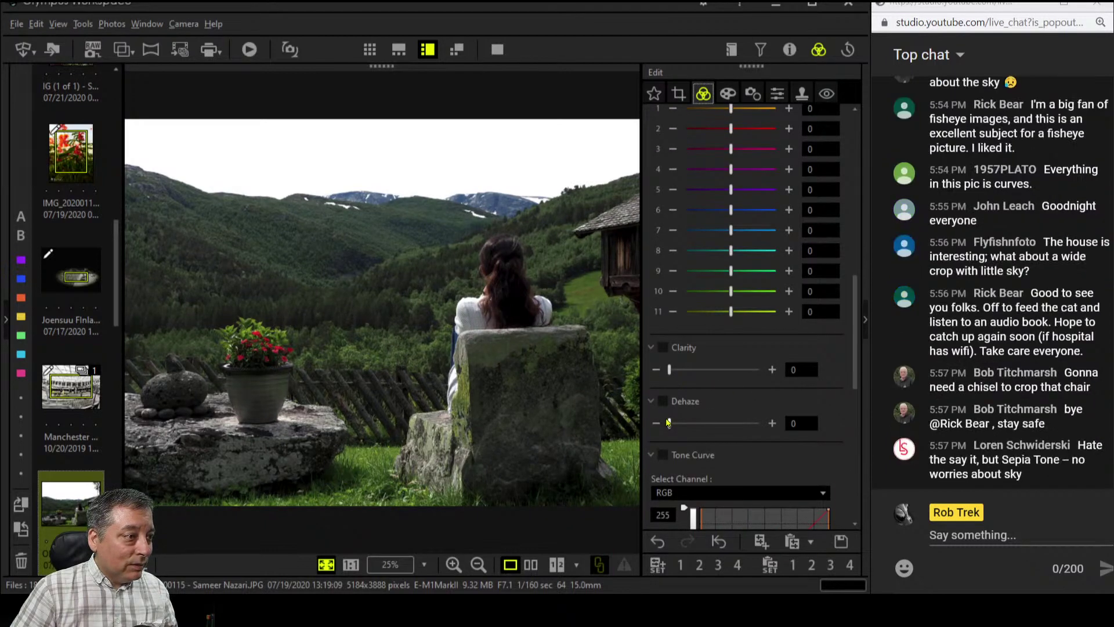
drag(669, 423, 748, 425)
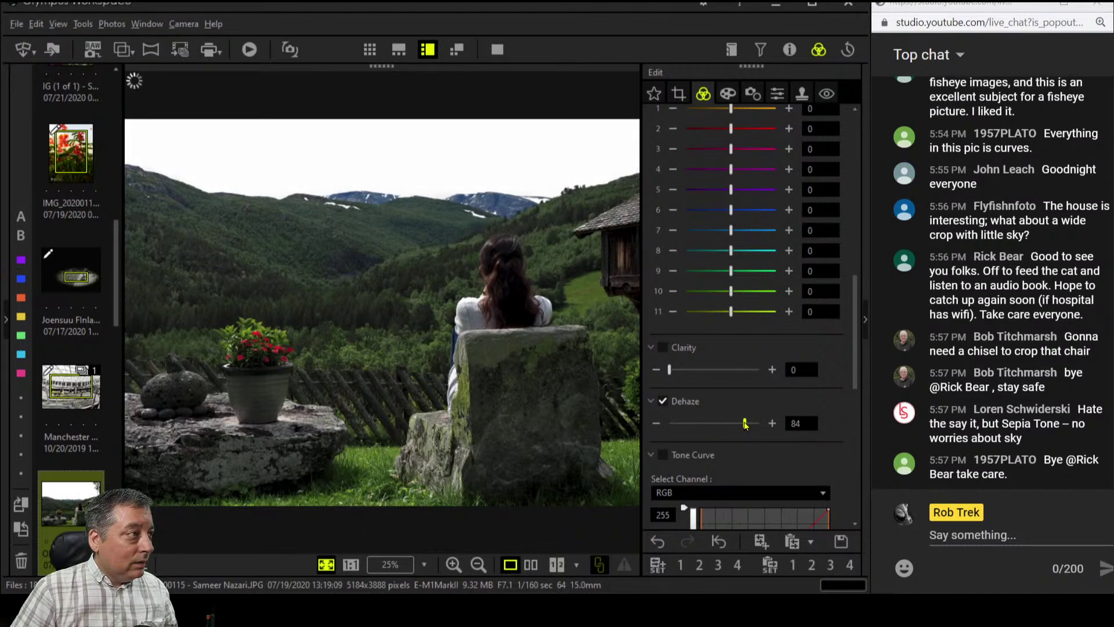
scroll(780, 370, down, 6)
scroll(782, 365, down, 1)
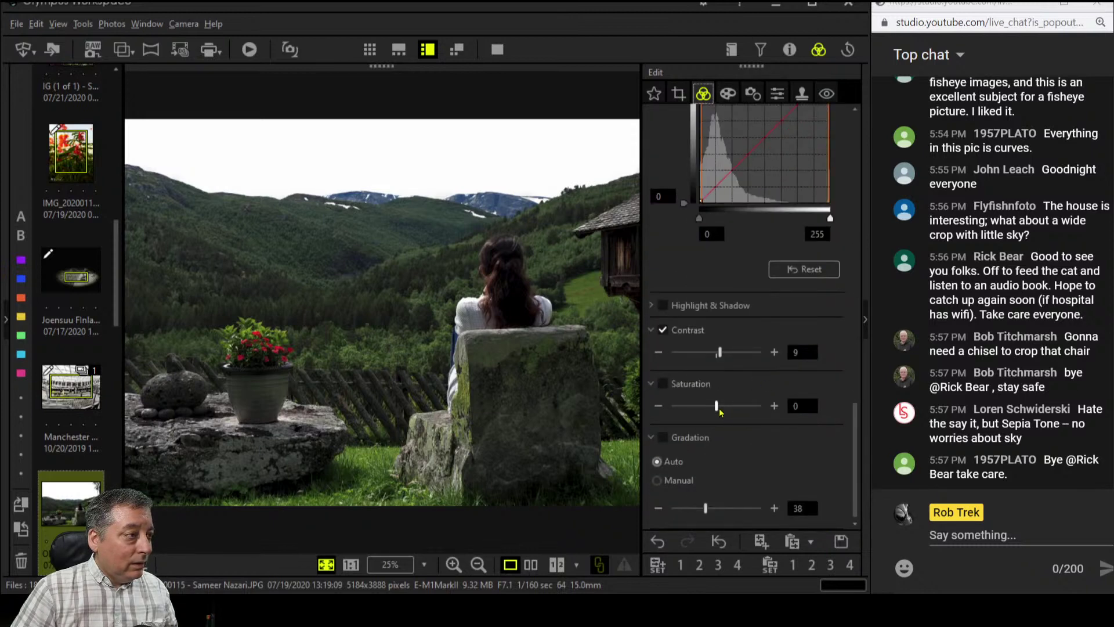
drag(717, 406, 719, 407)
scroll(713, 186, down, 10)
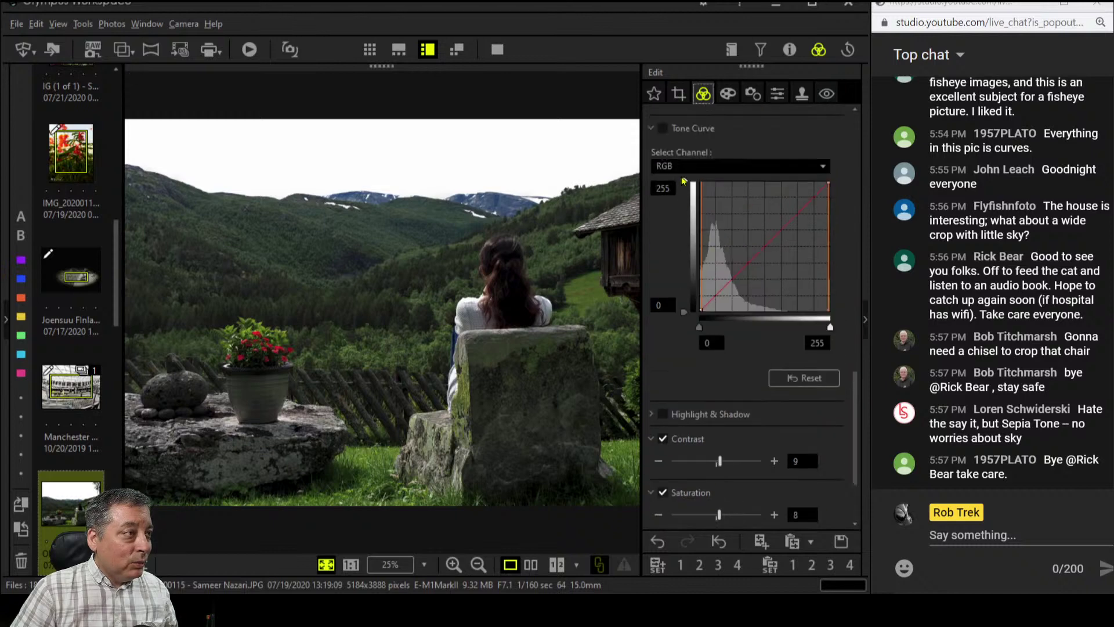
Warm the photo by setting the custom white balance's blue-amber value to 0.7
scroll(713, 231, up, 5)
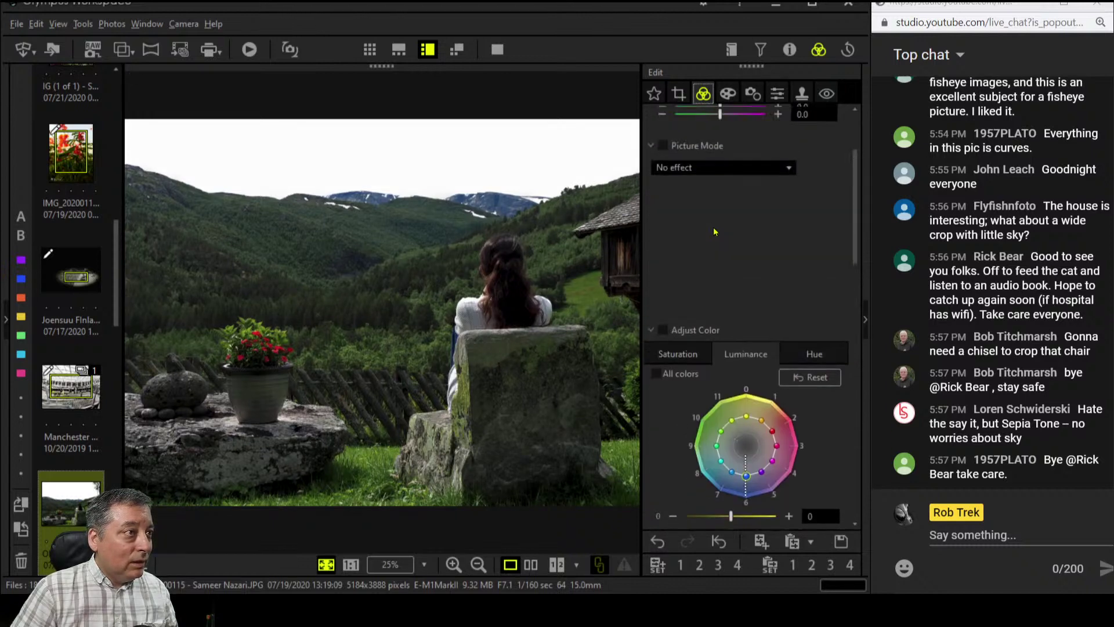
drag(715, 215, 723, 219)
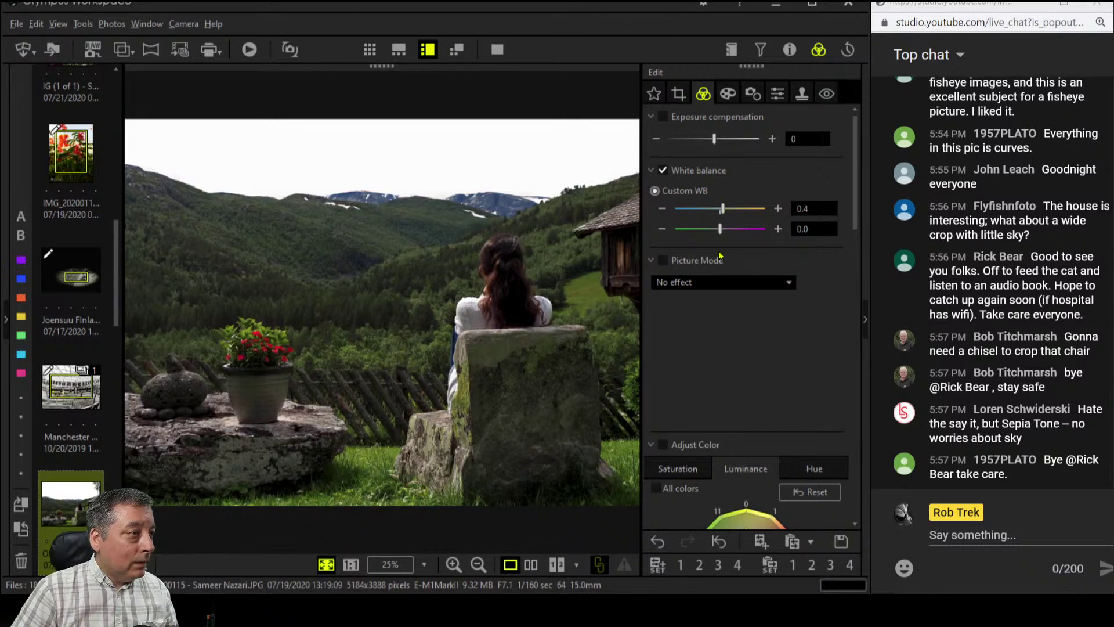
drag(722, 218, 724, 219)
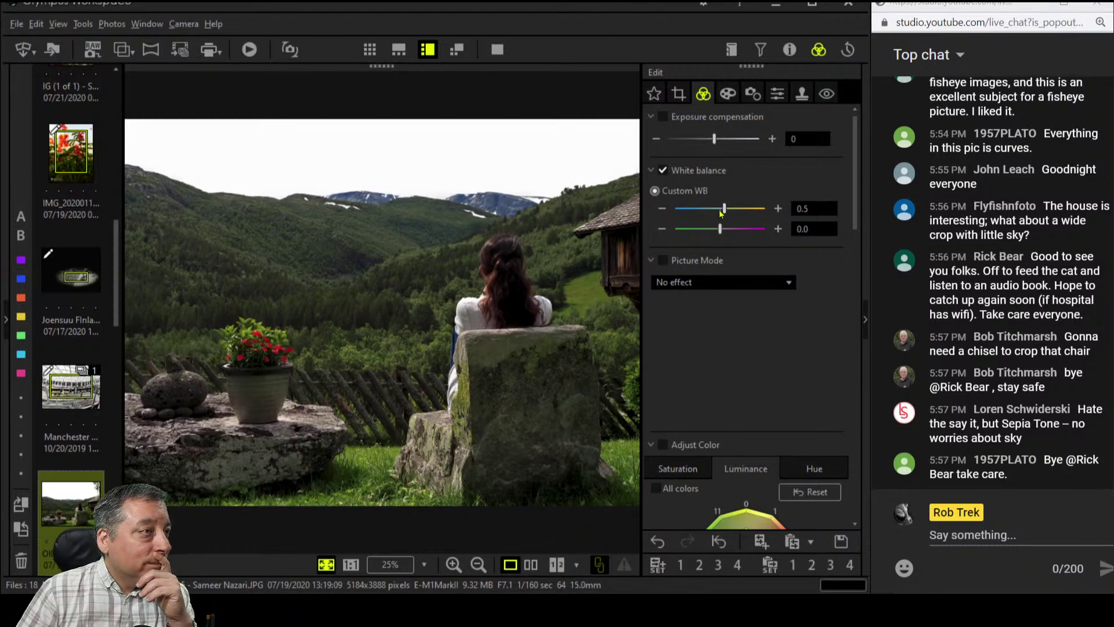
click(778, 209)
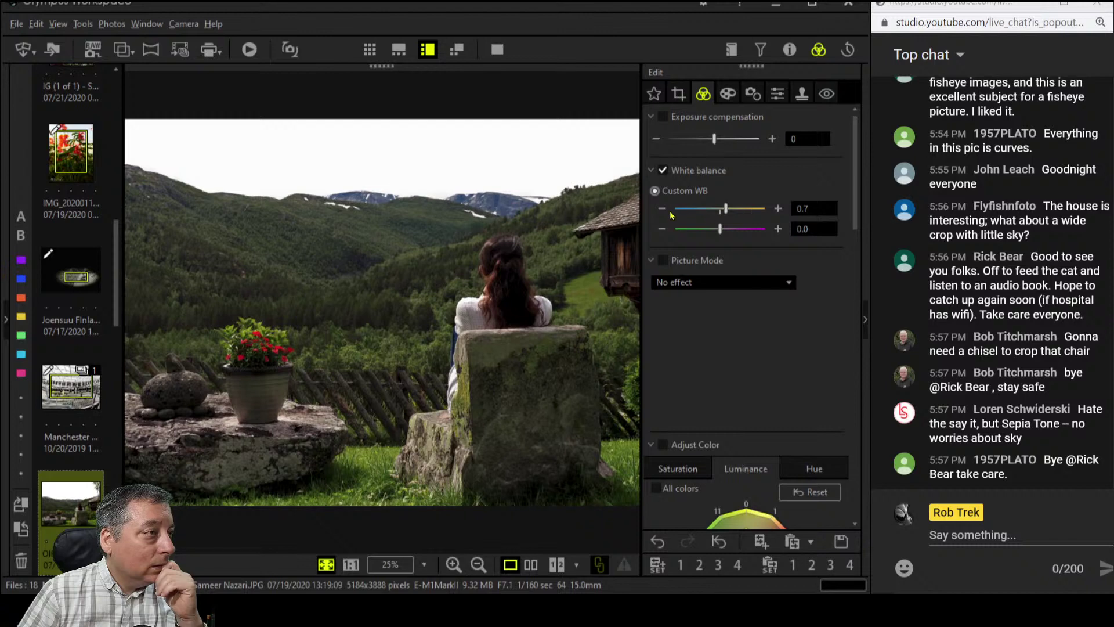
Set clarity to 4 and add a low point on the RGB tone curve slightly below the diagonal to darken the shadows
scroll(718, 325, down, 5)
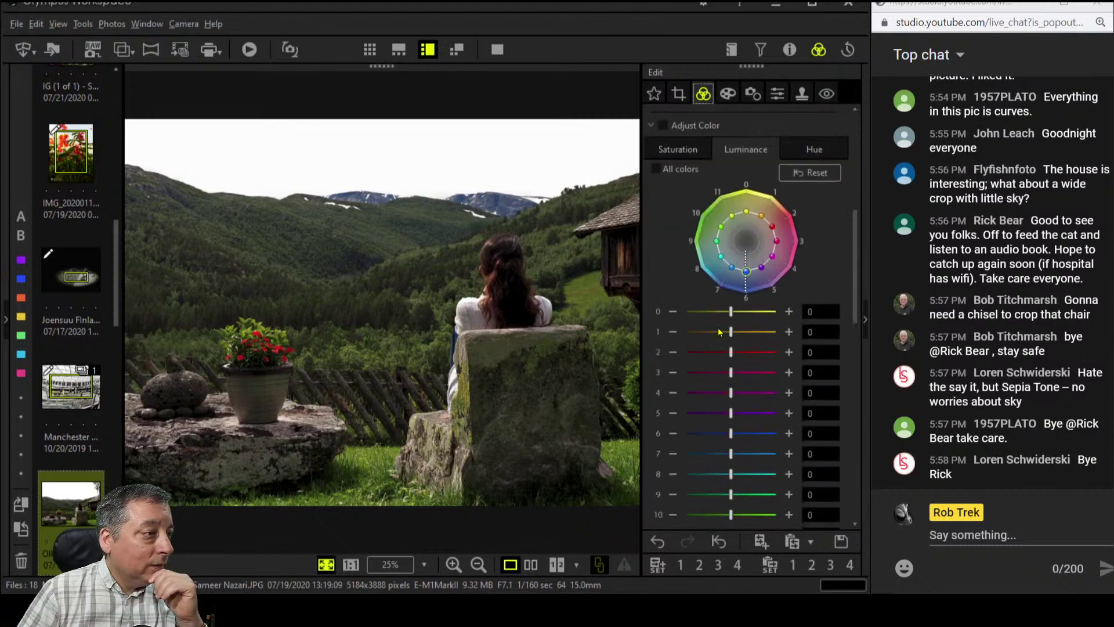
scroll(719, 332, down, 5)
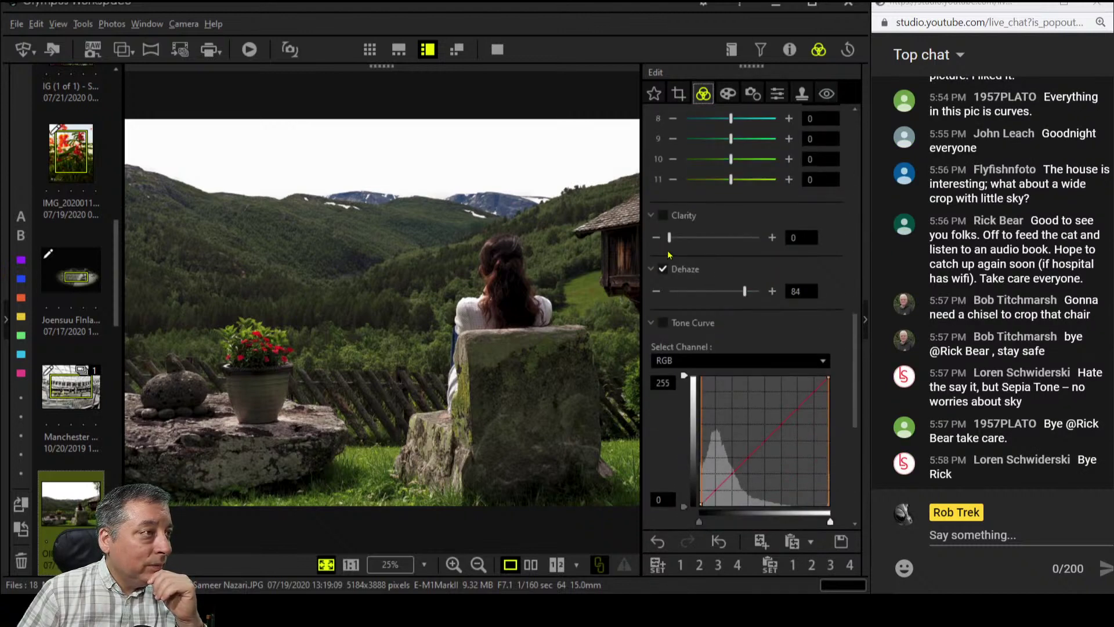
drag(670, 237, 672, 238)
scroll(716, 390, down, 2)
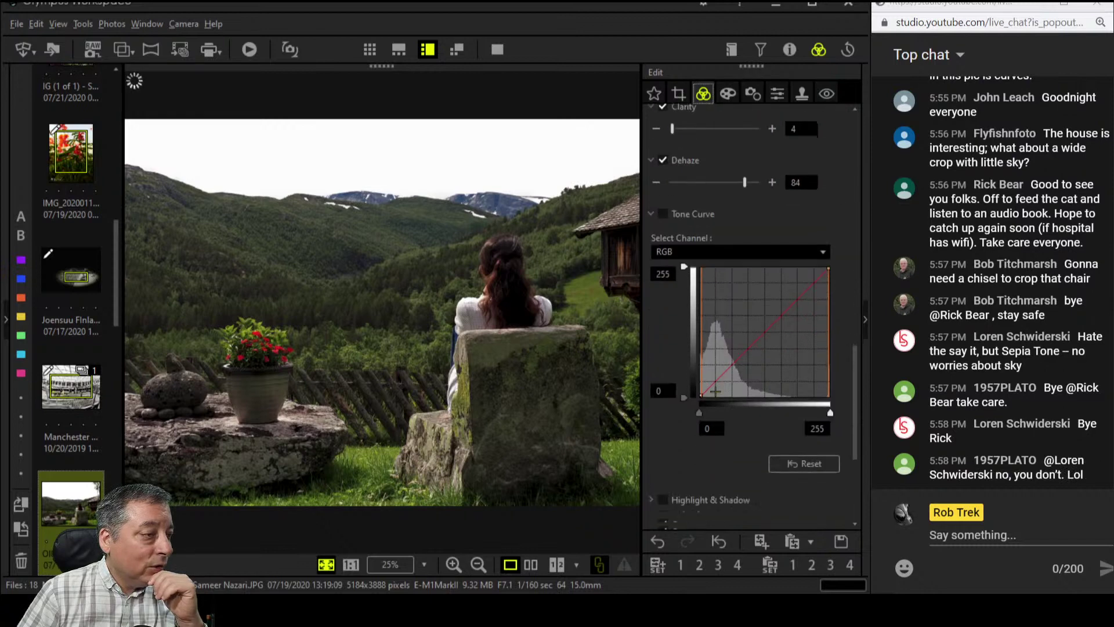
click(712, 386)
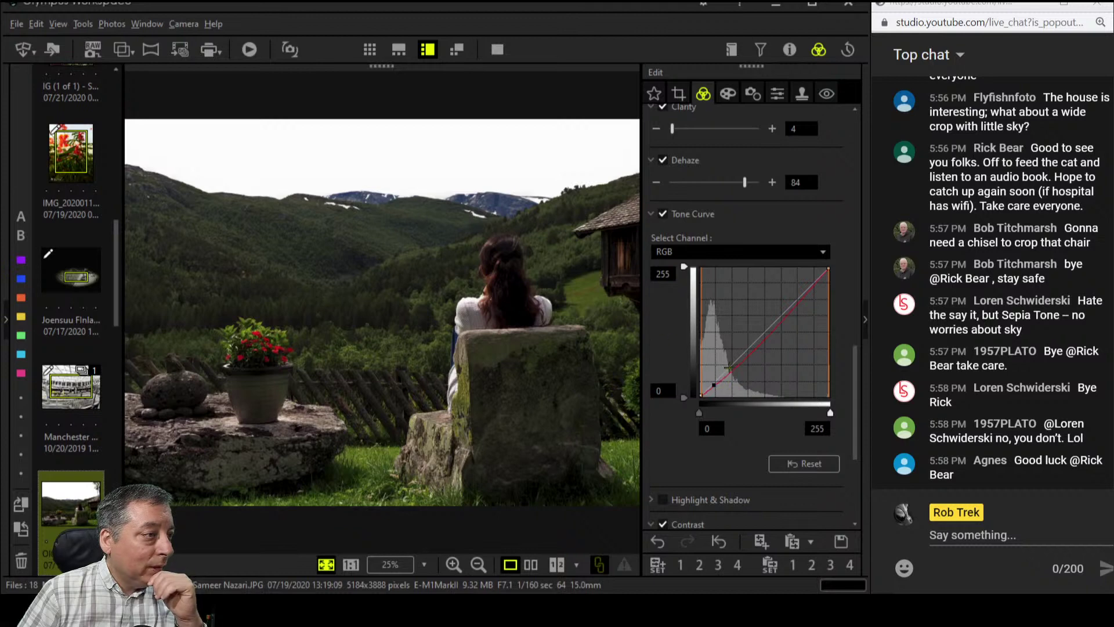
Add a second RGB tone curve point in the lower quarter to lift the midtones, and set the white balance's blue-amber value to 0.9
drag(728, 371, 728, 367)
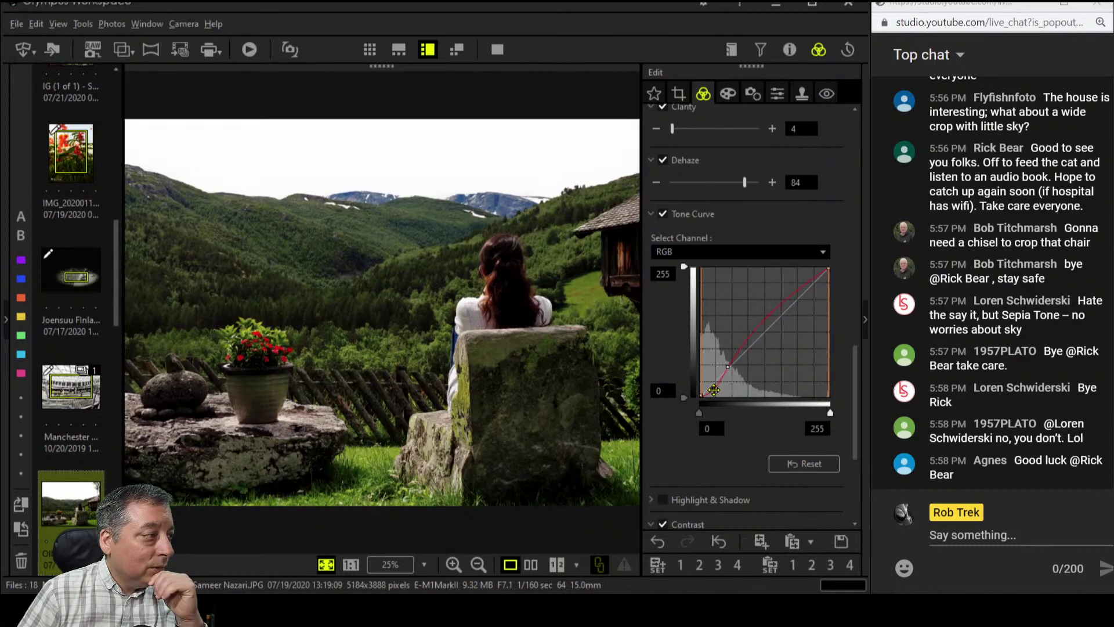
scroll(703, 205, up, 6)
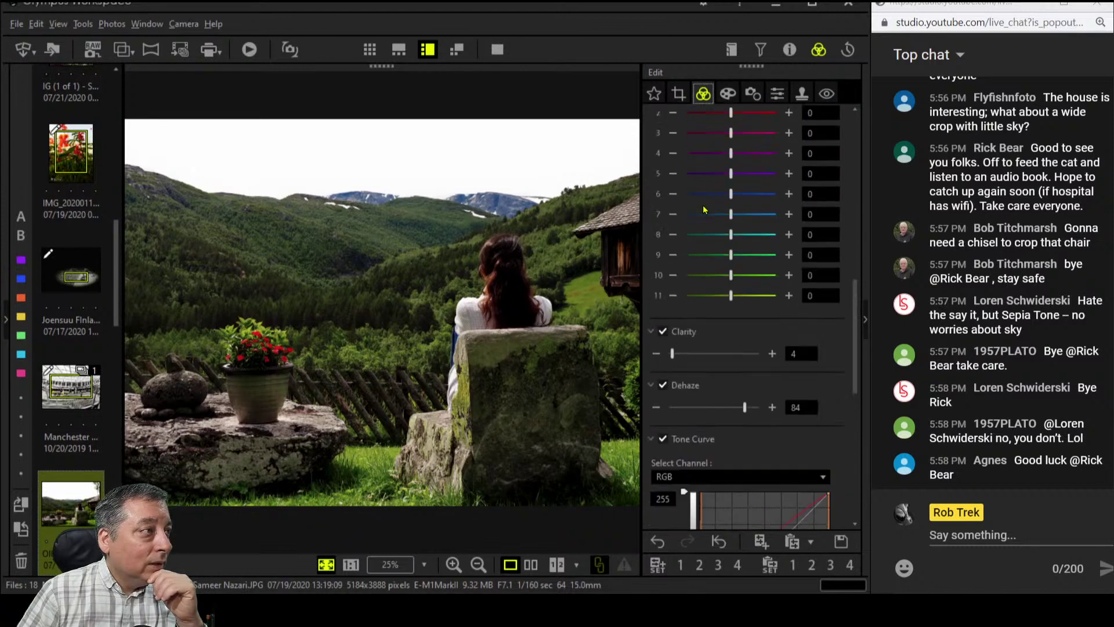
scroll(723, 233, up, 8)
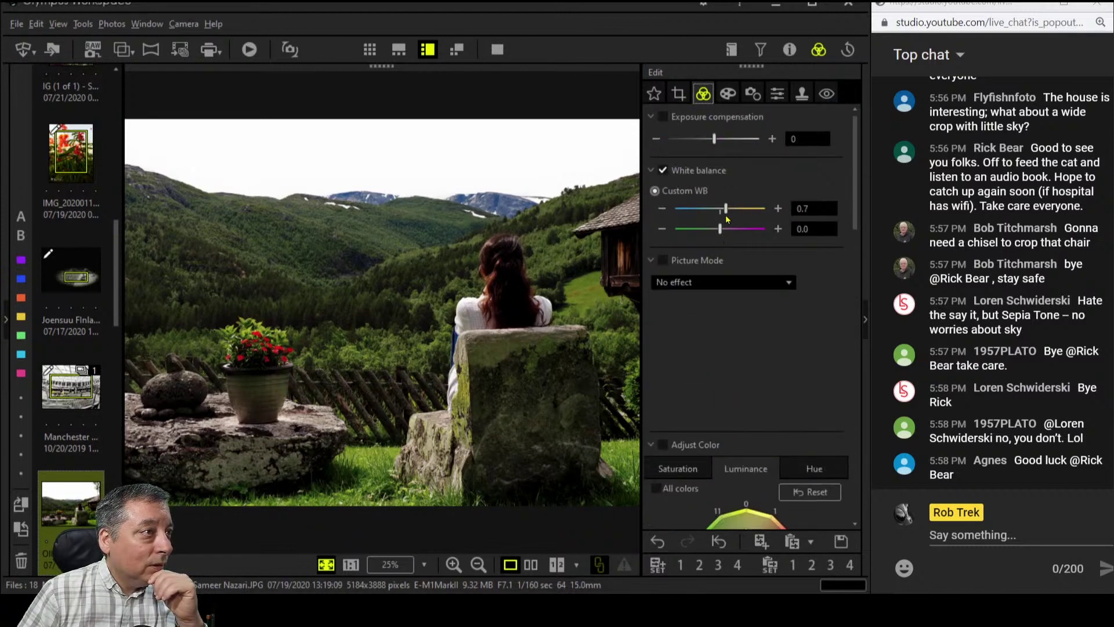
click(778, 209)
click(779, 209)
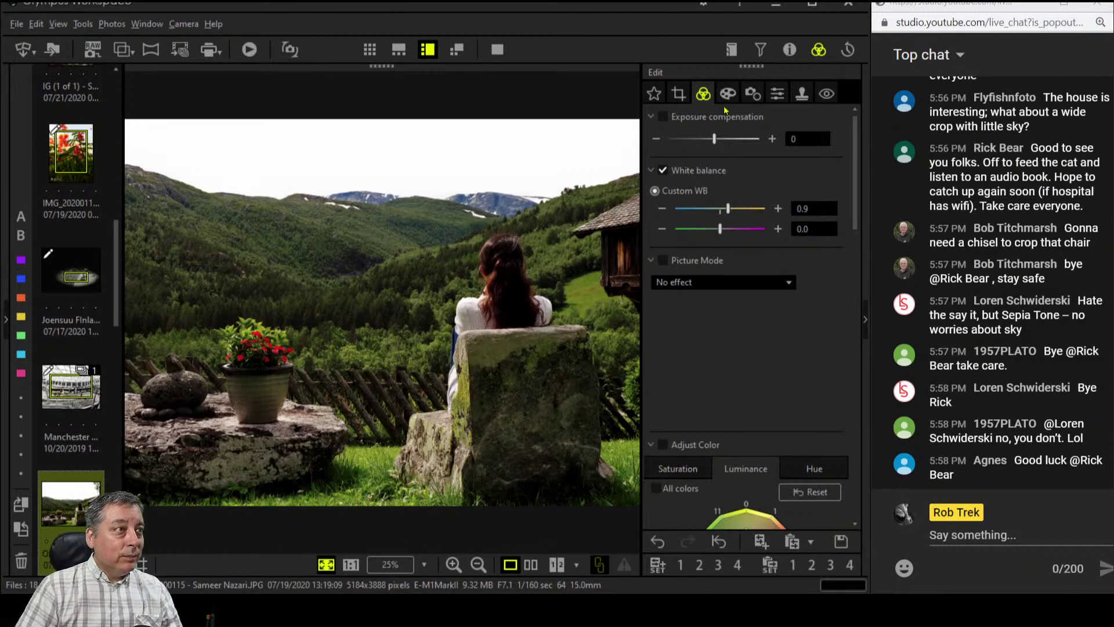
Enable Adjust Color and raise the luminance of color 1 (orange) to 2 and color 2 (red) to 3
scroll(723, 378, down, 1)
scroll(723, 378, down, 5)
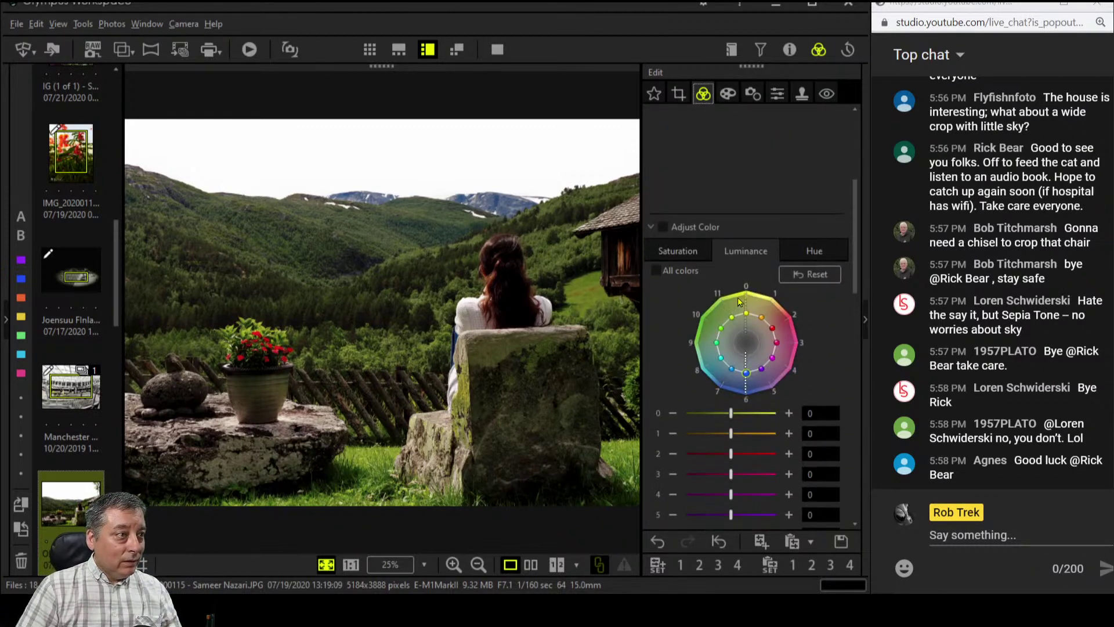
click(663, 227)
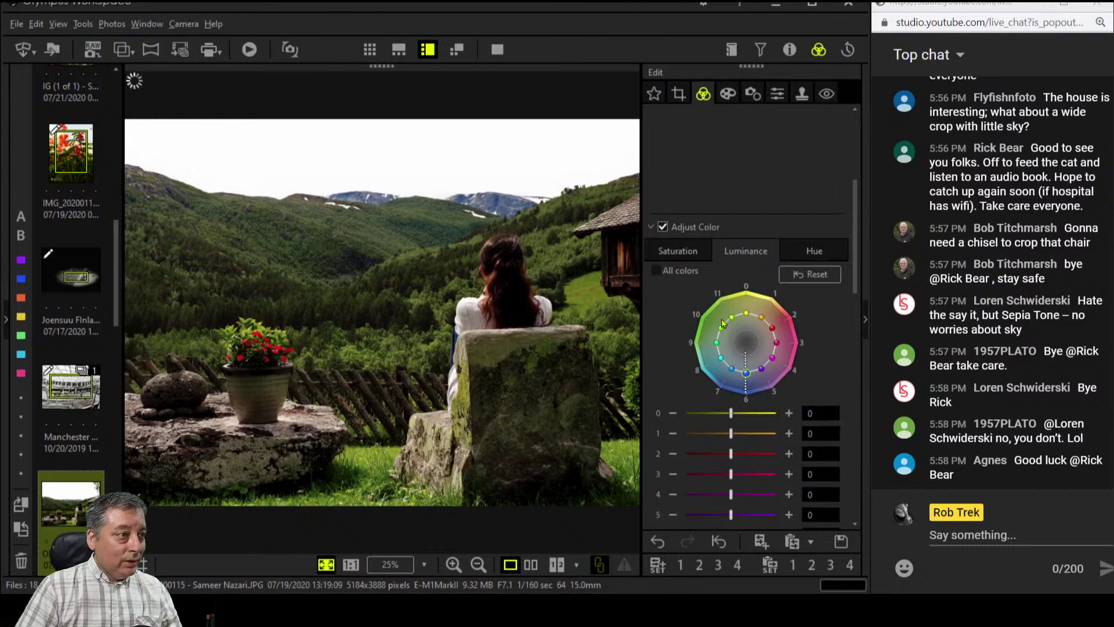
drag(773, 328, 764, 313)
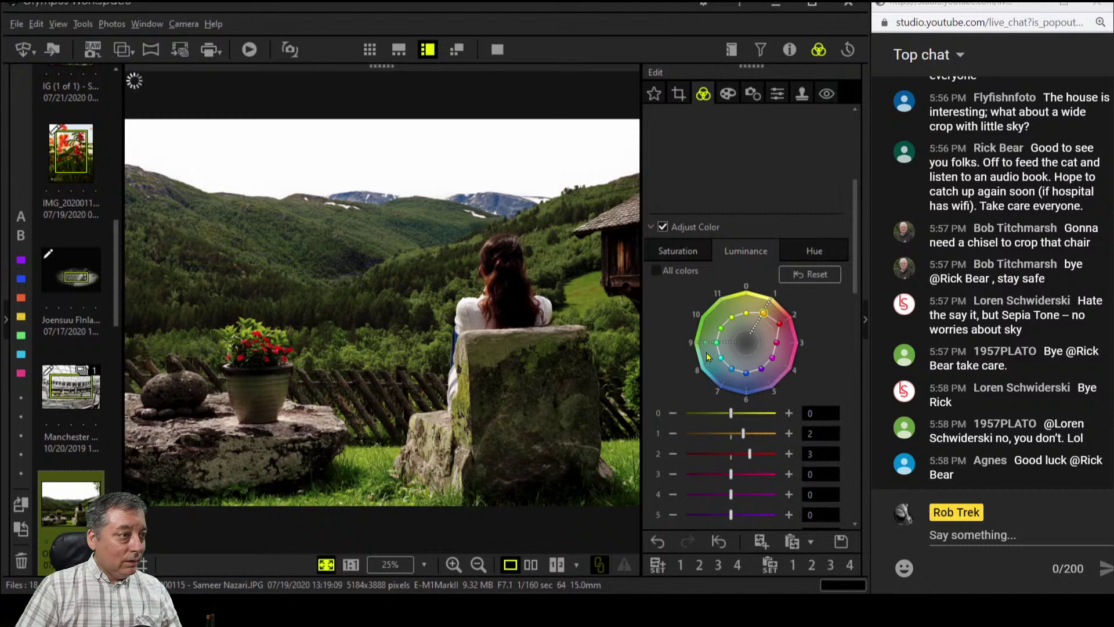
Set the Adjust Color saturation to 4 for color 1, 1 for color 10 and -2 for color 9
click(691, 254)
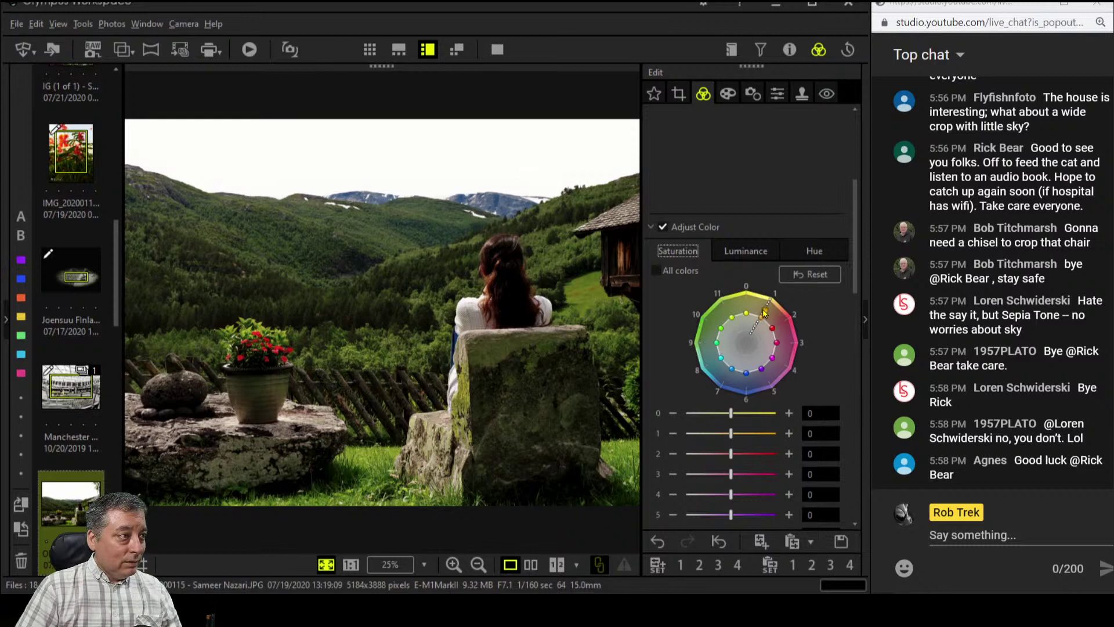
drag(761, 316, 718, 331)
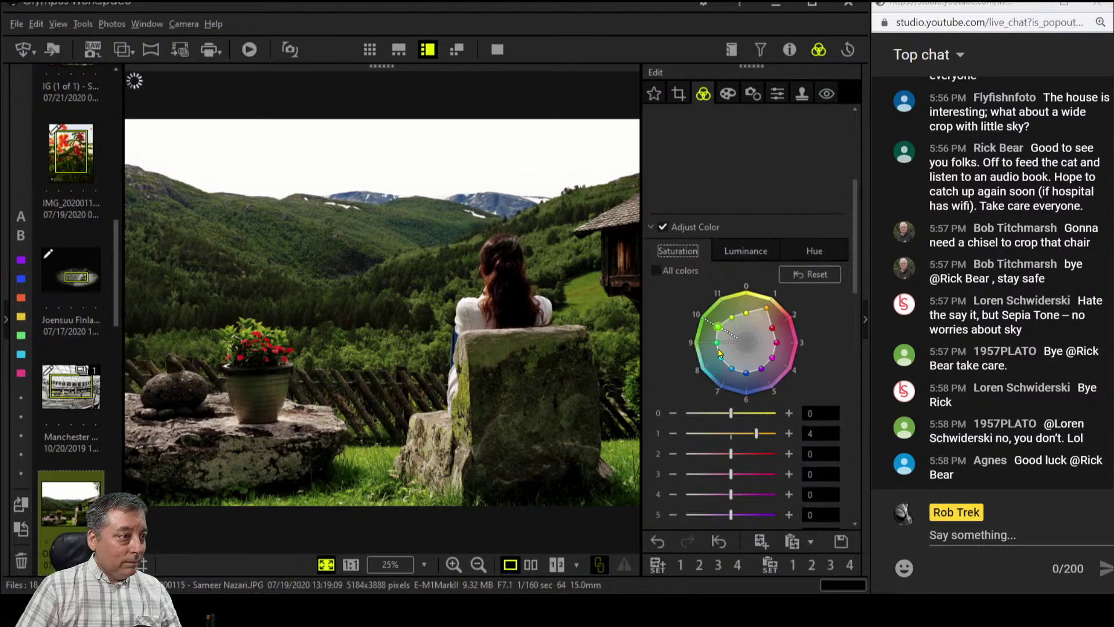
click(722, 343)
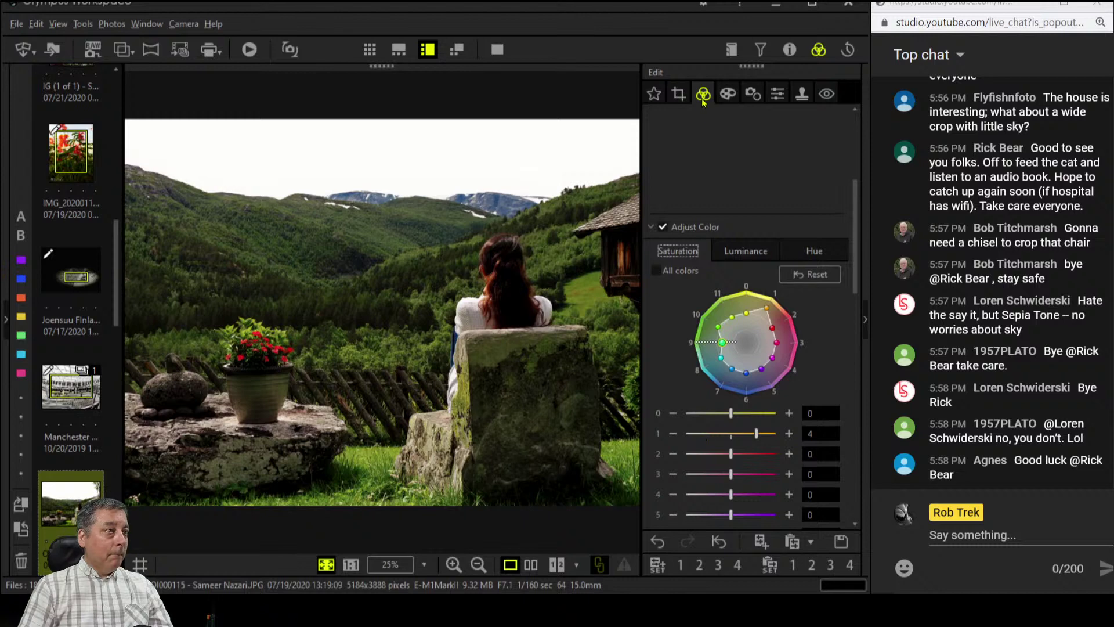
Darken the mountain photo's corners by setting the vignetting to -6
click(728, 94)
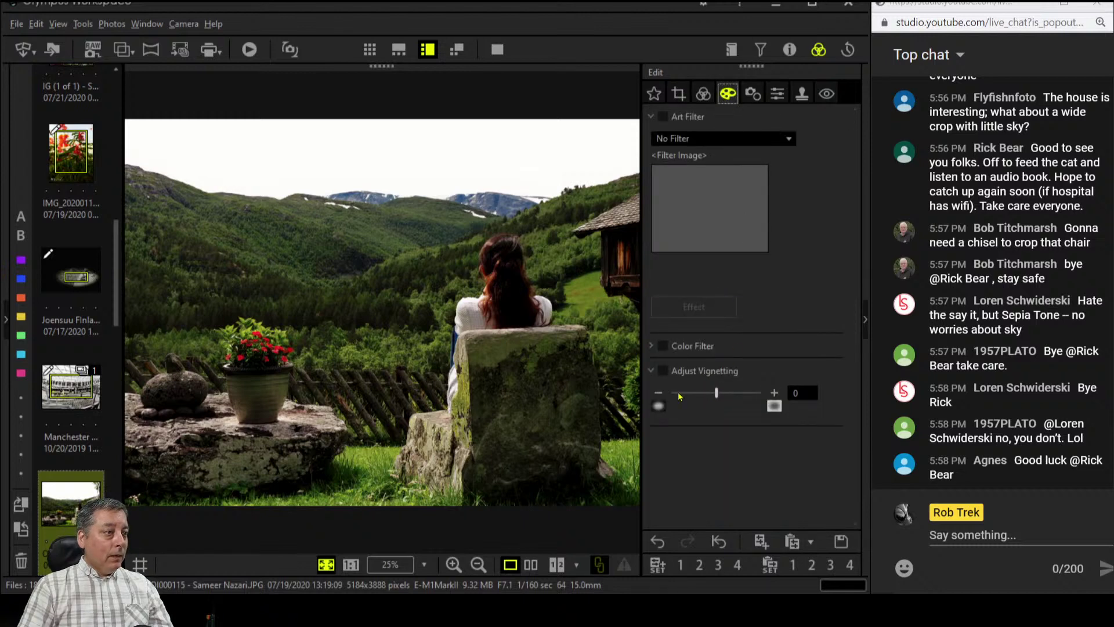
click(659, 393)
click(659, 394)
click(659, 394)
click(658, 394)
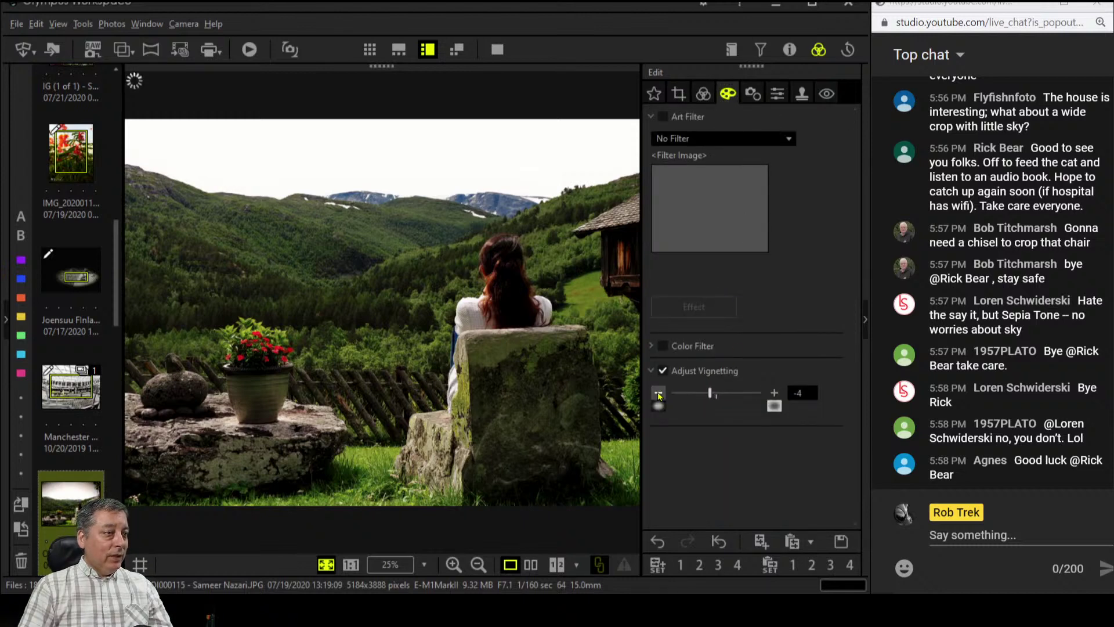
click(659, 394)
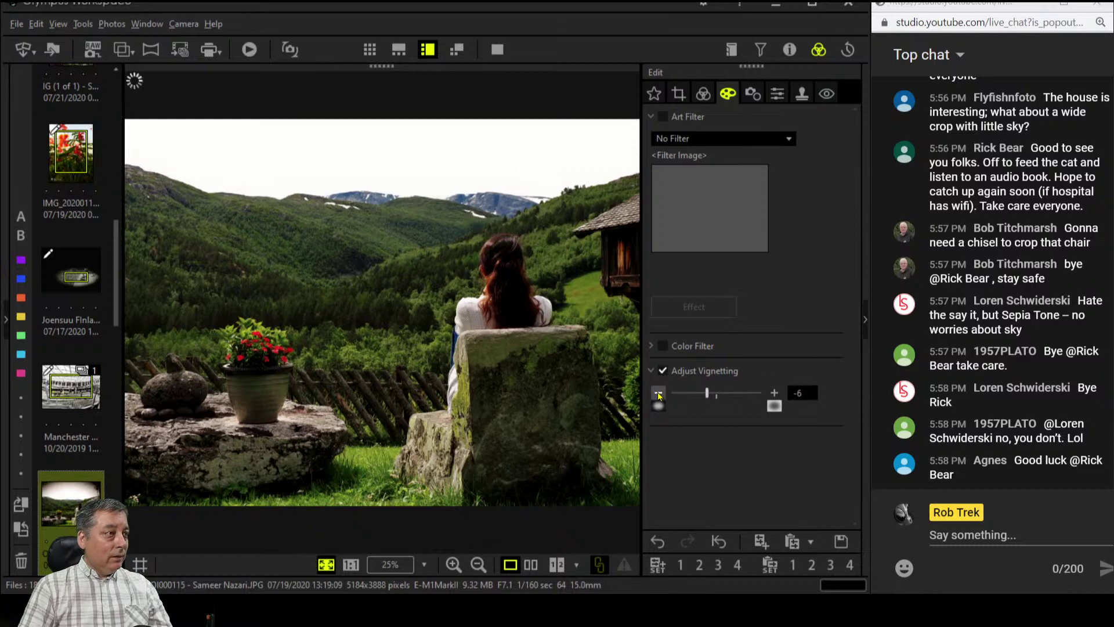
Apply the Soft Focus art filter to the photo with a strength of -2
click(729, 141)
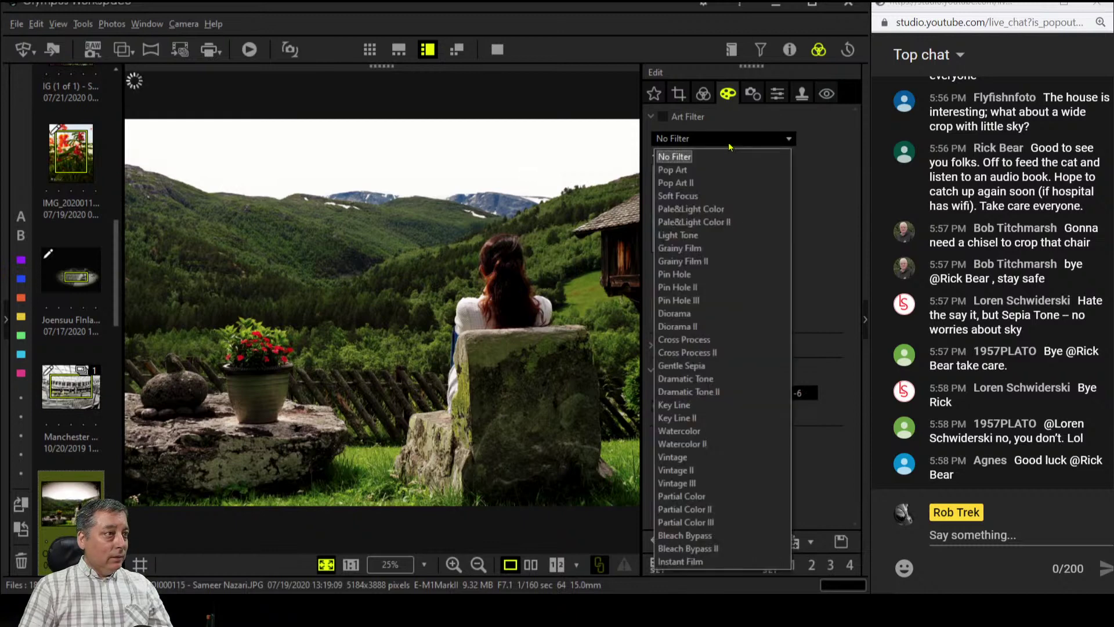
click(714, 198)
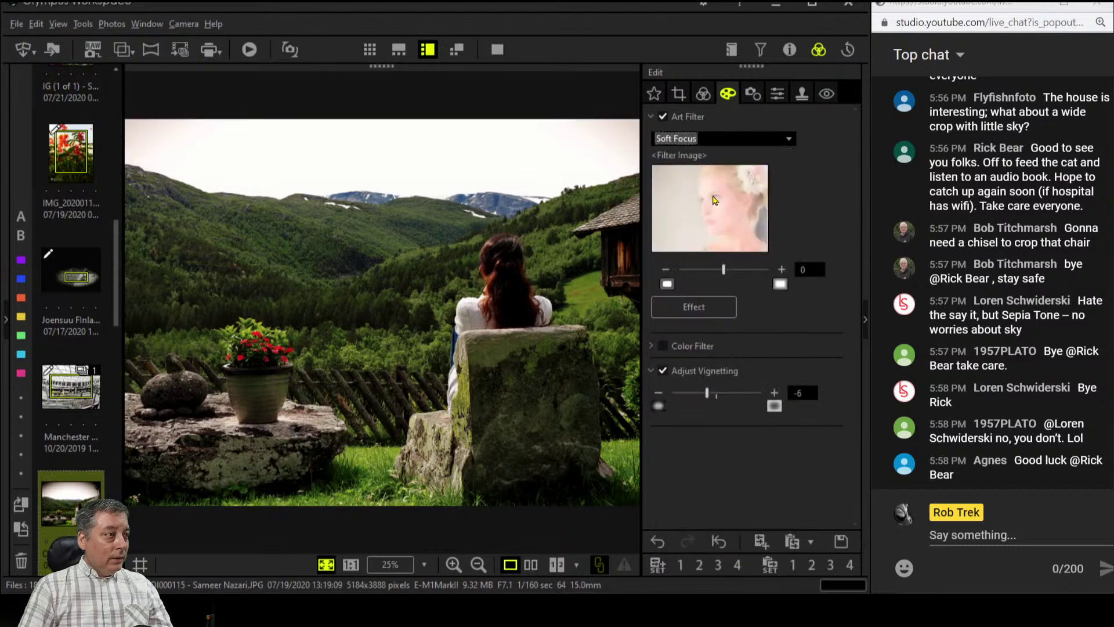
click(714, 274)
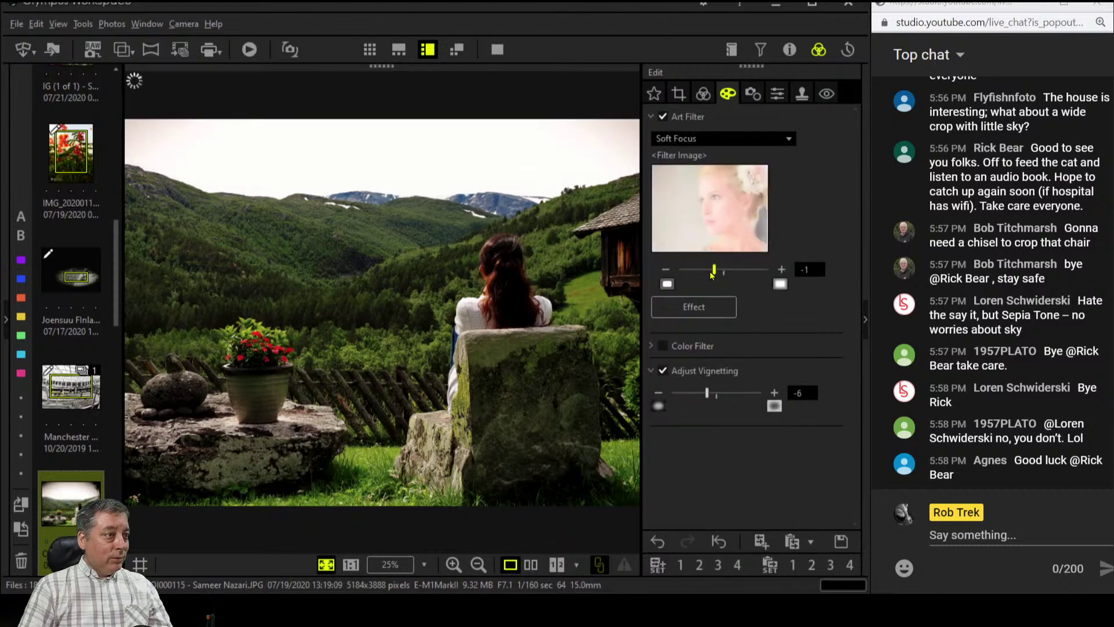
click(716, 274)
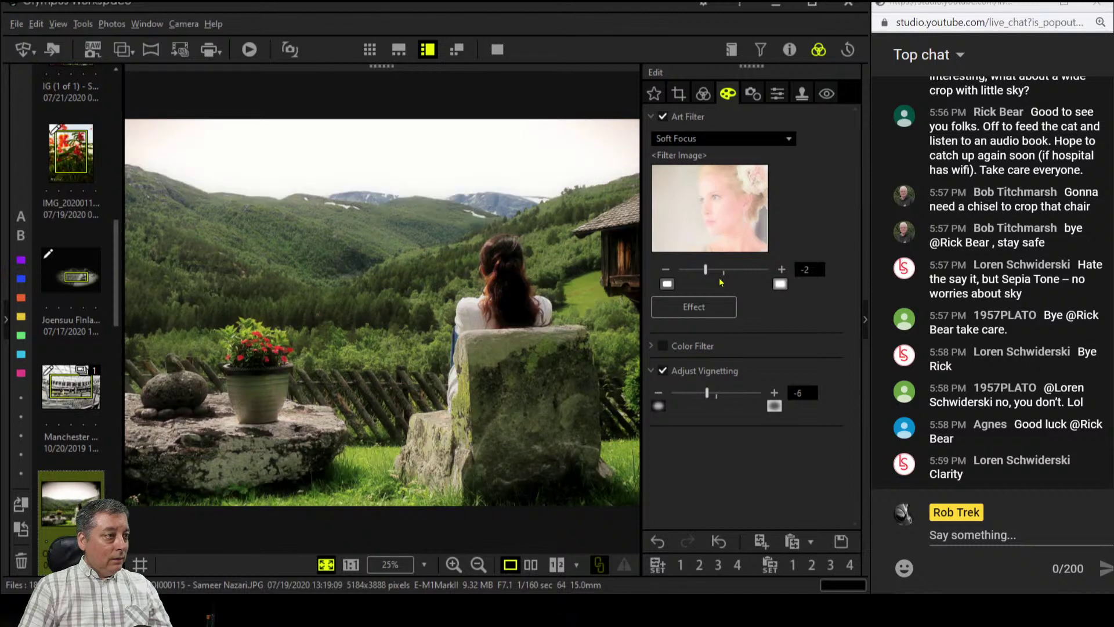
Move the two shadow points of the RGB tone curve slightly down to deepen the blacks and steepen the curve
click(703, 95)
scroll(748, 190, up, 4)
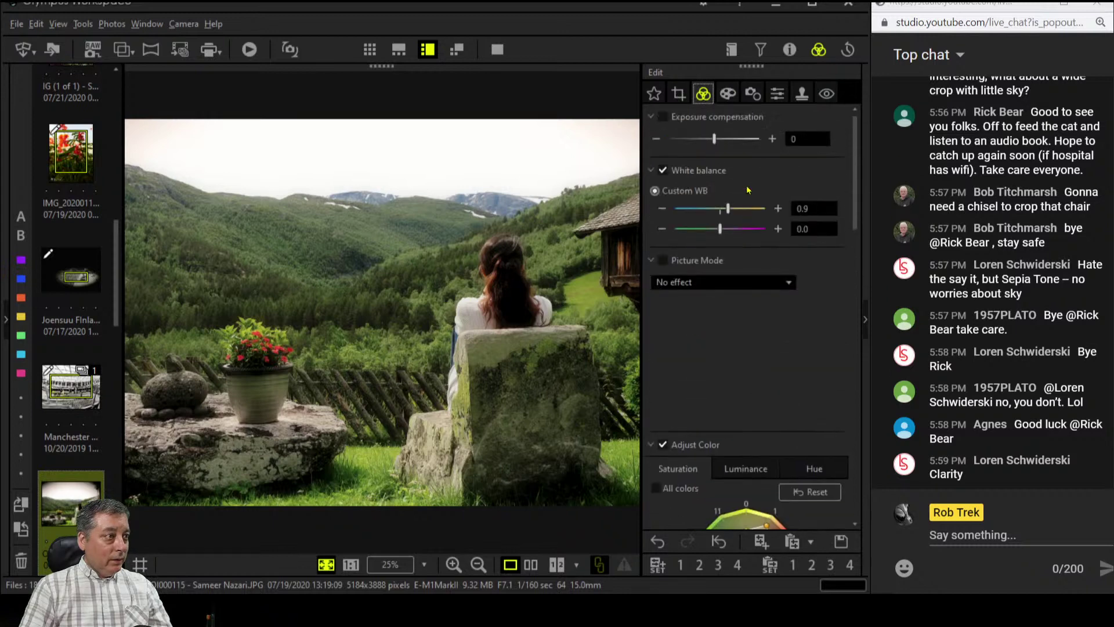
scroll(758, 290, down, 4)
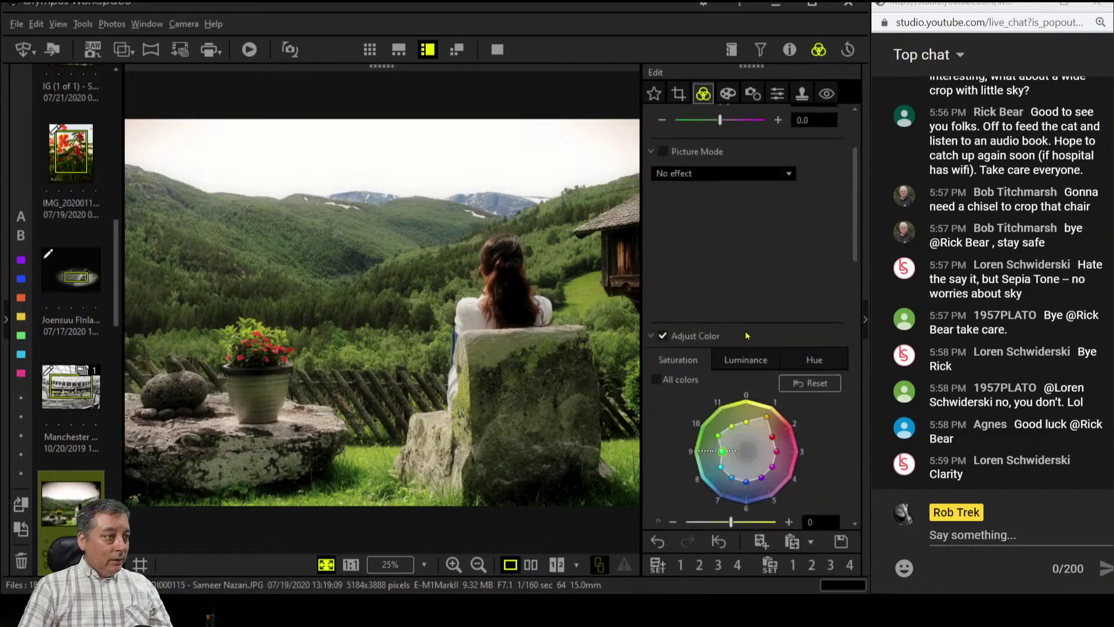
scroll(748, 335, down, 4)
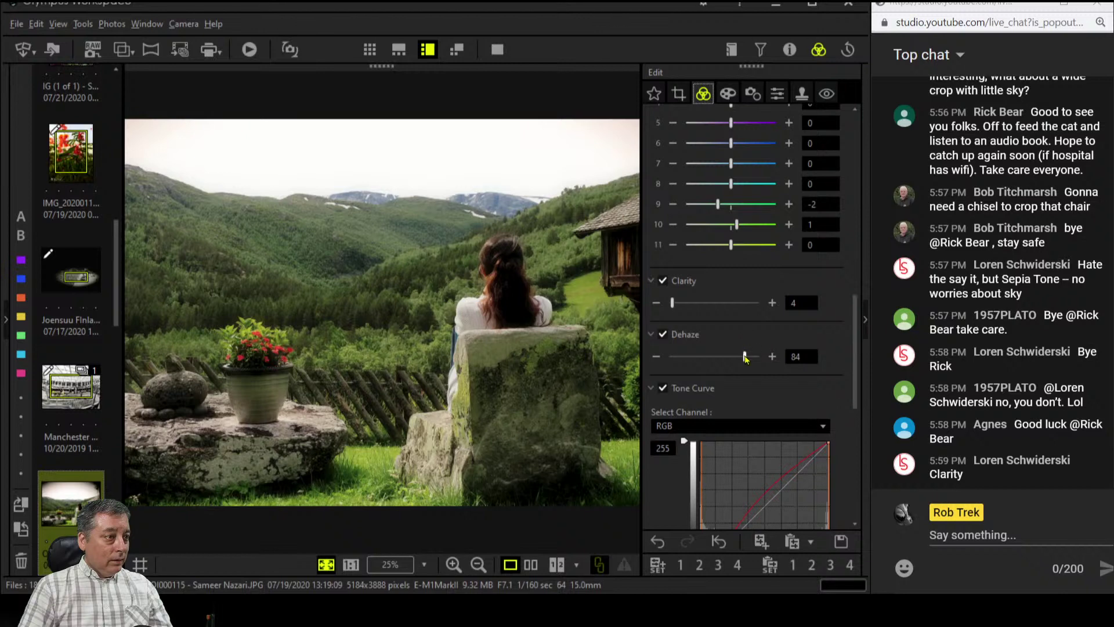
scroll(744, 410, down, 6)
scroll(743, 414, up, 2)
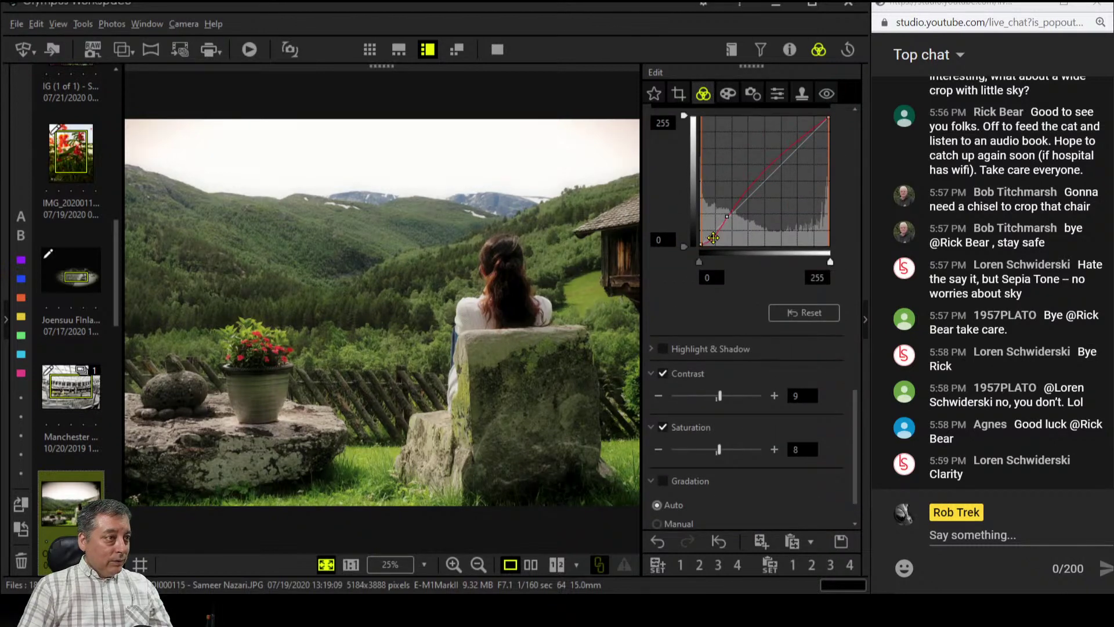
drag(712, 237, 728, 220)
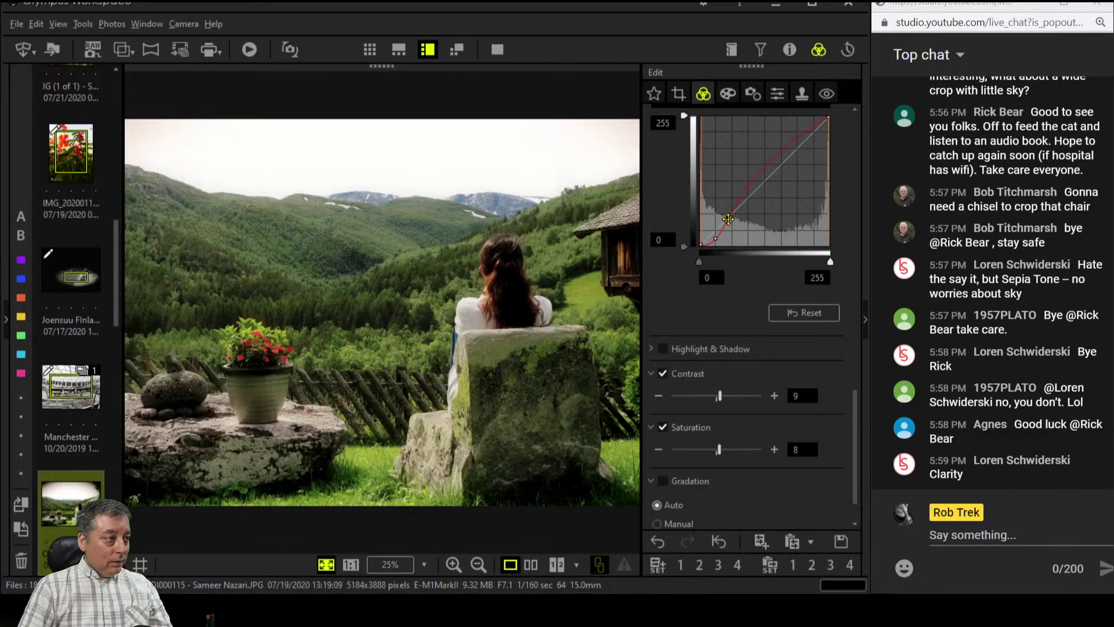
Set the Soft Focus art filter's strength to 0
click(730, 95)
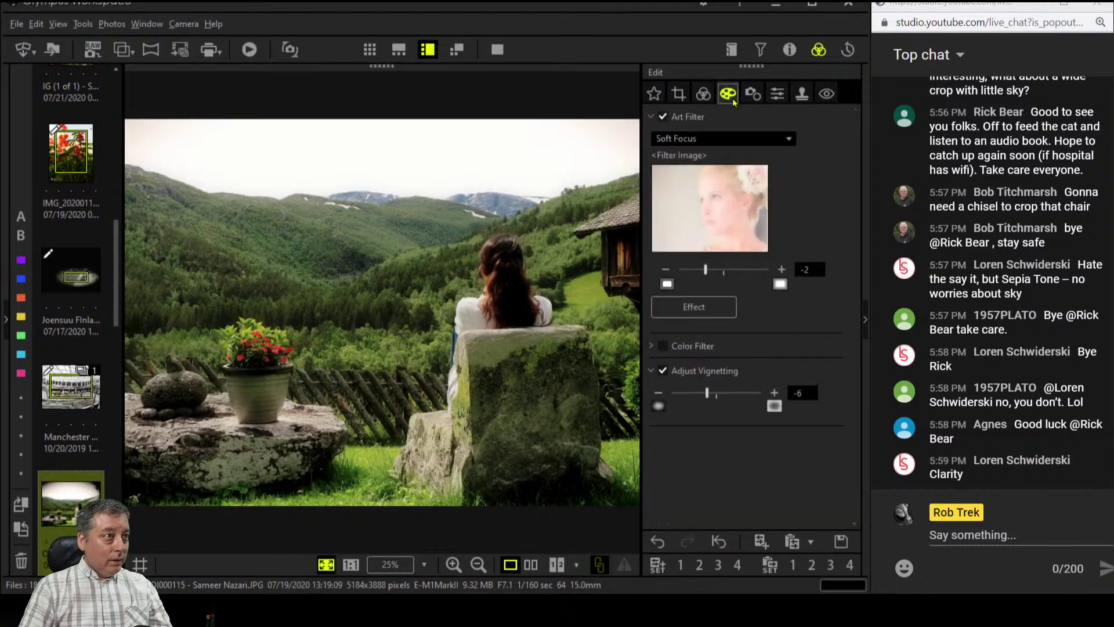
click(782, 269)
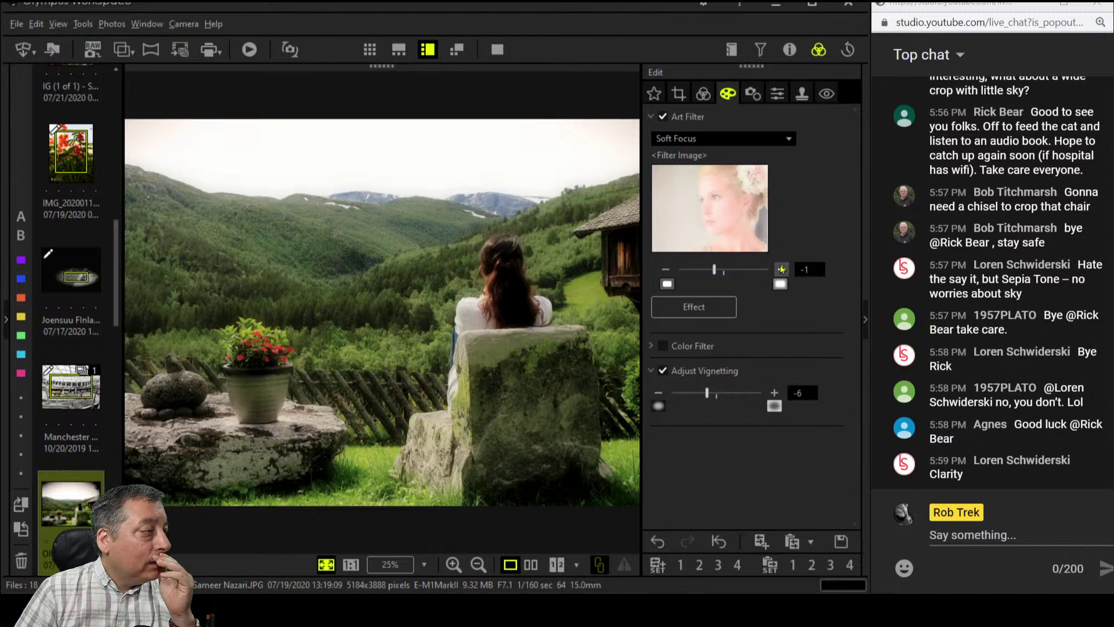
click(781, 269)
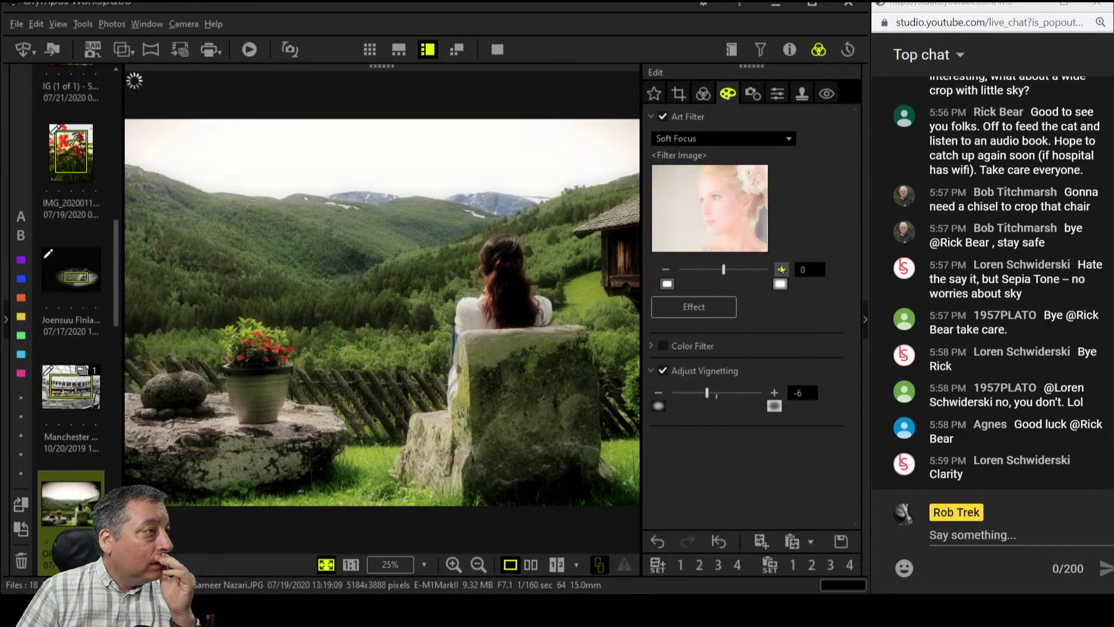
Try adding the Pin Hole Effect to the Soft Focus art filter
click(701, 309)
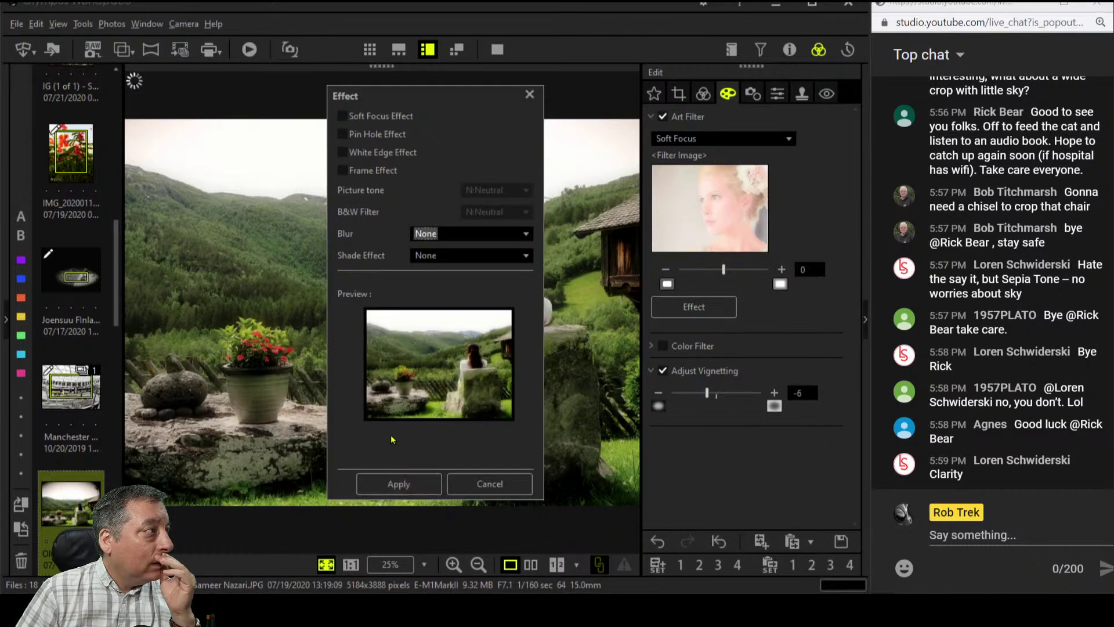
click(342, 135)
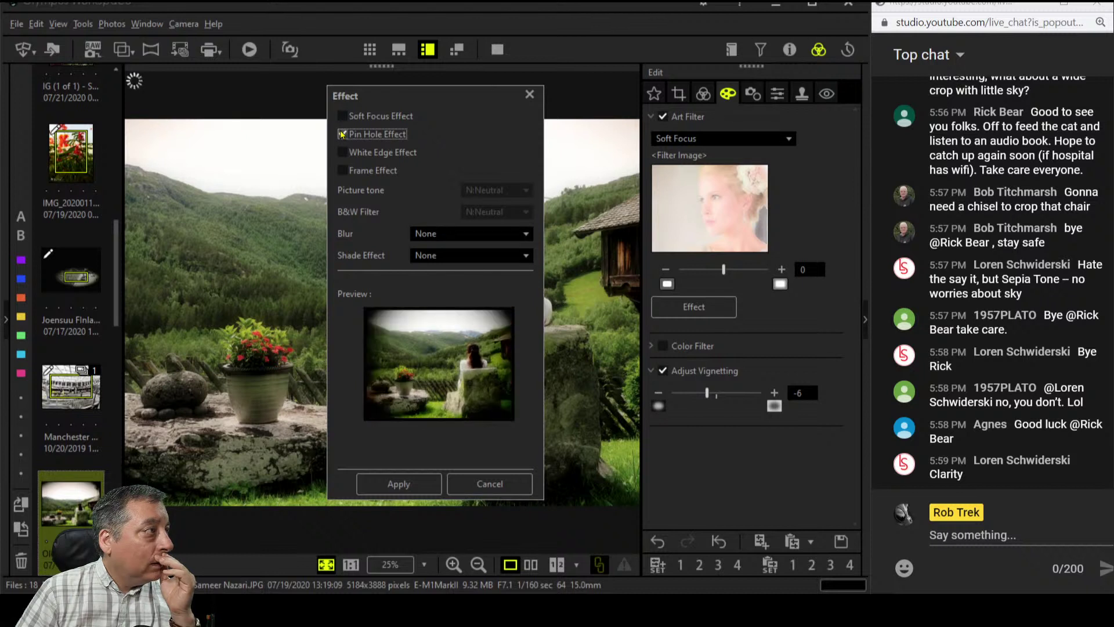
click(402, 483)
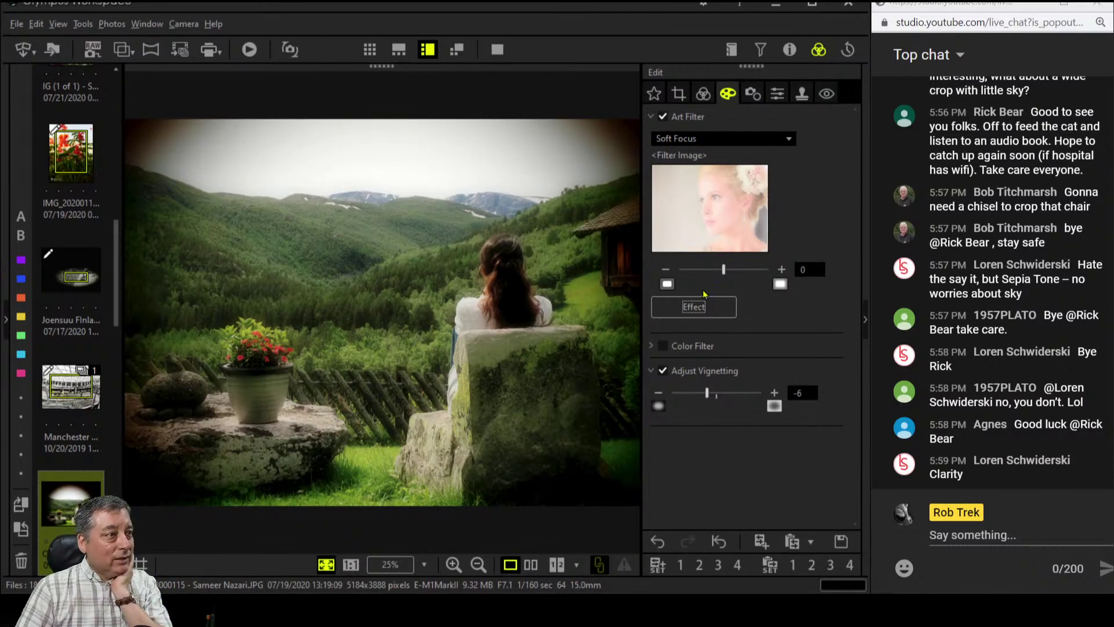
Remove the Pin Hole Effect from the Soft Focus art filter
click(694, 306)
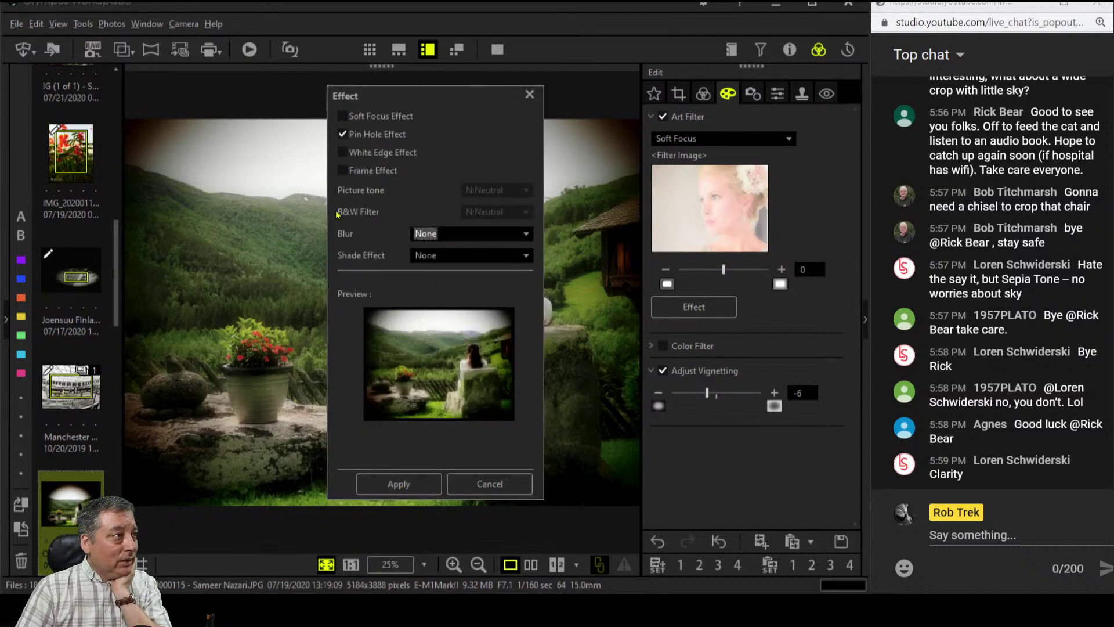
click(342, 135)
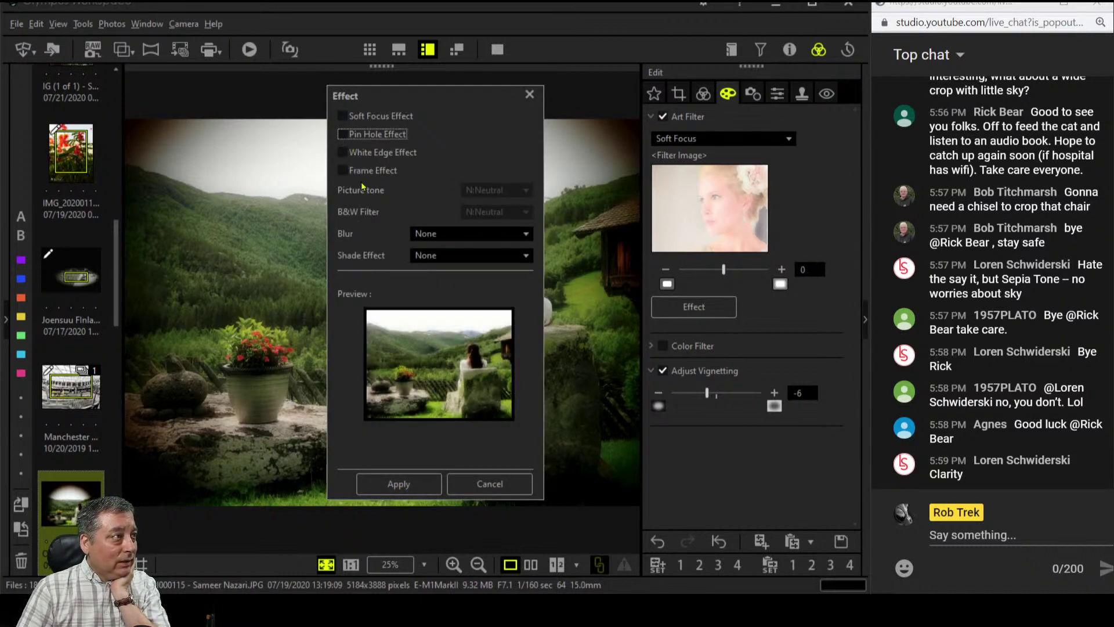
click(386, 485)
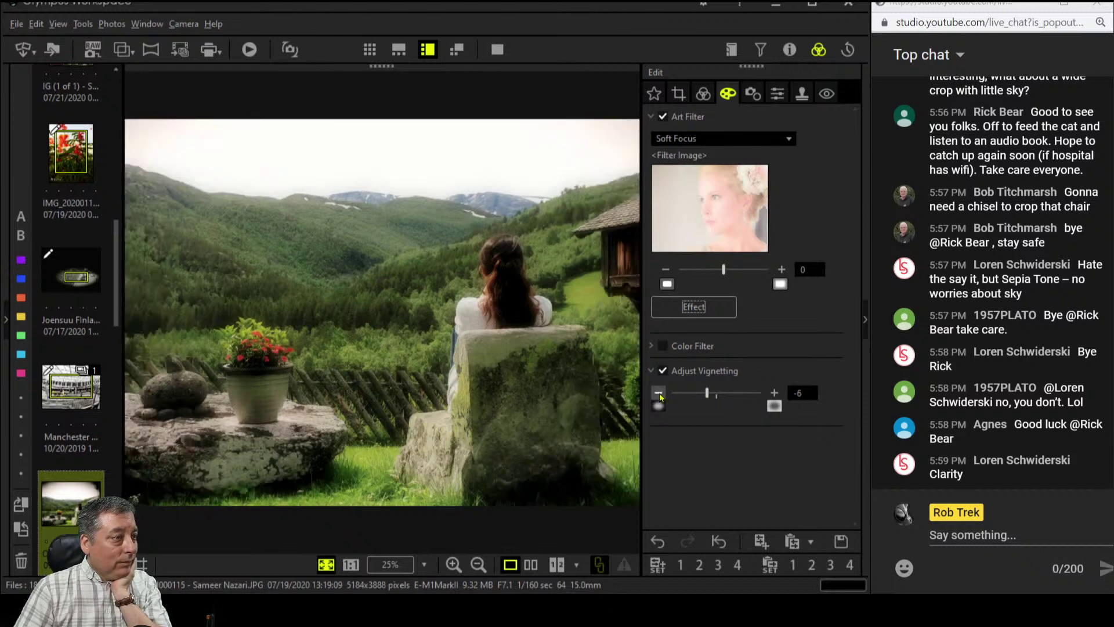
Strengthen the dark vignette around the photo by setting it to -10
double_click(660, 395)
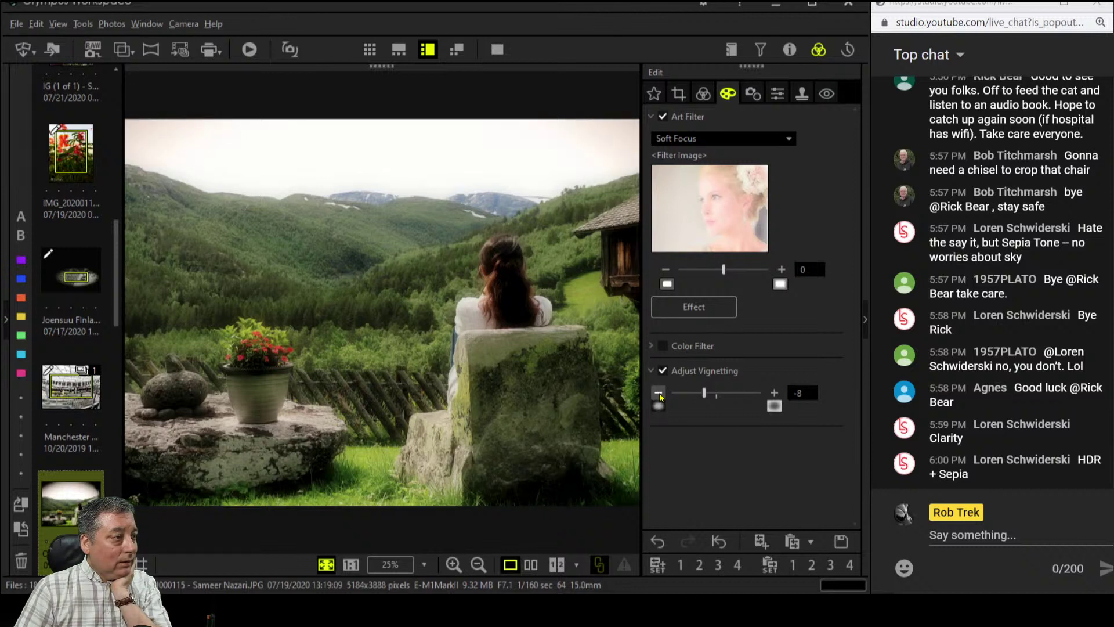
double_click(660, 395)
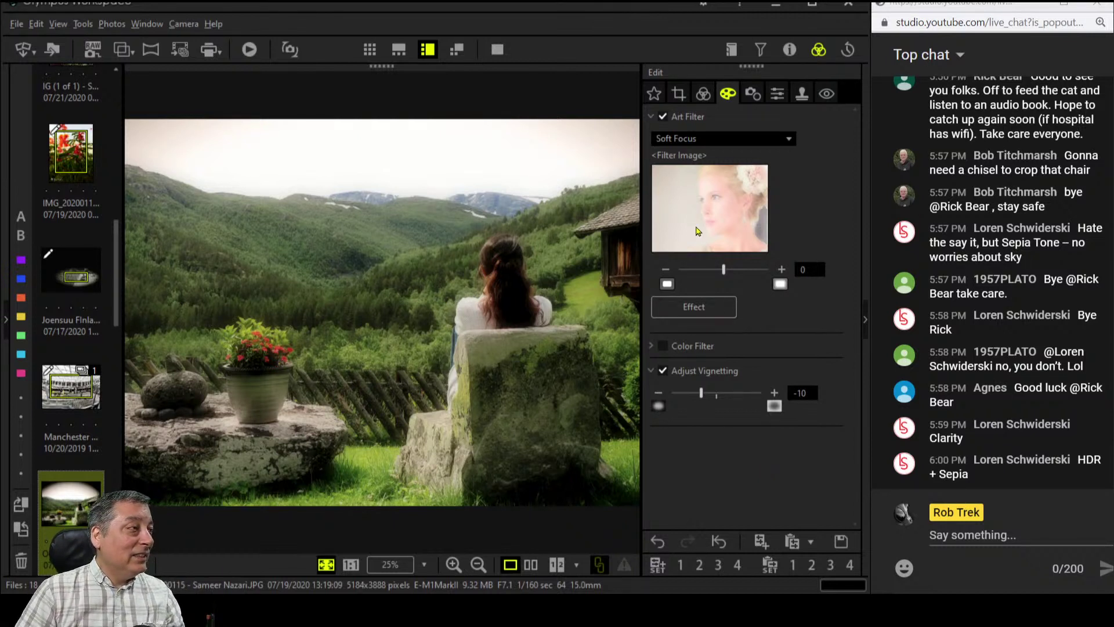
click(704, 99)
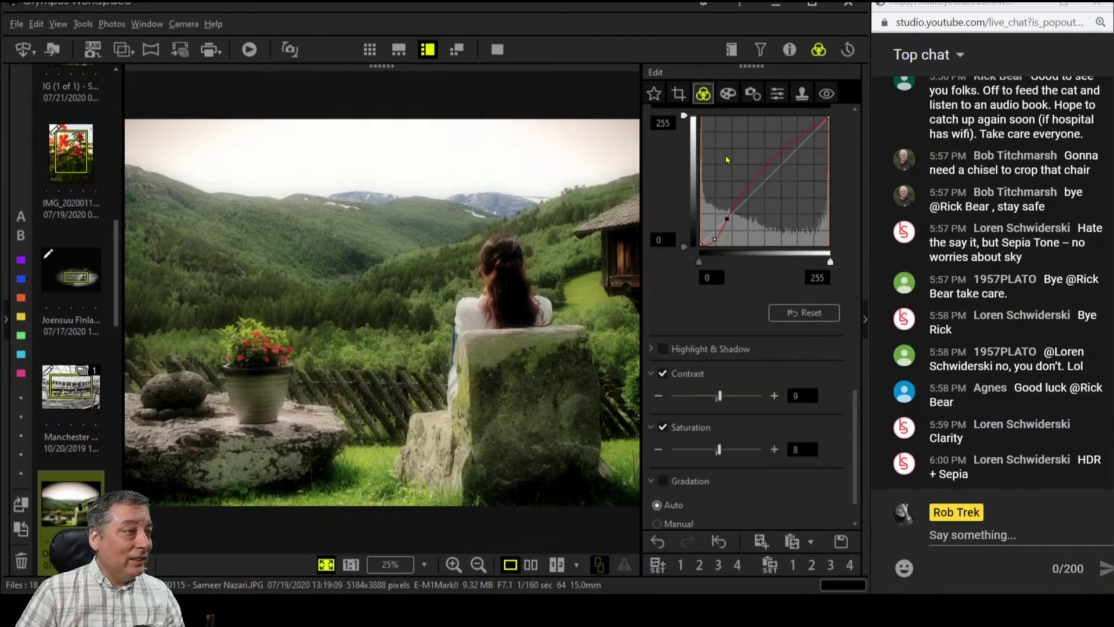
click(729, 96)
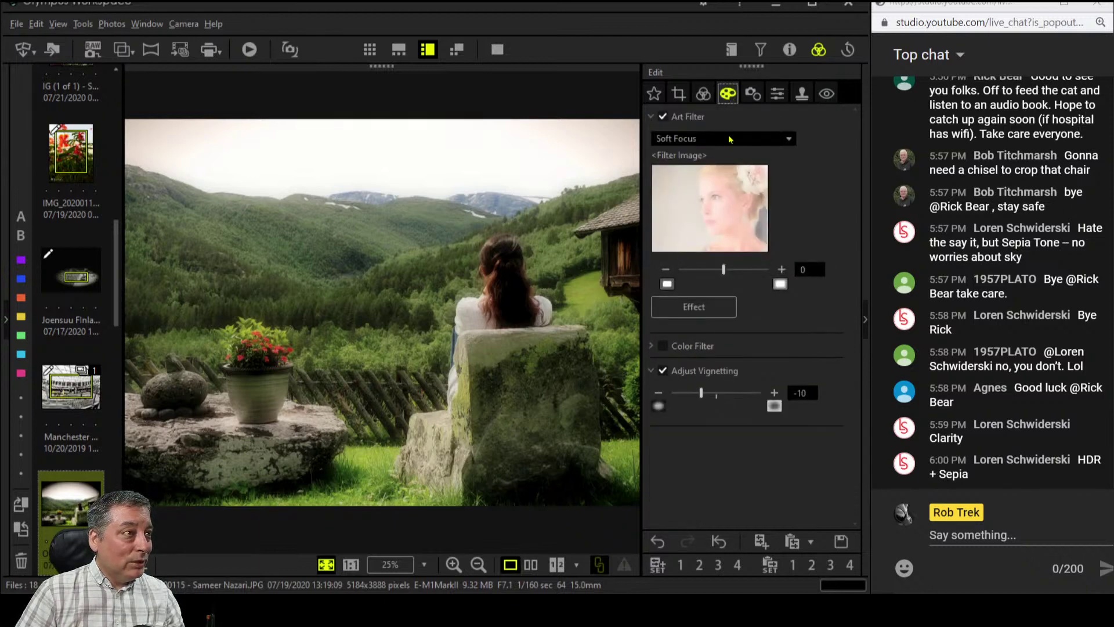
Reset the green saturation adjustment for colour range 9 to 0
click(703, 94)
scroll(761, 425, down, 10)
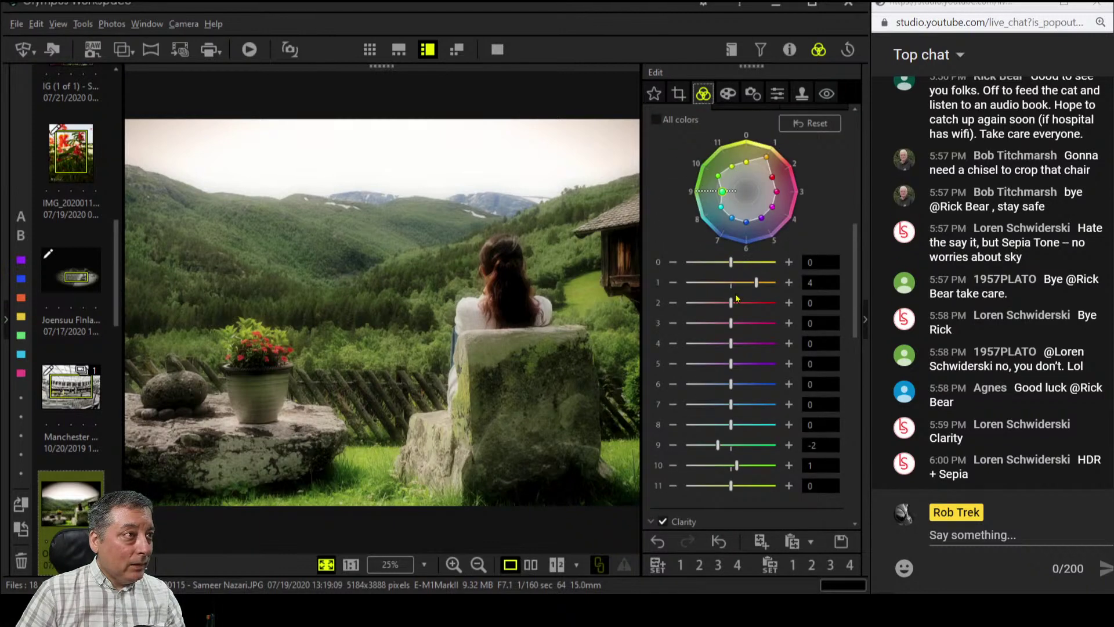
scroll(736, 302, up, 1)
scroll(737, 404, down, 3)
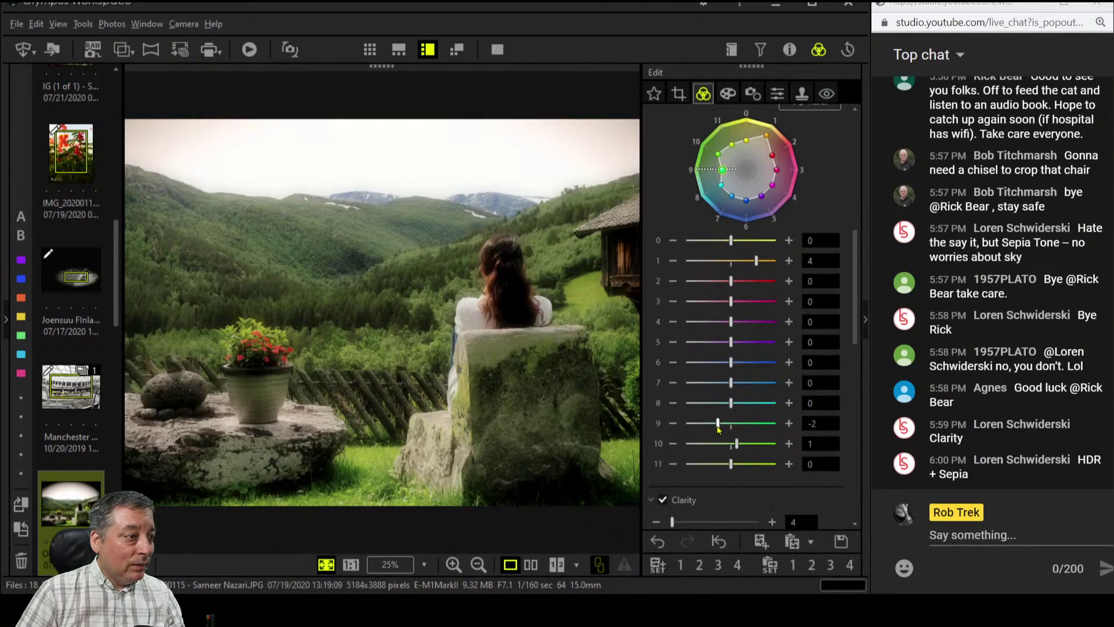
drag(718, 424, 730, 423)
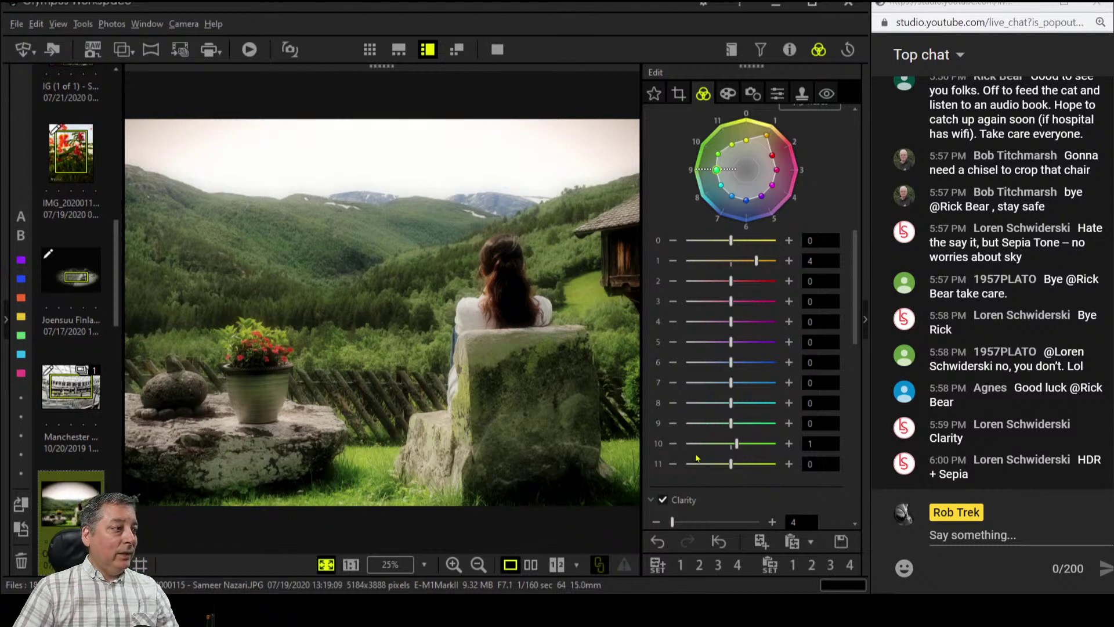
Add the White Edge Effect to the Soft Focus art filter and turn off the vignetting adjustment
click(728, 93)
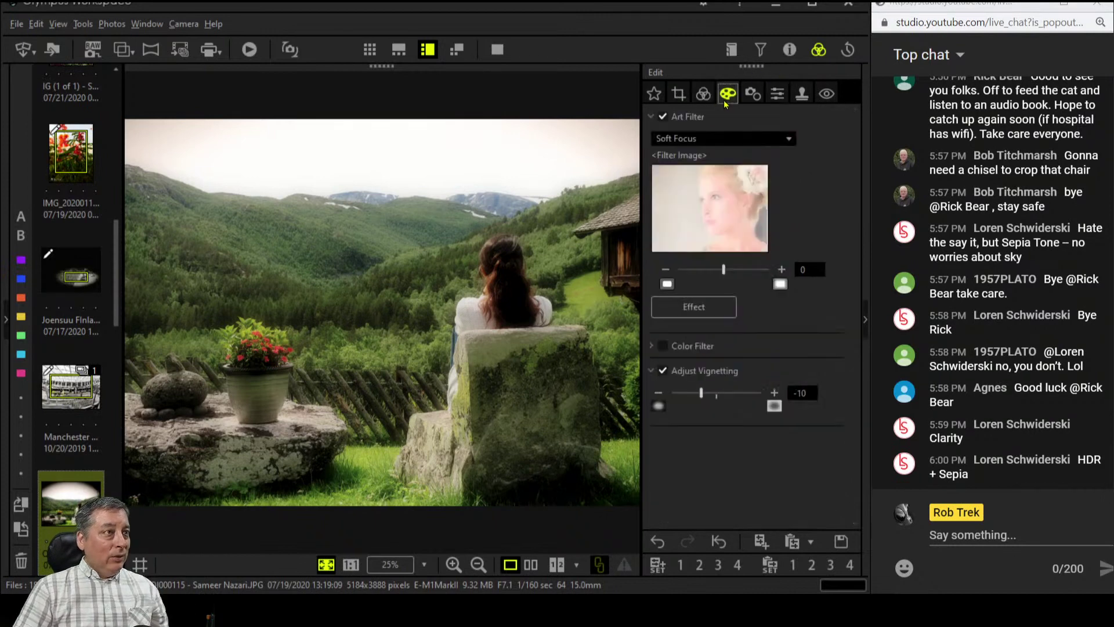
click(710, 307)
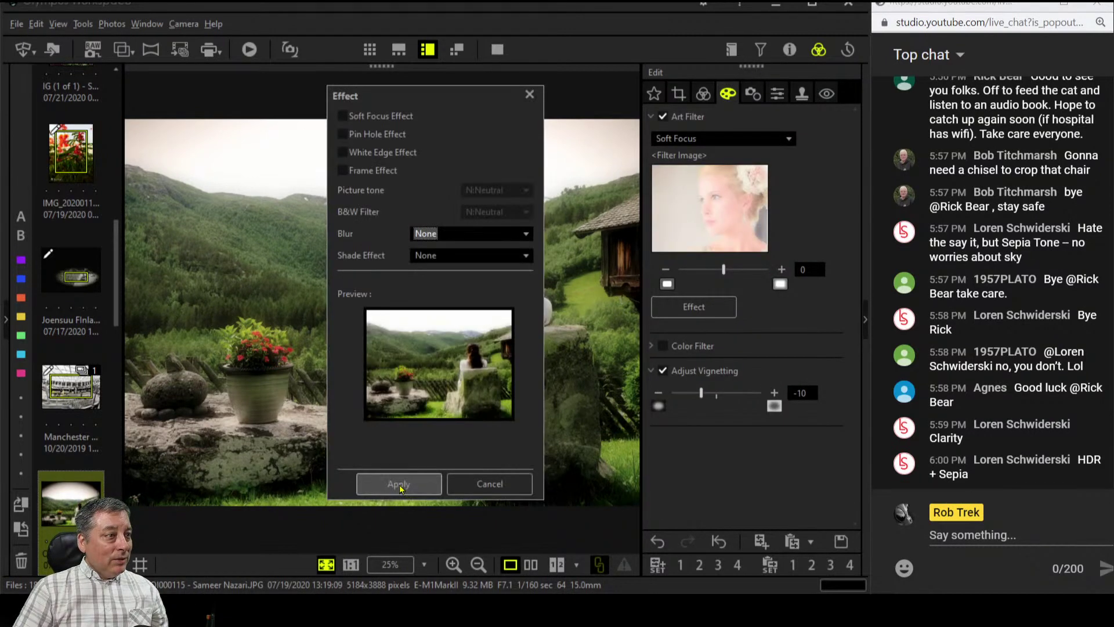
click(383, 152)
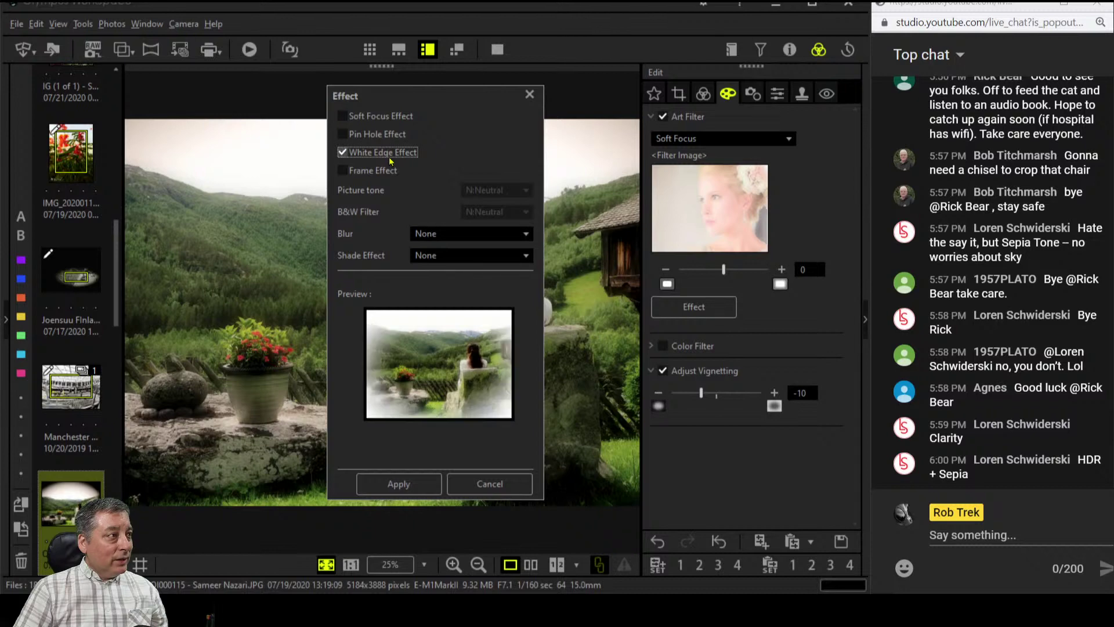
click(426, 485)
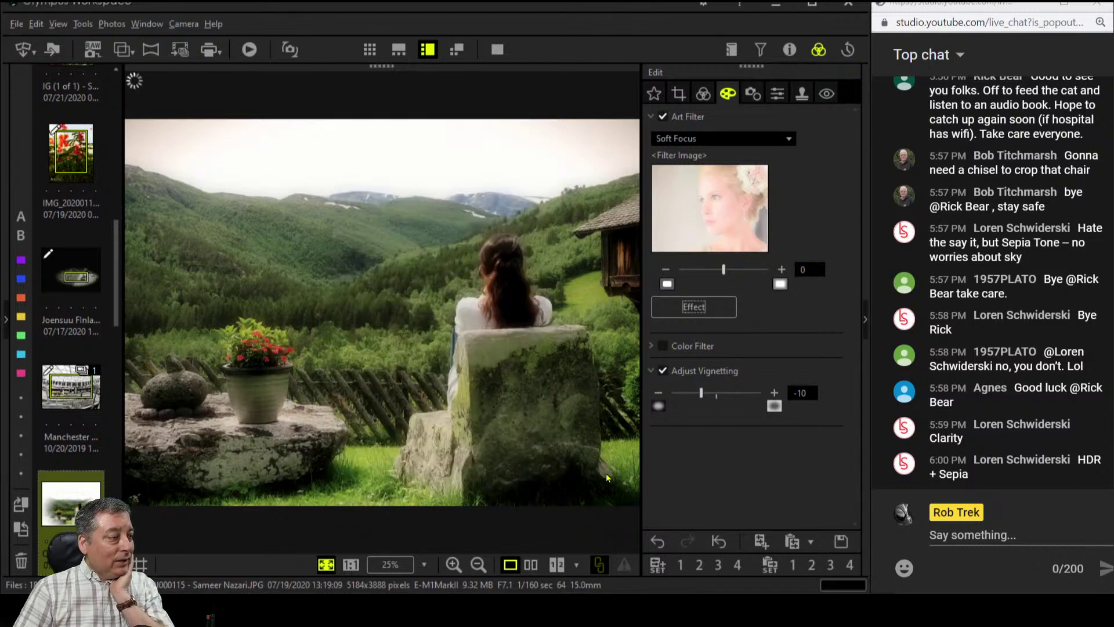
click(663, 371)
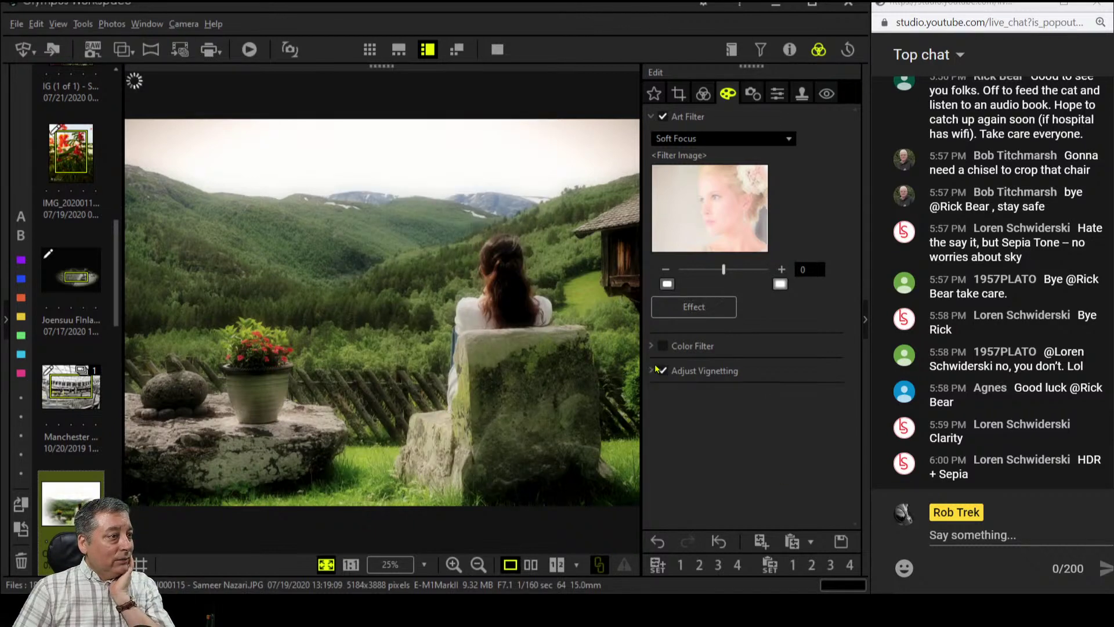
click(663, 371)
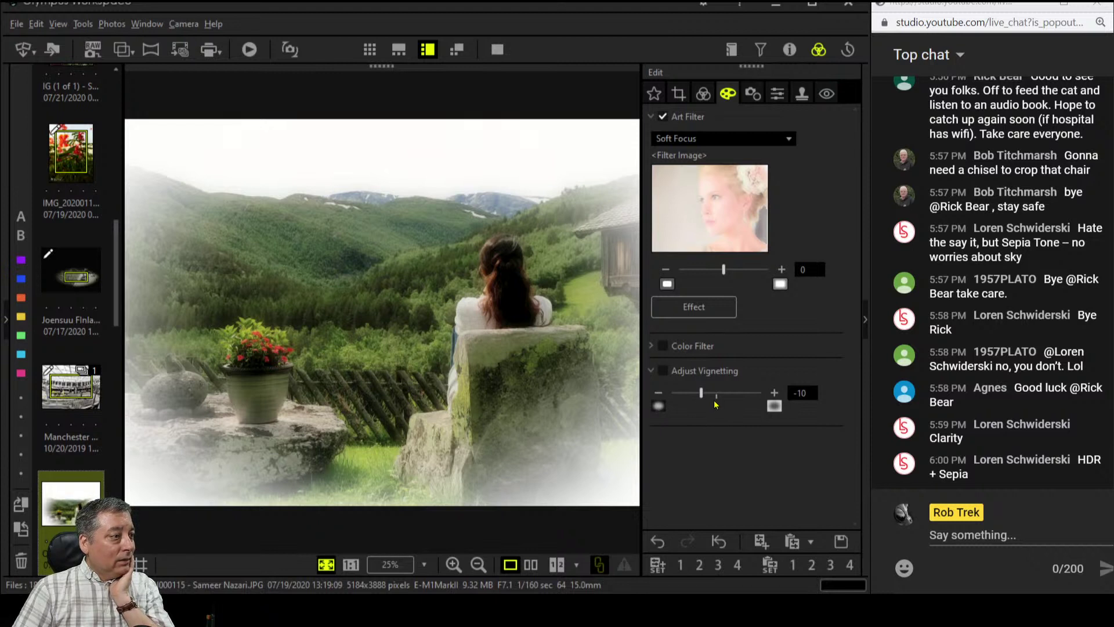
Enlarge the 4:3 crop up and outward to 3994 x 2997 pixels
click(679, 94)
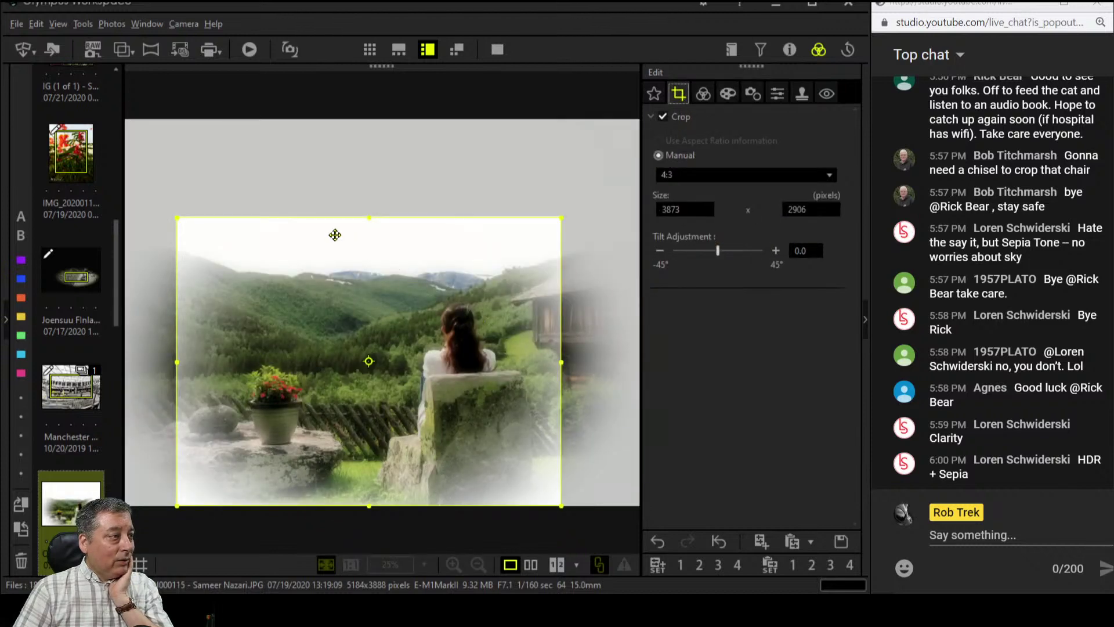
drag(174, 222, 165, 210)
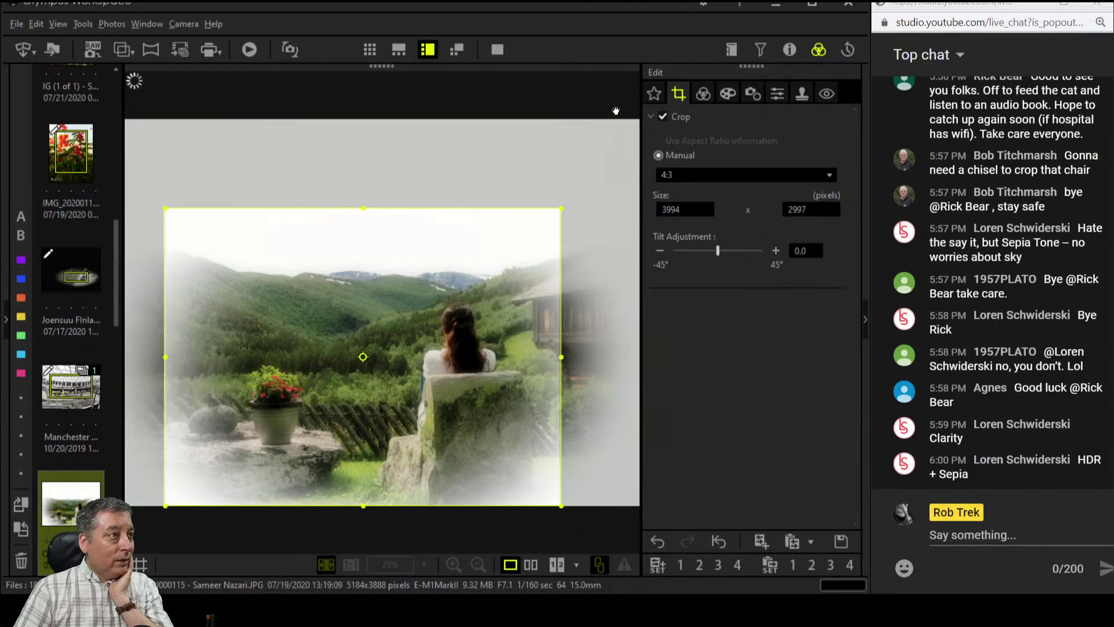
click(699, 91)
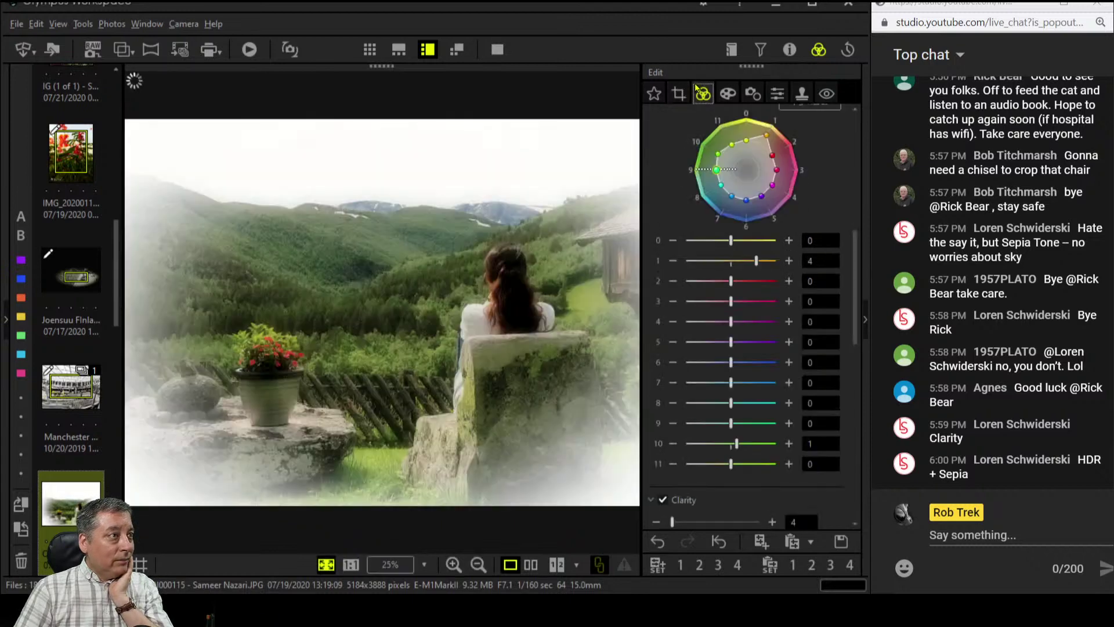
Compare the edited mountain photo side by side with its original in full screen, and return to the single-image view
click(531, 565)
click(492, 50)
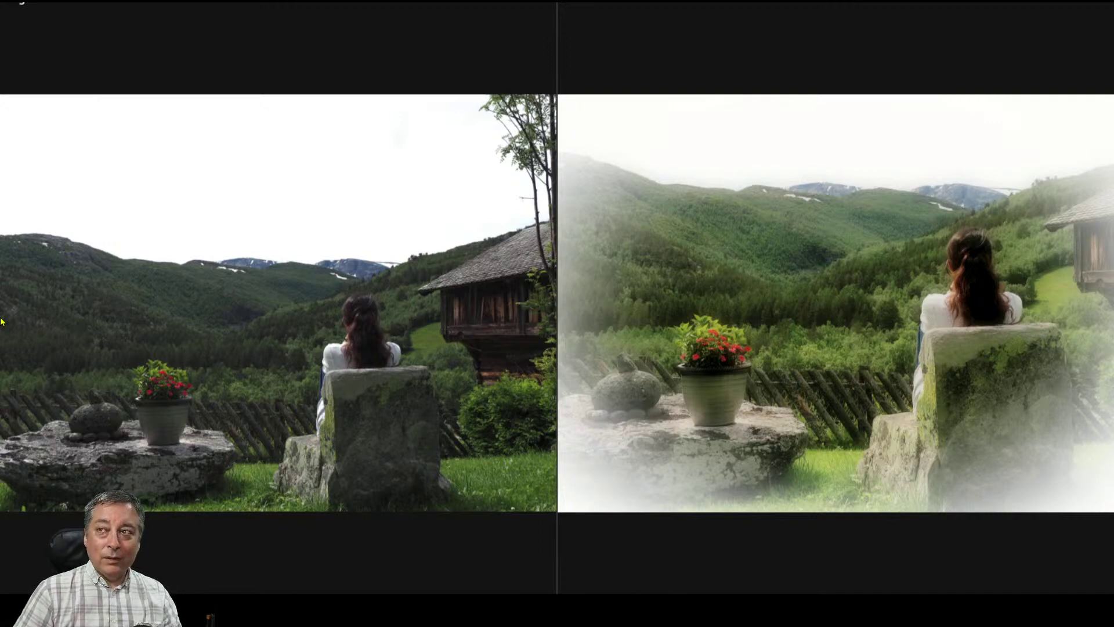
key(Escape)
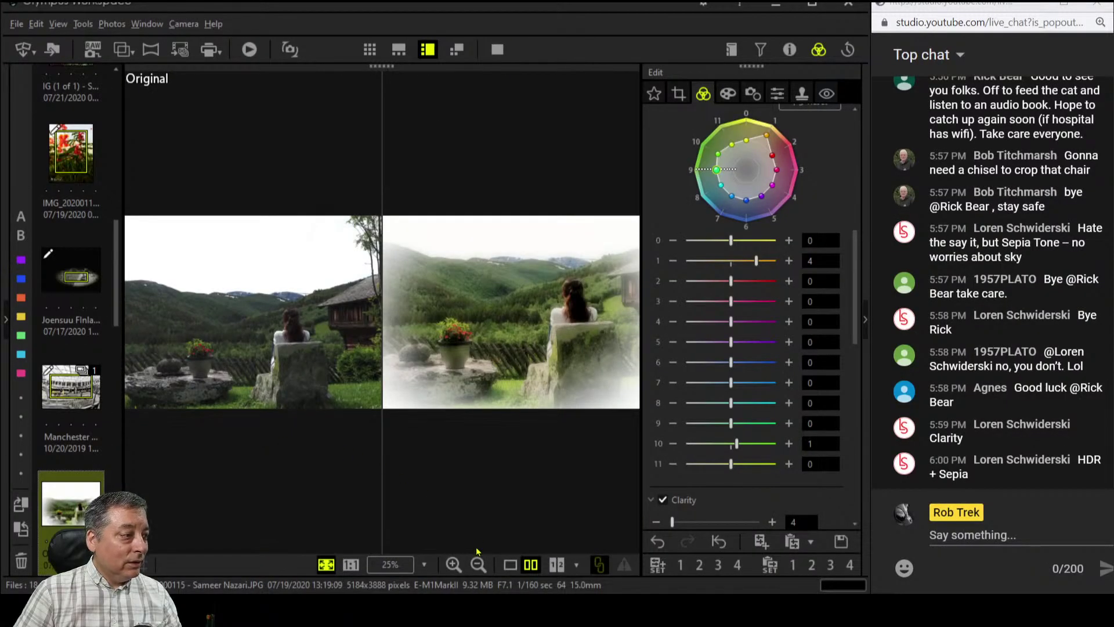
click(510, 566)
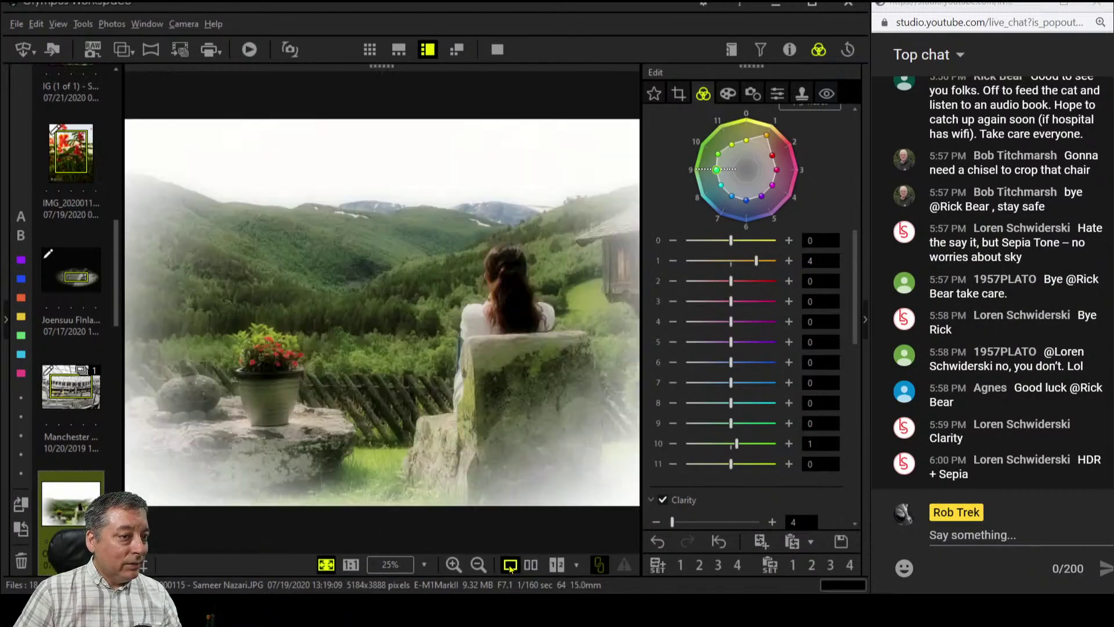
Review the edited mountain photo in full screen and at close range, and fit it back in the preview
click(497, 50)
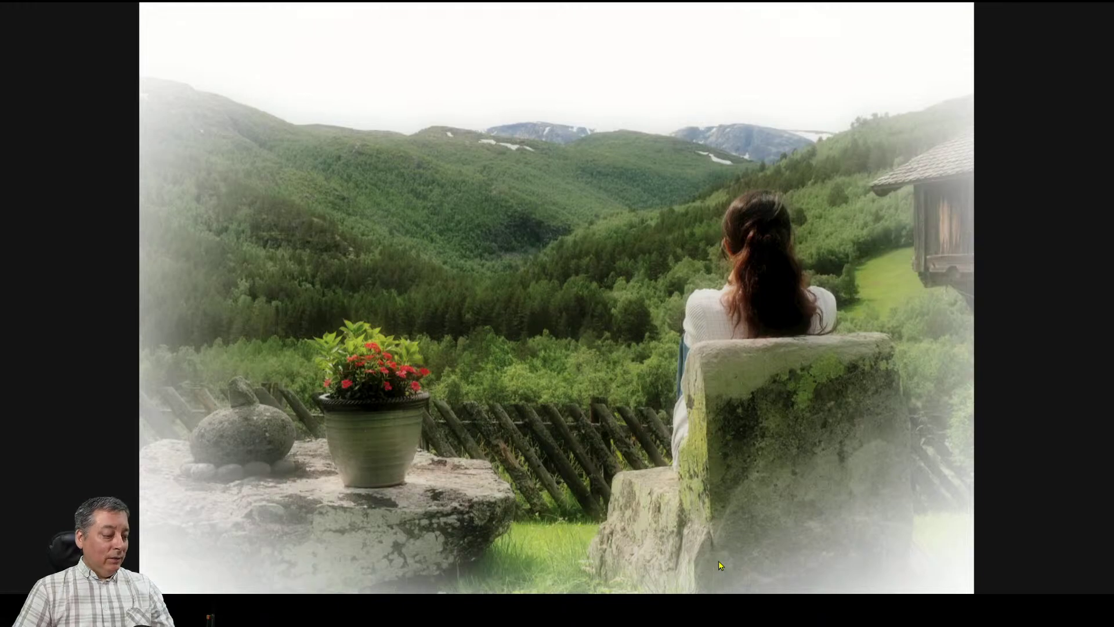
scroll(642, 427, up, 3)
key(Escape)
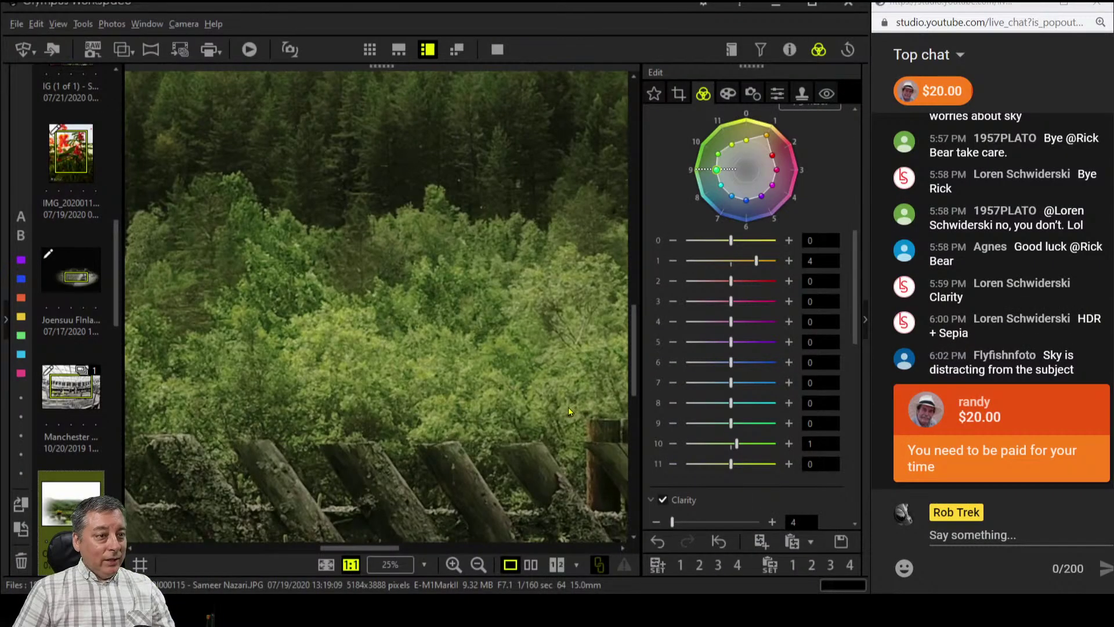
scroll(525, 391, down, 3)
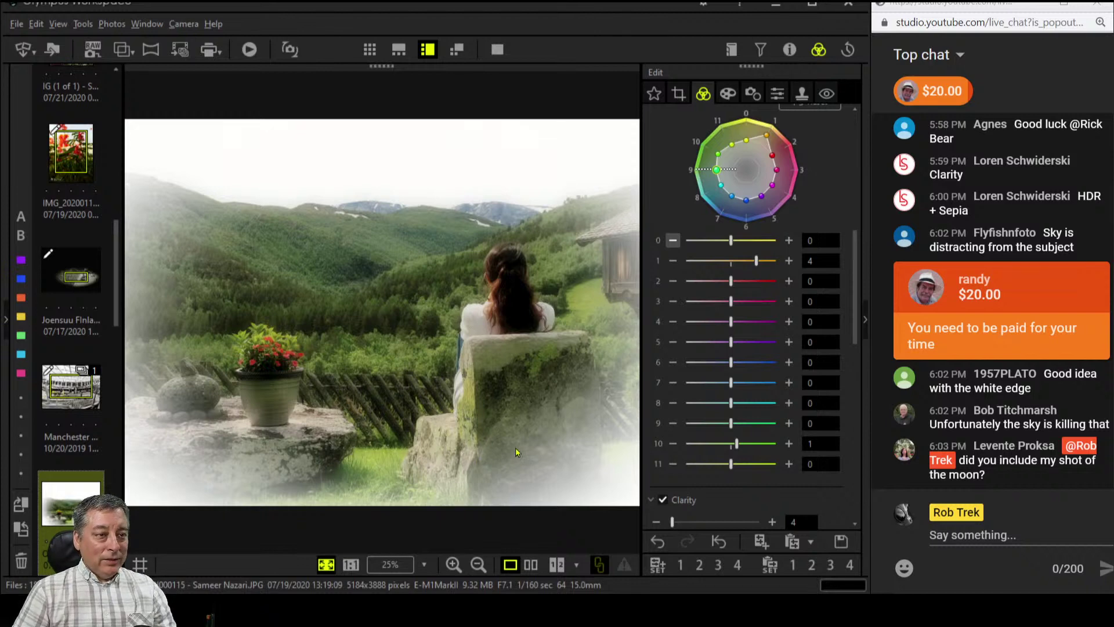
Browse the submitted photos as thumbnails and open the one of the two girls in white dresses in the large preview
scroll(80, 464, down, 3)
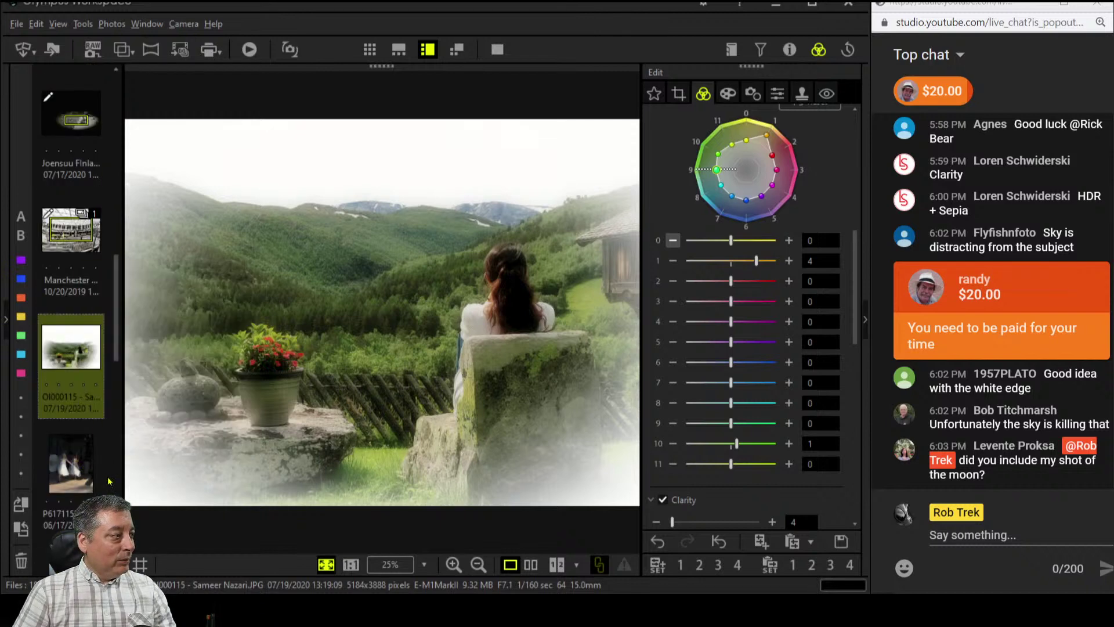
click(370, 49)
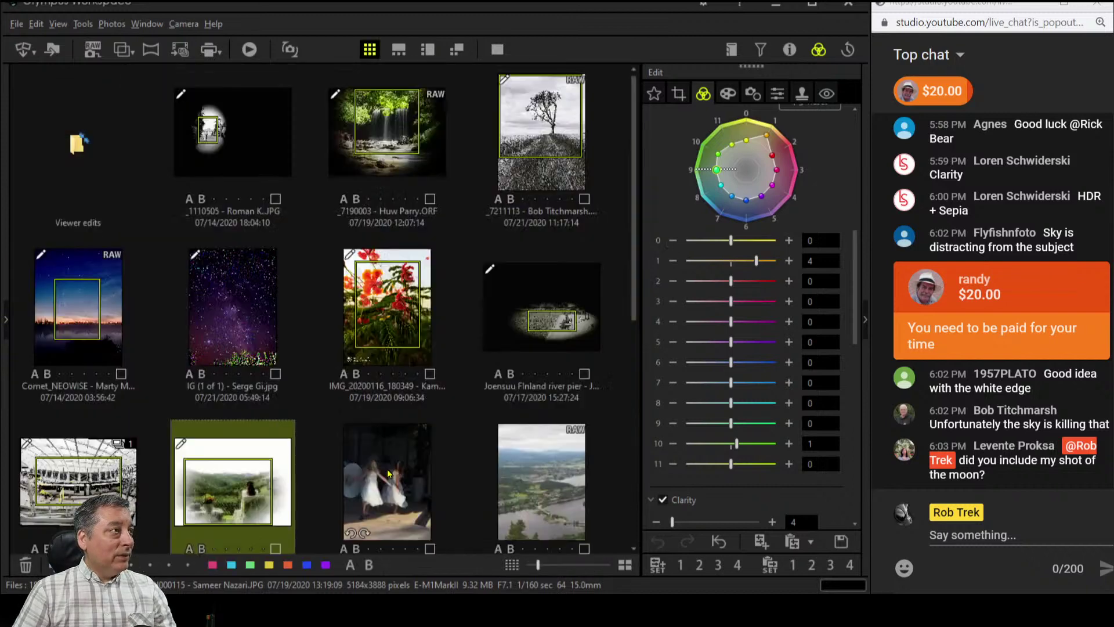
scroll(390, 471, down, 7)
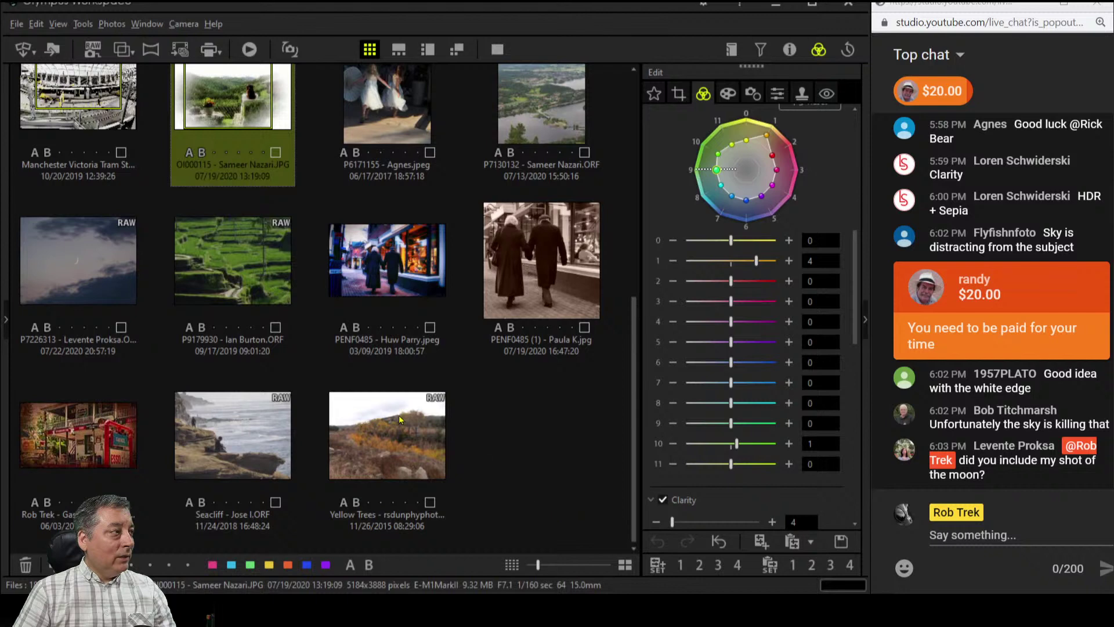
mouse_move(110, 281)
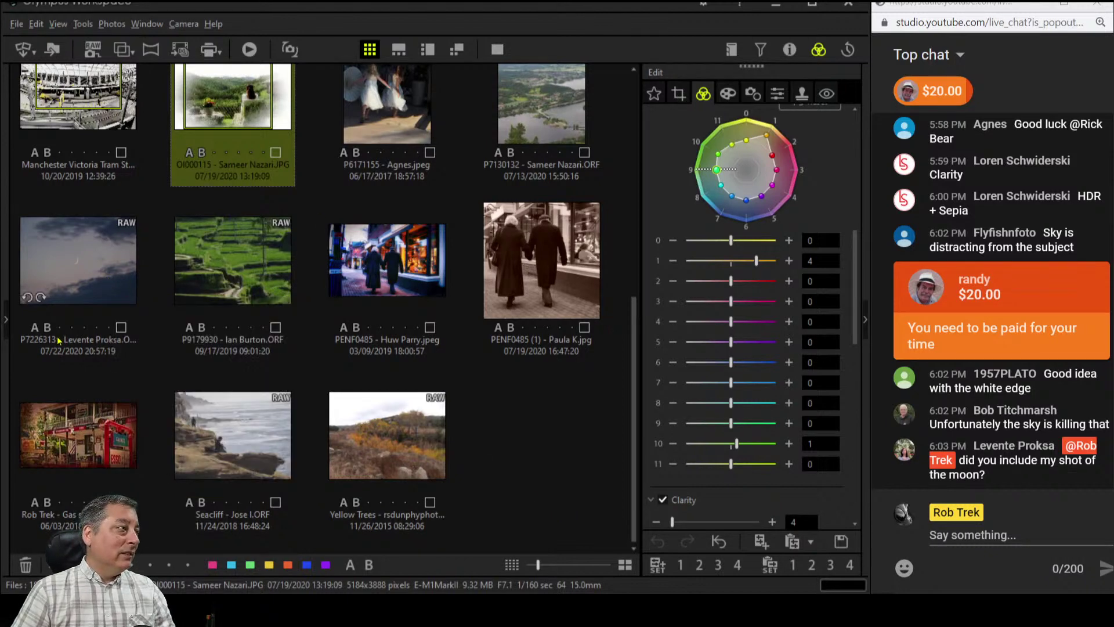
click(353, 101)
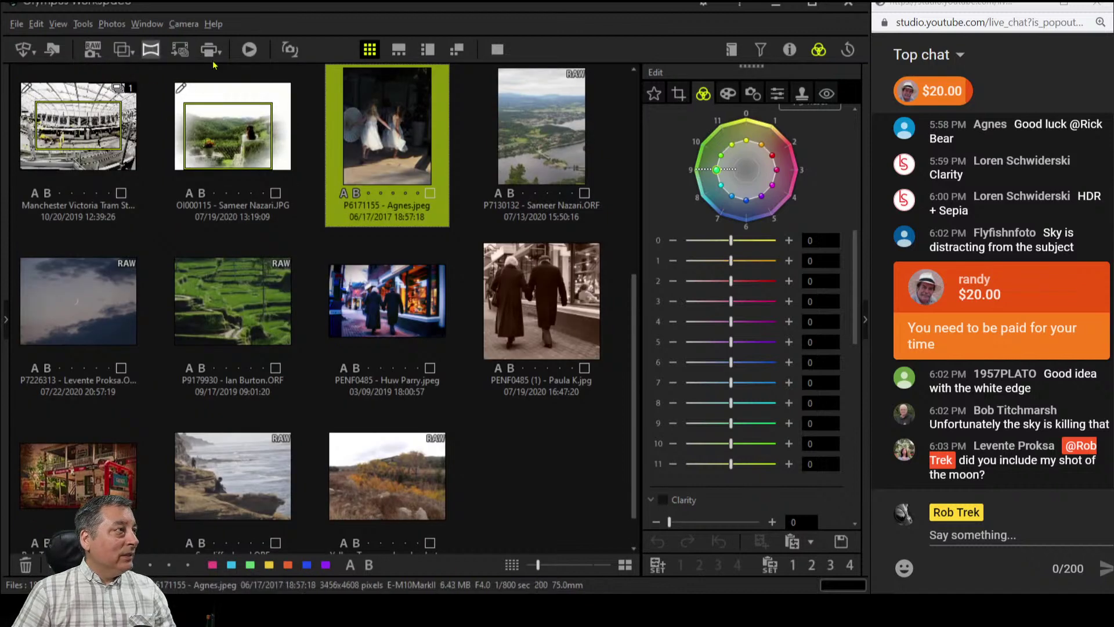
click(428, 49)
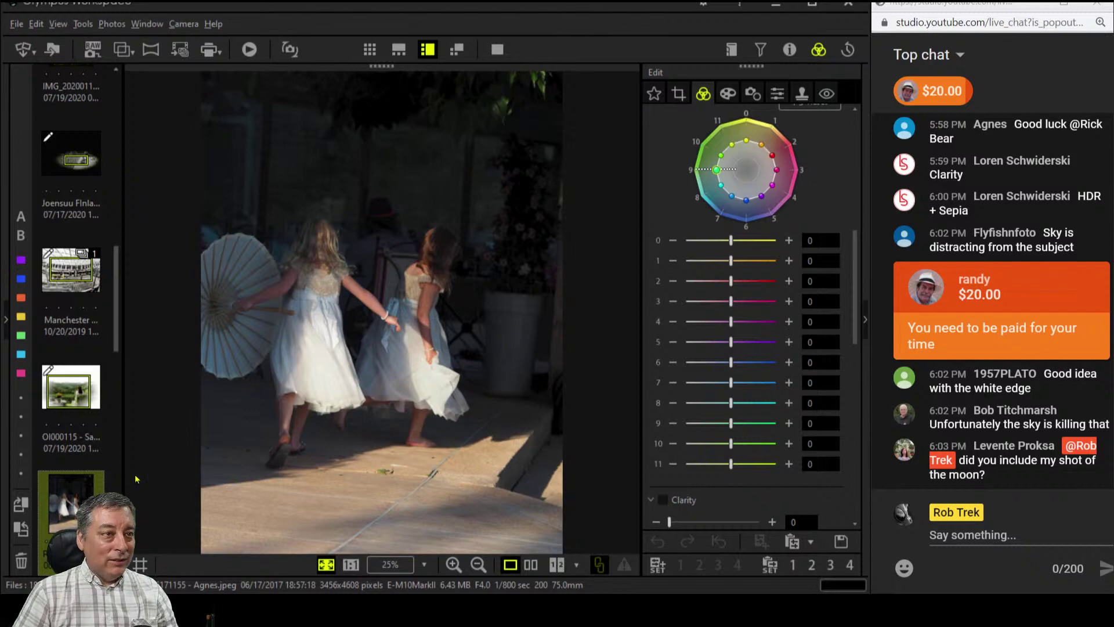
Examine the girls' photo at 1:1 magnification and fit the whole image back in the preview
click(329, 399)
drag(375, 176, 438, 349)
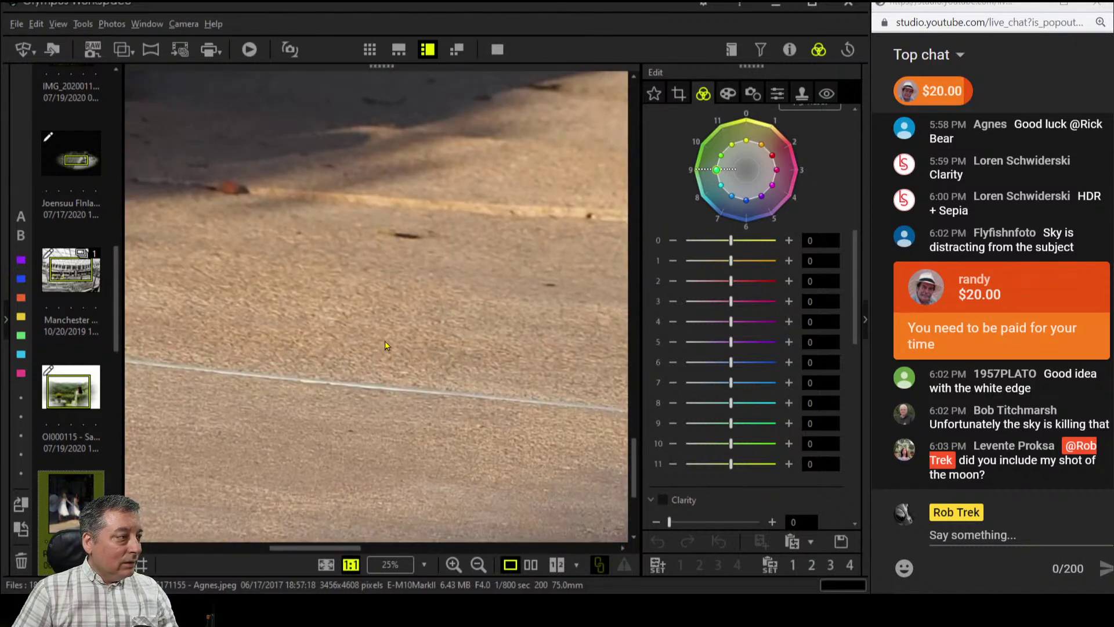
click(336, 505)
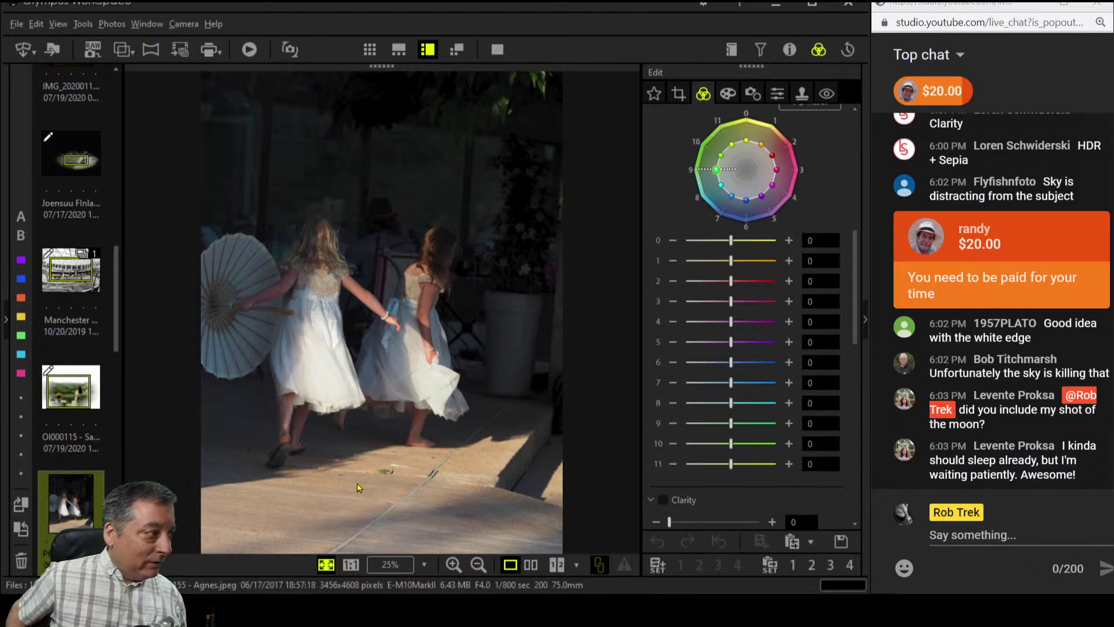
Apply the Soft Focus art filter to the photo of the two girls
click(732, 95)
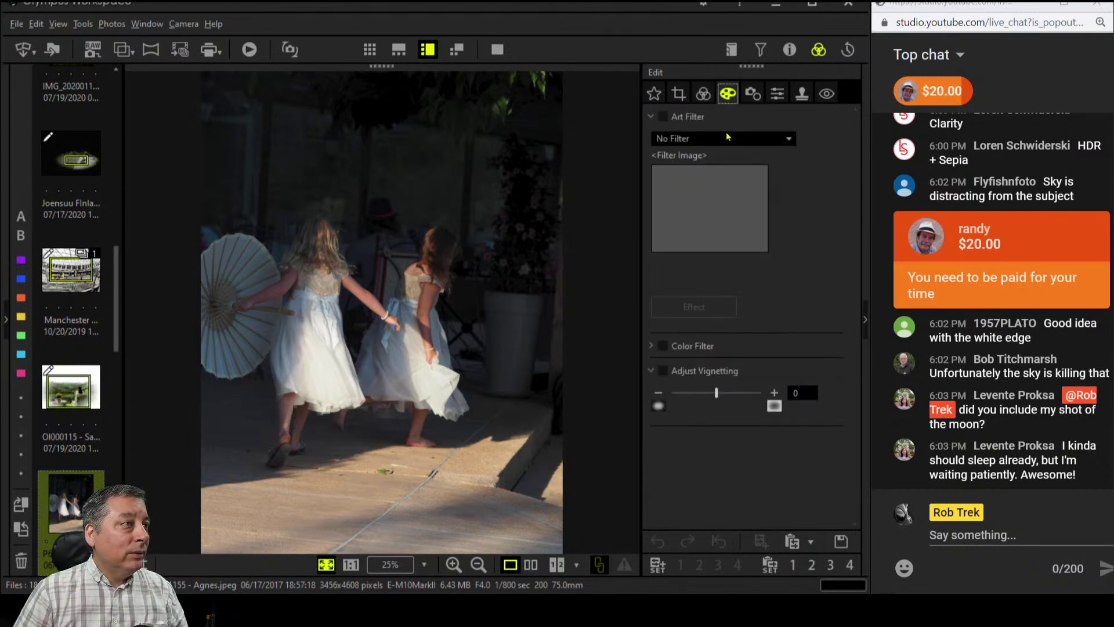
click(727, 138)
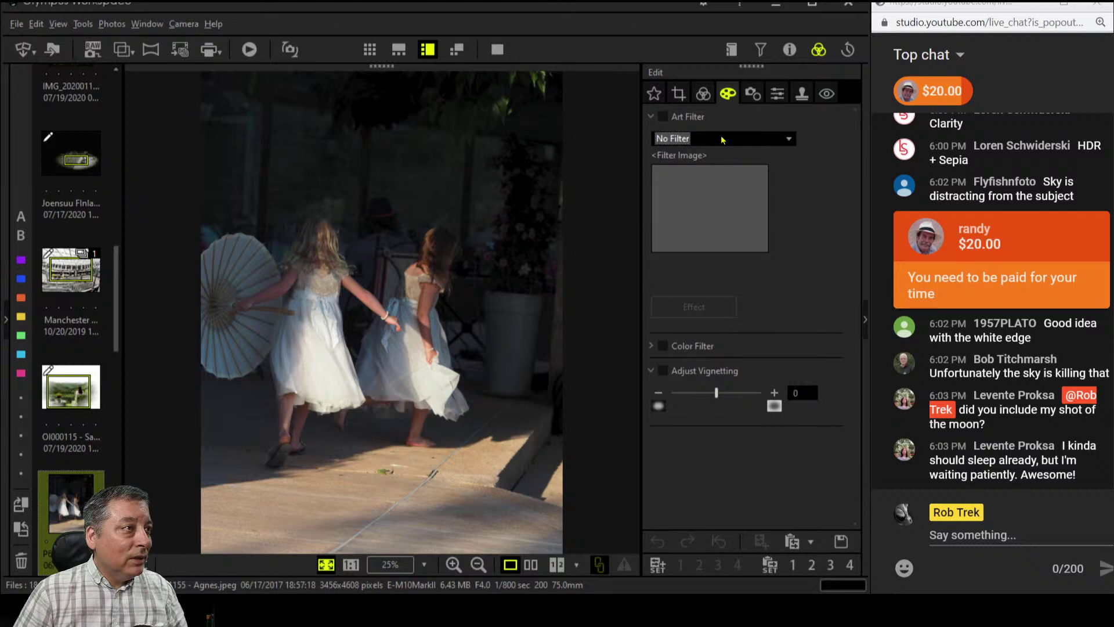
click(722, 140)
click(714, 192)
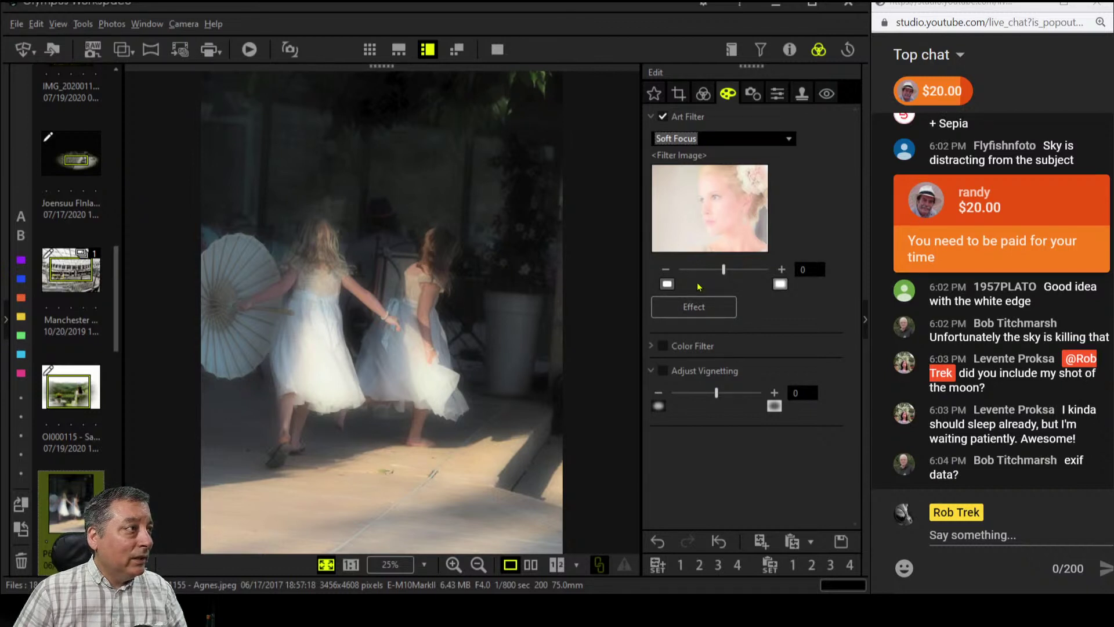
Add the Pin Hole Effect to the girls' photo's Soft Focus filter and set the filter strength to 1
click(694, 307)
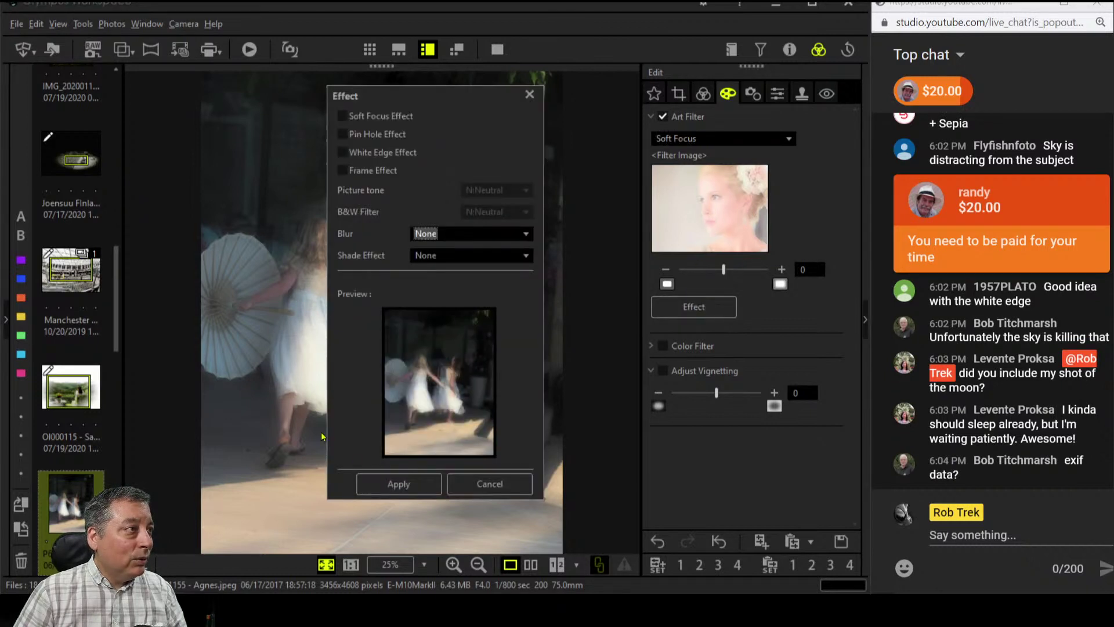
click(343, 134)
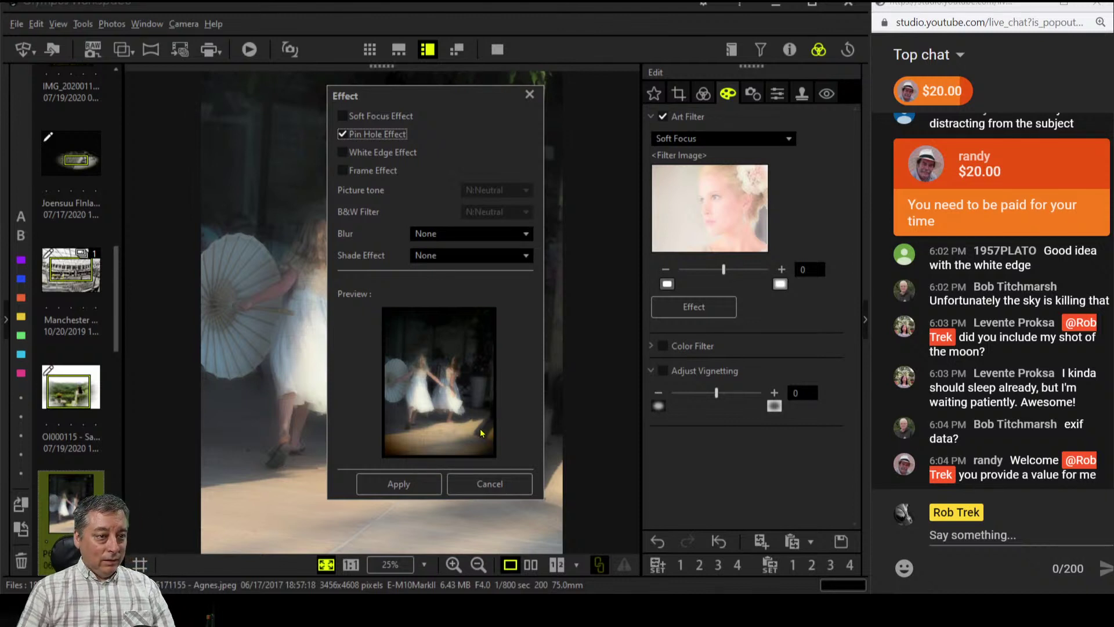
click(400, 485)
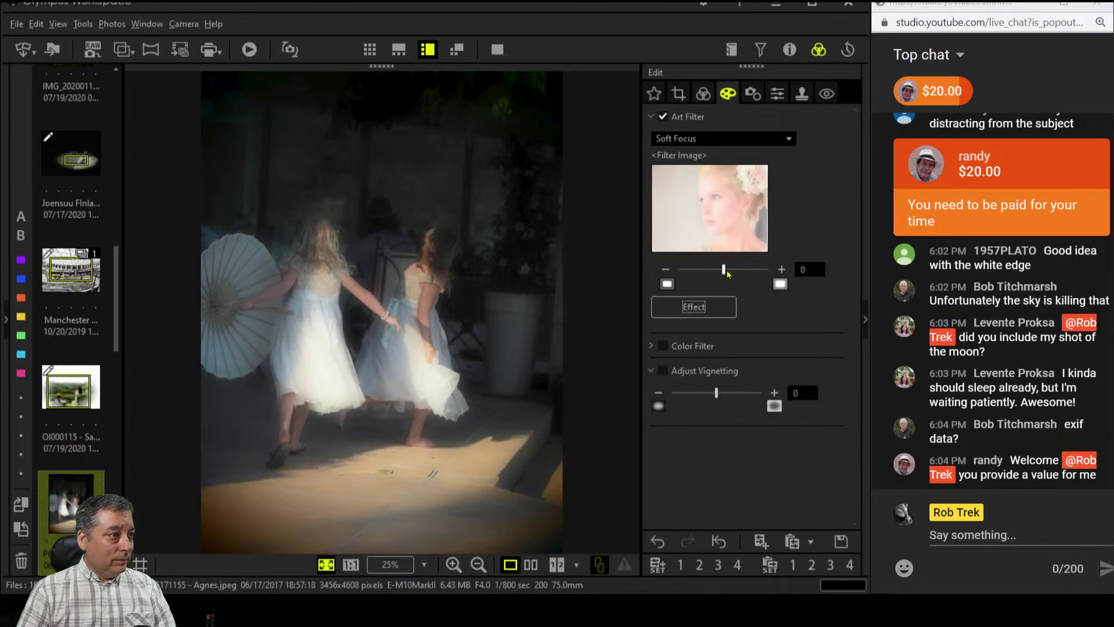
click(781, 270)
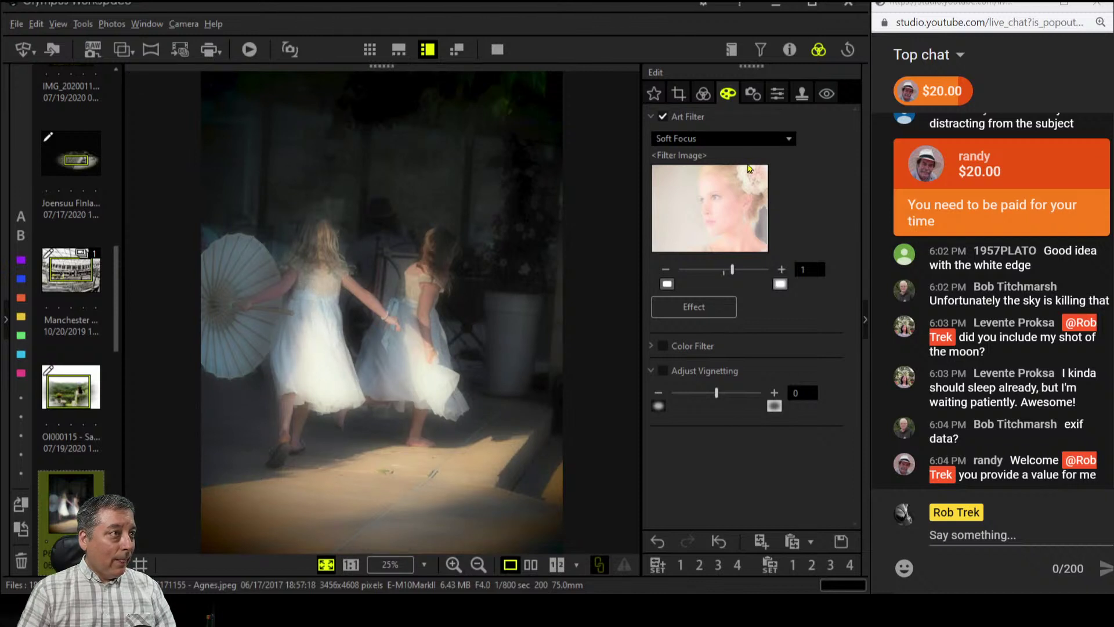
Enable the Saturation adjustment for the photo of the two girls and raise it to 32
click(707, 94)
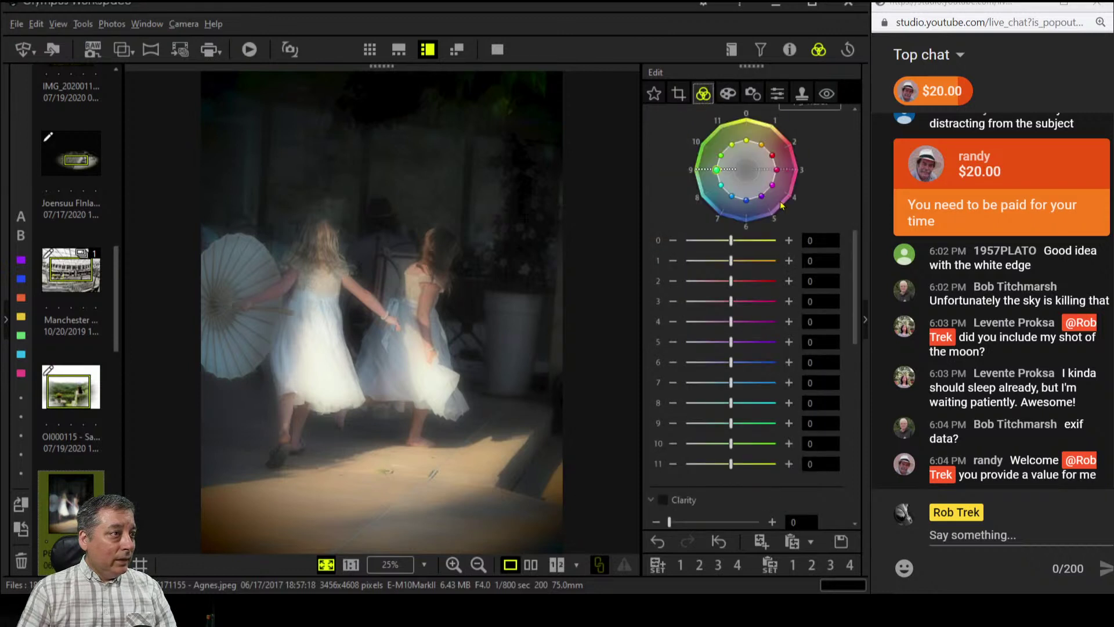
scroll(762, 341, up, 6)
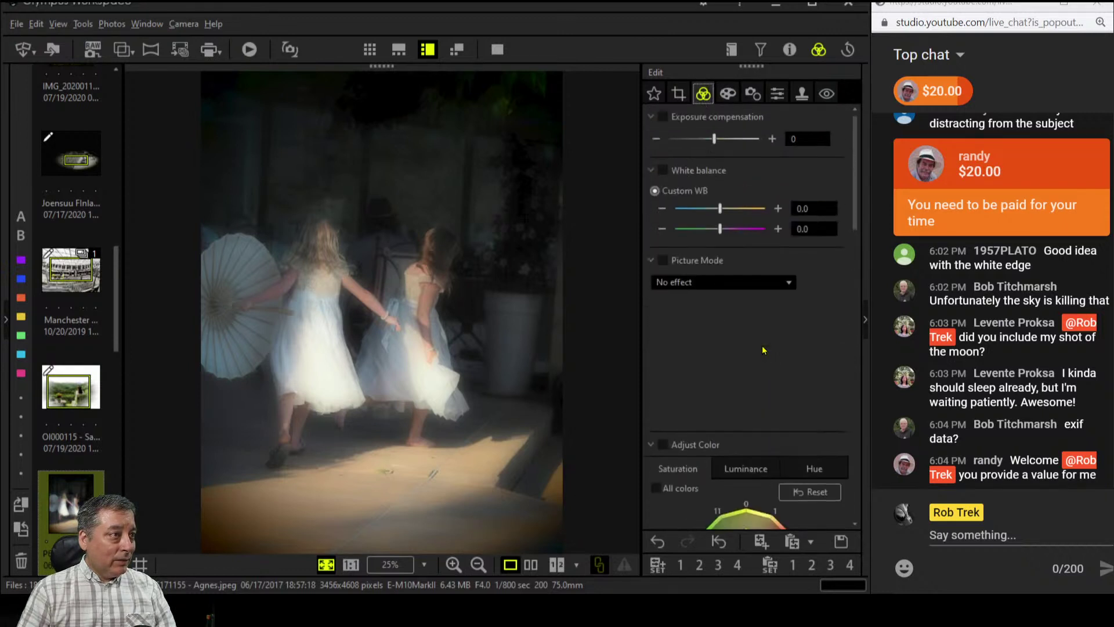
click(754, 288)
click(756, 285)
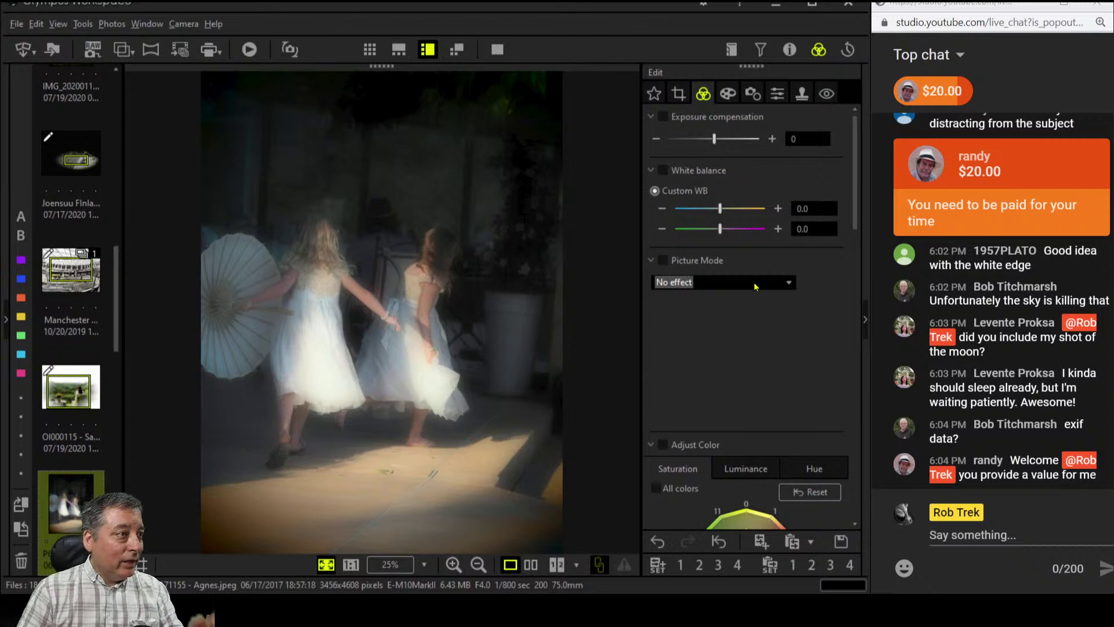
scroll(750, 348, down, 10)
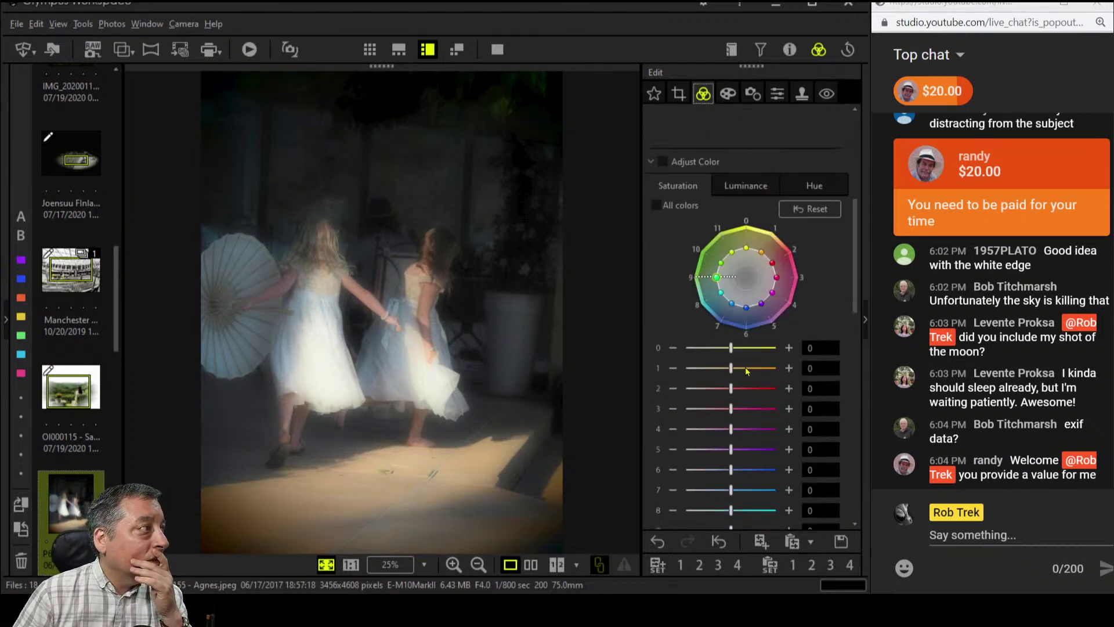
scroll(748, 372, down, 8)
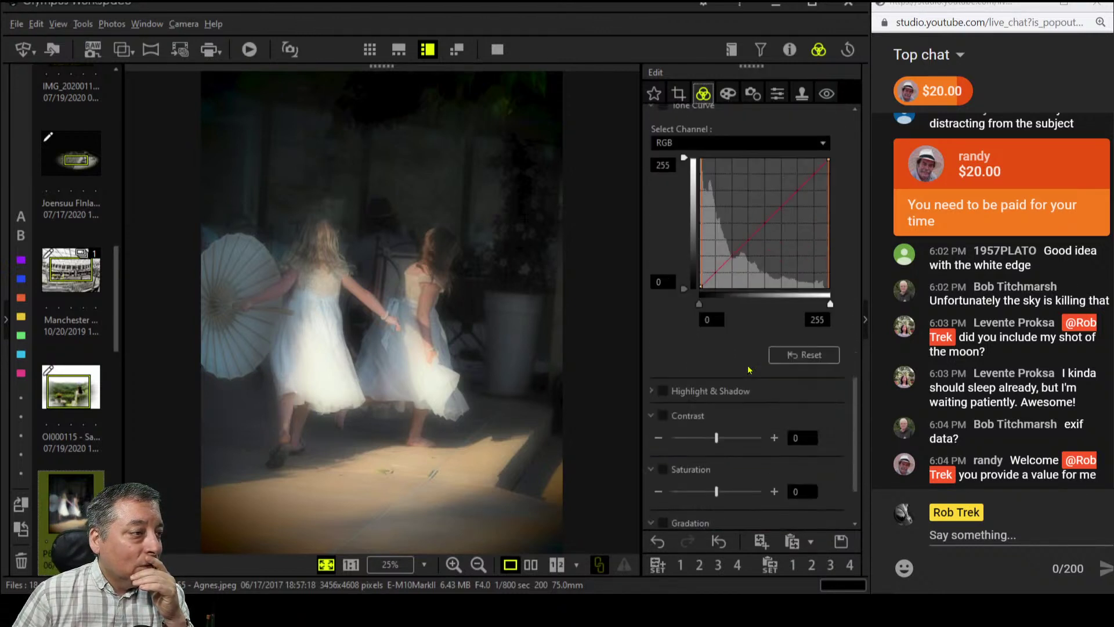
scroll(726, 448, down, 3)
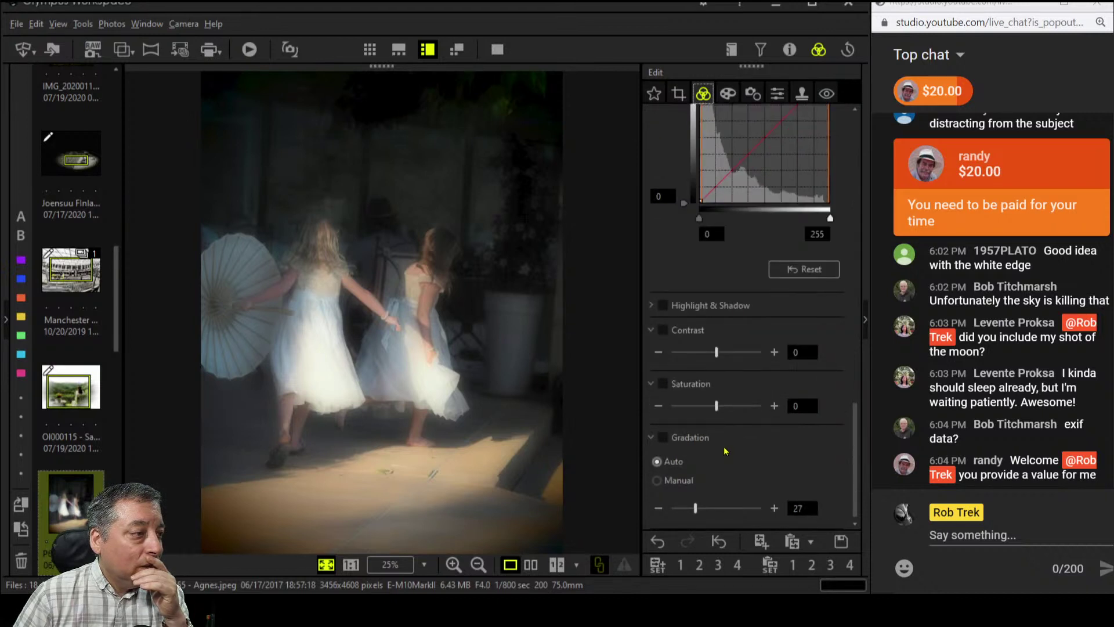
scroll(725, 451, up, 13)
scroll(720, 425, down, 6)
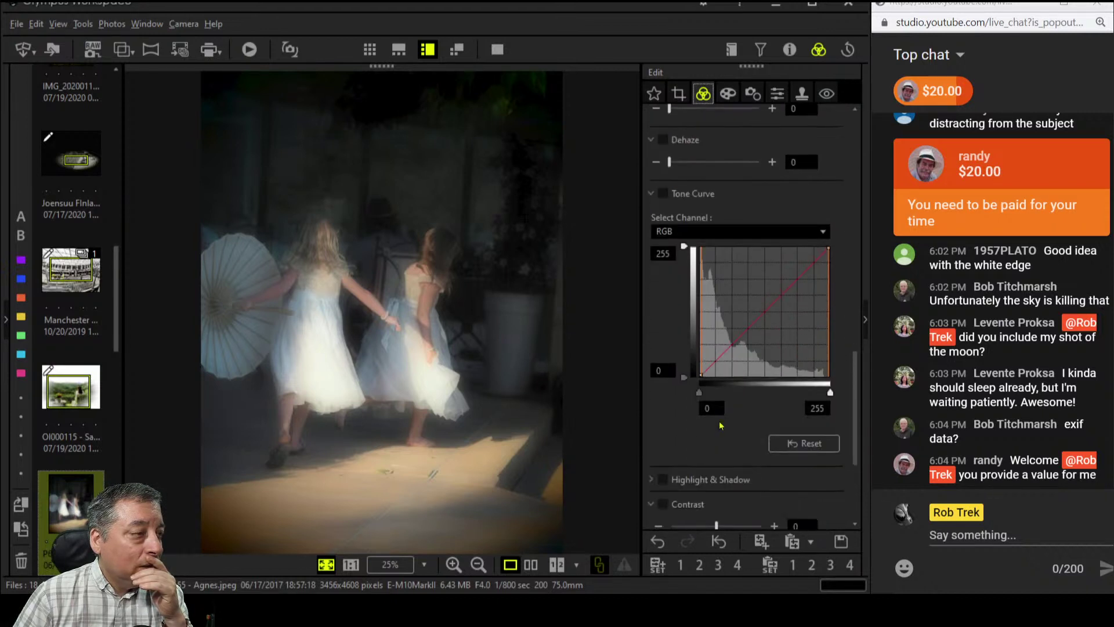
scroll(720, 425, down, 6)
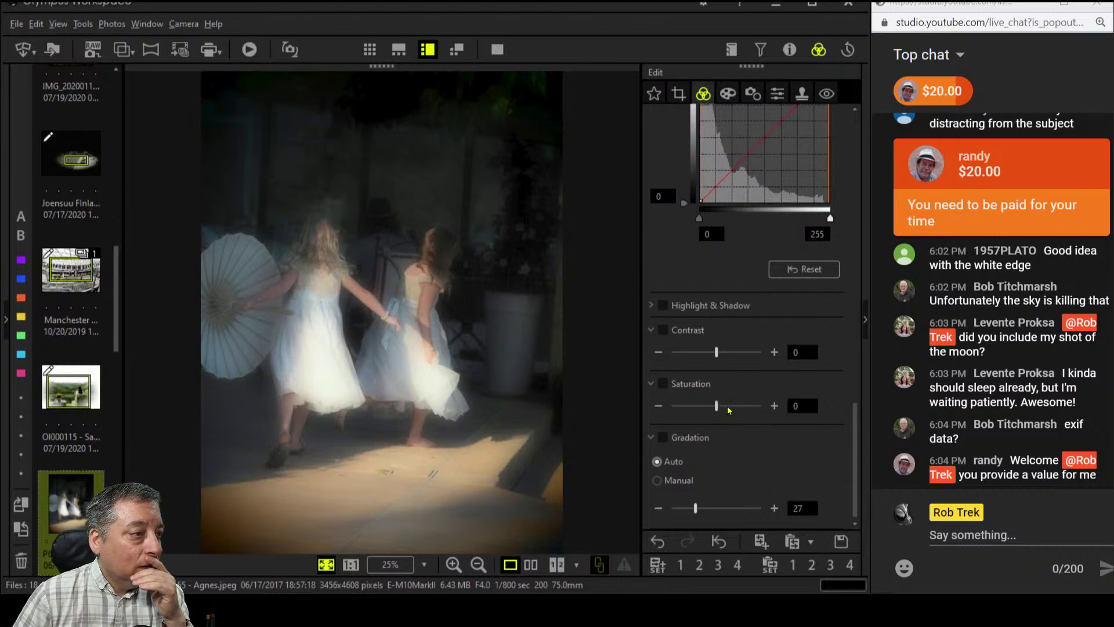
drag(717, 406, 732, 411)
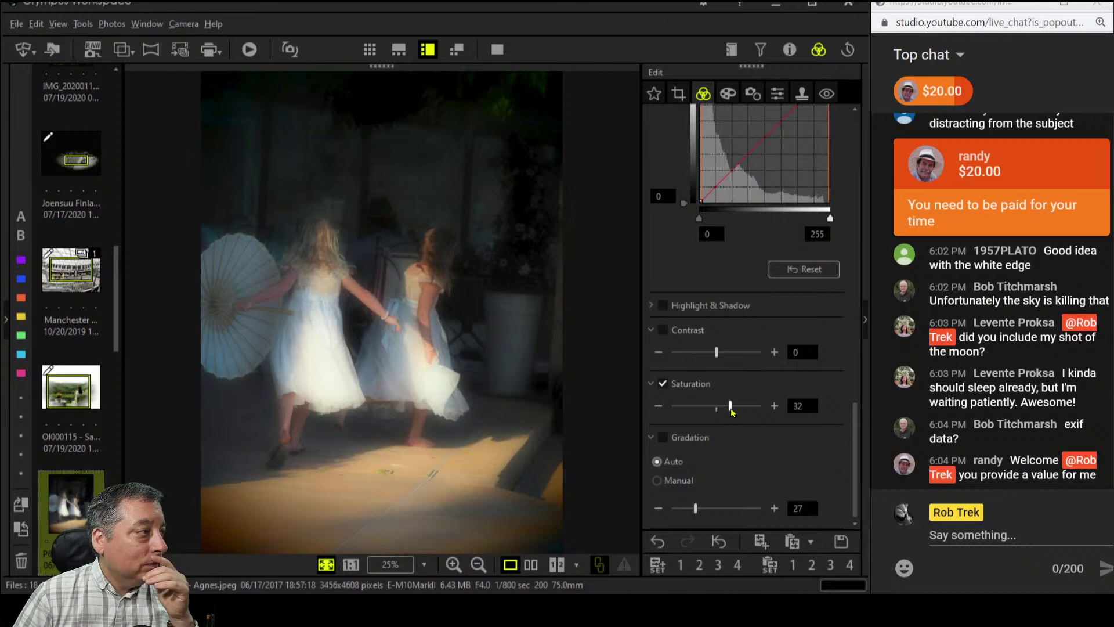
Convert the girls' photo to black and white with the Monochrome picture mode
scroll(700, 346, up, 1)
scroll(700, 346, up, 4)
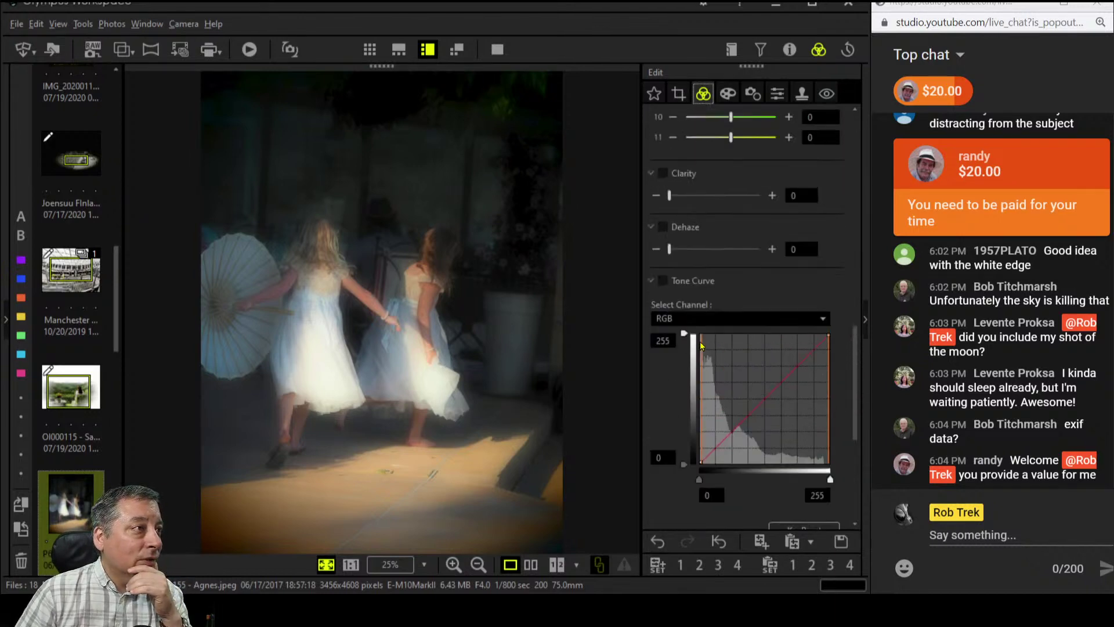
scroll(714, 285, up, 8)
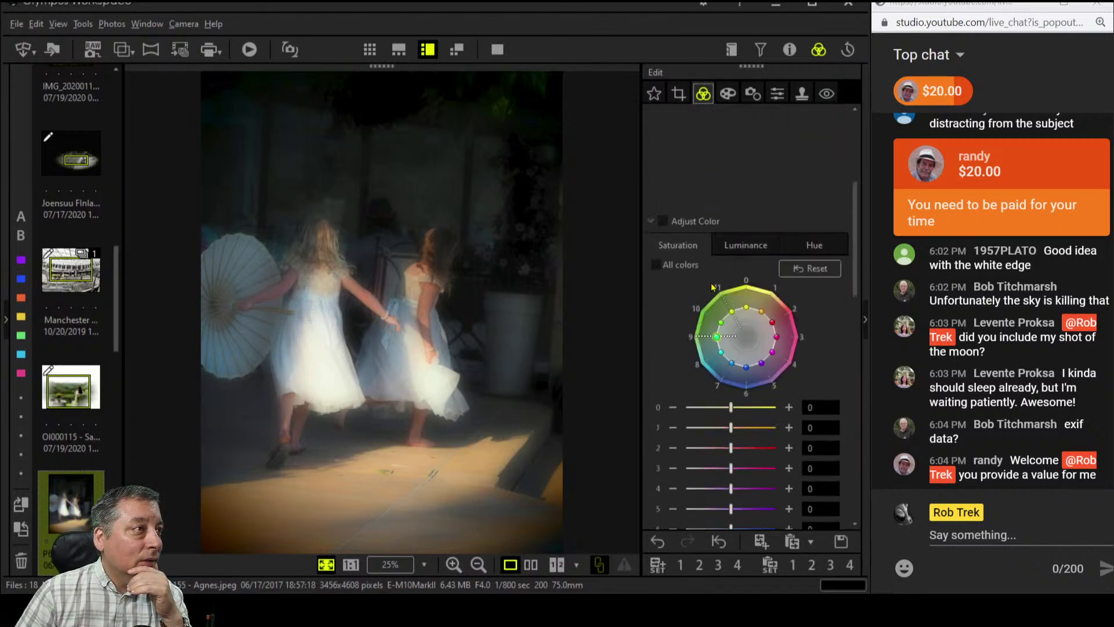
click(713, 283)
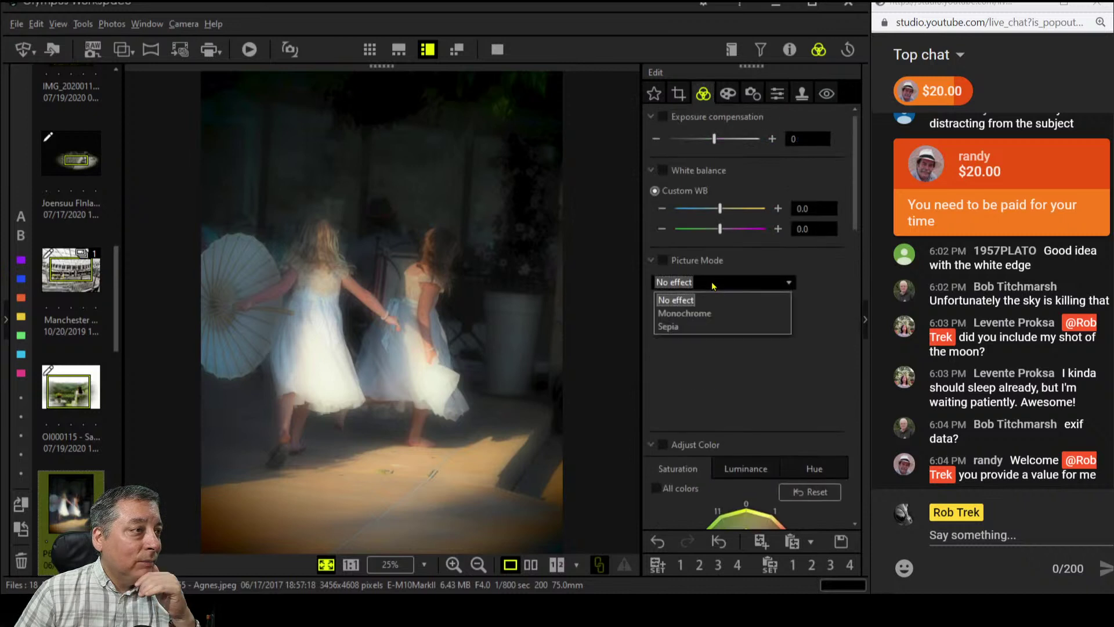
click(704, 313)
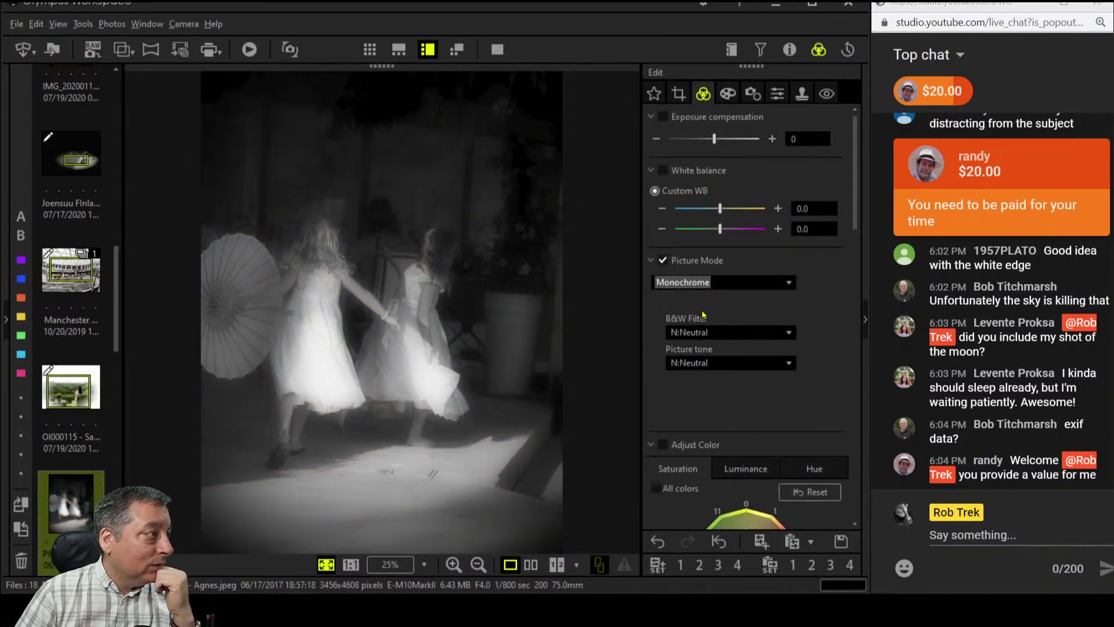
Set Dehaze to 60 and Clarity to 10 on the monochrome photo
scroll(750, 264, down, 10)
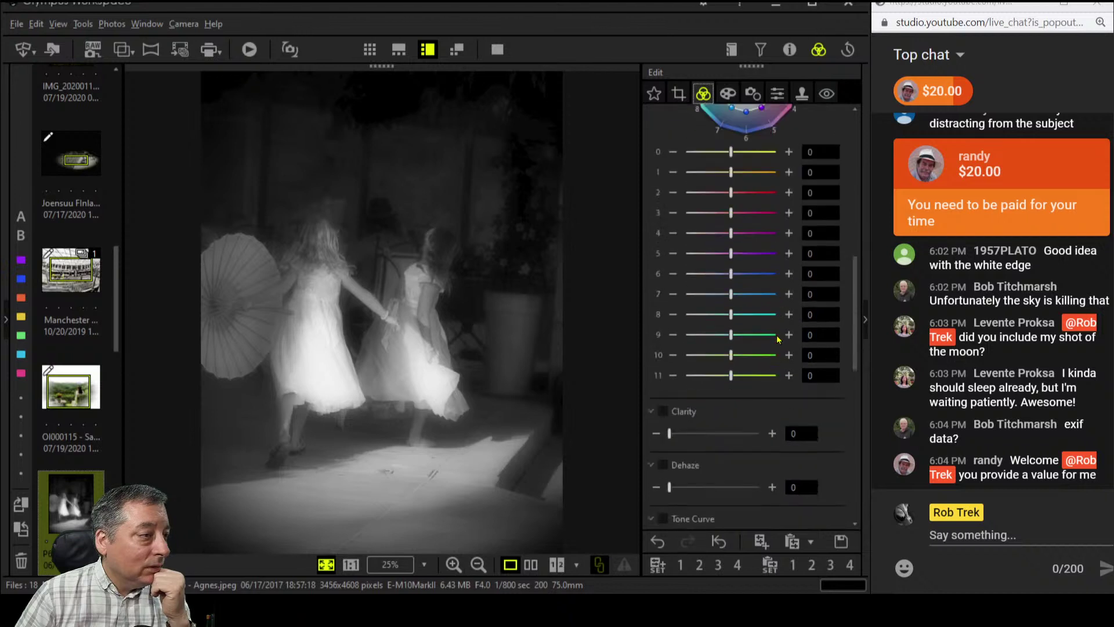
drag(676, 383, 711, 382)
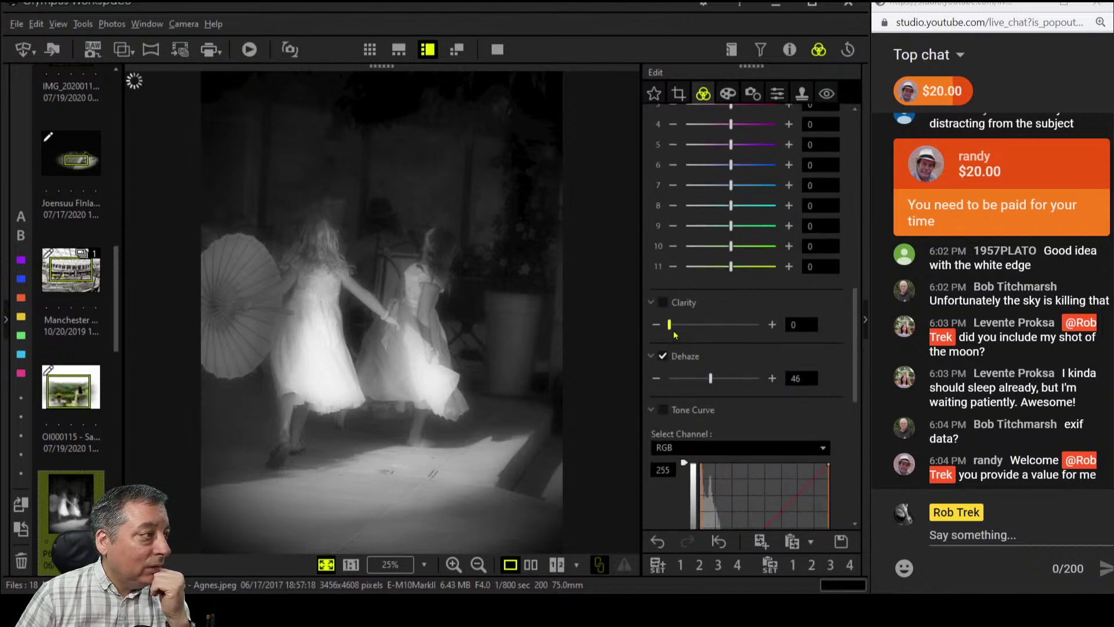
drag(675, 333, 683, 332)
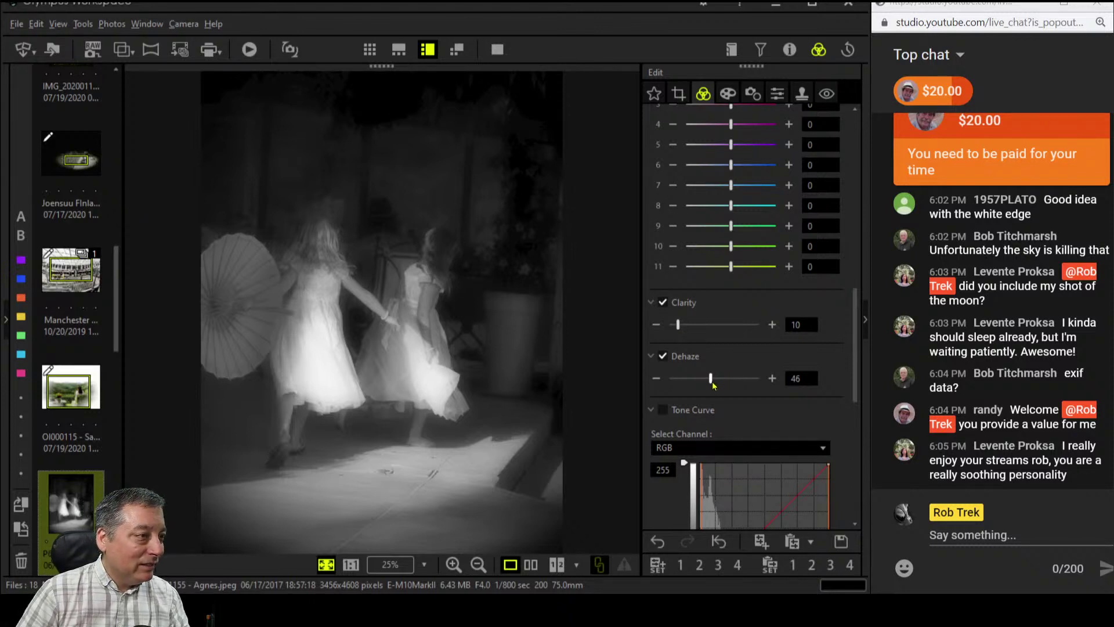
drag(712, 382, 738, 383)
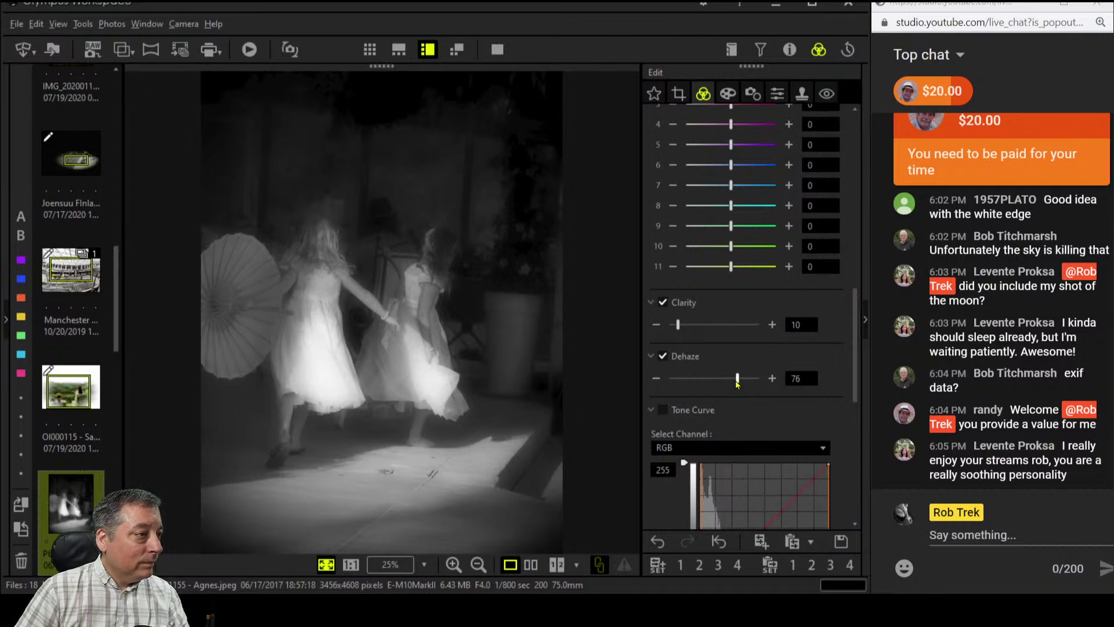
drag(737, 381, 722, 381)
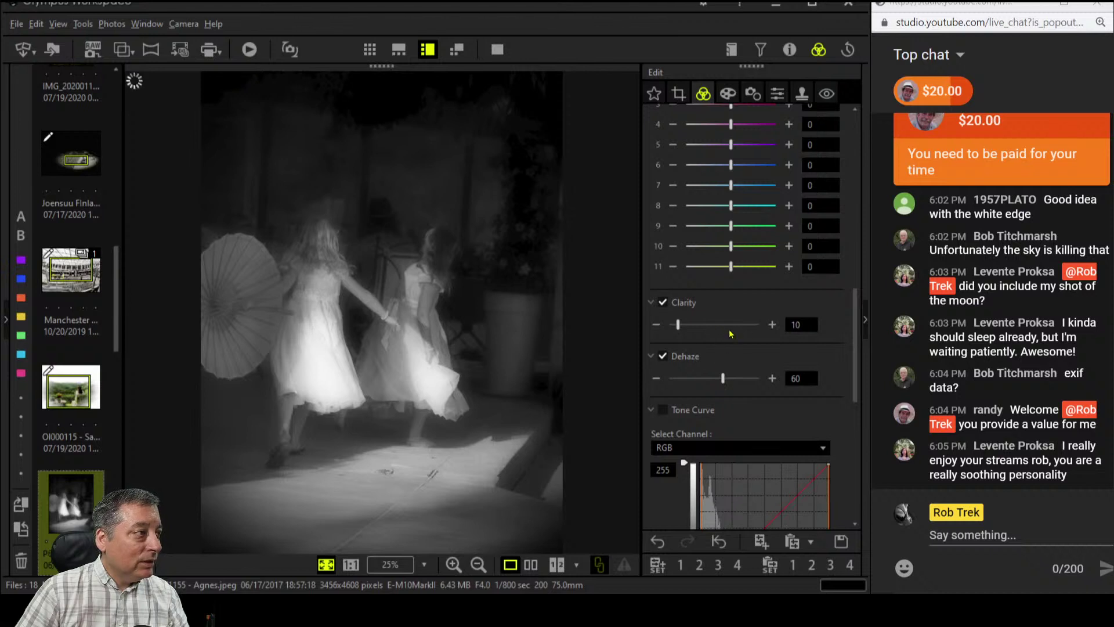
Shape the photo's RGB tone curve with two points in the shadows and one in the highlights
scroll(811, 306, up, 2)
scroll(811, 306, up, 2)
scroll(804, 316, down, 8)
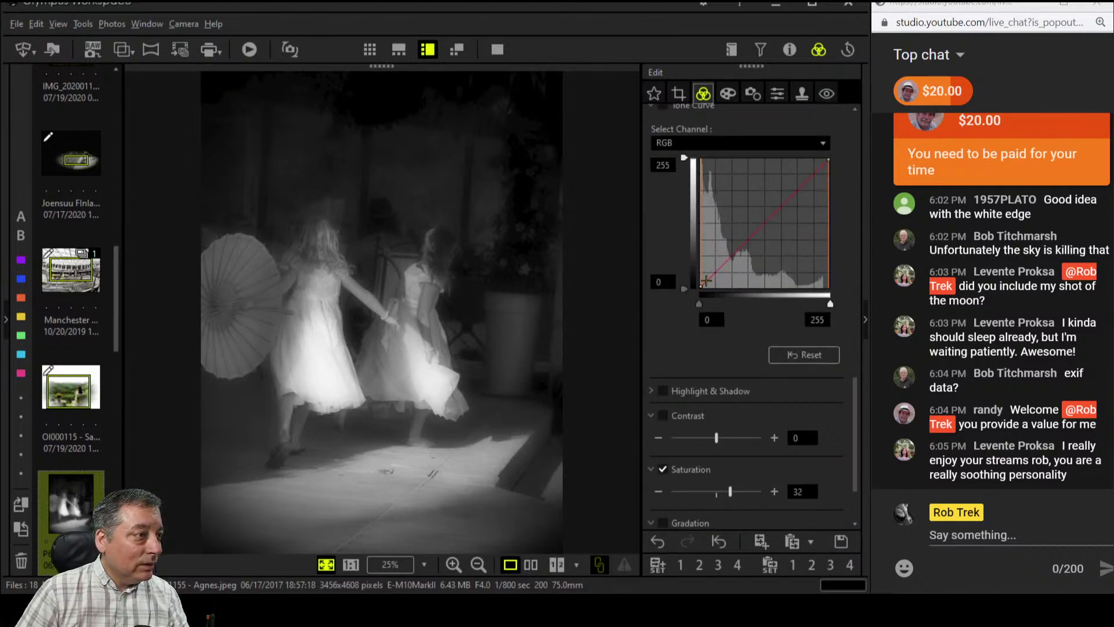
drag(706, 281, 709, 281)
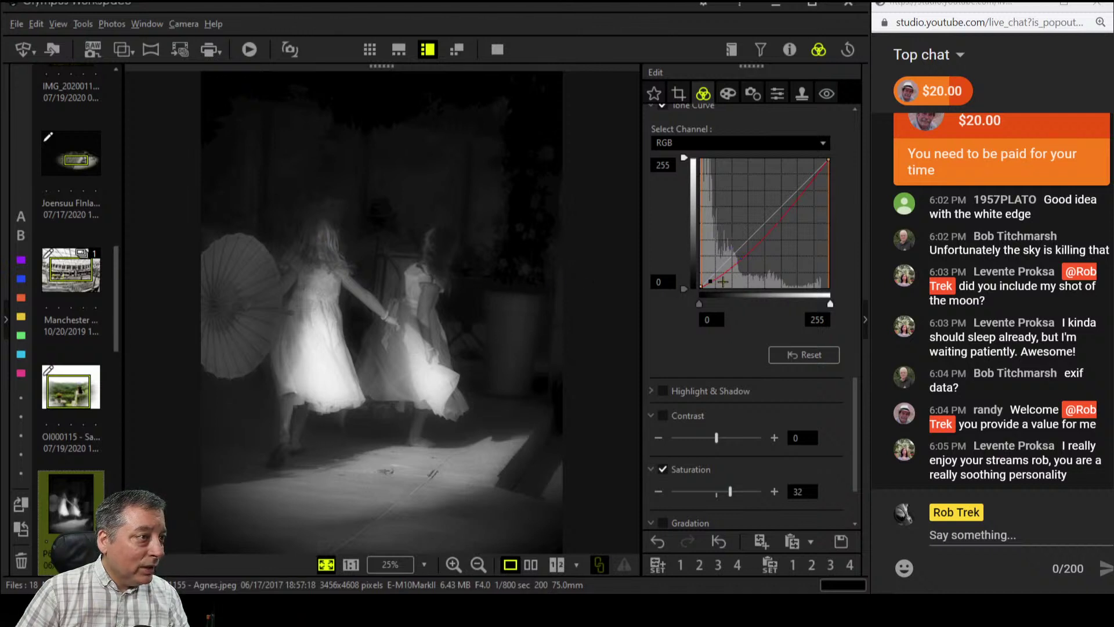
drag(721, 271, 709, 295)
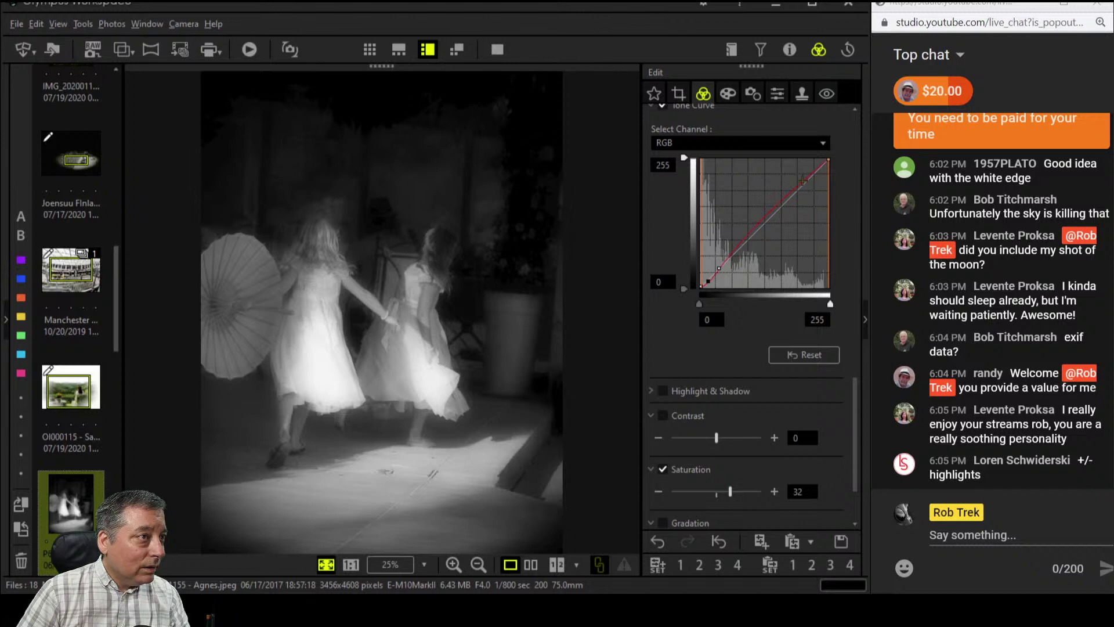
drag(803, 181, 792, 196)
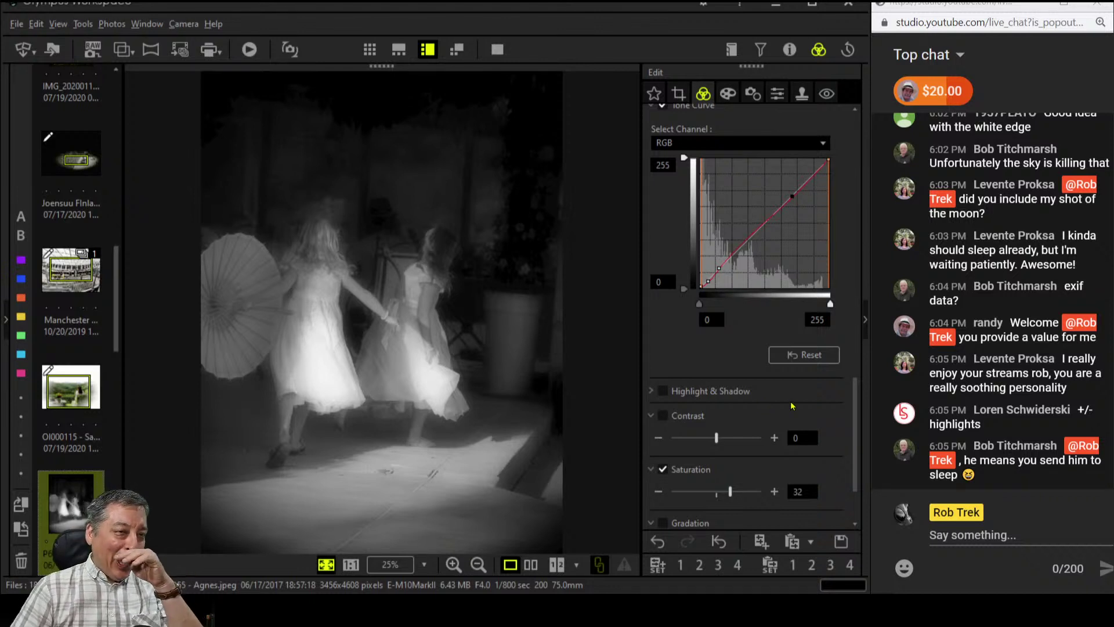
Darken the monochrome photo by lowering its exposure compensation to -10
scroll(790, 401, up, 10)
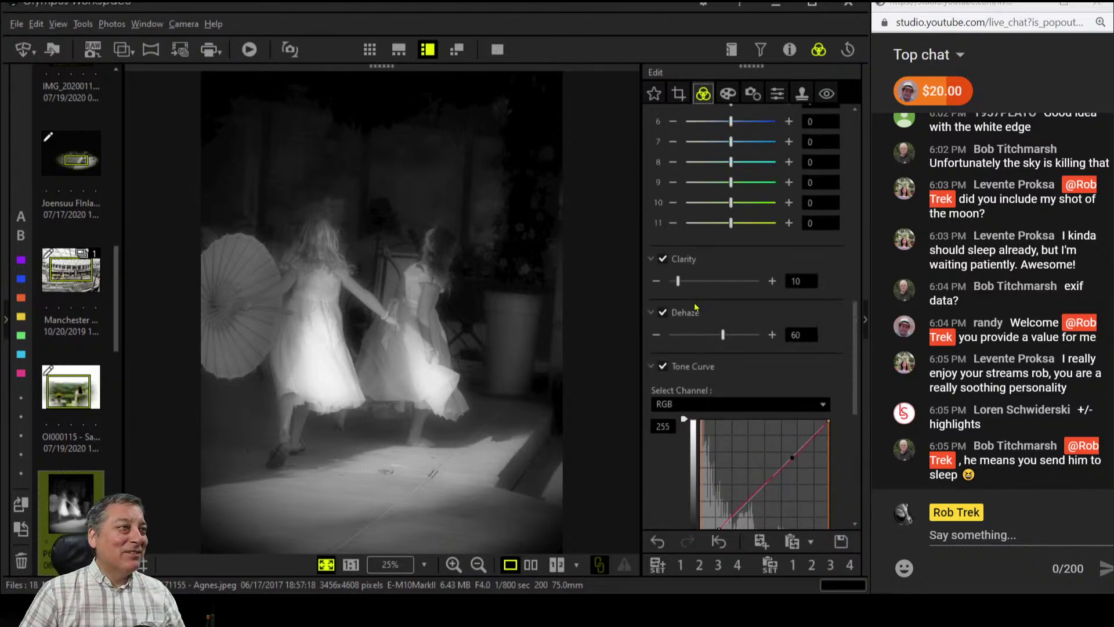
scroll(695, 307, up, 8)
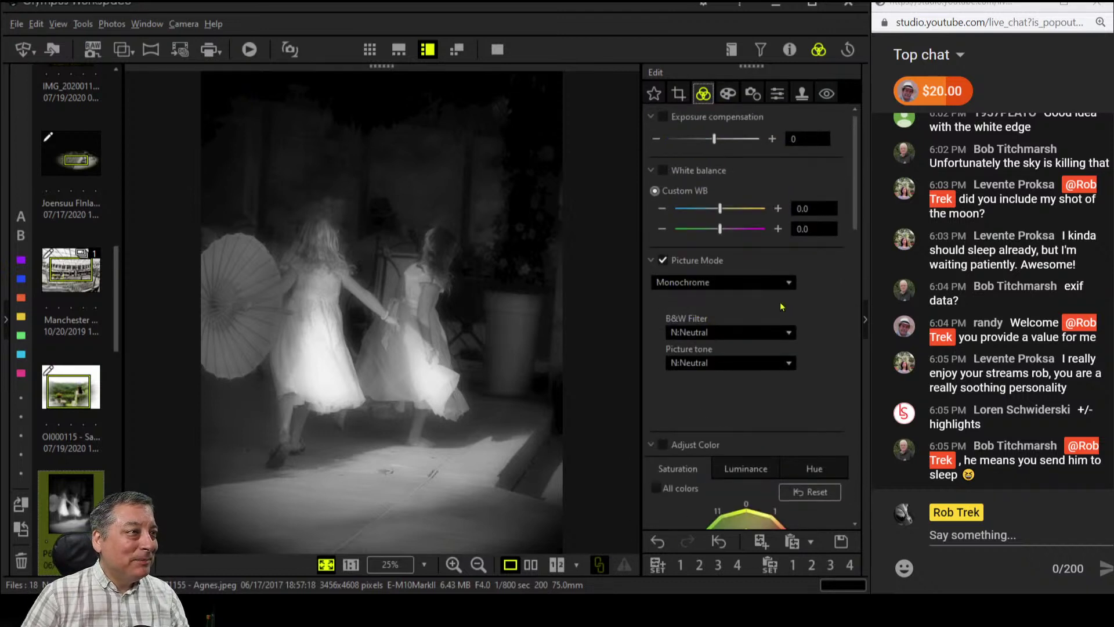
click(656, 140)
click(657, 140)
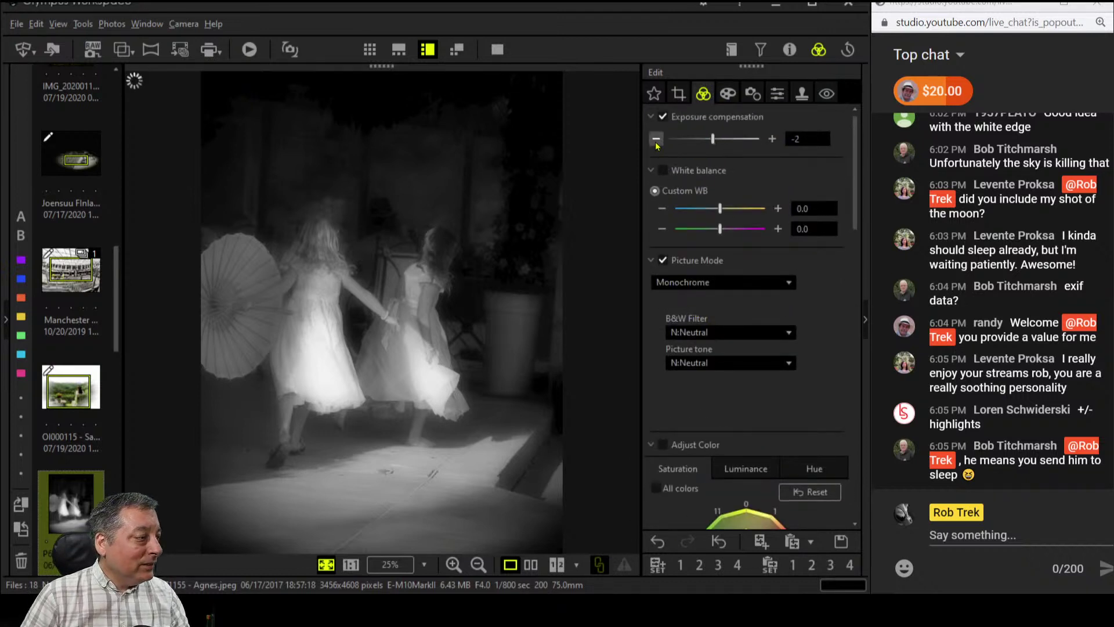
click(657, 139)
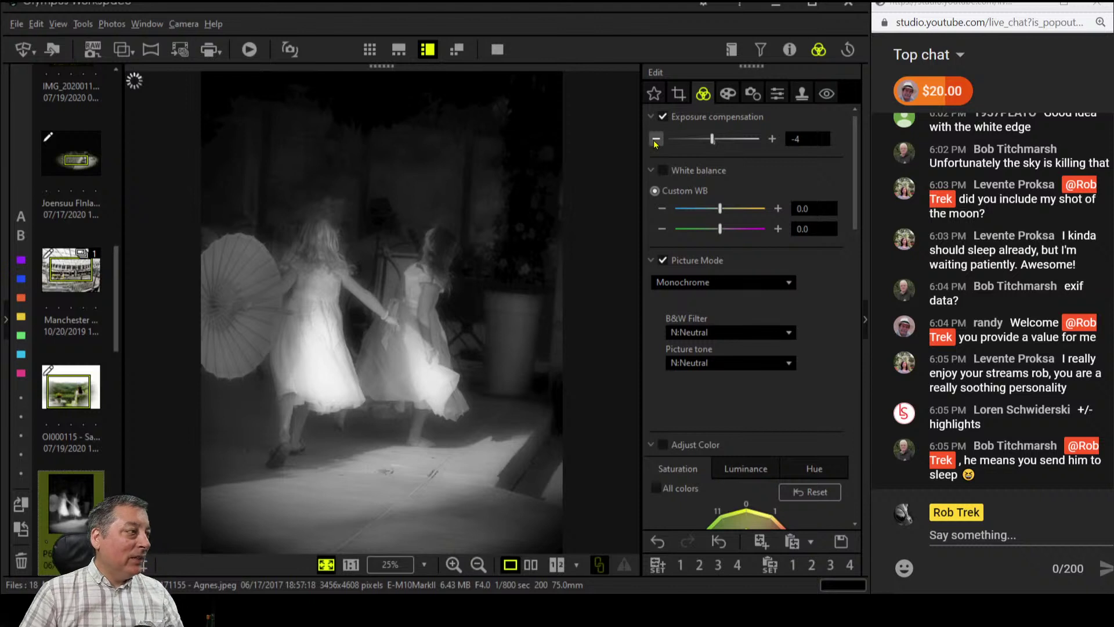
click(656, 140)
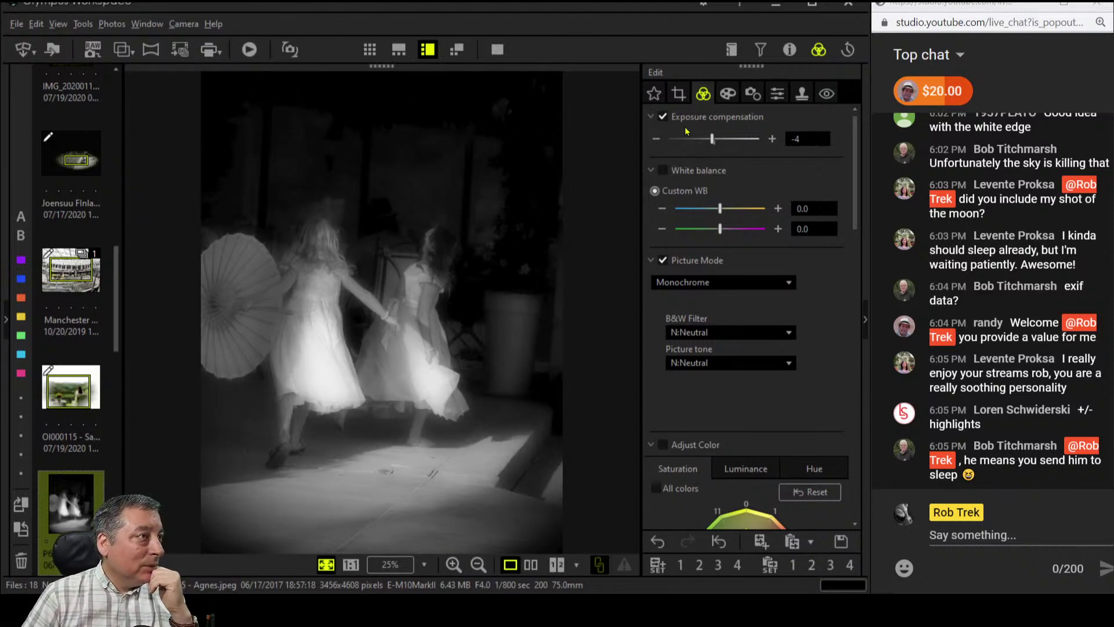
click(657, 139)
click(657, 140)
click(657, 140)
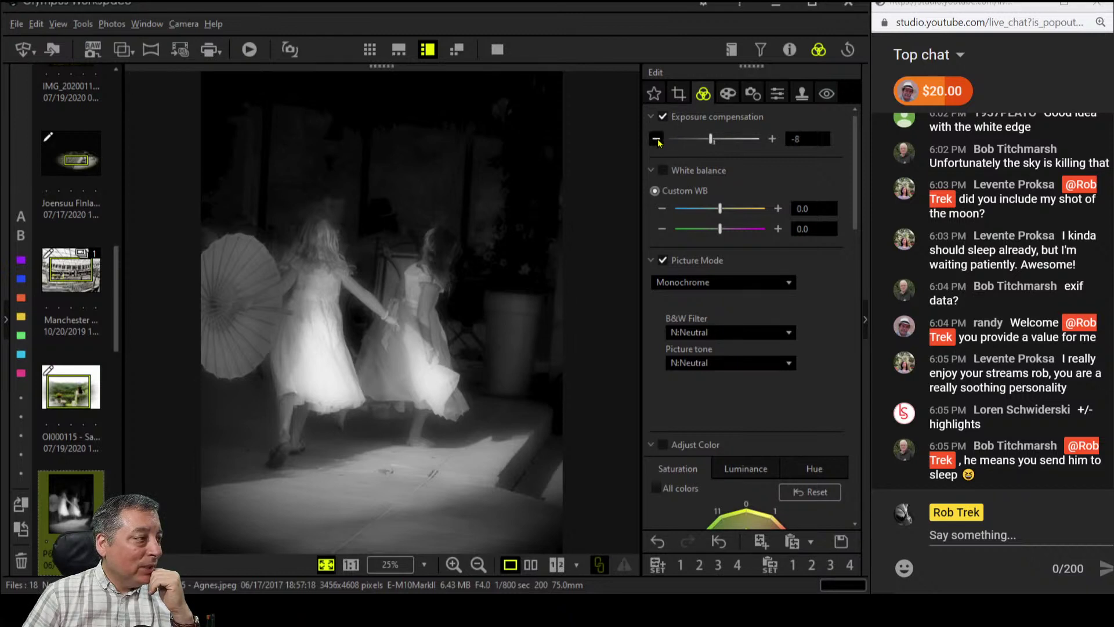
click(657, 140)
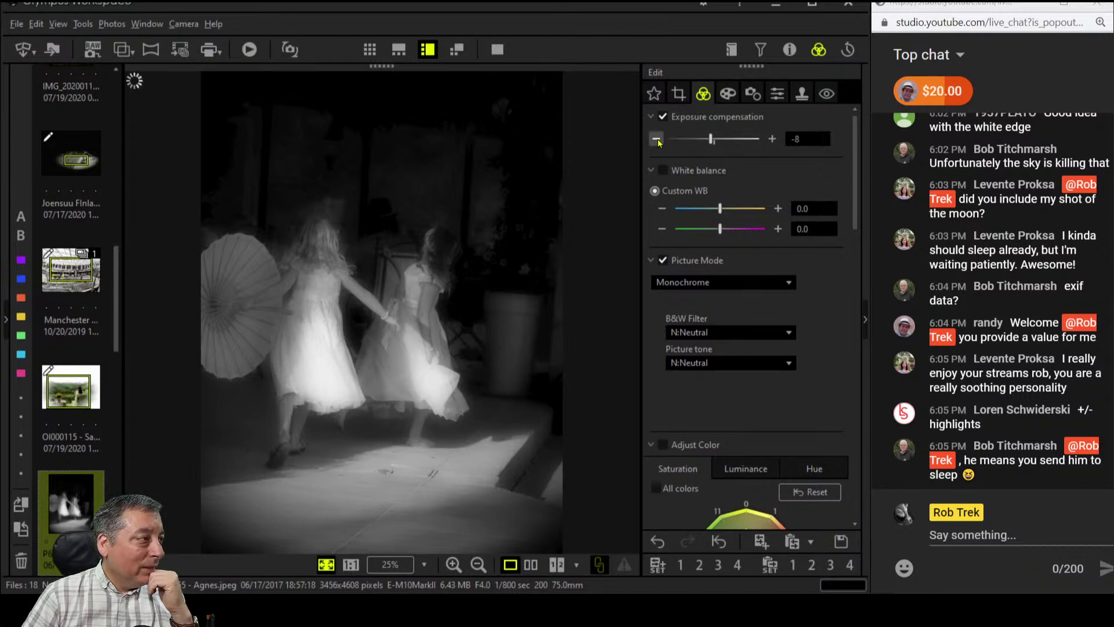
click(658, 140)
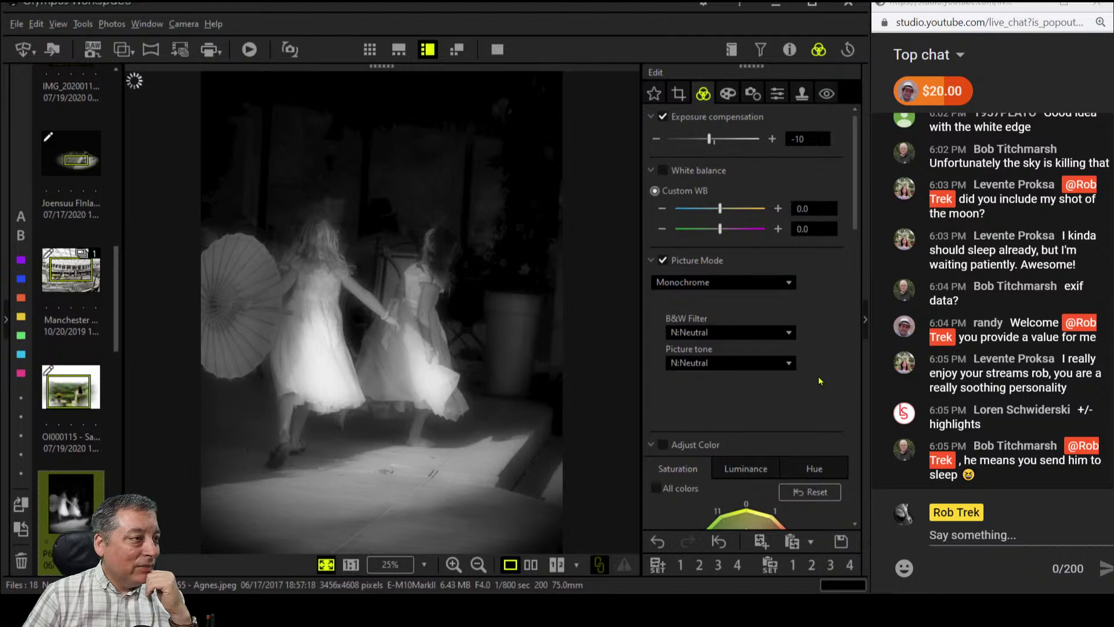
Try the Red and Green B&W filters on the monochrome photo, ending back on Neutral
scroll(820, 381, down, 3)
scroll(820, 381, up, 2)
click(749, 288)
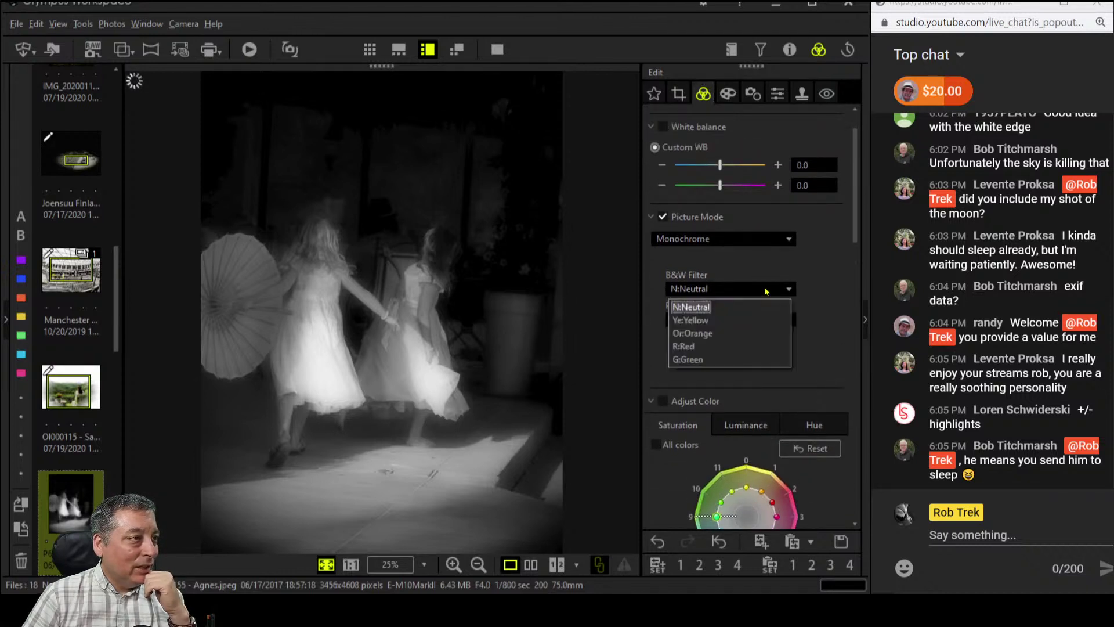
click(741, 346)
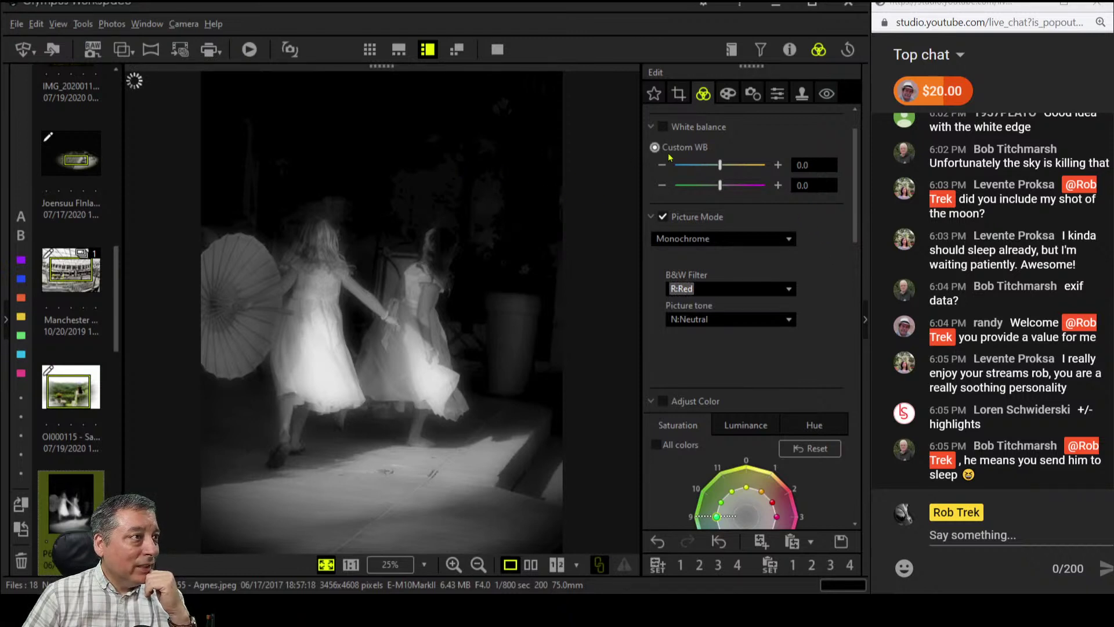
scroll(821, 304, up, 1)
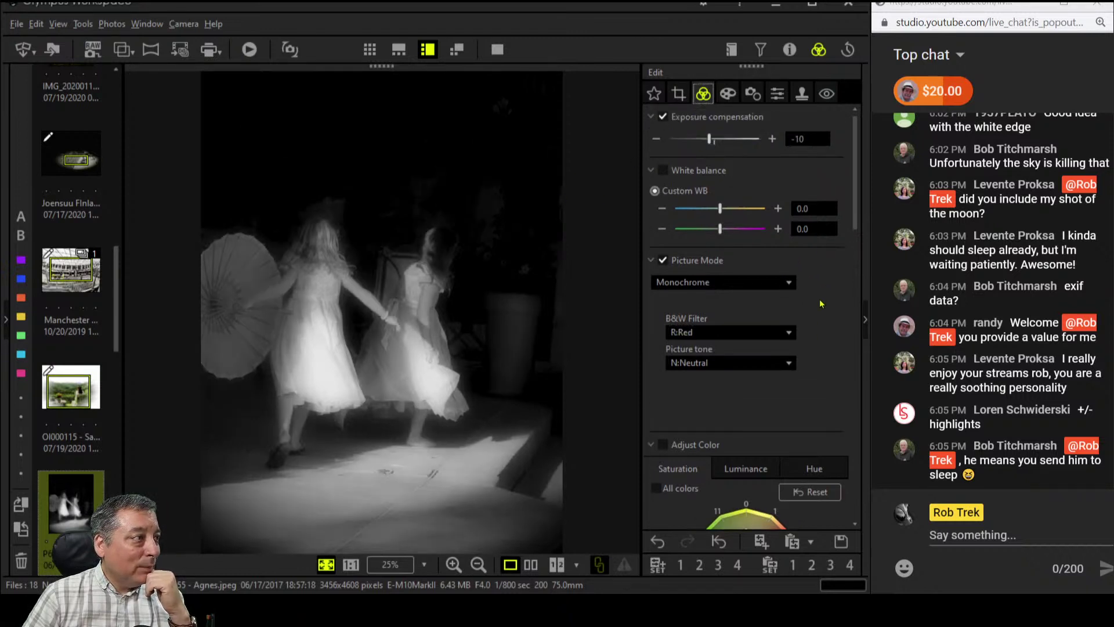
click(761, 336)
click(751, 403)
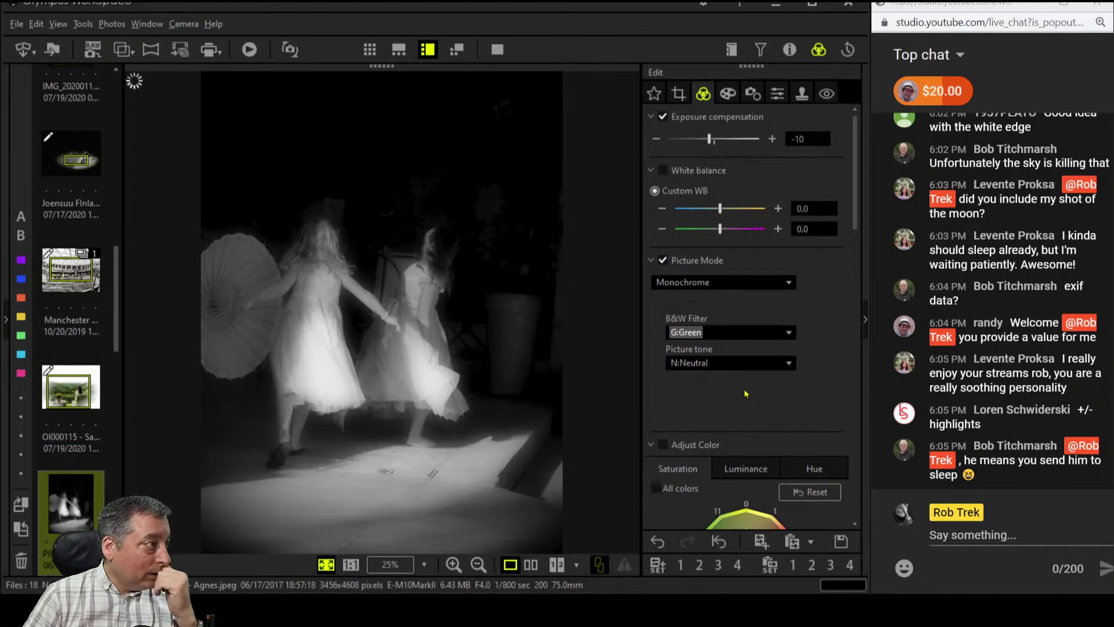
click(748, 338)
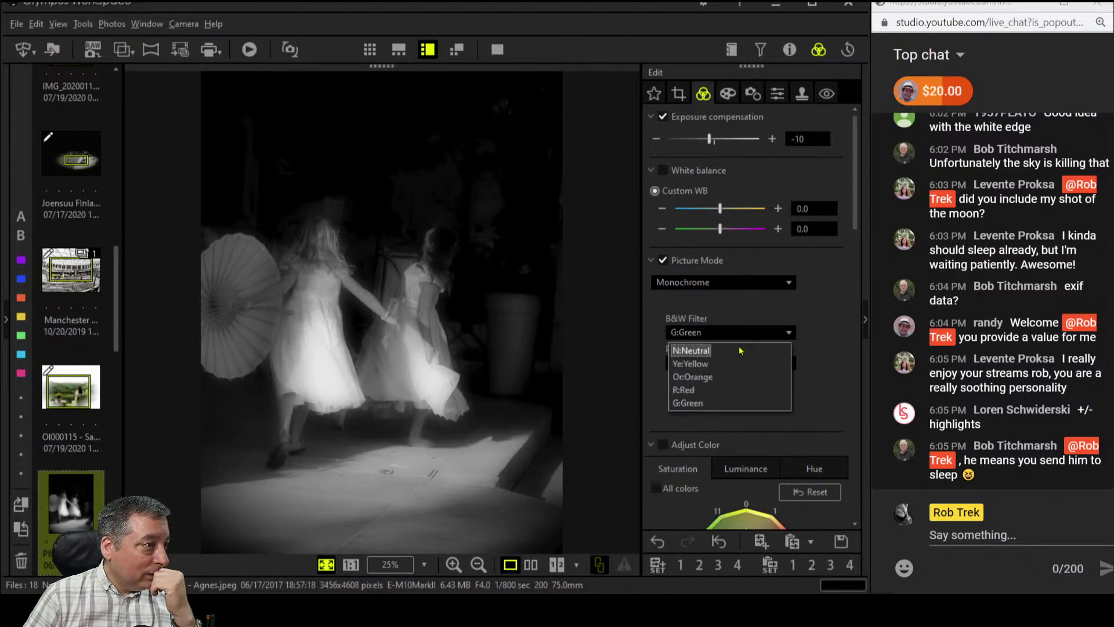
click(750, 350)
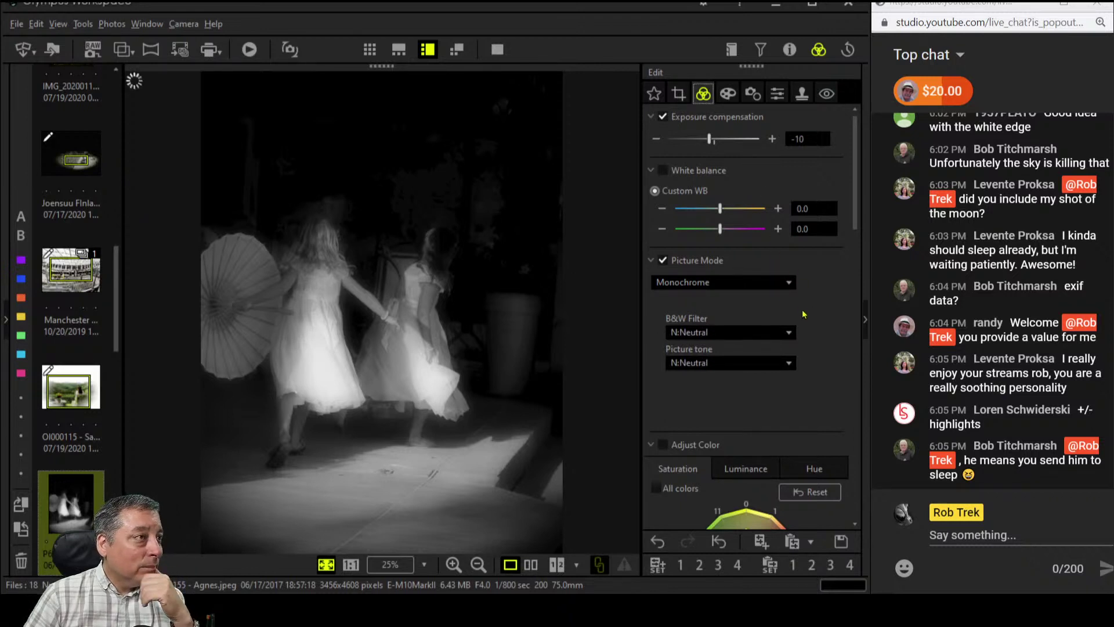
Darken the photo further by setting its exposure compensation to -20
click(657, 139)
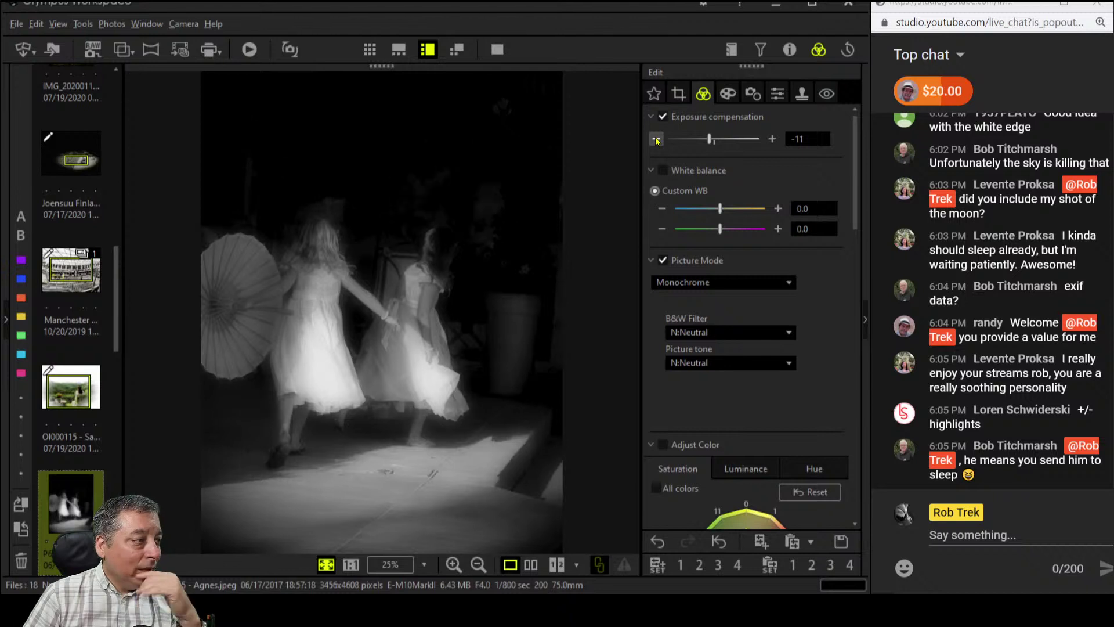
click(657, 139)
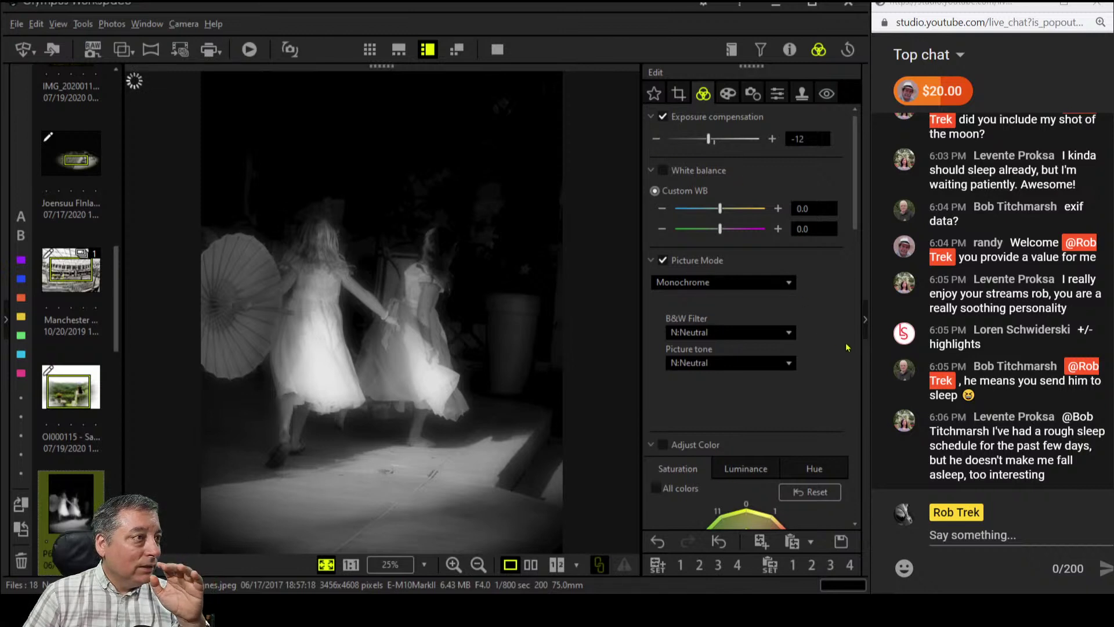
drag(708, 144, 704, 144)
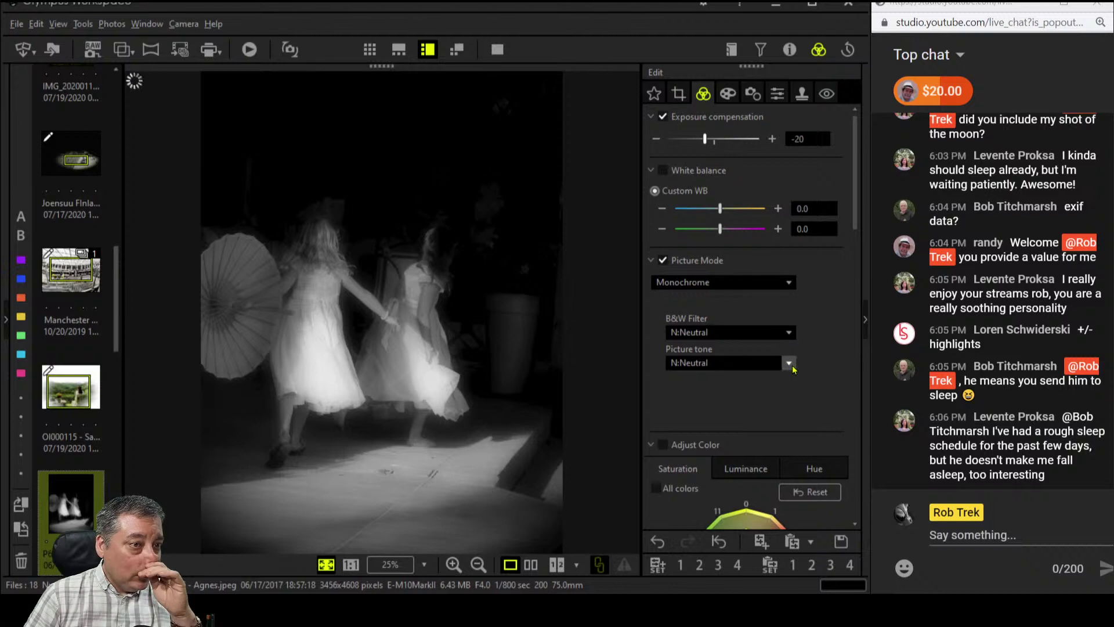
Raise the upper shadow point of the RGB tone curve to lift the darker midtones, and nudge the highlight point slightly brighter
scroll(780, 342, down, 8)
scroll(787, 395, down, 4)
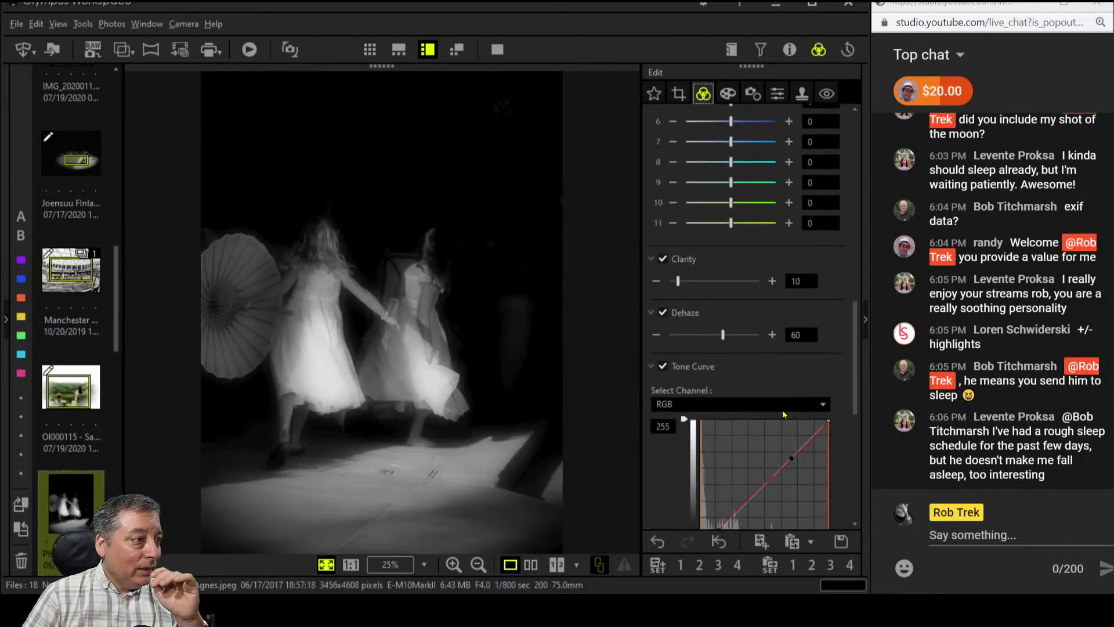
scroll(782, 409, down, 2)
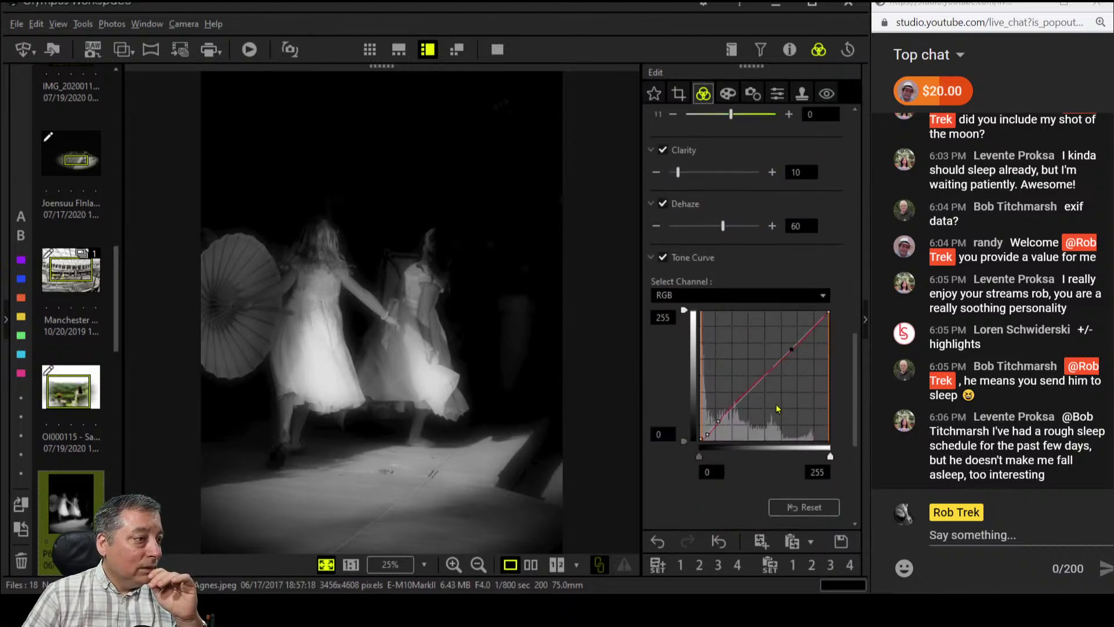
drag(719, 420, 720, 417)
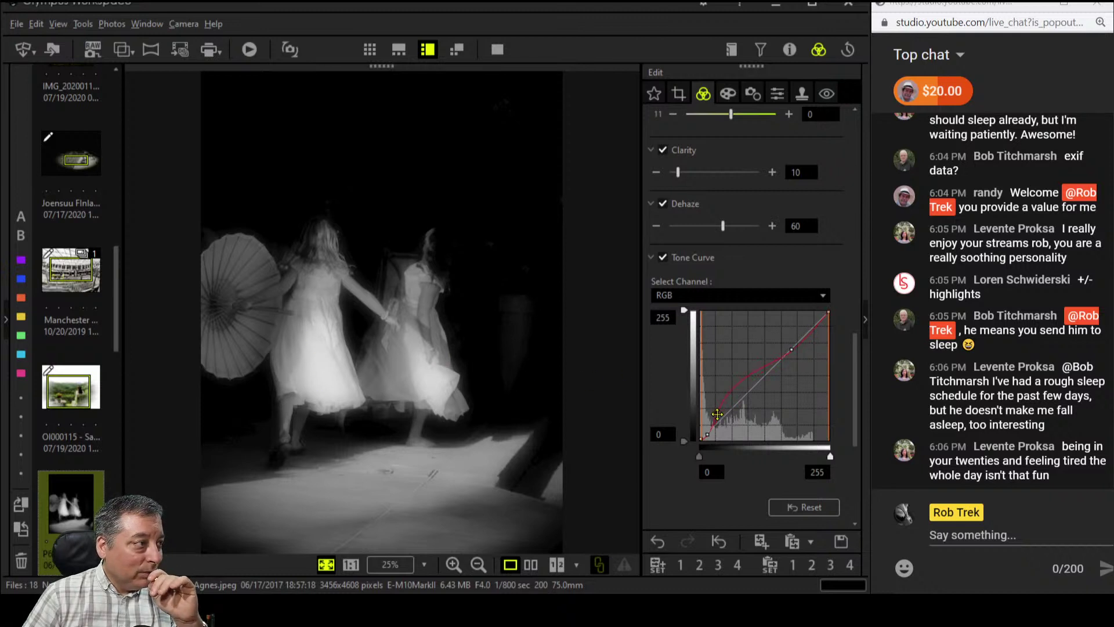
mouse_move(719, 416)
mouse_down()
mouse_move(735, 400)
mouse_move(715, 426)
mouse_move(720, 414)
mouse_up()
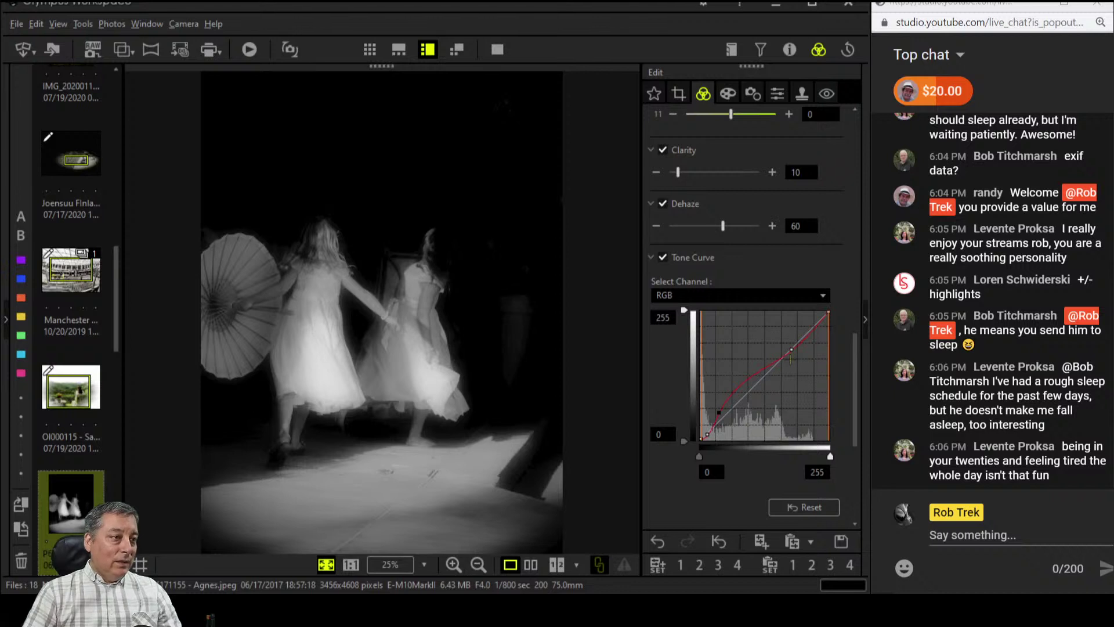
mouse_move(791, 350)
mouse_down()
mouse_move(790, 363)
mouse_move(794, 348)
mouse_up()
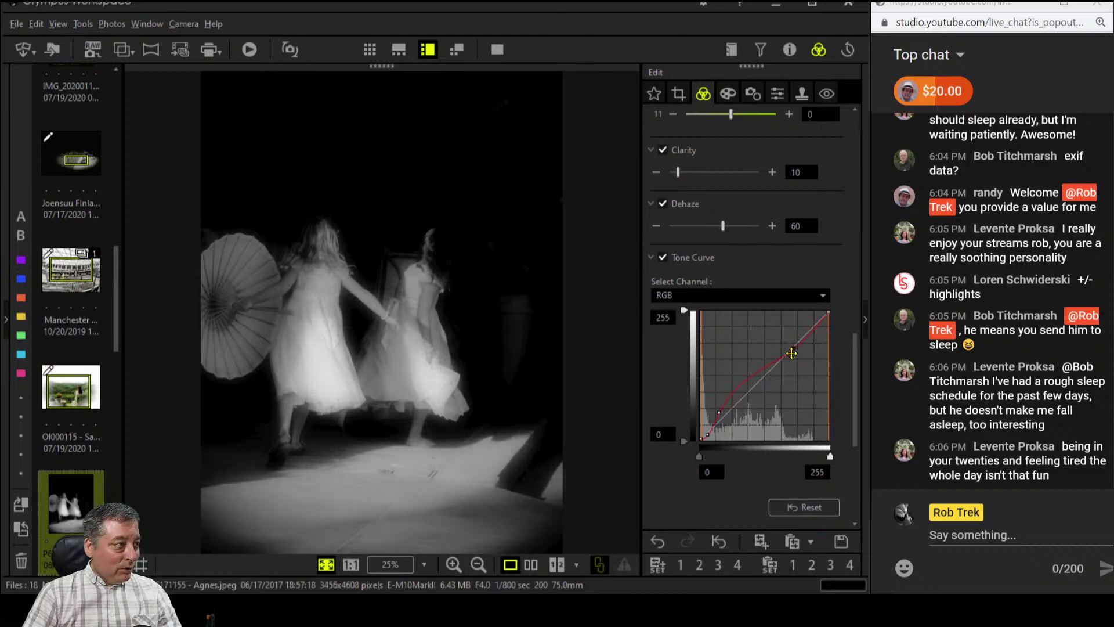
drag(719, 412, 722, 412)
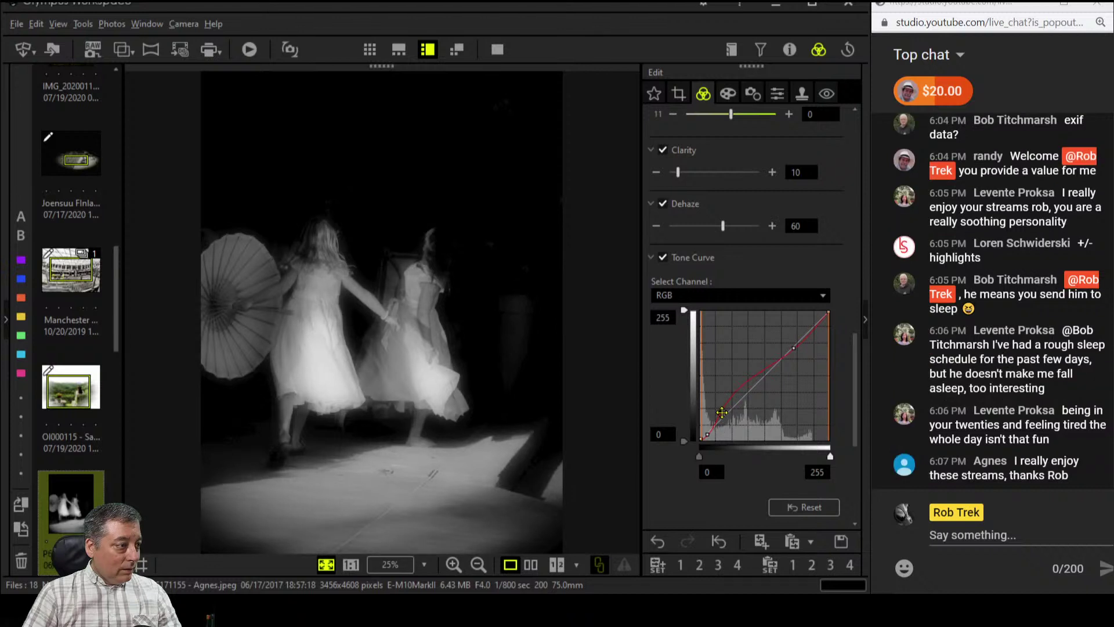
Darken the photo's edges by setting the vignetting adjustment to -24
click(730, 97)
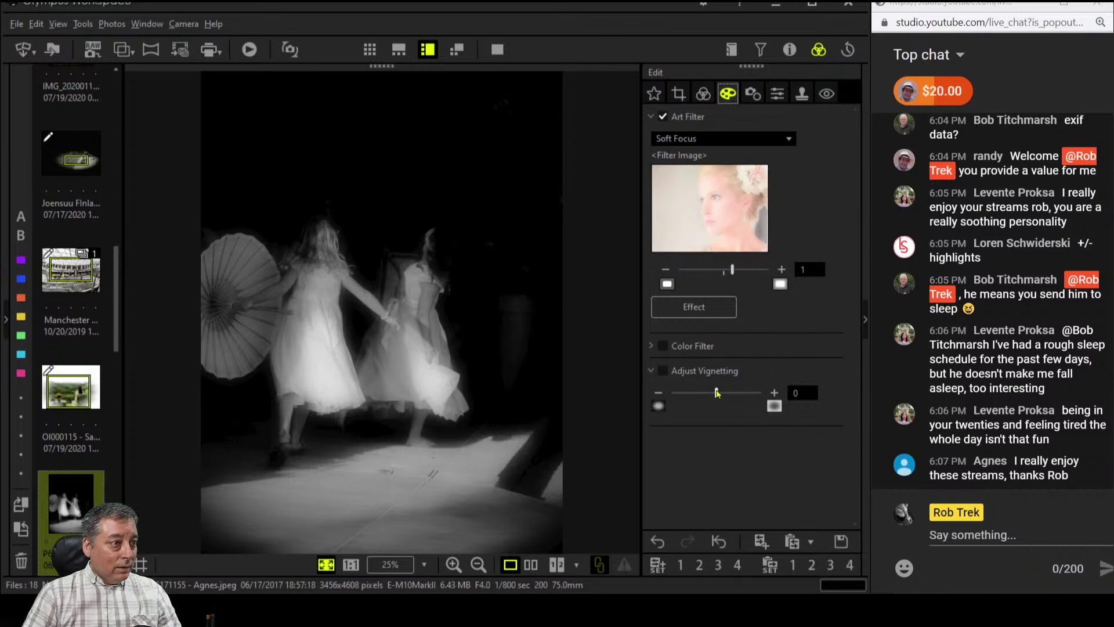
drag(717, 393, 677, 395)
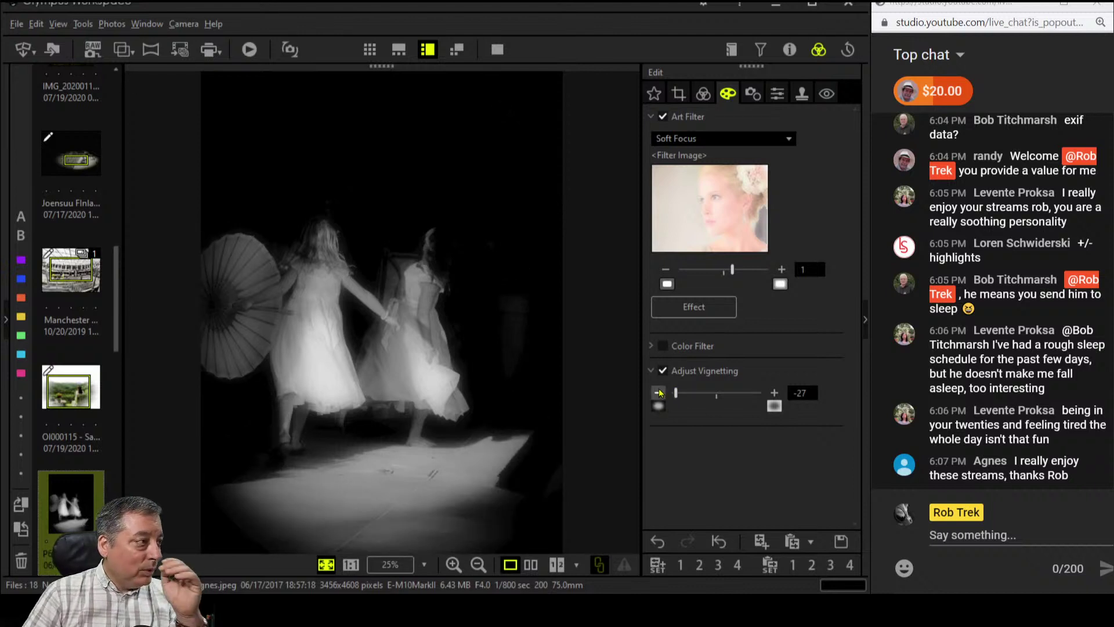
drag(676, 394, 670, 394)
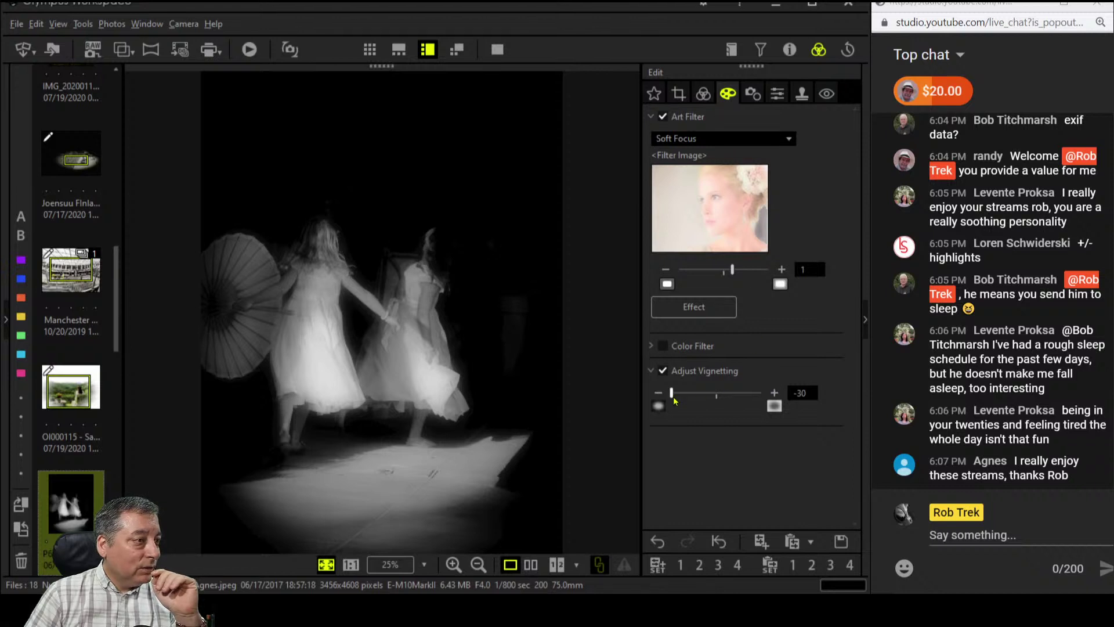
drag(674, 401, 681, 400)
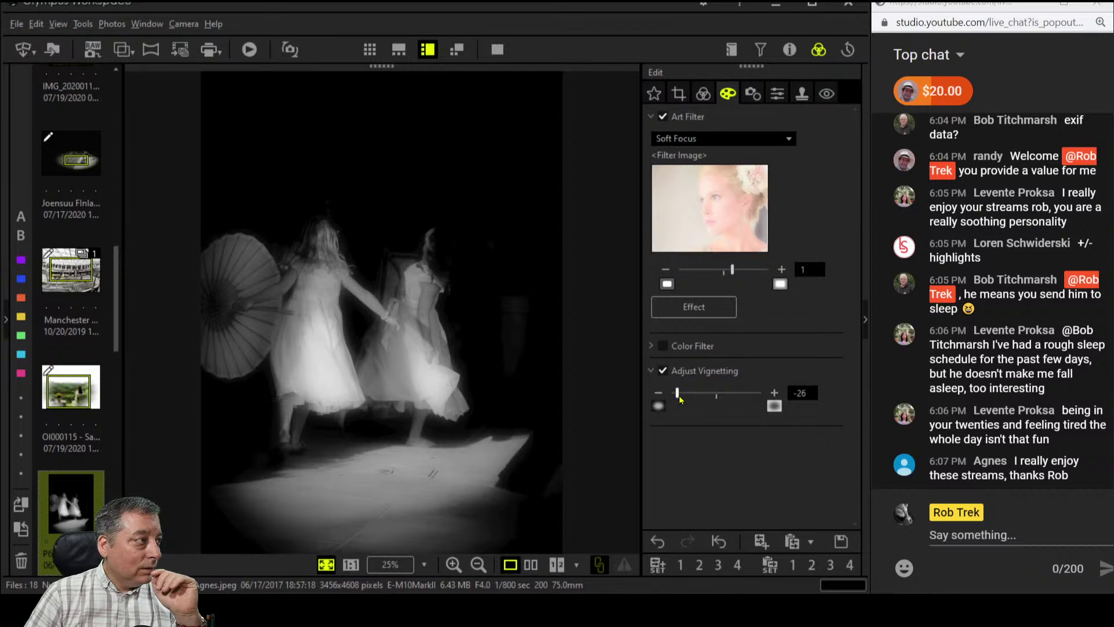
drag(681, 400, 683, 400)
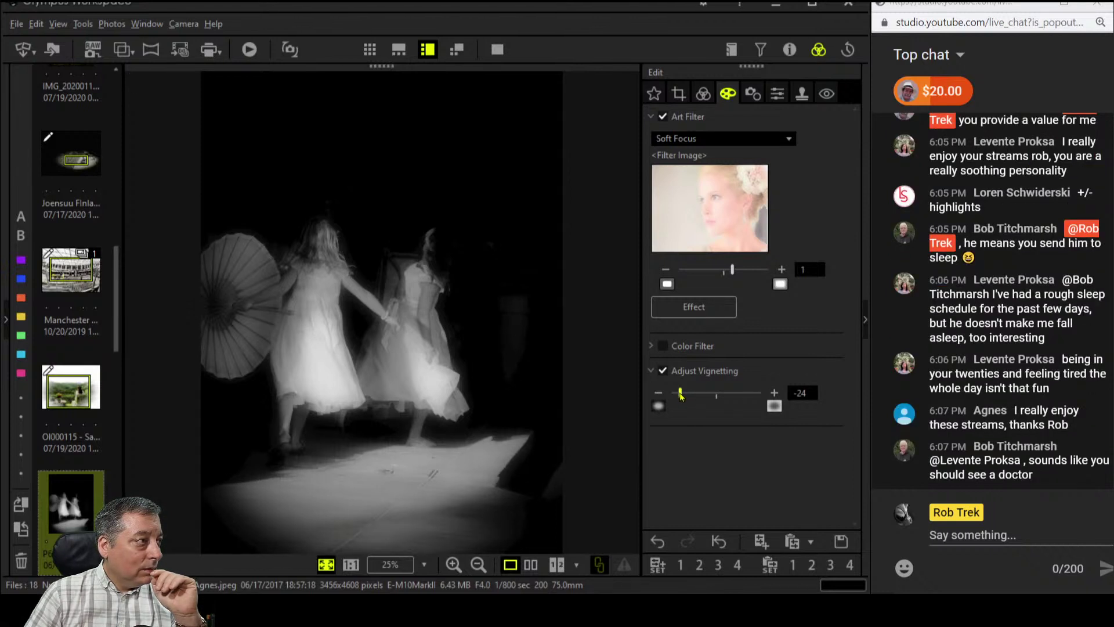
Raise the lowest shadow point of the RGB tone curve and lower the neighbouring shadow point slightly
click(703, 93)
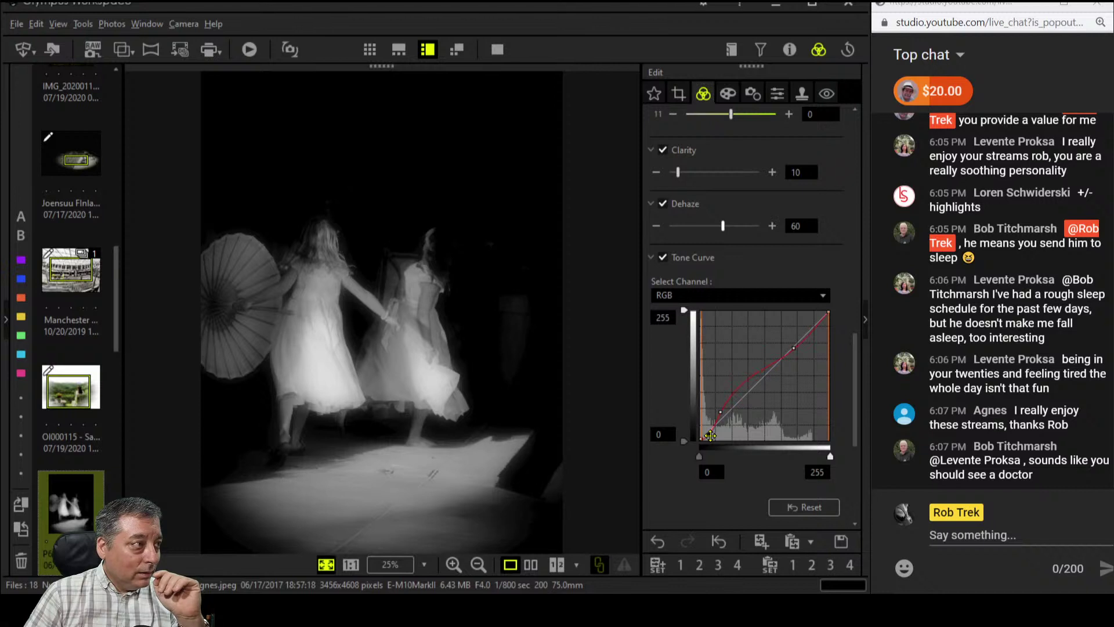
drag(710, 435, 707, 430)
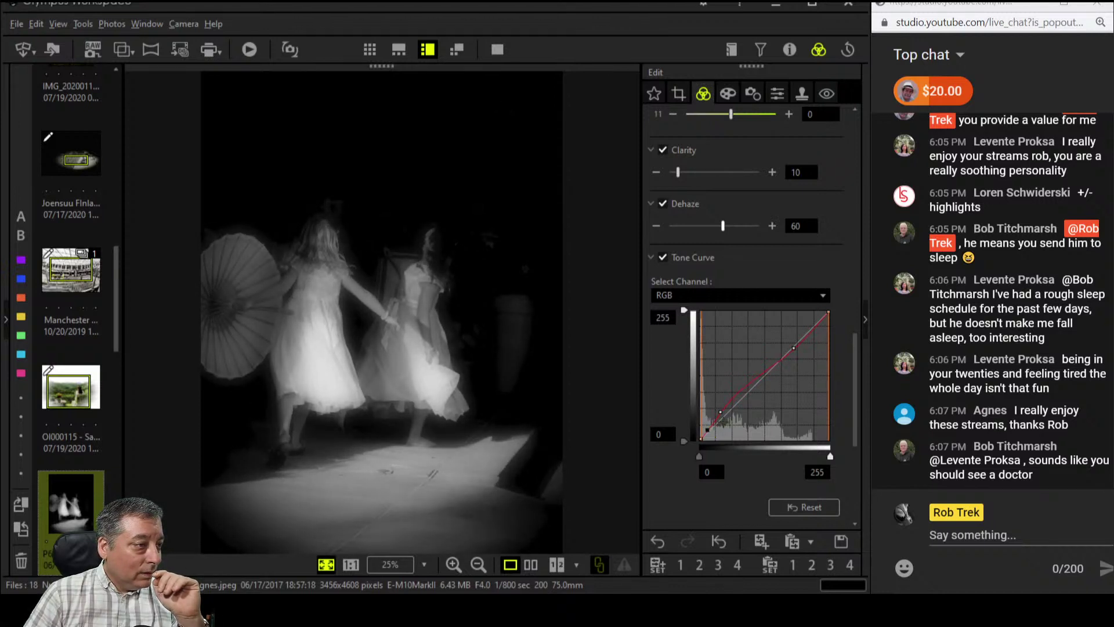
drag(720, 413, 719, 414)
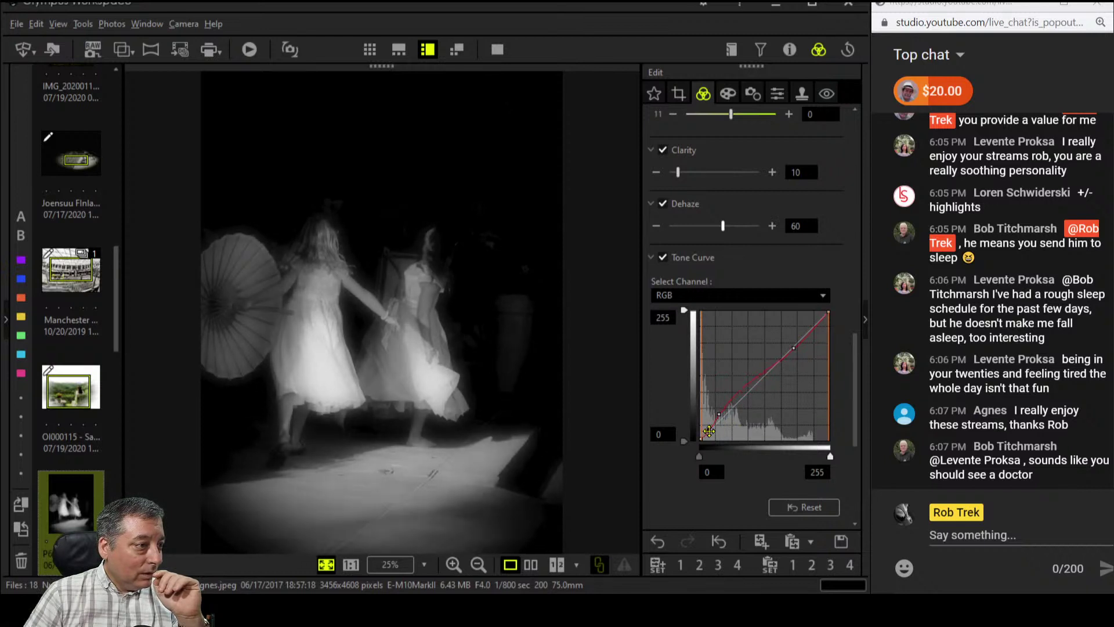
Compare the edited photo side by side with the original, including at full screen
click(528, 566)
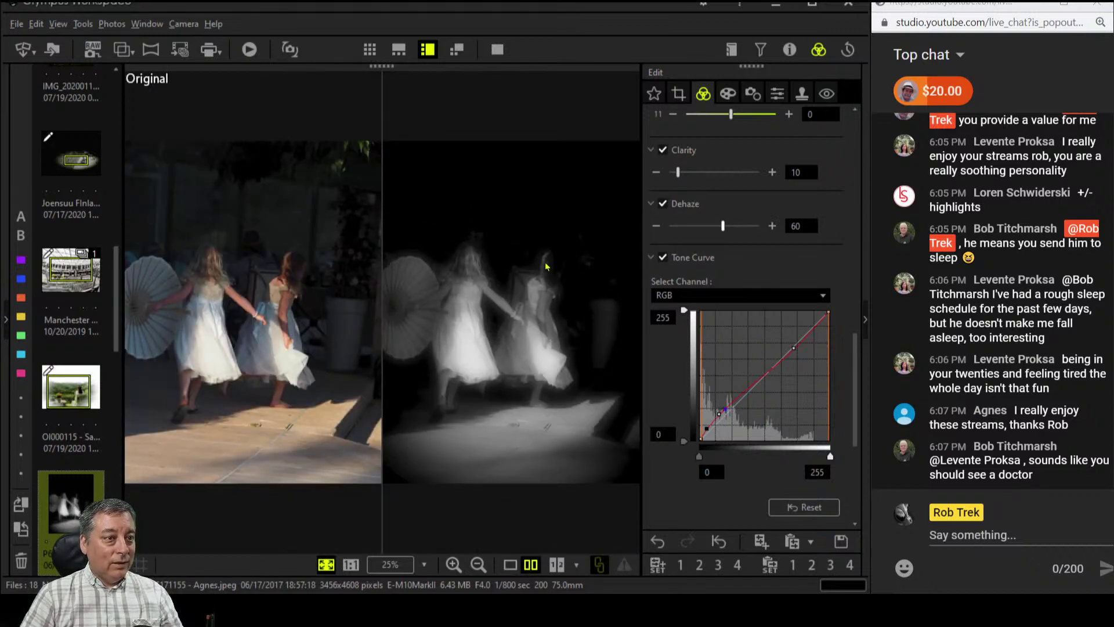
click(498, 50)
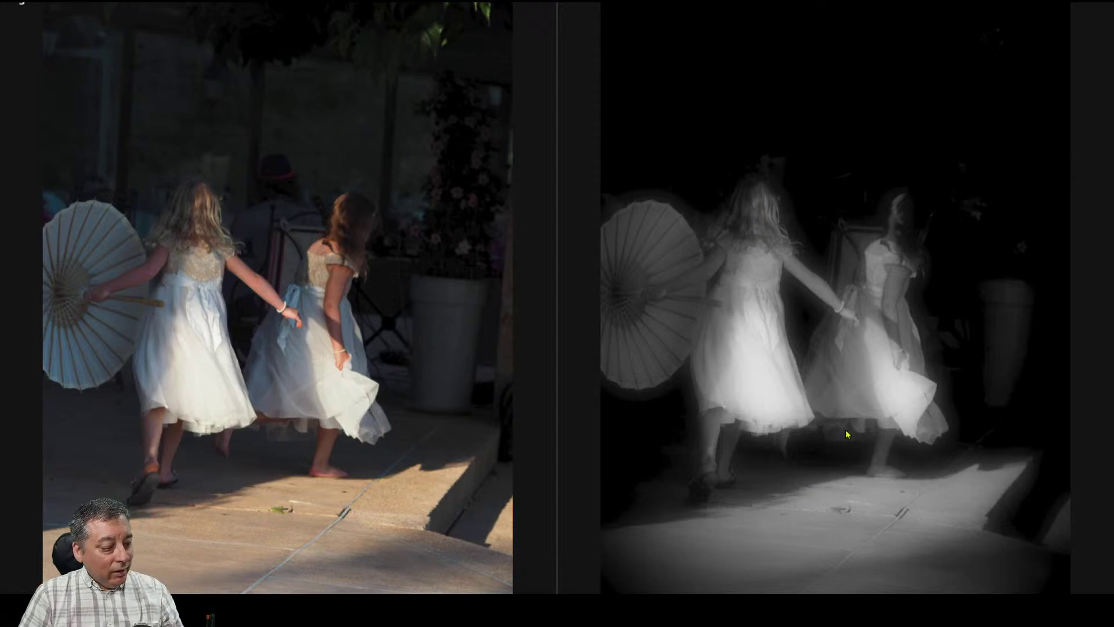
click(767, 446)
key(Escape)
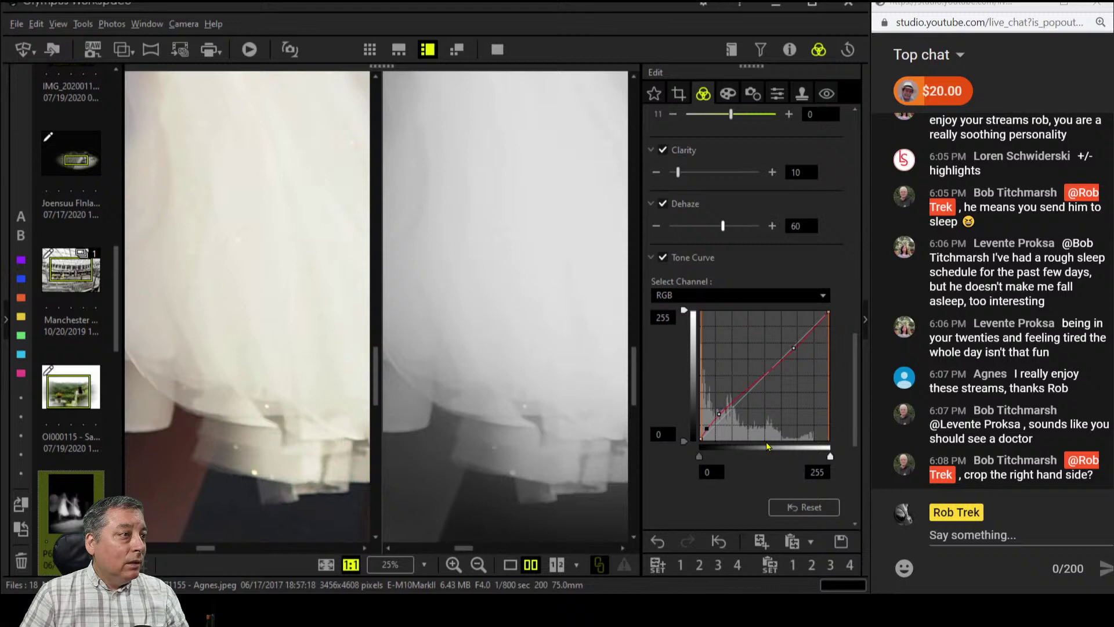
click(606, 398)
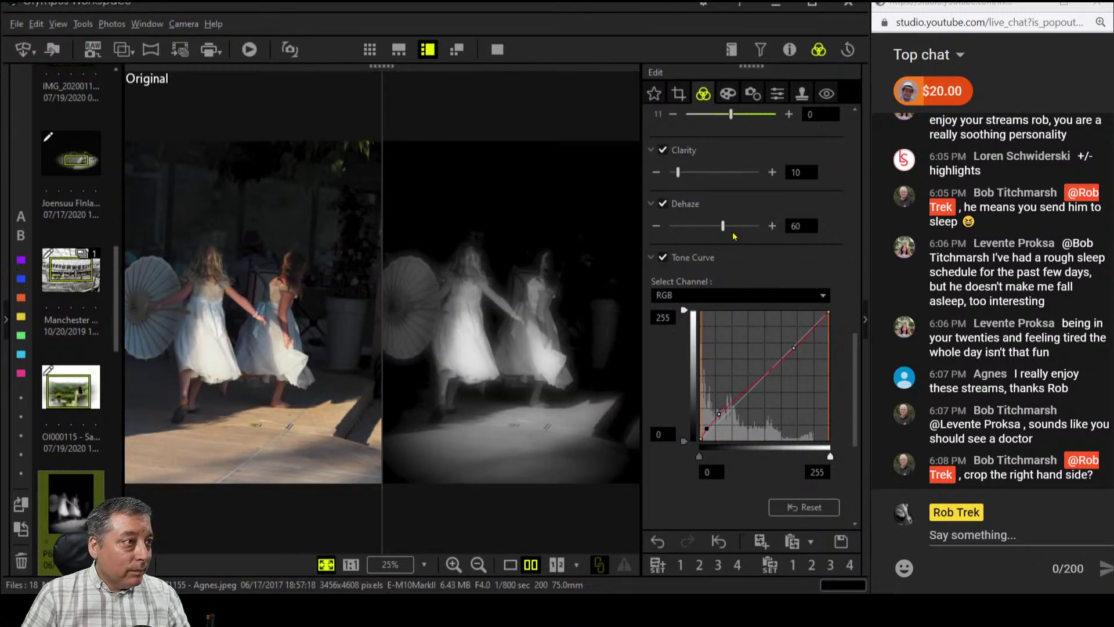
Brighten the yellow and orange tones by setting the luminance of color 0 to 5 and color 1 to 7
scroll(786, 237, up, 10)
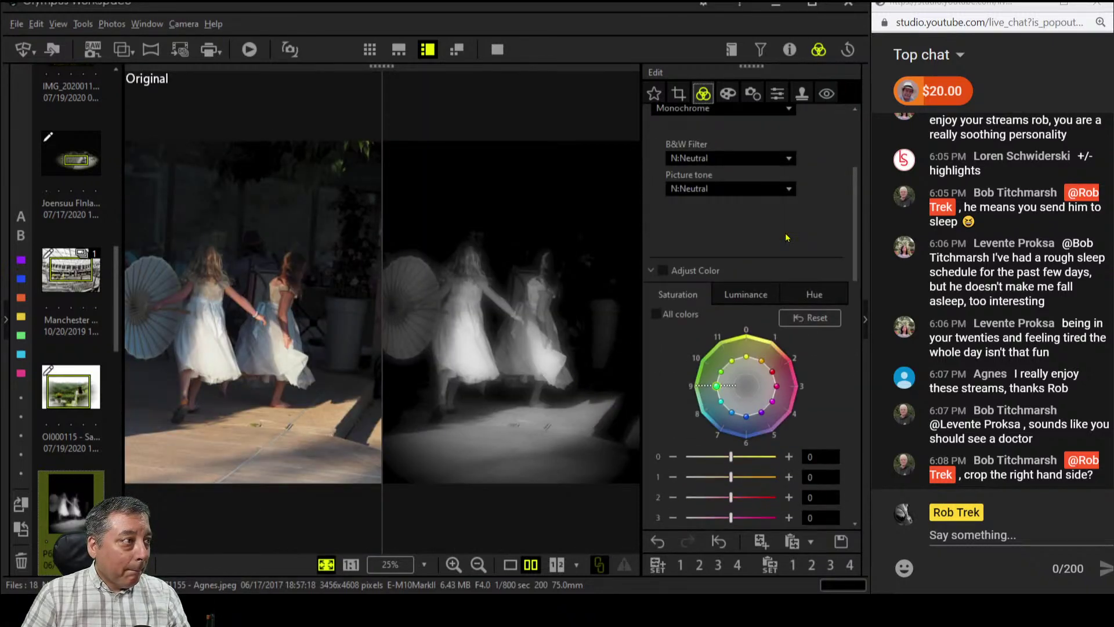
click(745, 297)
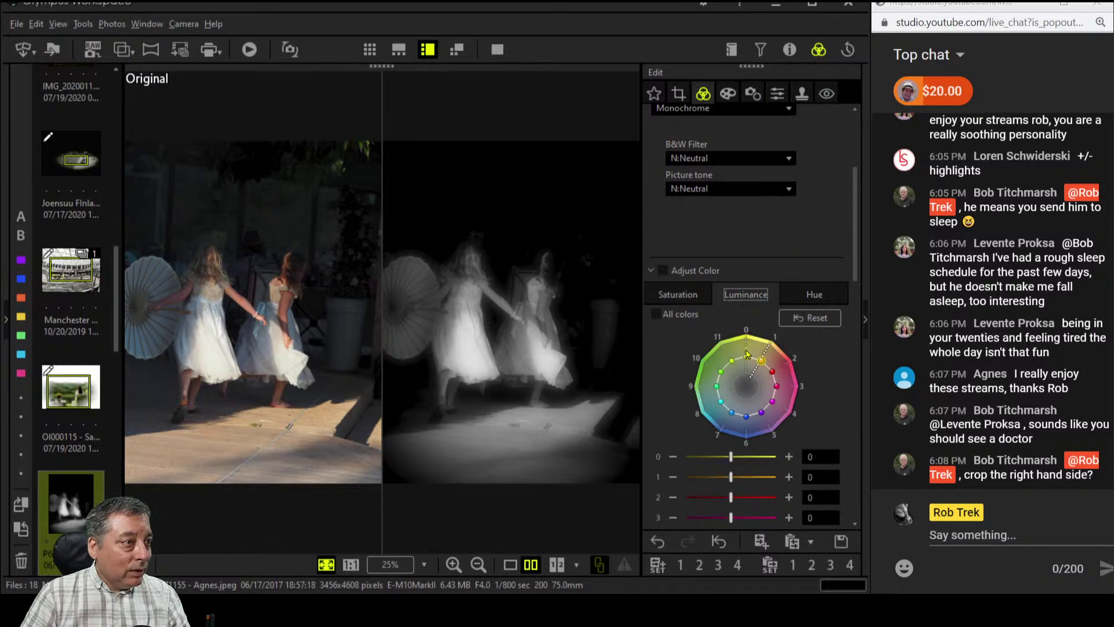
drag(748, 354, 747, 342)
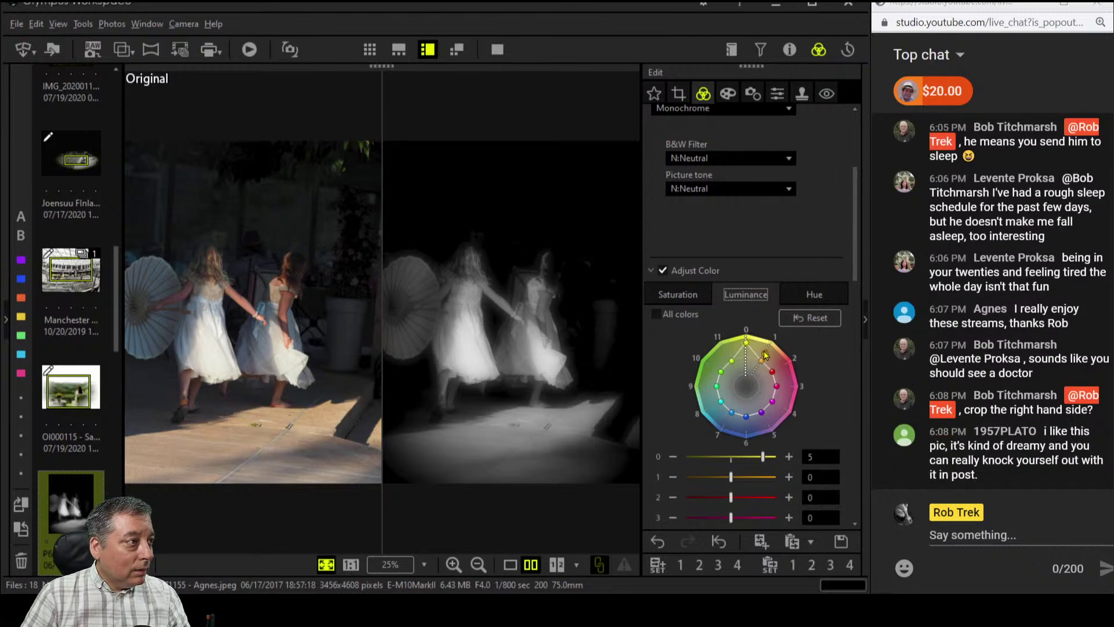
drag(763, 358, 771, 343)
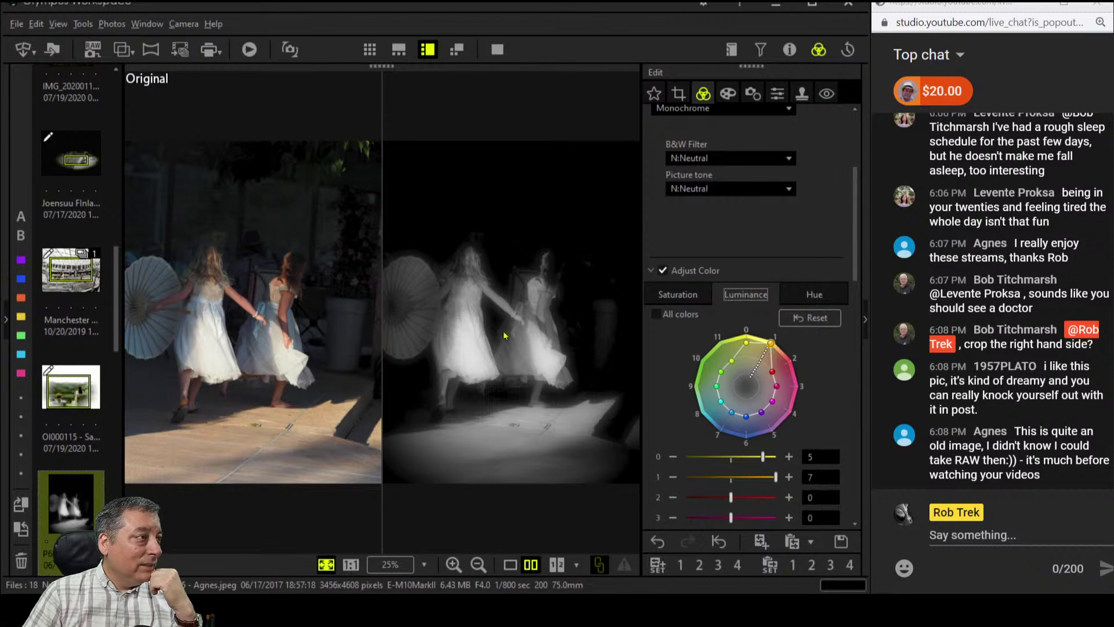
Examine the edited photo on its own at full screen
click(511, 565)
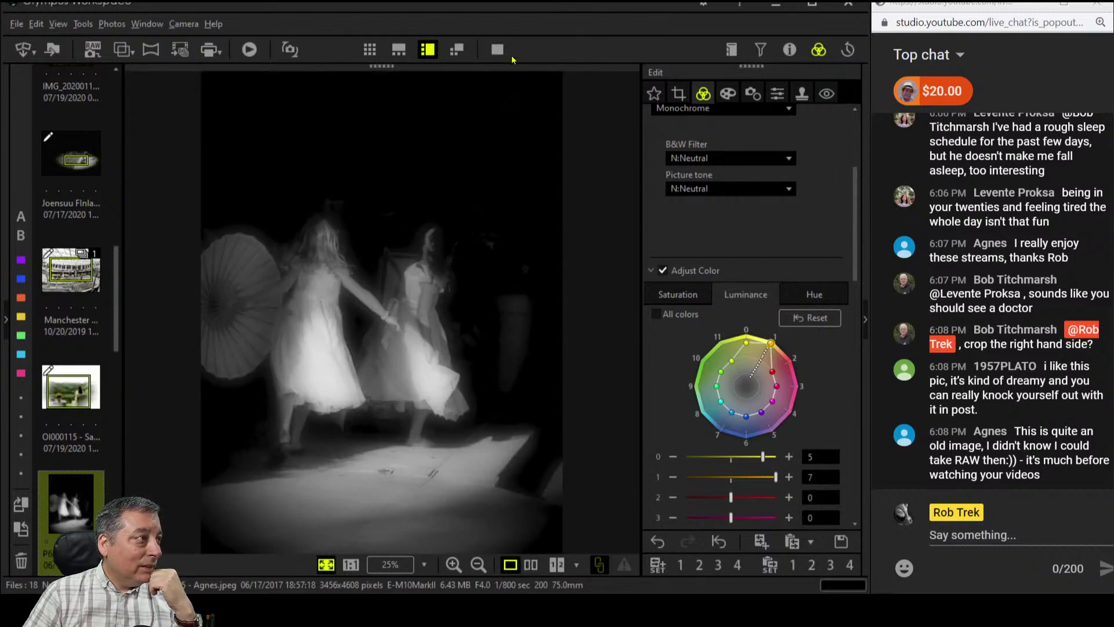
click(498, 49)
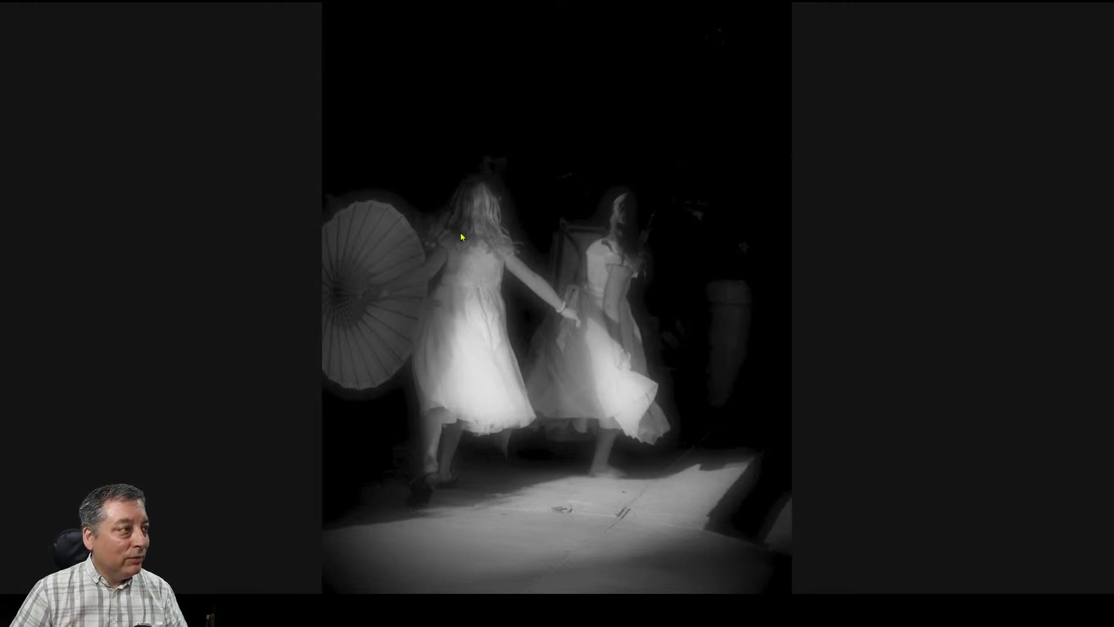
key(Escape)
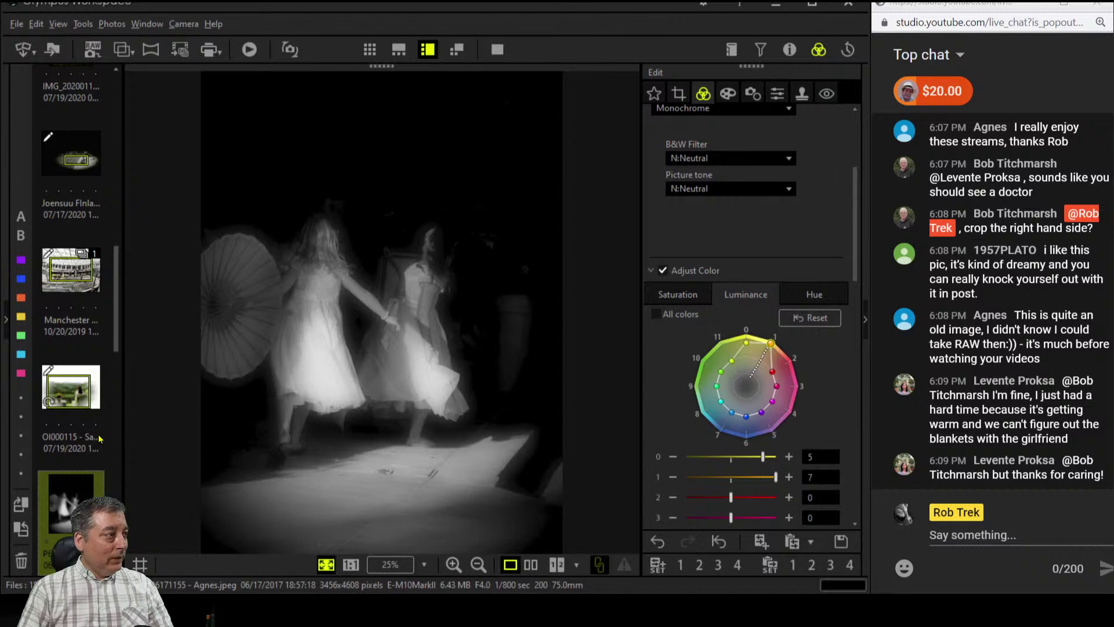
scroll(109, 442, down, 3)
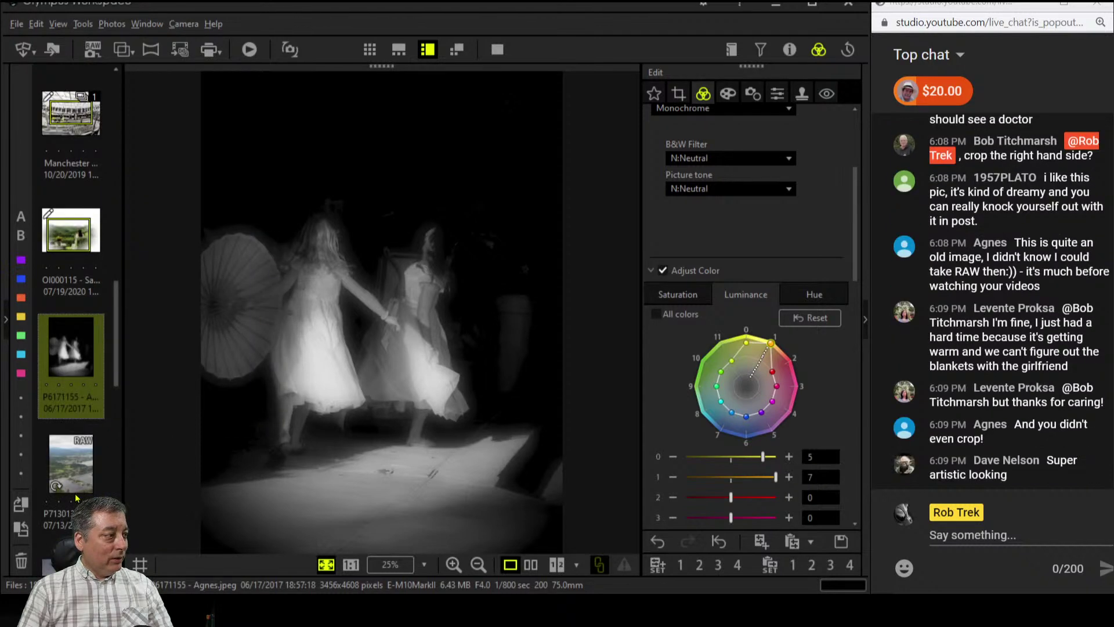
Open the raw photo of the crescent moon in the evening sky and examine it at full screen, including the moon close up
scroll(78, 459, down, 3)
click(76, 427)
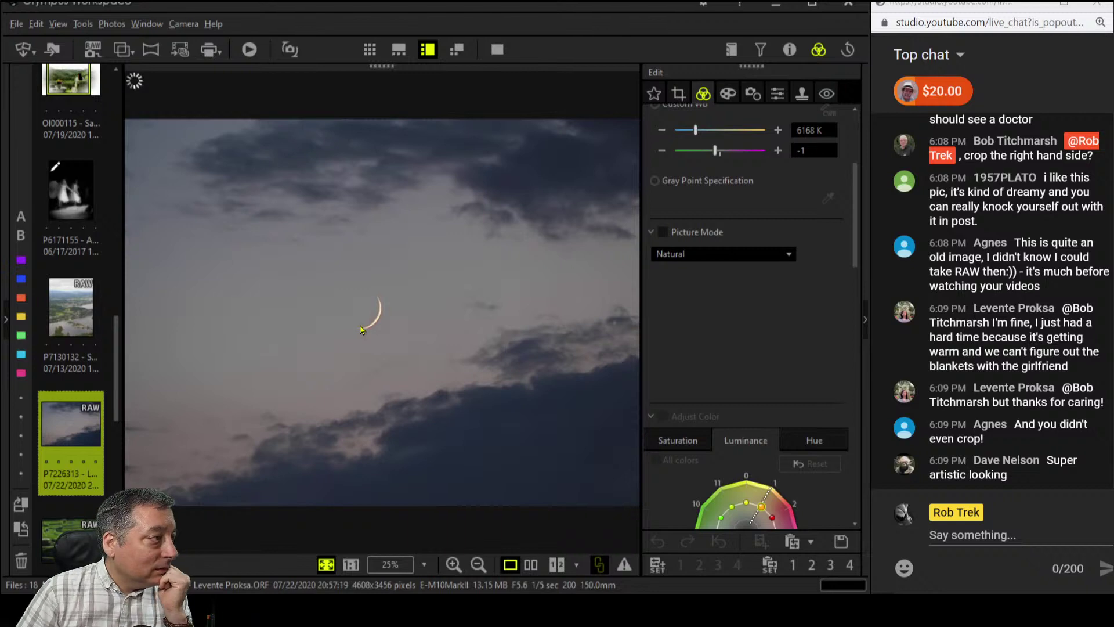
click(497, 50)
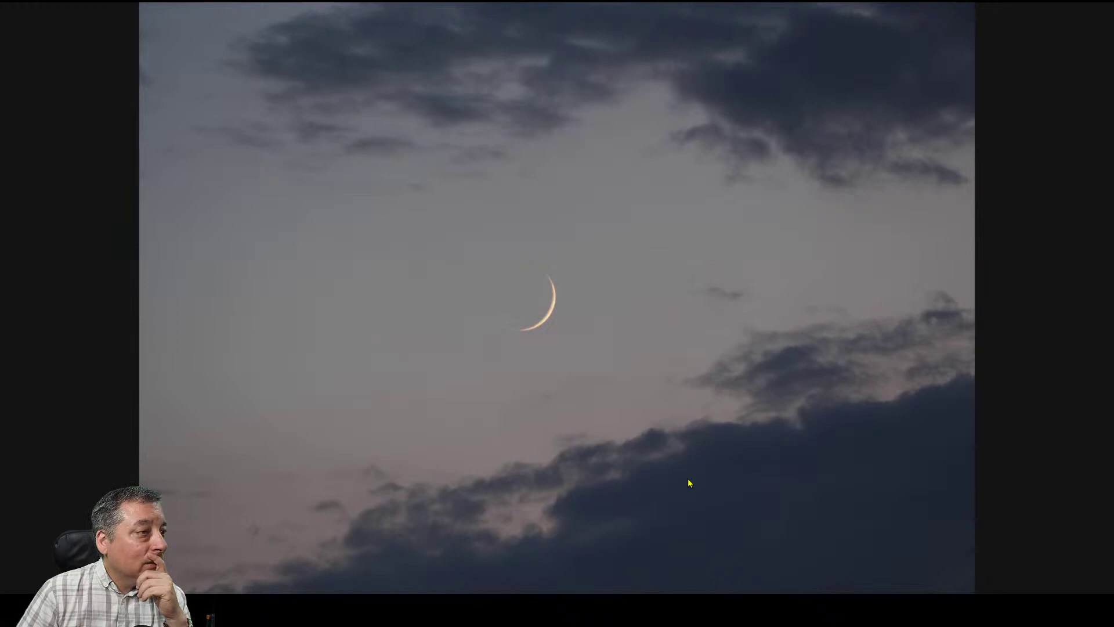
click(548, 328)
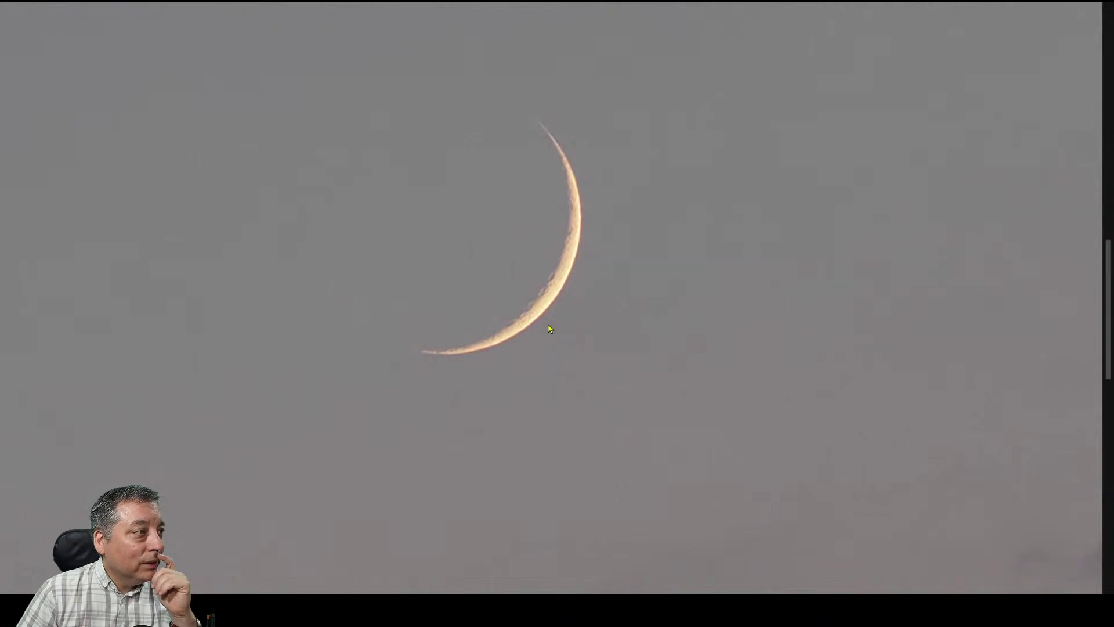
click(548, 309)
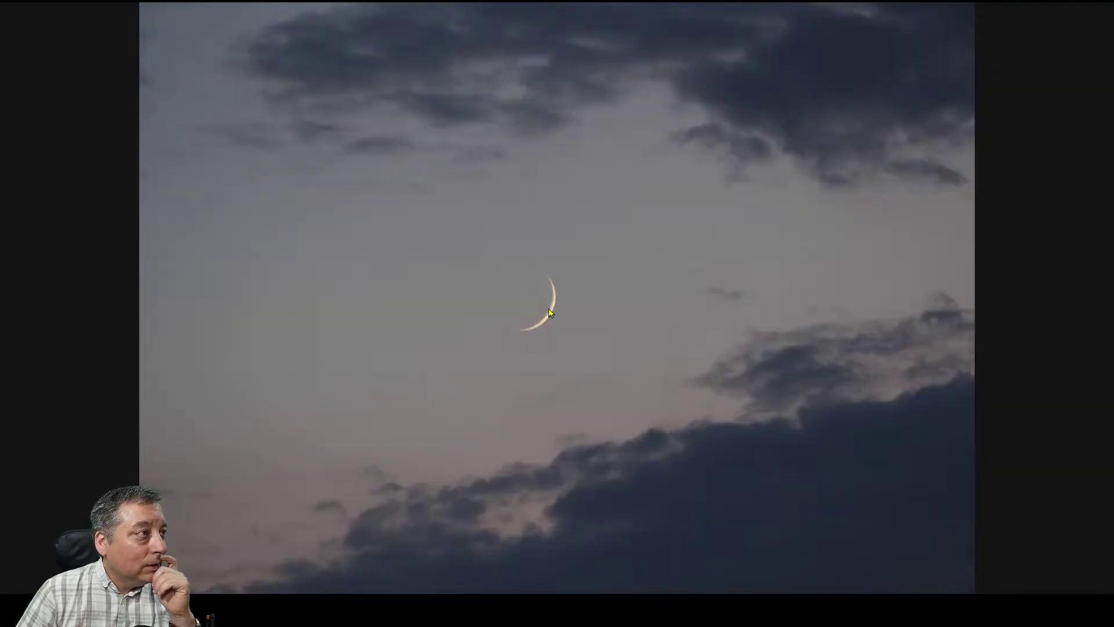
click(549, 309)
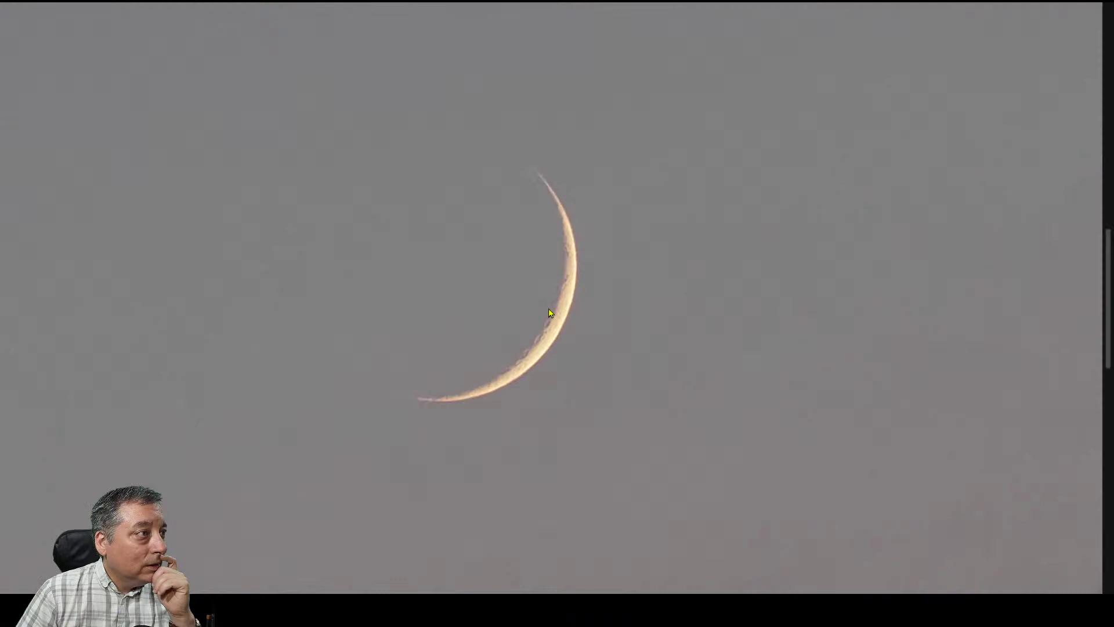
click(632, 426)
key(Escape)
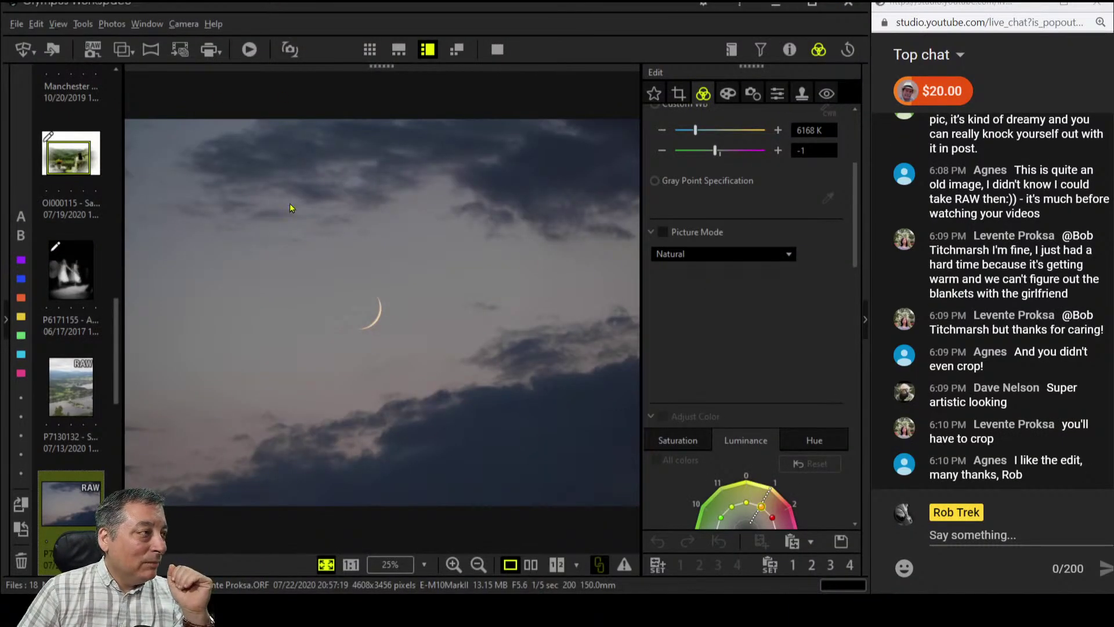
Crop the moon photo to a 1:1 (6:6) square of about 1881 pixels with the crescent below and right of centre
scroll(760, 374, up, 3)
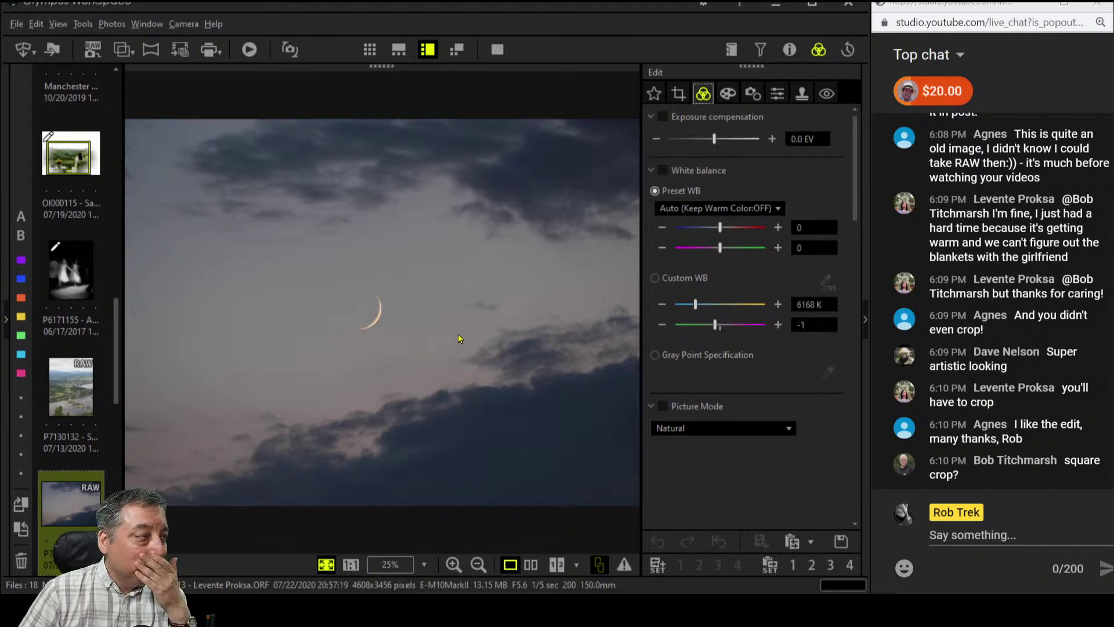
click(678, 94)
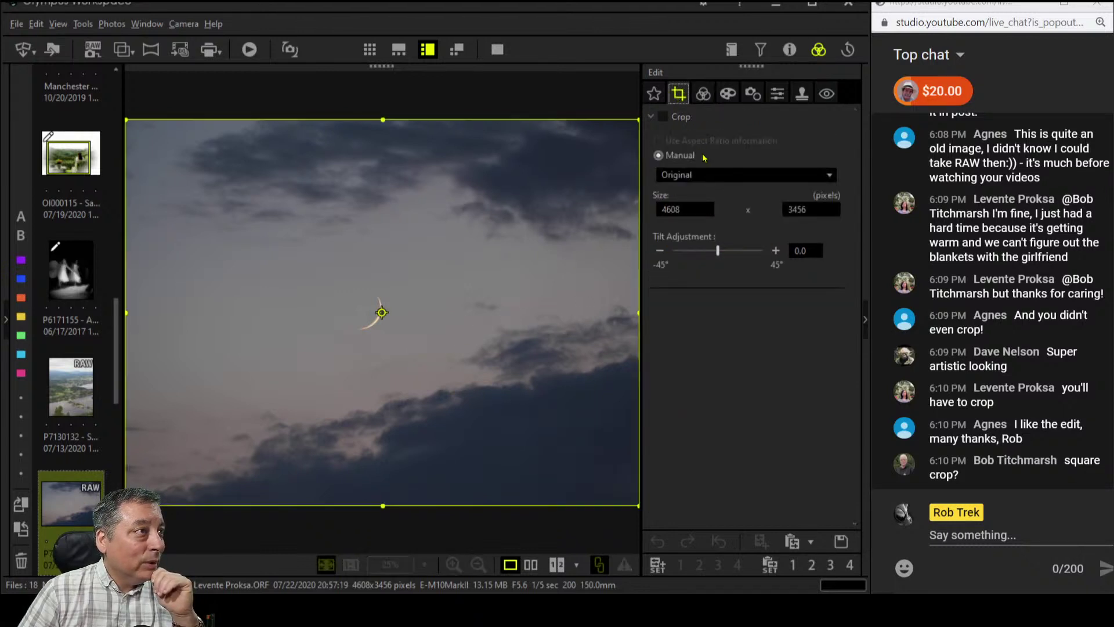
click(703, 175)
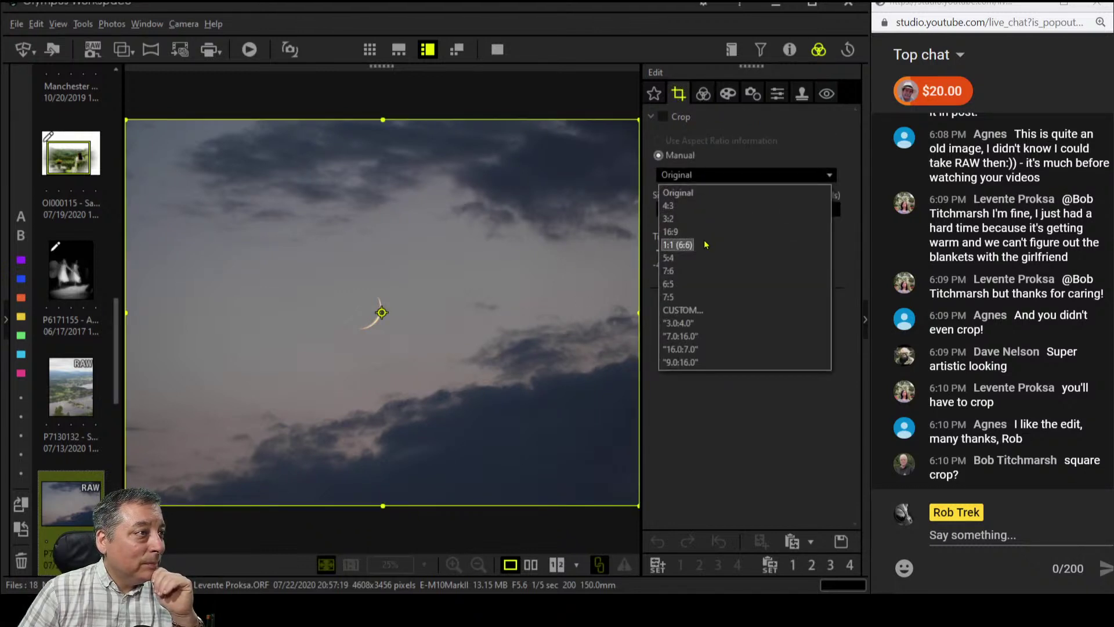
click(704, 244)
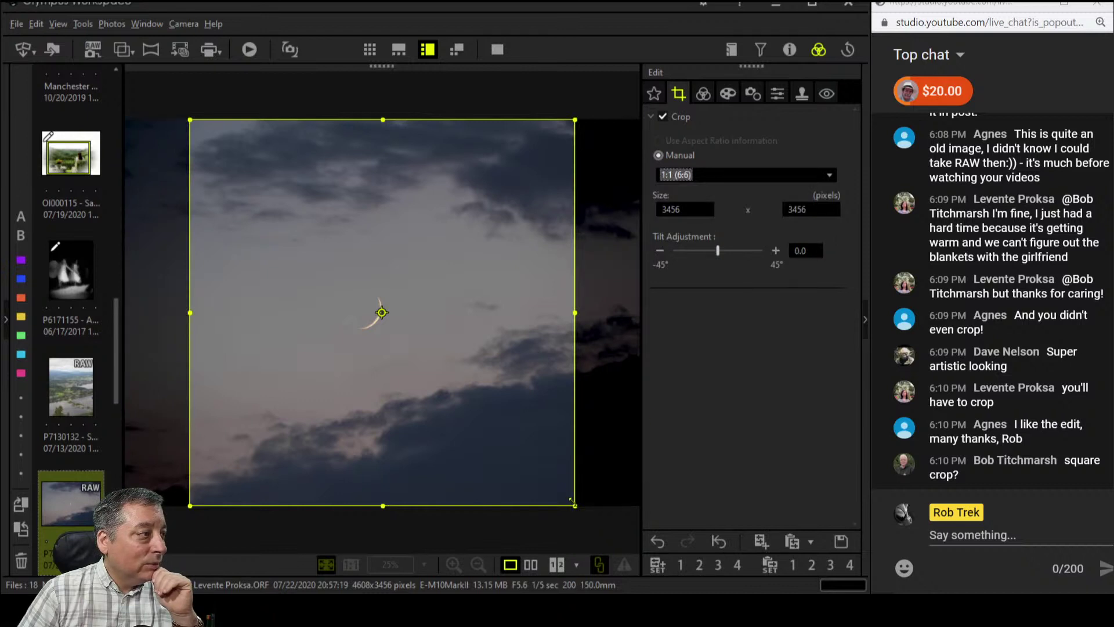
drag(572, 500, 395, 360)
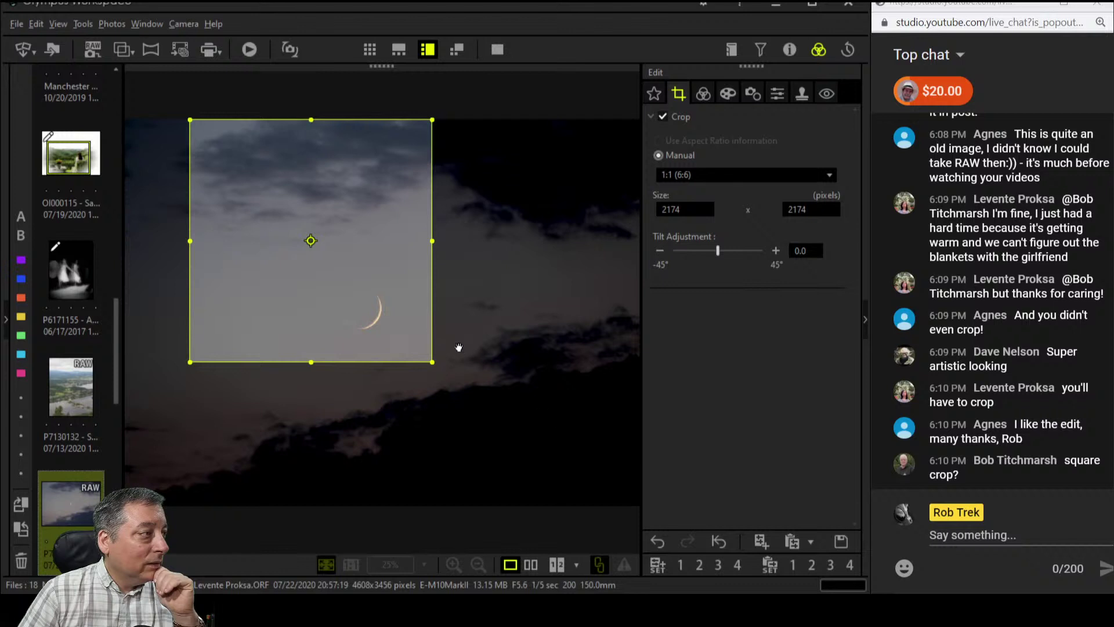
drag(394, 309, 409, 333)
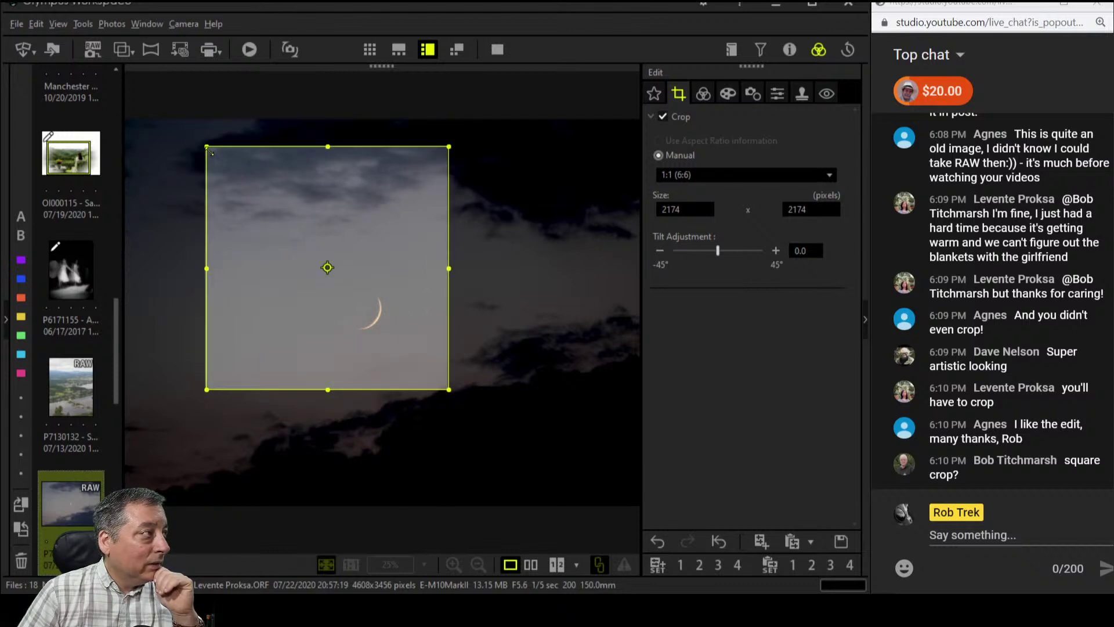
drag(208, 149, 240, 181)
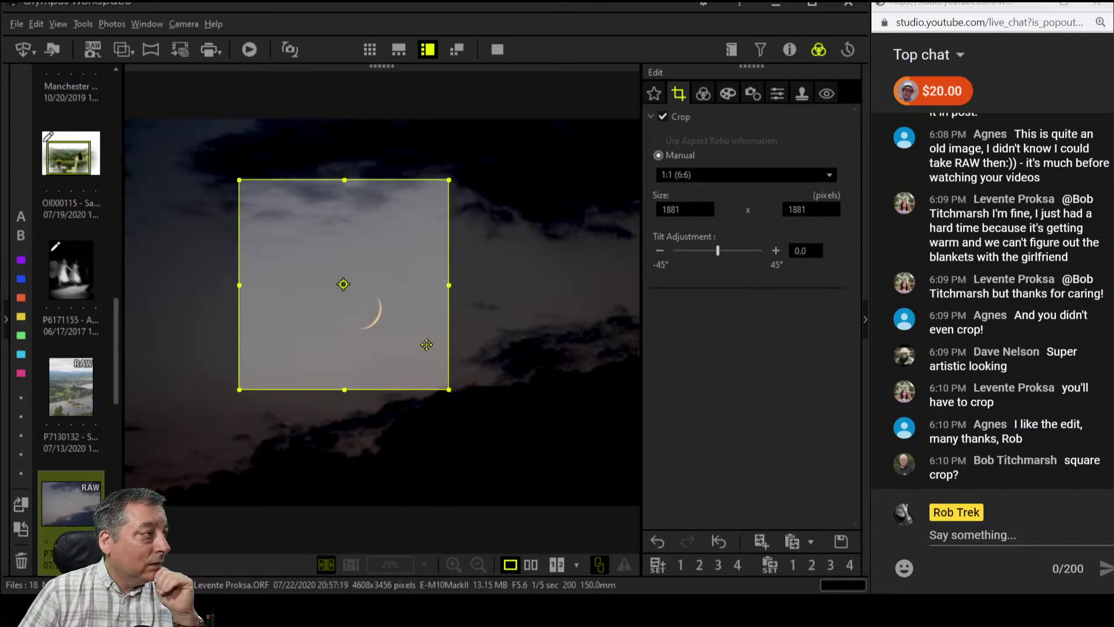
click(702, 95)
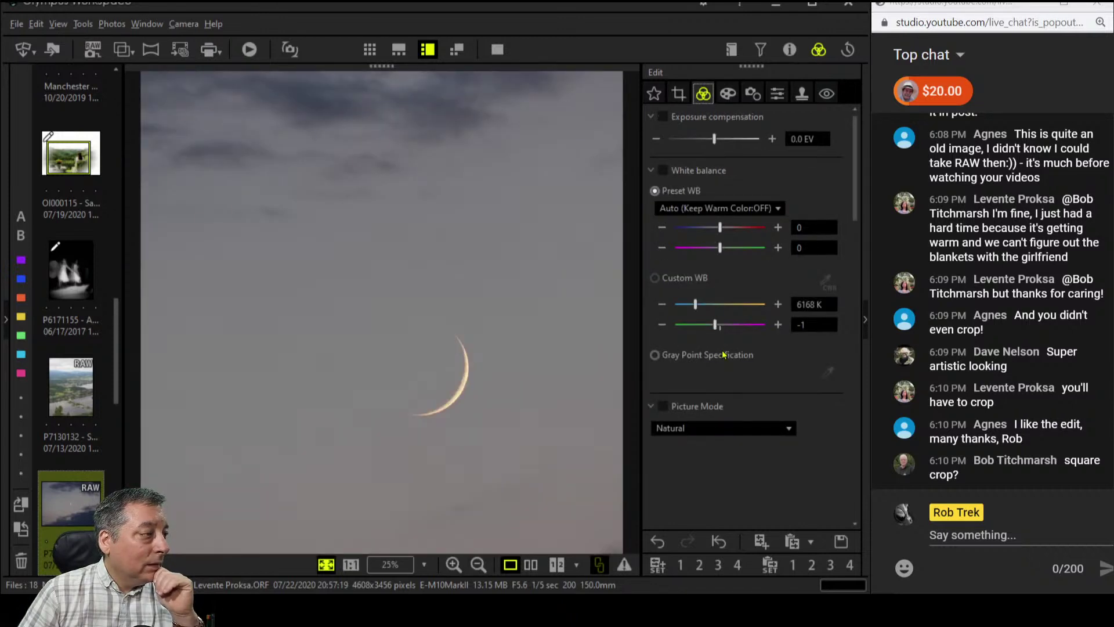
Check the moon close up, tighten the square crop to about 1692 pixels and shift it slightly to the left
click(465, 391)
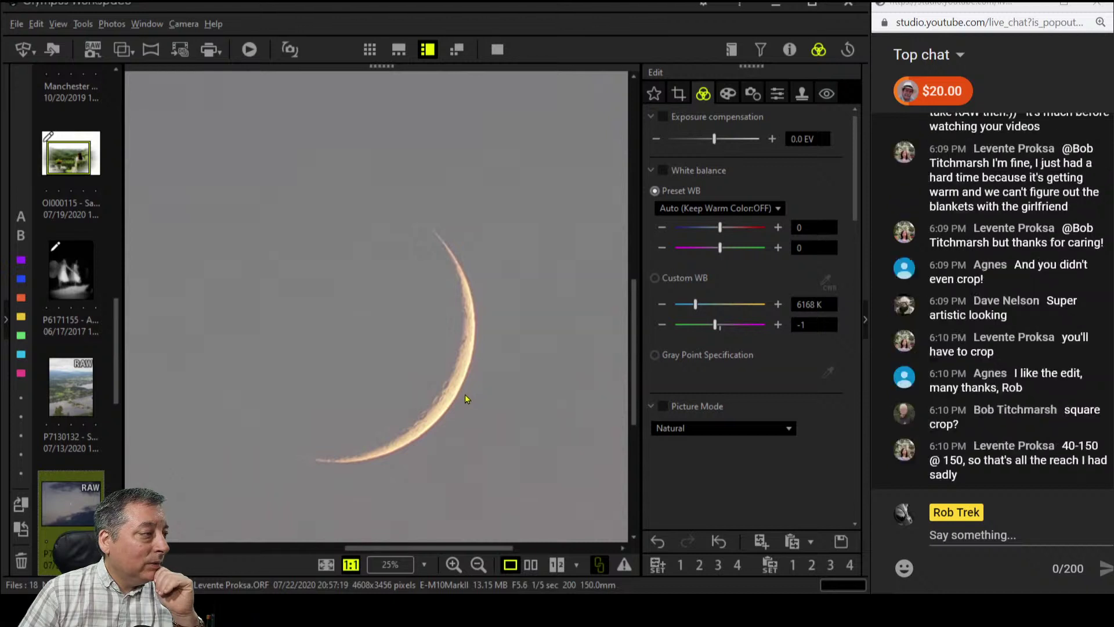
click(459, 393)
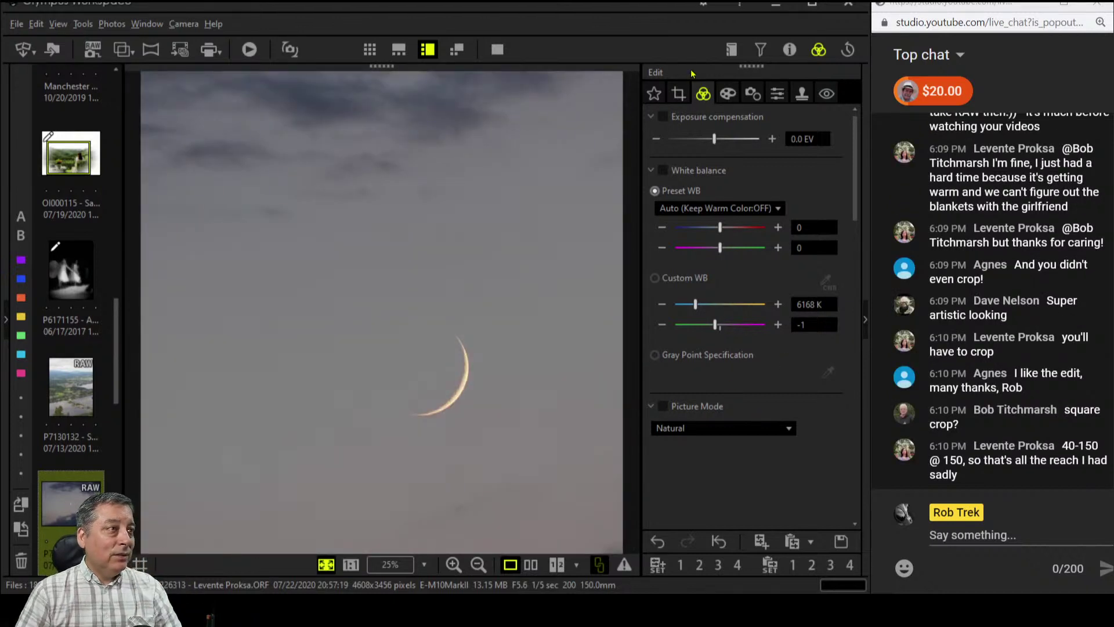
click(679, 94)
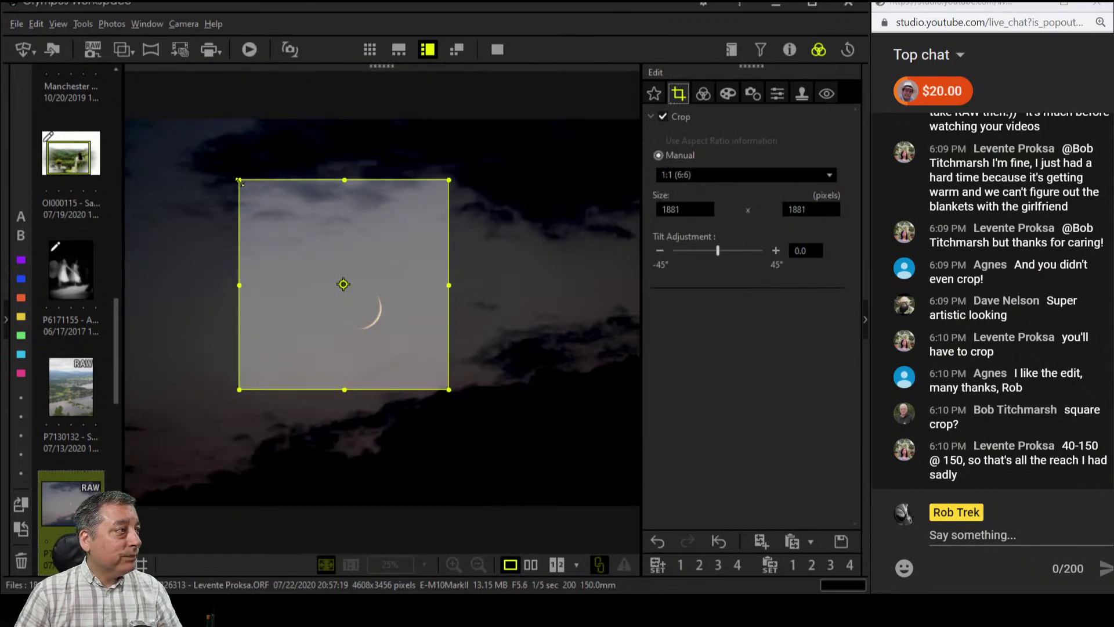
drag(239, 182, 261, 201)
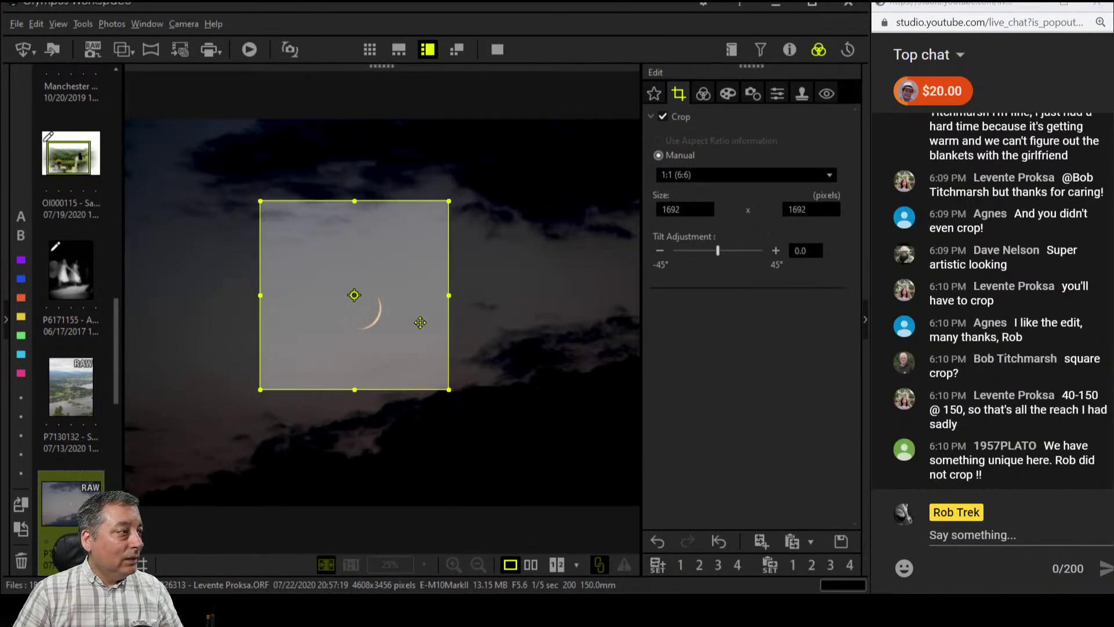
drag(420, 322, 407, 321)
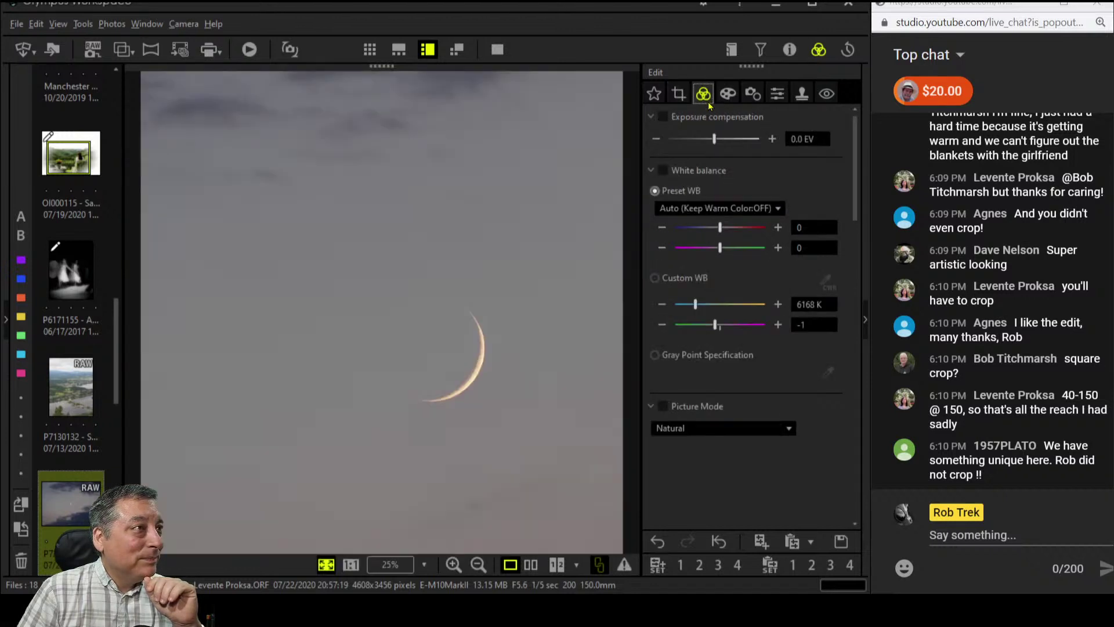
click(704, 96)
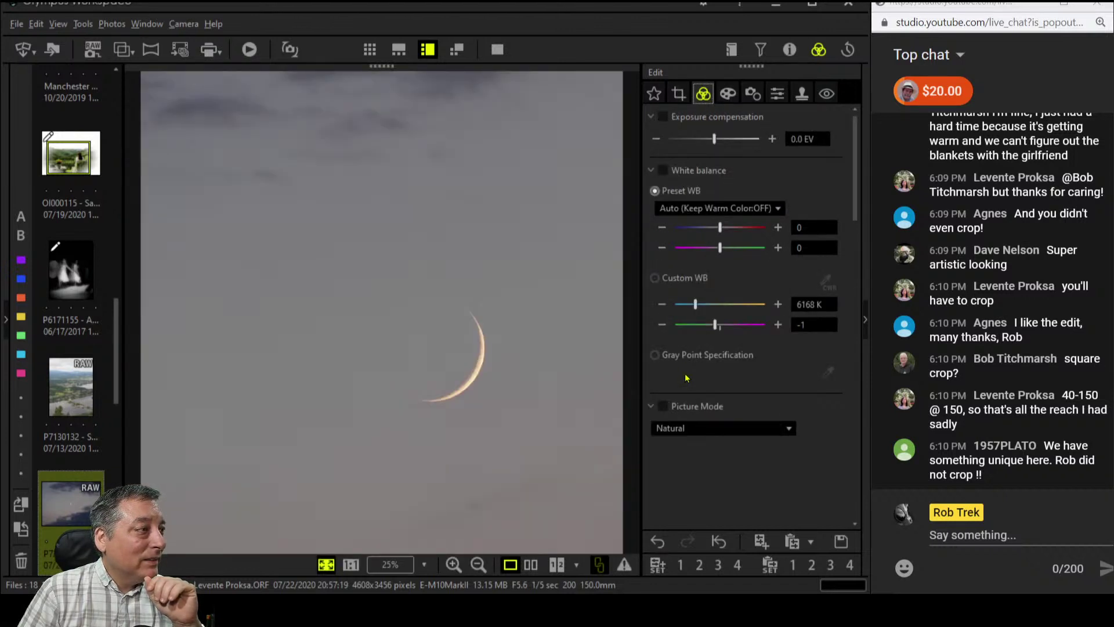
Darken the sky with the RGB tone curve by setting the black input level to 19 and pulling a shadow point below the diagonal
click(725, 428)
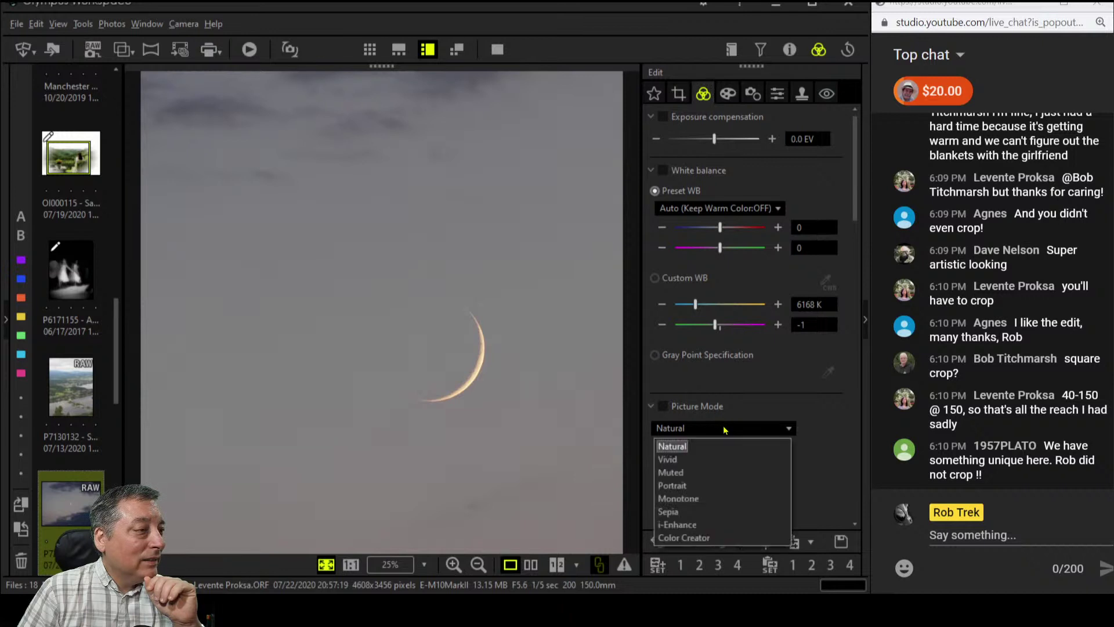
scroll(755, 430, down, 3)
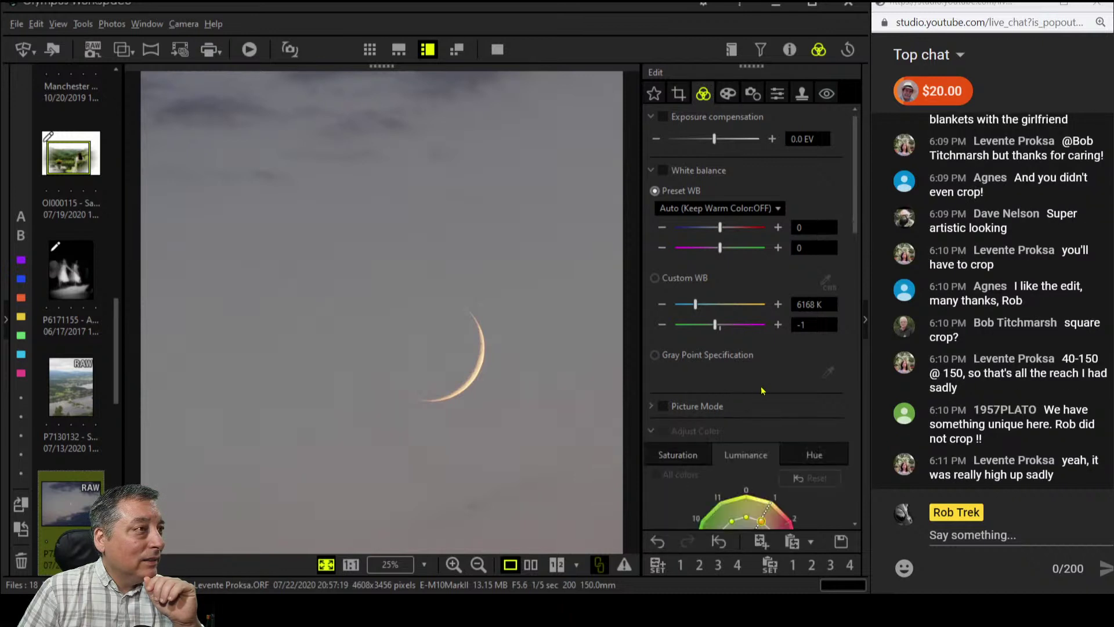
scroll(794, 432, down, 8)
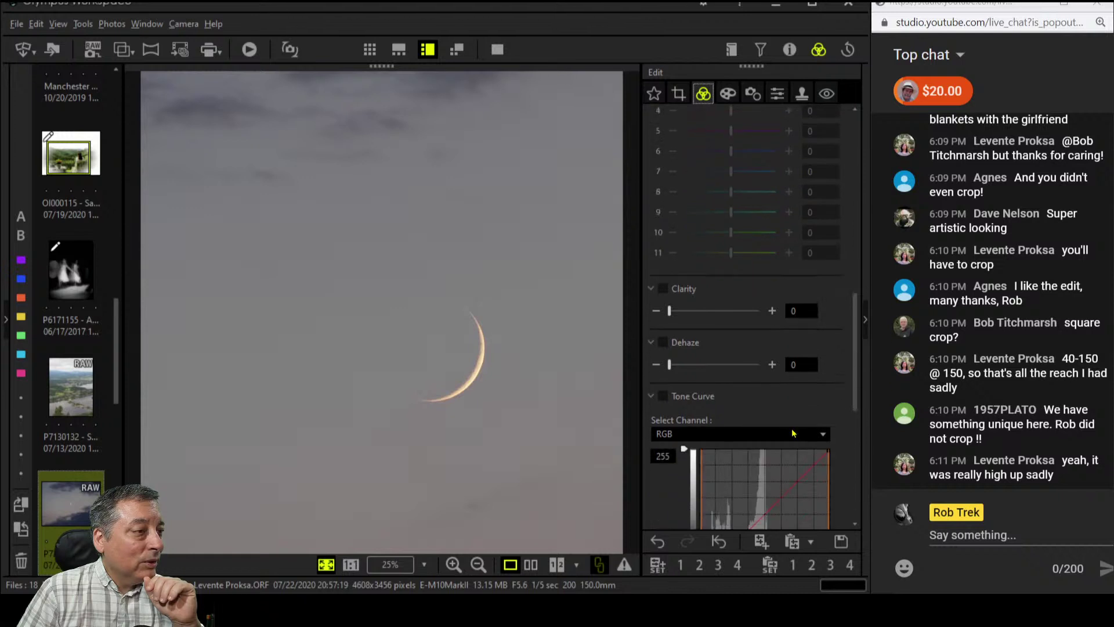
scroll(790, 429, down, 2)
drag(699, 419, 708, 418)
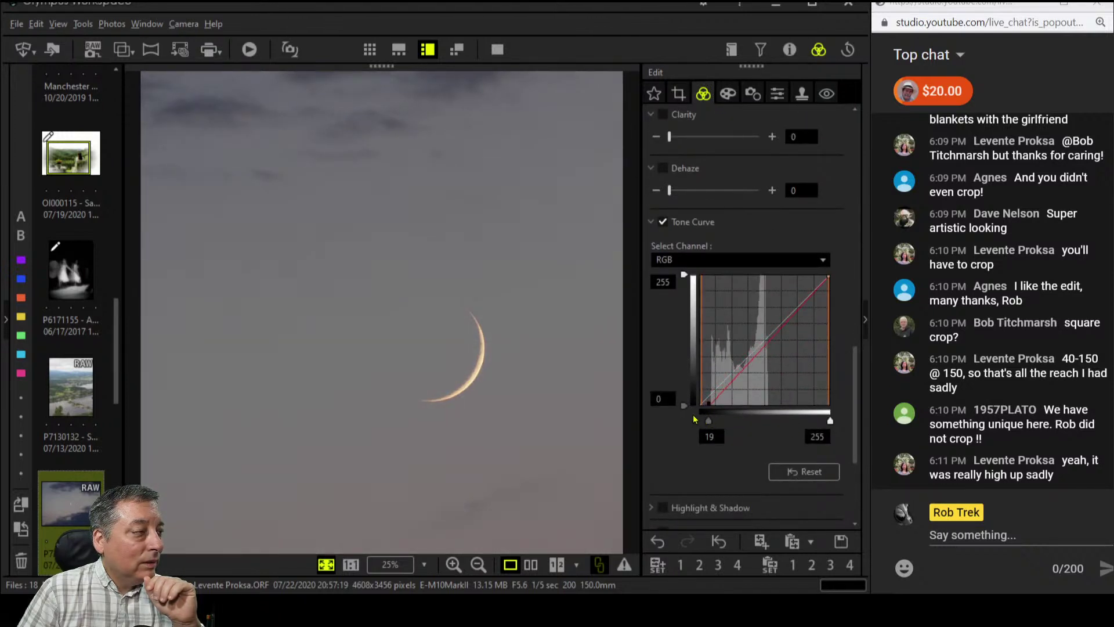
click(505, 383)
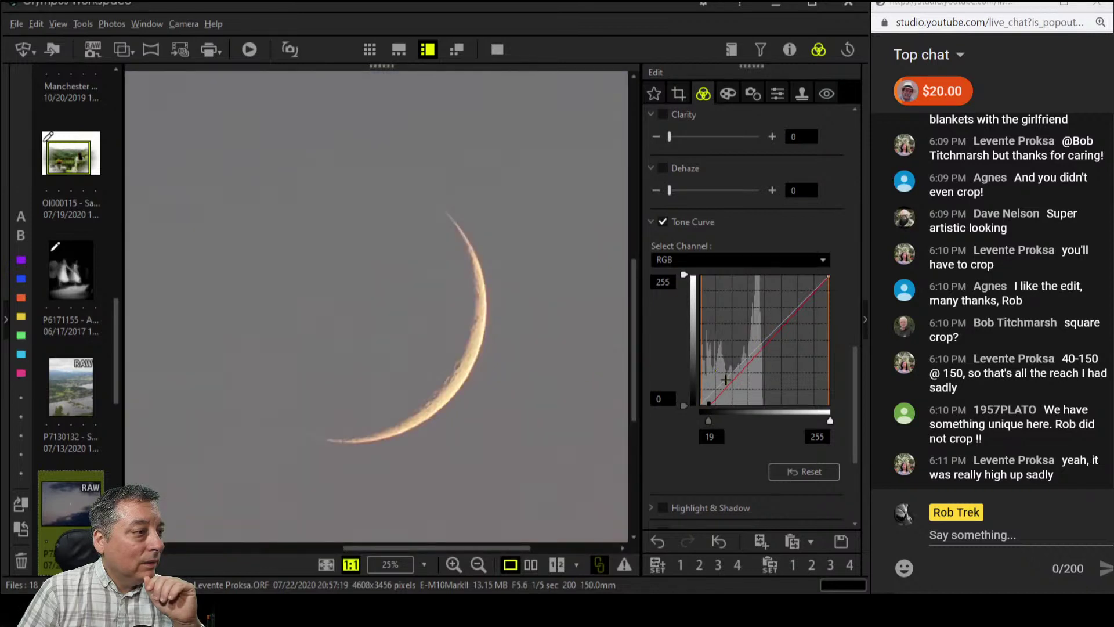
drag(719, 390, 739, 390)
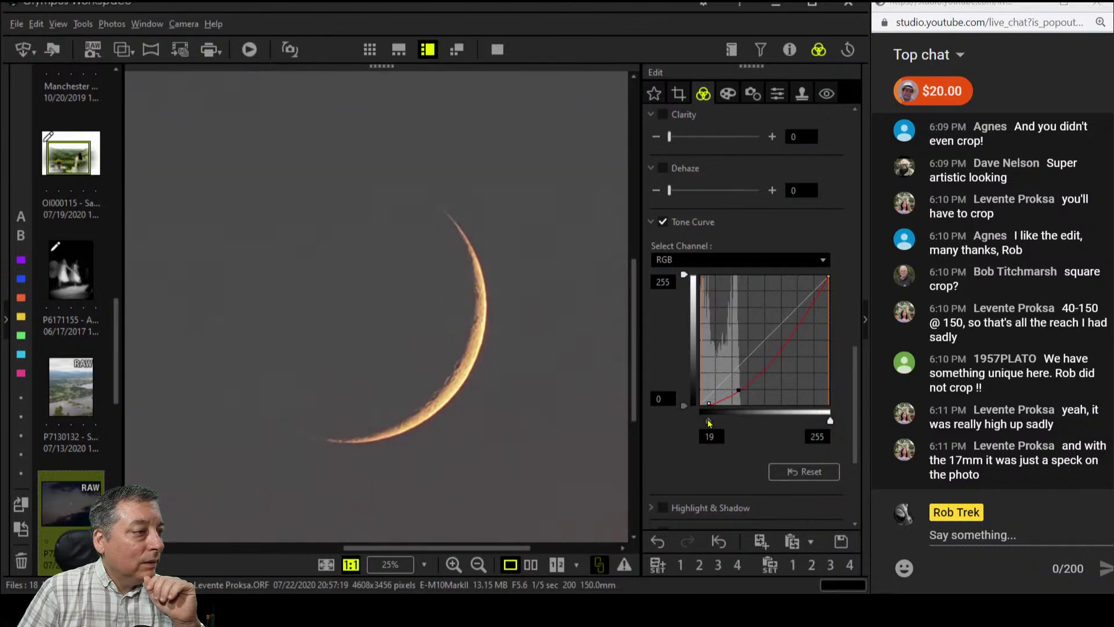
Set the RGB tone curve's black input level to 0 and reshape its shadow points to deepen the sky around the moon
drag(706, 420, 697, 427)
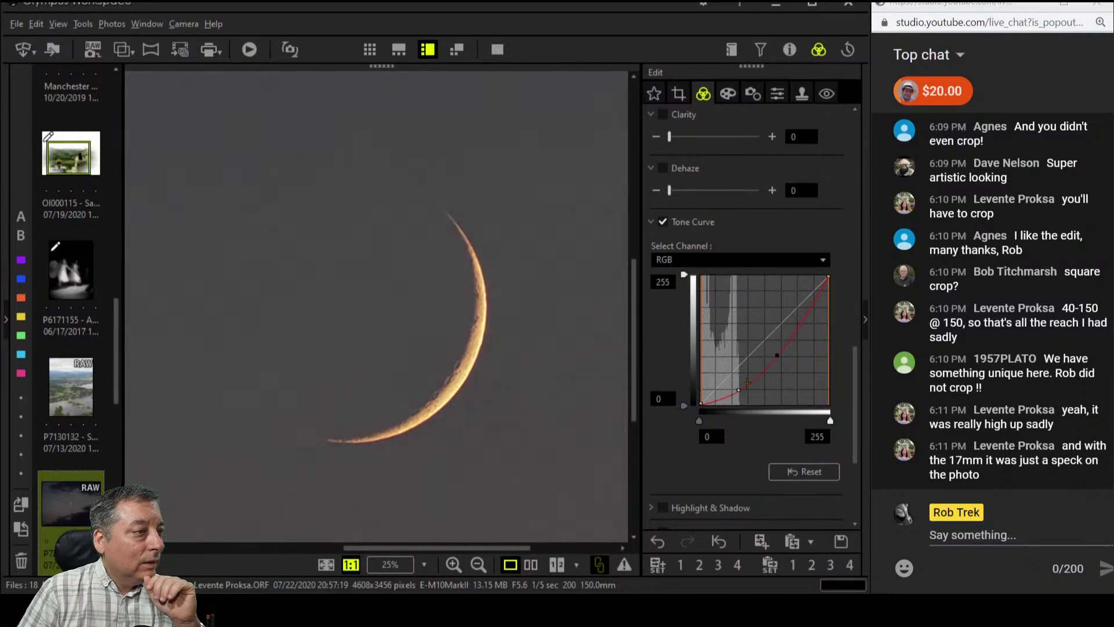
mouse_move(738, 390)
mouse_down()
mouse_move(719, 406)
mouse_move(748, 409)
mouse_up()
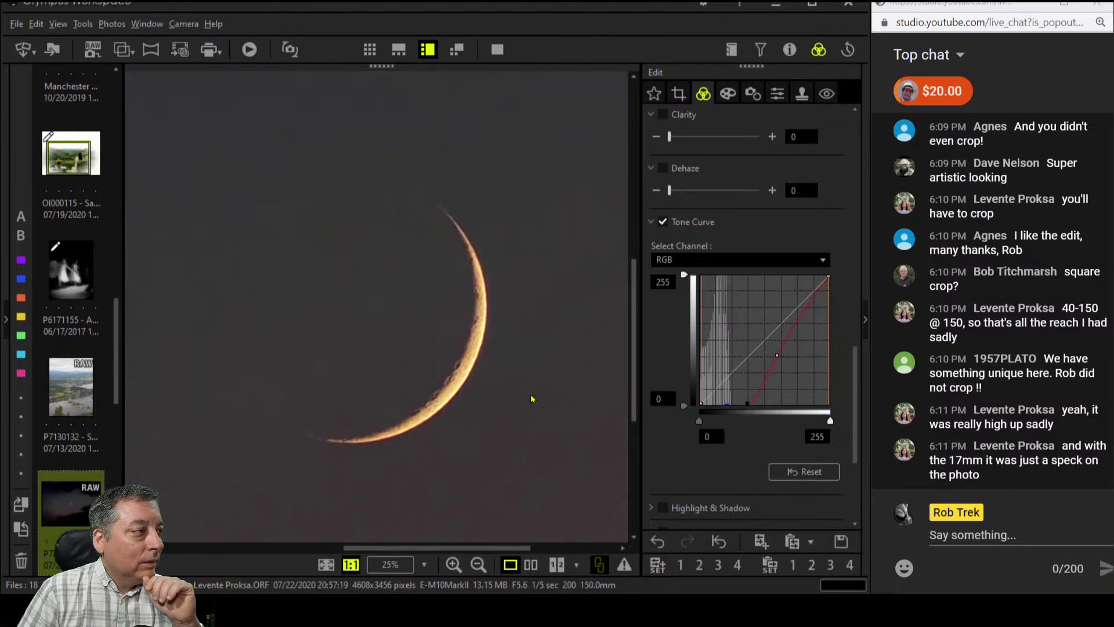
click(482, 344)
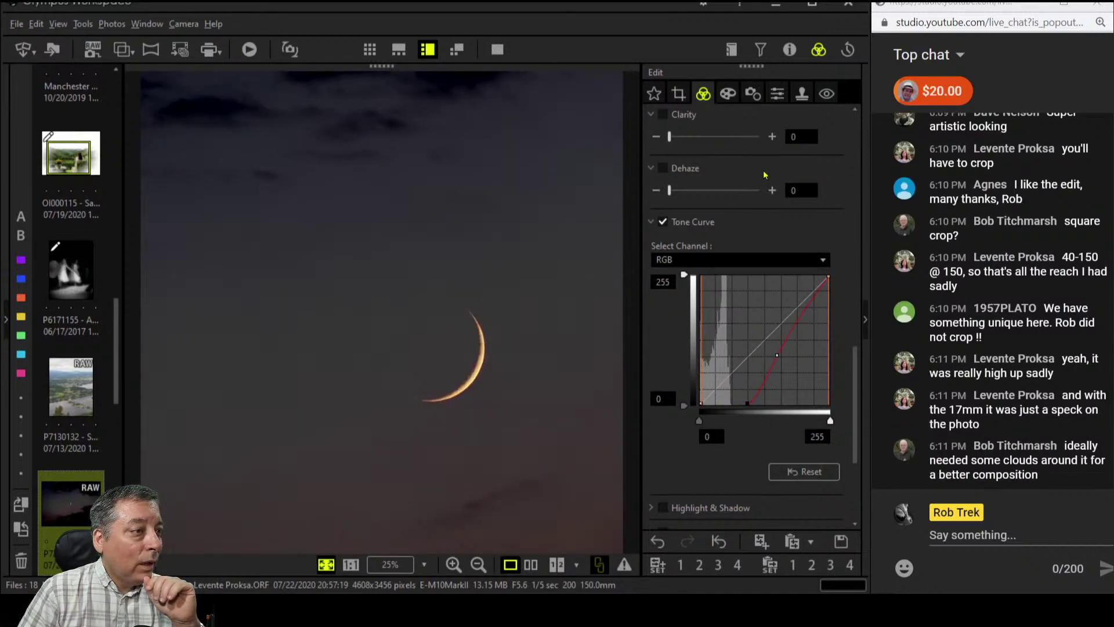
drag(749, 403, 761, 390)
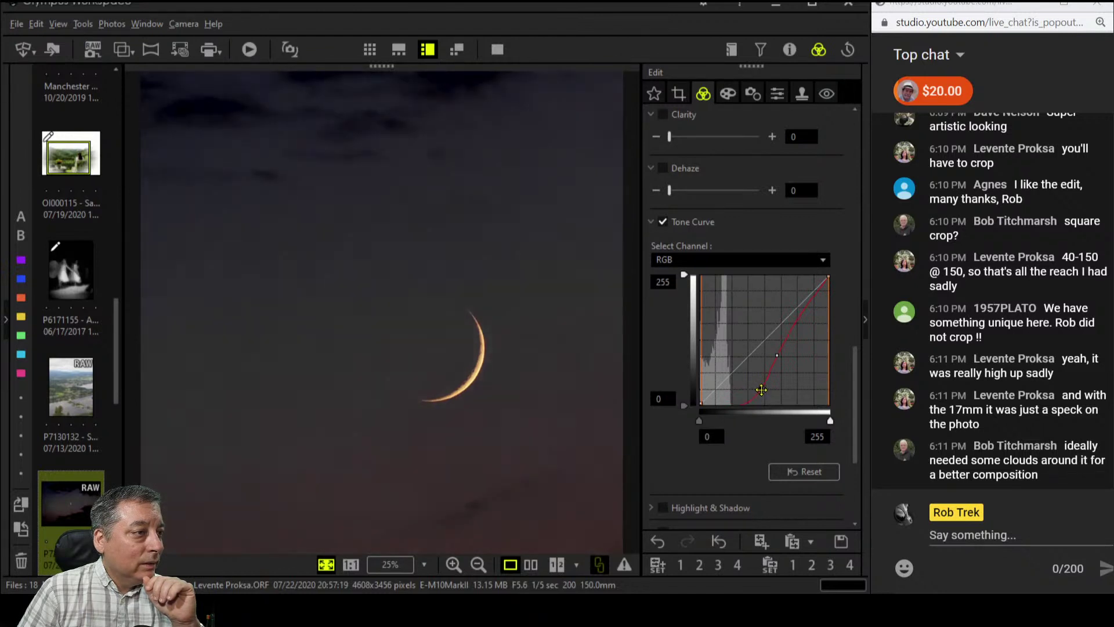
Set the noise filter to LOW and the sharpness to 2.0 for the moon photo
click(779, 99)
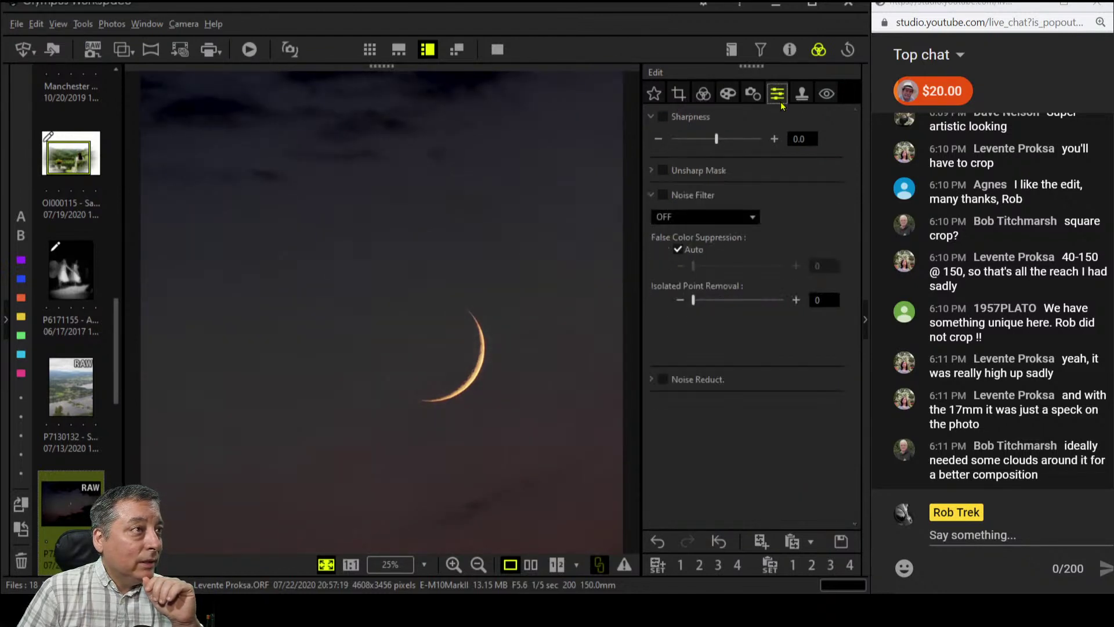
click(704, 219)
click(704, 234)
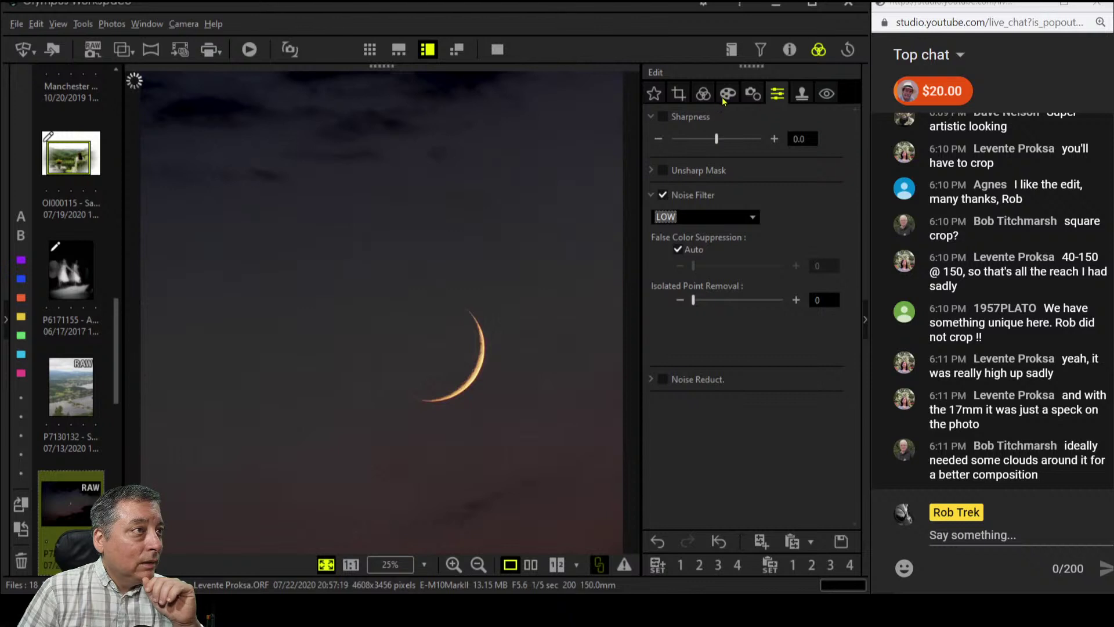
drag(716, 139, 761, 139)
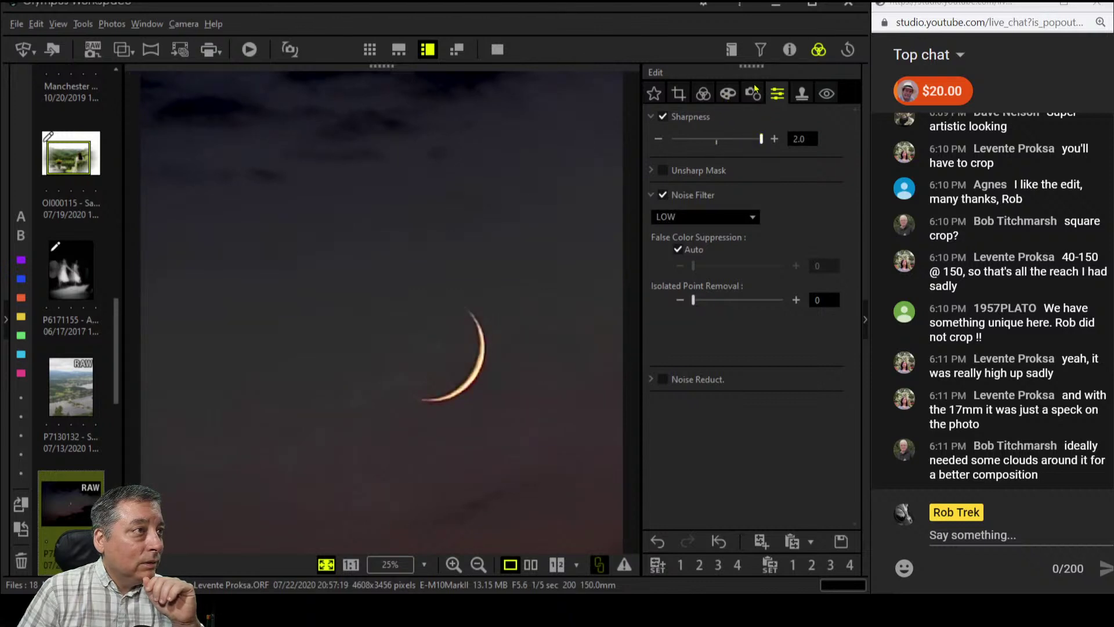
click(728, 93)
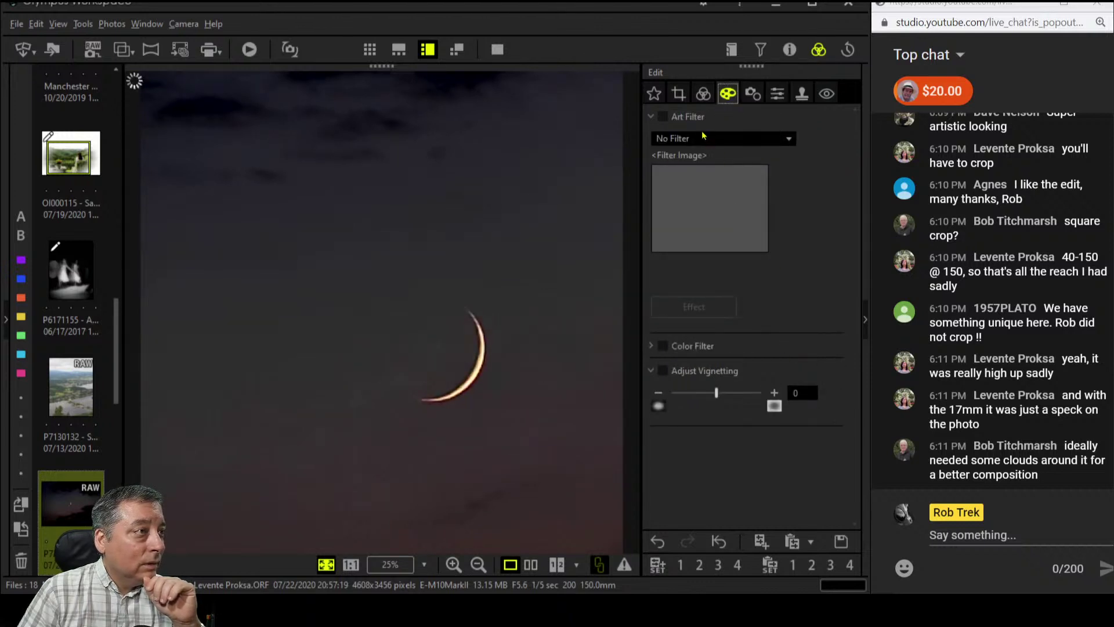
click(703, 94)
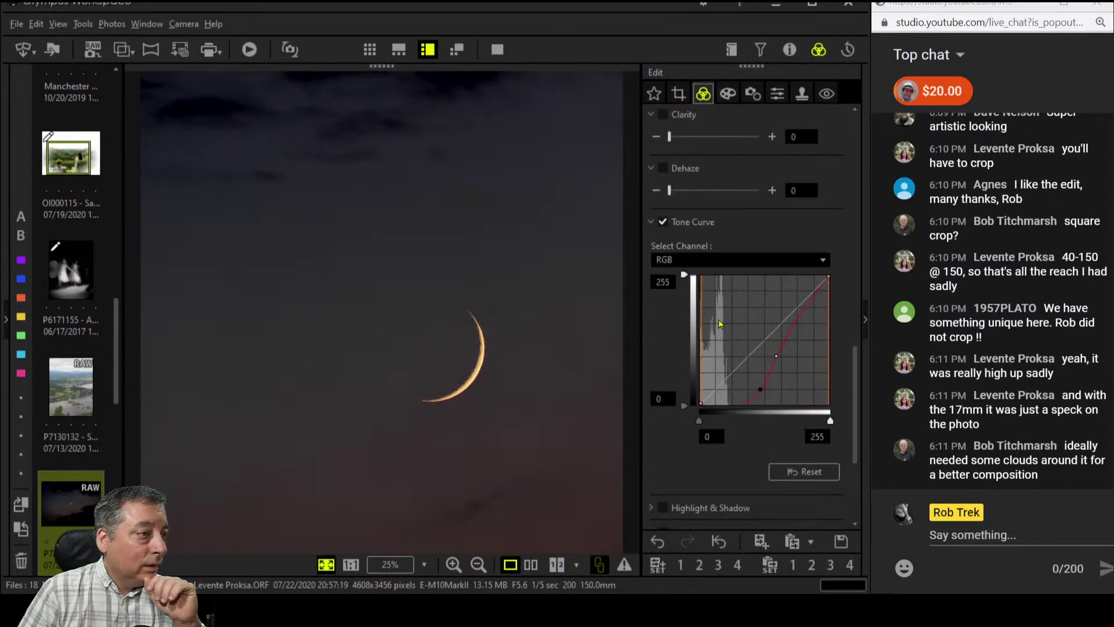
Set Dehaze to 33 on the moon photo and check the crescent at full size
scroll(739, 231, up, 2)
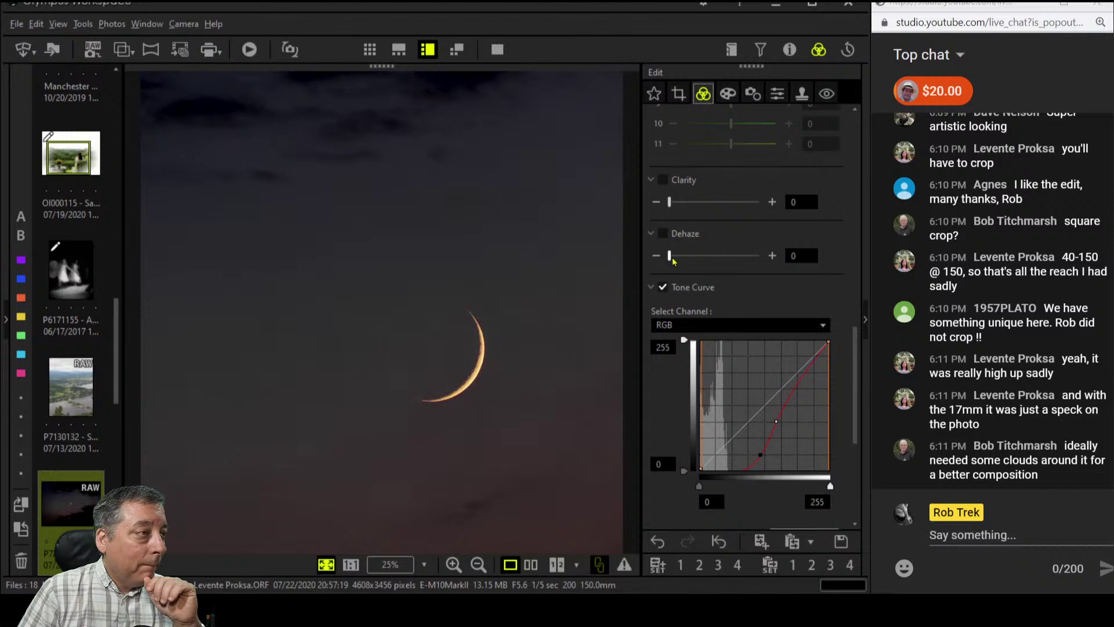
click(683, 259)
drag(683, 261, 702, 266)
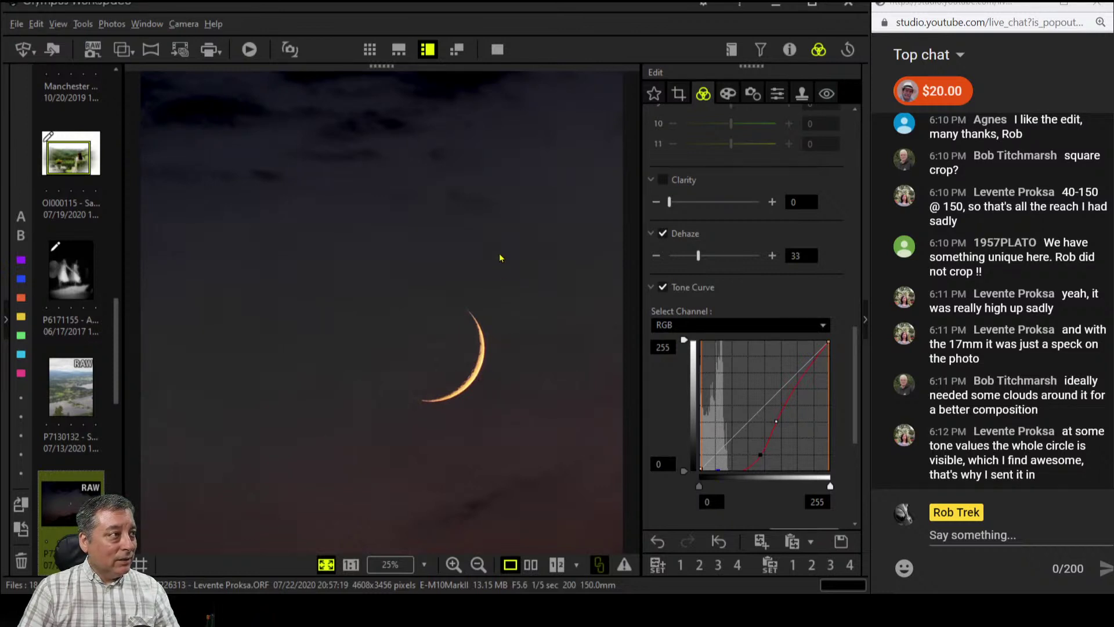
click(495, 468)
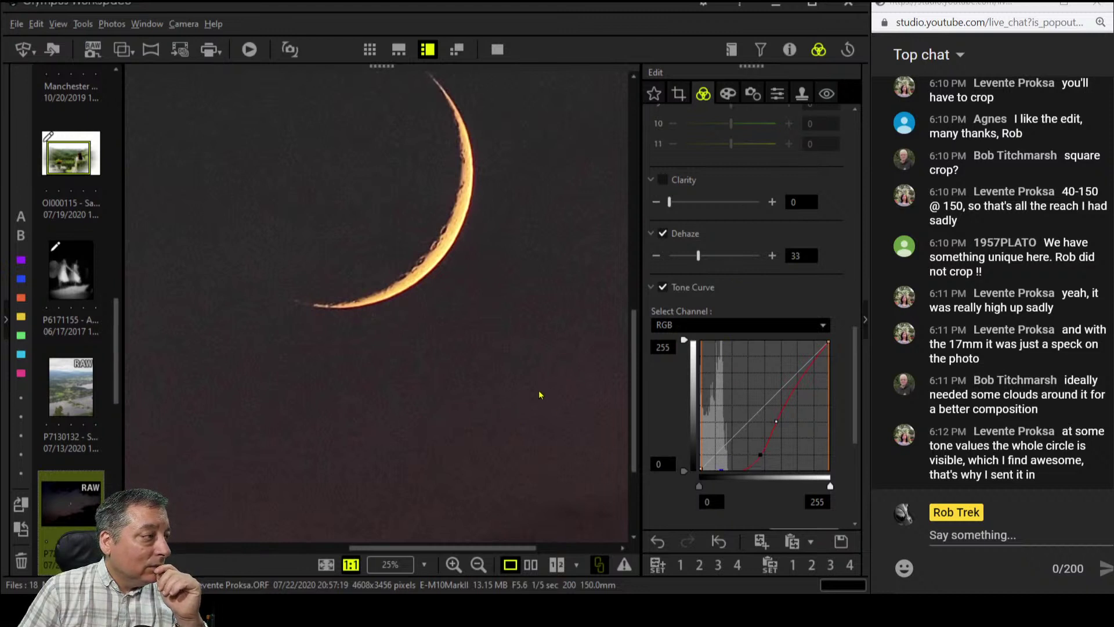
Reduce the sharpness of the moon photo to 0.0 and view the whole image again with the tone curve settings shown
click(754, 94)
click(777, 93)
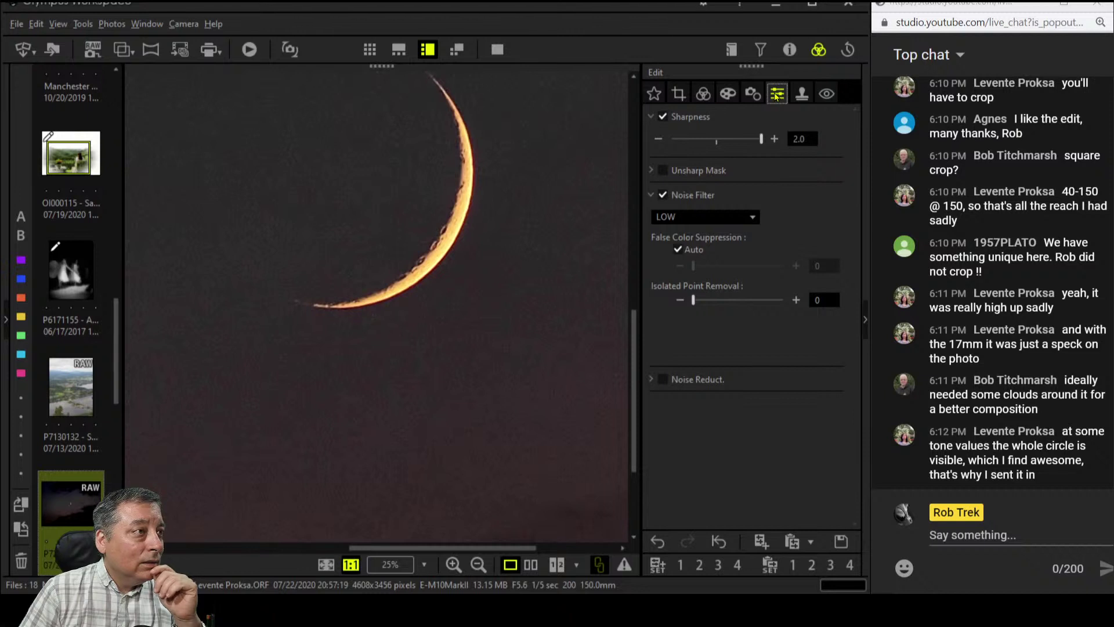
click(757, 144)
drag(757, 146, 745, 147)
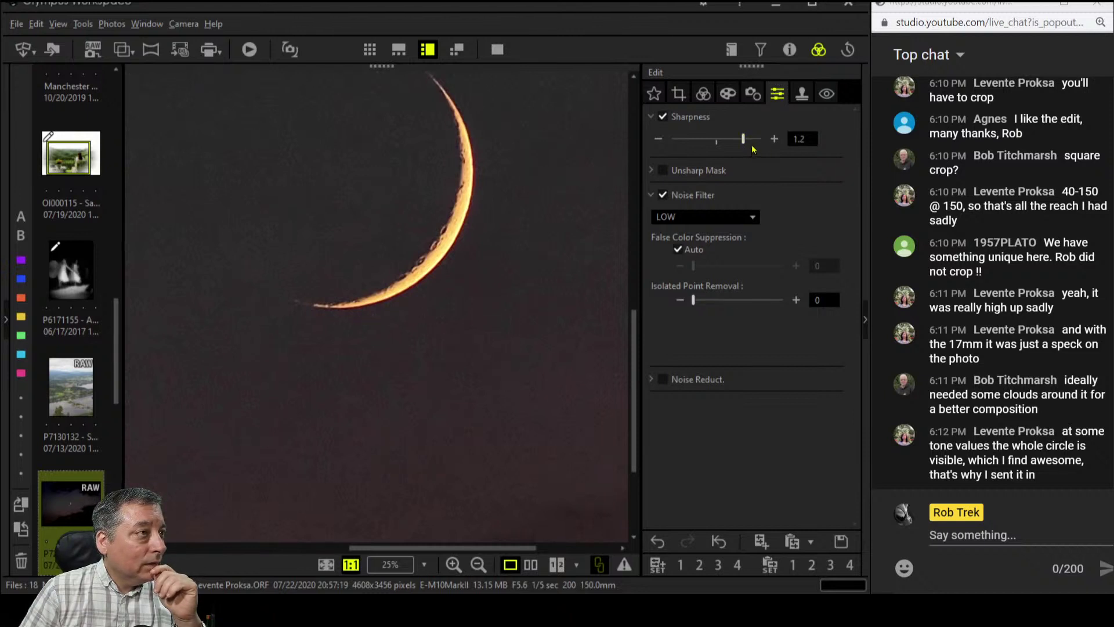
drag(742, 146, 717, 150)
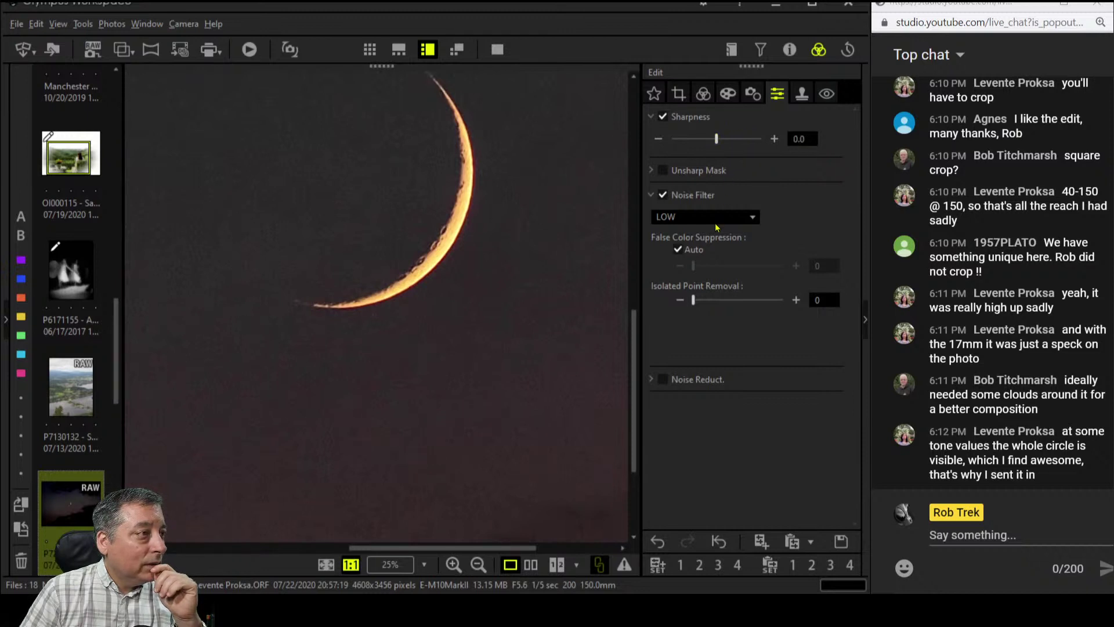
click(727, 94)
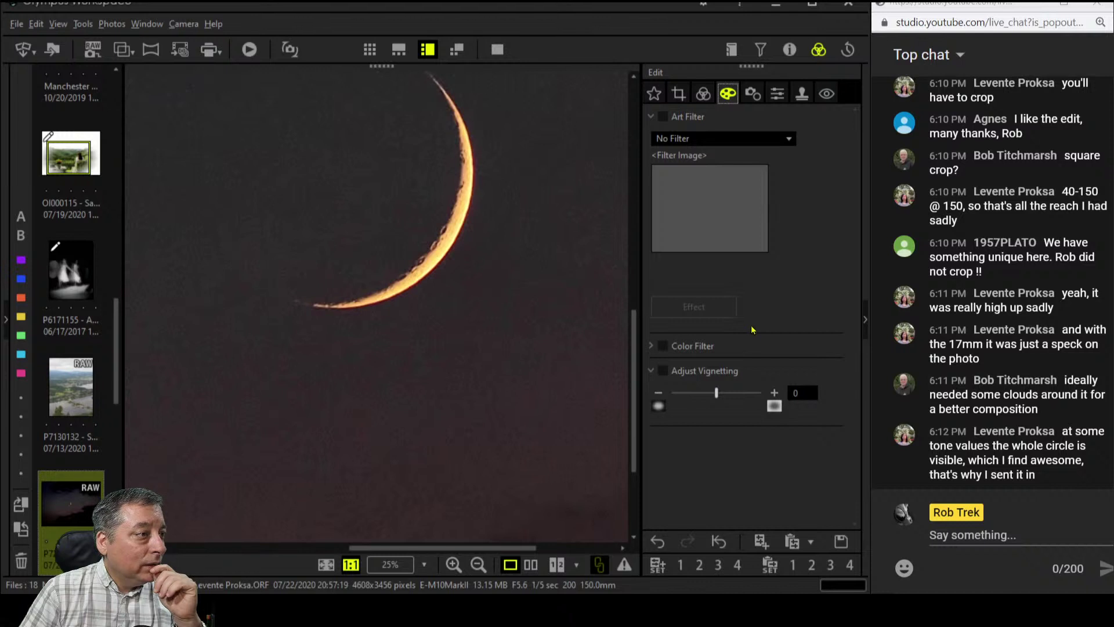
click(703, 94)
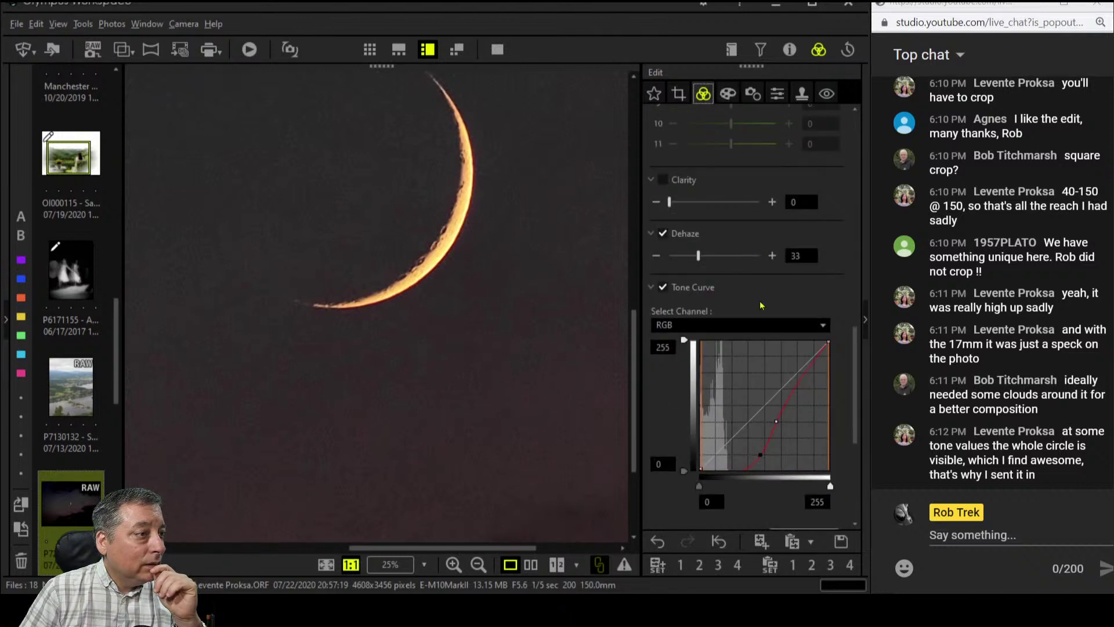
click(486, 290)
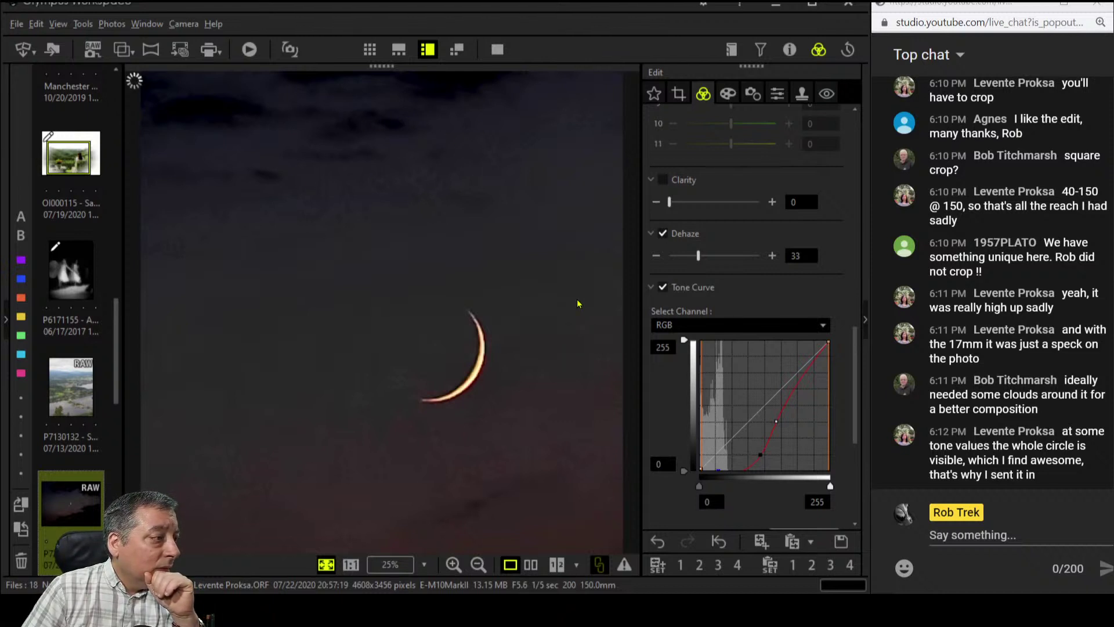
Add blue to the sky by raising a shadow point on the B channel tone curve and anchoring a highlight point near the diagonal
click(740, 323)
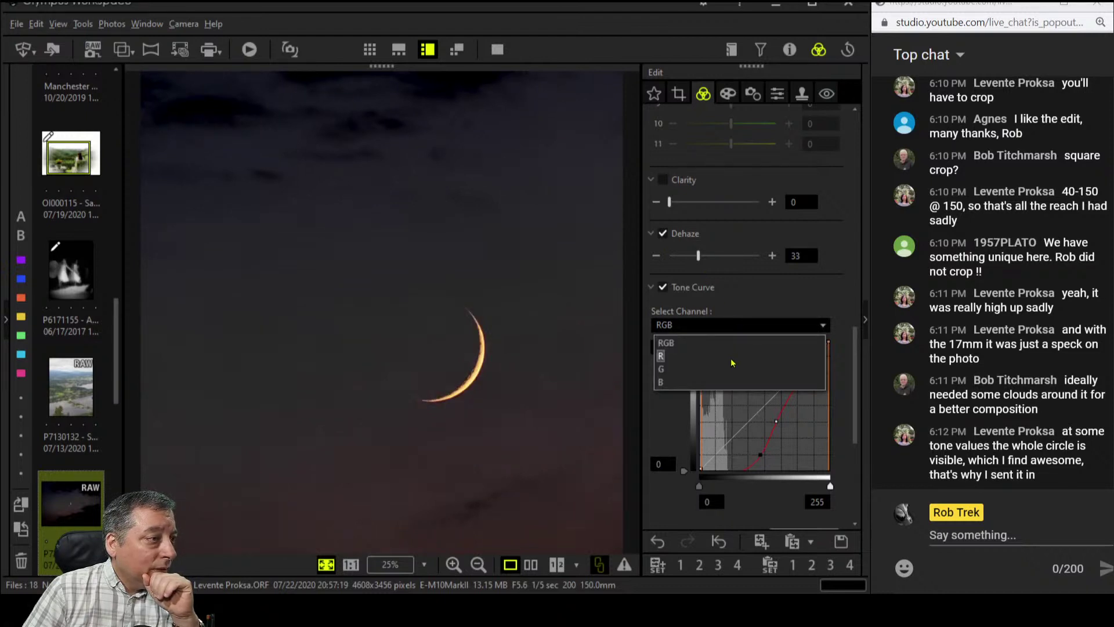
click(732, 382)
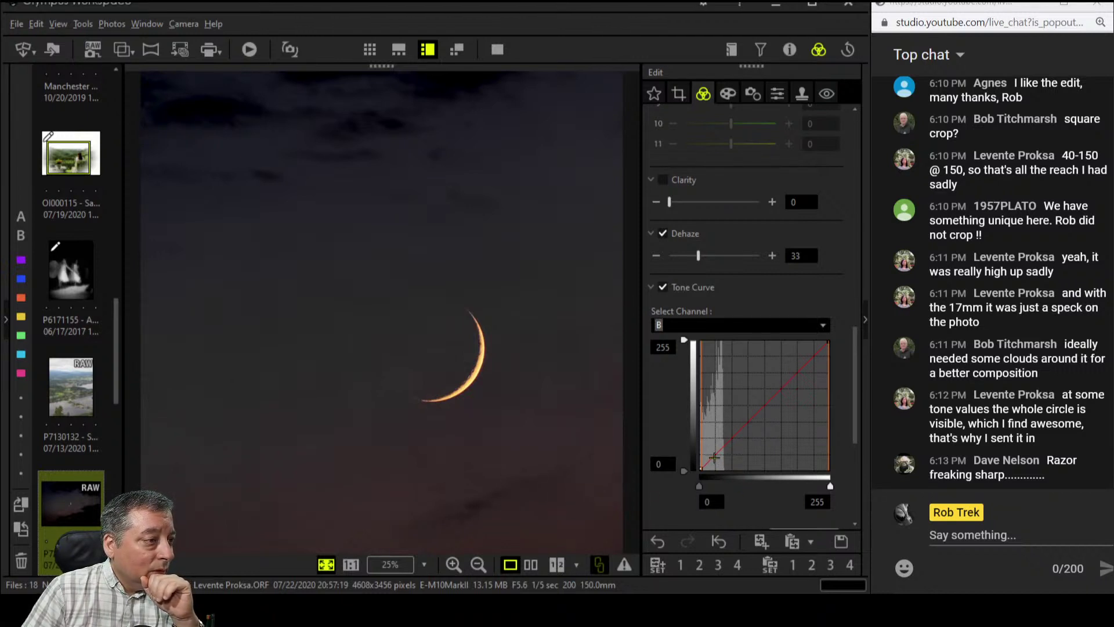
drag(707, 459, 713, 452)
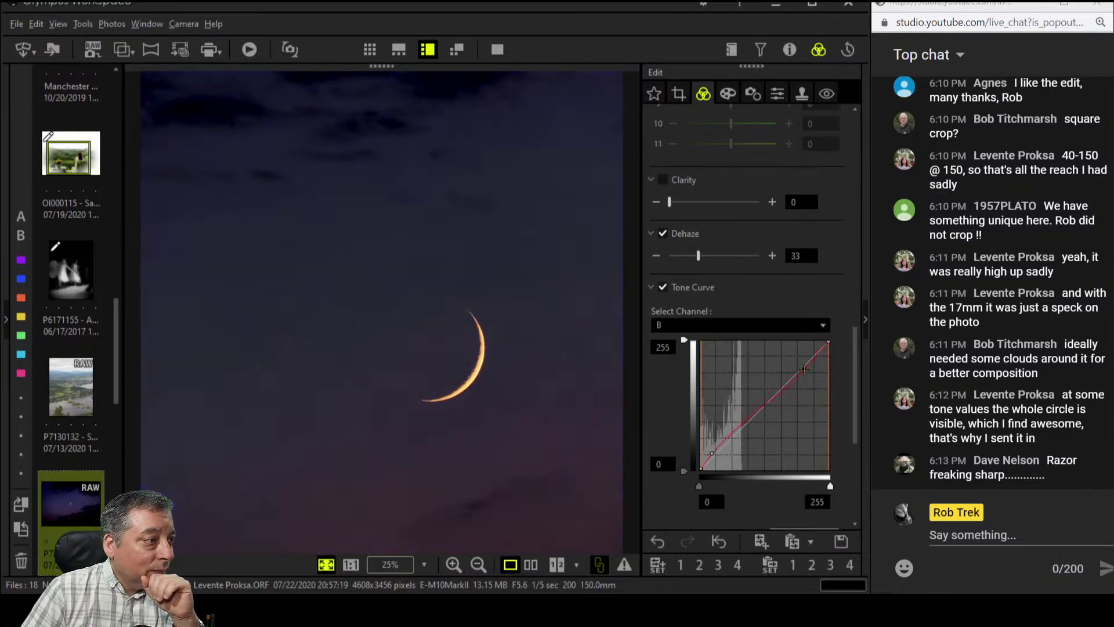
drag(803, 366, 805, 370)
click(712, 453)
click(712, 453)
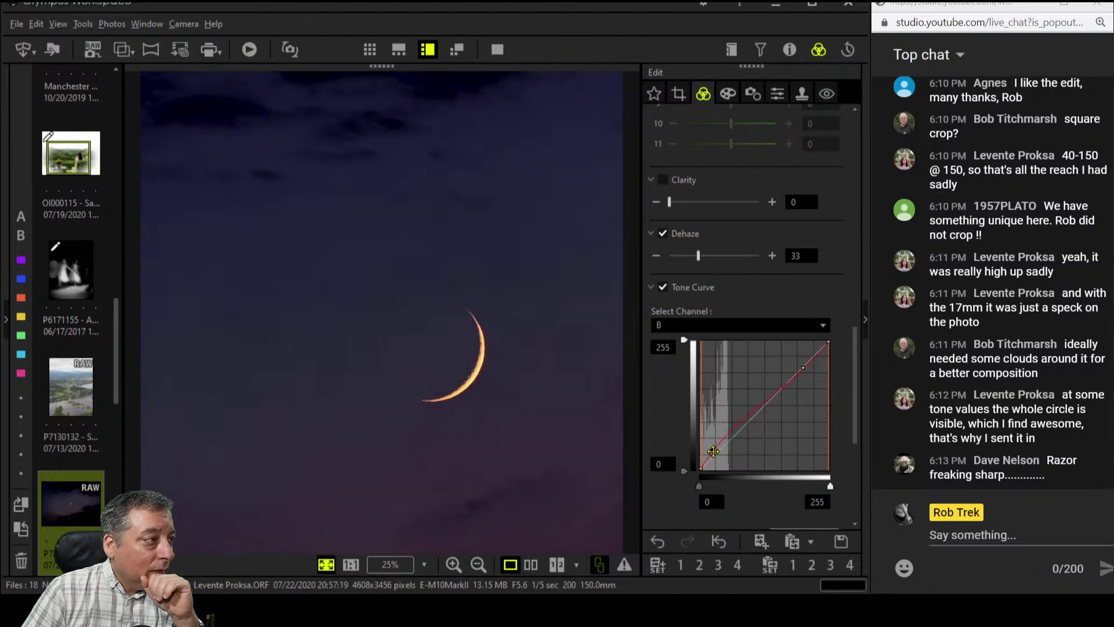
click(803, 368)
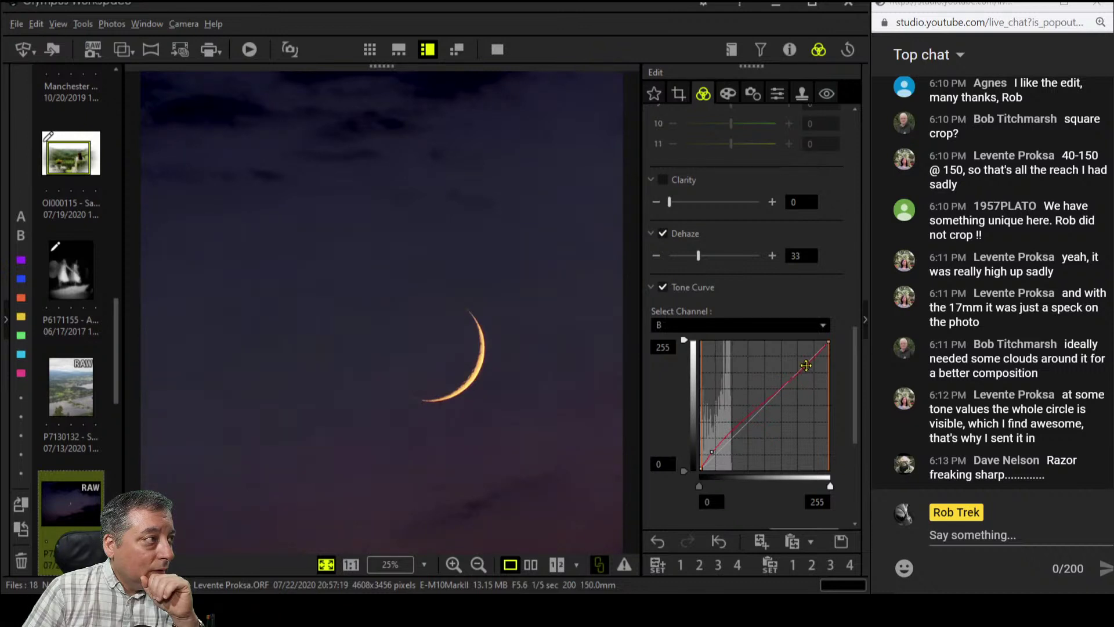
drag(816, 359, 811, 360)
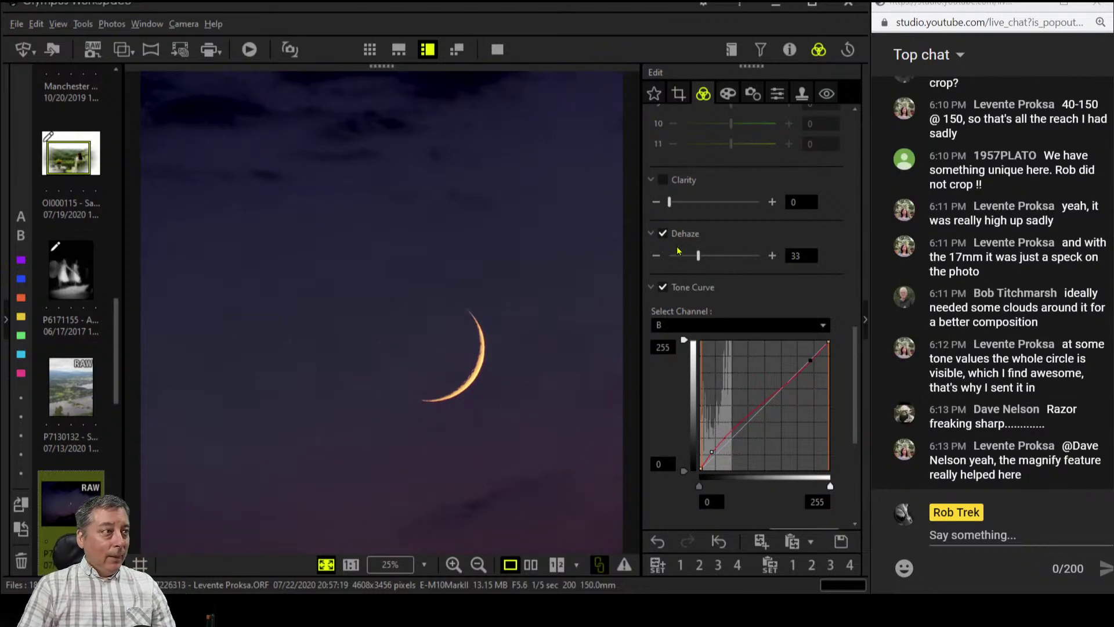
Examine the edited moon photo in full screen and close up, and look at its camera and exposure details
click(497, 49)
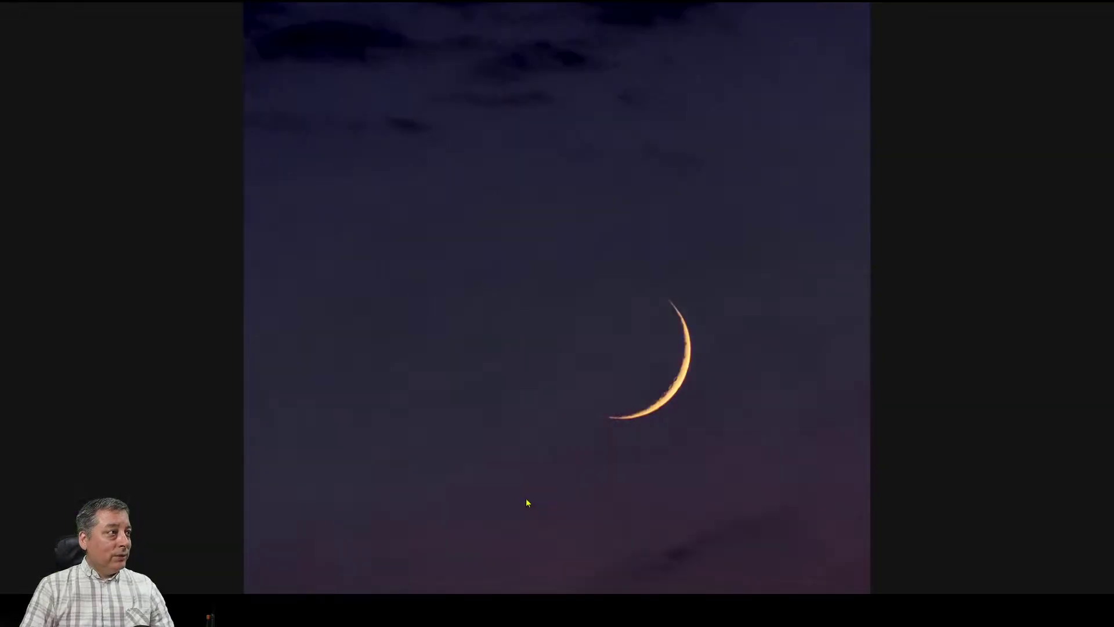
click(619, 382)
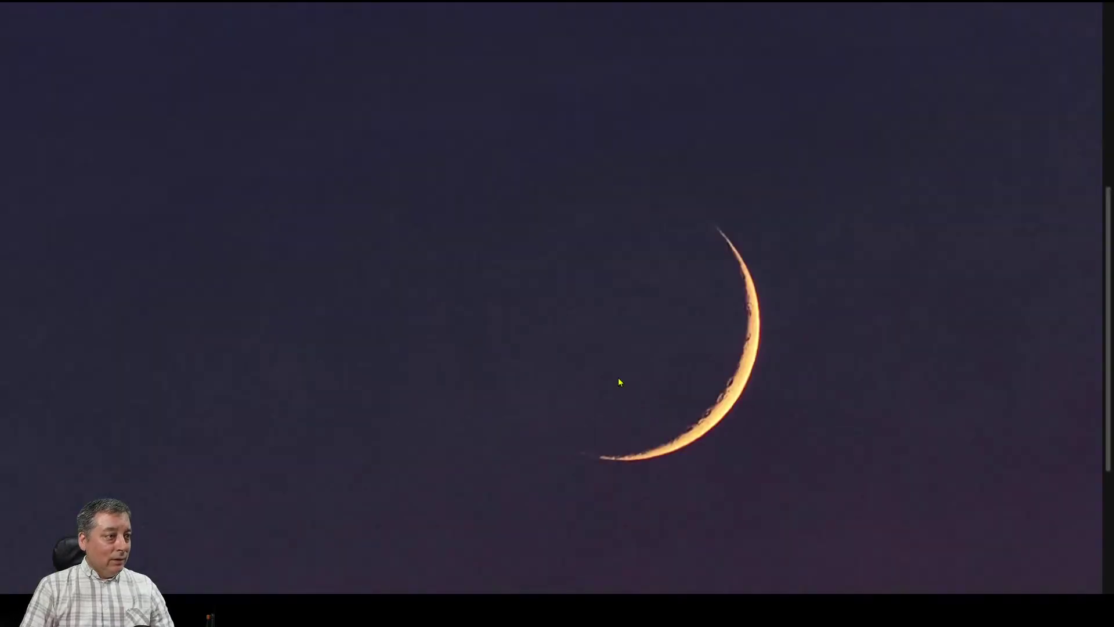
click(620, 382)
key(Escape)
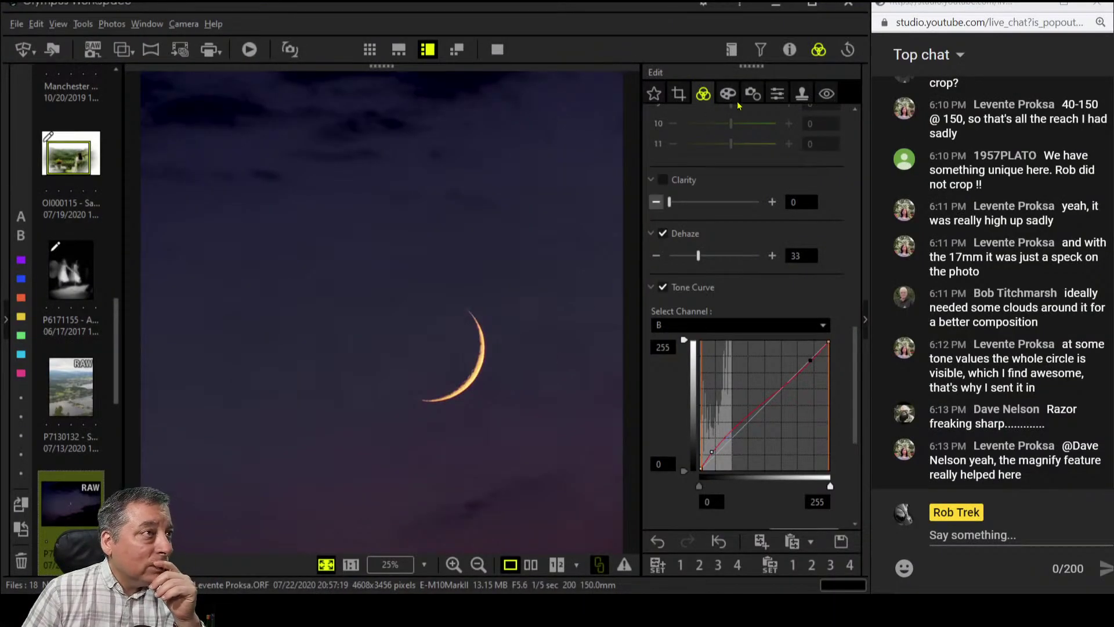
click(787, 51)
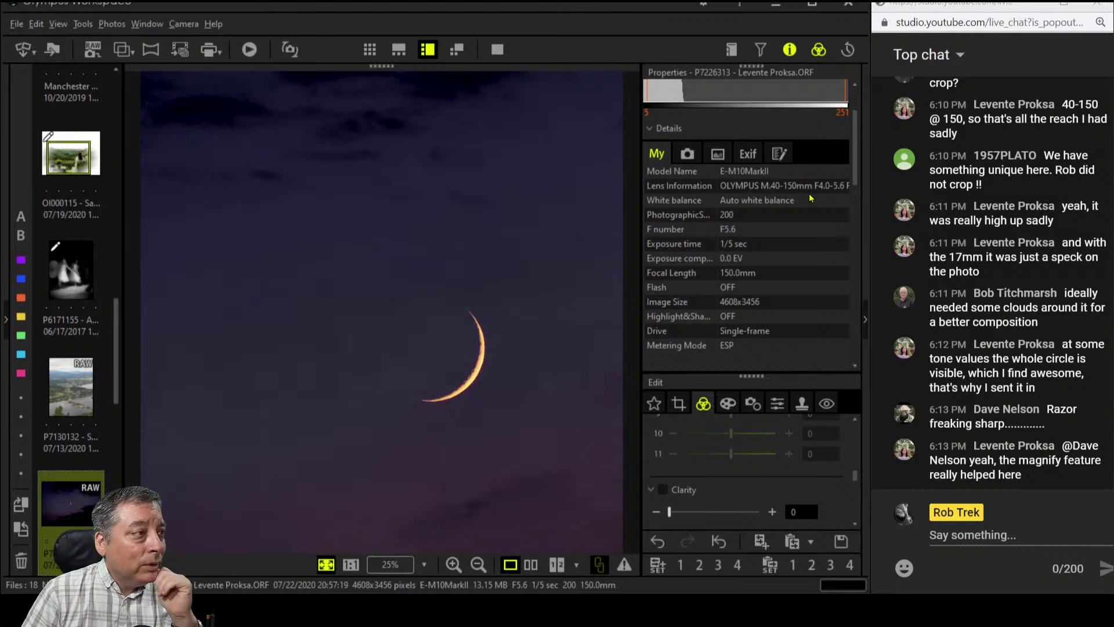
click(790, 49)
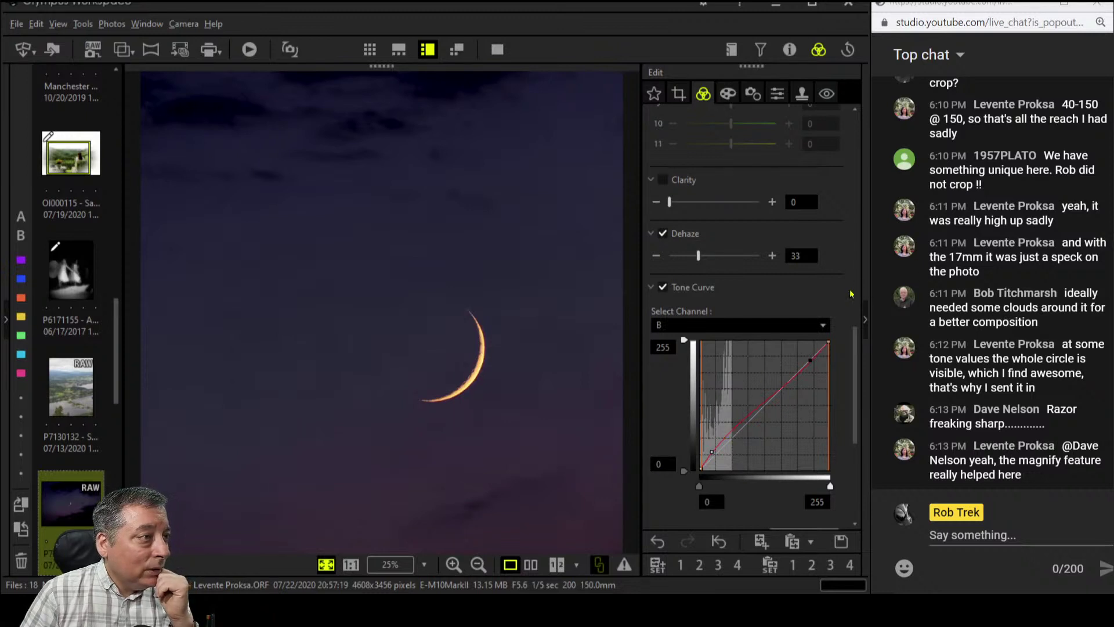
Lift the lower shadow point of the RGB tone curve slightly to brighten the sky
click(822, 326)
click(667, 343)
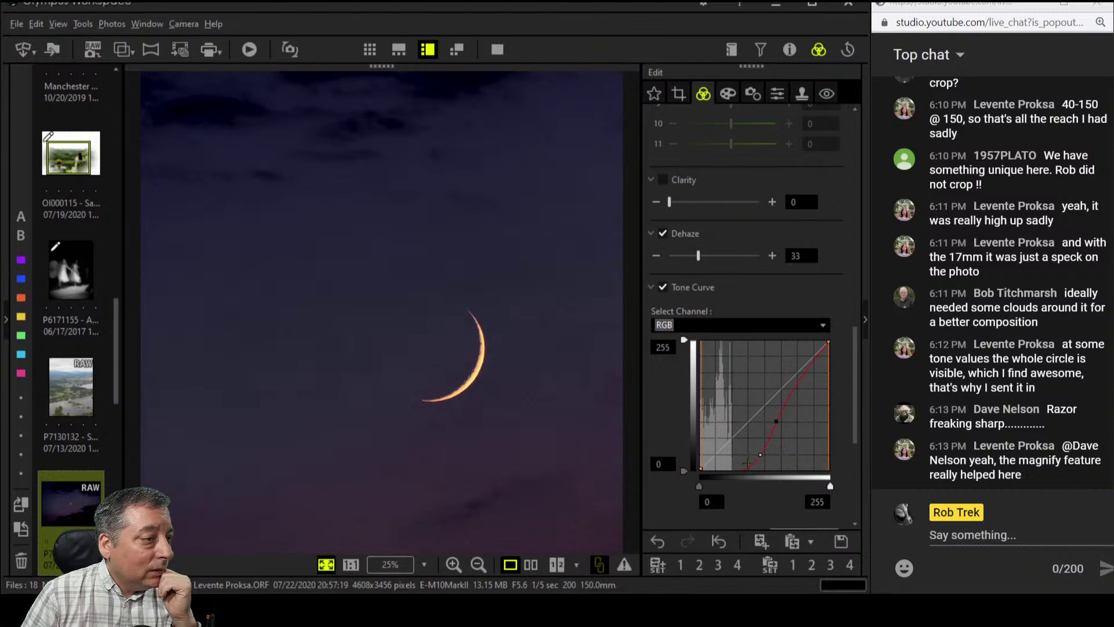
drag(757, 458, 757, 452)
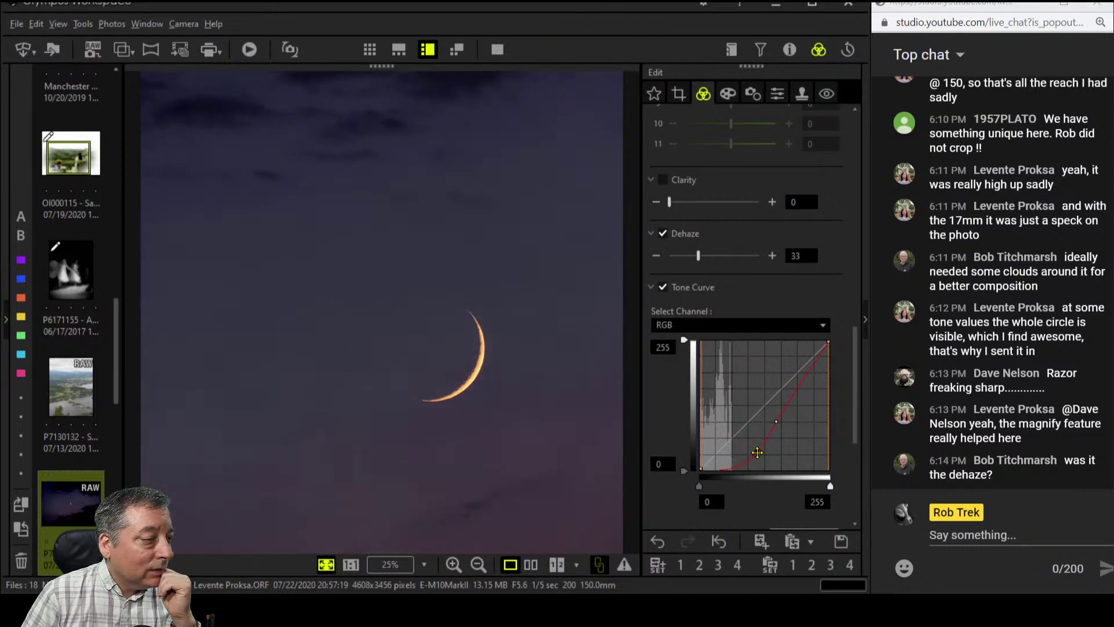
Set the moon photo's exposure compensation to -0.2 EV
scroll(852, 265, up, 3)
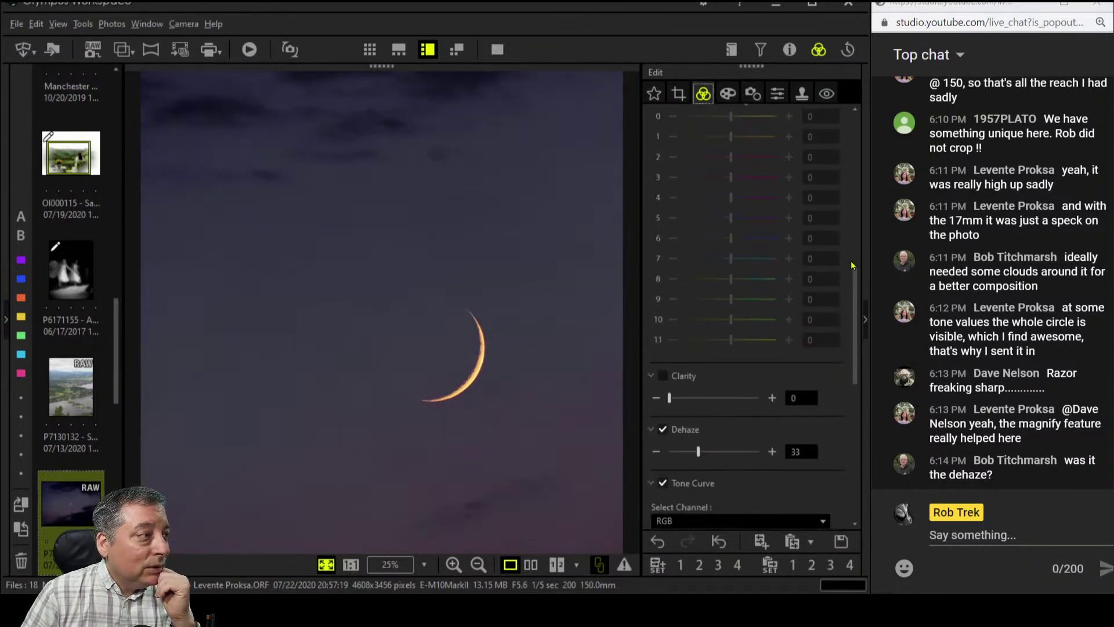
scroll(853, 265, up, 5)
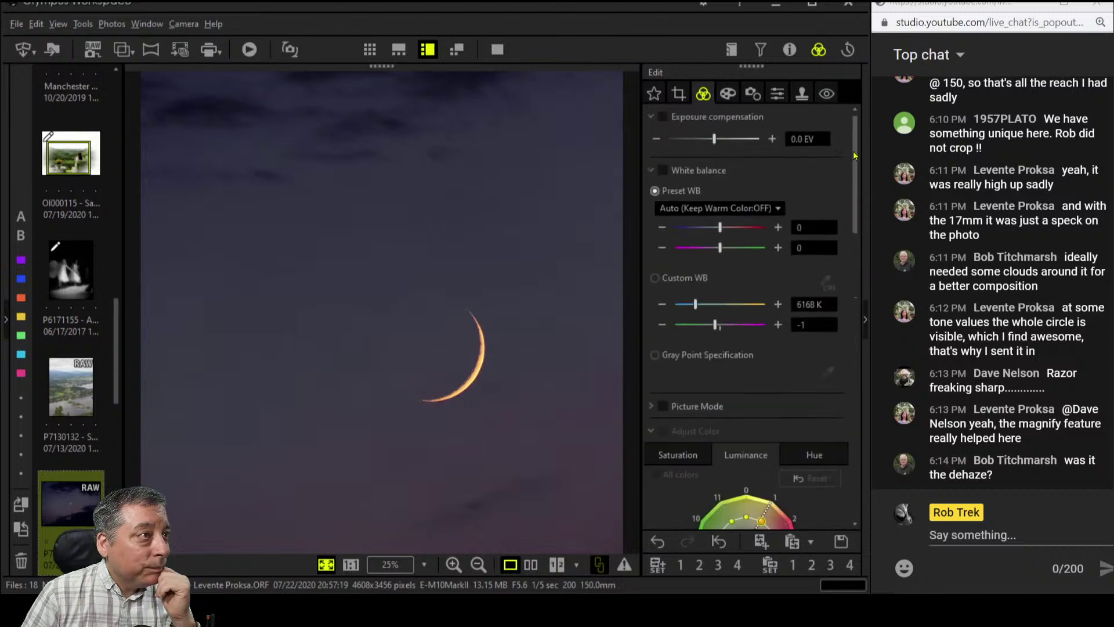
drag(716, 143, 710, 146)
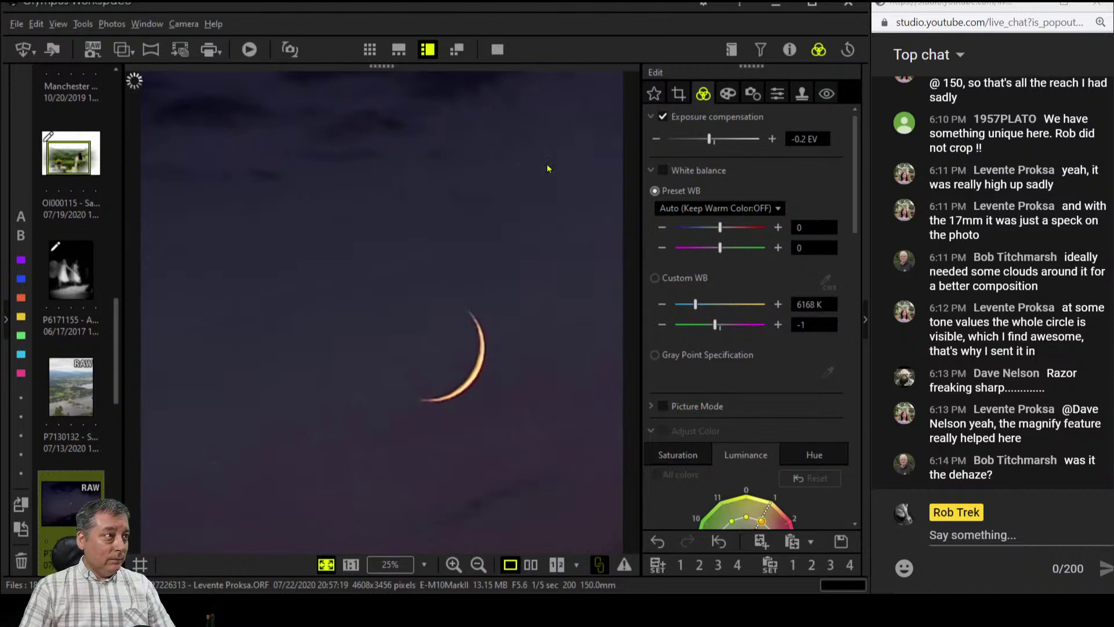
View the finished moon photo in full screen and compare it side by side with the original
click(505, 56)
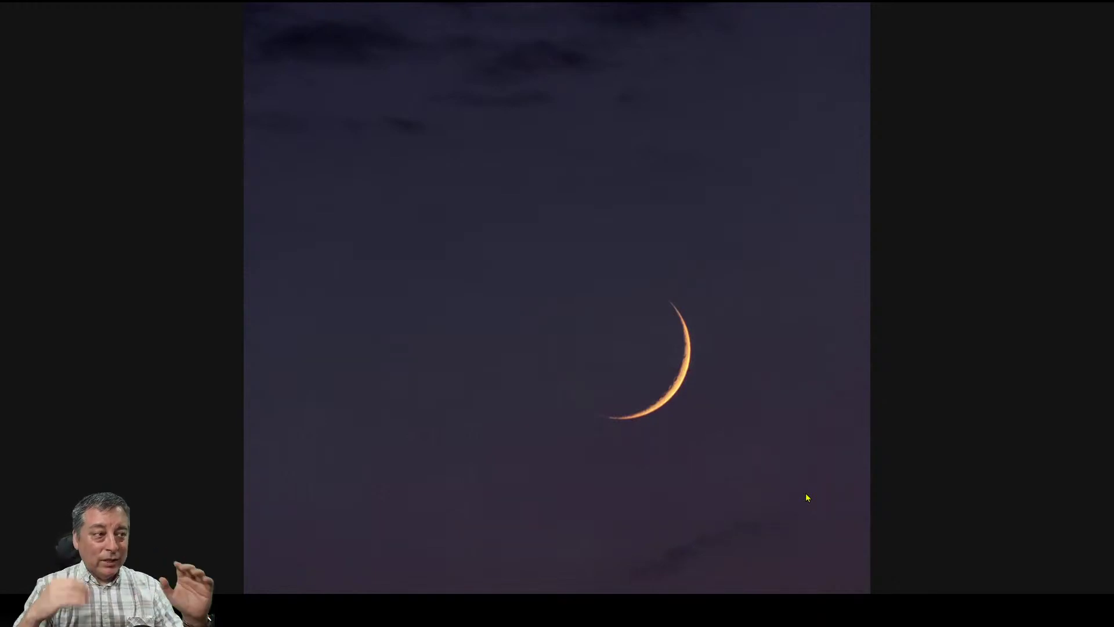
key(Escape)
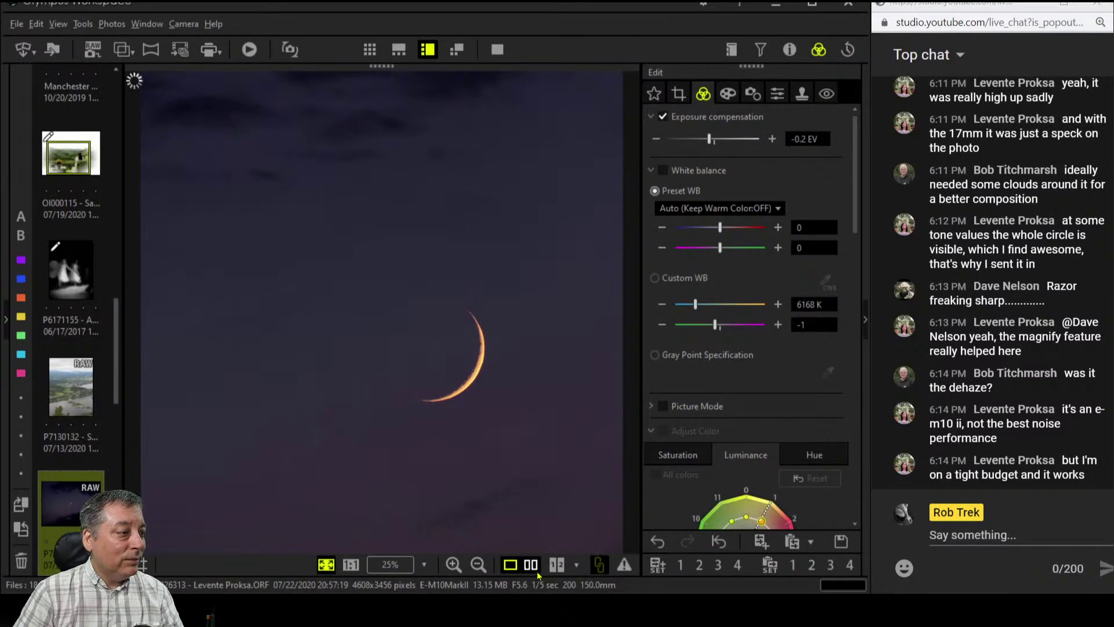
click(531, 564)
key(F11)
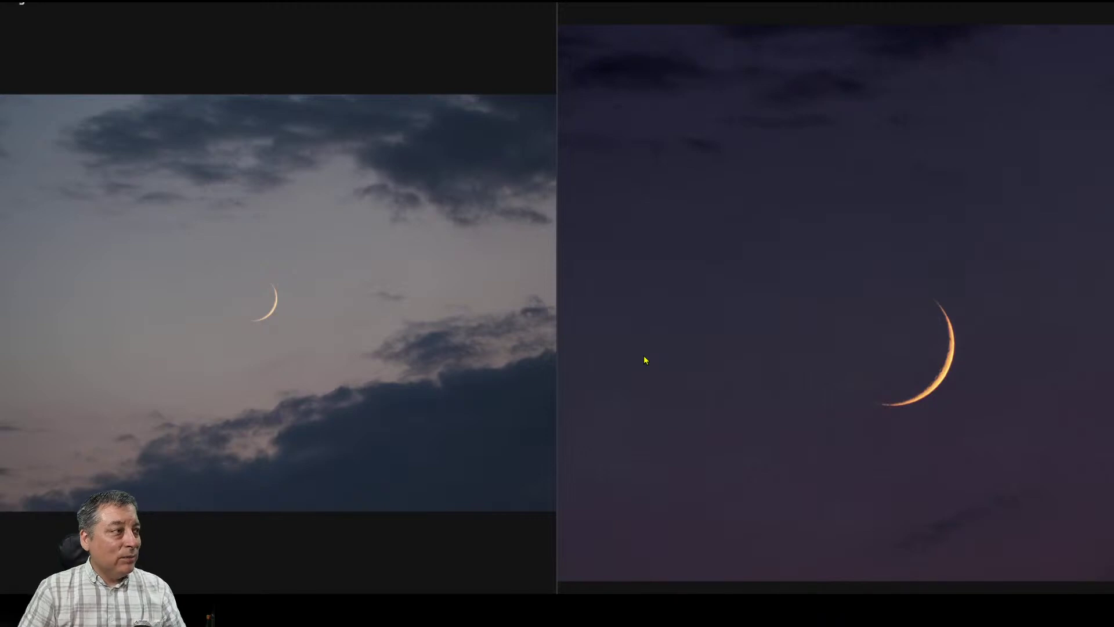
key(Escape)
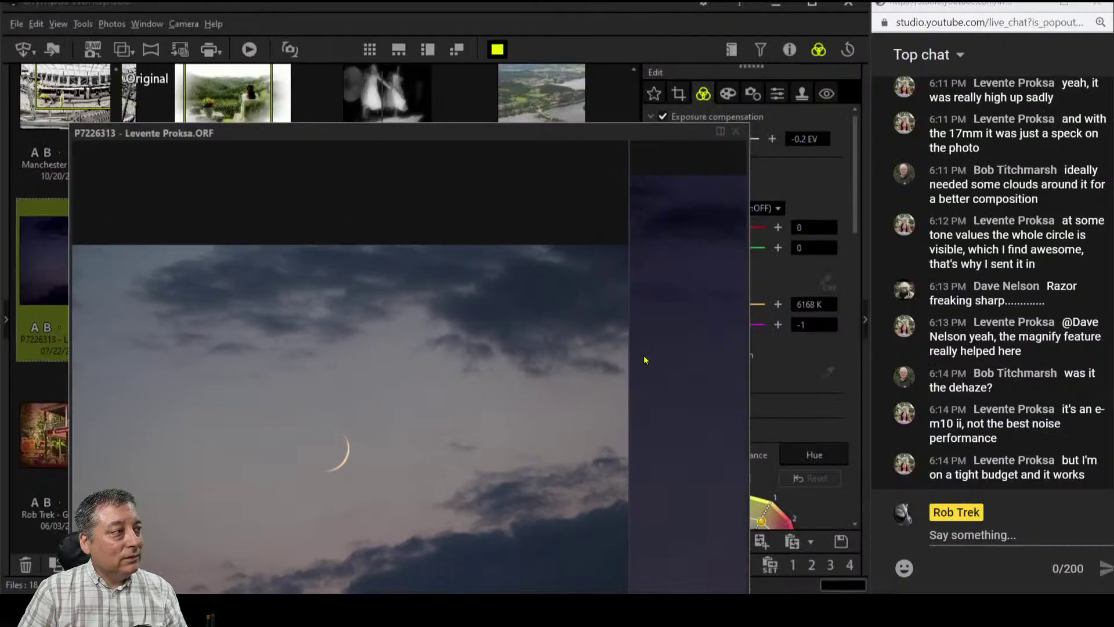
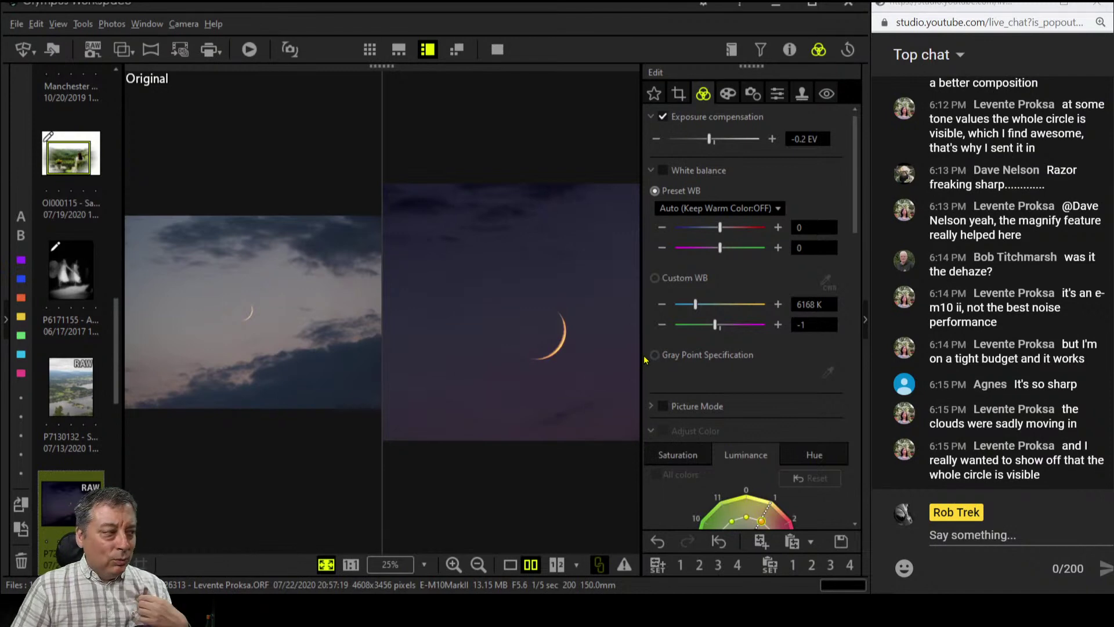
Open the lake and village landscape photo in single view and inspect the houses and distant hills at full size
click(85, 392)
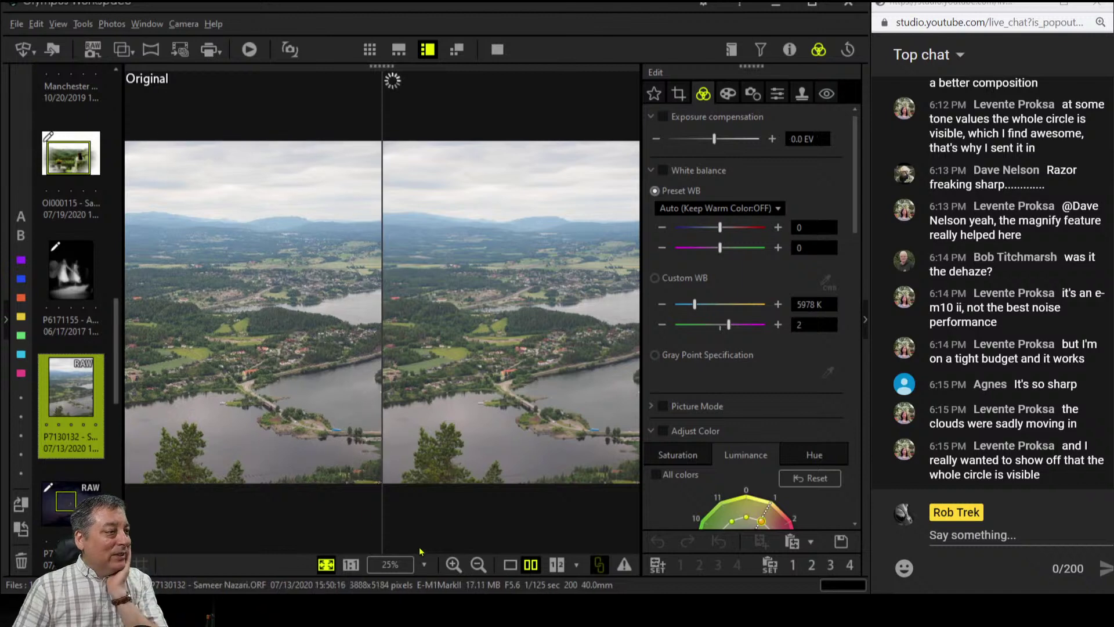
click(511, 565)
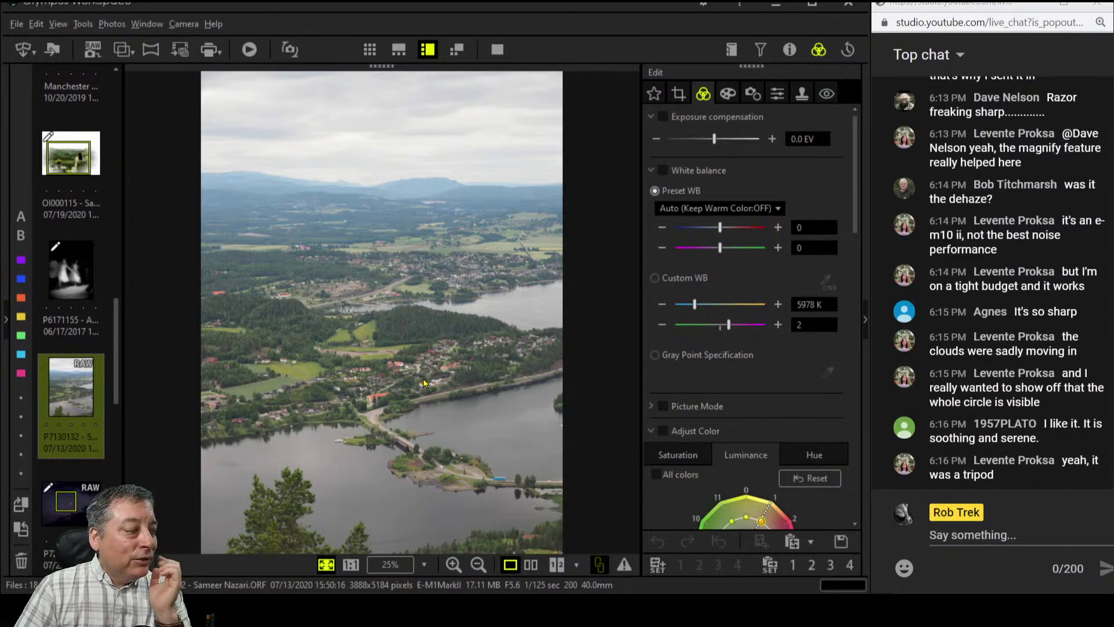
click(423, 378)
drag(423, 378, 455, 429)
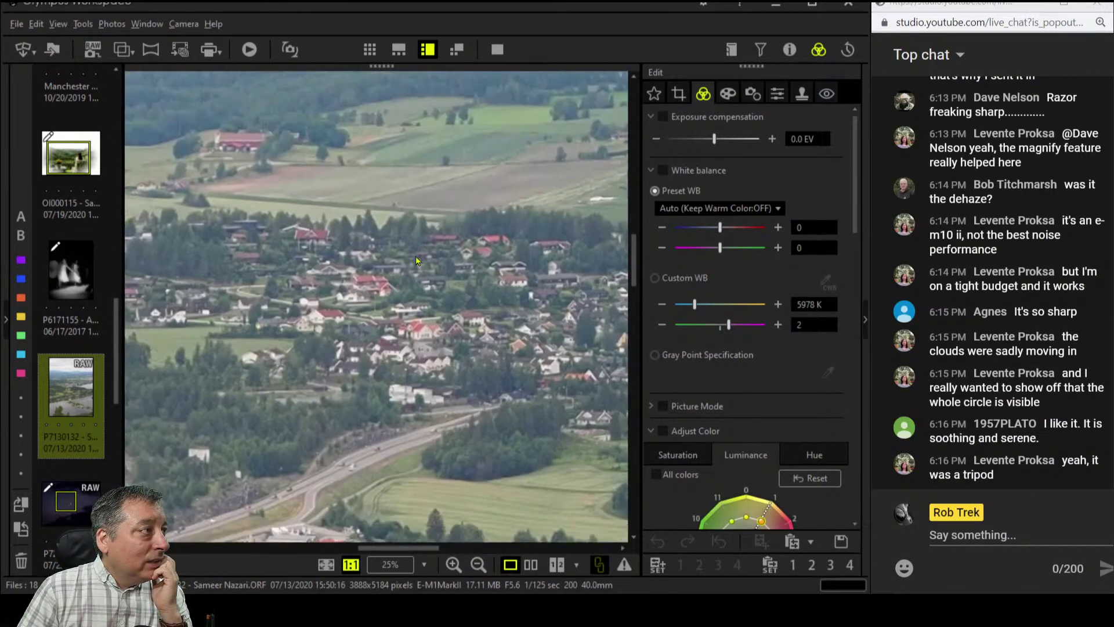
drag(409, 133, 406, 375)
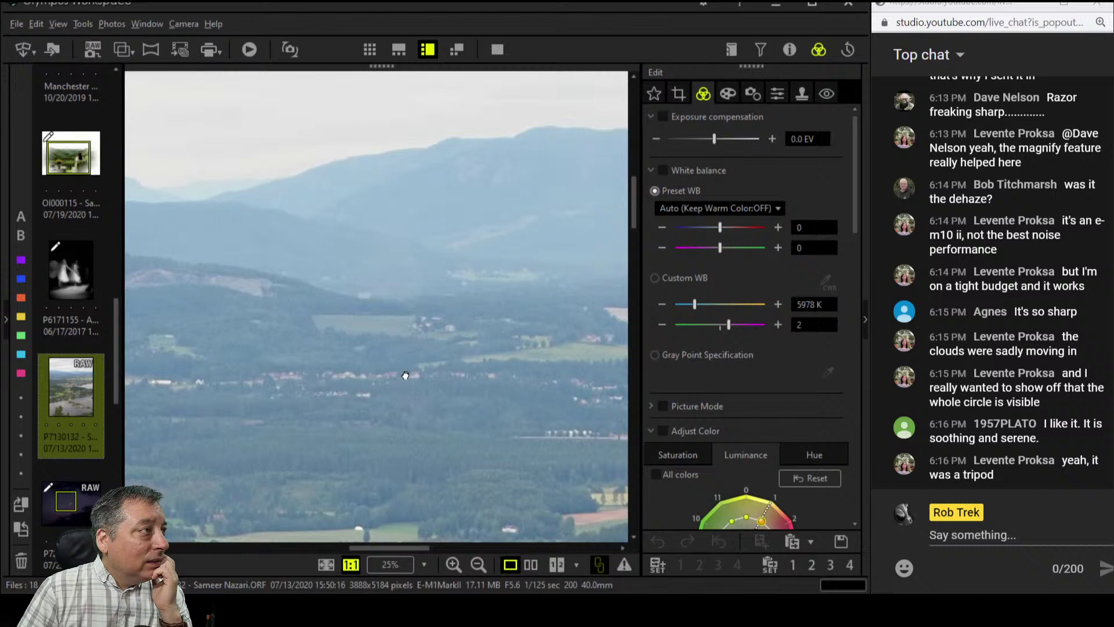
click(392, 303)
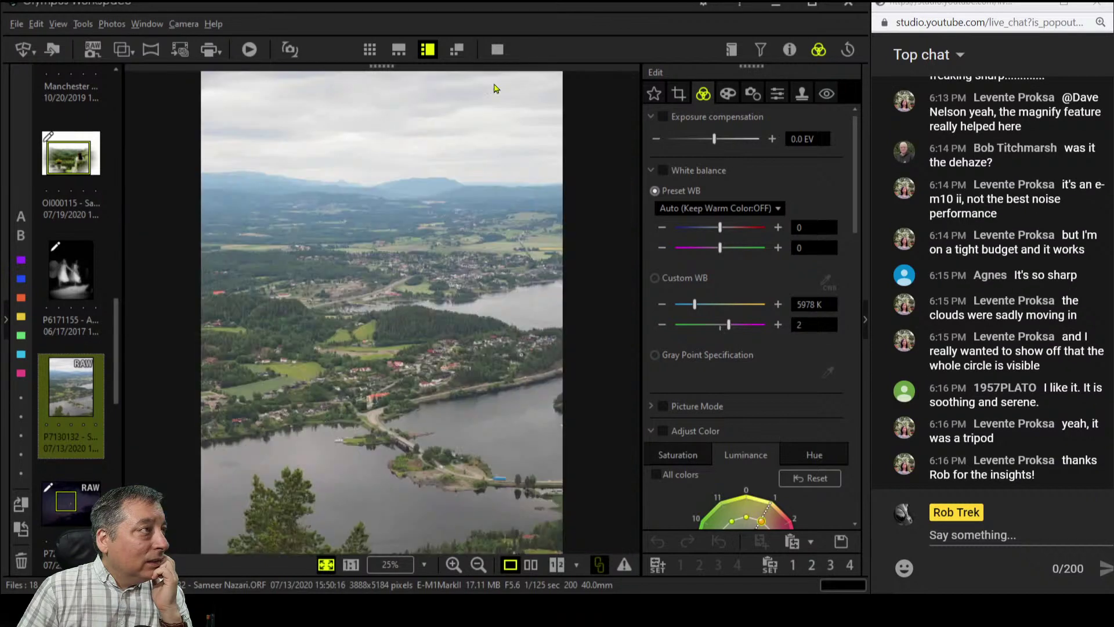
View the lake landscape in full screen and inspect the blue truck and island road at full size
click(497, 50)
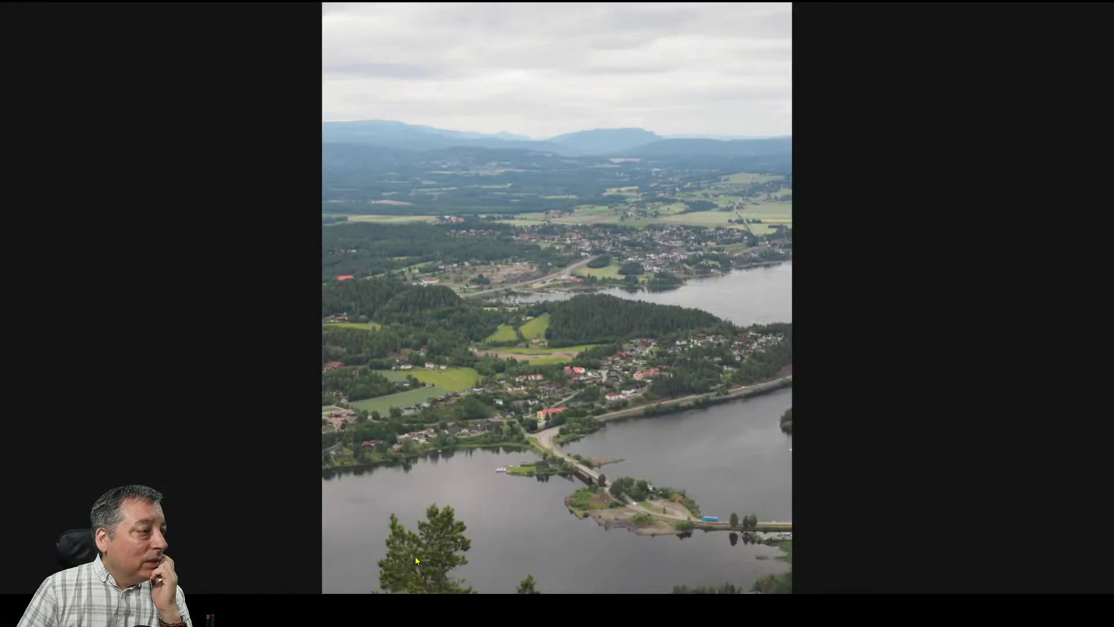
click(705, 523)
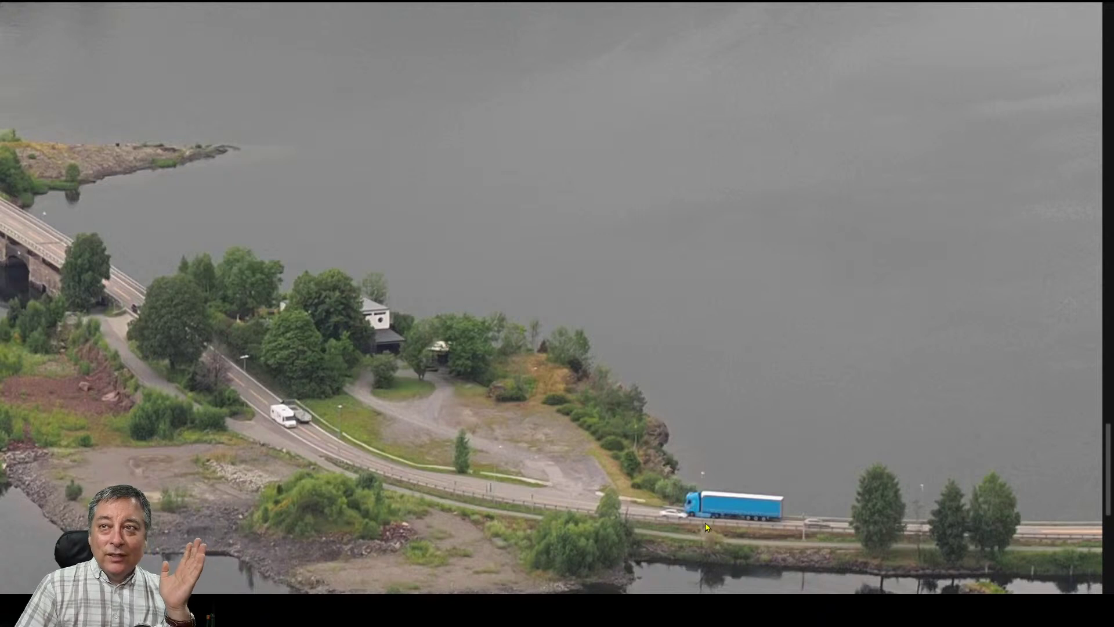
scroll(705, 523, down, 3)
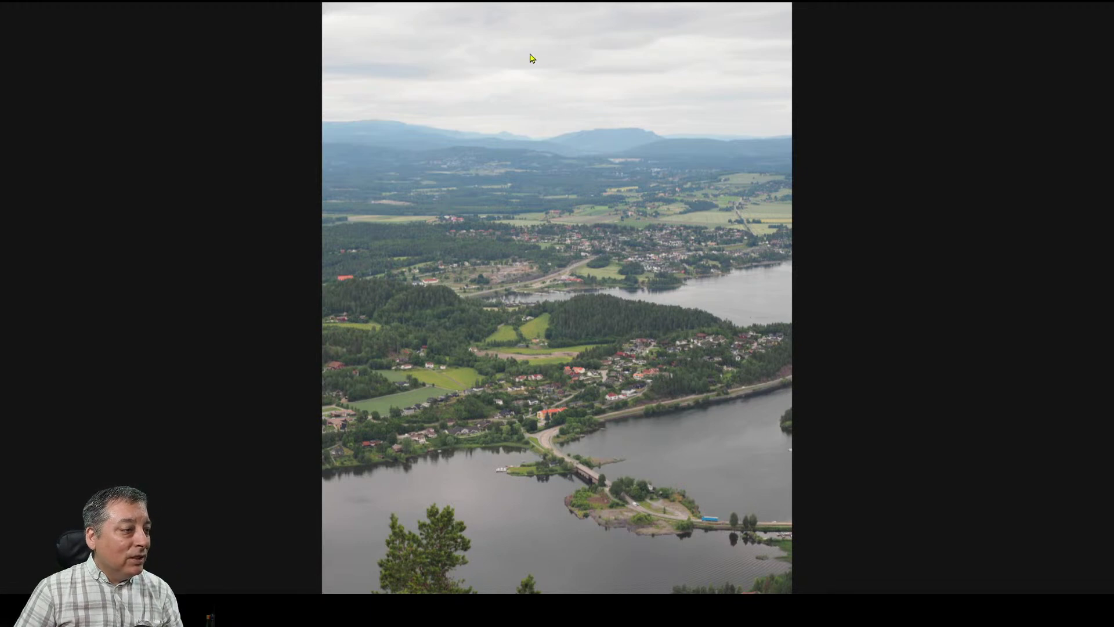
click(570, 408)
click(626, 500)
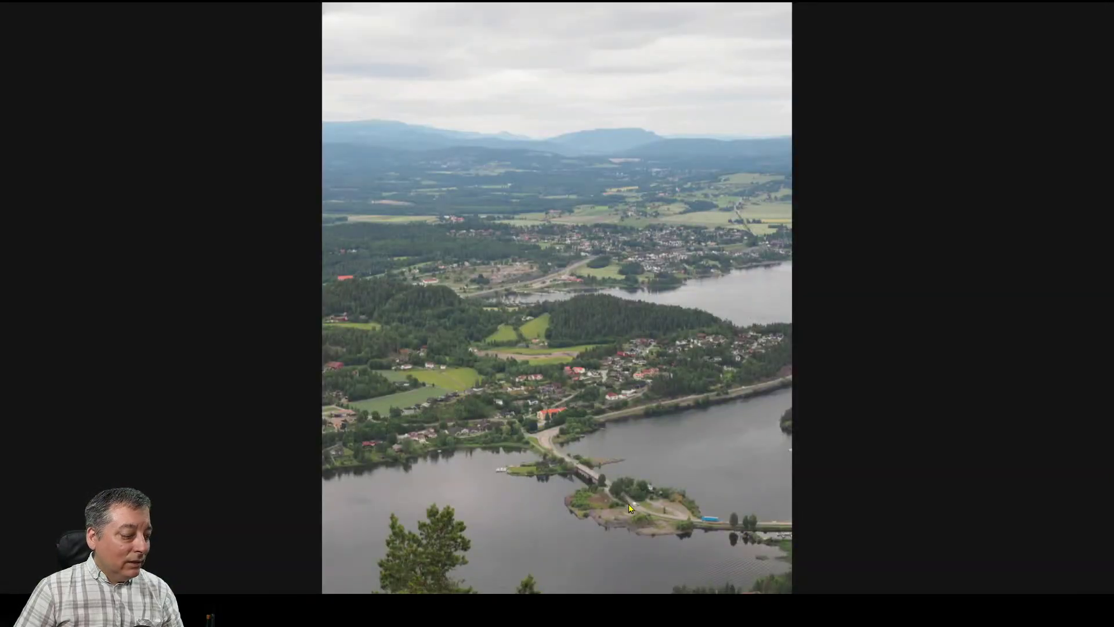
key(Escape)
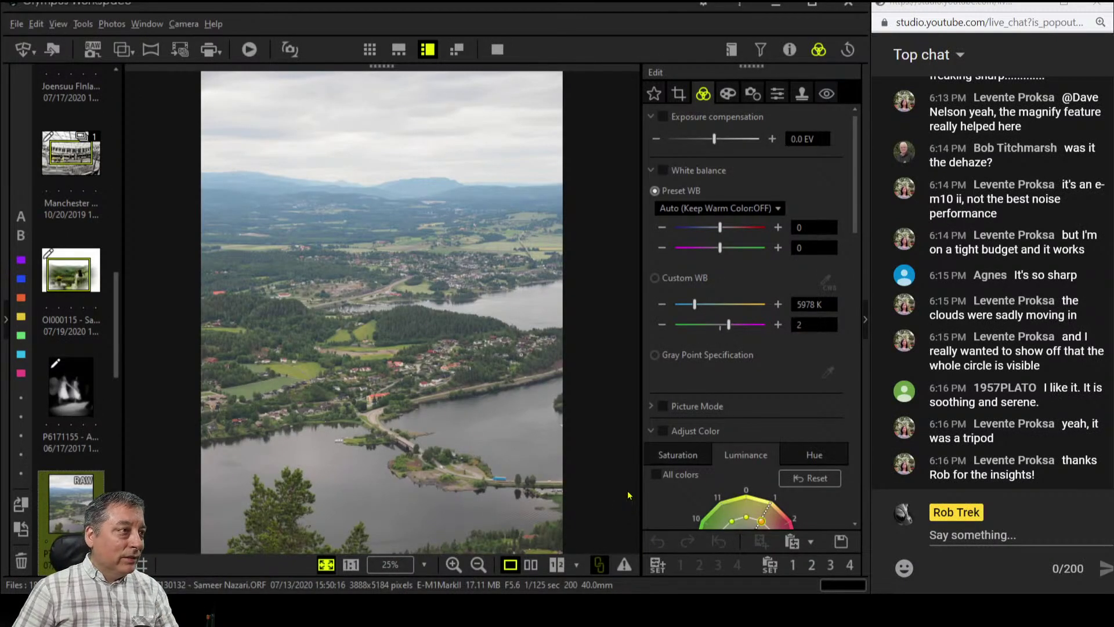
Try a smaller crop in the original ratio and a 16:9 crop on the lake landscape
click(679, 96)
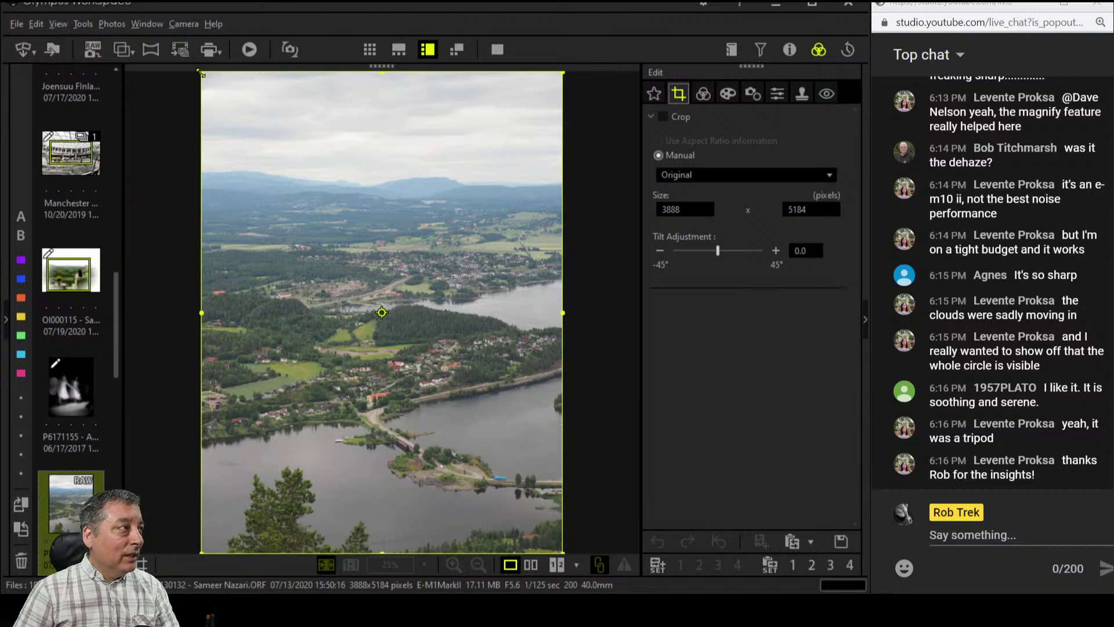
drag(202, 73, 259, 158)
click(748, 176)
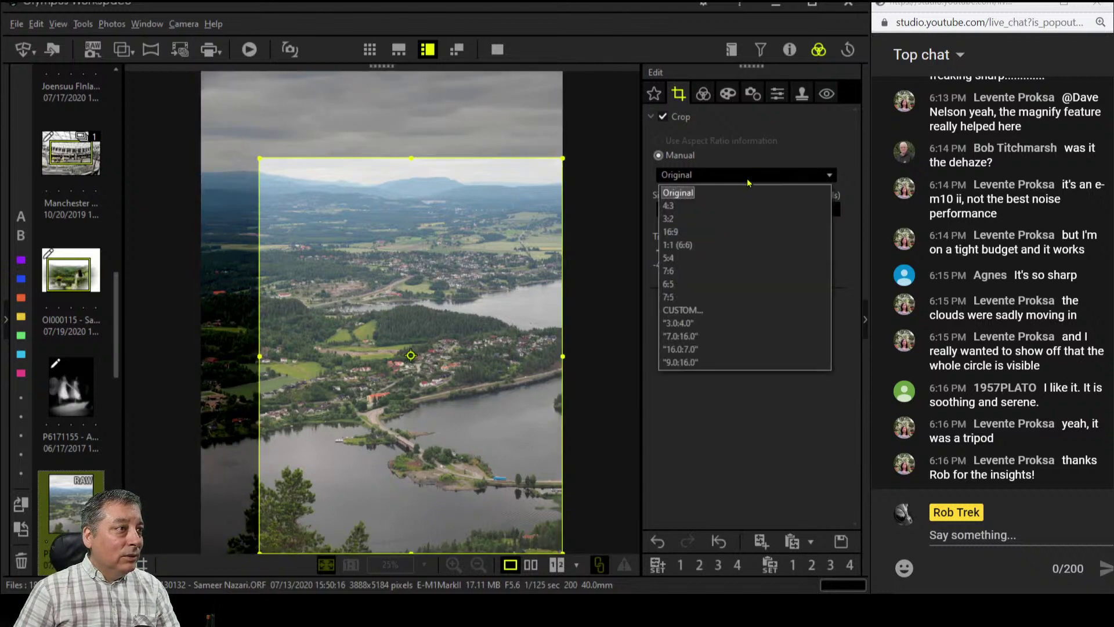
click(728, 233)
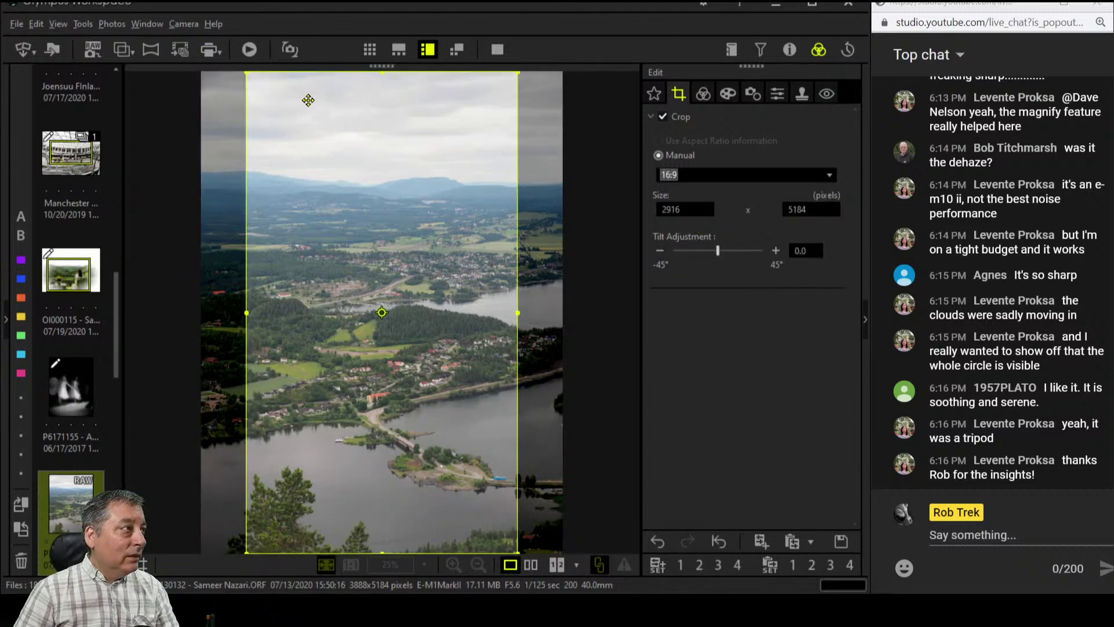
Crop the photo around the island and bridge with the custom 9.0:16.0 ratio, about 1711 x 962 pixels, and preview it
click(726, 175)
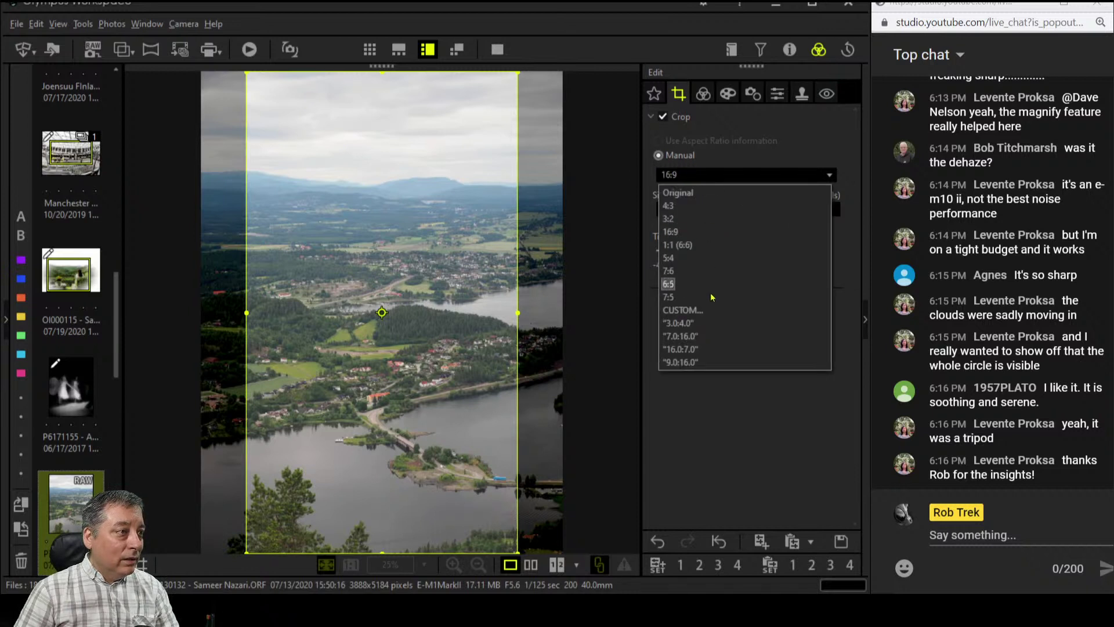
click(713, 361)
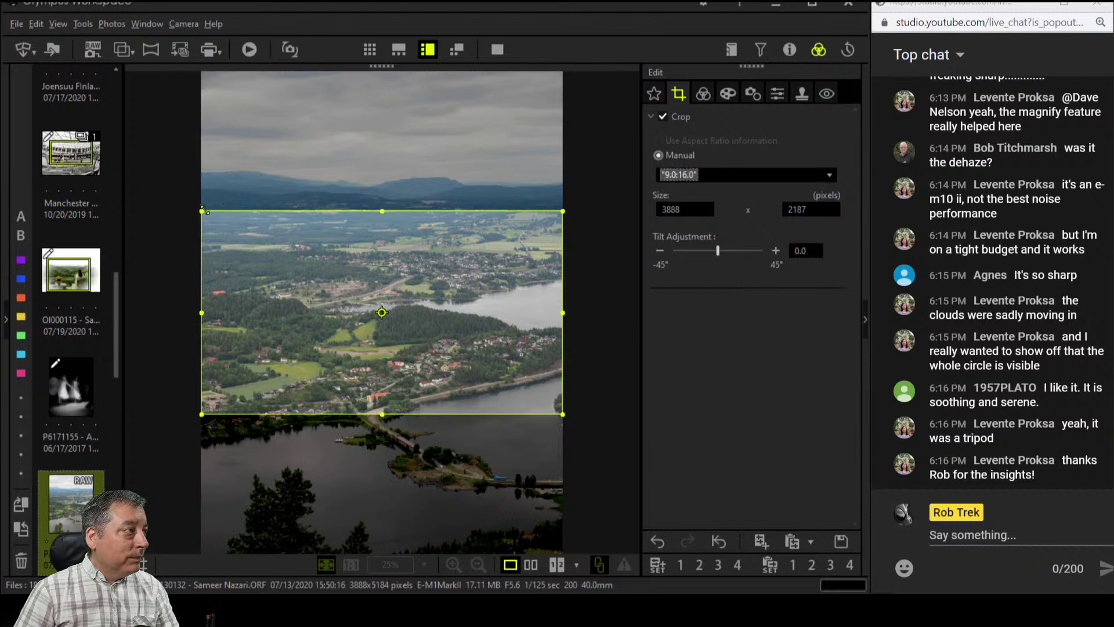
drag(204, 210, 412, 424)
drag(476, 395, 452, 484)
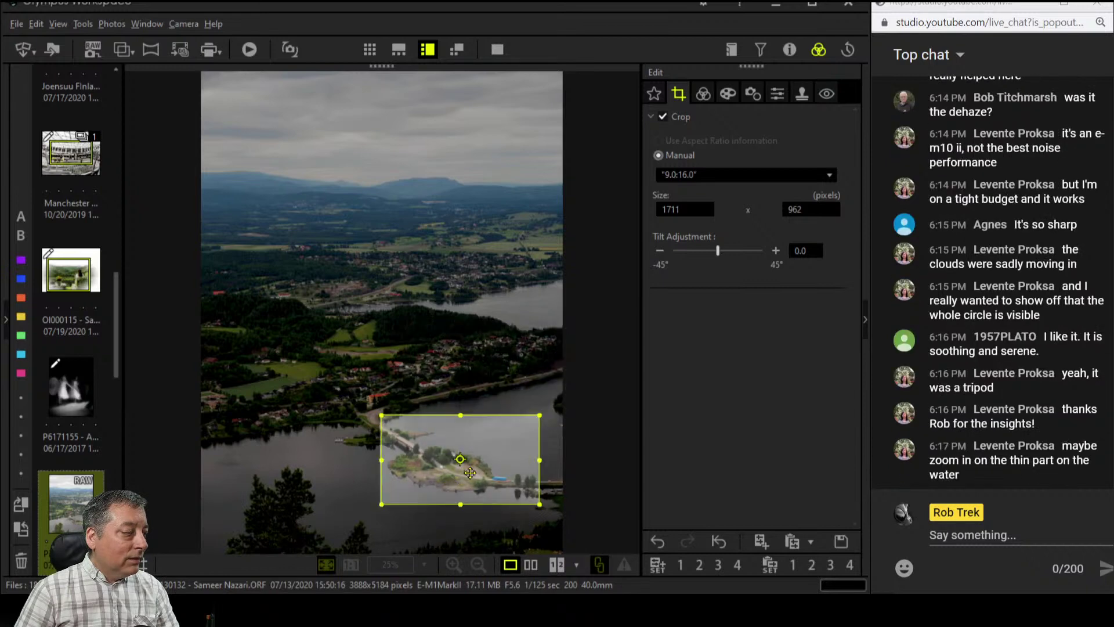
click(704, 95)
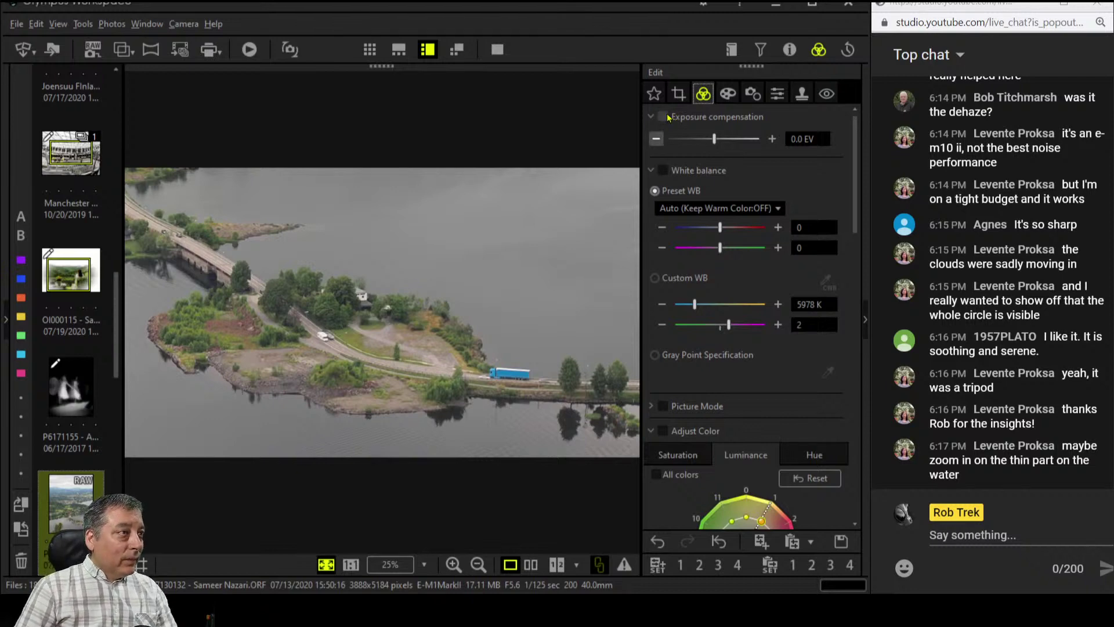
Tighten the island crop to about 1666 x 937 pixels and shift it slightly downward to reframe the island and truck
click(678, 93)
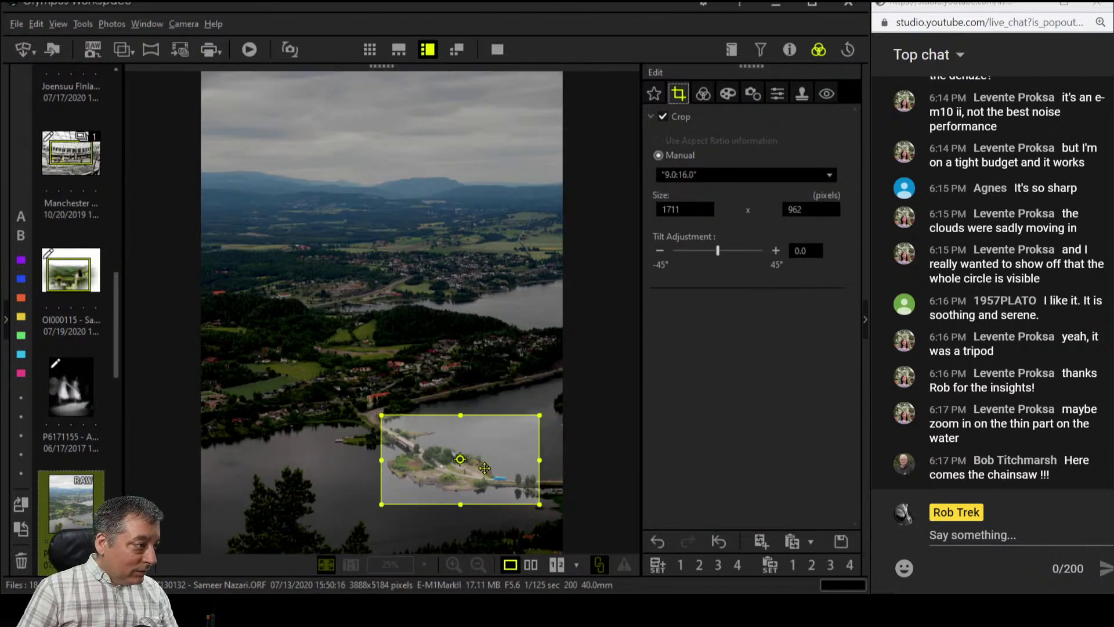
drag(489, 455, 491, 462)
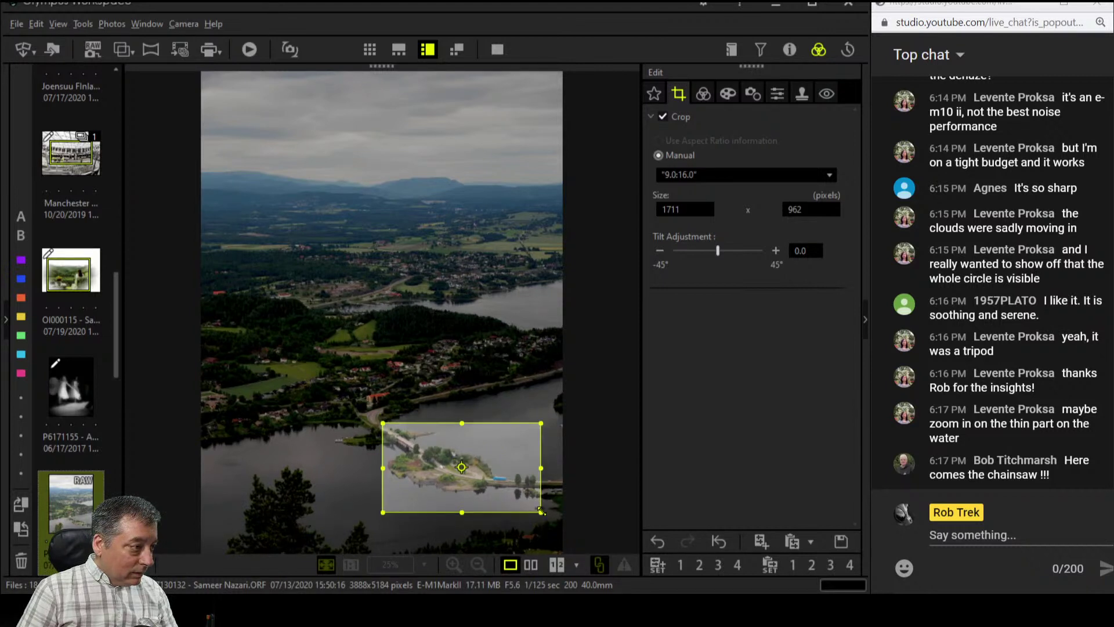
drag(536, 503, 534, 503)
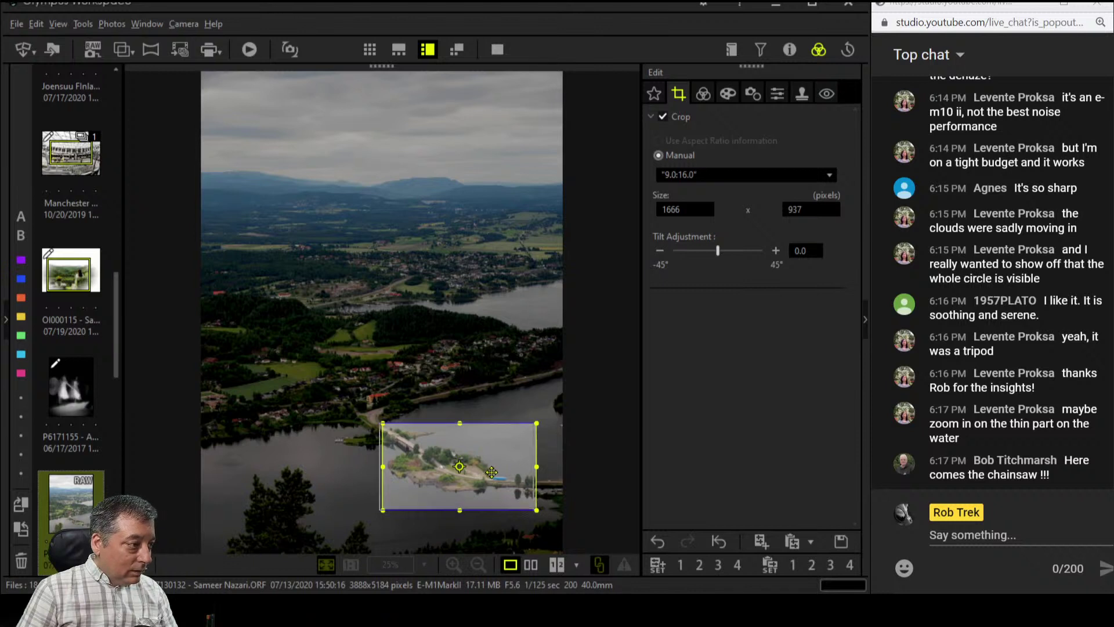
drag(498, 471, 502, 472)
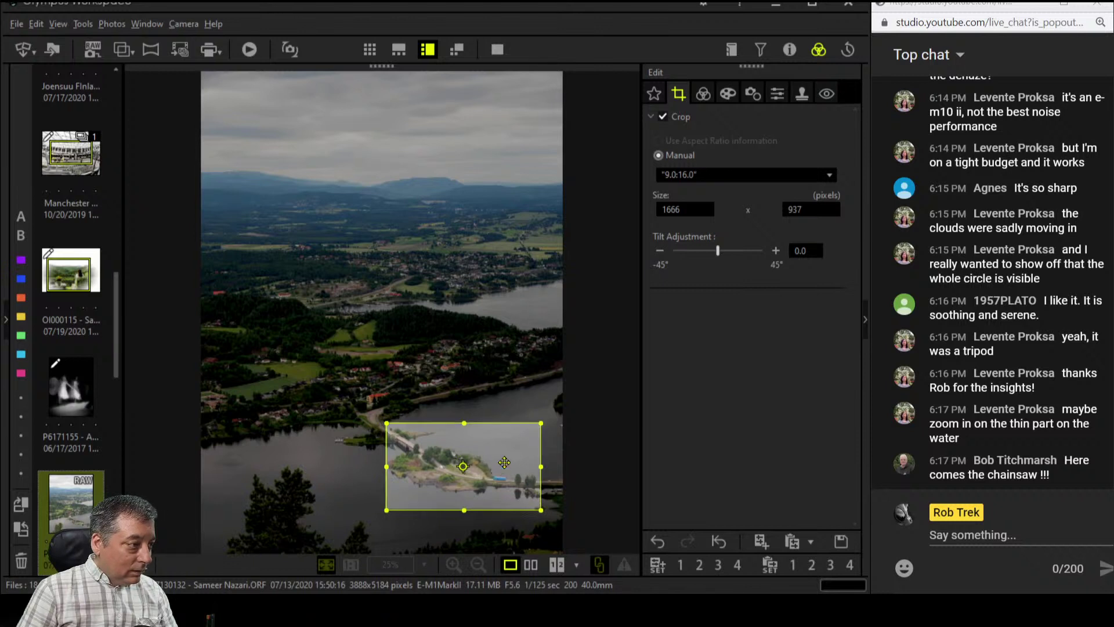
click(702, 94)
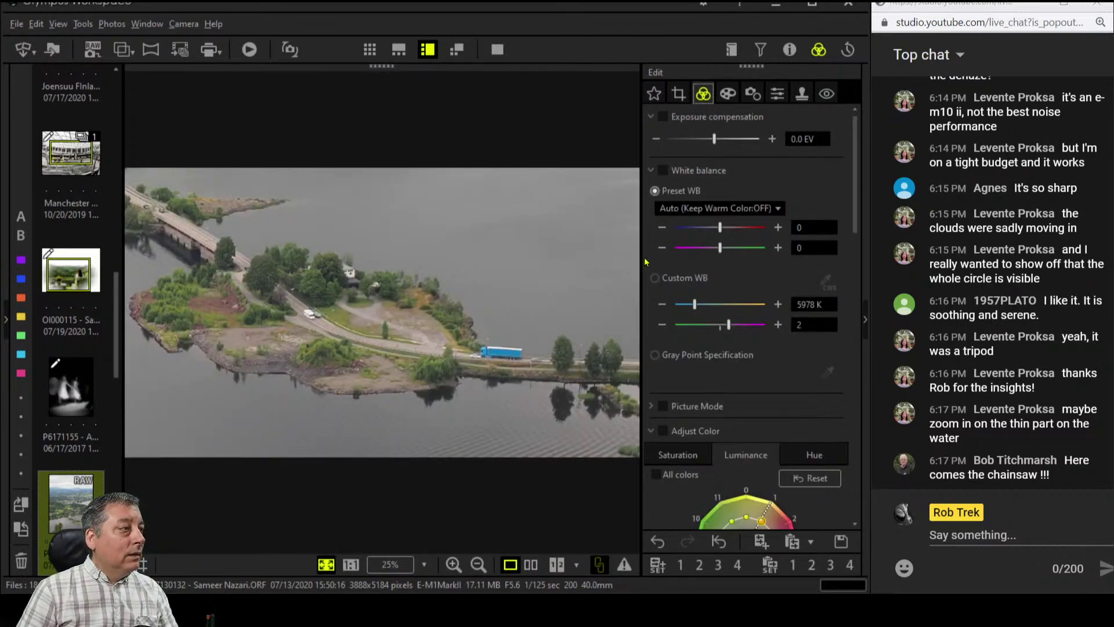
Review the photo's histogram and shooting details, and inspect the truck and island at full size
scroll(765, 389, down, 3)
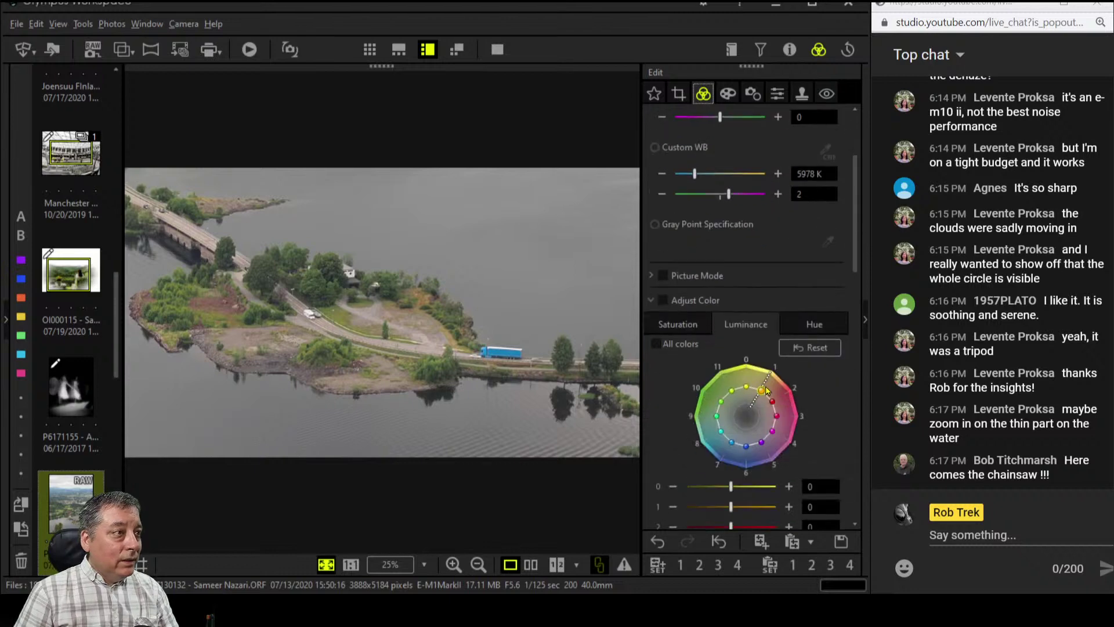
scroll(765, 390, down, 10)
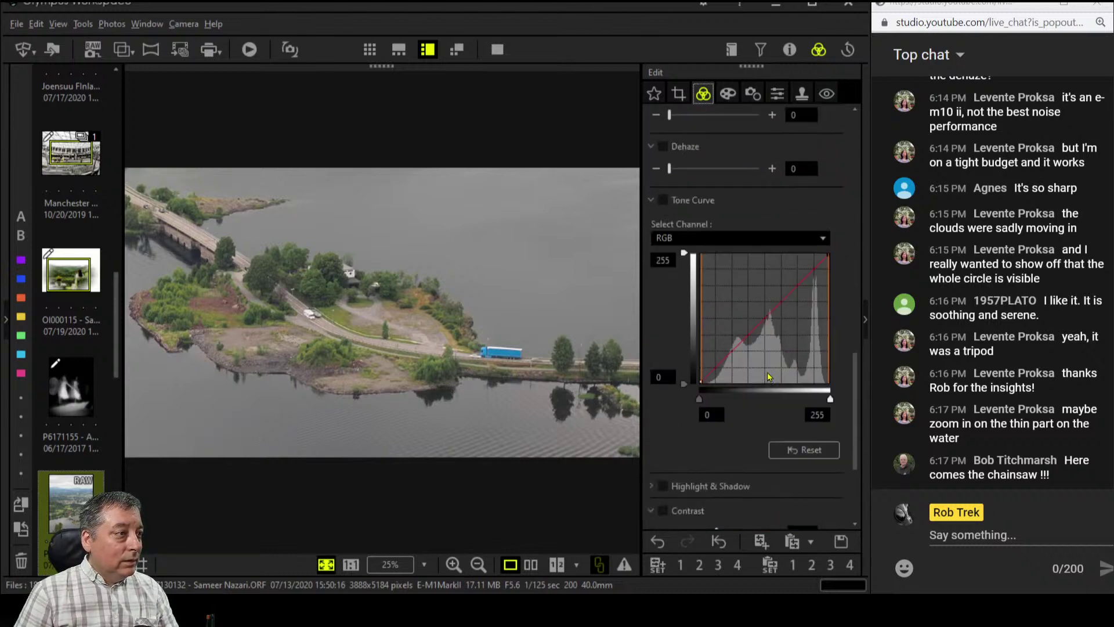
scroll(705, 399, up, 3)
click(789, 49)
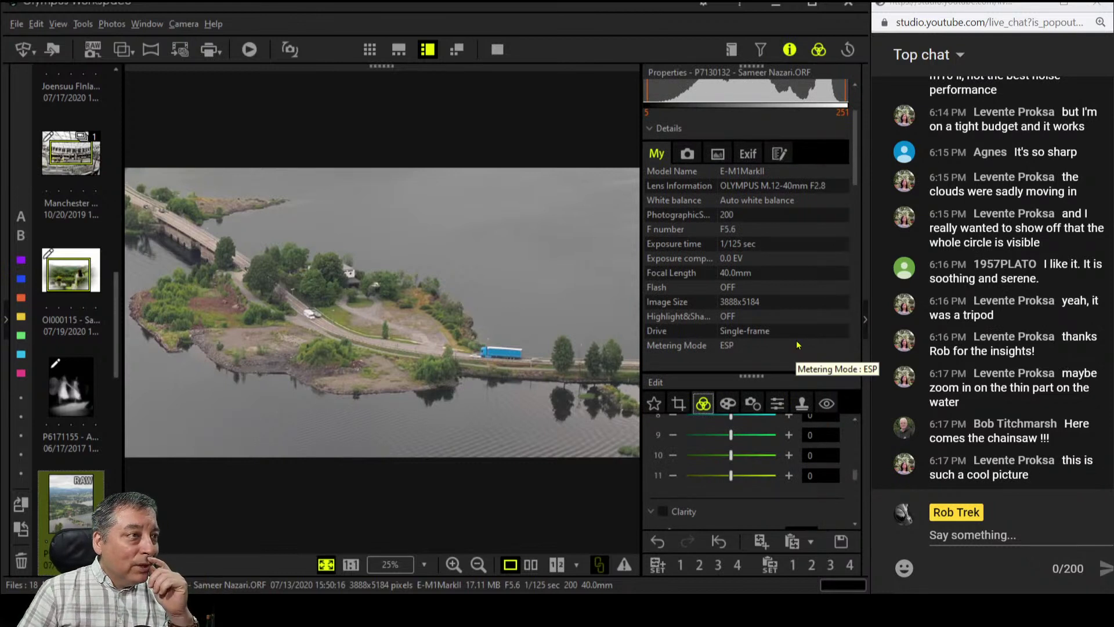
scroll(797, 345, up, 2)
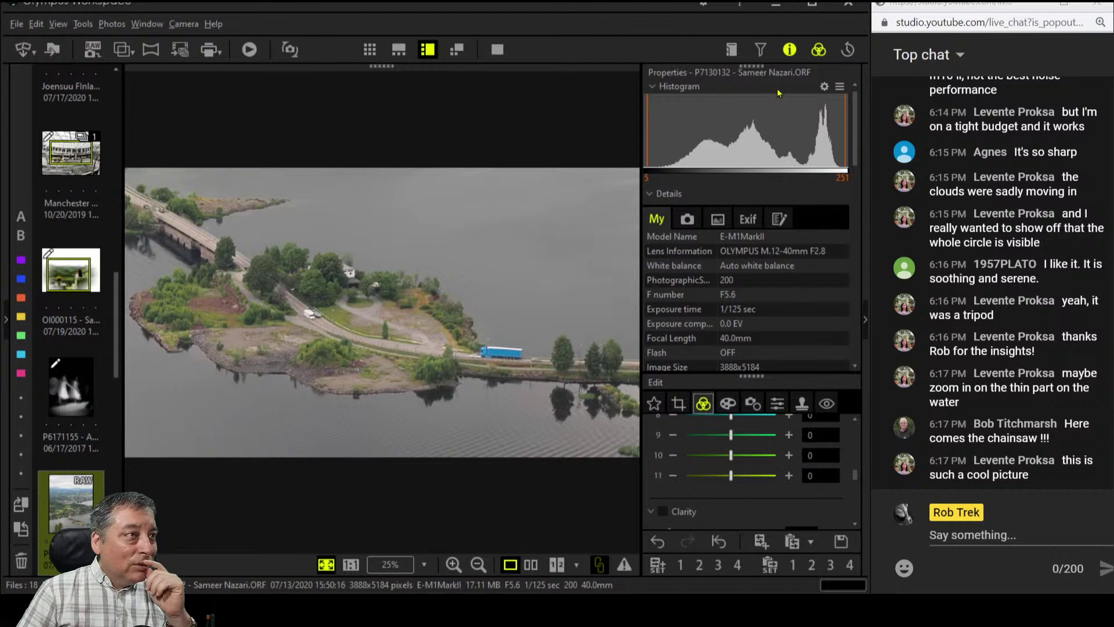
click(789, 49)
click(519, 356)
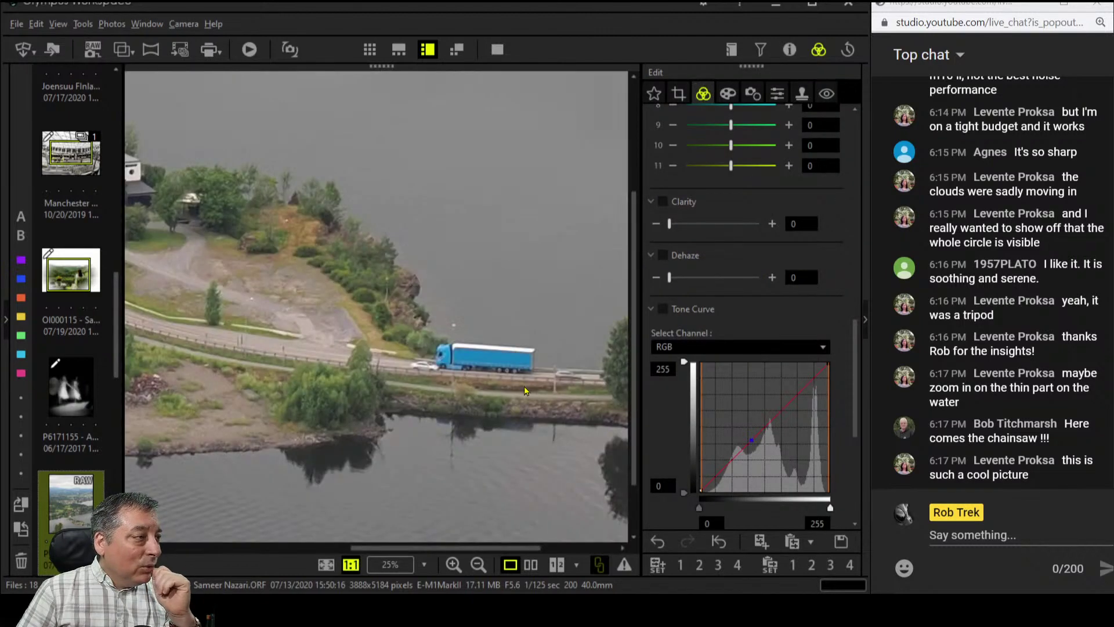
drag(524, 386, 440, 360)
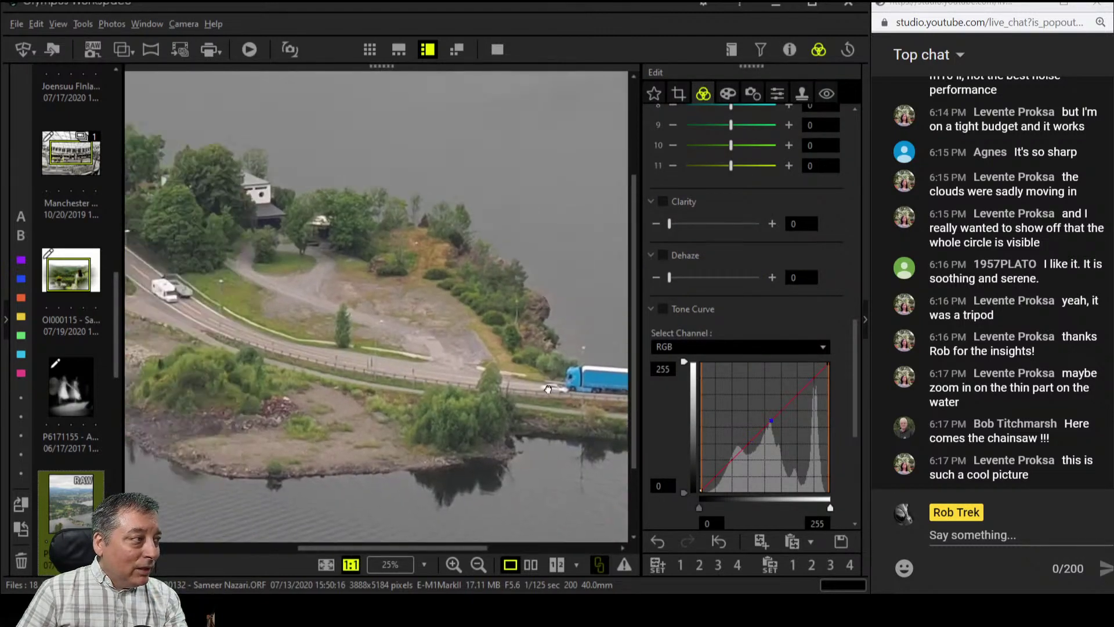
click(440, 359)
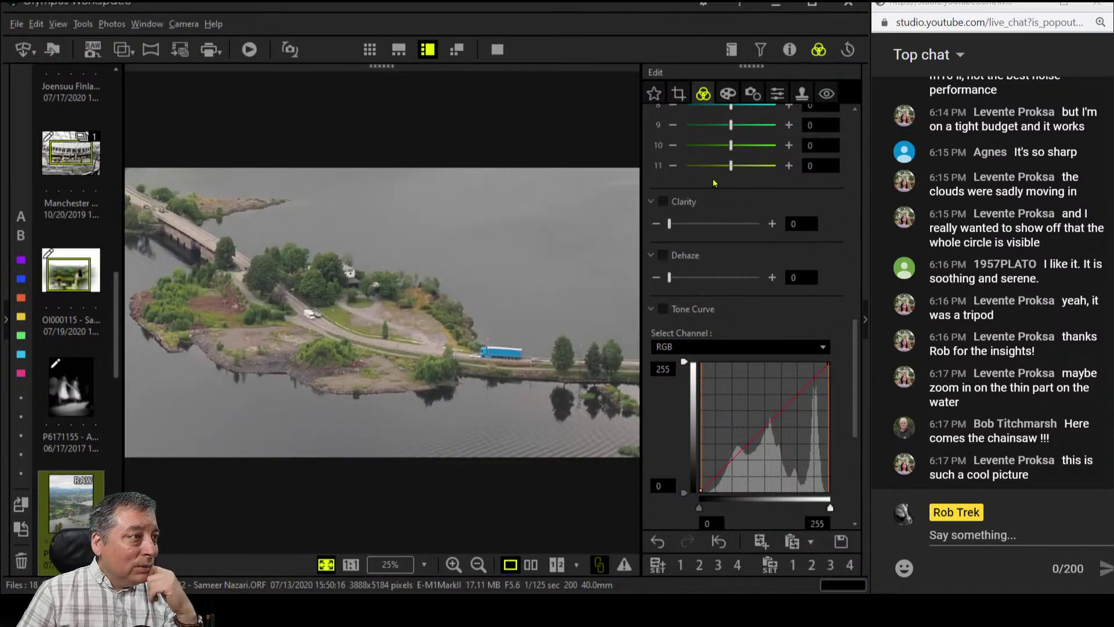
Set the island photo's Clarity to 18 and Dehaze to 58
drag(670, 224, 685, 224)
drag(670, 278, 722, 279)
scroll(660, 437, down, 1)
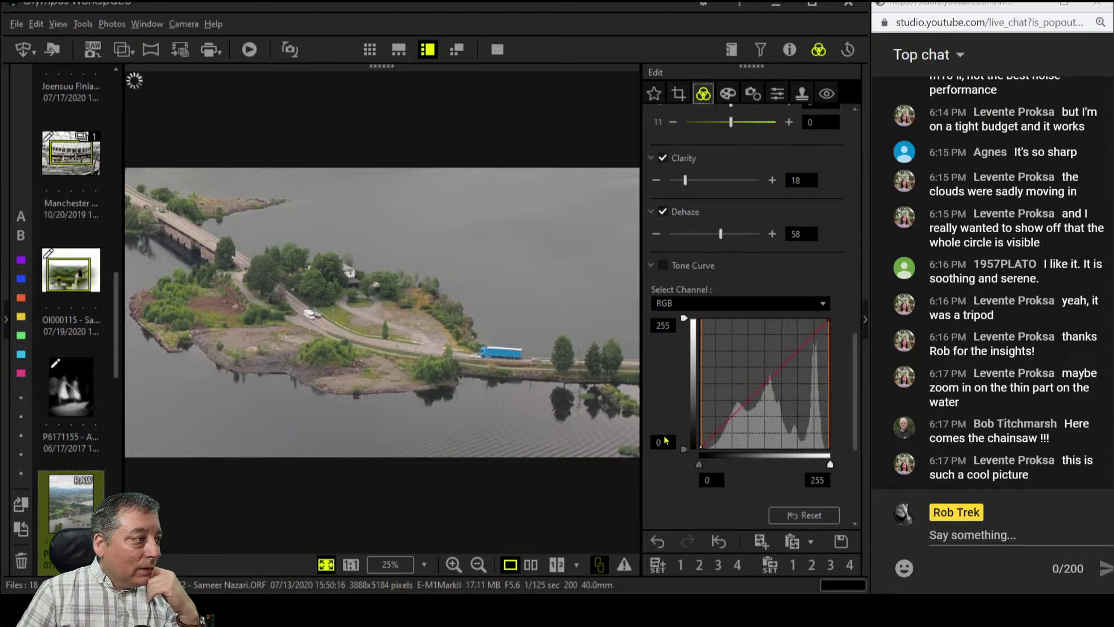
scroll(665, 444, down, 2)
Set the island photo's Sharpness to 1.0
click(754, 94)
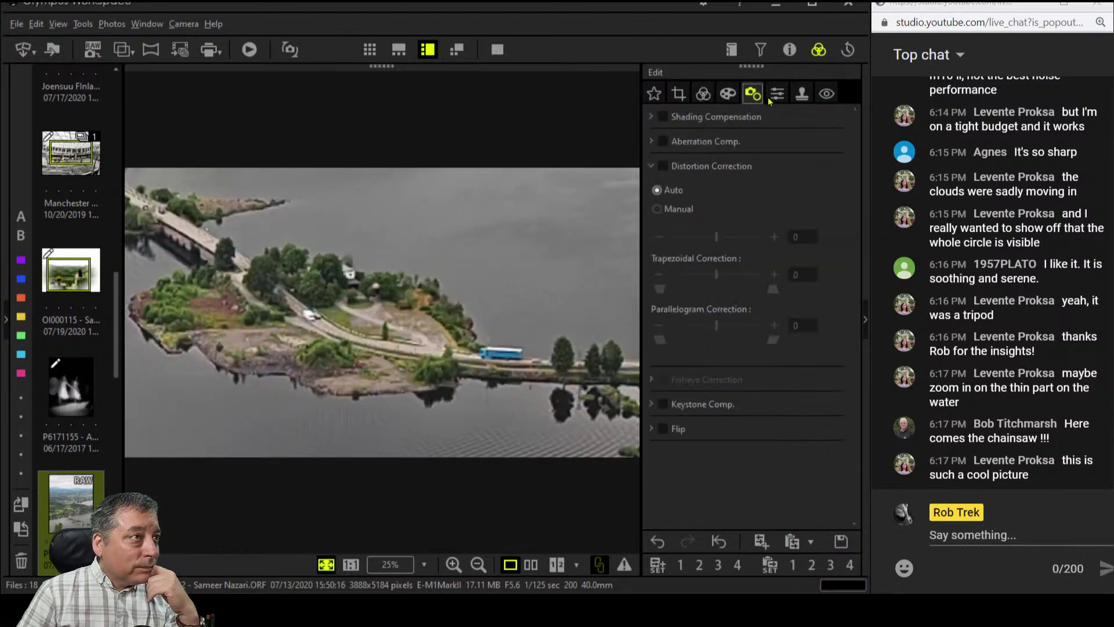
click(777, 93)
drag(717, 140, 745, 147)
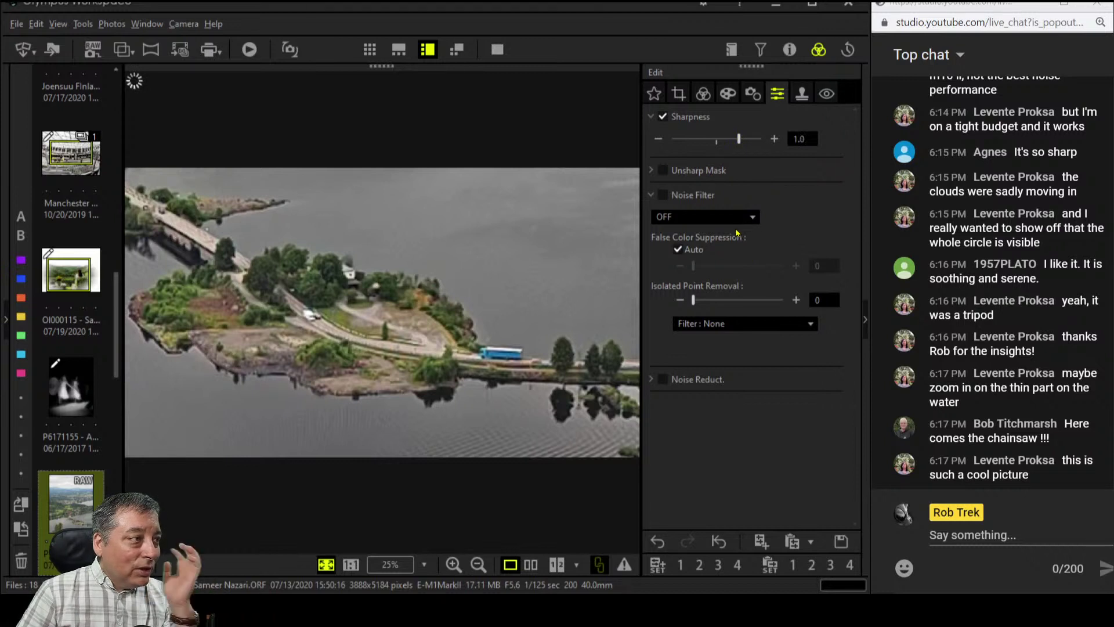
Apply the Diorama art filter to the island photo
click(729, 94)
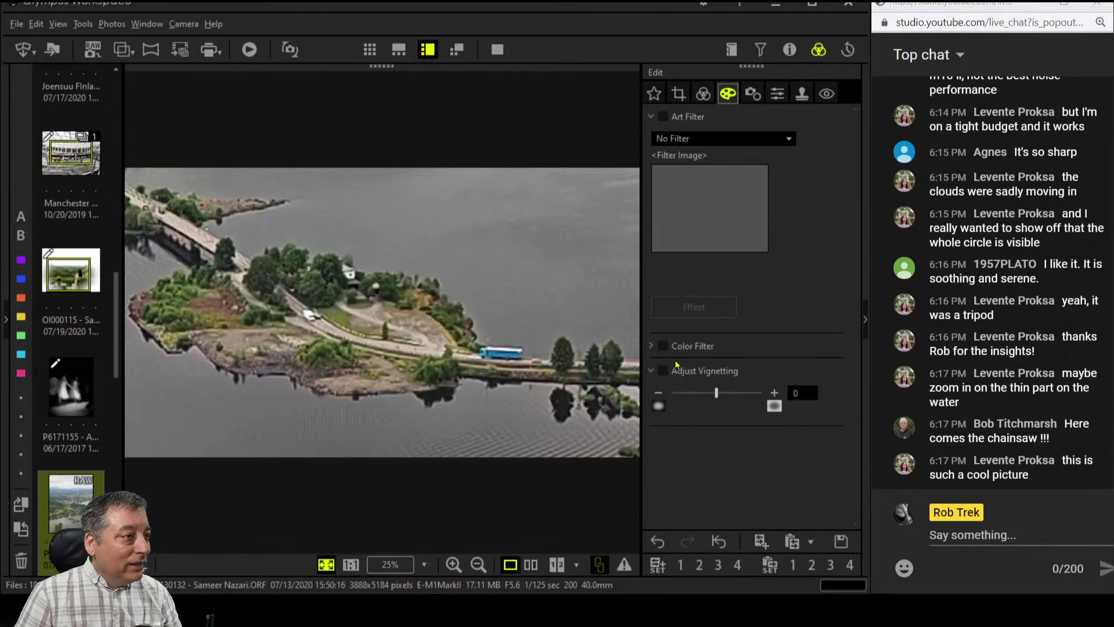
click(703, 94)
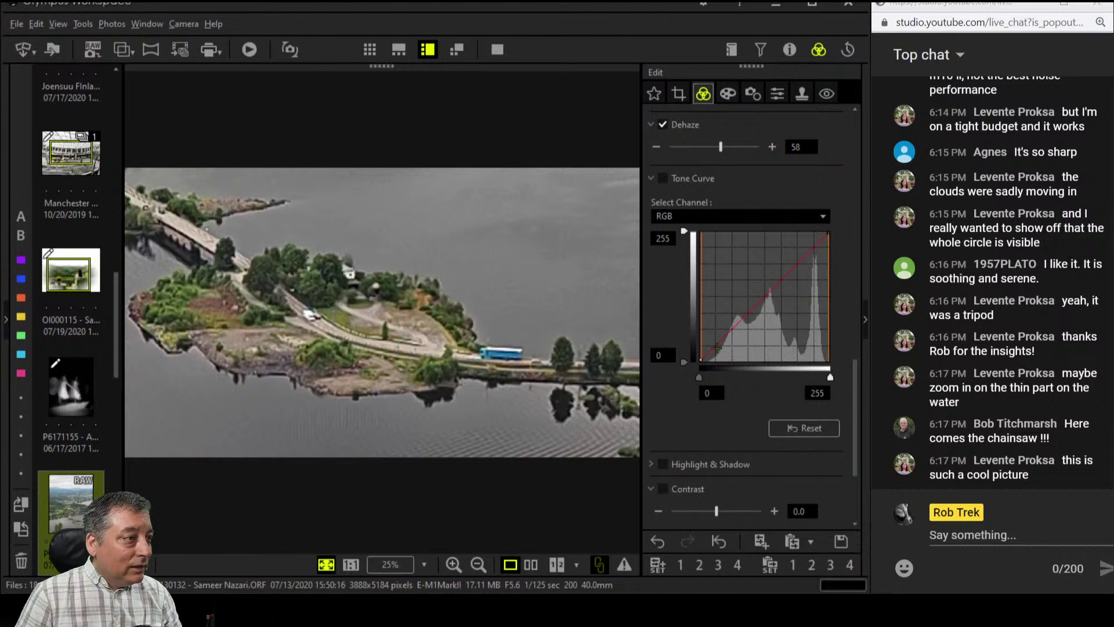
click(728, 94)
click(725, 138)
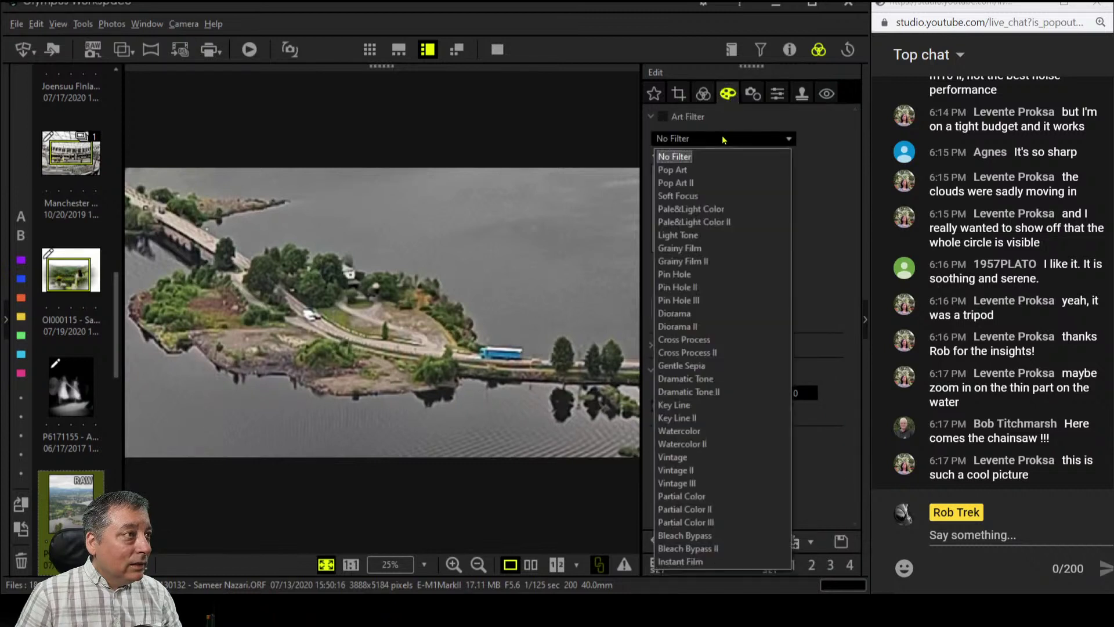
click(728, 312)
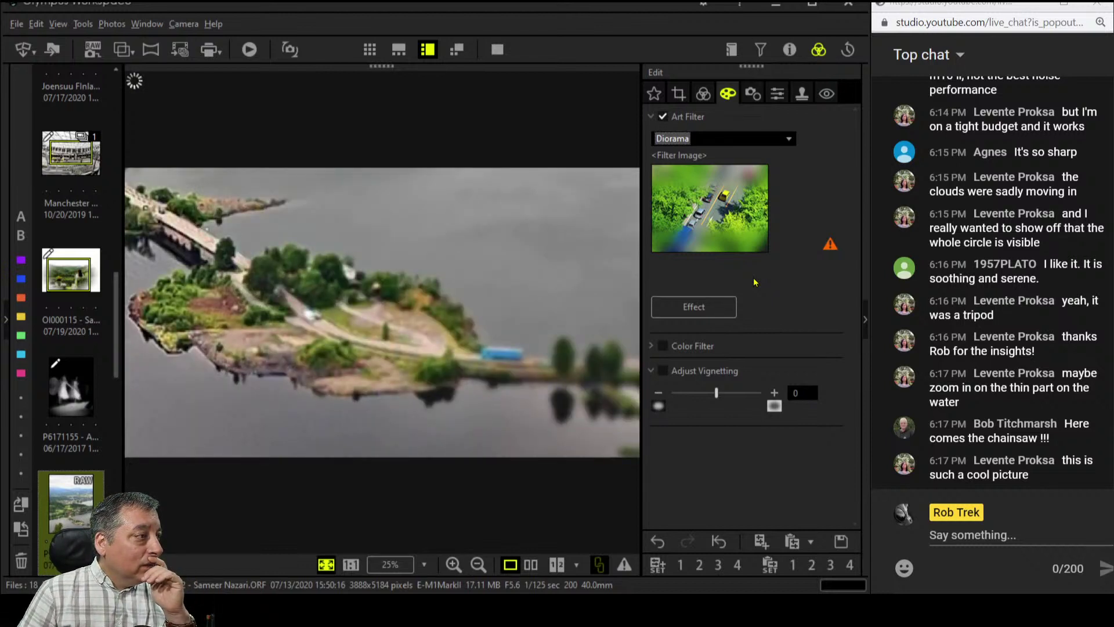
Enlarge the 9.0:16.0 crop to about 2324 x 1306 pixels to include more of the bridge and water around the island
click(678, 93)
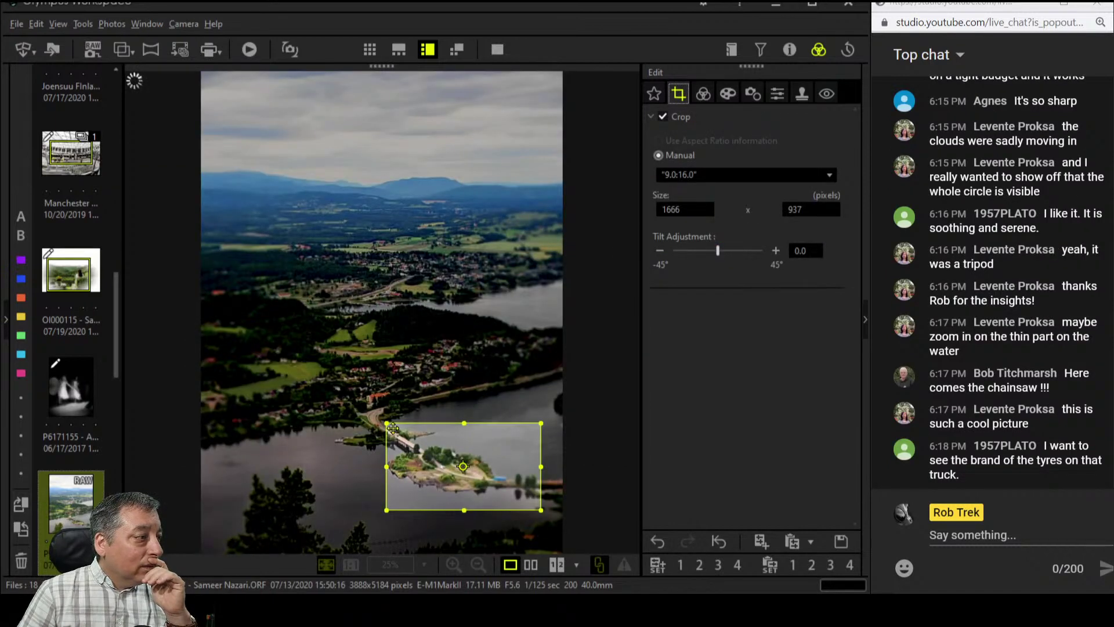
drag(392, 428, 365, 401)
drag(541, 510, 566, 544)
drag(536, 482, 536, 495)
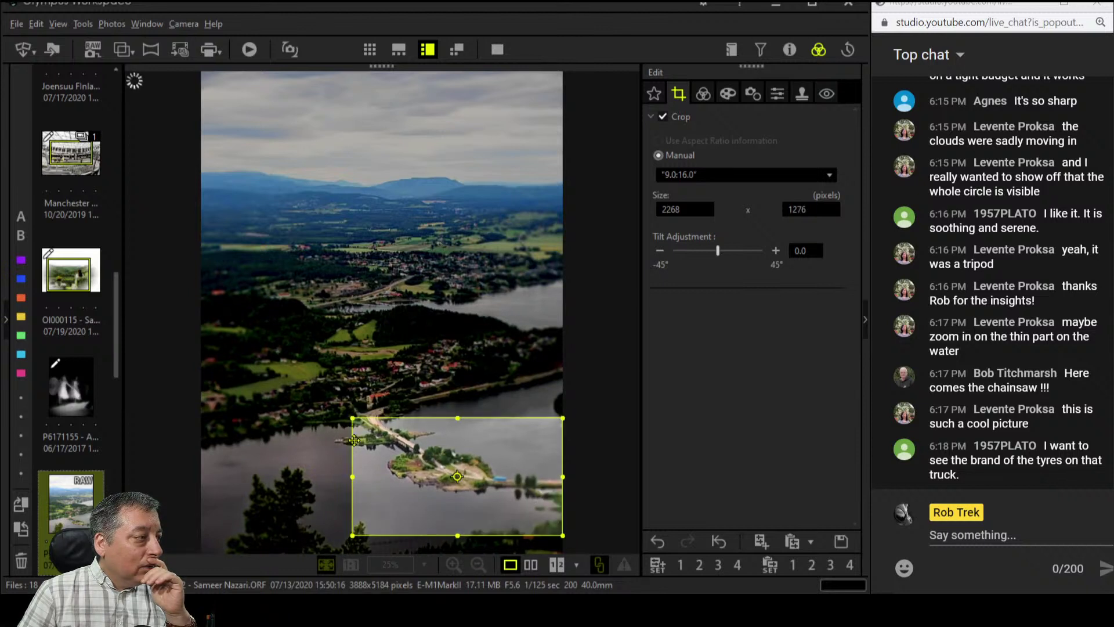
drag(353, 472, 378, 467)
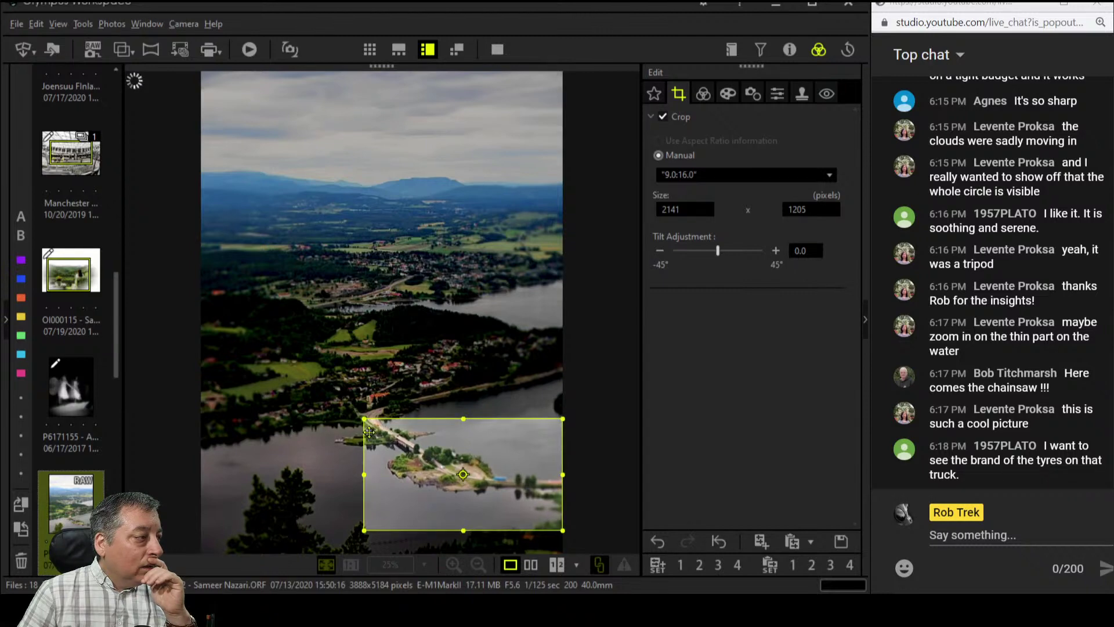
drag(364, 419, 347, 409)
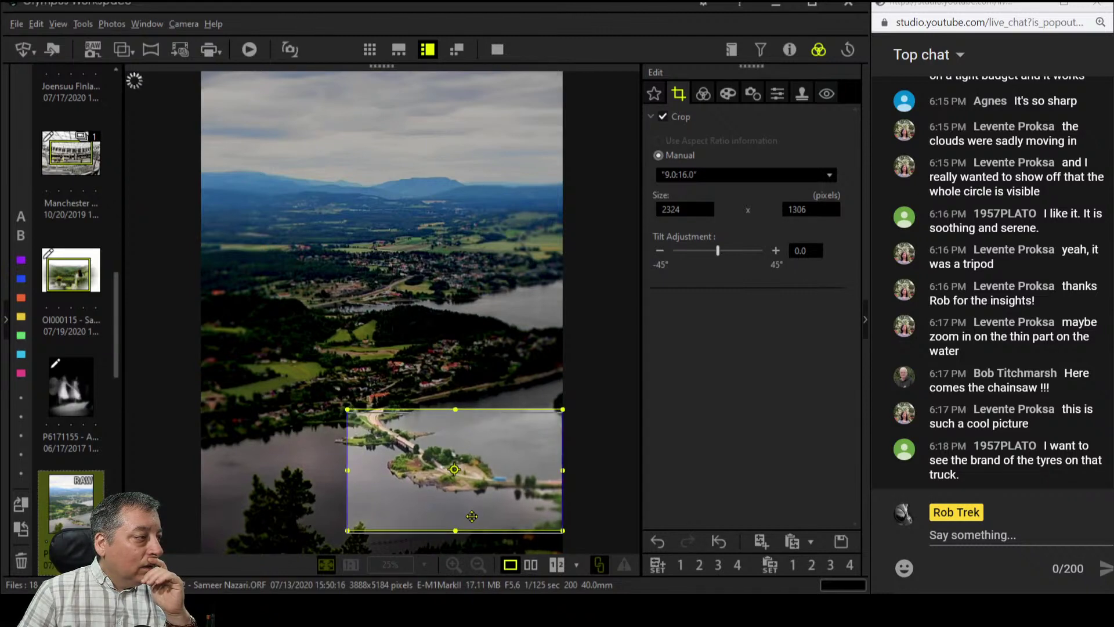
Examine the Diorama blur around the blue truck and roadside trees at 1:1 in the cropped island photo
click(703, 94)
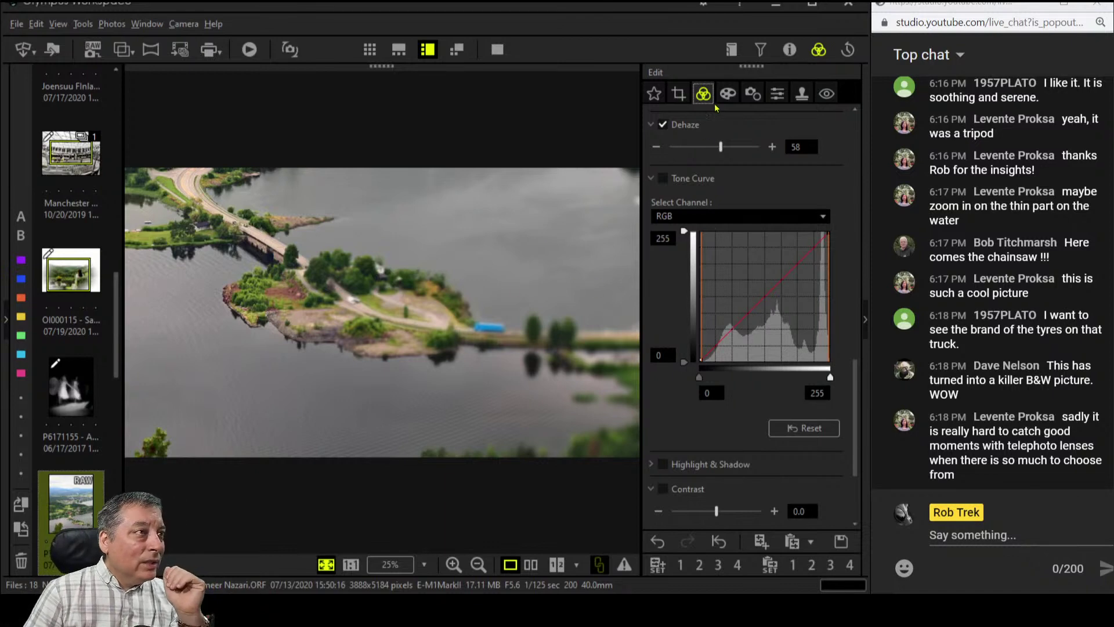
click(729, 95)
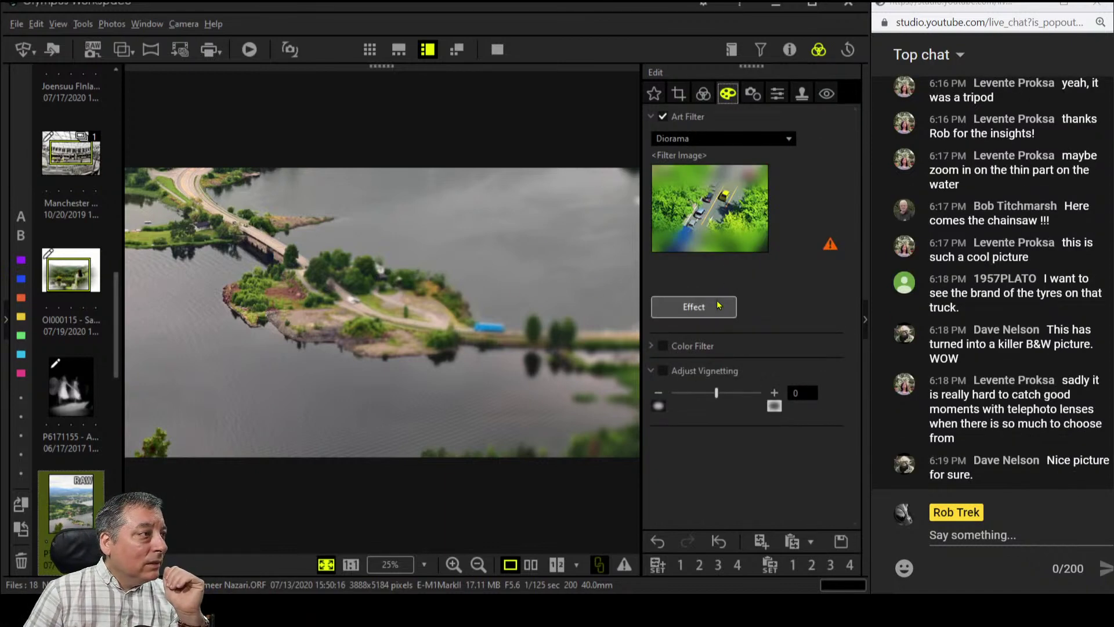
click(571, 326)
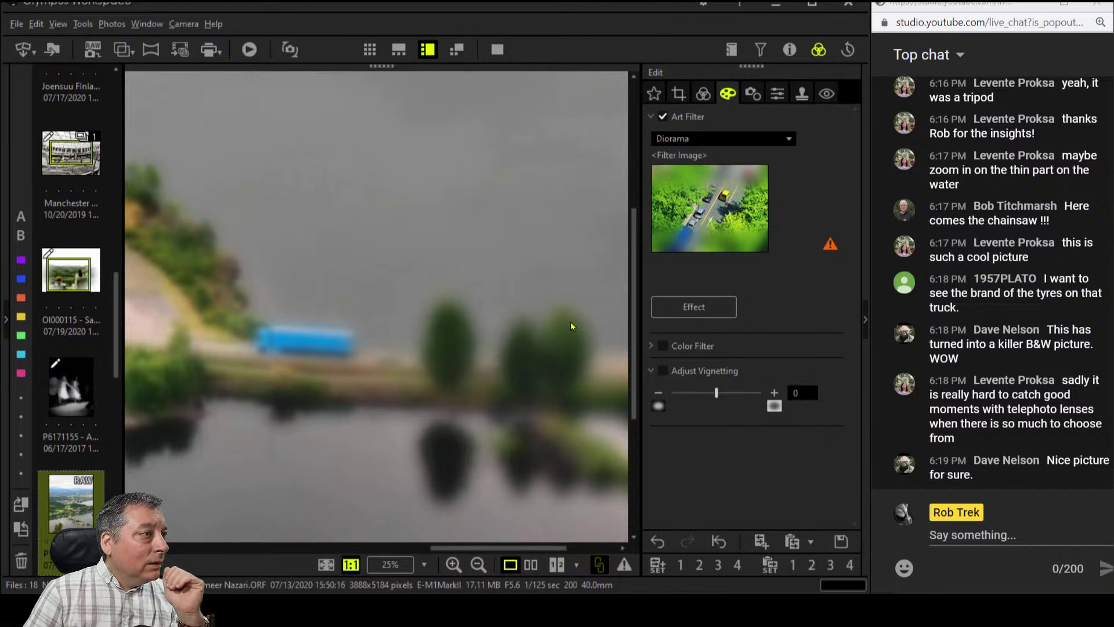
click(571, 325)
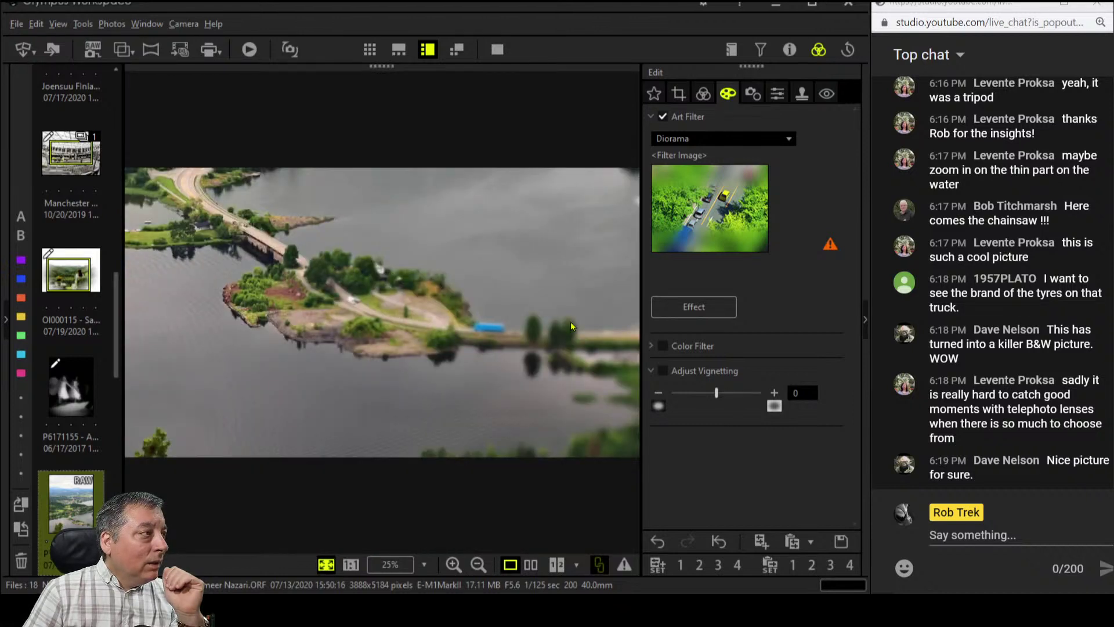
Try the Diorama II and Instant Film art filters on the island photo
click(703, 138)
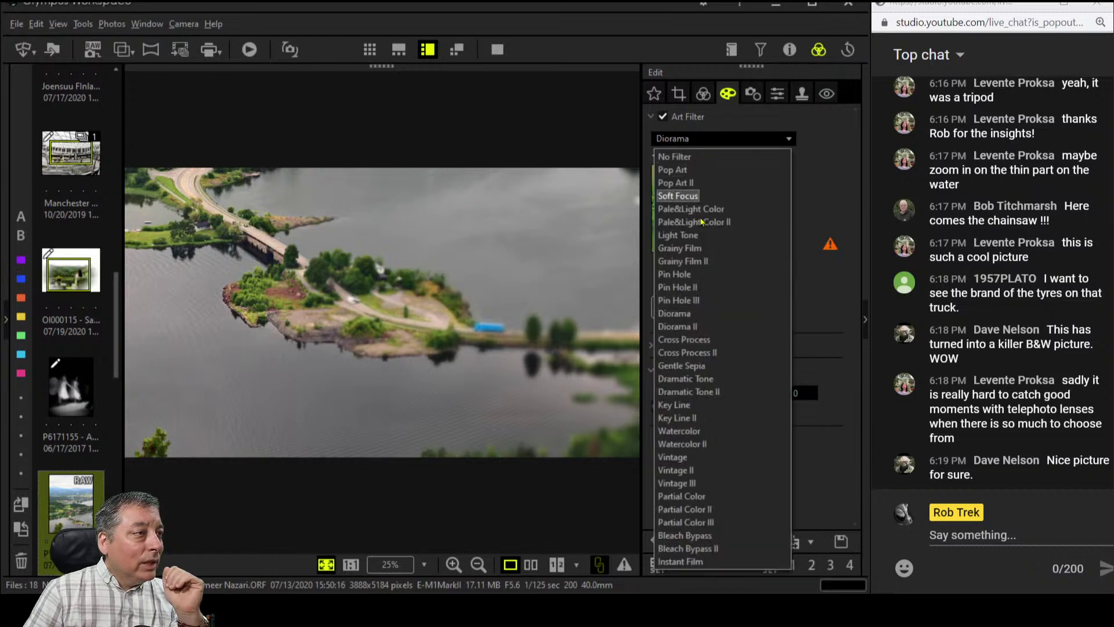
click(699, 327)
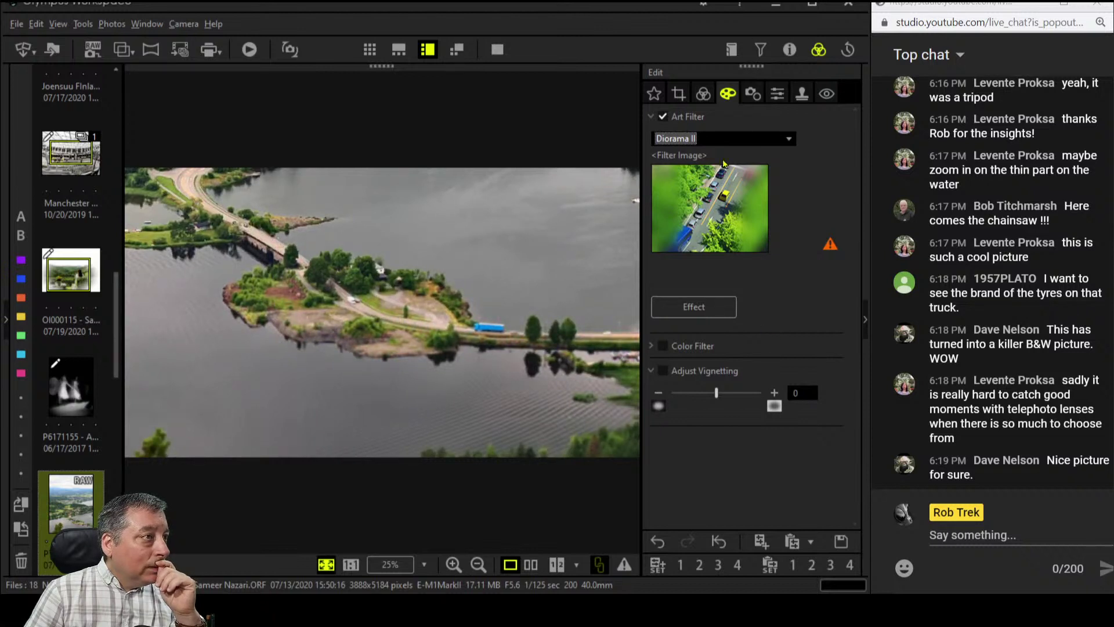
click(726, 138)
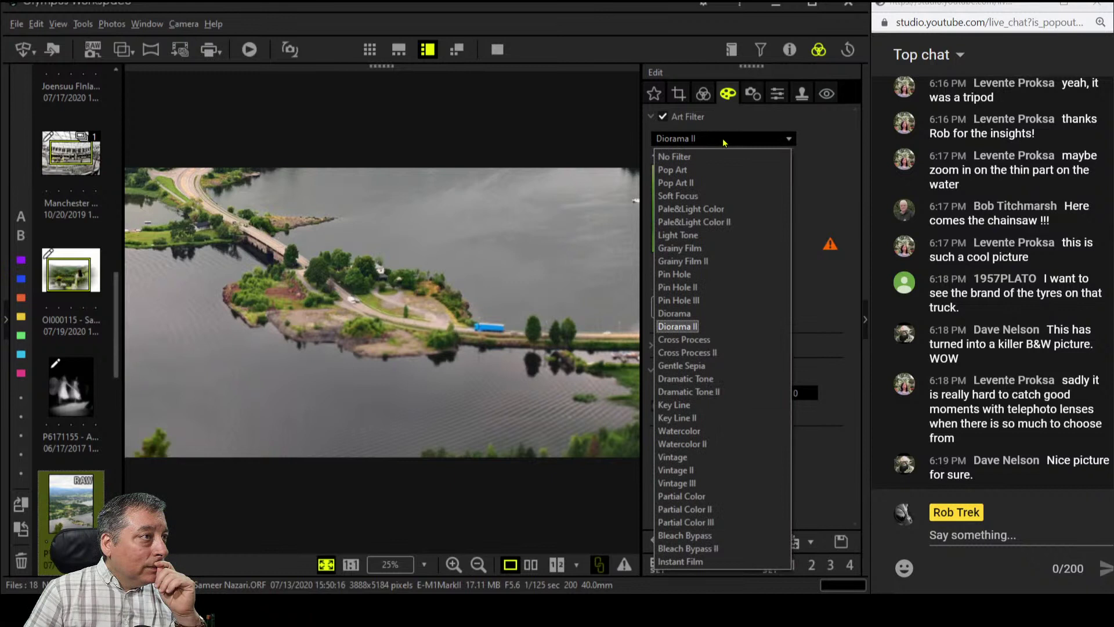
click(746, 561)
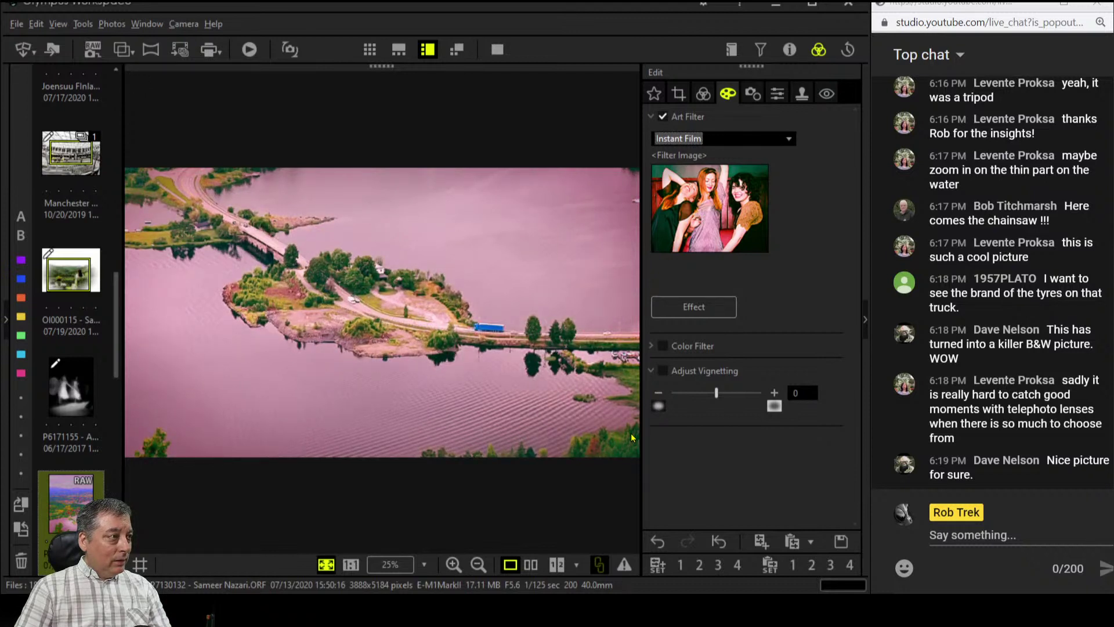
Apply the Pop Art II art filter to the island photo
click(745, 139)
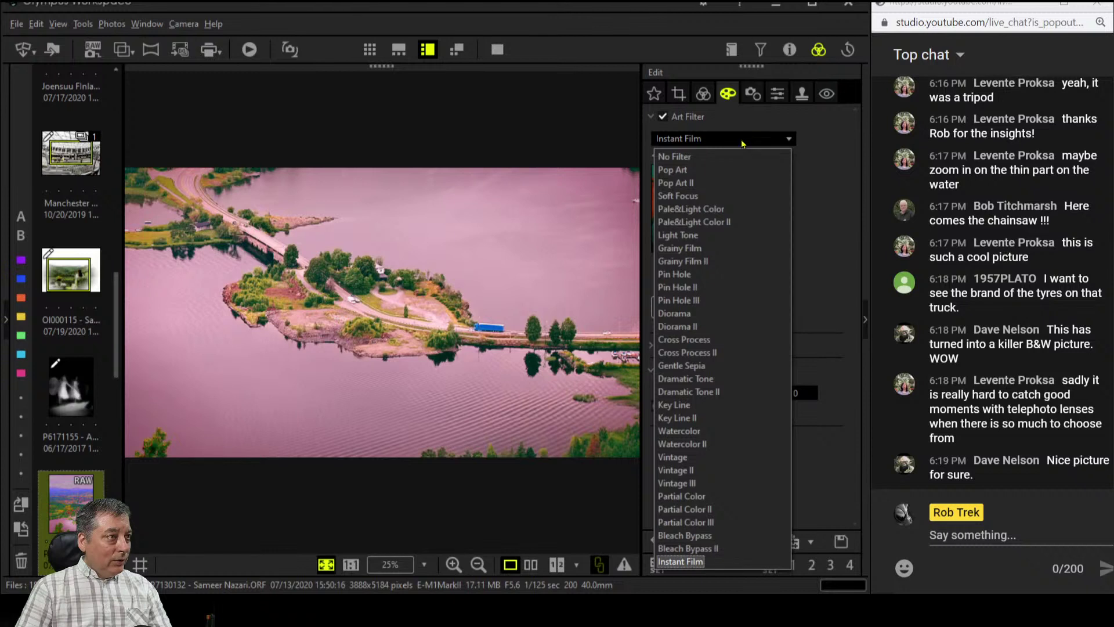
click(728, 184)
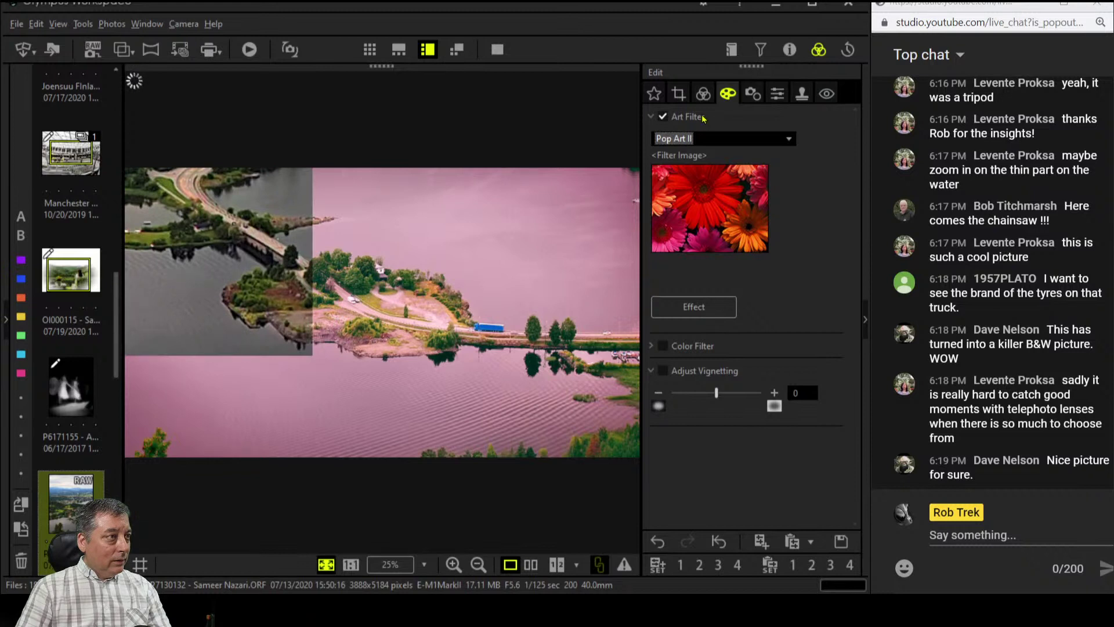
Tighten the 9:16 crop around the island and bridge to about 2106 x 1185 pixels and shift it slightly upward
click(703, 93)
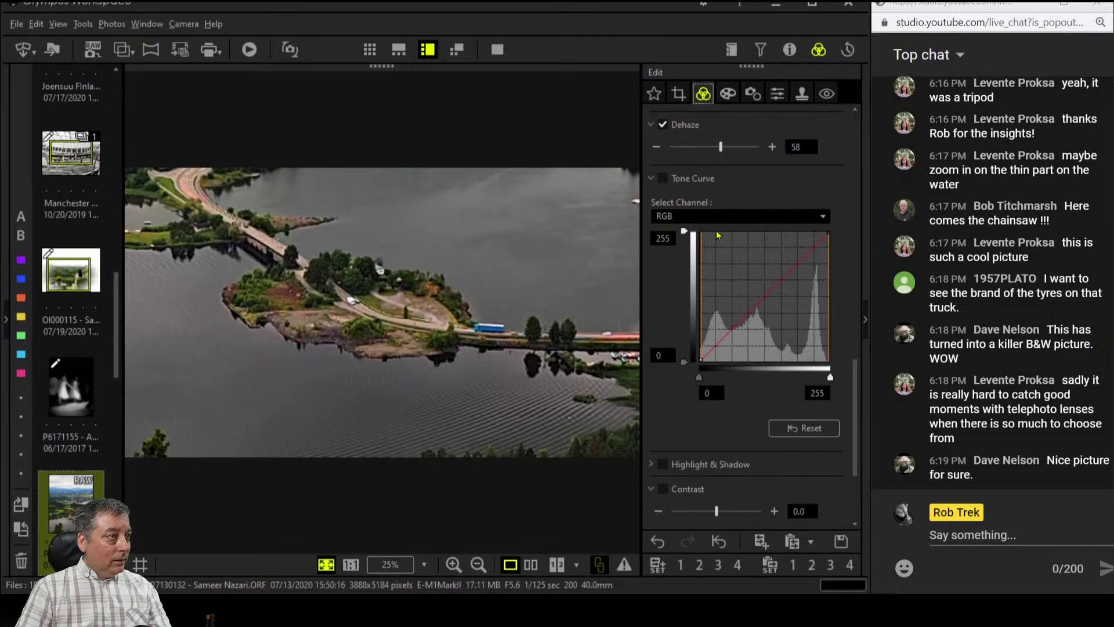
click(678, 94)
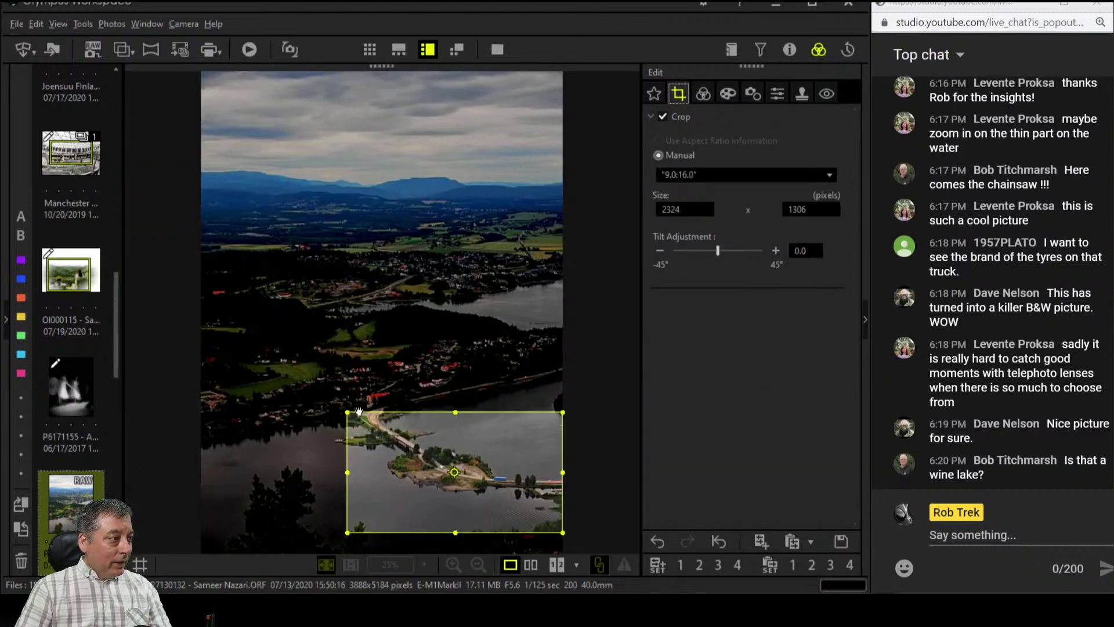
drag(347, 413, 368, 423)
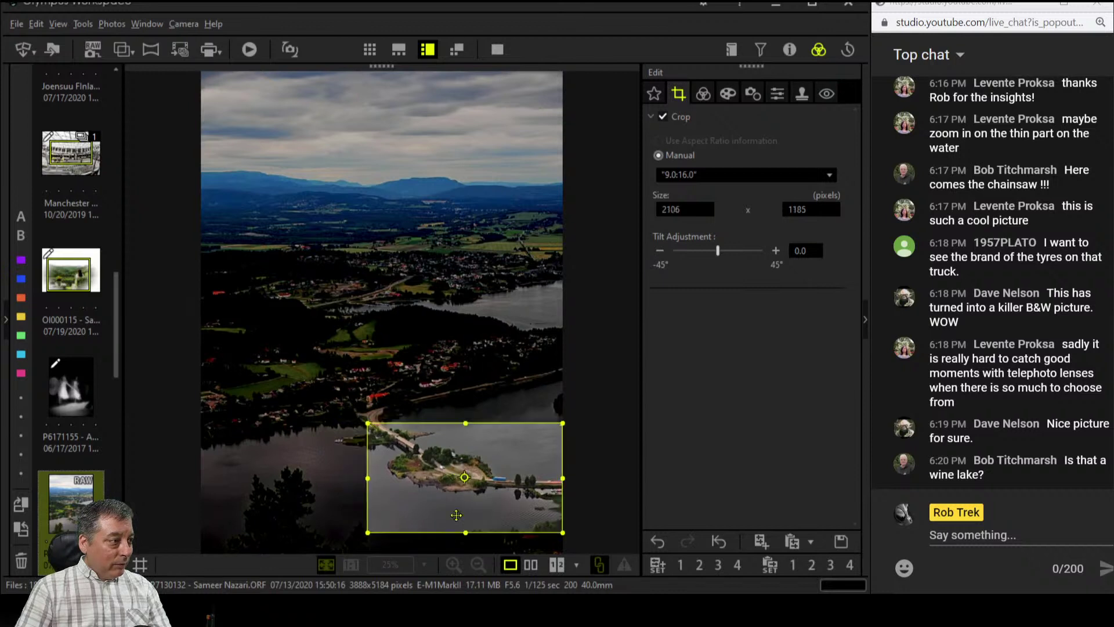
drag(463, 518, 462, 508)
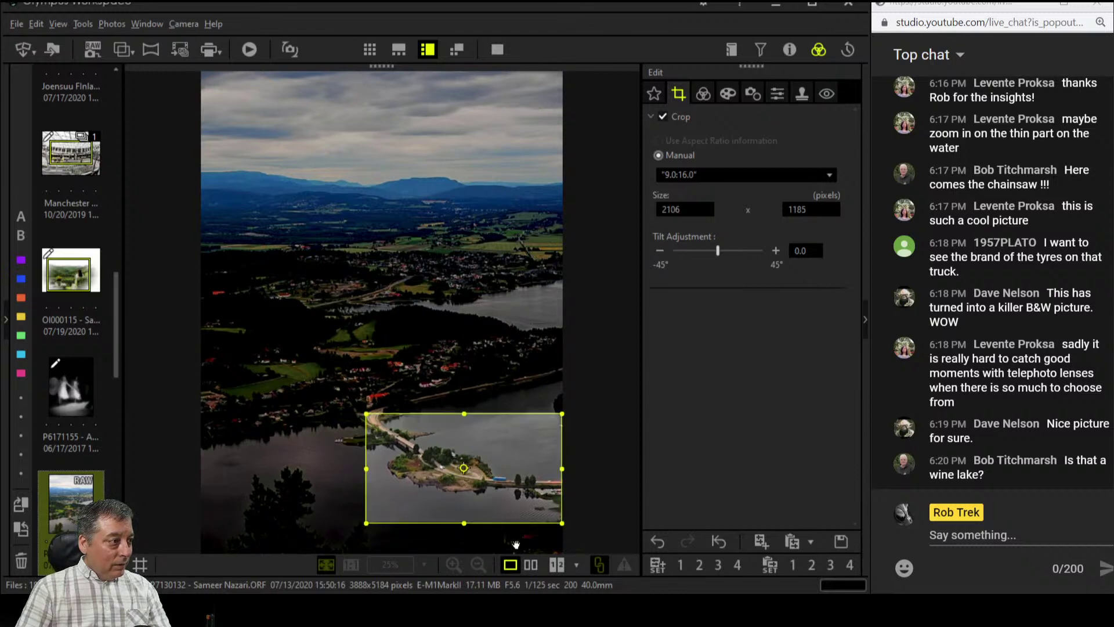
click(701, 95)
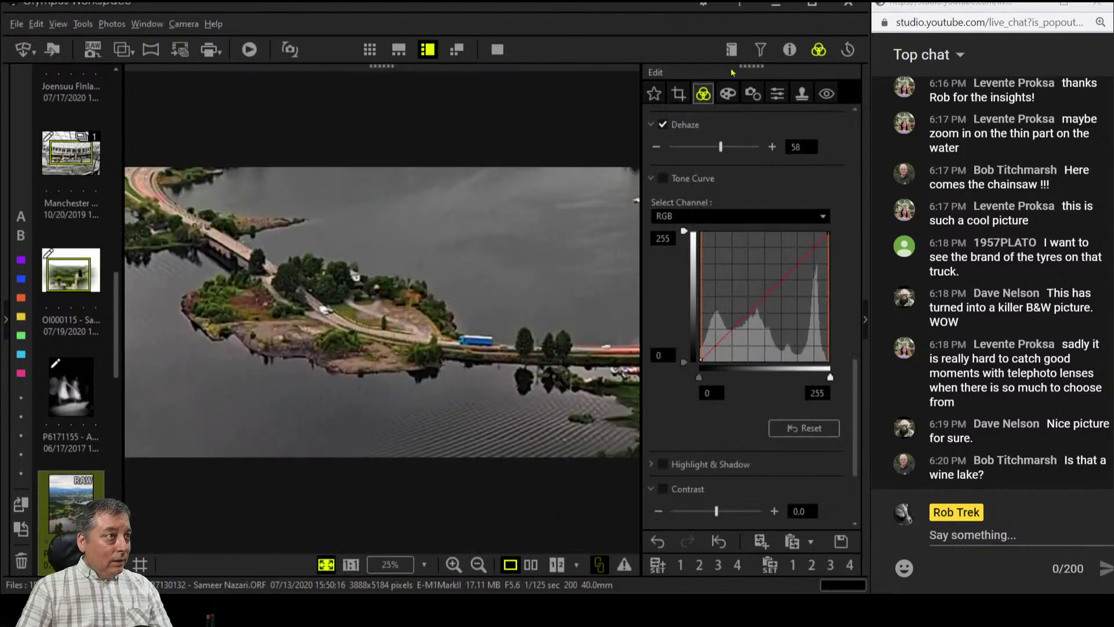
Compare the original photo with the cropped edit side by side in full screen, examining the island and truck close up
click(529, 565)
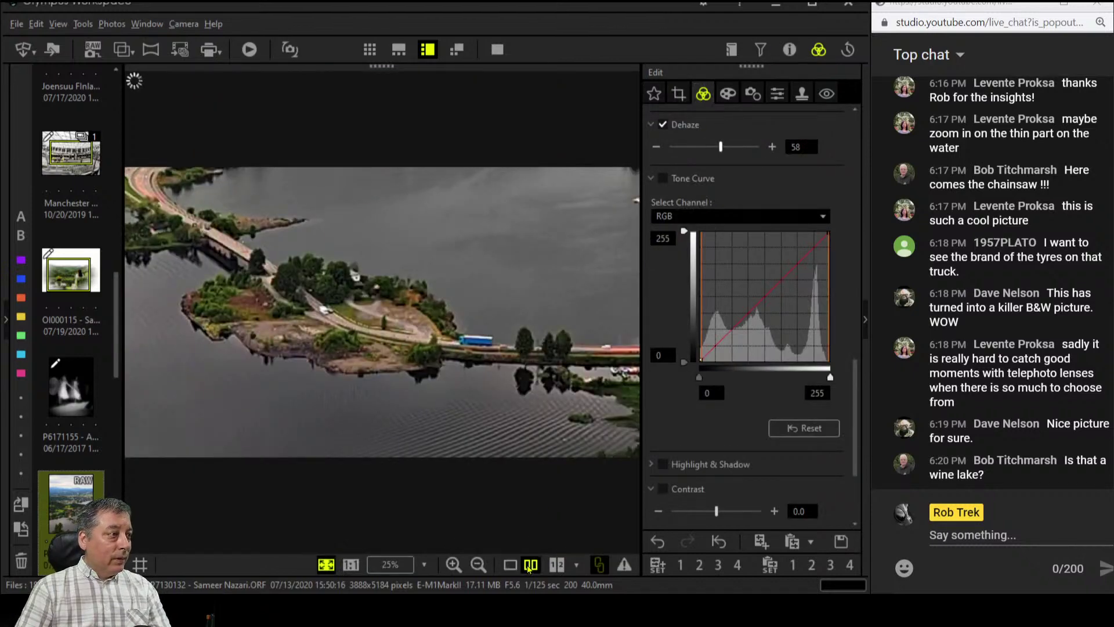
click(497, 51)
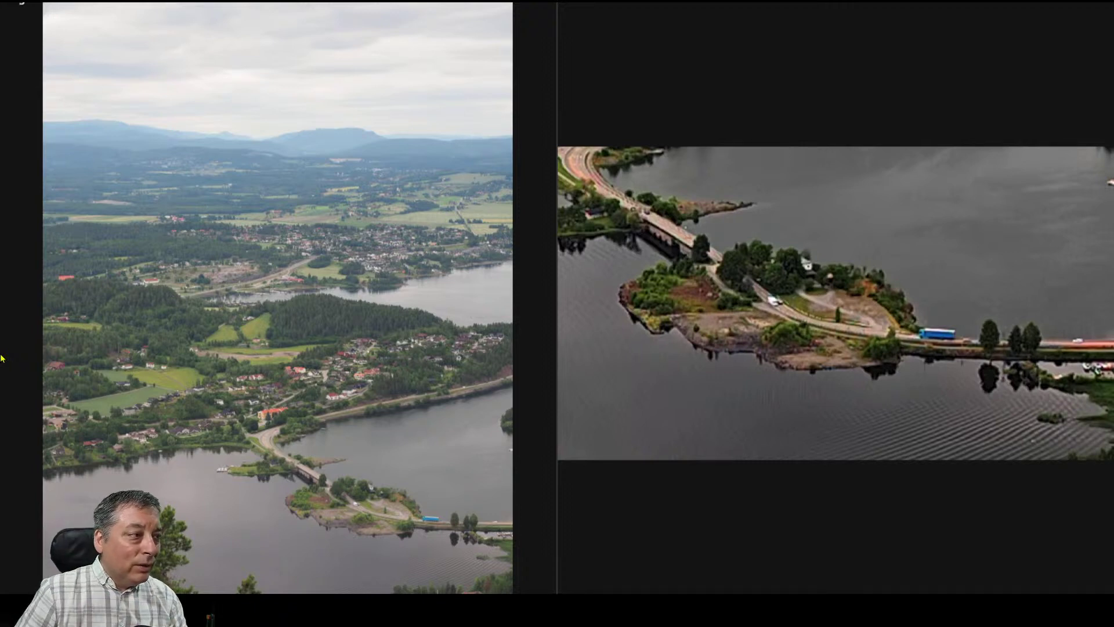
scroll(902, 354, up, 5)
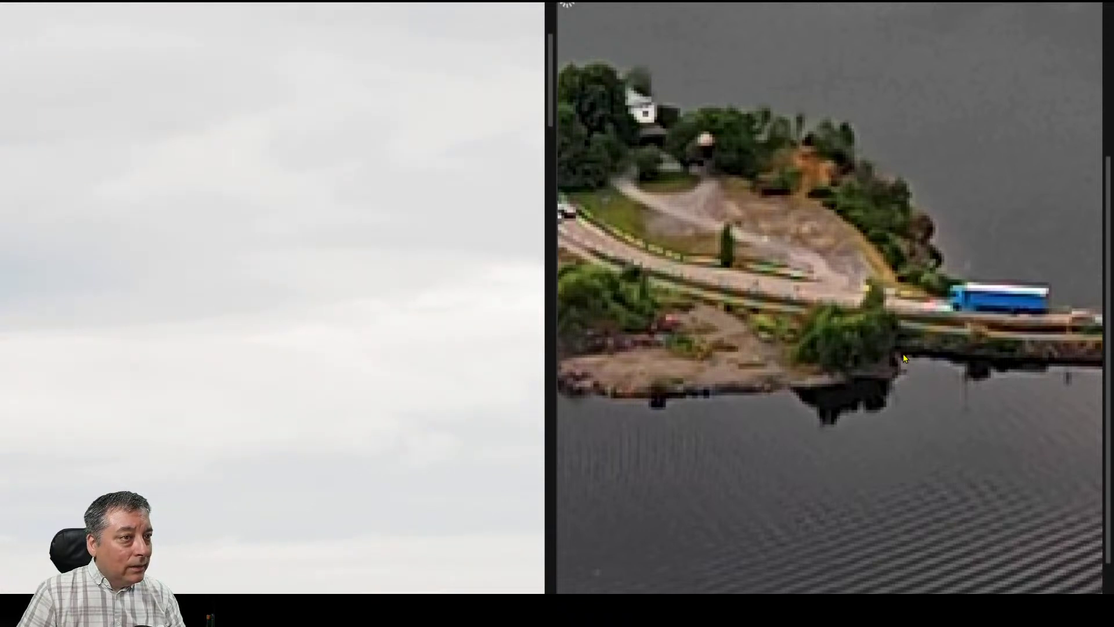
scroll(903, 353, down, 5)
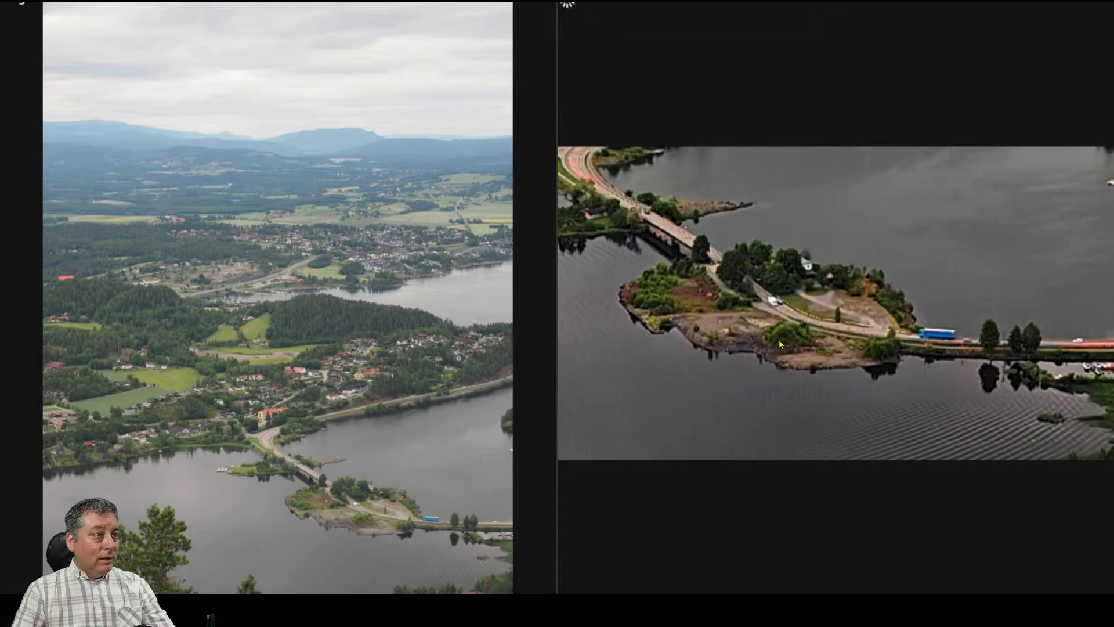
key(Escape)
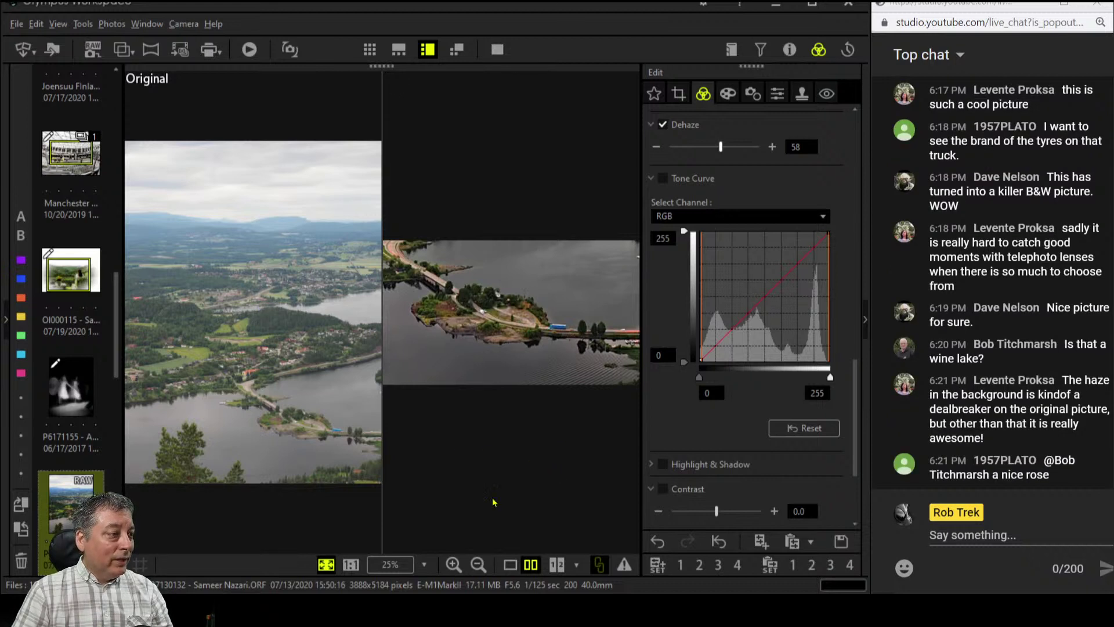
Reset the crop to the Original aspect ratio covering the full 3888 x 5184 pixels and return to the single-image view
click(687, 98)
click(692, 179)
click(693, 194)
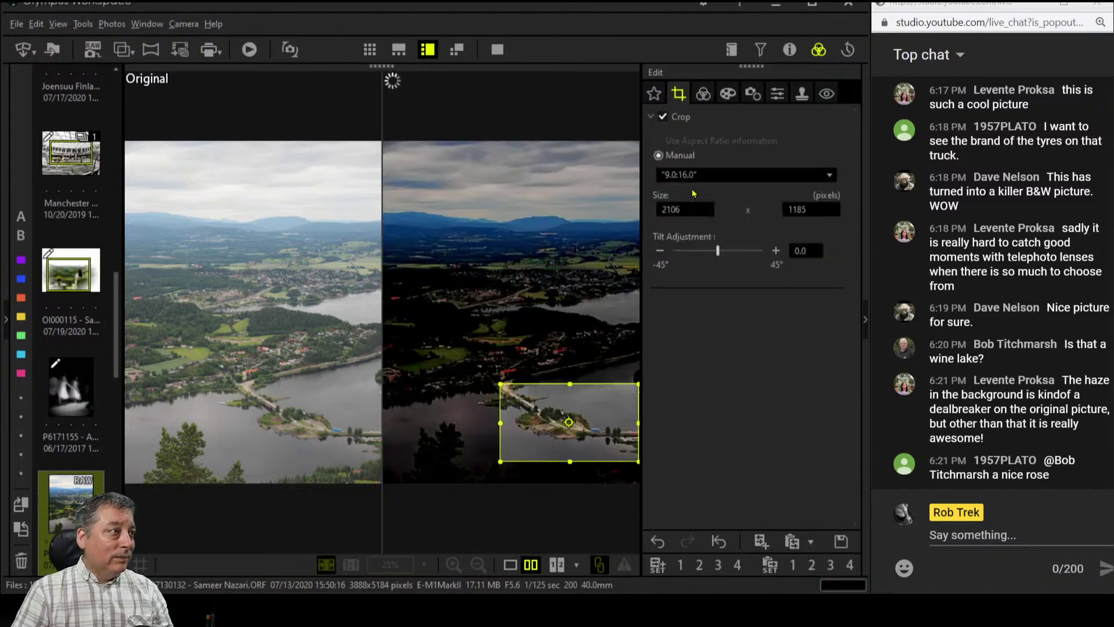
click(516, 567)
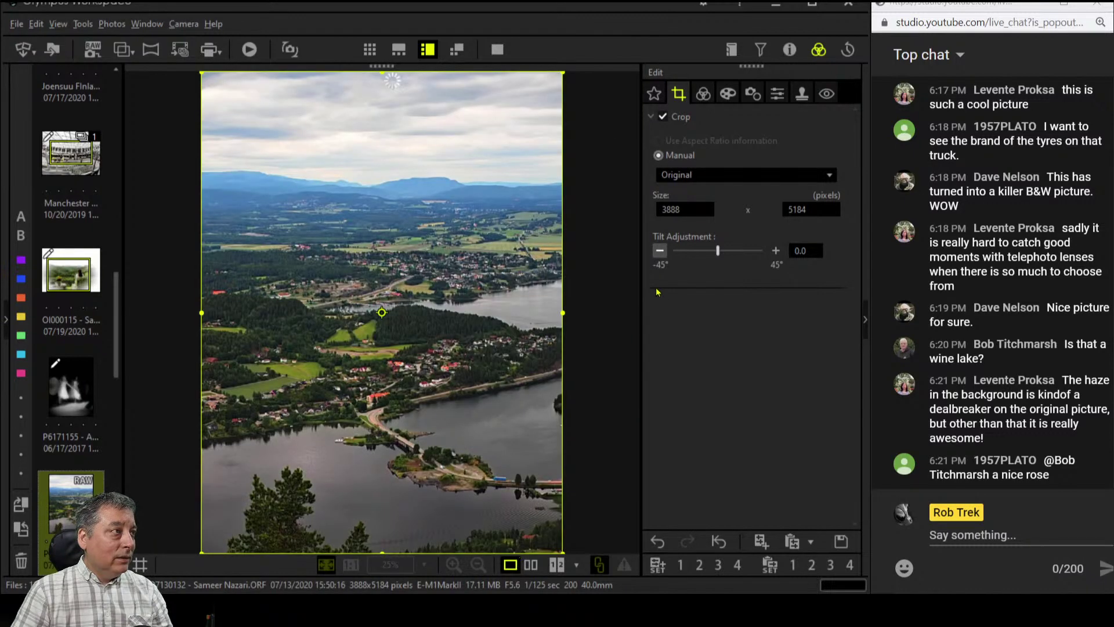
Raise the landscape photo's Dehaze strength to 80
click(703, 93)
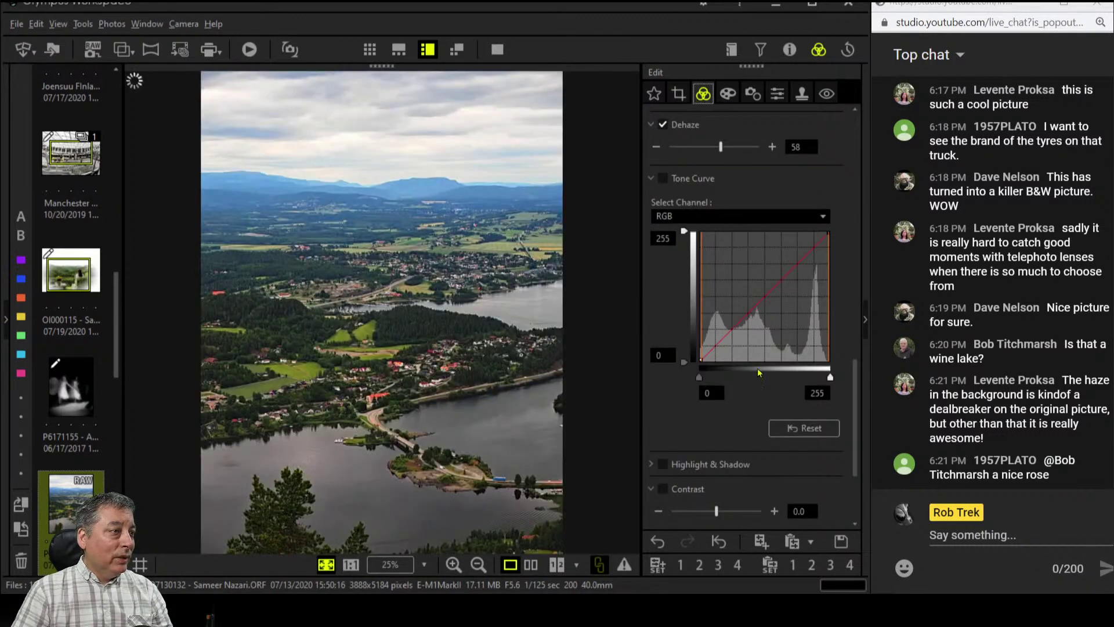
scroll(747, 438, down, 3)
scroll(723, 284, up, 5)
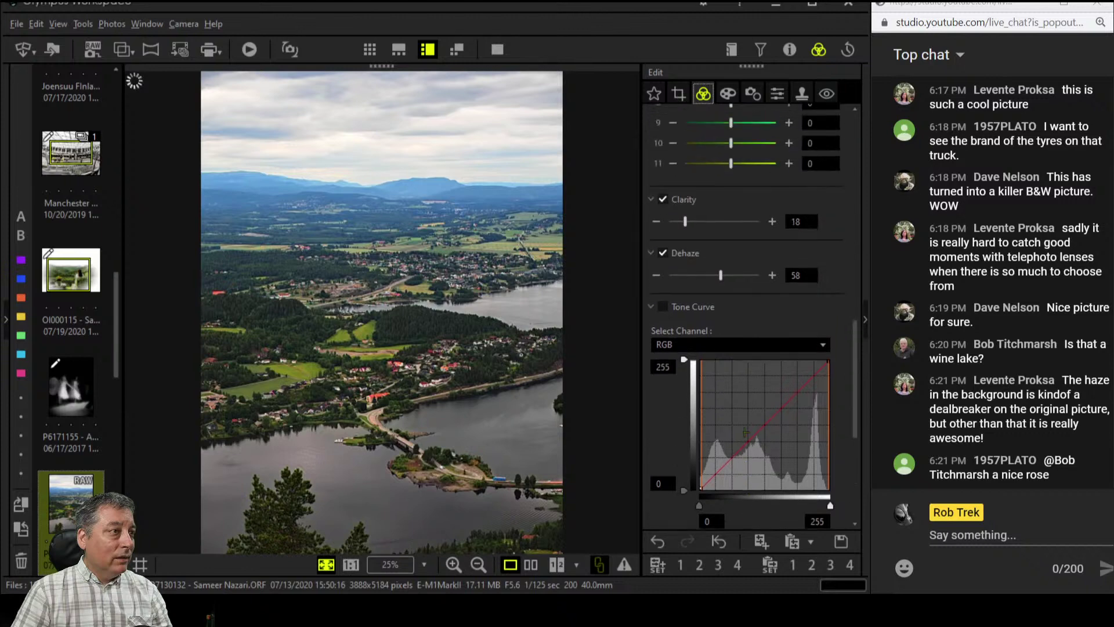
drag(723, 284, 744, 284)
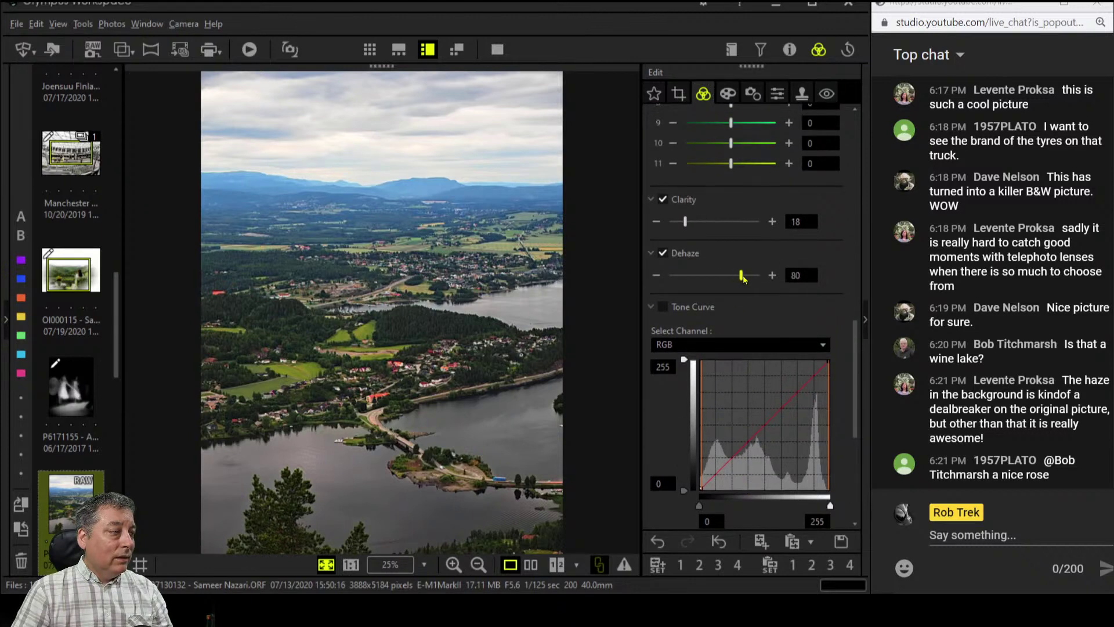
Warm the landscape photo with a custom white balance of about 6700 K
scroll(802, 274, up, 10)
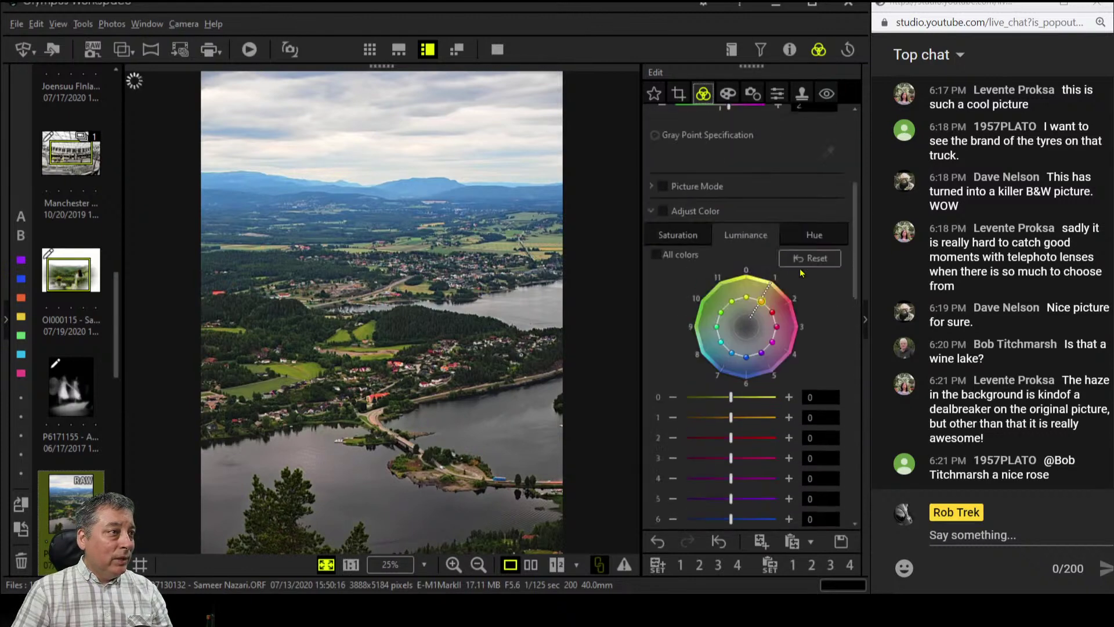
scroll(802, 273, up, 1)
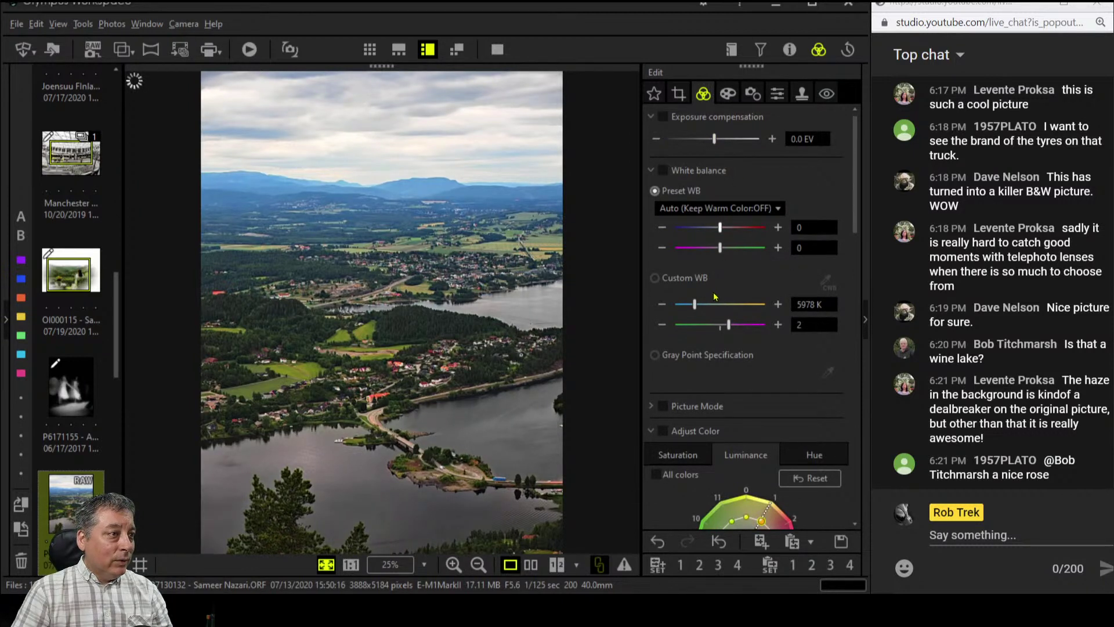
drag(695, 304, 700, 307)
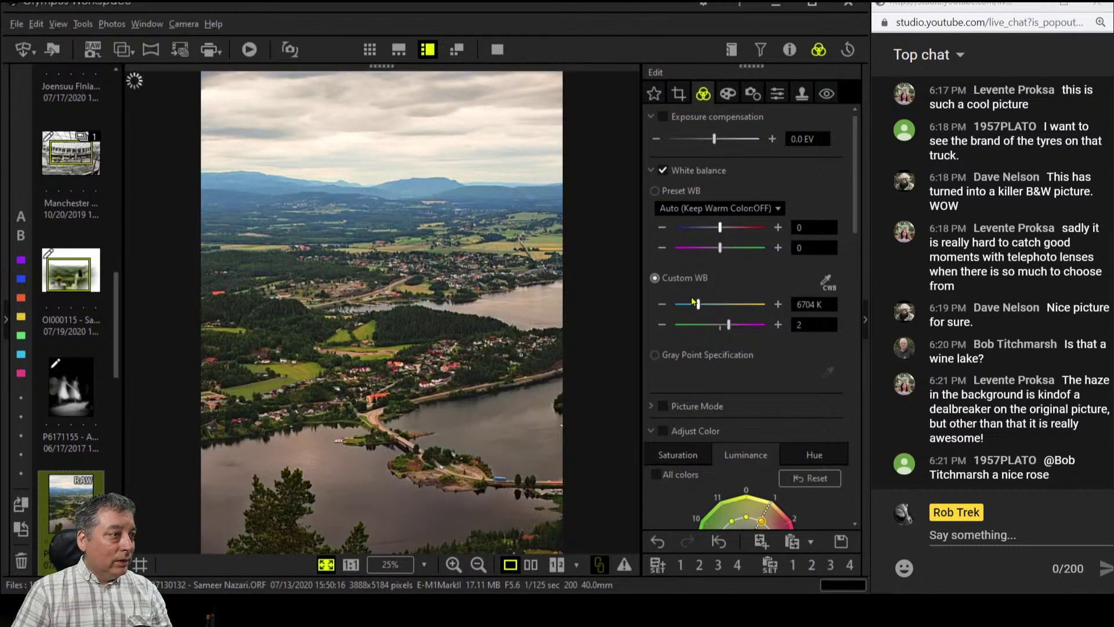
drag(699, 304, 697, 304)
scroll(673, 430, down, 5)
scroll(698, 429, down, 2)
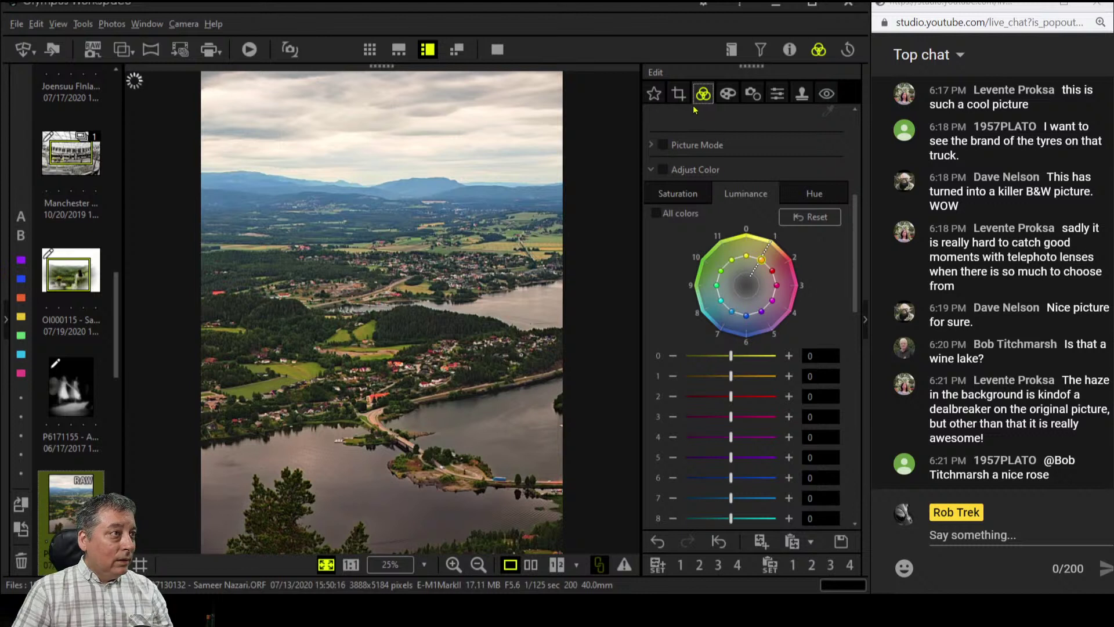
Try cropping away the lower water and trees to a height of about 4050 pixels, and extend the crop back to nearly full height
click(680, 93)
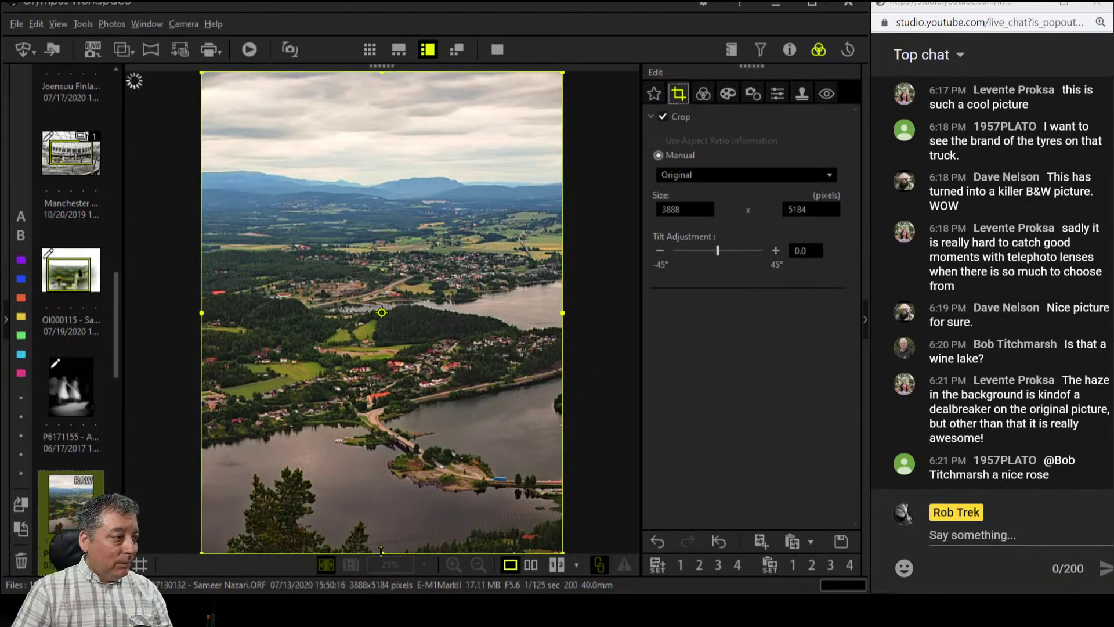
drag(382, 548, 386, 493)
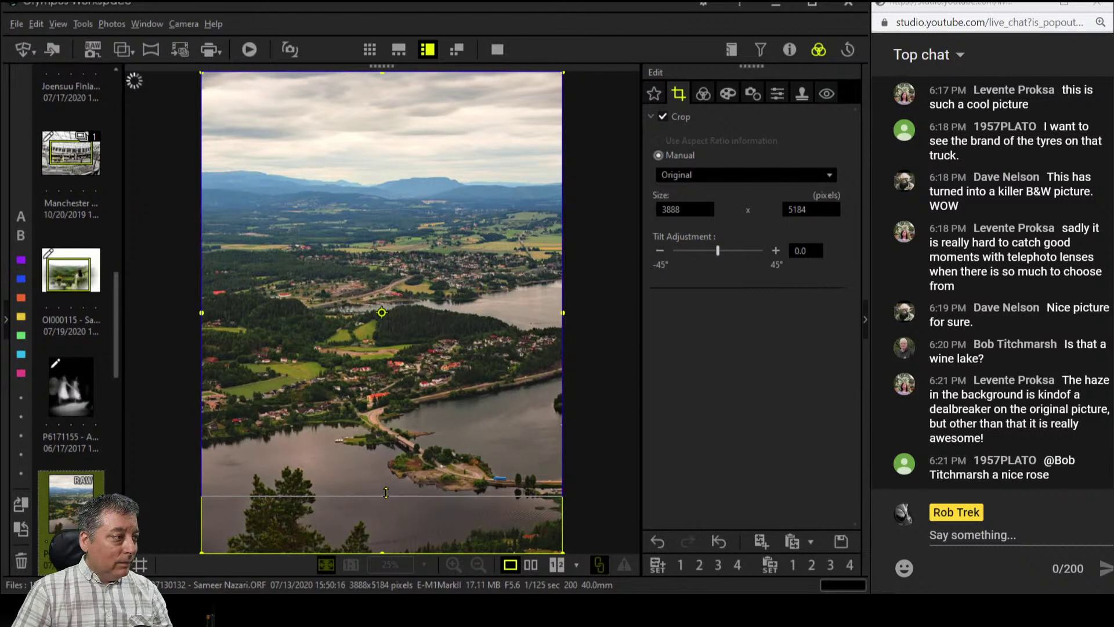
drag(386, 493, 398, 447)
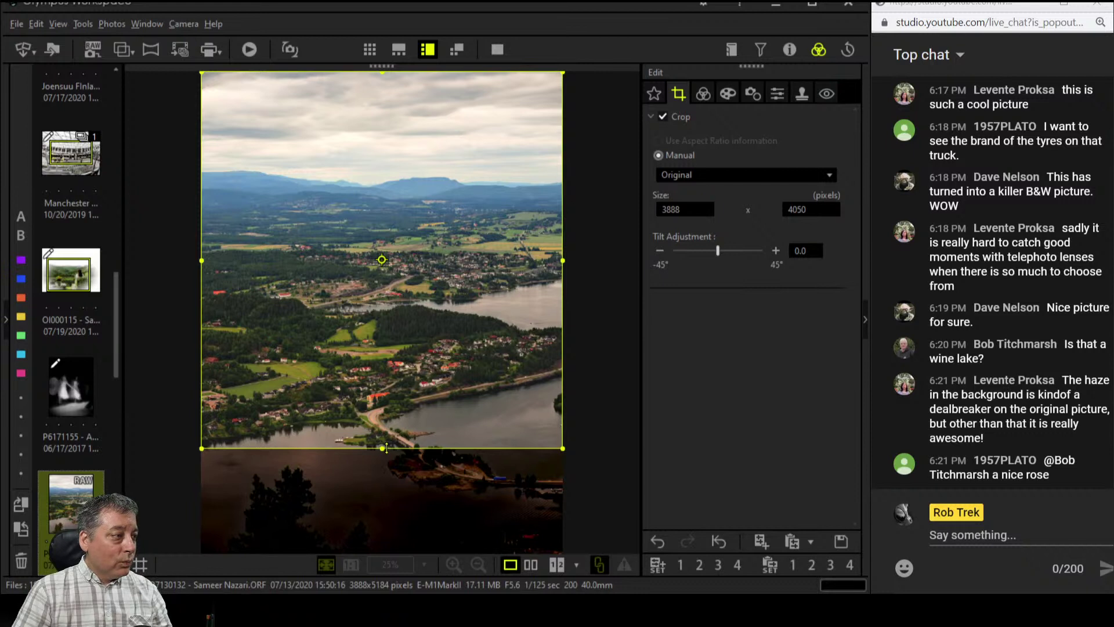
drag(388, 448, 382, 552)
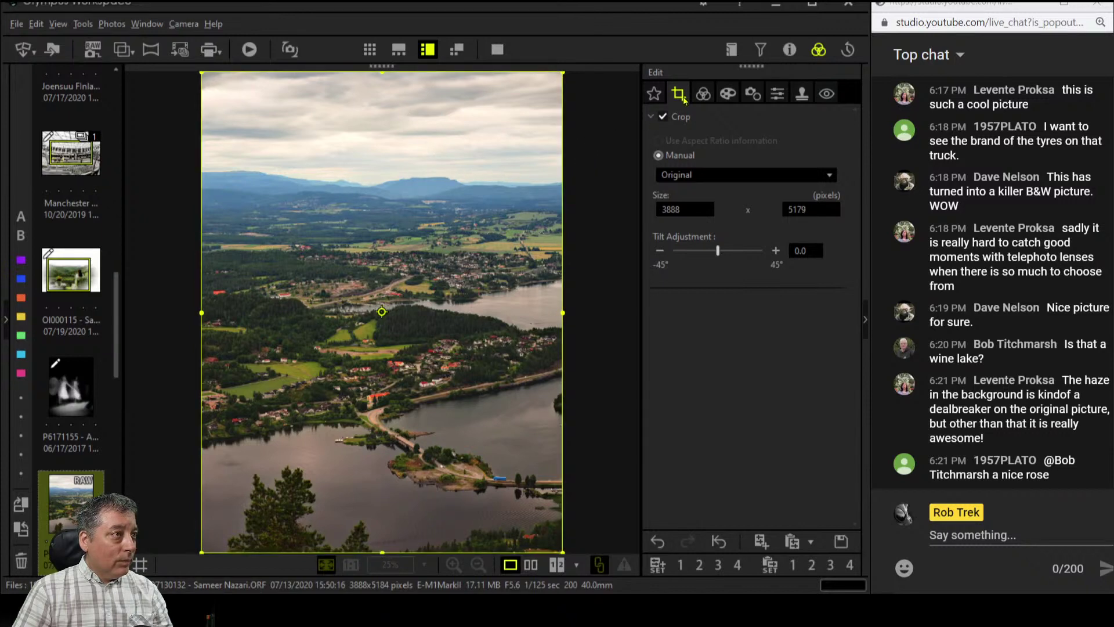
click(703, 93)
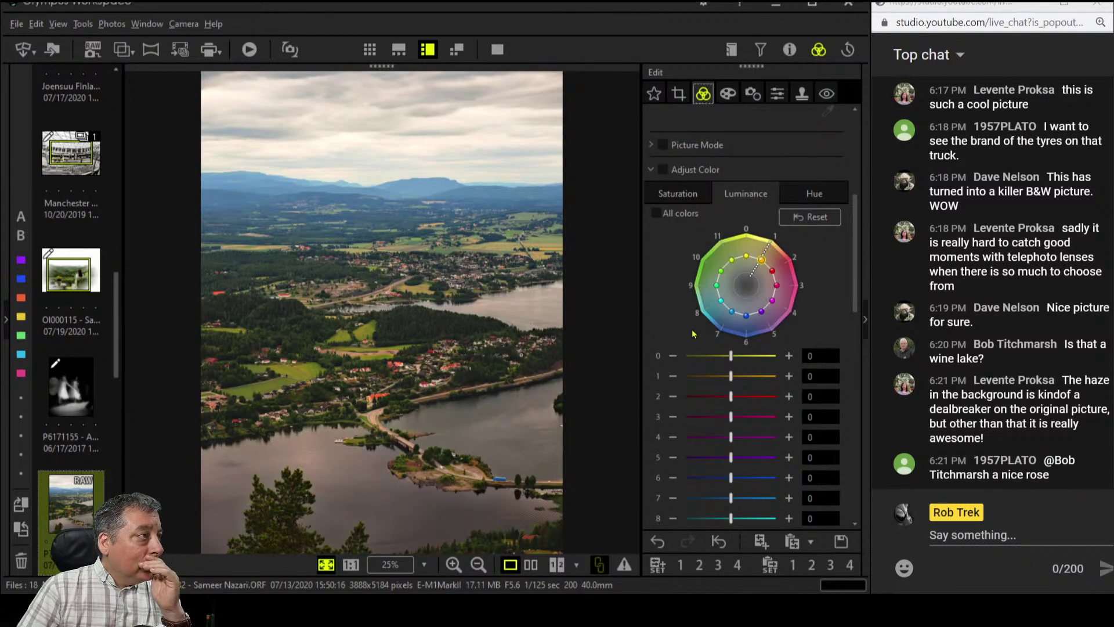
Examine the edited landscape's village houses at 1:1 and review the whole photo in full screen
scroll(760, 283, down, 5)
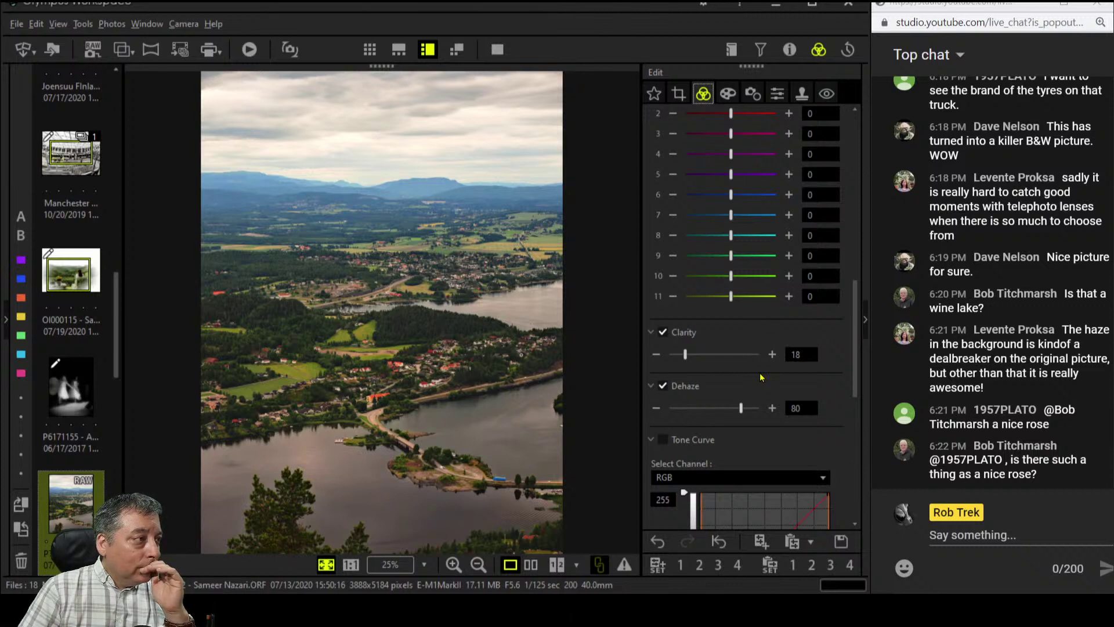
scroll(757, 370, up, 1)
click(442, 361)
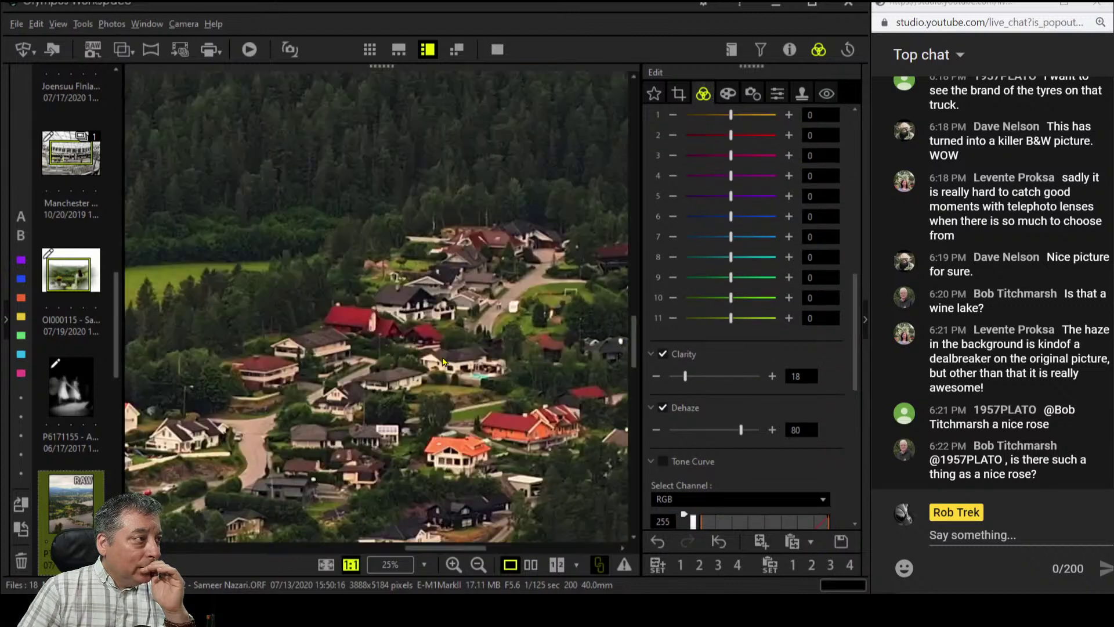
click(498, 49)
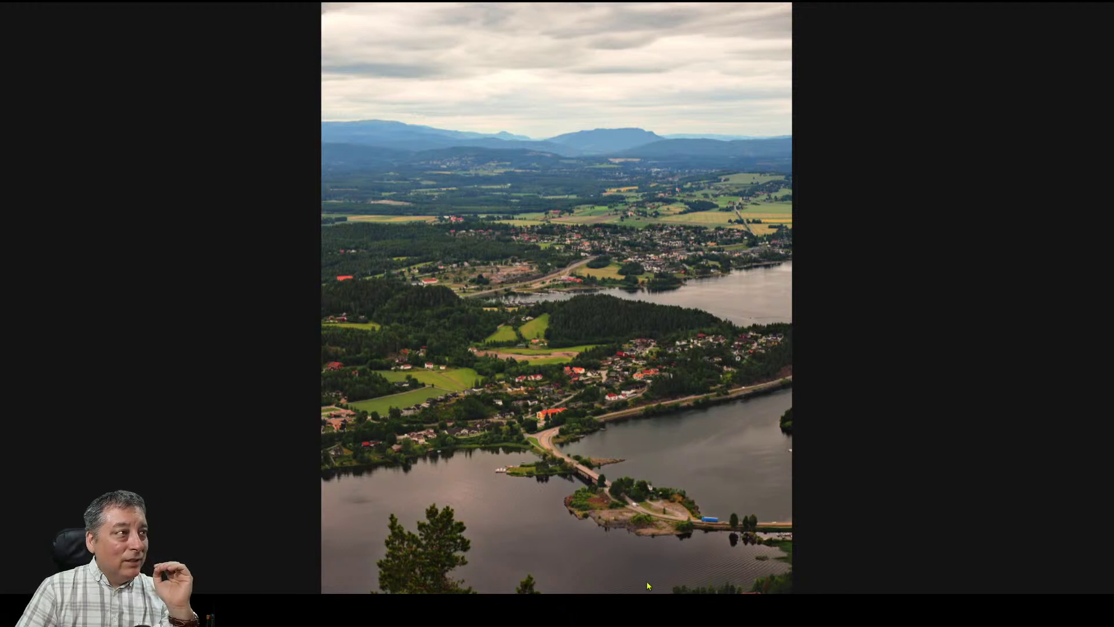
key(Escape)
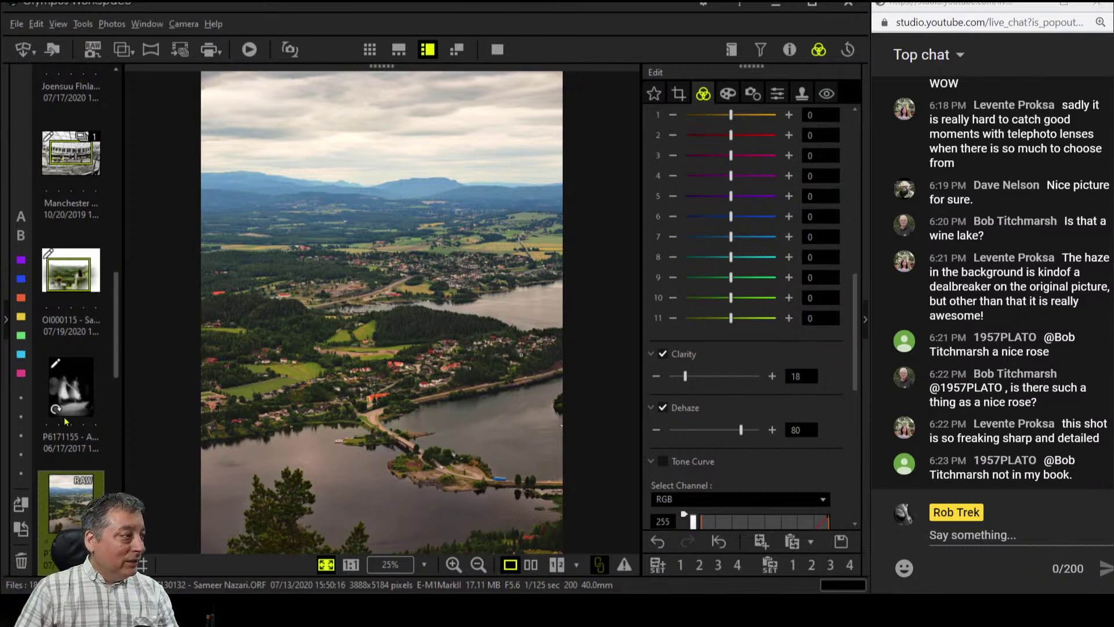
Open the rice-terrace photo P9179930, inspect the person in the conical hat at 1:1, and return to the fitted view
scroll(75, 430, down, 3)
scroll(75, 430, down, 3)
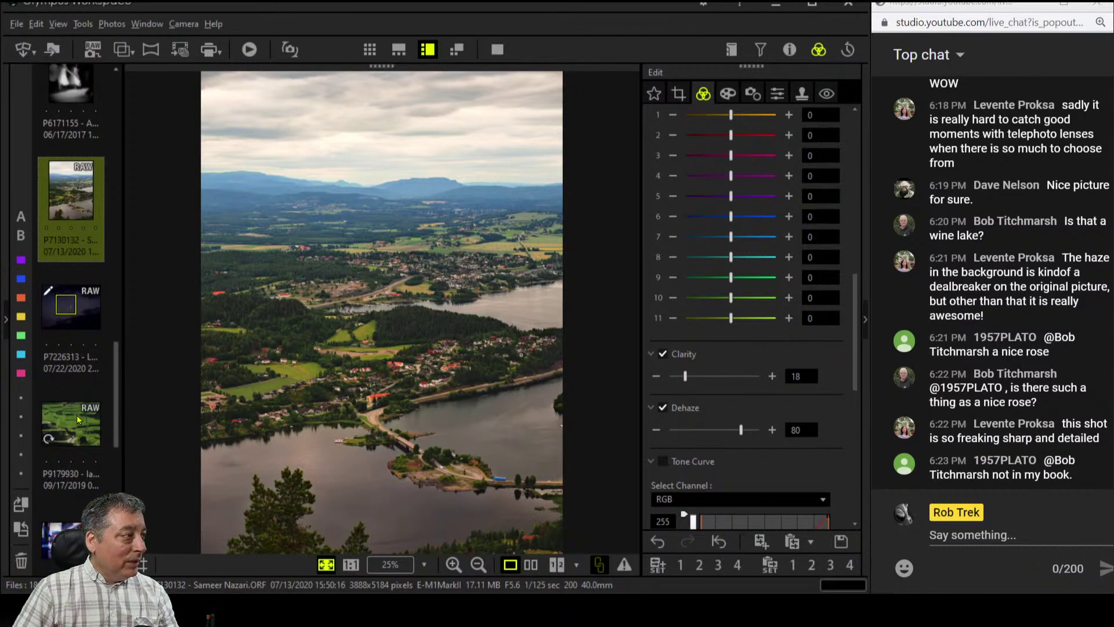
click(76, 421)
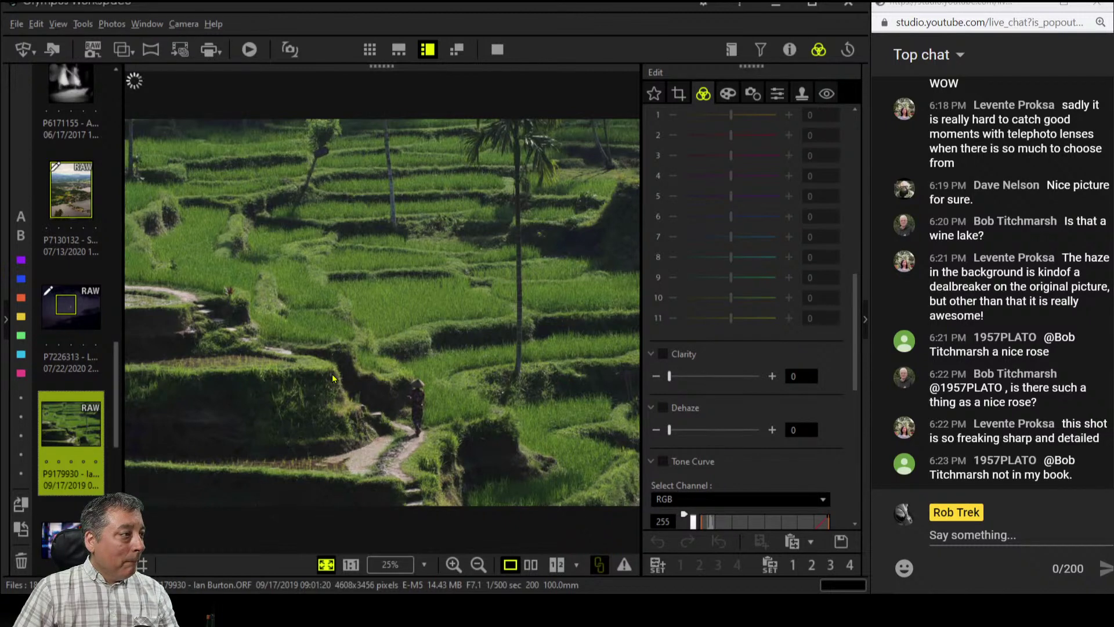
click(414, 410)
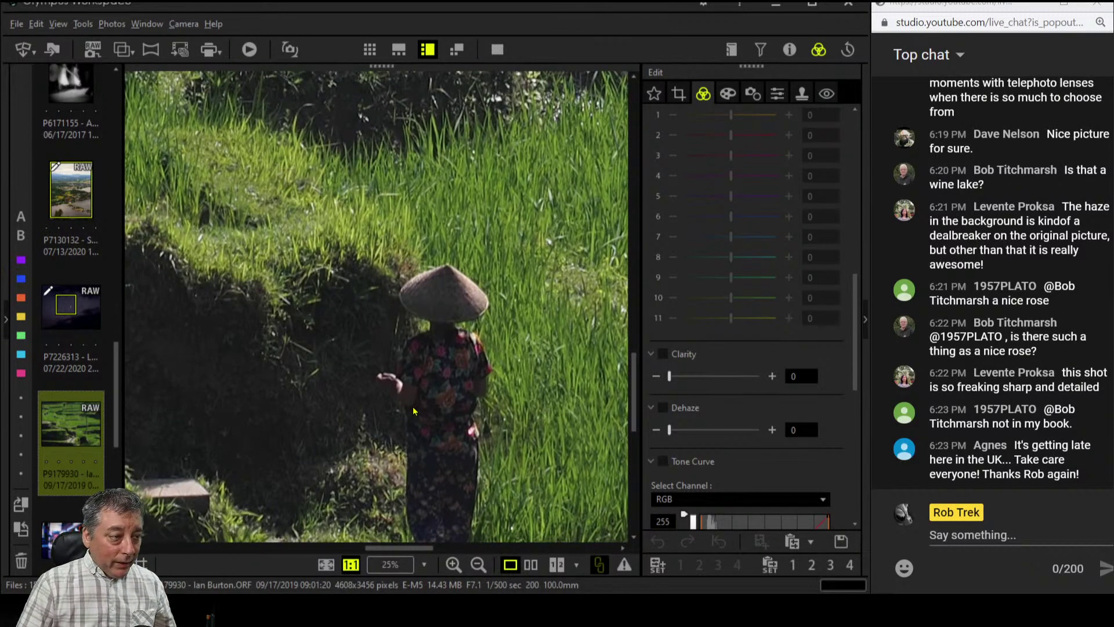
click(413, 405)
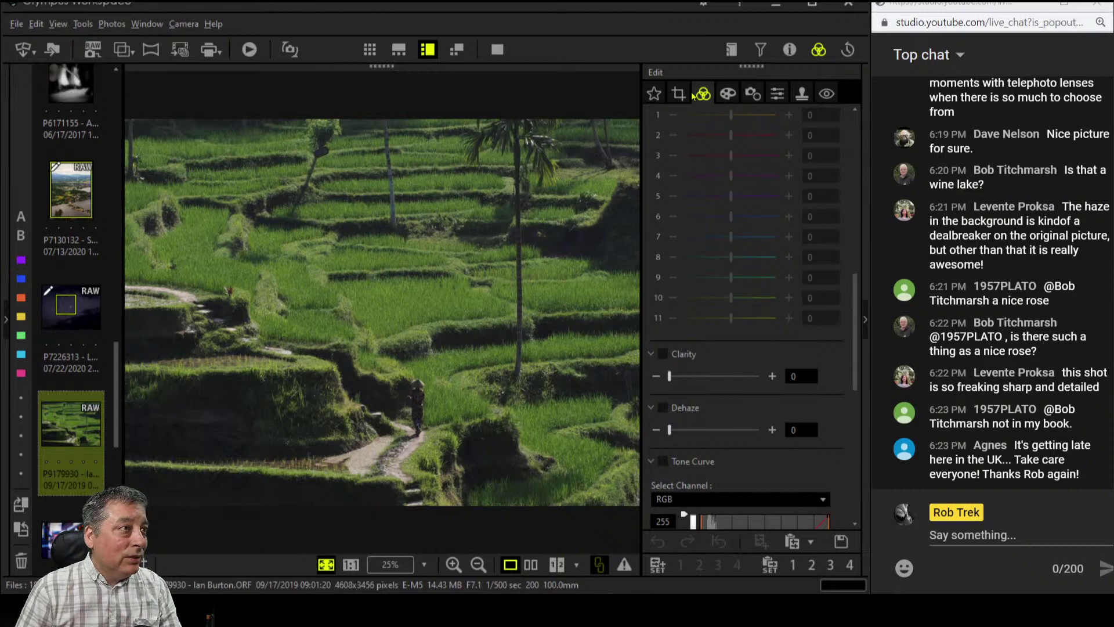
Apply Dehaze to the rice-terrace photo at the full strength of 100
scroll(765, 218, up, 10)
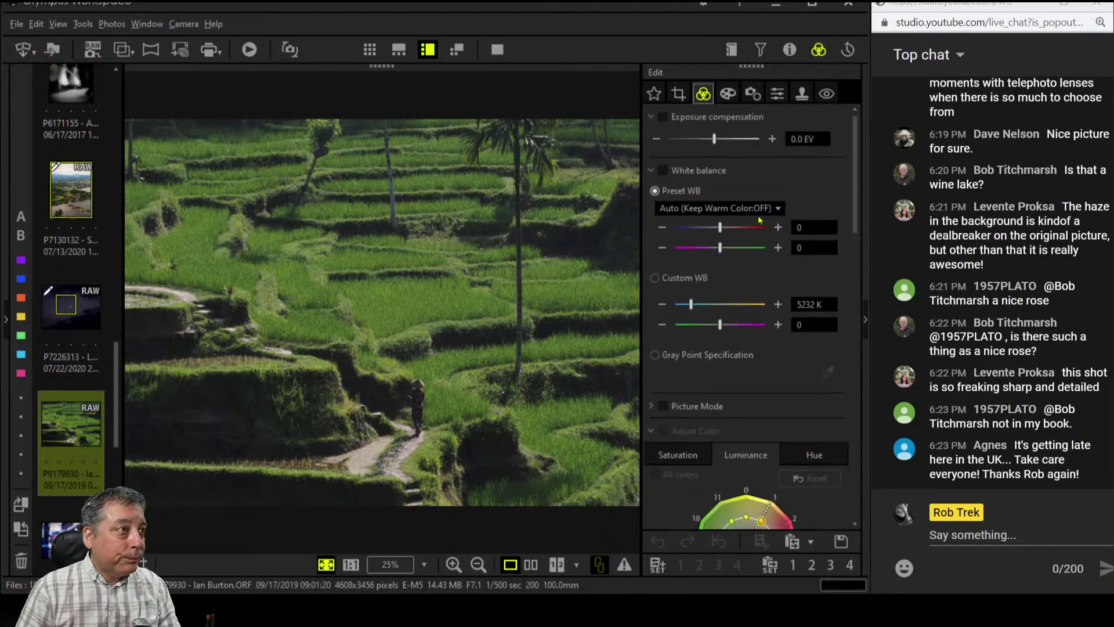
drag(855, 153, 860, 428)
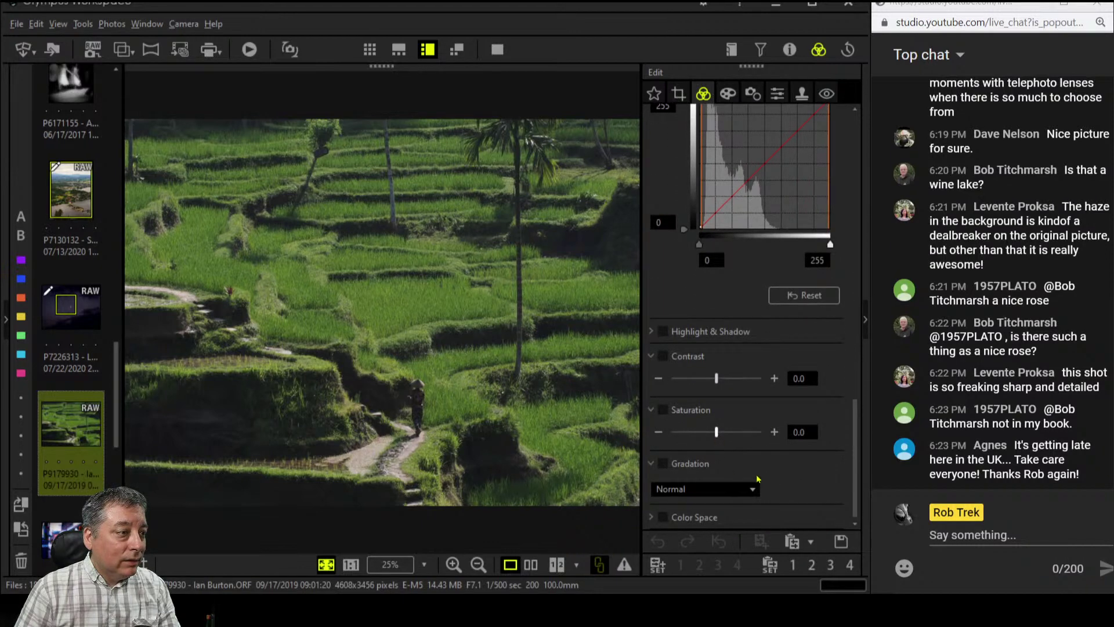
scroll(767, 476, up, 5)
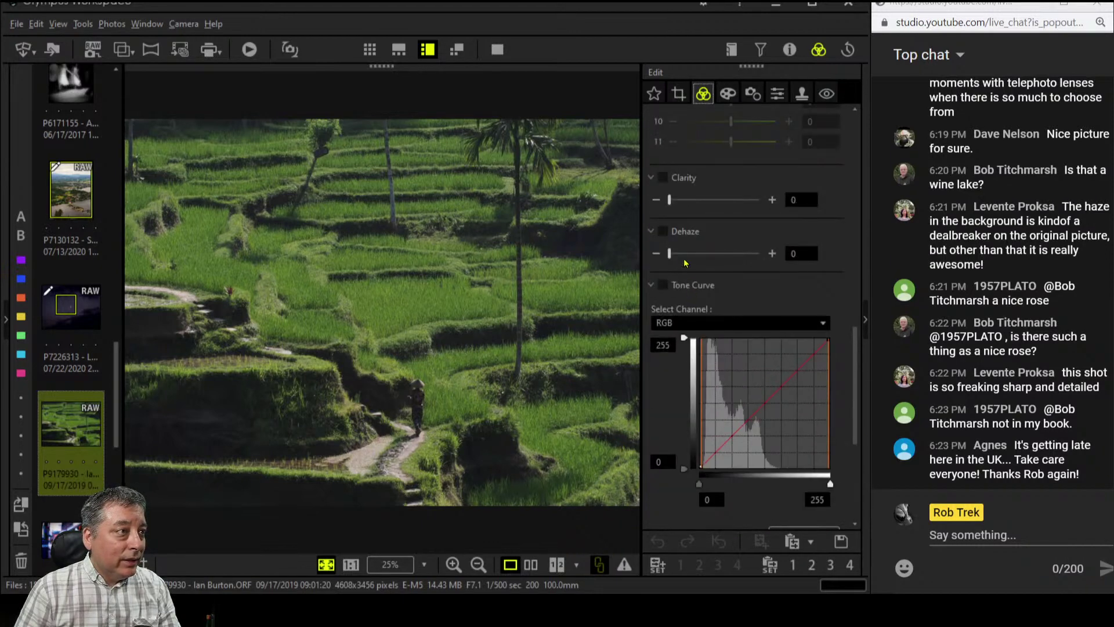
drag(670, 253, 783, 262)
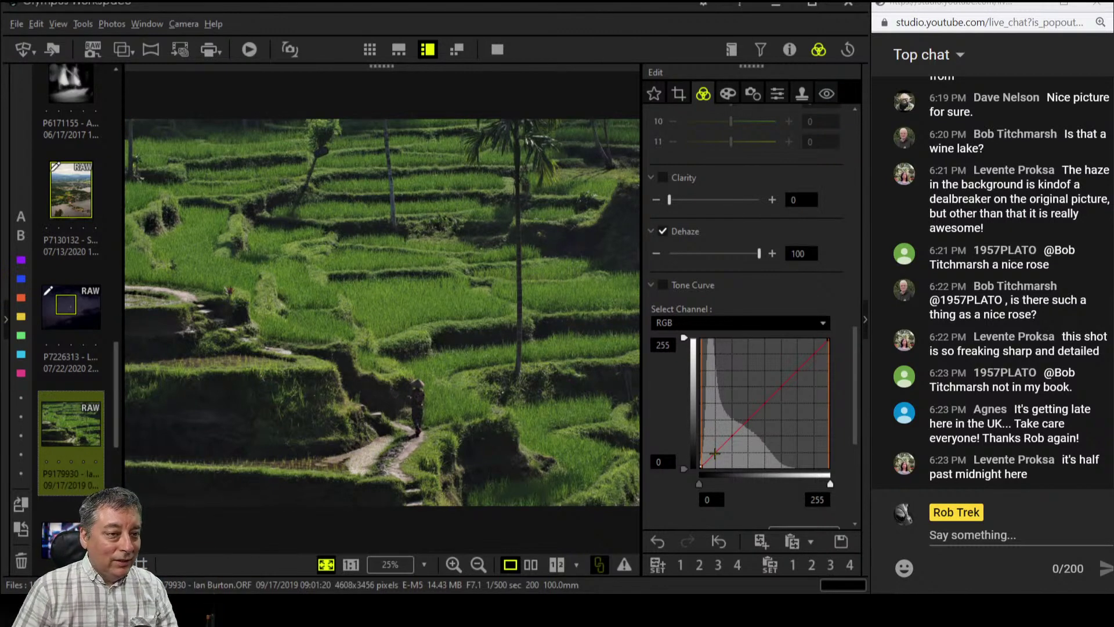
Try shaping the RGB tone curve with a point in the shadows and a slightly raised point in the midtones
click(715, 452)
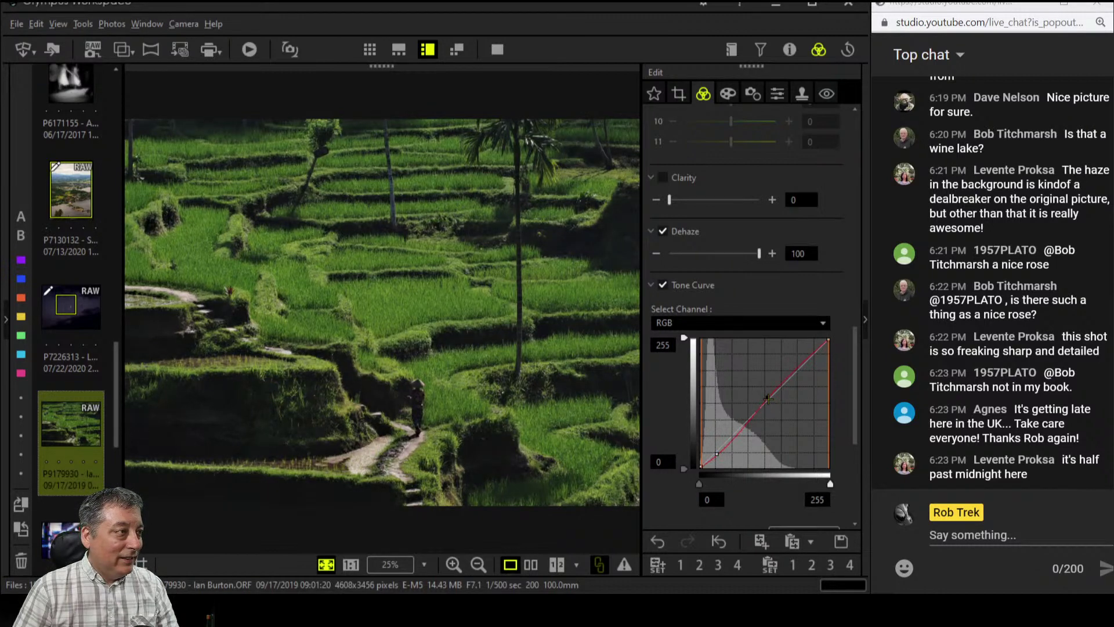
click(767, 398)
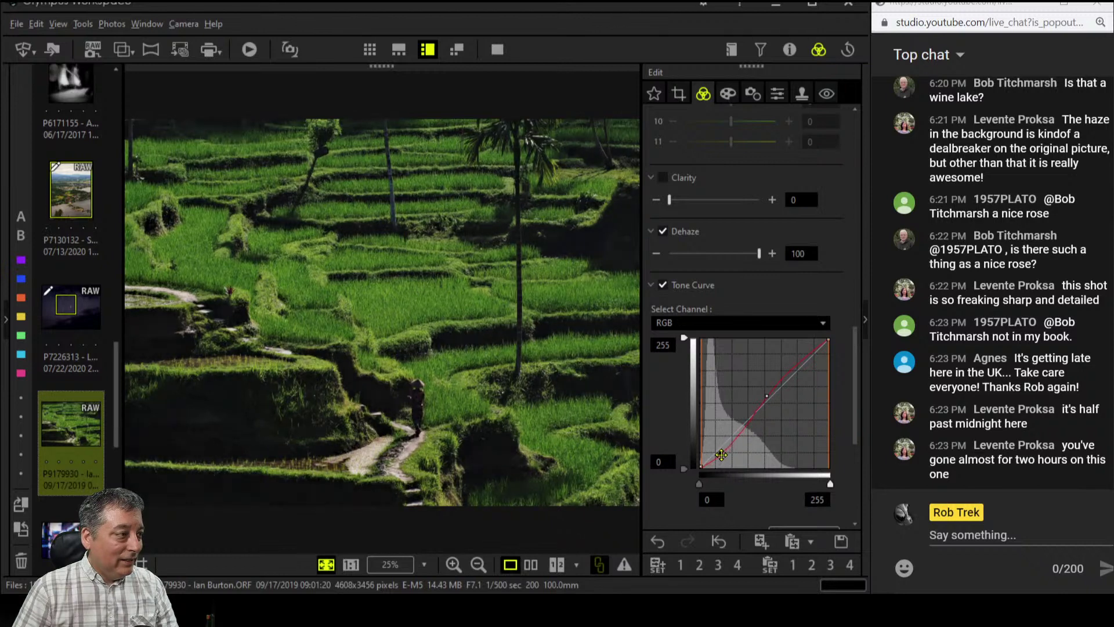
click(723, 447)
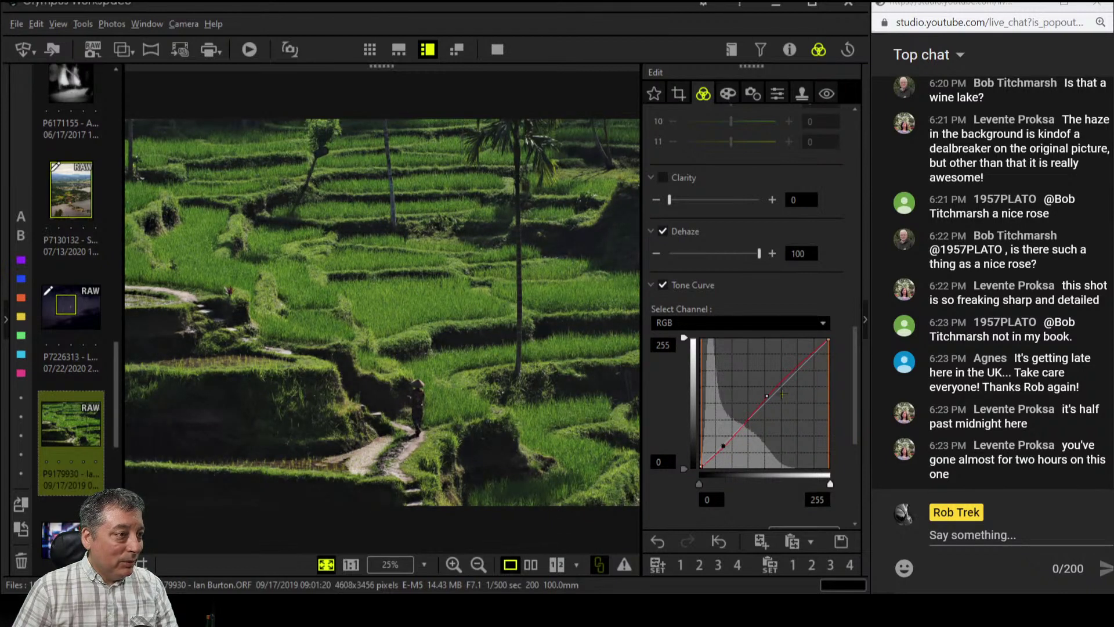
drag(766, 396, 766, 391)
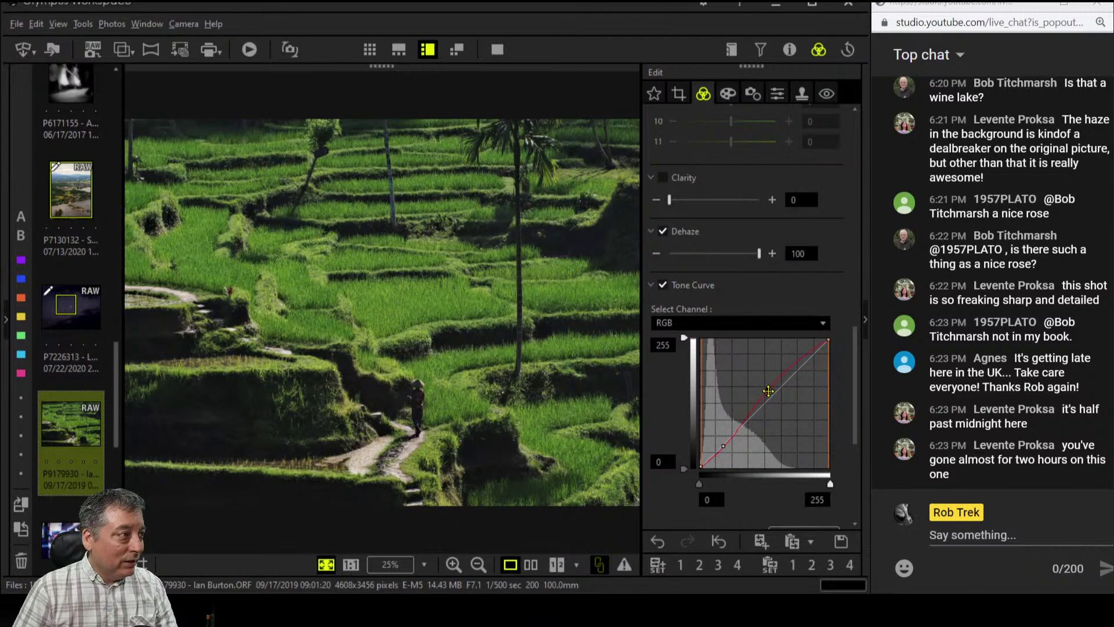
Convert the rice-terrace photo to black and white with the Monotone picture mode and the G:Green B&W filter
scroll(737, 245, up, 10)
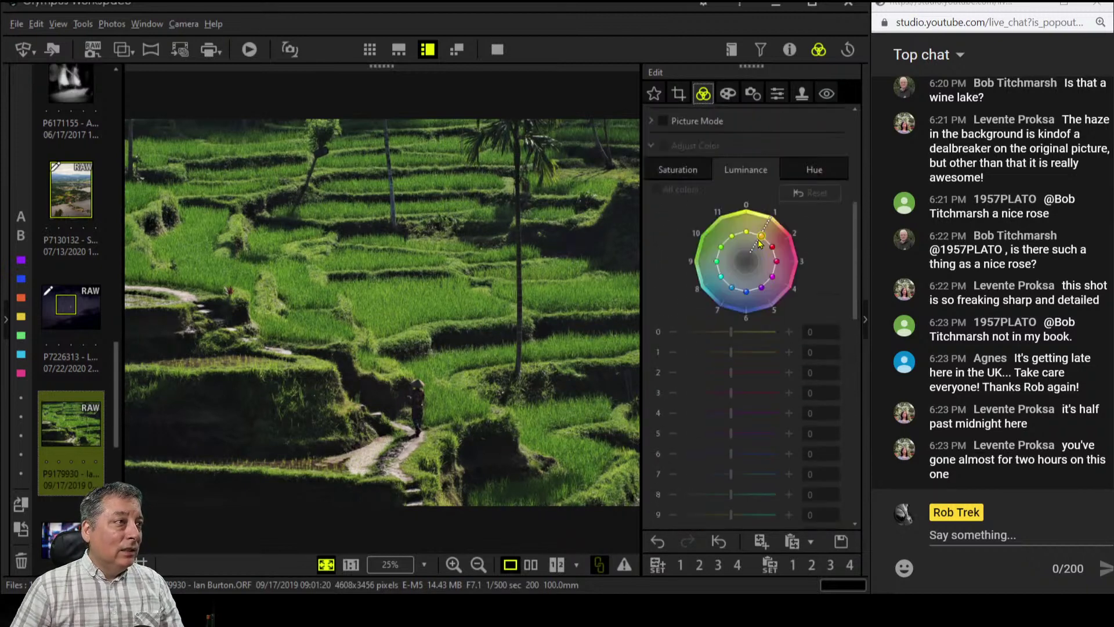
scroll(733, 313, up, 2)
scroll(729, 313, down, 3)
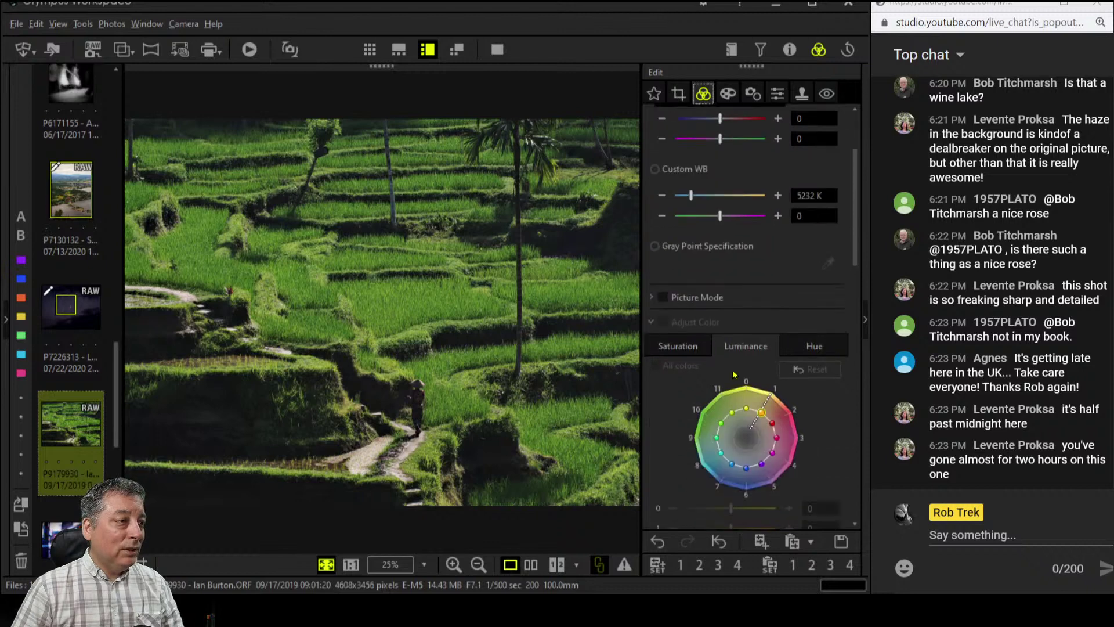
click(652, 298)
click(691, 319)
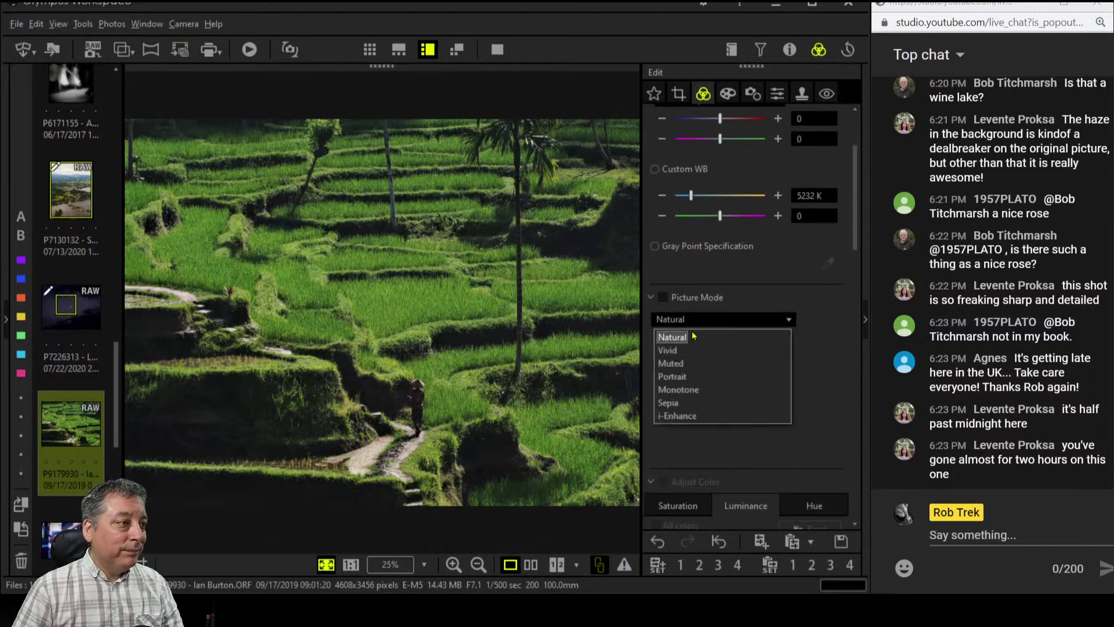
click(697, 389)
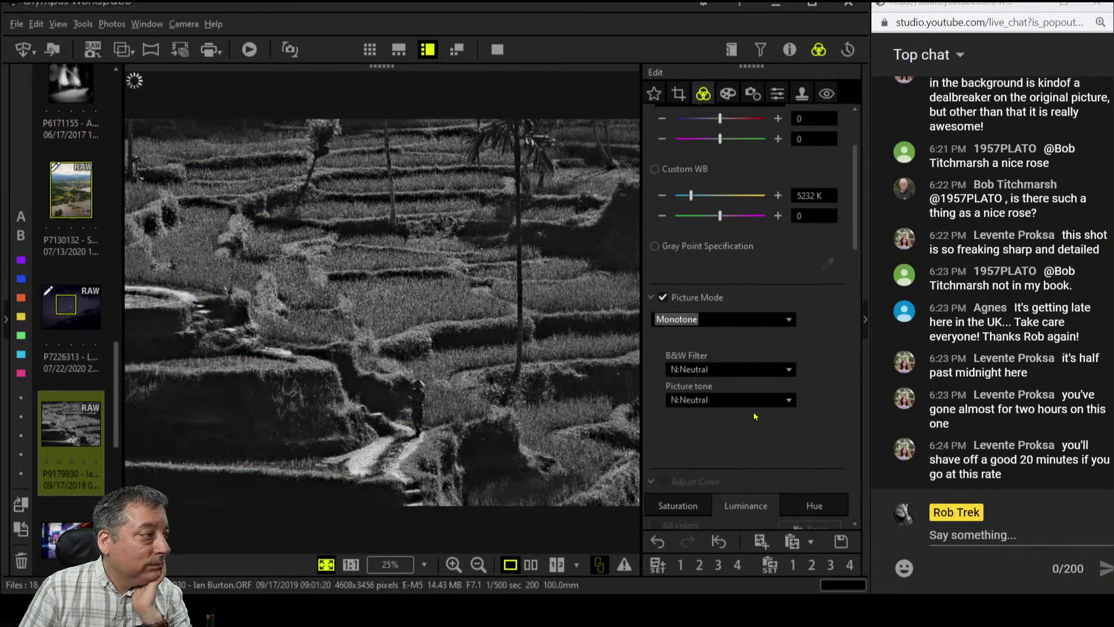
click(768, 371)
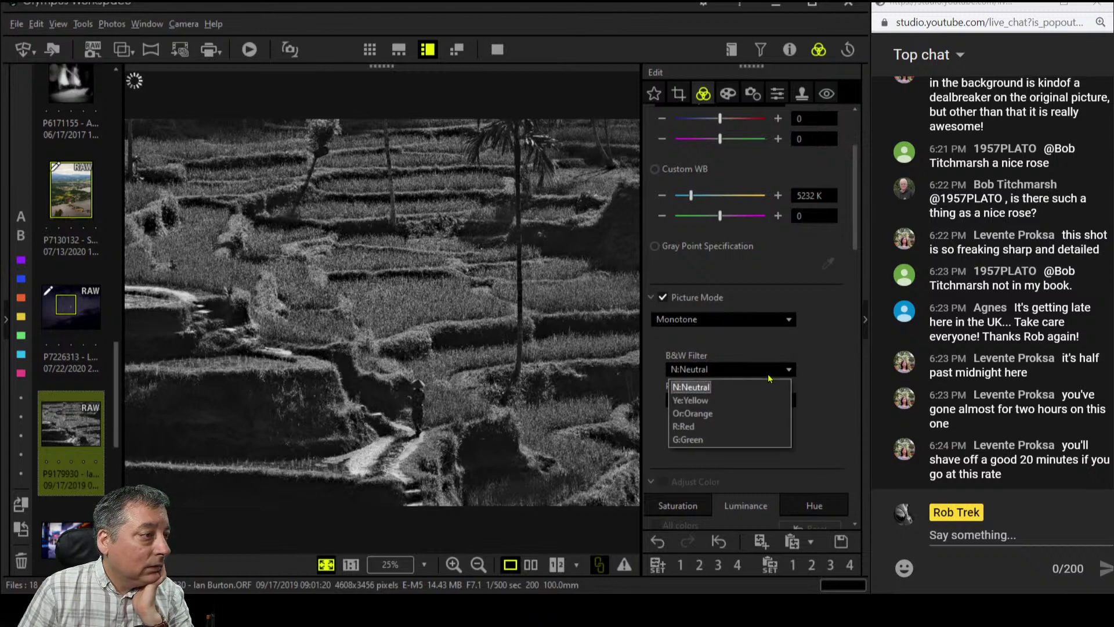
click(752, 441)
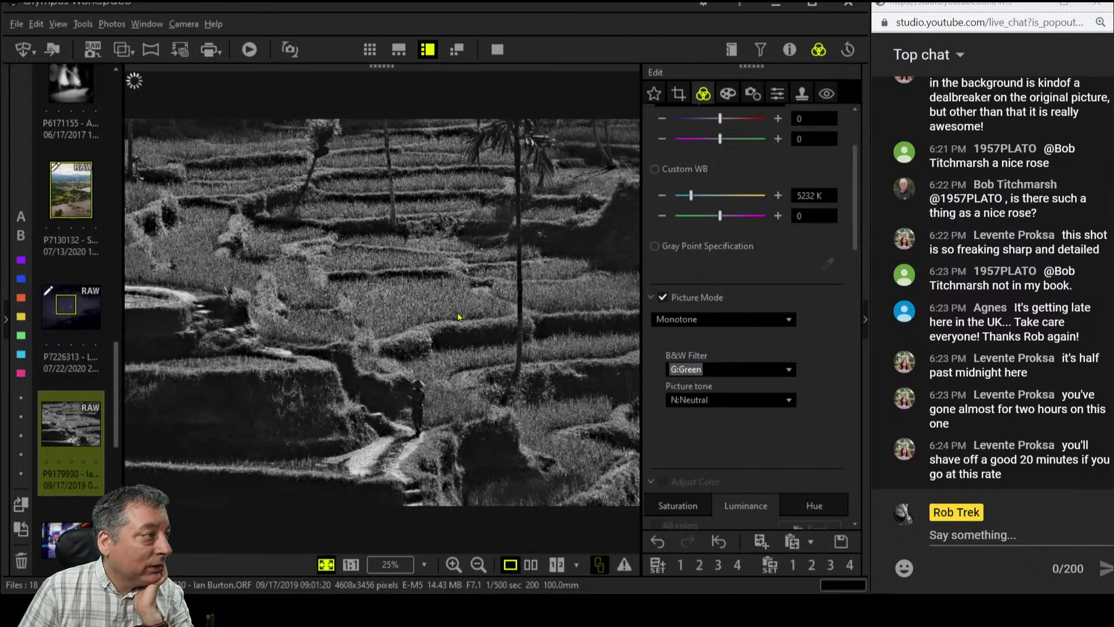
Reset the RGB tone curve, raise its midtones to brighten the monotone image, and add a point in the deep shadows
scroll(694, 422, down, 3)
scroll(694, 422, down, 10)
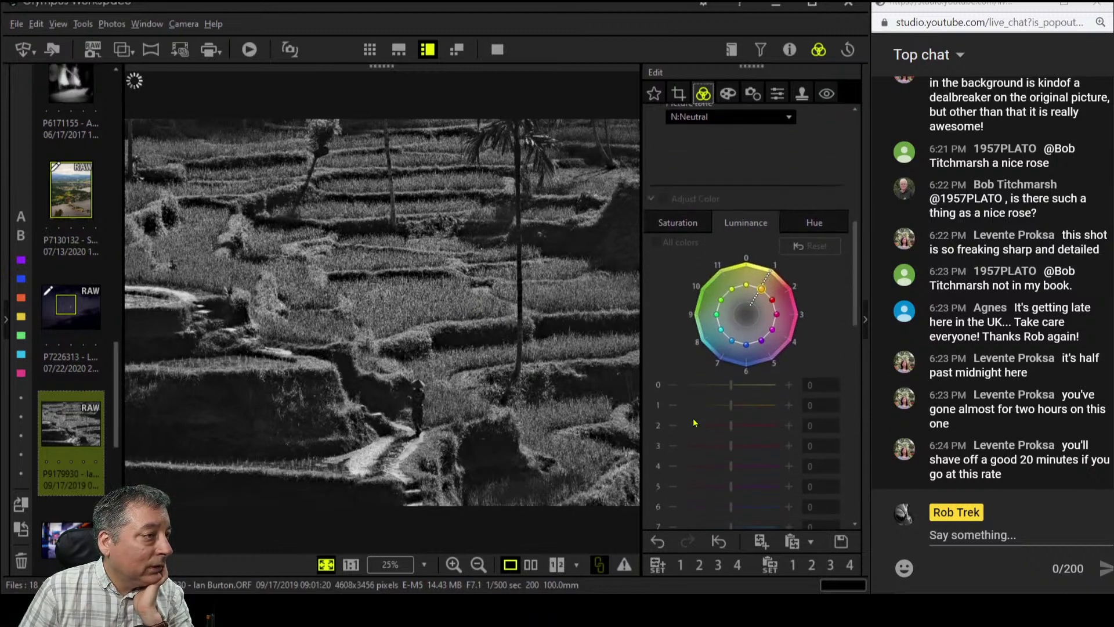
scroll(694, 422, down, 2)
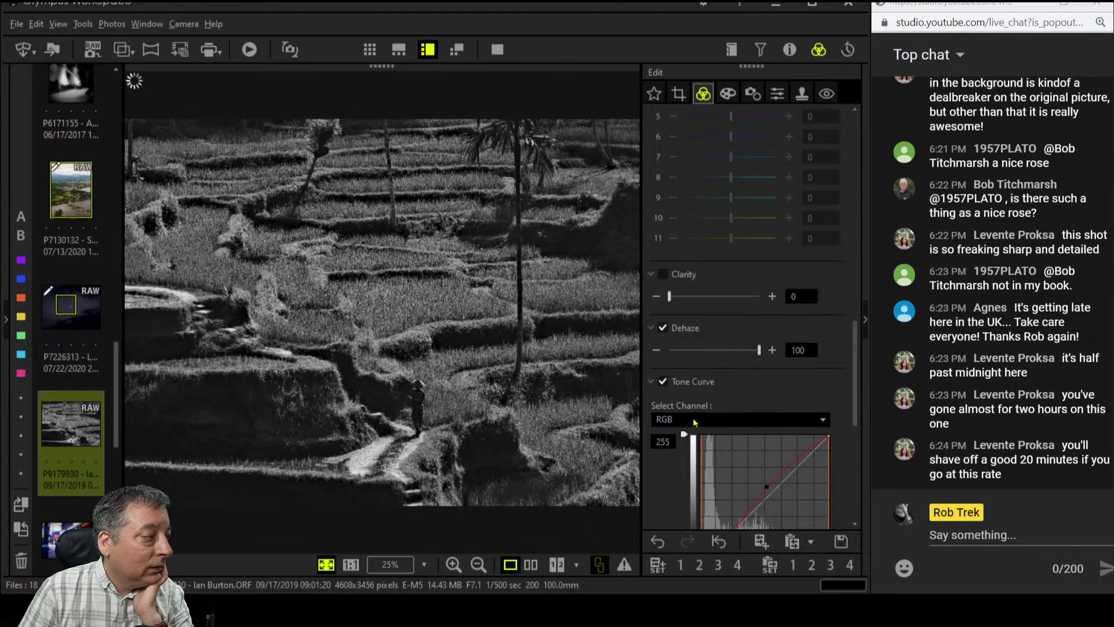
scroll(801, 514, down, 2)
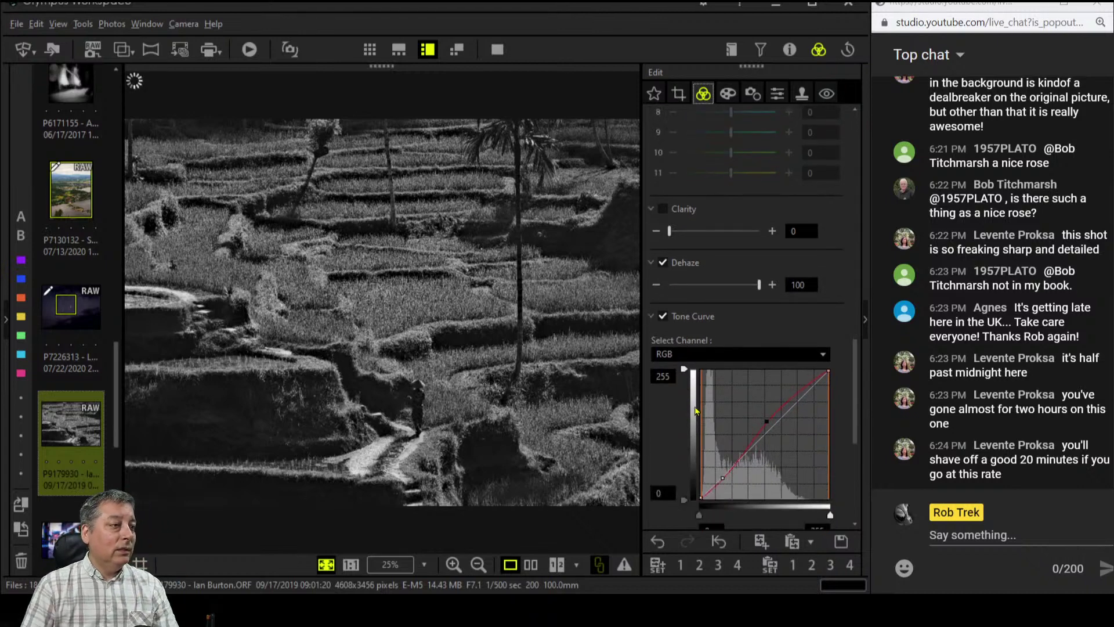
scroll(802, 513, down, 1)
click(803, 503)
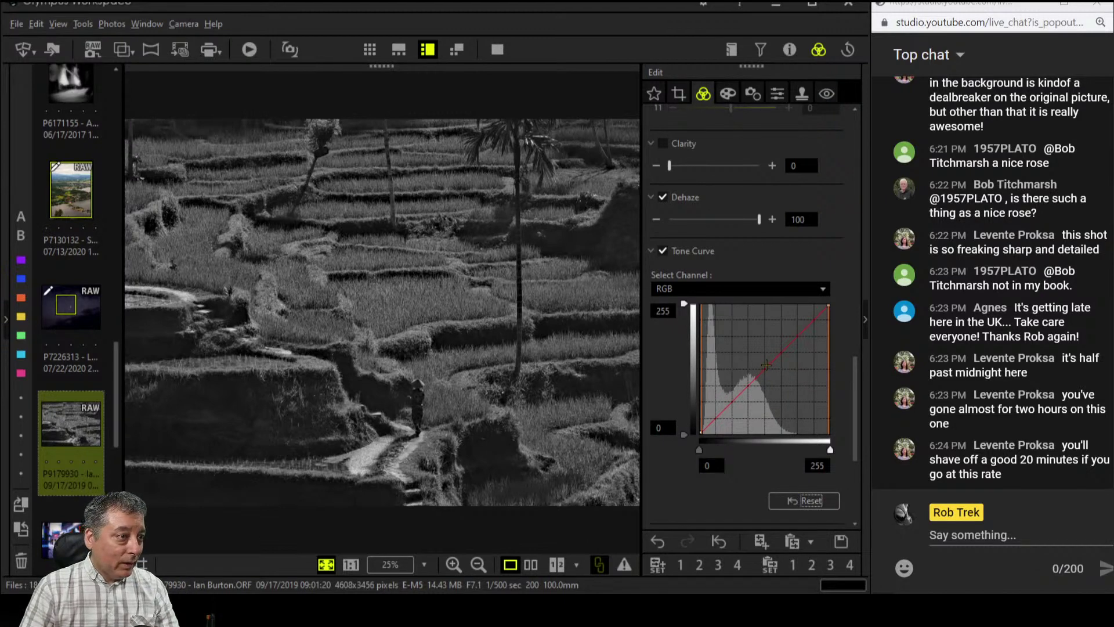
drag(767, 364, 765, 354)
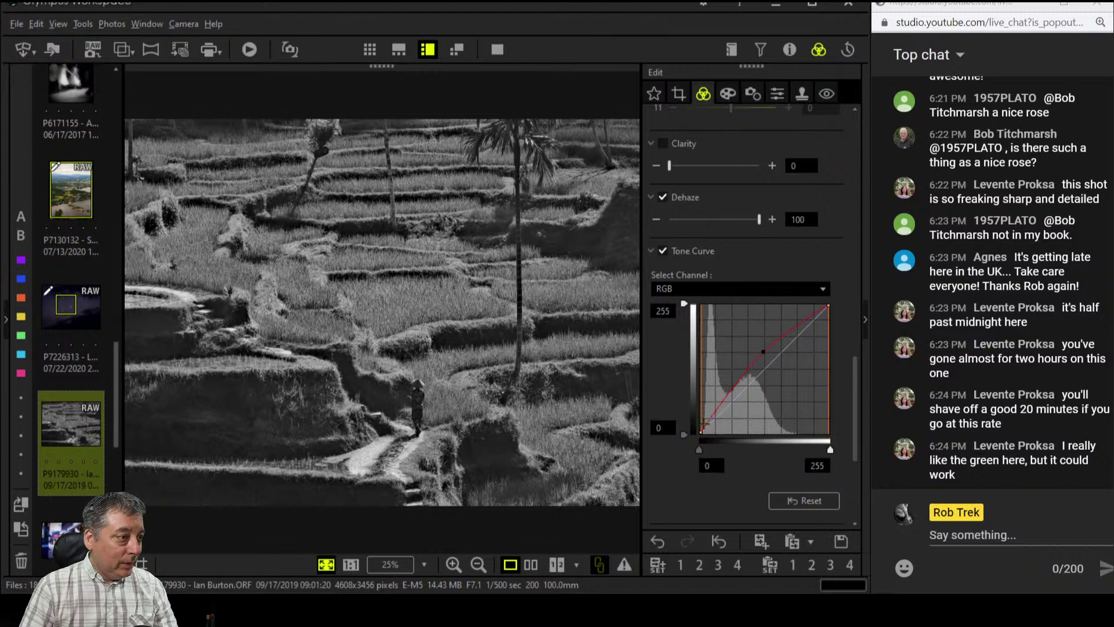
click(707, 424)
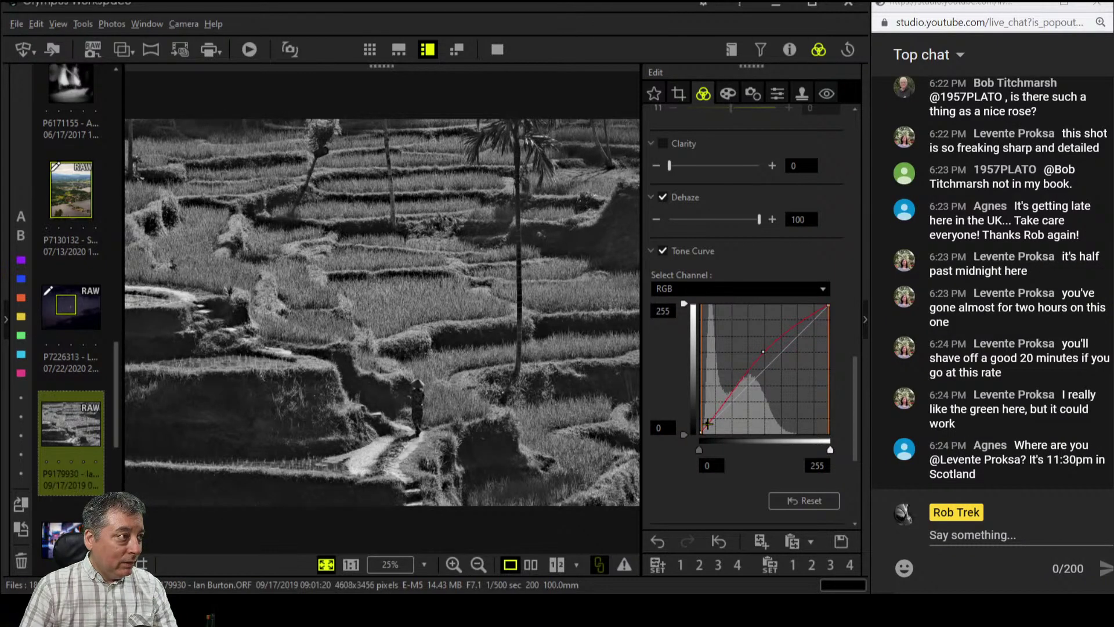
Try a 4:3 crop of about 4082 x 3060 pixels that trims all the edges of the terraces
click(675, 100)
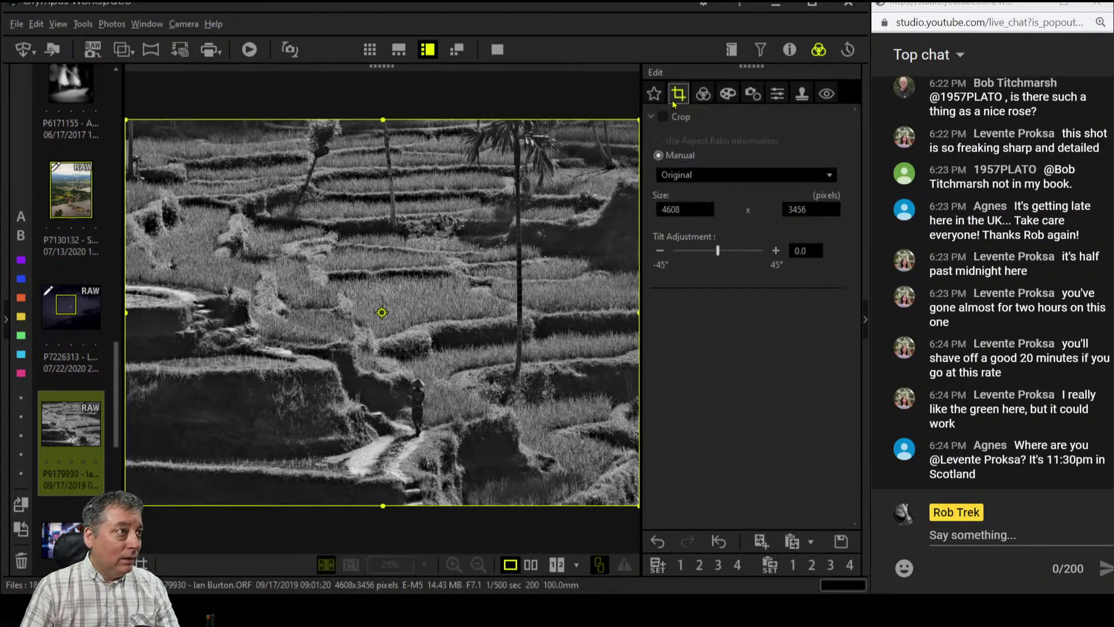
click(730, 174)
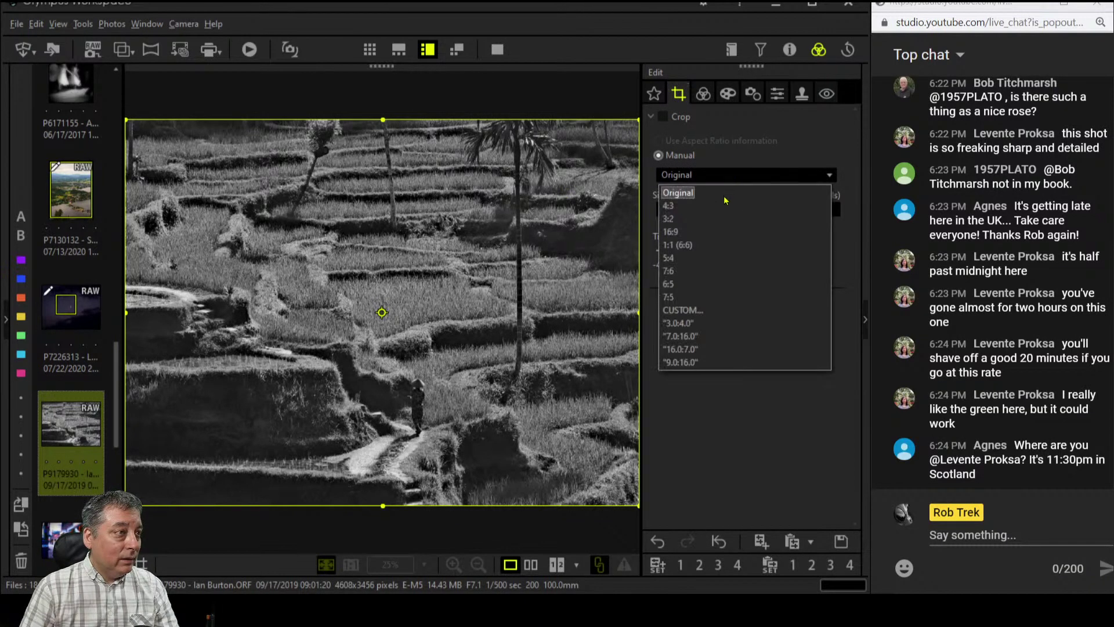
click(724, 207)
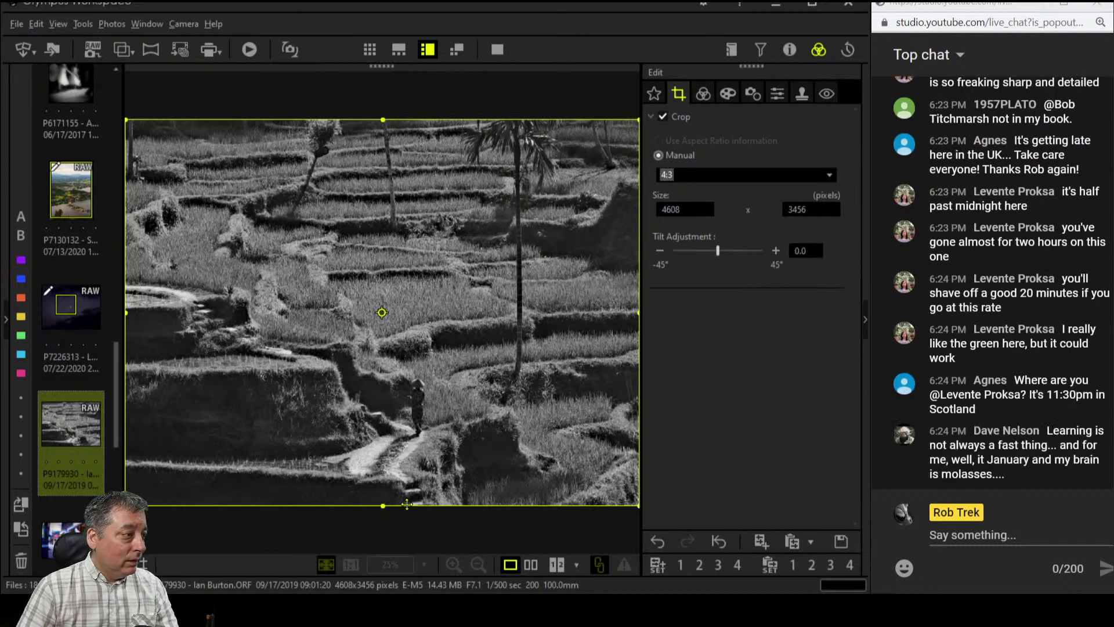
drag(384, 506, 384, 474)
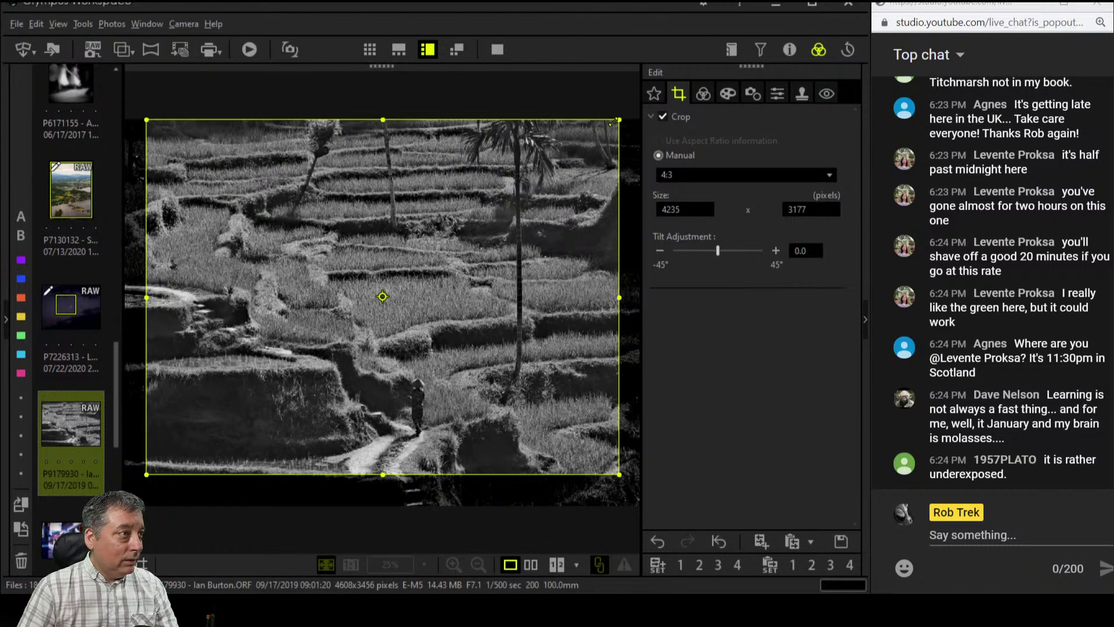
drag(612, 122, 601, 133)
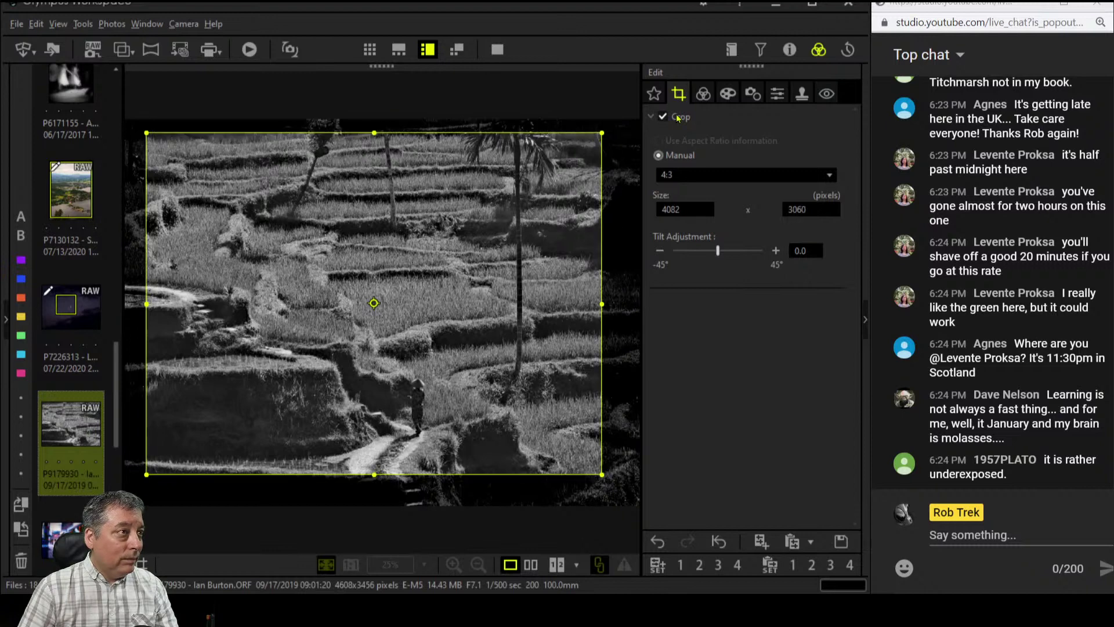
Crop the photo to a vertical 9:16 frame of 1944 x 3456 pixels around the person on the path and the tall palm
click(689, 175)
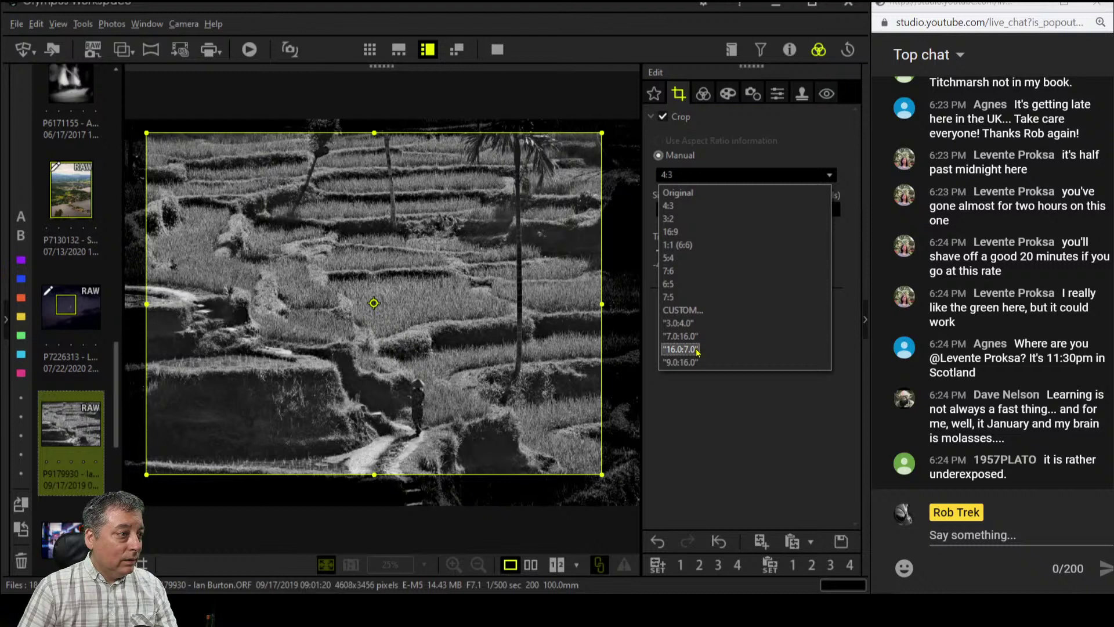
click(682, 362)
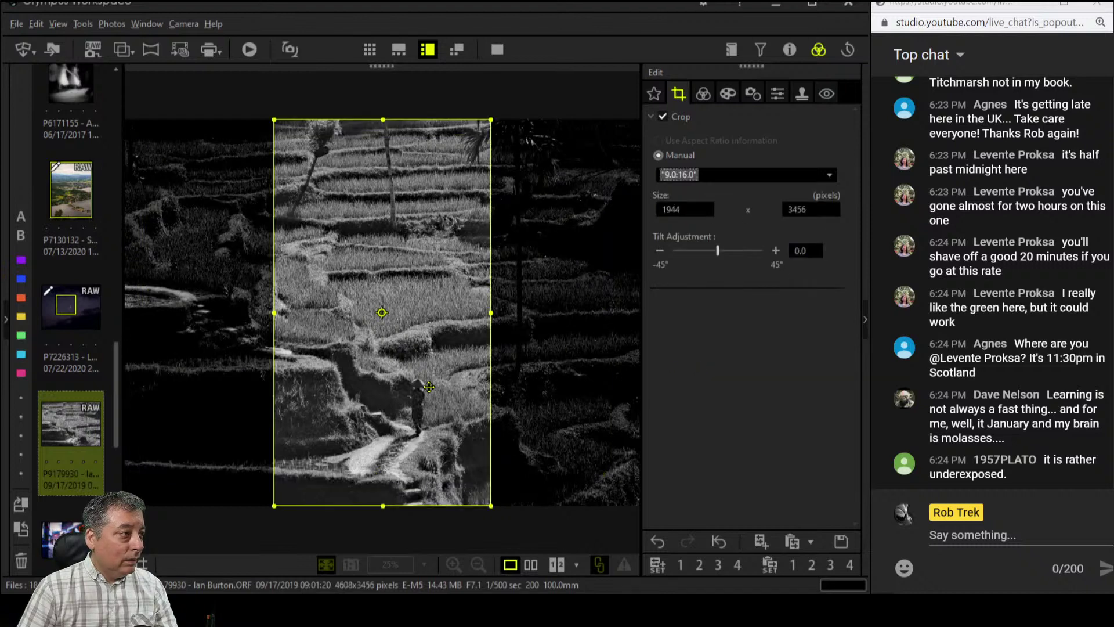
drag(446, 386, 498, 387)
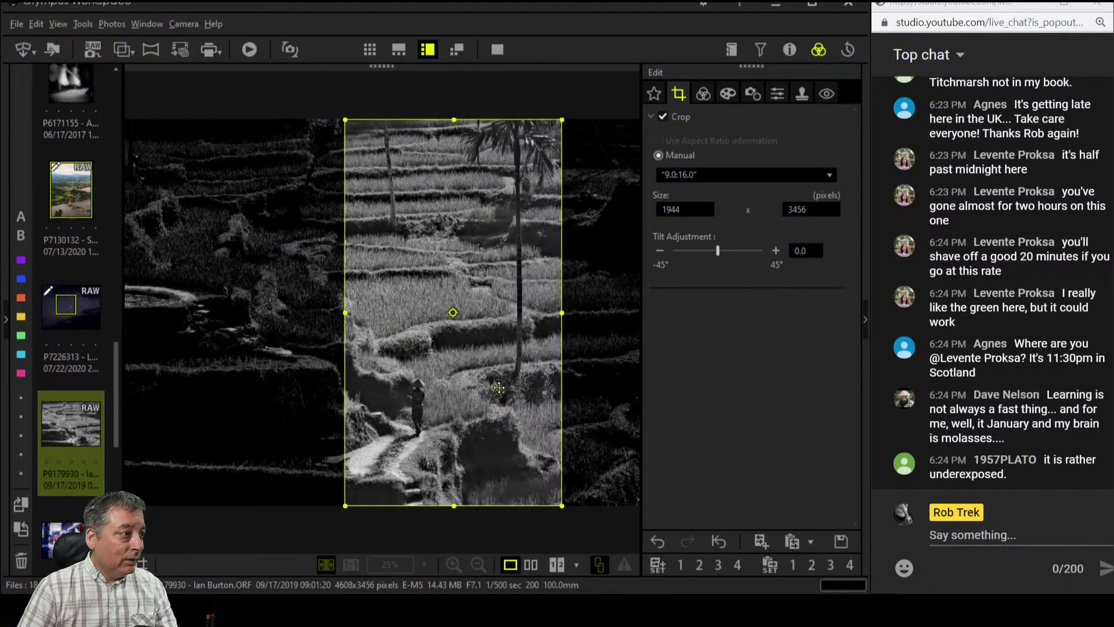
drag(484, 456, 498, 455)
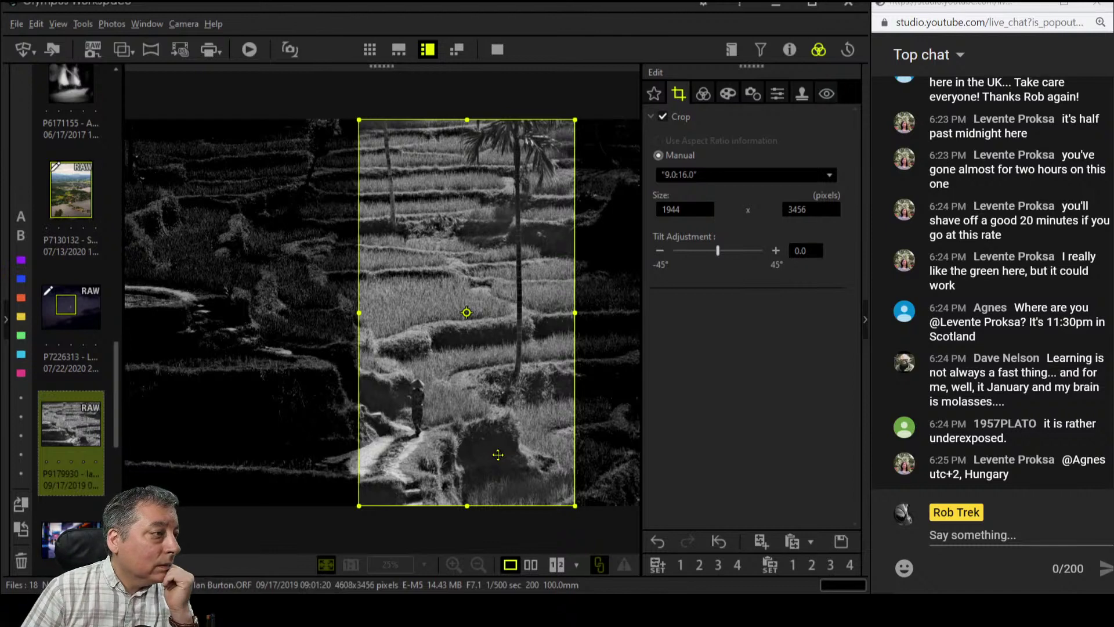
Refine the RGB tone curve of the cropped photo by raising the midtone point further and readjusting the shadow point
click(703, 93)
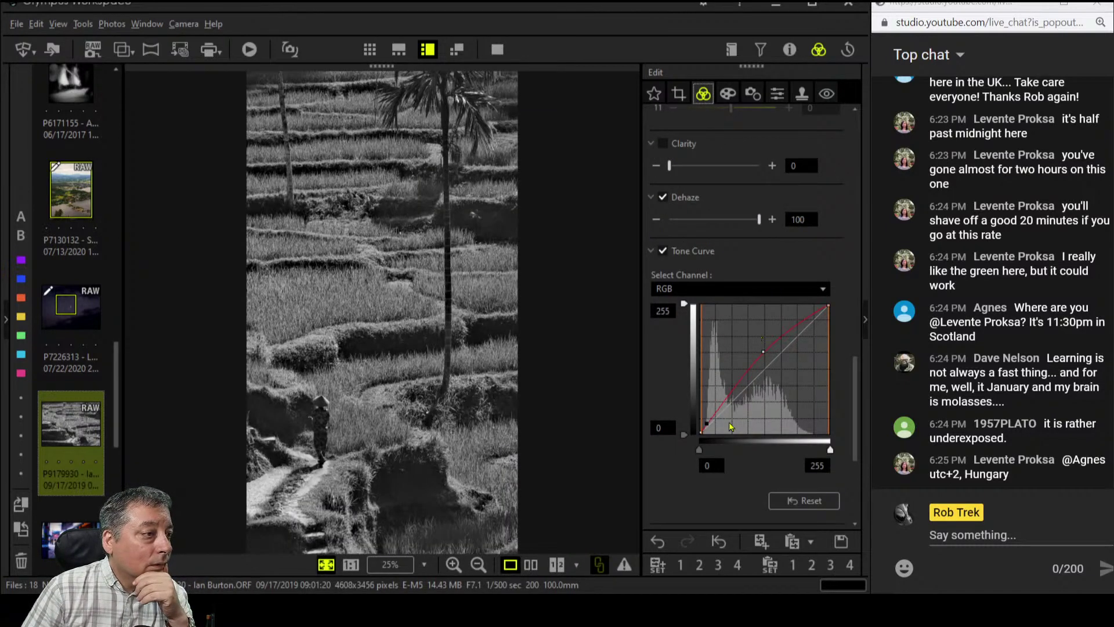
drag(707, 423, 709, 419)
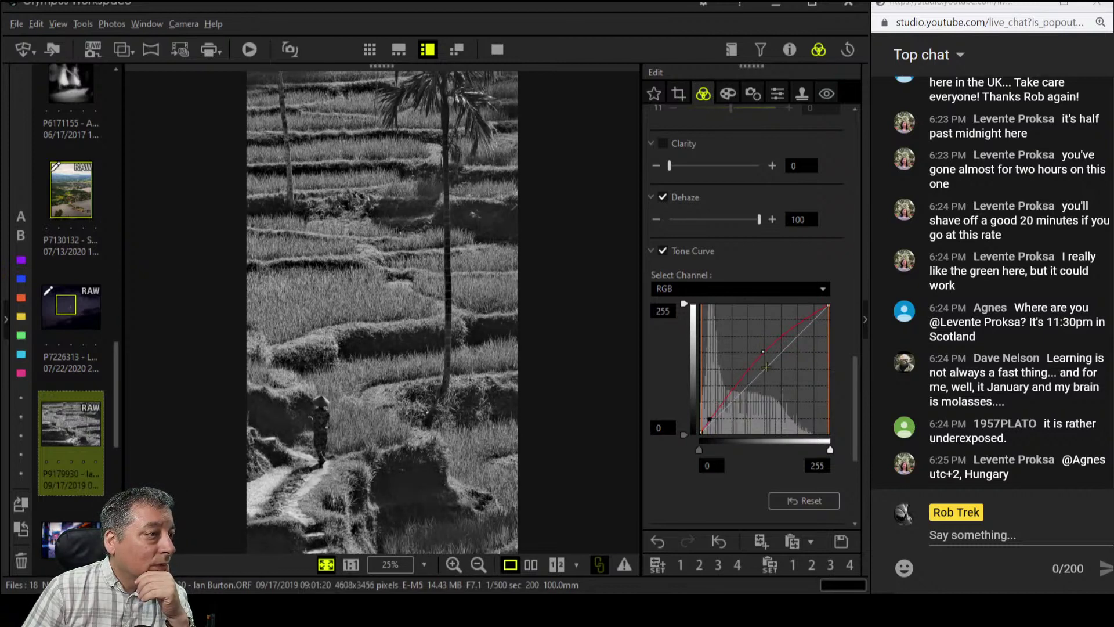
drag(764, 353, 772, 337)
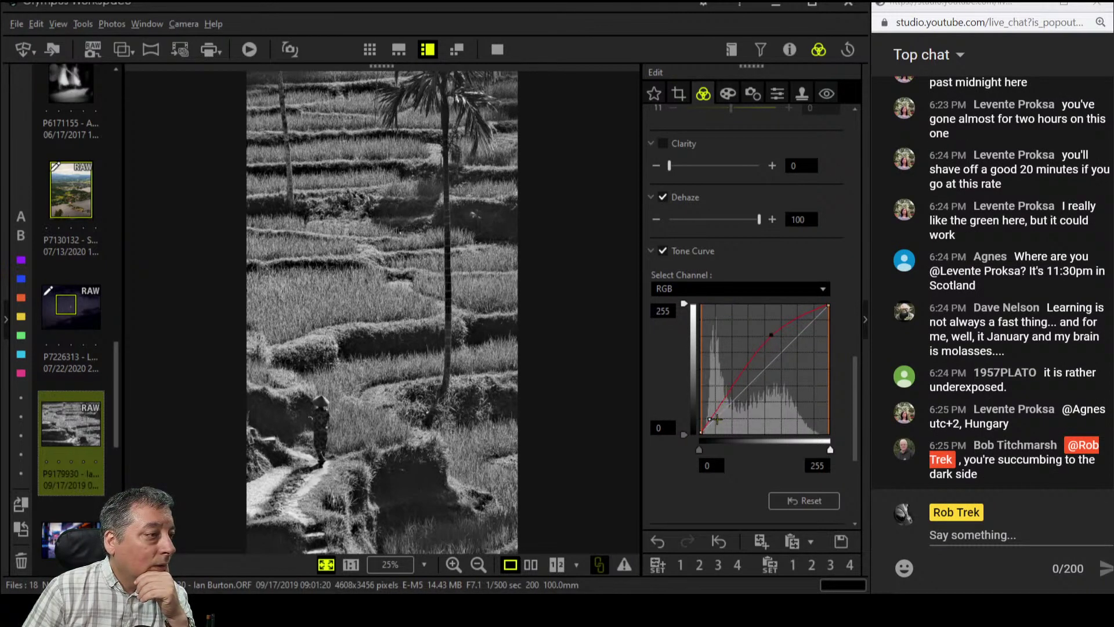
mouse_move(718, 417)
mouse_down()
mouse_move(718, 408)
mouse_move(706, 422)
mouse_up()
Increase the contrast of the monotone photo to 0.2
scroll(701, 482, down, 6)
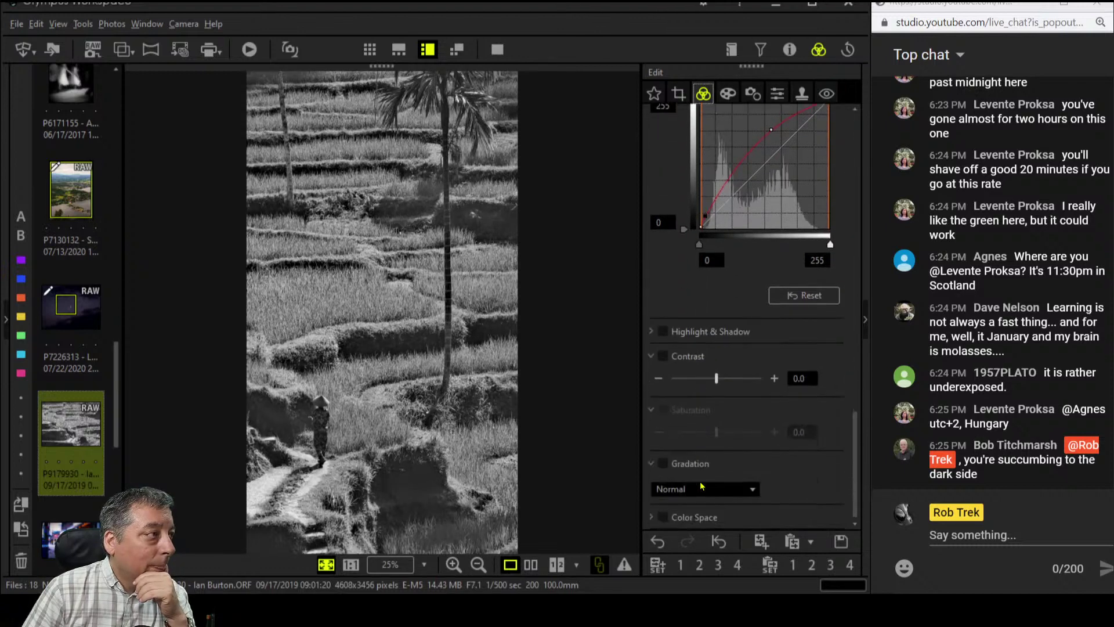
drag(717, 378, 725, 385)
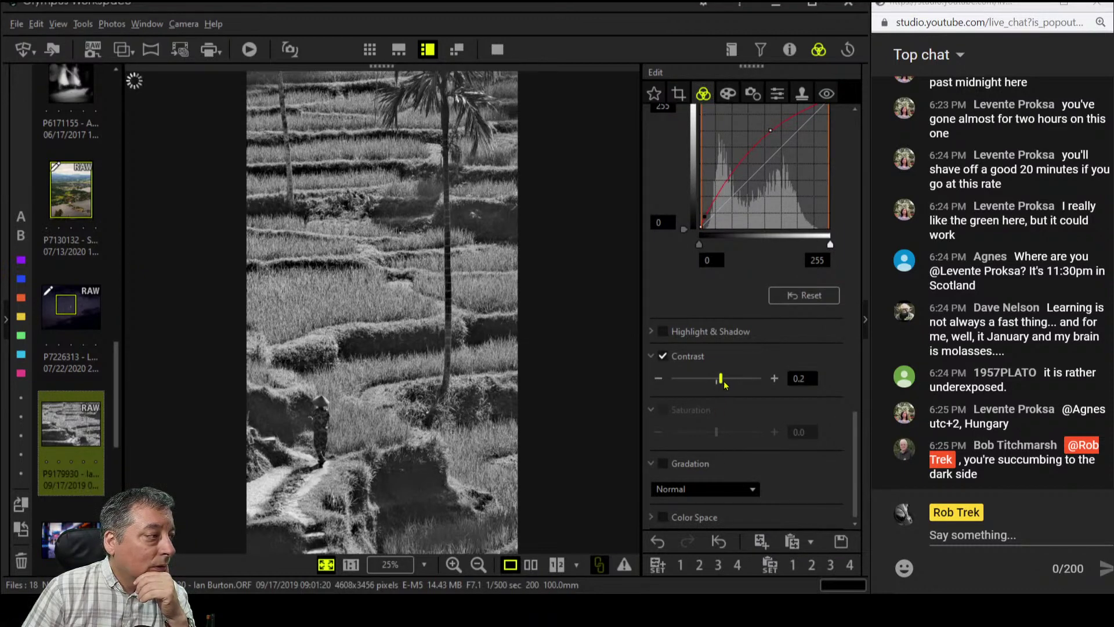
scroll(682, 432, up, 6)
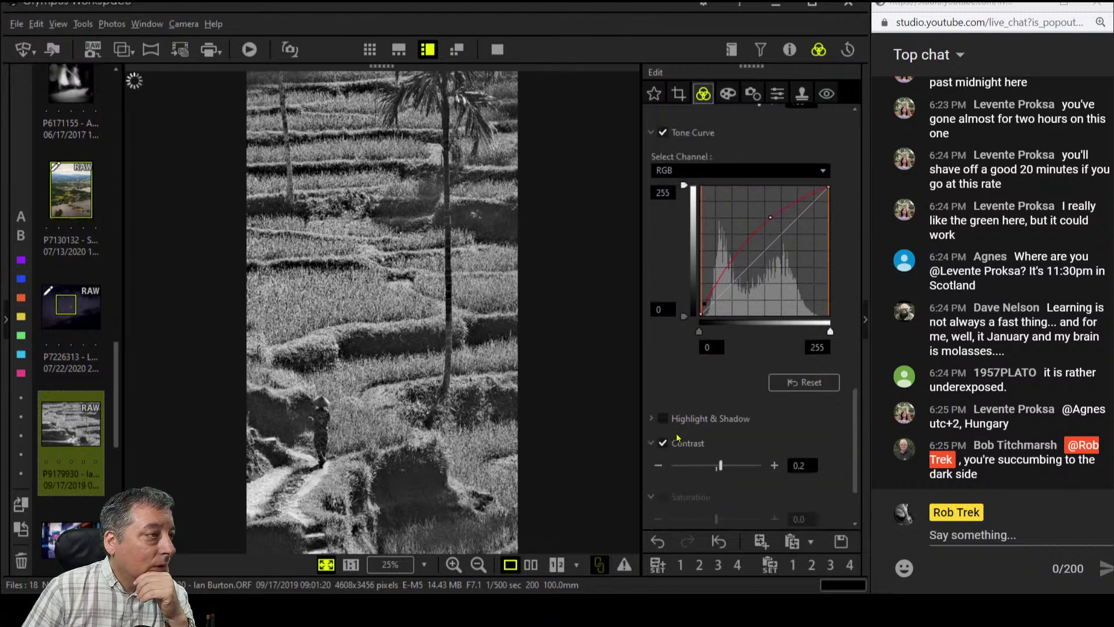
Set the terrace photo's clarity to 16 and change the monotone B&W filter to Neutral
drag(671, 162, 689, 165)
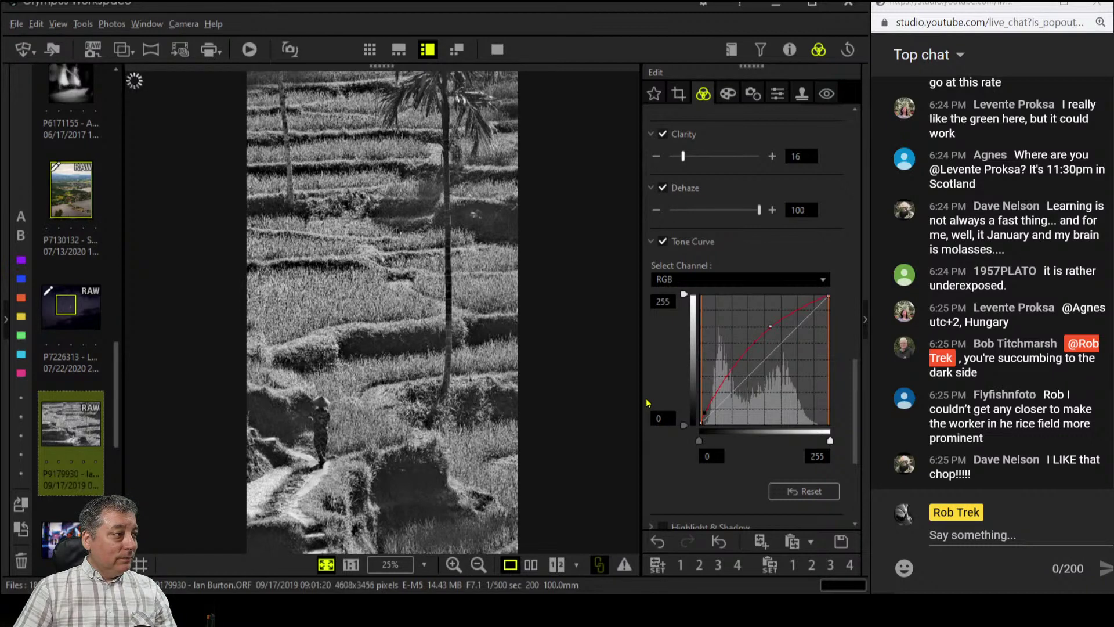
scroll(672, 372, up, 5)
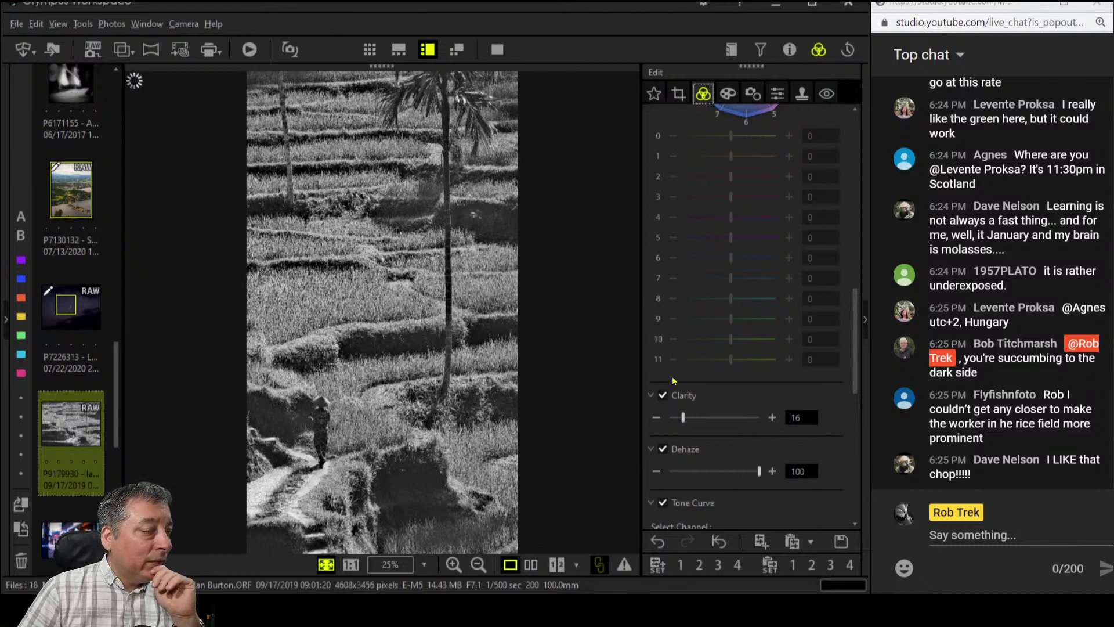
scroll(673, 380, up, 10)
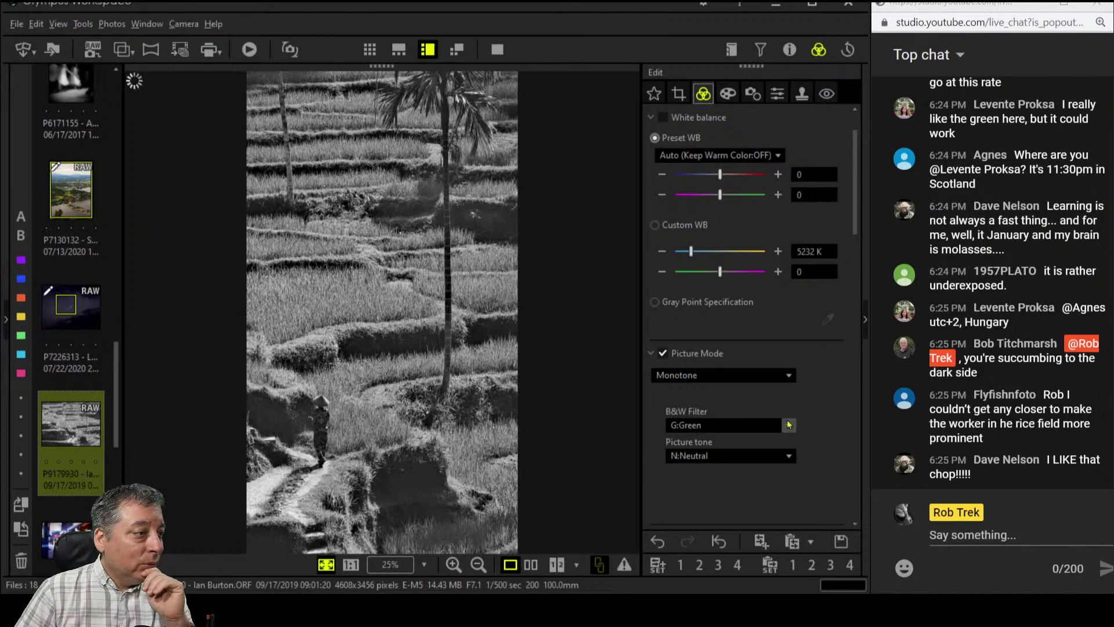
click(788, 425)
click(772, 440)
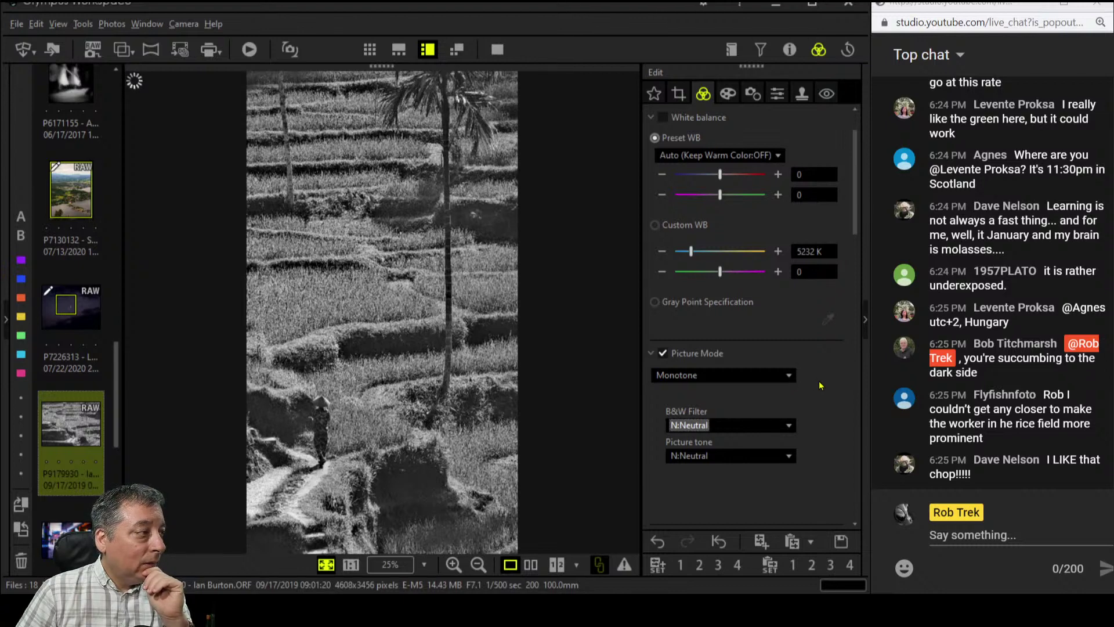
Reset the RGB tone curve of the terrace photo to a straight line
scroll(820, 383, down, 5)
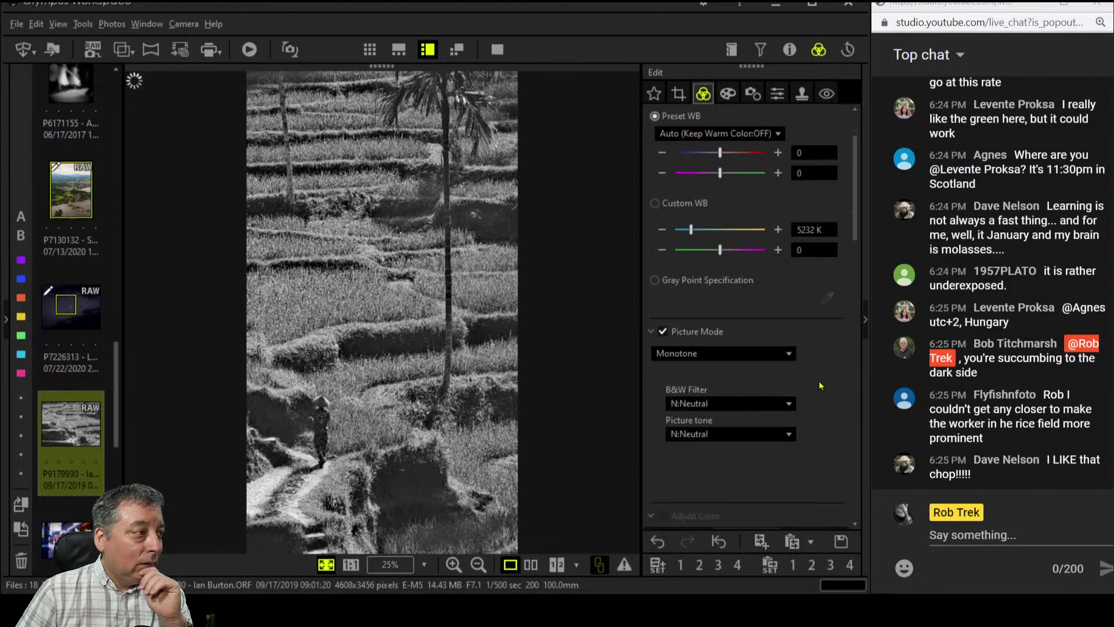
scroll(819, 385, down, 12)
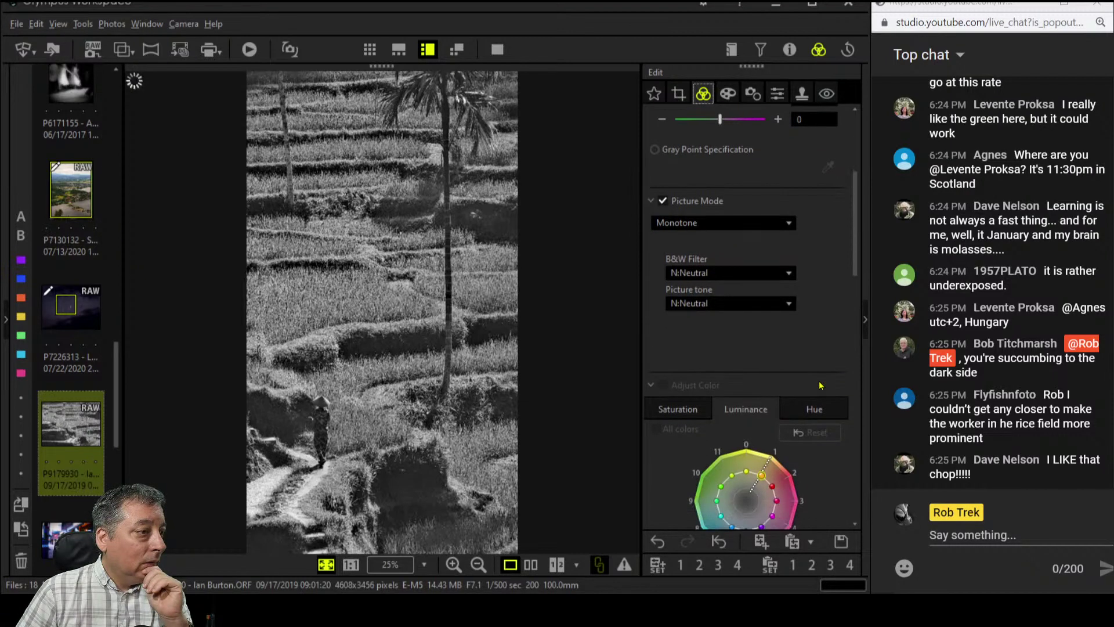
scroll(820, 385, down, 15)
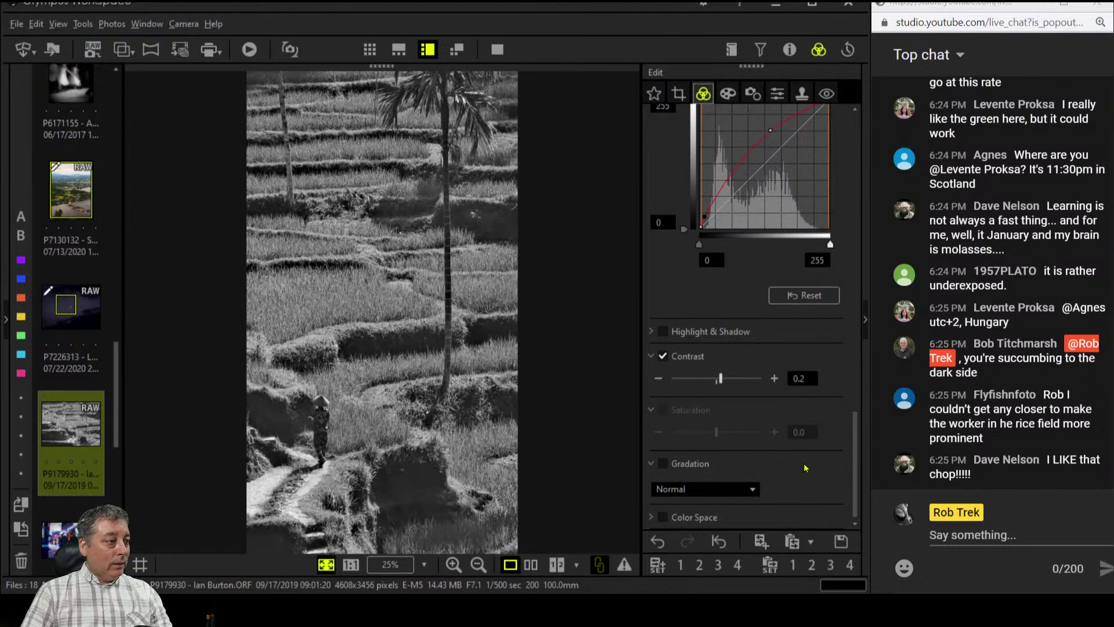
click(454, 535)
click(455, 535)
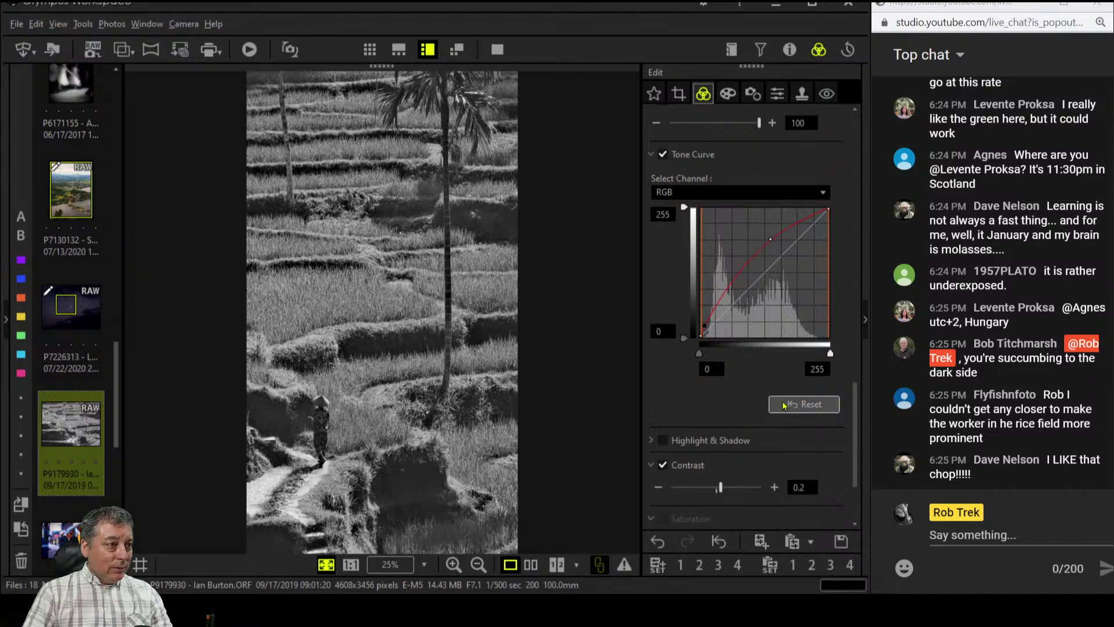
click(803, 404)
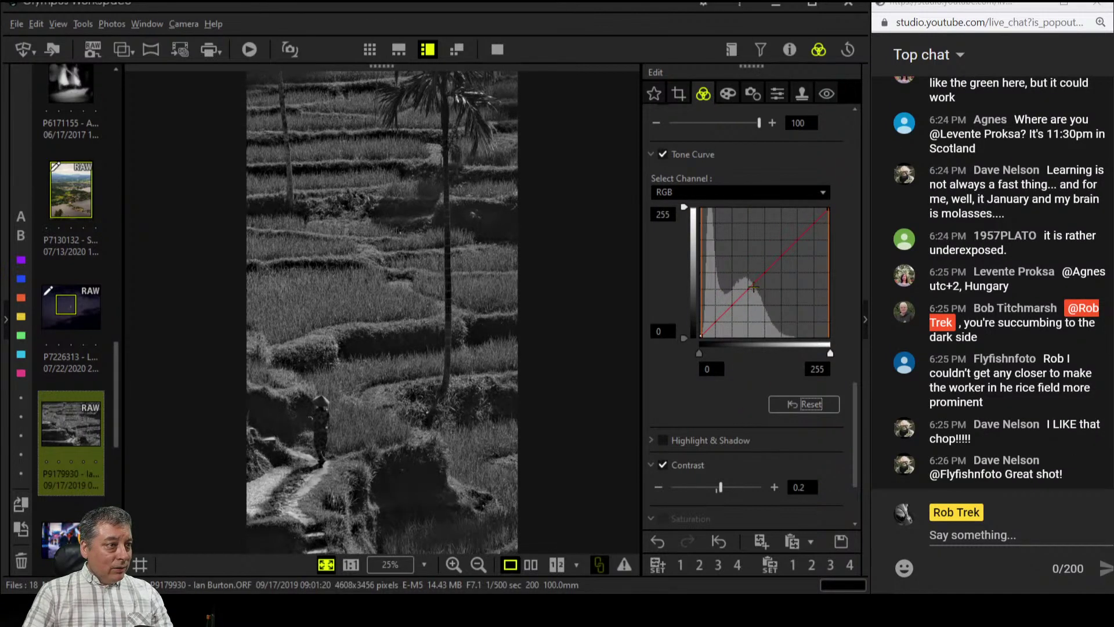
Reshape the RGB tone curve with a slightly raised shadow point and a strongly lifted upper-midtone point to brighten the photo
drag(755, 285, 744, 276)
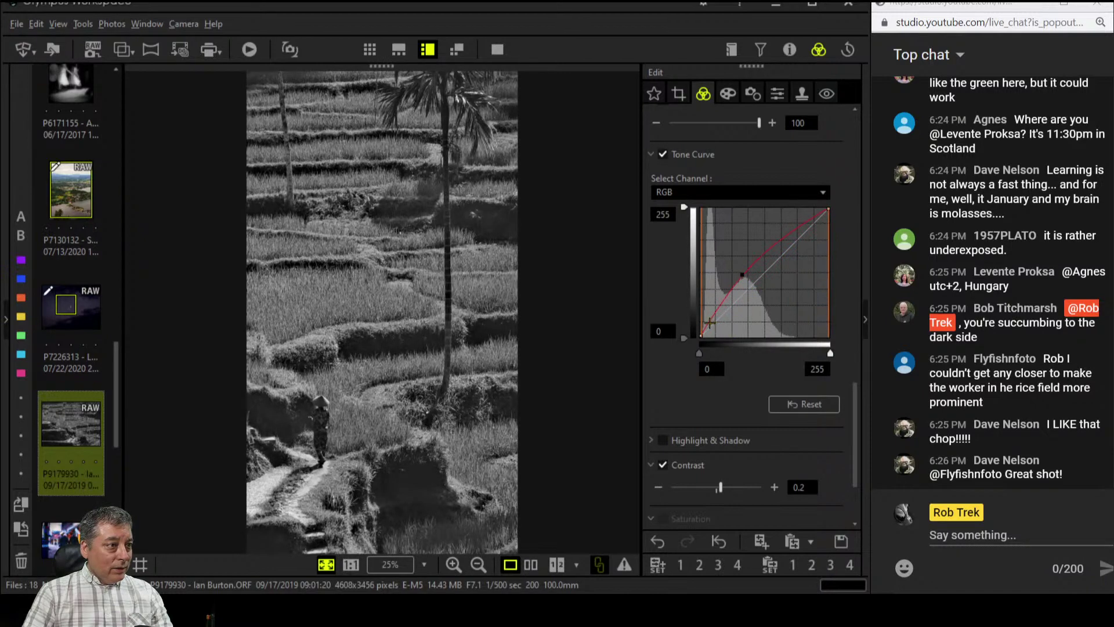
drag(710, 321, 711, 323)
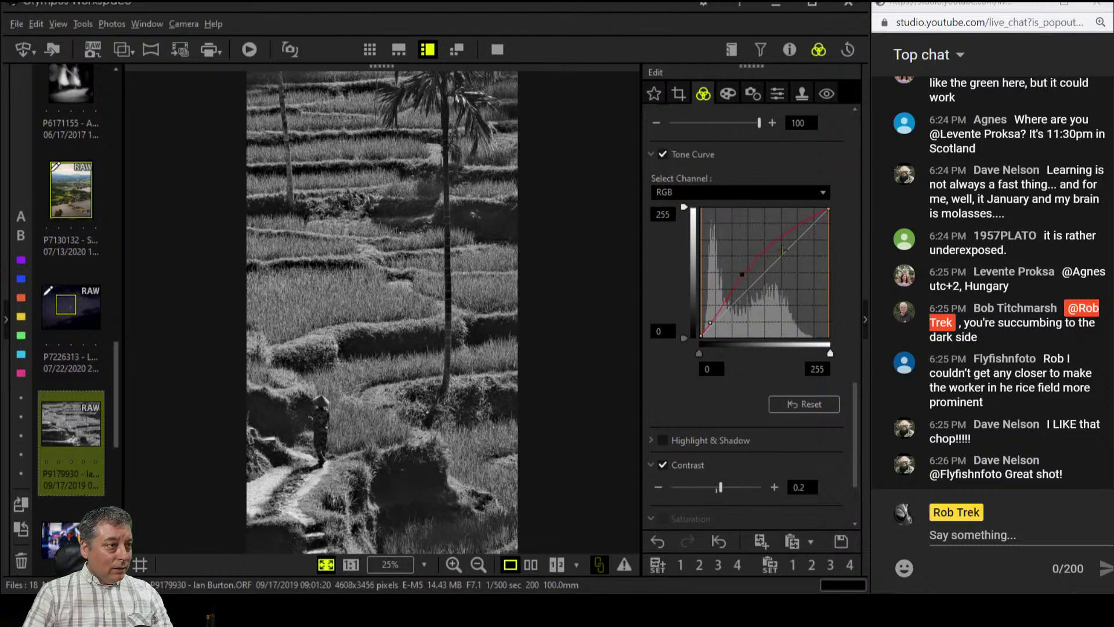
drag(779, 250, 794, 222)
drag(710, 323, 725, 302)
drag(794, 223, 777, 221)
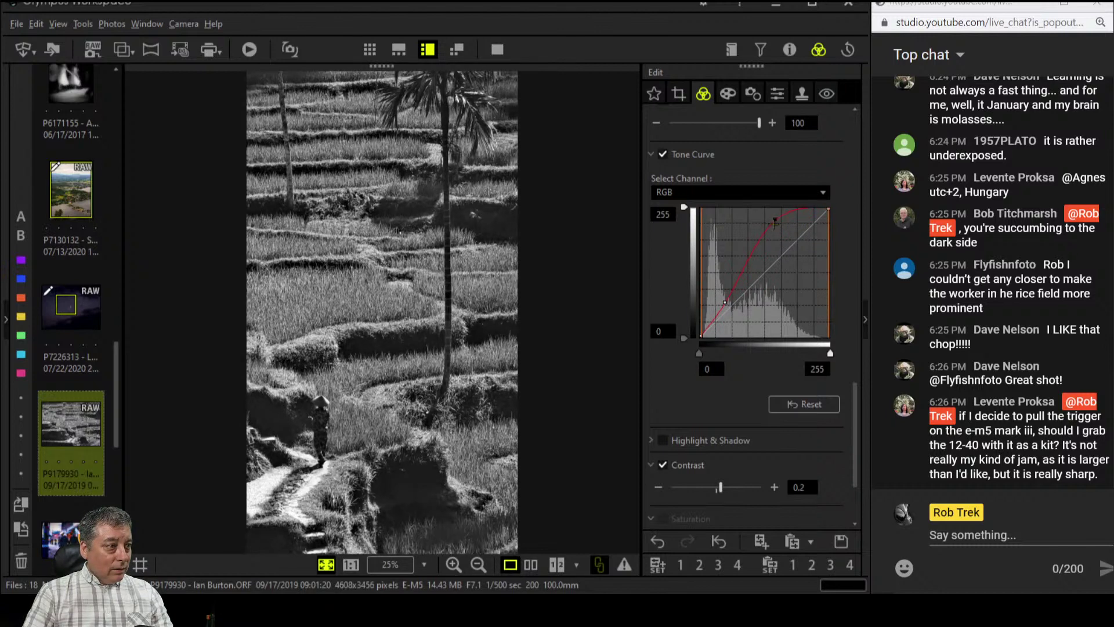
drag(724, 301, 721, 297)
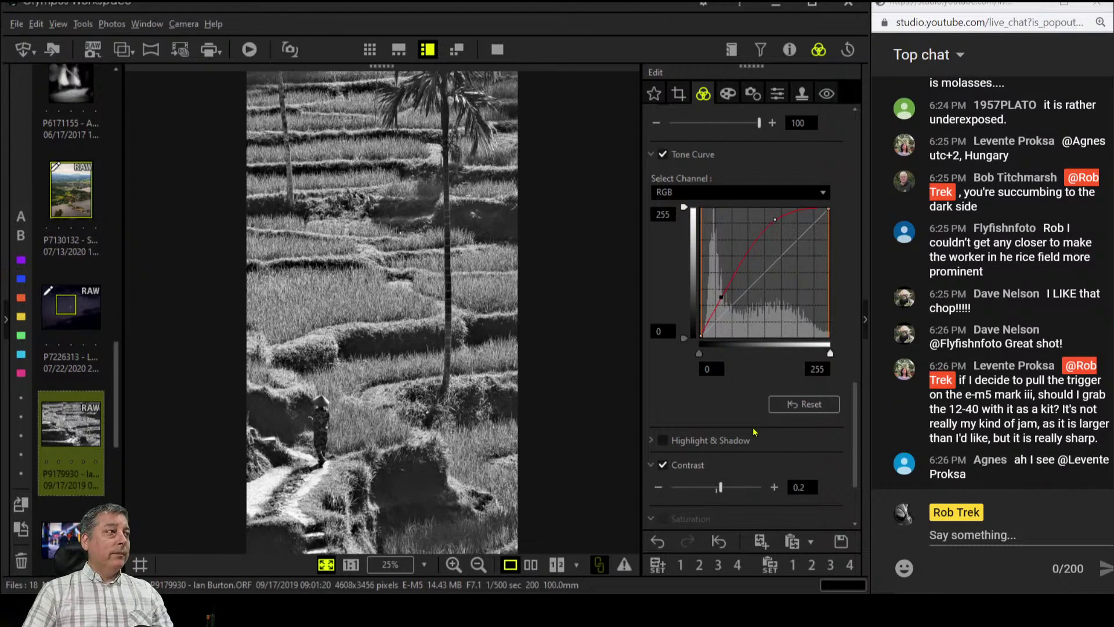
Darken the edges of the terrace photo with a vignetting adjustment of -14
click(728, 93)
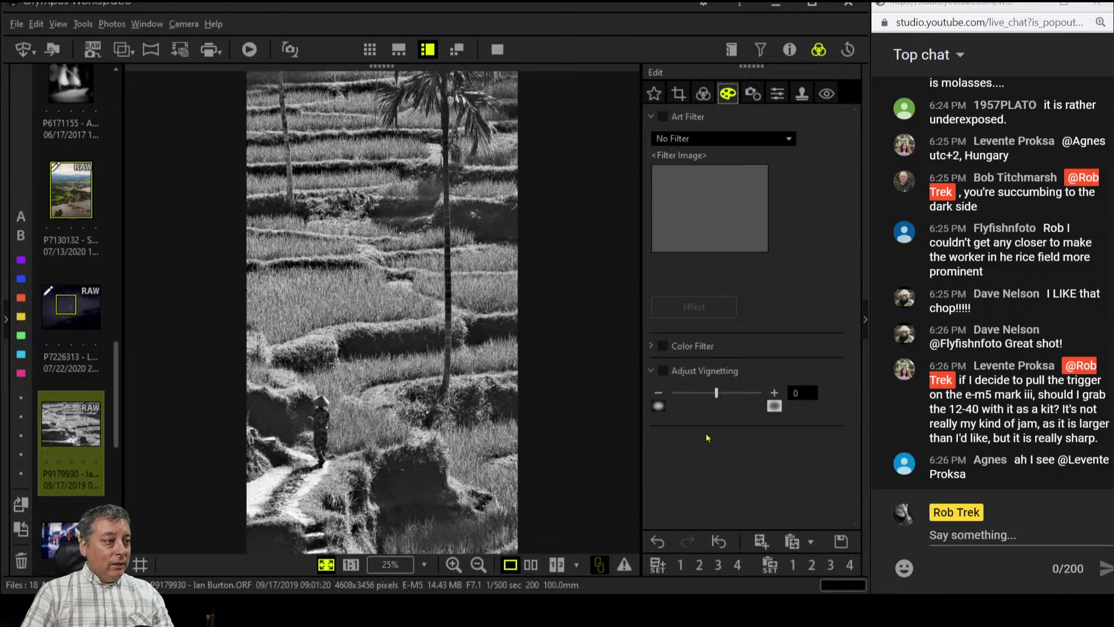
drag(716, 393, 695, 394)
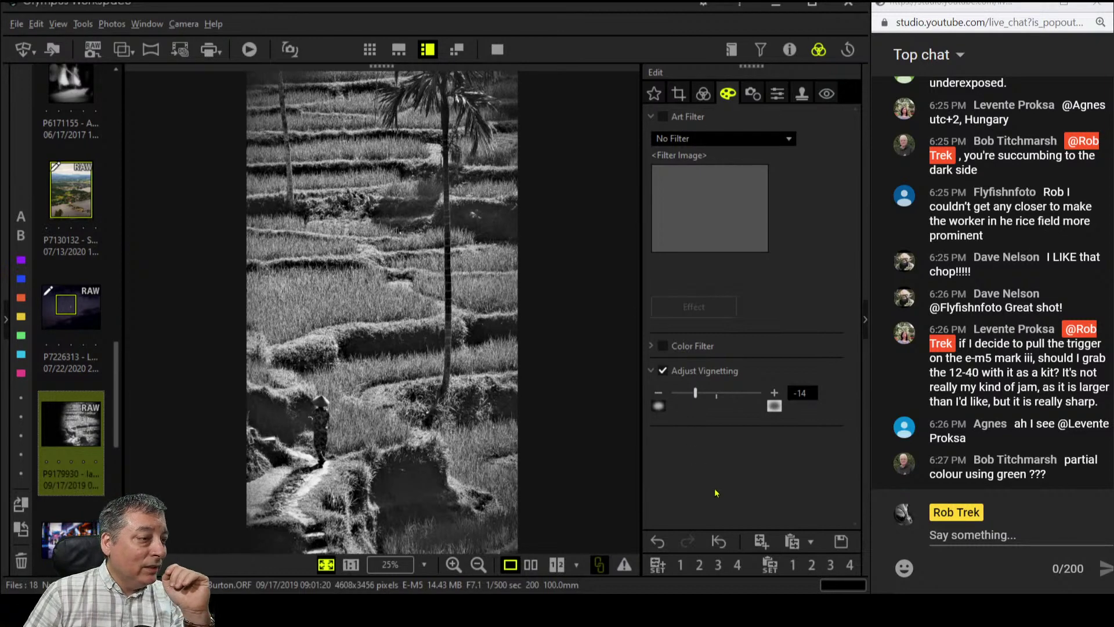
Compare the edited terrace photo with its original side by side in full screen and view the edited version alone in full screen
click(532, 565)
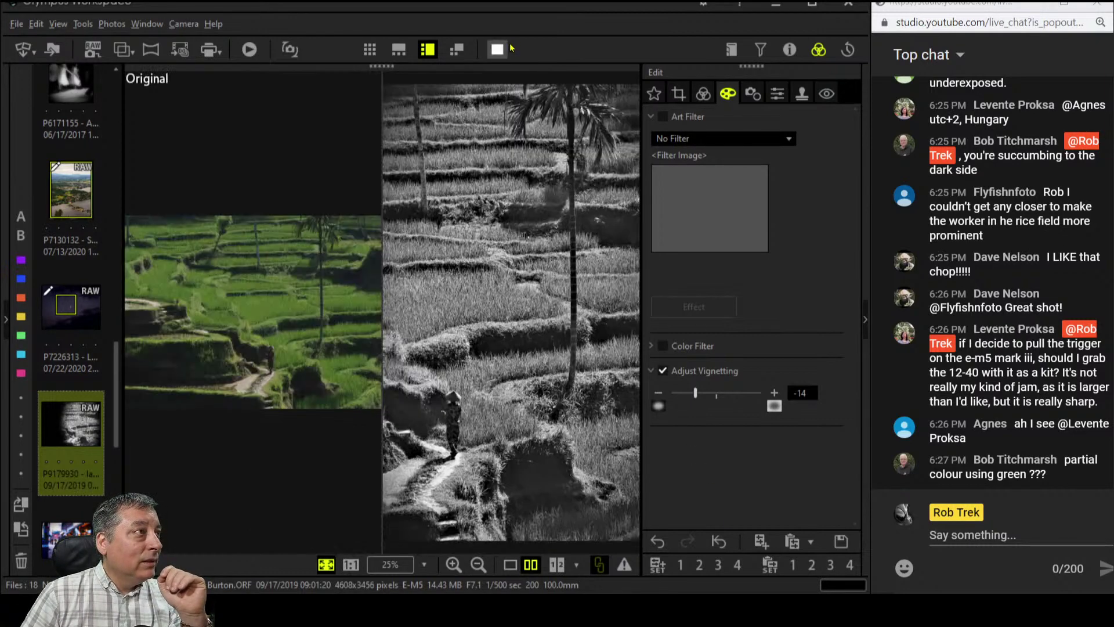
click(498, 50)
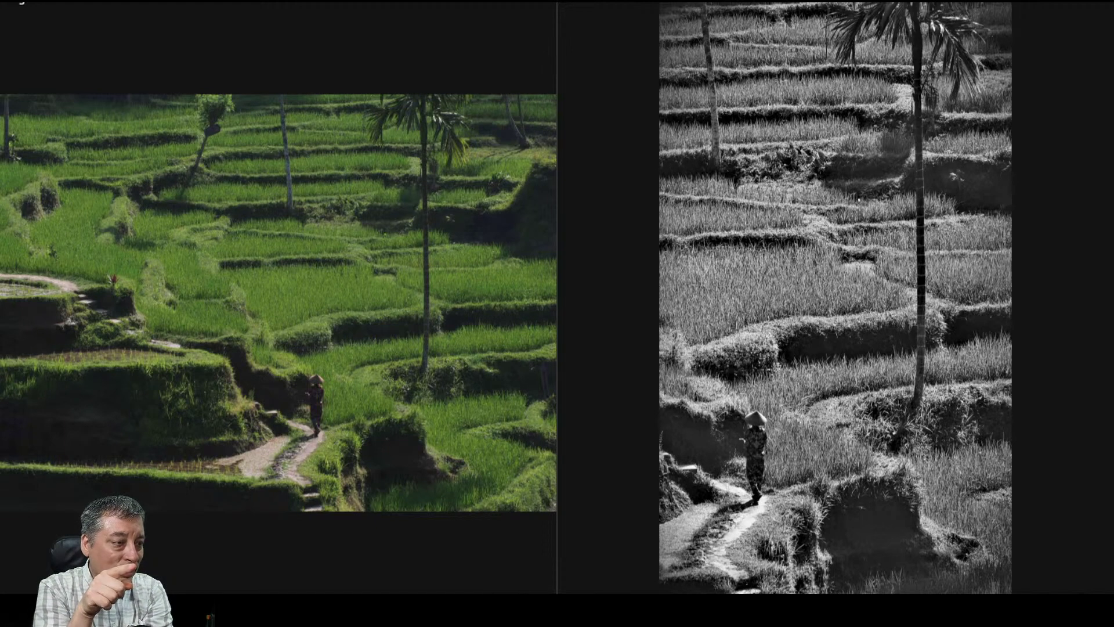
key(Escape)
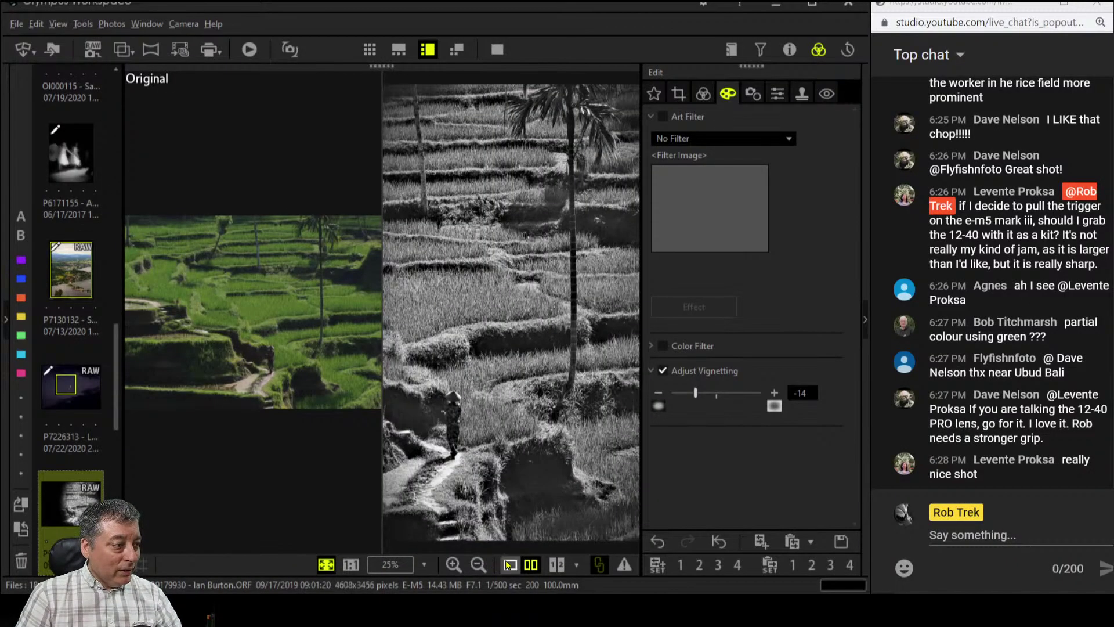
click(511, 565)
click(498, 50)
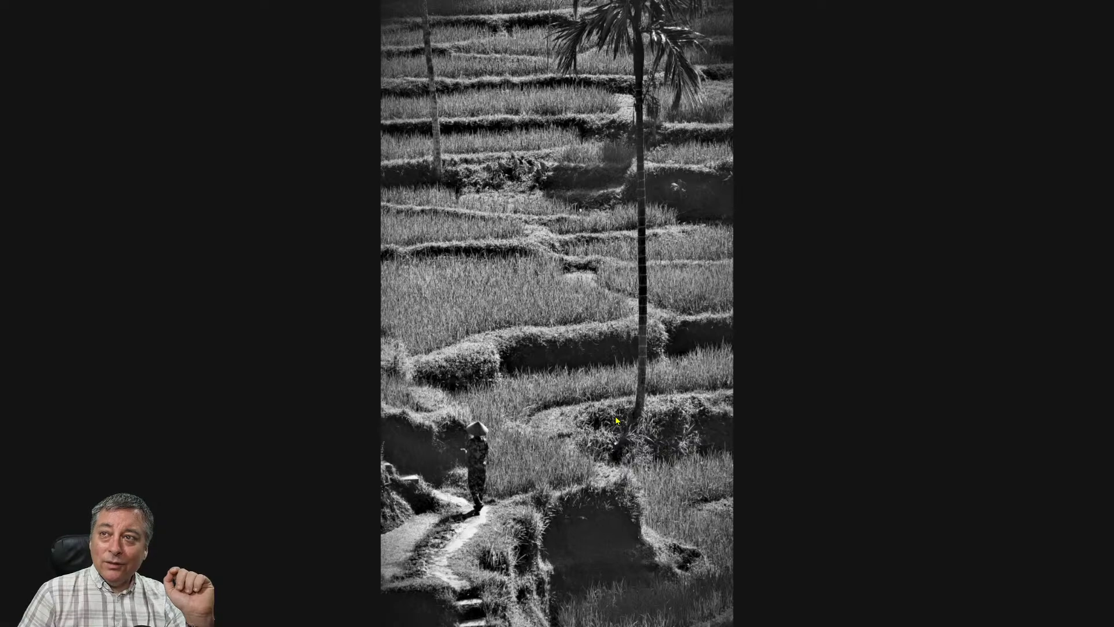
click(650, 424)
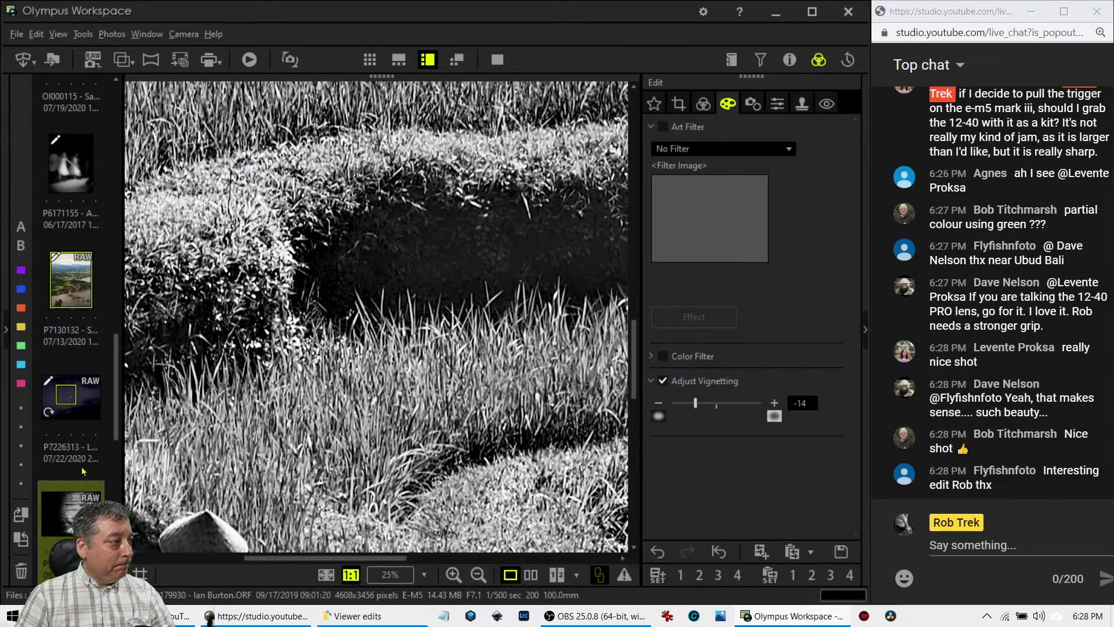
Open the color PENF0485 street photo of the walking couple and fit the whole image to the view
scroll(85, 432, down, 3)
click(84, 376)
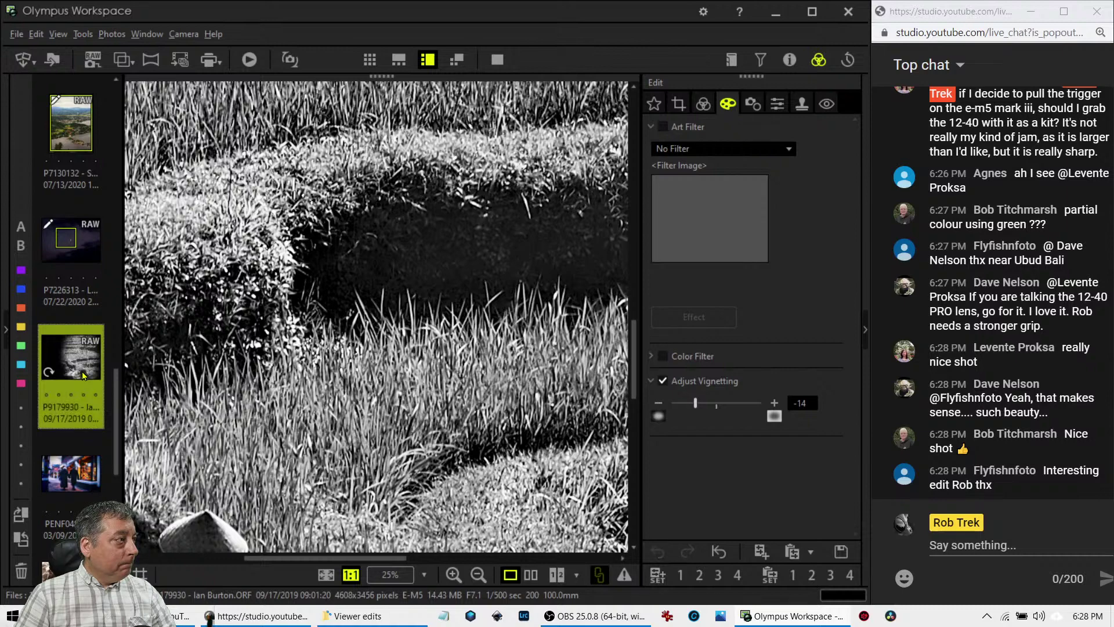
click(84, 476)
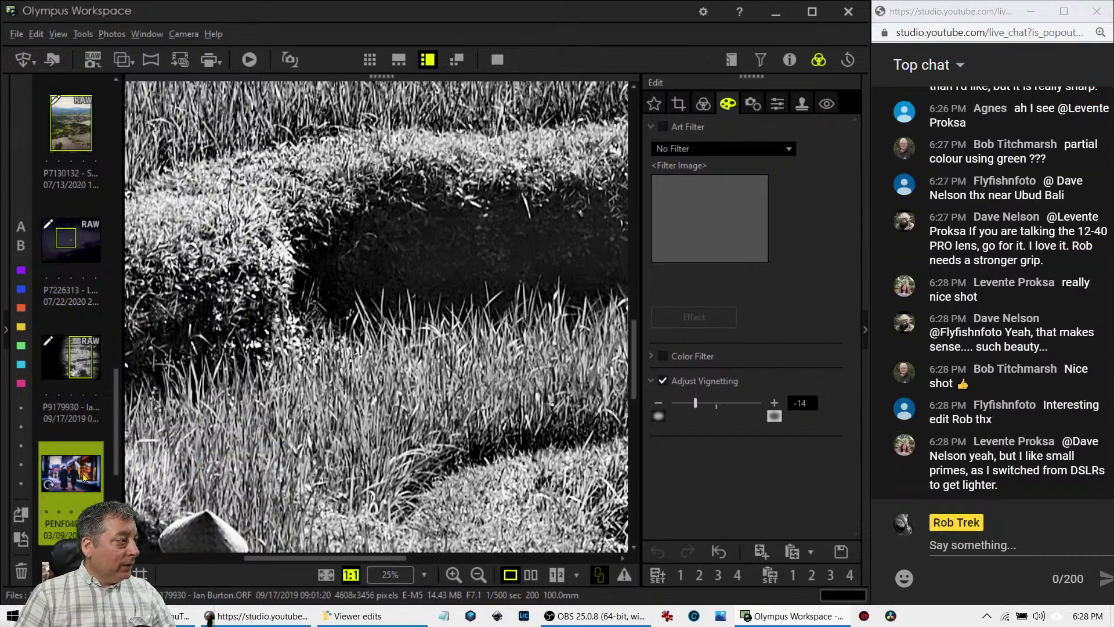
scroll(81, 482, up, 3)
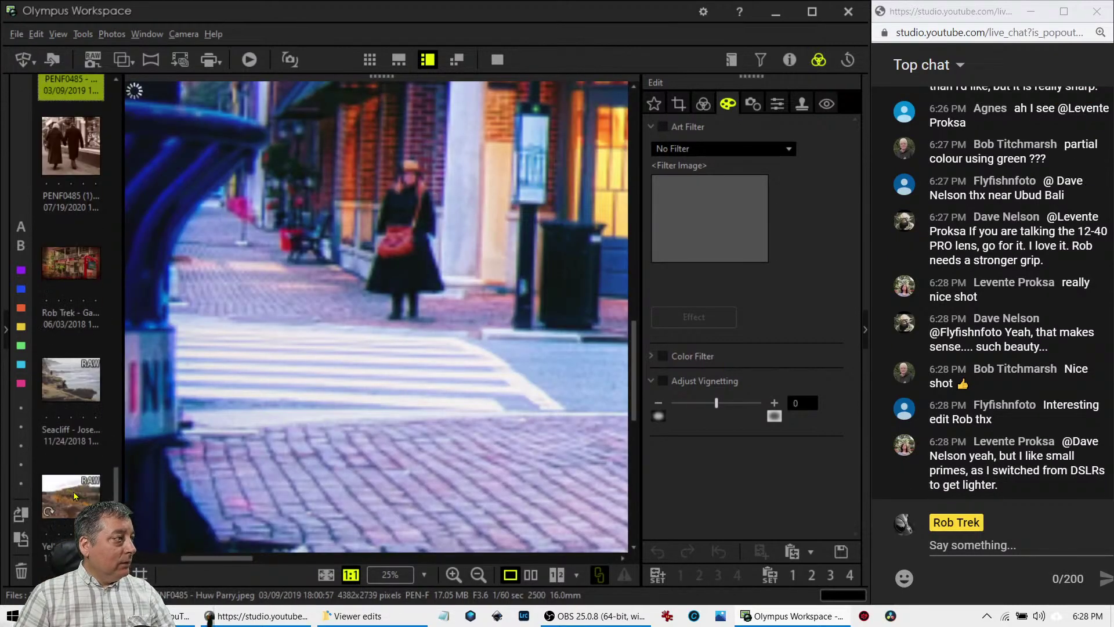
scroll(74, 495, down, 3)
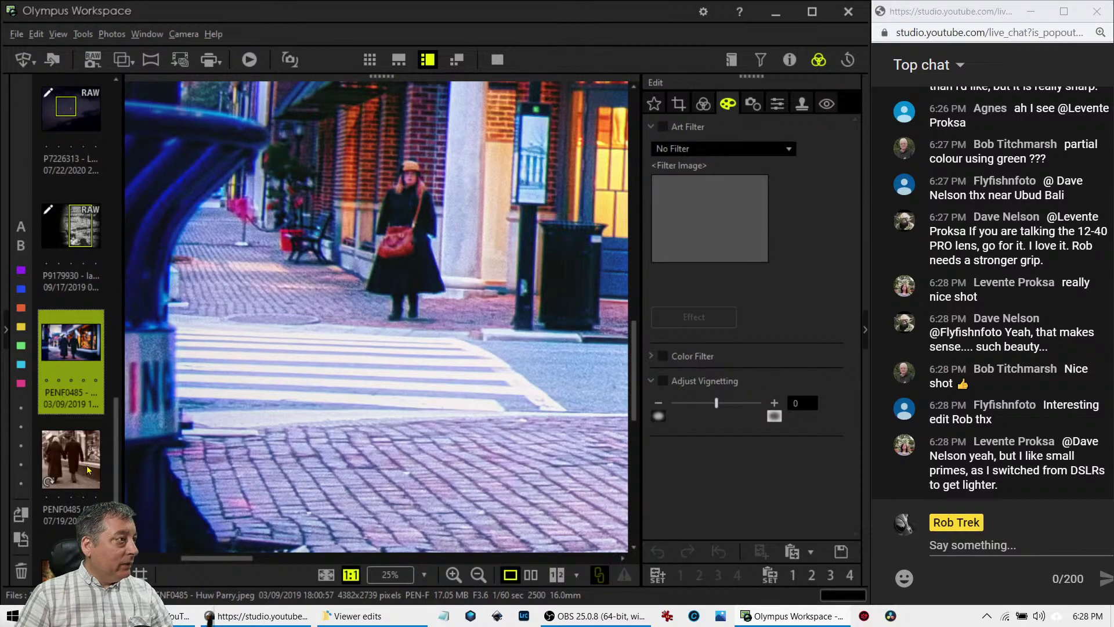
click(293, 347)
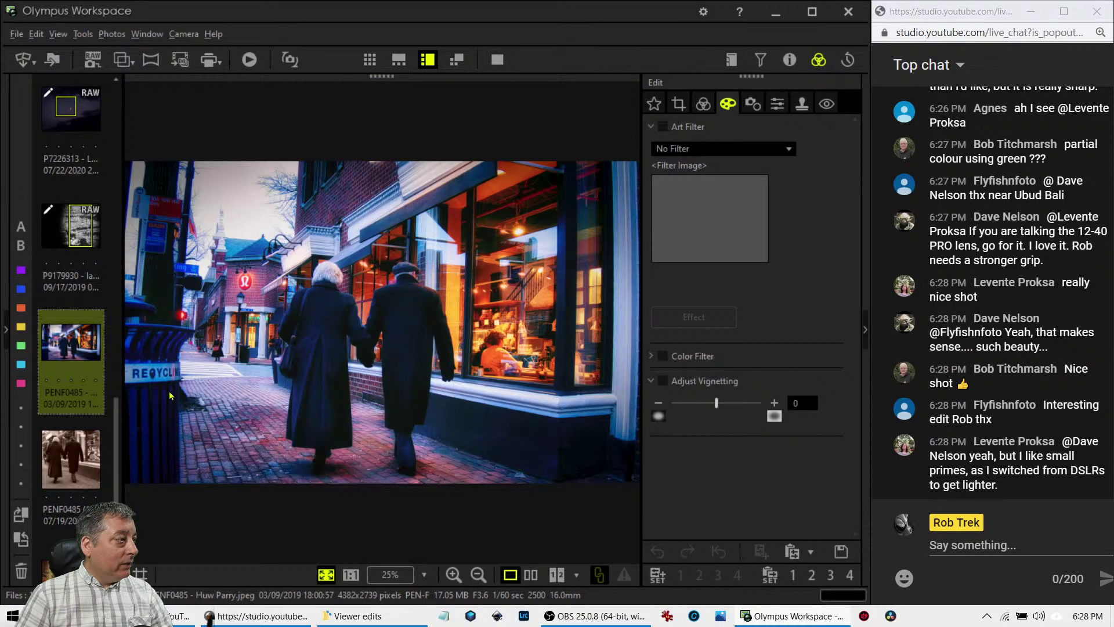
Move the color and sepia PENF0485 street photos to the Viewer edits folder inside 4 Live Photo Edits
ctrl+click(81, 467)
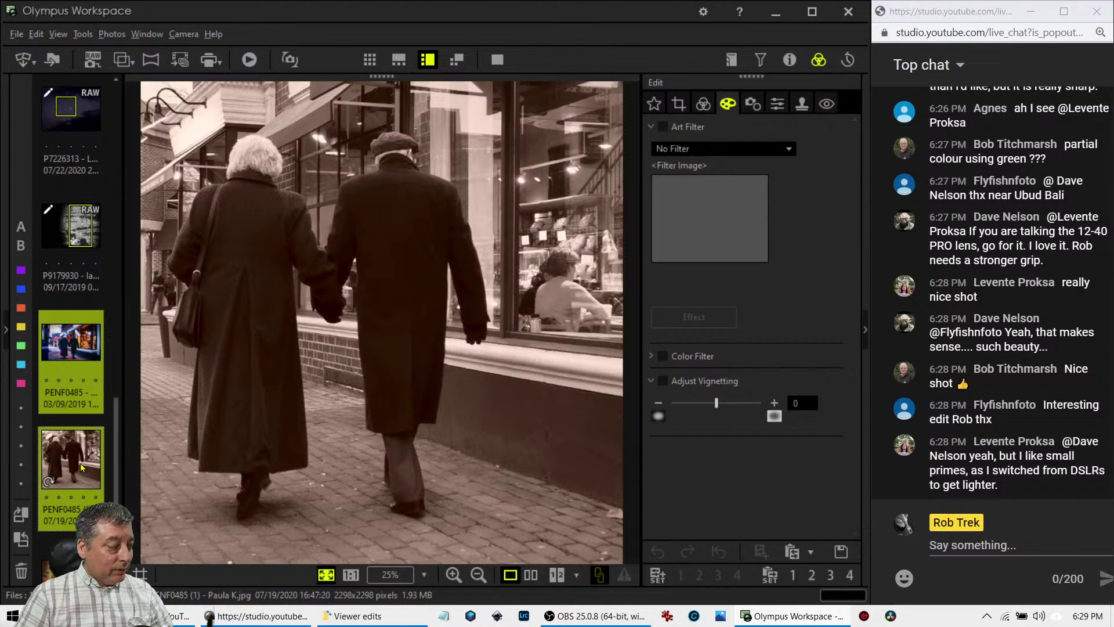
key(ctrl+c)
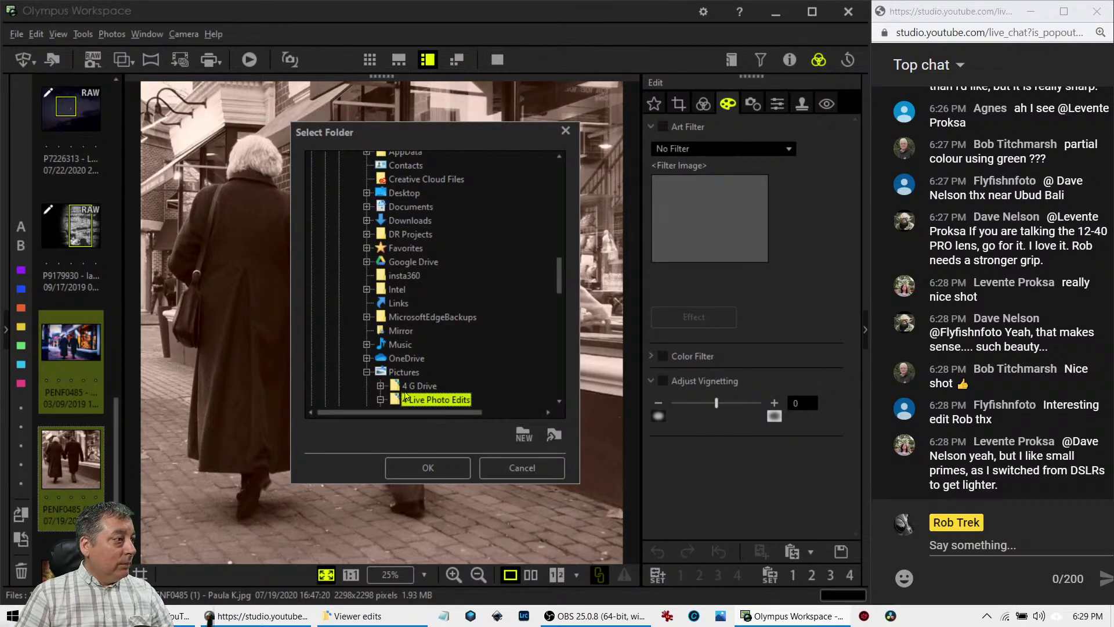
double_click(435, 397)
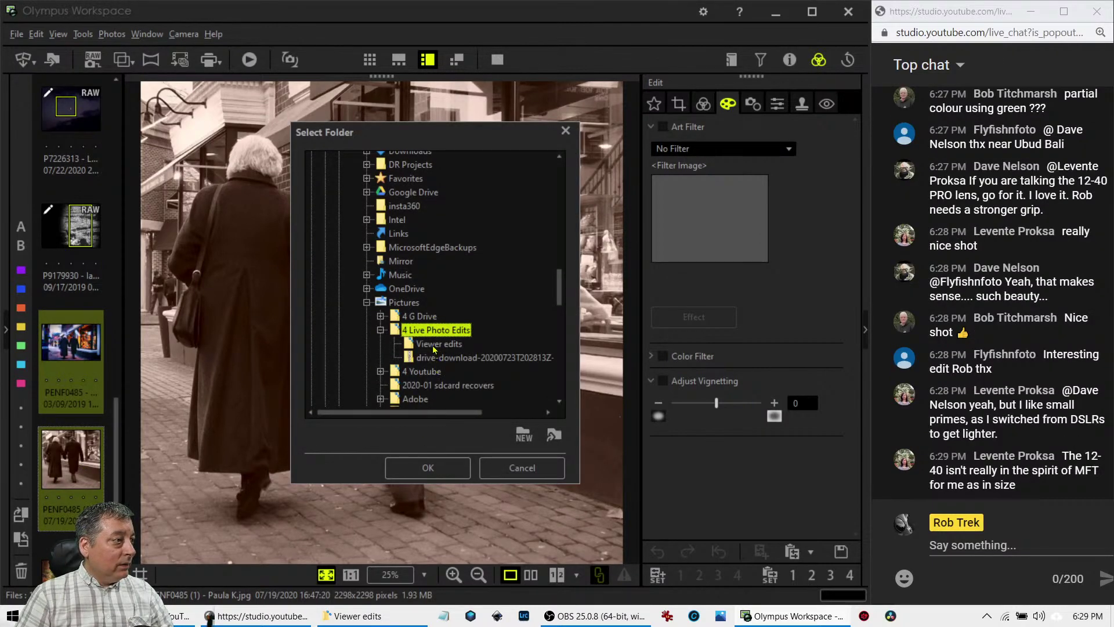
click(434, 345)
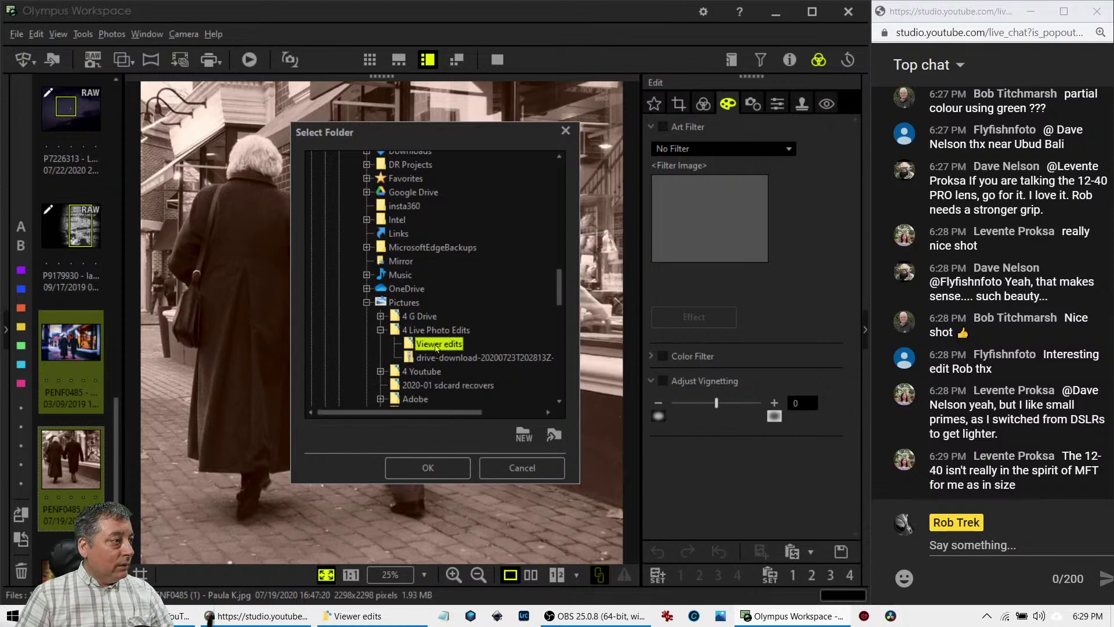
click(447, 470)
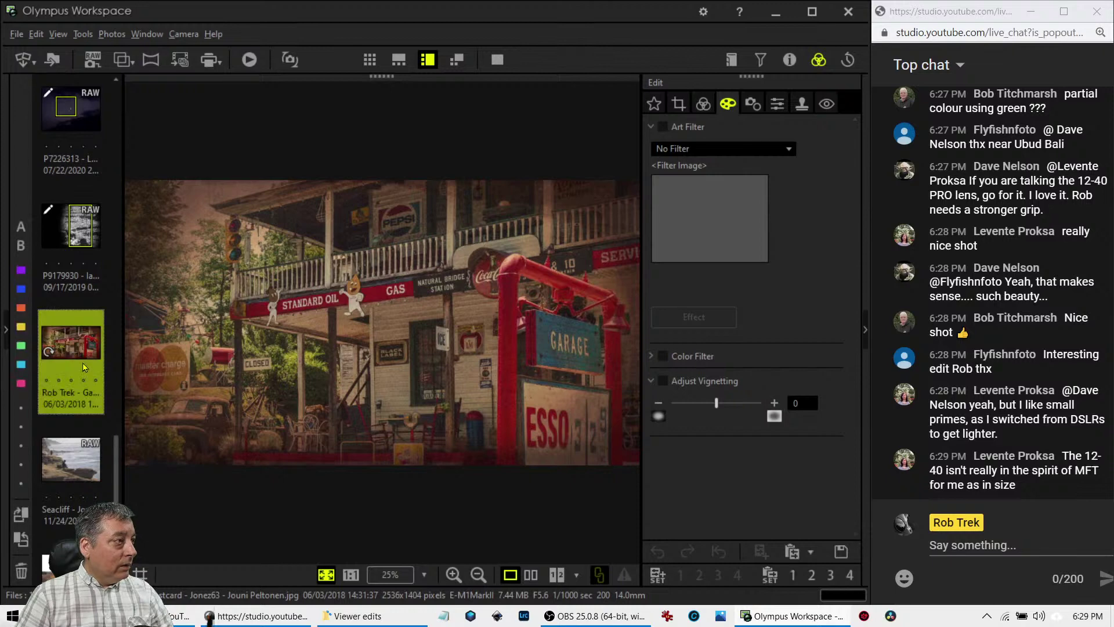
Move the gas station postcard photo to the Viewer edits folder
key(ctrl+shift+m)
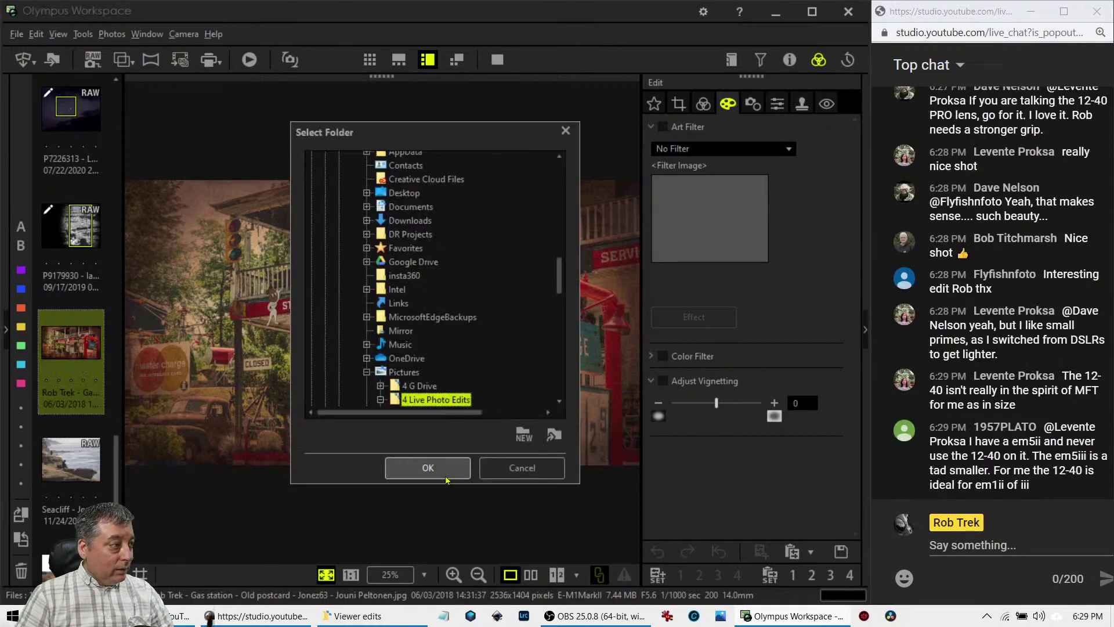
scroll(421, 403, down, 1)
click(430, 384)
click(428, 468)
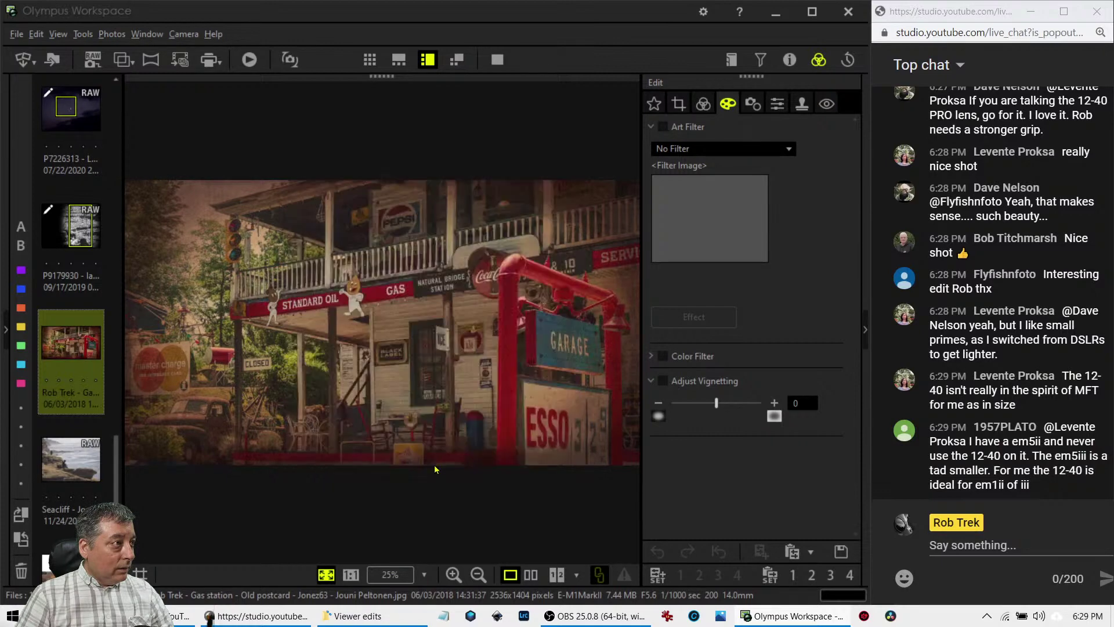
Open the Seacliff raw photo and display its histogram and shooting details alongside the sharpness and noise settings
click(103, 457)
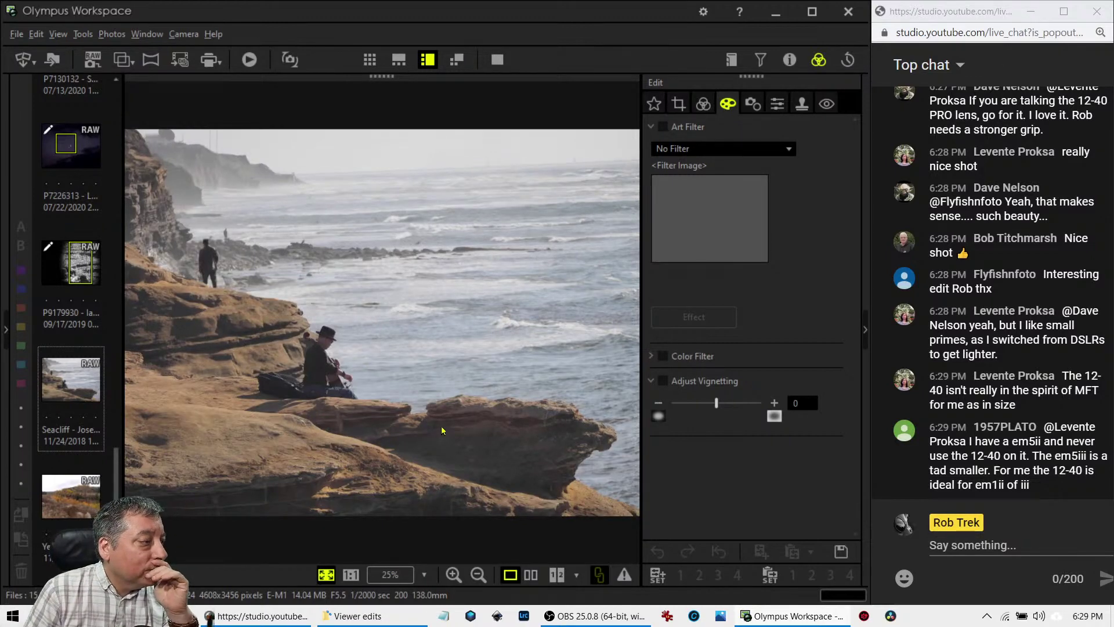
click(753, 103)
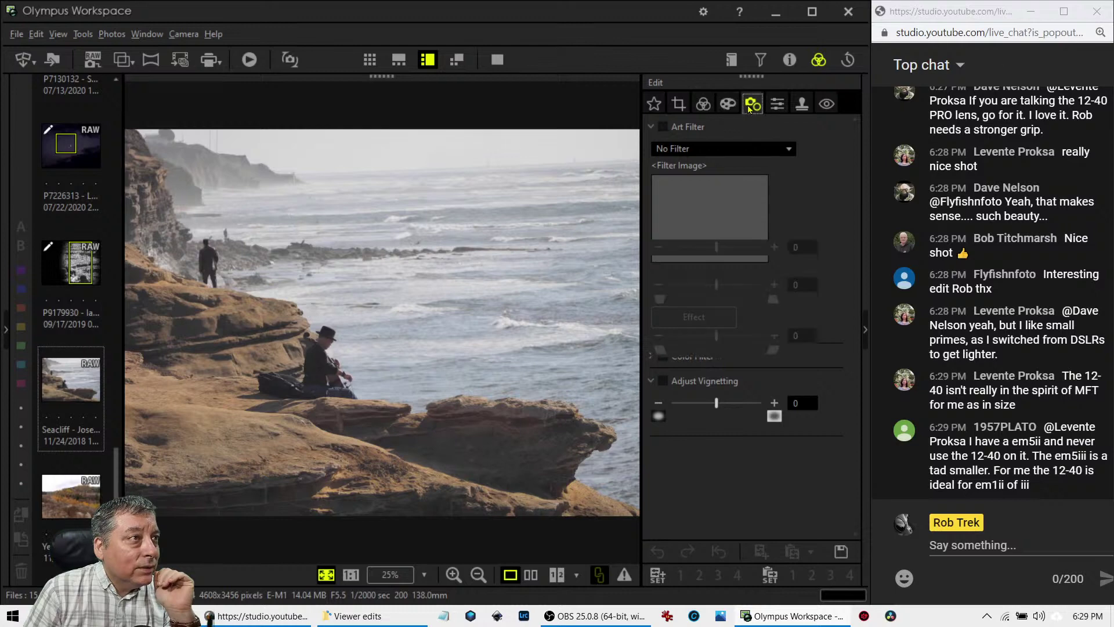
click(777, 104)
click(785, 60)
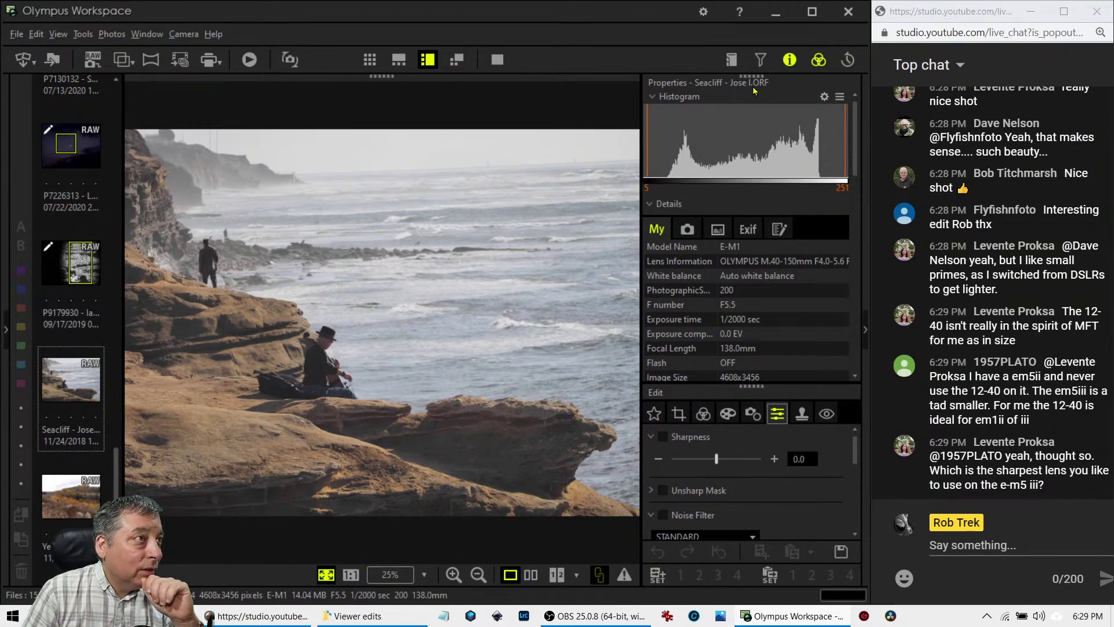
Hide the photo properties and straighten the Seacliff photo with a crop tilt adjustment of 2.0
click(790, 60)
click(679, 103)
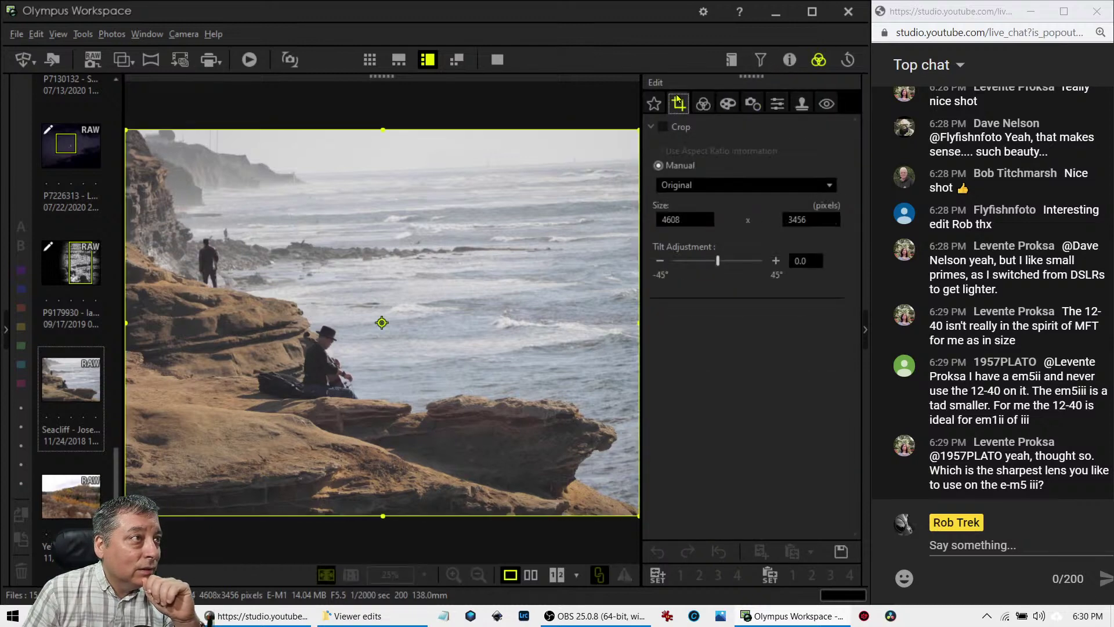
click(776, 260)
click(776, 261)
click(776, 260)
click(776, 260)
click(776, 260)
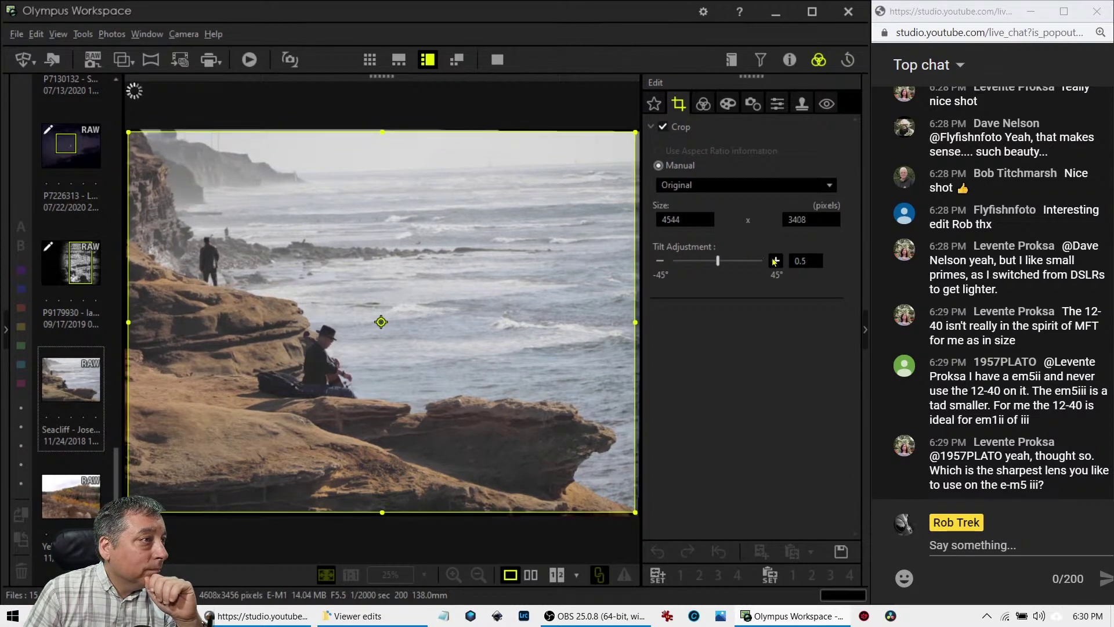
click(776, 261)
drag(719, 265, 719, 265)
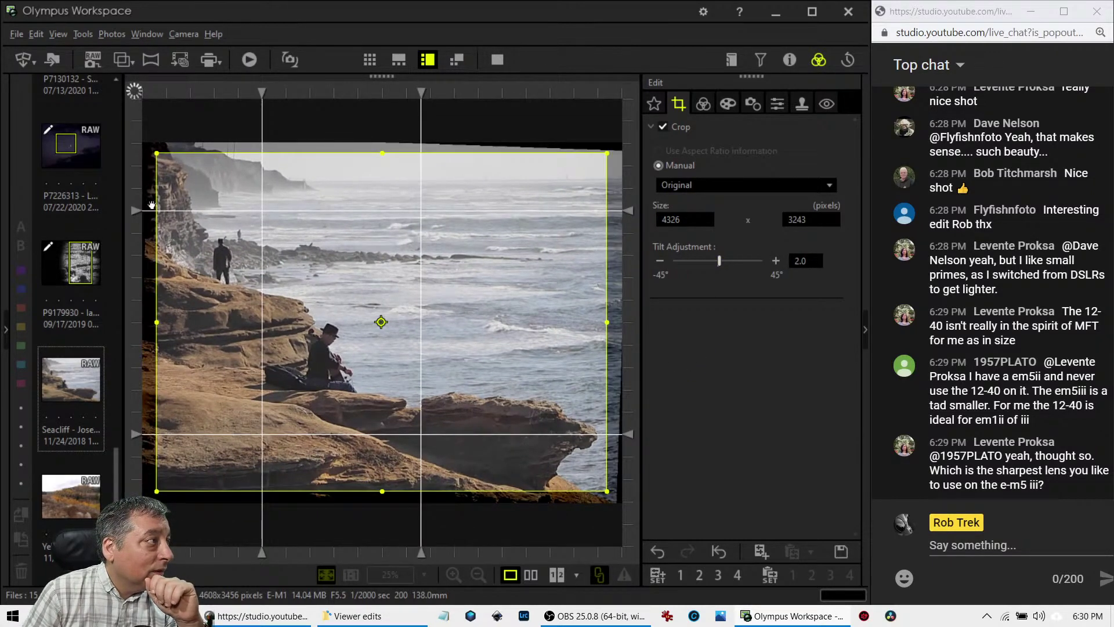
Align the upper horizontal guide with the sea horizon and refine the tilt adjustment to 2.4
drag(138, 210, 142, 179)
click(777, 261)
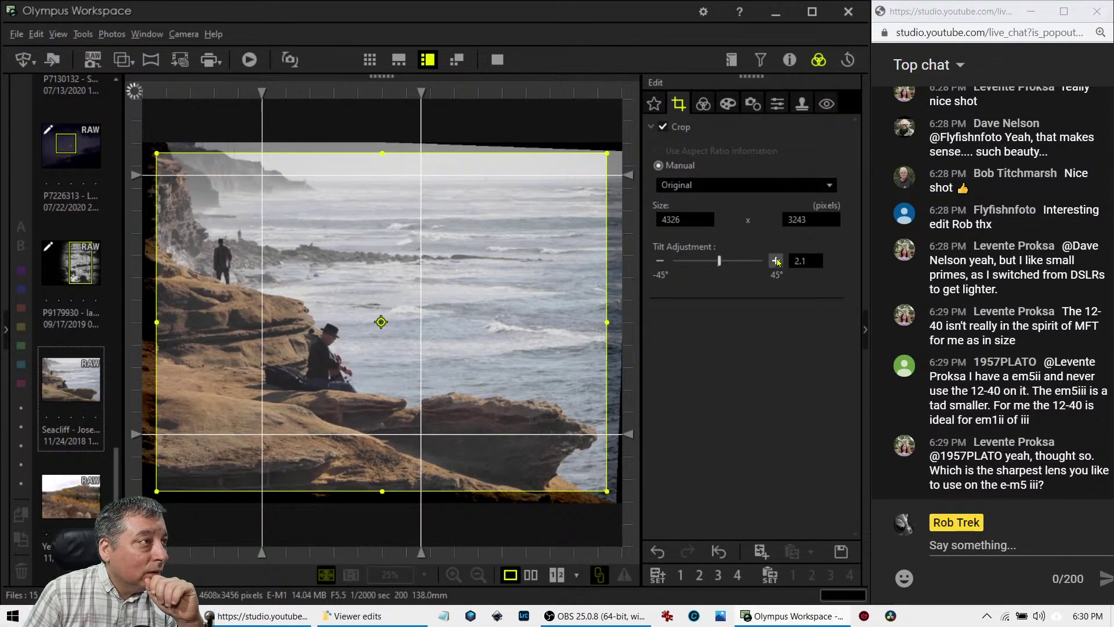
click(777, 262)
click(777, 261)
click(777, 261)
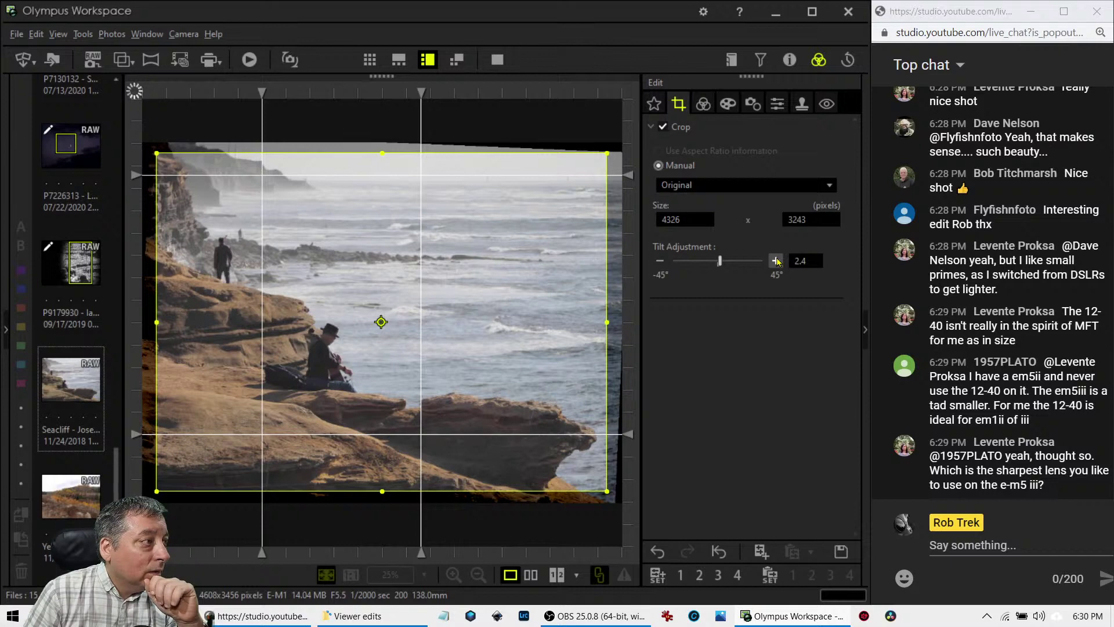
Apply Dehaze at 100 to the straightened Seacliff photo
click(703, 105)
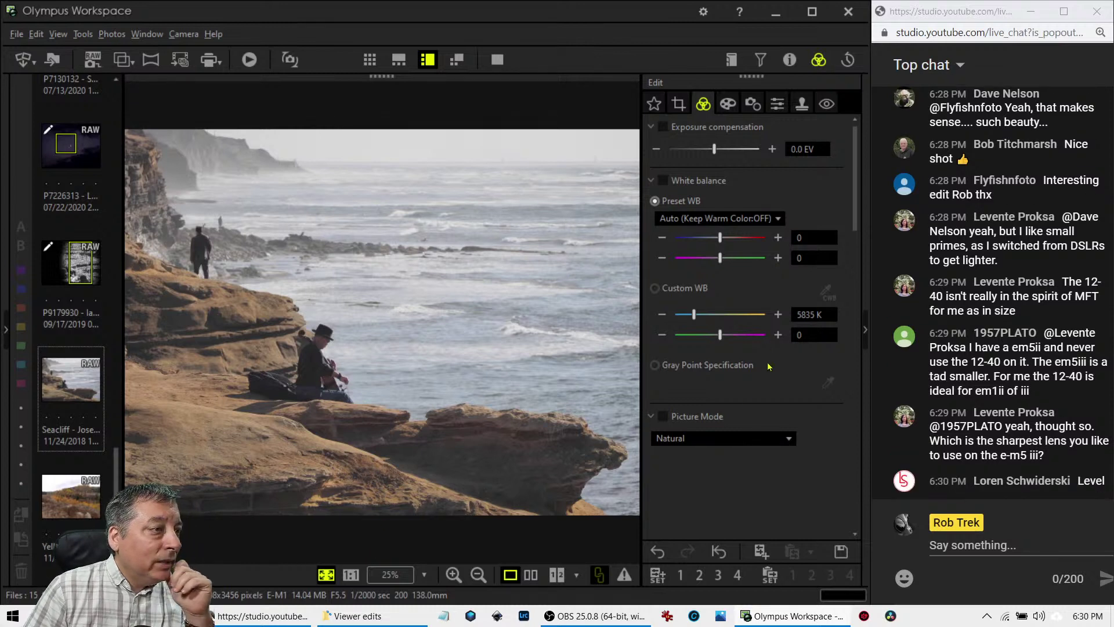
scroll(752, 414, down, 10)
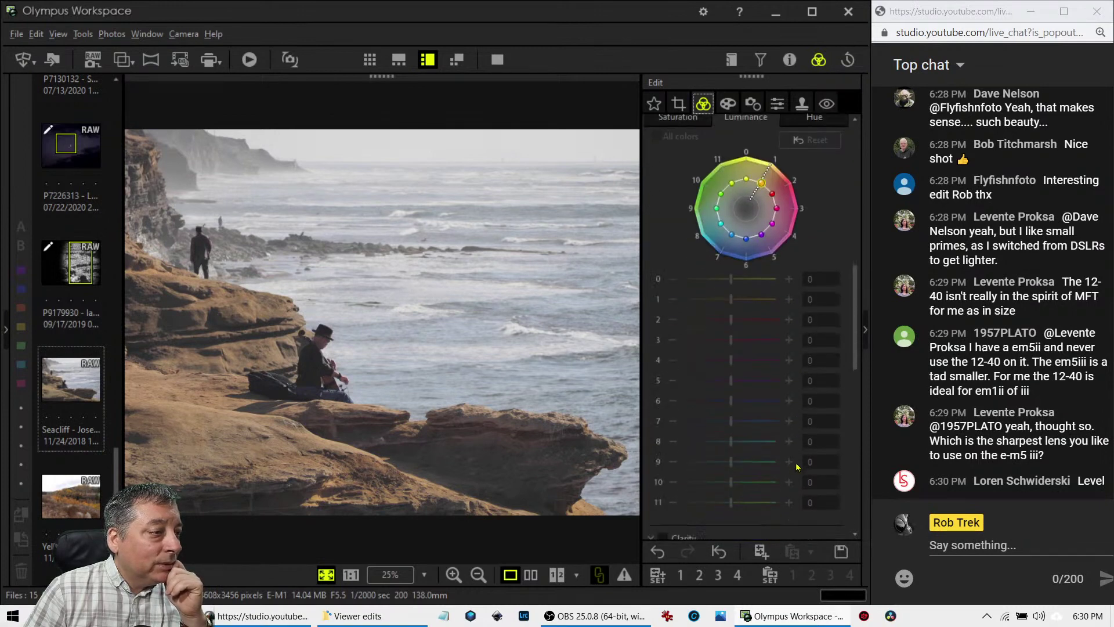
scroll(795, 458, down, 2)
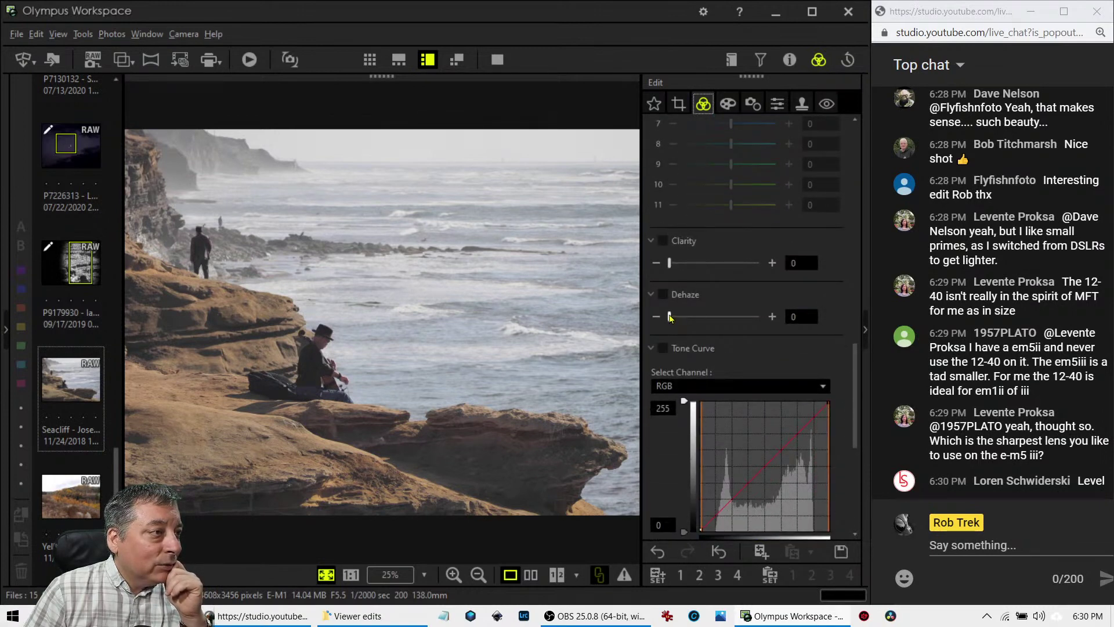
drag(670, 316, 756, 318)
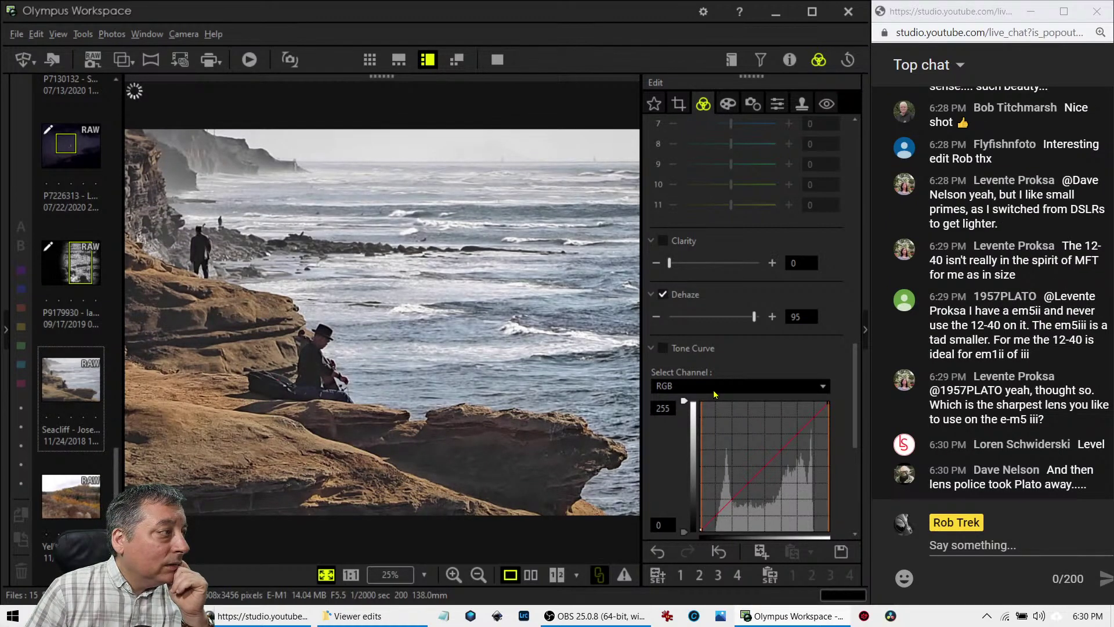
drag(754, 316, 760, 317)
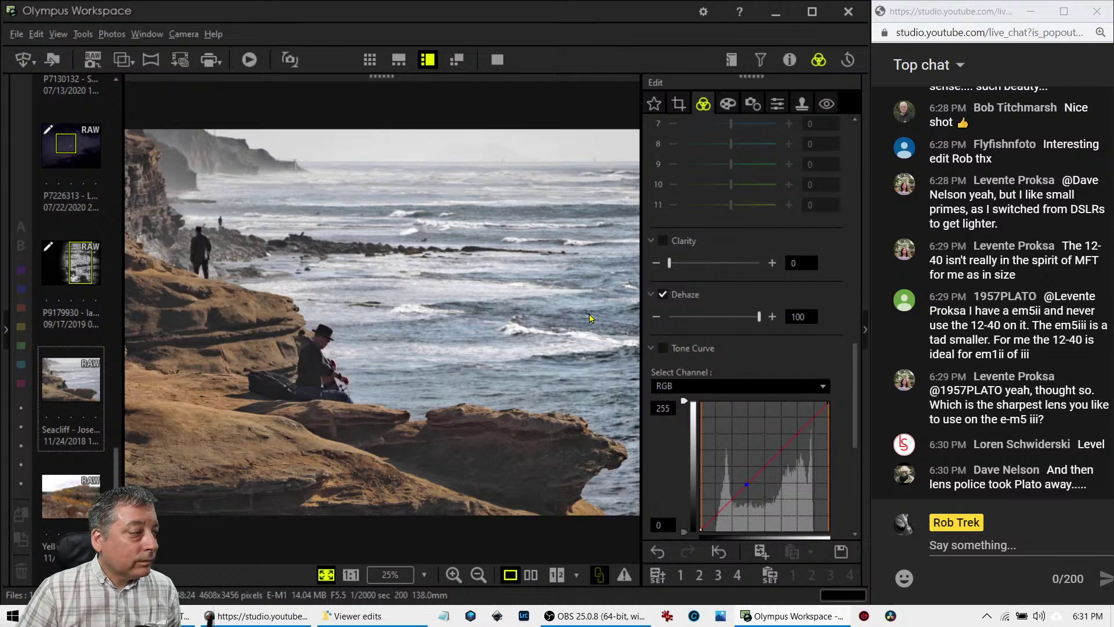
Inspect the rocks and the seated cellist at full size to judge detail after the dehaze, and return to the fitted view
click(220, 333)
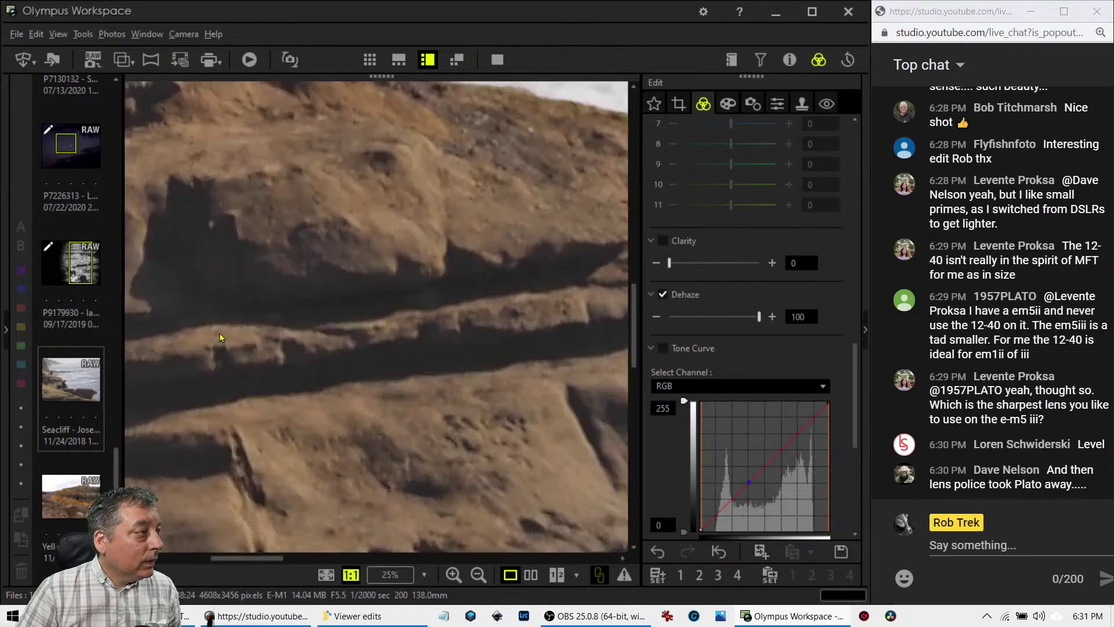
drag(560, 346, 343, 335)
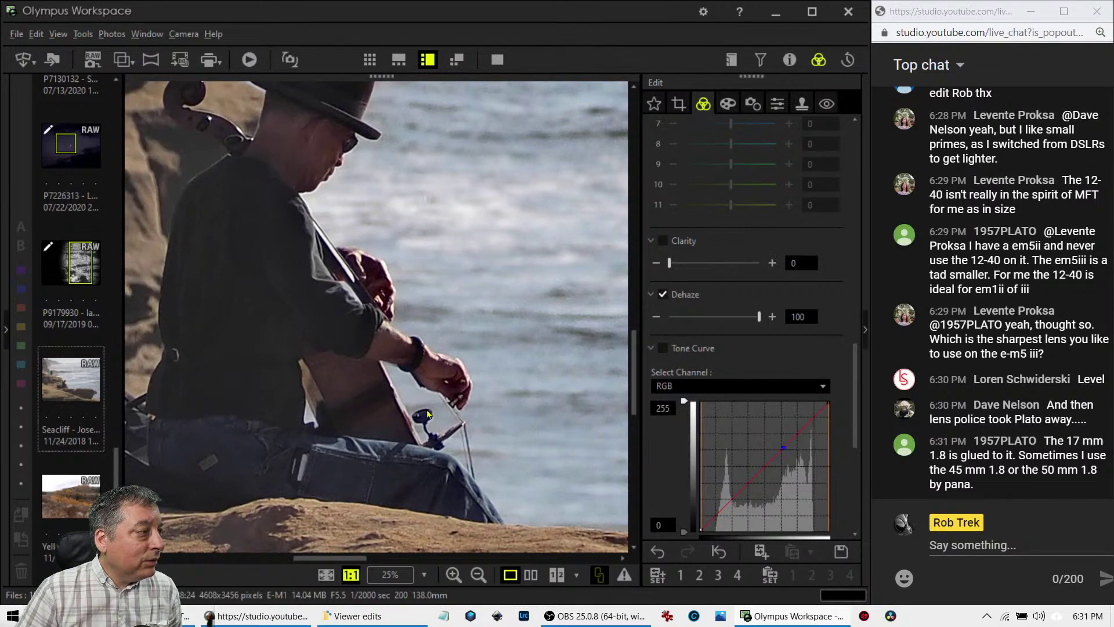
click(427, 413)
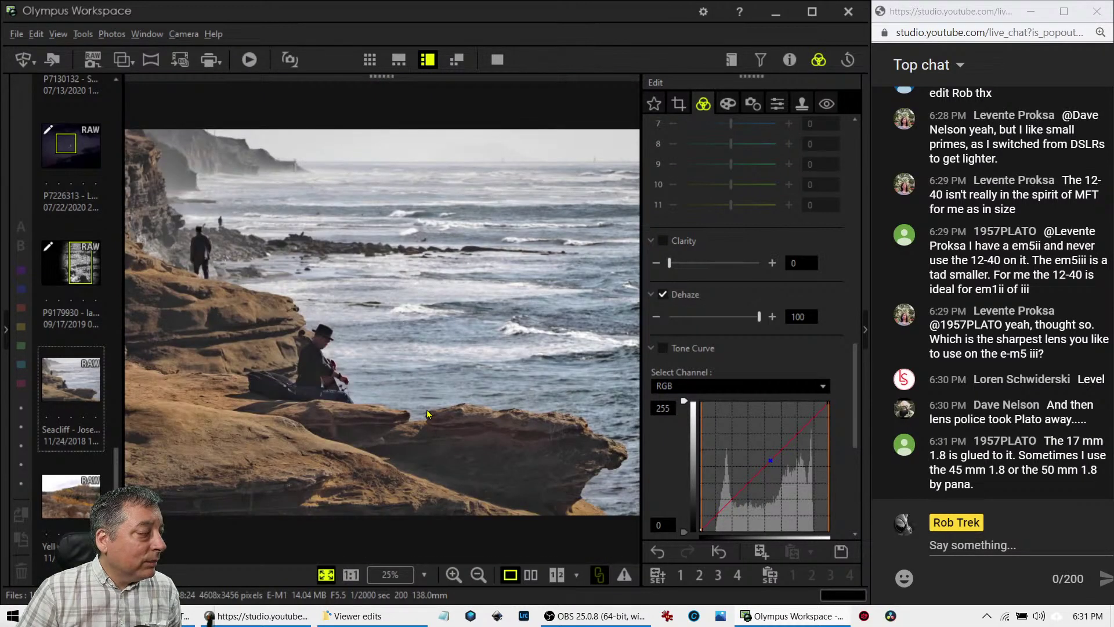
click(347, 371)
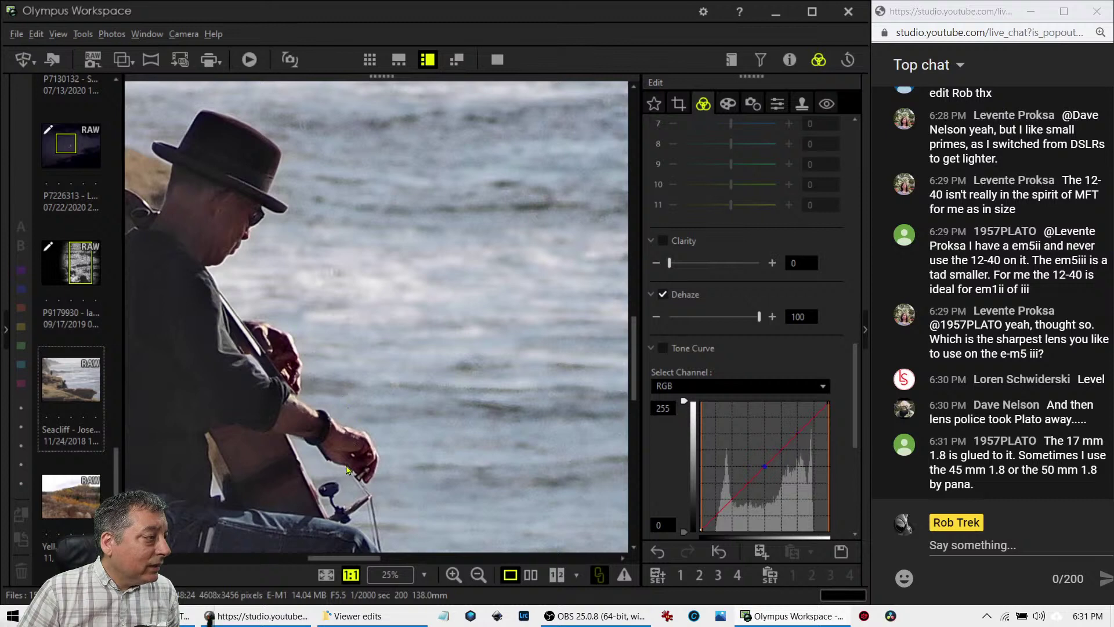
drag(346, 469, 366, 367)
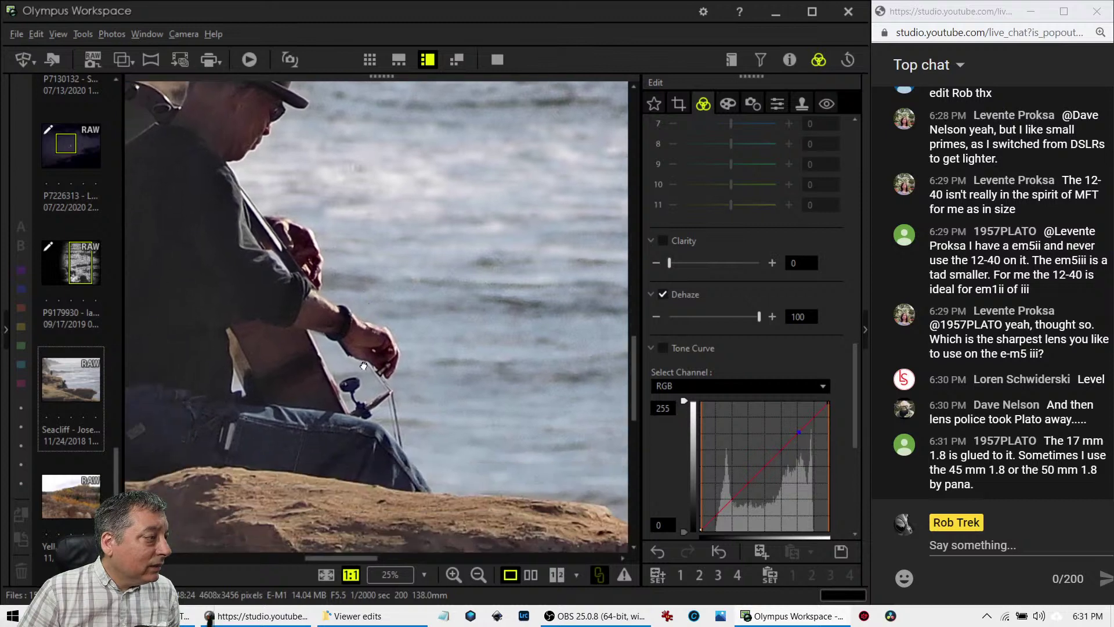
click(375, 419)
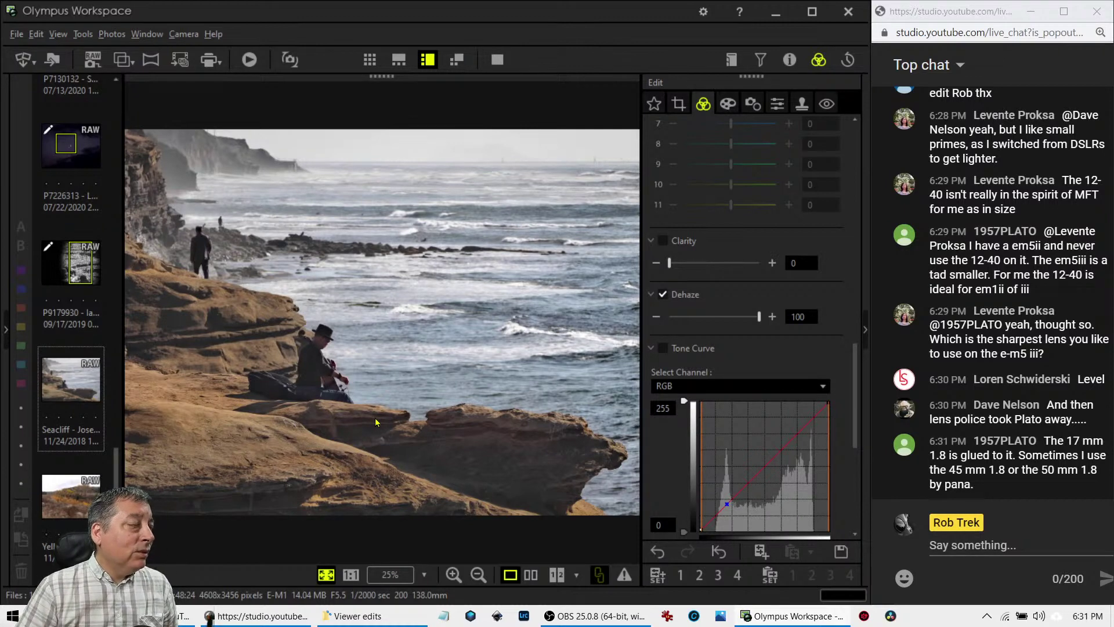
click(339, 403)
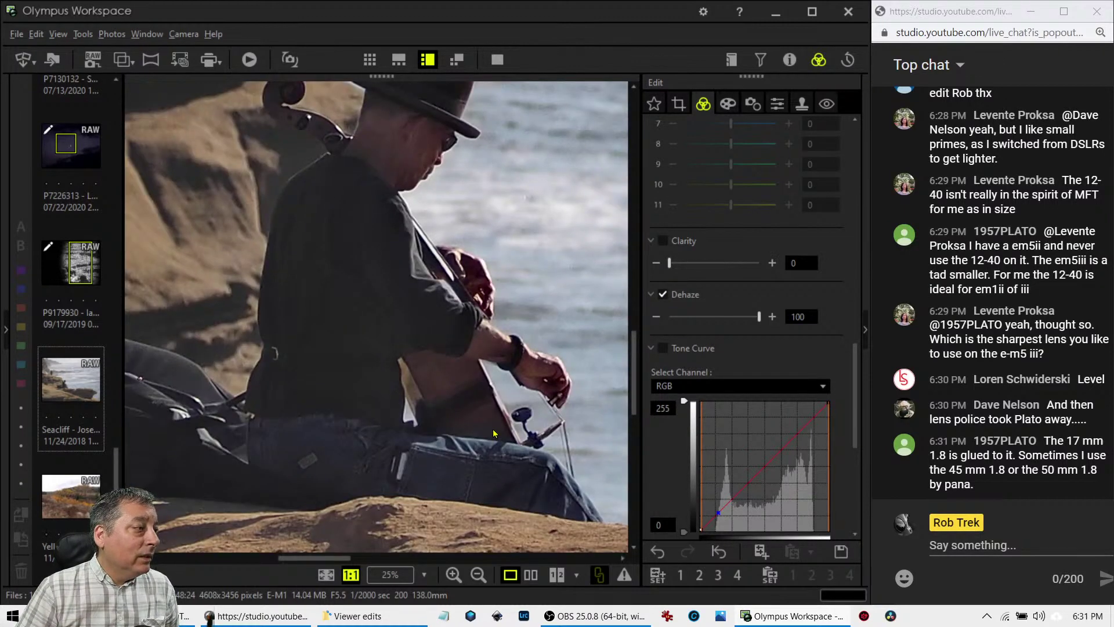
drag(450, 474, 493, 471)
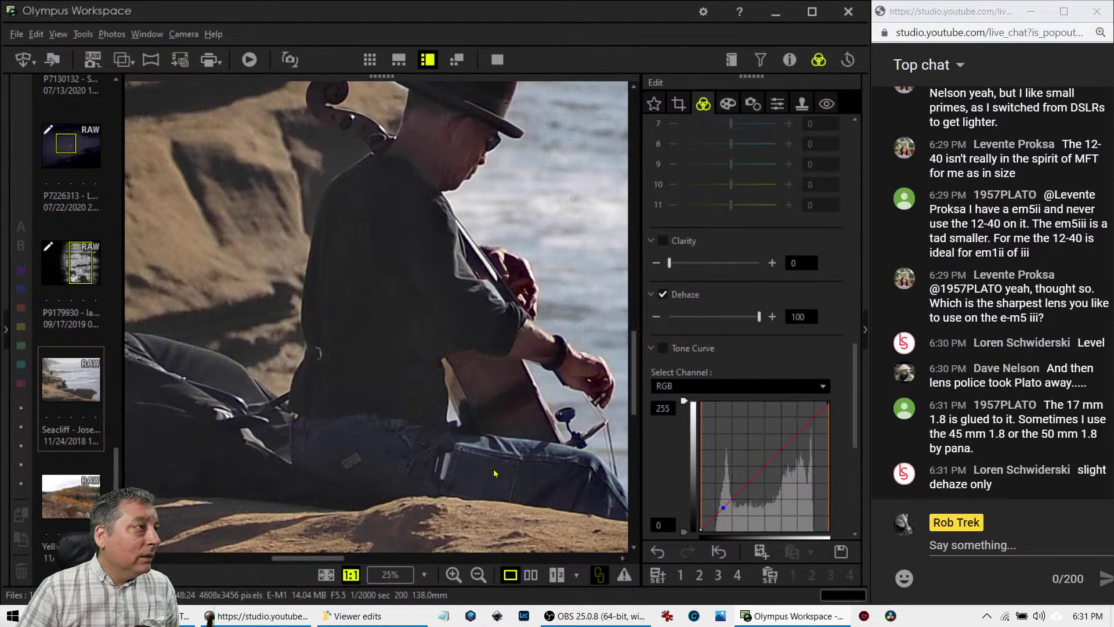
click(495, 473)
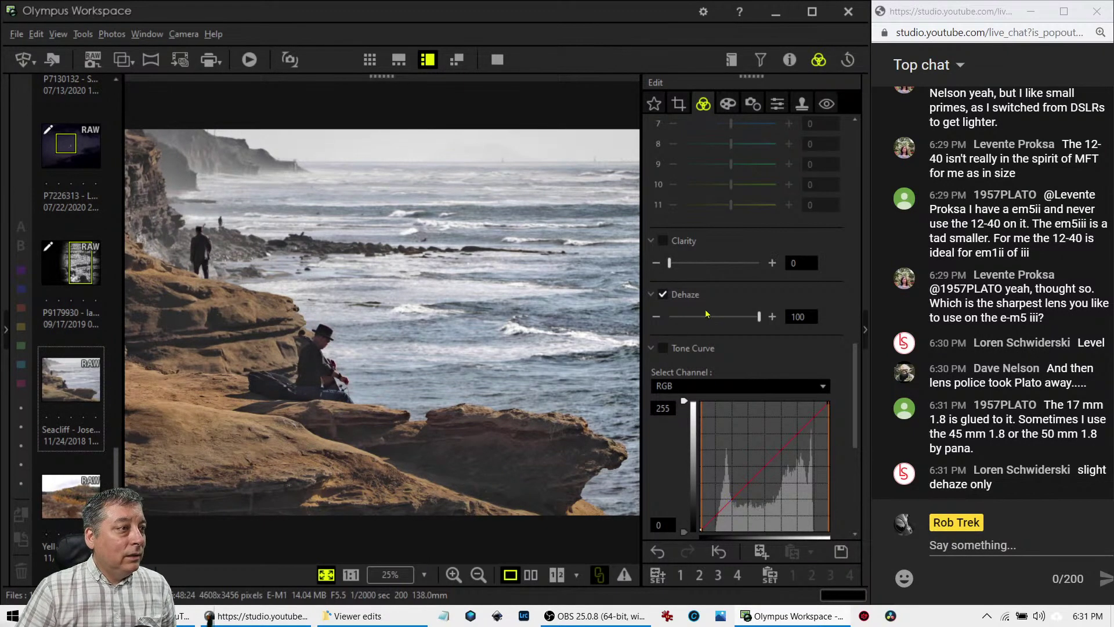
Set Clarity to 7 and crop in from the photo's lower-left corner to about 3659 x 2754 pixels
scroll(713, 314, up, 1)
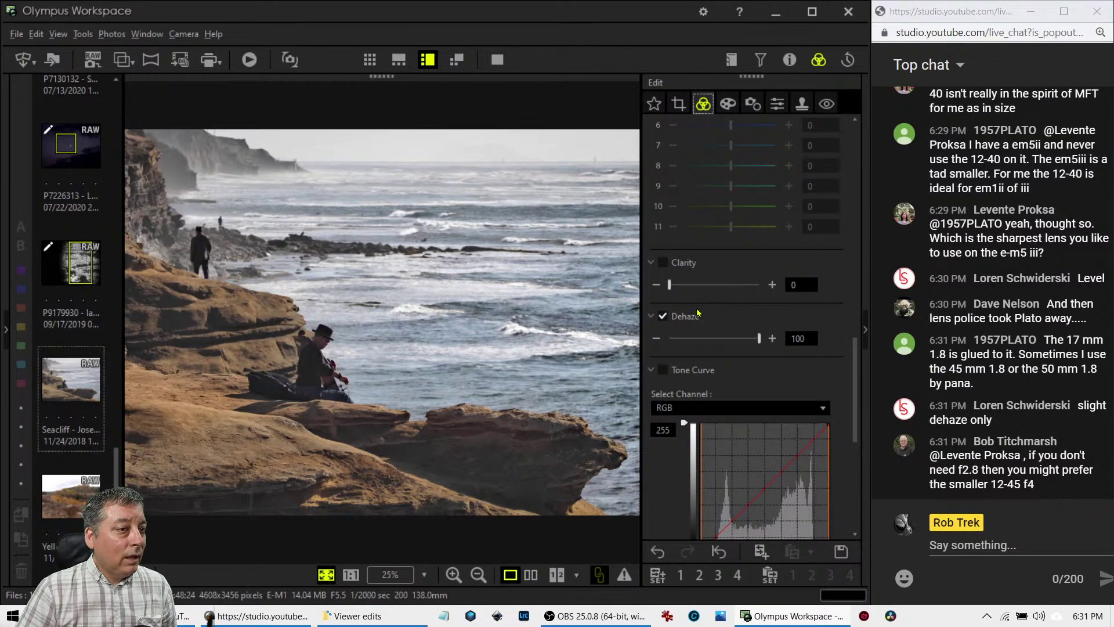
click(675, 285)
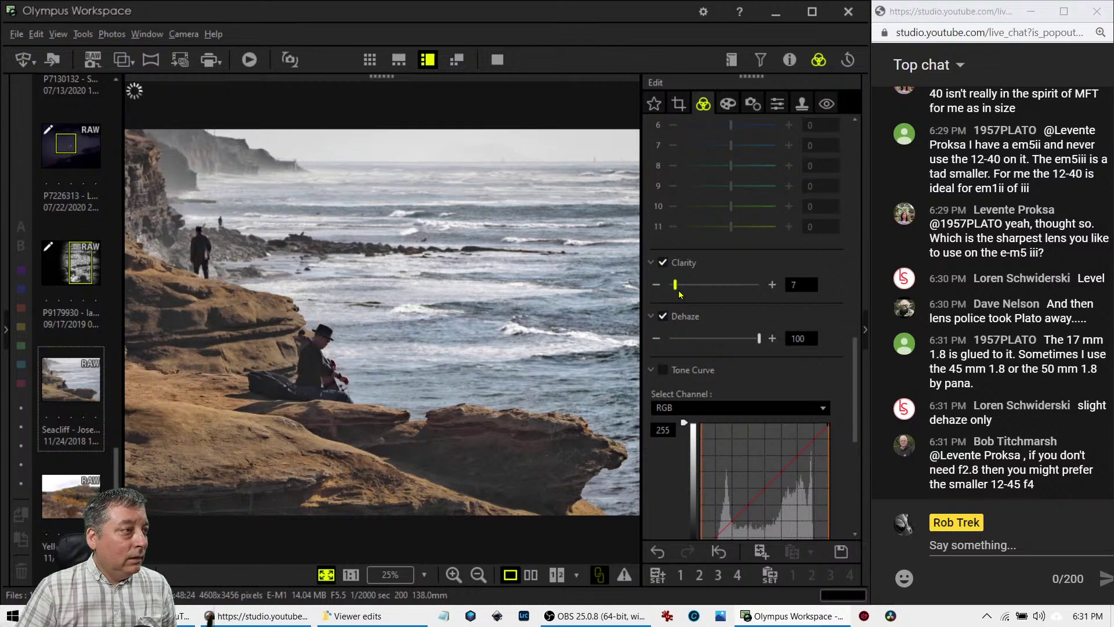
click(679, 105)
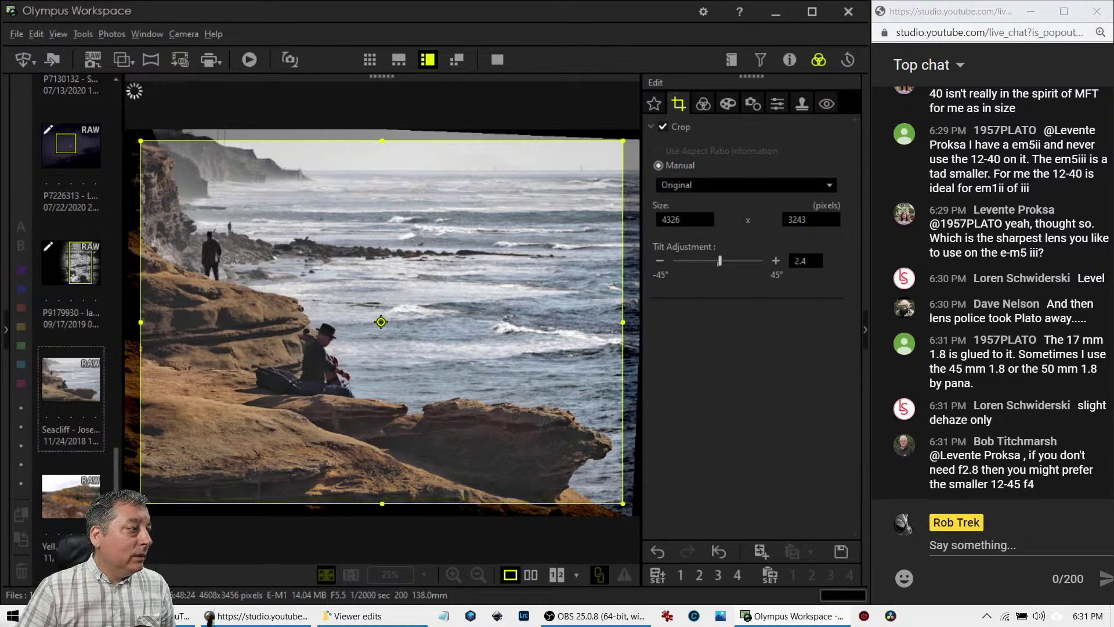
drag(141, 503, 216, 446)
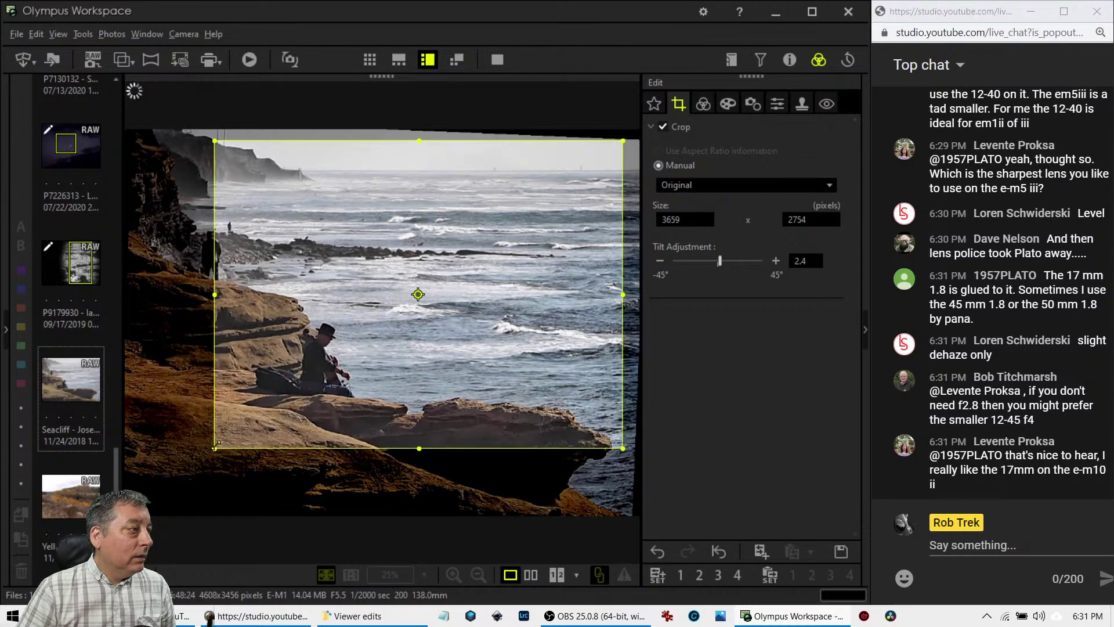
click(703, 103)
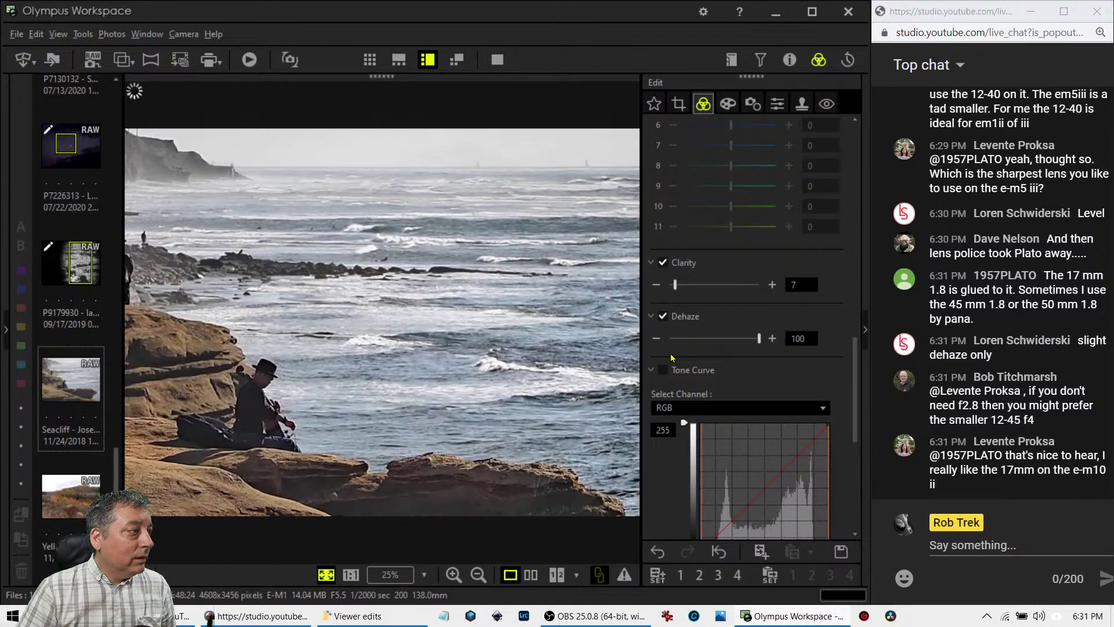
Tighten the crop from the upper-right and lower-left corners to about 2903 x 2093 pixels, cutting off the sky and standing man
click(678, 105)
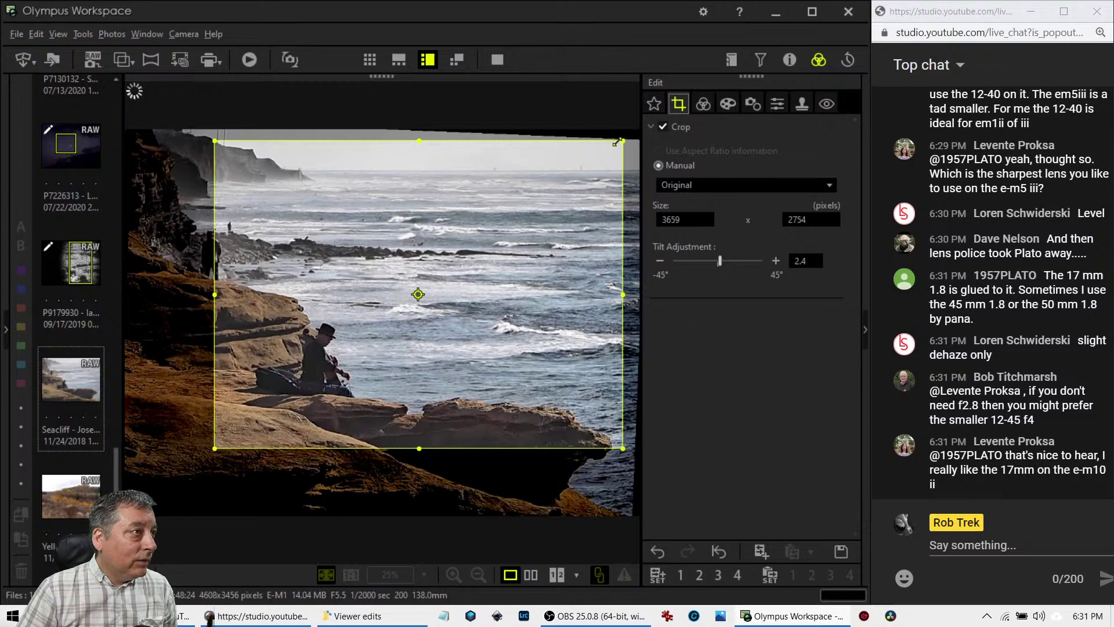
drag(616, 140, 550, 208)
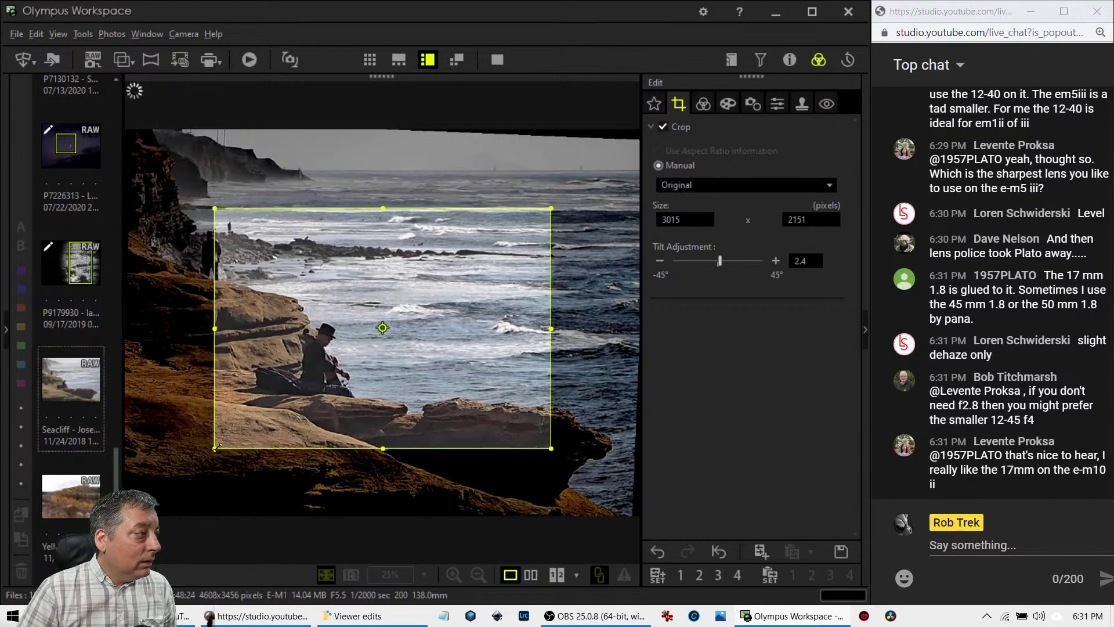
drag(215, 448, 233, 439)
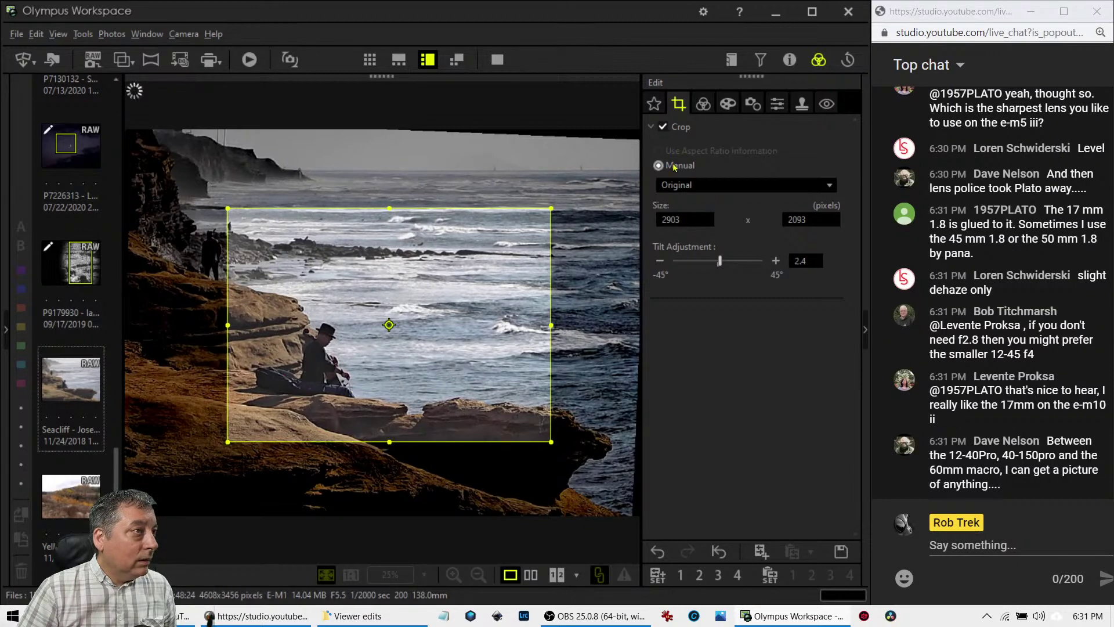
click(702, 105)
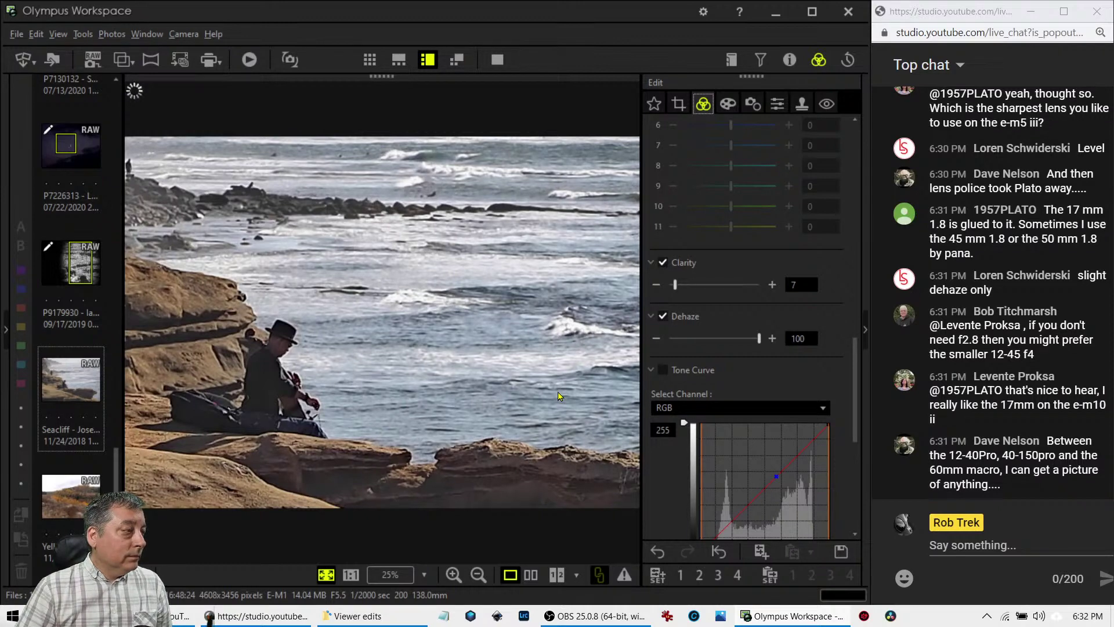
Shift the crop frame slightly up and to the right without resizing it, and preview the cropped photo
click(679, 106)
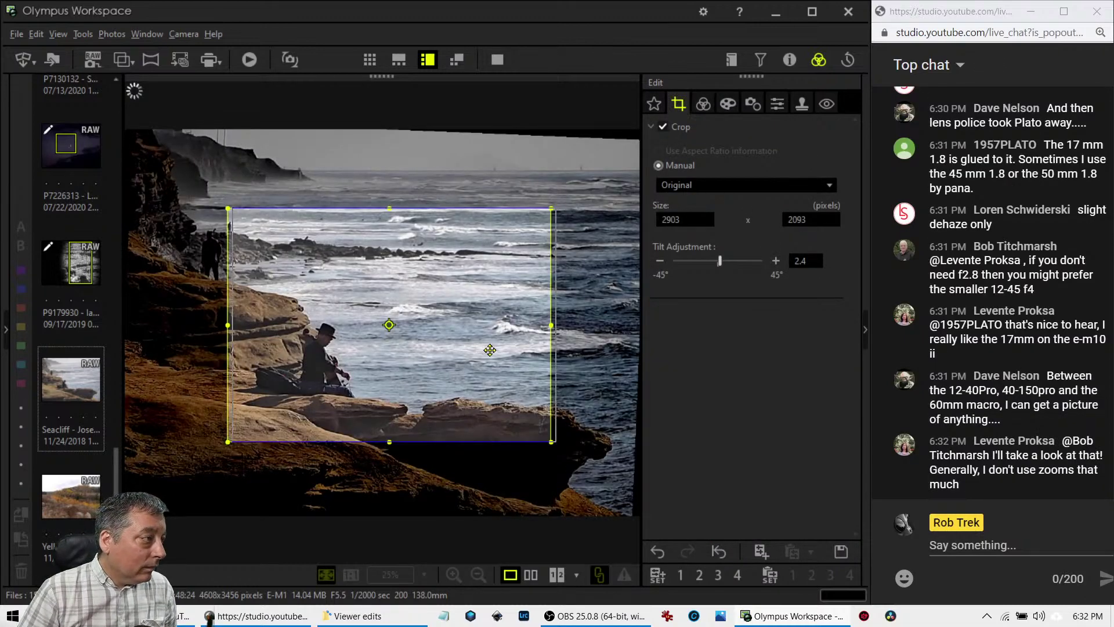
drag(490, 350, 510, 332)
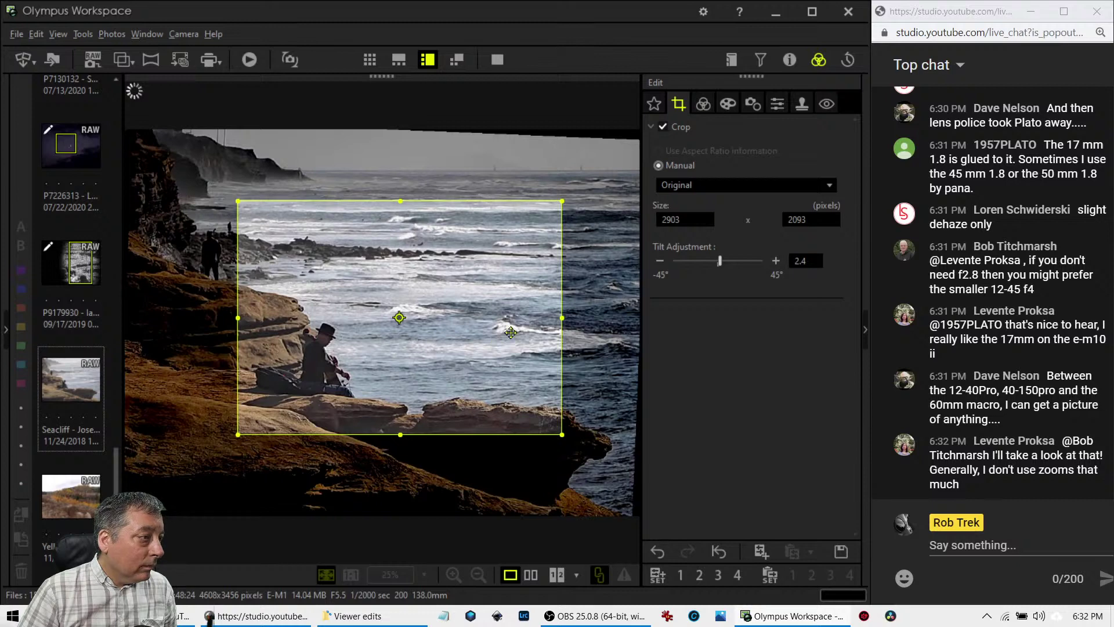
click(705, 104)
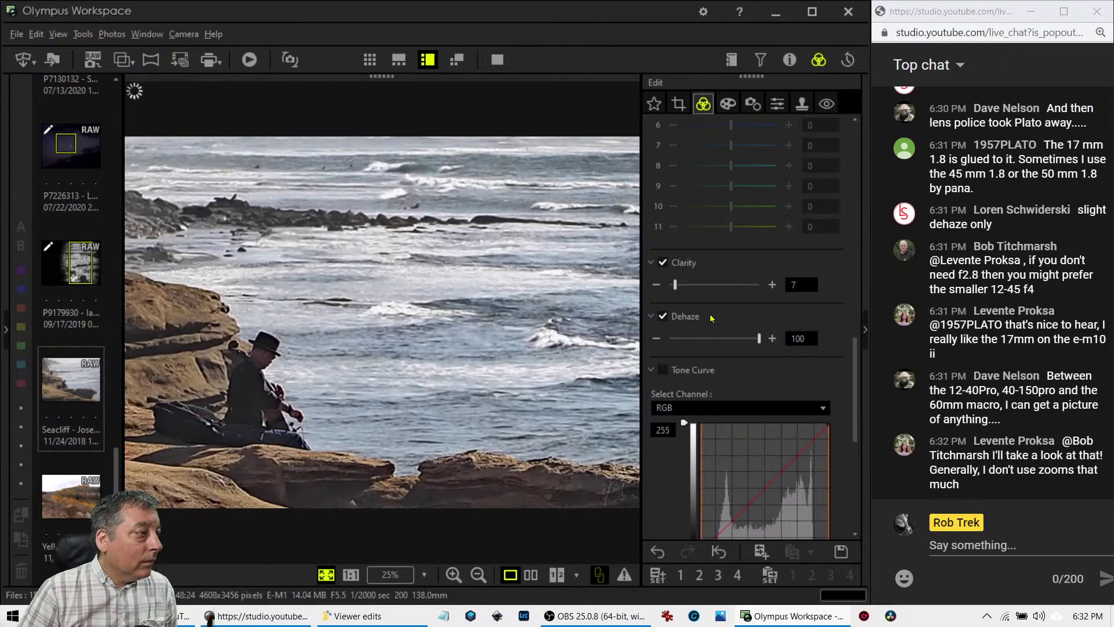
Narrow the crop around the seated cellist and foreground rocks to about 2547 x 1706 pixels and preview the composition
click(678, 104)
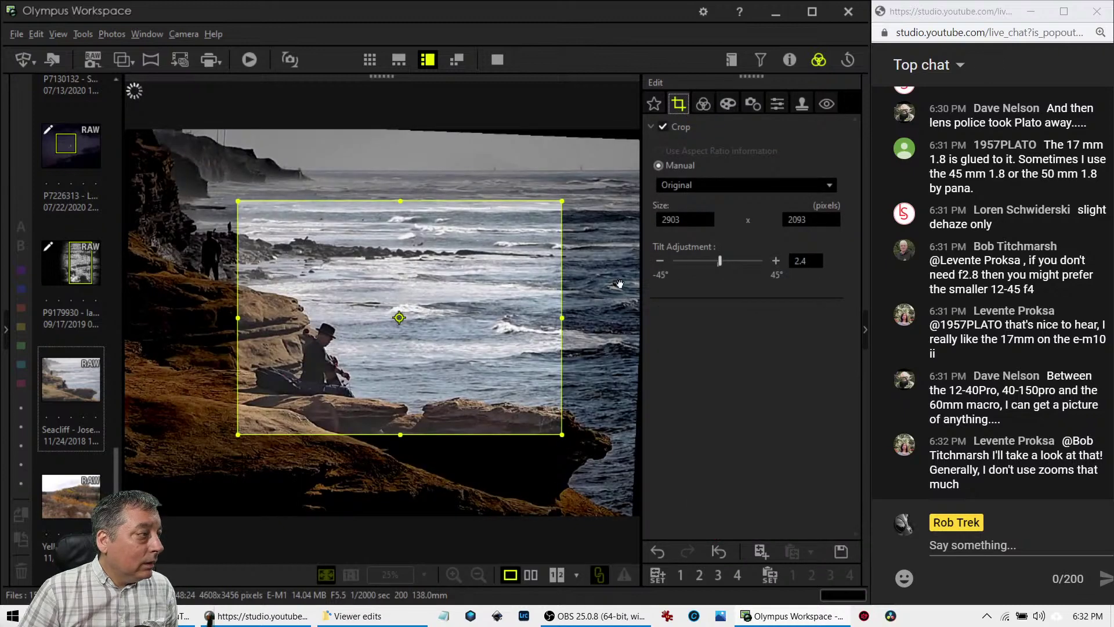
drag(562, 435, 542, 421)
drag(500, 348, 502, 359)
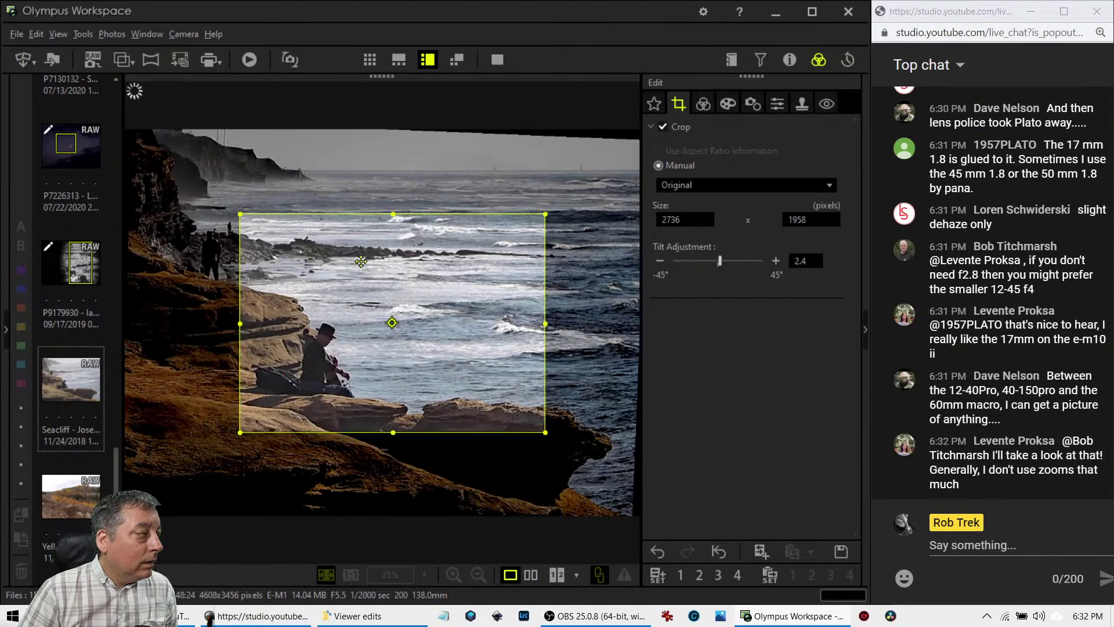
drag(243, 215, 262, 242)
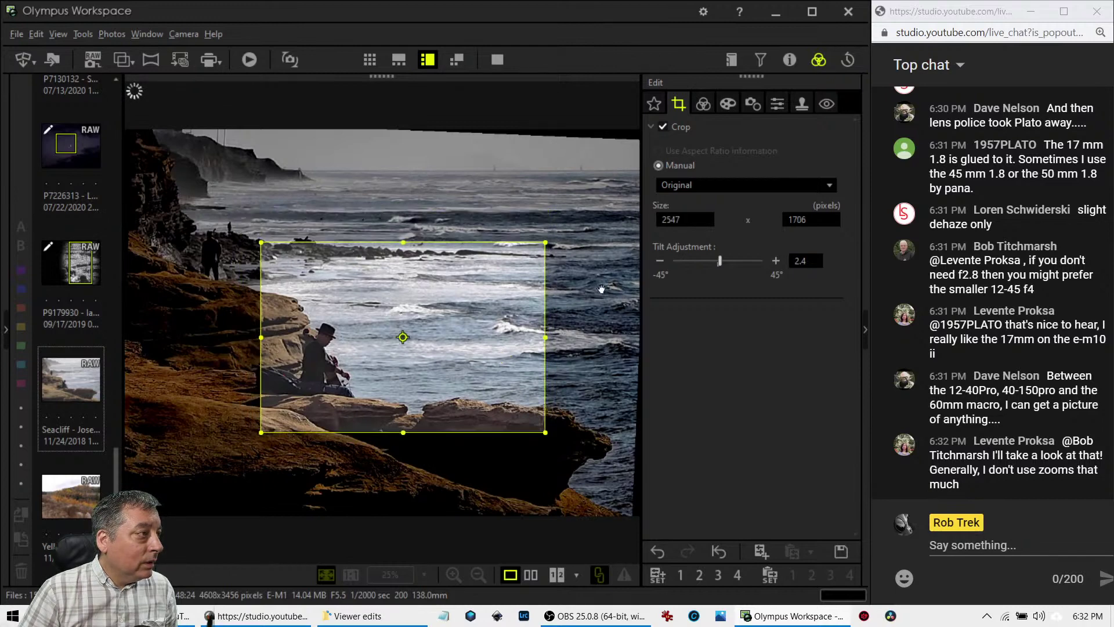
click(703, 104)
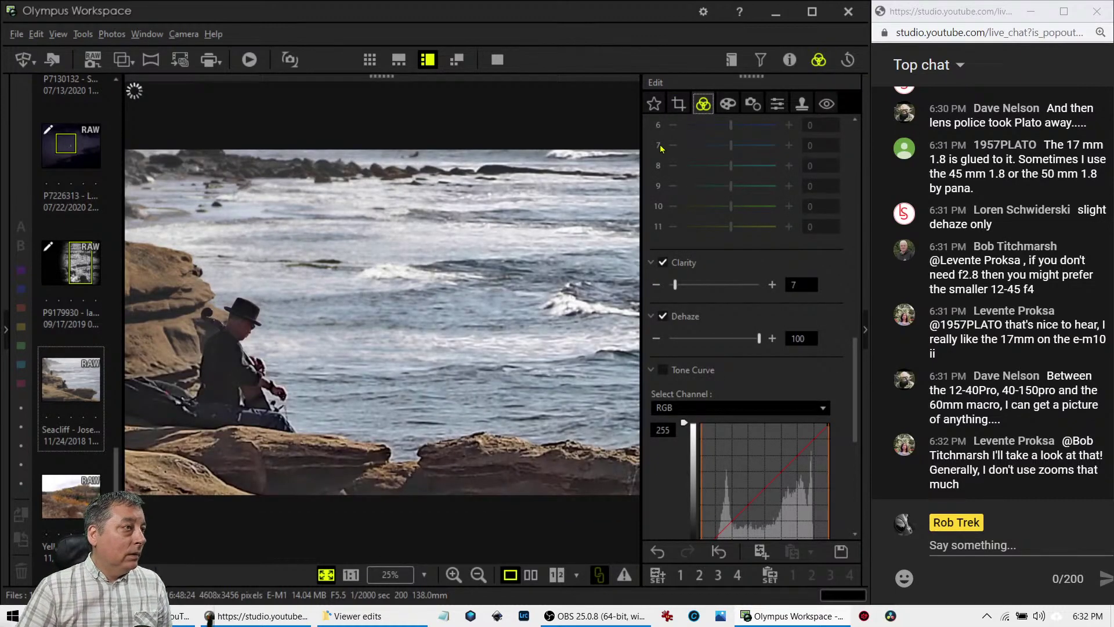
Tighten the crop's upper-right corner to about 2471 x 1616 pixels, shift the frame slightly left, and check the cellist up close
click(675, 106)
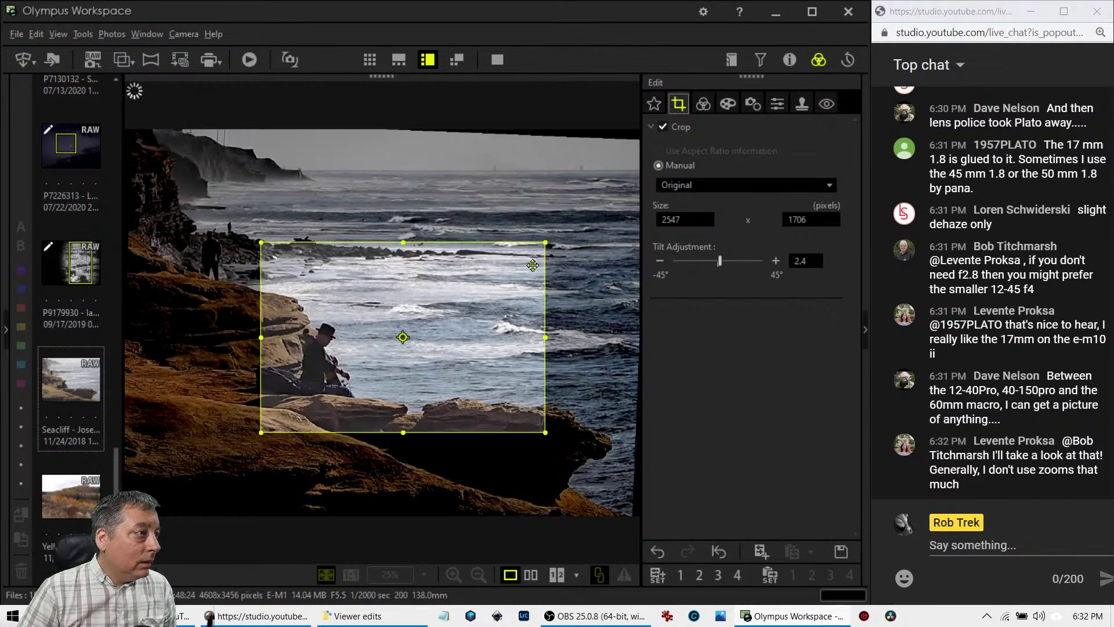
drag(541, 247, 537, 253)
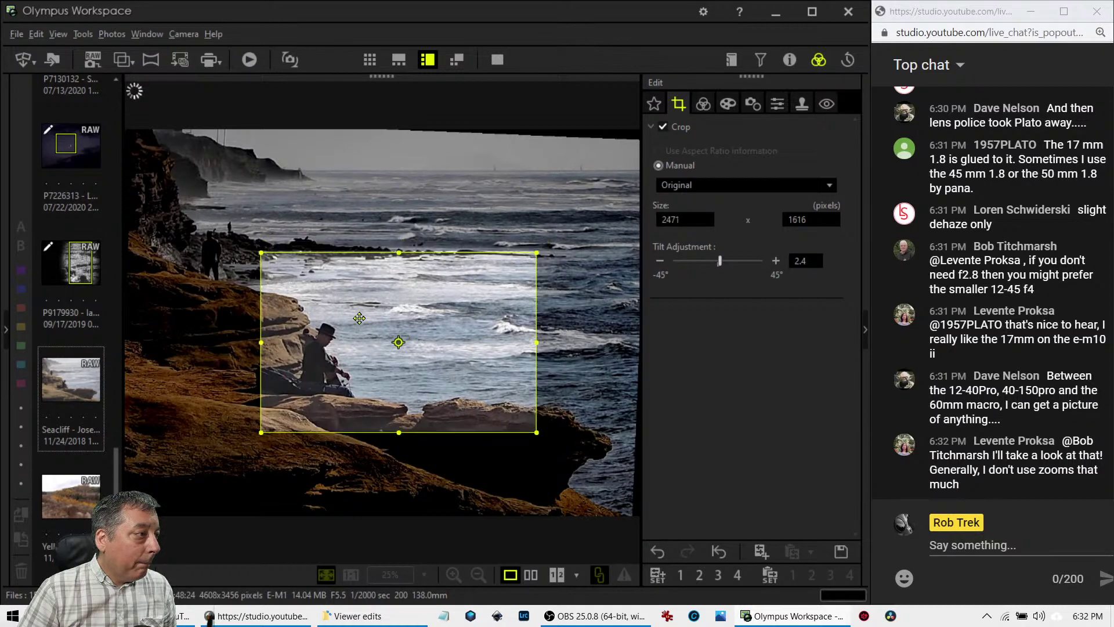
drag(375, 338, 371, 338)
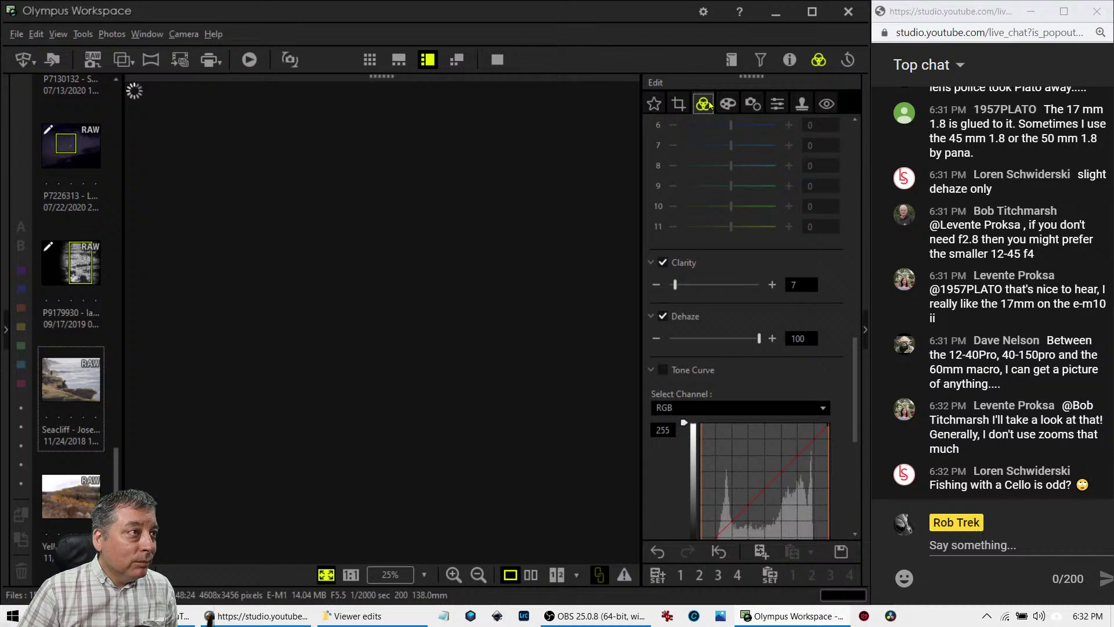
click(704, 103)
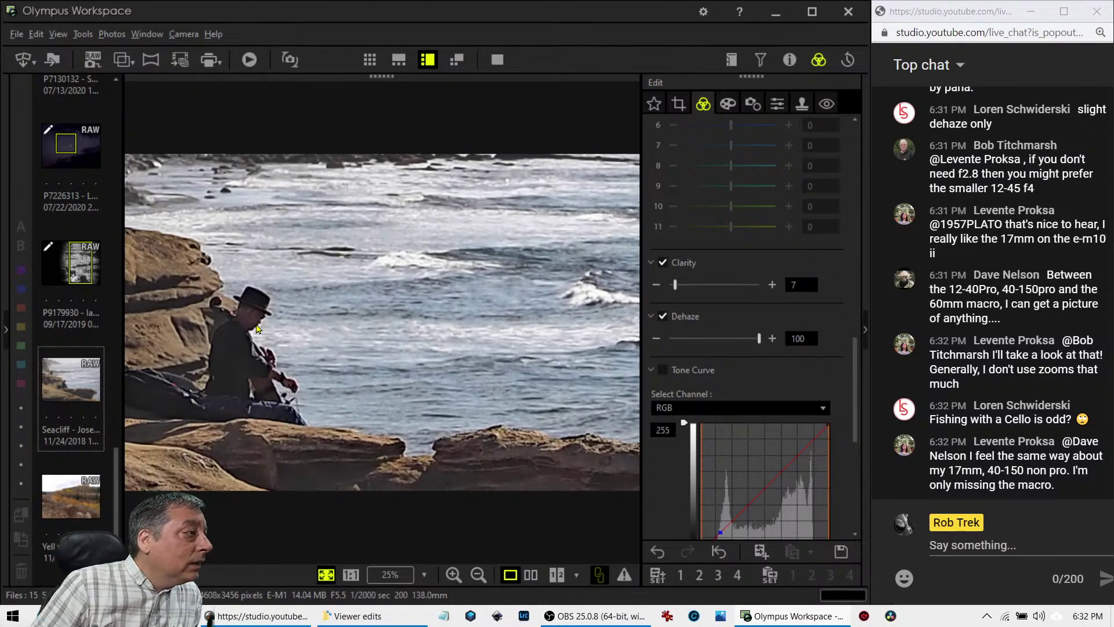
click(241, 379)
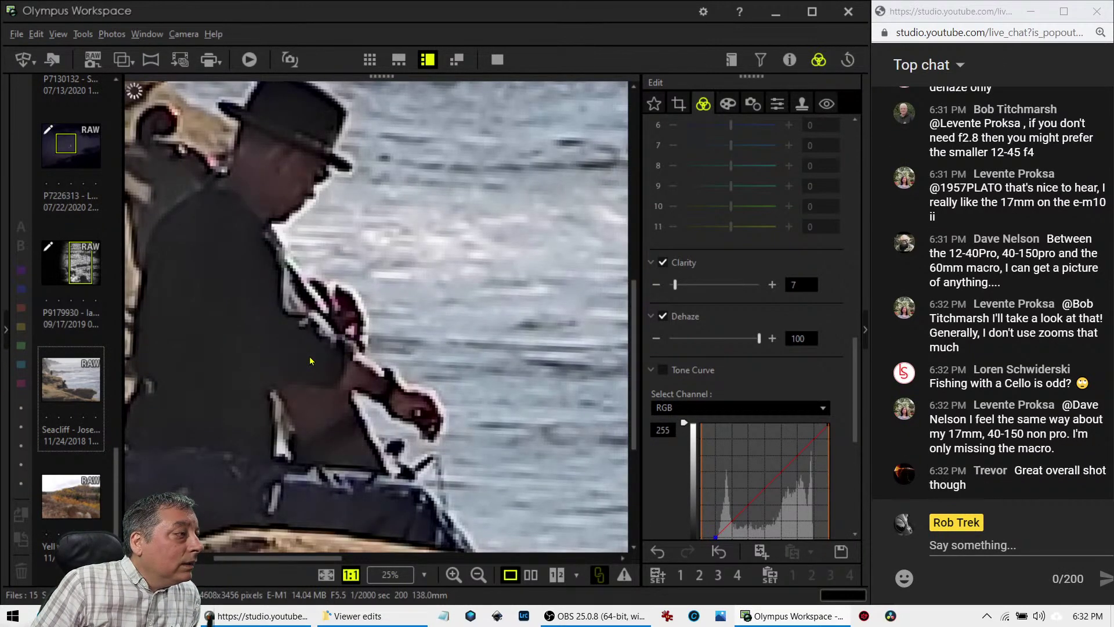
click(311, 360)
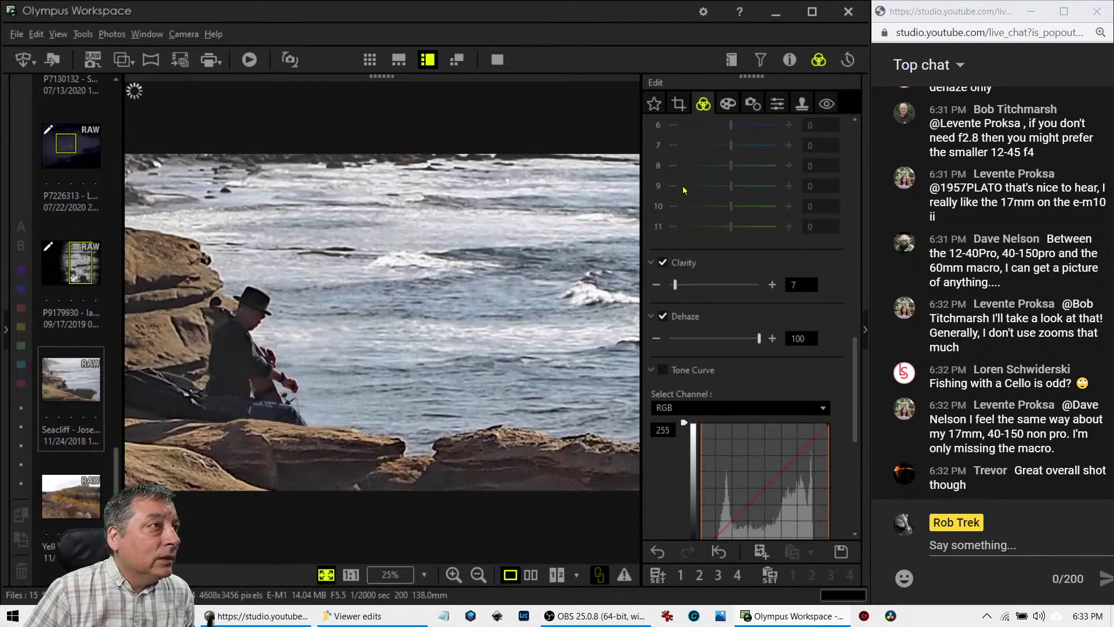
scroll(744, 283, up, 10)
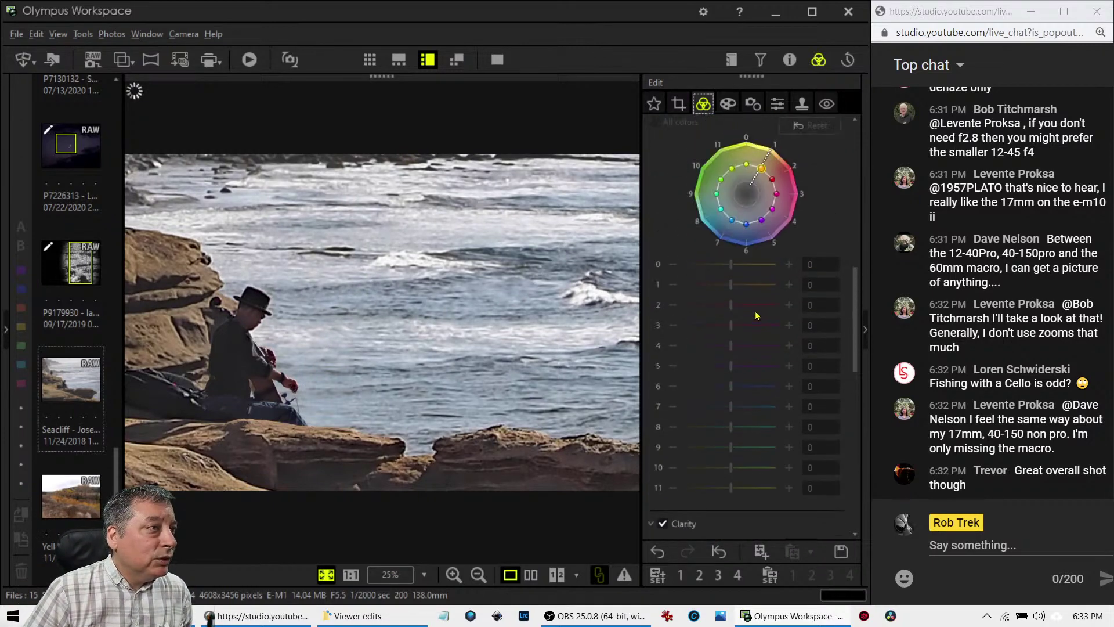
scroll(757, 317, up, 5)
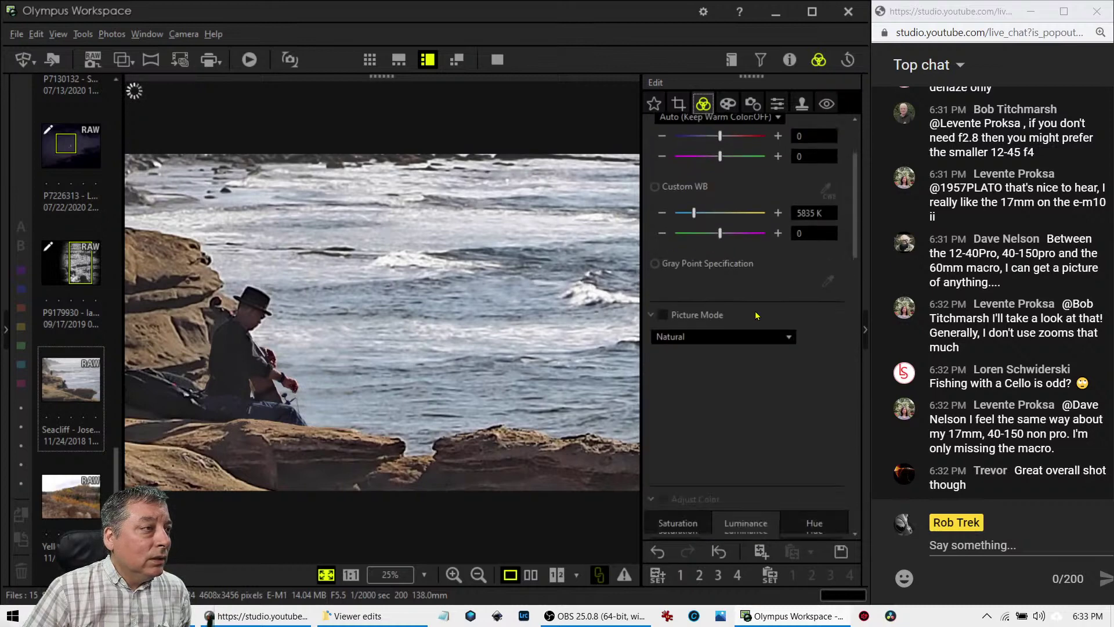
scroll(756, 316, down, 4)
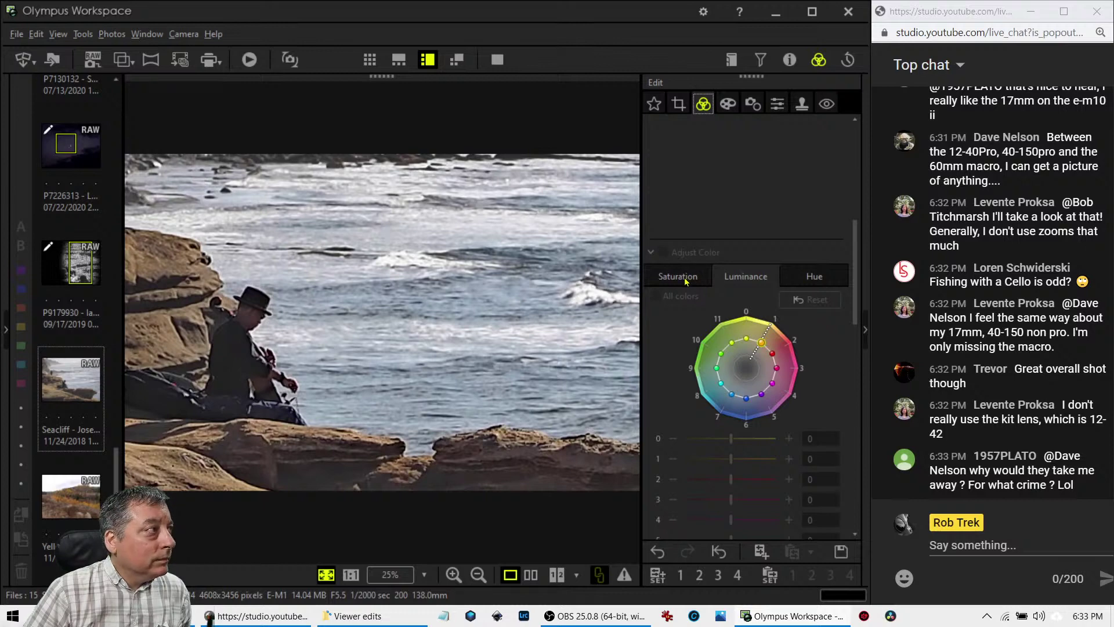
mouse_move(747, 621)
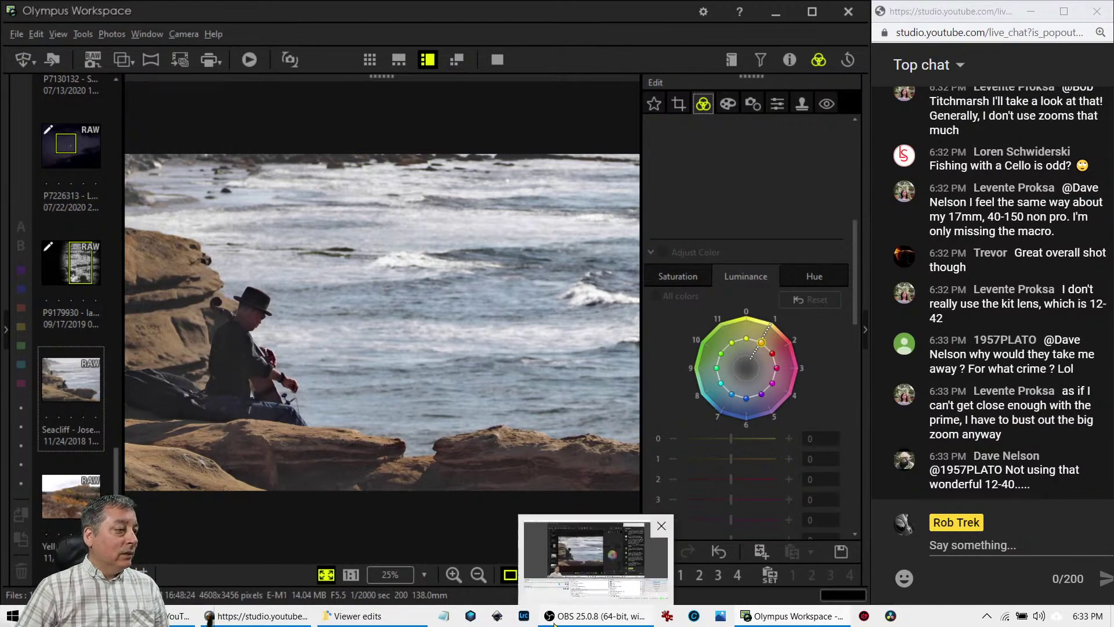
mouse_move(793, 616)
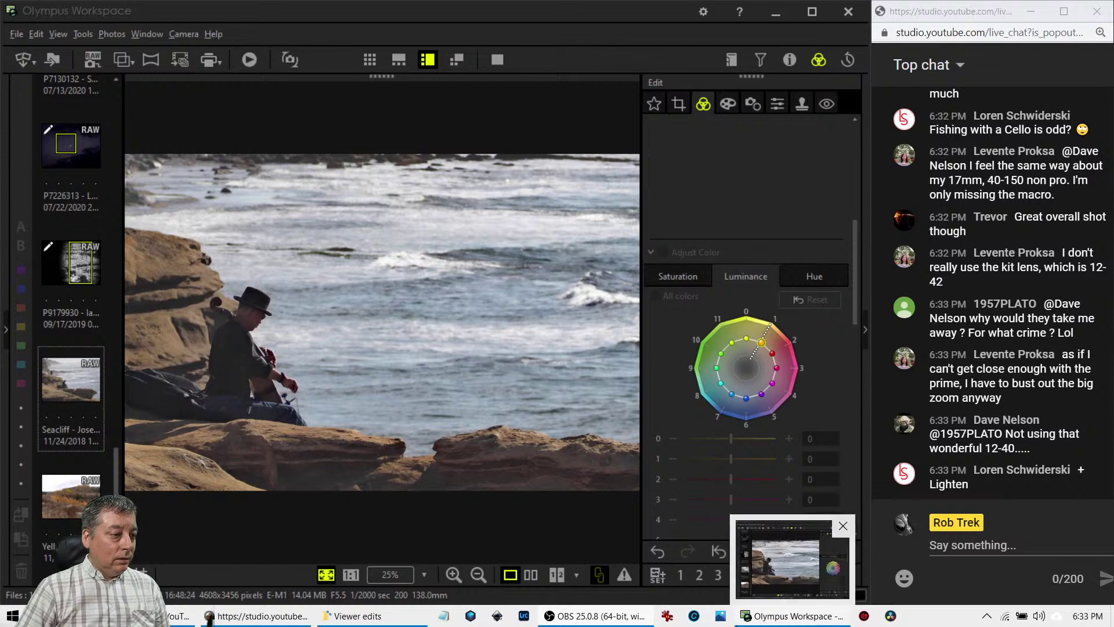
click(743, 620)
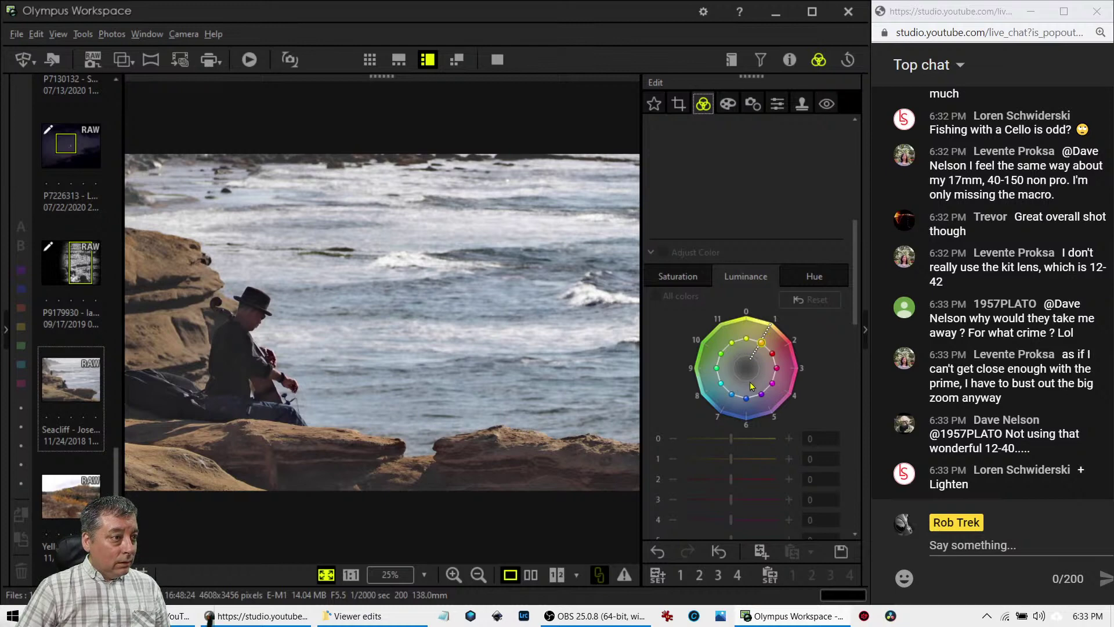
Set Clarity to 15 and collapse the Adjust Color section
scroll(694, 429, down, 3)
scroll(695, 429, down, 6)
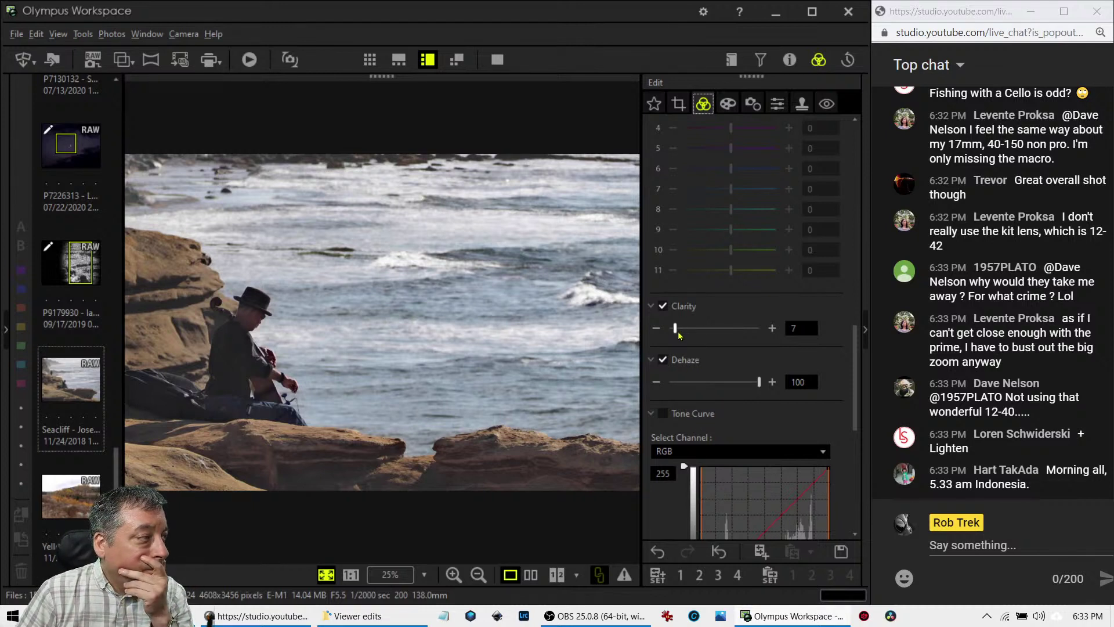
drag(679, 334, 686, 334)
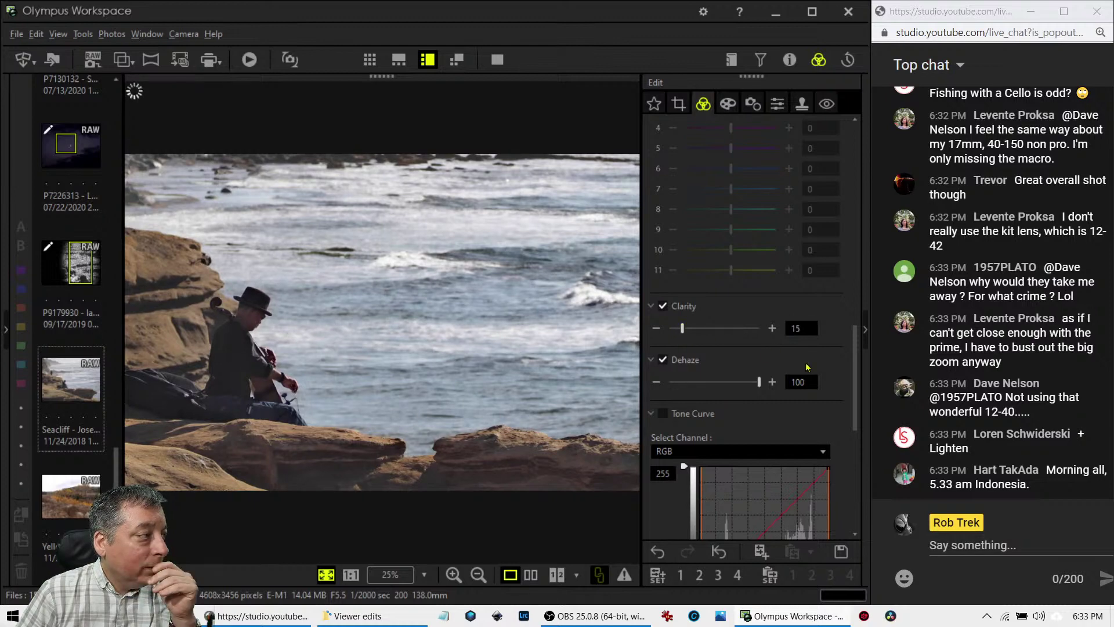
scroll(806, 363, up, 6)
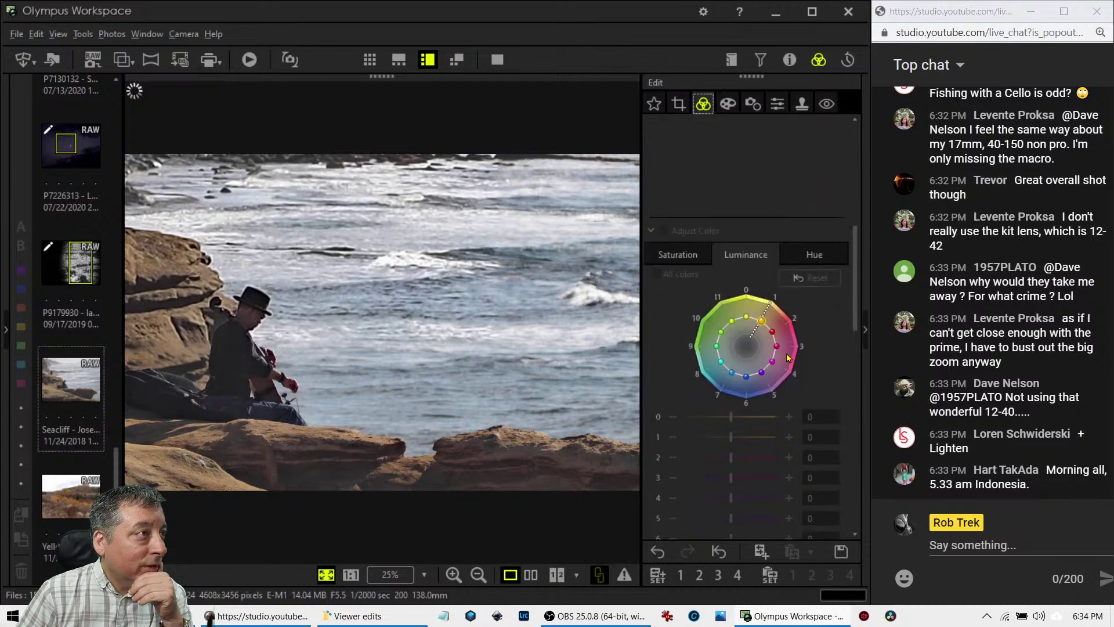
click(714, 231)
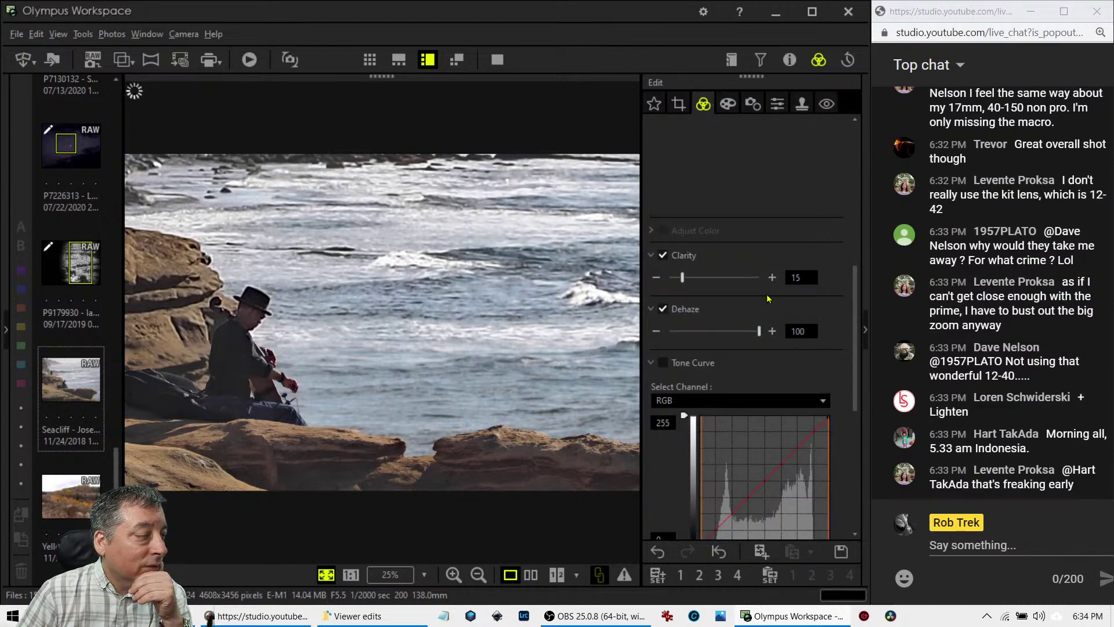
Try to deepen the shadows with two points near the dark end of the RGB tone curve
scroll(767, 294, up, 8)
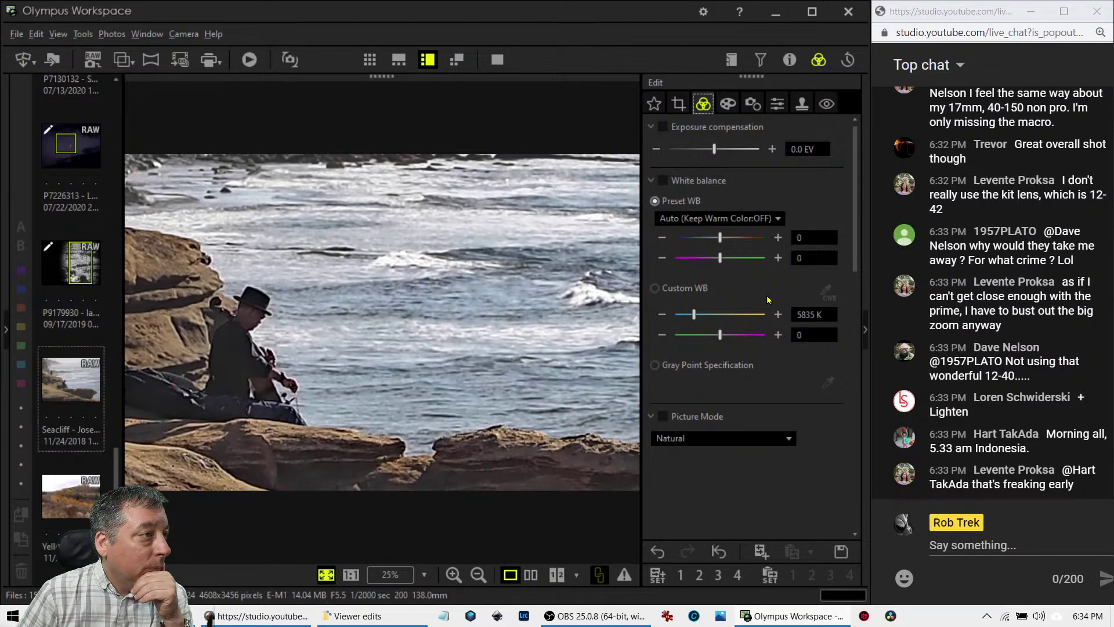
scroll(778, 366, down, 10)
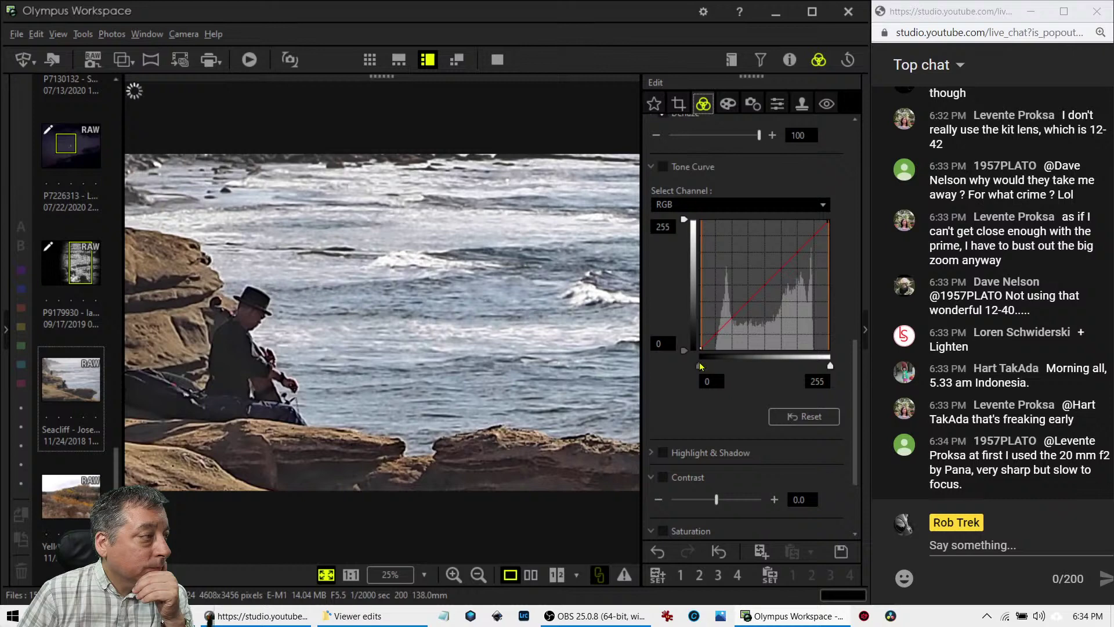
drag(700, 363, 711, 343)
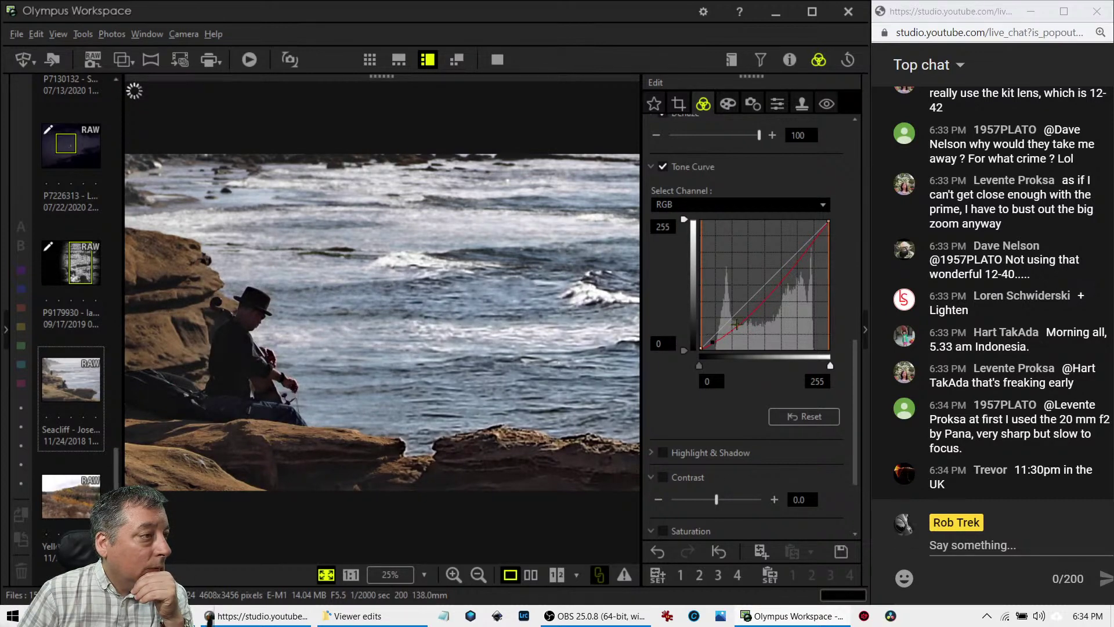
drag(736, 324, 735, 318)
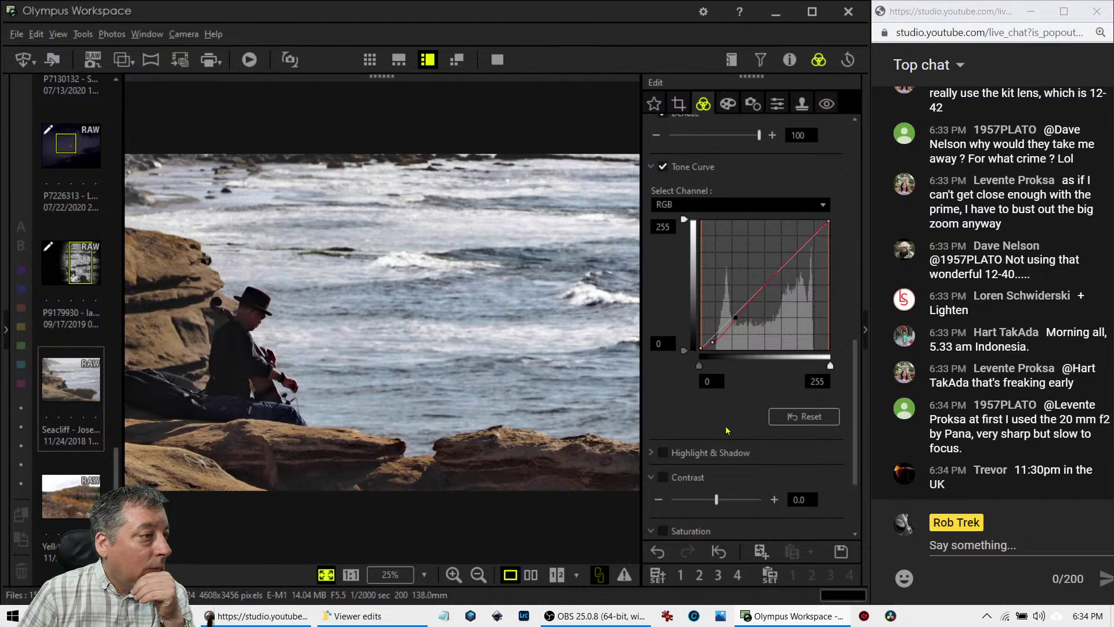
Set Saturation to 2.0 and change the Gradation to Normal
scroll(764, 463, down, 2)
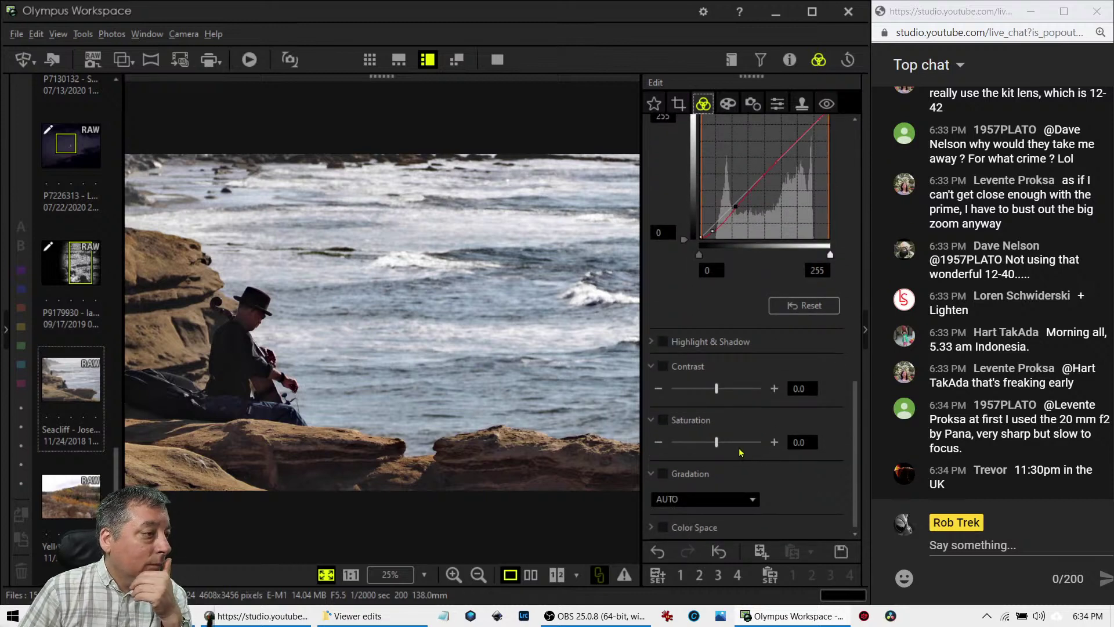
drag(716, 444, 762, 444)
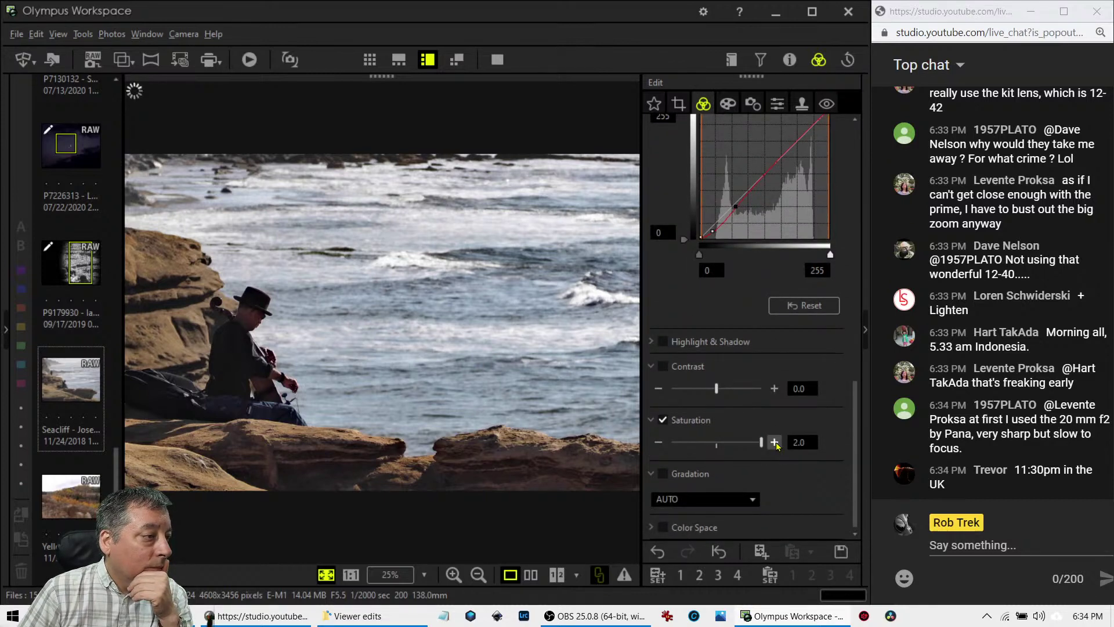
click(752, 499)
click(697, 530)
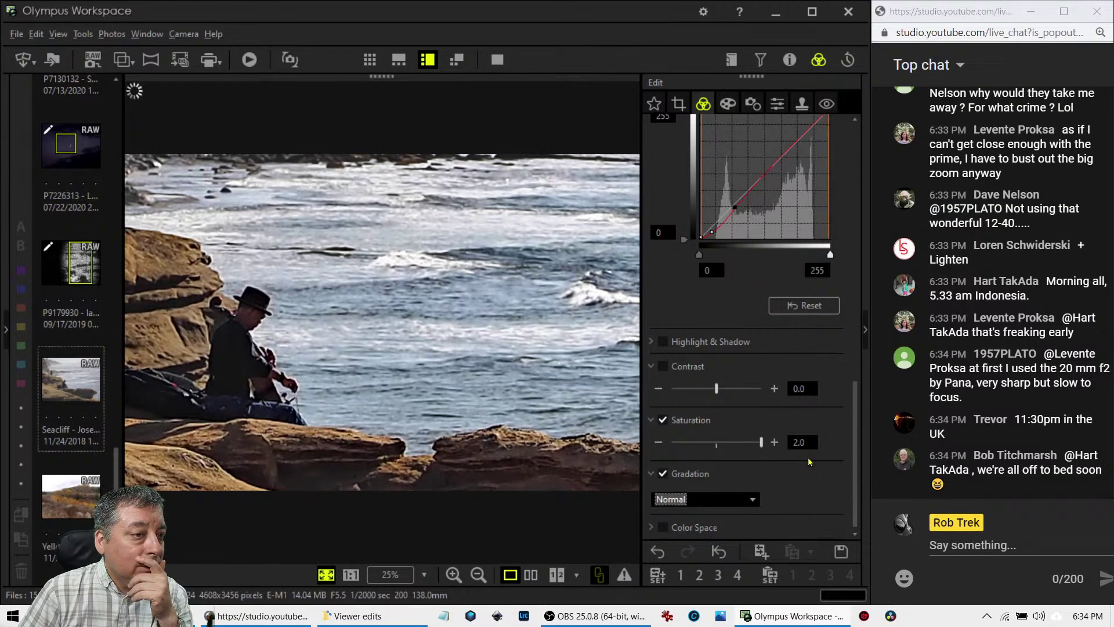
Reset the RGB tone curve to a straight line
scroll(810, 462, up, 5)
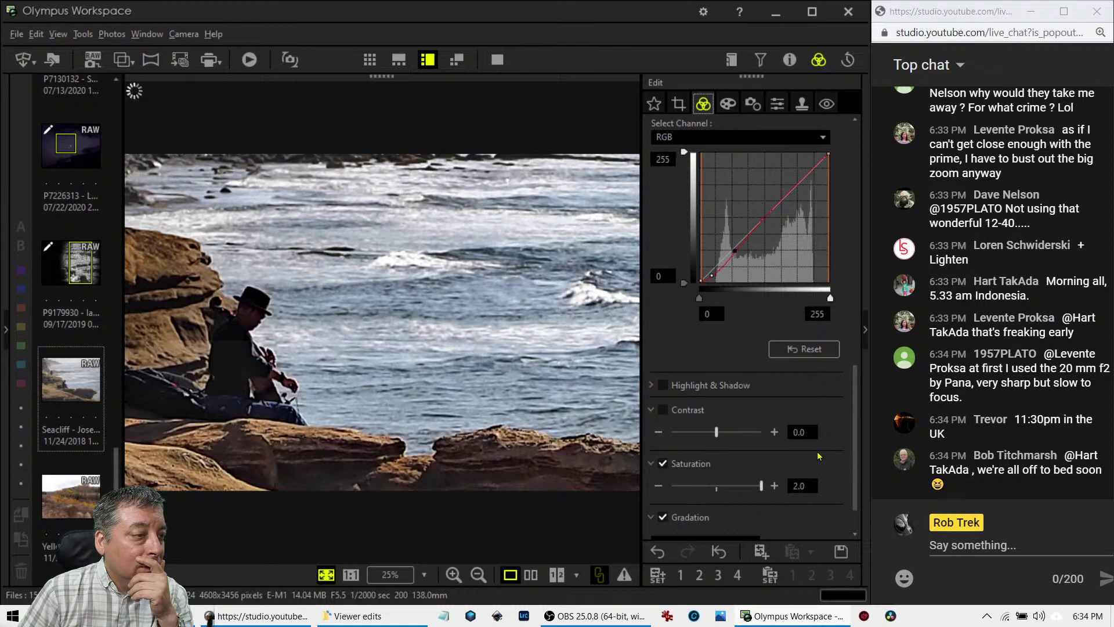
scroll(823, 449, up, 8)
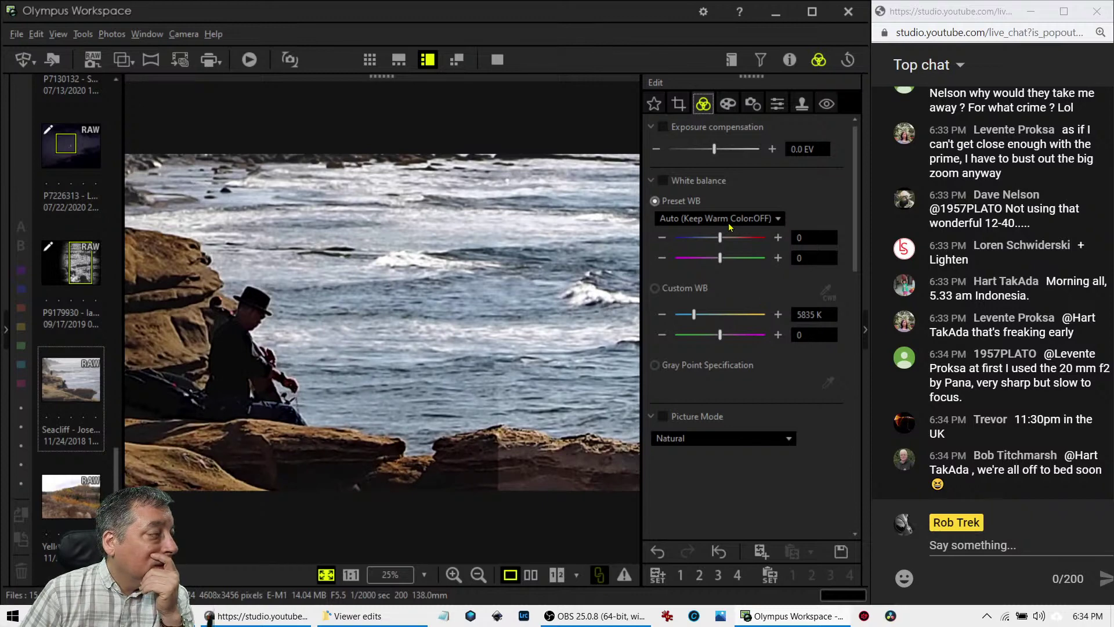
scroll(797, 499, down, 5)
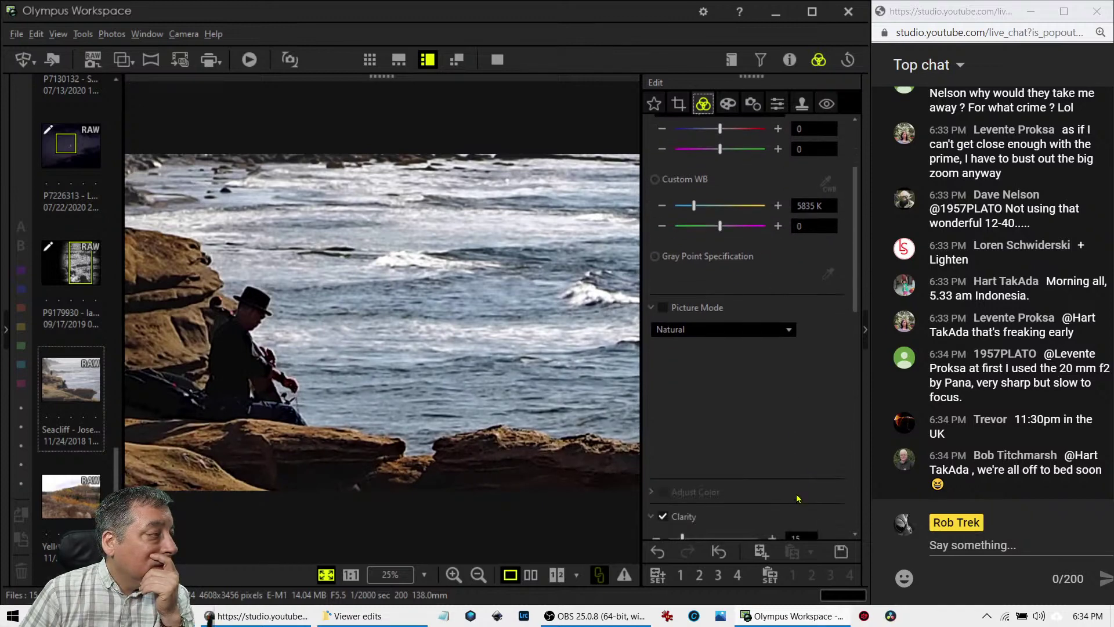
scroll(796, 494, down, 10)
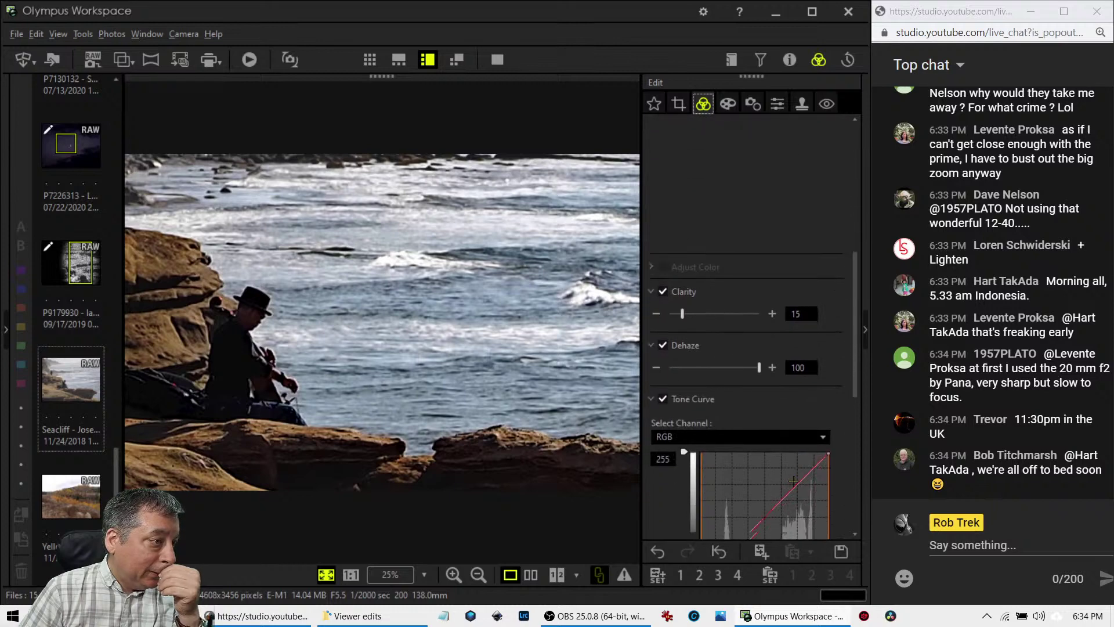
click(800, 460)
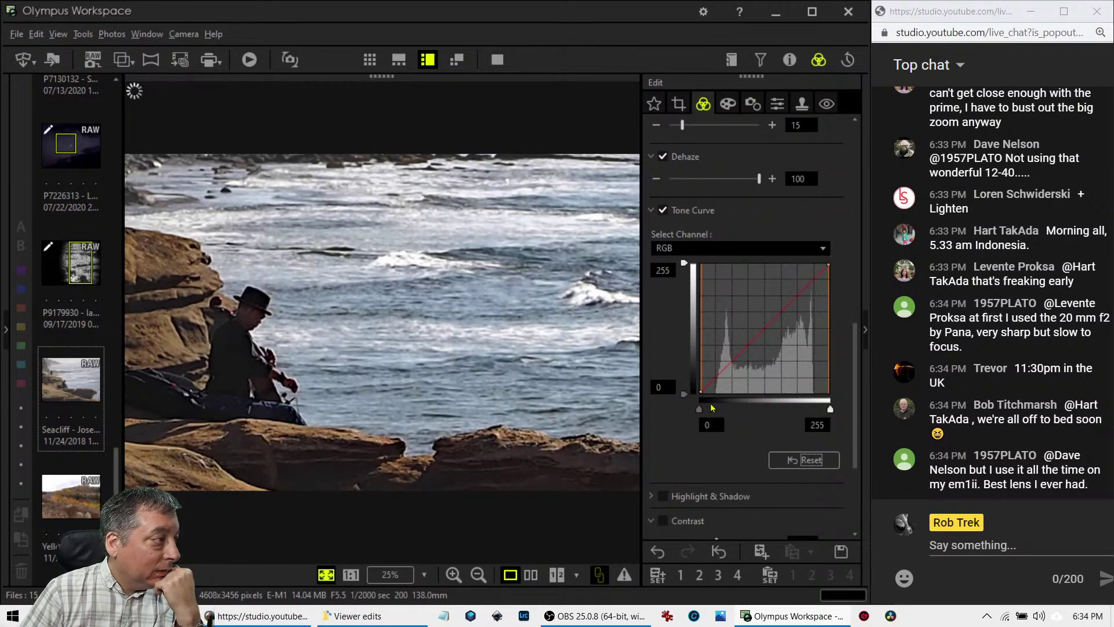
Try reshaping the RGB tone curve with lowered midtones and highlights and an adjusted shadow point, and reset the curve
scroll(766, 467, down, 4)
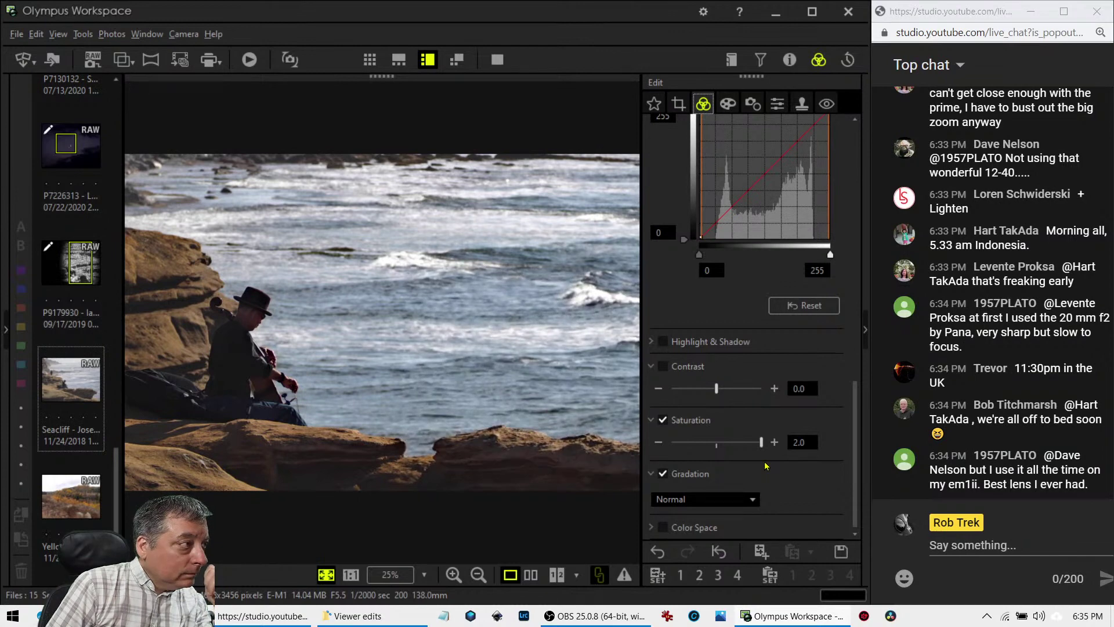
scroll(728, 319, up, 1)
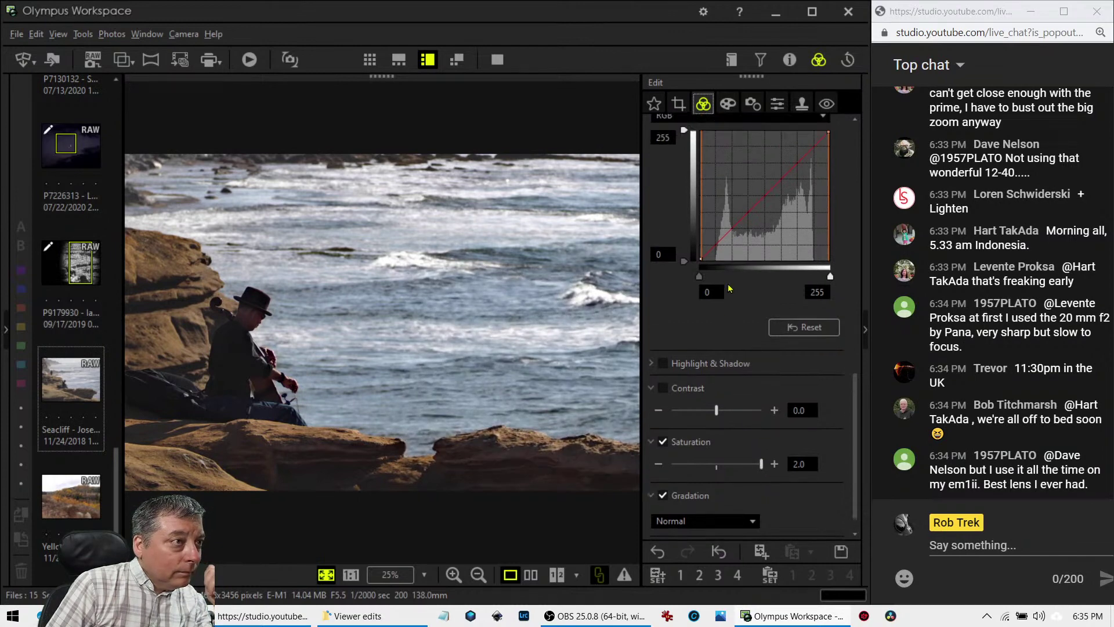
click(715, 243)
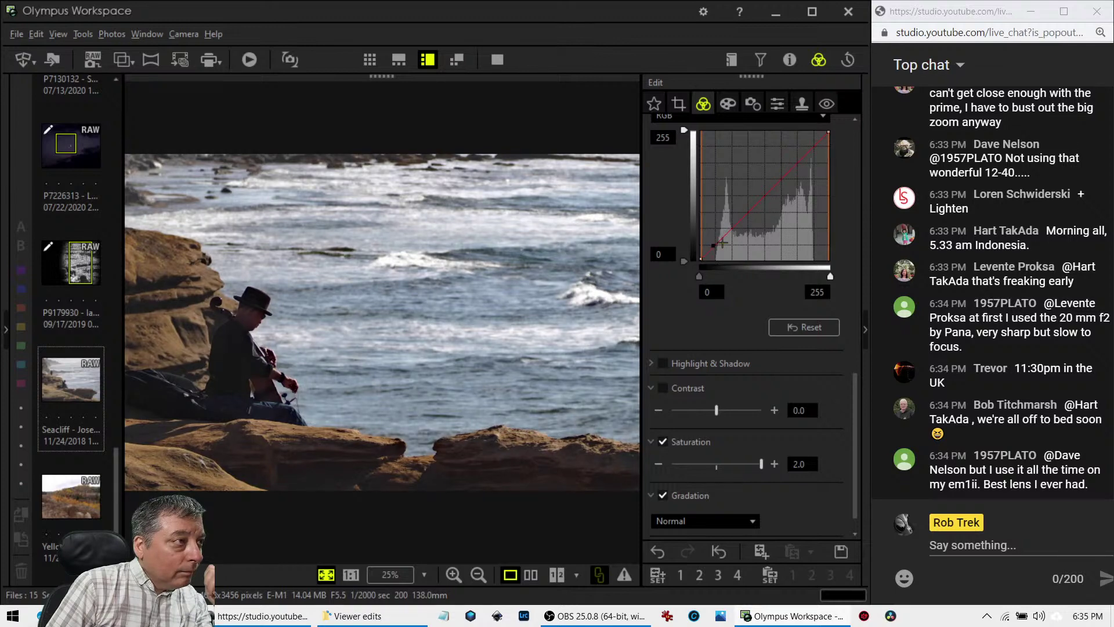
drag(768, 194, 770, 201)
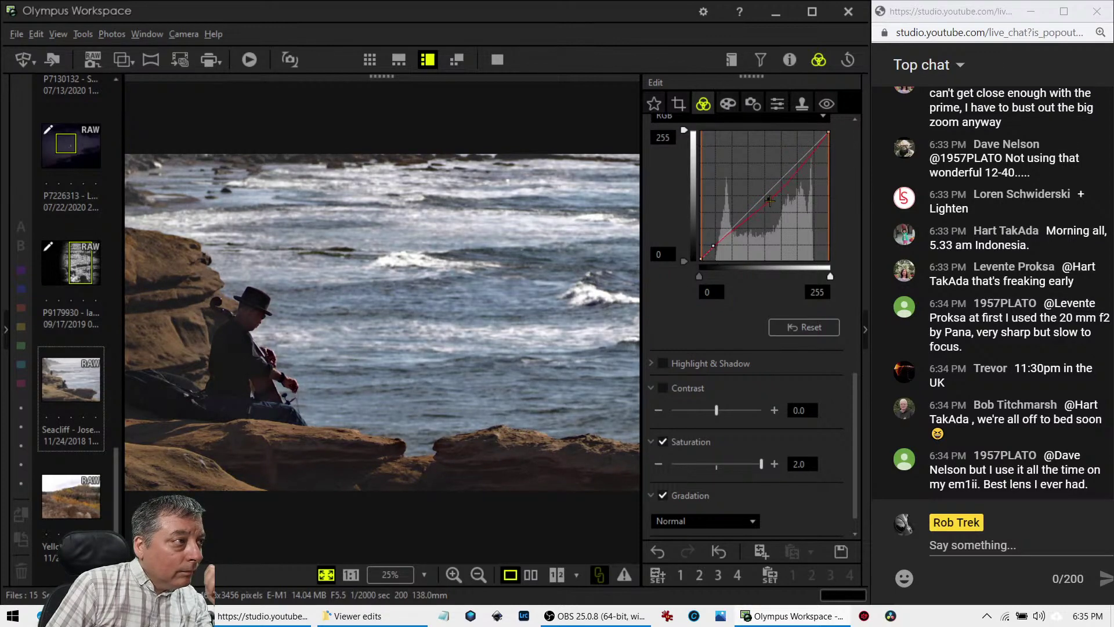
drag(807, 167, 816, 157)
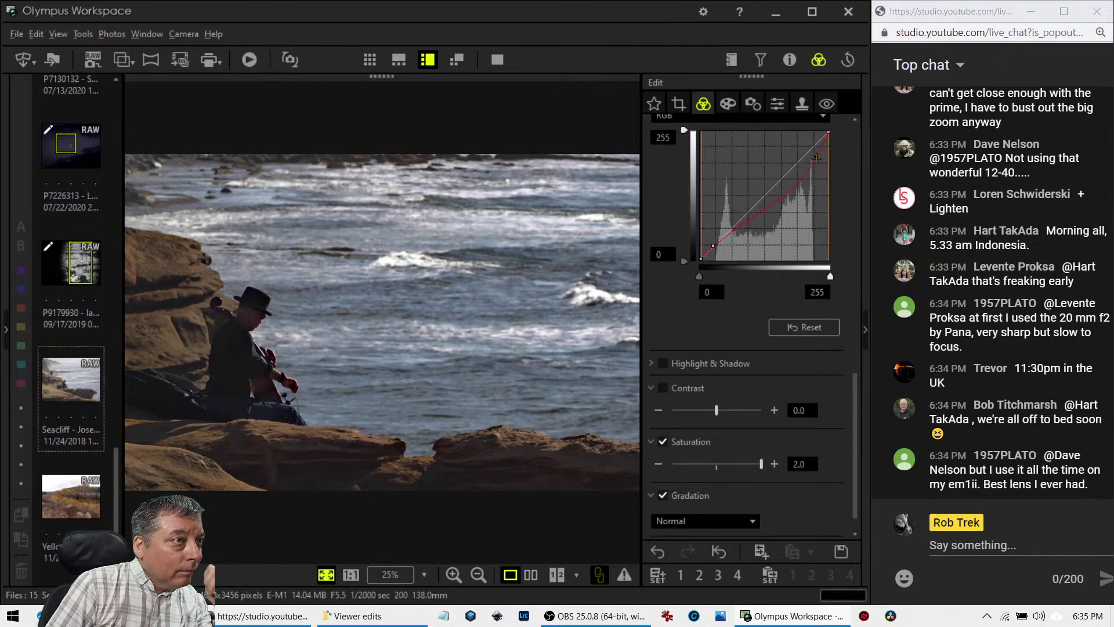
drag(713, 245, 718, 239)
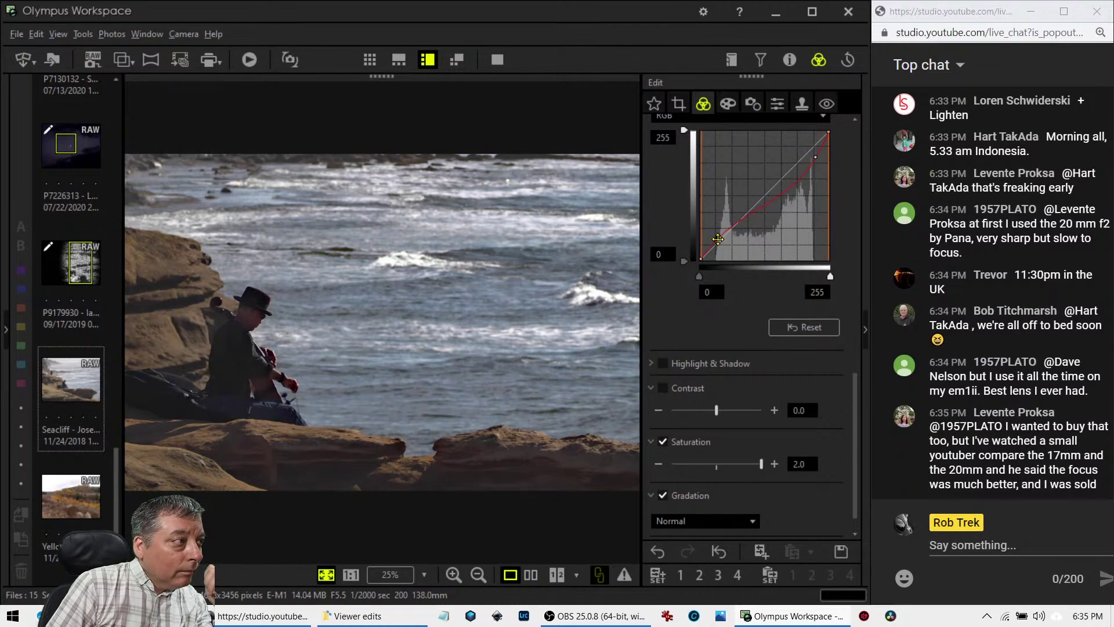
click(804, 326)
Set the Gradation to AUTO and slightly lower a shadow point on the RGB tone curve
click(728, 521)
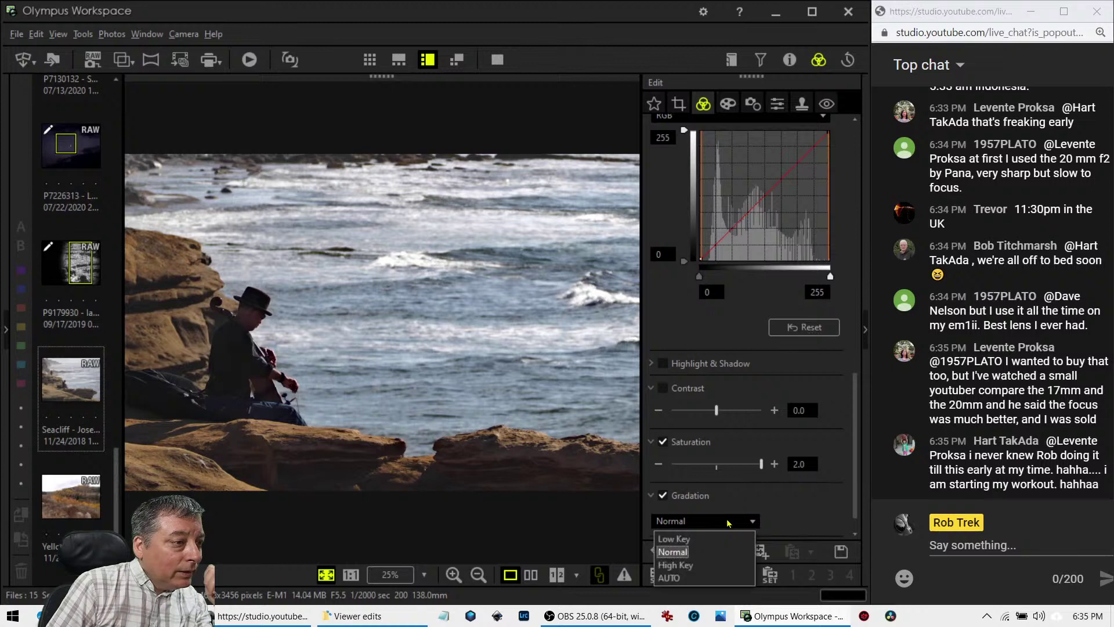
click(696, 577)
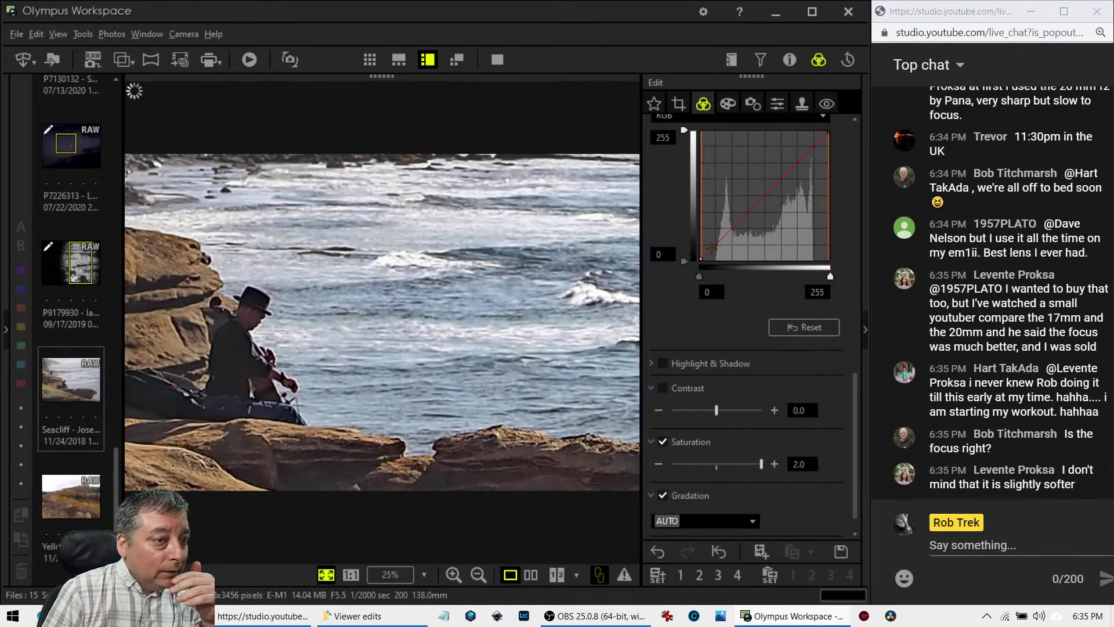
drag(711, 248, 713, 251)
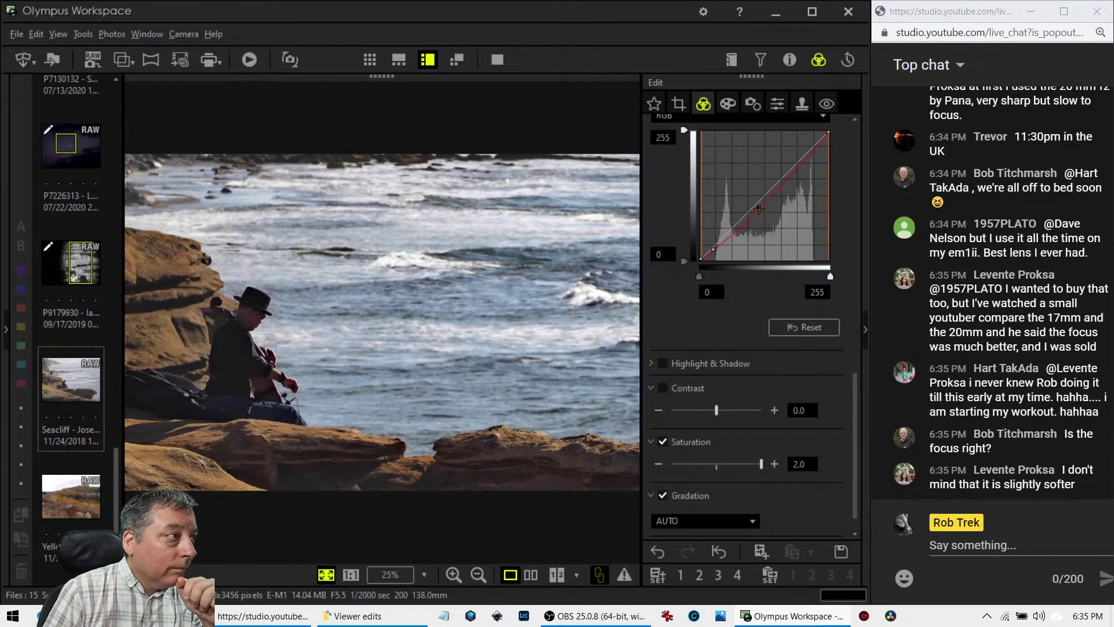
Darken the edges of the Seacliff photo with a vignetting adjustment of -6
click(733, 105)
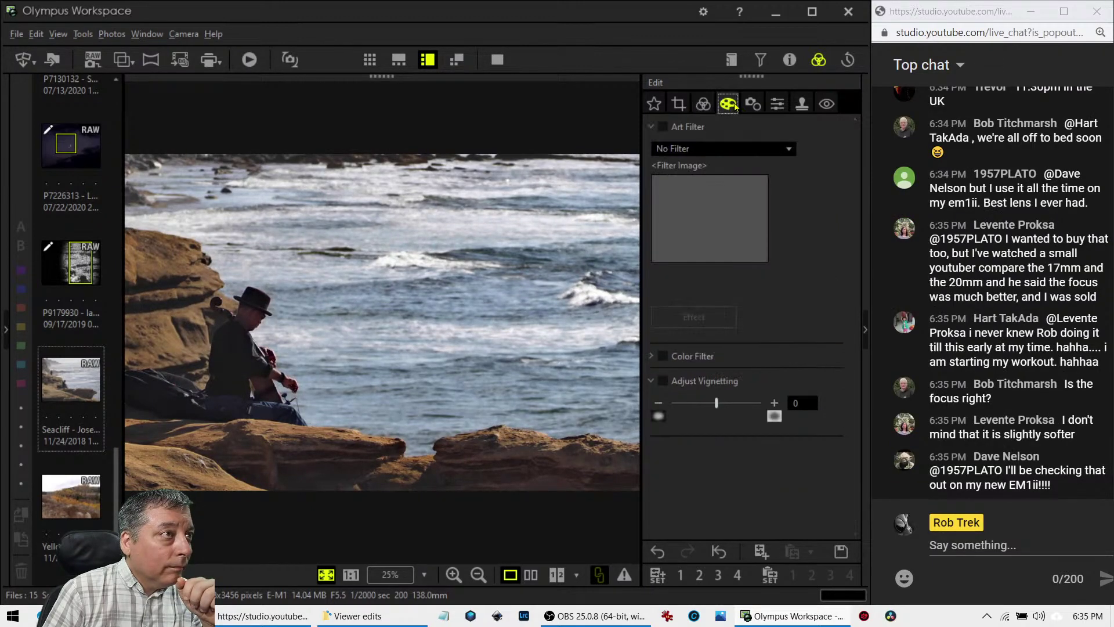
click(747, 105)
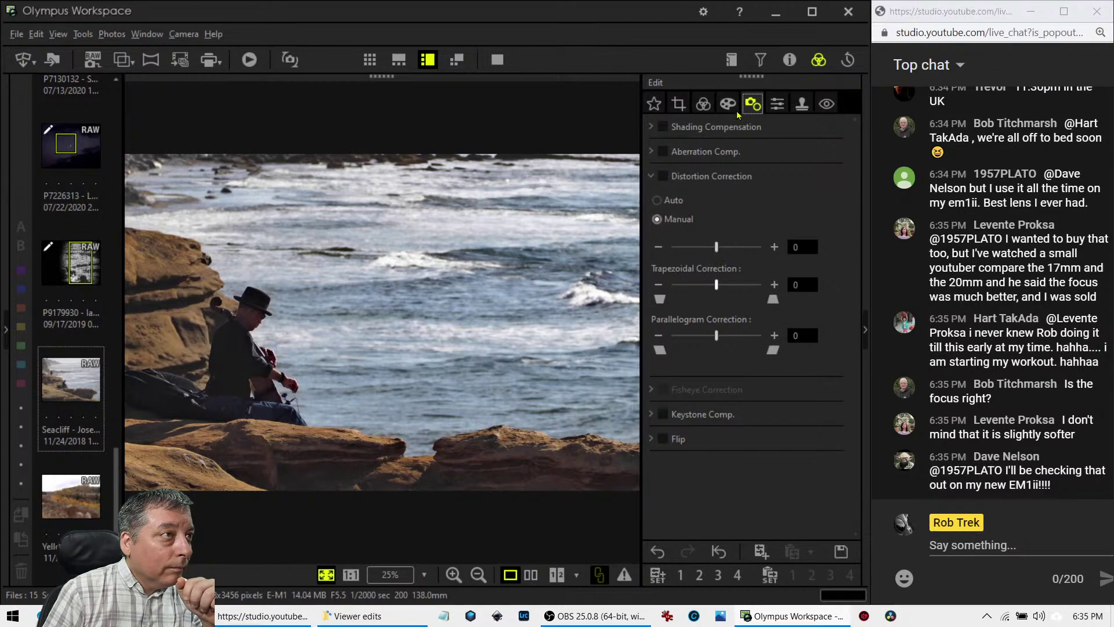
click(729, 105)
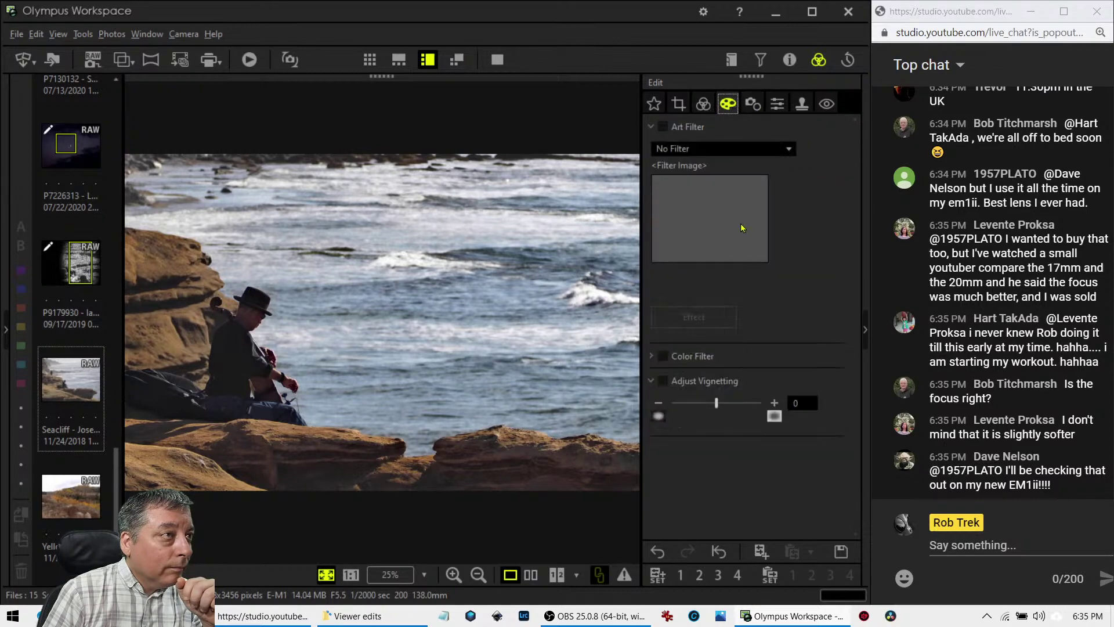
click(707, 404)
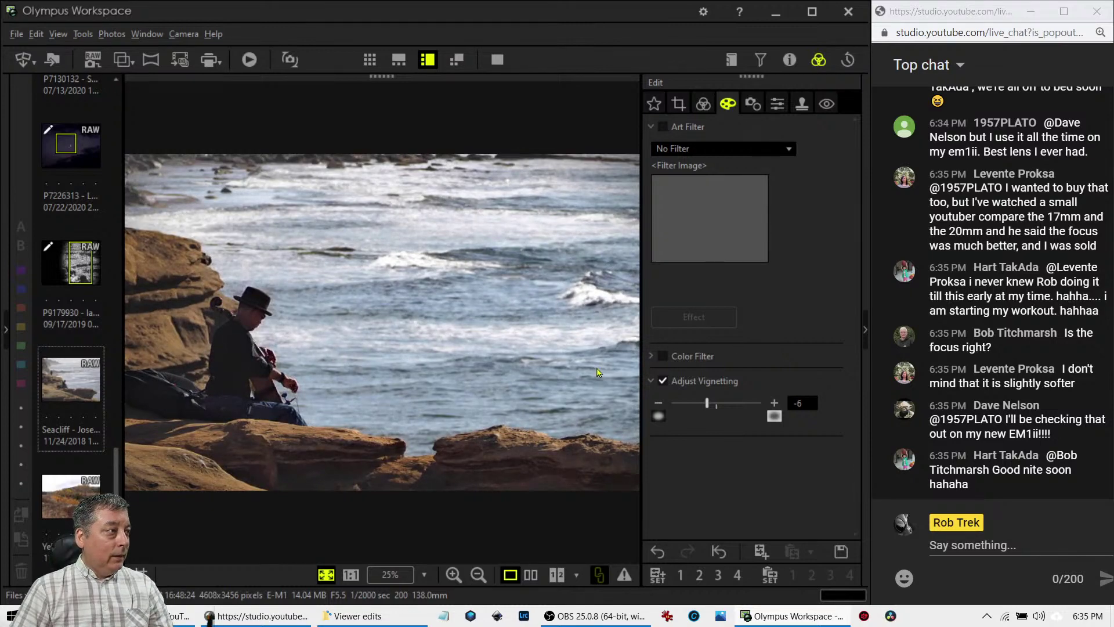
Set the Sharpness to 2.0 and the Noise Filter to OFF
click(702, 106)
click(777, 105)
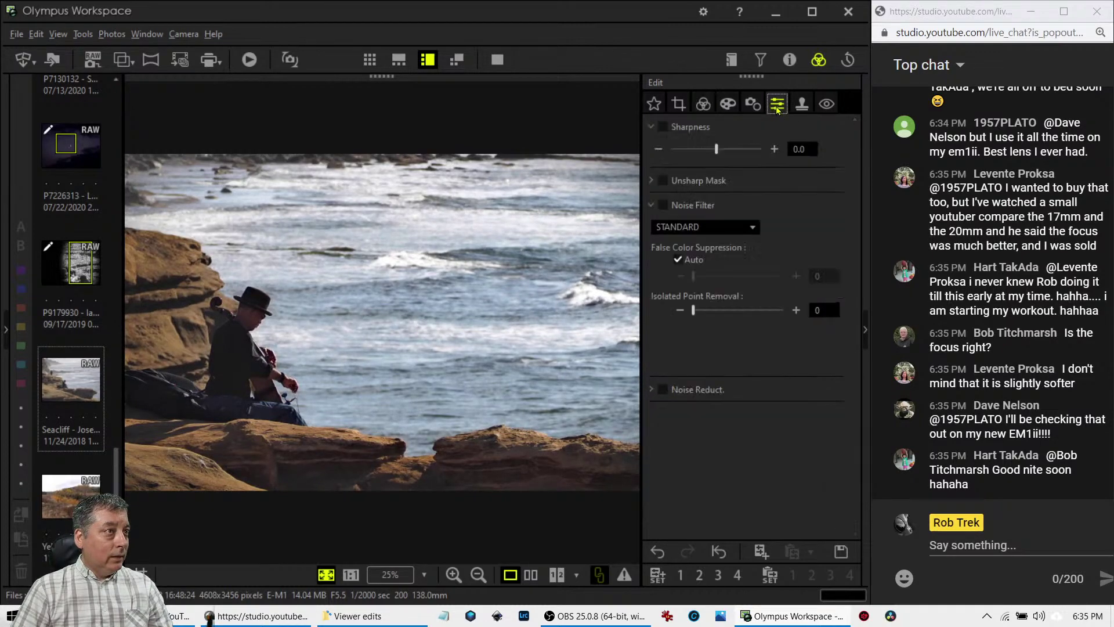
drag(728, 152, 761, 149)
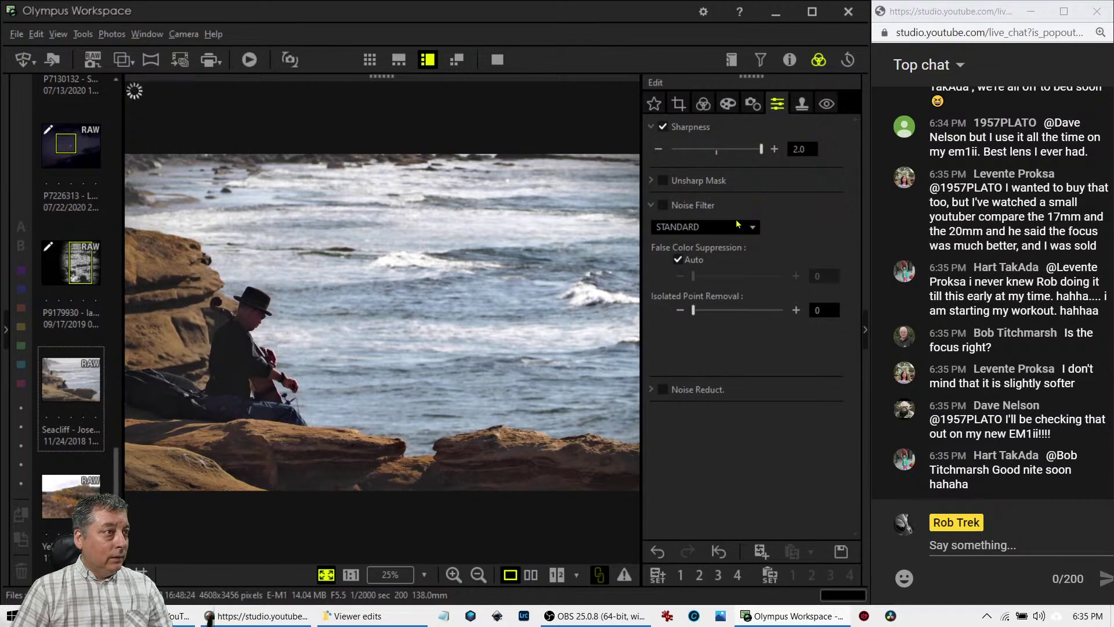
click(738, 225)
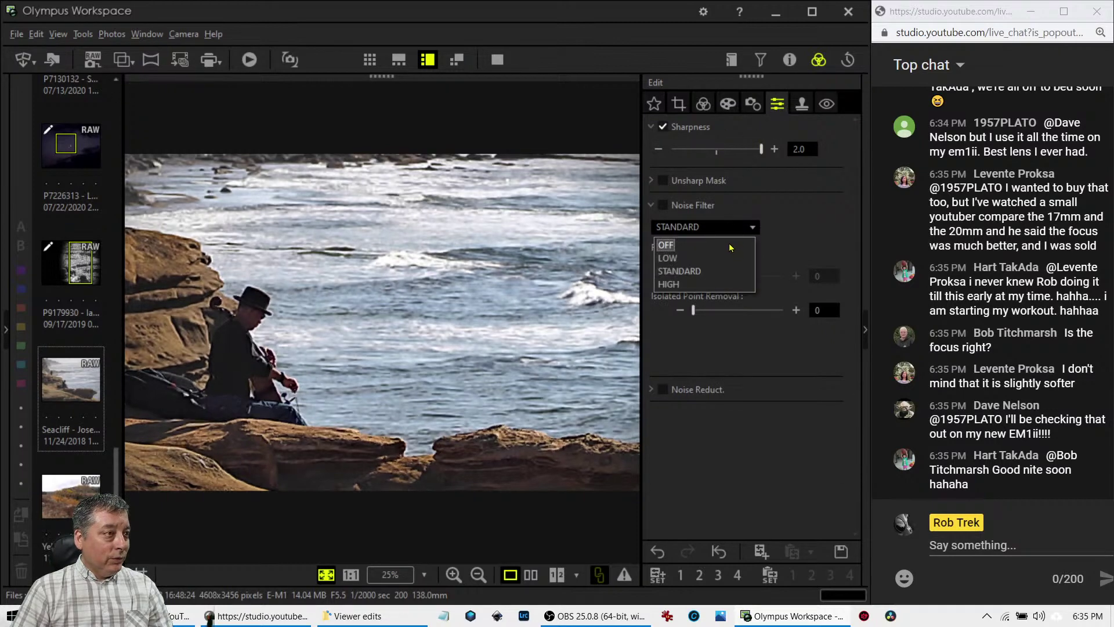
click(732, 248)
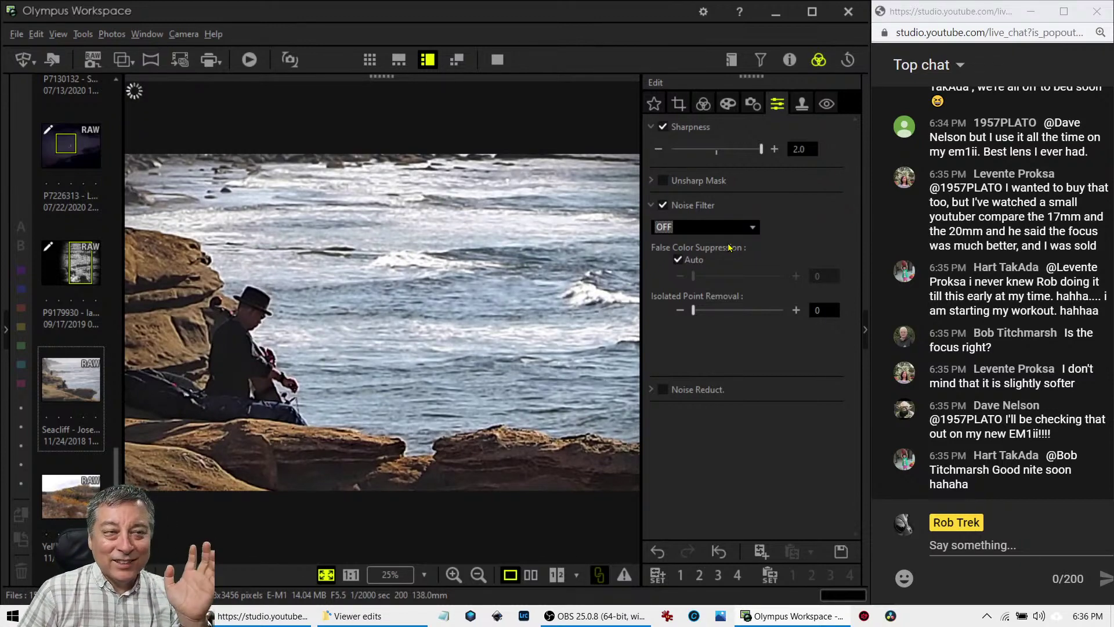
Inspect the edited cellist at actual size and view the whole photo full screen
click(727, 104)
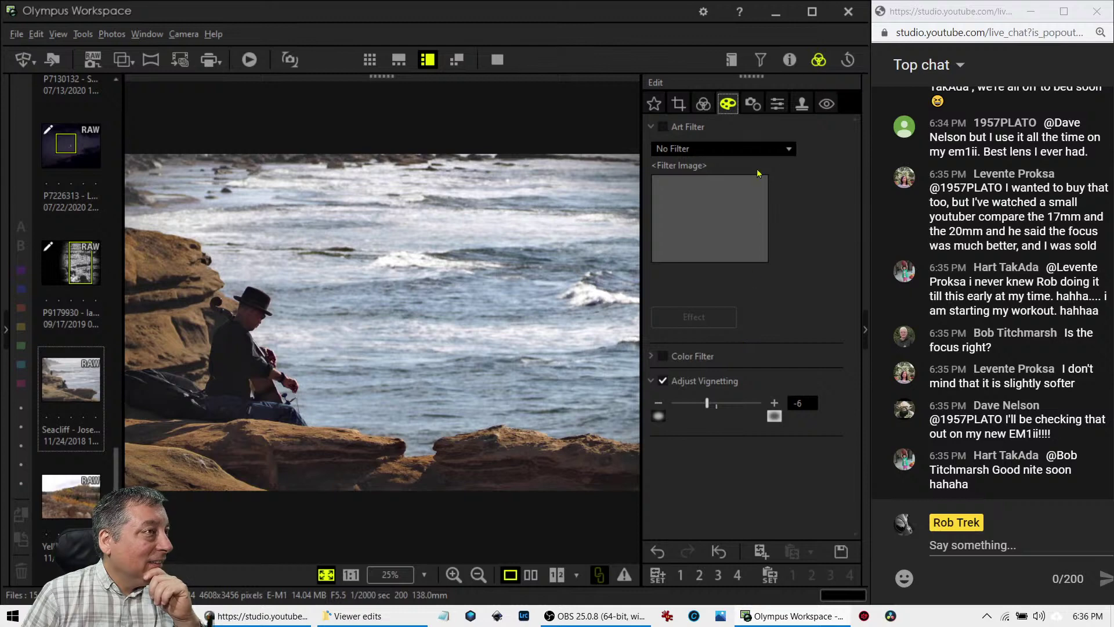
click(776, 105)
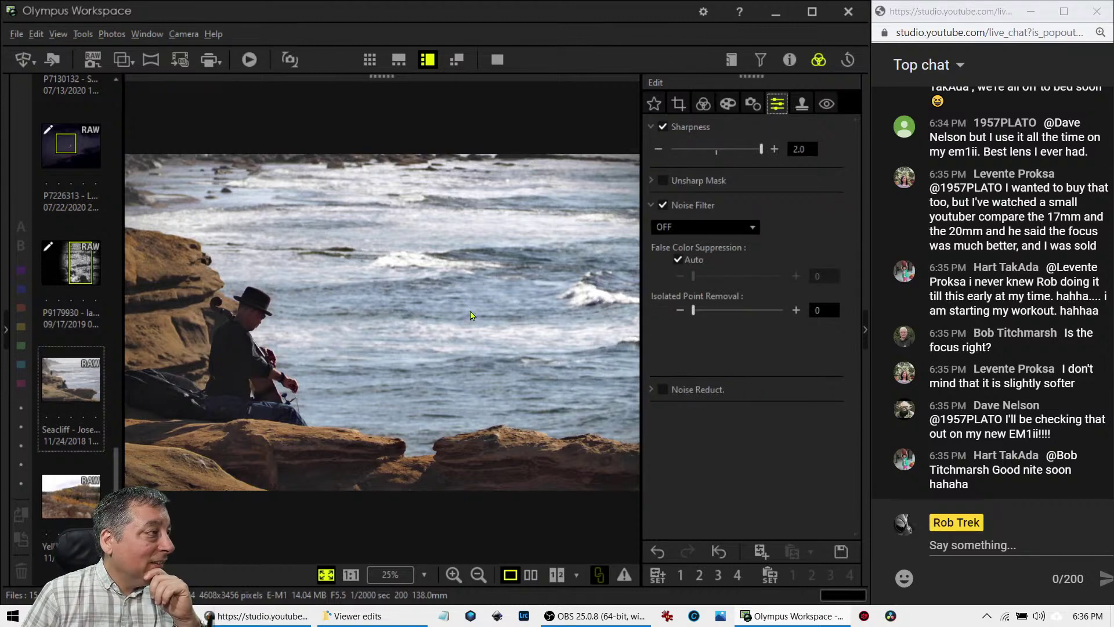
click(209, 345)
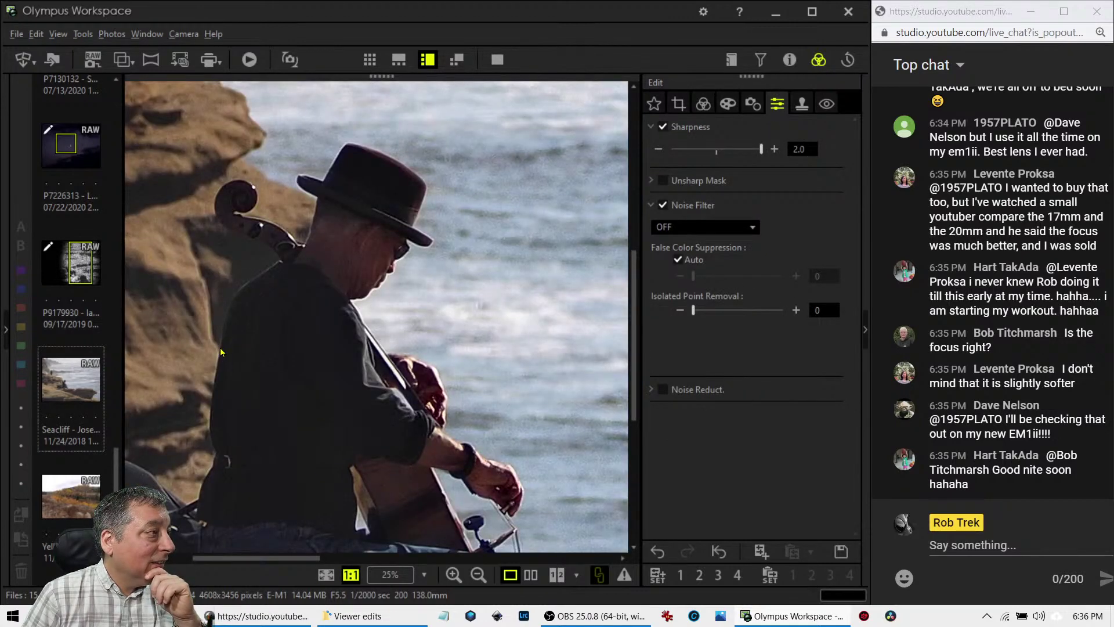
click(220, 352)
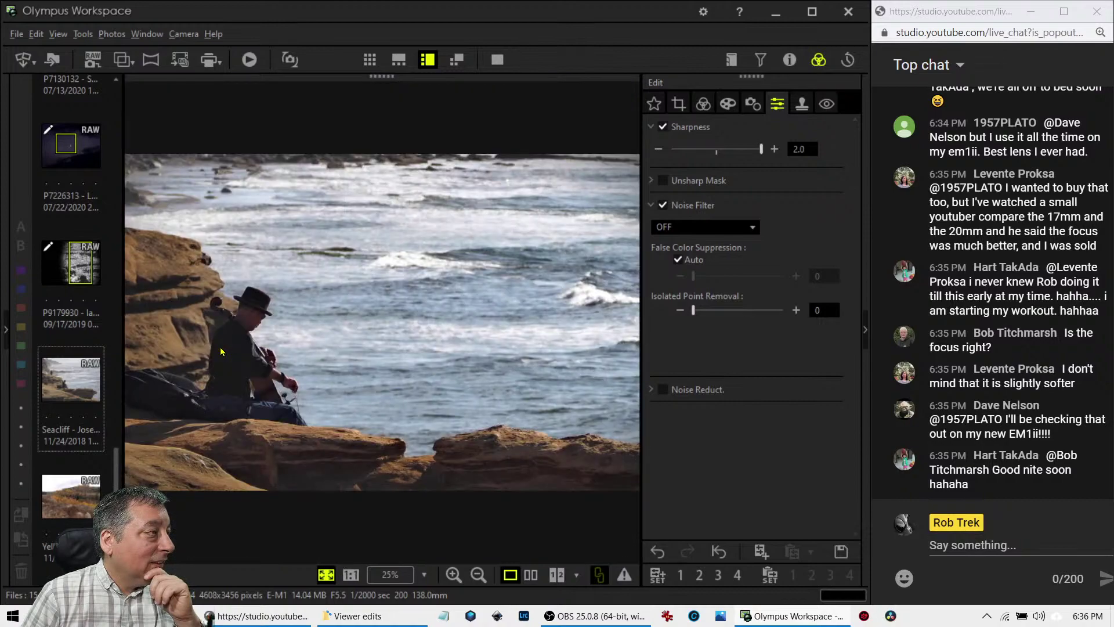
click(497, 59)
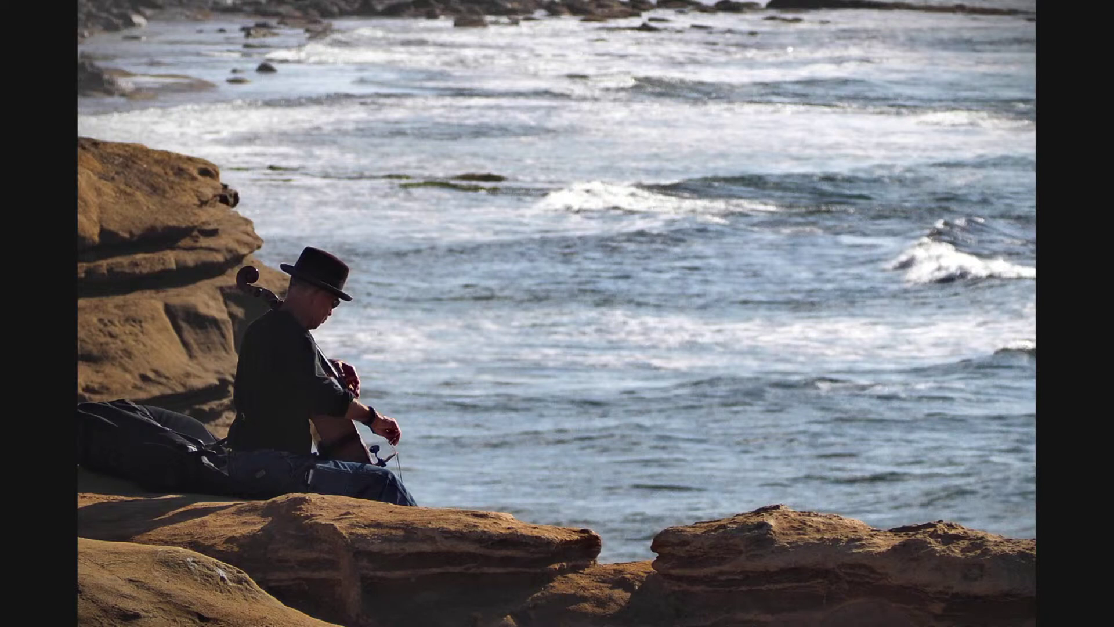
key(Escape)
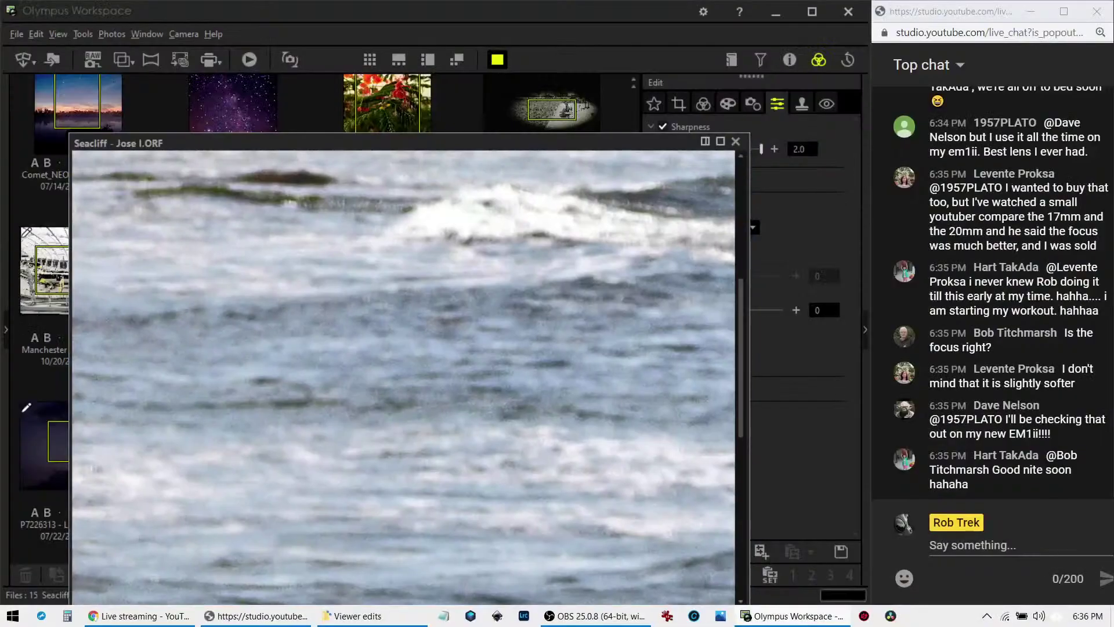
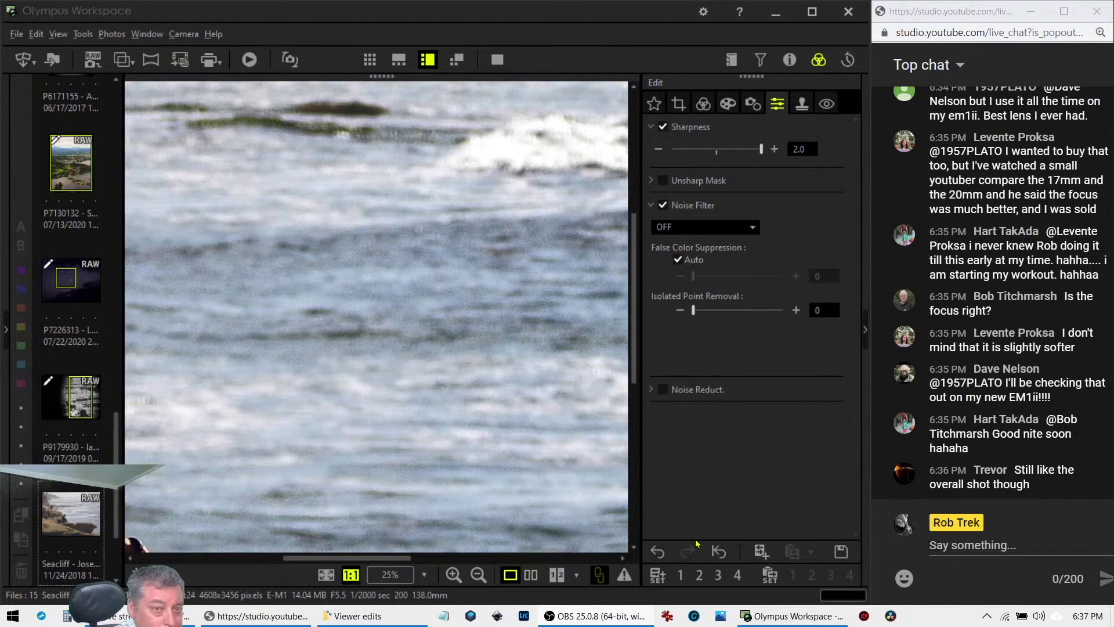
Compare the original and edited Seacliff photos side by side, including full screen
click(488, 450)
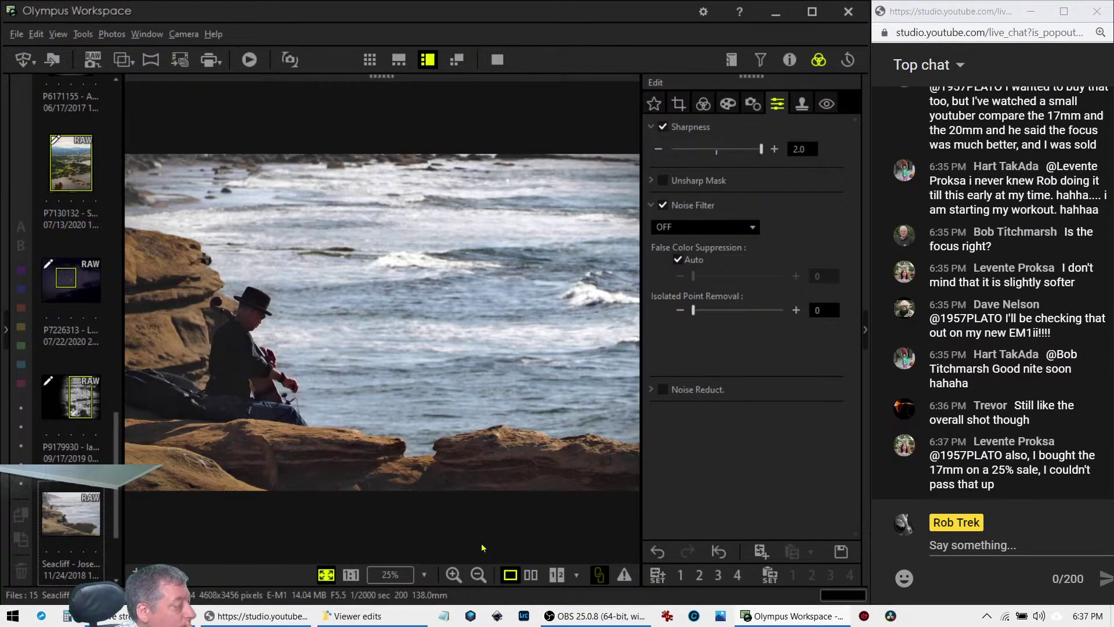
click(531, 575)
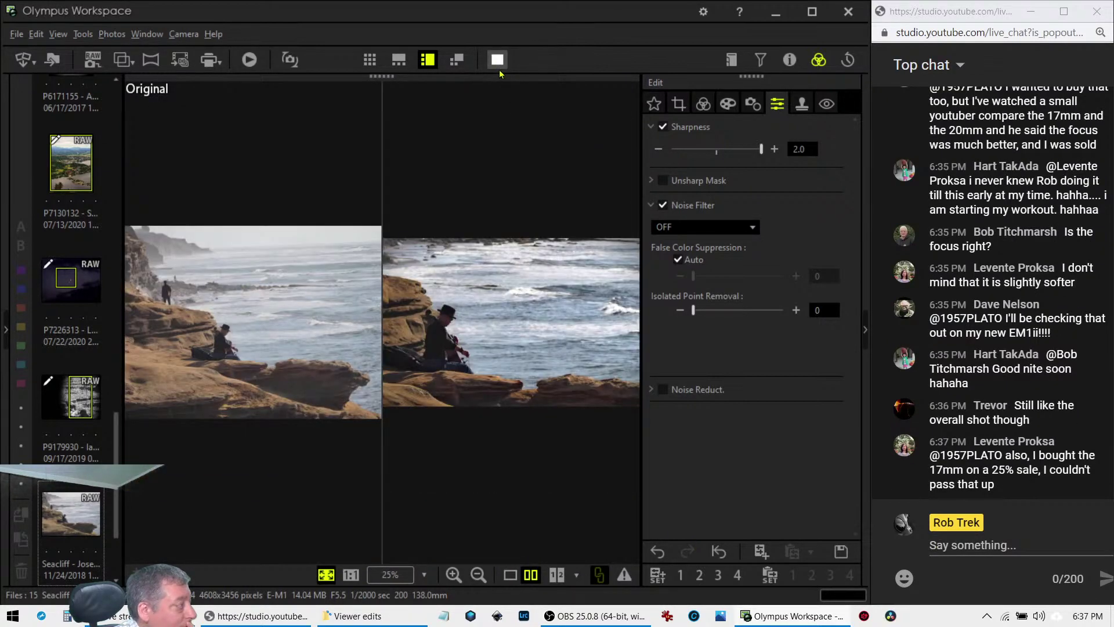
click(497, 61)
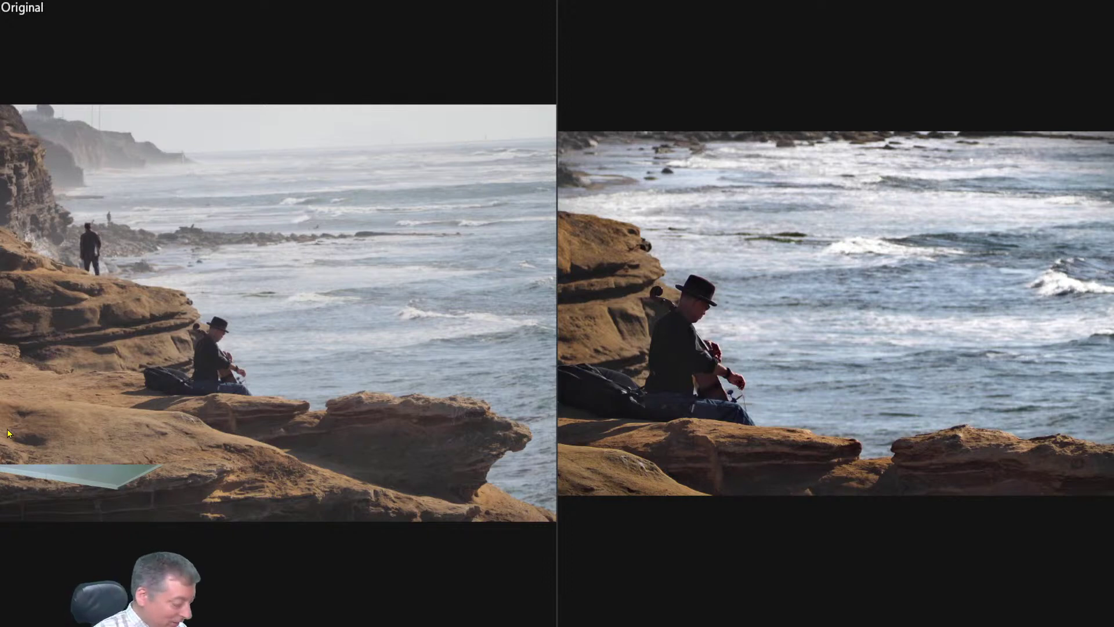
key(Escape)
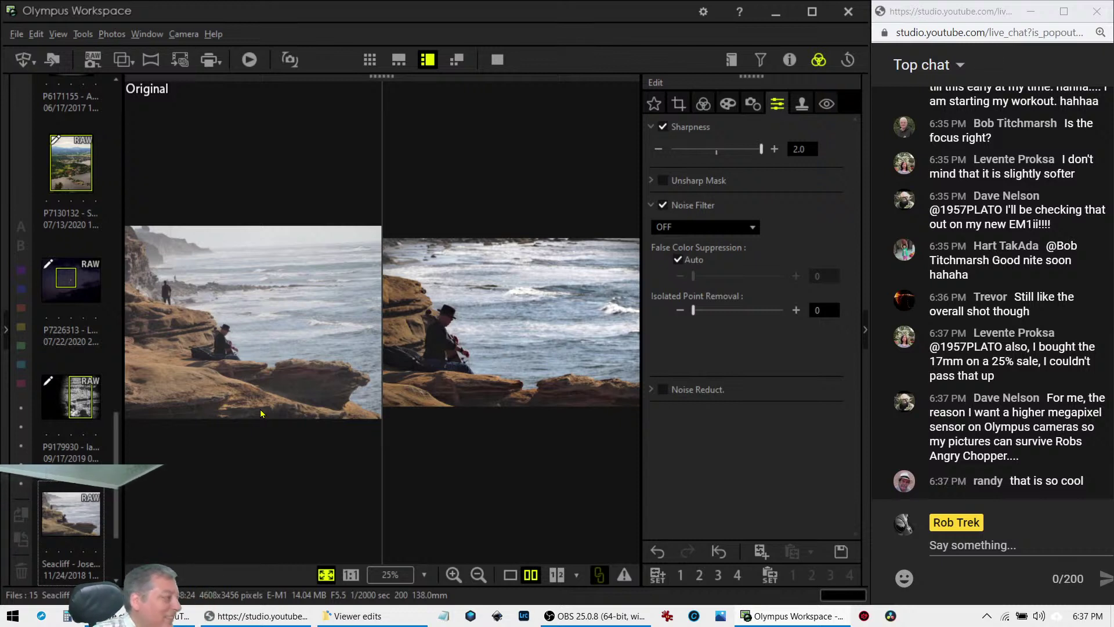
Open the Yellow Trees photo and display it in single-image view
key(Down)
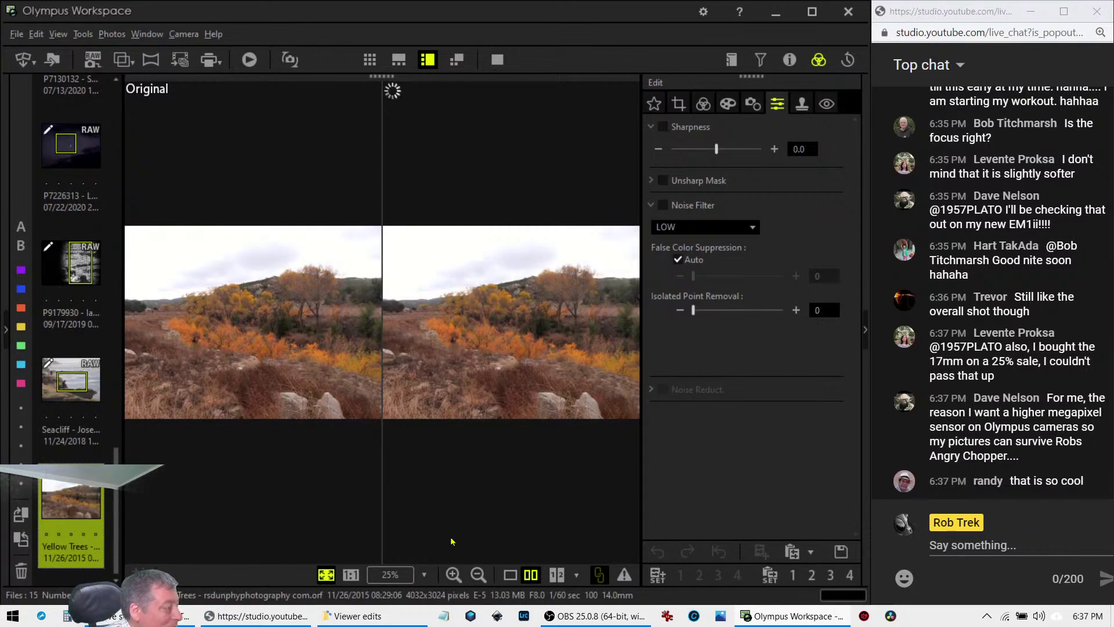
click(506, 576)
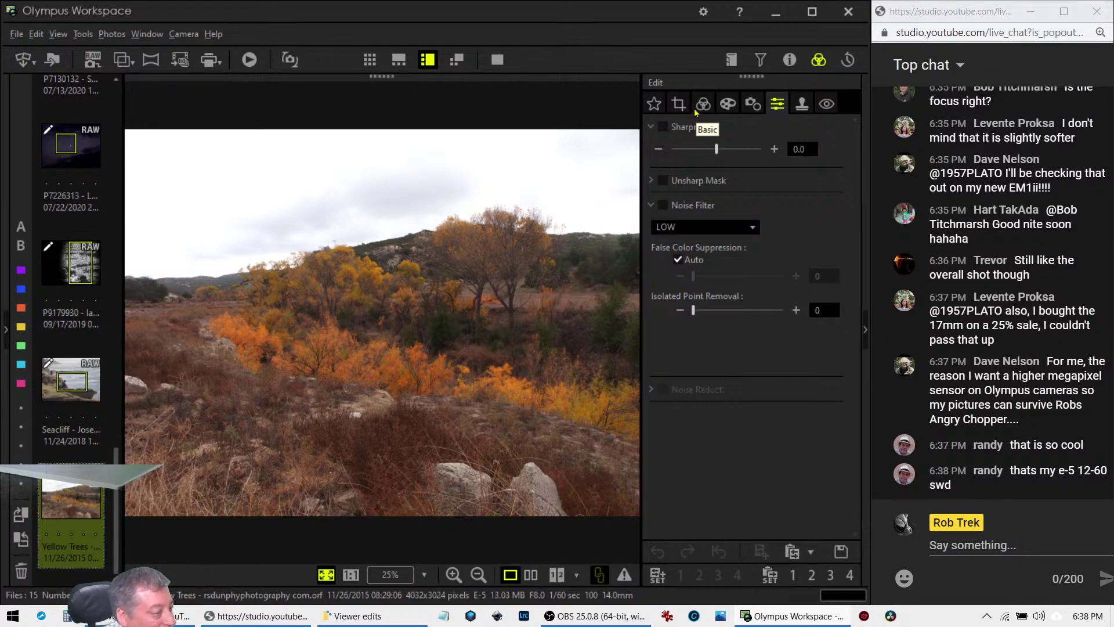
Examine the histogram and shooting details of the Yellow Trees photo and view it full screen
click(790, 59)
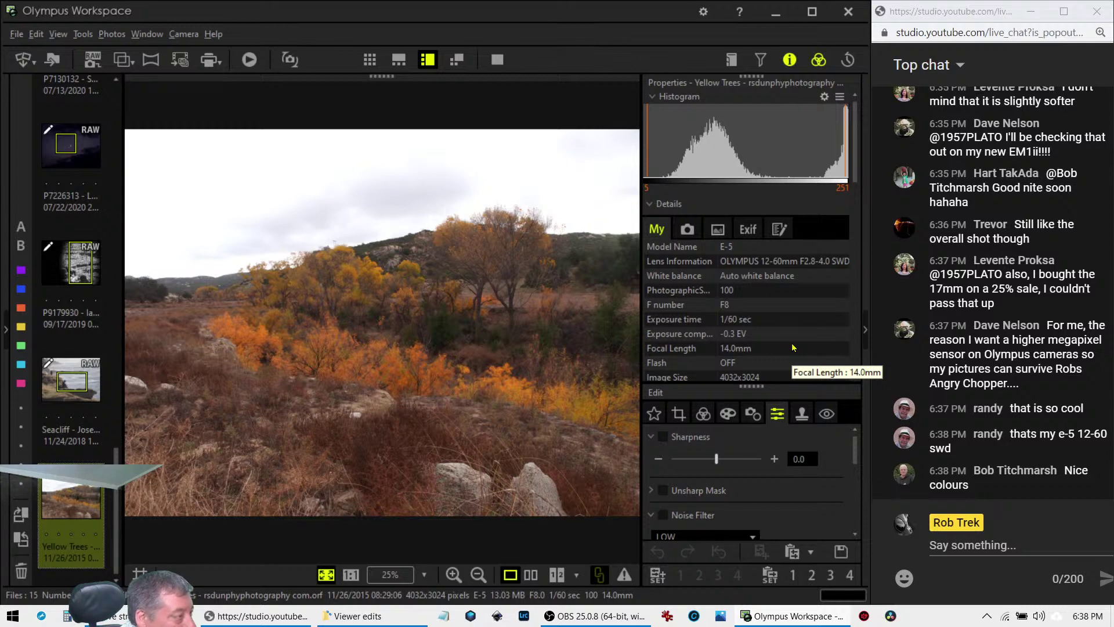
scroll(792, 347, down, 2)
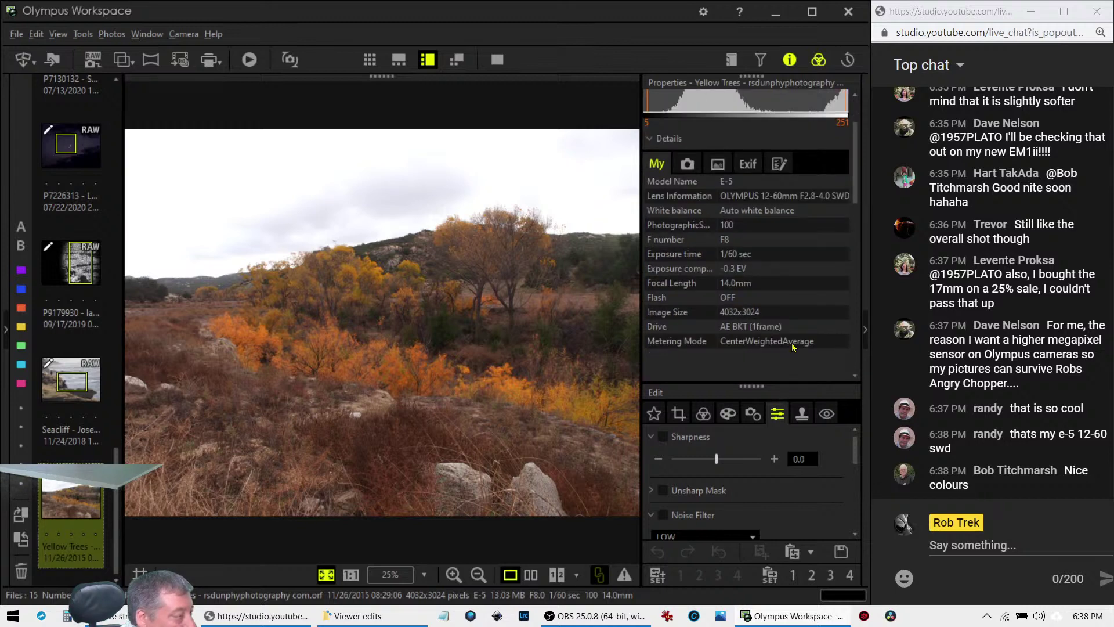
scroll(792, 347, up, 2)
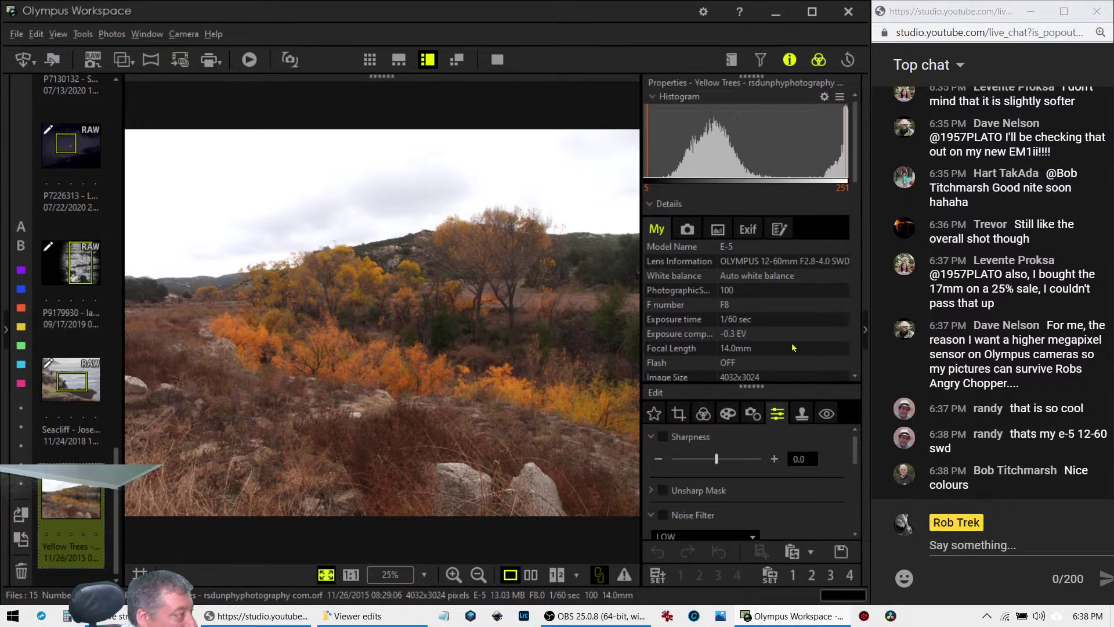
click(792, 57)
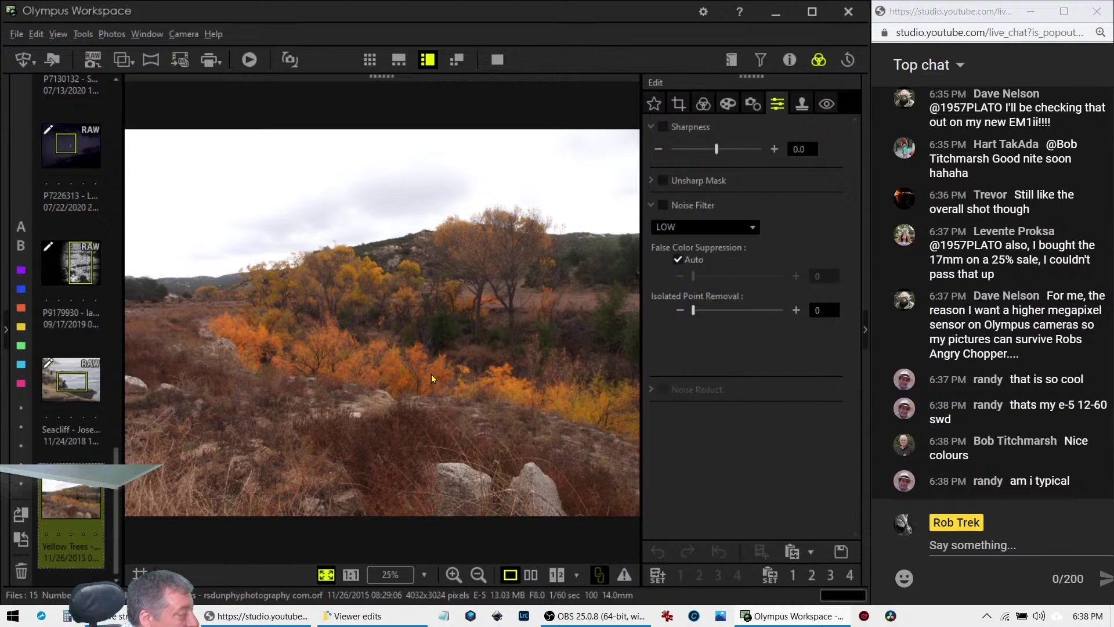
click(497, 60)
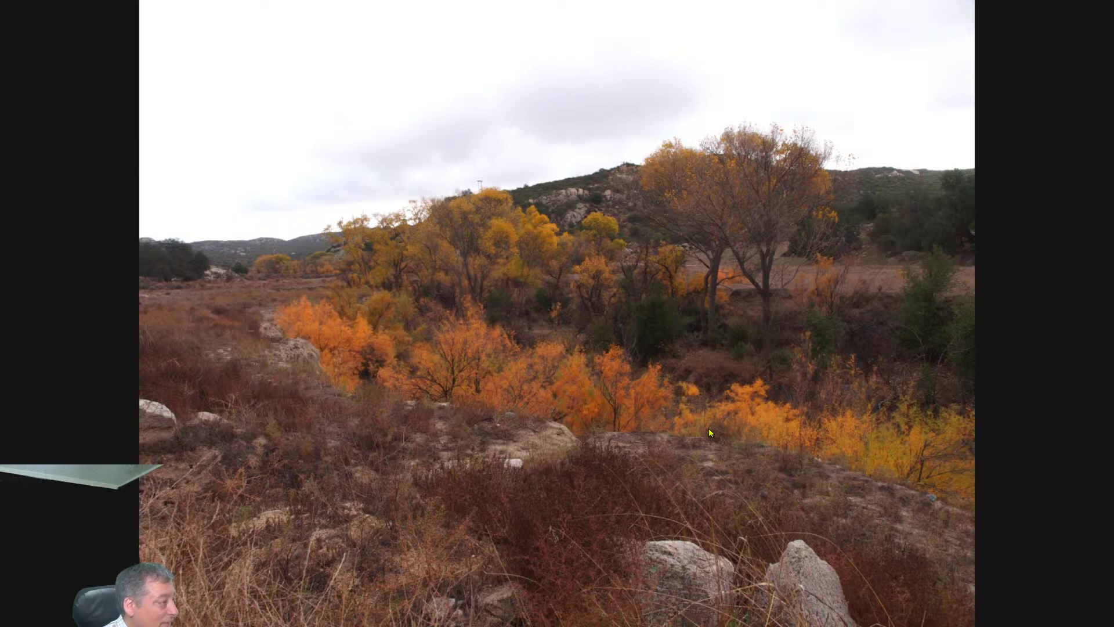
key(Escape)
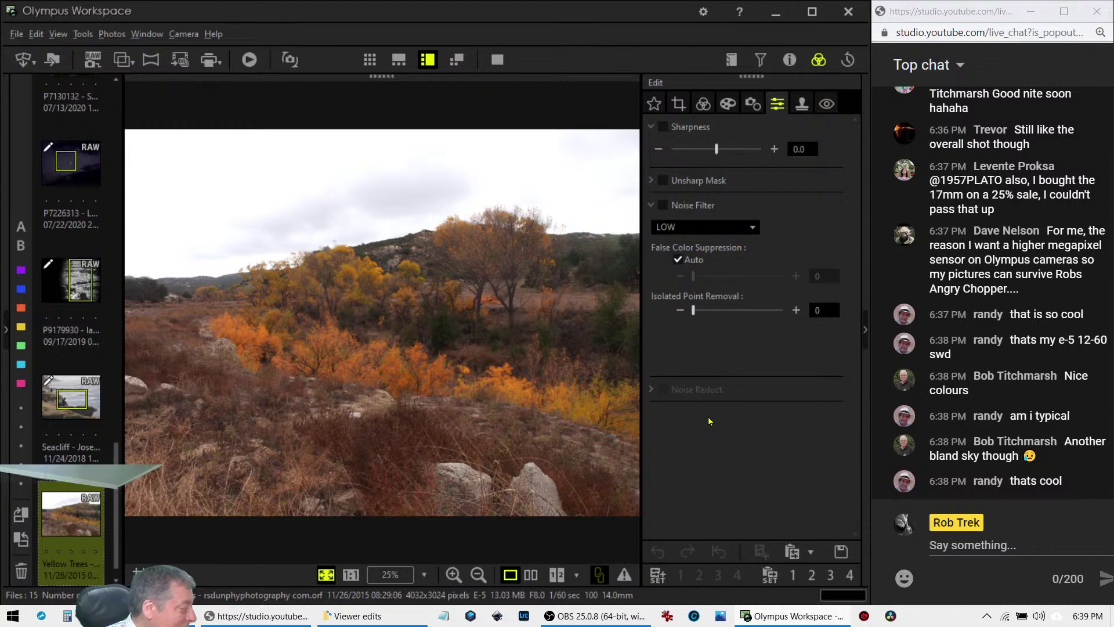
Set the Noise Filter of the Yellow Trees photo to OFF
click(754, 227)
click(739, 246)
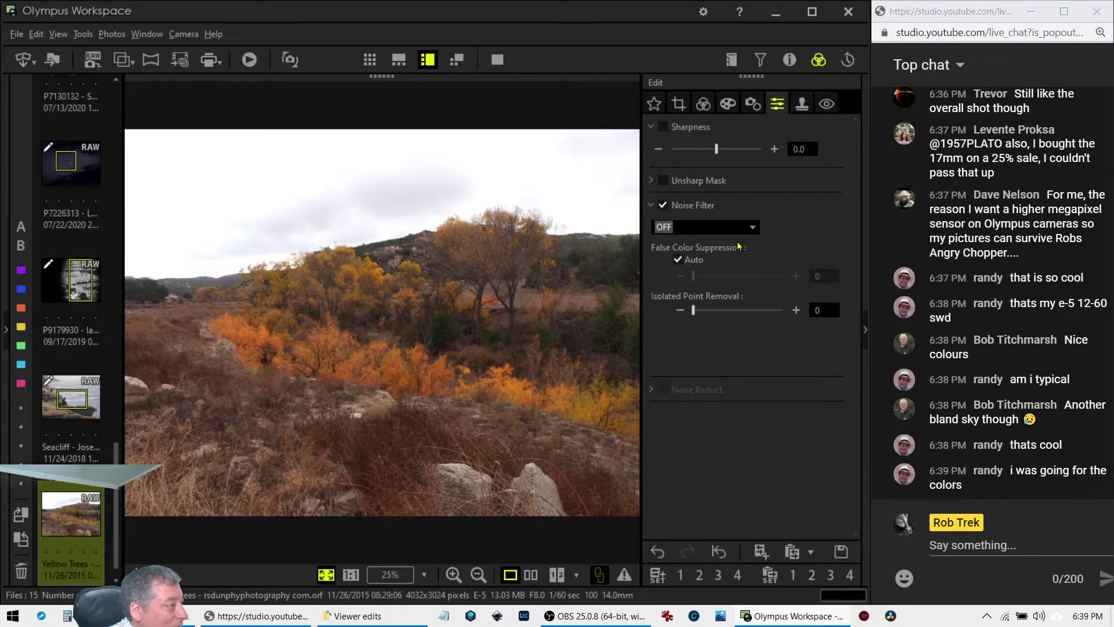
Enable exposure compensation at 0.0 EV and set the Picture Mode to Monotone
click(704, 104)
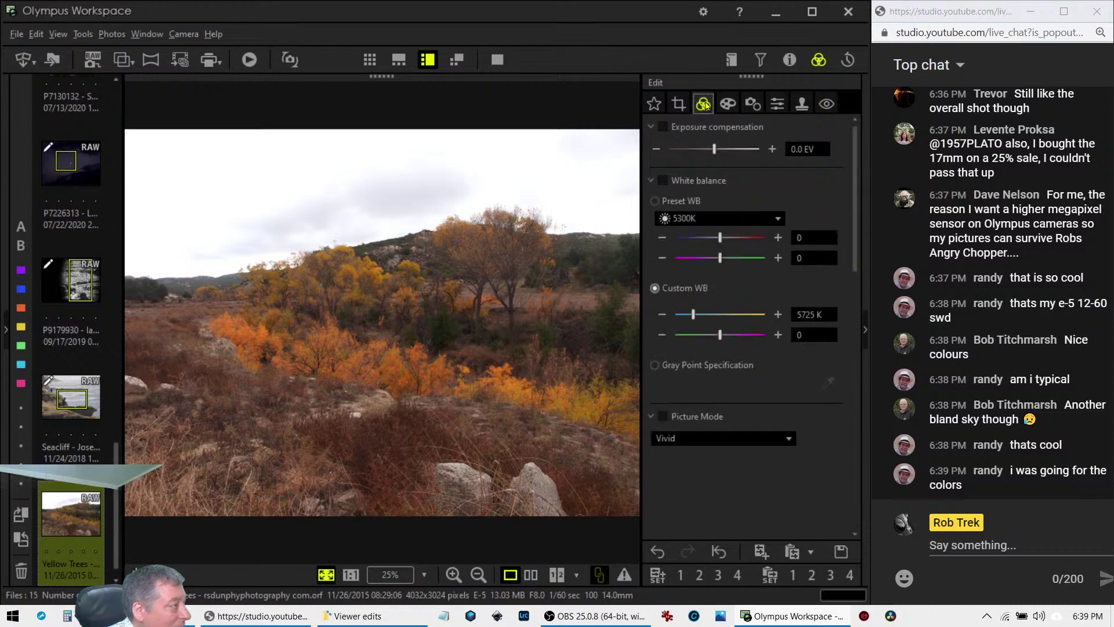
mouse_move(714, 150)
mouse_down()
mouse_move(691, 158)
mouse_move(714, 155)
mouse_up()
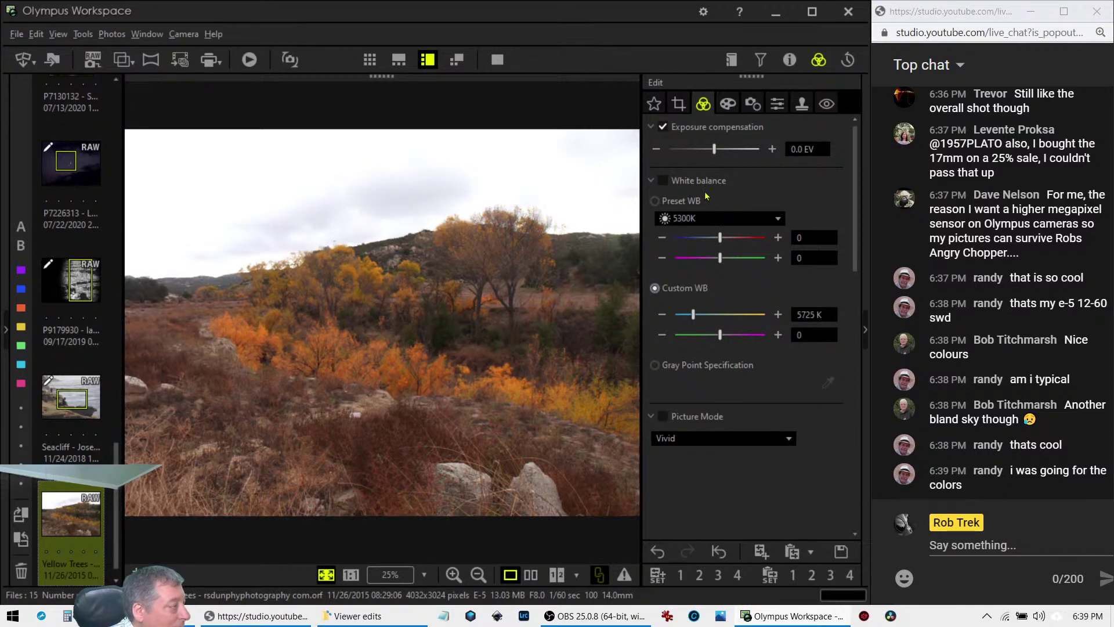
click(748, 439)
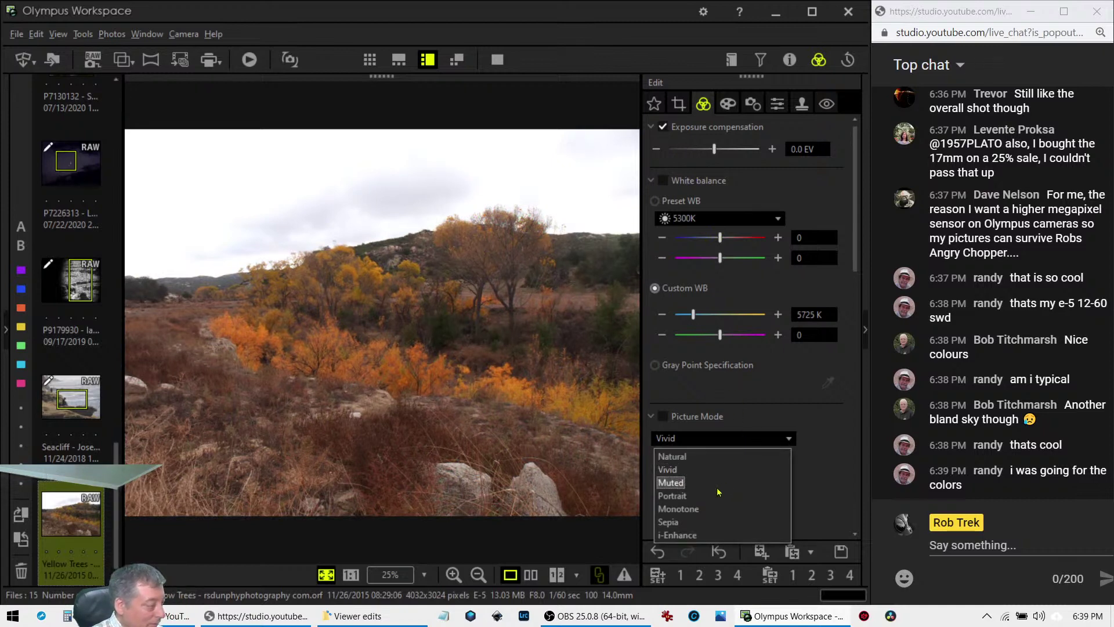
click(715, 508)
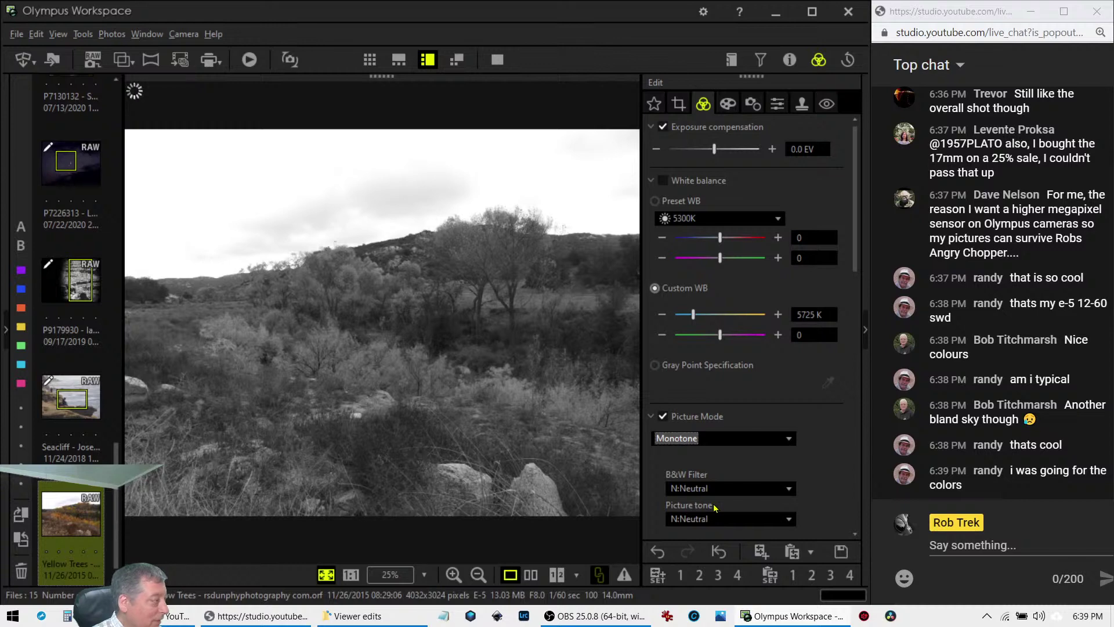
Set the Picture Mode of the Yellow Trees photo to Natural
click(719, 440)
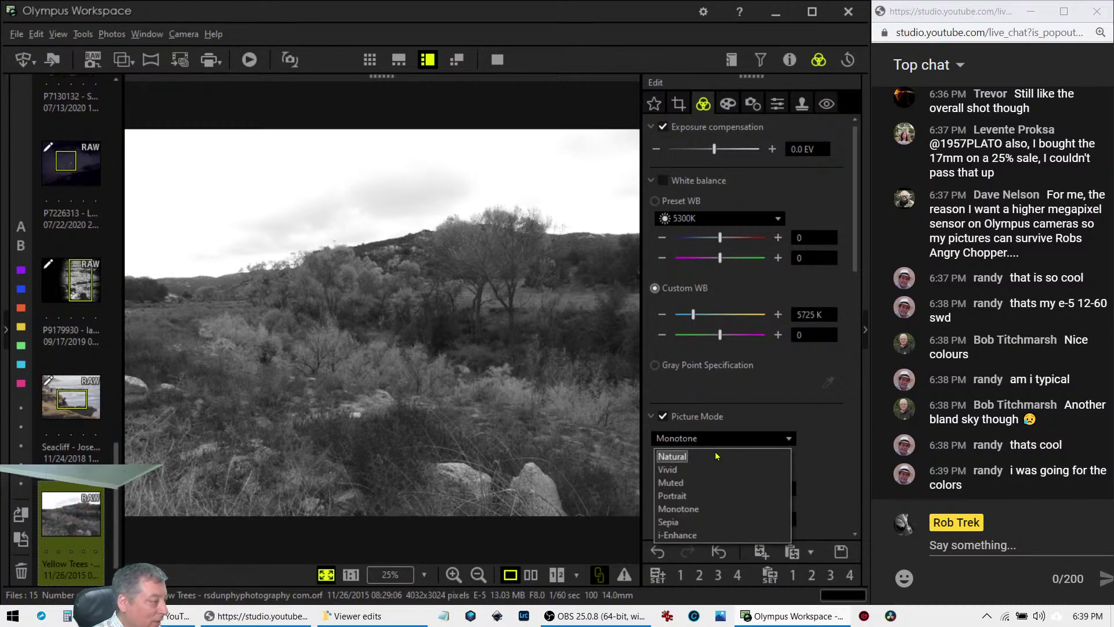
click(716, 456)
click(720, 439)
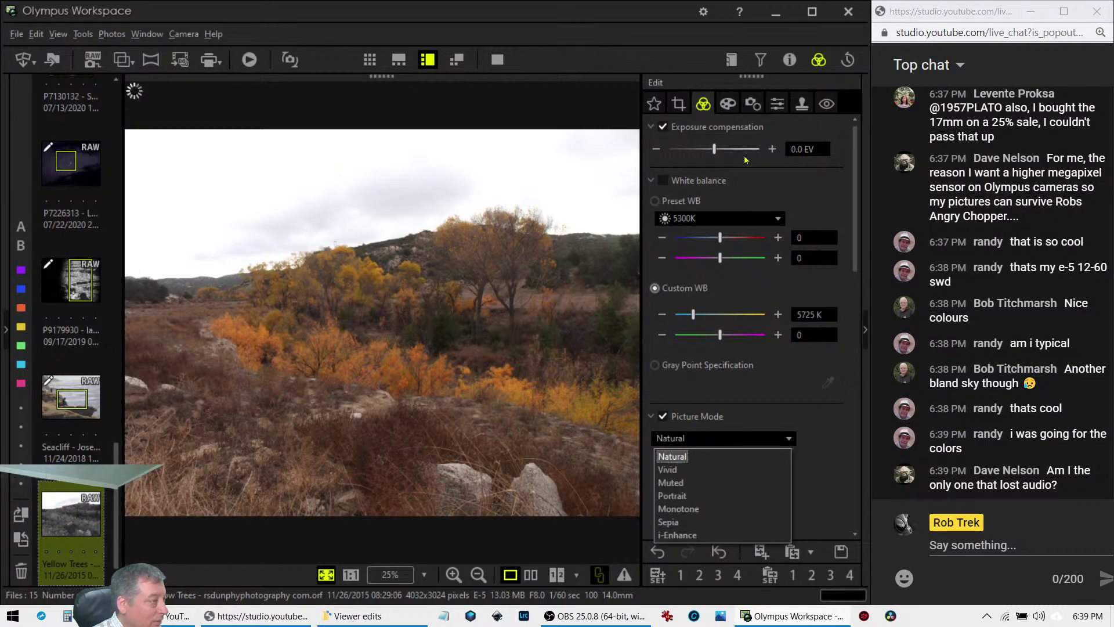
Apply the Pop Art II art filter to the Yellow Trees photo
click(727, 103)
click(721, 149)
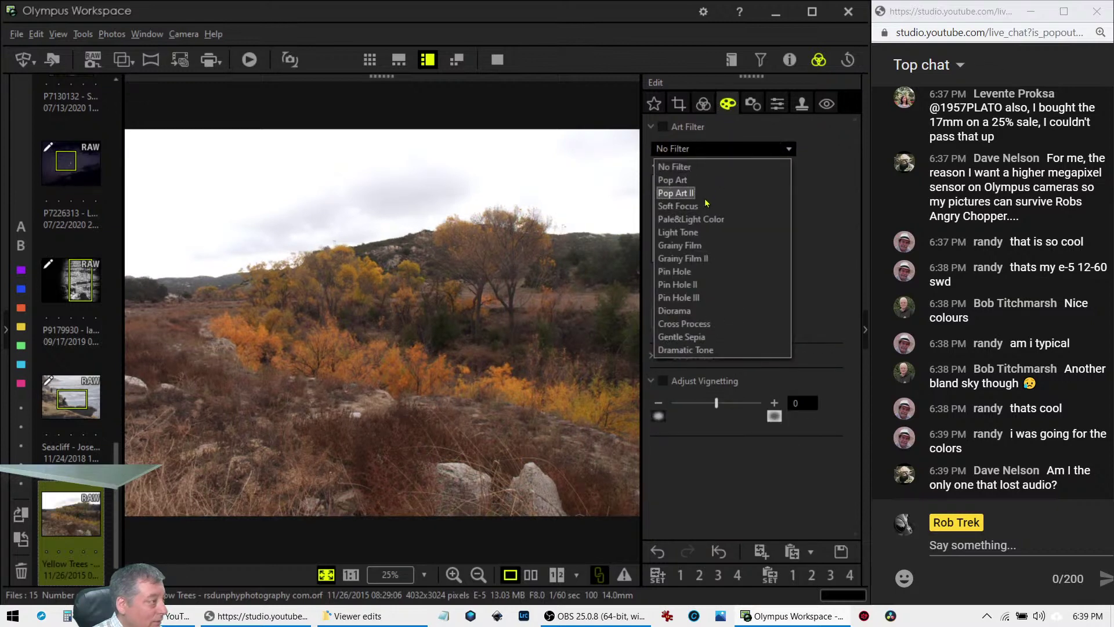
click(704, 196)
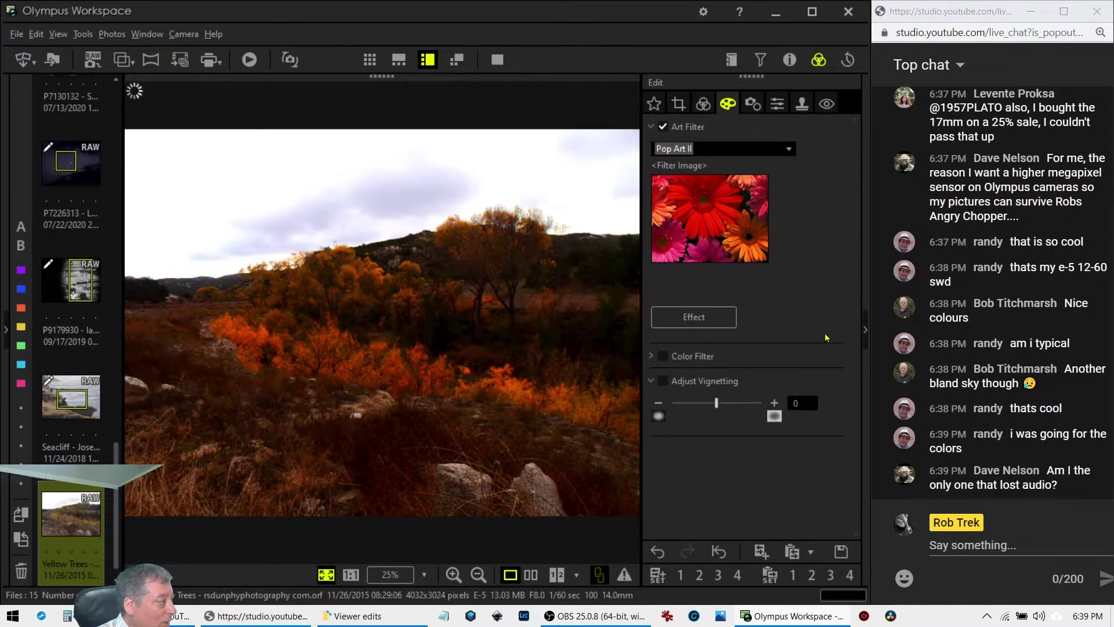
Raise the exposure compensation of the photo to 0.7 EV
click(704, 103)
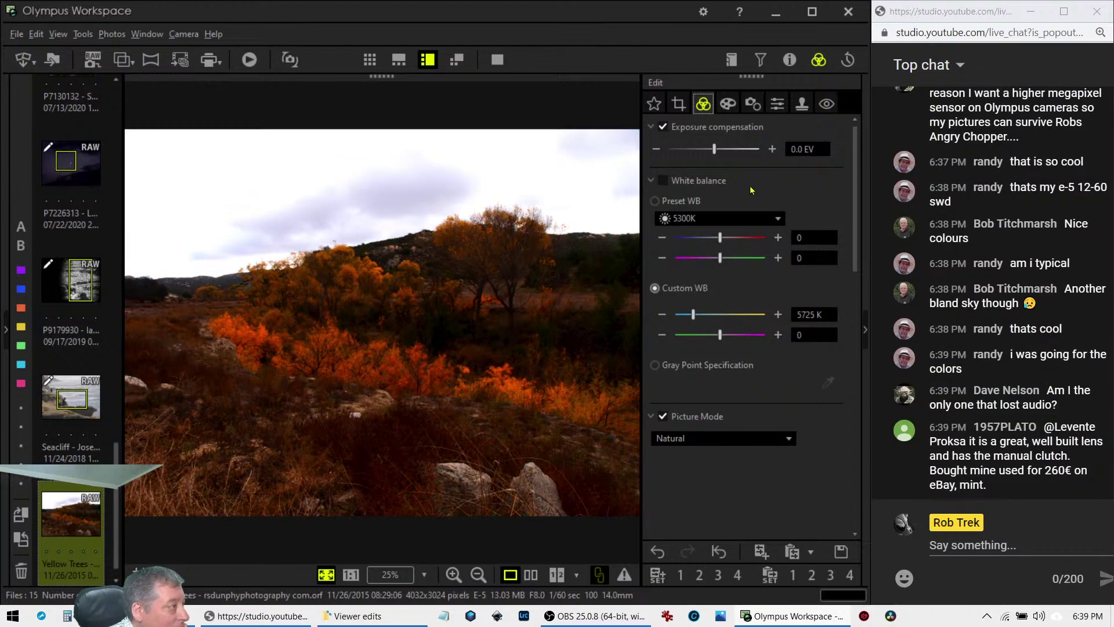
drag(714, 149, 717, 149)
scroll(783, 478, down, 5)
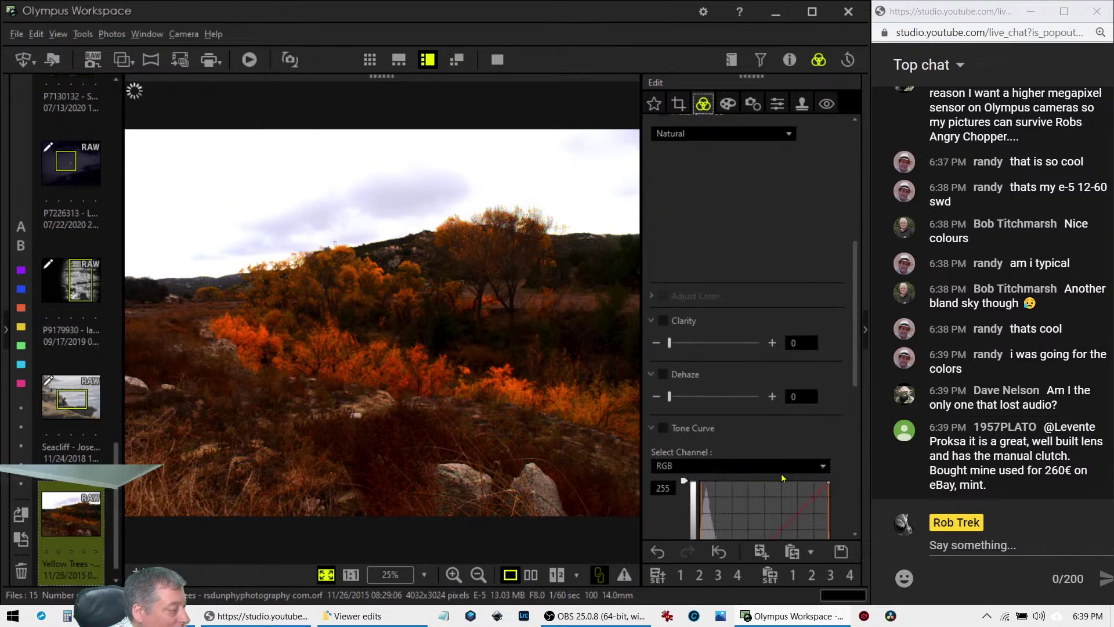
scroll(783, 478, down, 8)
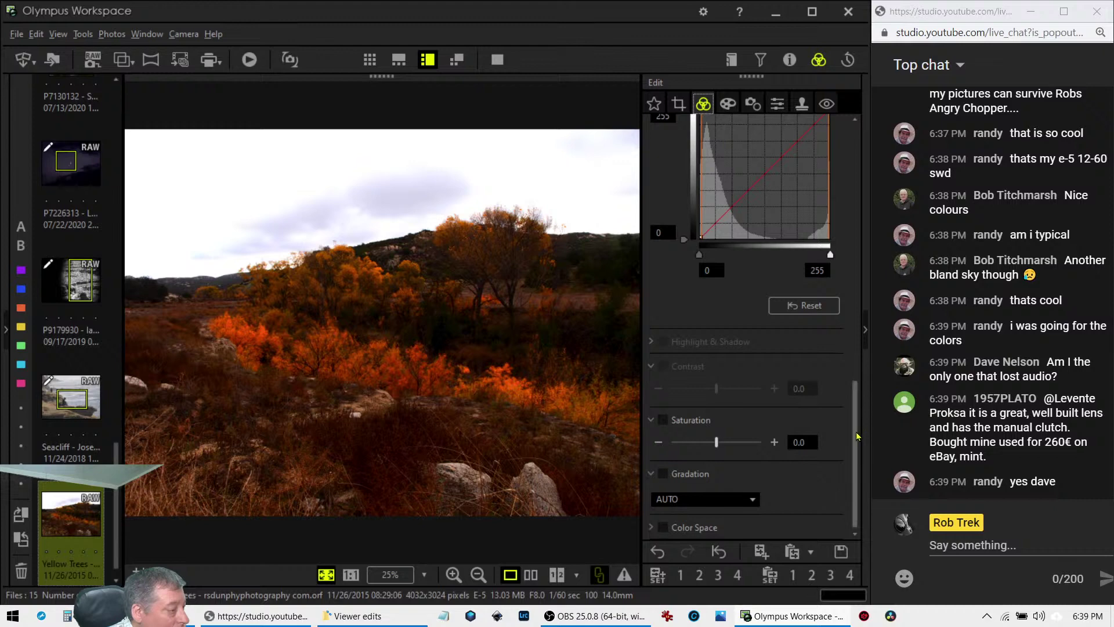
drag(860, 429, 847, 162)
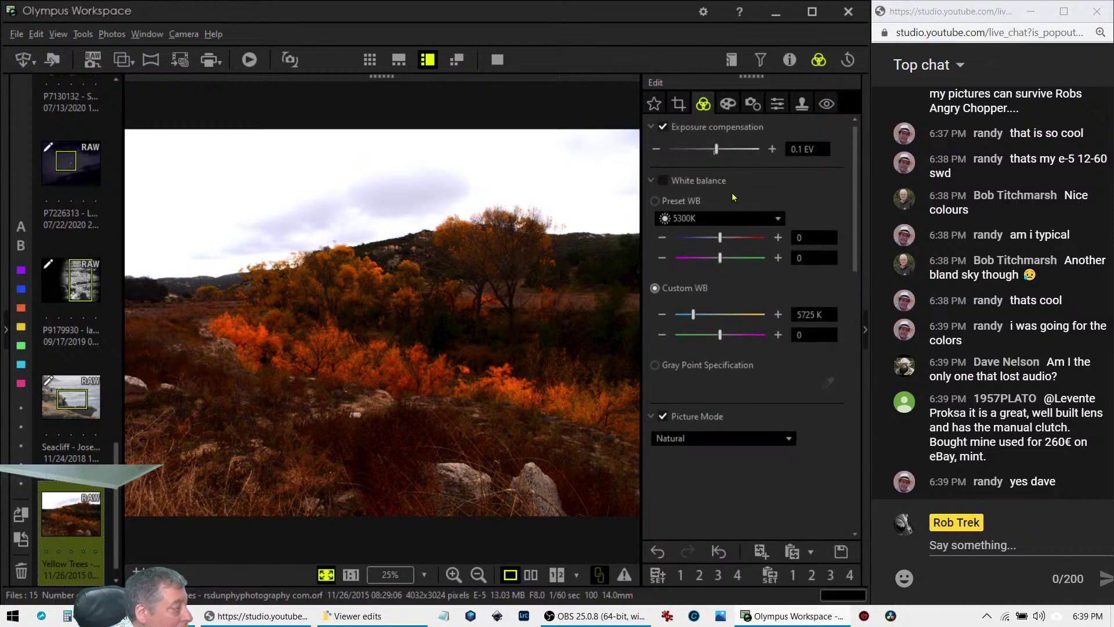
drag(719, 152, 731, 150)
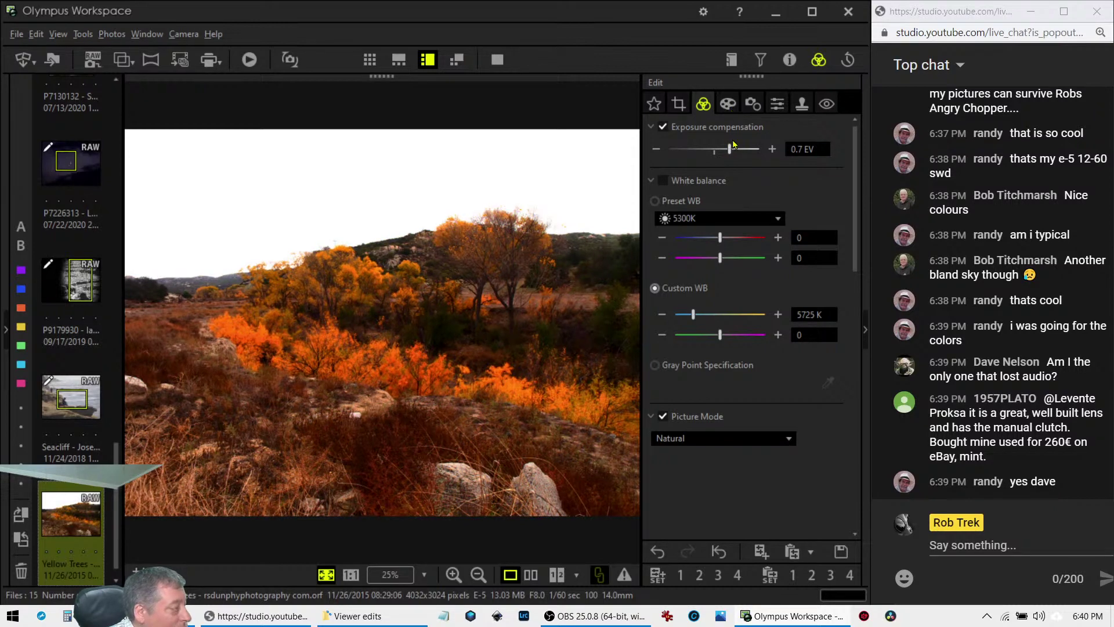
Lower the photo's saturation to -1.0
scroll(769, 361, down, 10)
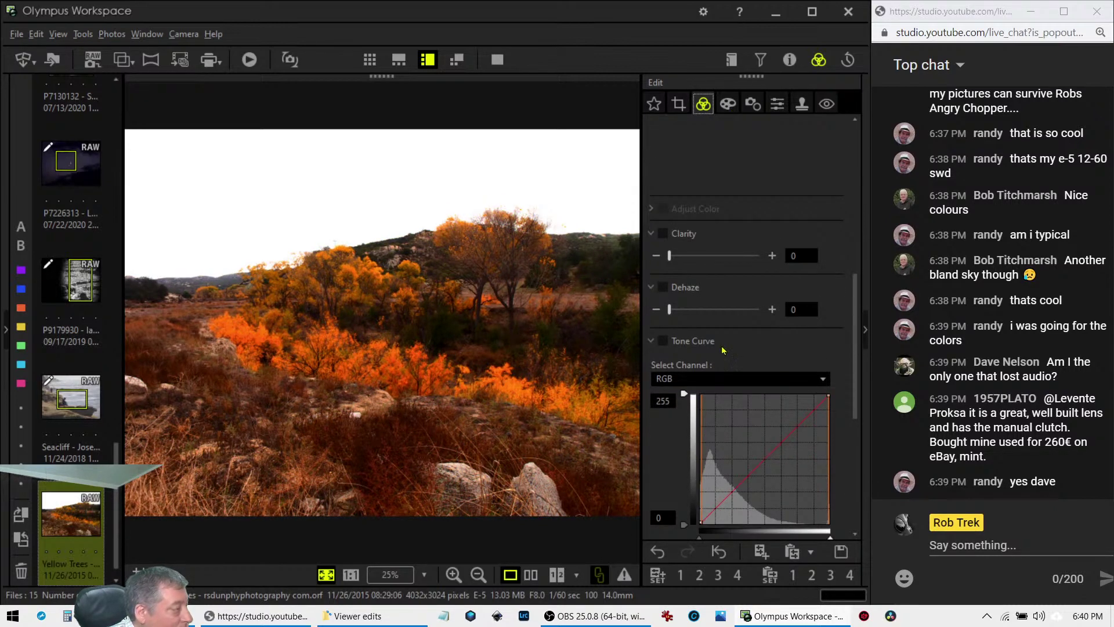
scroll(724, 350, down, 5)
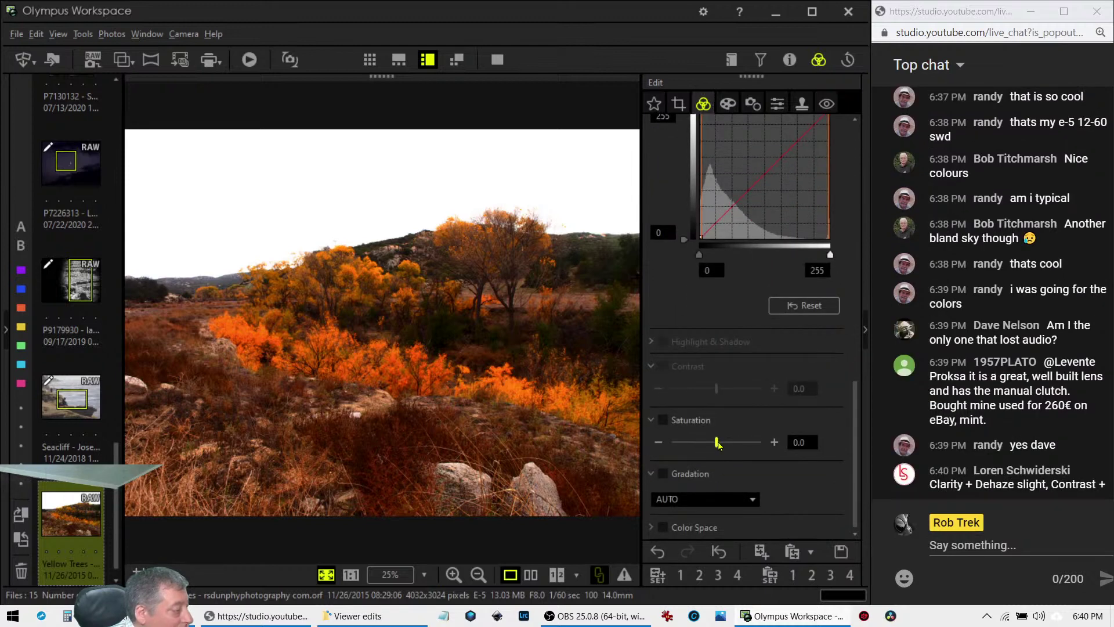
drag(716, 443, 695, 442)
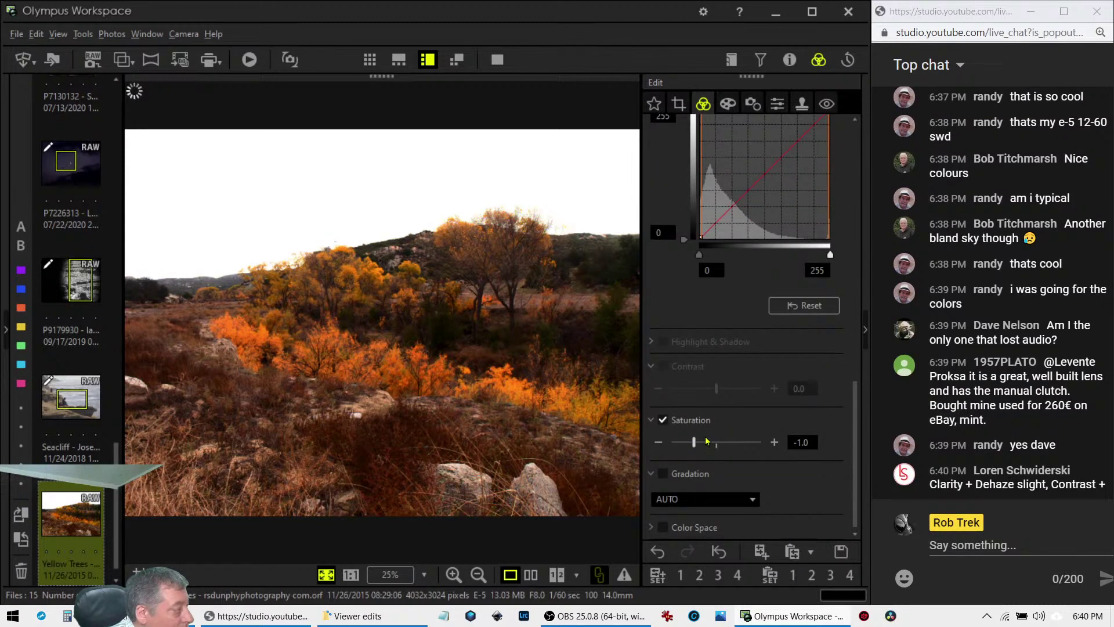
Crop the photo with the Original ratio setting to about 3390 x 1985 pixels around the trees, trimming sky and foreground rocks
click(678, 105)
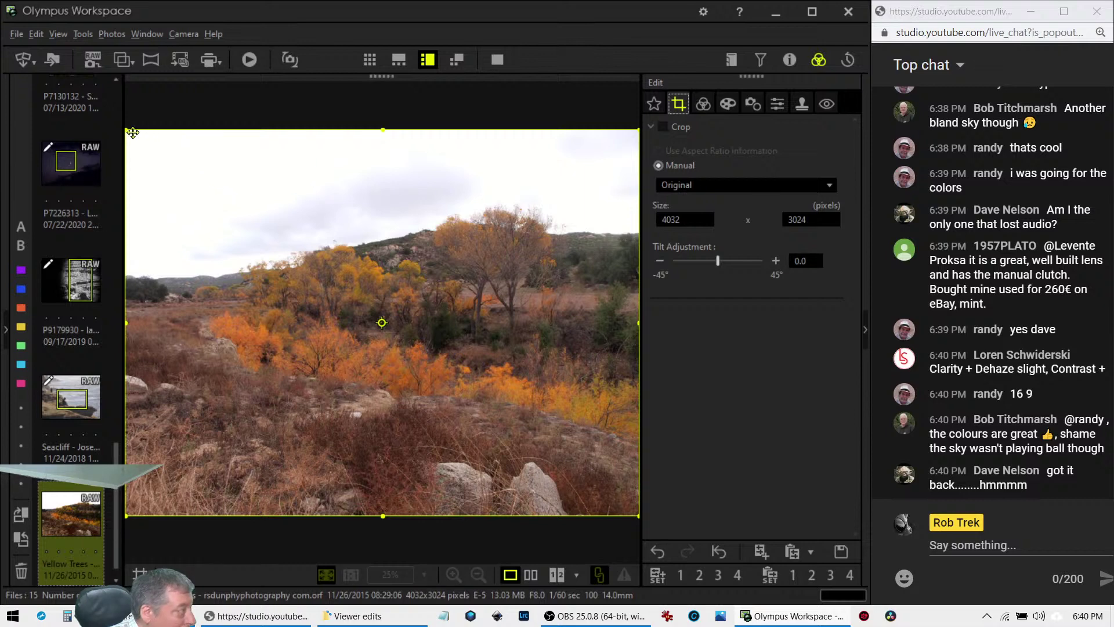
drag(128, 133, 233, 263)
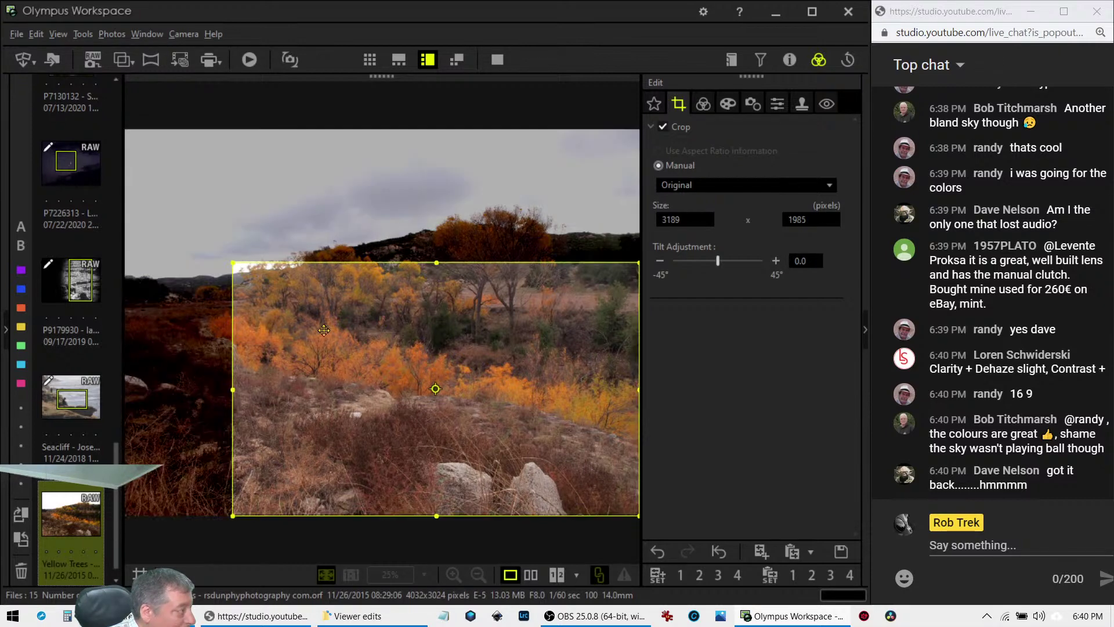
drag(506, 475, 505, 385)
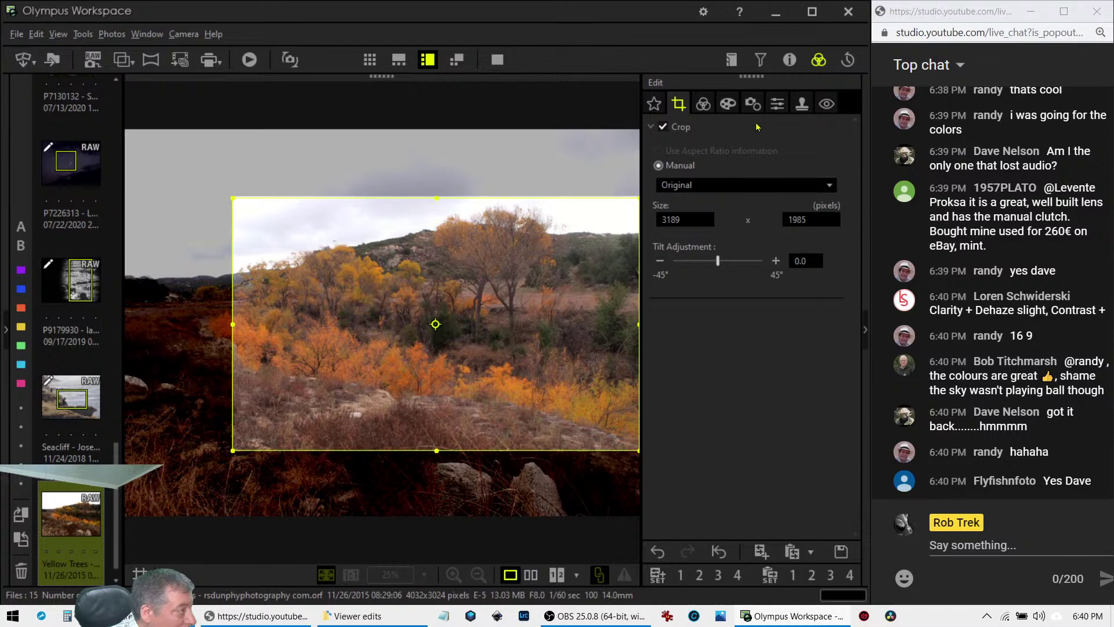
click(703, 103)
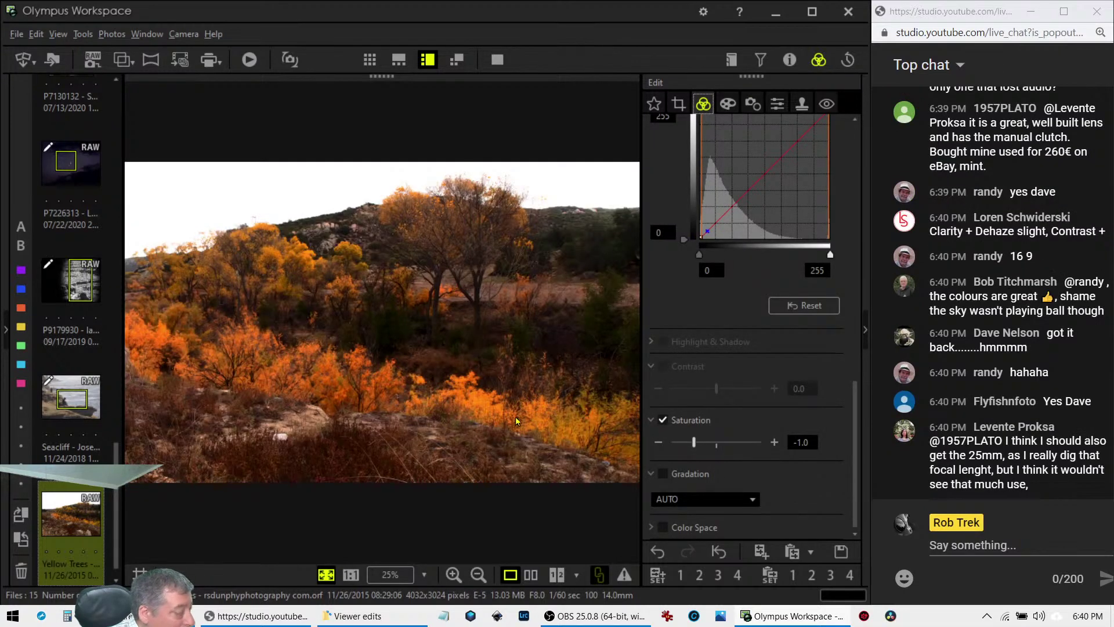
click(677, 103)
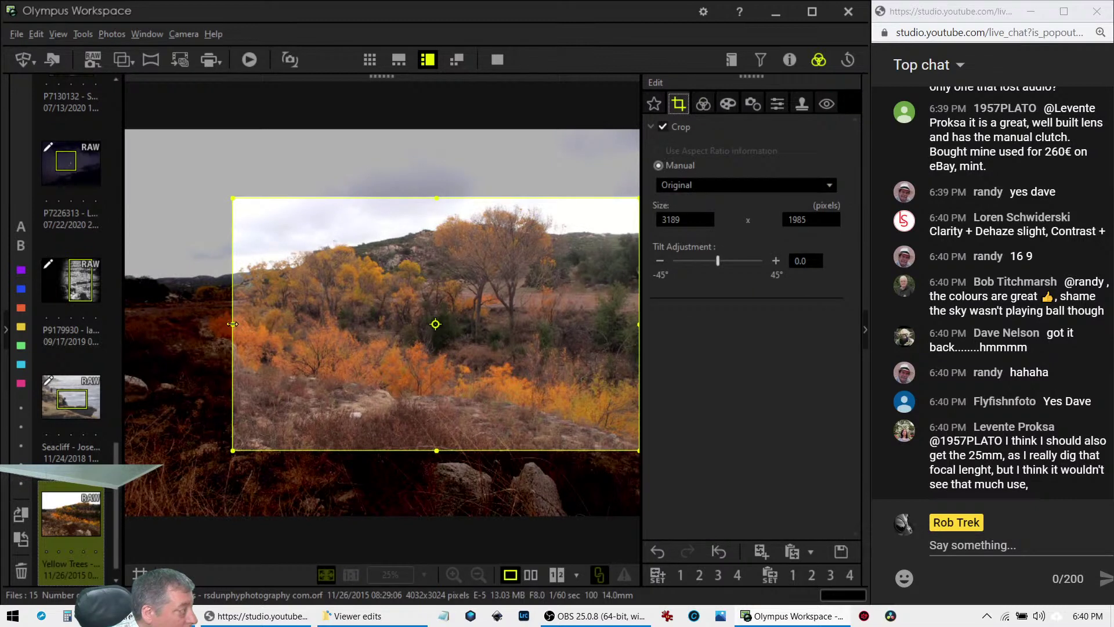
drag(233, 324, 206, 324)
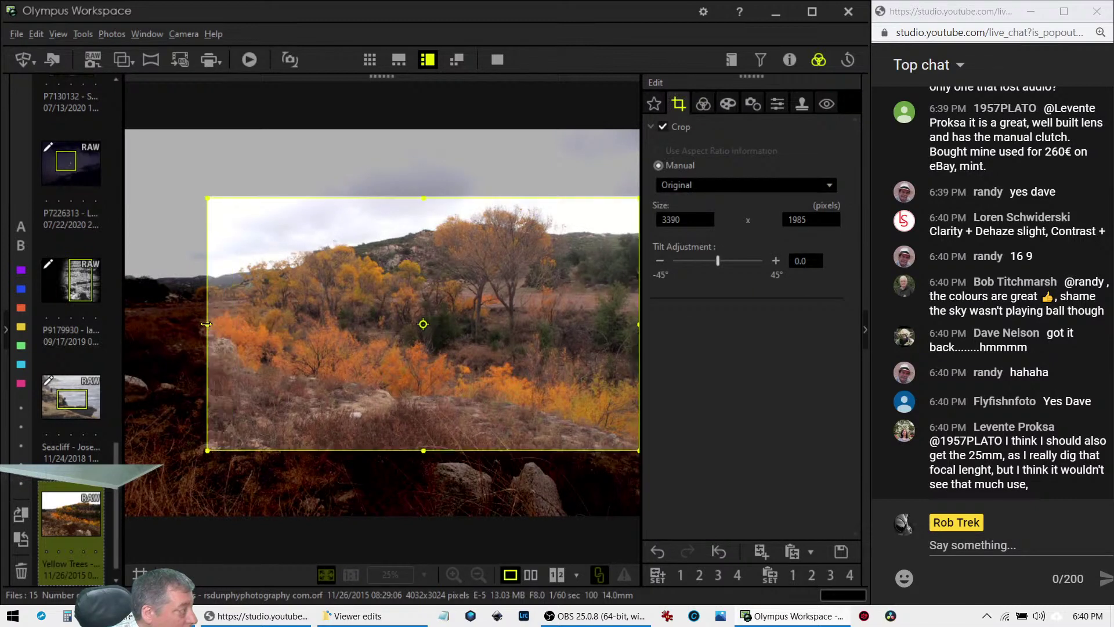
Change the crop ratio to 16:9 and place a frame of about 2996 x 1685 pixels around the trees and hill
click(694, 185)
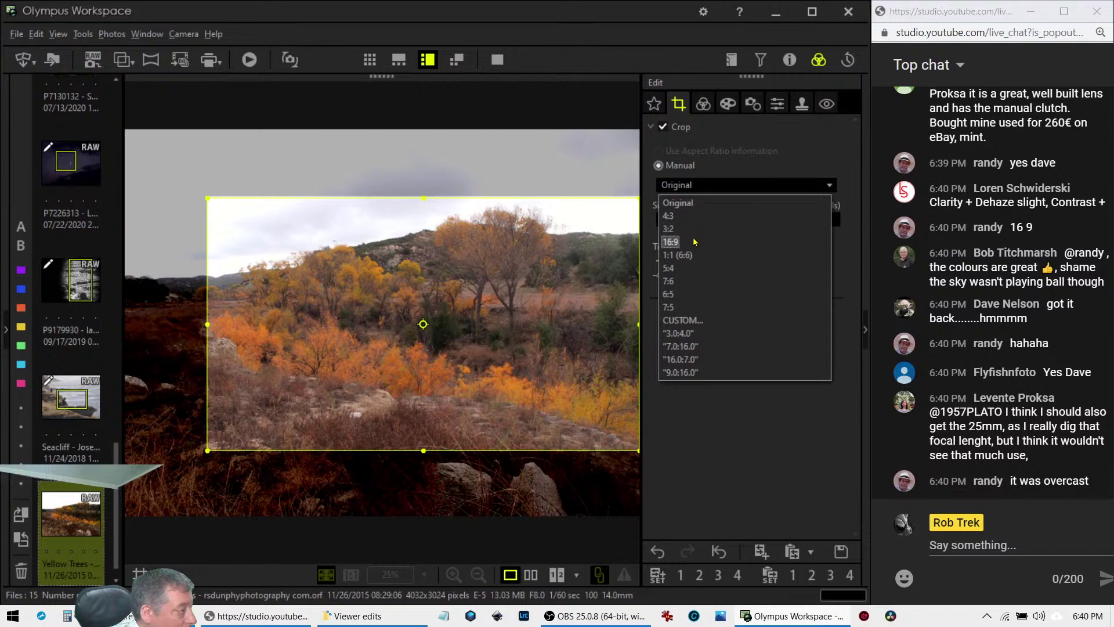
click(671, 242)
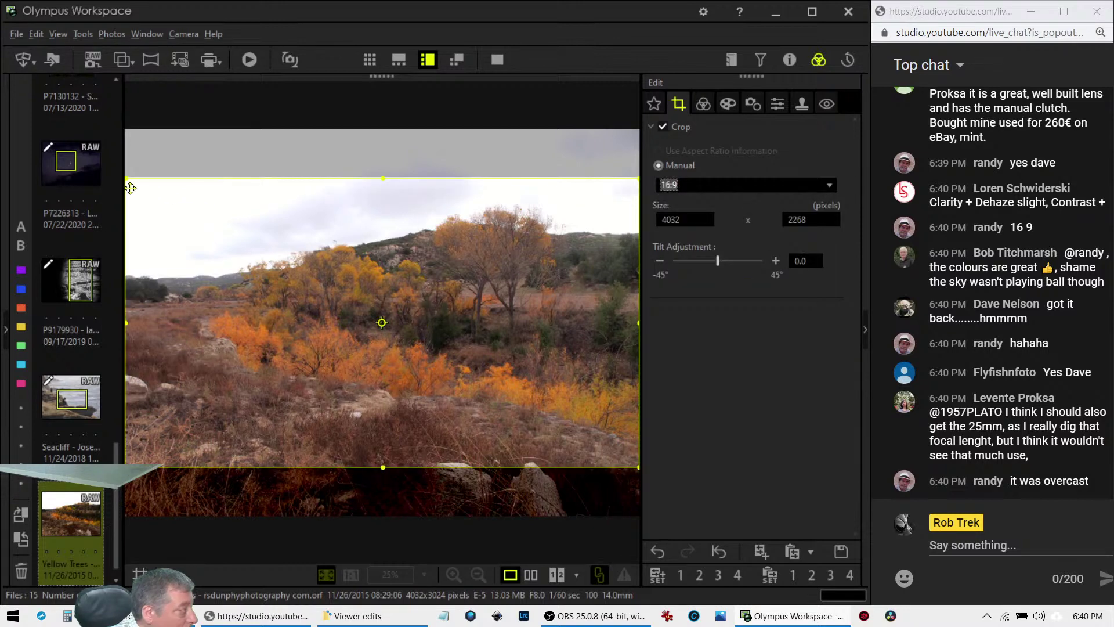
drag(126, 182, 258, 252)
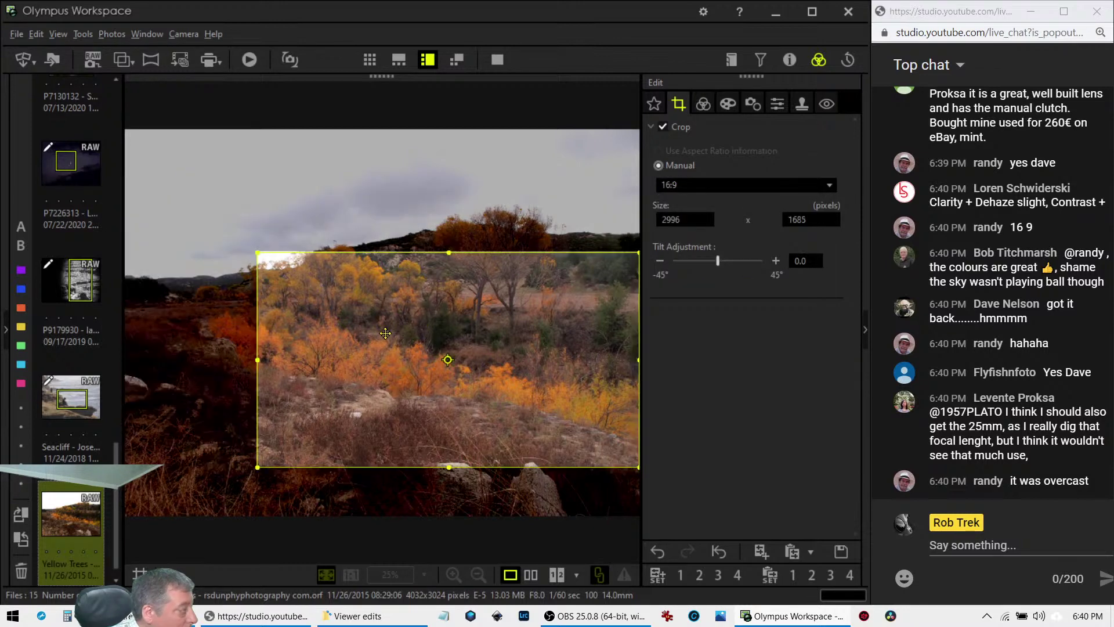
drag(385, 332, 337, 291)
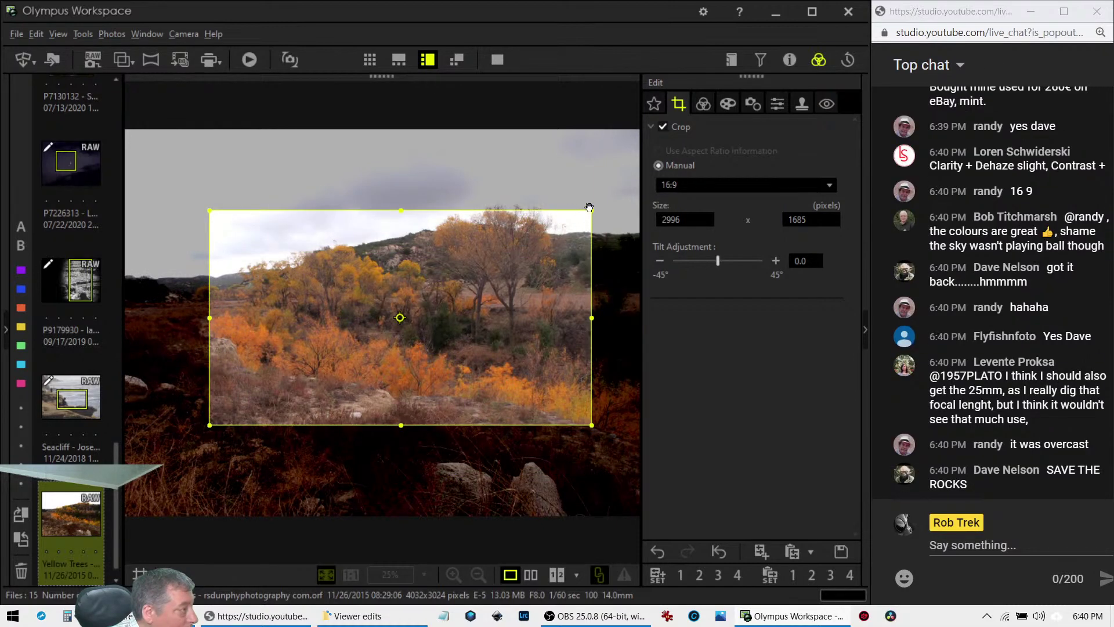
Tilt the photo by 0.3 and reframe it with a 16:9 crop of about 3437 x 1933 pixels around the trees and hill
drag(589, 208, 624, 190)
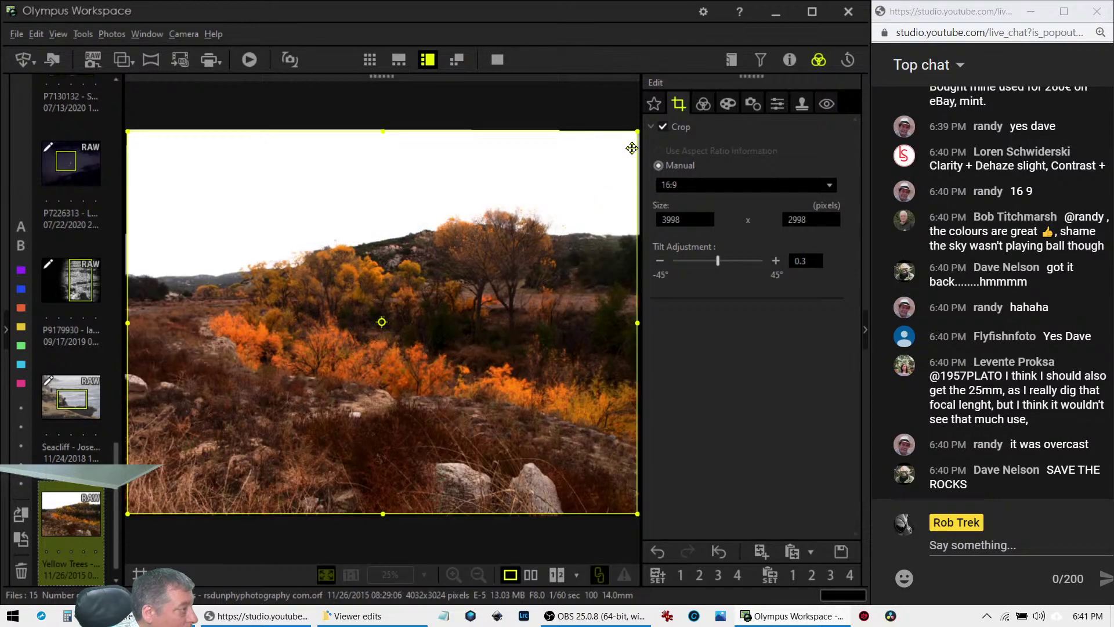
drag(635, 134, 548, 246)
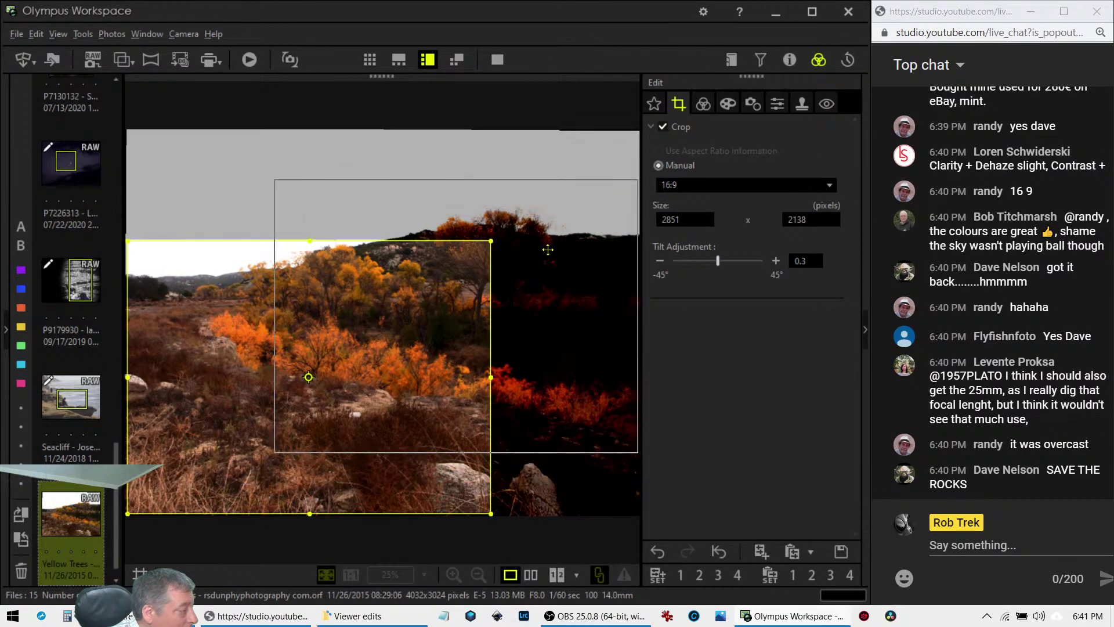
click(700, 194)
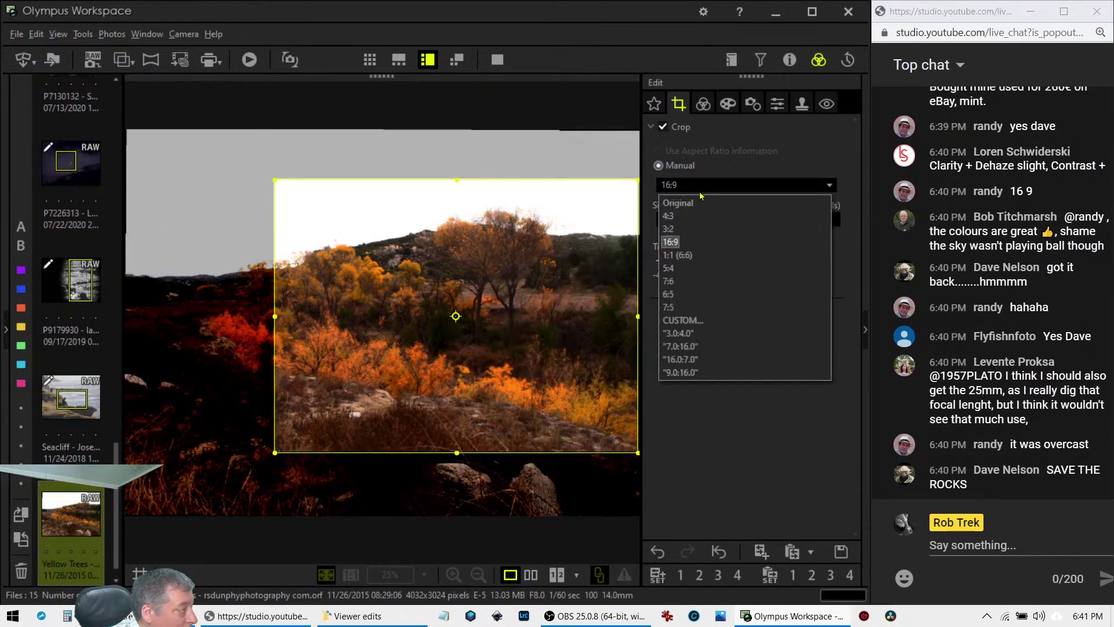
click(683, 242)
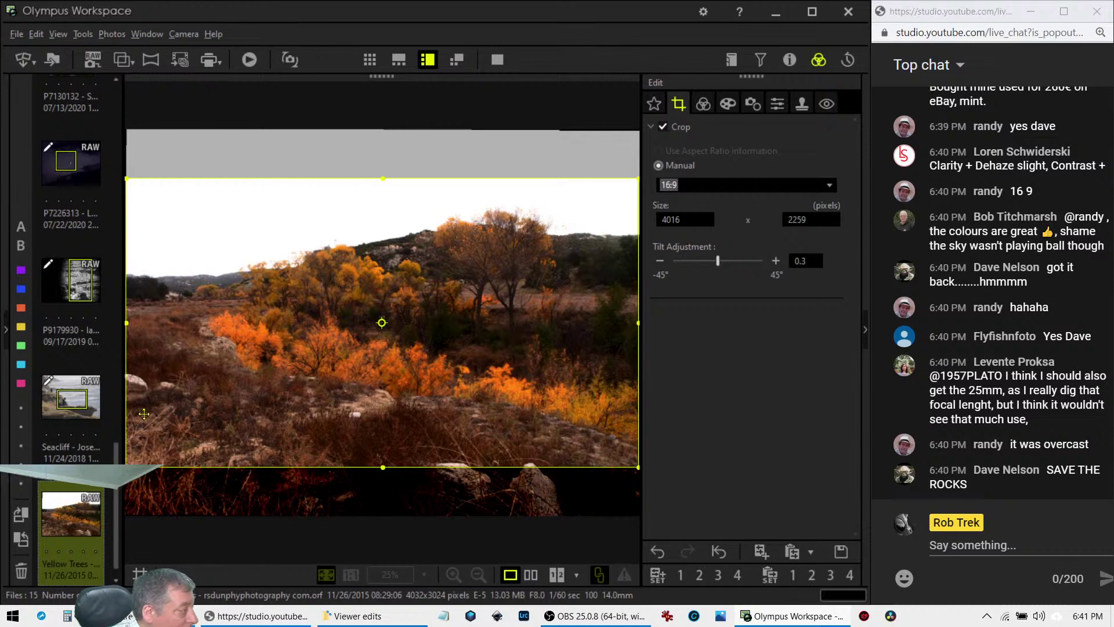
drag(133, 461, 276, 383)
drag(399, 297, 399, 334)
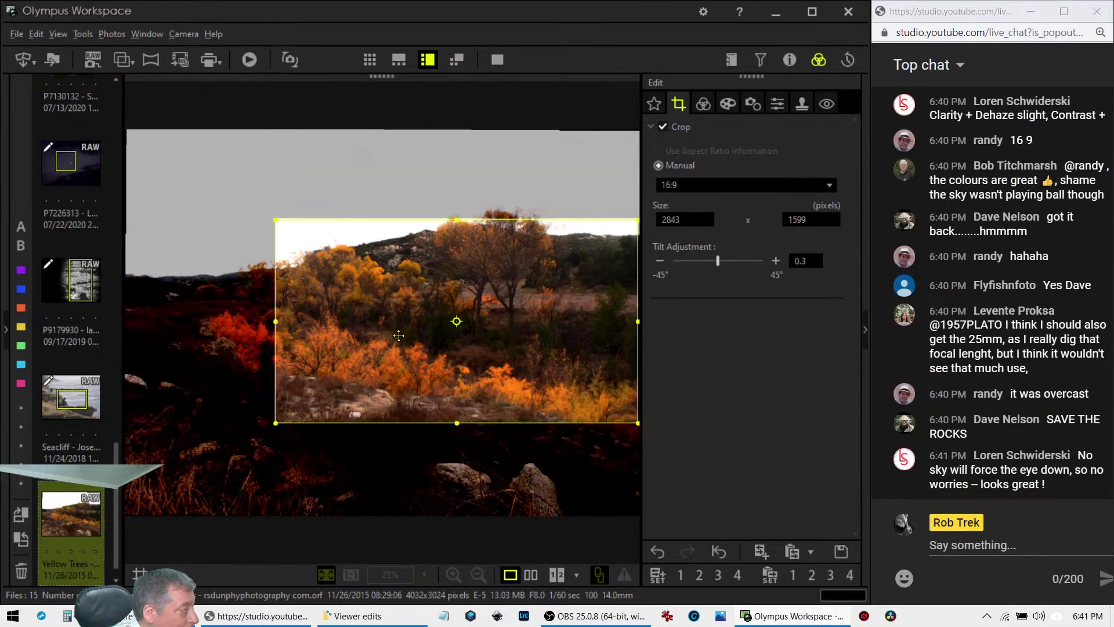
drag(277, 220, 202, 182)
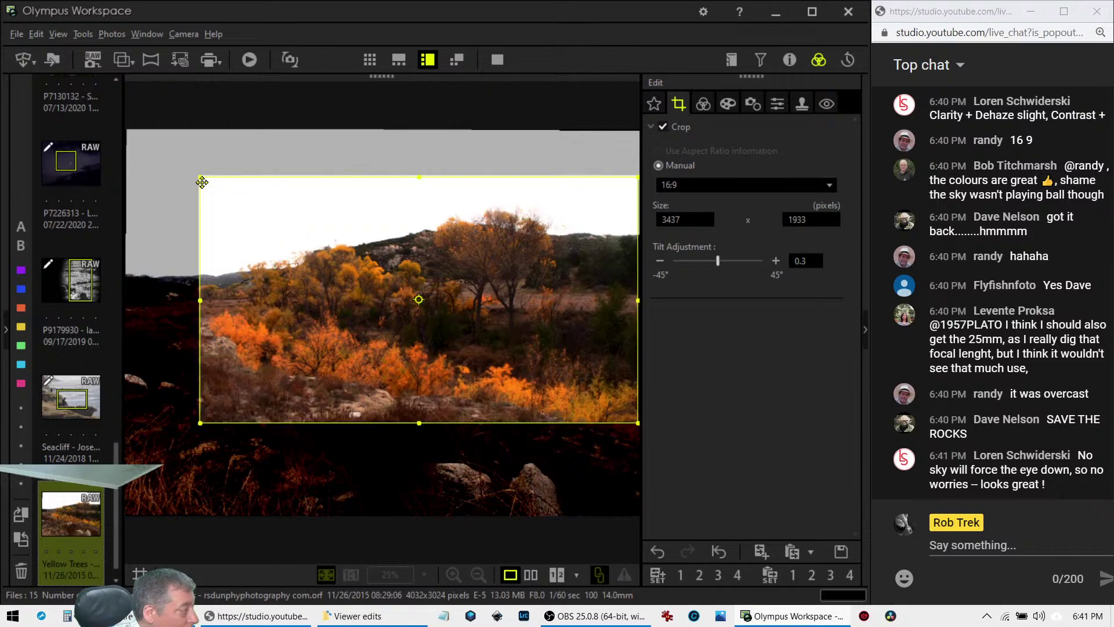
Set the art filter of the cropped photo to No Filter
click(703, 103)
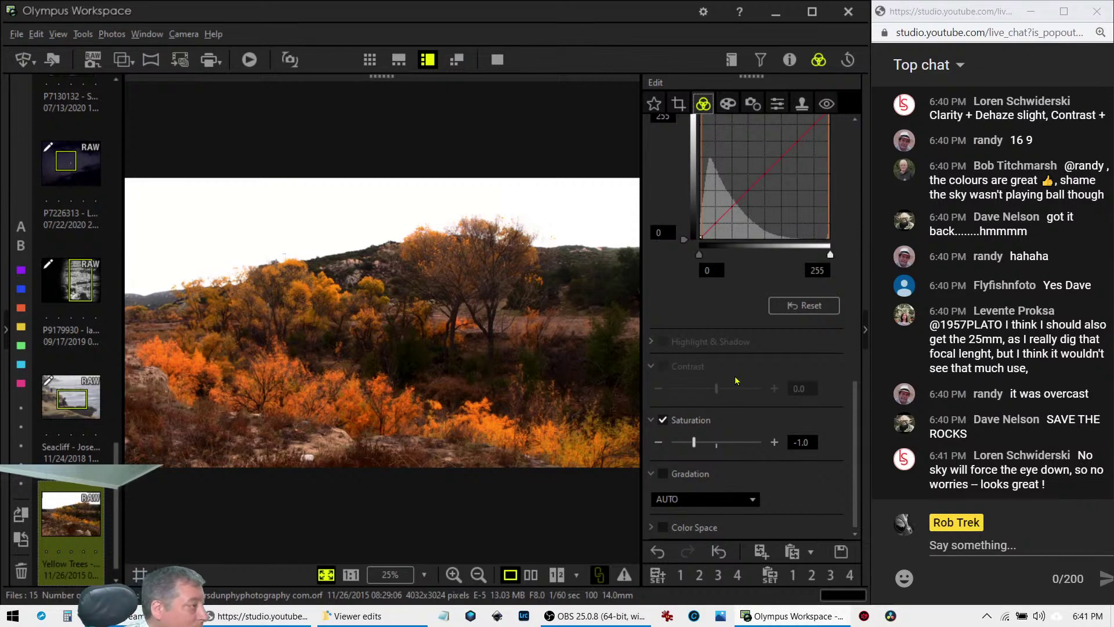
click(730, 104)
click(740, 149)
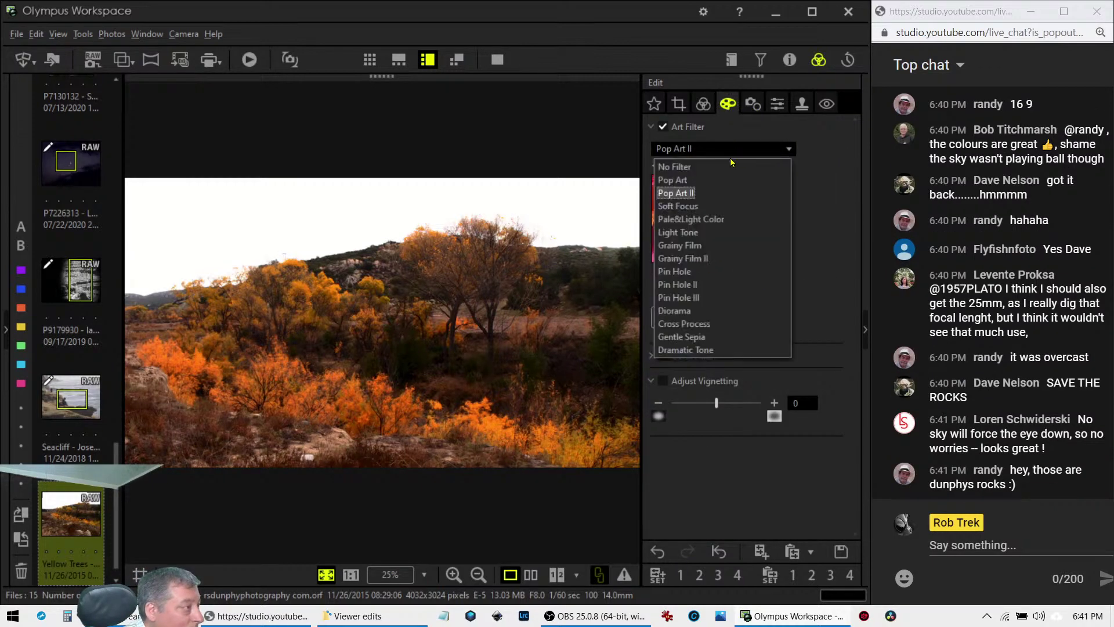
click(729, 167)
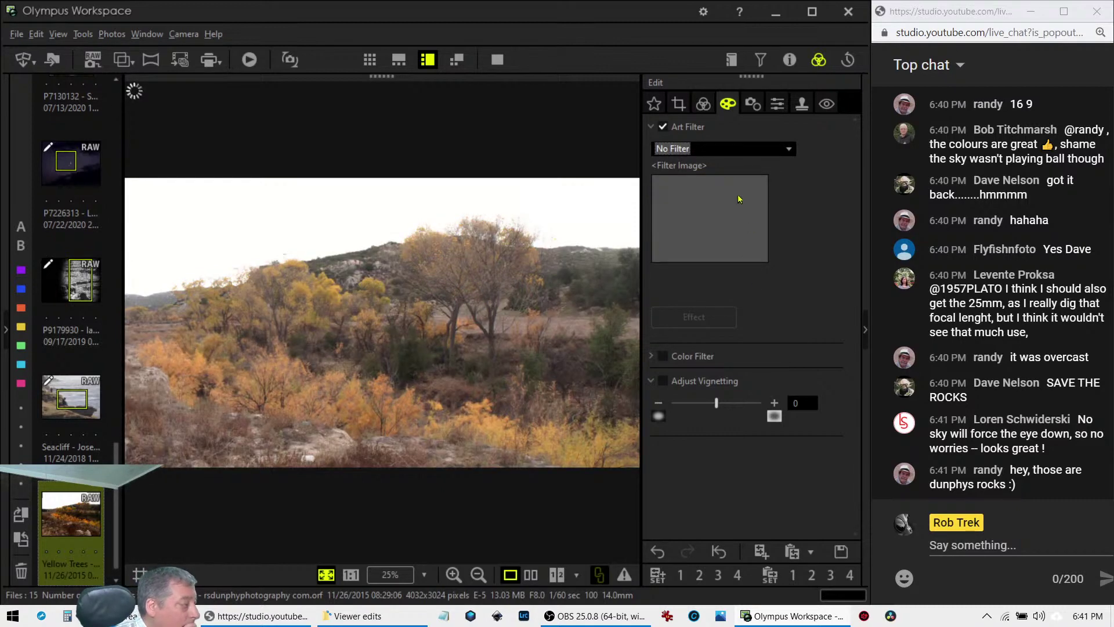
Reset the photo's saturation to 0.0
click(703, 104)
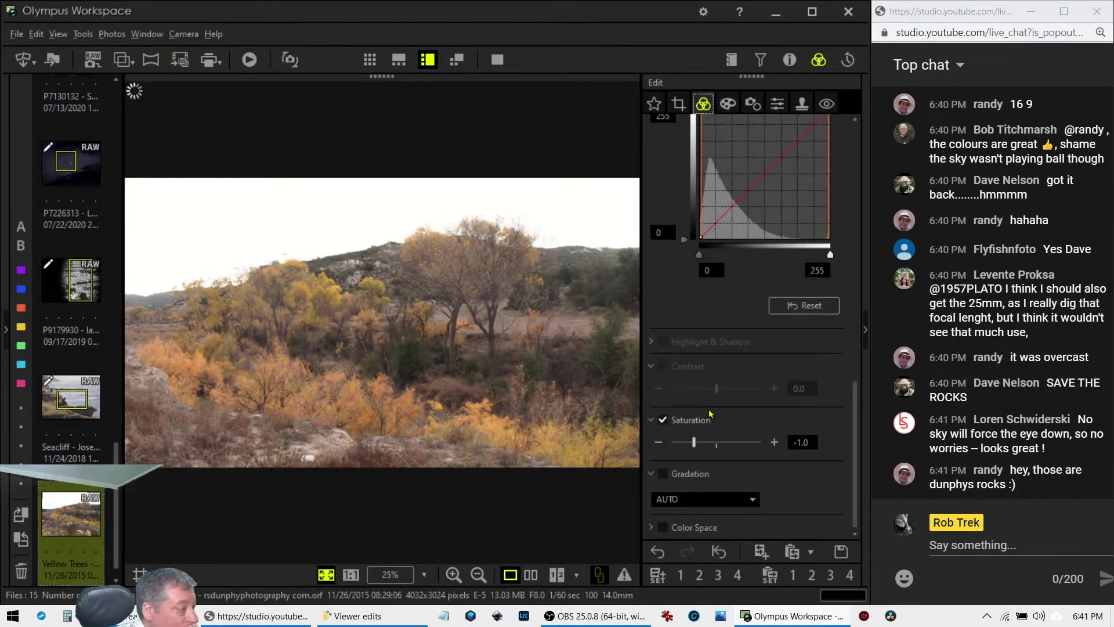
click(695, 441)
drag(694, 441, 718, 442)
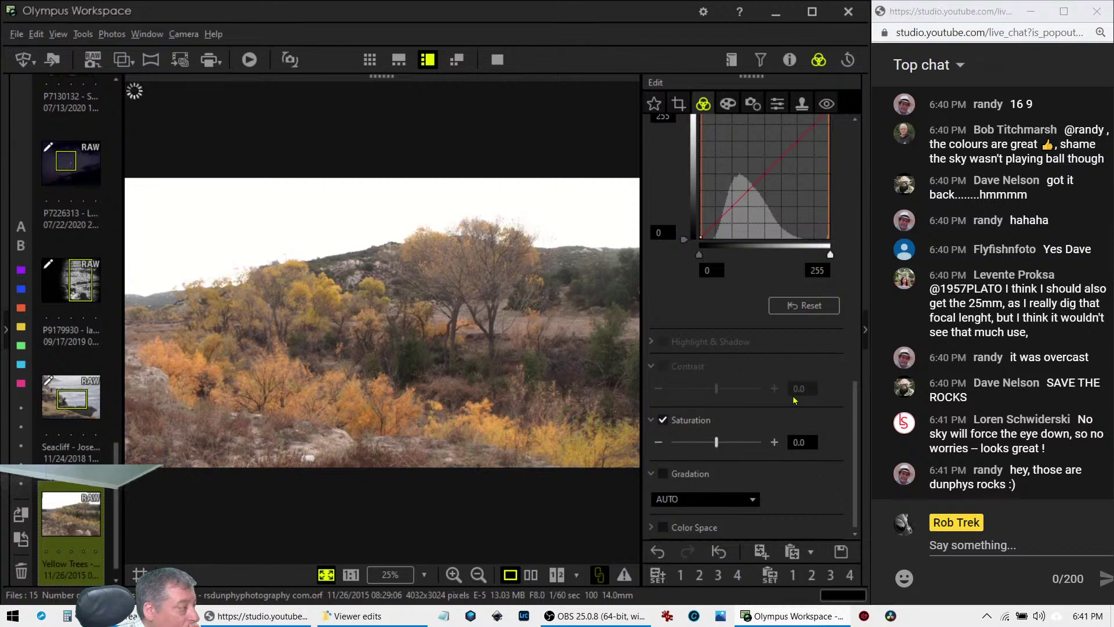
Apply Dehaze to the photo with a value of 66
scroll(794, 397, up, 1)
scroll(794, 397, up, 3)
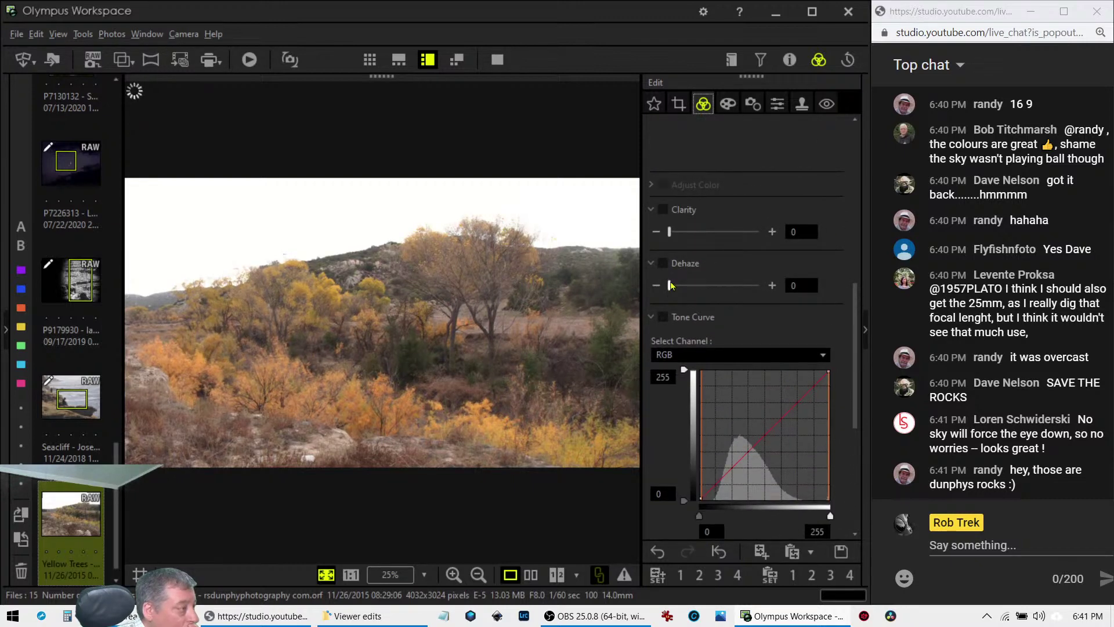
drag(670, 285, 728, 285)
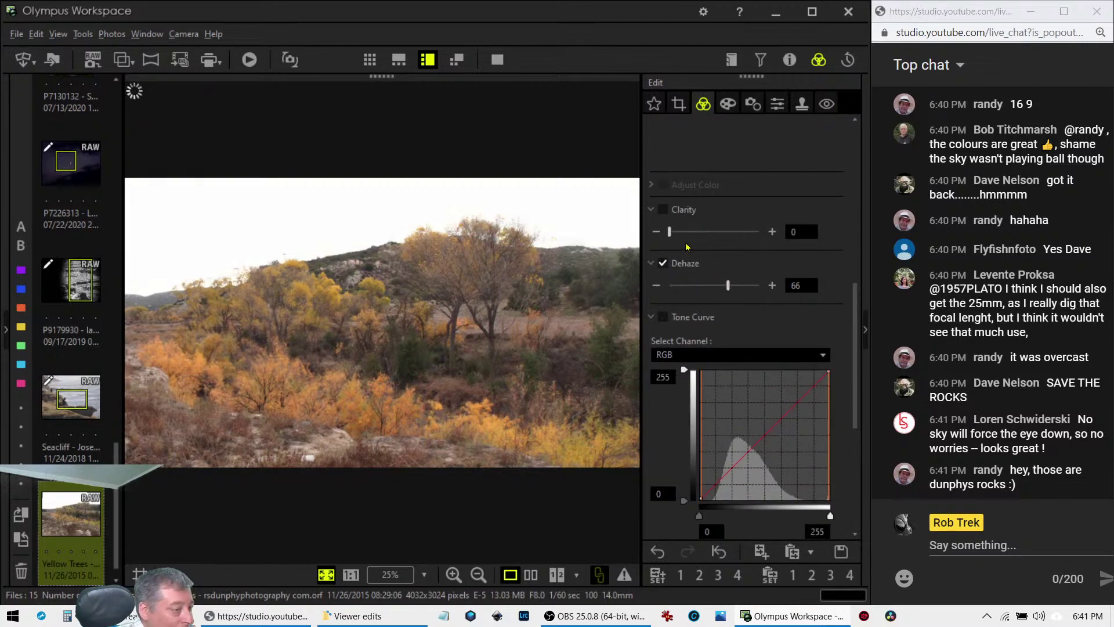
Set the photo's Clarity to 27 and its Dehaze to 84
drag(678, 232, 709, 237)
drag(728, 285, 759, 285)
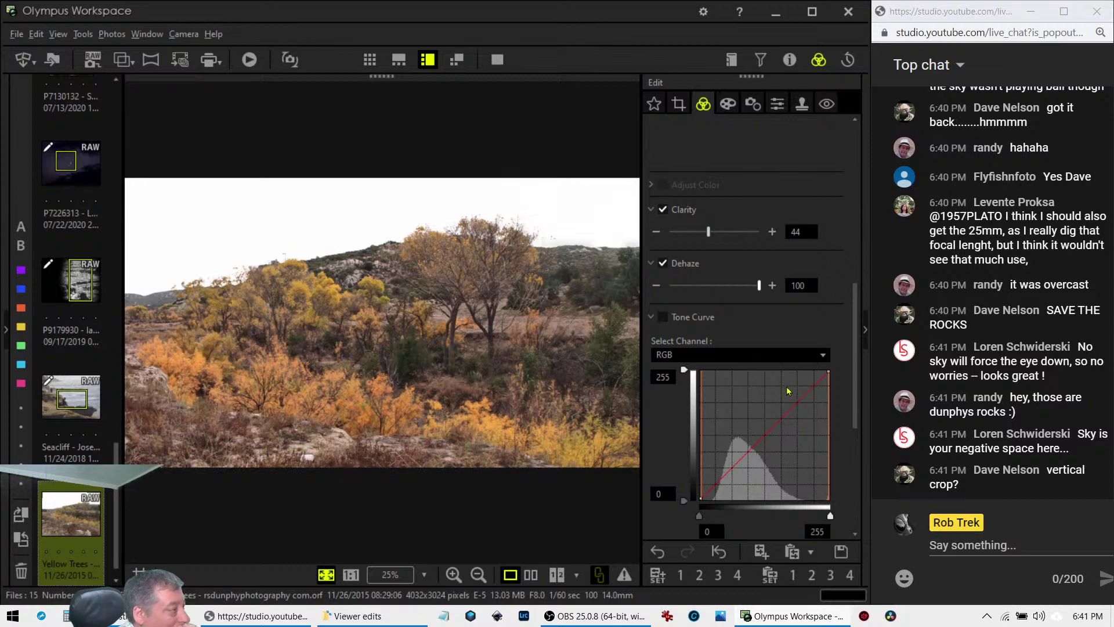
drag(759, 288, 747, 289)
drag(714, 239, 698, 238)
Raise the photo's saturation to 2.0
scroll(674, 442, down, 4)
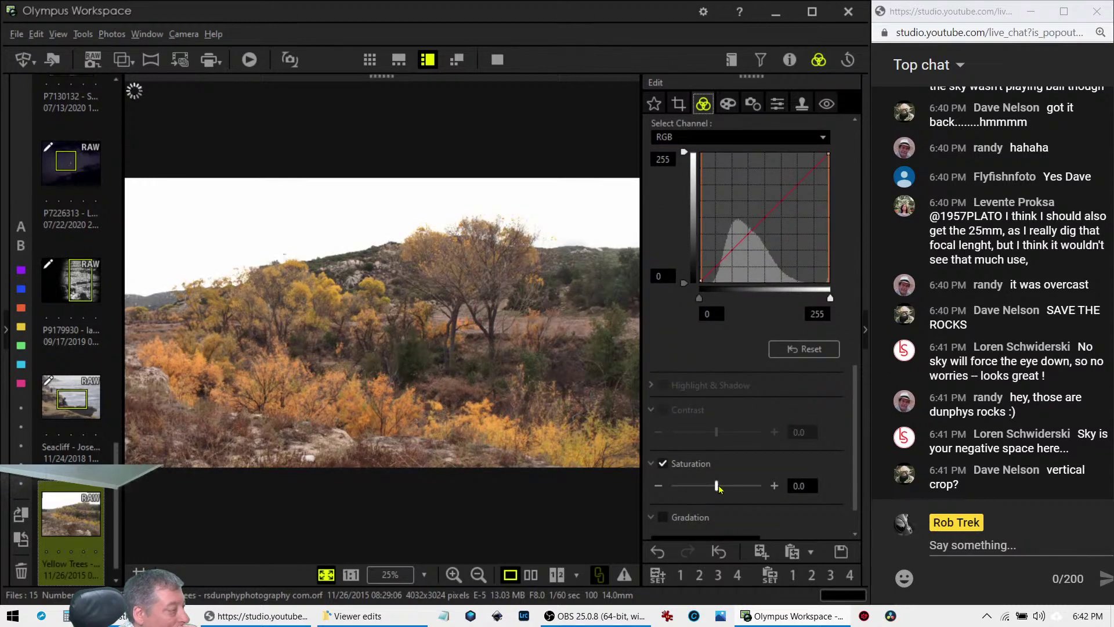
drag(718, 487, 762, 487)
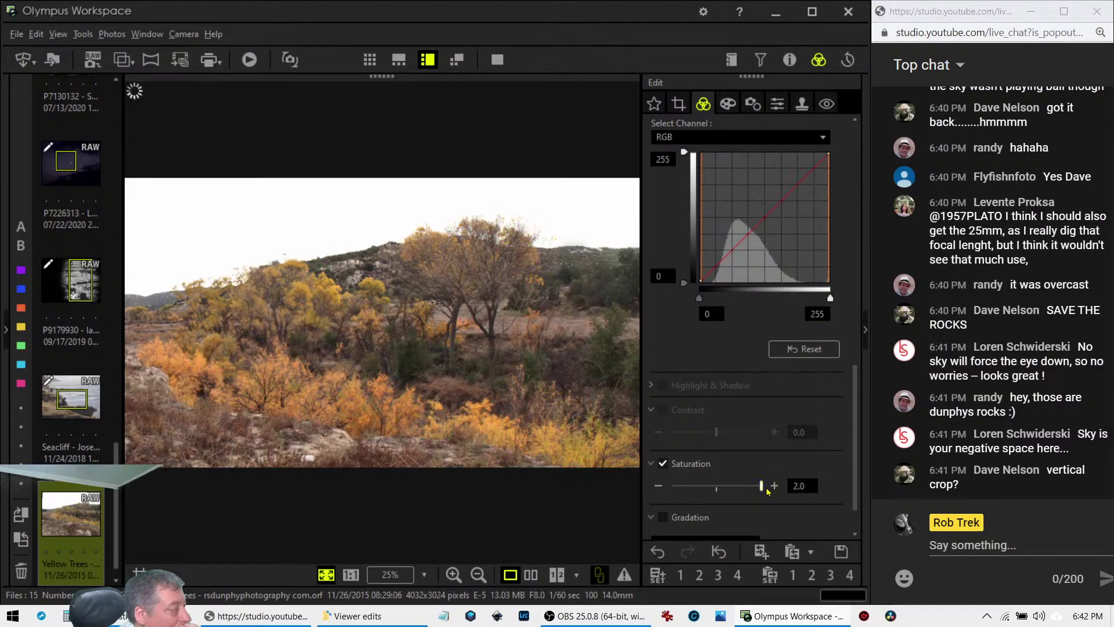
scroll(819, 338, up, 10)
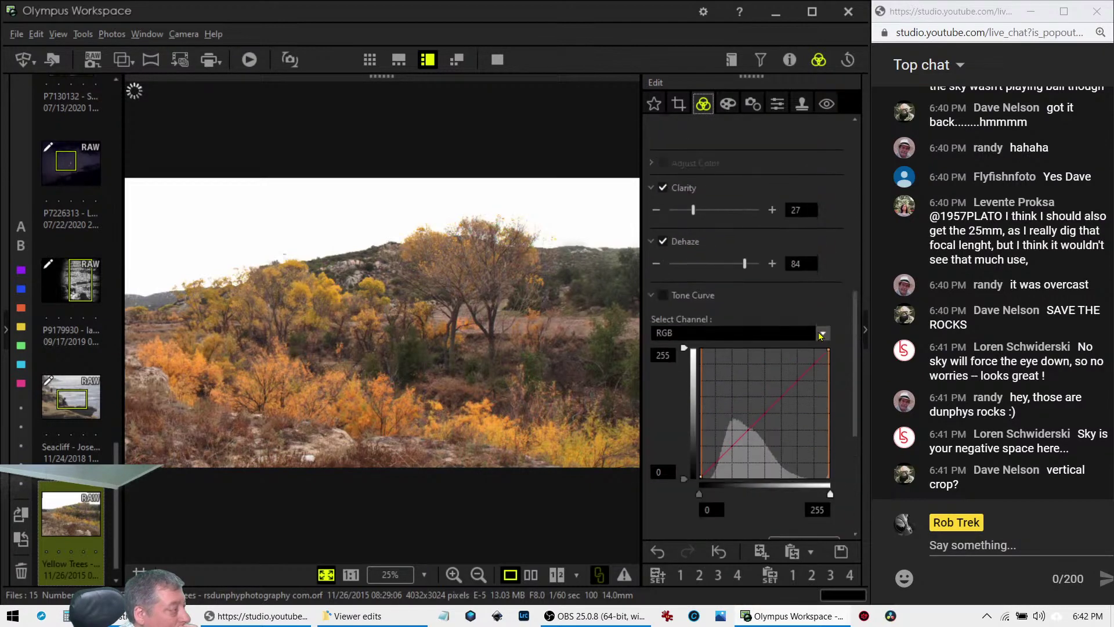
Shape the RGB tone curve with anchor points that hold the midtones and highlights and darken the shadows, then inspect the foreground rocks up close
scroll(820, 337, up, 3)
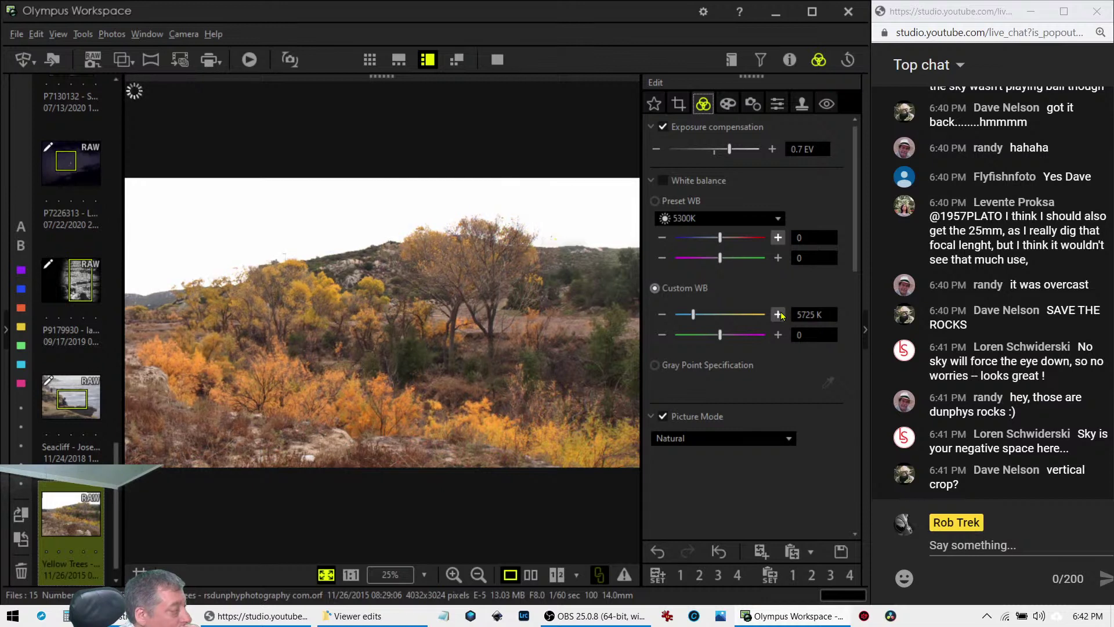
scroll(769, 452, down, 4)
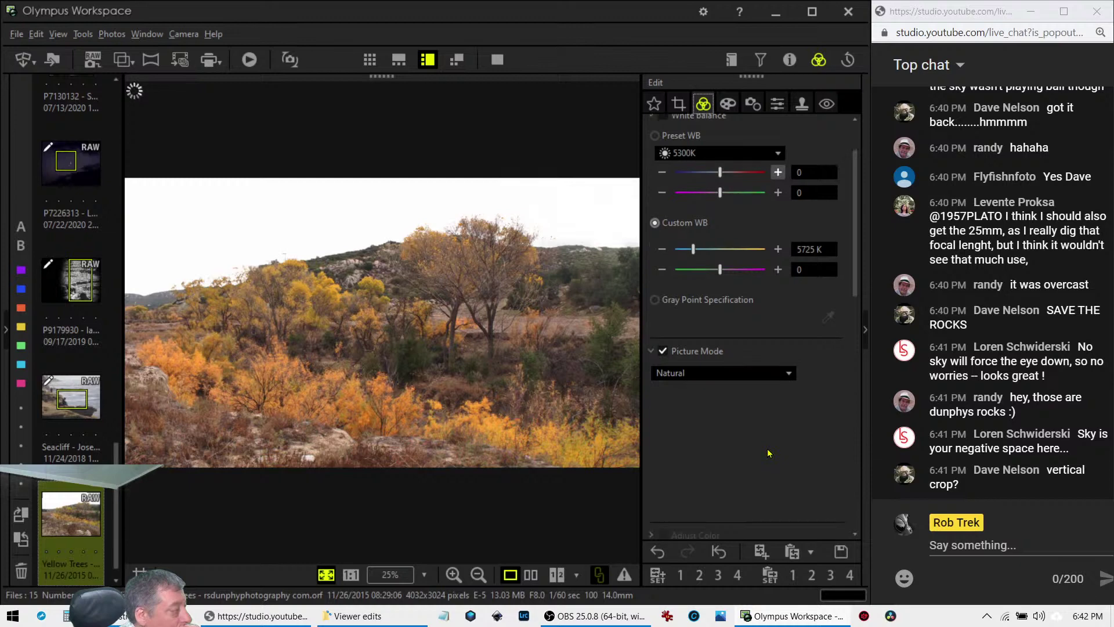
scroll(769, 452, down, 6)
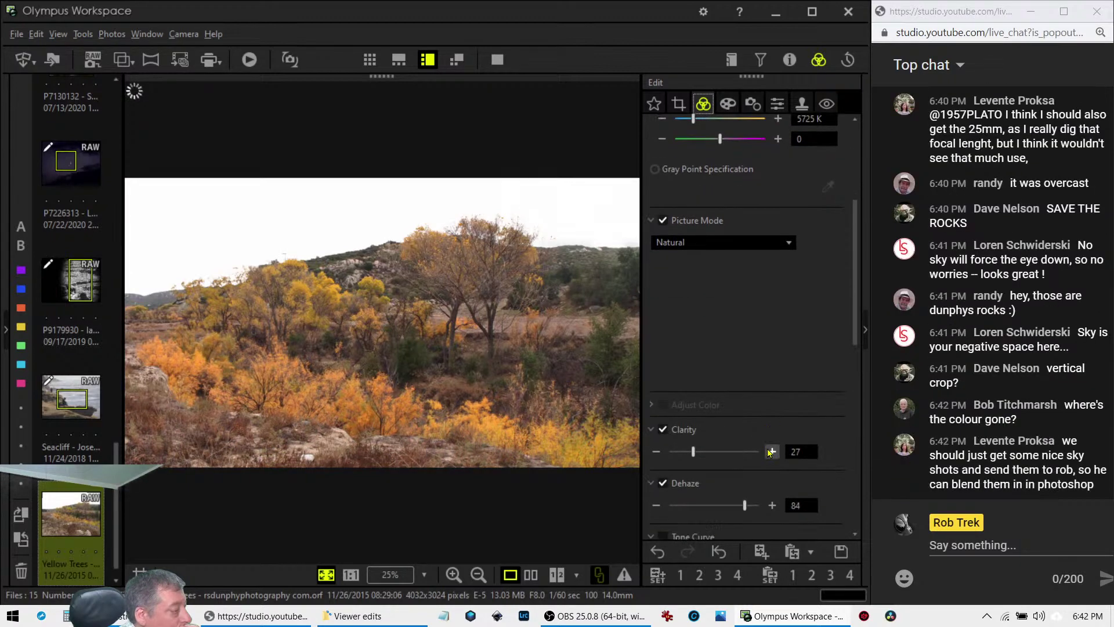
scroll(767, 445, down, 2)
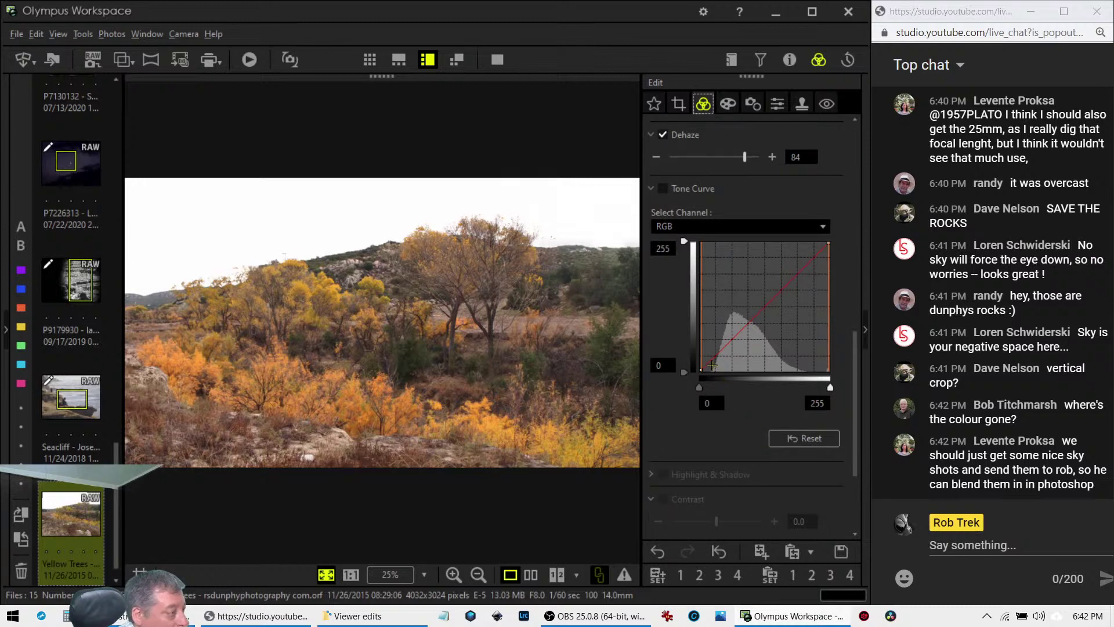
drag(712, 365, 753, 324)
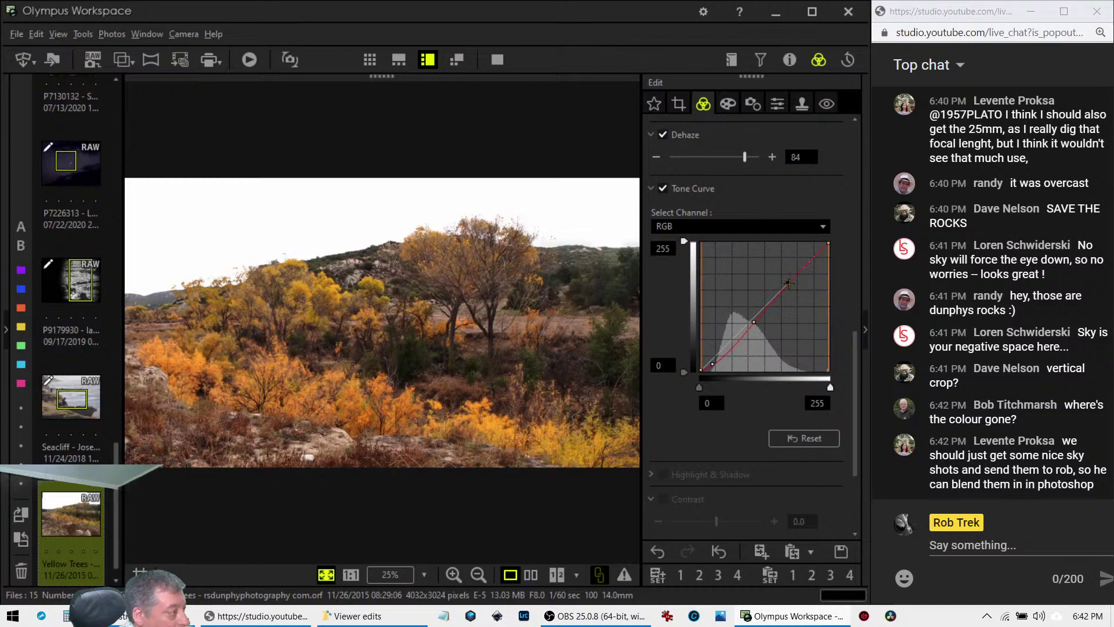
drag(712, 364, 719, 361)
click(297, 455)
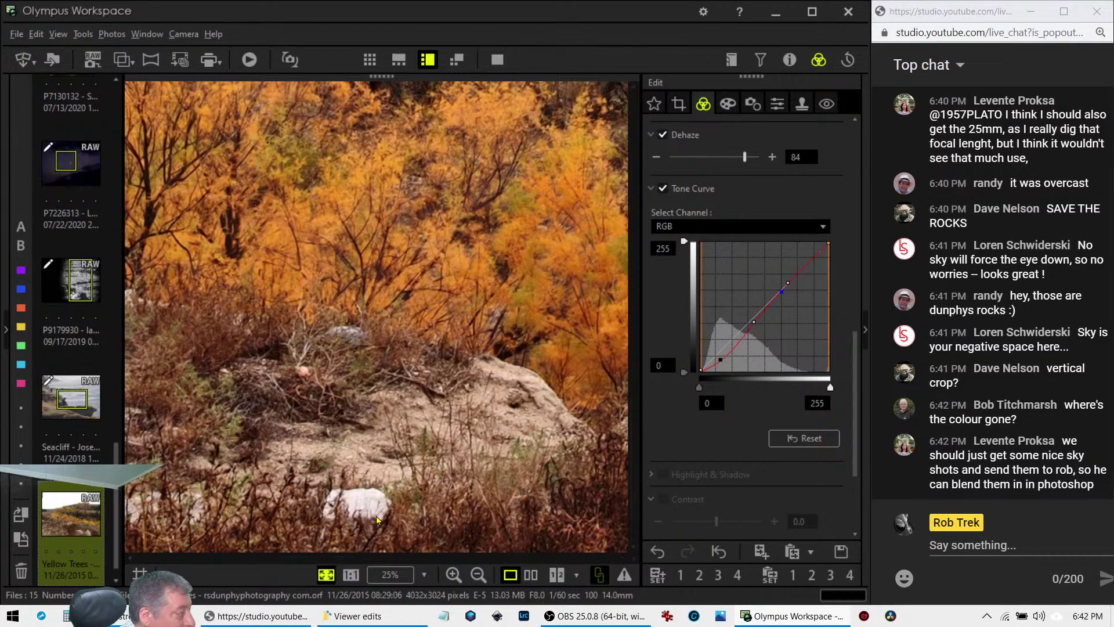
click(377, 521)
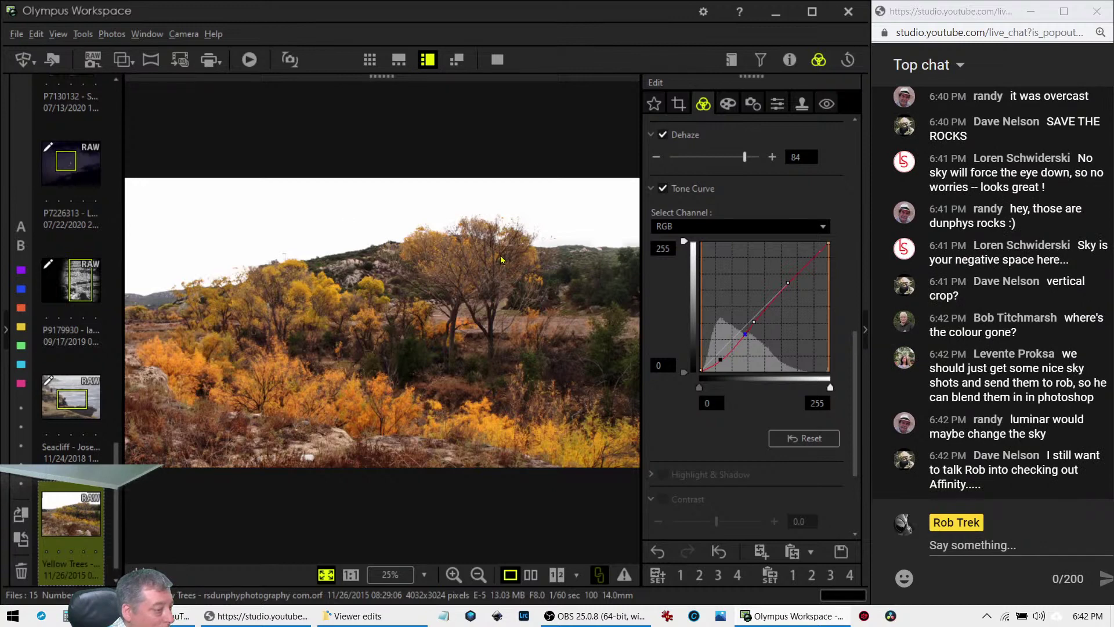
Enlarge the 16:9 crop slightly to 3445 x 1937 pixels
click(679, 105)
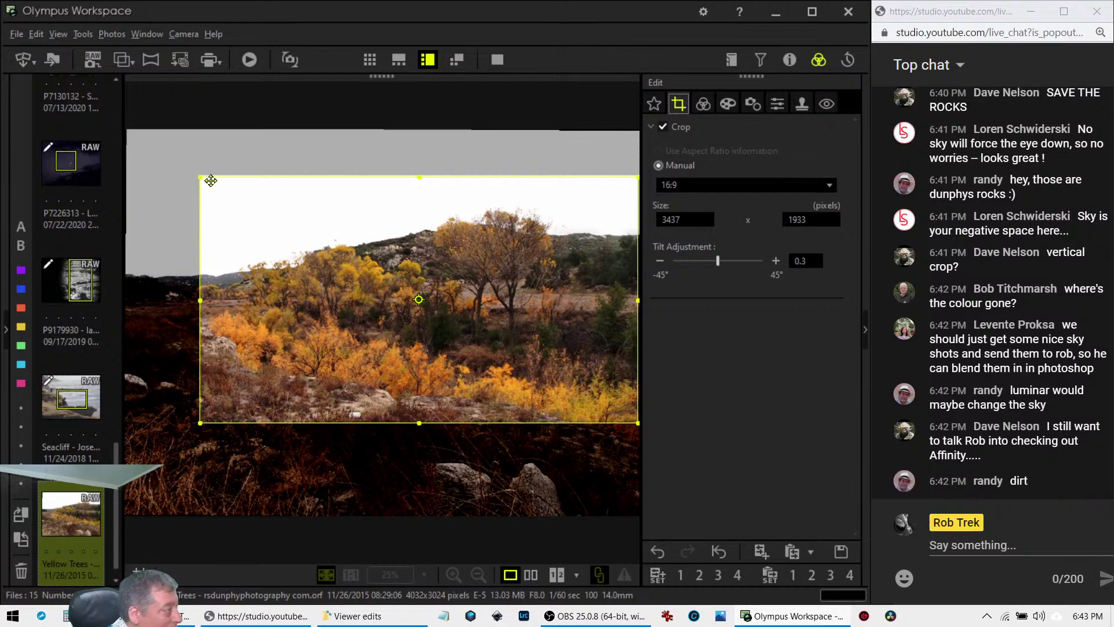
drag(202, 179, 207, 232)
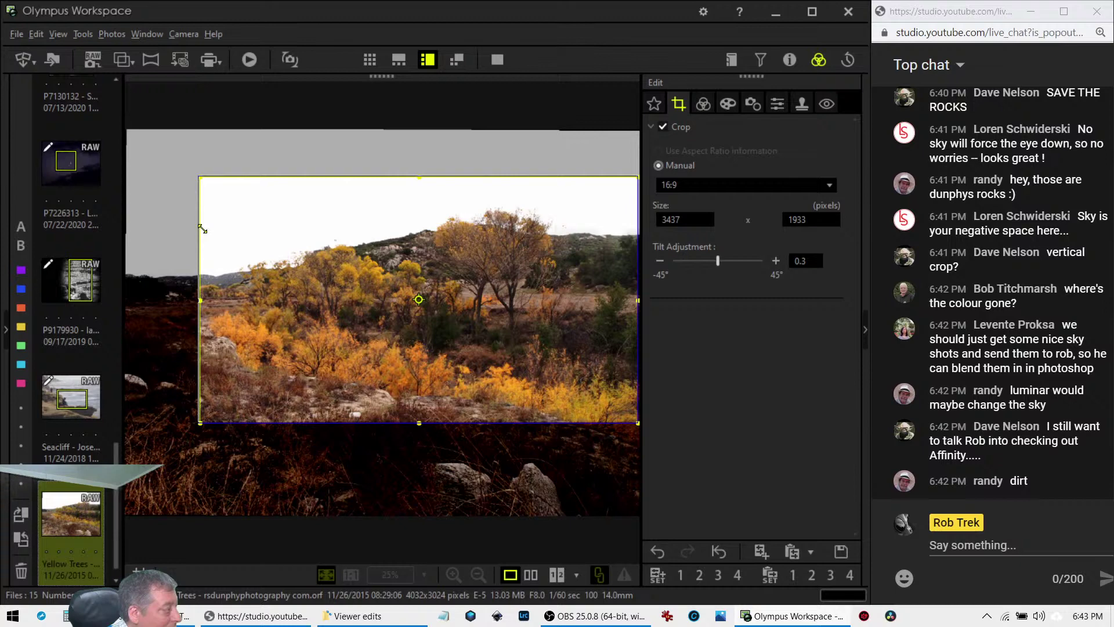
click(704, 105)
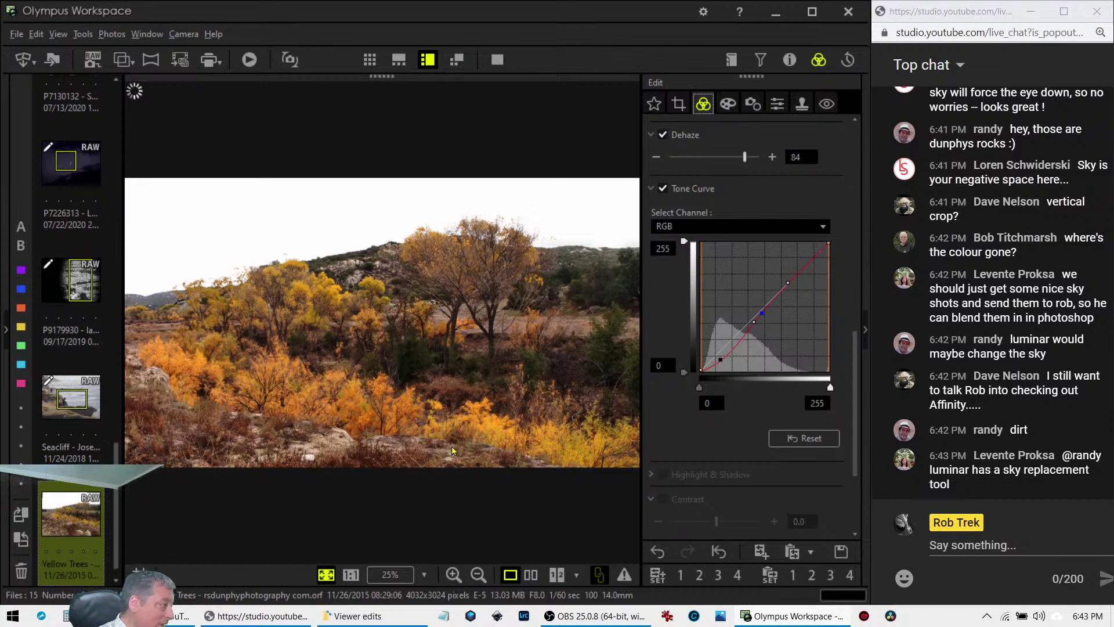
Inspect the yellow trees and the rocky hillside at full size
click(307, 311)
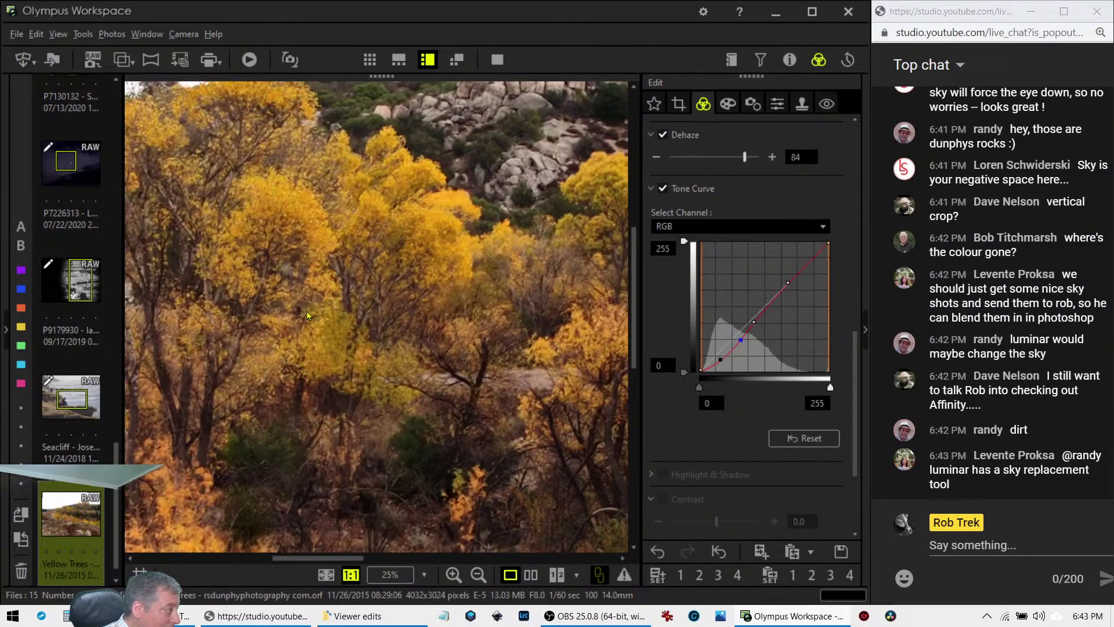
drag(338, 309, 402, 424)
click(401, 424)
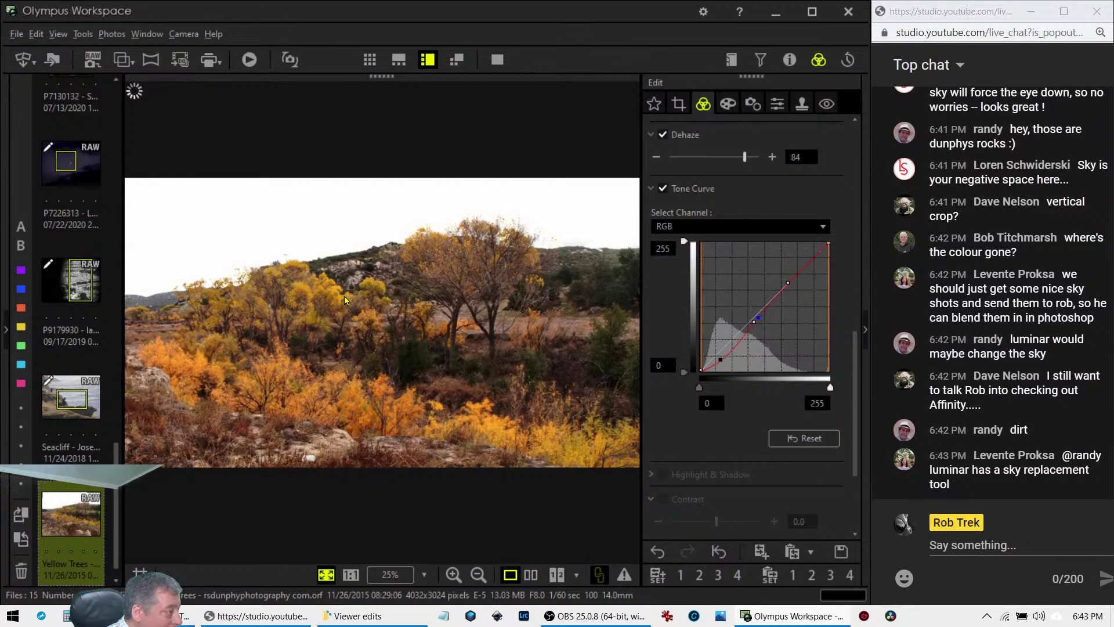
Try a tight 16:9 crop around the central trees, first at 1622 x 914 pixels and then at 2114 x 1189 pixels
click(678, 103)
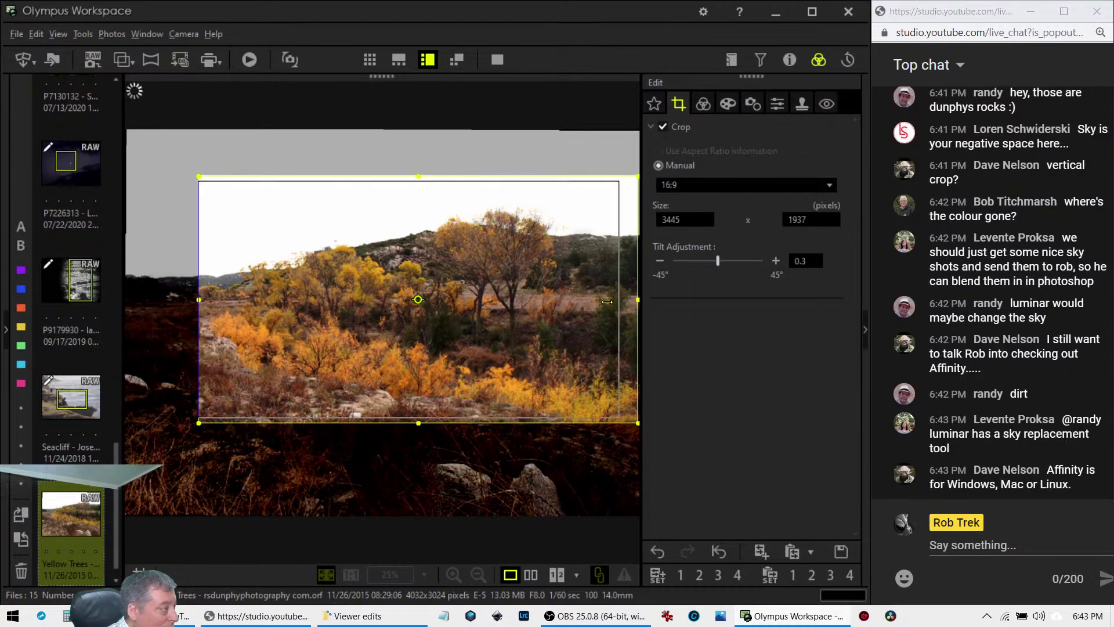
mouse_move(451, 324)
mouse_down()
mouse_move(405, 326)
mouse_move(446, 344)
mouse_up()
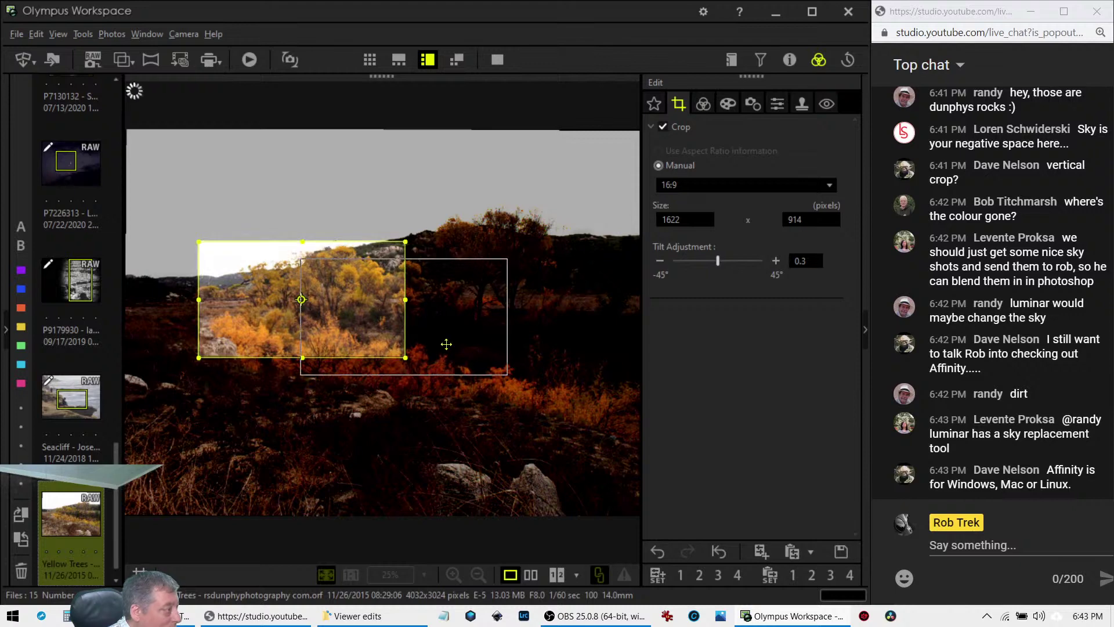
click(703, 103)
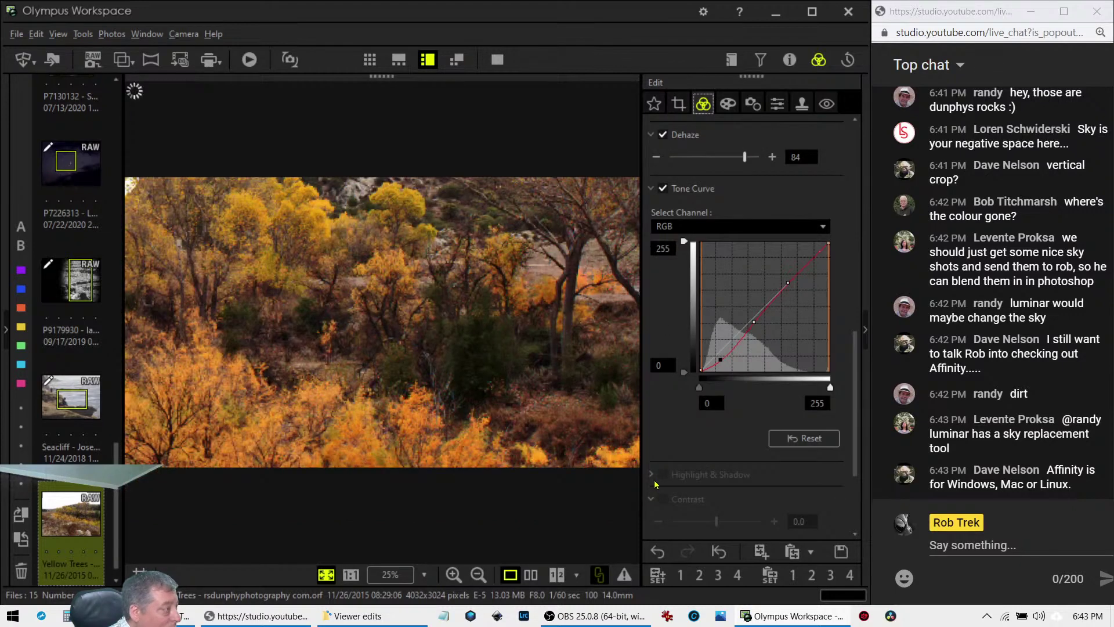
click(679, 103)
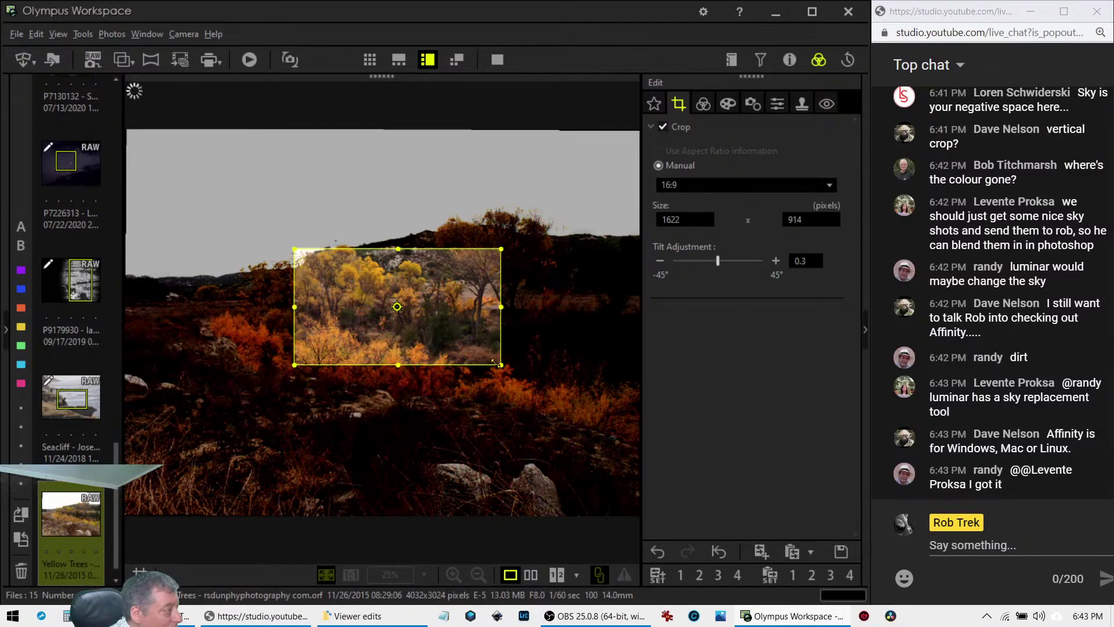
drag(495, 362, 562, 400)
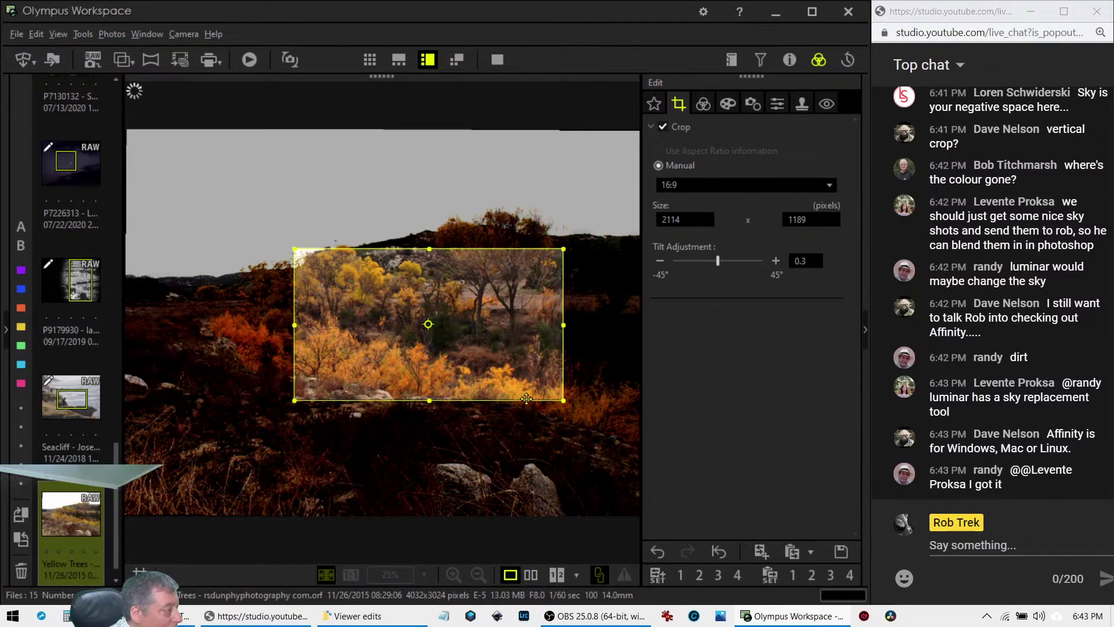
click(702, 103)
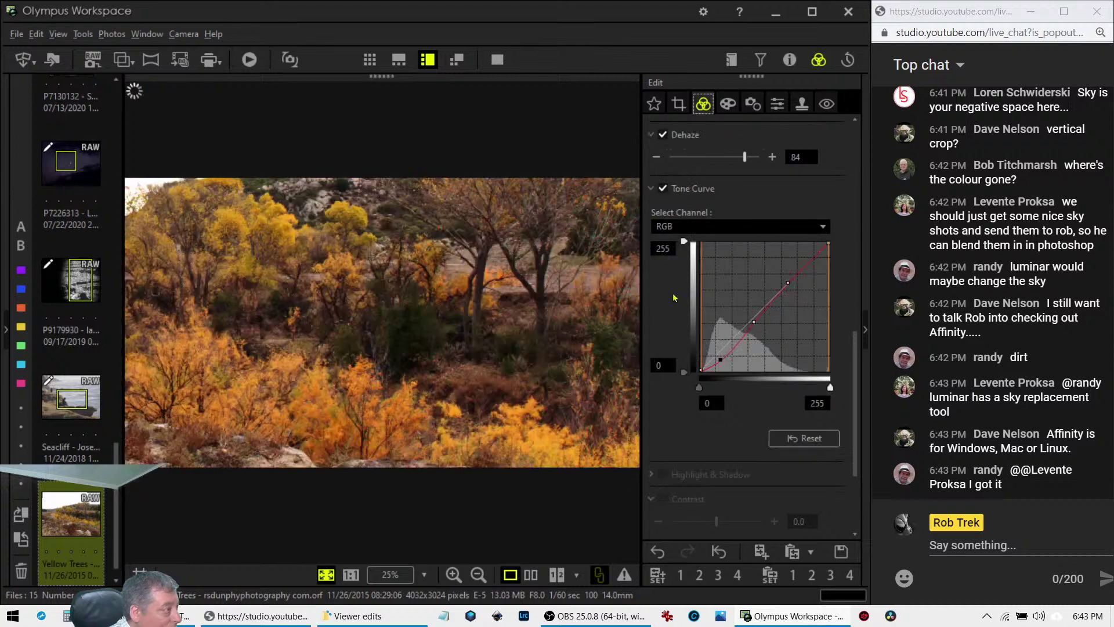
Enlarge the 16:9 crop to take in the foreground rocks, the full tall trees and the hill with a strip of sky
click(679, 105)
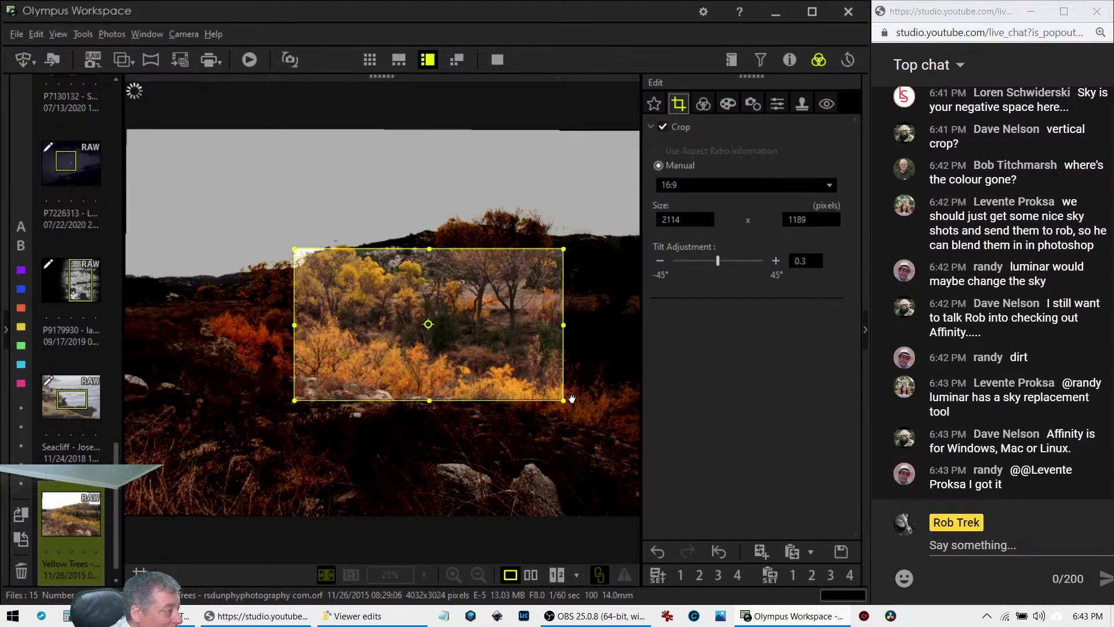
drag(564, 400, 638, 453)
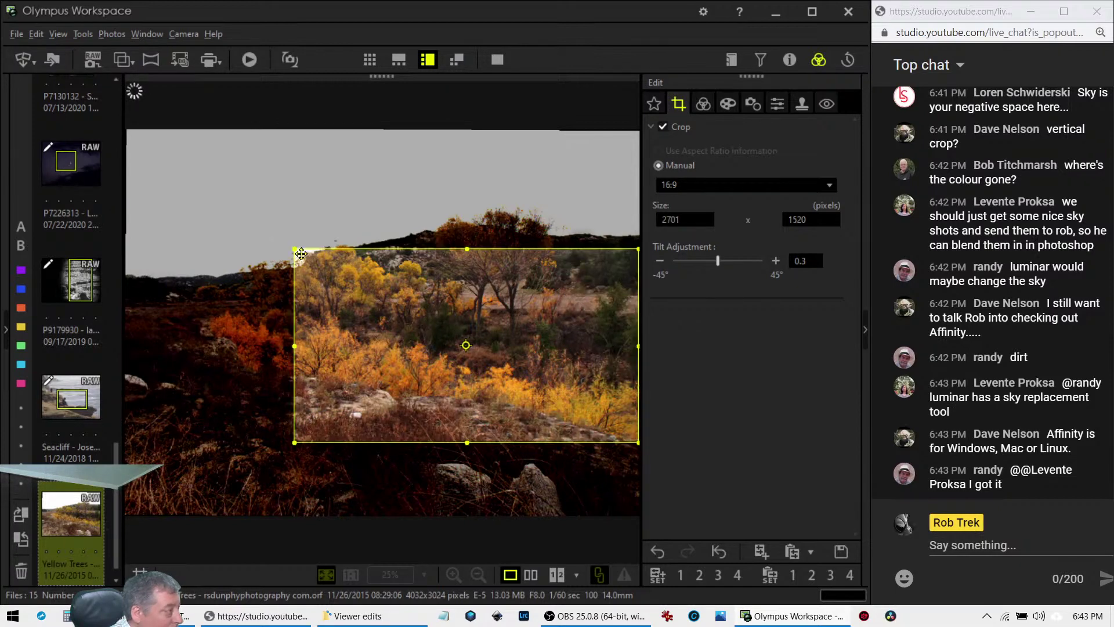
drag(297, 249, 250, 203)
click(703, 103)
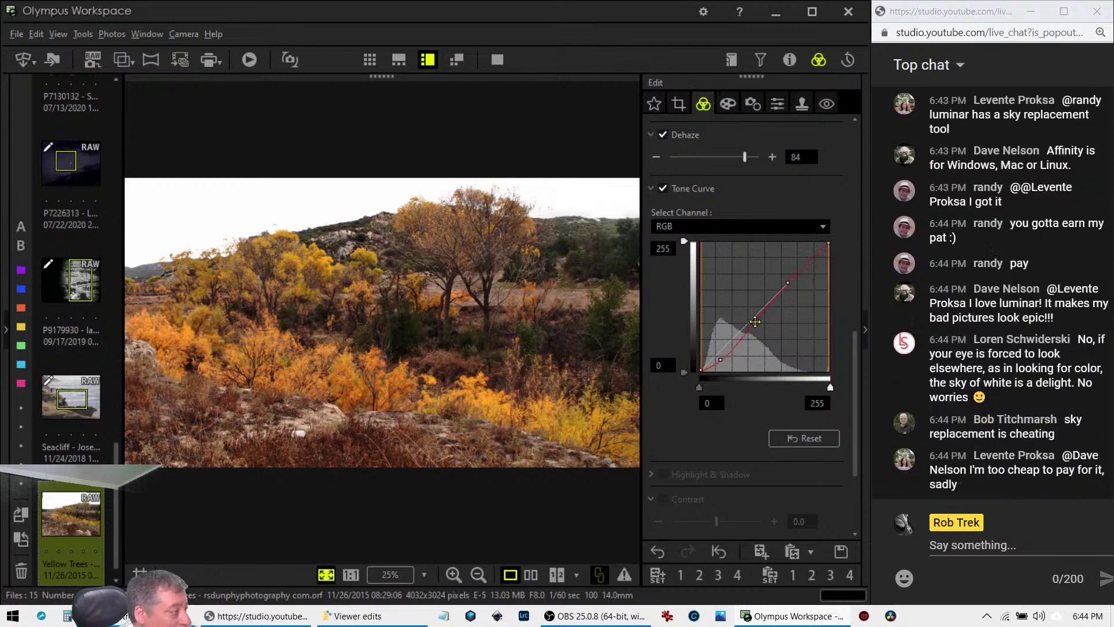
Change the photo's Picture Mode to Monotone
scroll(793, 442, up, 6)
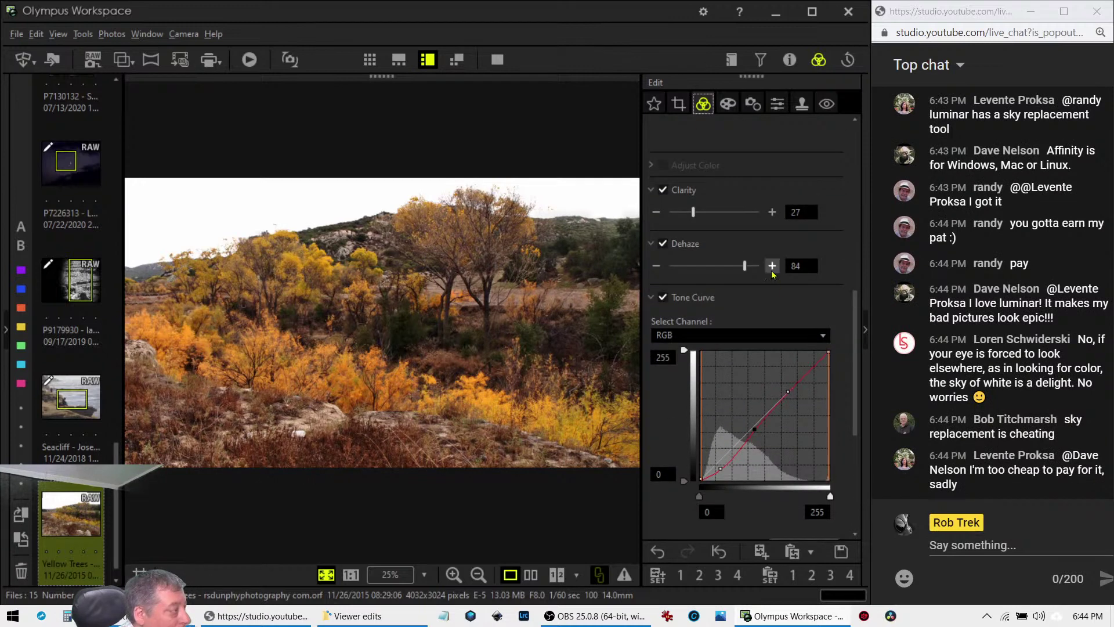
scroll(772, 273, up, 1)
click(755, 308)
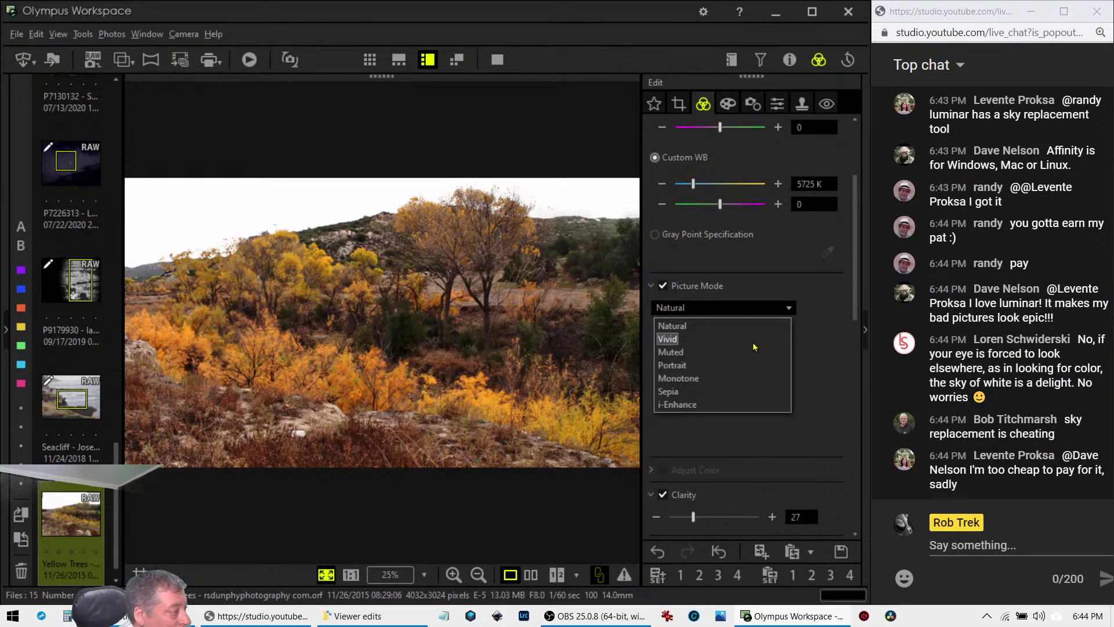
click(756, 378)
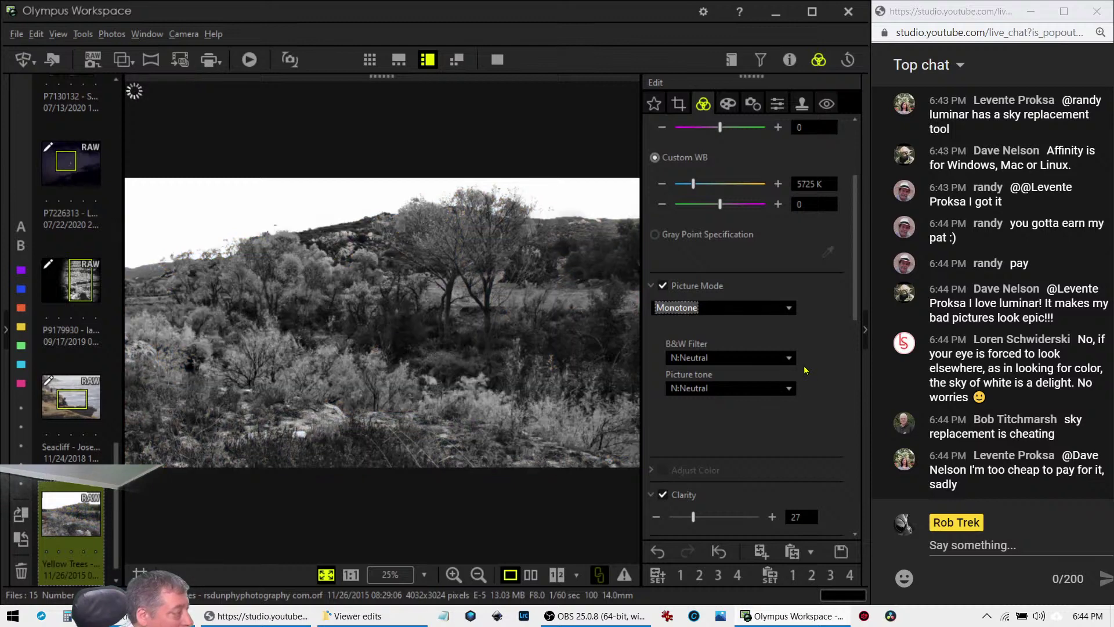
Collapse the Picture Mode settings and raise the highlight point of the RGB tone curve to increase the monotone photo's contrast
scroll(804, 369, down, 8)
scroll(804, 369, down, 6)
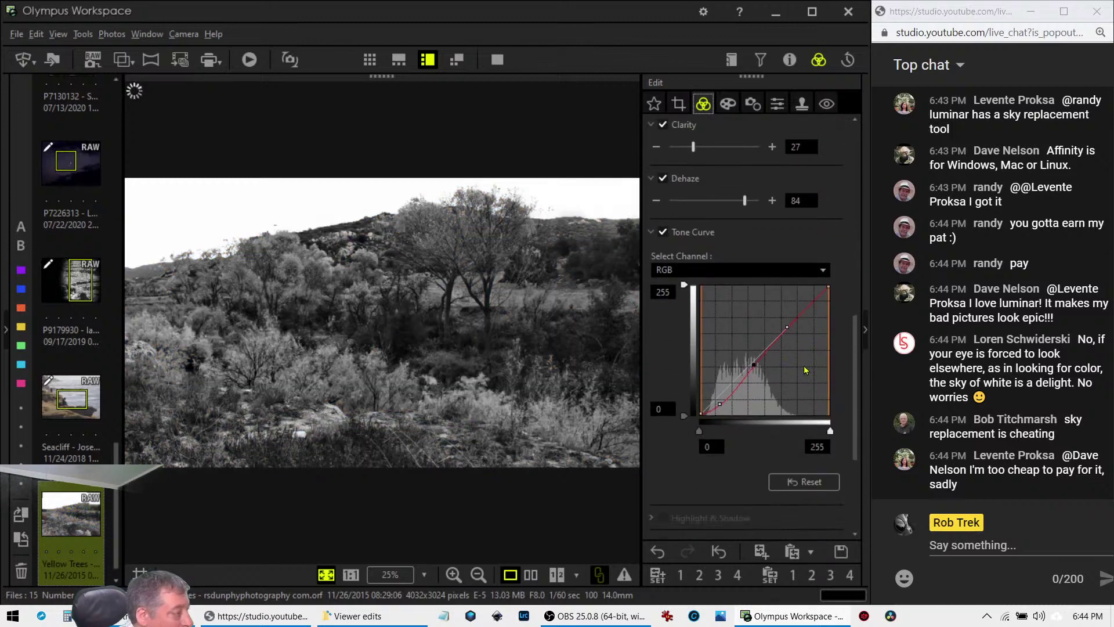
scroll(805, 369, up, 12)
scroll(804, 369, up, 6)
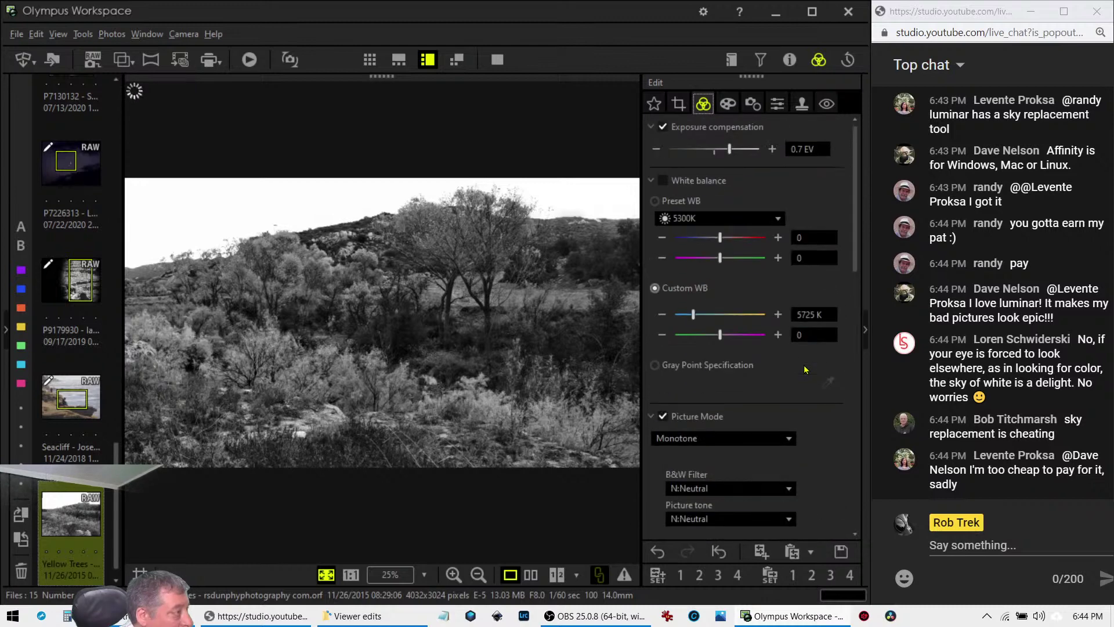
click(652, 416)
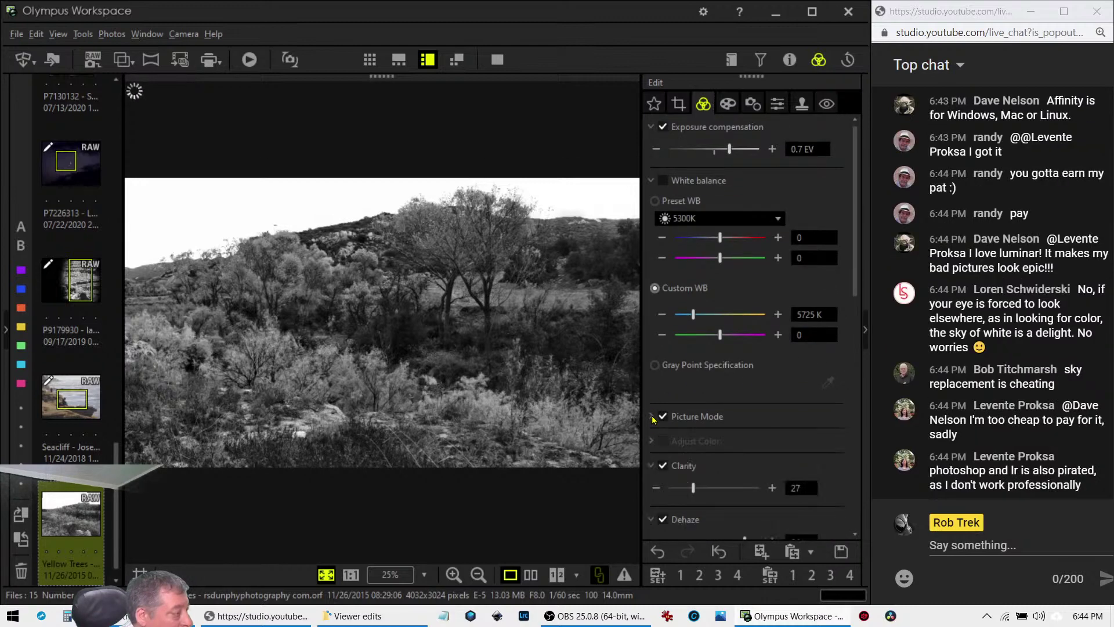
scroll(685, 428, down, 5)
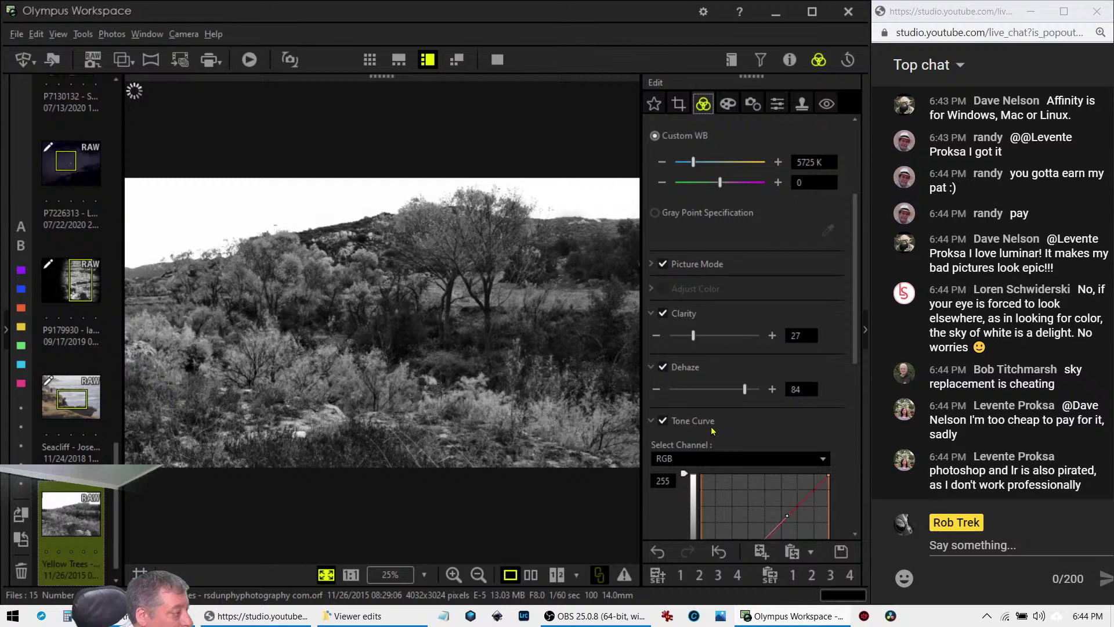
scroll(713, 431, up, 3)
scroll(711, 430, up, 2)
scroll(712, 429, down, 4)
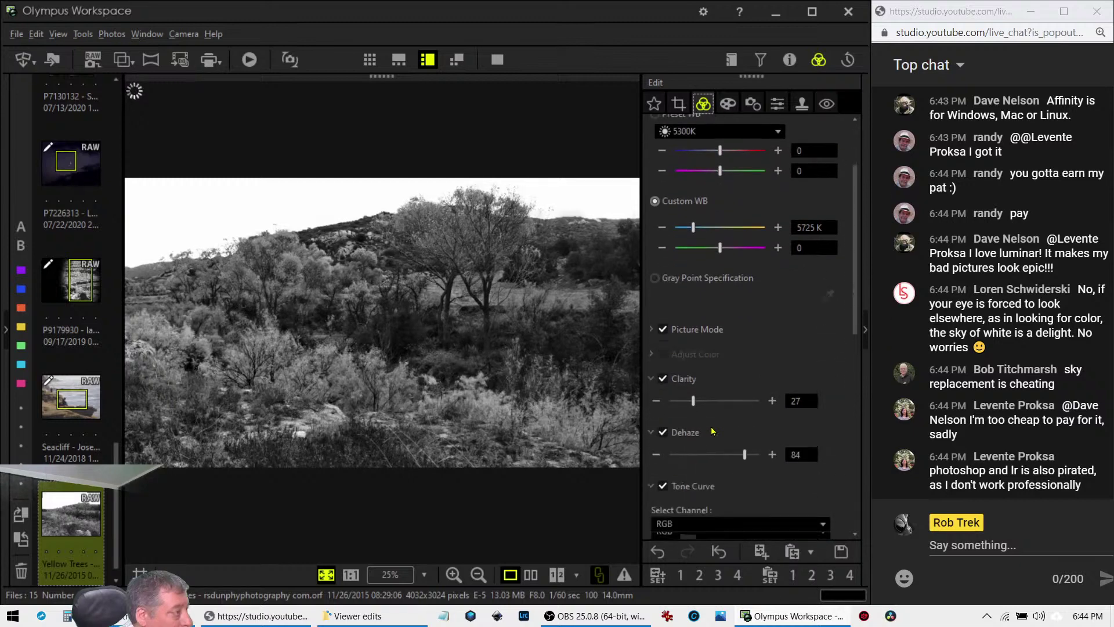
scroll(712, 429, down, 4)
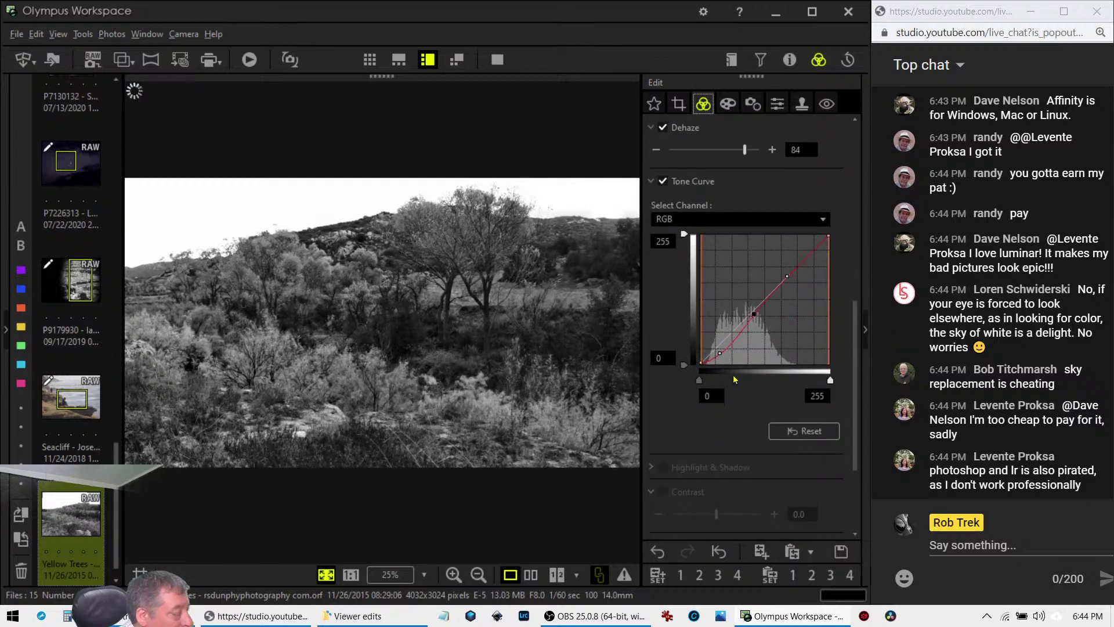
drag(786, 277, 783, 265)
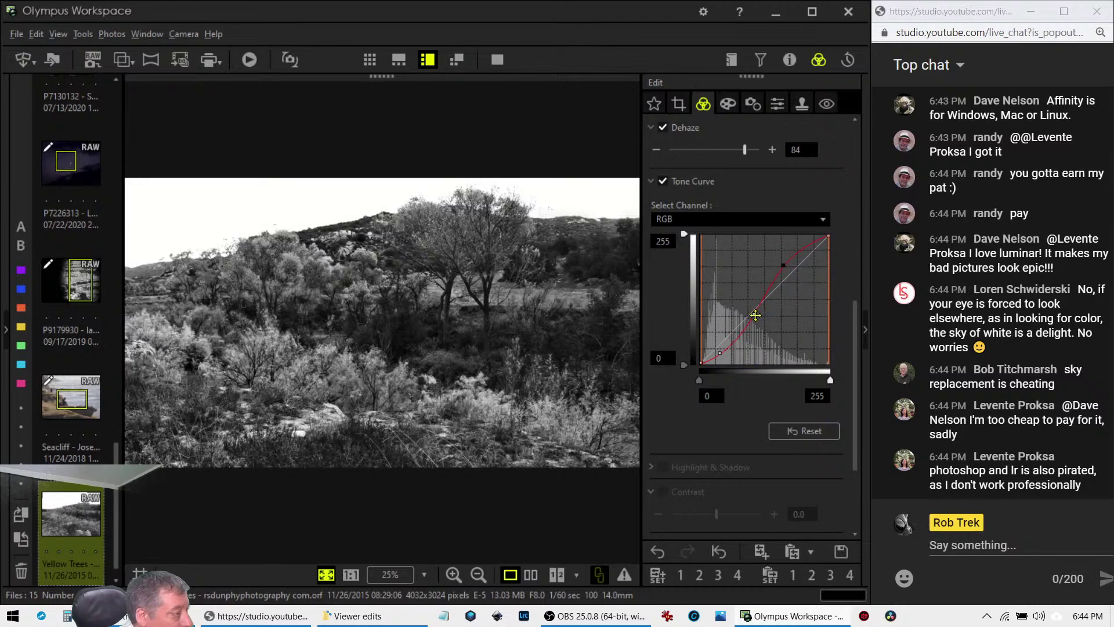
Steepen the RGB tone curve of the monotone photo by lowering its shadow point and raising its midtone and highlight points
click(720, 353)
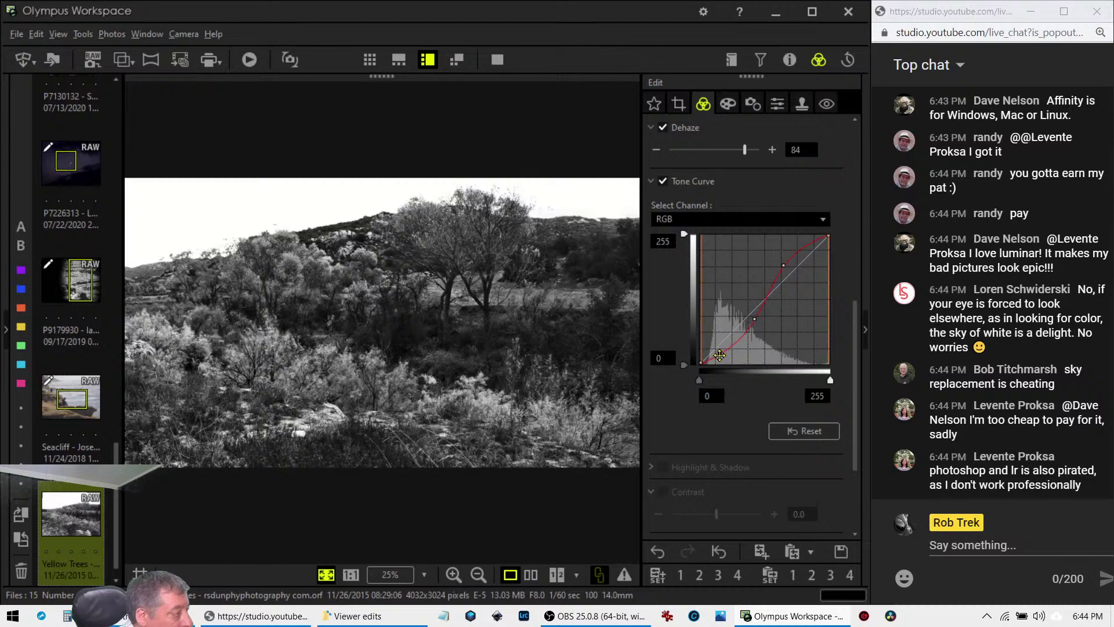
drag(720, 353, 724, 356)
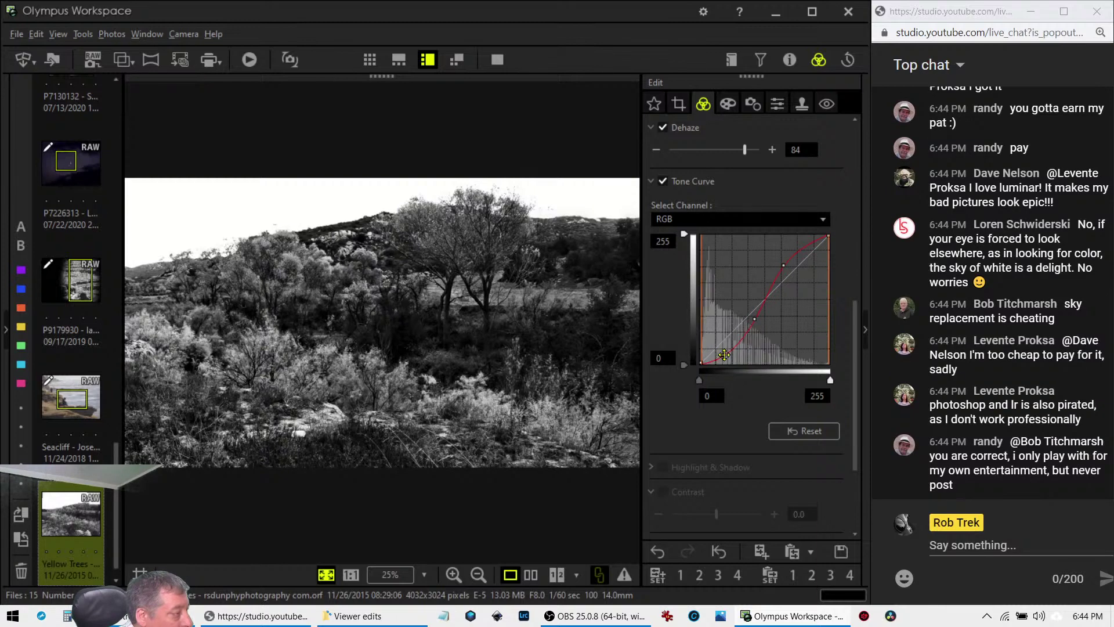
drag(784, 265, 784, 257)
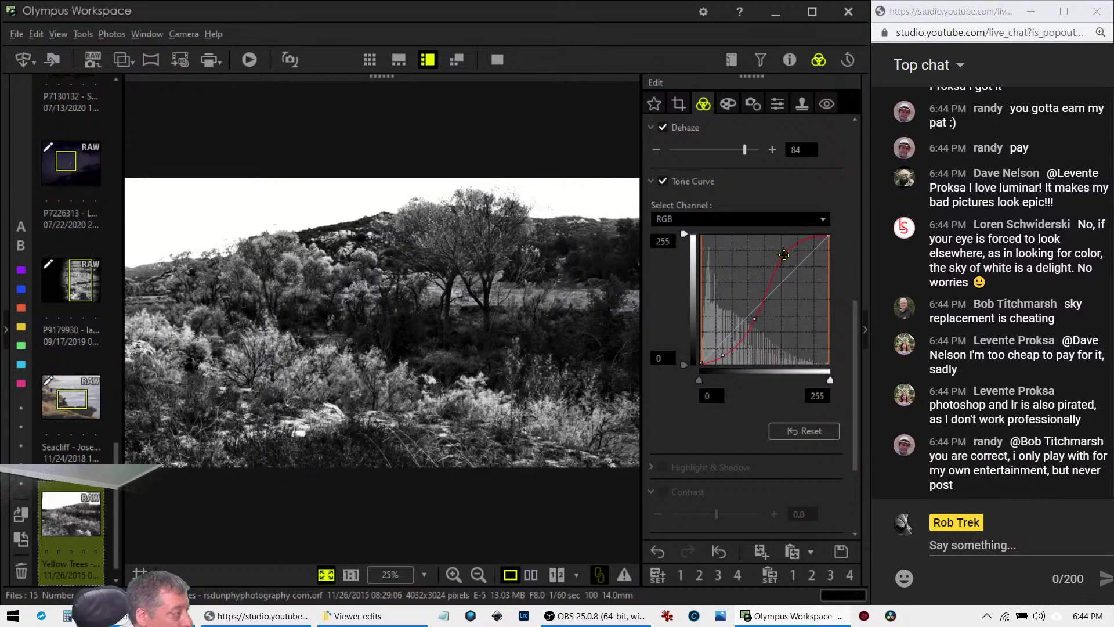
drag(754, 323, 753, 310)
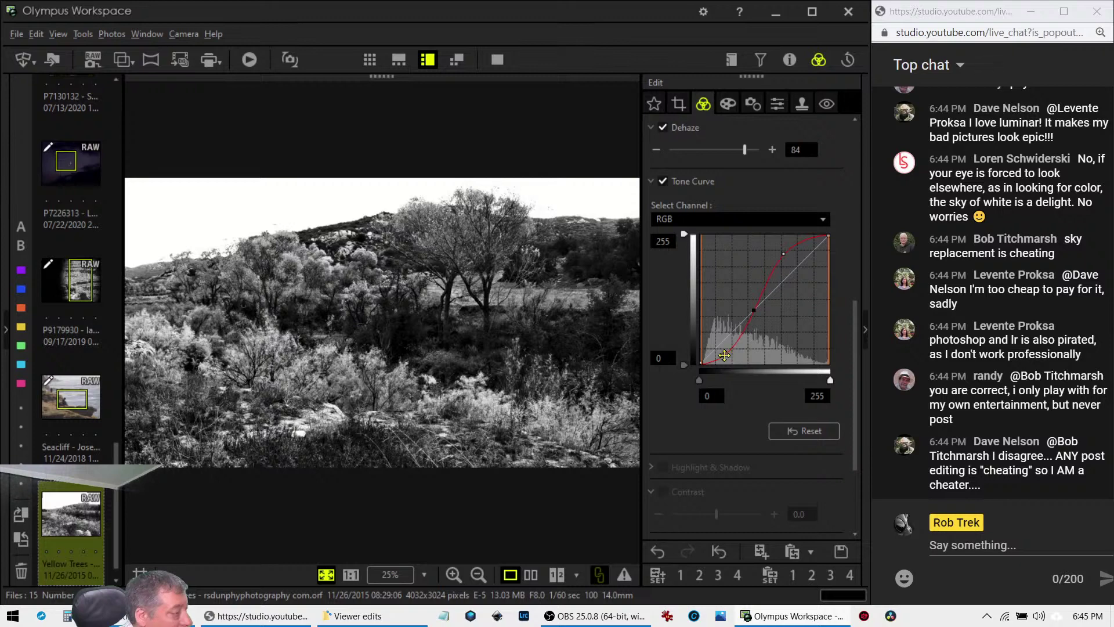
drag(723, 354, 729, 355)
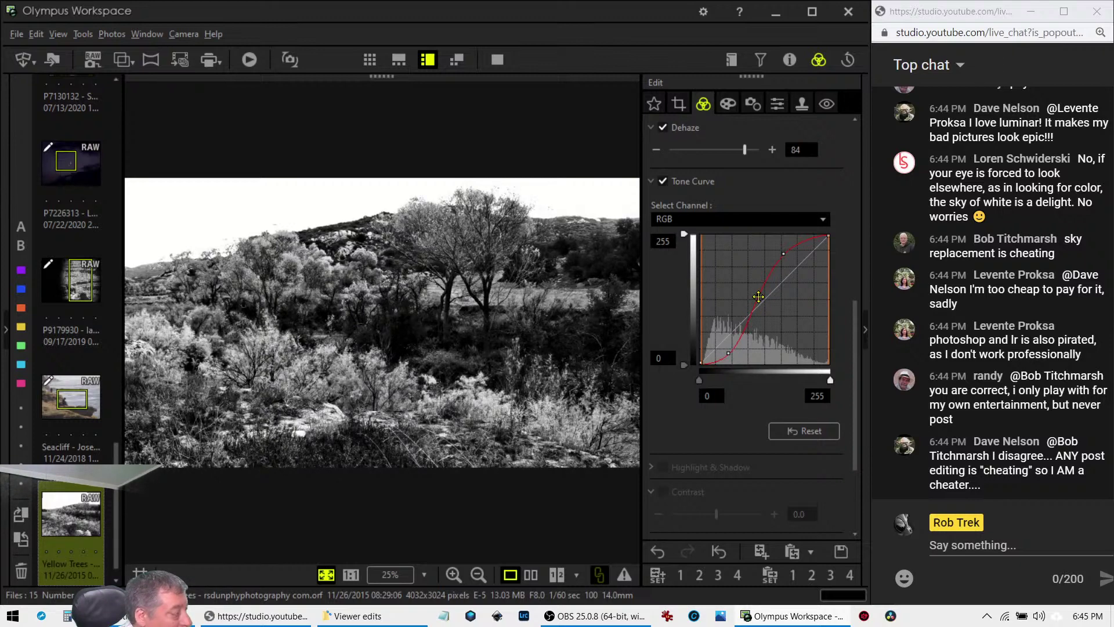
click(759, 297)
drag(783, 254, 784, 250)
drag(729, 353, 725, 356)
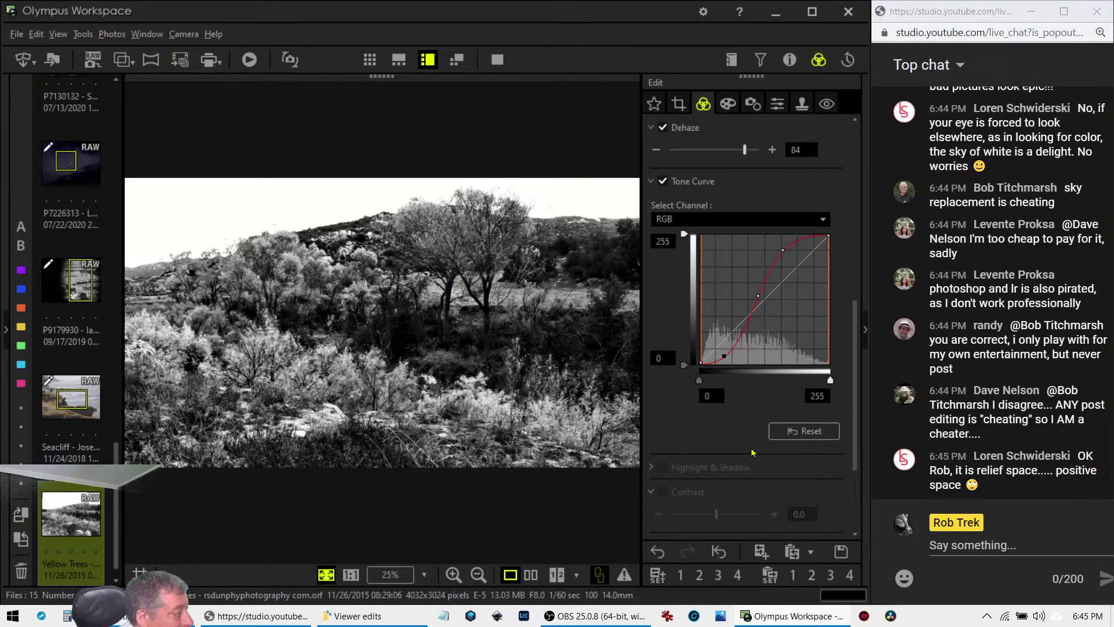
View the high-contrast monotone version of the Yellow Trees photo full screen, and return to the editor
scroll(752, 452, up, 1)
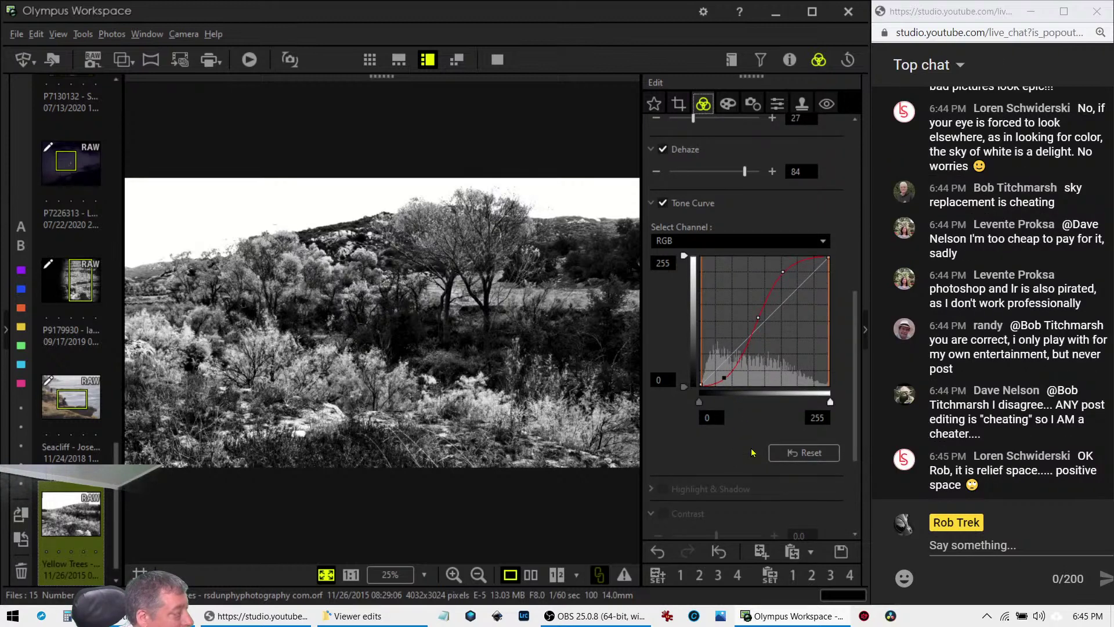
click(500, 65)
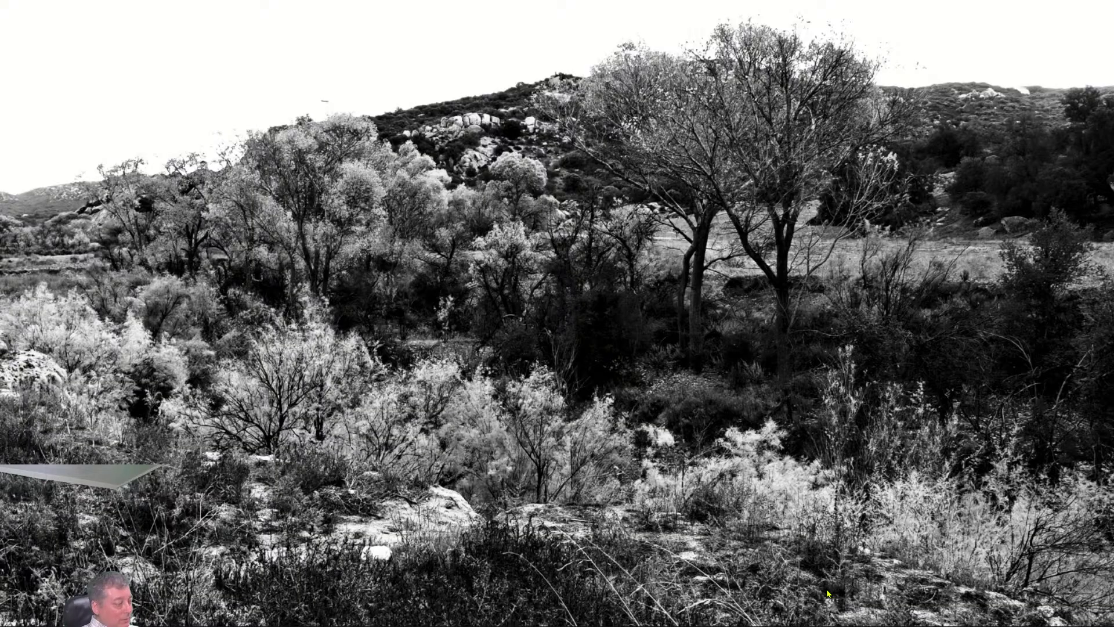
key(Escape)
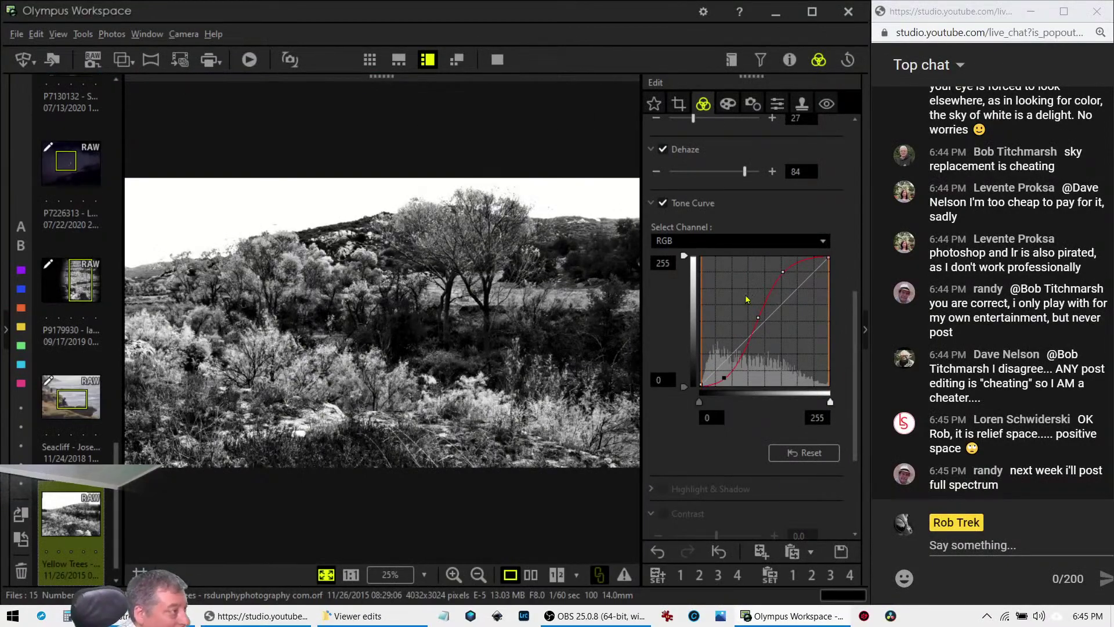
Expand the Picture Mode settings and change the photo's Picture Mode to Natural
scroll(743, 261, up, 6)
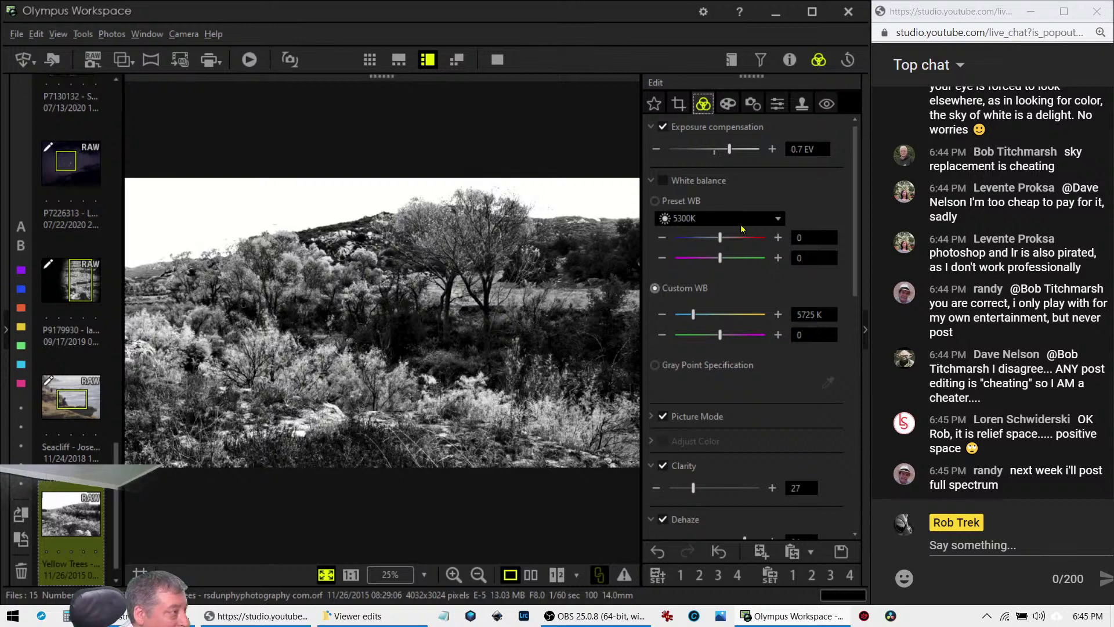
scroll(744, 407, down, 3)
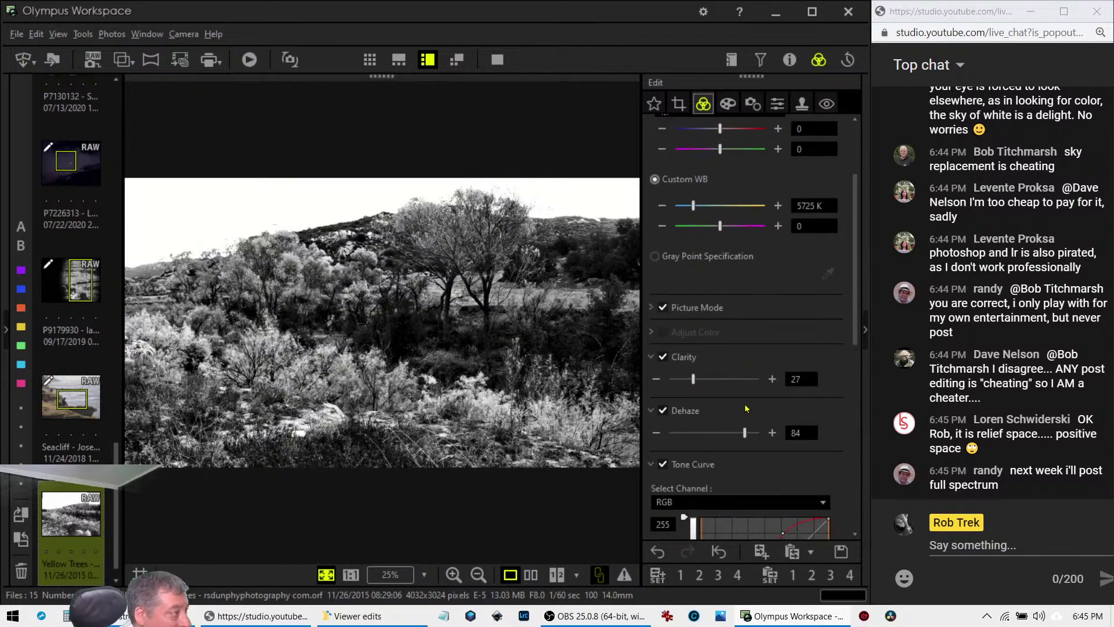
scroll(745, 407, down, 3)
scroll(743, 398, up, 4)
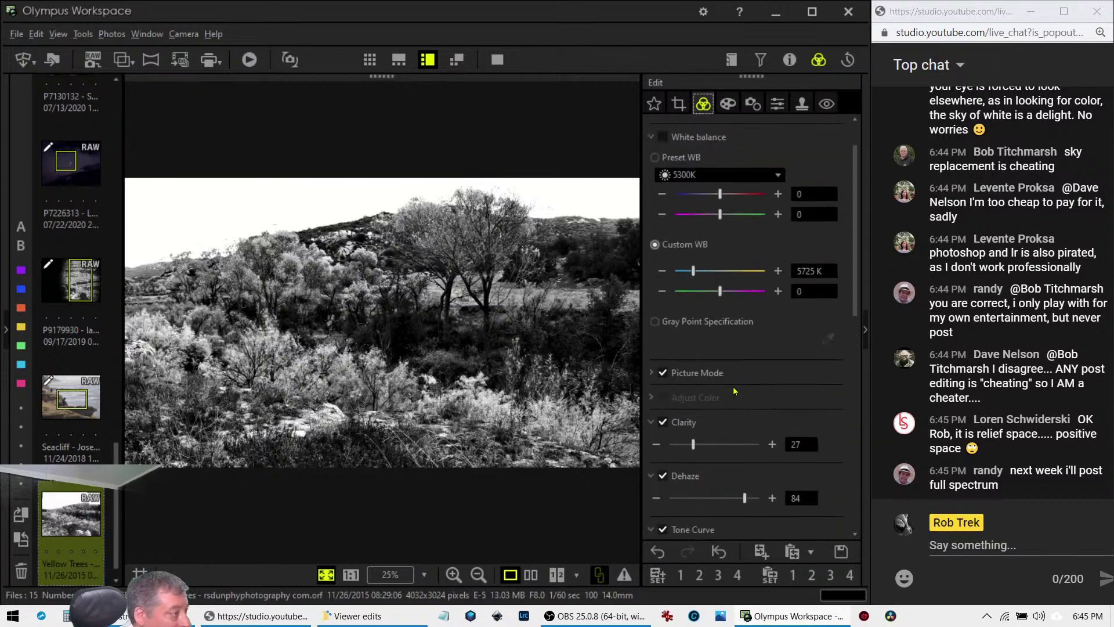
click(652, 372)
click(698, 390)
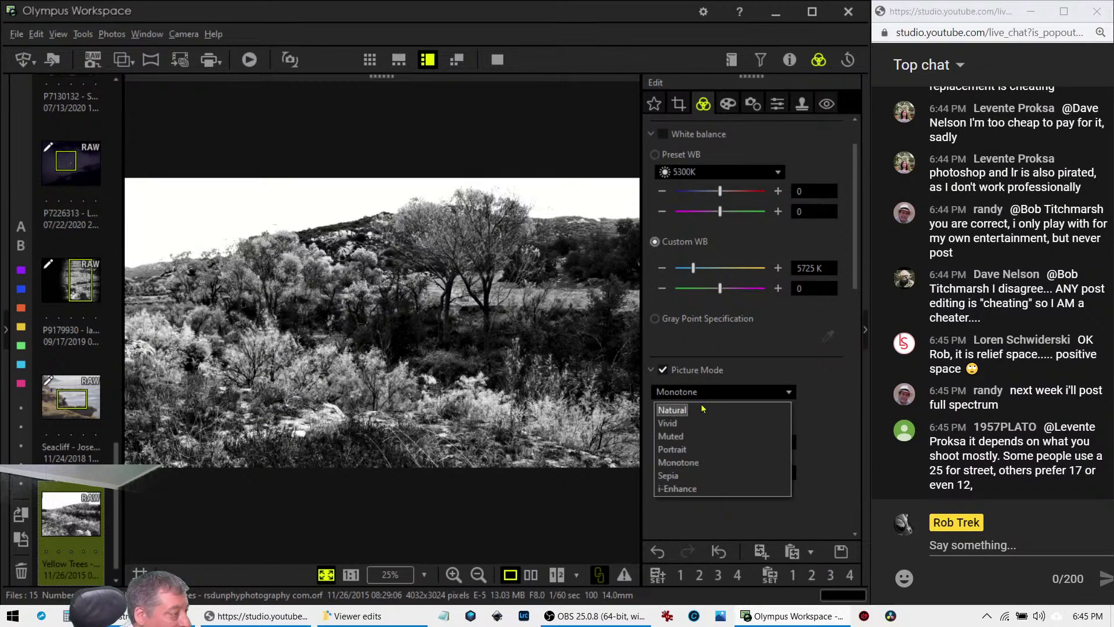
click(702, 409)
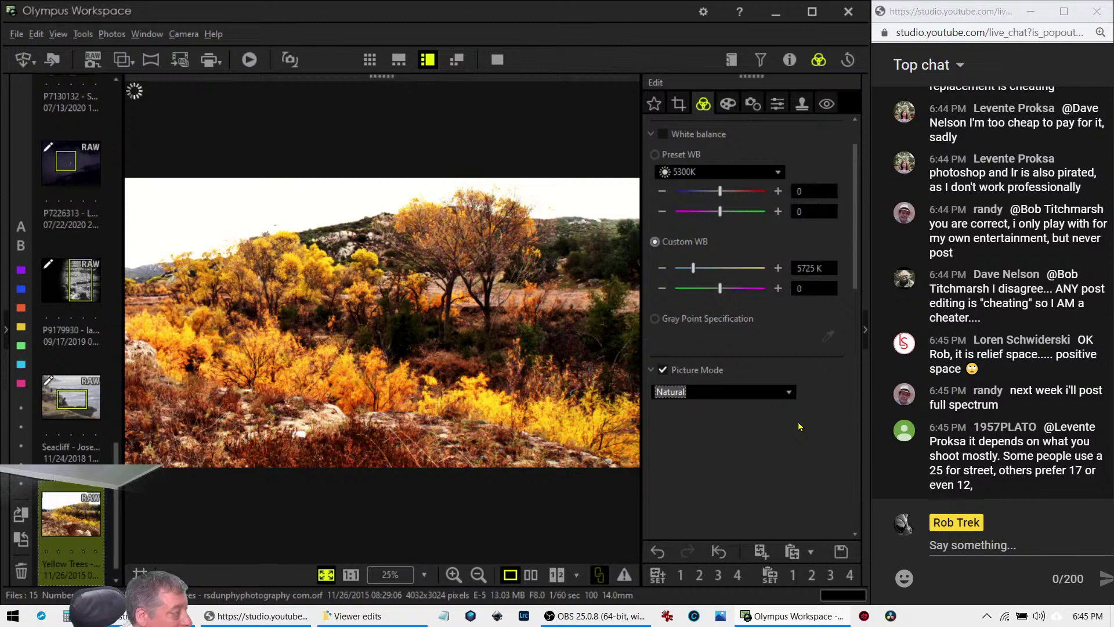
Soften the RGB tone curve by raising the shadow point and lowering the midtone and highlight points close to the diagonal
scroll(798, 426, down, 8)
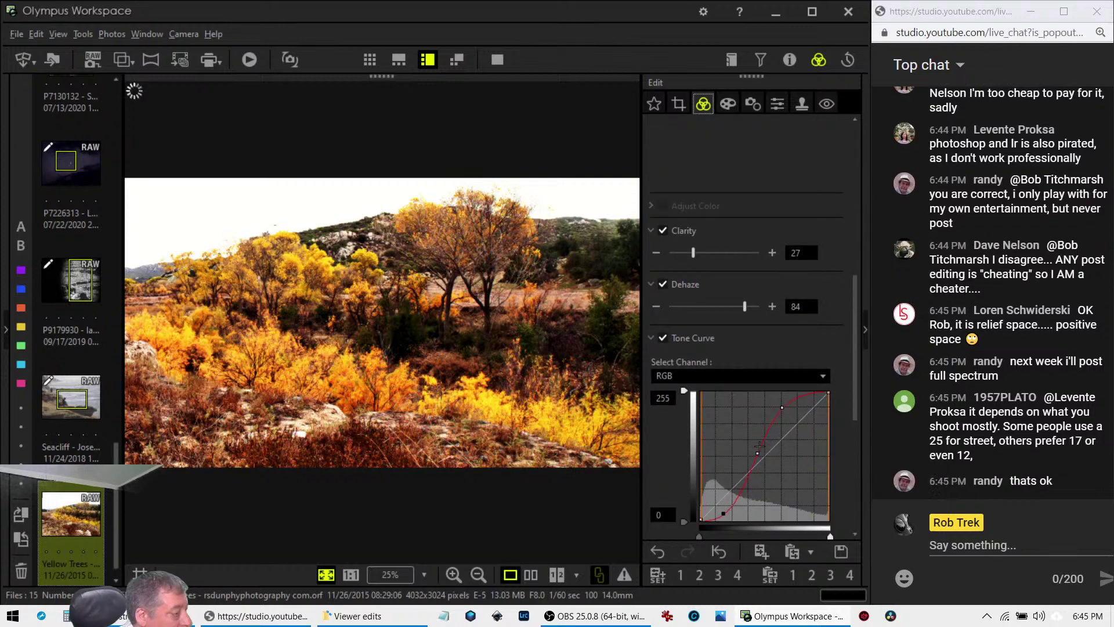
drag(724, 513, 721, 507)
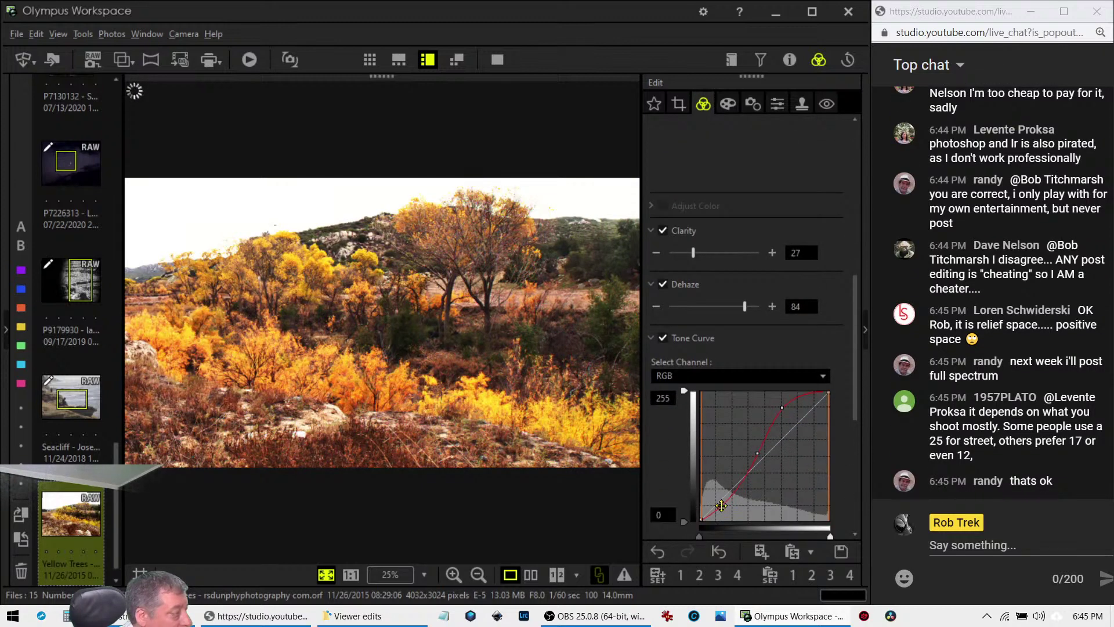
drag(757, 452, 760, 455)
drag(785, 407, 792, 417)
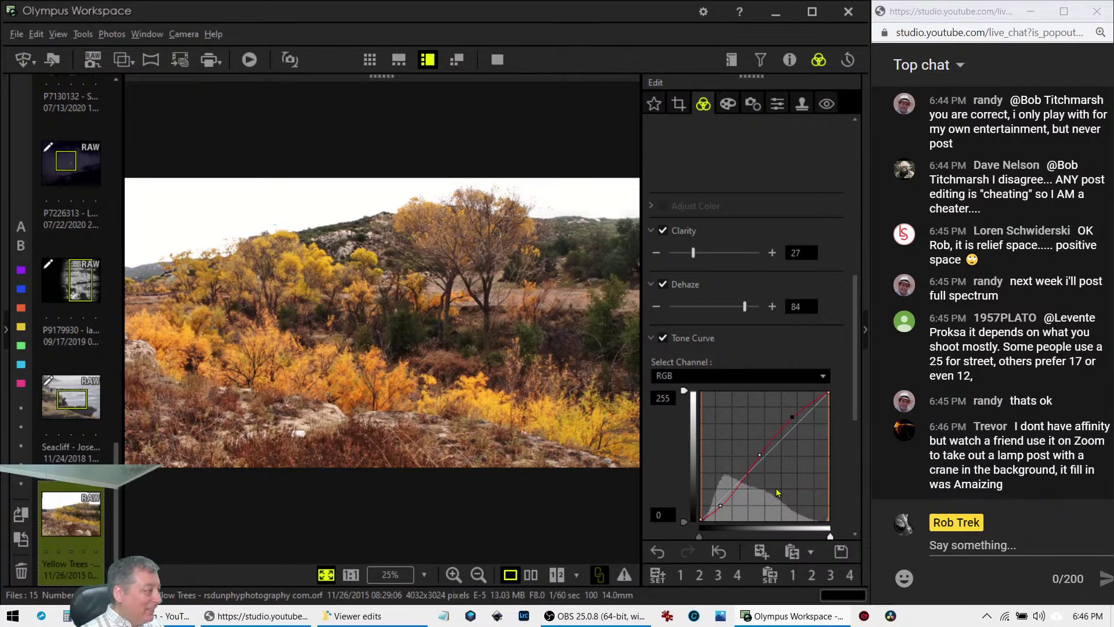
Compare the original and edited Yellow Trees photo side by side full screen, inspecting trees and rocky hillside up close, and return to single view
click(531, 575)
click(497, 59)
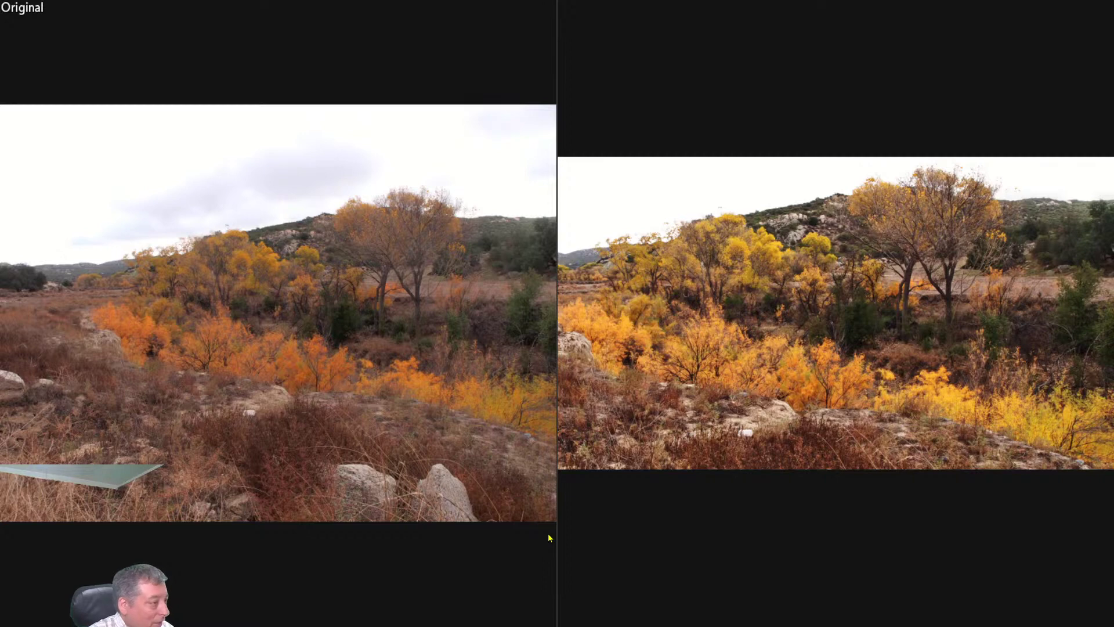
click(772, 379)
drag(773, 349, 877, 300)
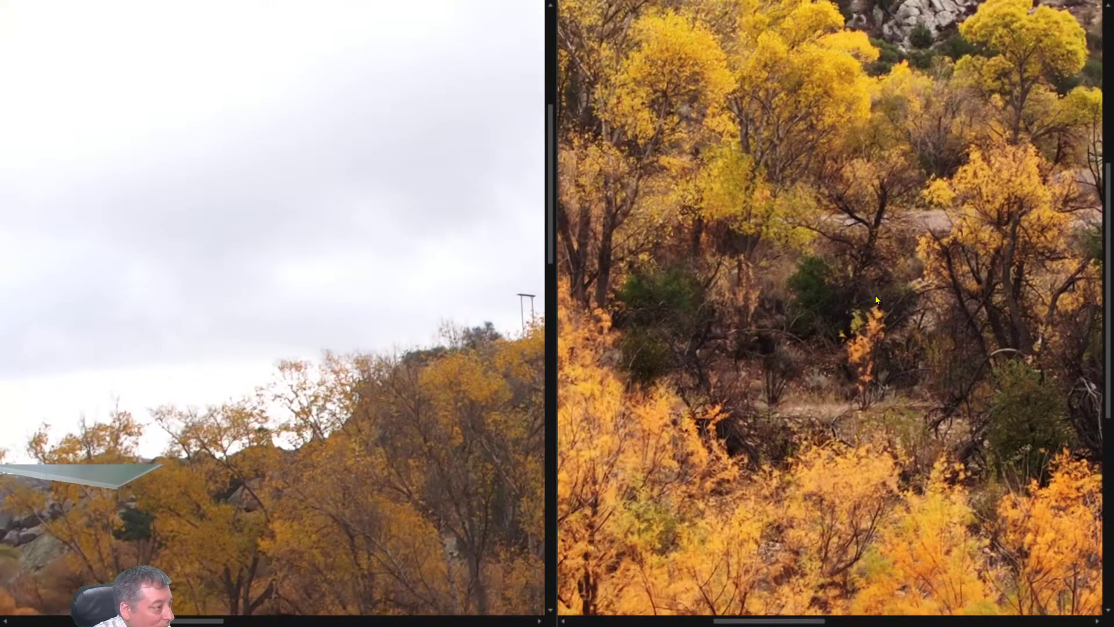
click(869, 333)
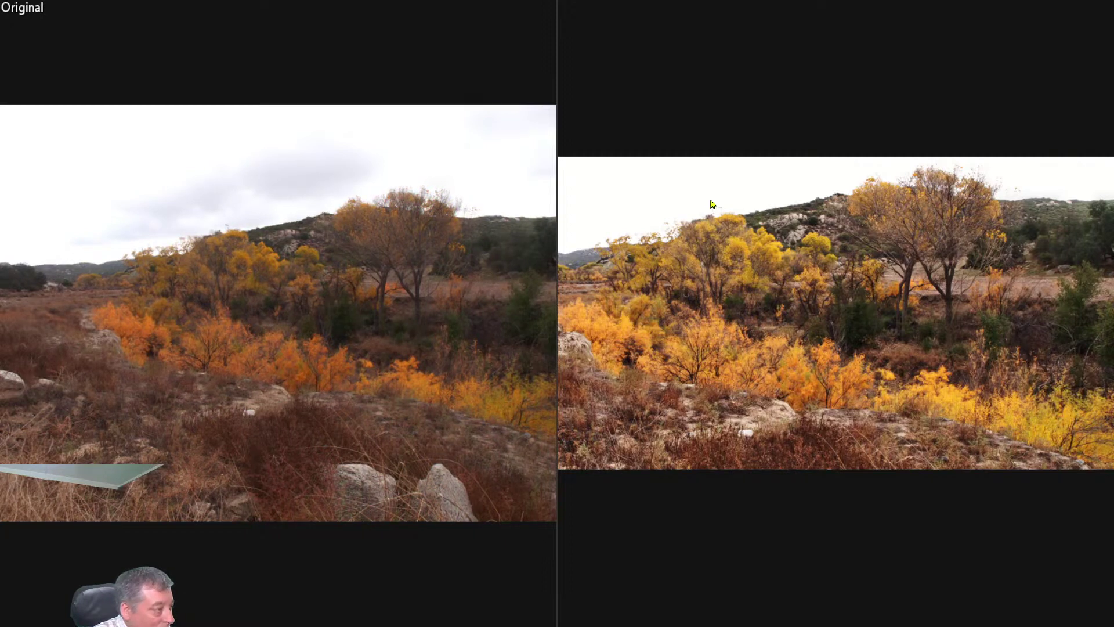
click(803, 220)
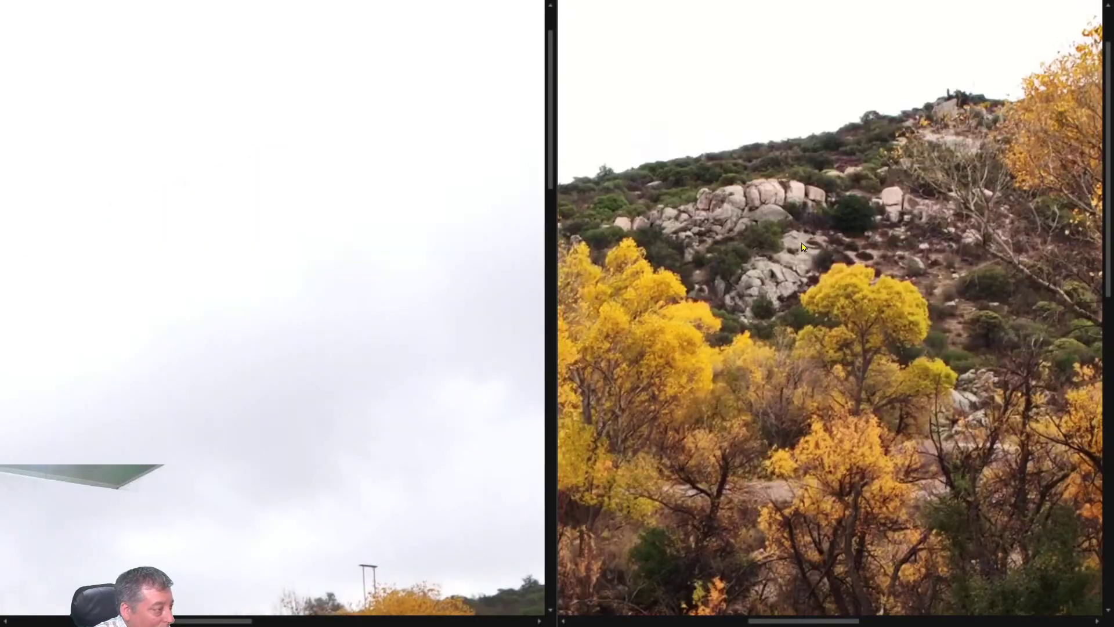
drag(804, 298, 849, 213)
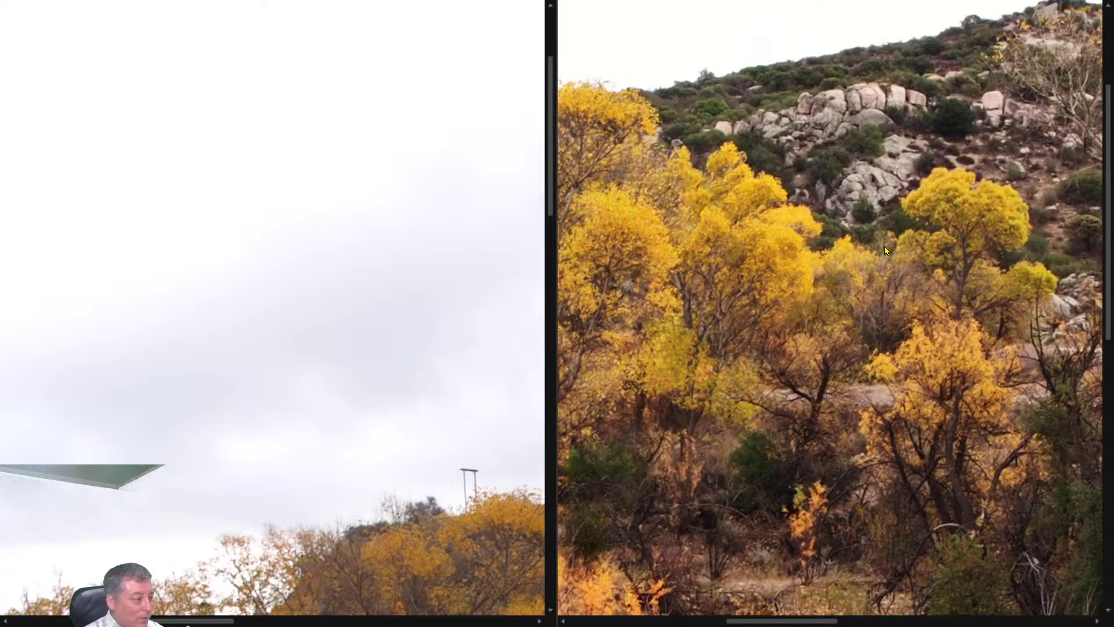
key(Escape)
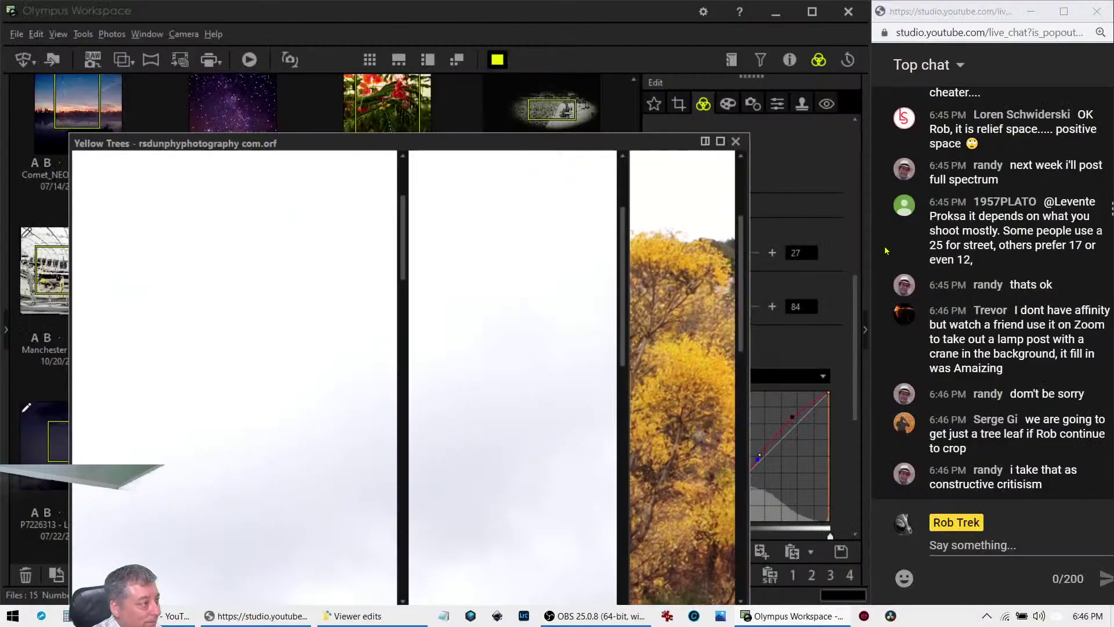
click(510, 574)
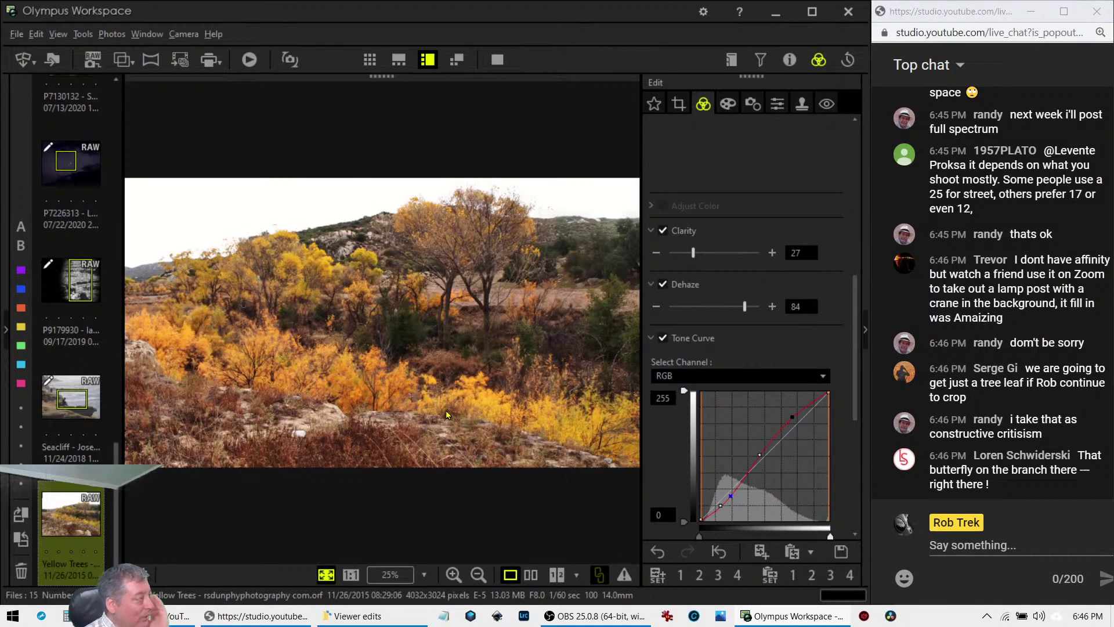
Switch to the thumbnail grid and open the Viewer edits folder
scroll(72, 232, up, 10)
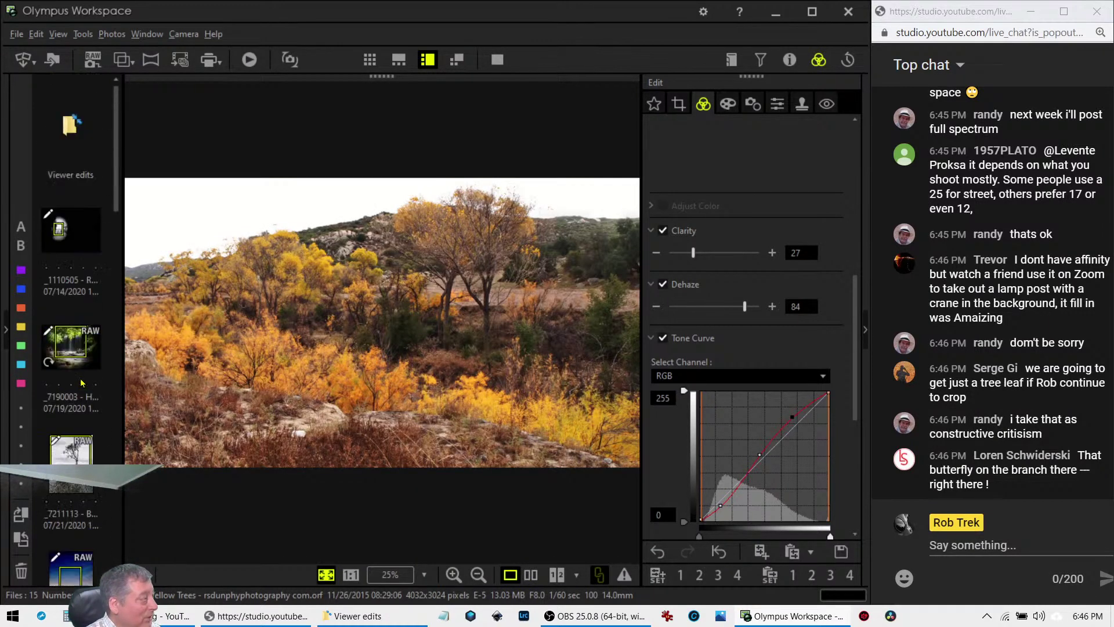
click(72, 134)
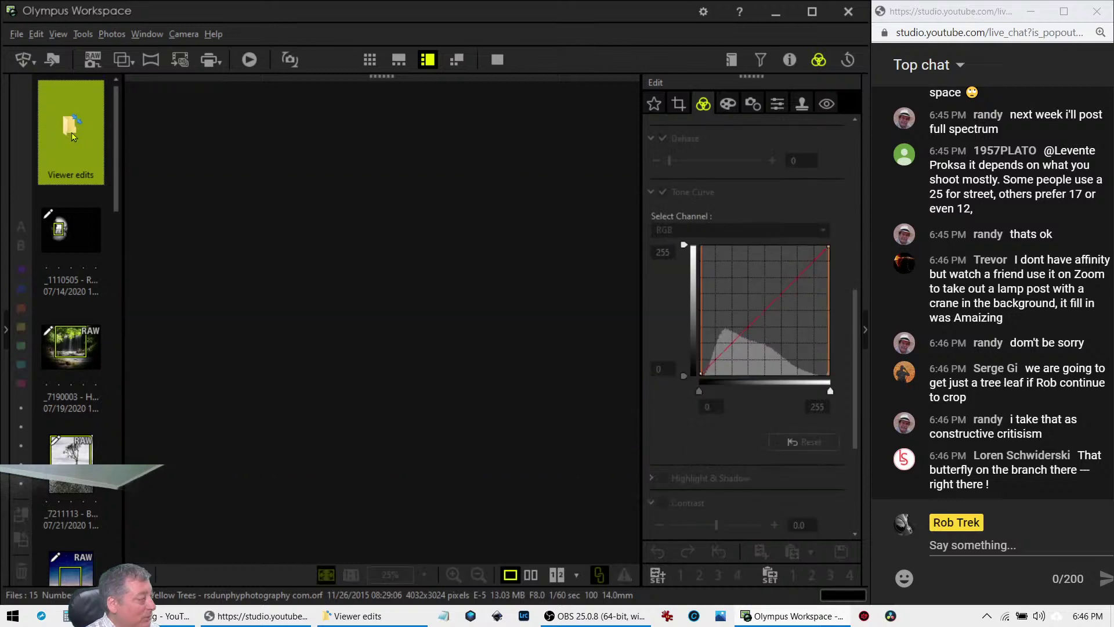
click(370, 60)
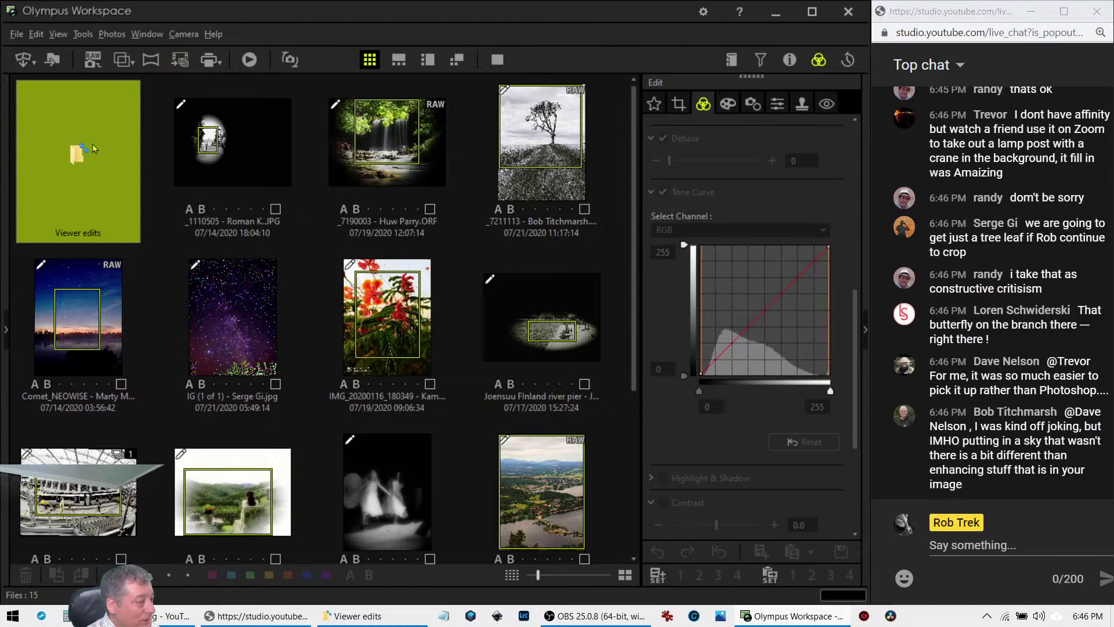
double_click(92, 149)
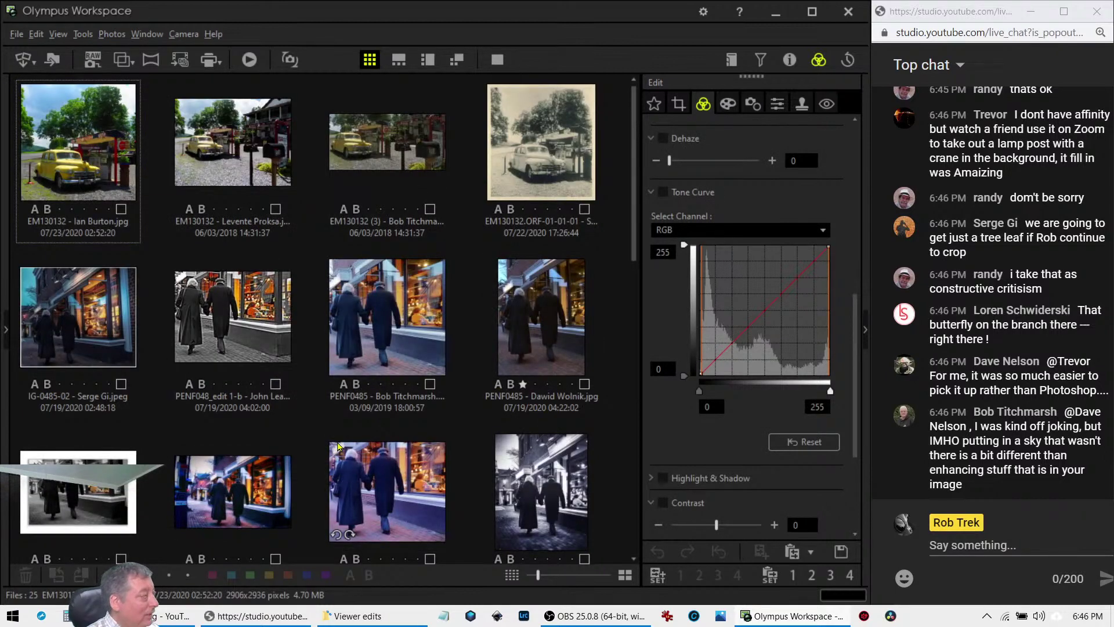
Open zPENF0485-noedit.jpg, the unedited shot of the couple walking, view it full screen, and return to the editor
scroll(342, 436, down, 10)
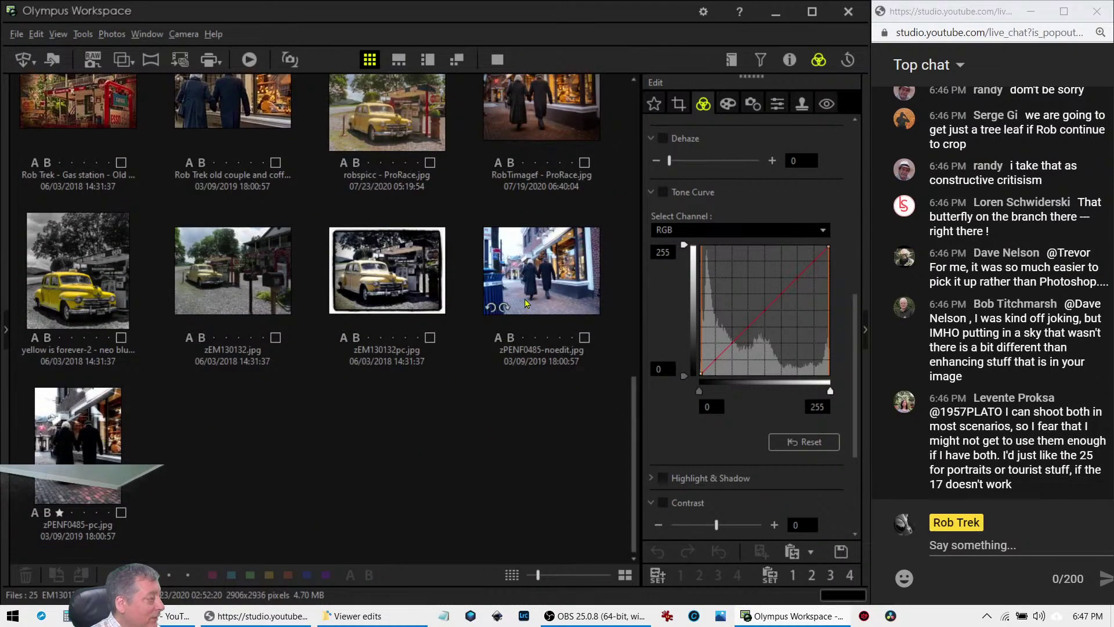
click(526, 303)
double_click(526, 302)
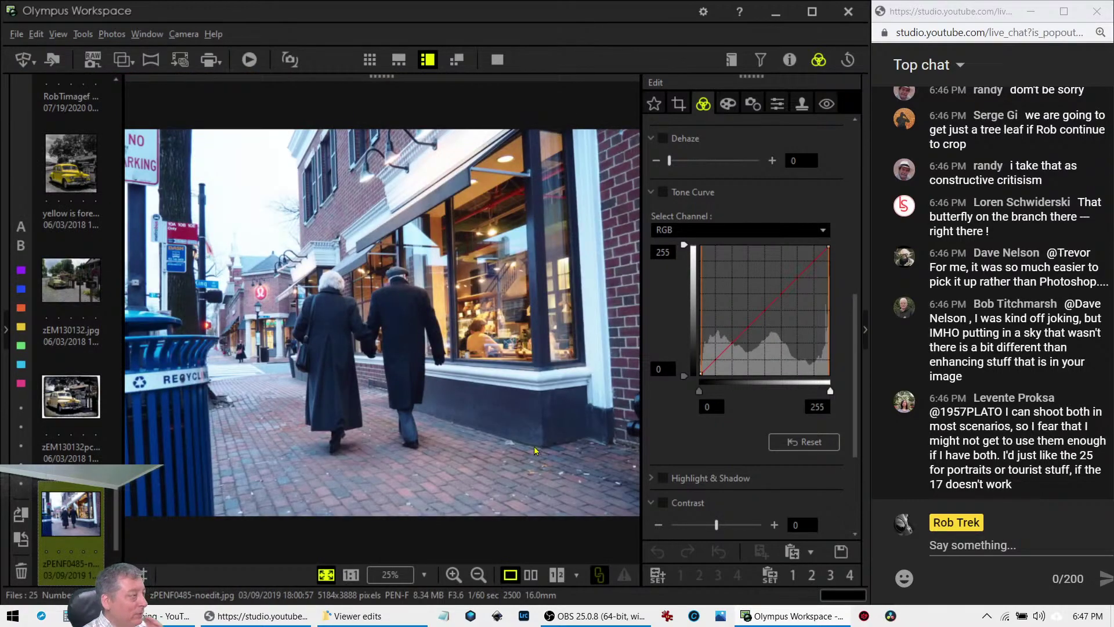
click(497, 60)
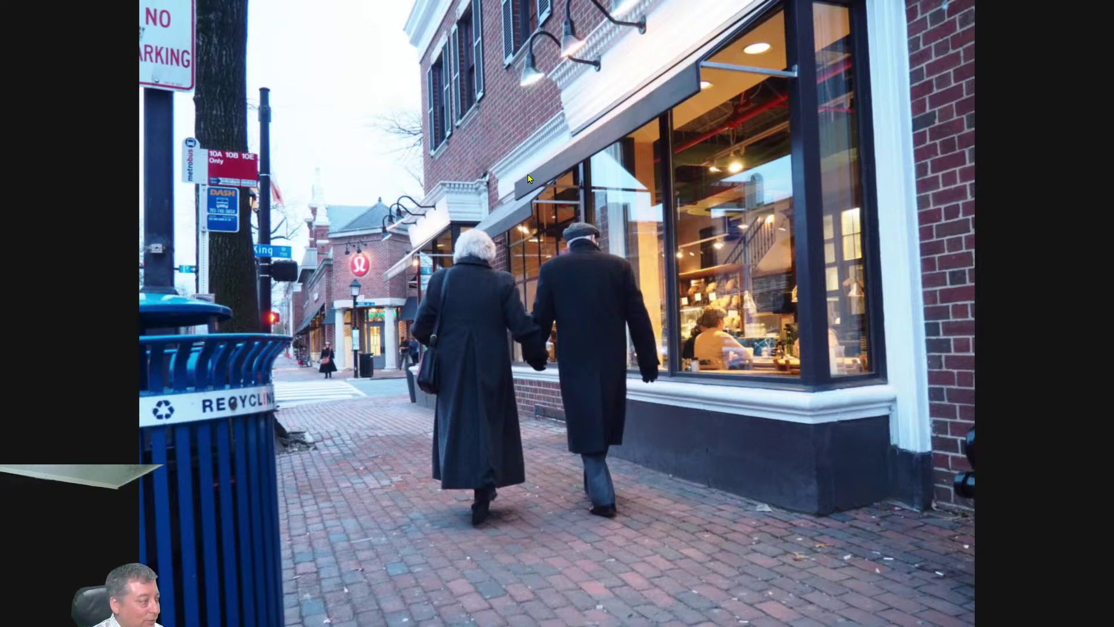
key(Escape)
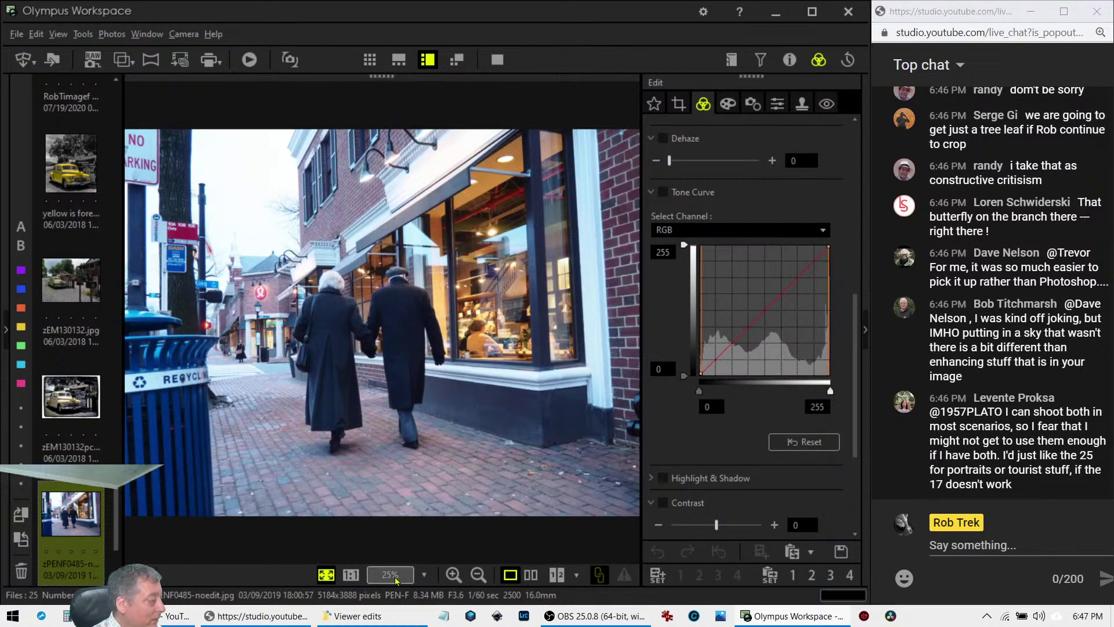
Set up a two-photo comparison of the unedited couple shot with the RobTimagef - ProRace.jpg edit
click(557, 575)
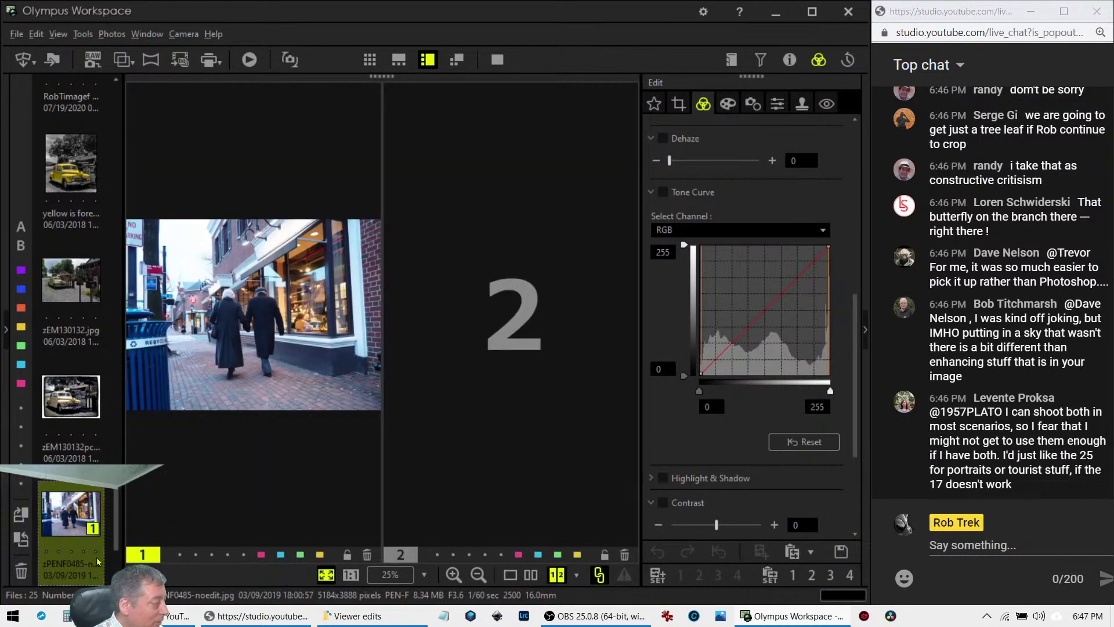
scroll(90, 406, up, 5)
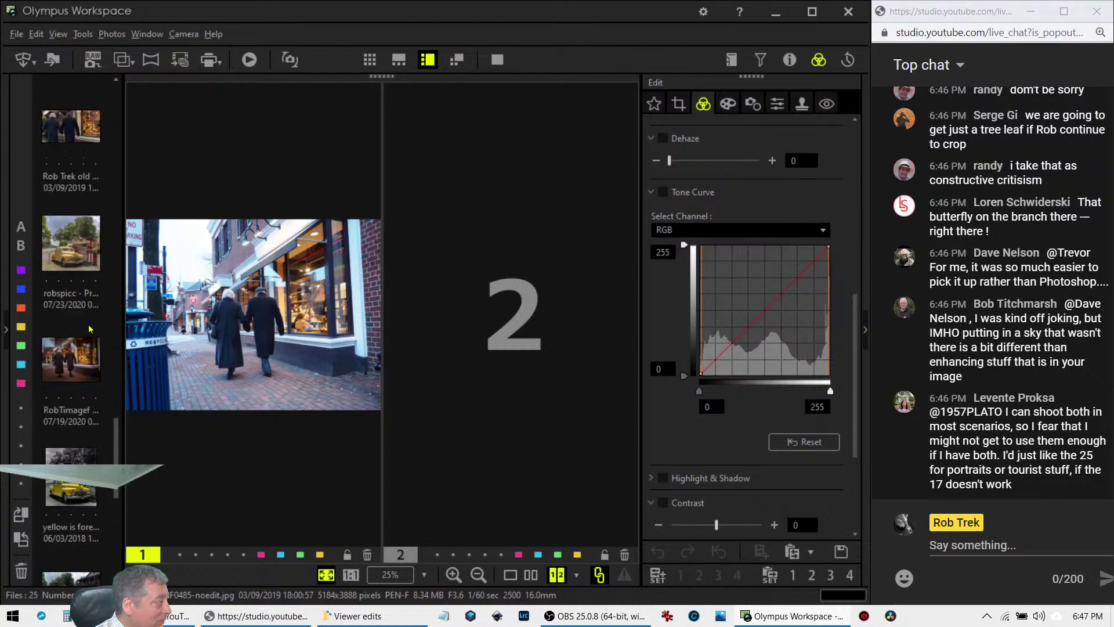
click(93, 376)
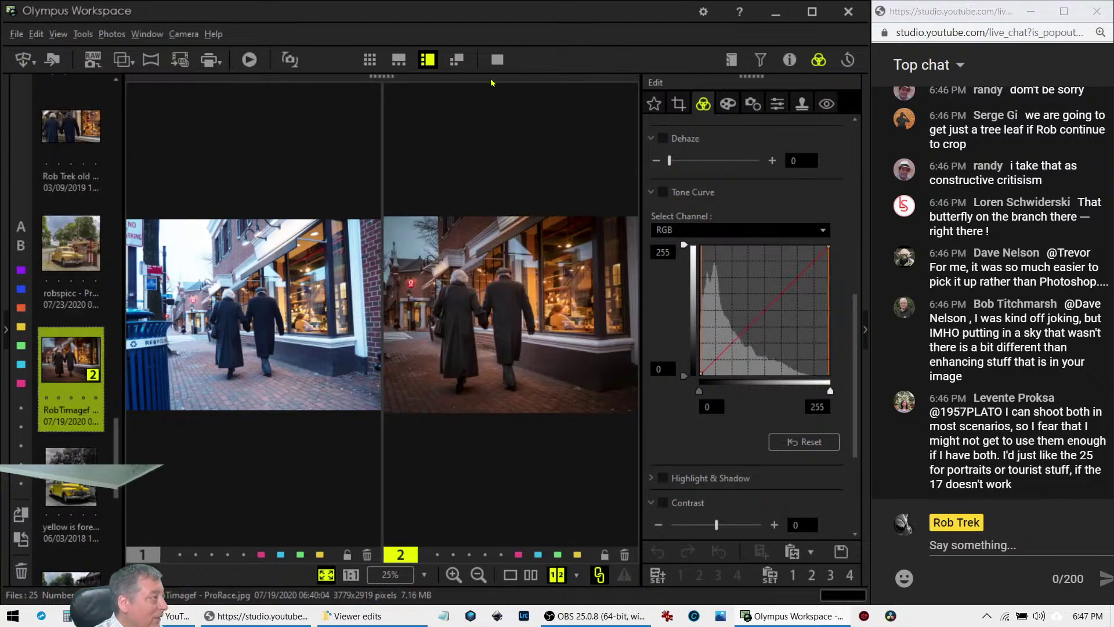
Compare the unedited couple shot with the dark, warm-toned edit side by side full screen, and return to the editor
click(497, 64)
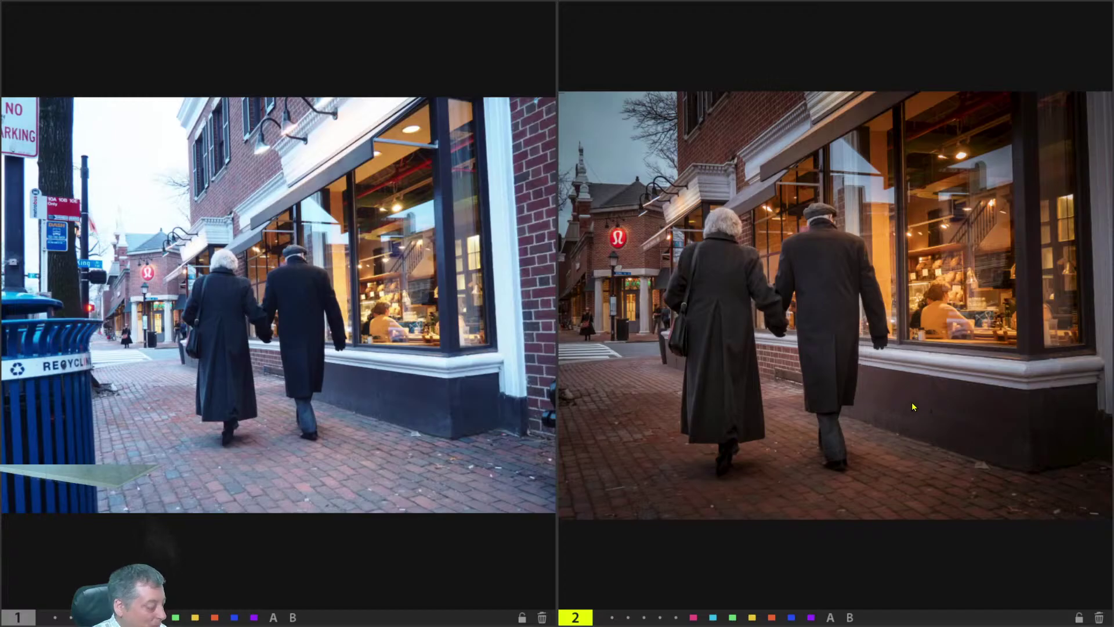
key(Escape)
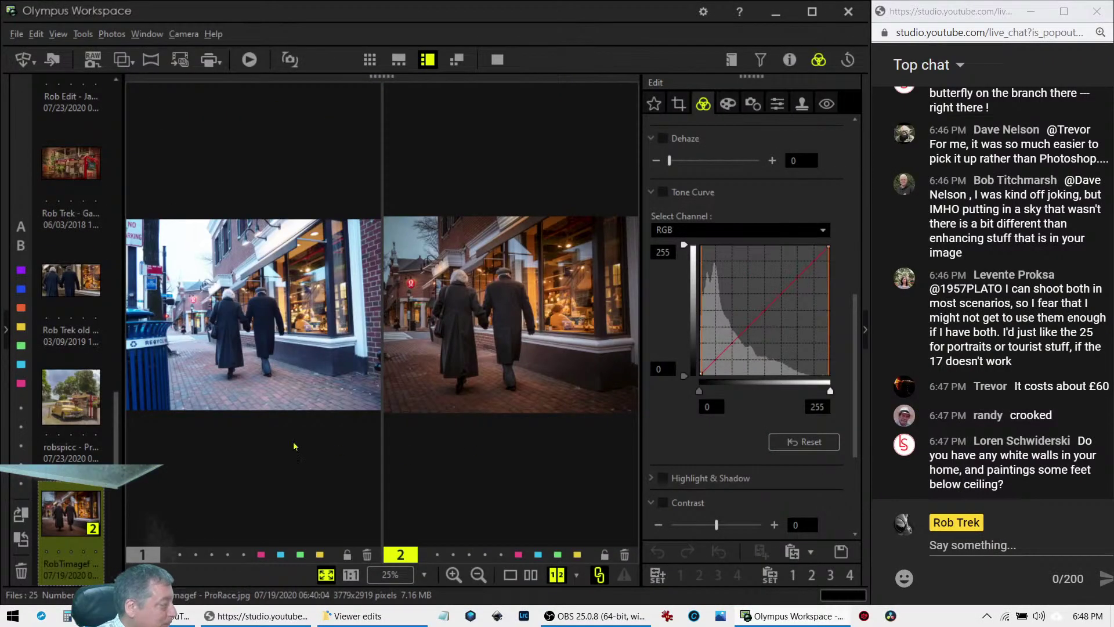
Compare the unedited couple shot full screen with the close-cropped edit with the blurred brown background, and view that edit alone full screen
click(93, 289)
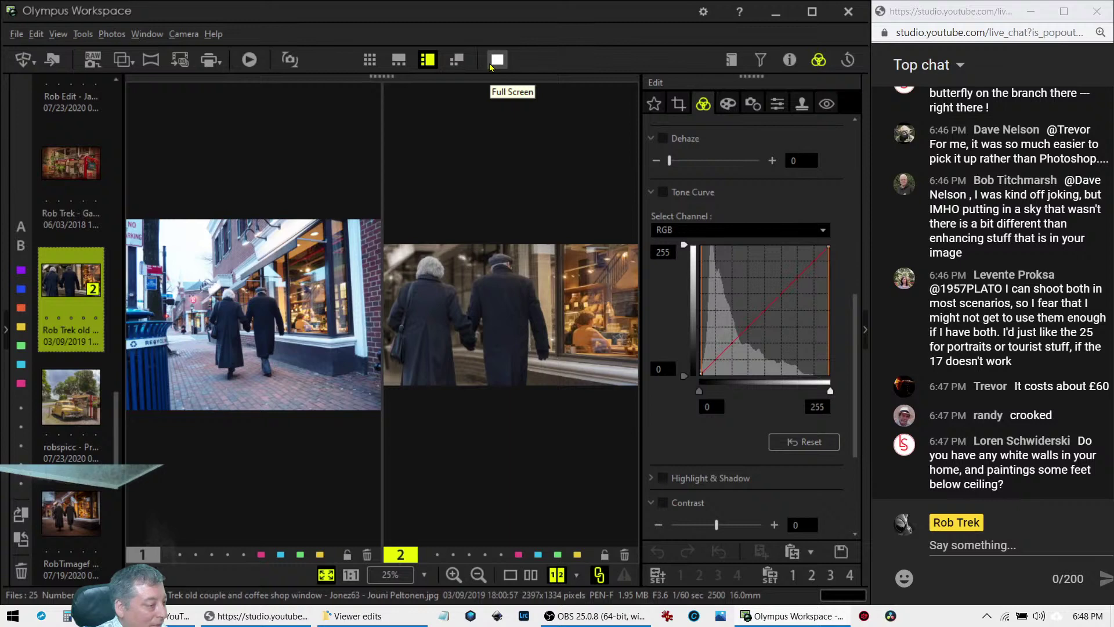
click(490, 67)
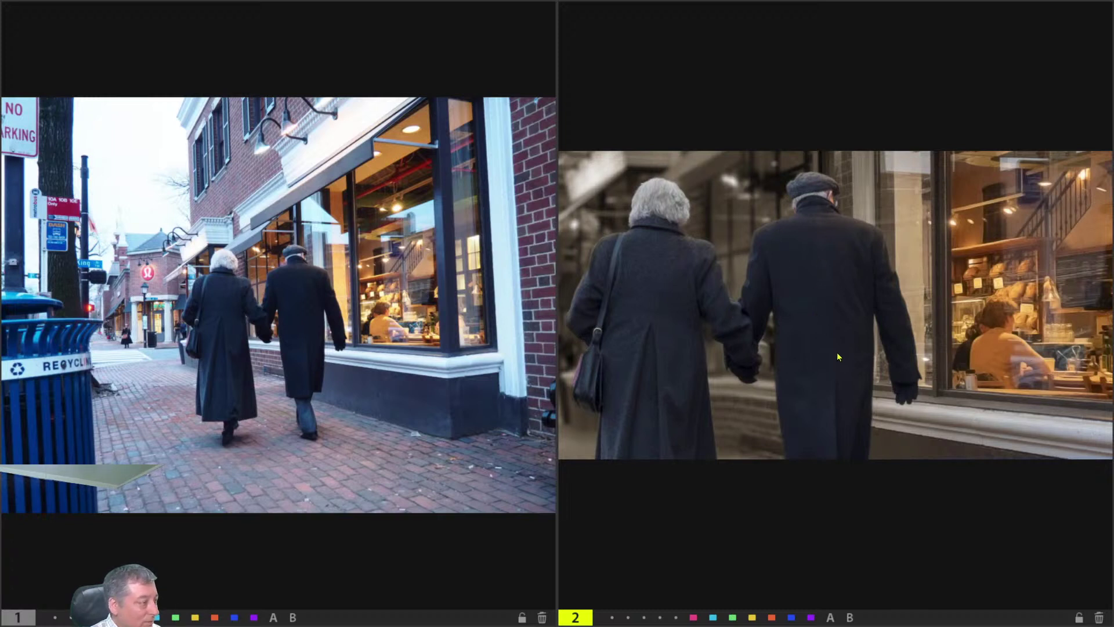
key(Escape)
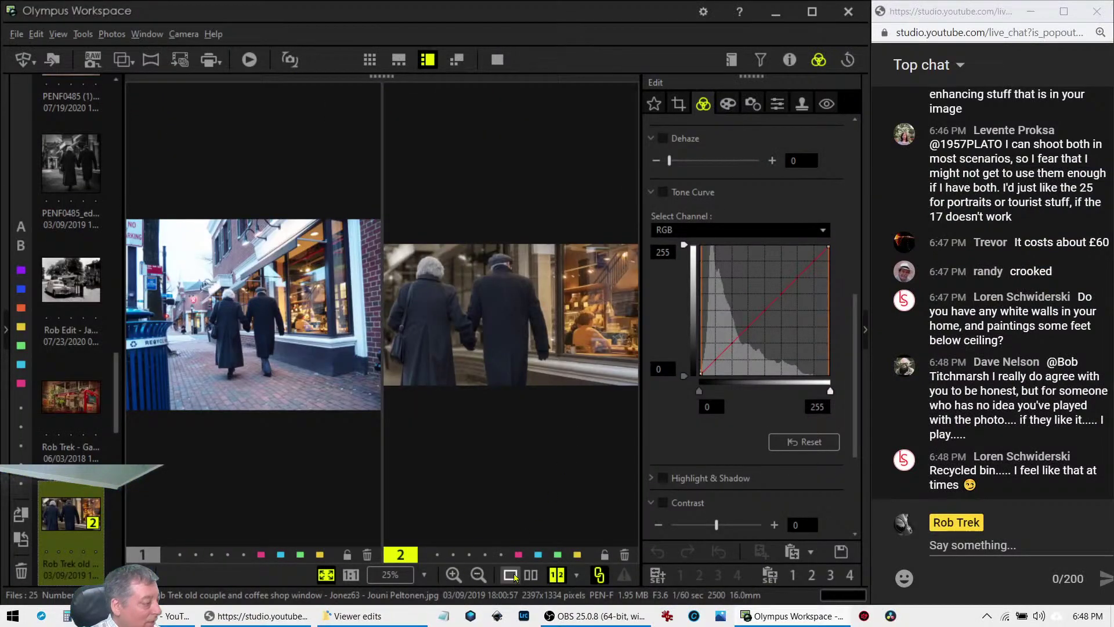
click(514, 576)
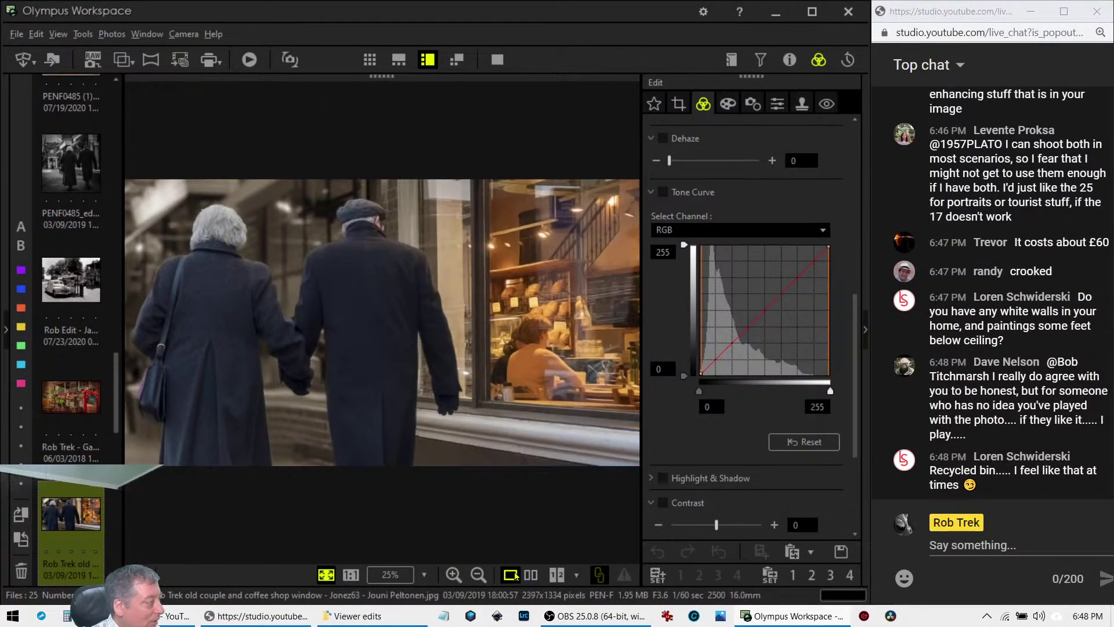
click(497, 59)
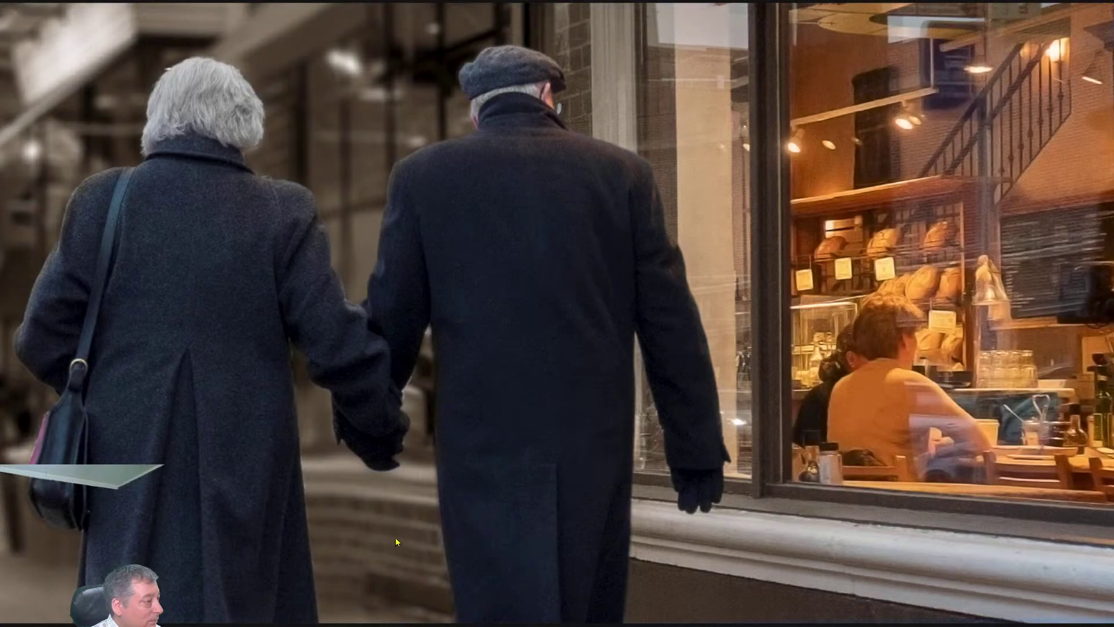
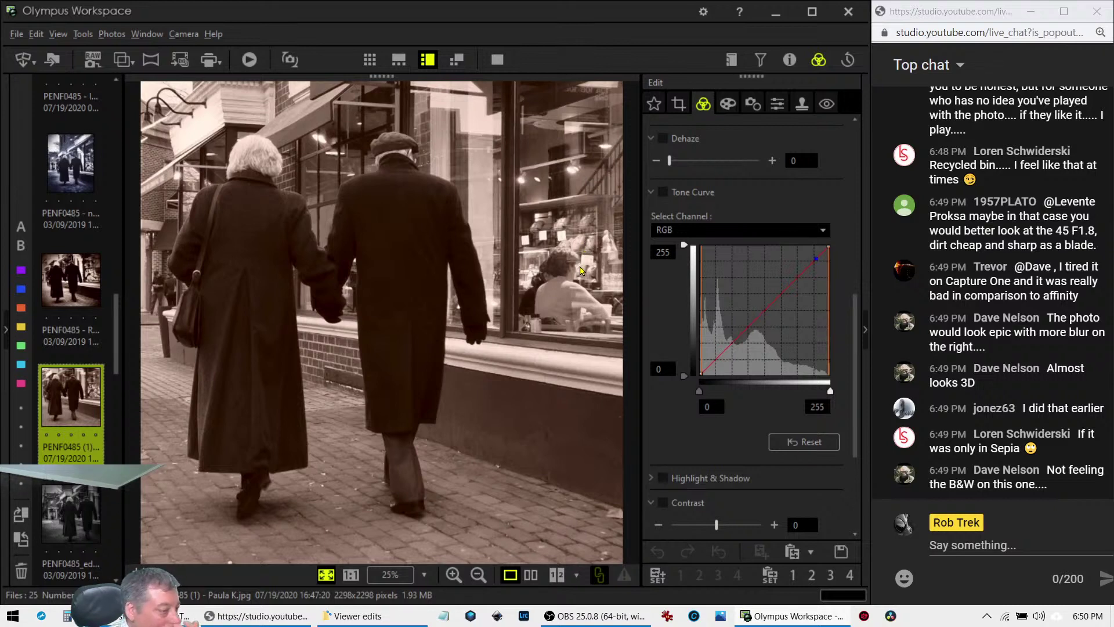
Alternate between the high-contrast sepia edit and the softer sepia edit of the couple to compare their tones
key(Left)
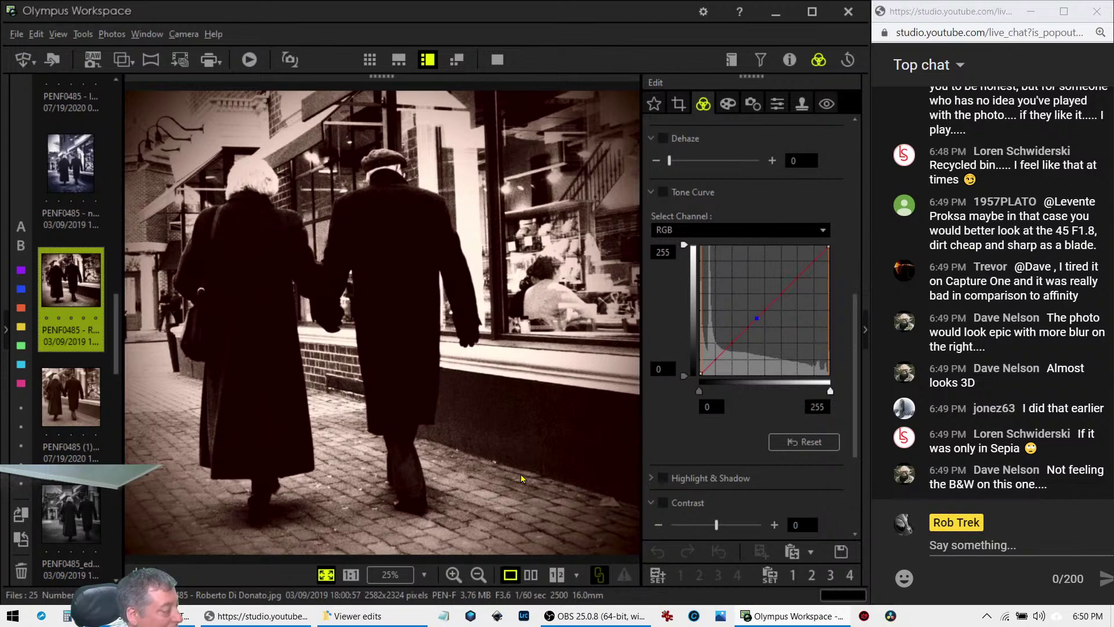
click(85, 406)
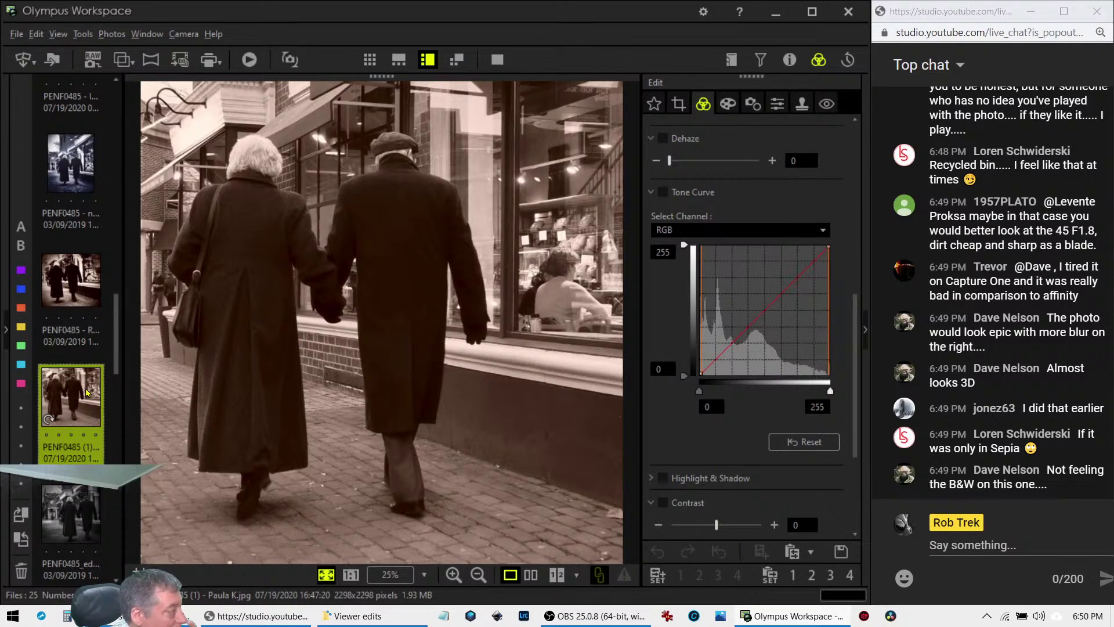
click(88, 299)
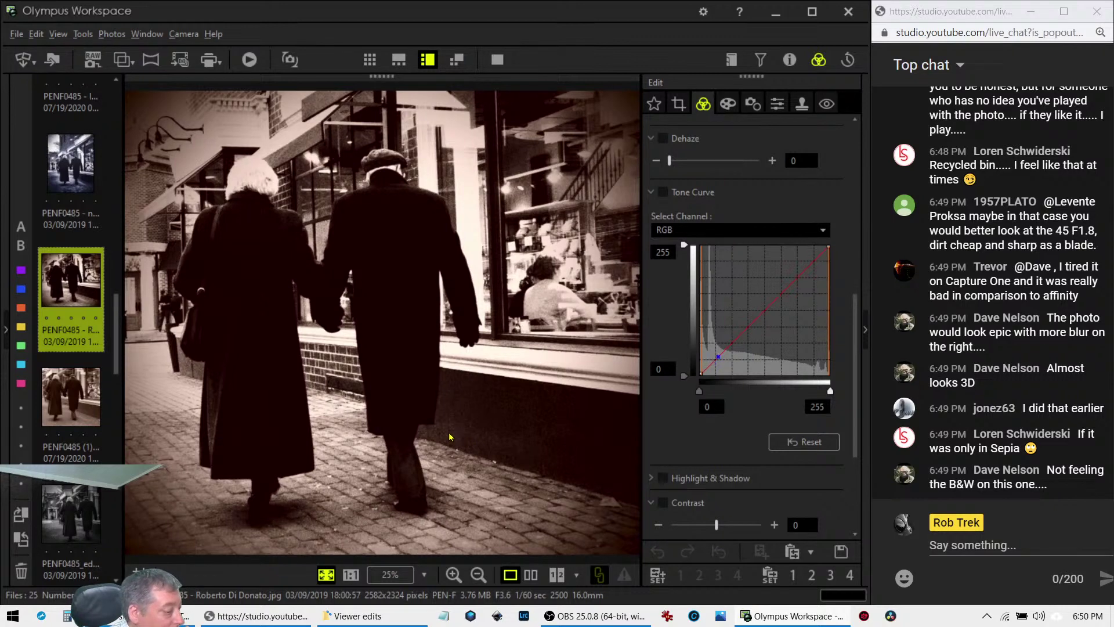
Open the blue-toned black-and-white portrait edit of the couple, view it full screen, and return to the editor
key(Left)
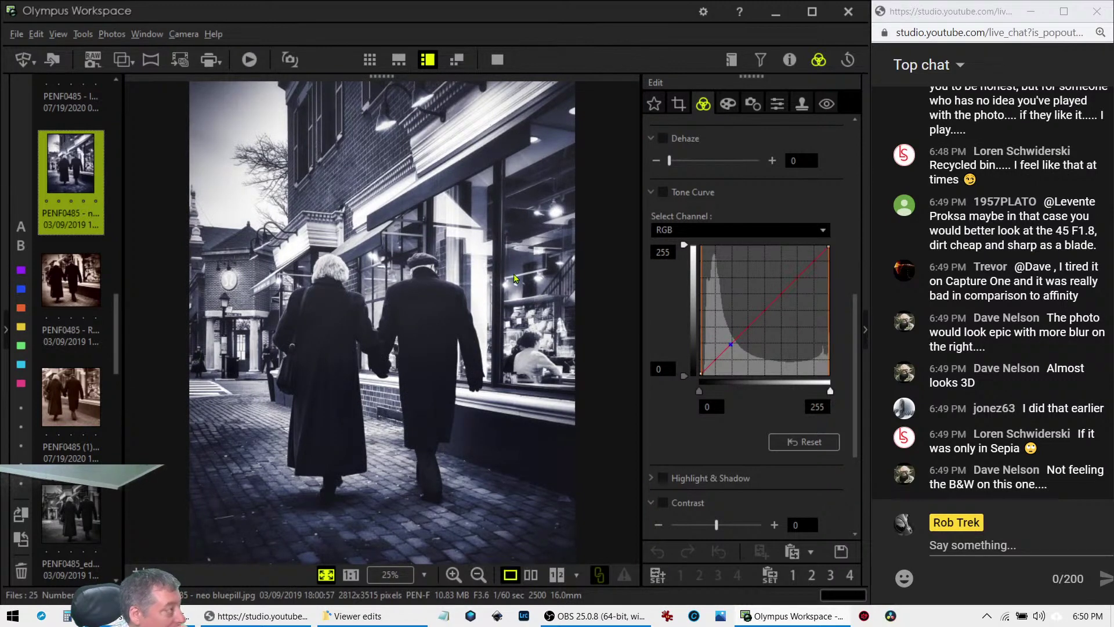
click(497, 60)
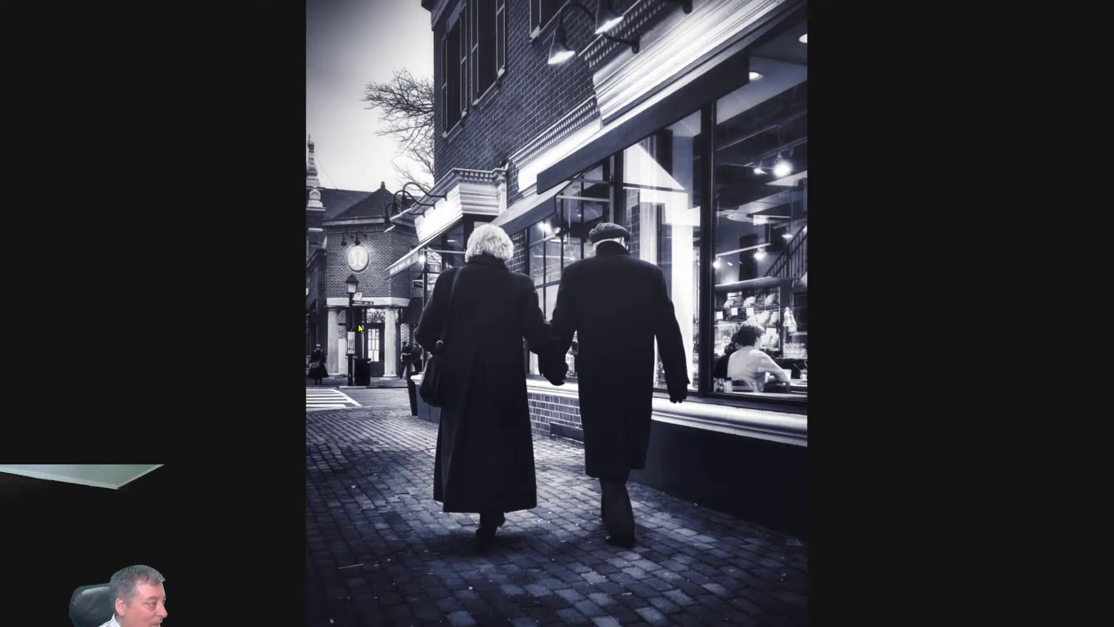
key(Escape)
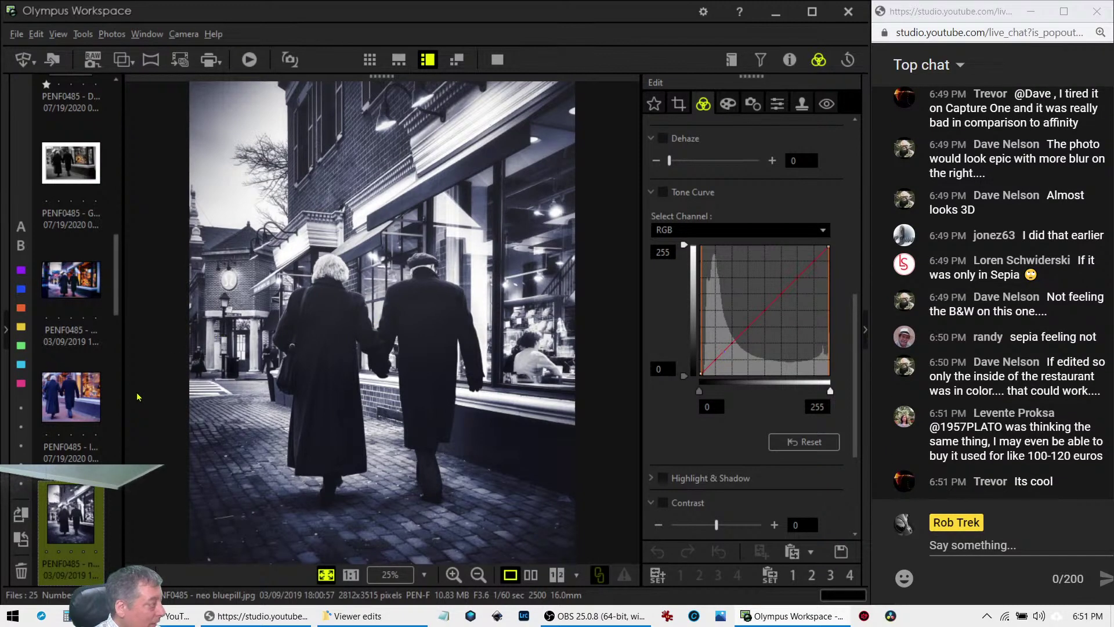
Compare the purple-tinted close crop with the vivid, glowing wide edit, and view the vivid edit full screen before returning to the editor
click(75, 398)
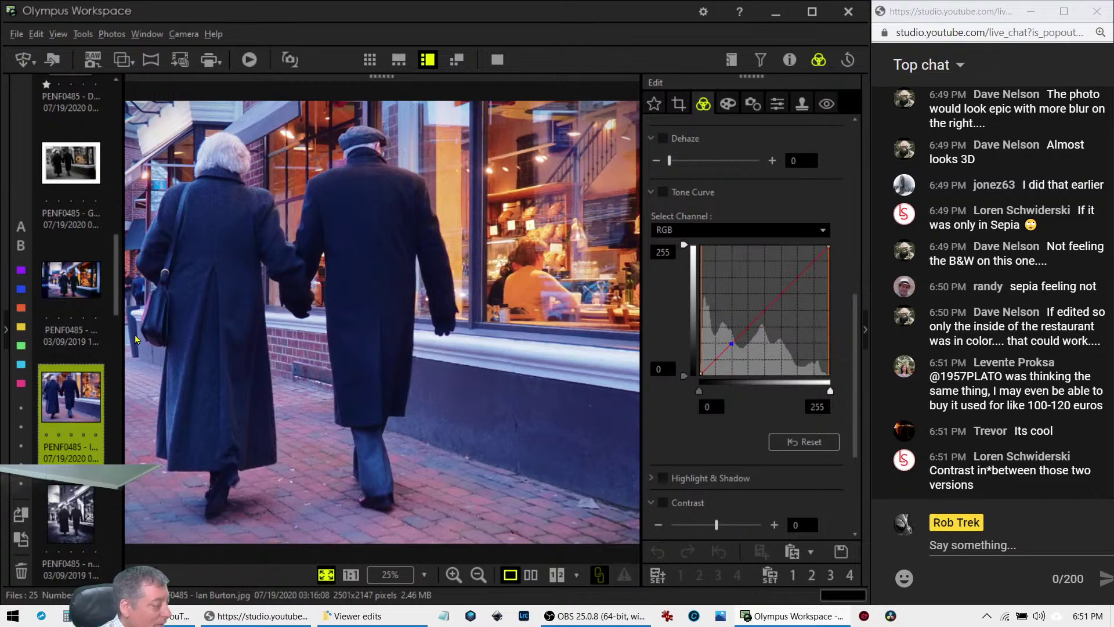
click(82, 288)
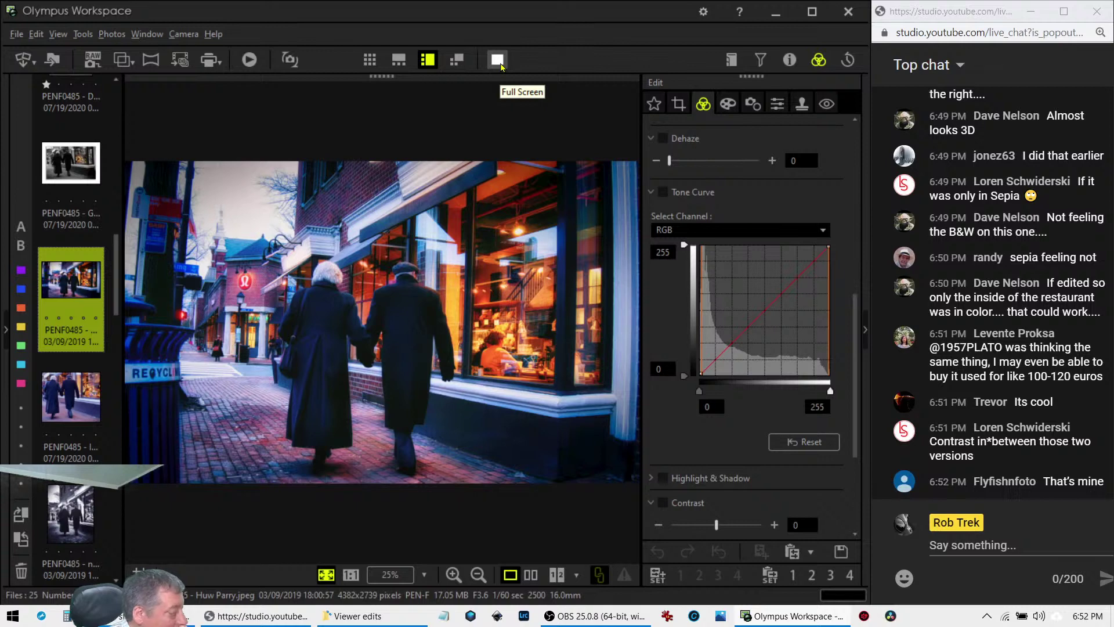
click(89, 403)
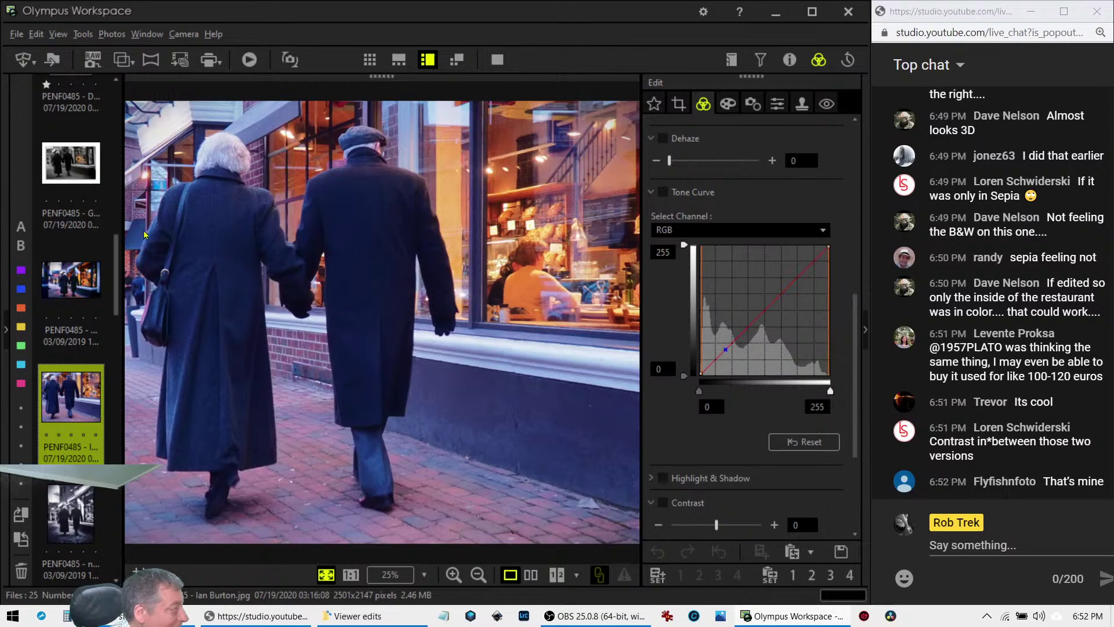
click(87, 282)
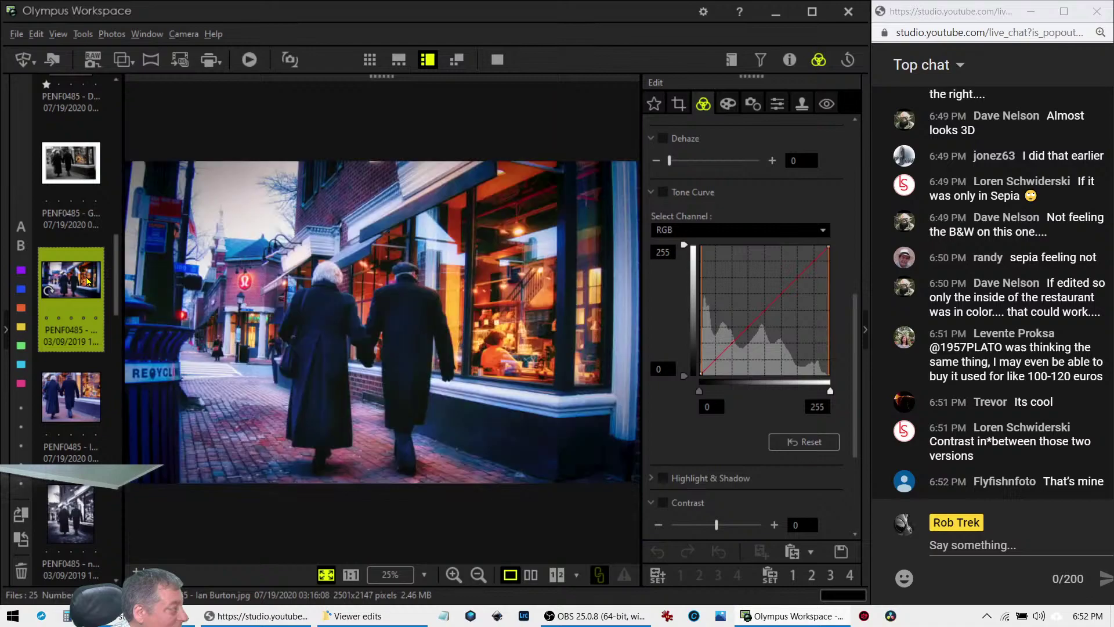
click(497, 59)
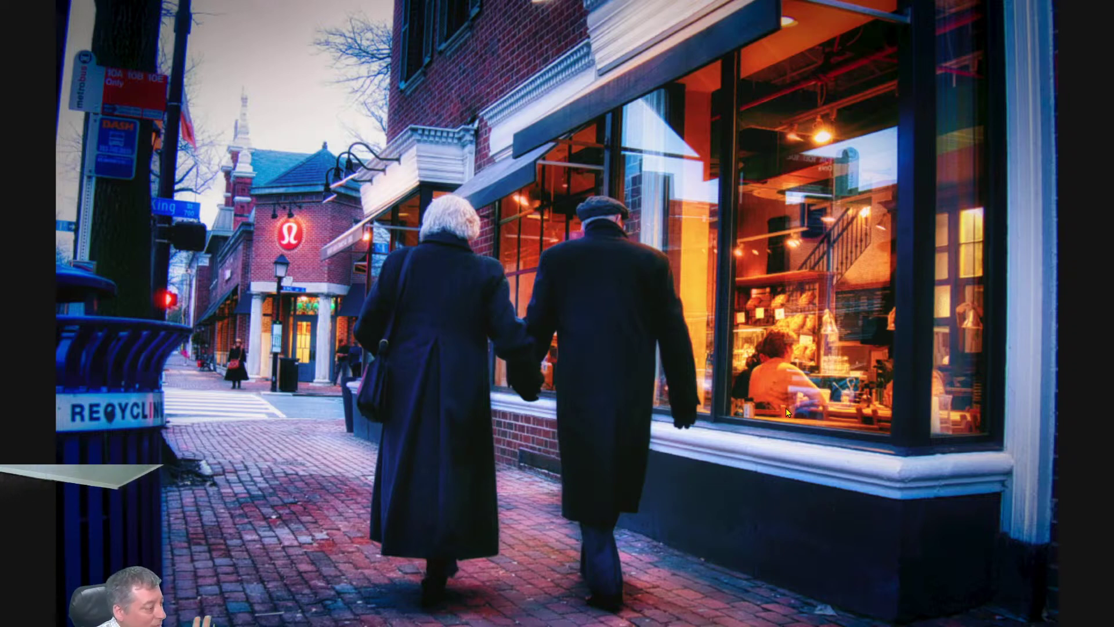
key(Escape)
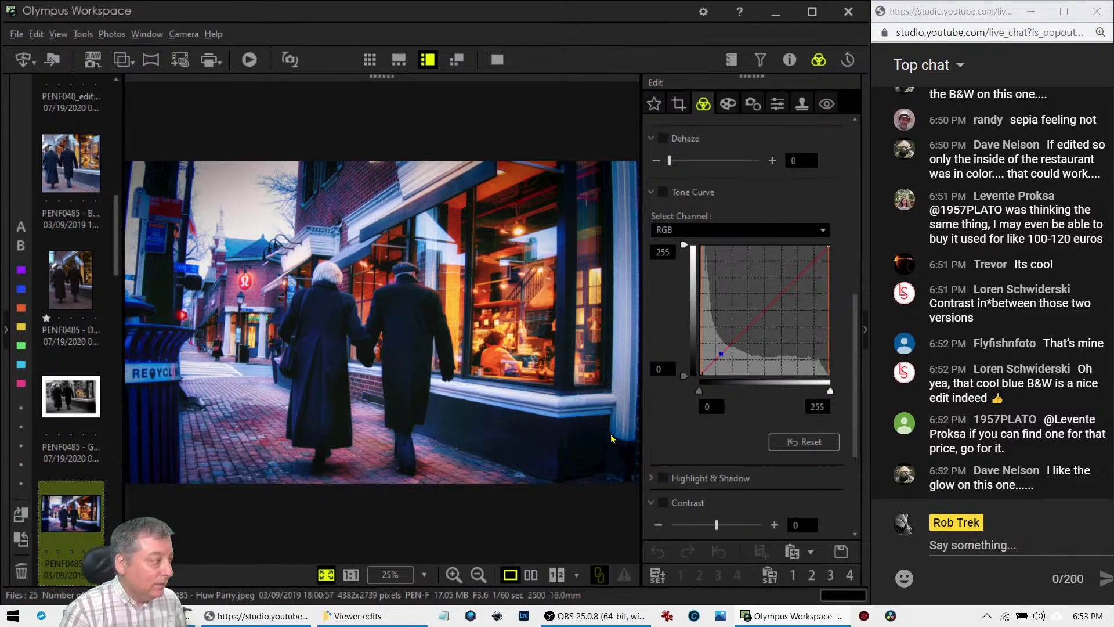
Open the dim, natural-colour portrait crop of the couple, view it full screen, and return to the editor
click(80, 282)
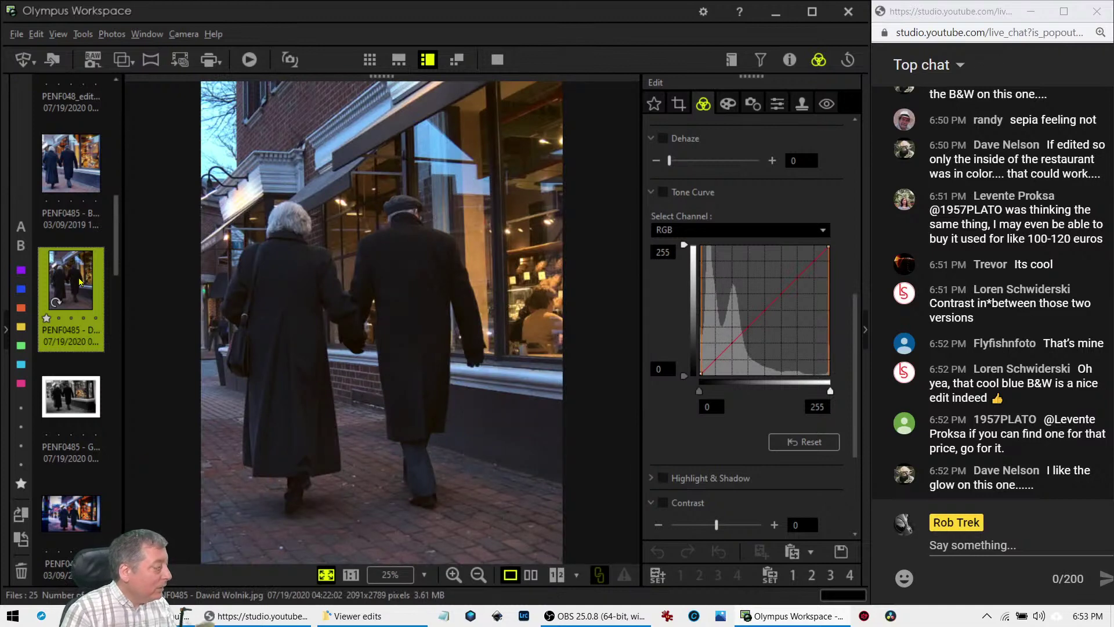
click(496, 60)
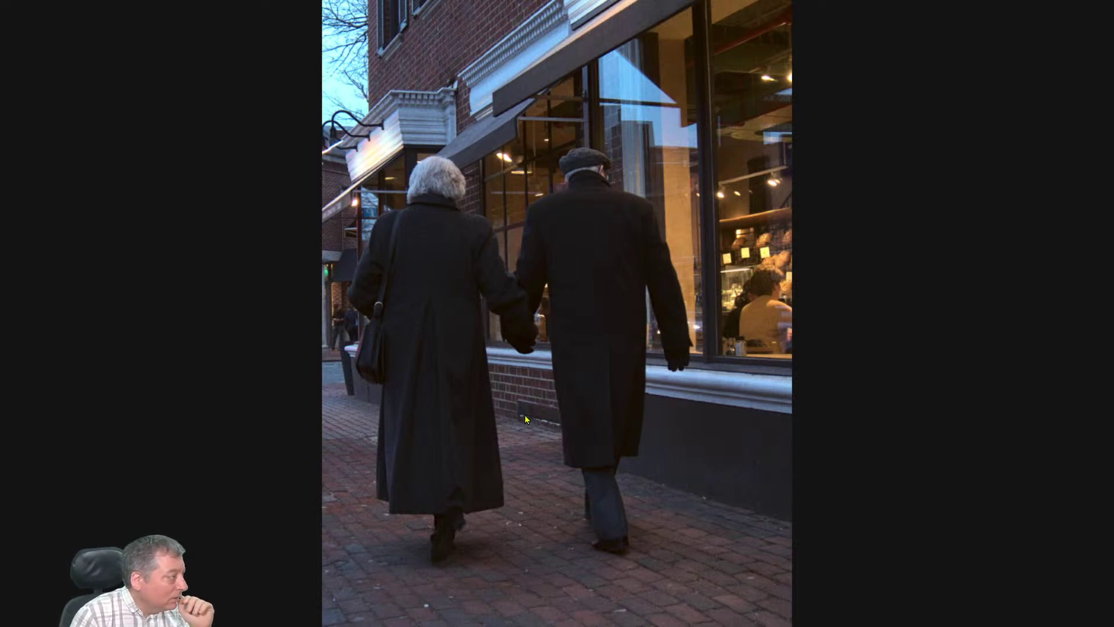
key(Escape)
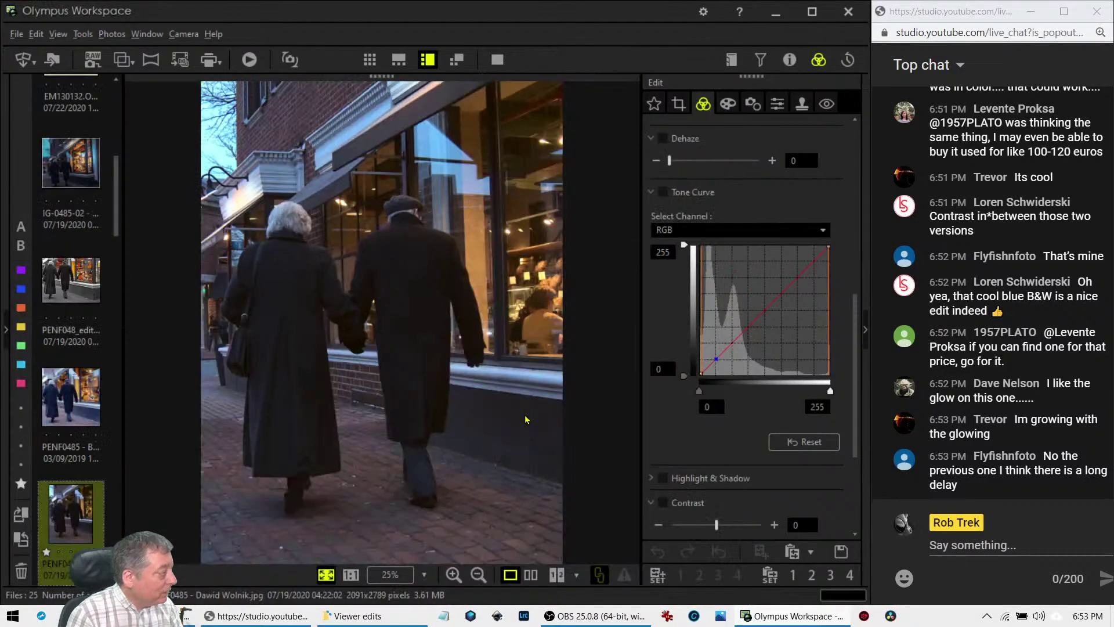
Set up a two-photo comparison of zPENF0485-noedit.jpg with the white-bordered black-and-white edit that keeps the shop window in colour
click(557, 575)
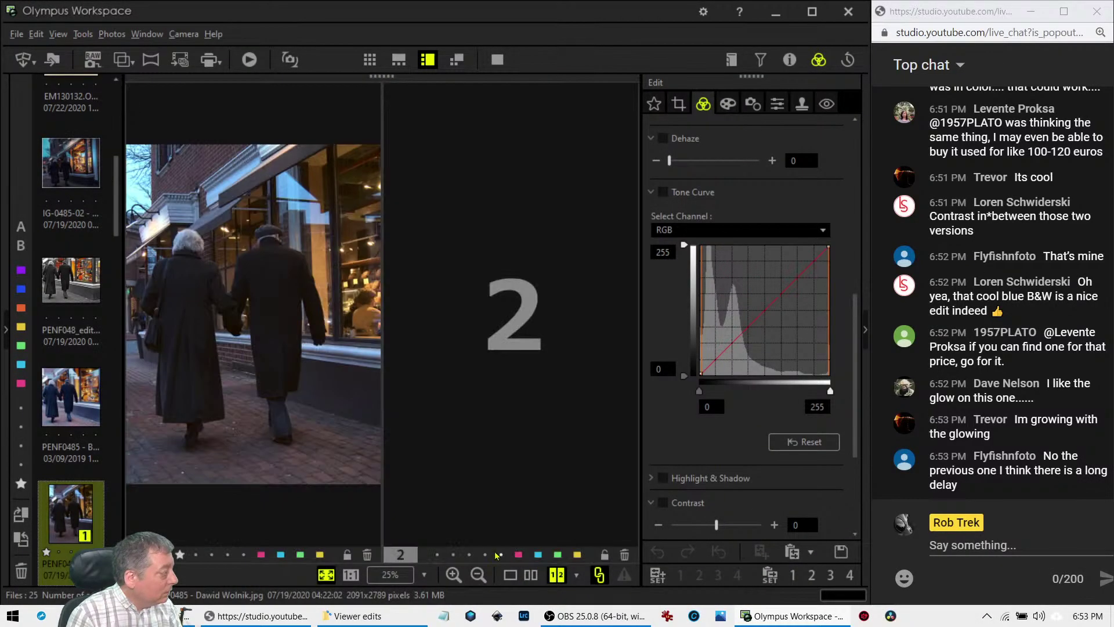
scroll(65, 529, down, 10)
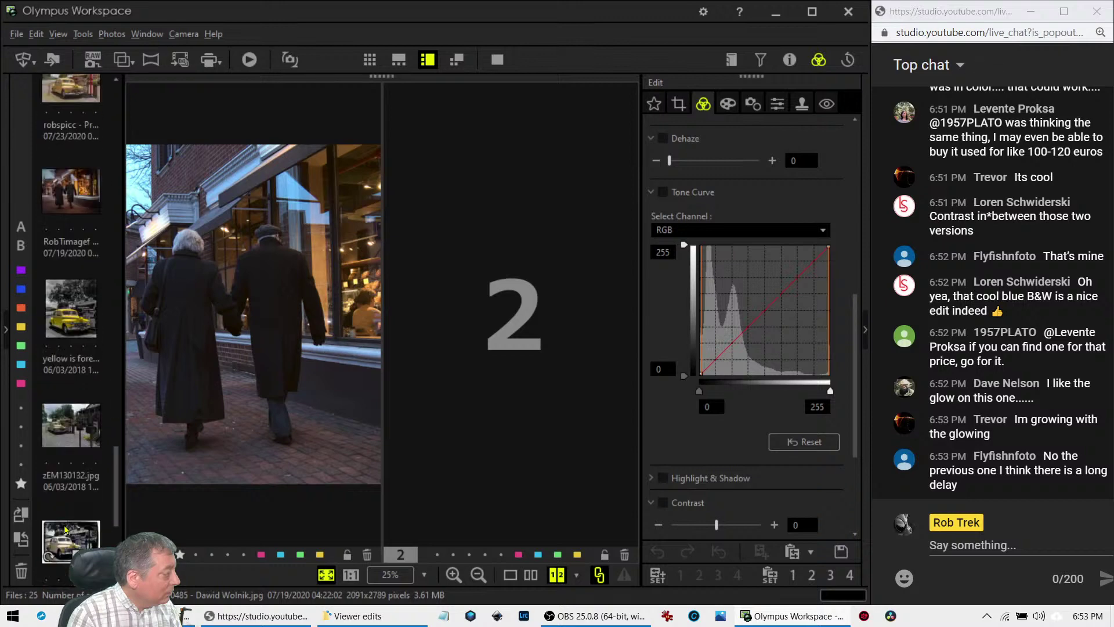
scroll(65, 529, down, 5)
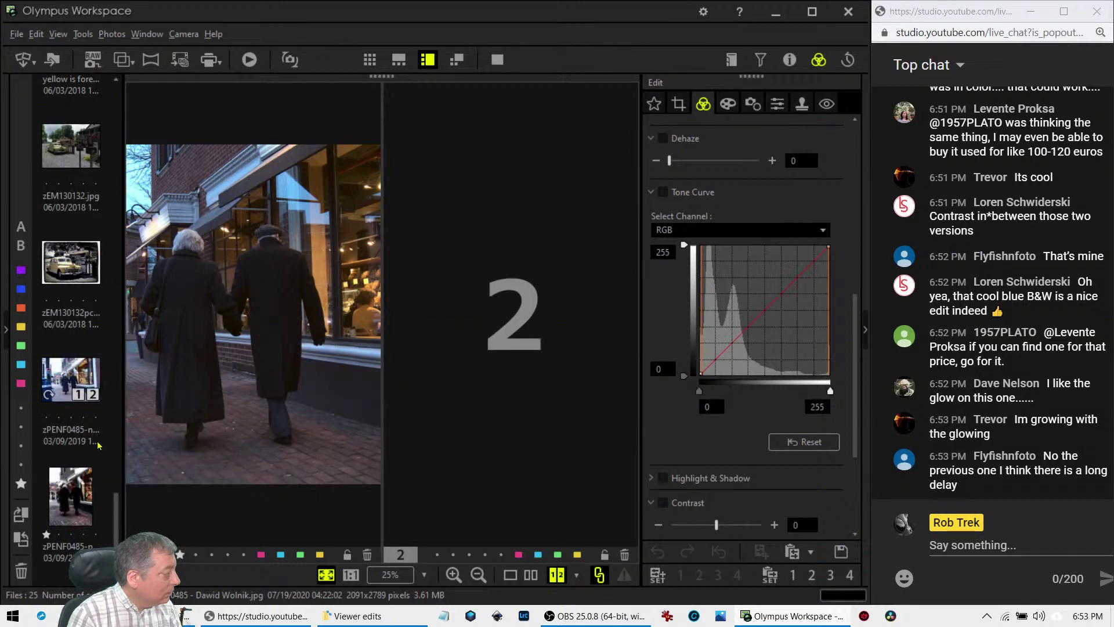
click(78, 395)
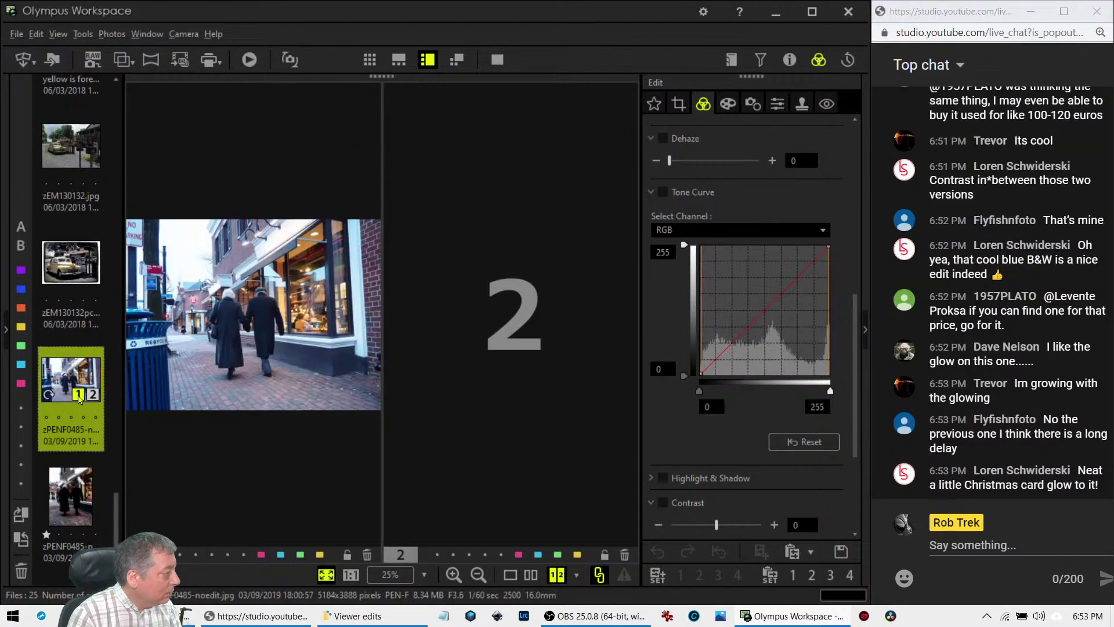
scroll(75, 397, down, 5)
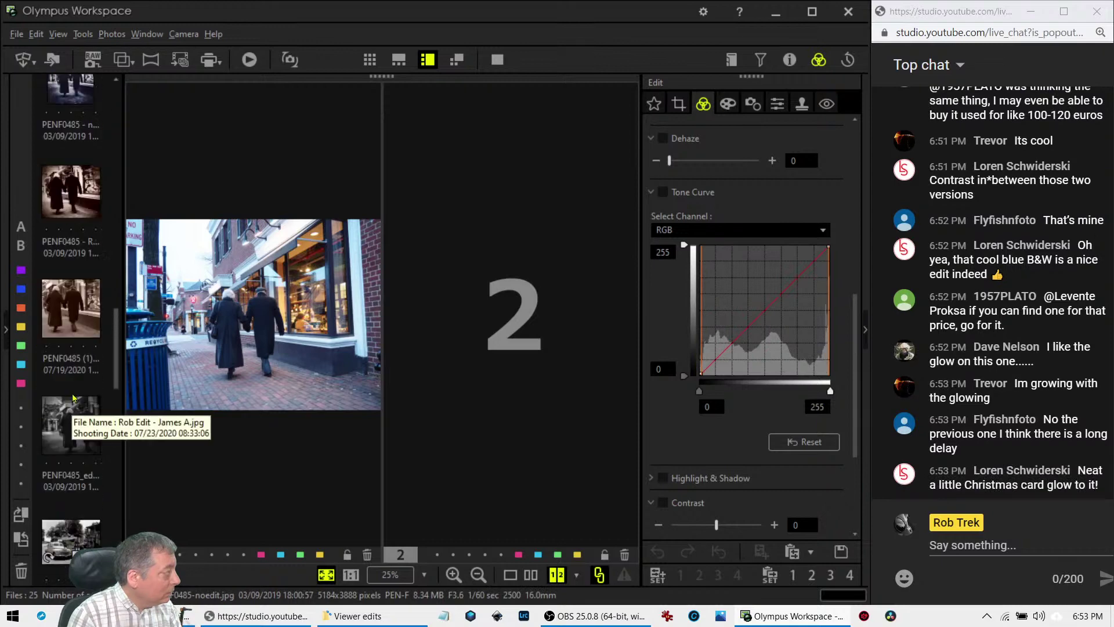
scroll(74, 399, up, 4)
scroll(93, 186, up, 2)
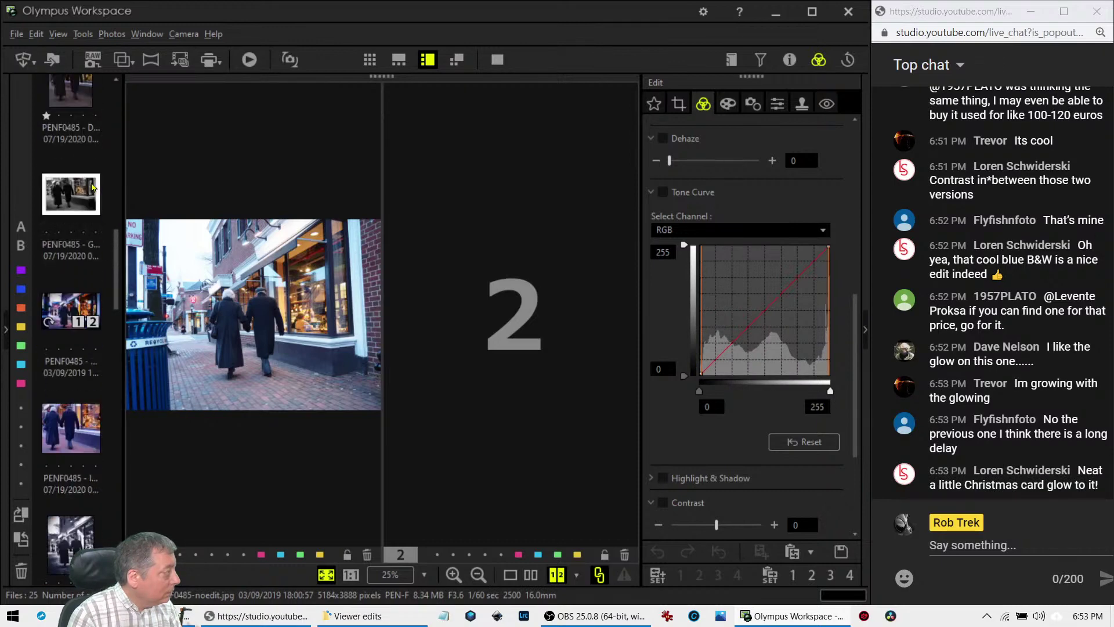
click(94, 326)
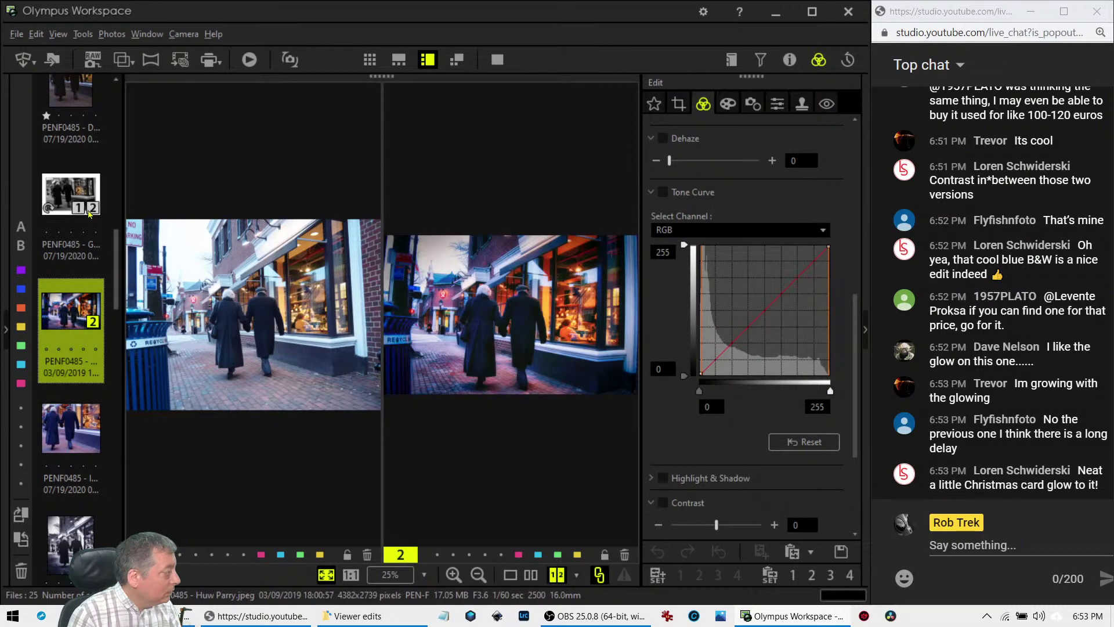
click(92, 207)
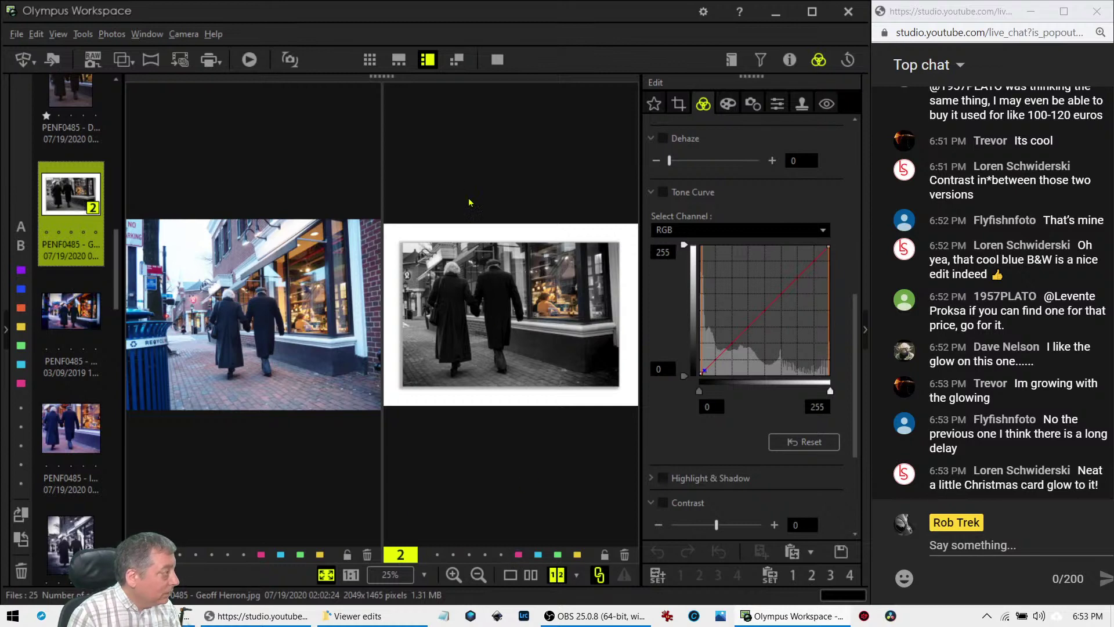
Compare the unedited shot and the white-bordered edit full screen, then view the bordered edit alone full screen and return to the editor
click(497, 59)
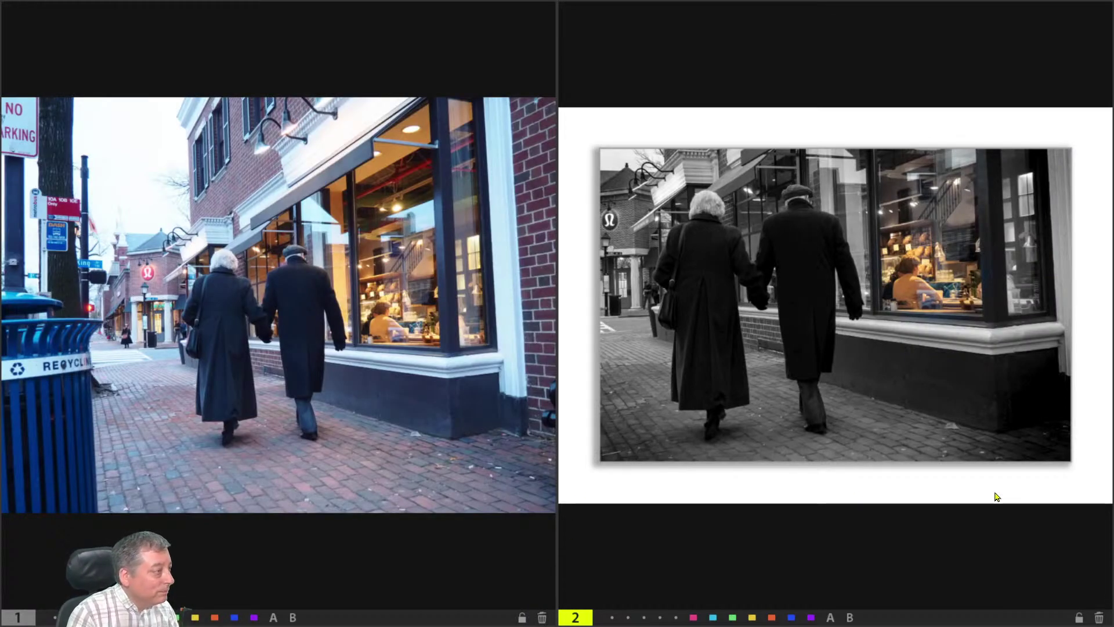
key(Escape)
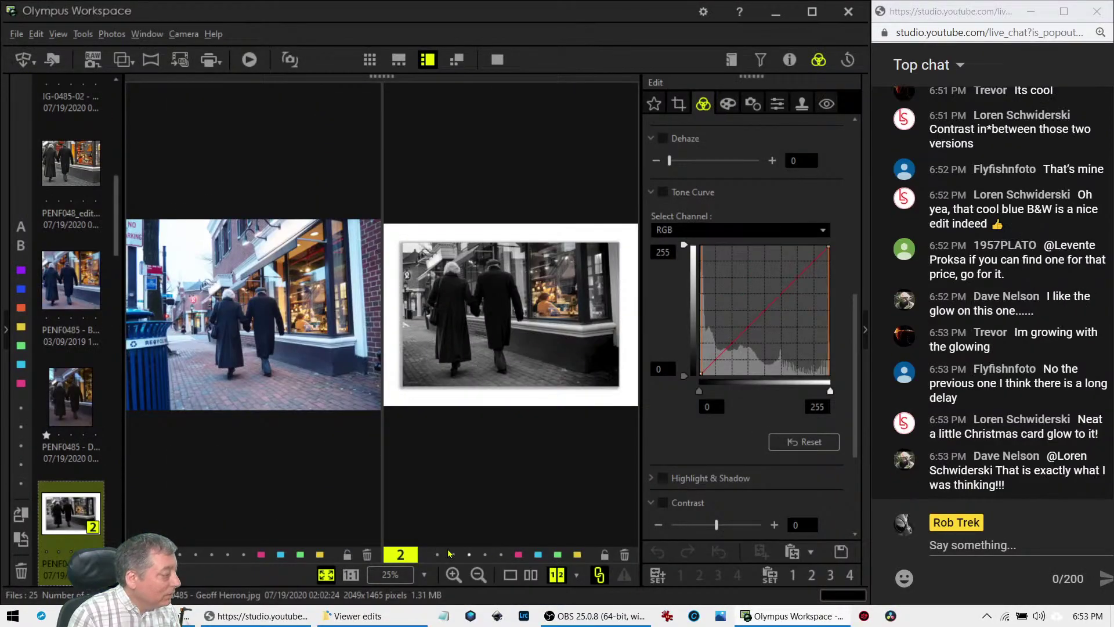
click(509, 575)
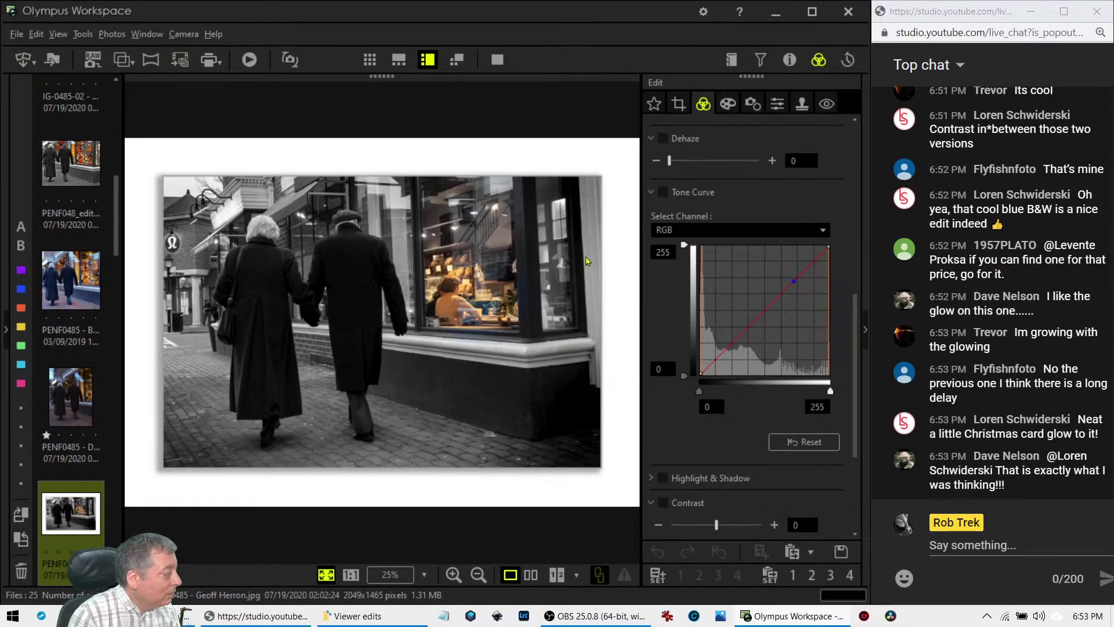
click(498, 60)
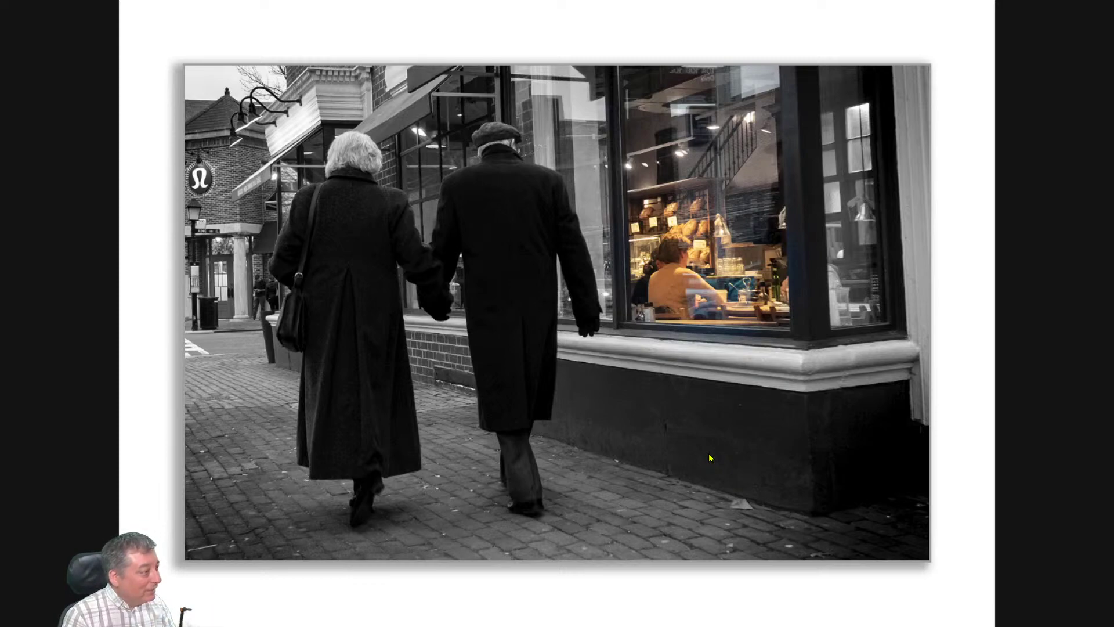
key(Escape)
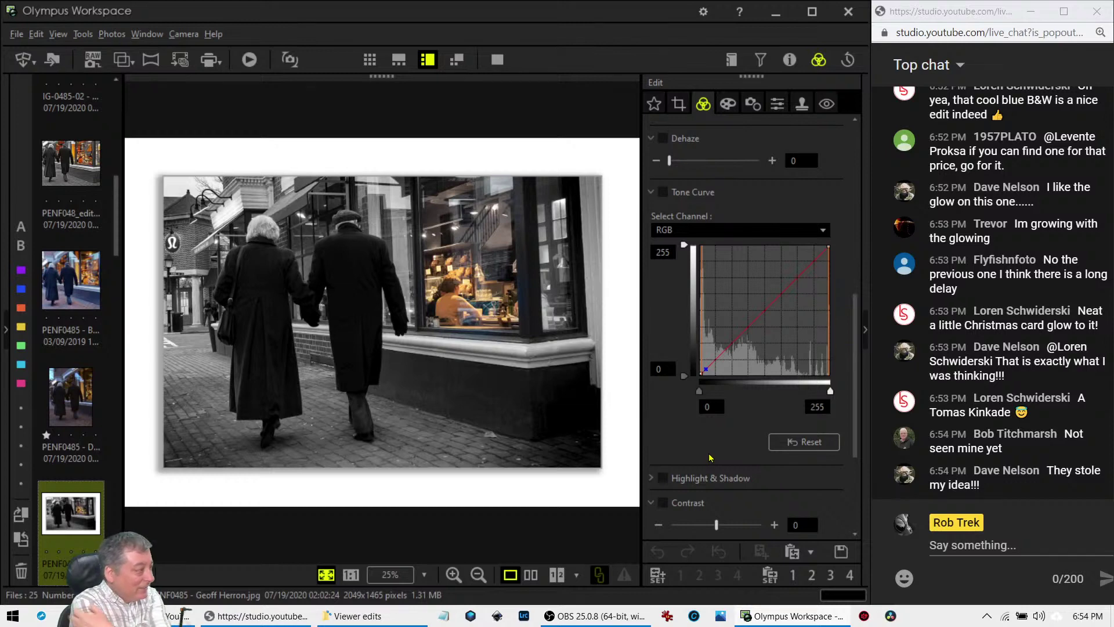
Review the preceding edits in the filmstrip up to the black-and-white one with orange shop windows, and view that one full screen
click(87, 400)
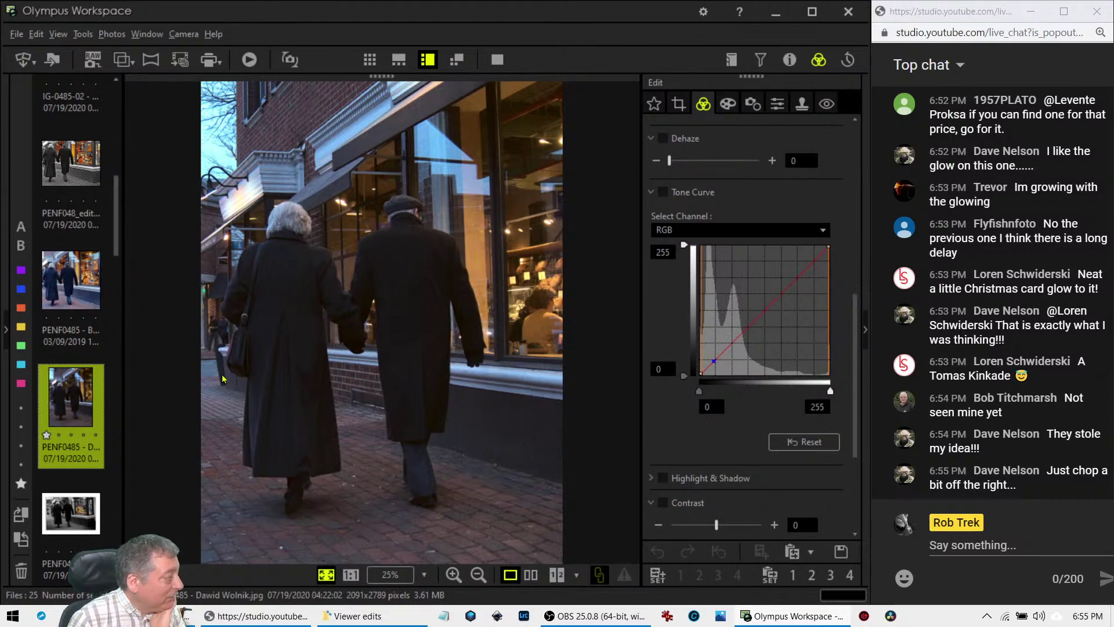
click(72, 290)
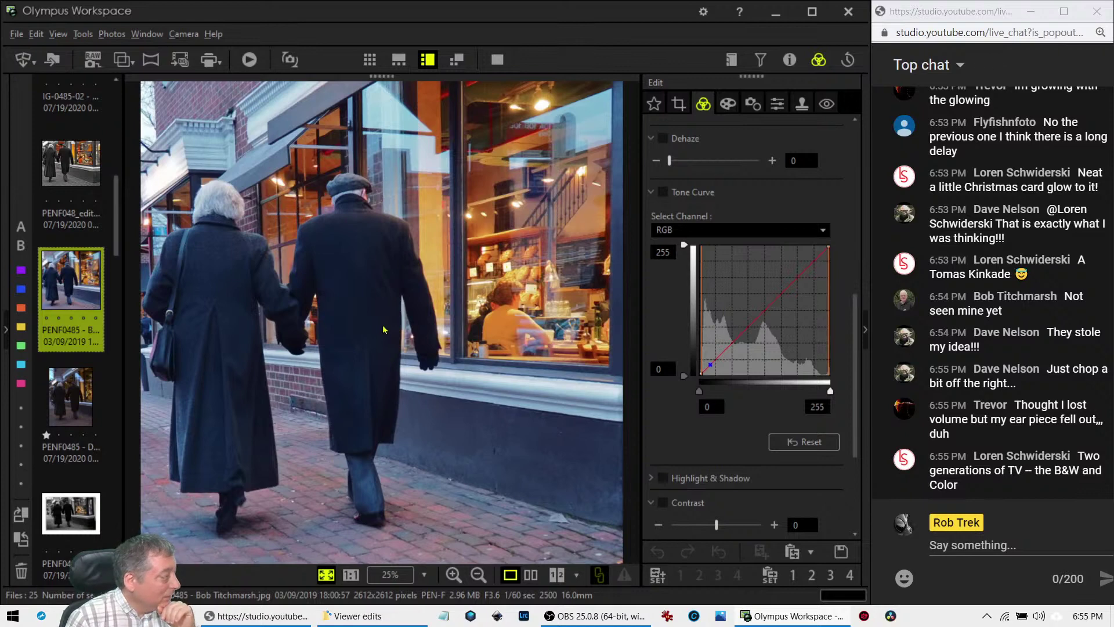
click(90, 183)
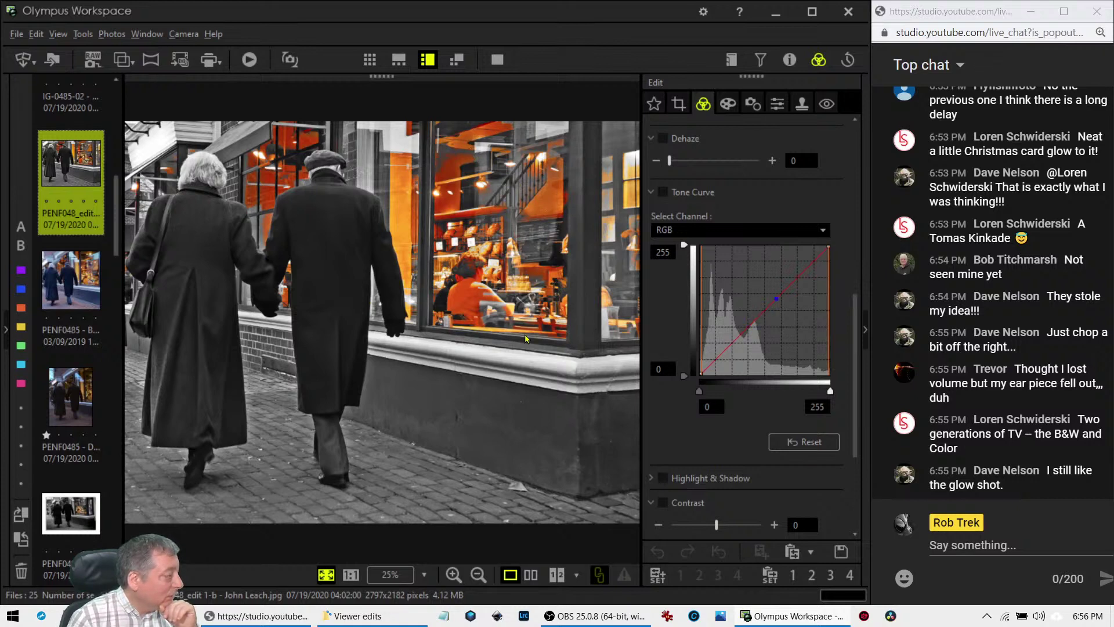
click(501, 63)
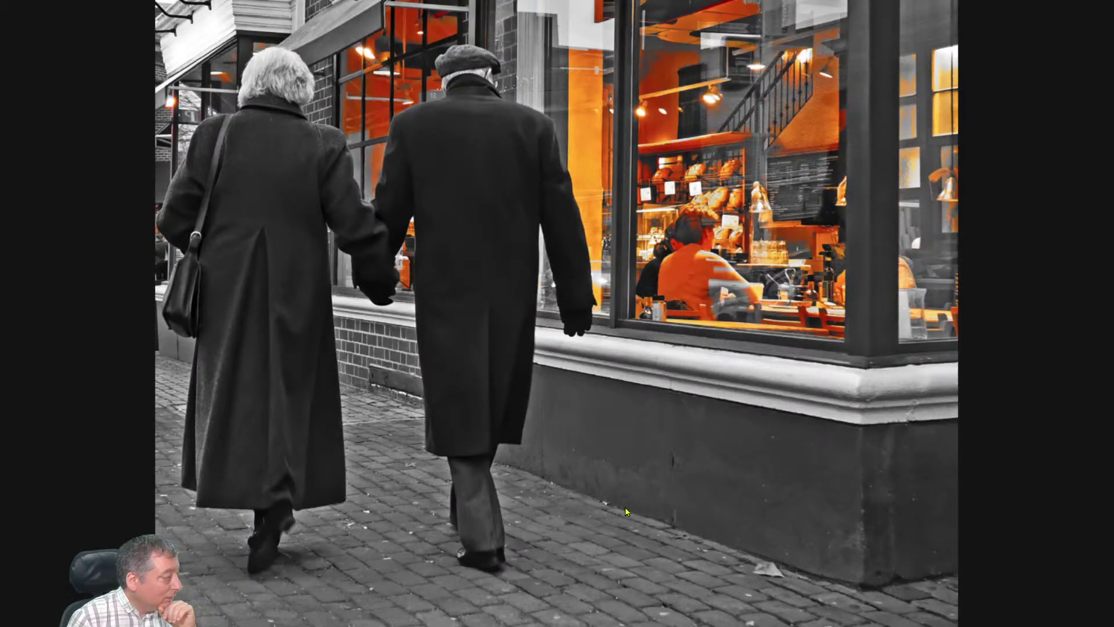